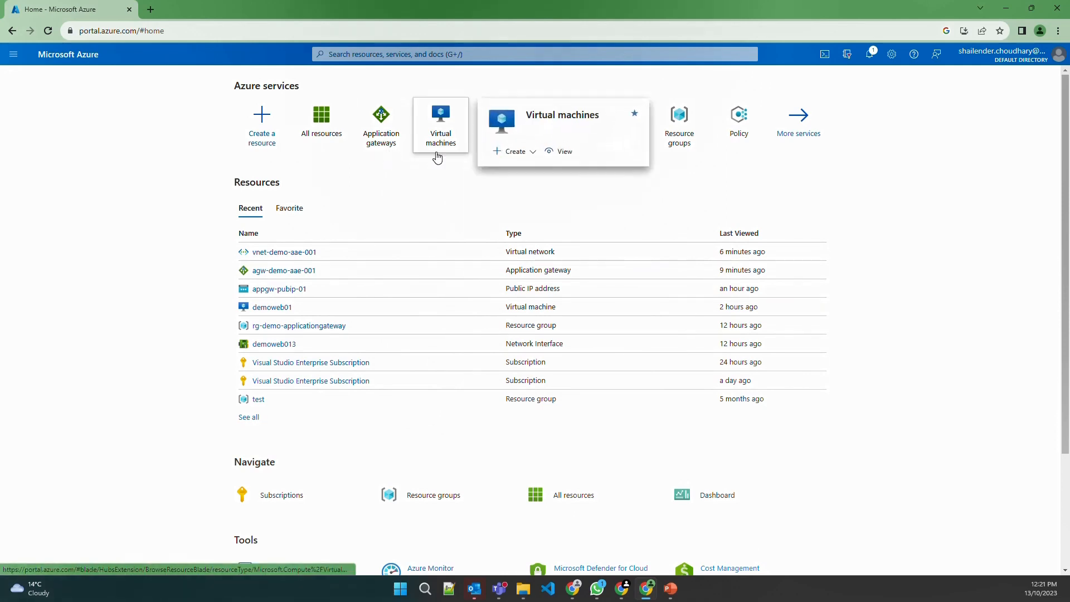
Find the agw-demo-aae-001 gateway among Application gateways and open its Configuration settings
{"action": "left_click", "coordinate": [438, 157]}
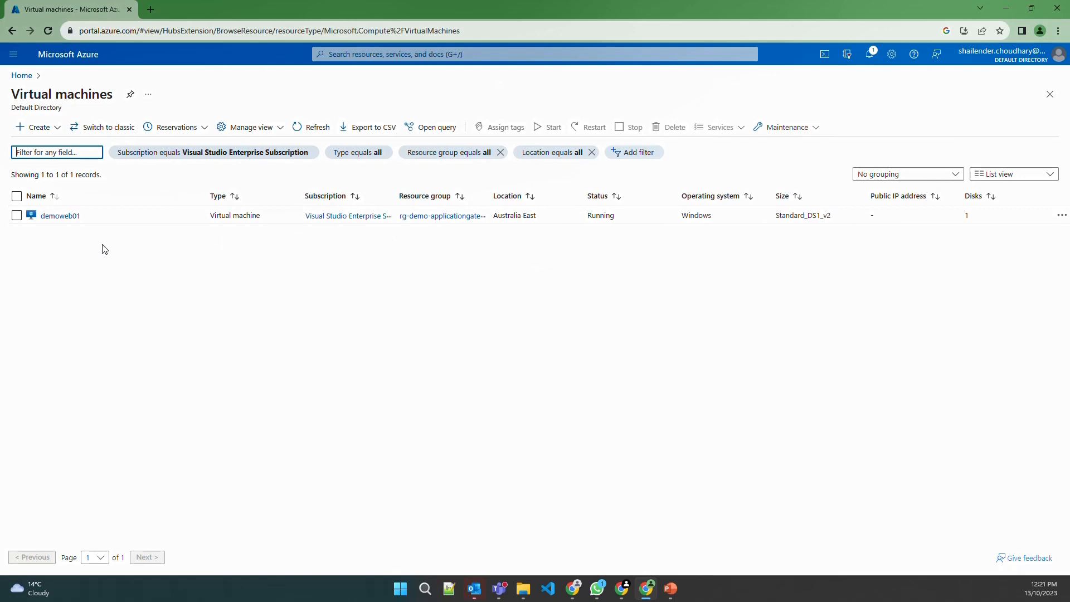
{"action": "left_click", "coordinate": [391, 54]}
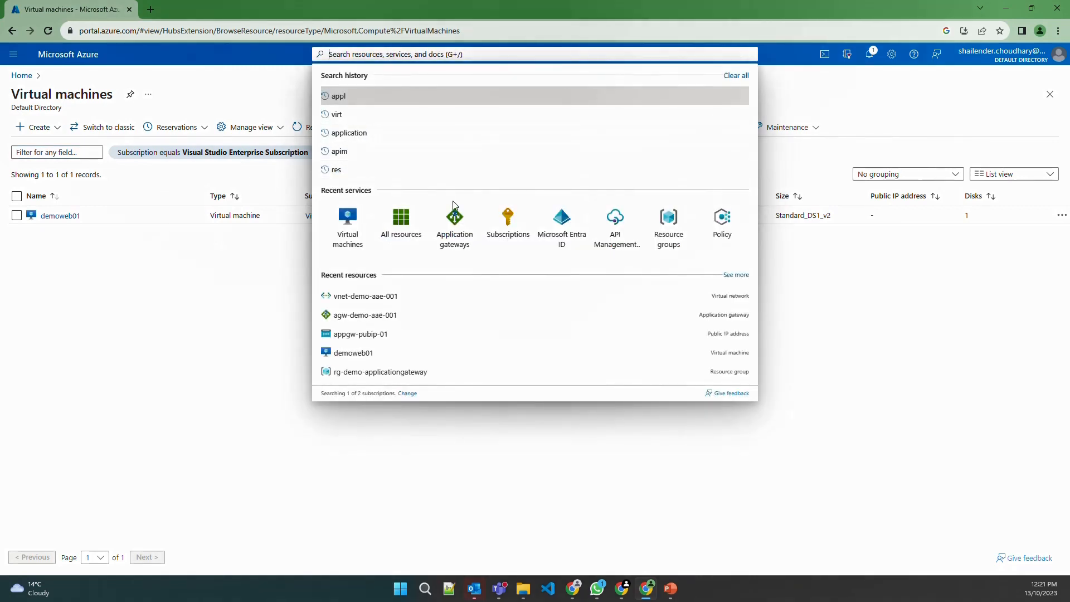
{"action": "left_click", "coordinate": [456, 216]}
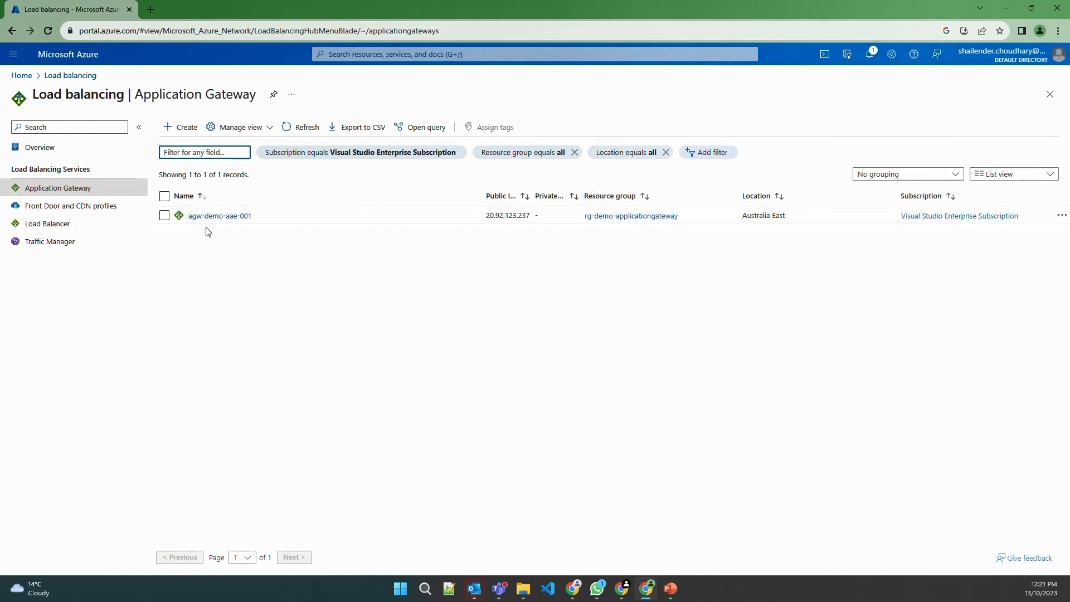
{"action": "left_click", "coordinate": [244, 221]}
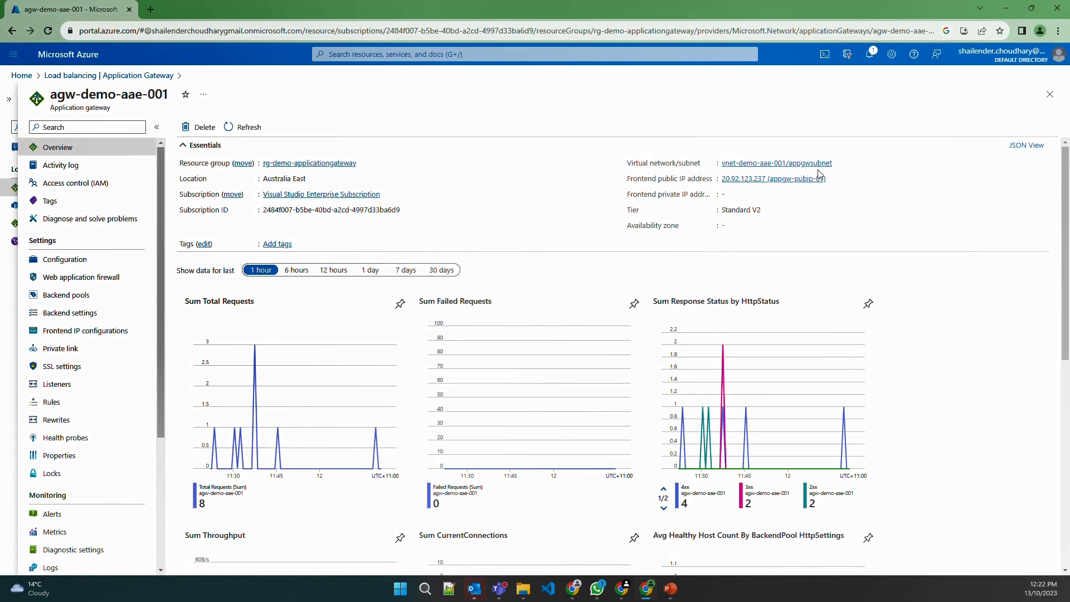
{"action": "left_click", "coordinate": [78, 260]}
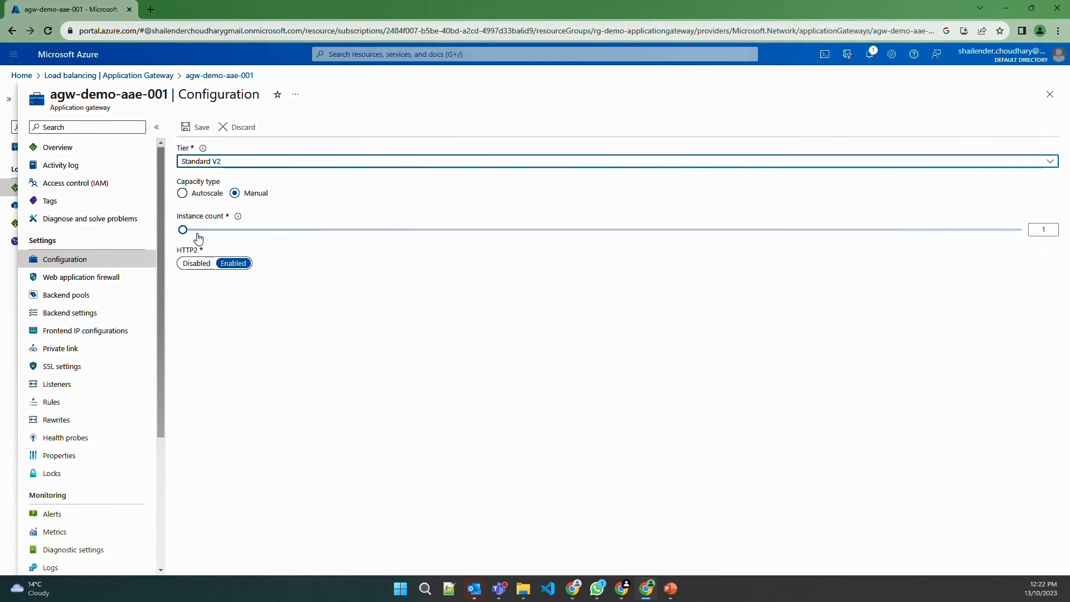
Preview Autoscale capacity with maximum 125 instances, then discard the change
{"action": "left_click", "coordinate": [184, 194]}
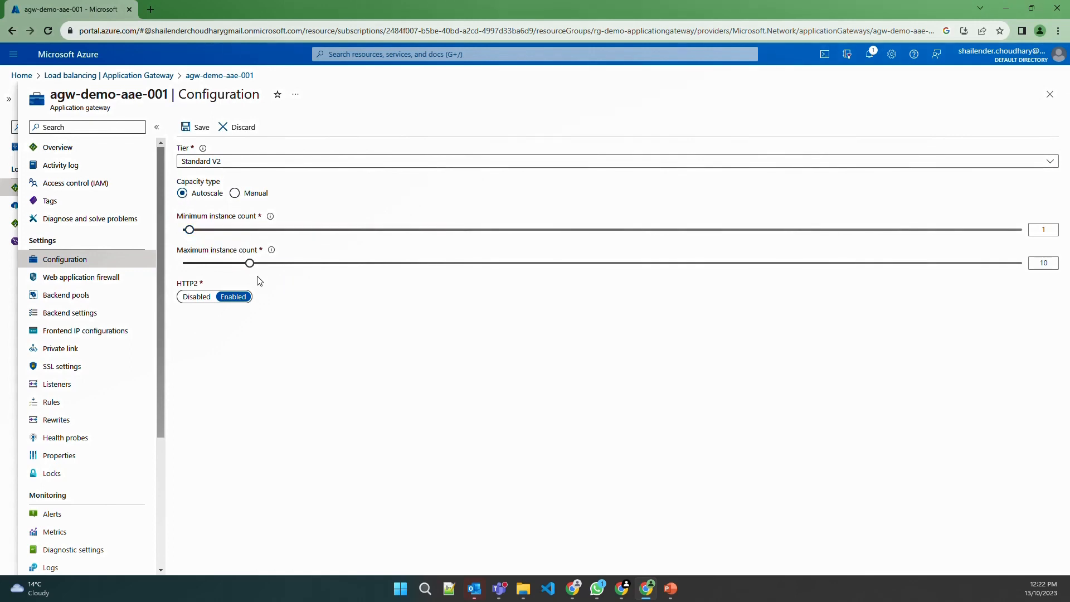
{"action": "left_click_drag", "start_coordinate": [250, 268], "coordinate": [1026, 265]}
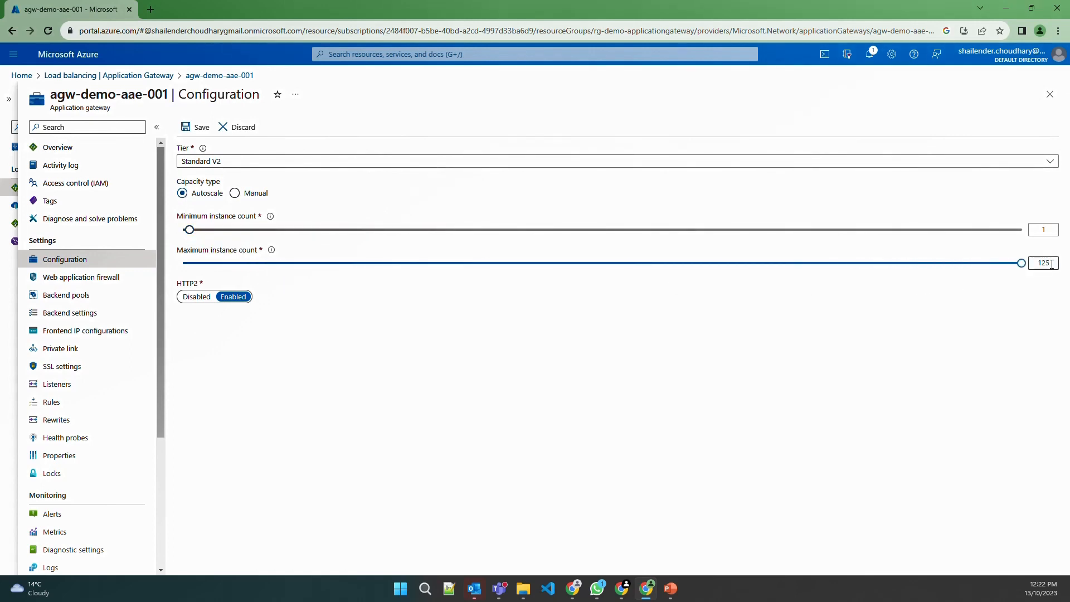
{"action": "left_click", "coordinate": [243, 130]}
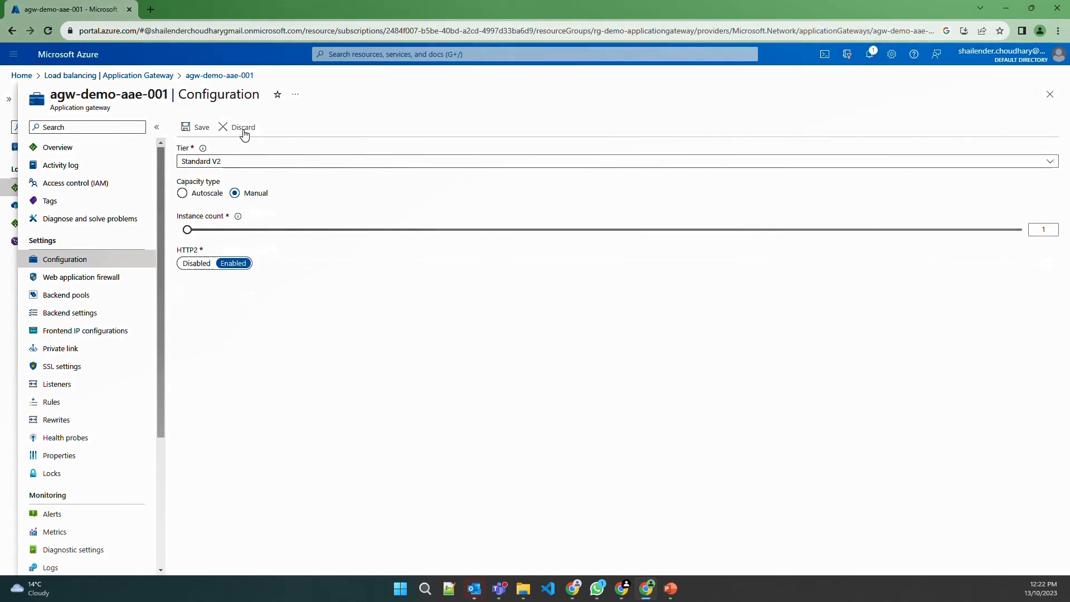
Switch the firewall tier to WAF V2, check the empty WAF policy list, then go to Backend pools
{"action": "left_click", "coordinate": [80, 279]}
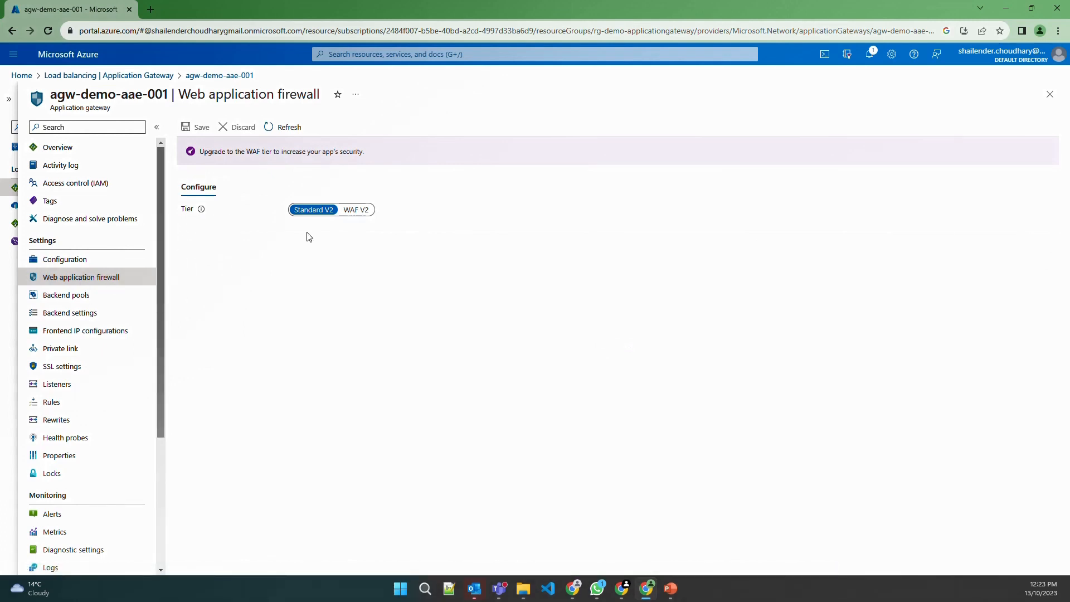
{"action": "left_click", "coordinate": [358, 211]}
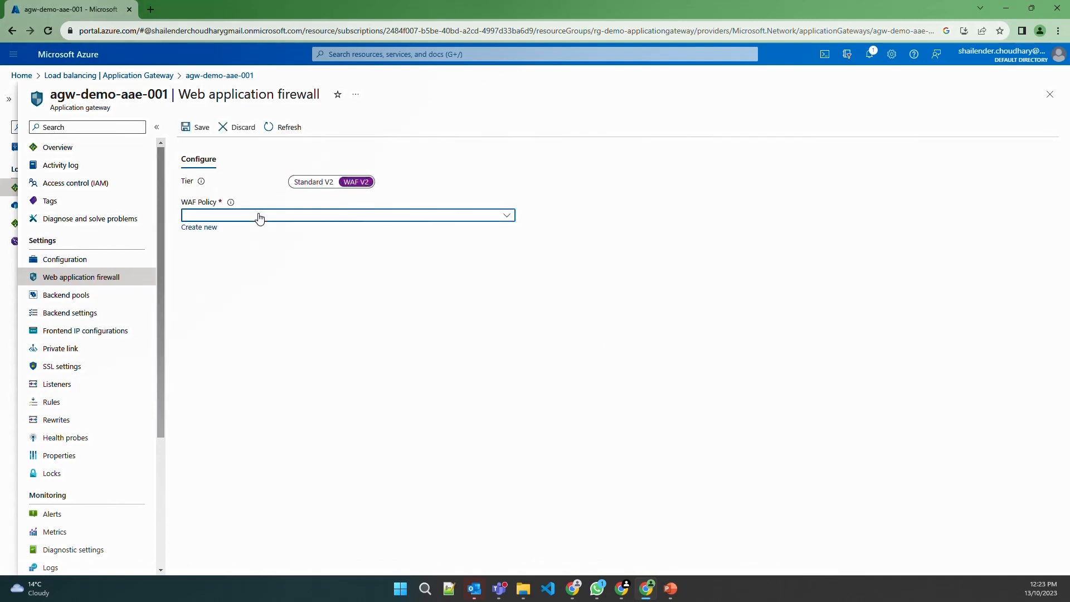
{"action": "left_click", "coordinate": [259, 216]}
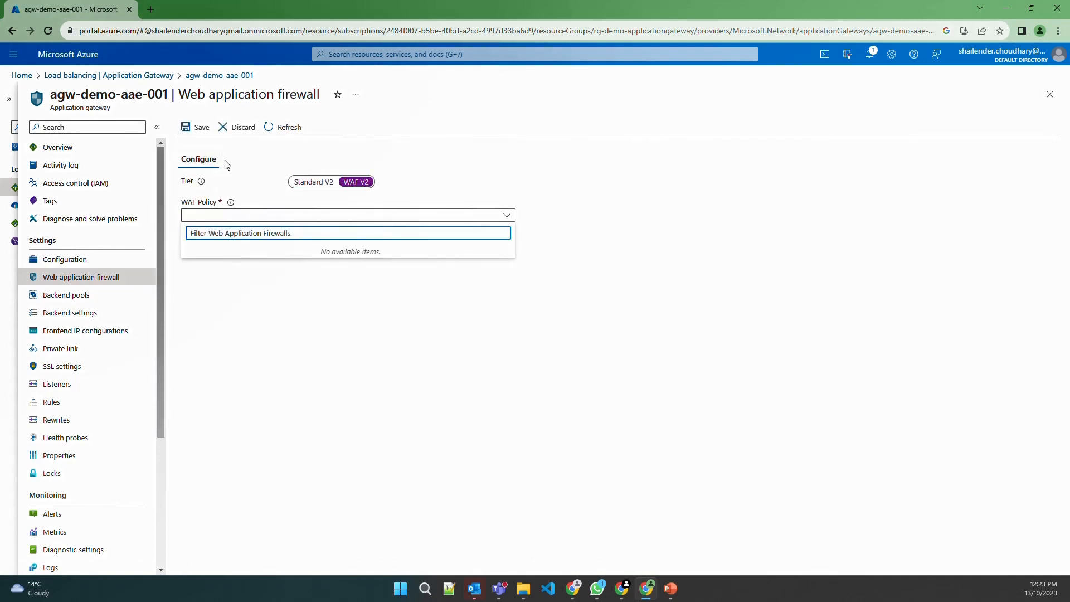
{"action": "left_click", "coordinate": [255, 163]}
{"action": "left_click", "coordinate": [86, 296]}
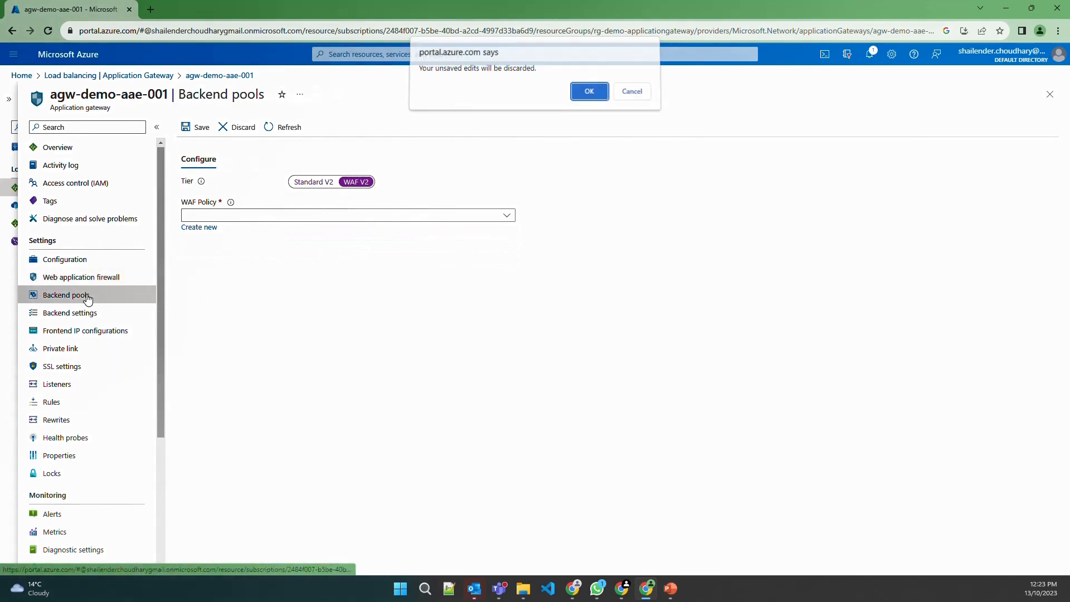
Discard the firewall edits and inspect the windows-webserver backend pool's target types without changing them
{"action": "left_click", "coordinate": [582, 99]}
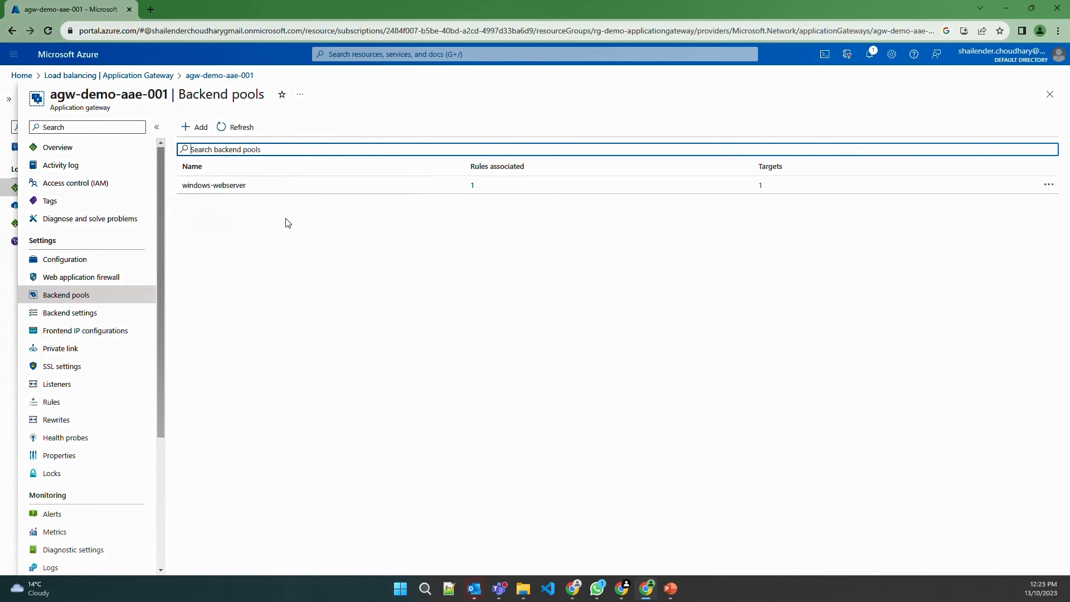
{"action": "left_click", "coordinate": [249, 189]}
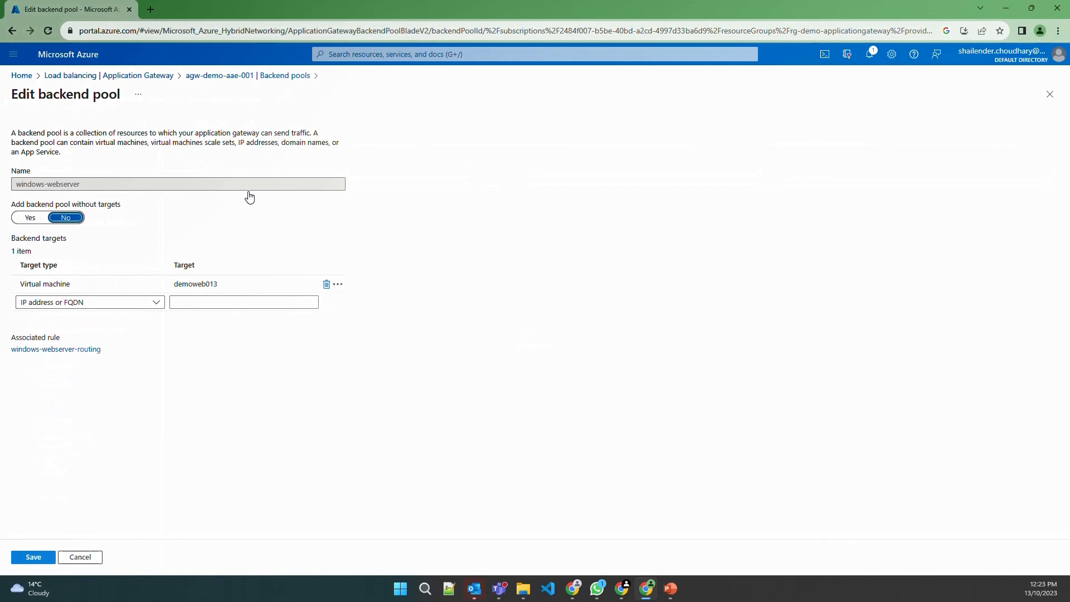
{"action": "left_click", "coordinate": [70, 302]}
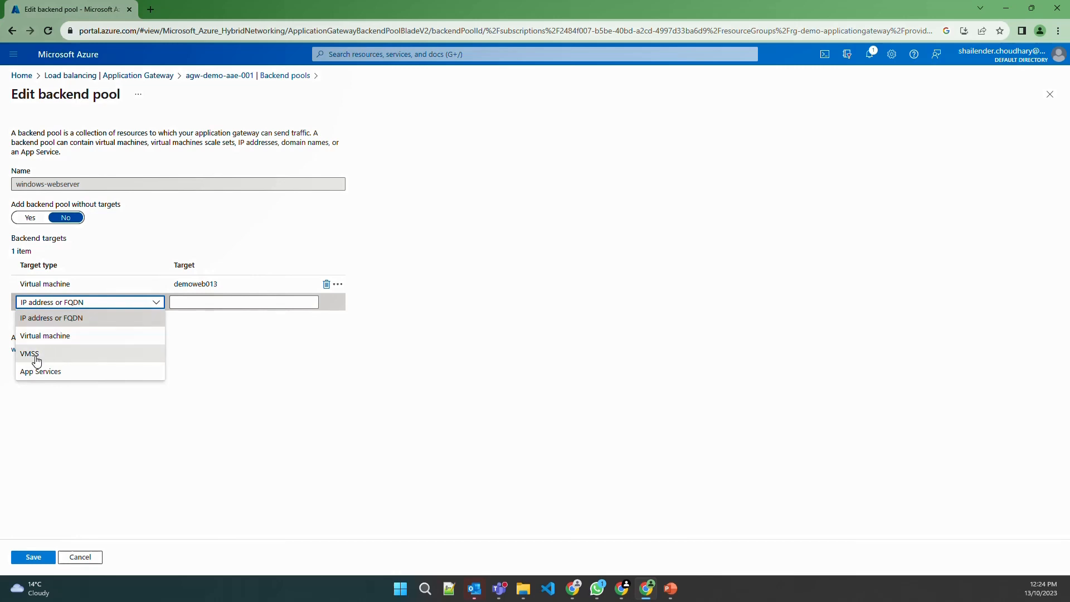
{"action": "left_click", "coordinate": [146, 419]}
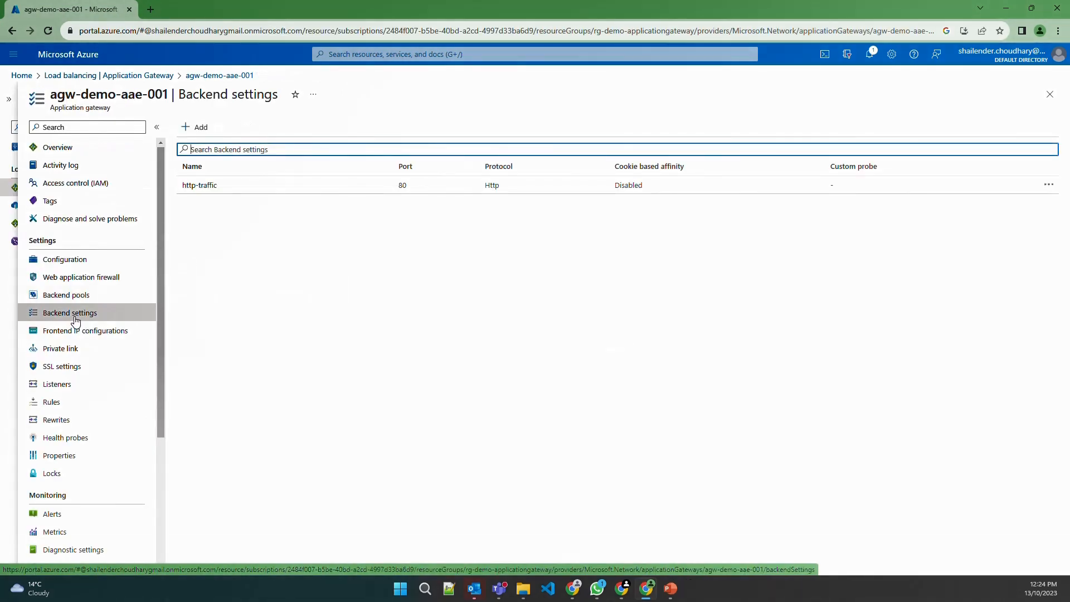
Review the http-traffic backend setting (HTTP, port 80), then switch to Frontend IP configurations
{"action": "left_click", "coordinate": [233, 187]}
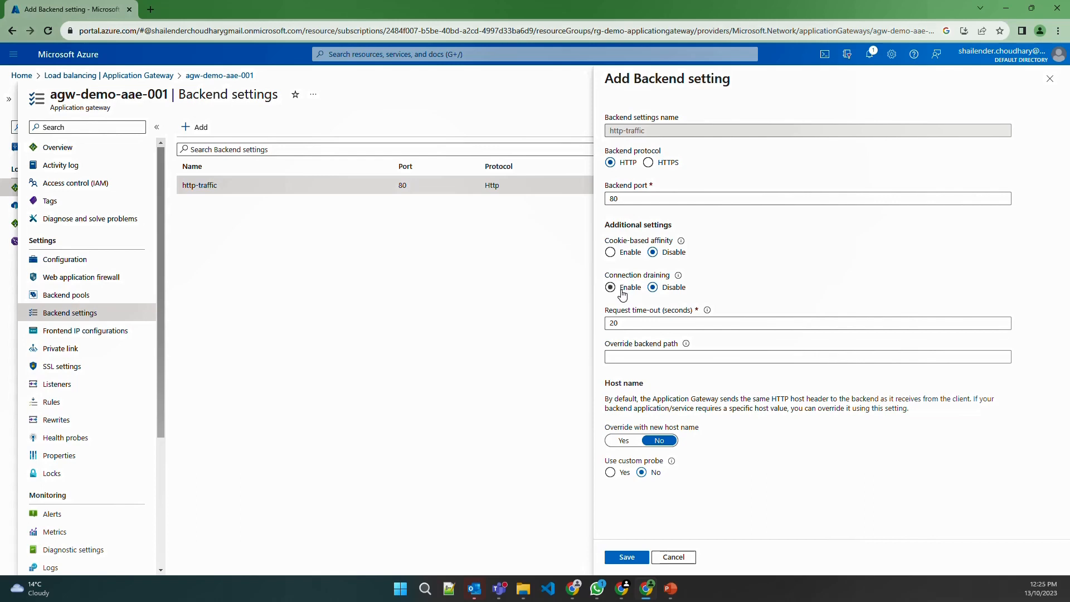
{"action": "left_click", "coordinate": [86, 330]}
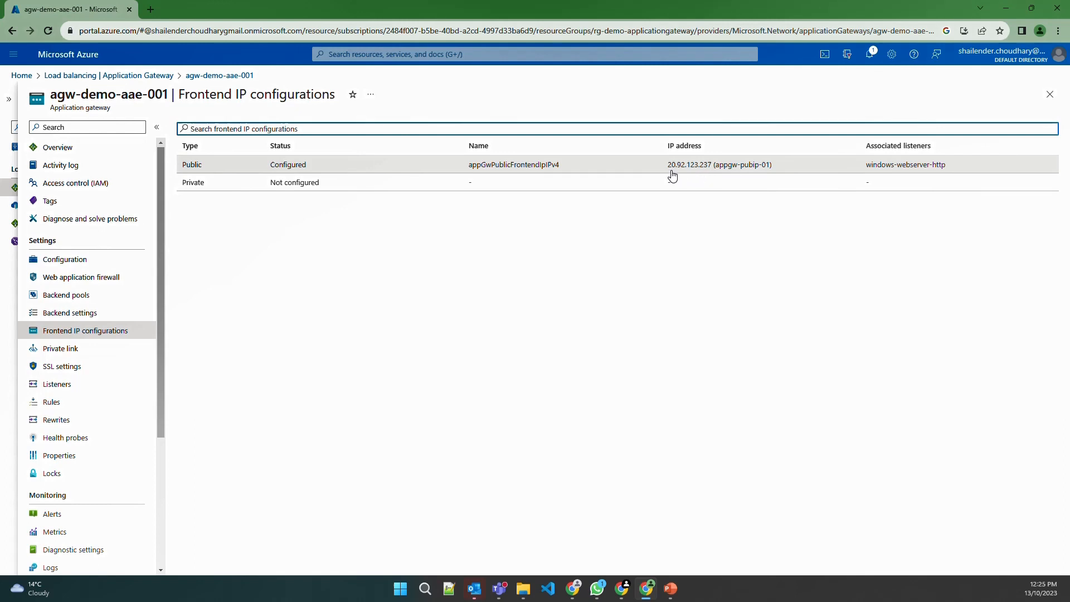
Look through Private link and SSL settings, glance at a new SSL profile, then view Listeners
{"action": "left_click", "coordinate": [75, 352]}
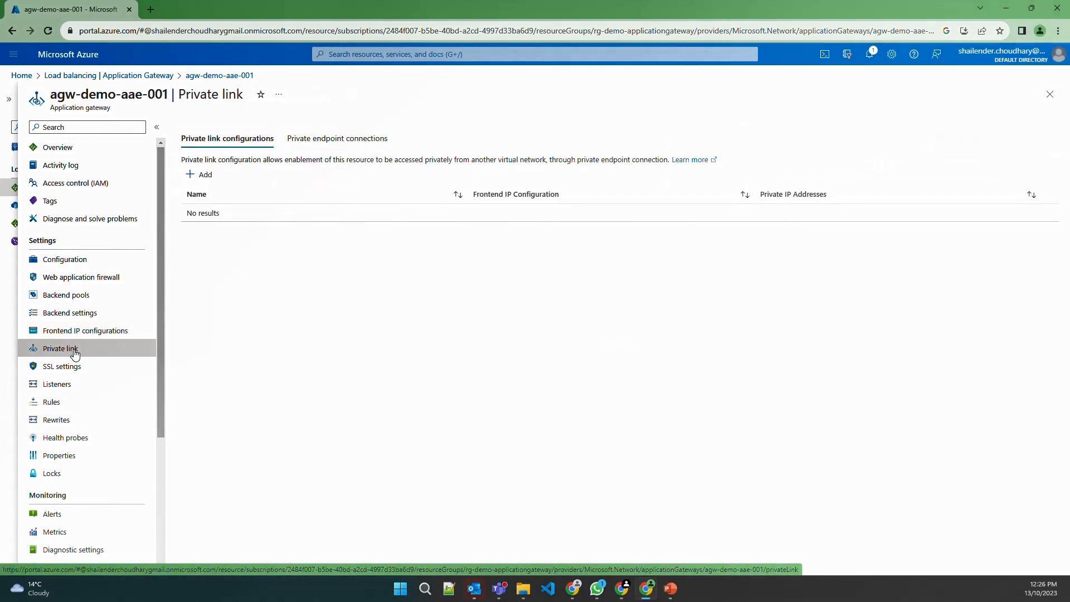
{"action": "left_click", "coordinate": [76, 370]}
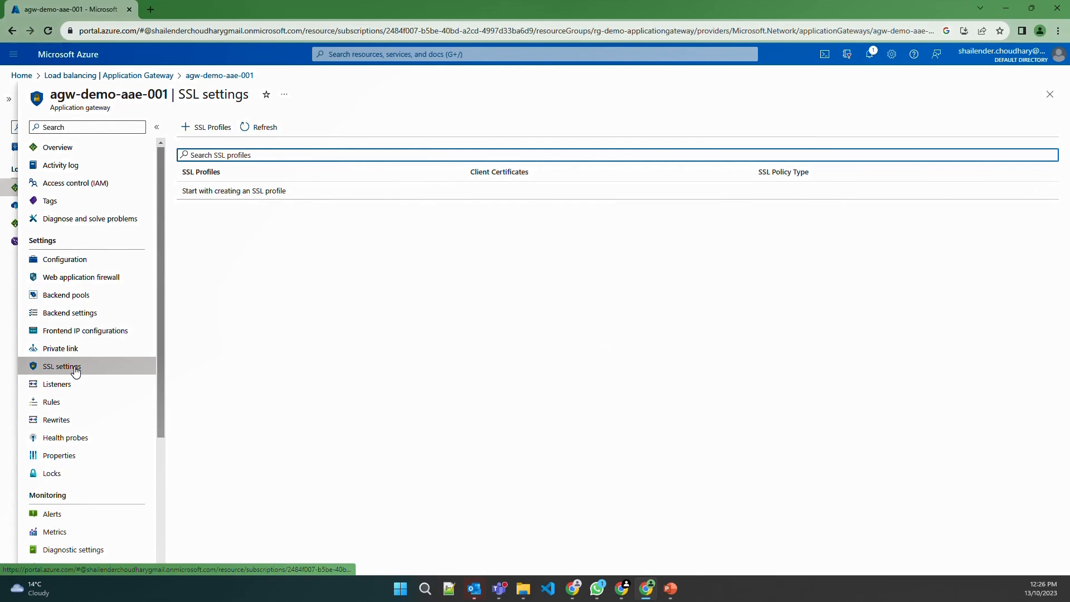
{"action": "left_click", "coordinate": [210, 129]}
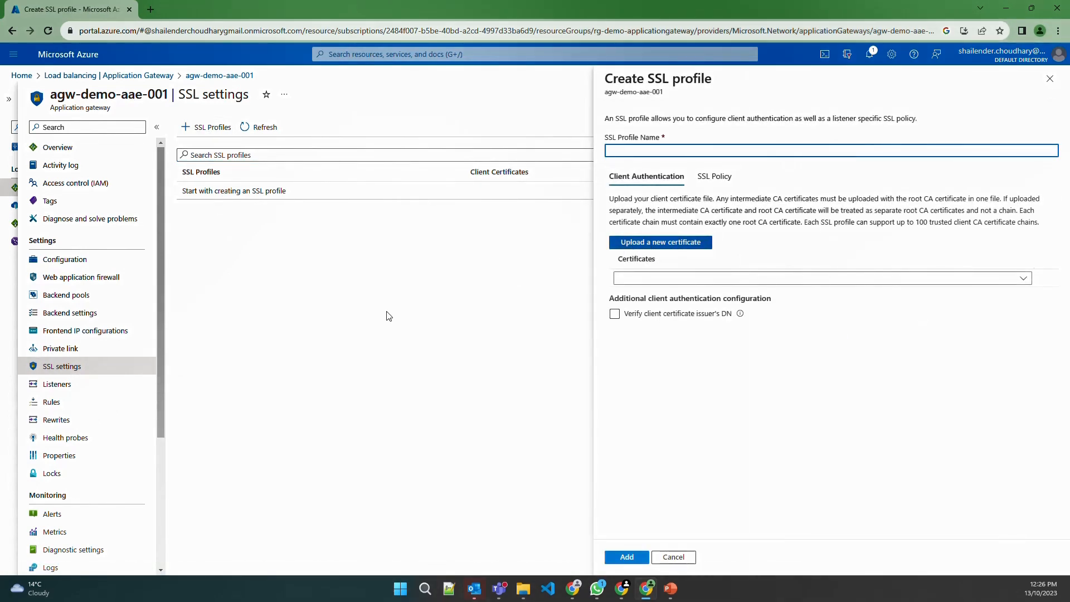
{"action": "left_click", "coordinate": [61, 384]}
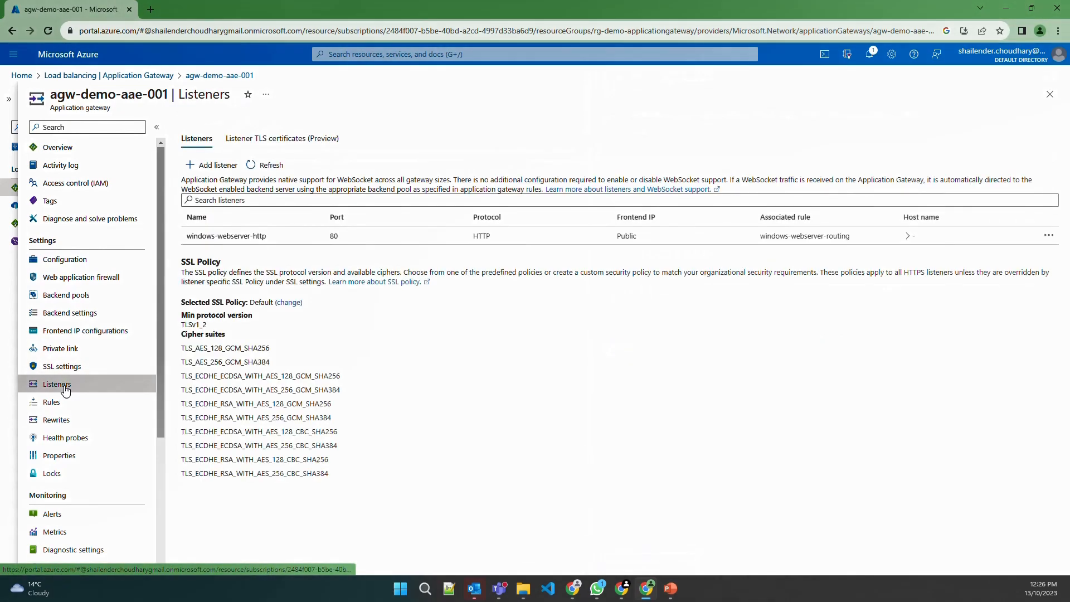
Open the windows-webserver-http listener and follow it to its windows-webserver-routing rule
{"action": "left_click", "coordinate": [217, 234]}
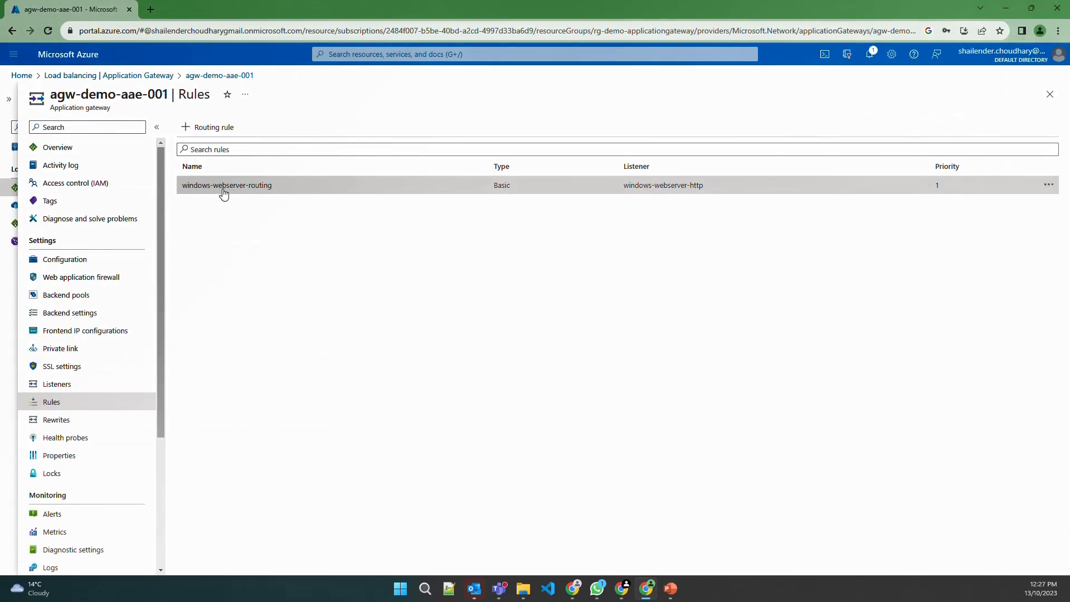
{"action": "left_click", "coordinate": [224, 187]}
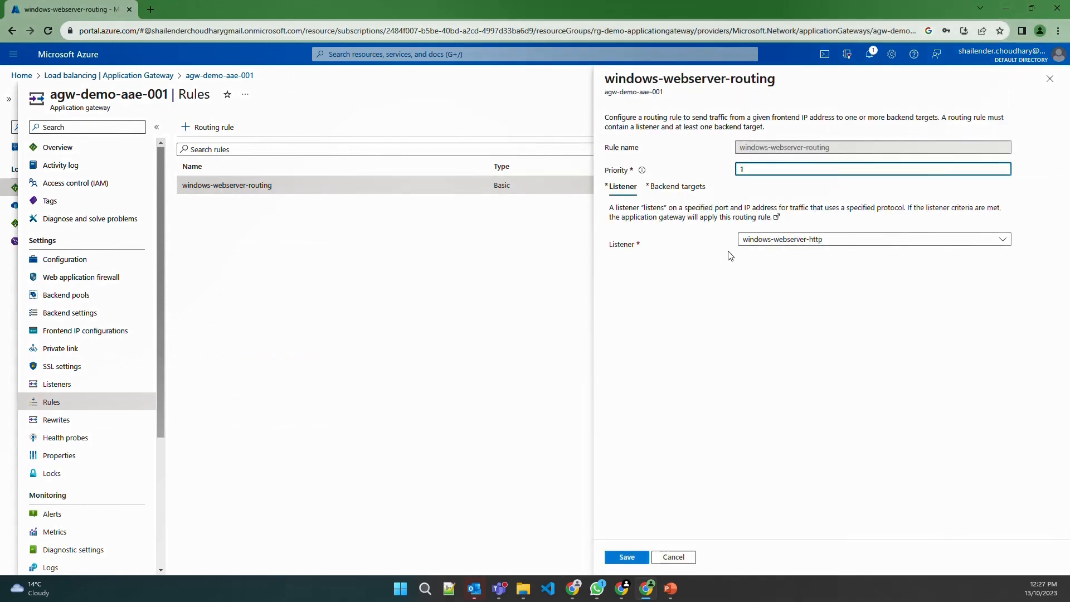
Preview a Permanent redirection as the rule's backend target, then leave unsaved for Rewrites
{"action": "left_click", "coordinate": [686, 190]}
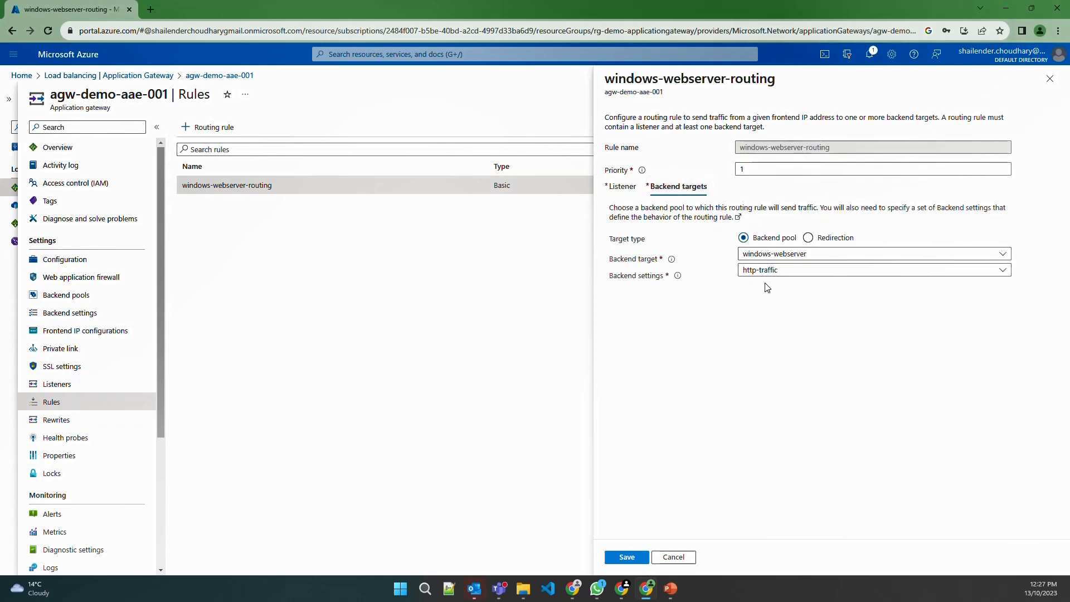
{"action": "left_click", "coordinate": [808, 238]}
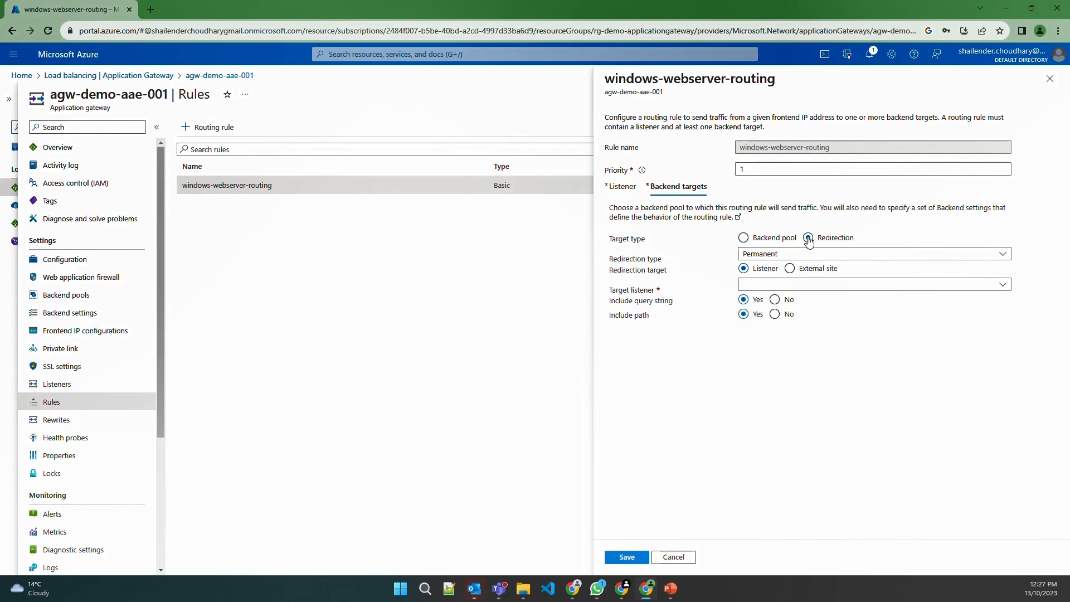
{"action": "left_click", "coordinate": [791, 254]}
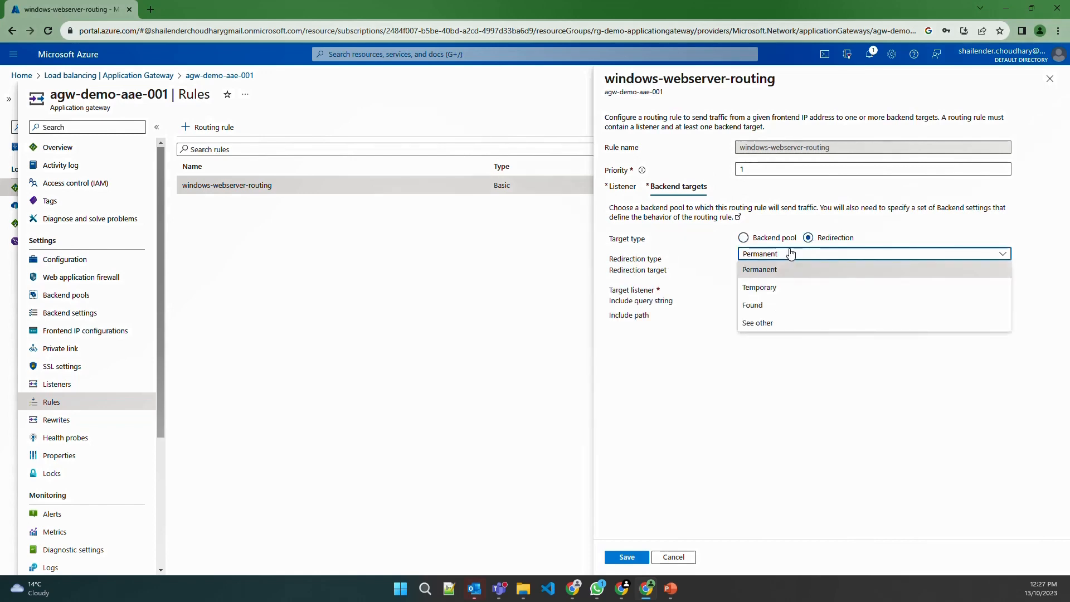
{"action": "left_click", "coordinate": [791, 253]}
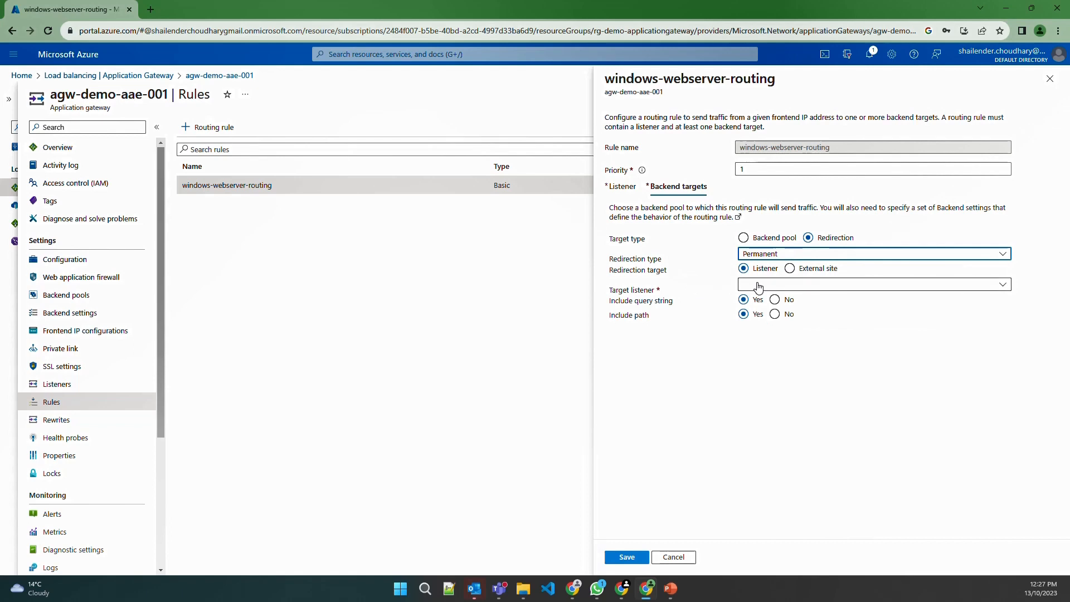
{"action": "left_click", "coordinate": [62, 421]}
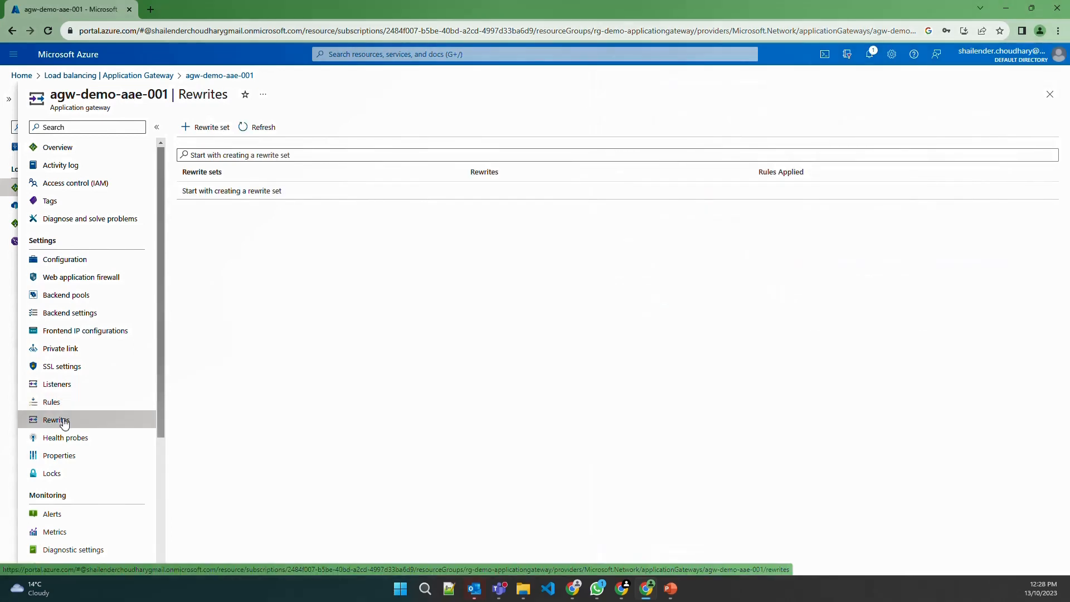
Start adding a health probe and edit its default Path /images/example.aspx
{"action": "left_click", "coordinate": [75, 438]}
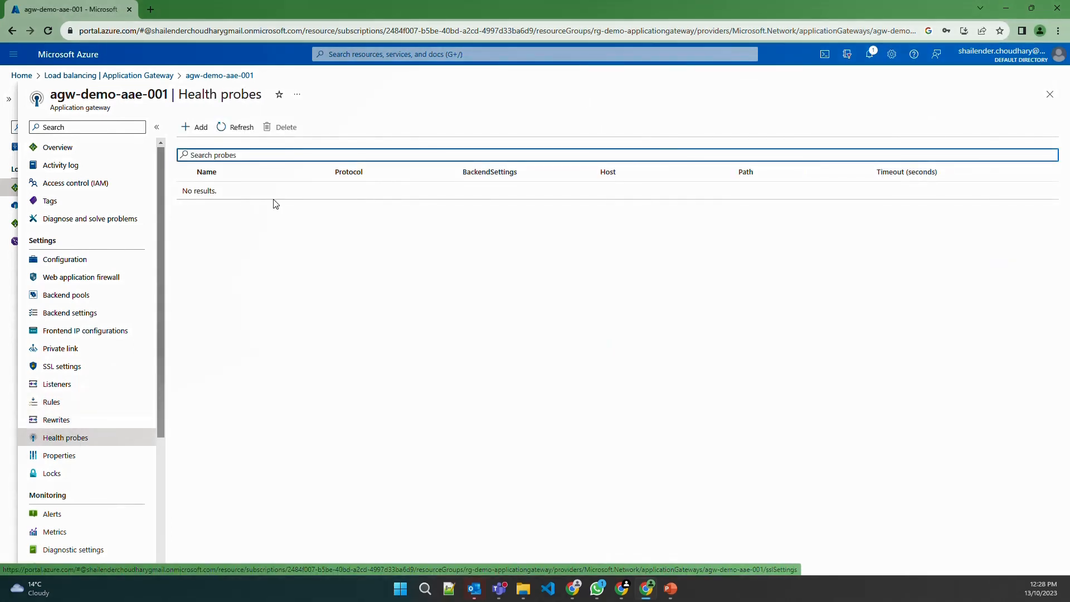
{"action": "left_click", "coordinate": [196, 127]}
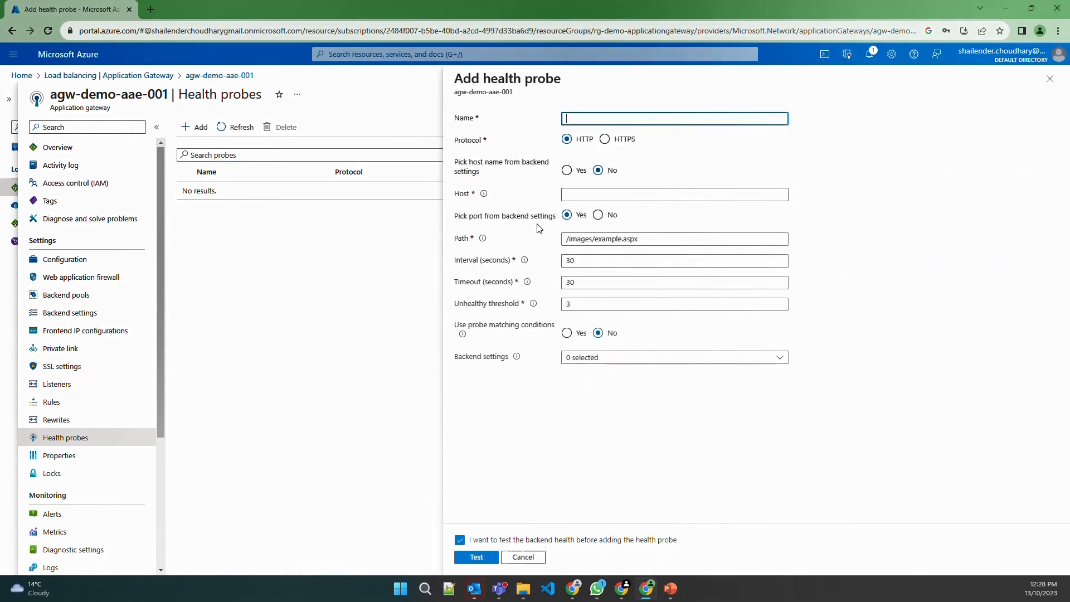
{"action": "left_click", "coordinate": [619, 240]}
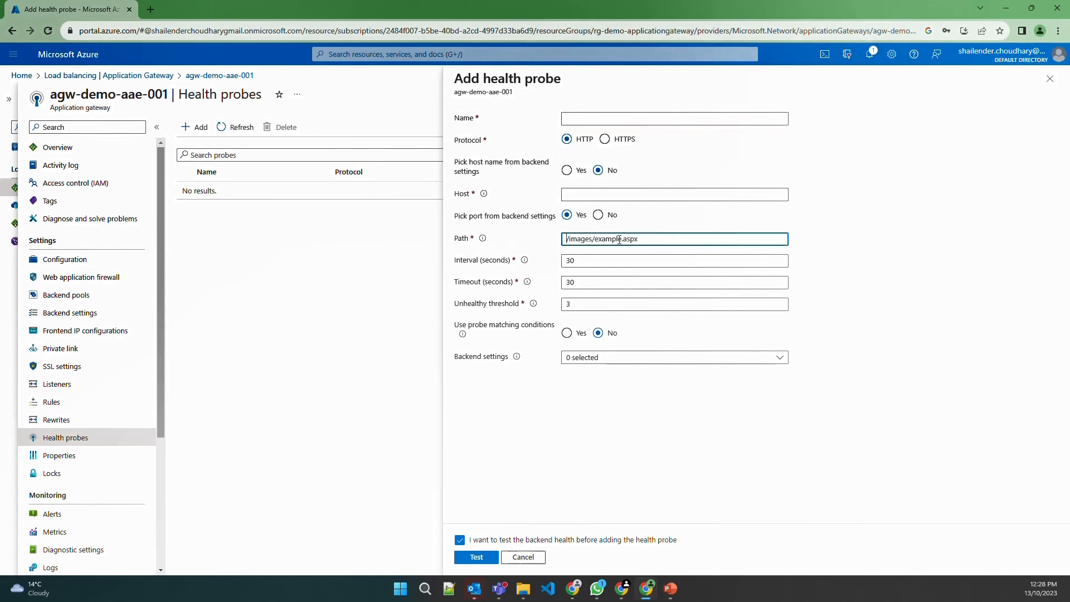
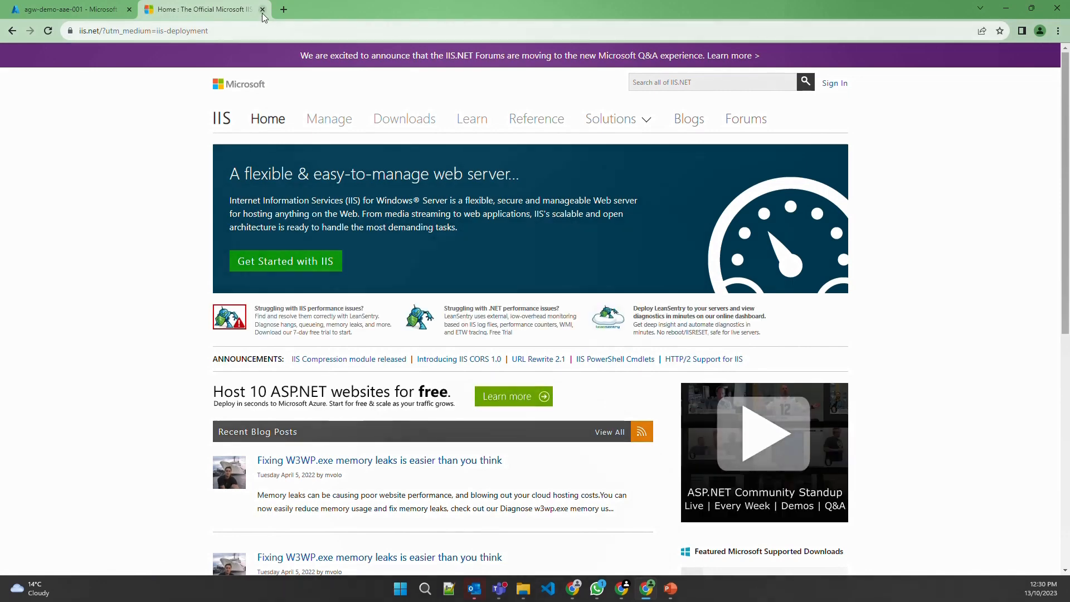
Close the IIS.NET tab to return to the Azure portal's Resource groups list
{"action": "left_click", "coordinate": [262, 10]}
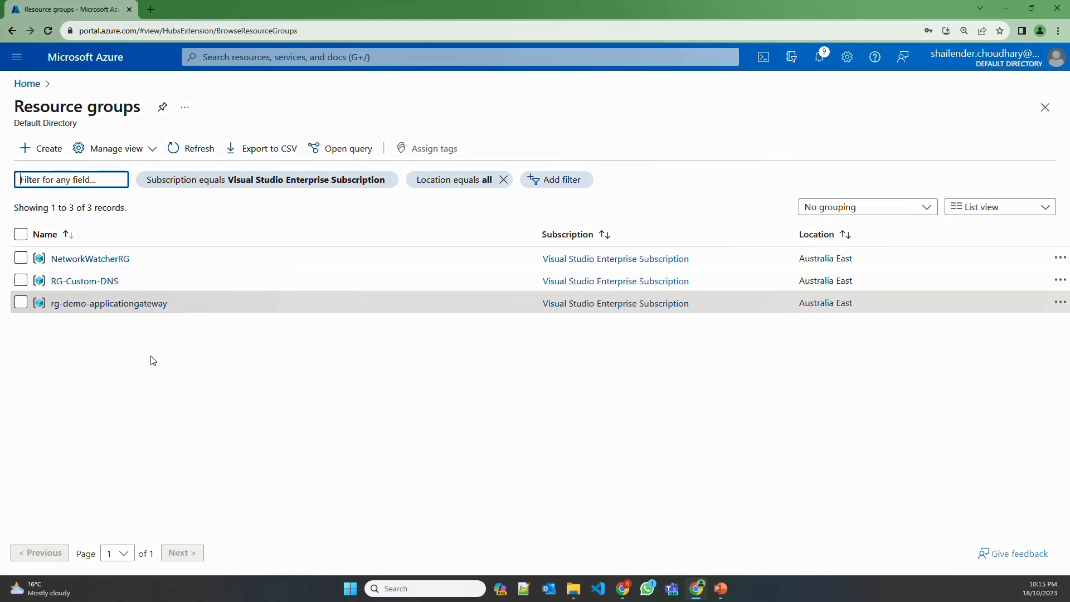
Open rg-demo-applicationgateway, review vnet-demo-aae-001's three subnets, then return to the group overview
{"action": "left_click", "coordinate": [104, 303]}
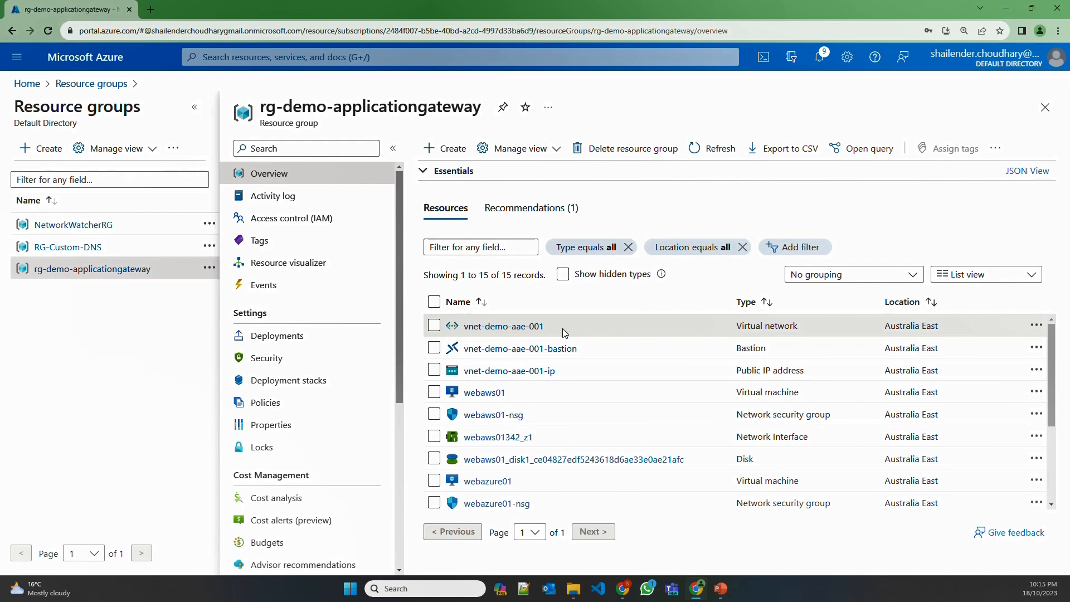
{"action": "left_click", "coordinate": [532, 329]}
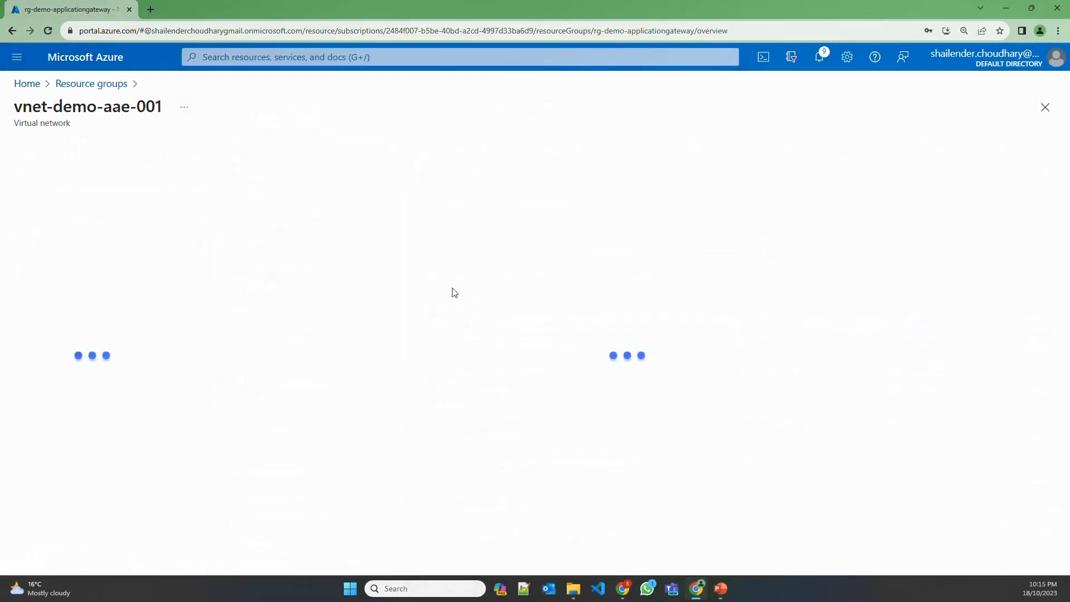
{"action": "left_click", "coordinate": [75, 358]}
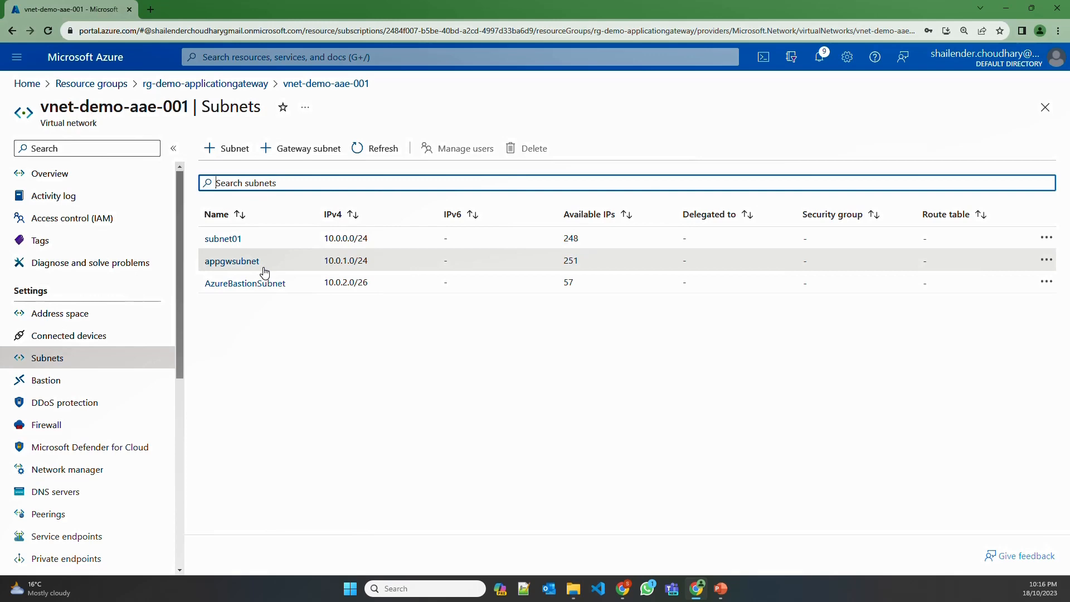
{"action": "left_click", "coordinate": [228, 85]}
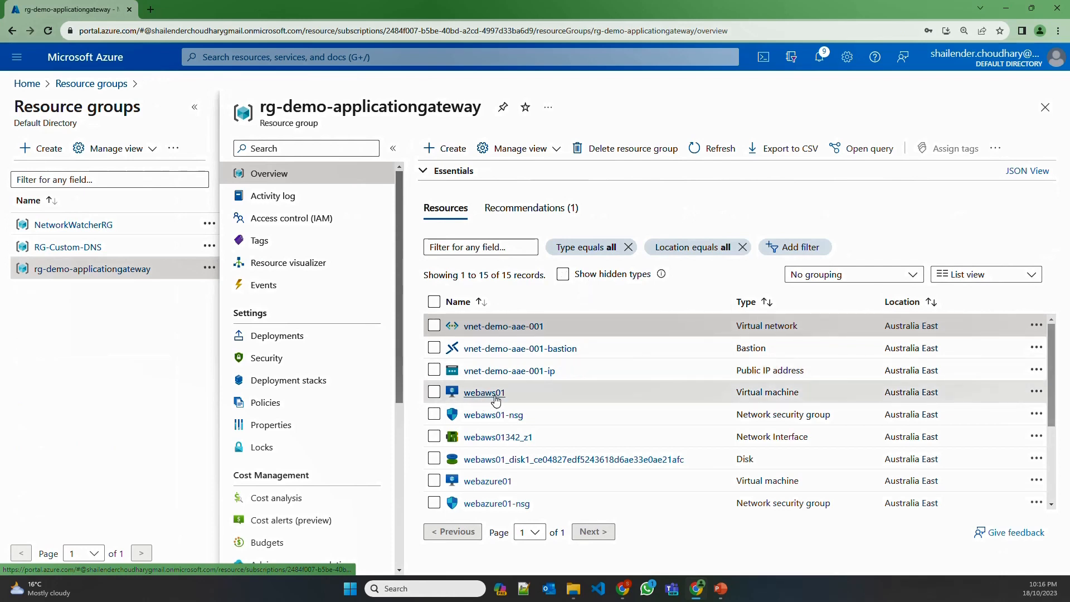
View webazure01's overview with private IP 10.0.0.4, then go back to Resource groups
{"action": "left_click_drag", "start_coordinate": [510, 394], "coordinate": [462, 393]}
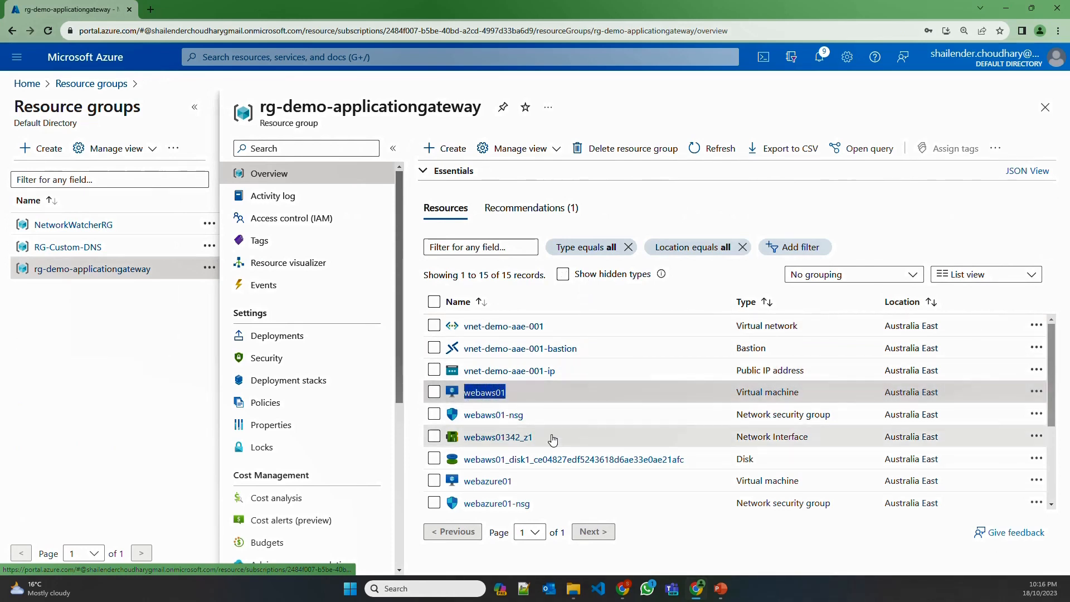
{"action": "scroll", "coordinate": [552, 440], "scroll_direction": "down", "scroll_amount": 4}
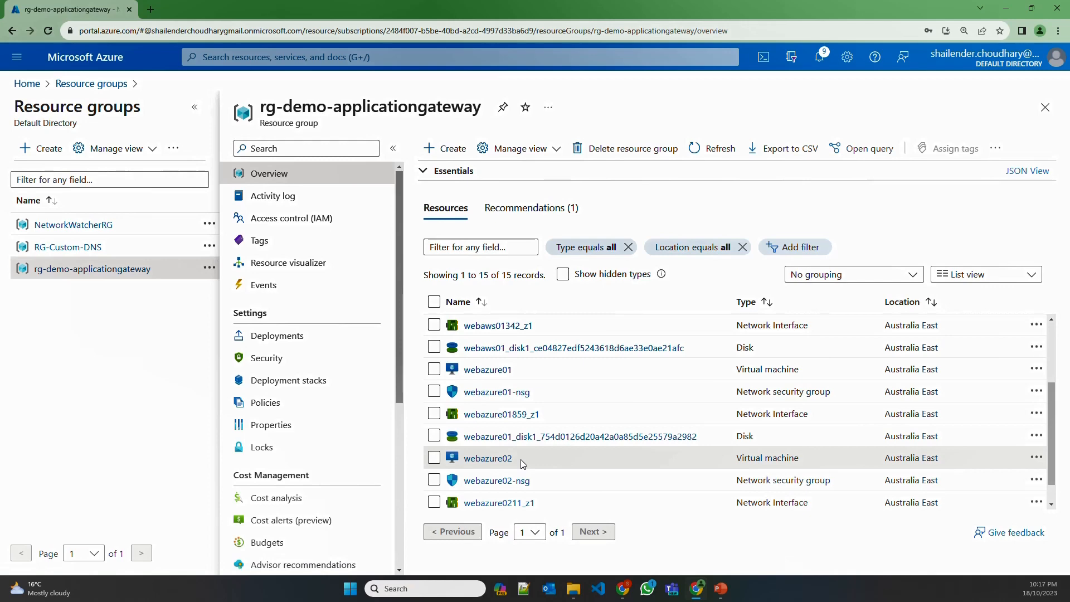
{"action": "left_click", "coordinate": [489, 370]}
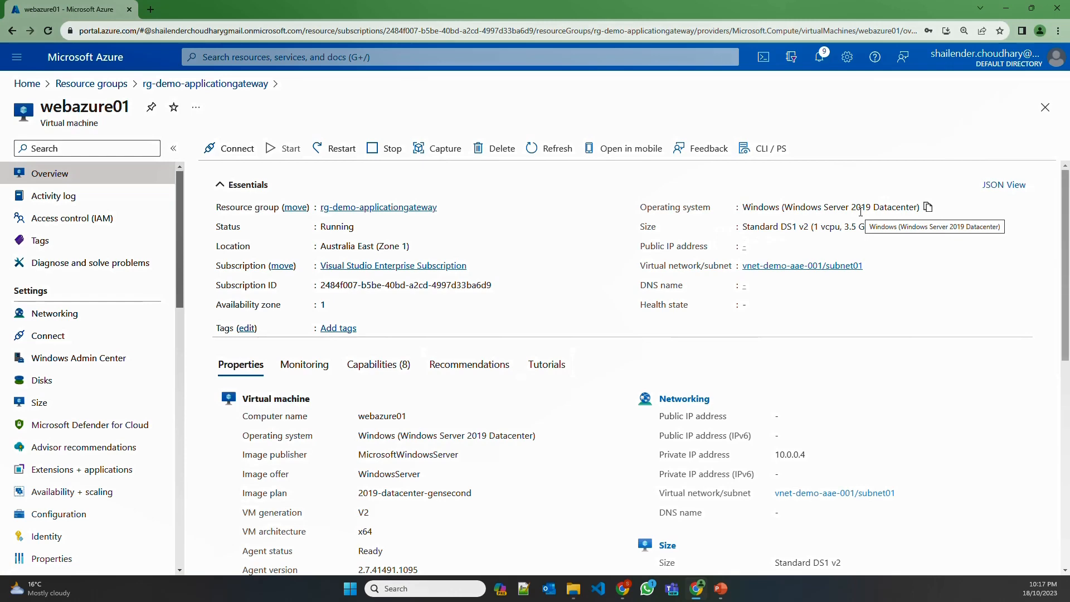
{"action": "left_click", "coordinate": [91, 83]}
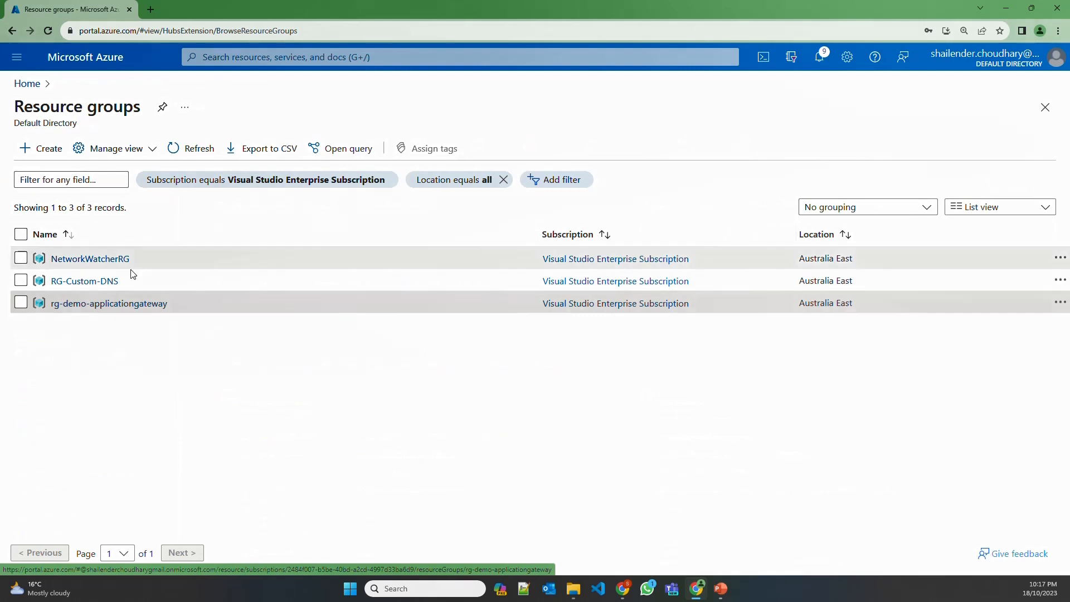
Open RG-Custom-DNS and inspect the devsecopstech.online DNS zone
{"action": "left_click", "coordinate": [107, 283]}
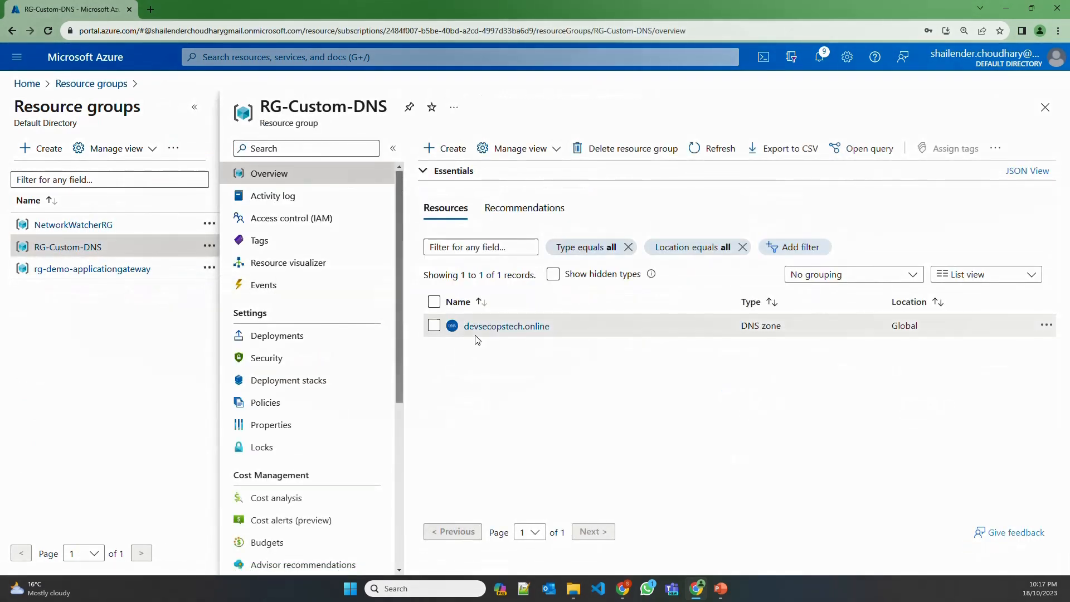
{"action": "left_click", "coordinate": [508, 328]}
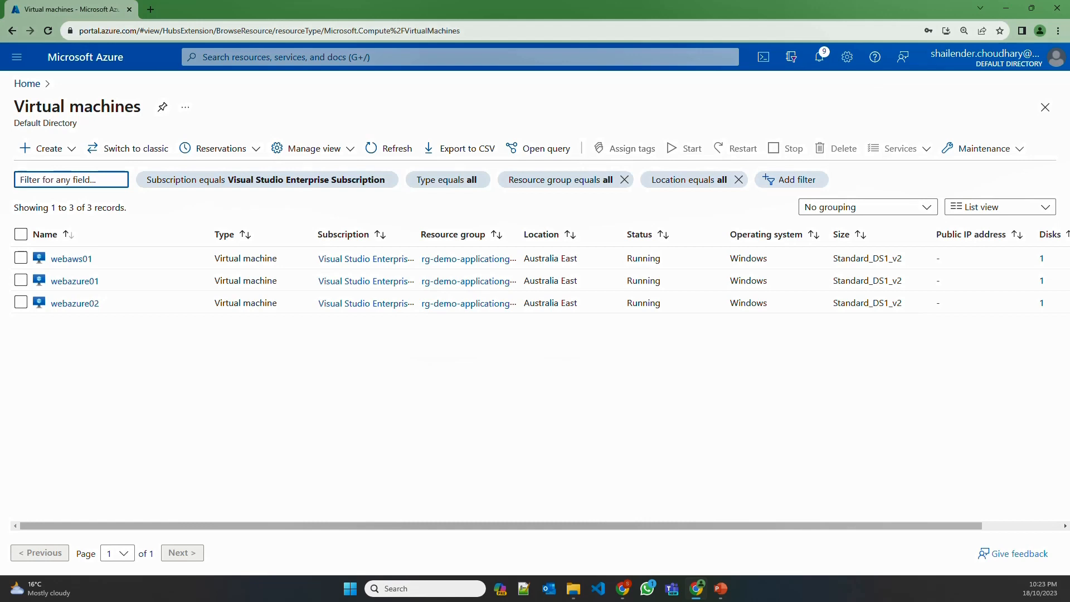
Connect to webazure02 through Bastion, opening its Windows desktop in a new tab
{"action": "left_click", "coordinate": [75, 305]}
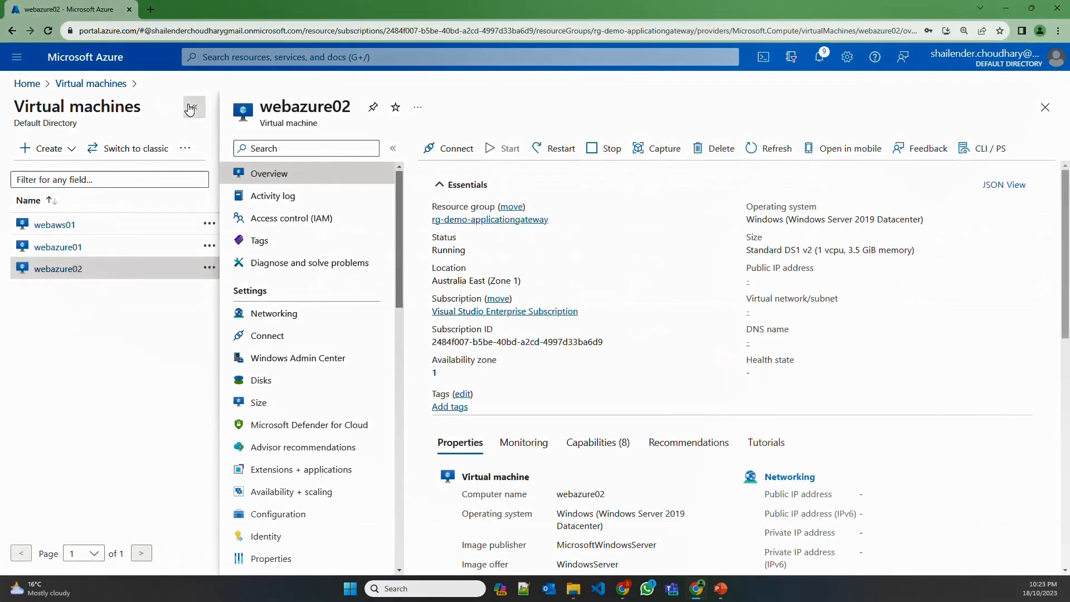
{"action": "left_click", "coordinate": [195, 106]}
{"action": "left_click", "coordinate": [258, 149]}
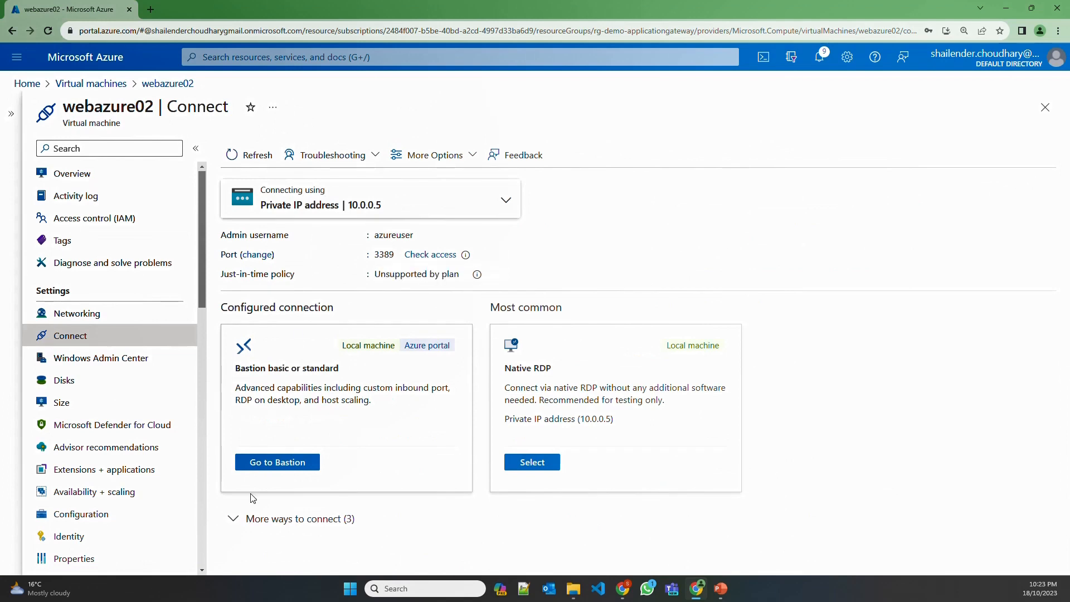
{"action": "left_click", "coordinate": [267, 466]}
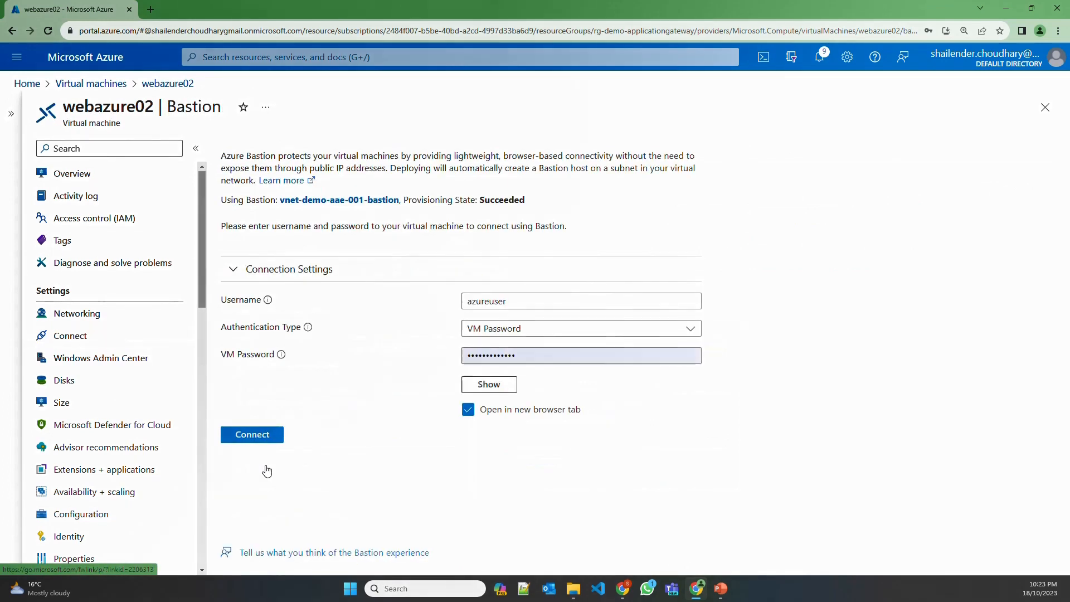
{"action": "left_click", "coordinate": [260, 438]}
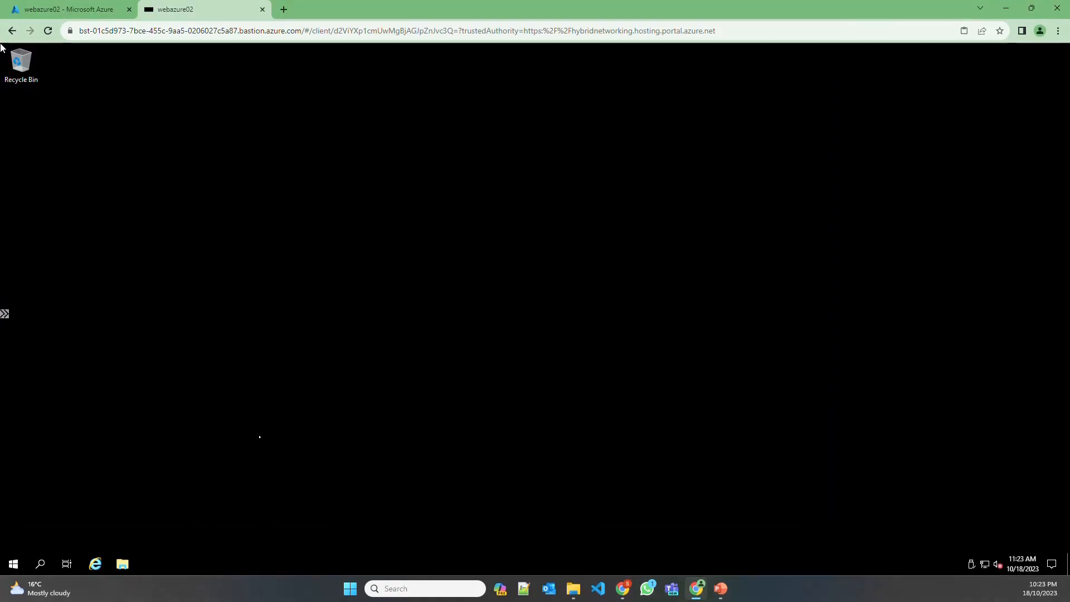
Launch Server Manager and start a role-based Add Roles and Features install on webazure02
{"action": "left_click", "coordinate": [39, 564]}
{"action": "type", "text": "server"}
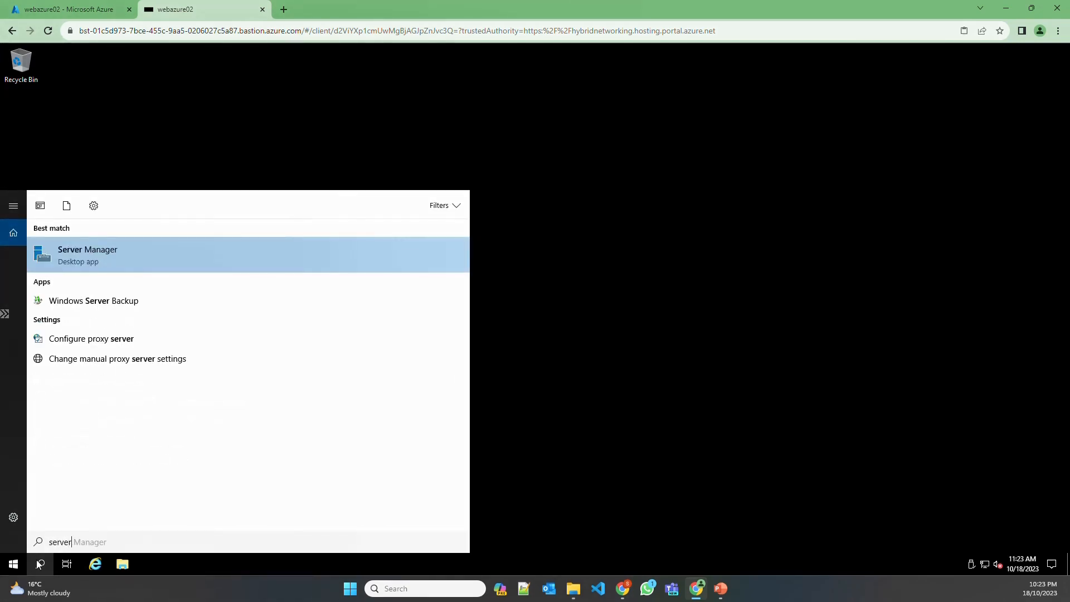
{"action": "key", "text": "Return"}
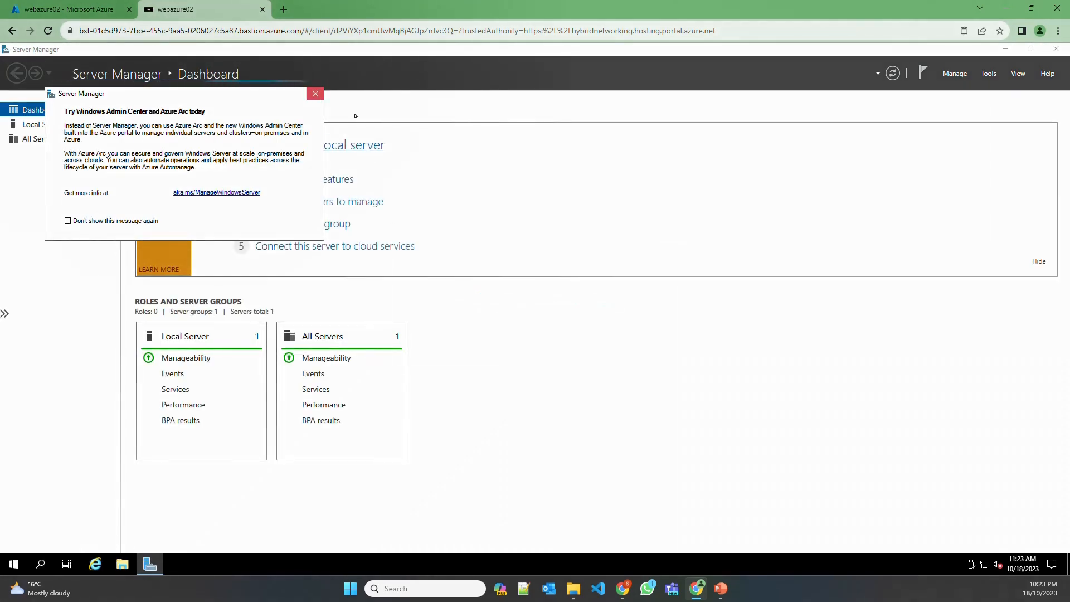
{"action": "left_click", "coordinate": [316, 93]}
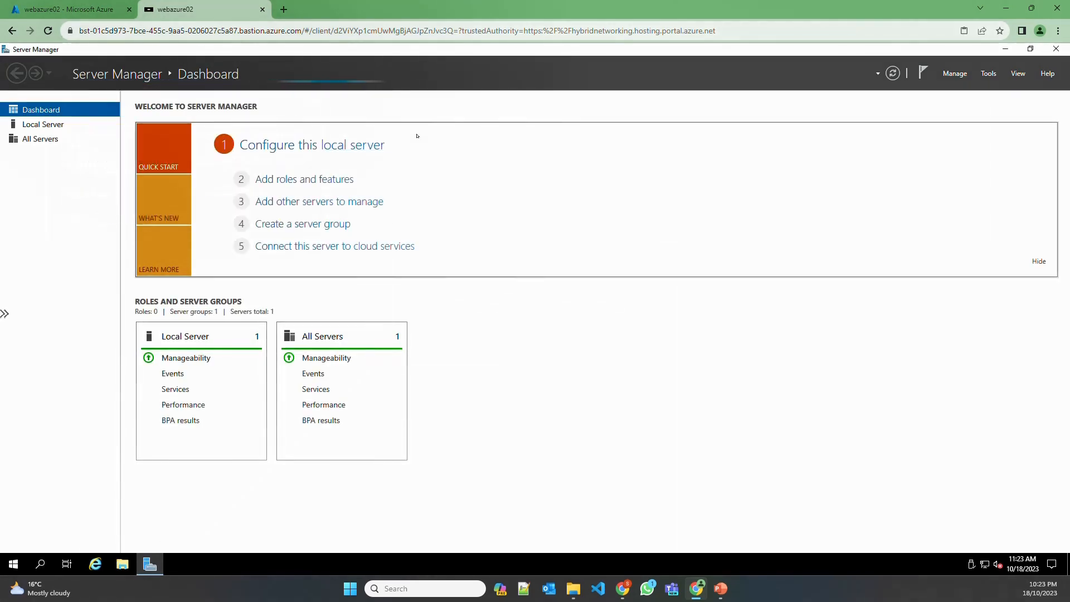
{"action": "left_click", "coordinate": [331, 182]}
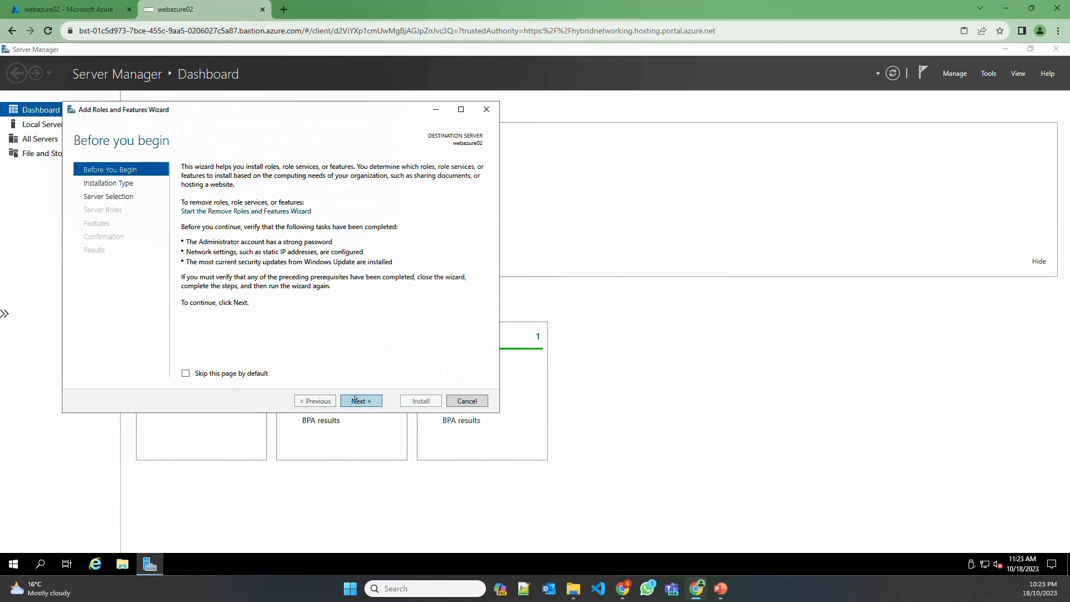
{"action": "left_click", "coordinate": [362, 402]}
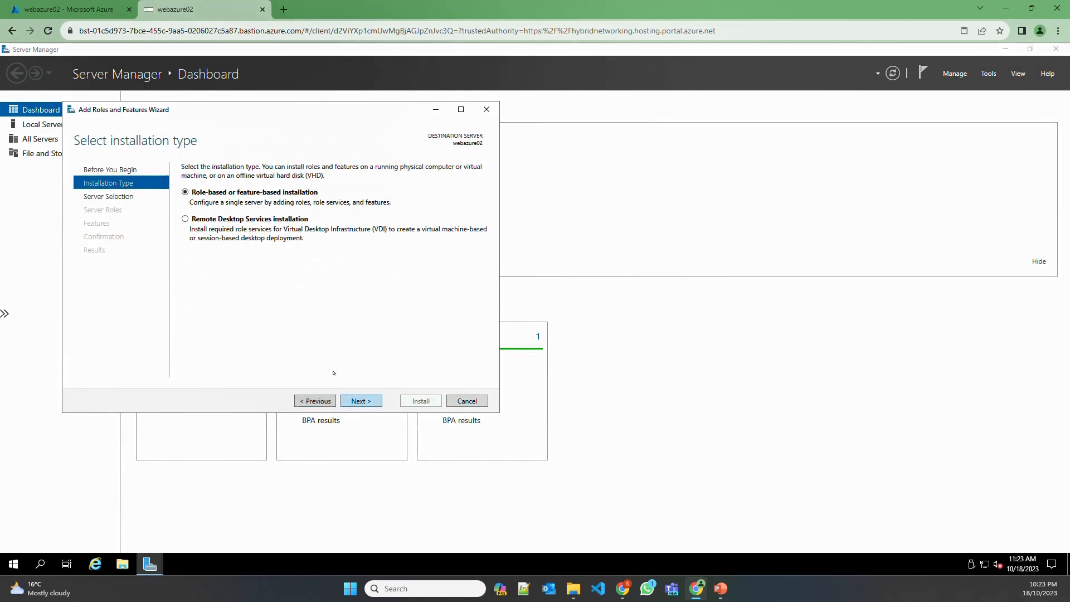
{"action": "left_click", "coordinate": [356, 401]}
{"action": "left_click", "coordinate": [356, 401]}
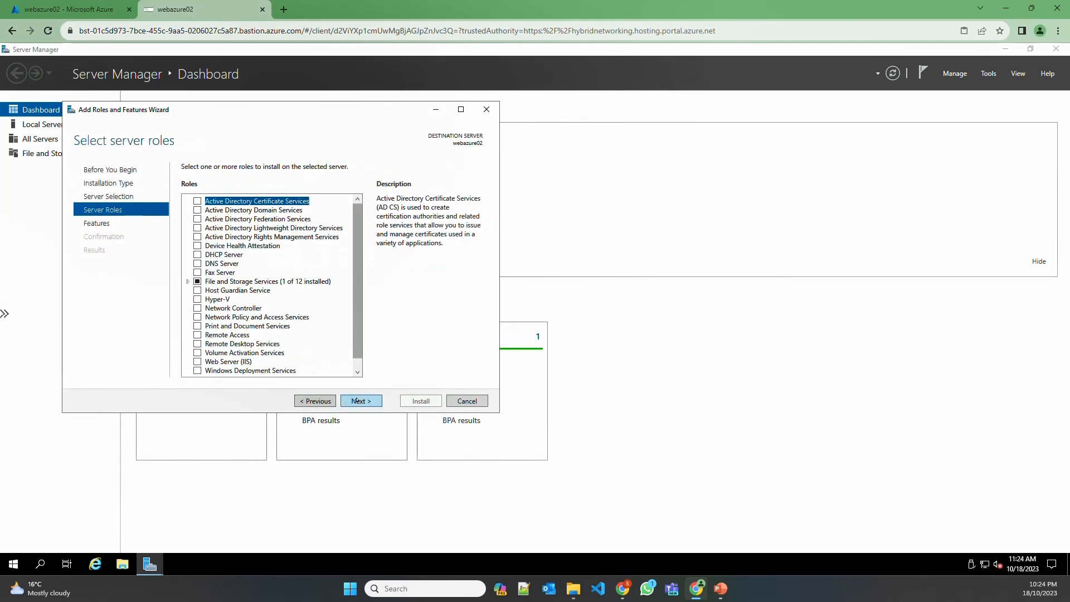
Add the Web Server (IIS) role with its management tools, install it, and close the wizard
{"action": "left_click", "coordinate": [197, 363]}
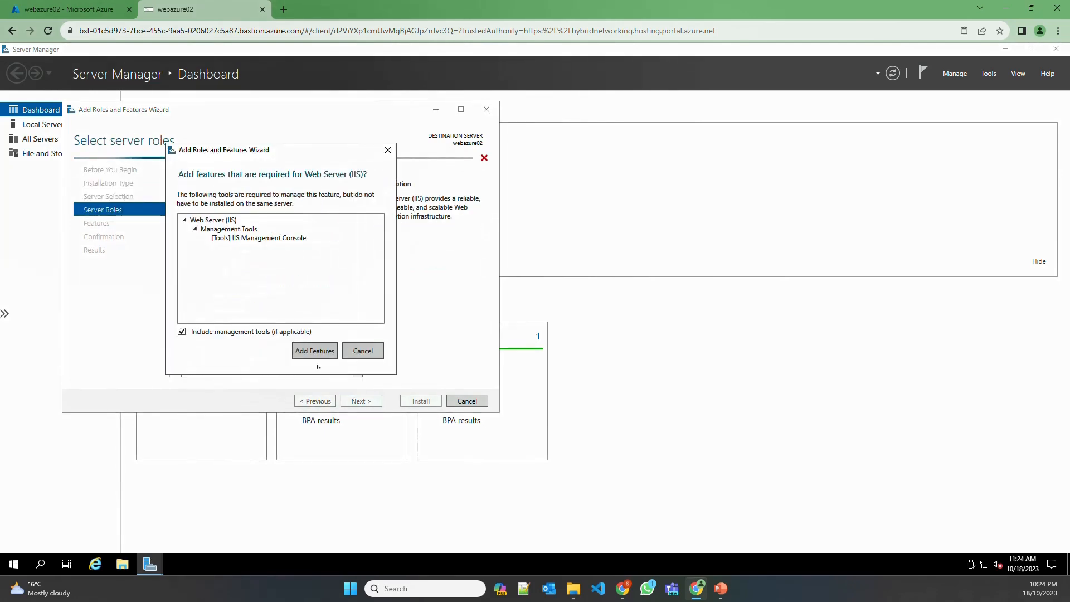
{"action": "left_click", "coordinate": [314, 350]}
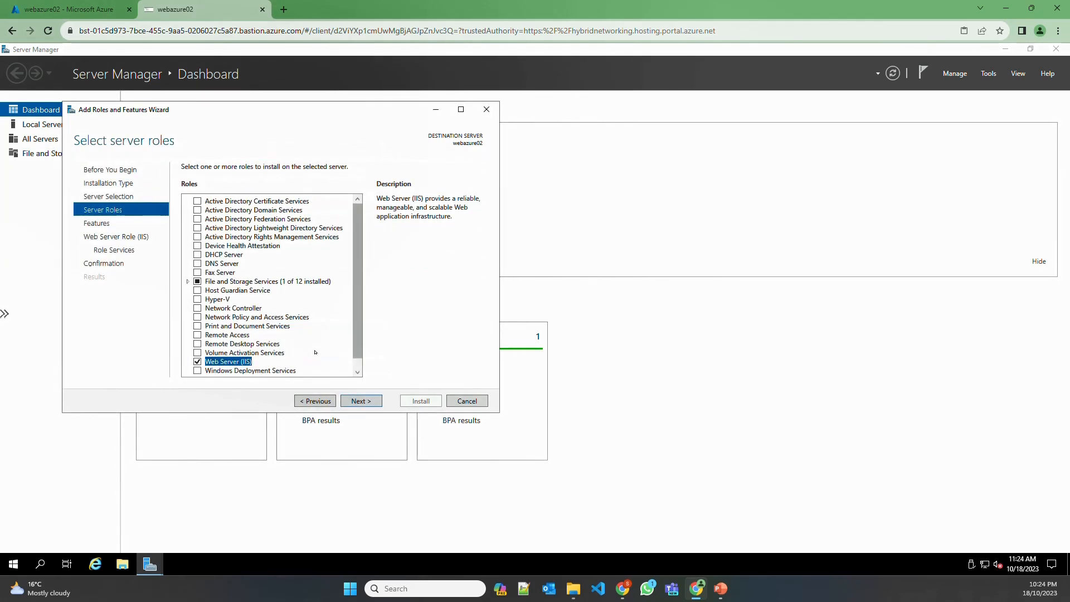
{"action": "left_click", "coordinate": [360, 401]}
{"action": "left_click", "coordinate": [371, 402]}
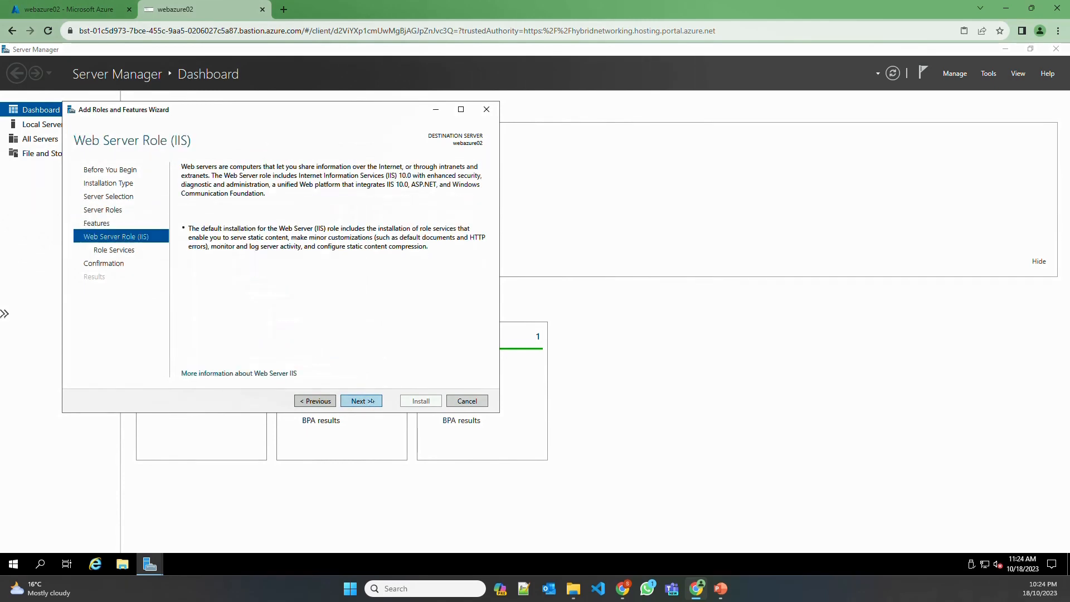
{"action": "left_click", "coordinate": [371, 401]}
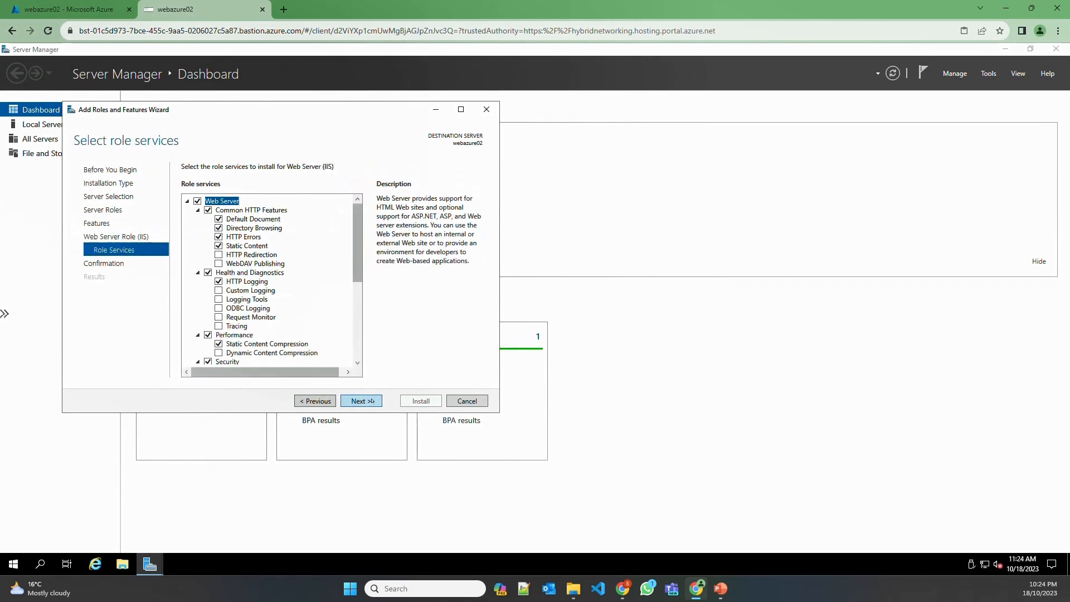
{"action": "left_click", "coordinate": [371, 401]}
{"action": "left_click", "coordinate": [421, 402]}
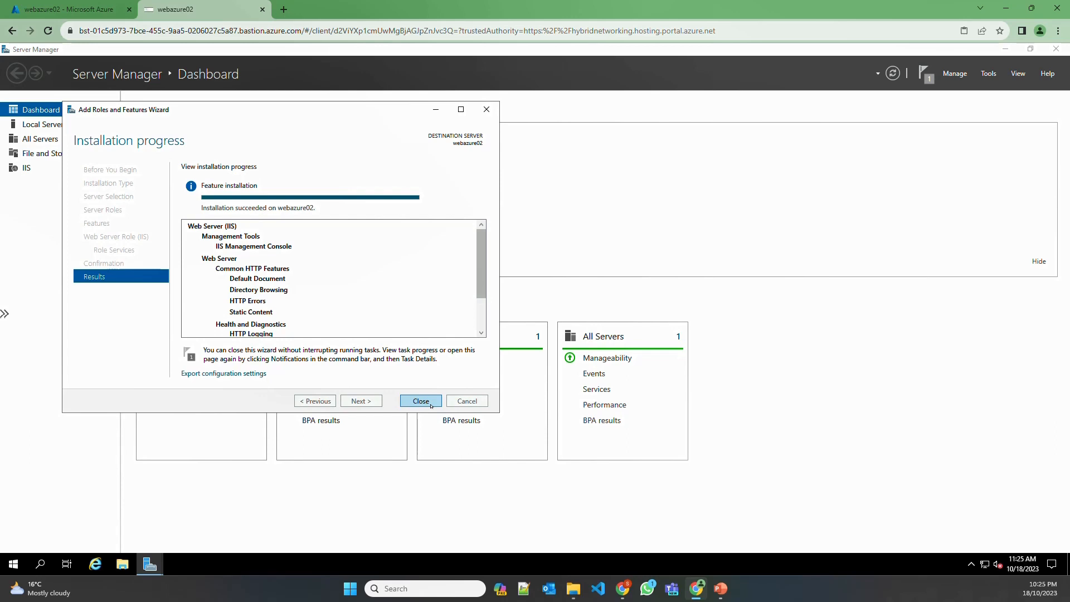
{"action": "left_click", "coordinate": [421, 402]}
Launch IIS Manager and open webazure02's Default Web Site home
{"action": "left_click", "coordinate": [44, 564]}
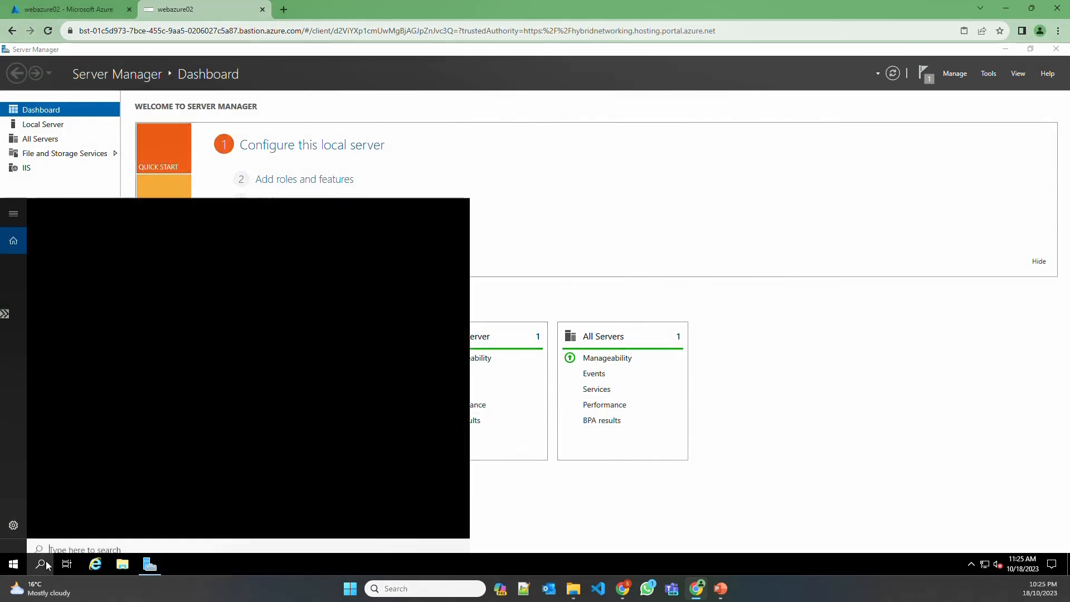
{"action": "type", "text": "iis"}
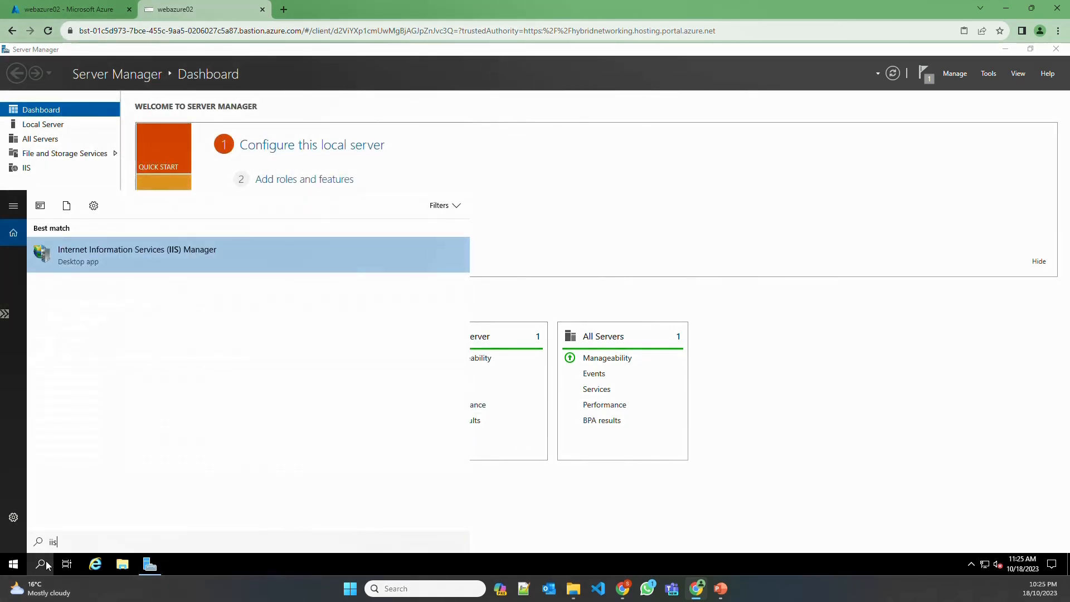
{"action": "left_click", "coordinate": [133, 271]}
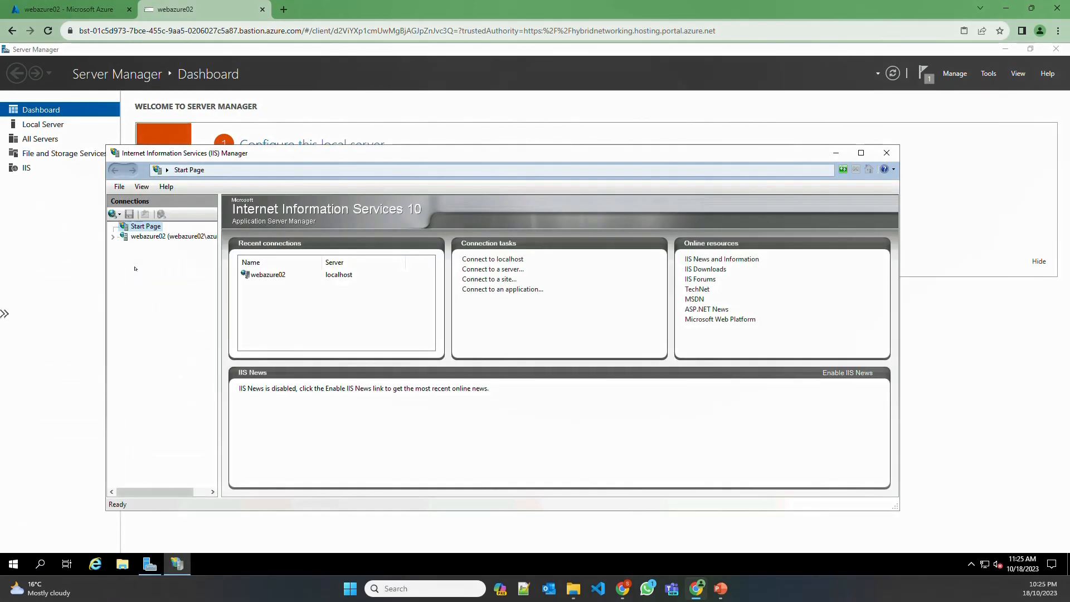
{"action": "left_click", "coordinate": [167, 236]}
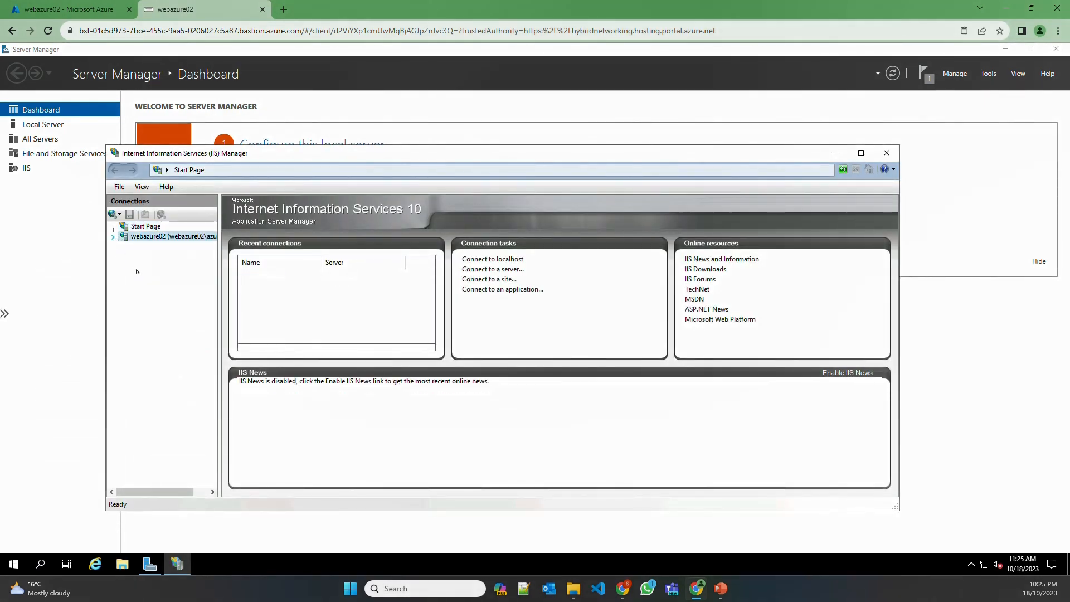
{"action": "left_click", "coordinate": [124, 256]}
{"action": "left_click", "coordinate": [160, 266]}
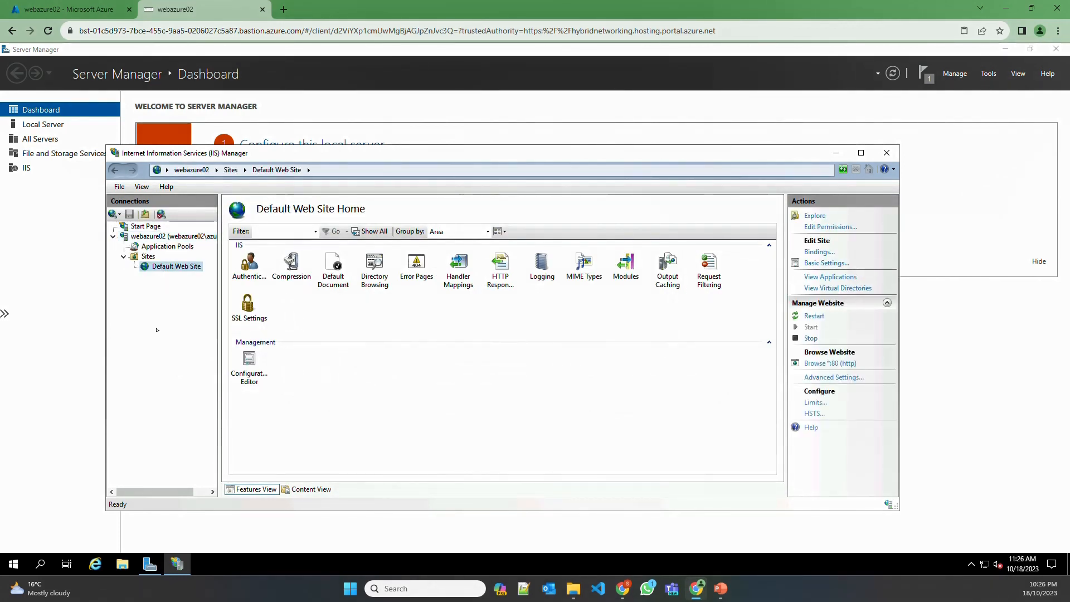
Load localhost in Internet Explorer to confirm the standard IIS welcome page
{"action": "left_click", "coordinate": [95, 565]}
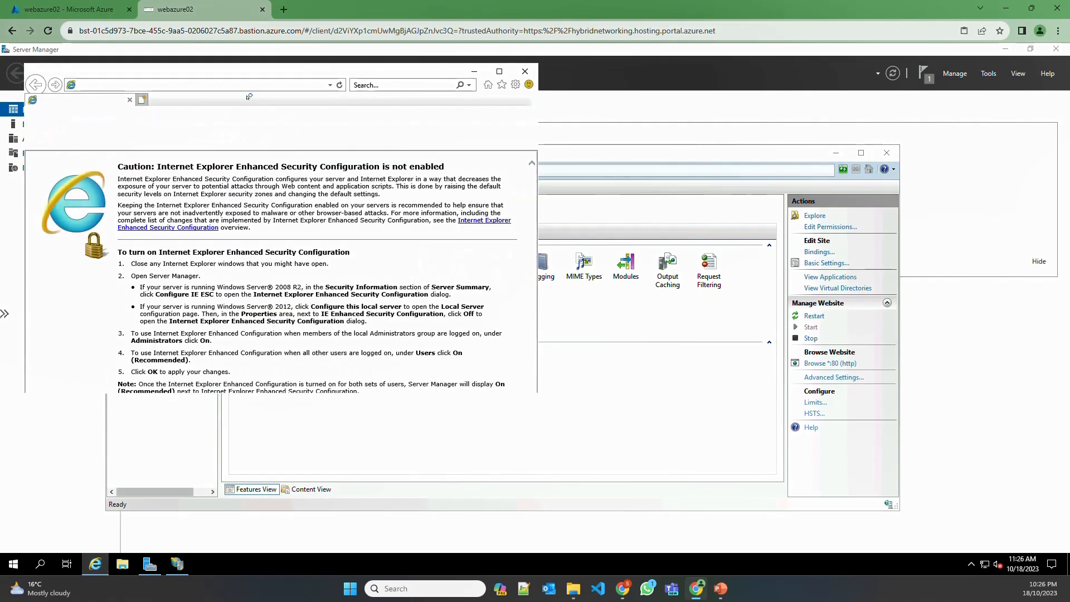
{"action": "type", "text": "loc"}
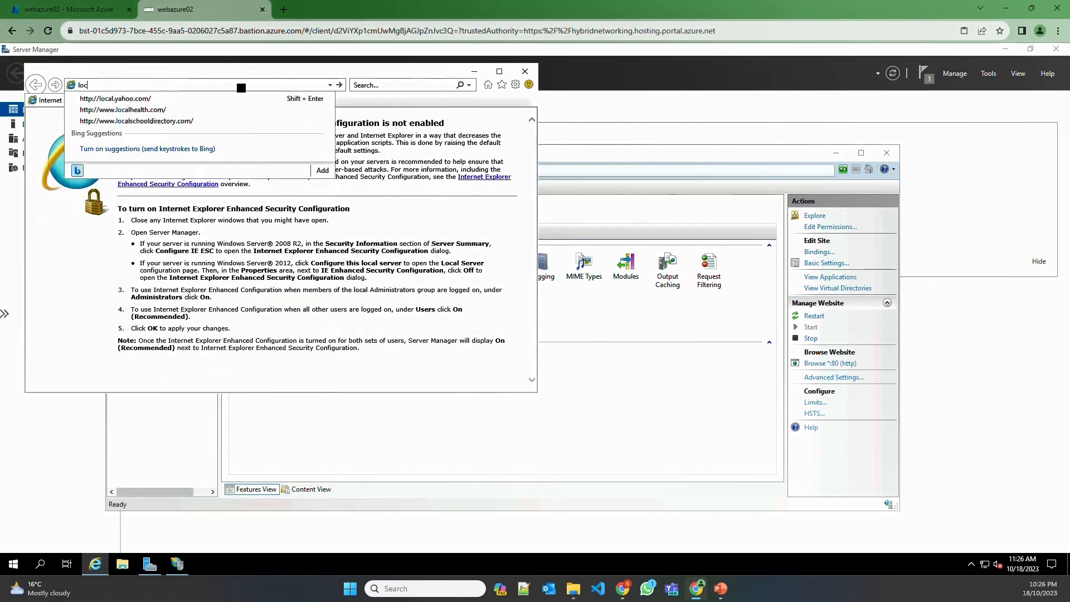
{"action": "type", "text": "alhost"}
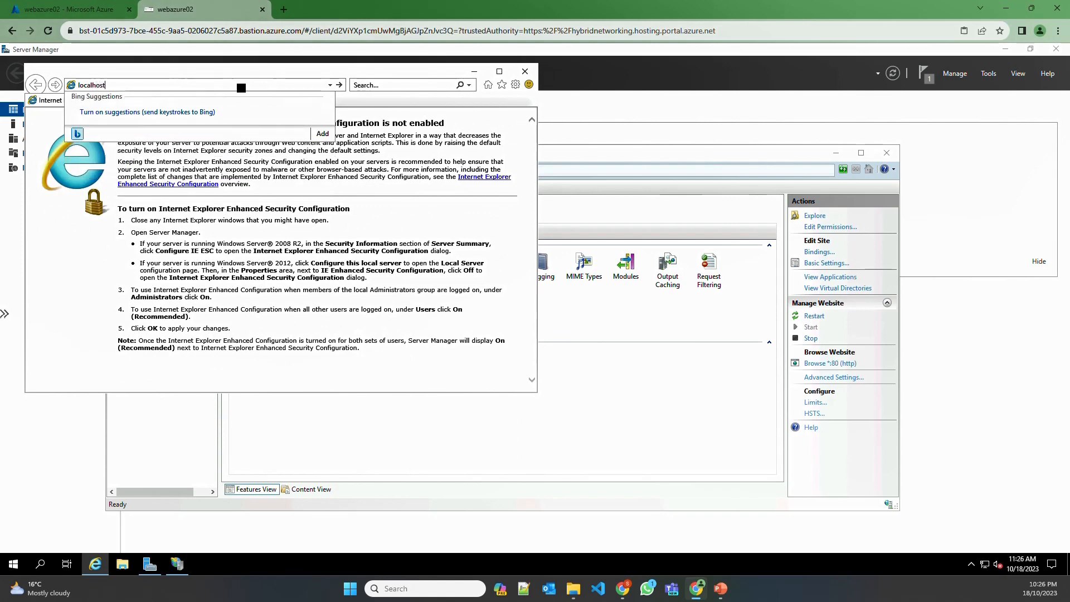
{"action": "key", "text": "Return"}
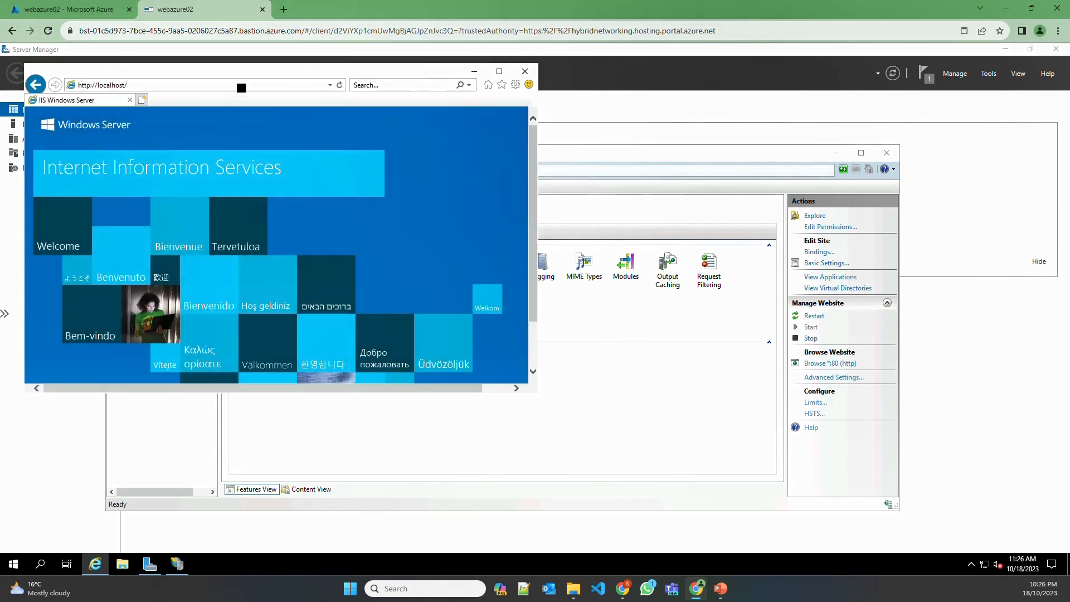
{"action": "left_click", "coordinate": [525, 71]}
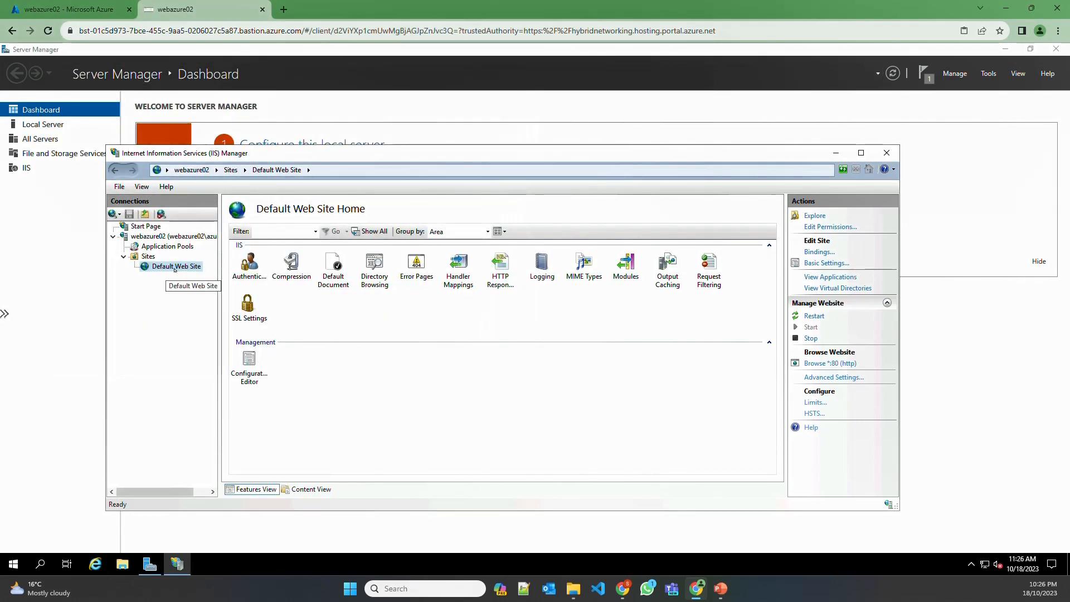
Open the Default Document feature, then find and preview mypage in C:\files
{"action": "left_click", "coordinate": [336, 276]}
{"action": "double_click", "coordinate": [336, 275]}
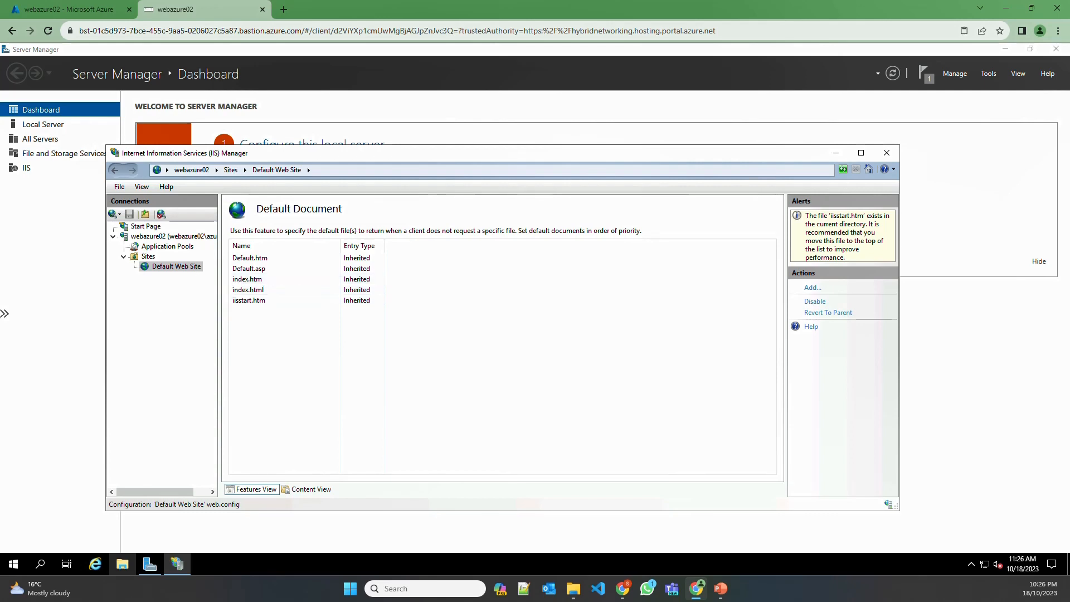
{"action": "left_click", "coordinate": [123, 564]}
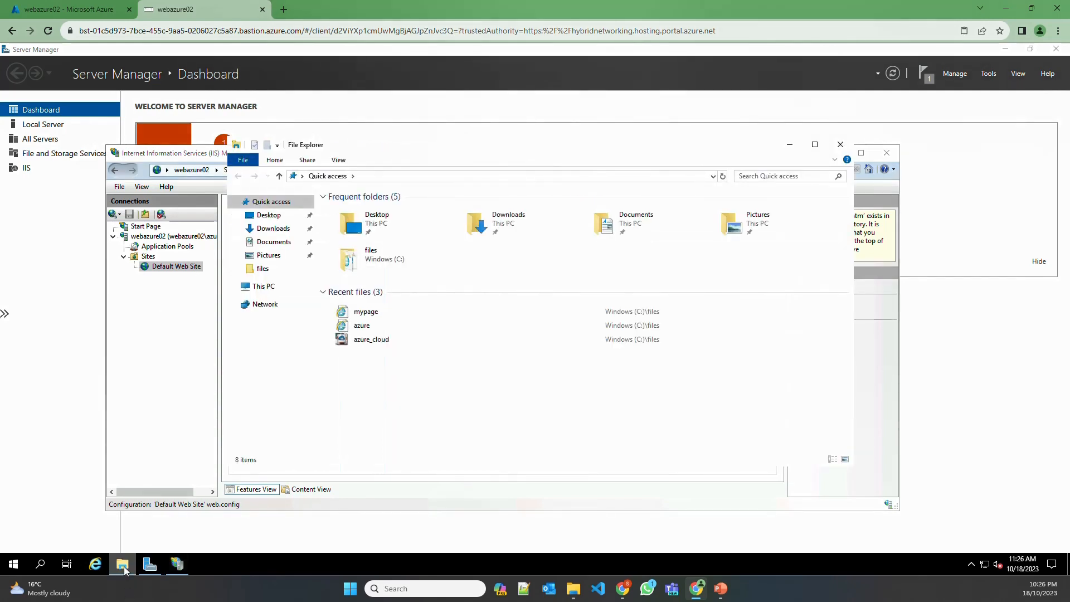
{"action": "left_click", "coordinate": [267, 269]}
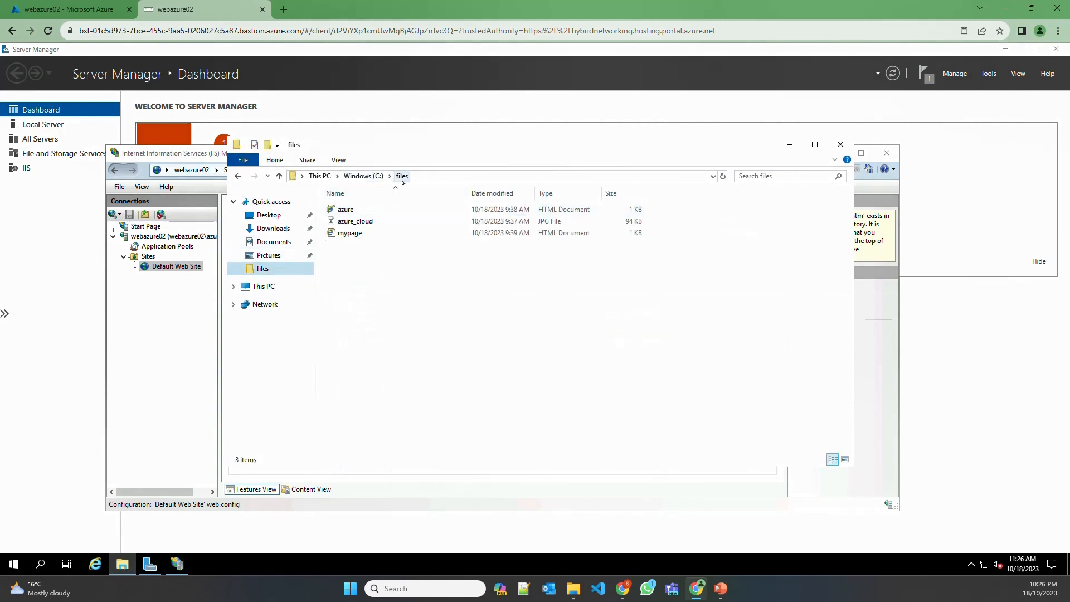
{"action": "double_click", "coordinate": [349, 233]}
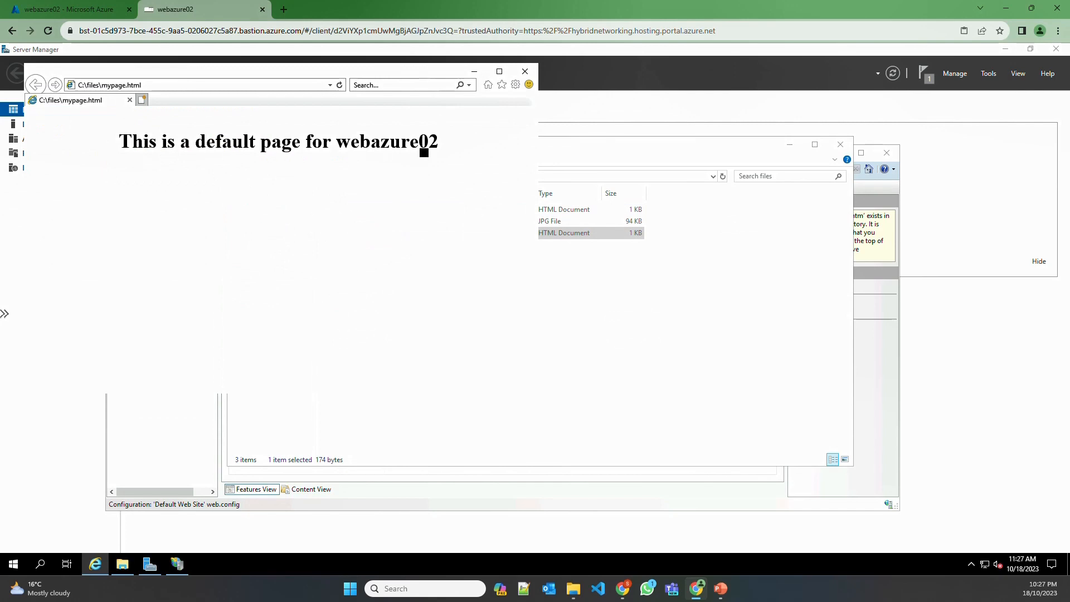
{"action": "key", "text": "alt+F4"}
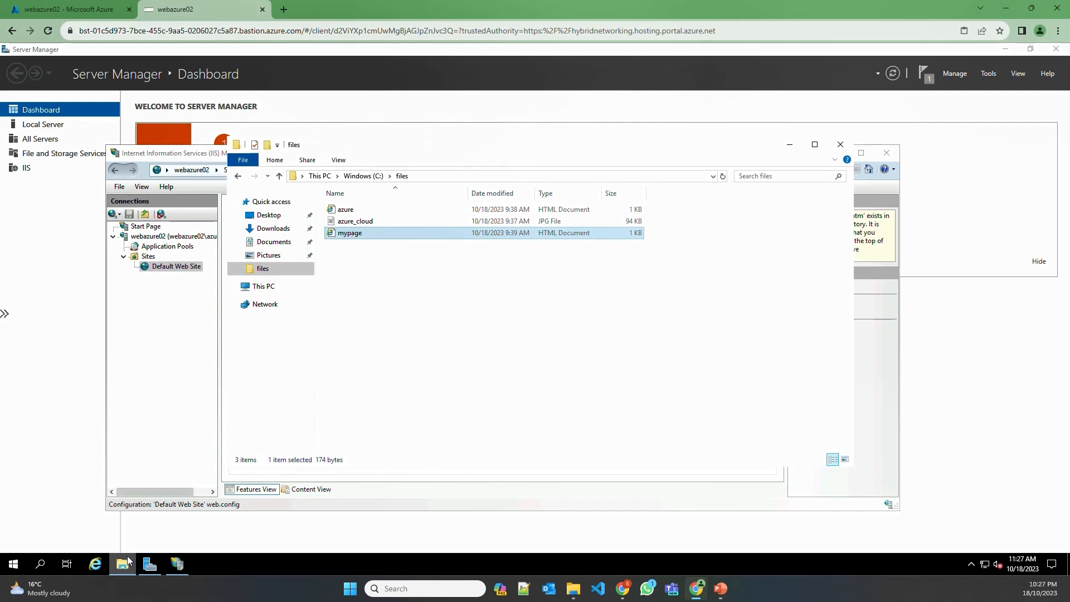
Paste mypage into C:\inetpub\wwwroot and reopen Default Document in IIS Manager
{"action": "left_click", "coordinate": [267, 287]}
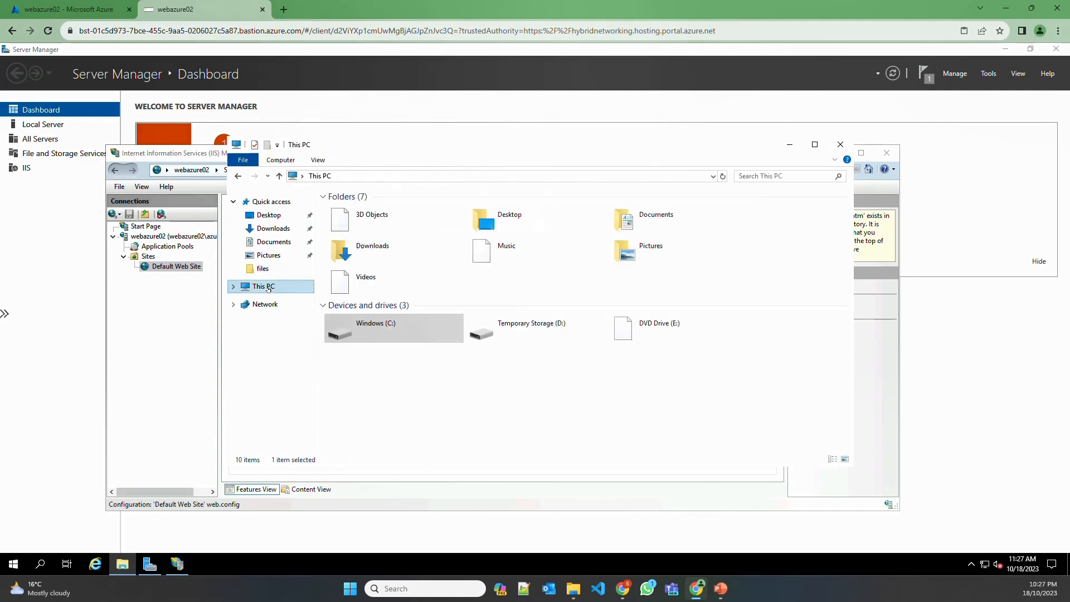
{"action": "double_click", "coordinate": [357, 327]}
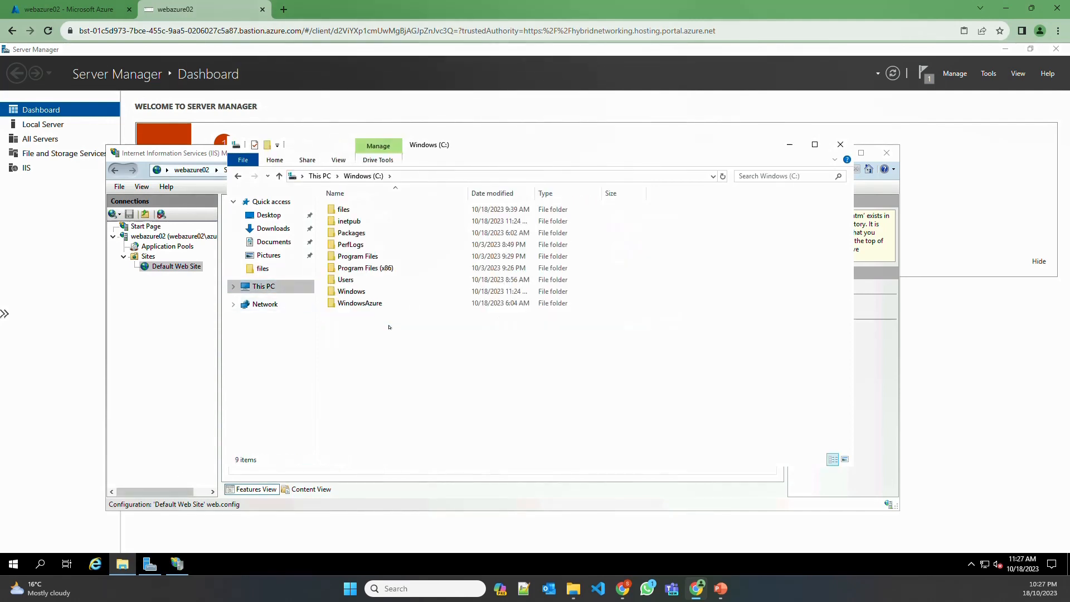
{"action": "double_click", "coordinate": [349, 222]}
{"action": "double_click", "coordinate": [356, 257]}
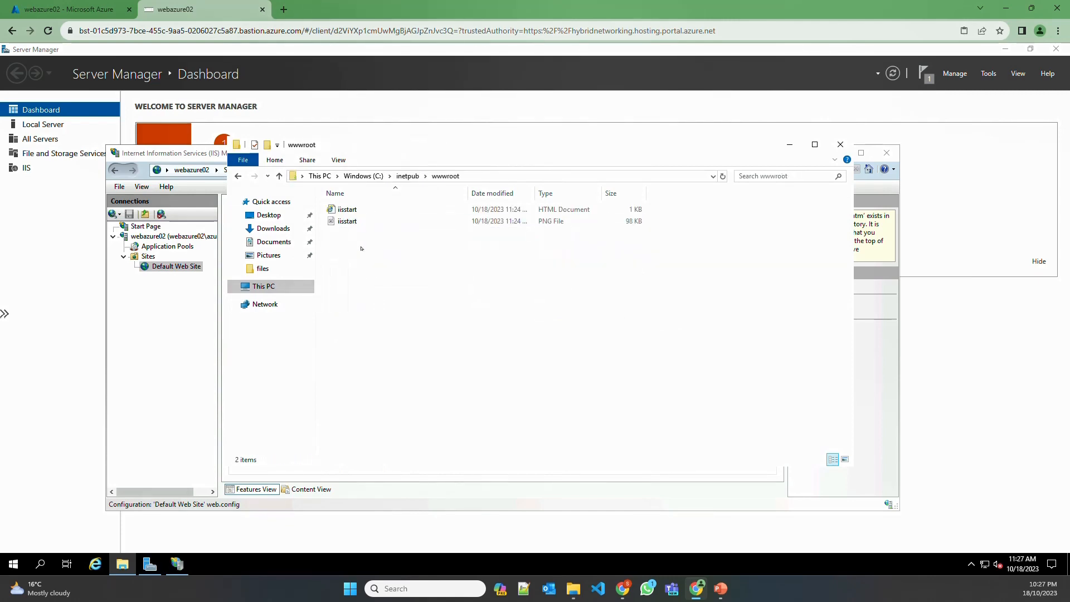
{"action": "key", "text": "ctrl+v"}
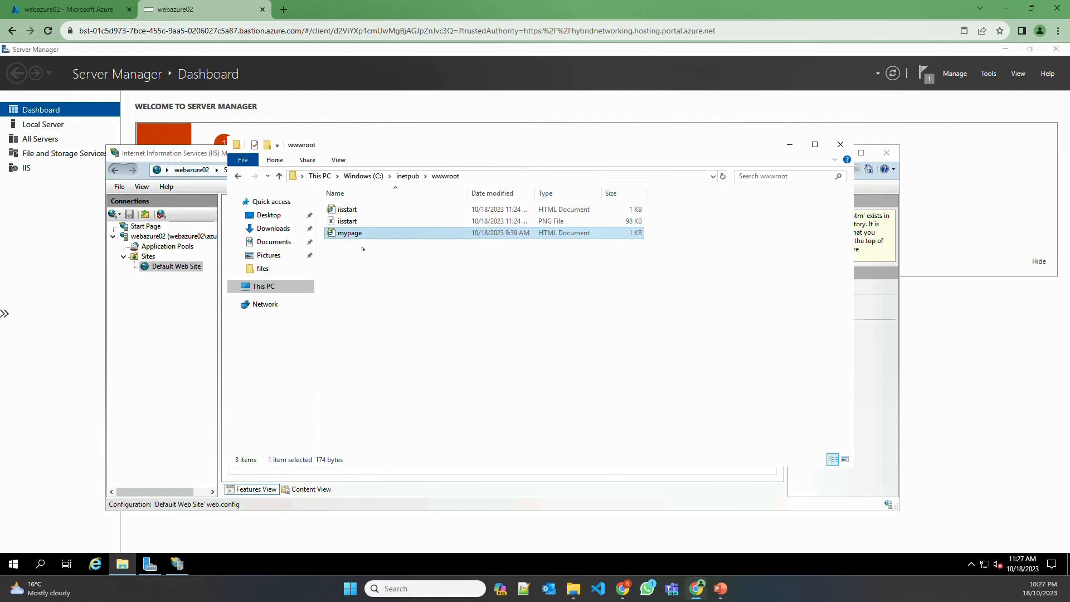
{"action": "left_click", "coordinate": [172, 311]}
{"action": "left_click", "coordinate": [180, 267]}
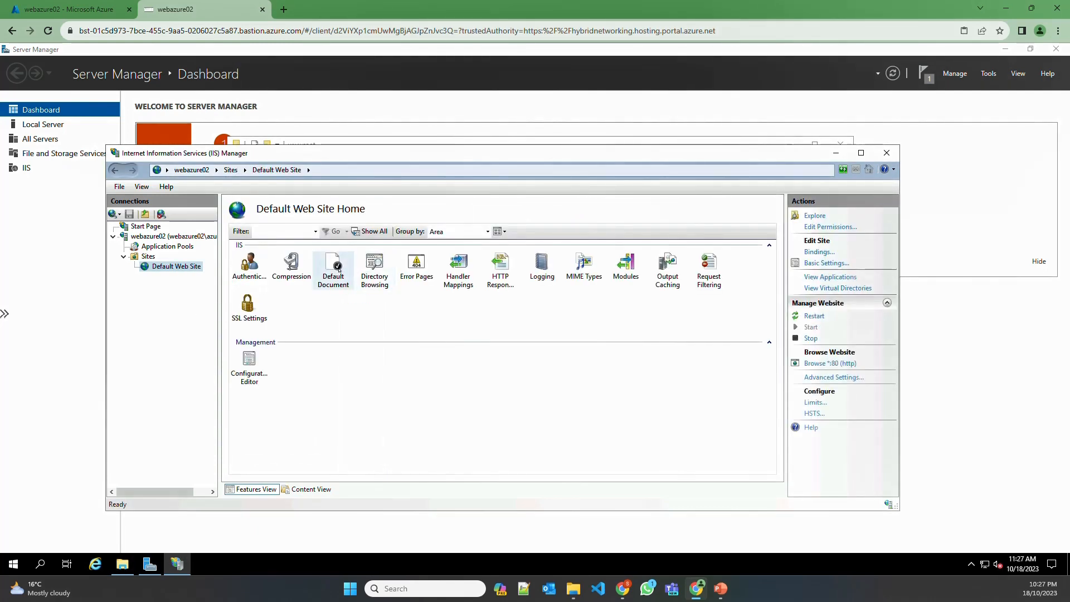
{"action": "double_click", "coordinate": [338, 270]}
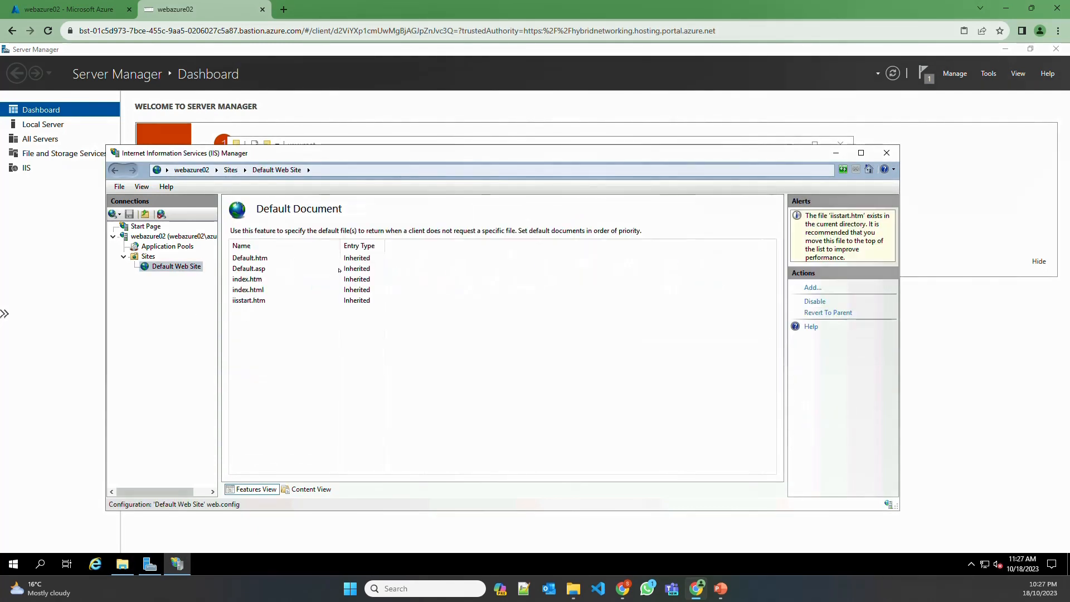
Add mypage.html as a new default document for Default Web Site
{"action": "left_click", "coordinate": [813, 287]}
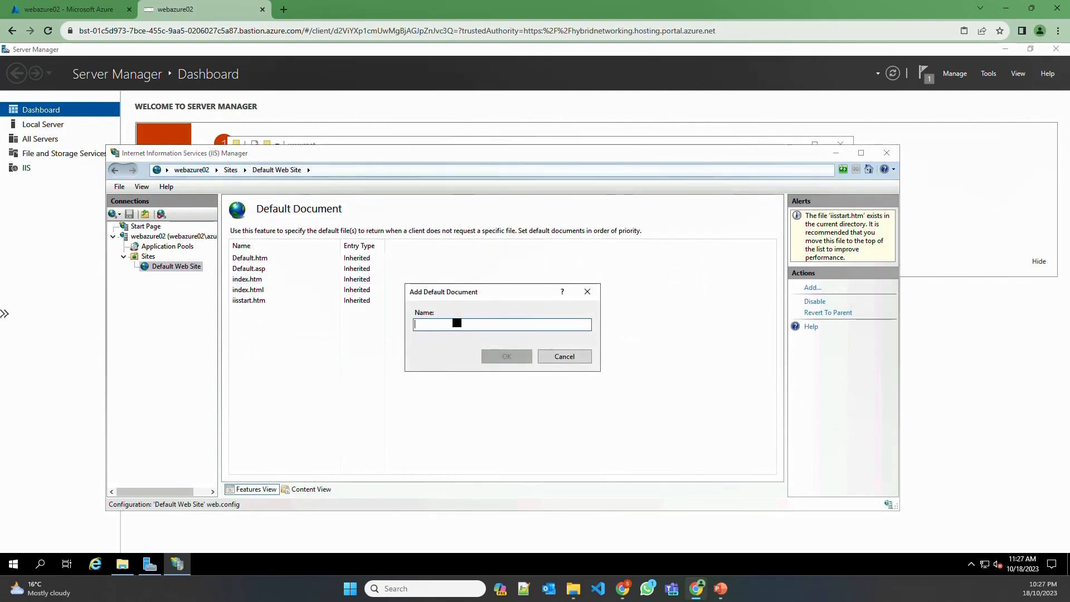
{"action": "type", "text": "mypage."}
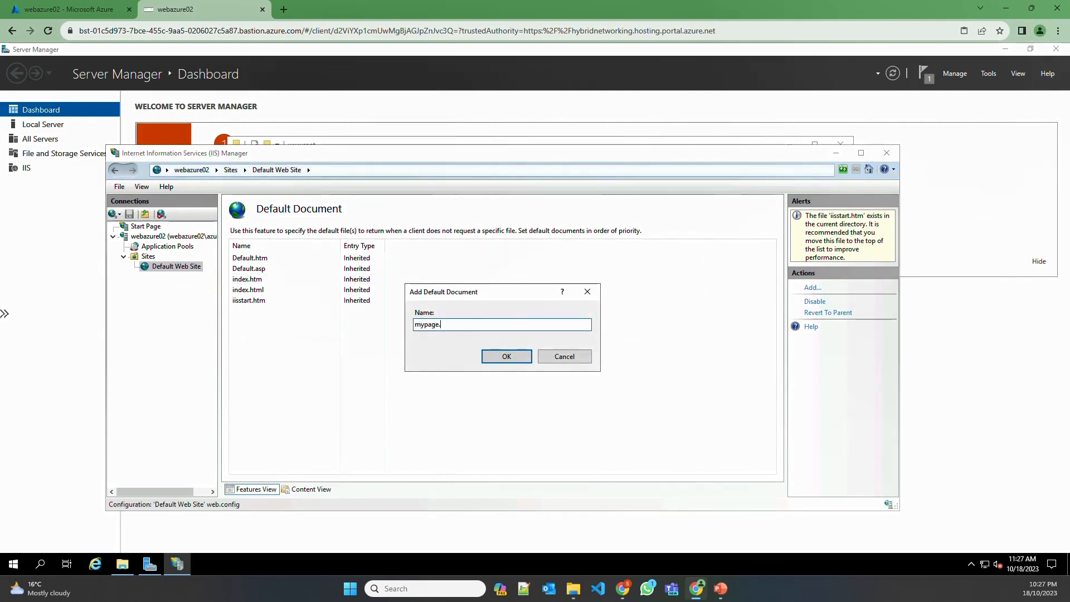
{"action": "type", "text": "html"}
{"action": "left_click", "coordinate": [500, 360]}
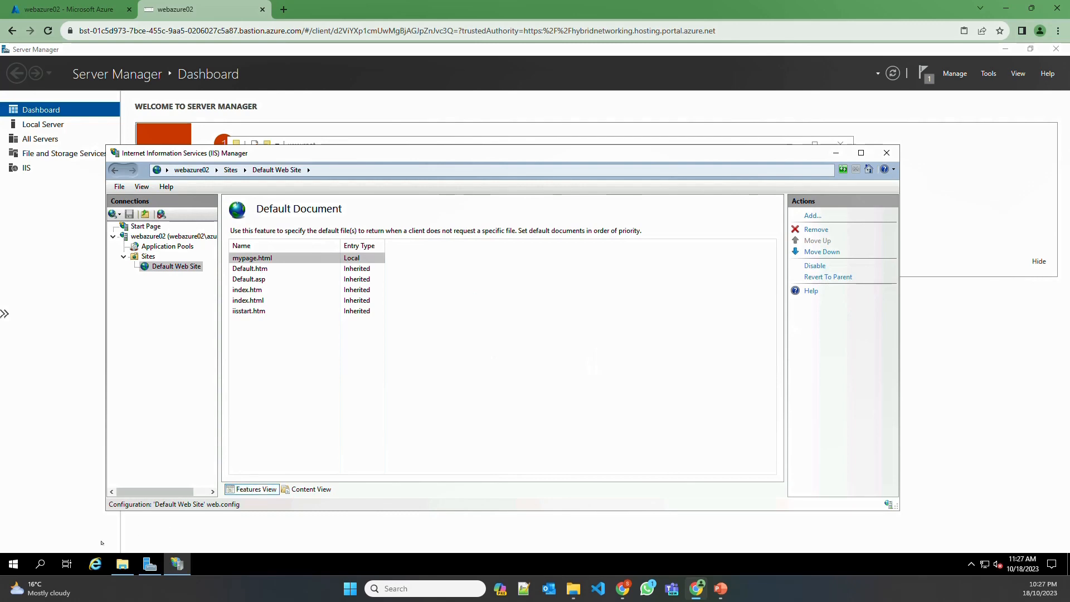
Load localhost in Internet Explorer, see the webazure02 default page, and switch back to the portal
{"action": "left_click", "coordinate": [96, 565]}
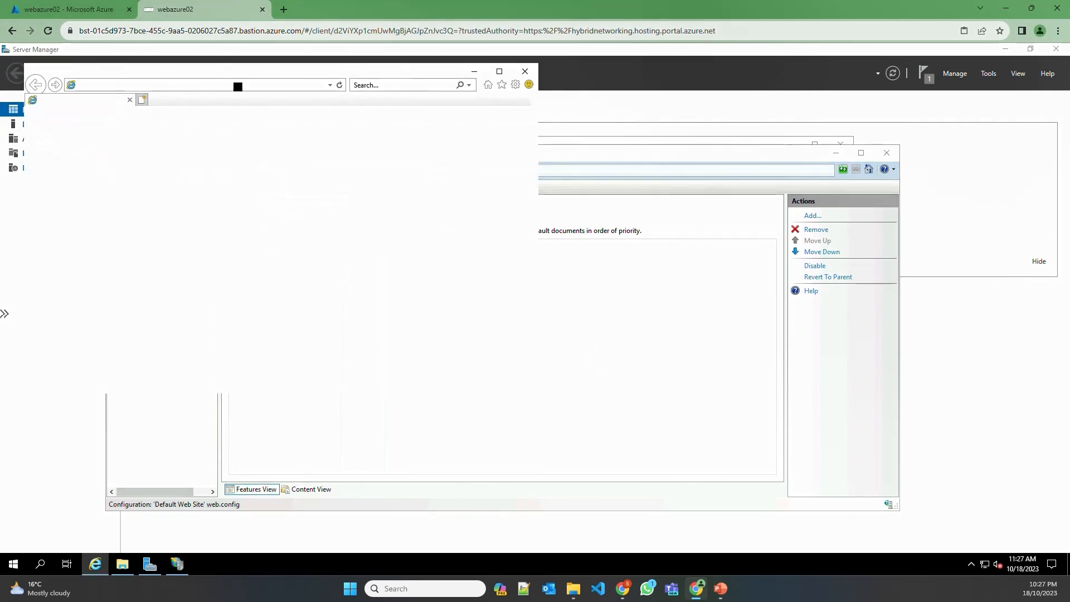
{"action": "type", "text": "localhost/"}
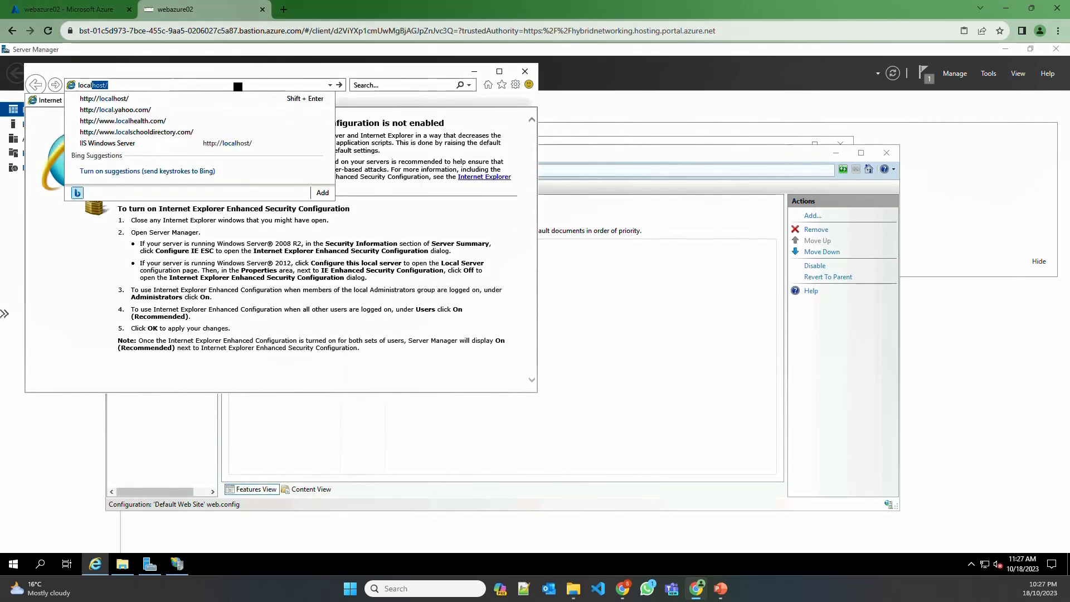
{"action": "key", "text": "Return"}
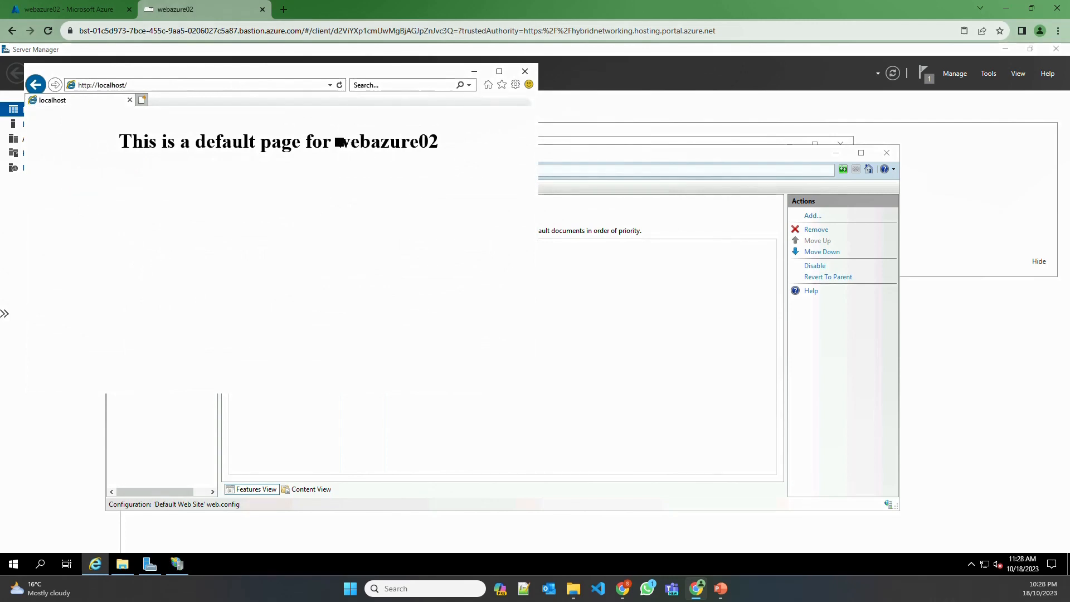
{"action": "left_click_drag", "start_coordinate": [336, 142], "coordinate": [442, 147]}
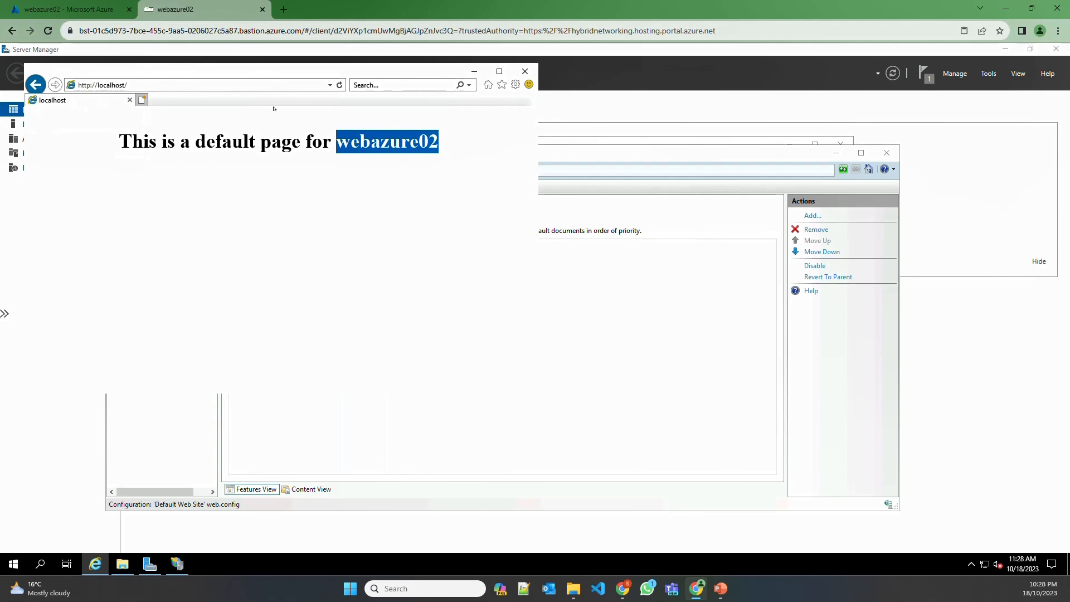
{"action": "left_click", "coordinate": [76, 7]}
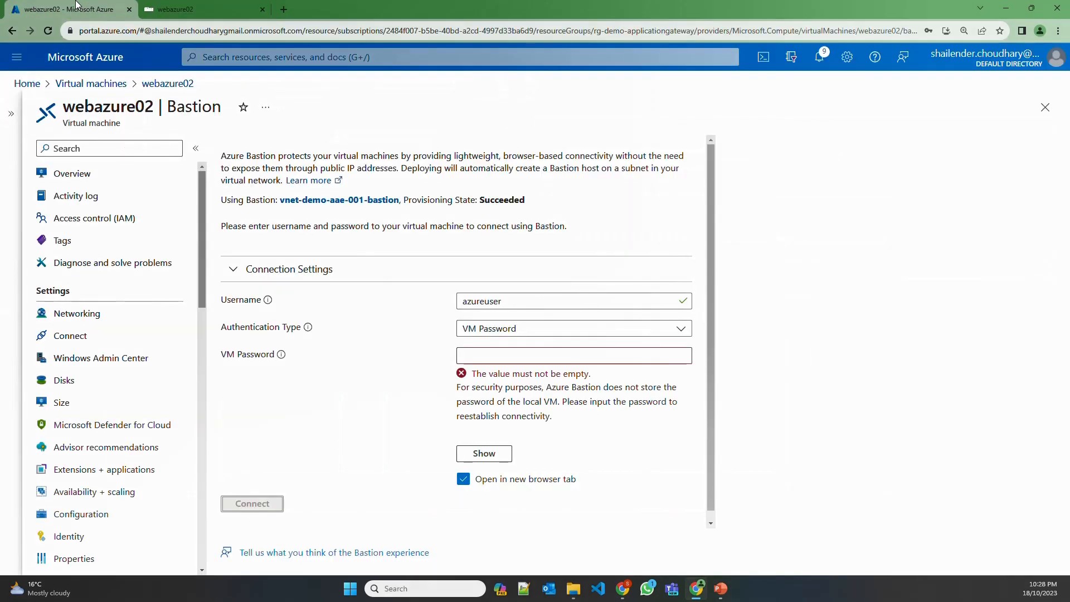
Search 'appli' to reach Application gateways and start a new gateway with + Create
{"action": "left_click", "coordinate": [109, 84]}
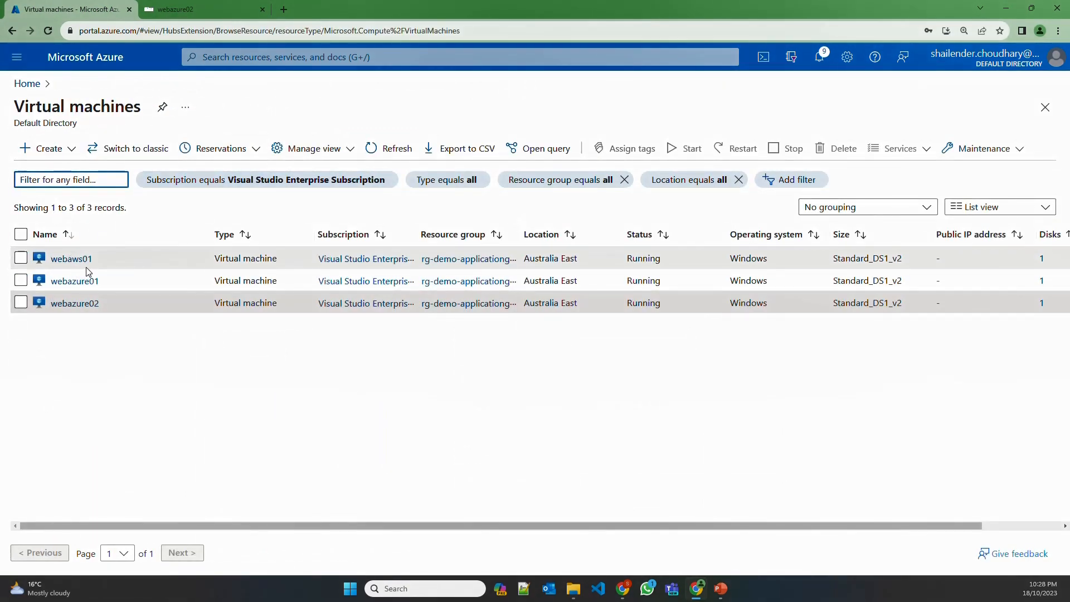
{"action": "left_click", "coordinate": [226, 58]}
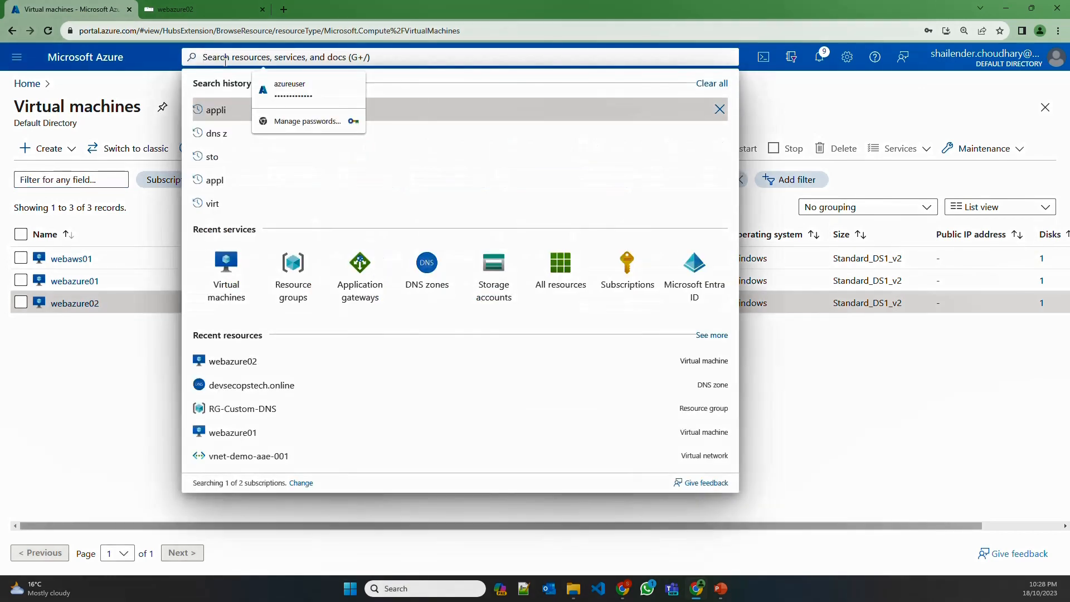
{"action": "type", "text": "appli"}
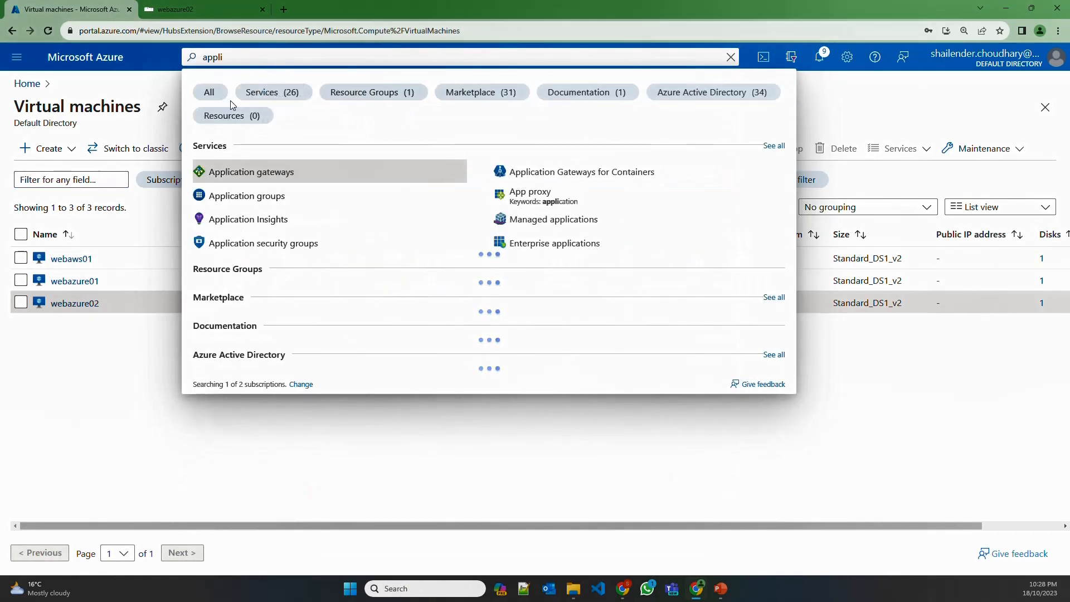
{"action": "left_click", "coordinate": [282, 177]}
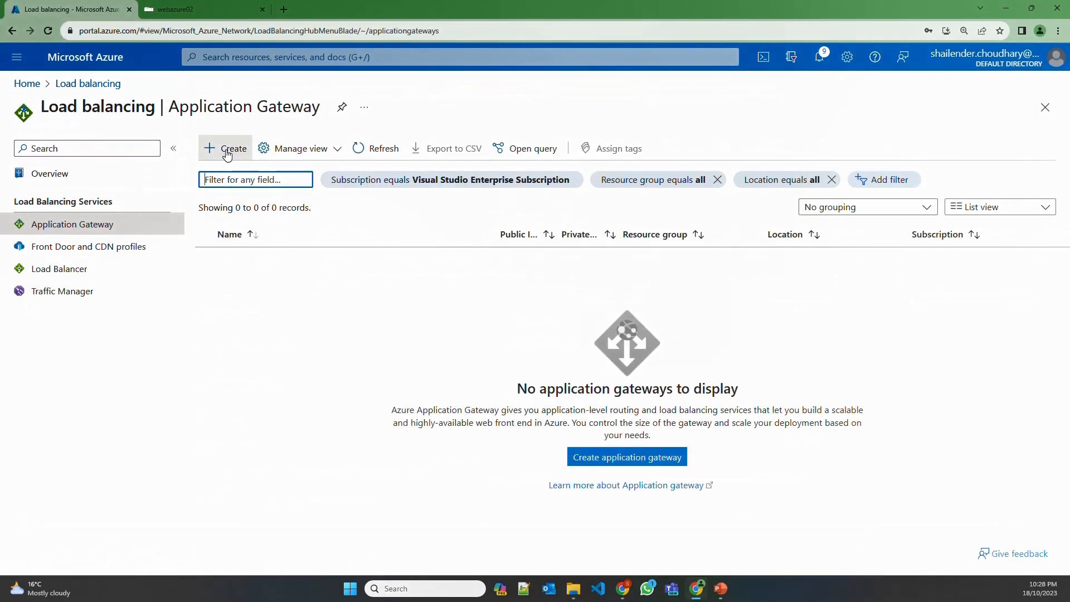
{"action": "left_click", "coordinate": [226, 149]}
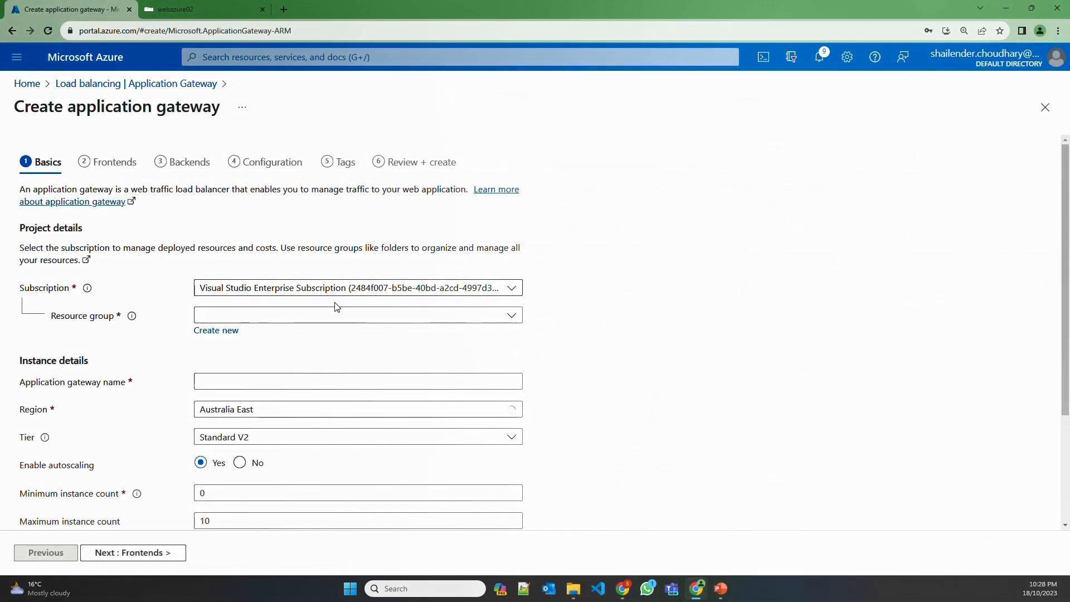
Put the gateway in resource group rg-demo-applicationgateway and name it agw-demo-aae-001
{"action": "left_click", "coordinate": [311, 319]}
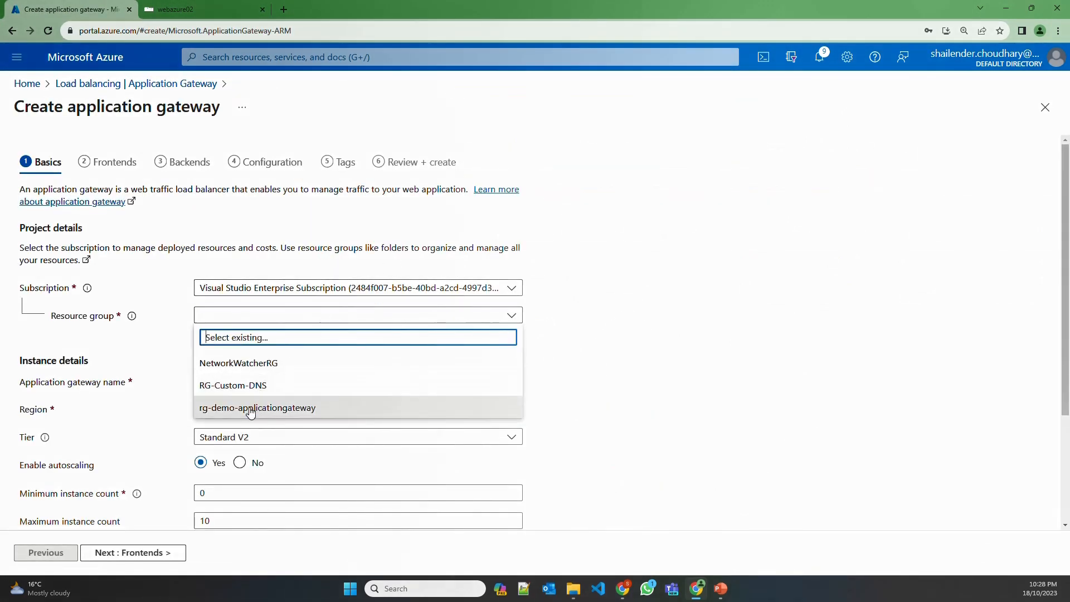
{"action": "left_click", "coordinate": [250, 410]}
{"action": "left_click", "coordinate": [230, 382]}
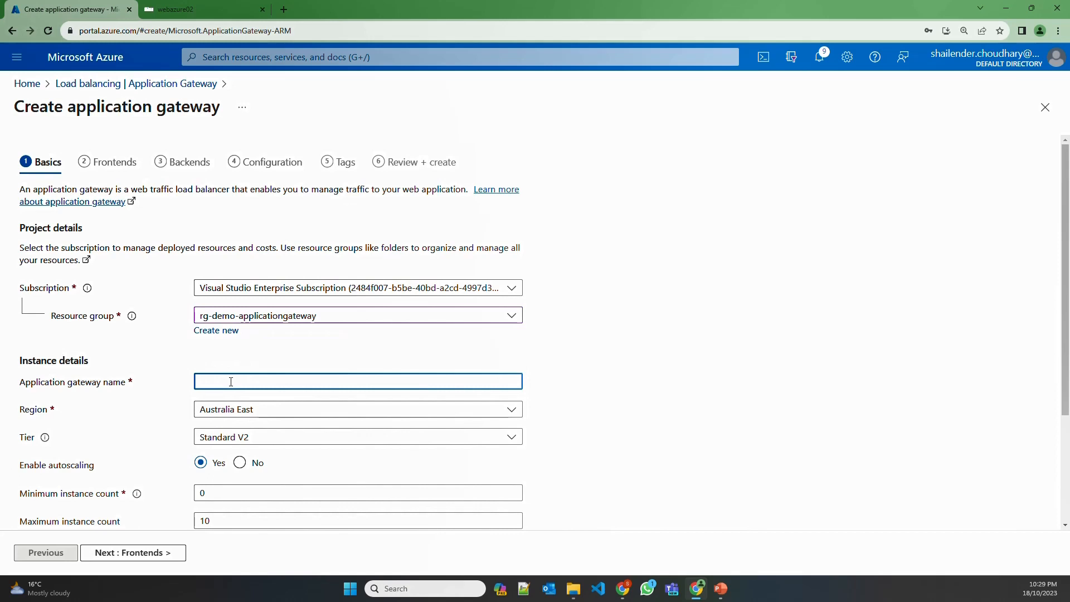
{"action": "type", "text": "agw-demo-"}
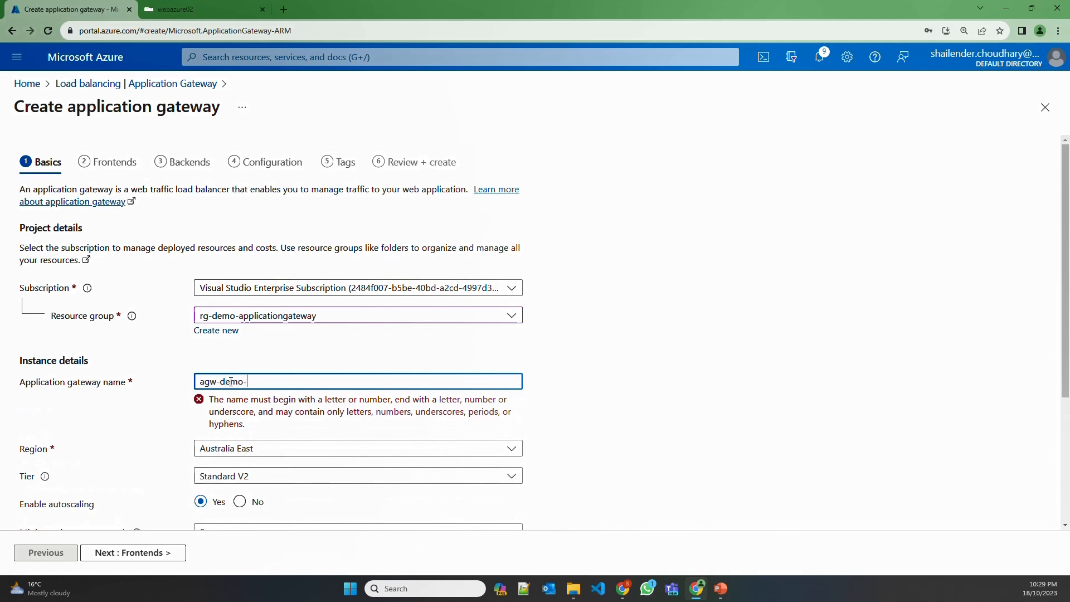
{"action": "type", "text": "aae"}
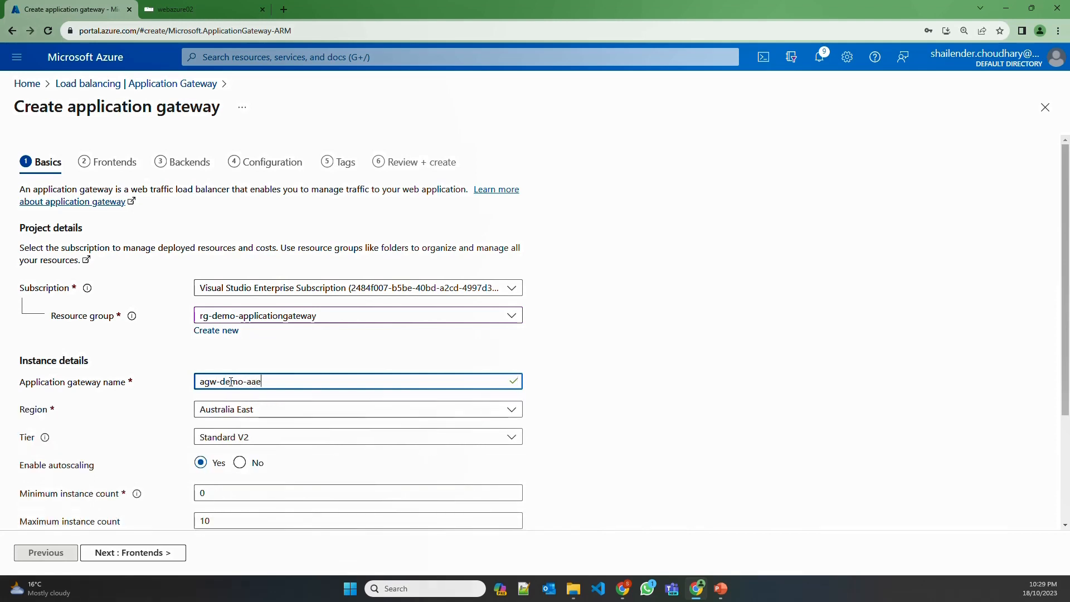
{"action": "type", "text": "-001"}
Keep the Standard V2 tier, turn autoscaling off and set the instance count to 1
{"action": "scroll", "coordinate": [157, 412], "scroll_direction": "down", "scroll_amount": 2}
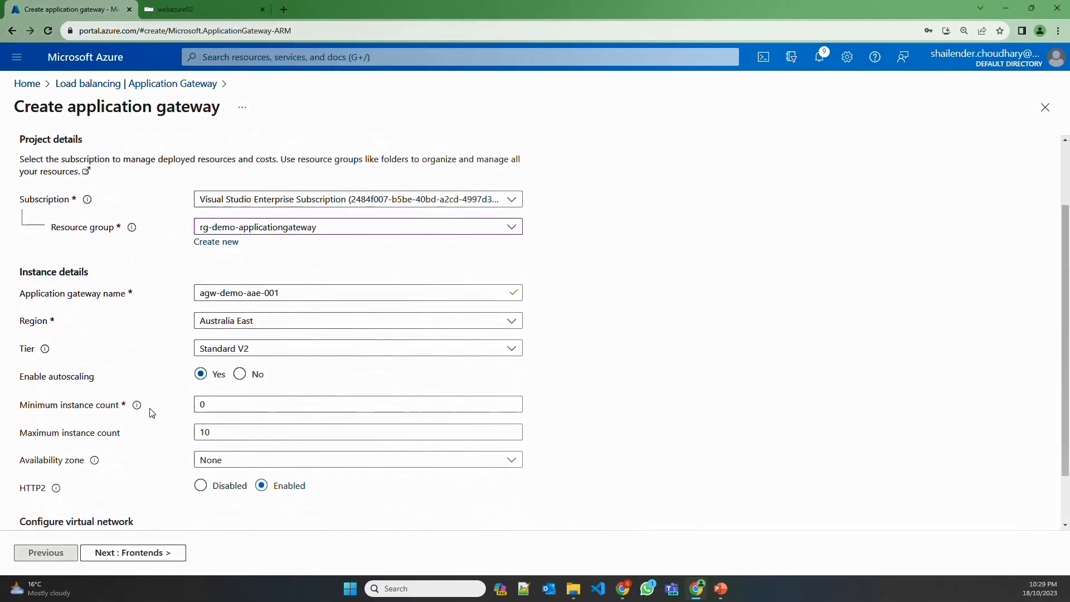
{"action": "left_click", "coordinate": [224, 327]}
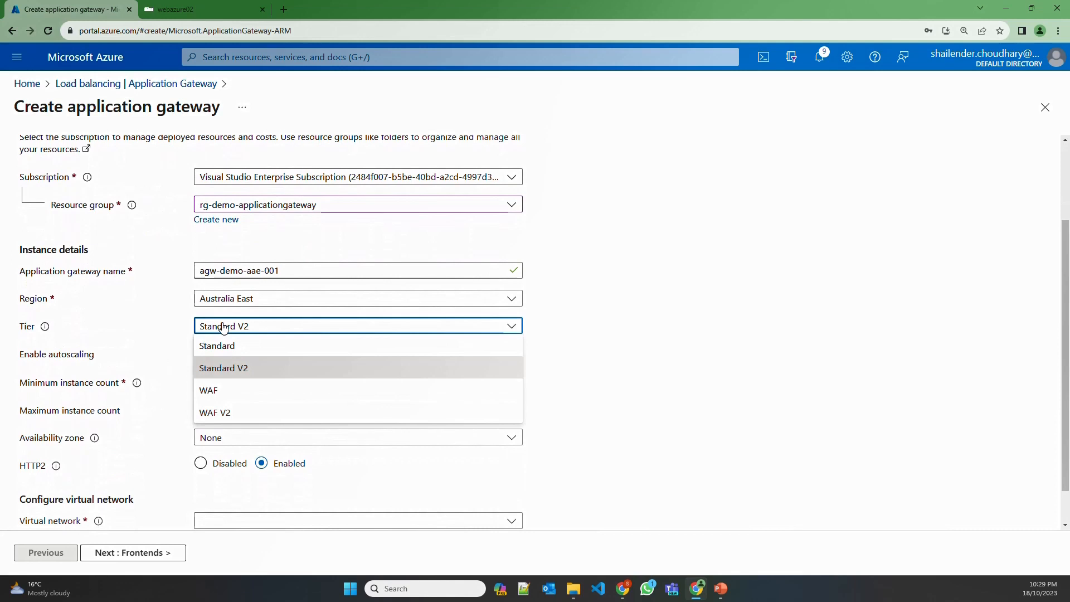
{"action": "left_click", "coordinate": [172, 327]}
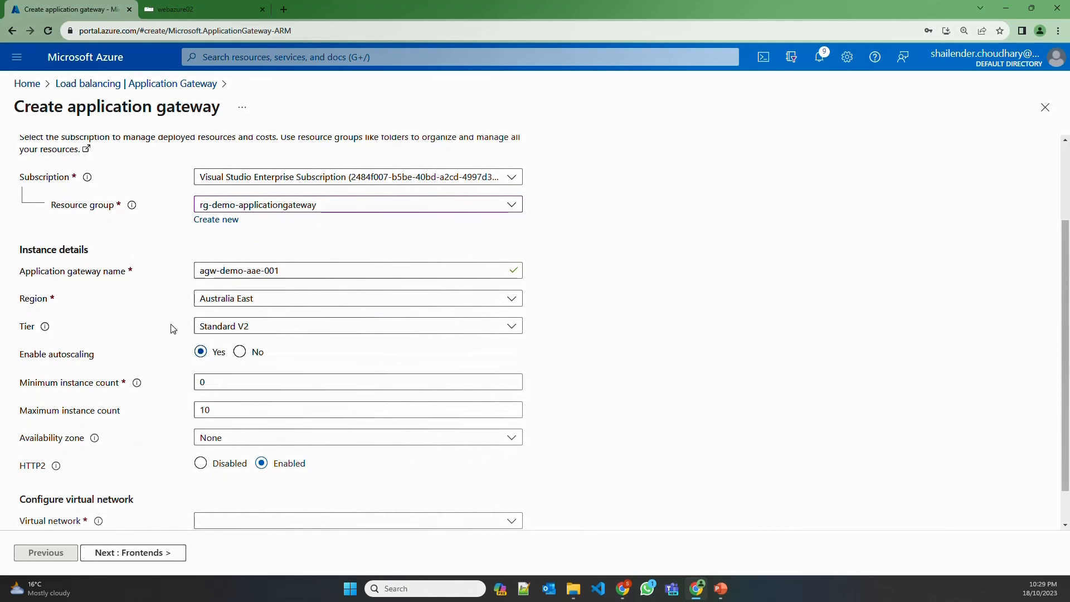
{"action": "left_click", "coordinate": [241, 353]}
{"action": "double_click", "coordinate": [219, 382]}
{"action": "type", "text": "1"}
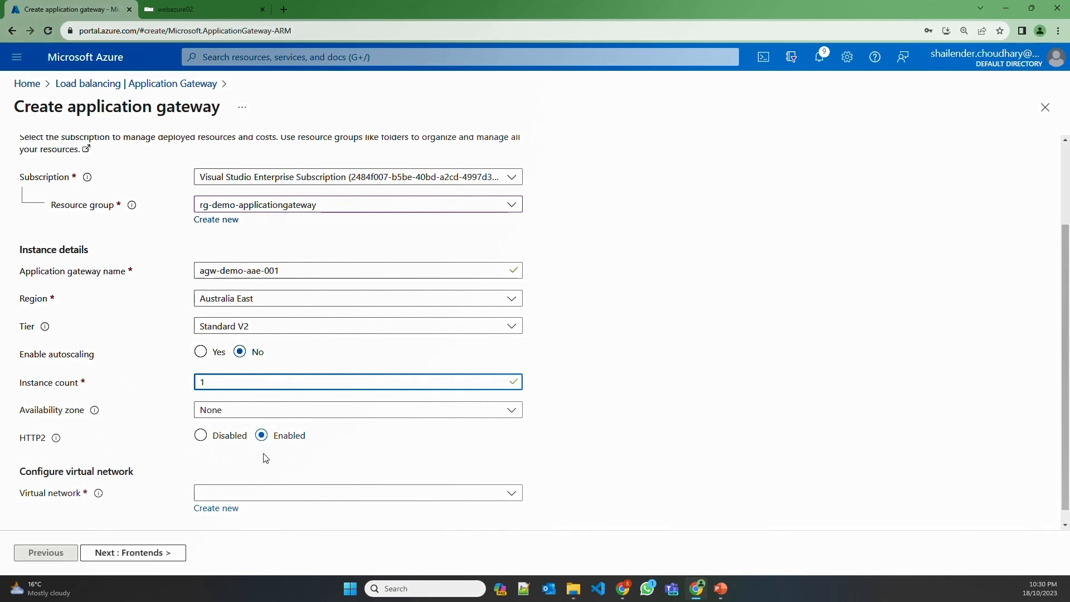
Place the gateway in virtual network vnet-demo-aae-001, subnet appgwsubnet, and continue to Frontends
{"action": "scroll", "coordinate": [264, 457], "scroll_direction": "down", "scroll_amount": 1}
{"action": "left_click", "coordinate": [277, 478]}
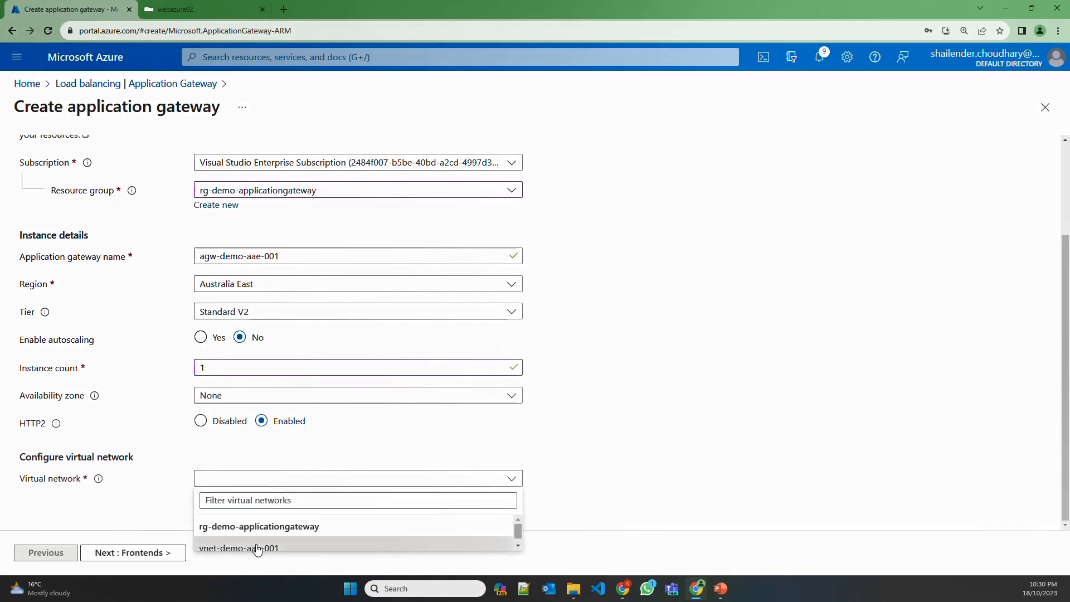
{"action": "left_click", "coordinate": [259, 548]}
{"action": "scroll", "coordinate": [140, 495], "scroll_direction": "down", "scroll_amount": 1}
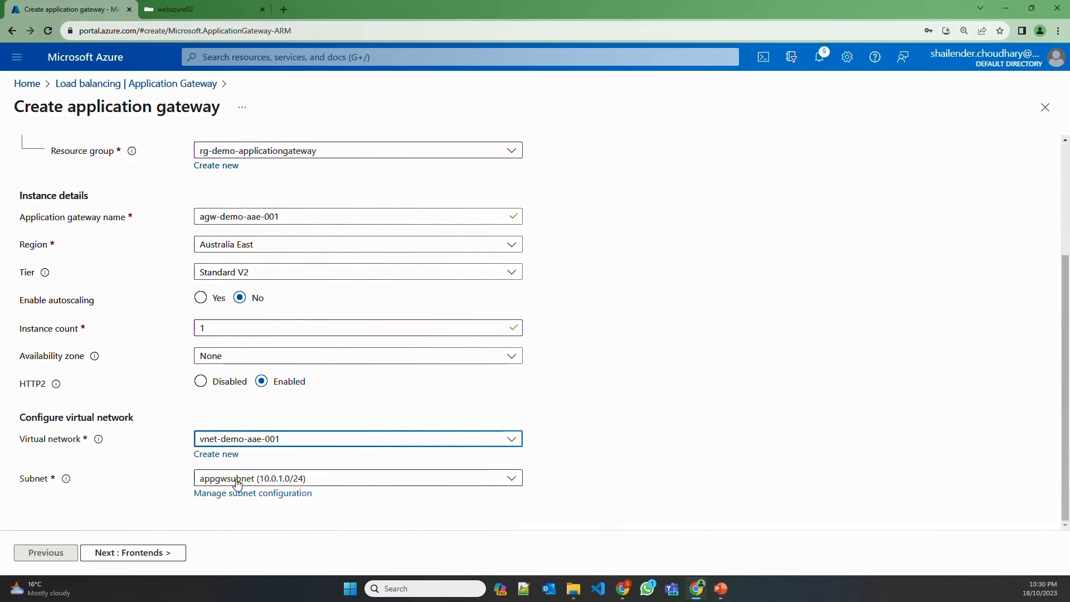
{"action": "left_click", "coordinate": [238, 483]}
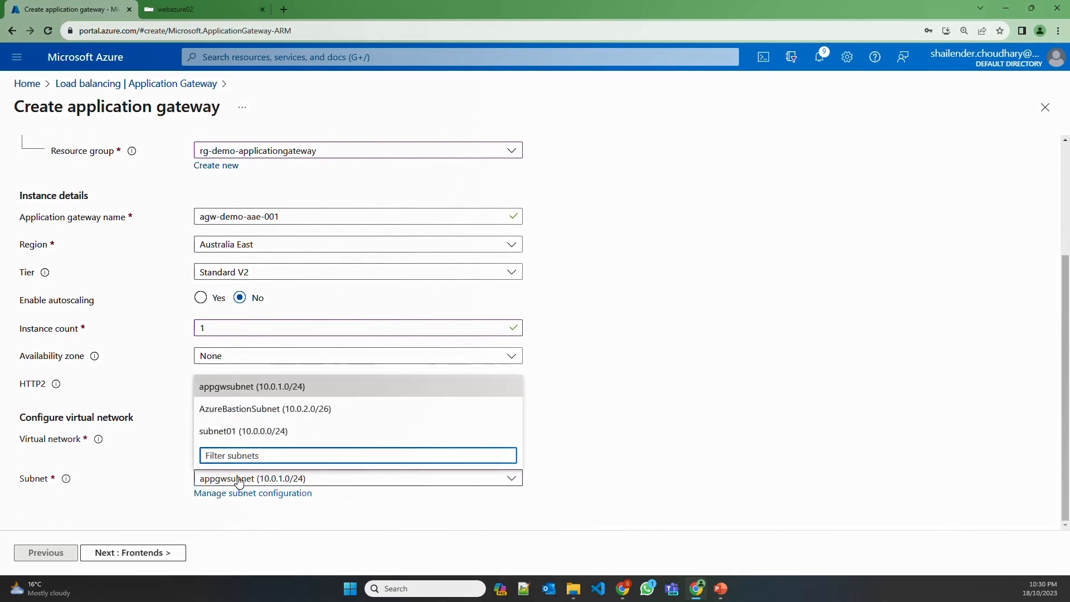
{"action": "left_click", "coordinate": [139, 477]}
{"action": "left_click", "coordinate": [149, 553]}
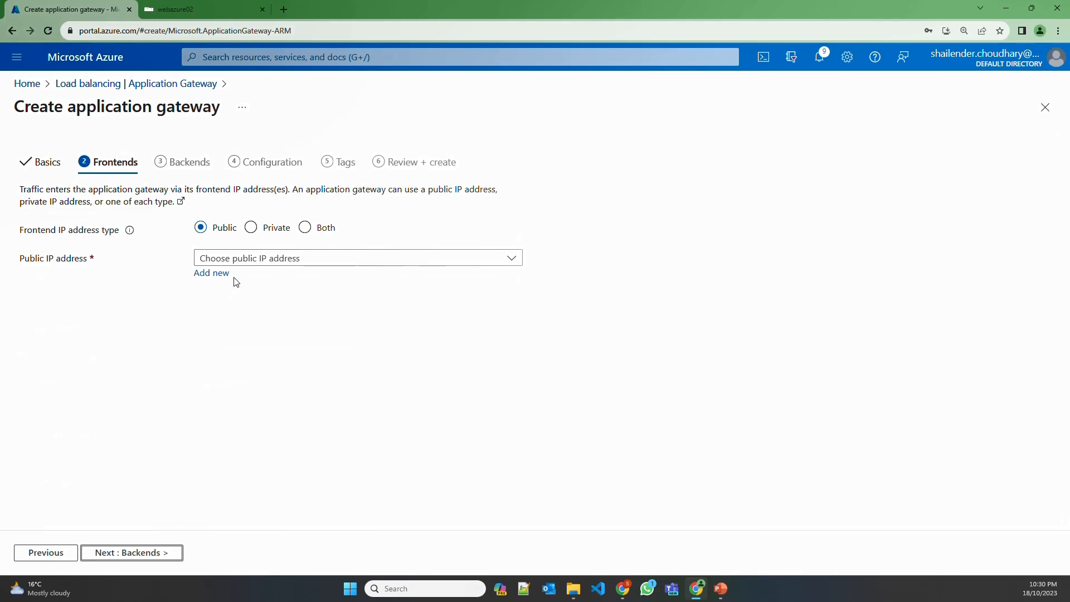
Create a new public IP address named pubip-appgw-01 for the gateway frontend
{"action": "left_click", "coordinate": [220, 274]}
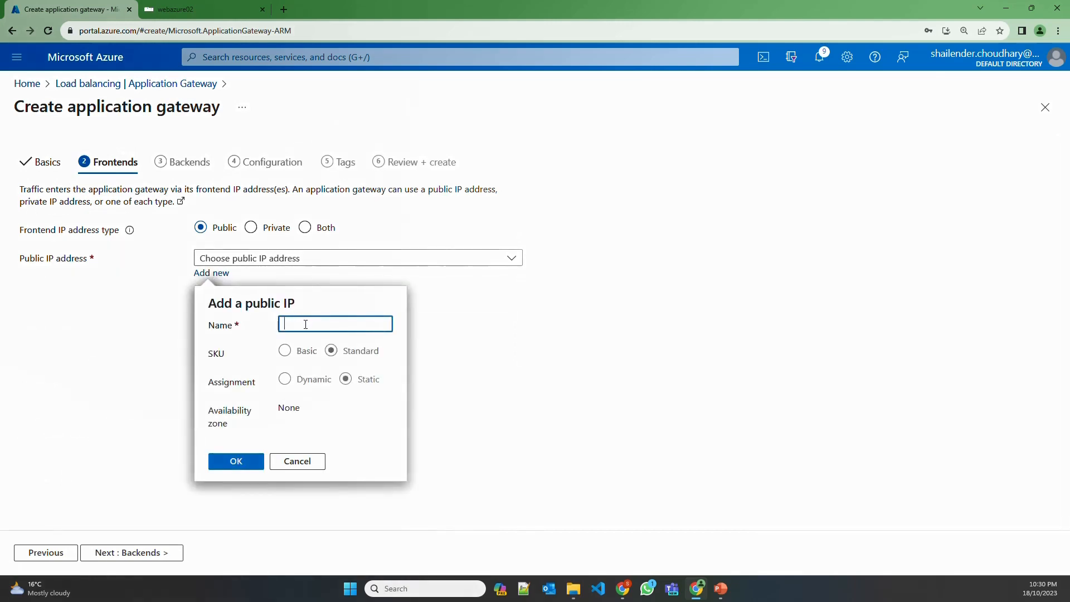
{"action": "type", "text": "pubip"}
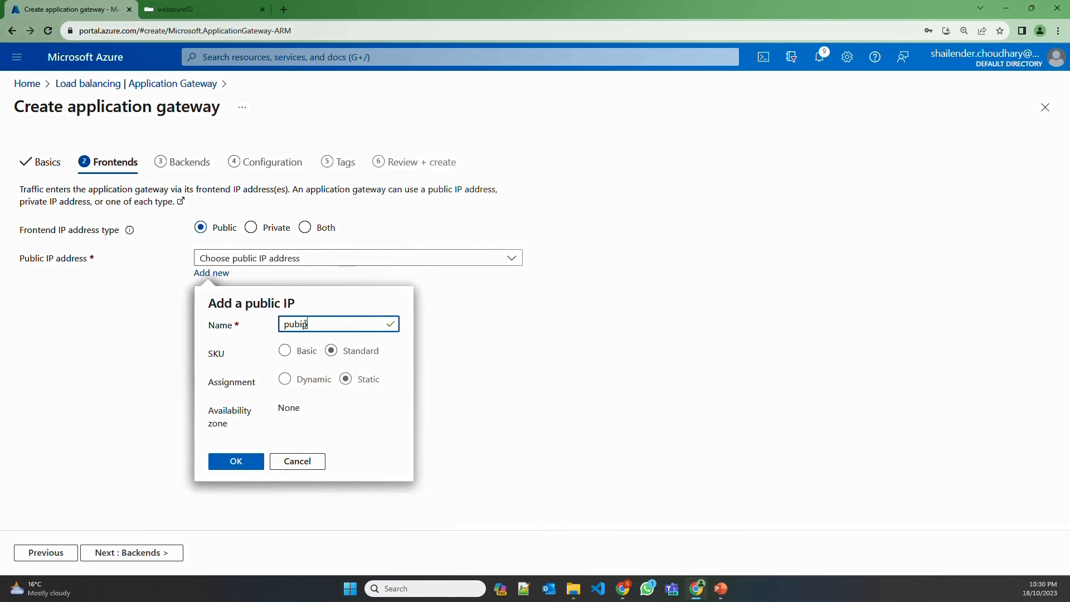
{"action": "type", "text": "-"}
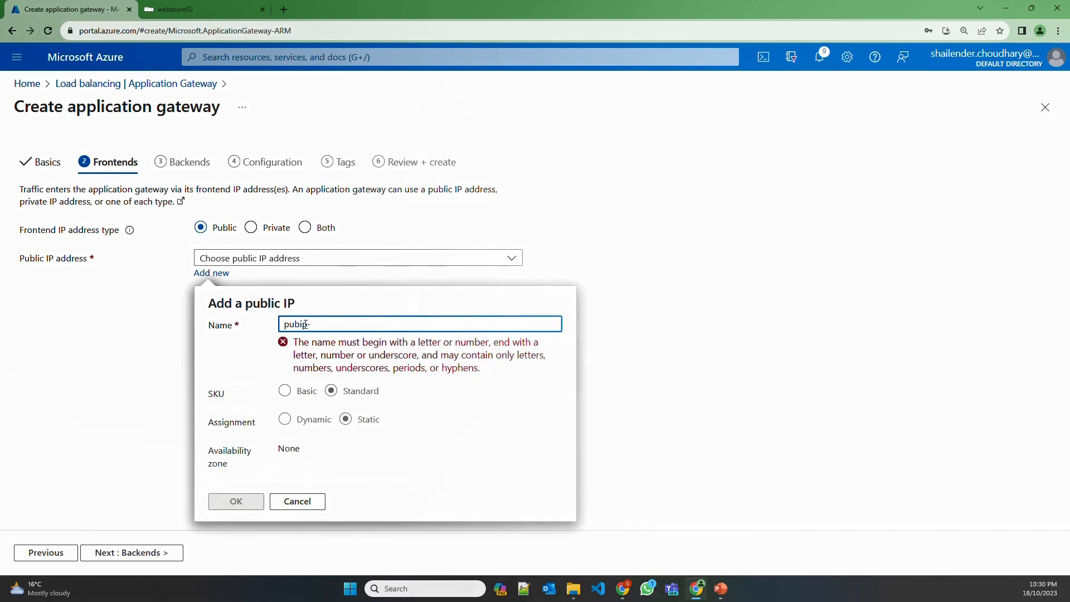
{"action": "type", "text": "appgw-01"}
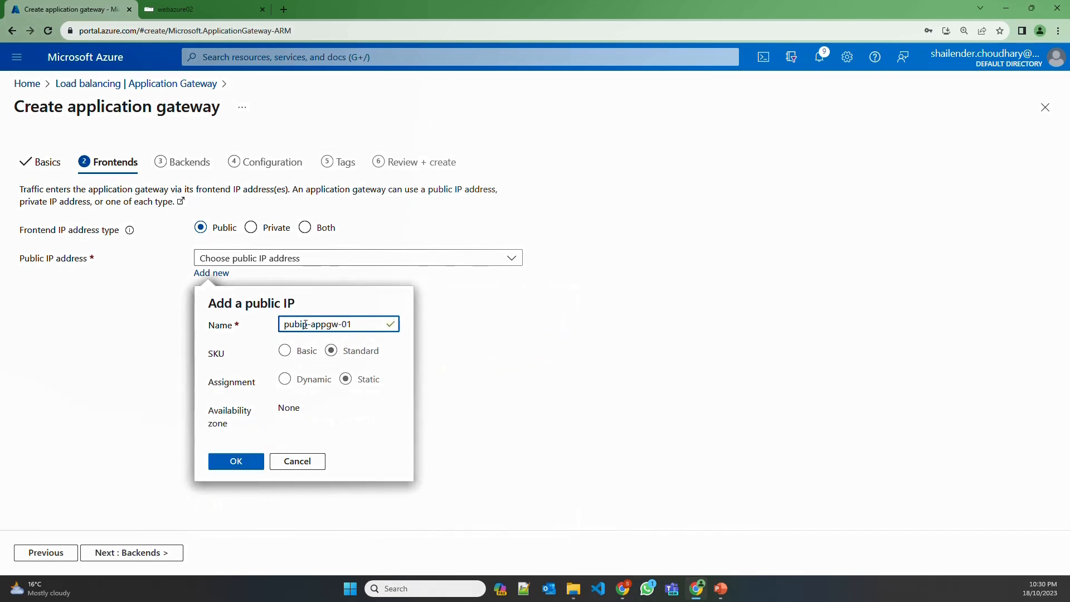
{"action": "left_click", "coordinate": [240, 464]}
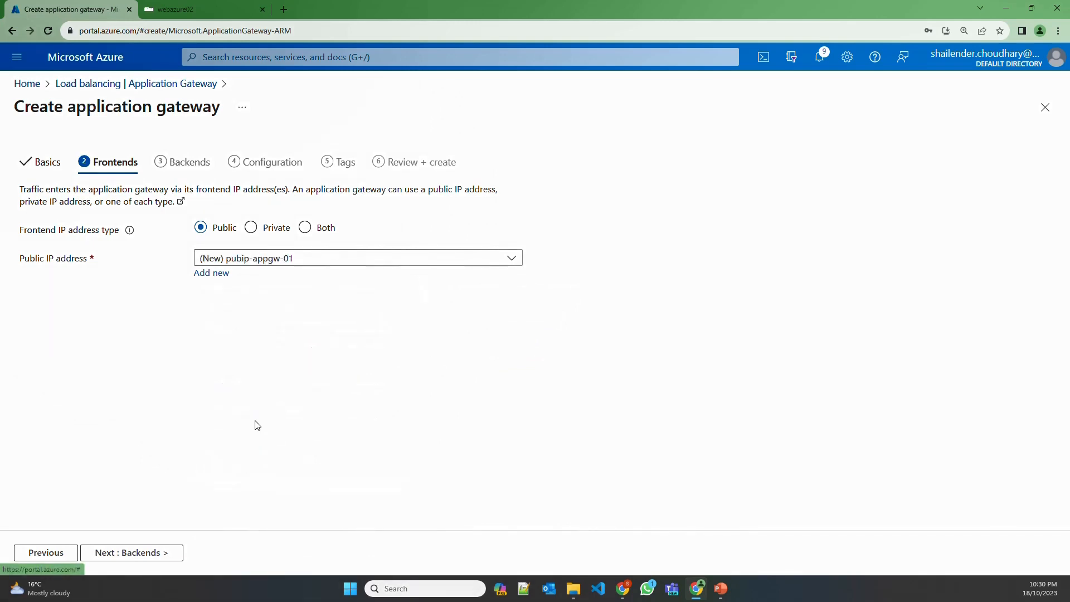
Start a backend pool targeting virtual machines webazure01859_z1 and webazure0211_z1
{"action": "left_click", "coordinate": [148, 552]}
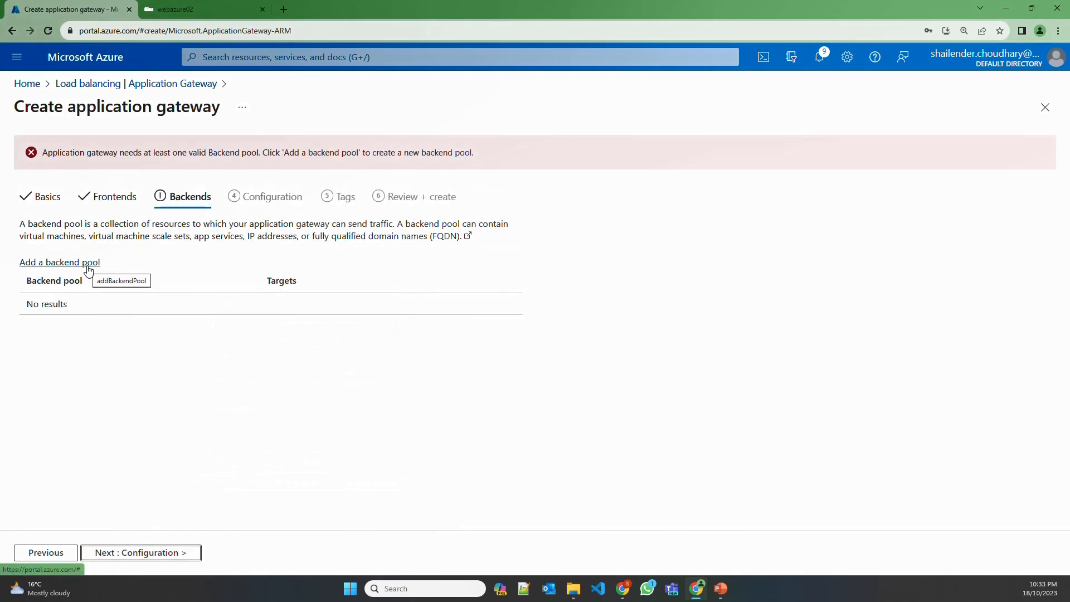
{"action": "left_click", "coordinate": [88, 270]}
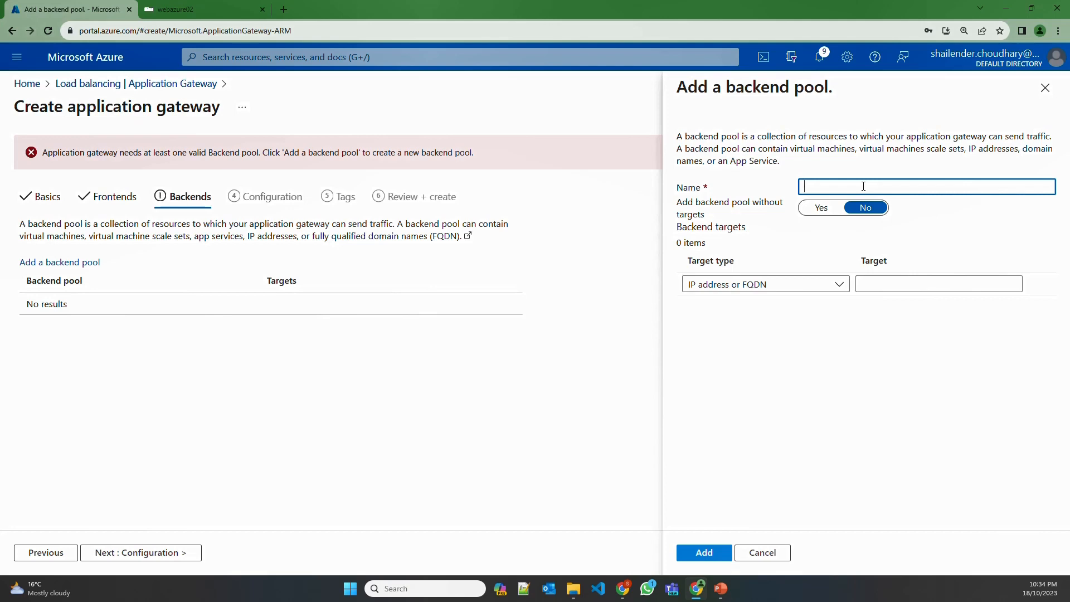
{"action": "left_click", "coordinate": [723, 286]}
{"action": "left_click", "coordinate": [724, 324]}
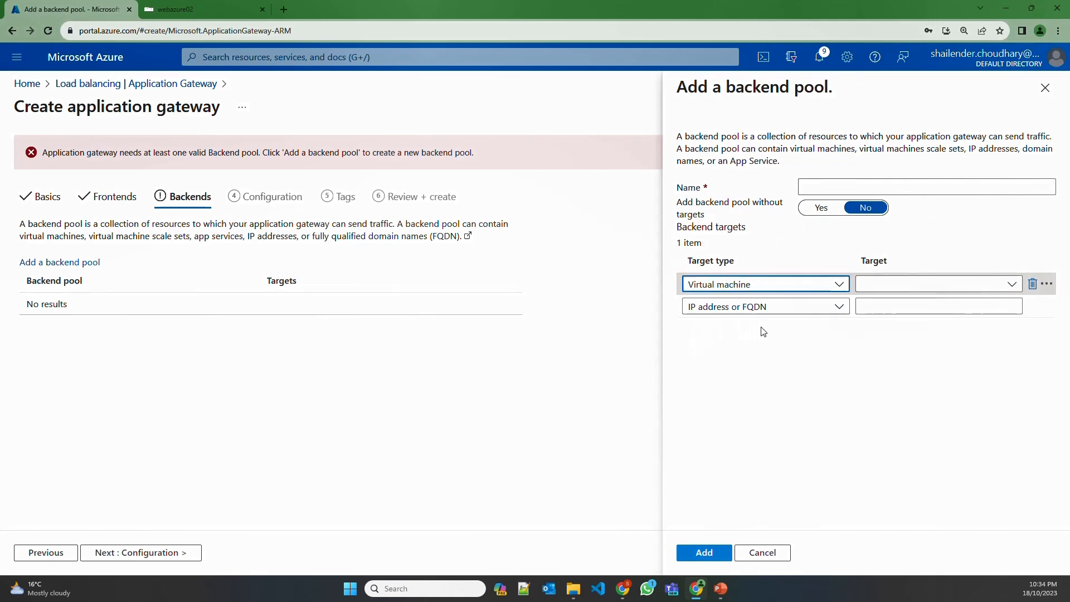
{"action": "left_click", "coordinate": [888, 286]}
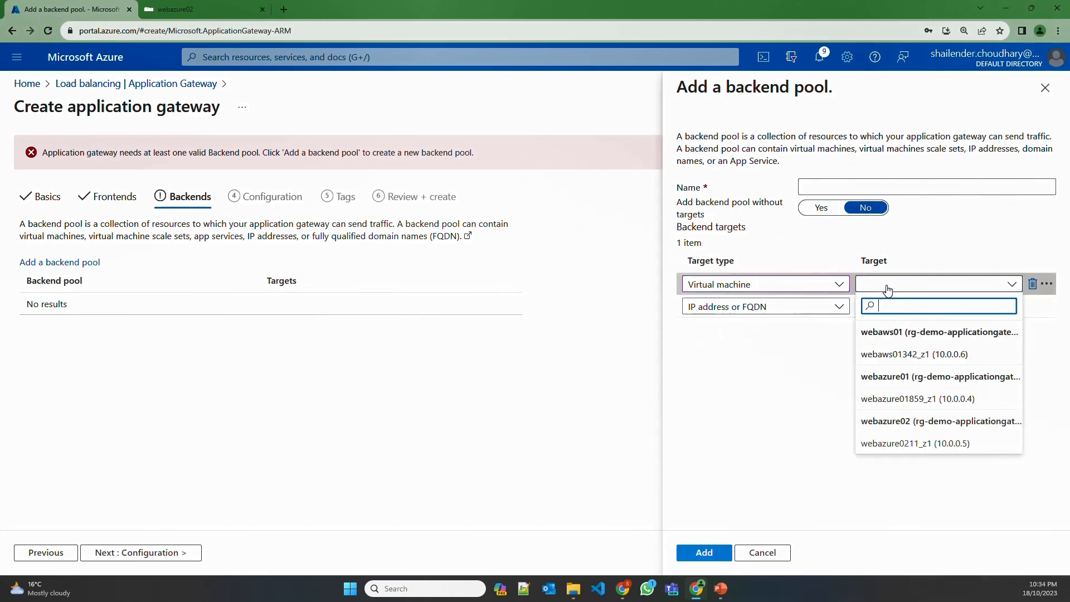
{"action": "left_click", "coordinate": [899, 400]}
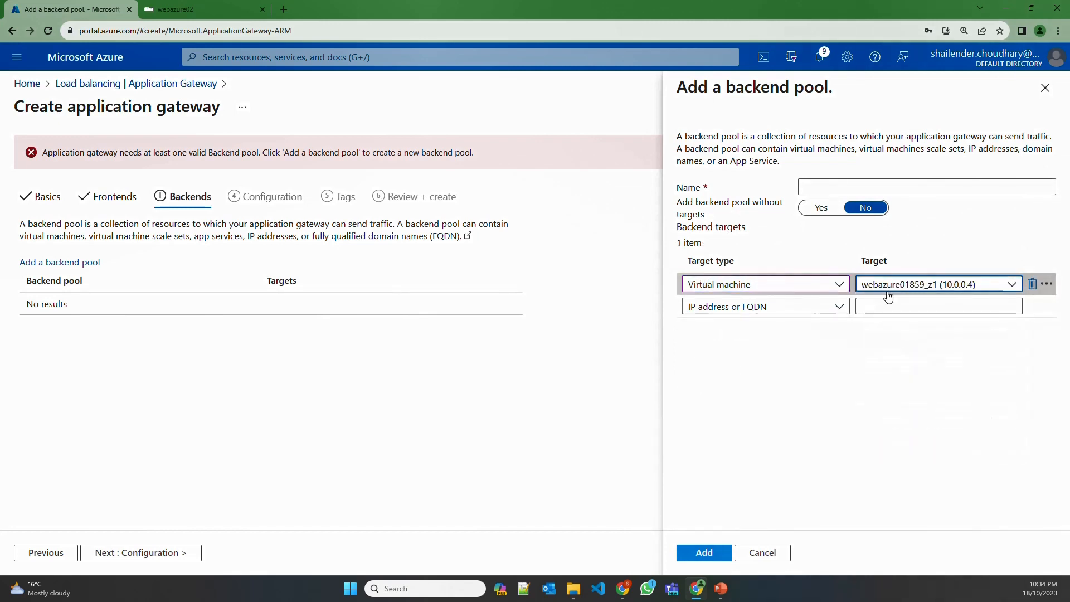
{"action": "left_click", "coordinate": [766, 308]}
{"action": "left_click", "coordinate": [733, 348]}
{"action": "left_click", "coordinate": [903, 306]}
{"action": "left_click", "coordinate": [909, 465]}
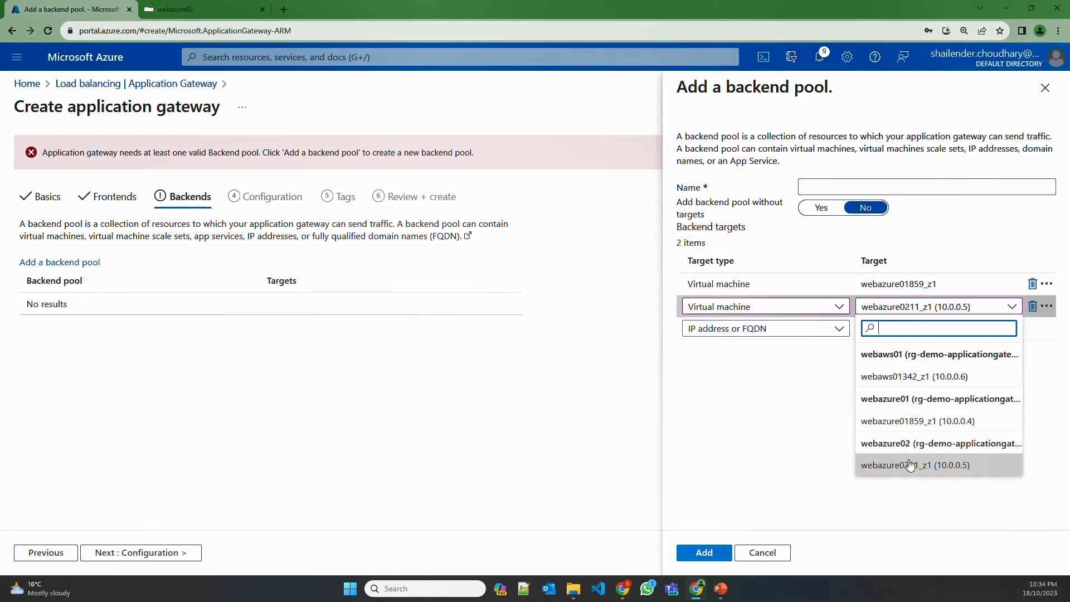
{"action": "left_click", "coordinate": [910, 465]}
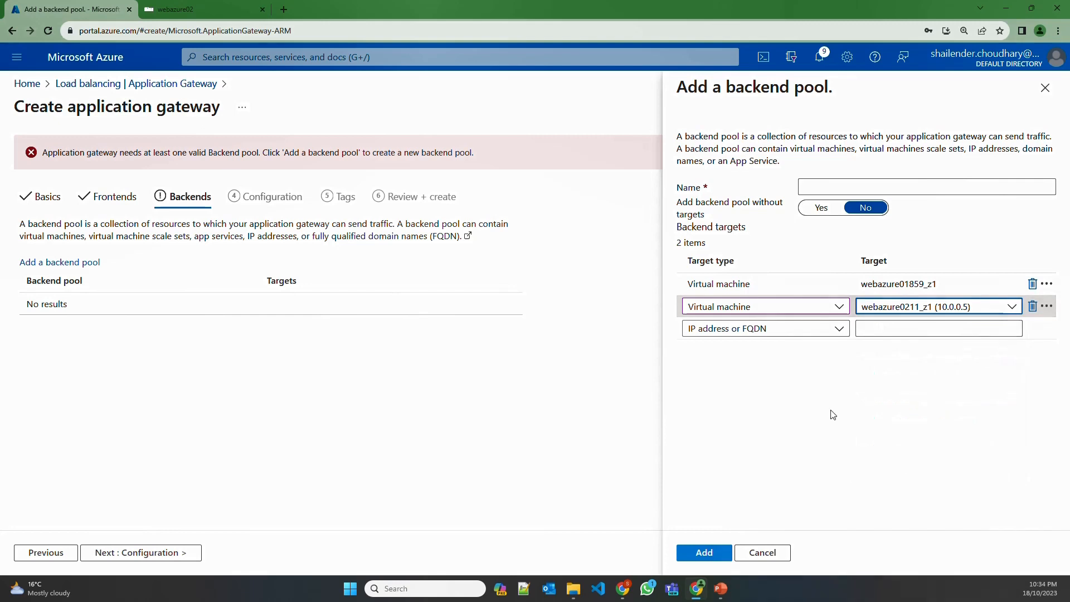
Name the backend pool webazure-backend, save it, and move to Configuration
{"action": "left_click", "coordinate": [830, 184]}
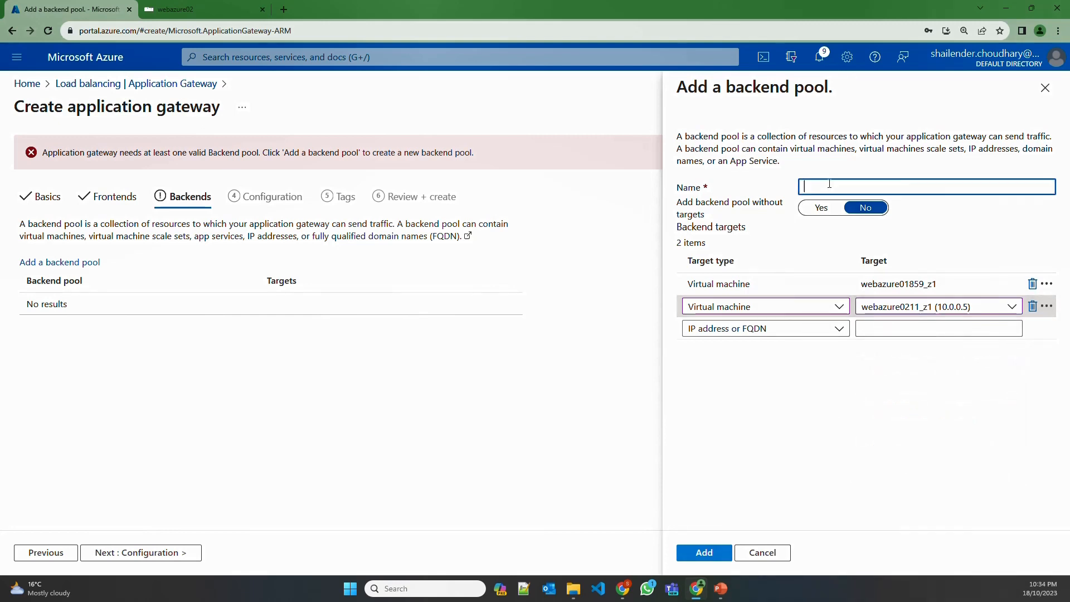
{"action": "type", "text": "webazure-backend"}
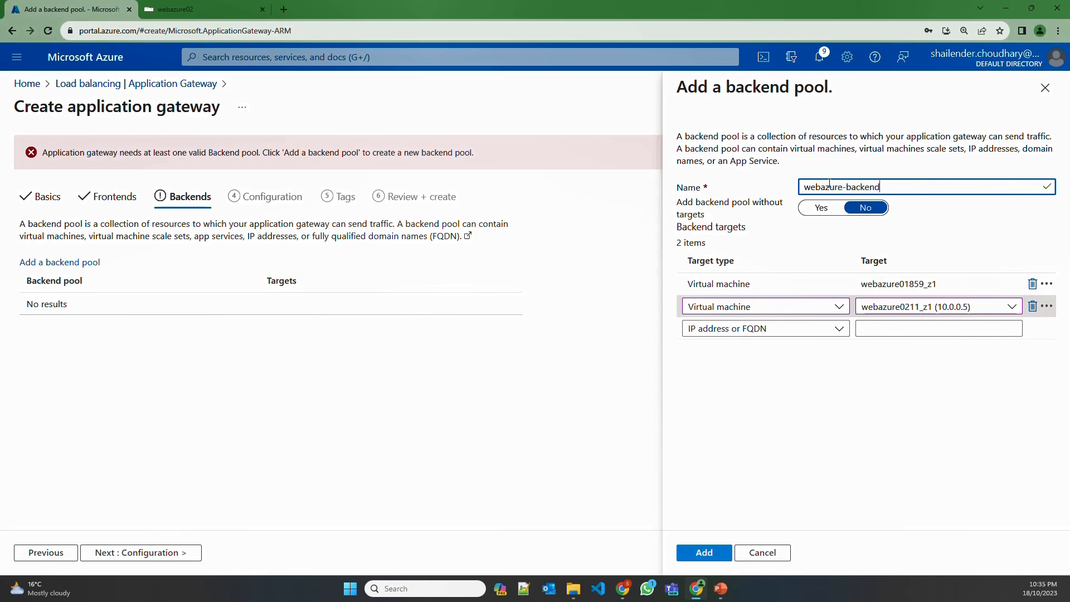
{"action": "key", "text": "Return"}
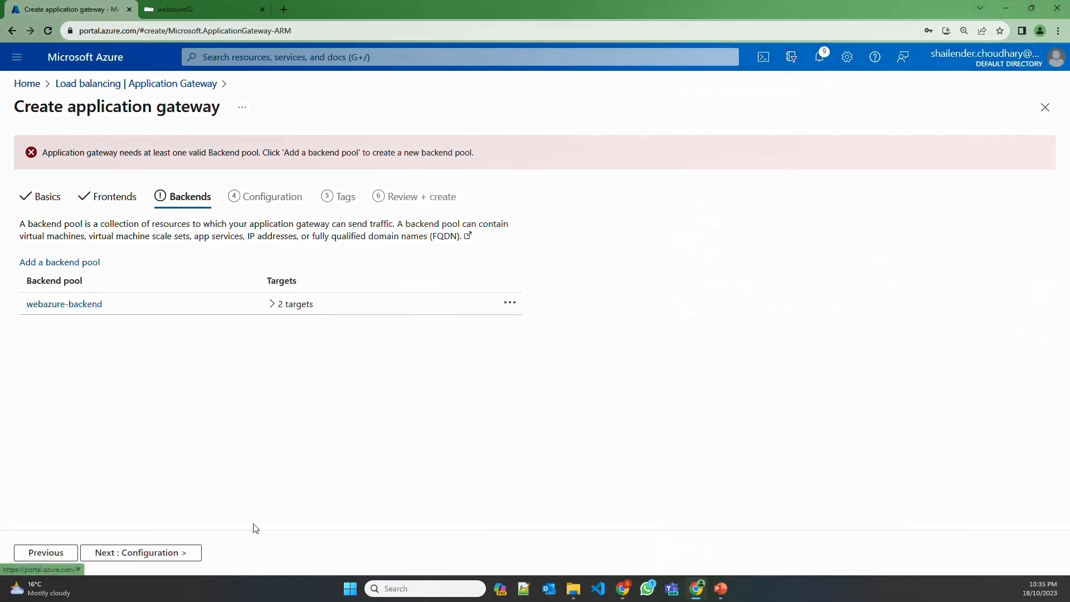
{"action": "left_click", "coordinate": [182, 553]}
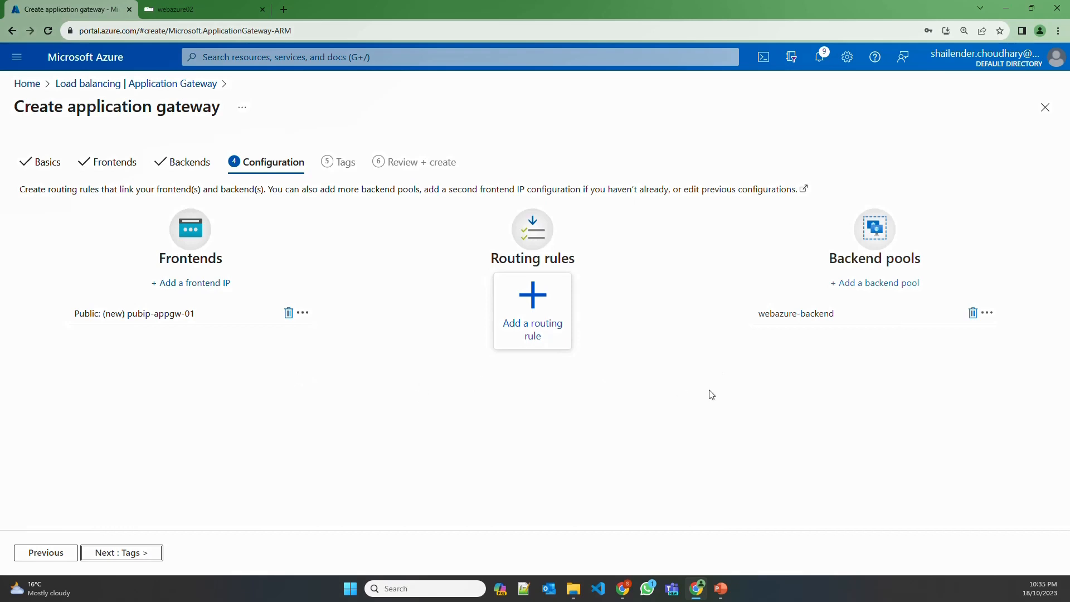
Add routing rule webazure-default-rule with priority 10 and listener lst-webazure-default
{"action": "left_click", "coordinate": [538, 335]}
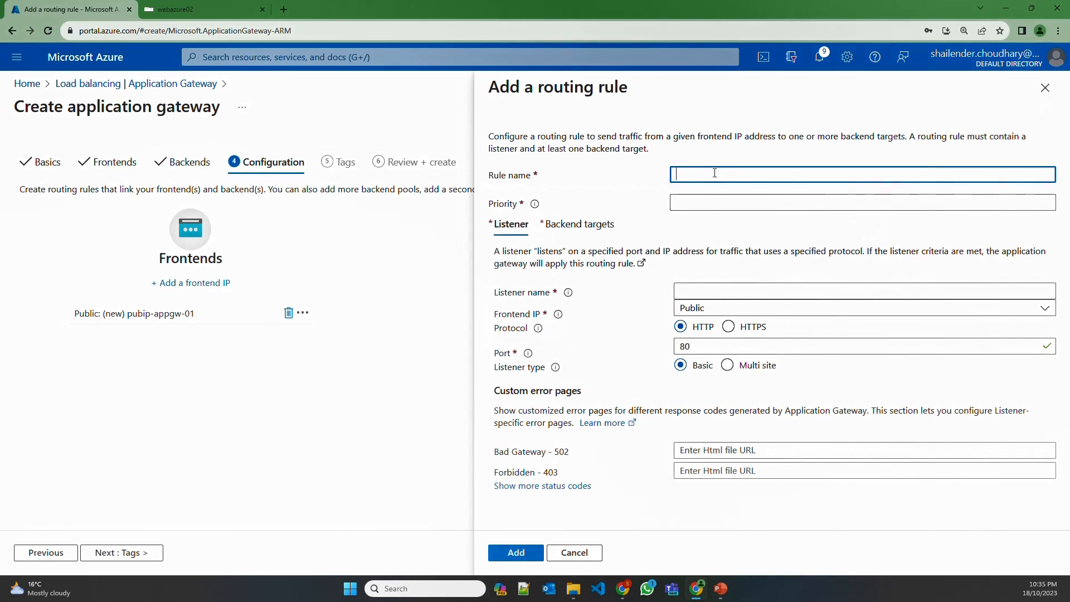
{"action": "type", "text": "webazure-default"}
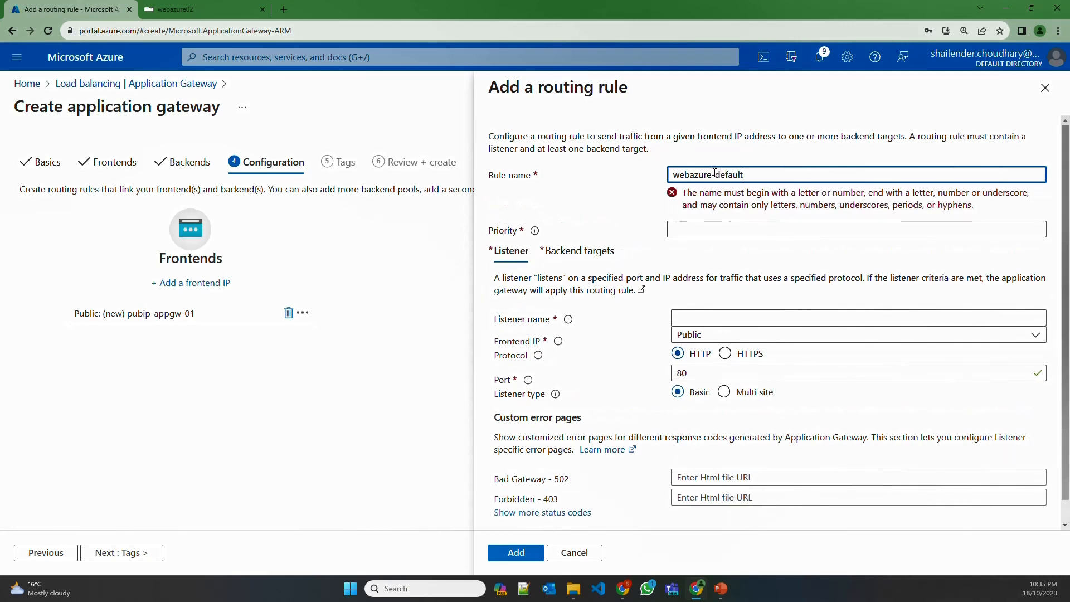
{"action": "type", "text": "-ril"}
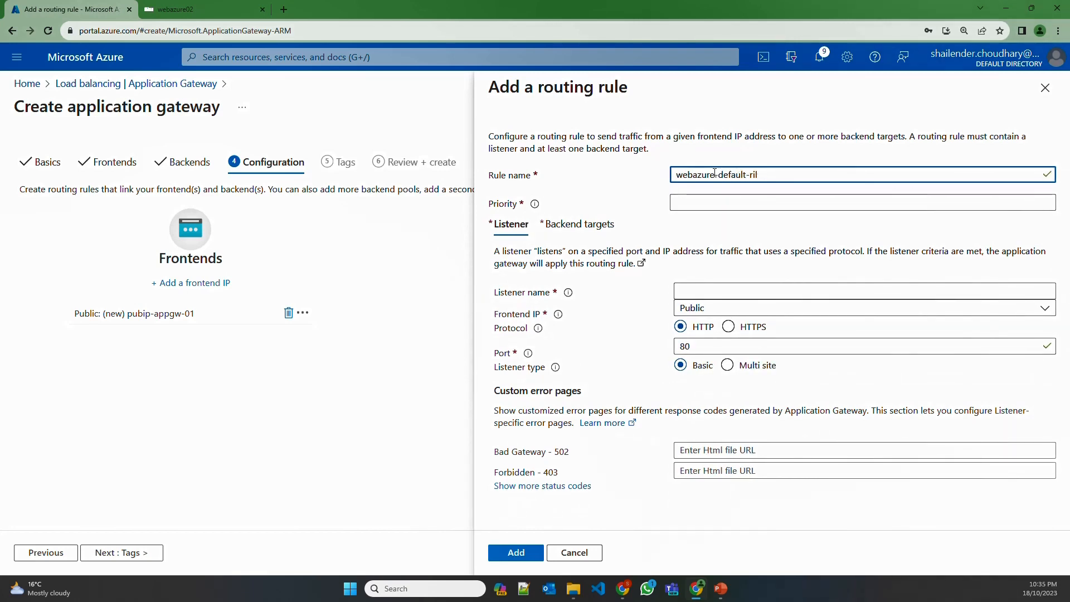
{"action": "key", "text": "BackSpace"}
{"action": "key", "text": "BackSpace"}
{"action": "type", "text": "ule"}
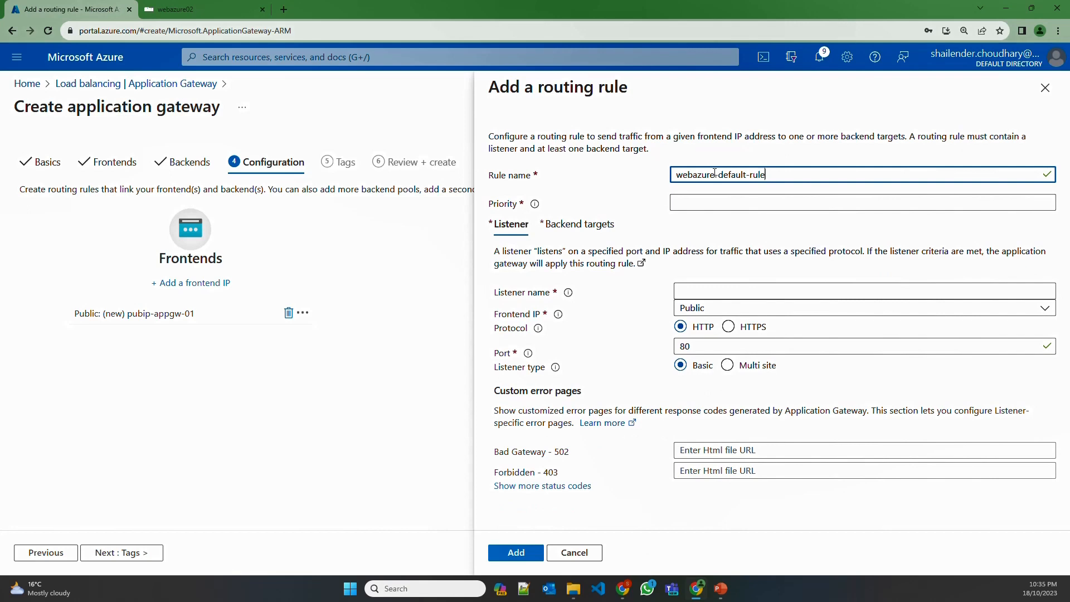
{"action": "left_click", "coordinate": [708, 201]}
{"action": "type", "text": "1"}
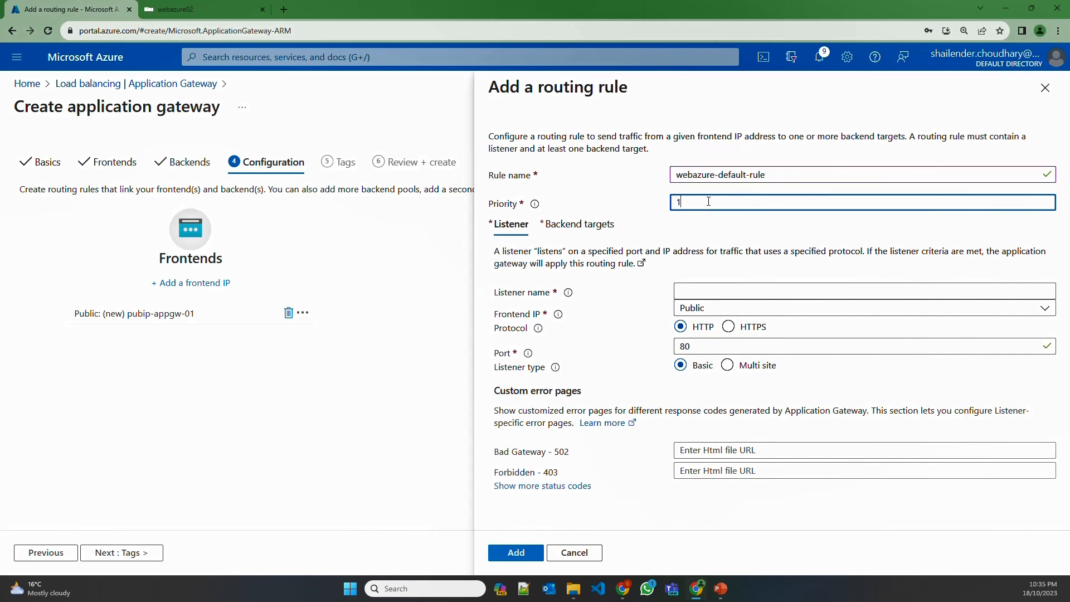
{"action": "type", "text": "0"}
{"action": "left_click", "coordinate": [694, 289]}
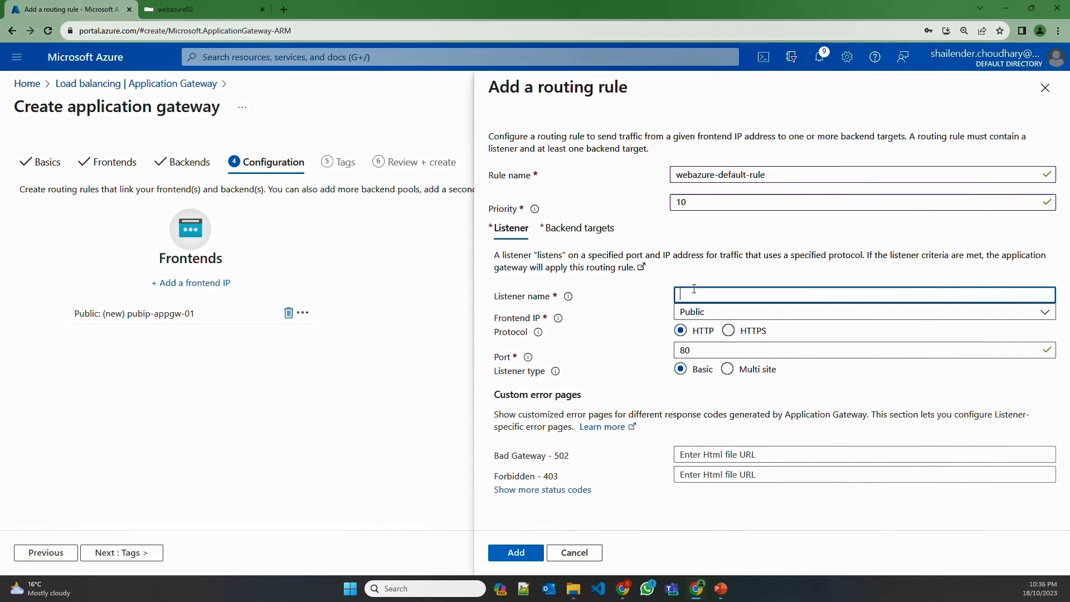
{"action": "type", "text": "lst-we"}
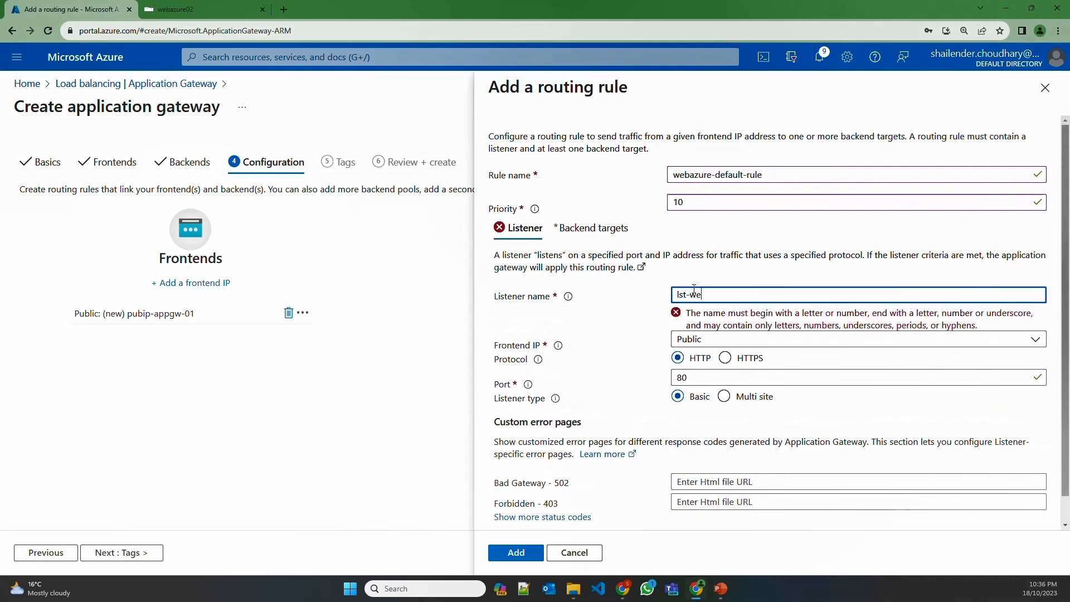
{"action": "type", "text": "bazure-de"}
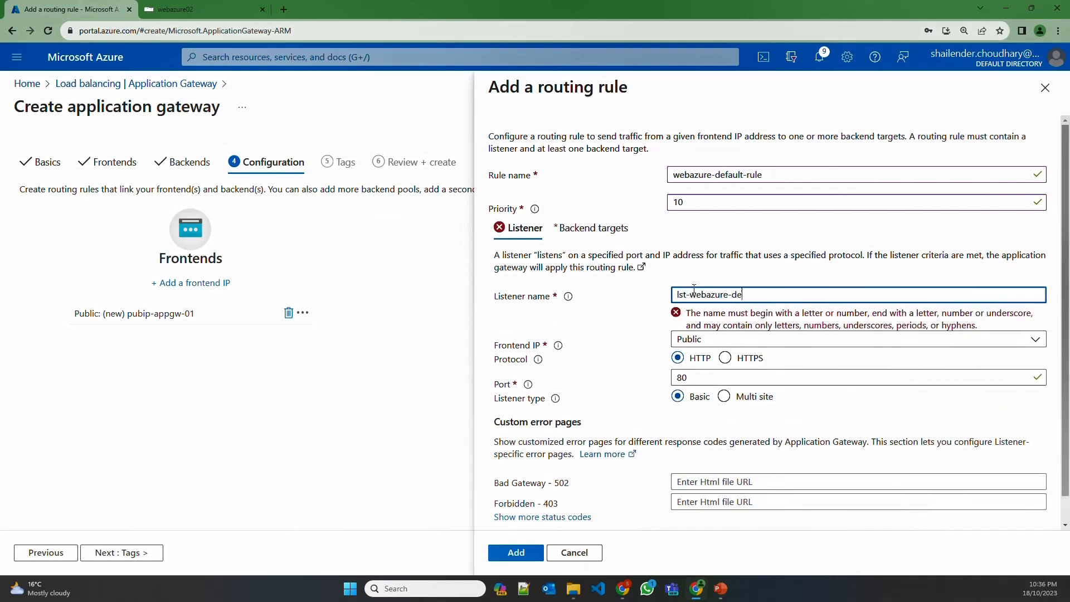
{"action": "type", "text": "fault"}
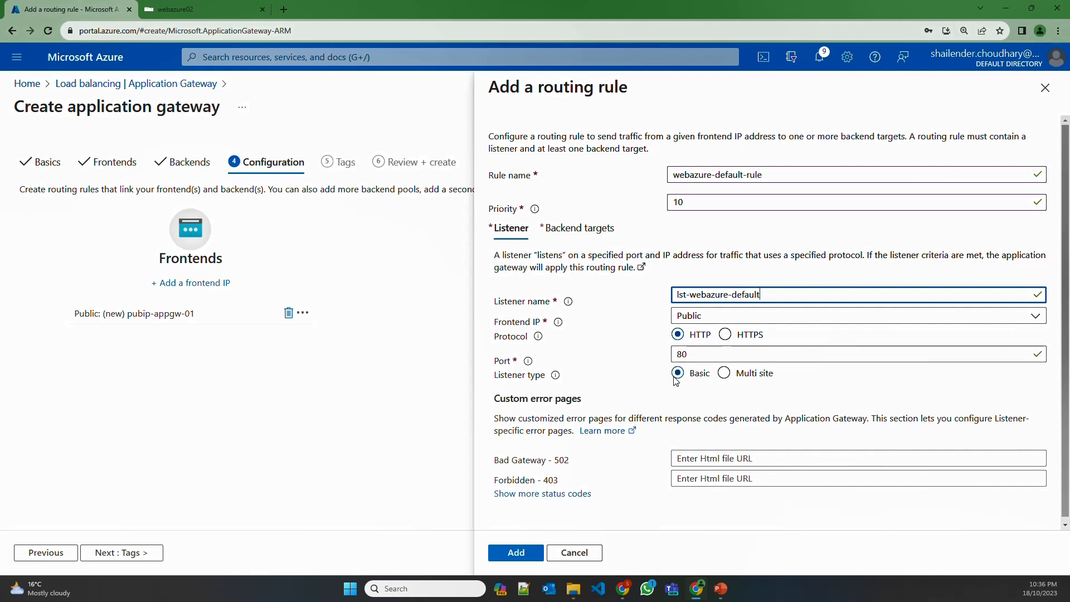
Set the rule's backend target to the webazure-backend pool
{"action": "left_click", "coordinate": [564, 234]}
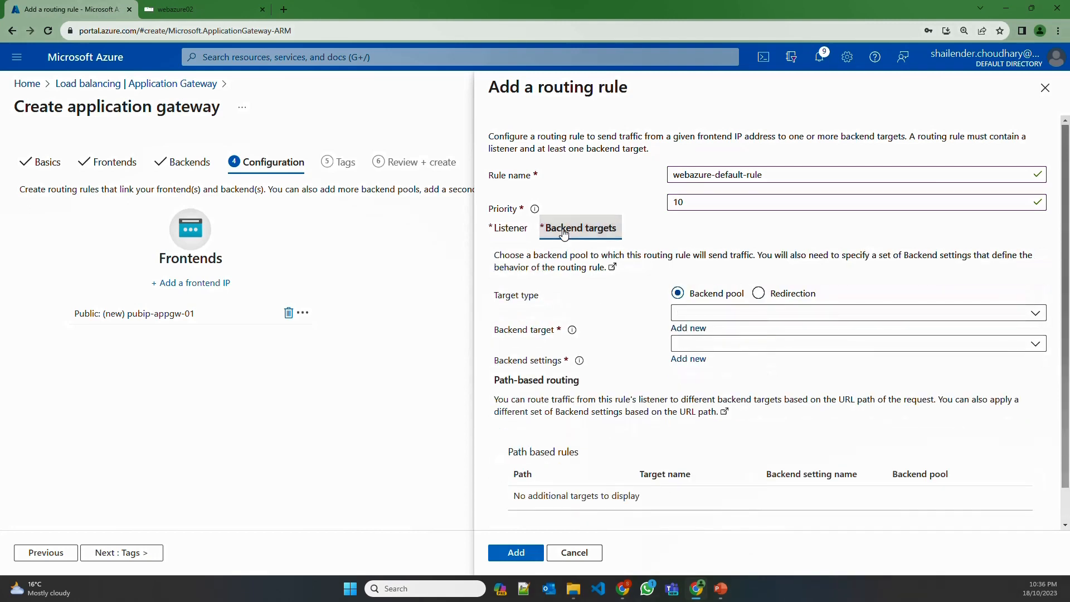
{"action": "left_click", "coordinate": [731, 312]}
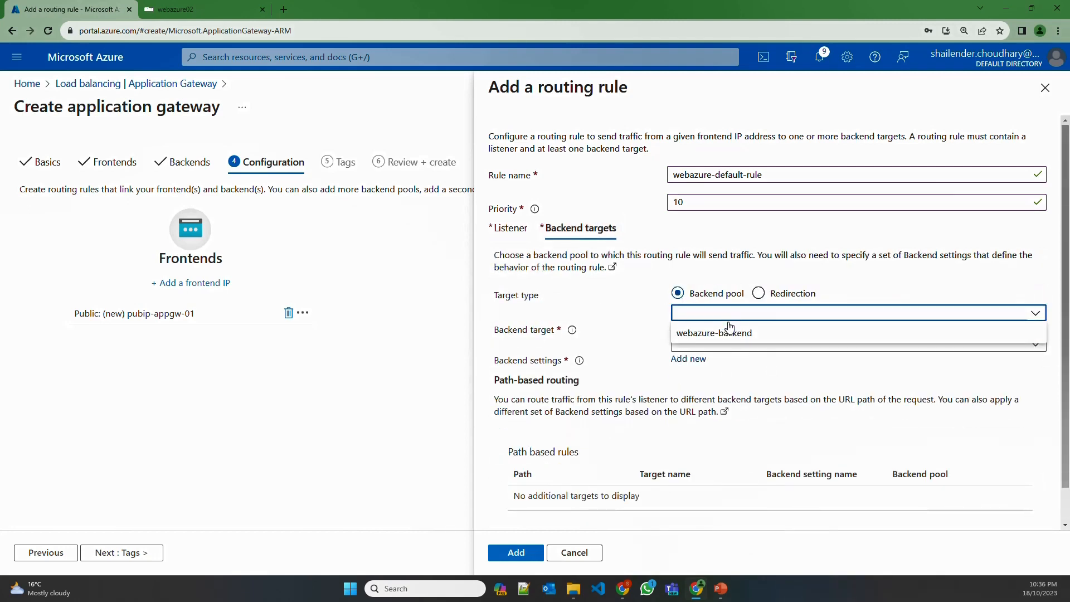
{"action": "left_click", "coordinate": [726, 333]}
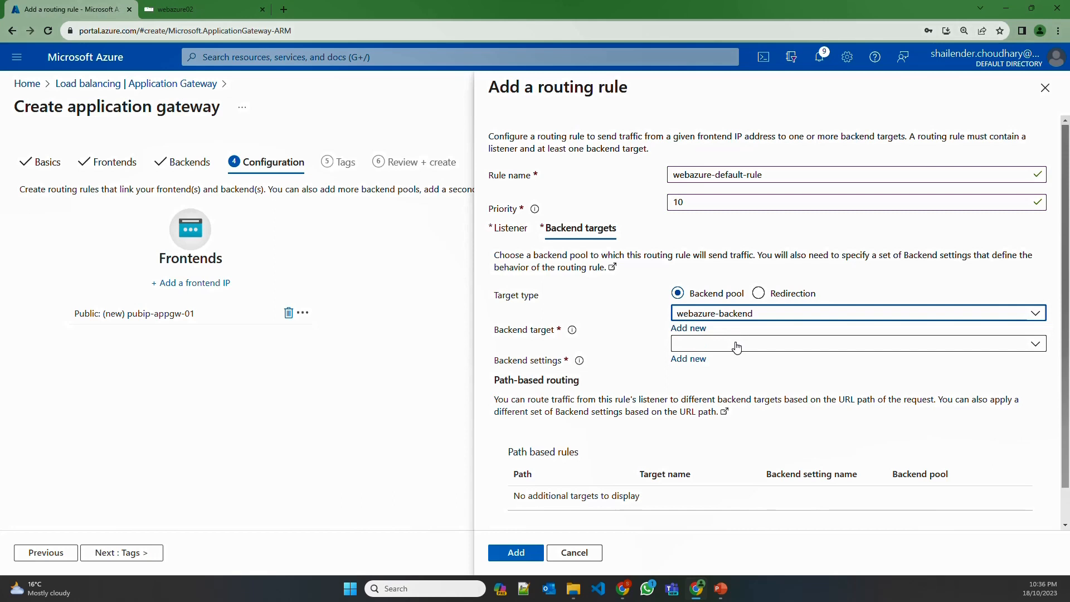
{"action": "left_click", "coordinate": [717, 351]}
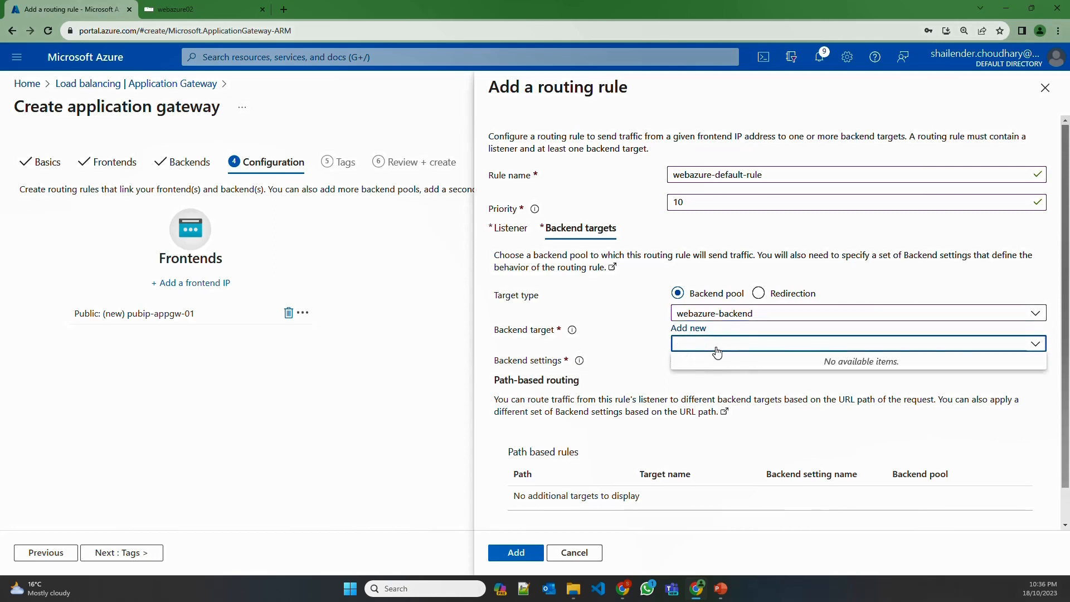
{"action": "left_click", "coordinate": [718, 351]}
Create a new backend setting named backend-setting-default-webazure for the rule
{"action": "left_click", "coordinate": [691, 359]}
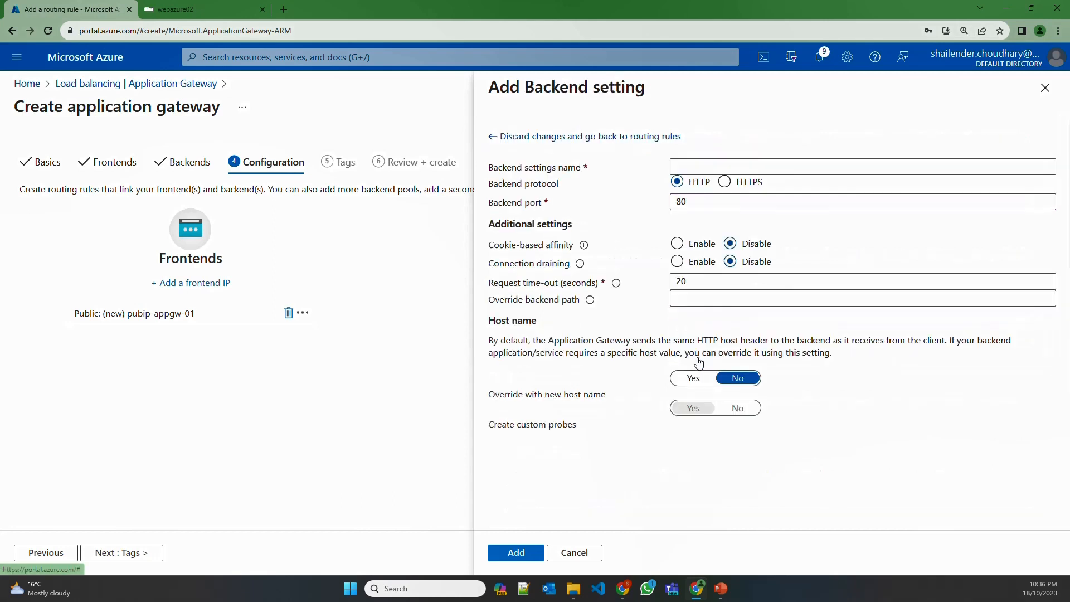
{"action": "left_click", "coordinate": [683, 165]}
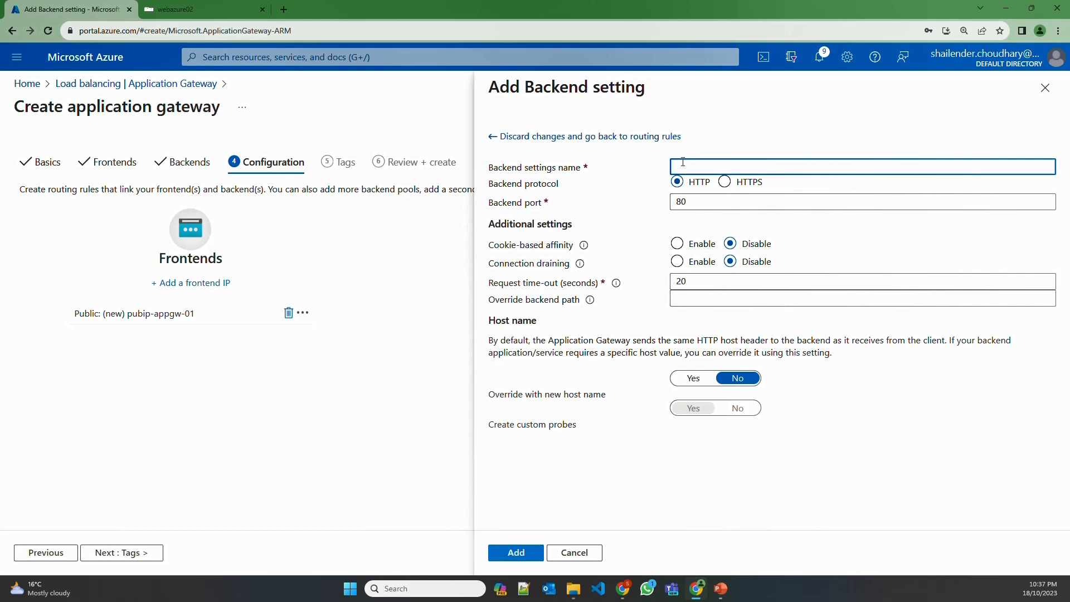
{"action": "type", "text": "backend-setting"}
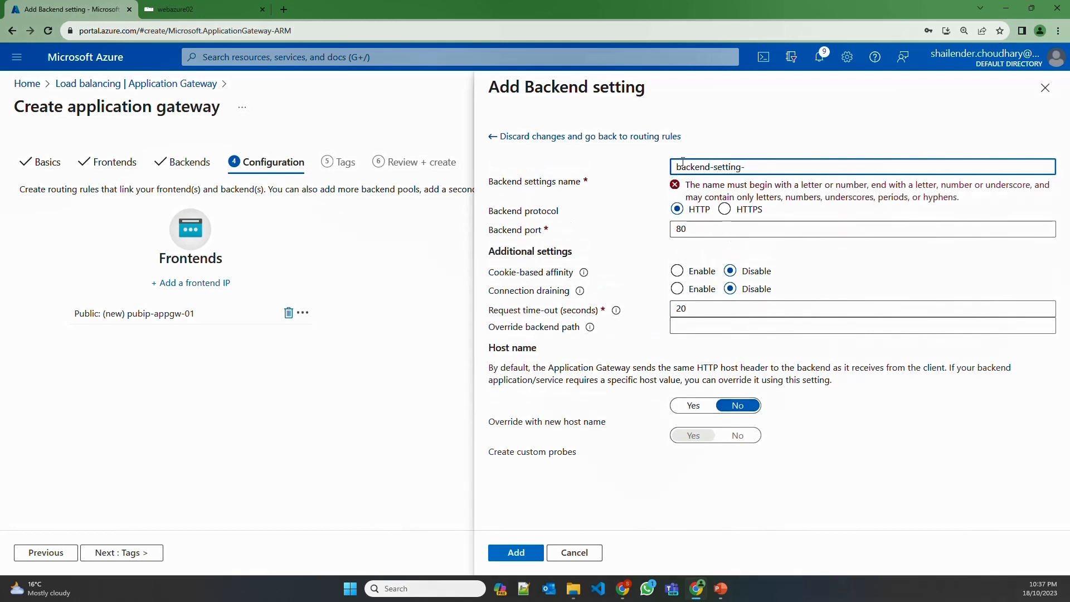
{"action": "type", "text": "-default-webazure"}
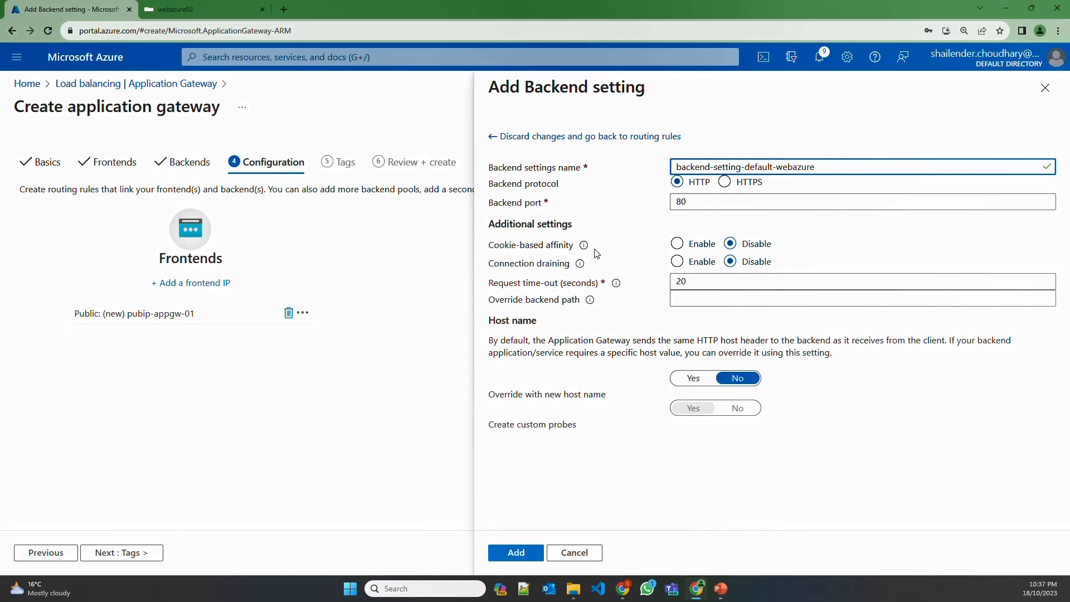
{"action": "left_click", "coordinate": [516, 553]}
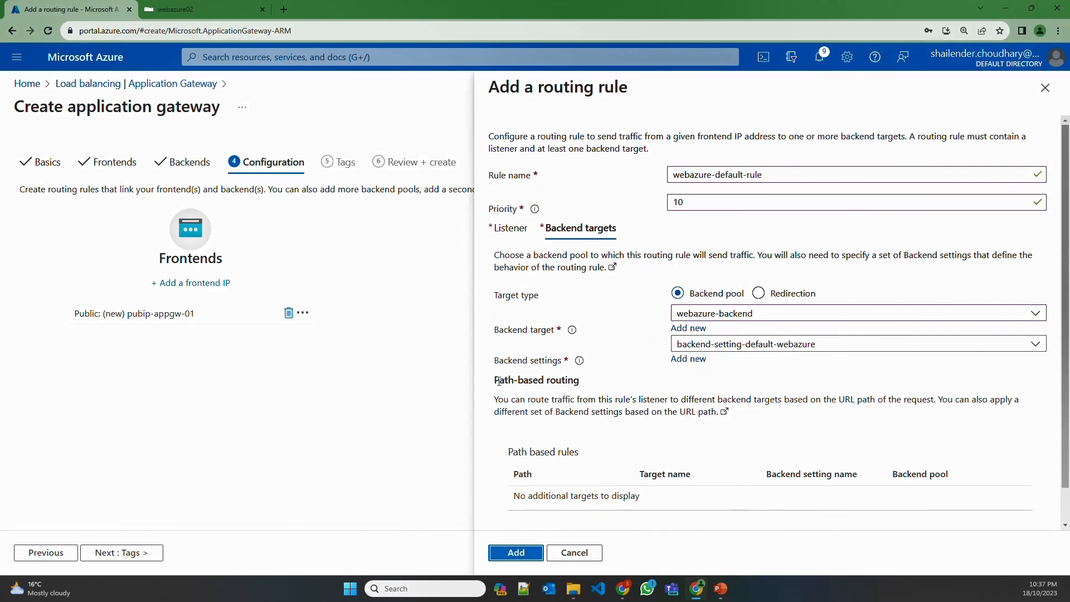
Save webazure-default-rule, then review and create application gateway agw-demo-aae-001
{"action": "left_click_drag", "start_coordinate": [493, 379], "coordinate": [580, 384]}
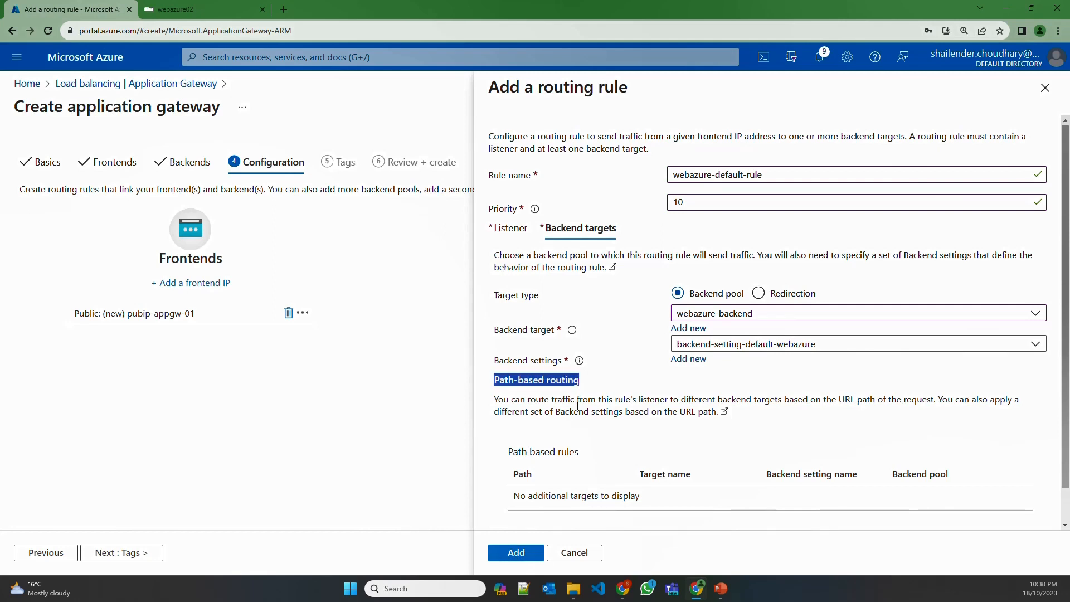
{"action": "left_click", "coordinate": [517, 552]}
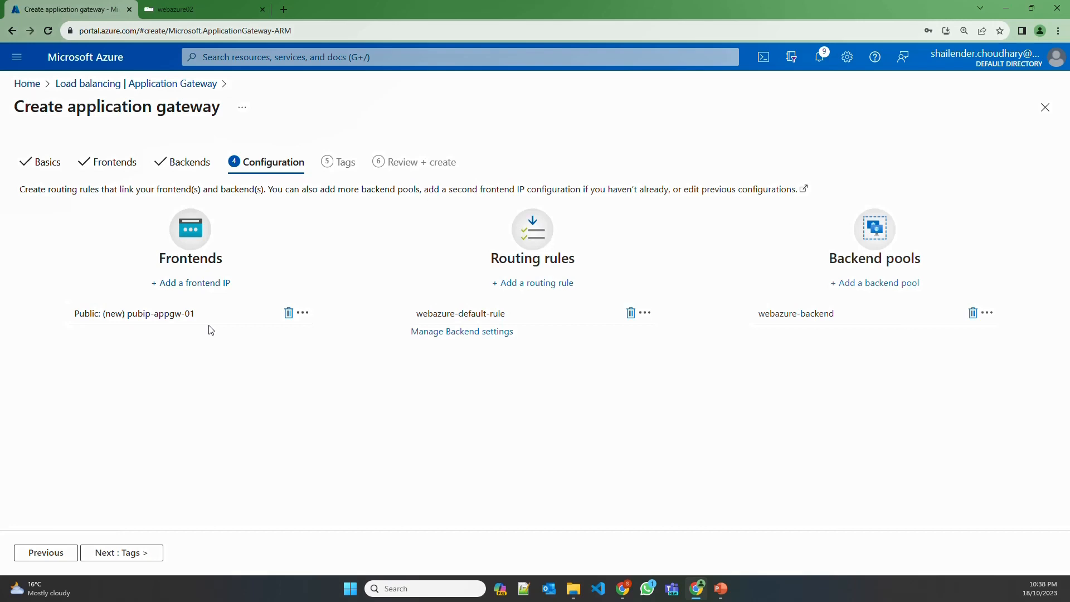
{"action": "left_click", "coordinate": [148, 552]}
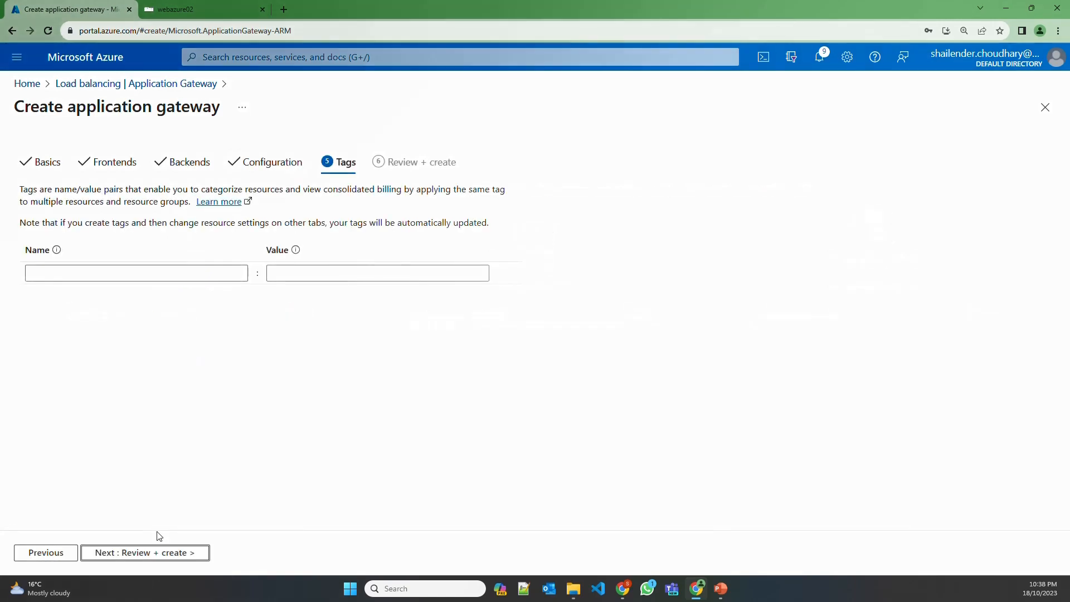
{"action": "left_click", "coordinate": [145, 554]}
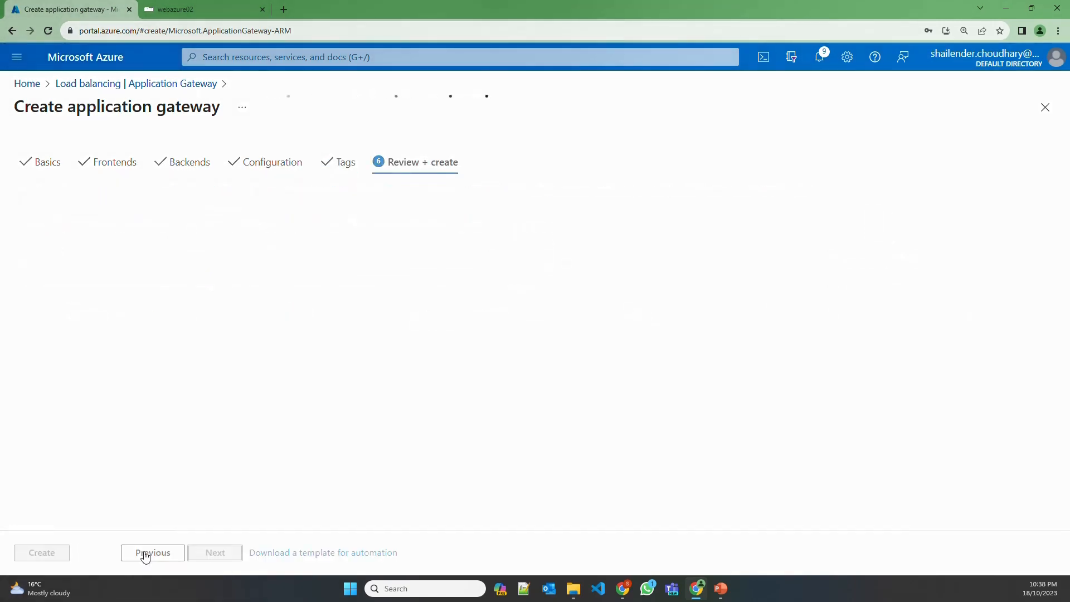
{"action": "left_click", "coordinate": [53, 554]}
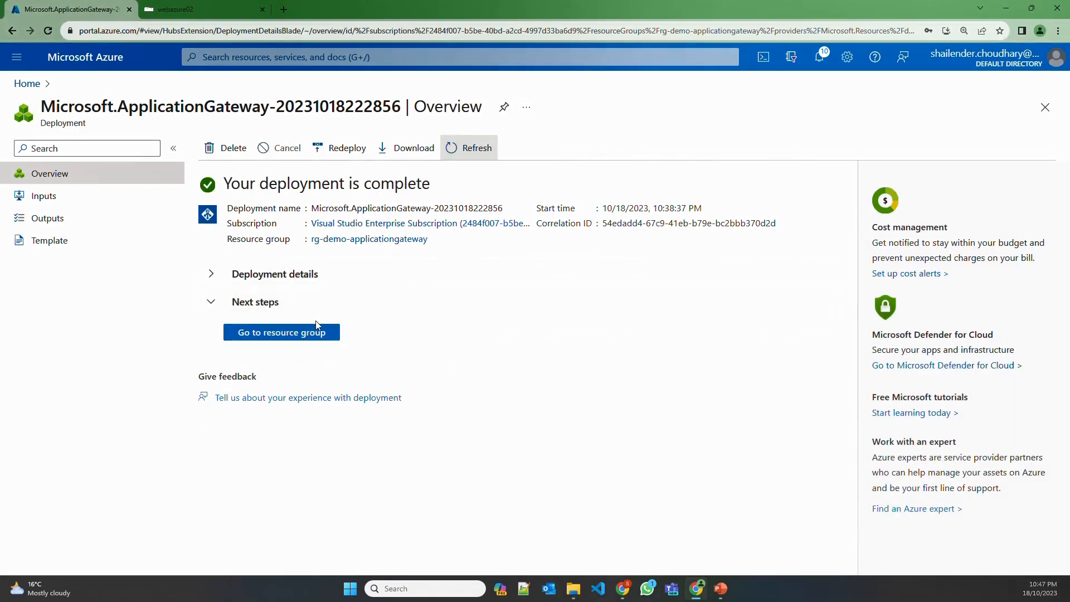
Open agw-demo-aae-001 and inspect its configuration and the webazure-backend pool's VM targets
{"action": "left_click", "coordinate": [310, 333]}
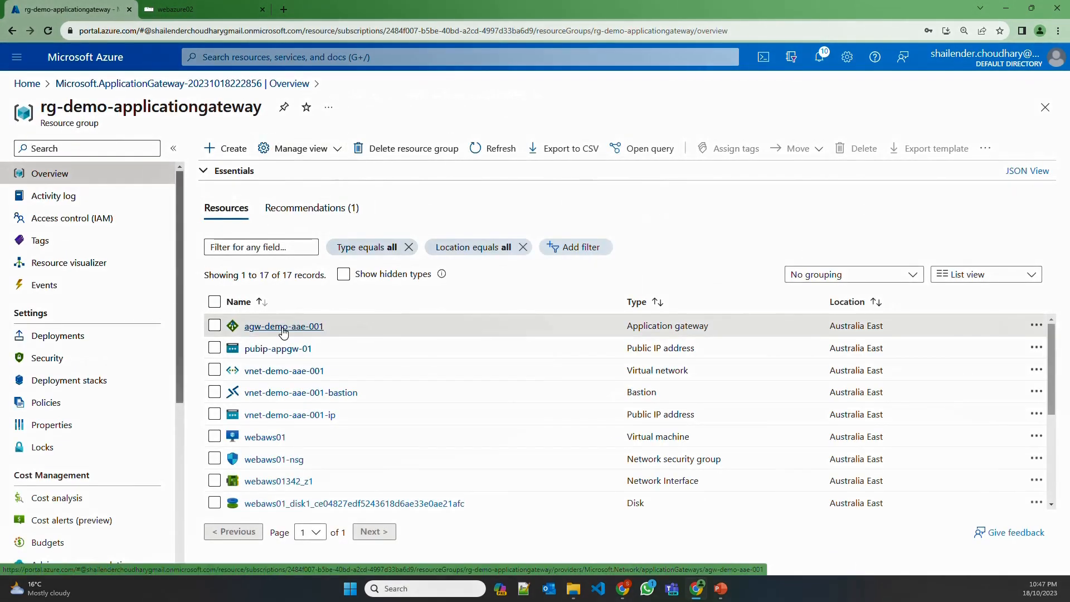
{"action": "left_click", "coordinate": [283, 328]}
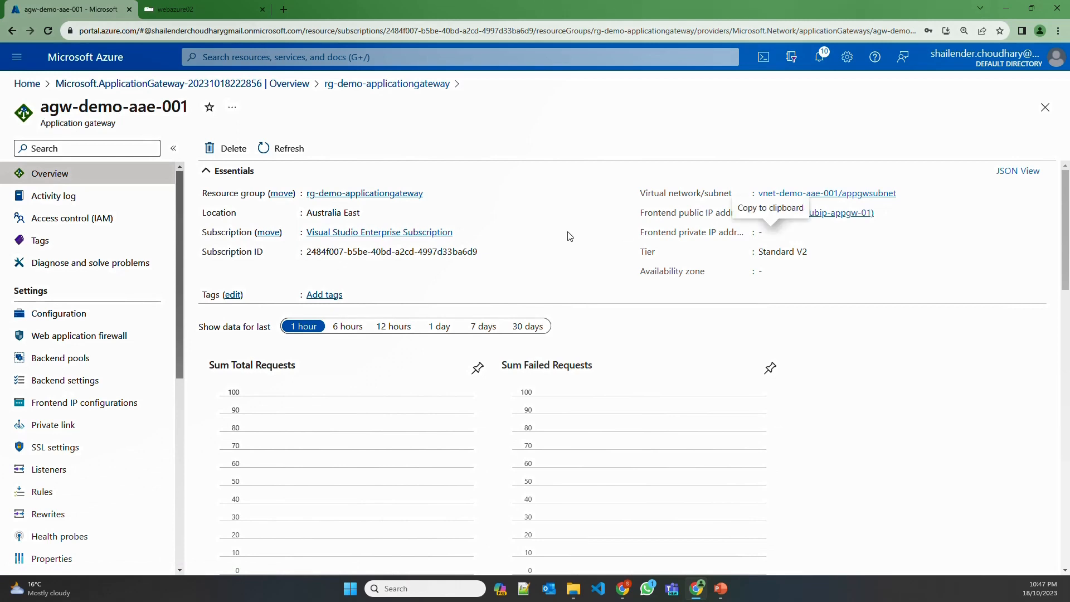
{"action": "left_click", "coordinate": [60, 316]}
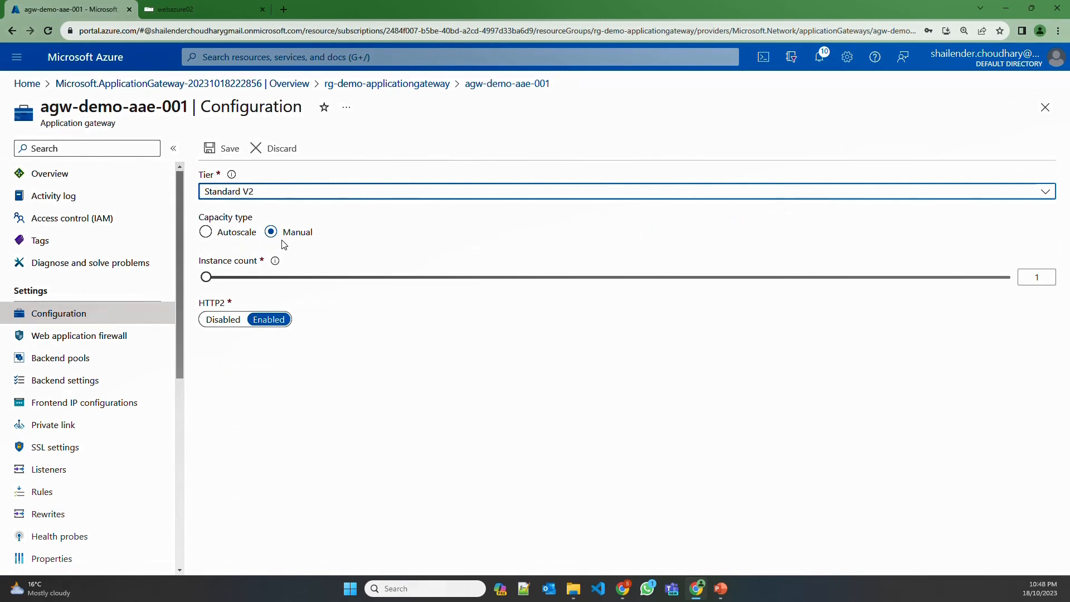
{"action": "left_click", "coordinate": [77, 361]}
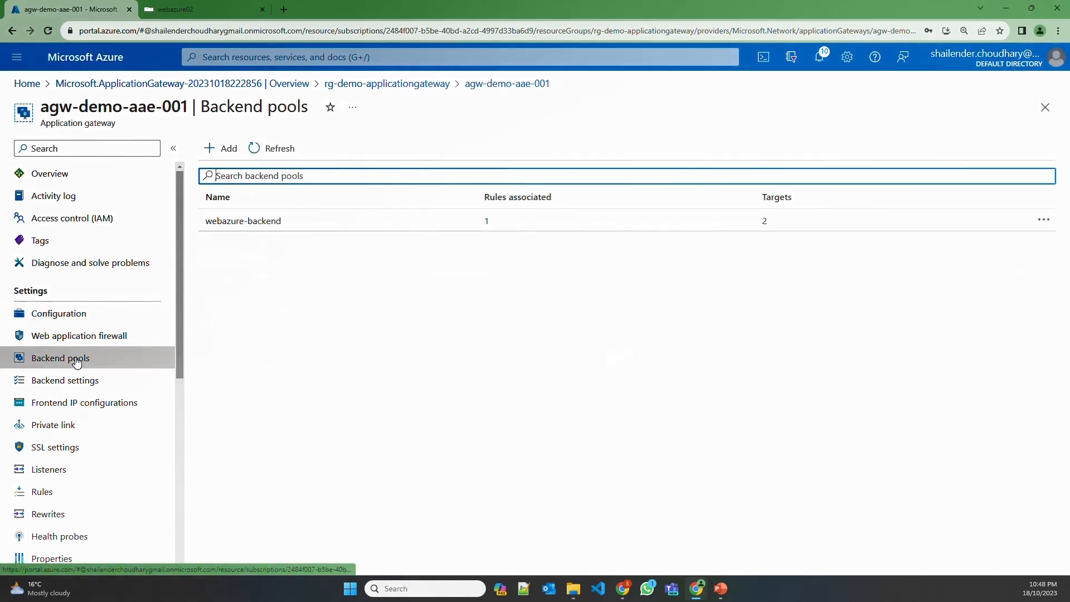
{"action": "left_click", "coordinate": [451, 229]}
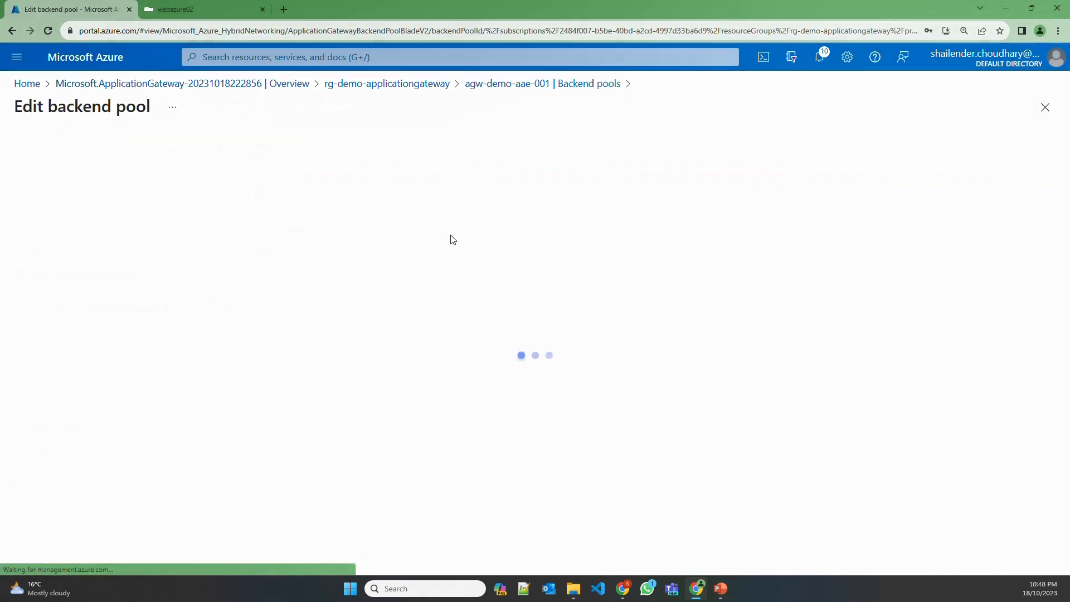
{"action": "left_click", "coordinate": [239, 353]}
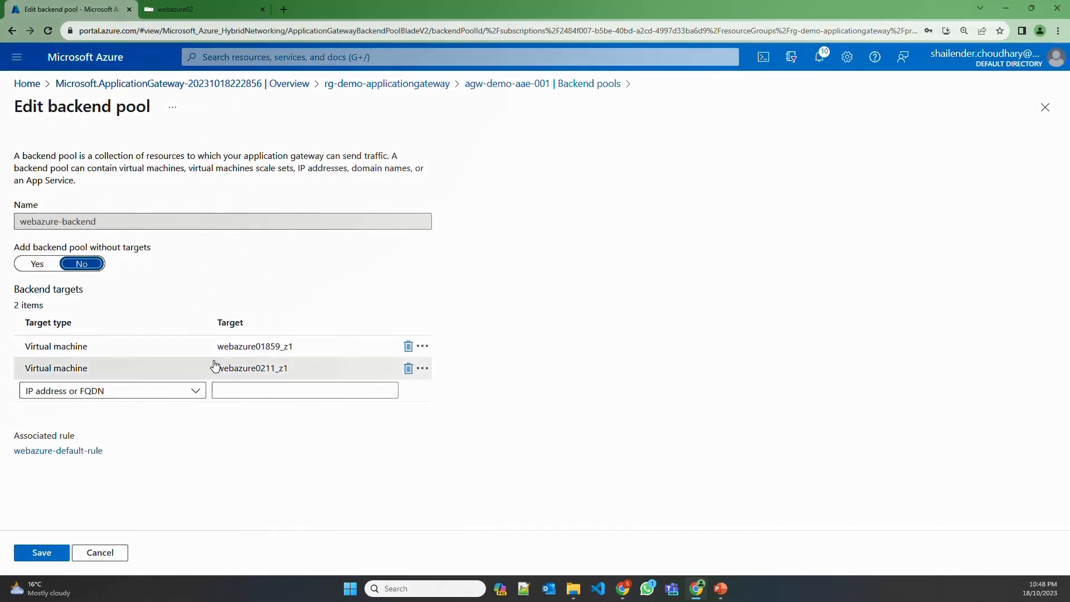
{"action": "left_click", "coordinate": [541, 84]}
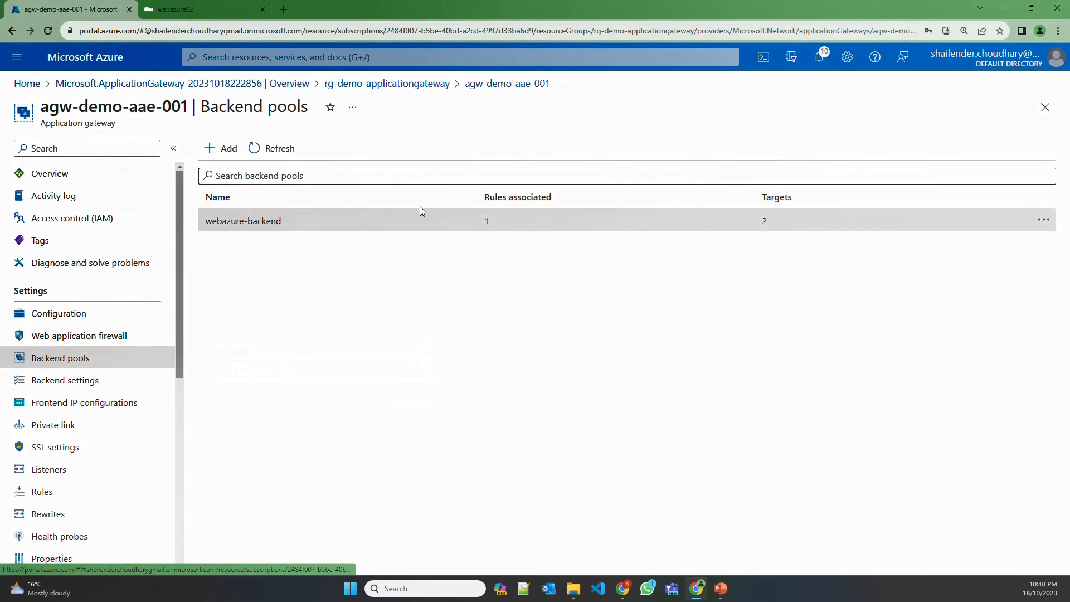
Review frontend IP configurations, listeners and rules, then copy public IP 20.5.82.41
{"action": "left_click", "coordinate": [75, 404]}
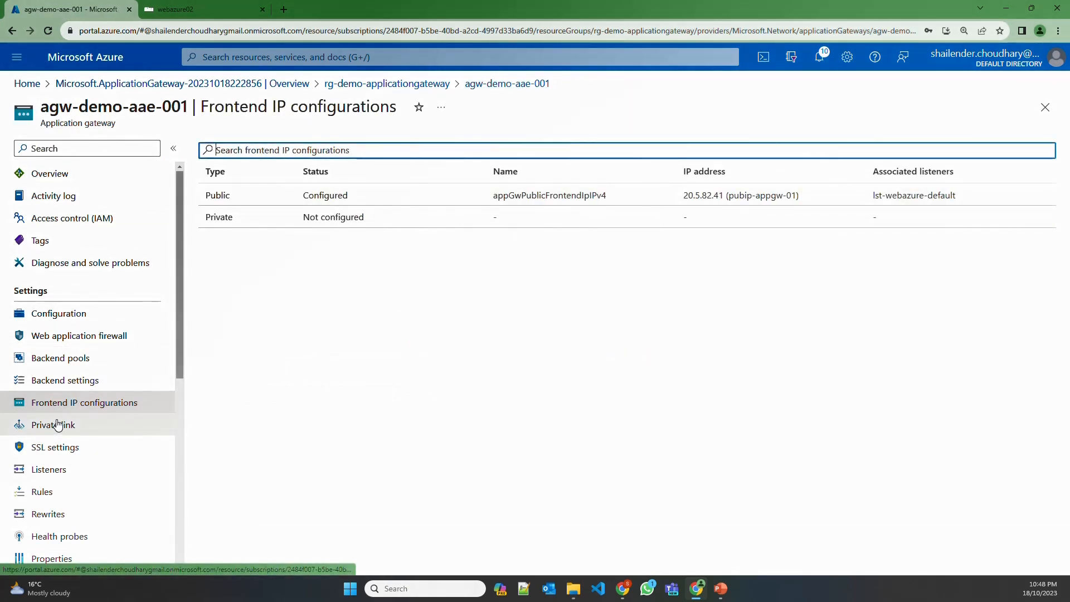
{"action": "left_click", "coordinate": [65, 471]}
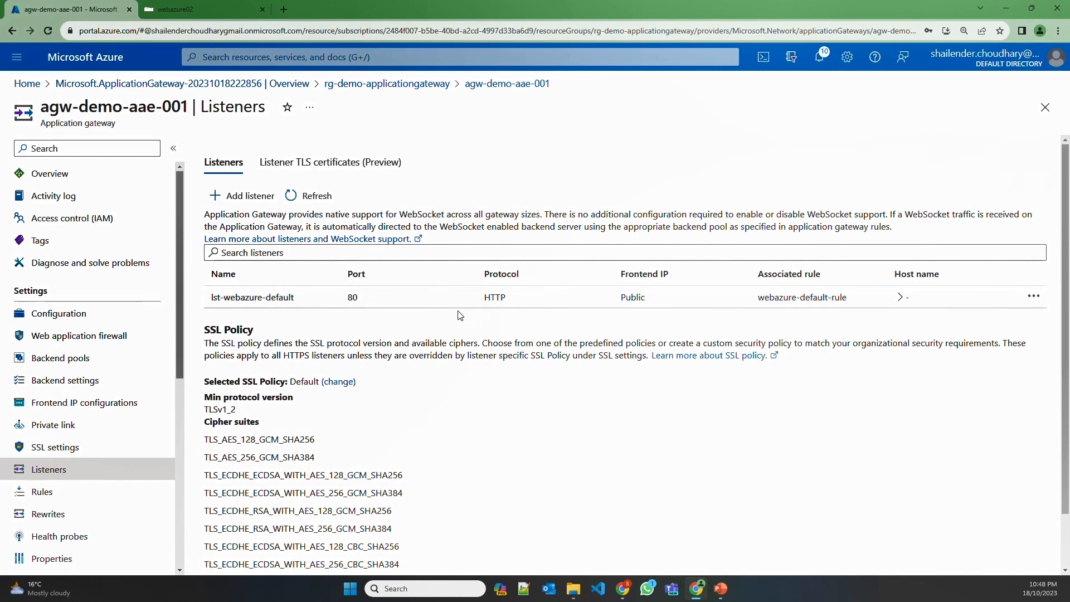
{"action": "left_click", "coordinate": [52, 497]}
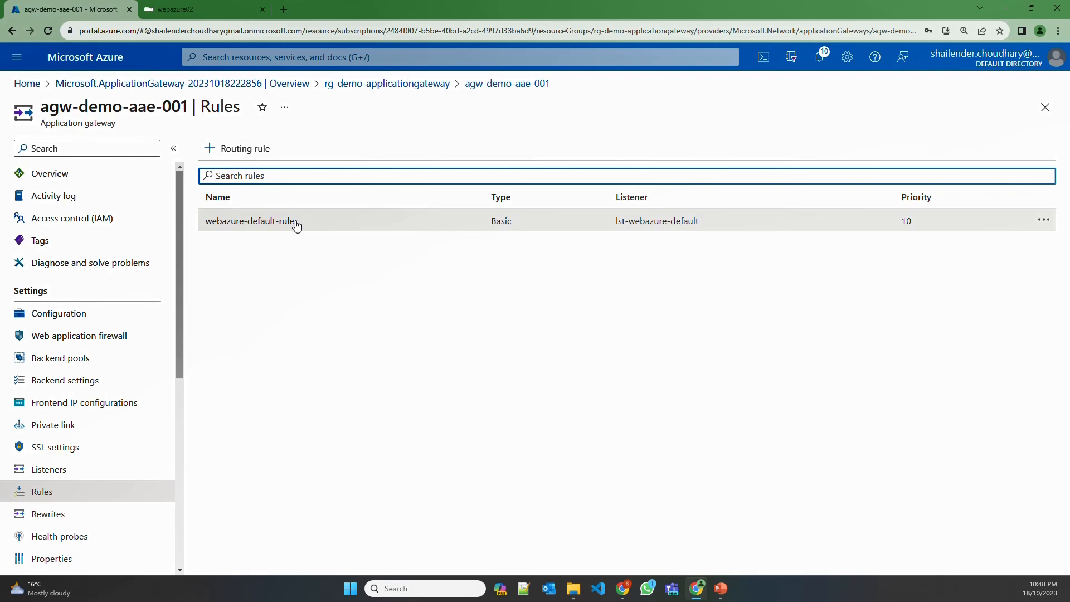
{"action": "left_click", "coordinate": [73, 183]}
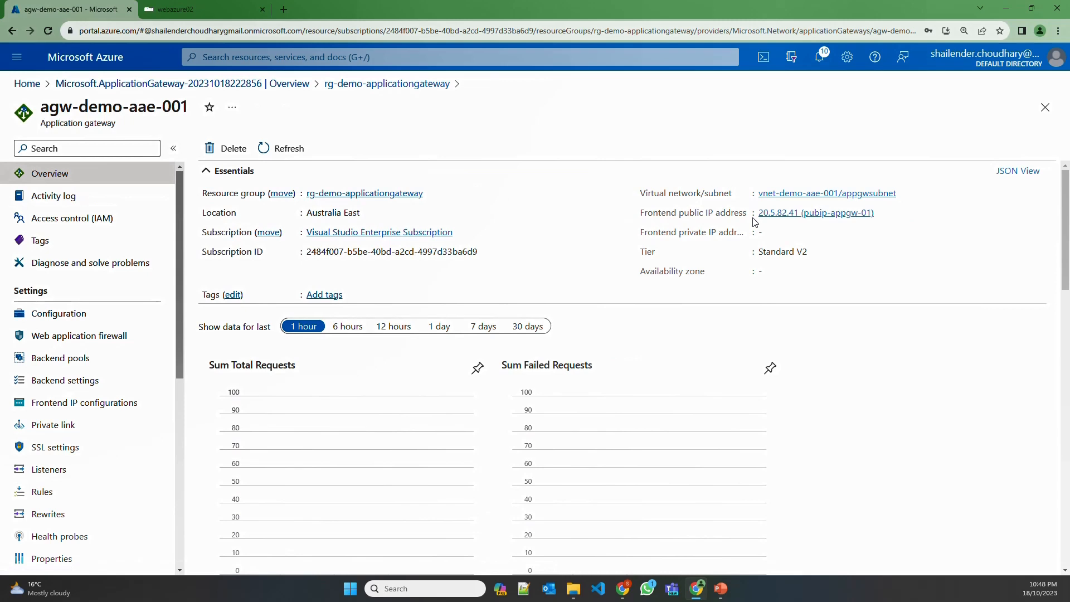
{"action": "left_click_drag", "start_coordinate": [758, 213], "coordinate": [799, 212]}
{"action": "key", "text": "ctrl+c"}
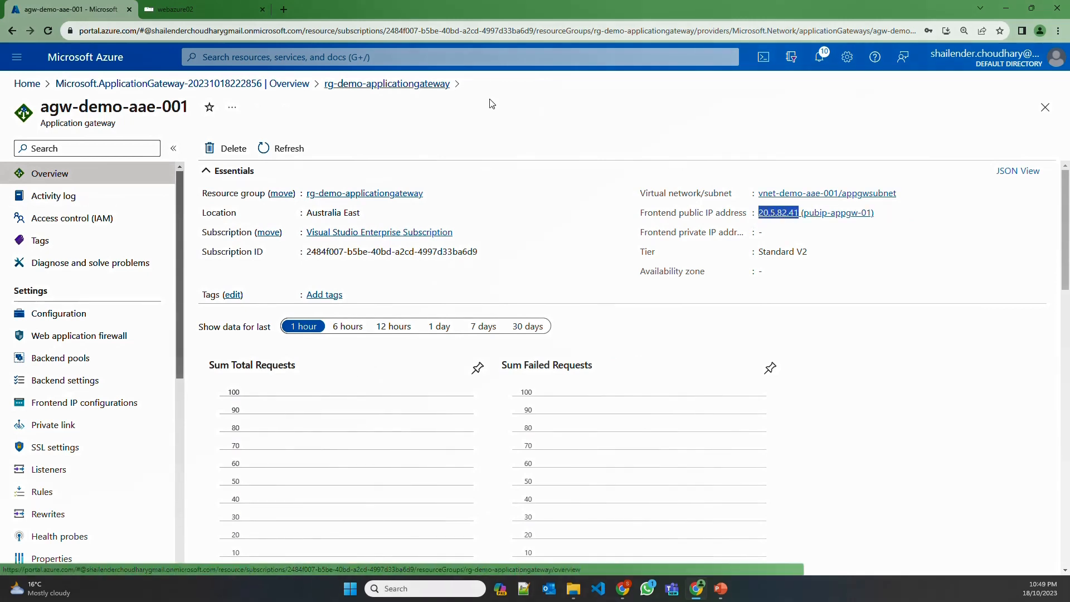
{"action": "left_click", "coordinate": [284, 10]}
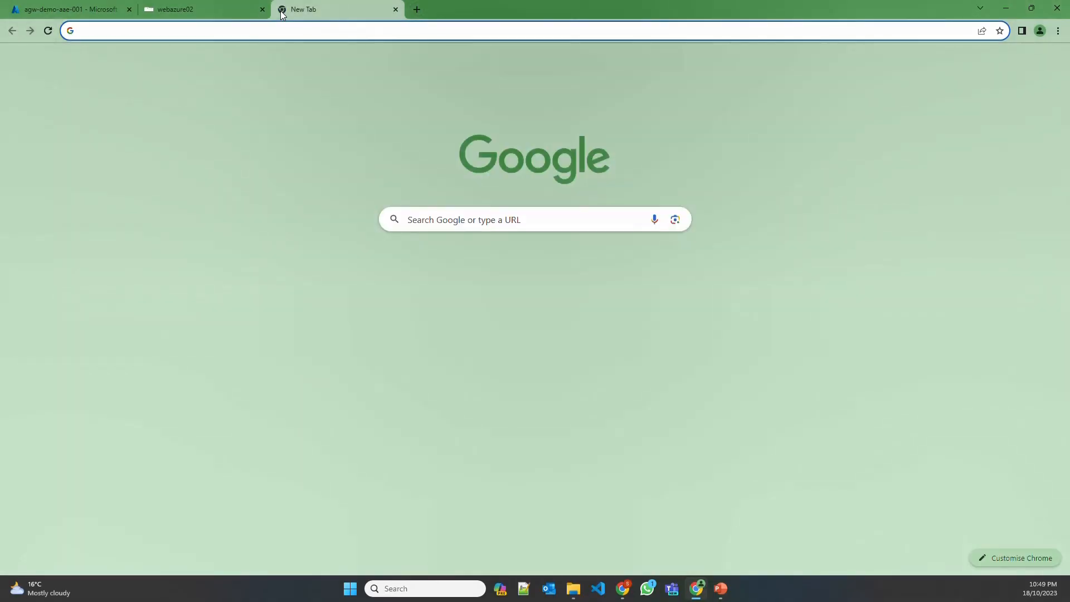
Browse to 20.5.82.41 and reload until both webazure01 and webazure02 default pages appear
{"action": "key", "text": "ctrl+v"}
{"action": "key", "text": "Return"}
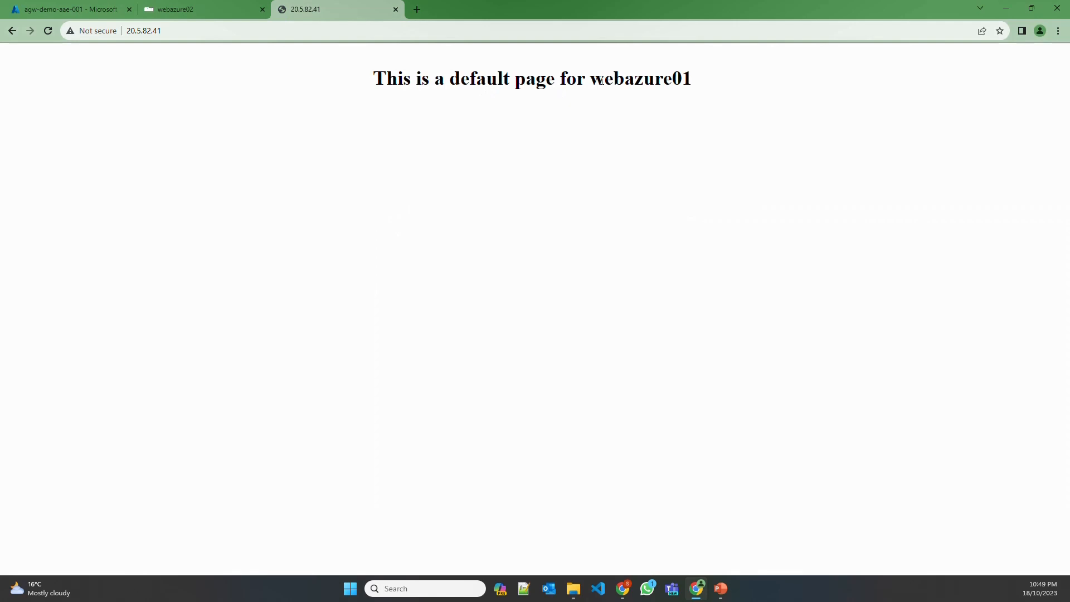
{"action": "left_click_drag", "start_coordinate": [605, 79], "coordinate": [692, 78]}
{"action": "left_click", "coordinate": [240, 31]}
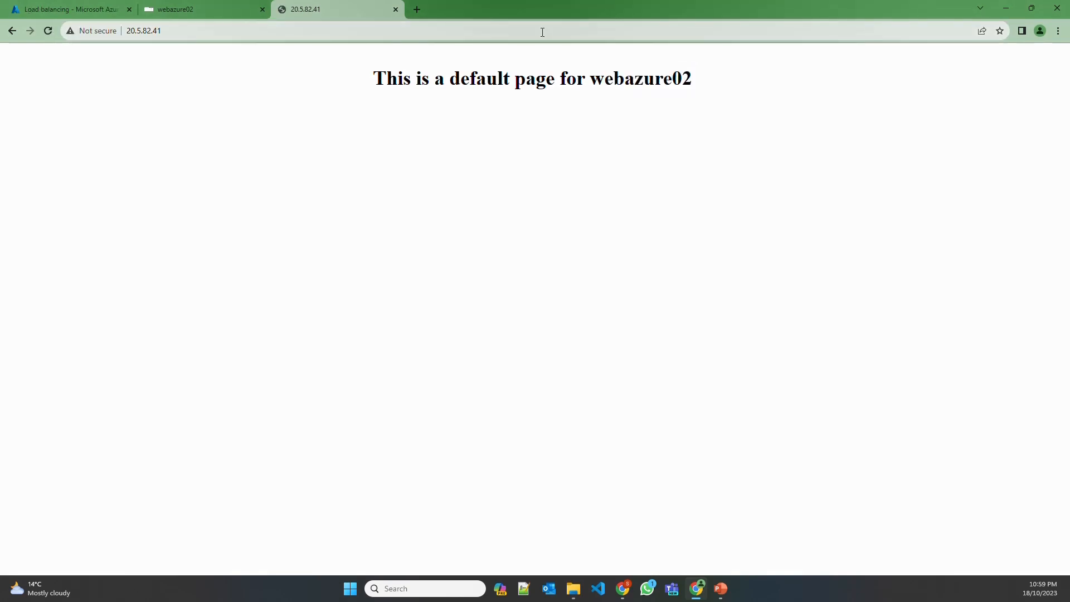
{"action": "left_click", "coordinate": [542, 32]}
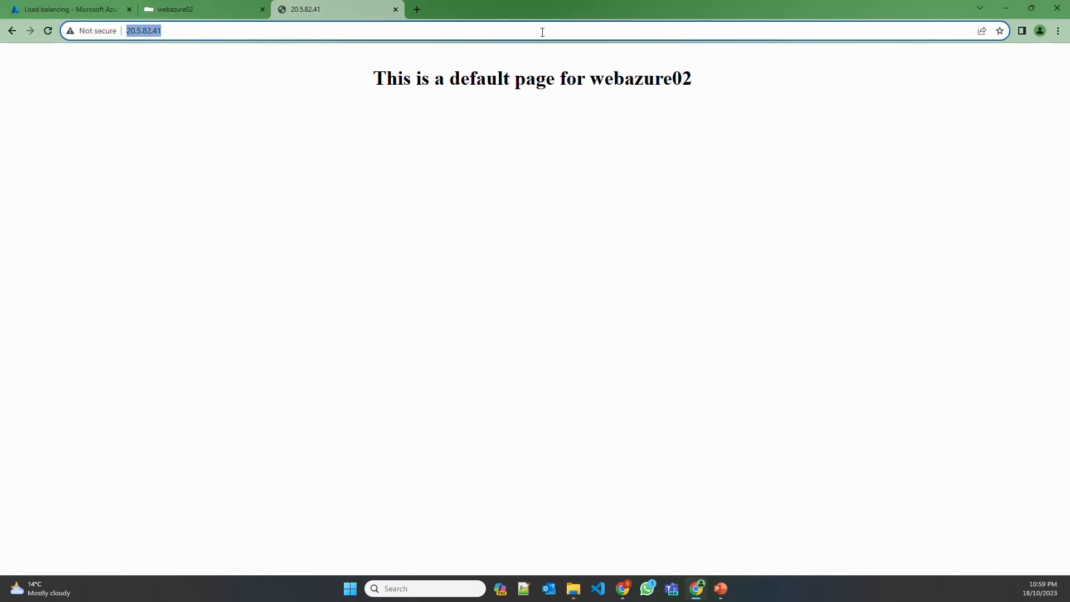
{"action": "key", "text": "Return"}
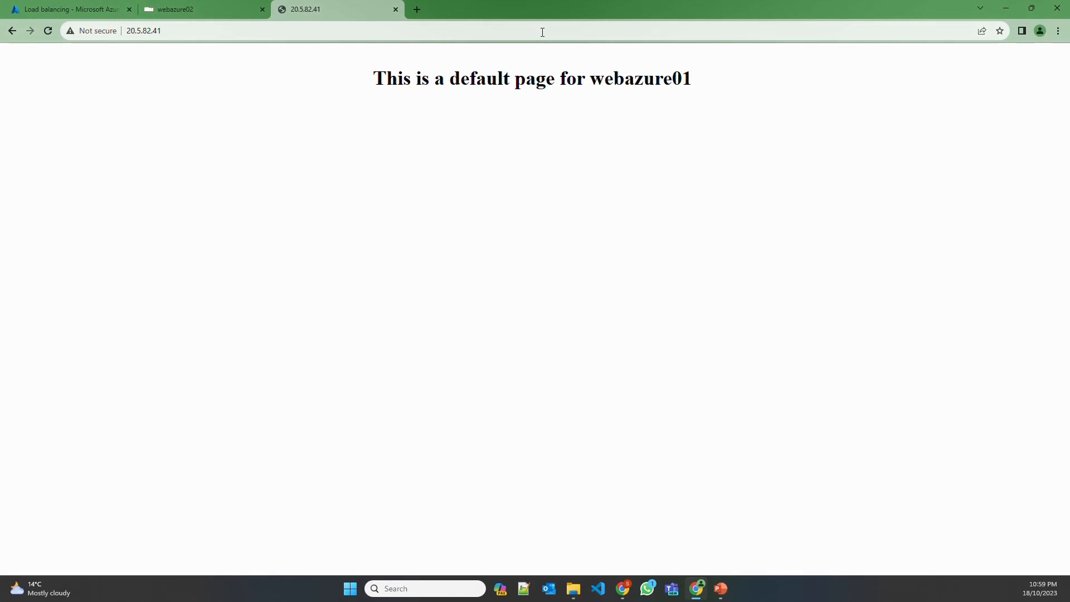
{"action": "left_click", "coordinate": [542, 32]}
{"action": "key", "text": "Return"}
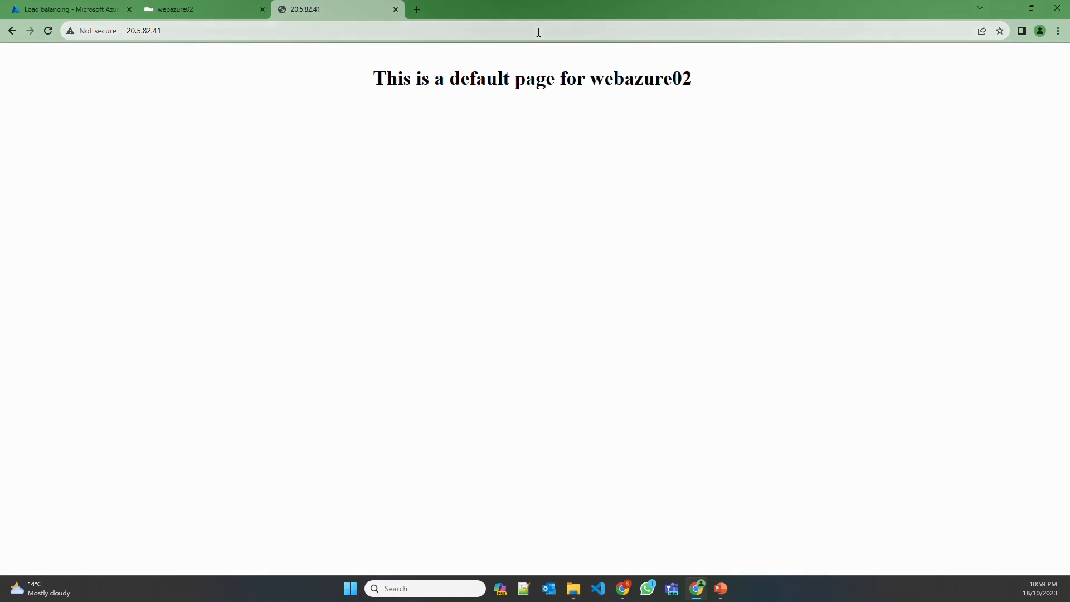
{"action": "left_click", "coordinate": [158, 32]}
{"action": "key", "text": "ctrl+c"}
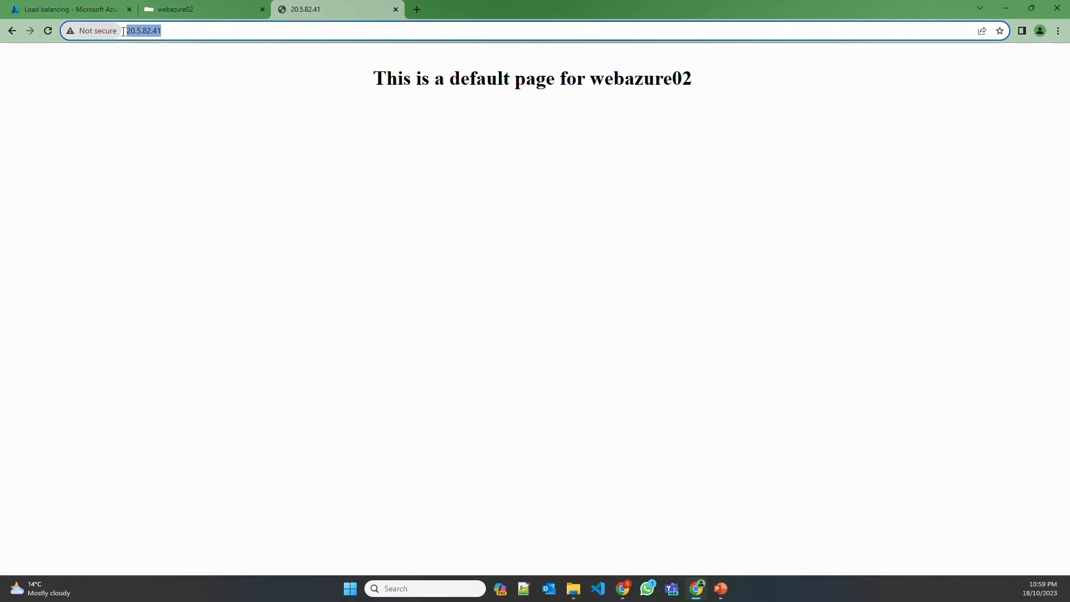
{"action": "left_click", "coordinate": [66, 9]}
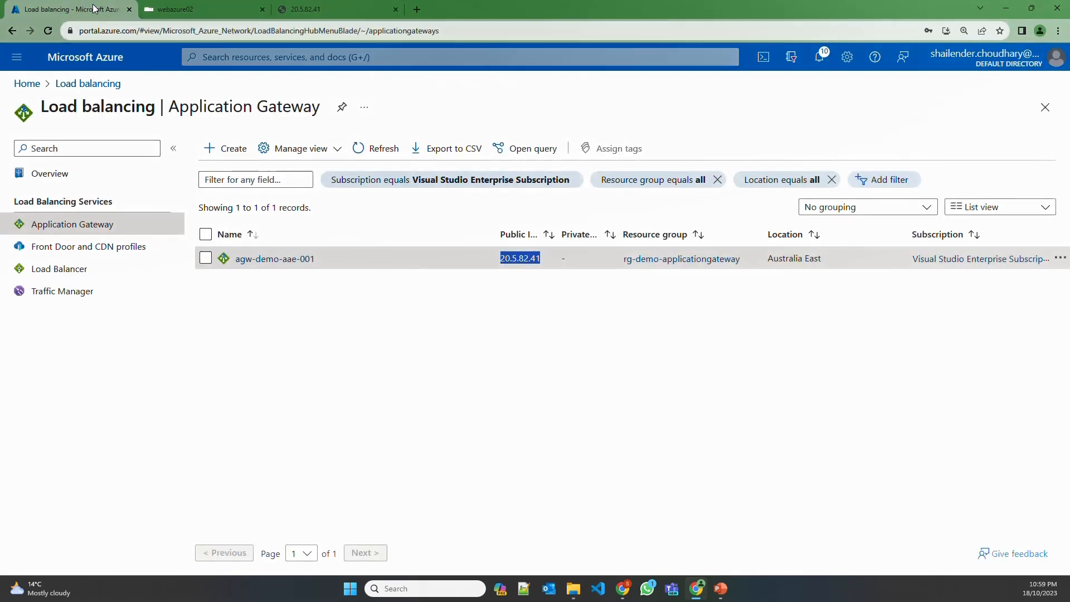
In DNS zone devsecopstech.online, add an A record pointing to 20.5.82.41
{"action": "left_click", "coordinate": [258, 58]}
{"action": "type", "text": "dns zo"}
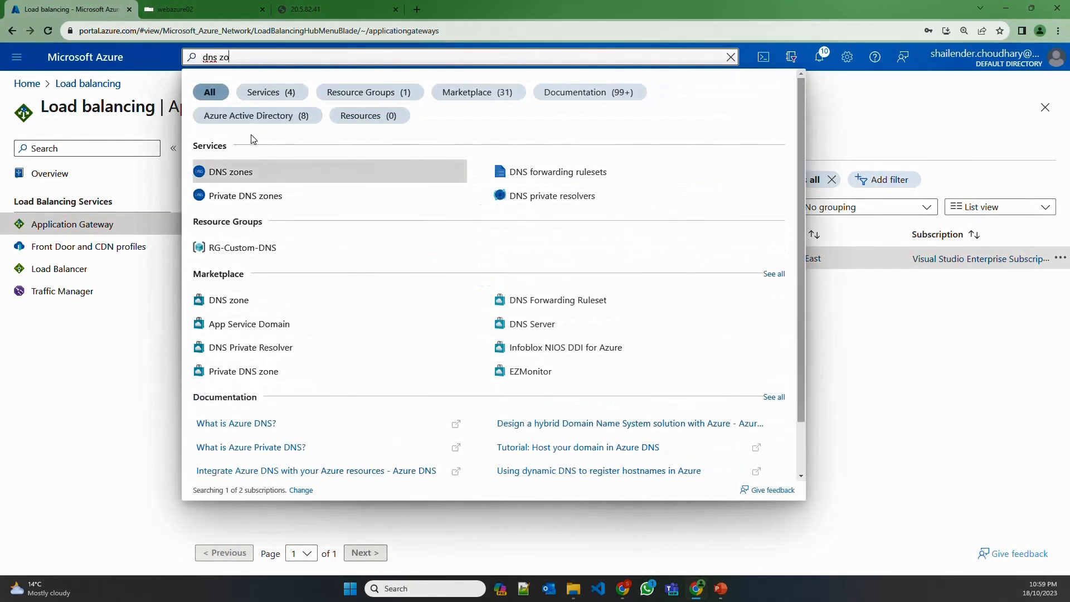
{"action": "key", "text": "Return"}
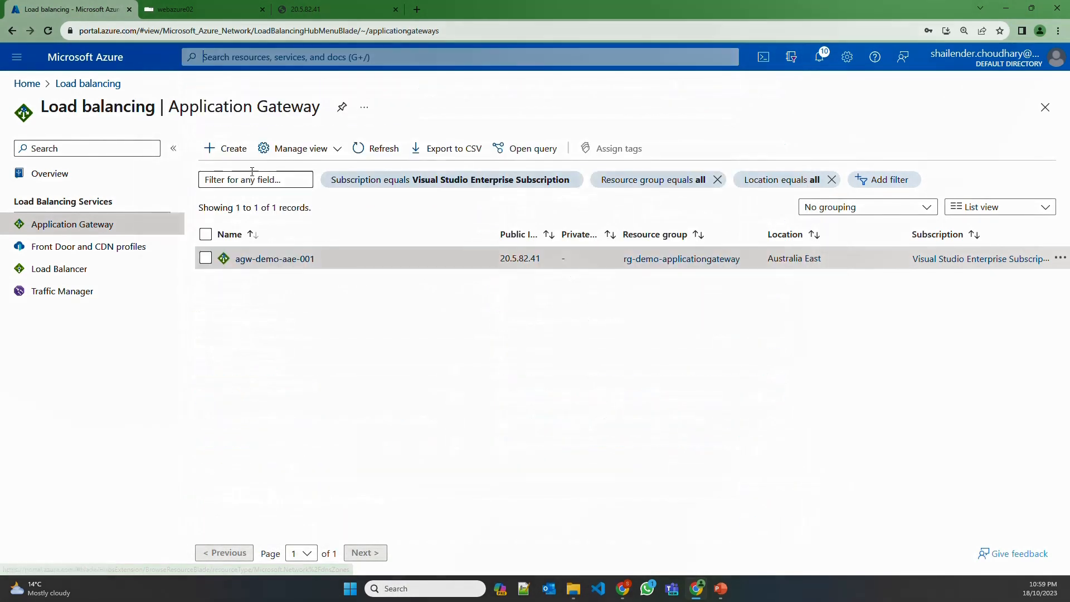
{"action": "left_click", "coordinate": [111, 259]}
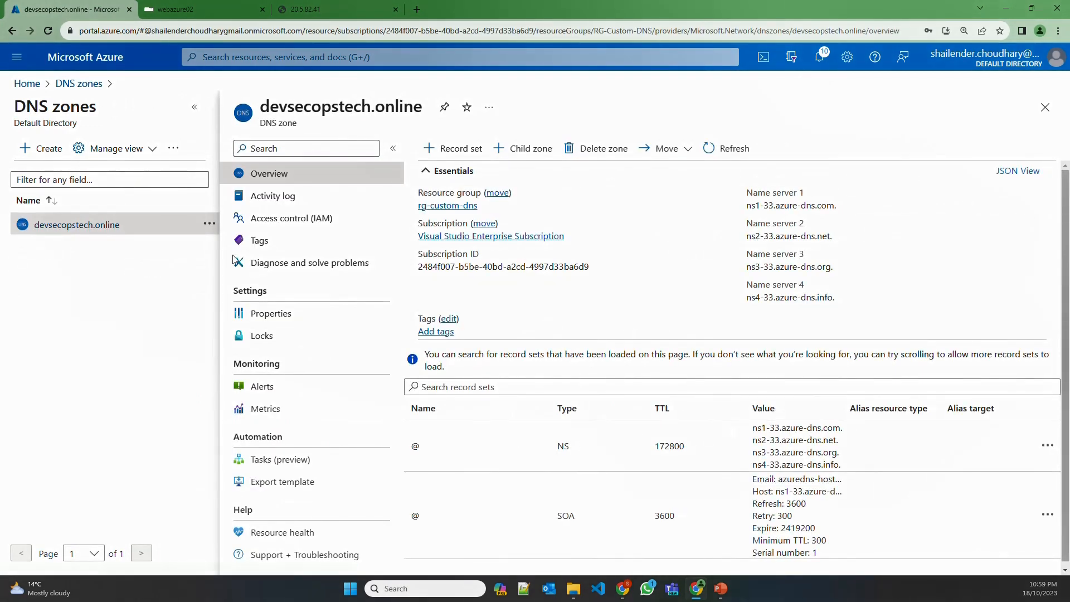
{"action": "left_click", "coordinate": [452, 148]}
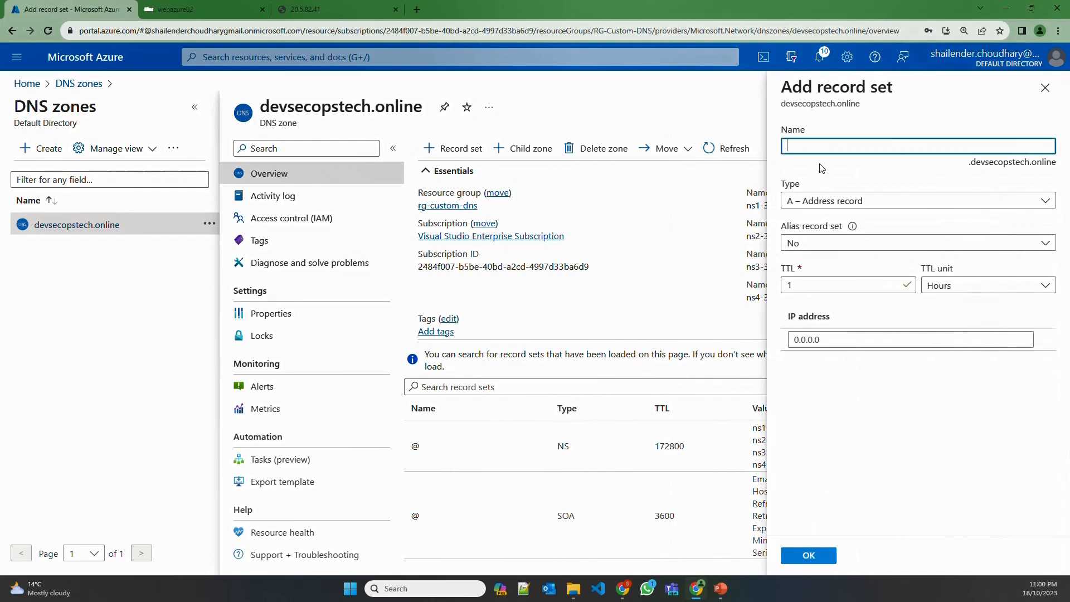
{"action": "left_click", "coordinate": [826, 339]}
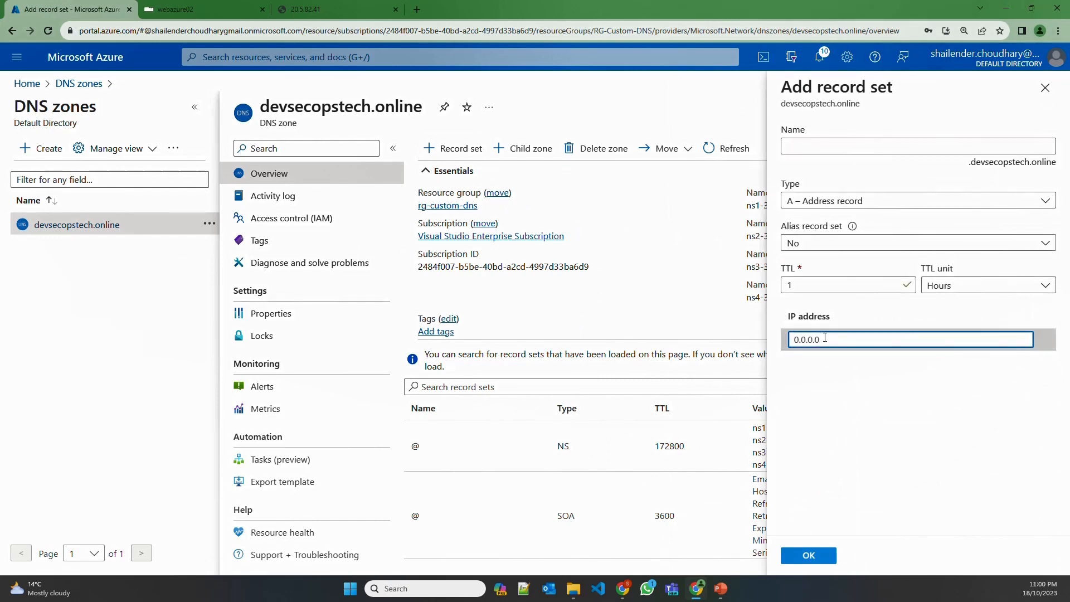
{"action": "key", "text": "ctrl+v"}
{"action": "left_click", "coordinate": [820, 558]}
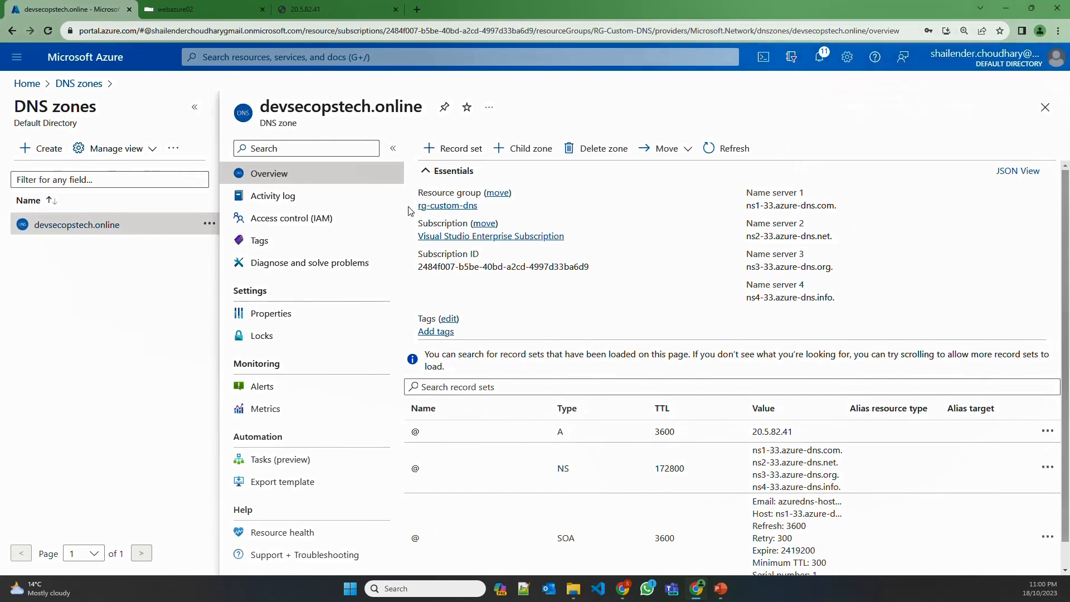
Copy the domain devsecopstech.online and load it in the browser tab
{"action": "left_click_drag", "start_coordinate": [261, 106], "coordinate": [421, 107]}
{"action": "key", "text": "ctrl+c"}
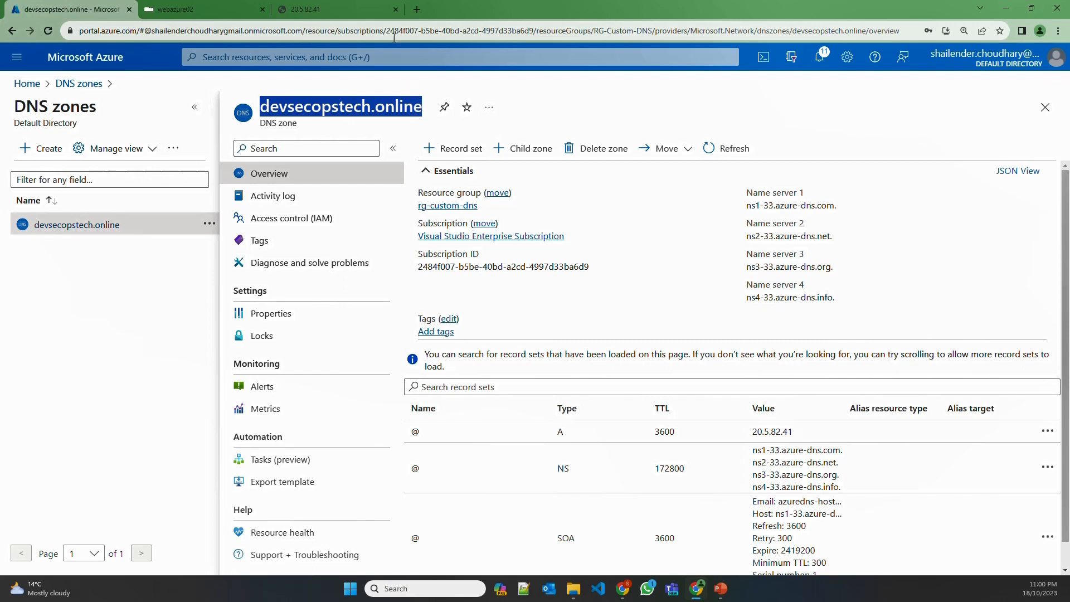
{"action": "left_click", "coordinate": [372, 9]}
{"action": "left_click", "coordinate": [374, 30]}
{"action": "key", "text": "ctrl+a"}
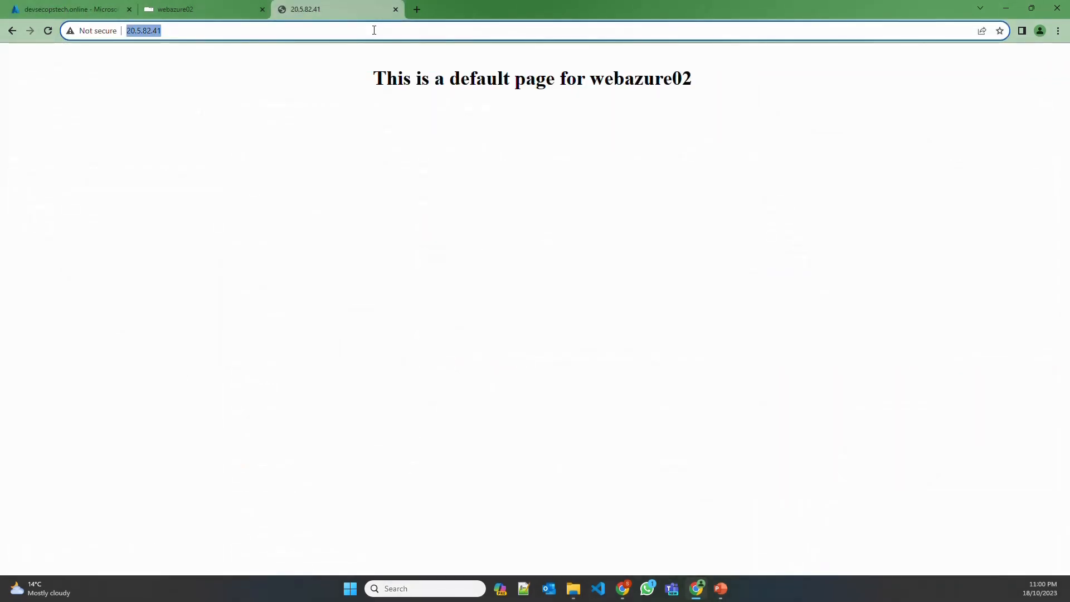
{"action": "key", "text": "ctrl+v"}
{"action": "key", "text": "Return"}
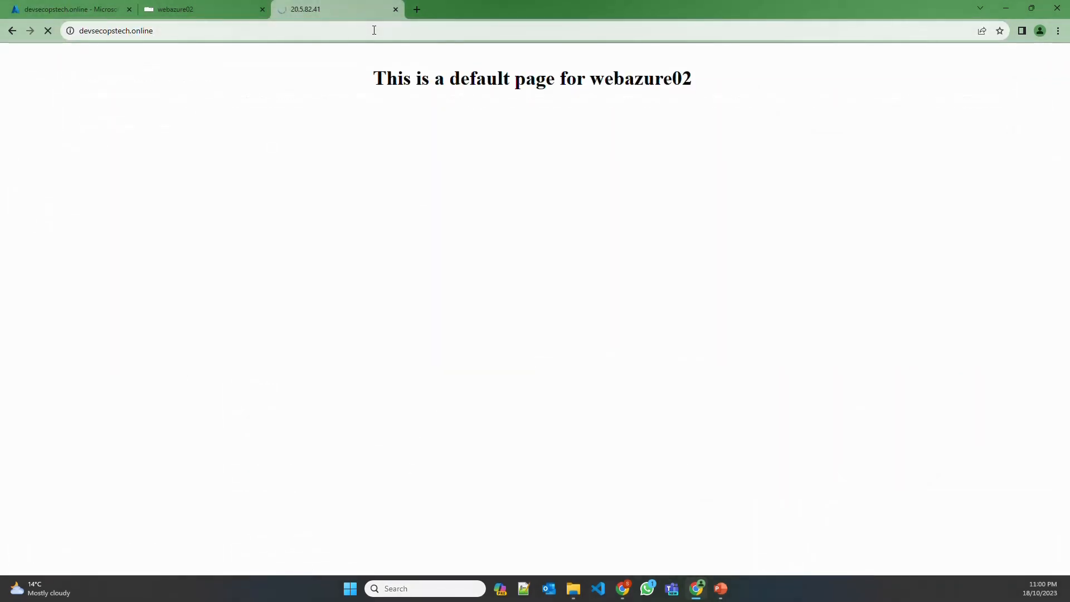
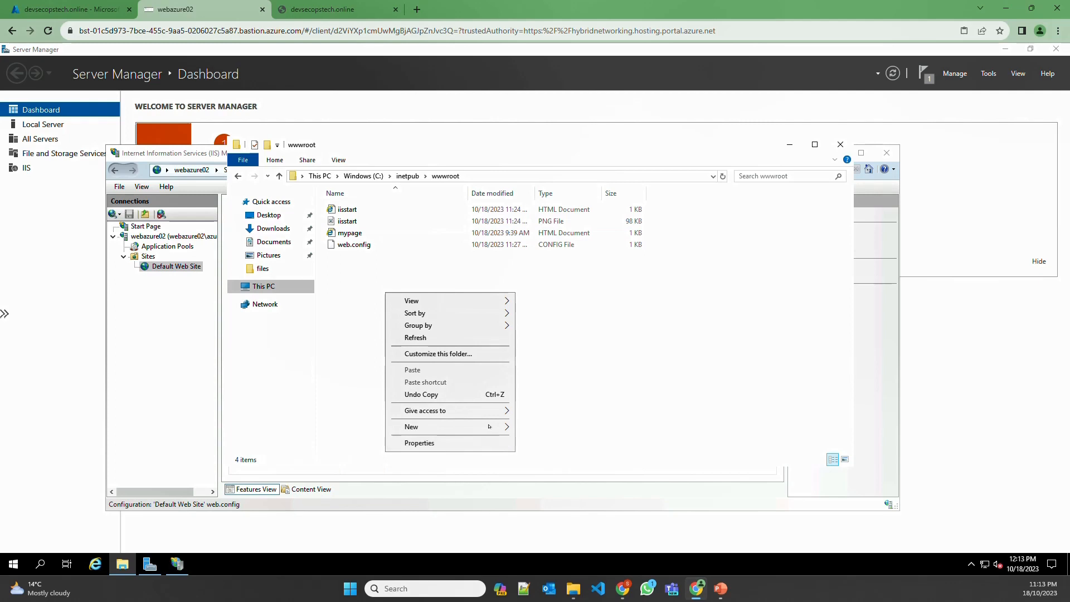
Create a new folder named azure under wwwroot and open it
{"action": "mouse_move", "coordinate": [473, 427]}
{"action": "left_click", "coordinate": [537, 428]}
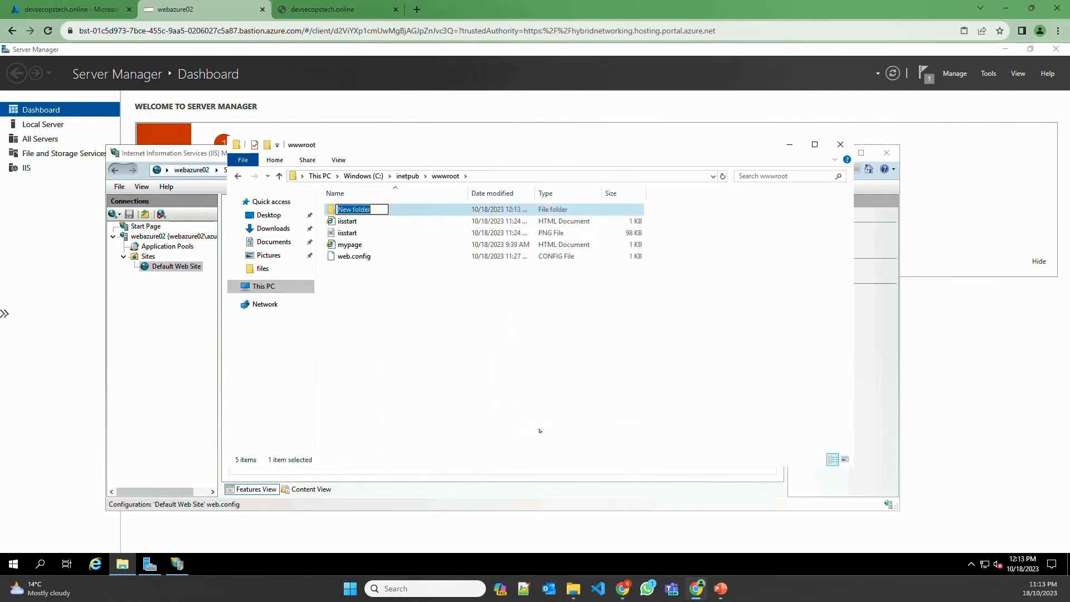
{"action": "type", "text": "azure"}
{"action": "key", "text": "Return"}
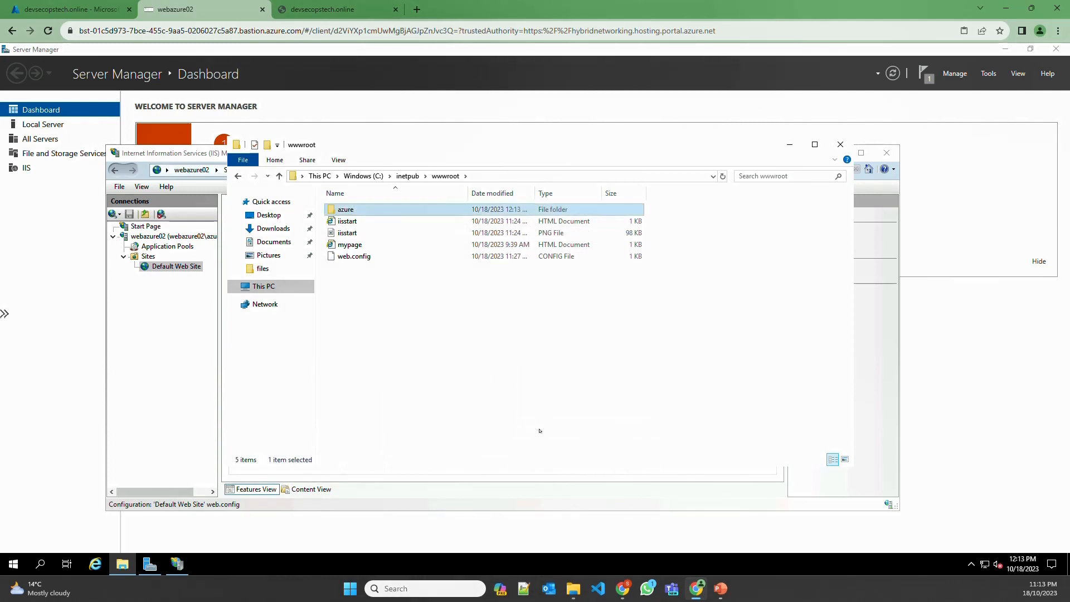
{"action": "key", "text": "Return"}
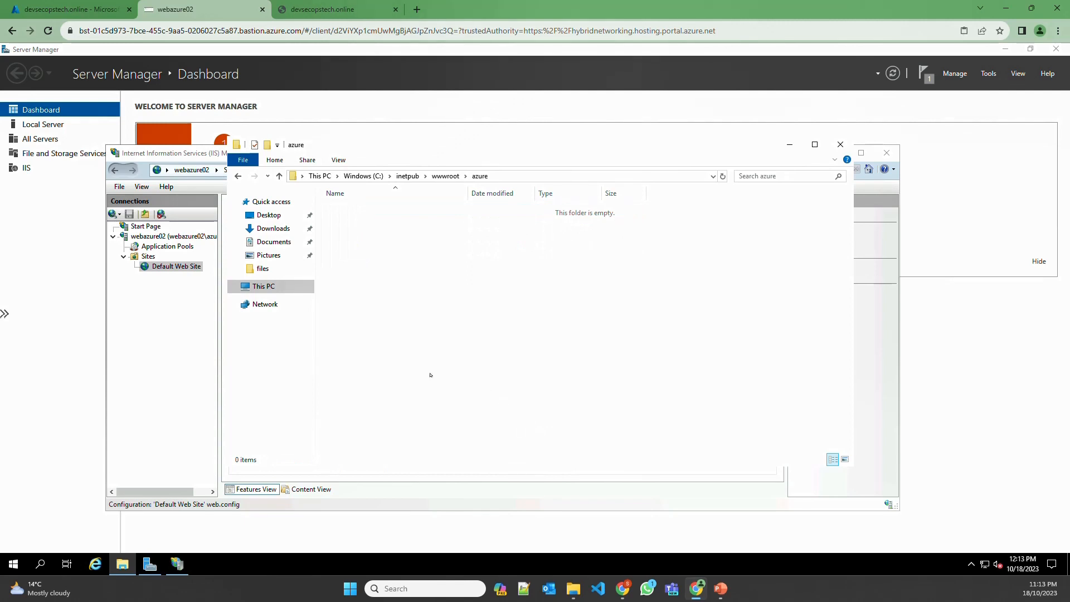
In a second Explorer window at C:\files, preview the azure_cloud image
{"action": "right_click", "coordinate": [122, 564]}
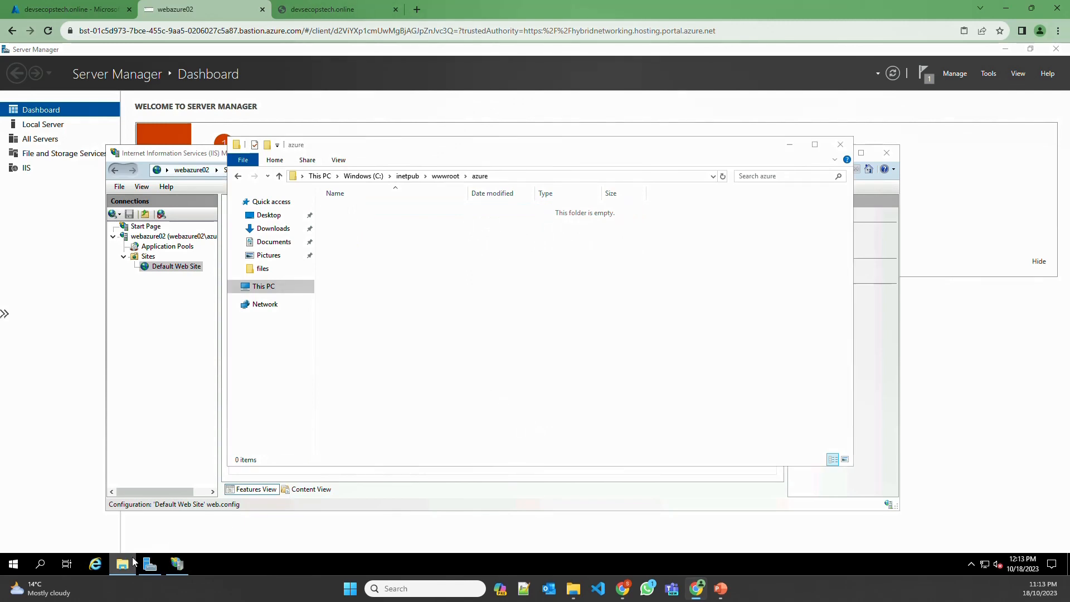
{"action": "left_click", "coordinate": [92, 504]}
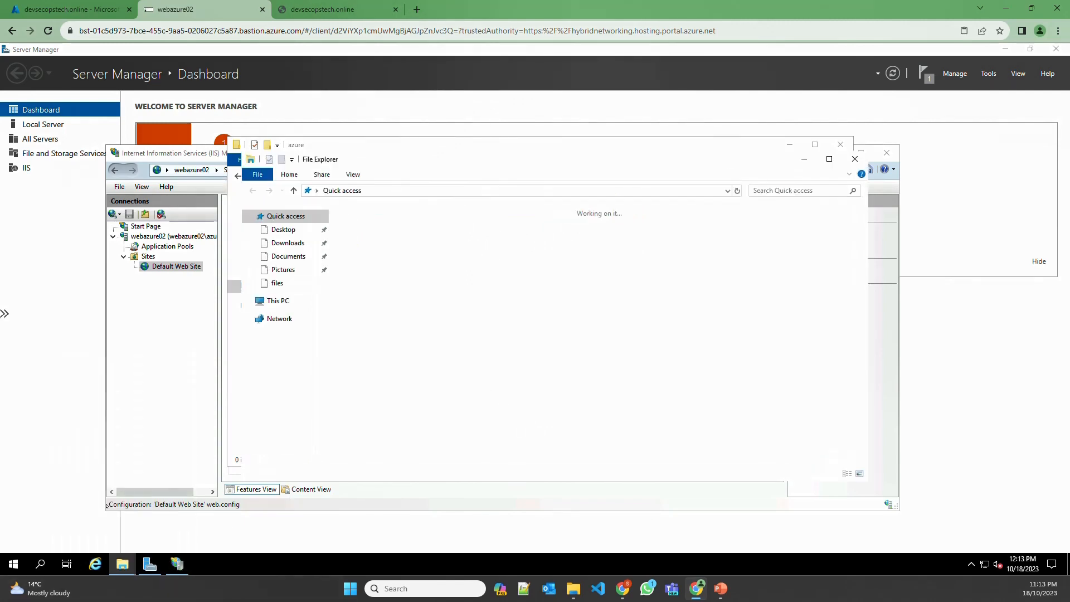
{"action": "left_click", "coordinate": [291, 284]}
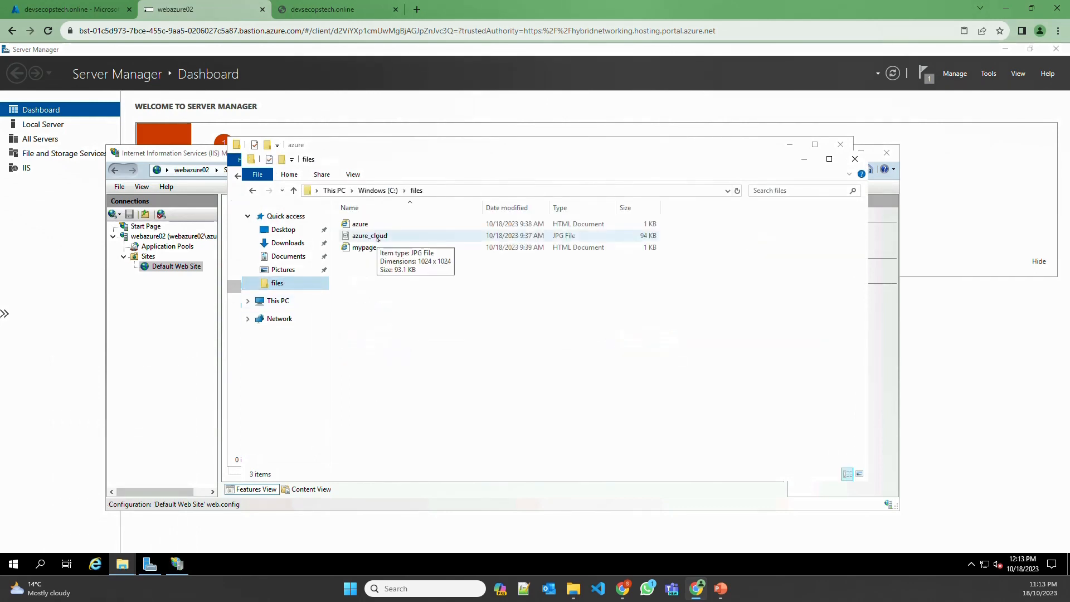
{"action": "left_click", "coordinate": [384, 237]}
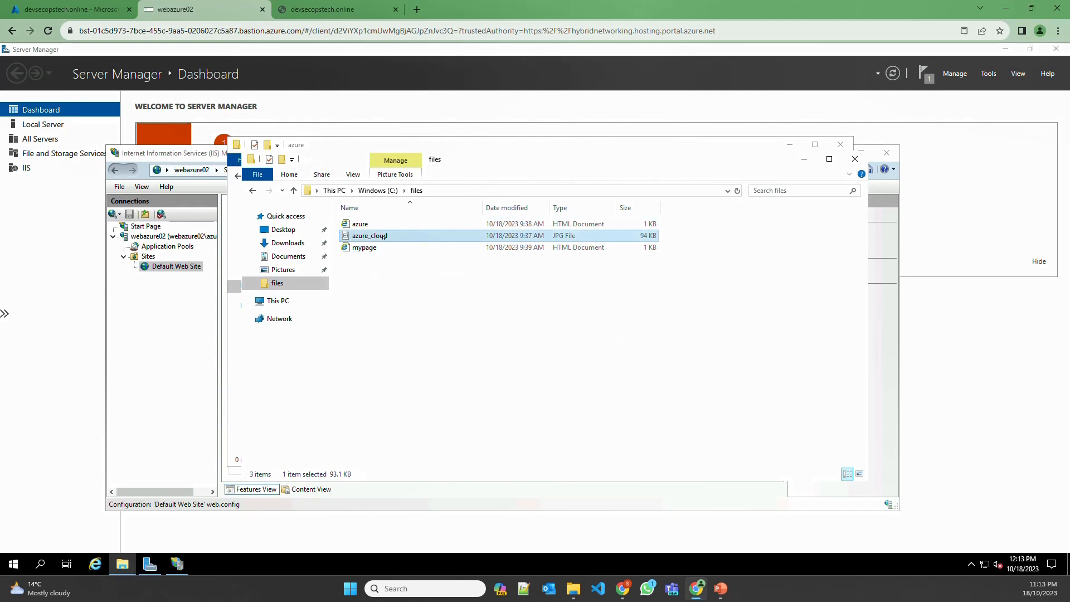
{"action": "double_click", "coordinate": [383, 236]}
{"action": "scroll", "coordinate": [711, 311], "scroll_direction": "down", "scroll_amount": 5}
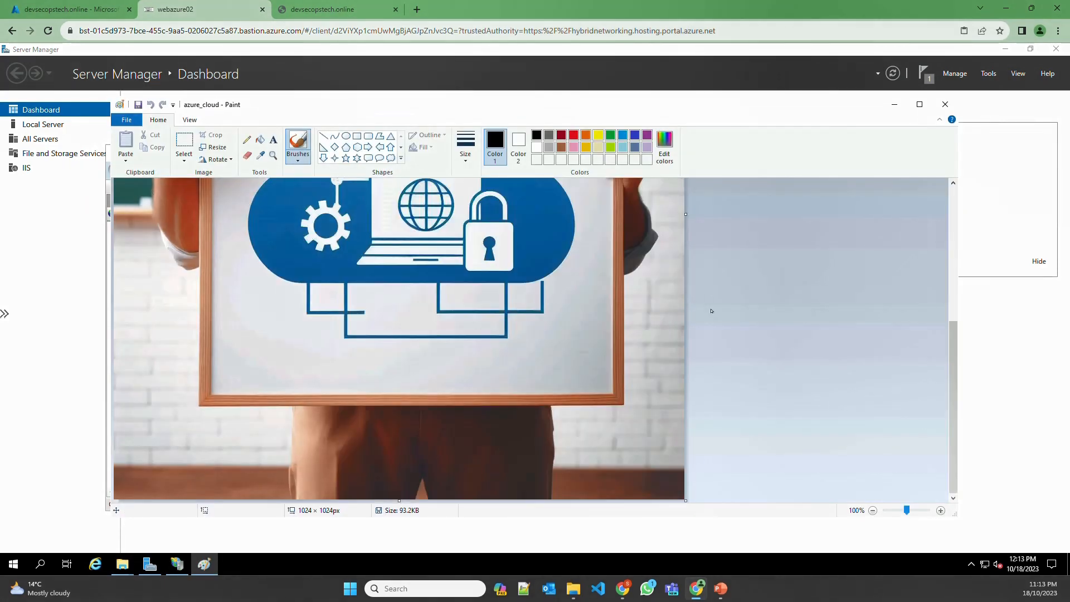
{"action": "left_click", "coordinate": [945, 104]}
Open the azure page in Notepad to check its img src reference
{"action": "left_click", "coordinate": [371, 223]}
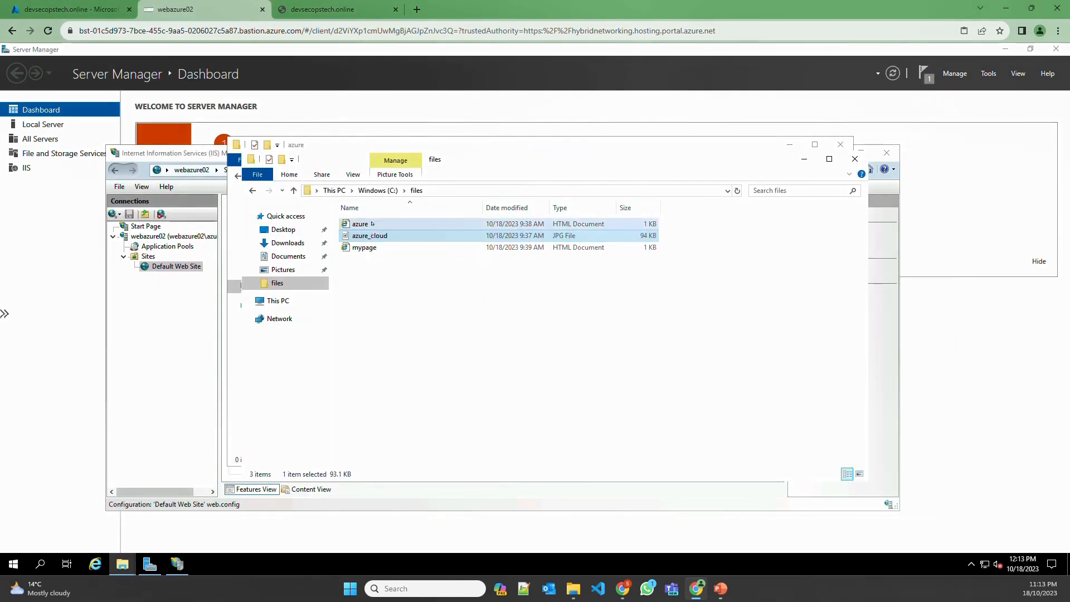
{"action": "right_click", "coordinate": [372, 224]}
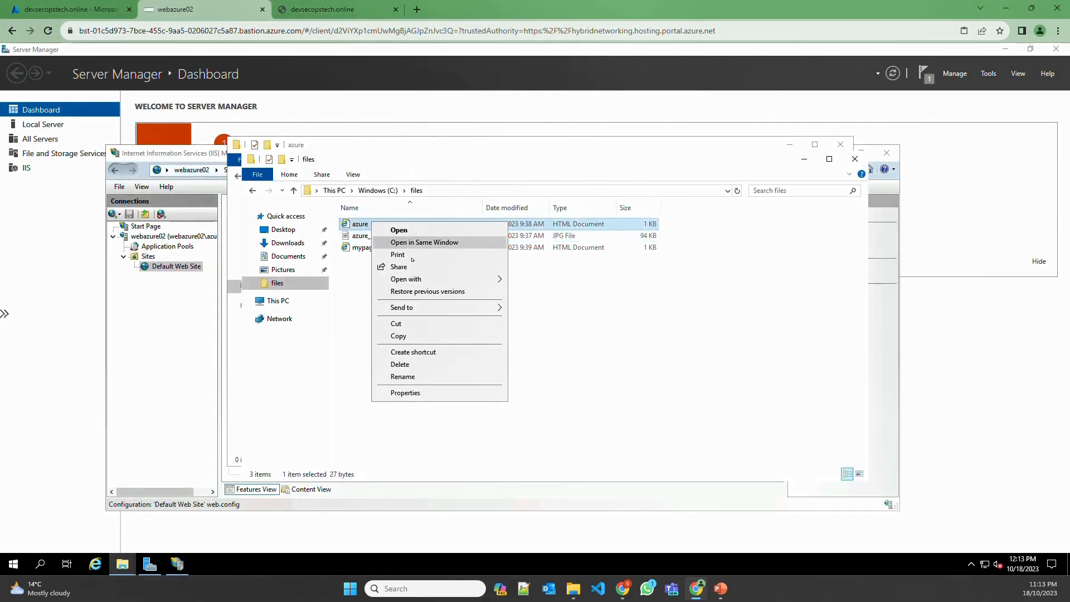
{"action": "mouse_move", "coordinate": [419, 278]}
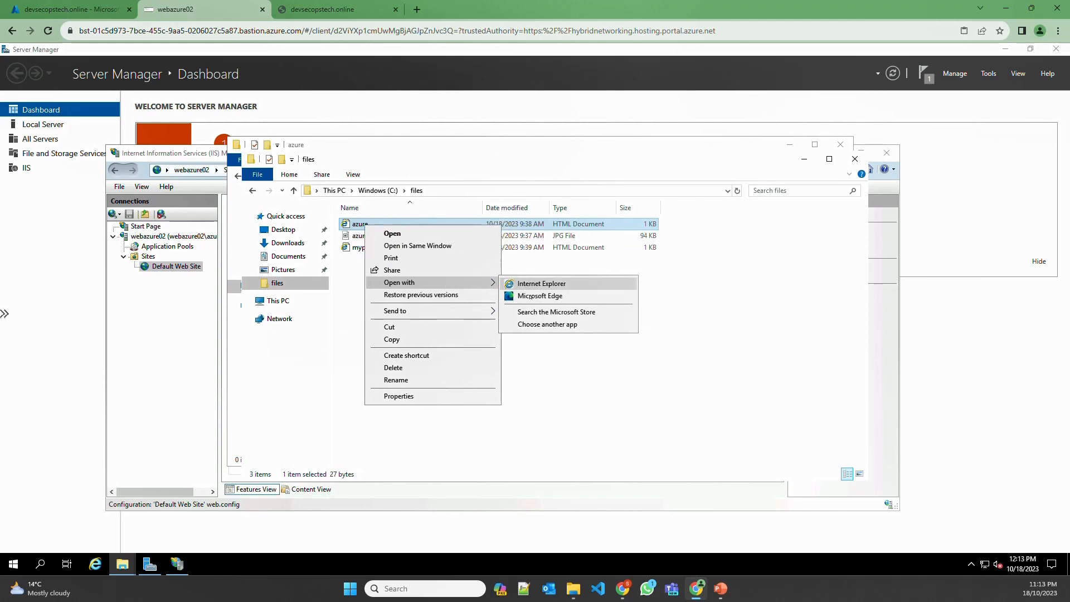
{"action": "left_click", "coordinate": [535, 325]}
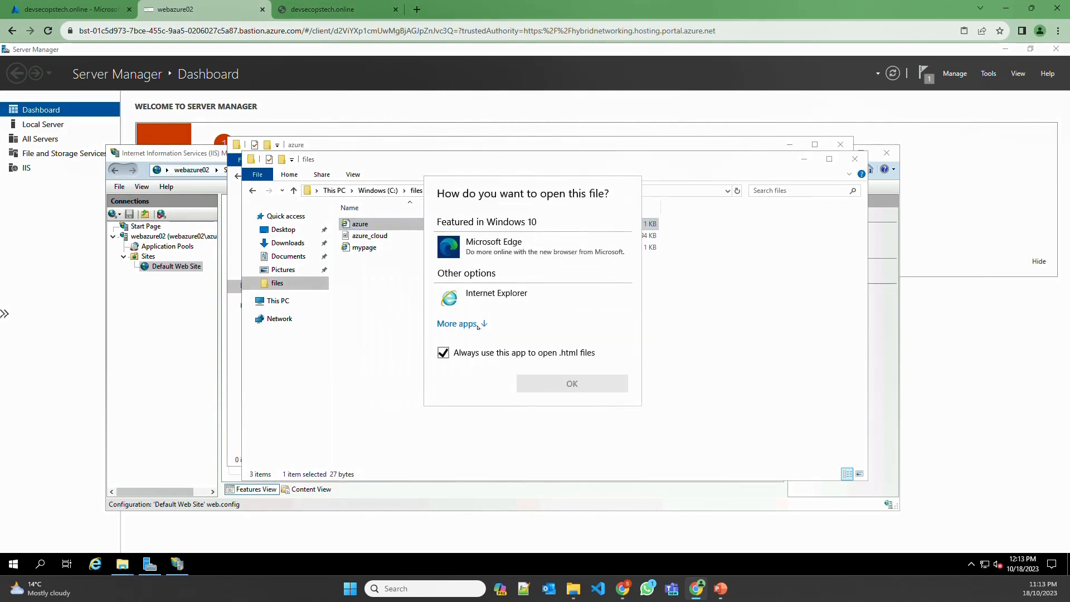
{"action": "left_click", "coordinate": [481, 328]}
{"action": "left_click", "coordinate": [480, 326]}
{"action": "double_click", "coordinate": [497, 328]}
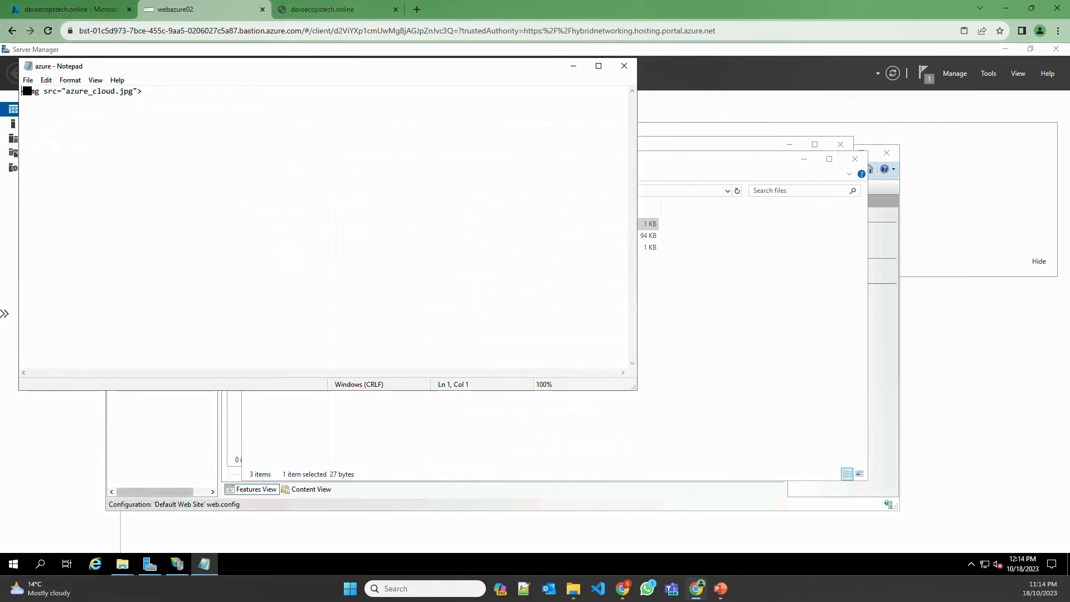
{"action": "left_click_drag", "start_coordinate": [26, 91], "coordinate": [59, 94]}
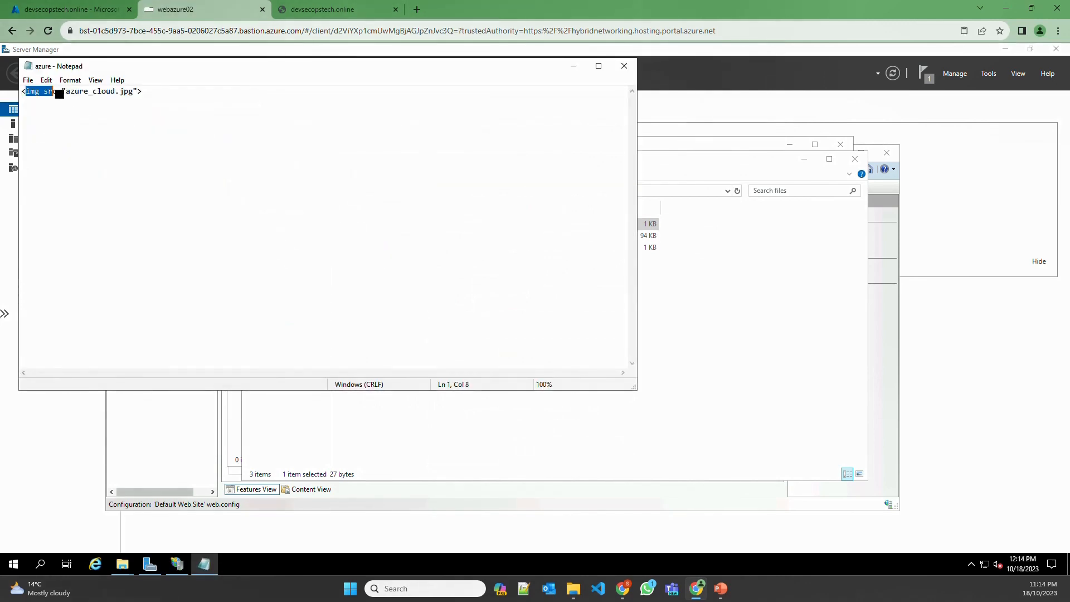
{"action": "left_click", "coordinate": [625, 66]}
Paste the azure_cloud image and azure page into the new azure folder
{"action": "left_click", "coordinate": [369, 235]}
{"action": "left_click", "coordinate": [382, 227], "text": "shift"}
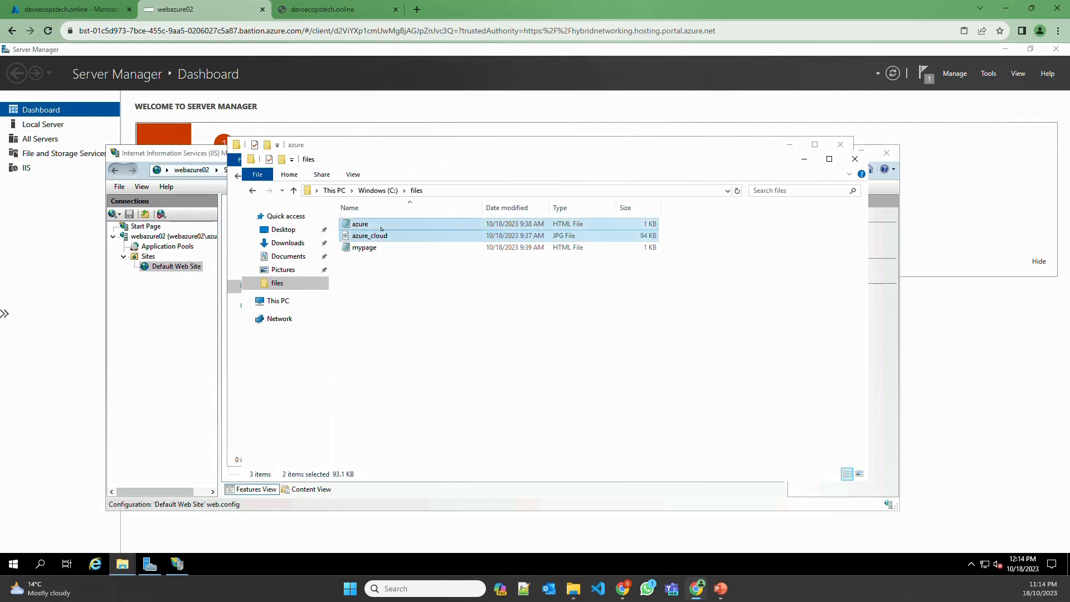
{"action": "left_click", "coordinate": [343, 145]}
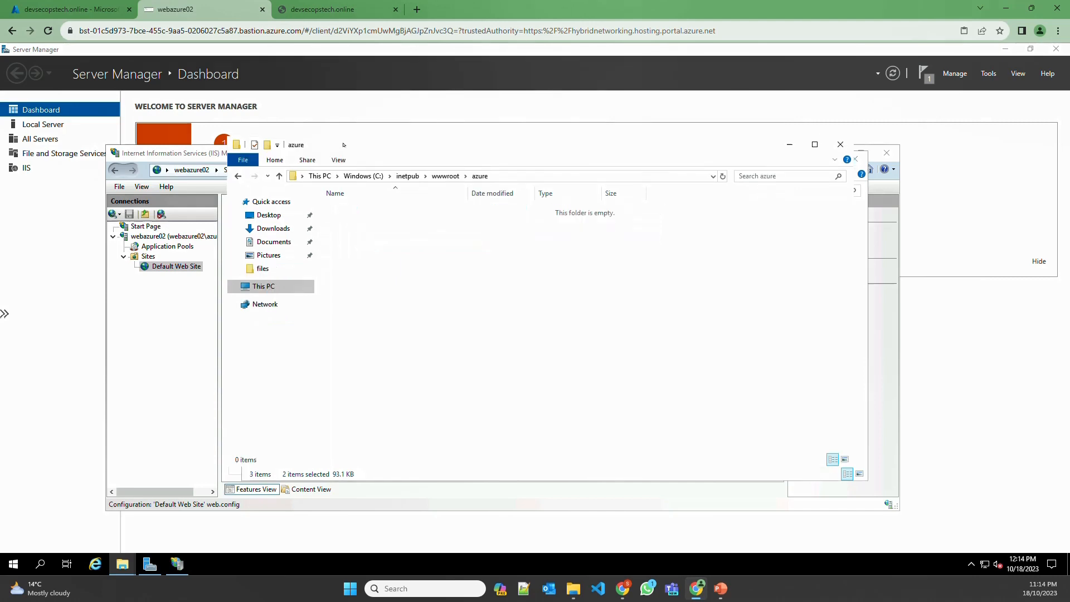
{"action": "key", "text": "ctrl+v"}
{"action": "left_click", "coordinate": [416, 273]}
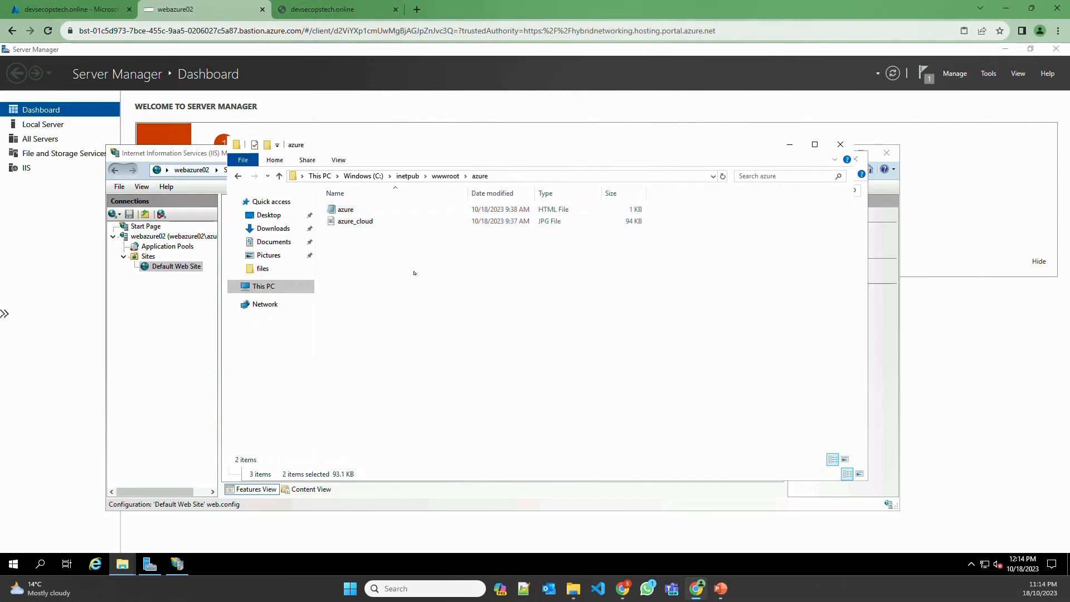
Load localhost, then localhost/azure/azure.html in Internet Explorer, maximized to show the azure_cloud image
{"action": "left_click", "coordinate": [96, 563]}
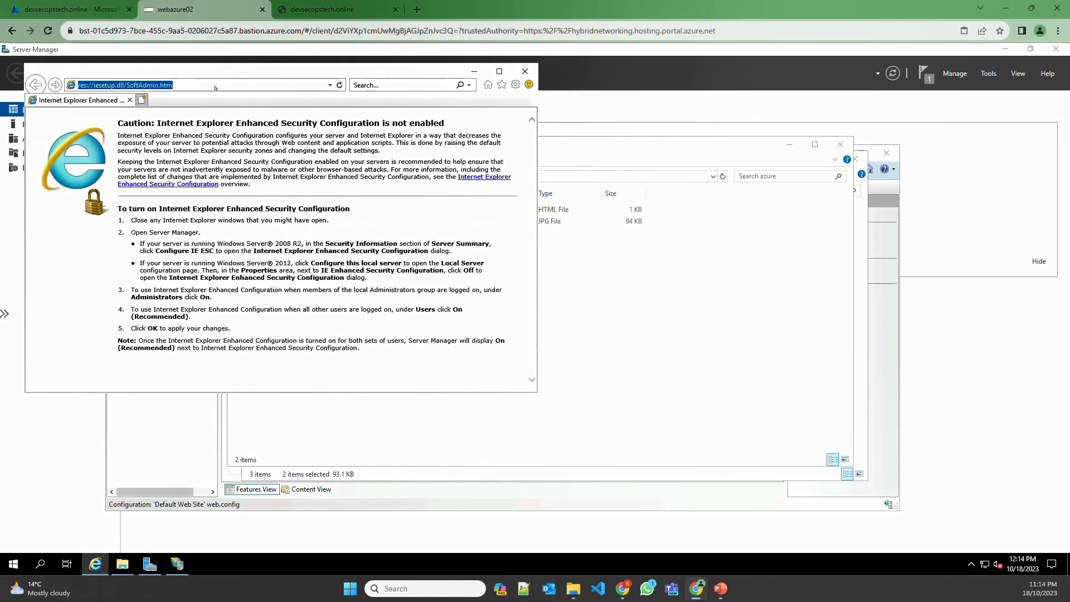
{"action": "type", "text": "localhost/"}
{"action": "key", "text": "Return"}
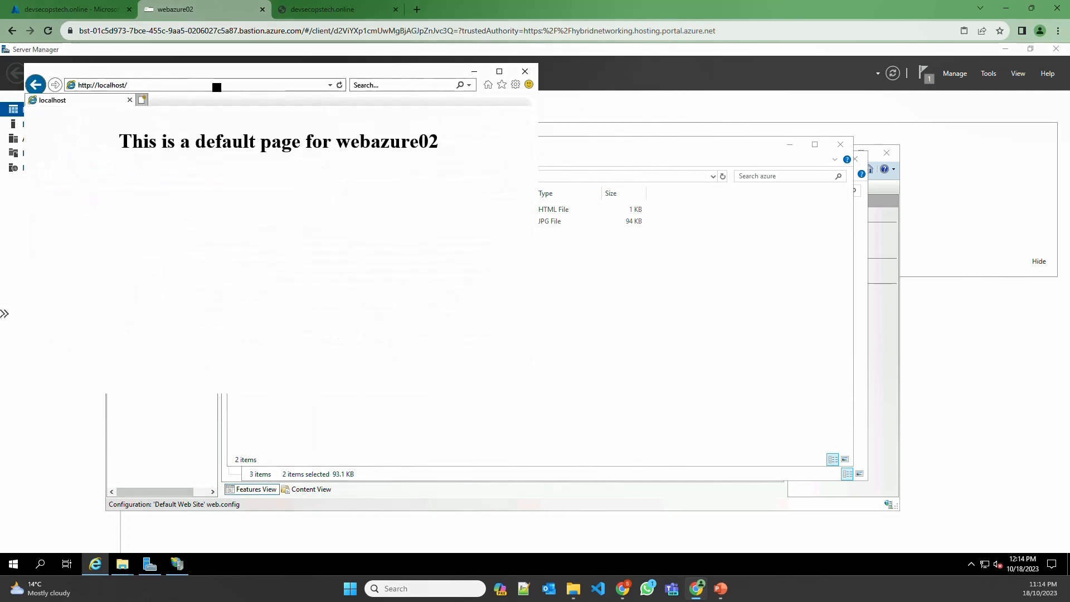
{"action": "left_click", "coordinate": [157, 87]}
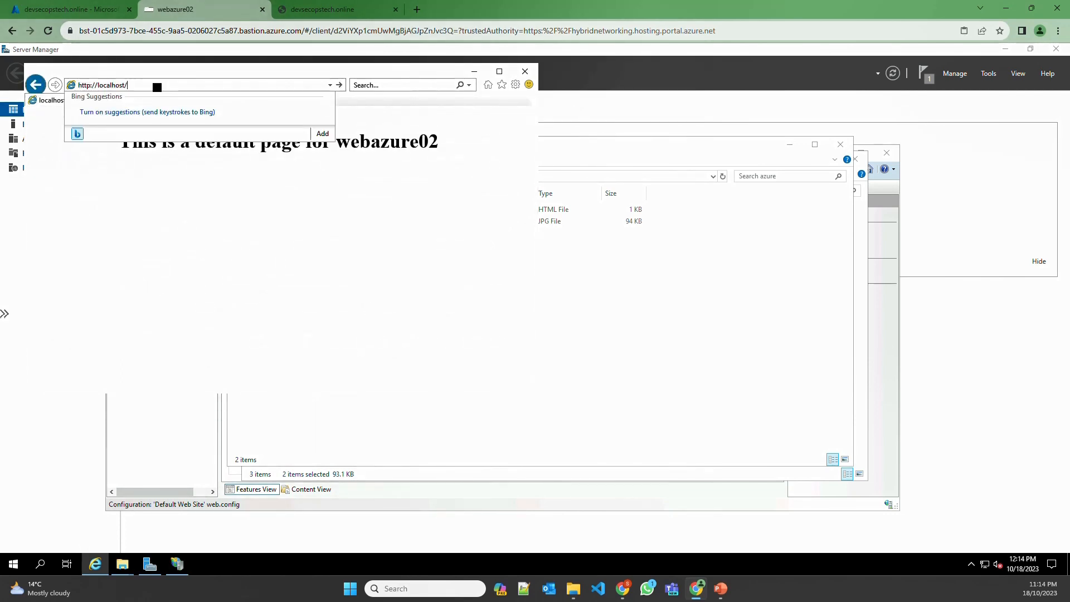
{"action": "type", "text": "azure/azure.html"}
{"action": "key", "text": "Return"}
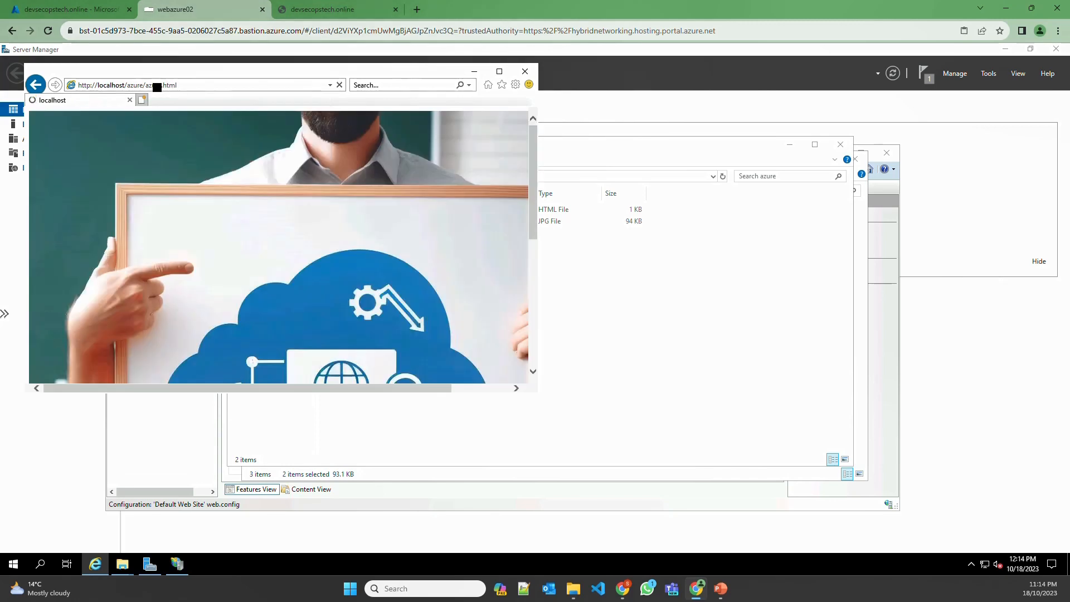
{"action": "left_click", "coordinate": [495, 71]}
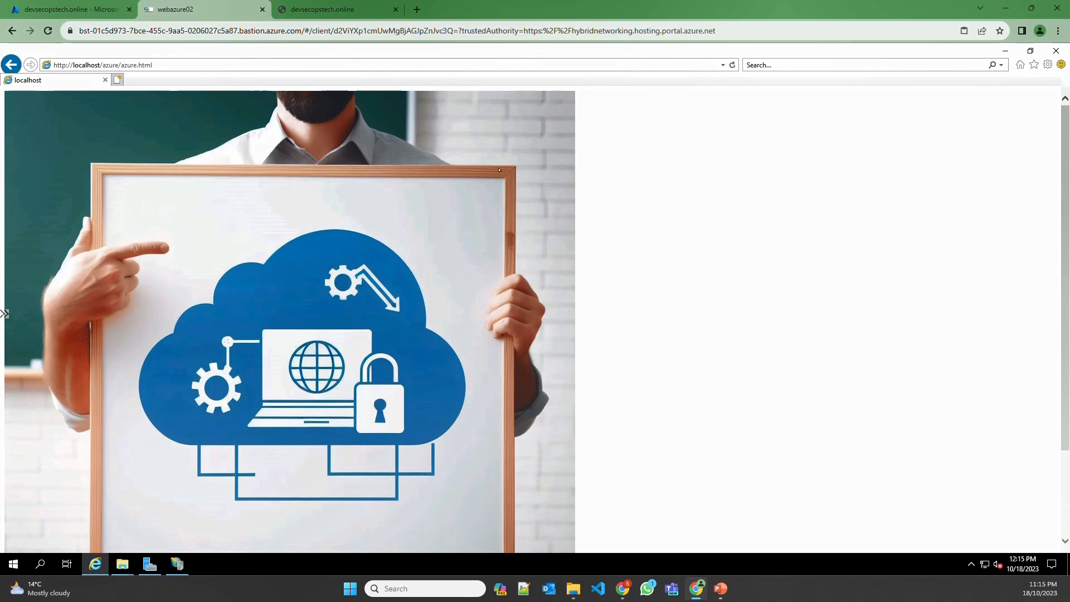
Go to the agw-demo-aae-001 application gateway's backend pools in the portal
{"action": "left_click", "coordinate": [109, 11]}
{"action": "left_click", "coordinate": [265, 58]}
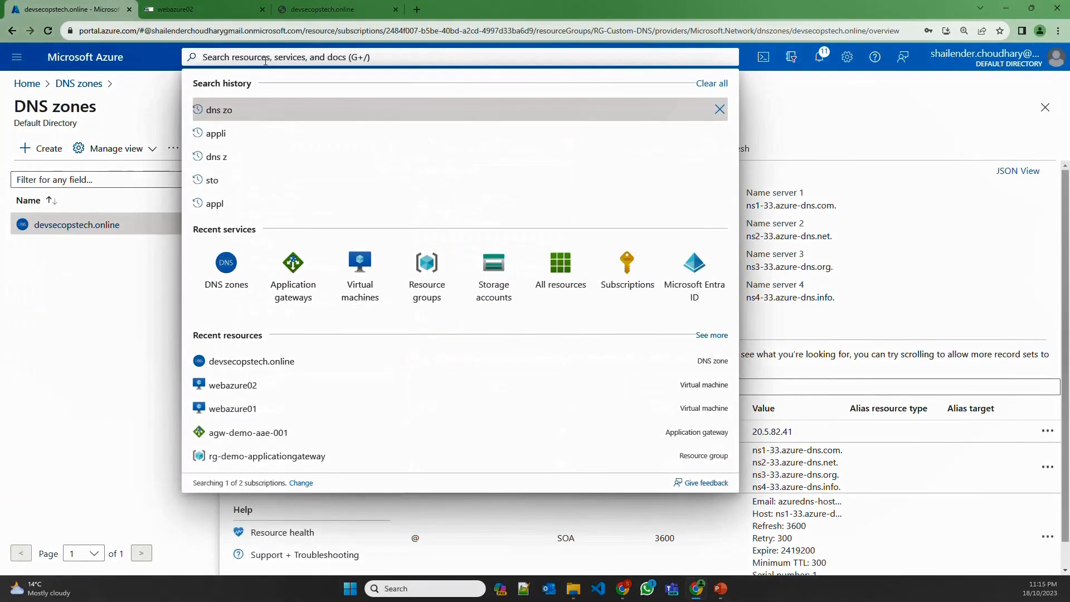
{"action": "type", "text": "appl"}
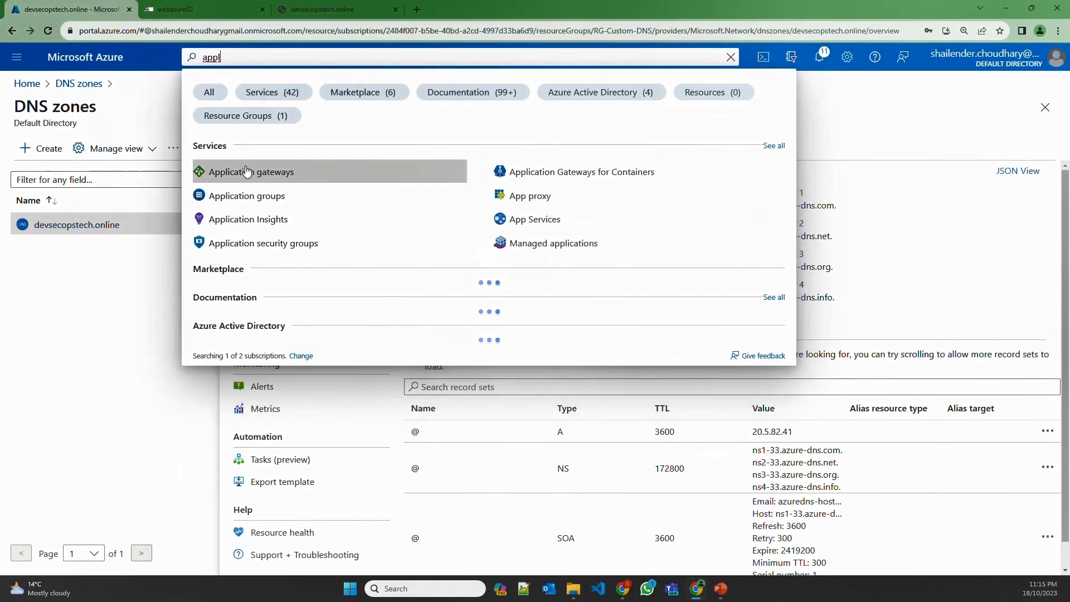
{"action": "left_click", "coordinate": [246, 172]}
{"action": "left_click", "coordinate": [264, 260]}
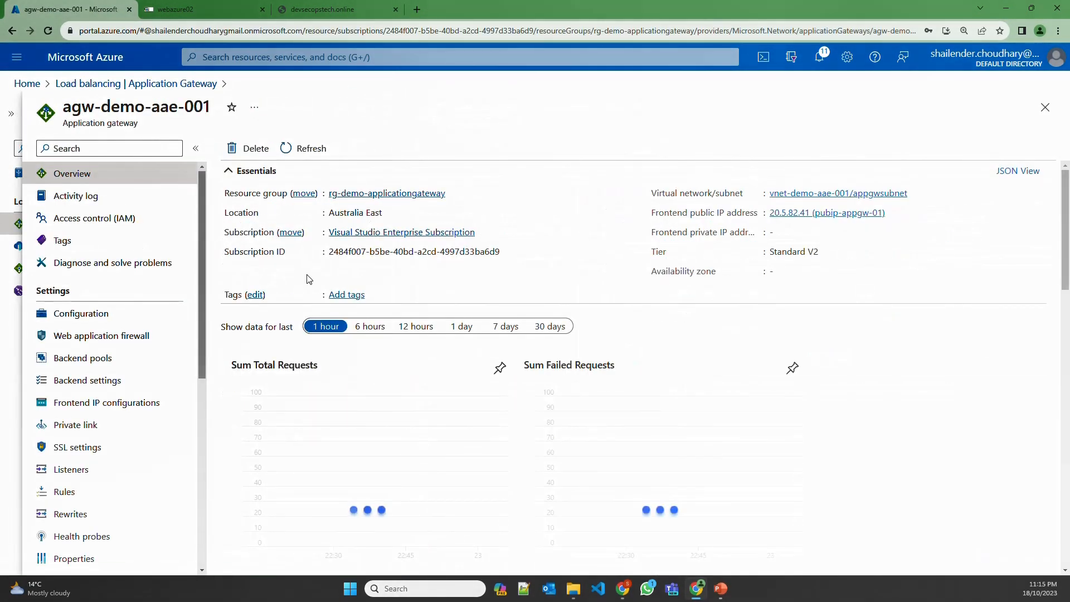
{"action": "left_click", "coordinate": [112, 358]}
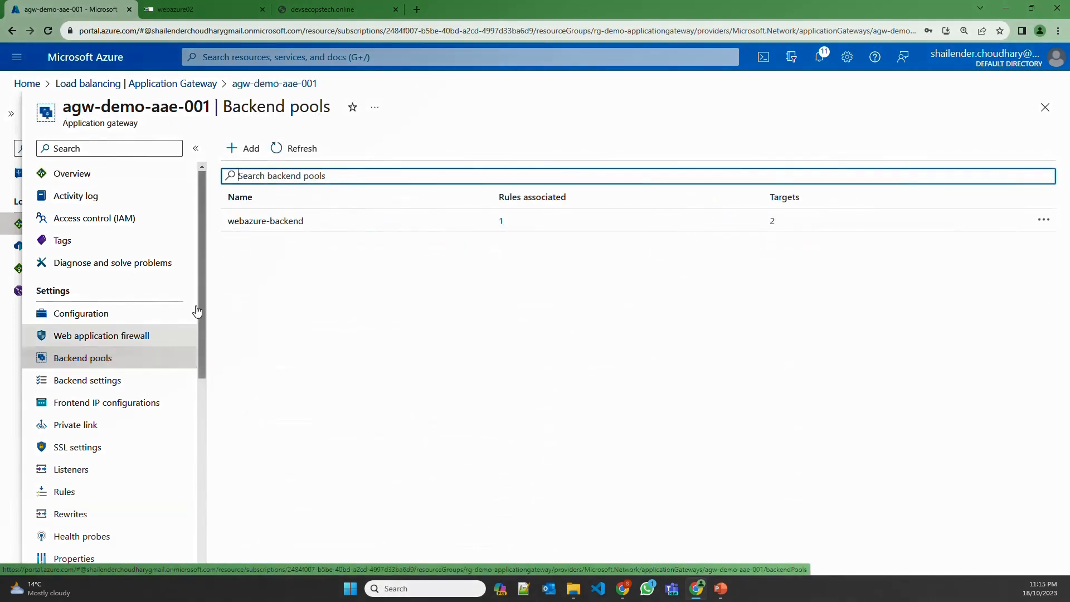
Create the webaws-backend pool targeting virtual machine webaws01342_z1 (10.0.0.6)
{"action": "left_click", "coordinate": [246, 150]}
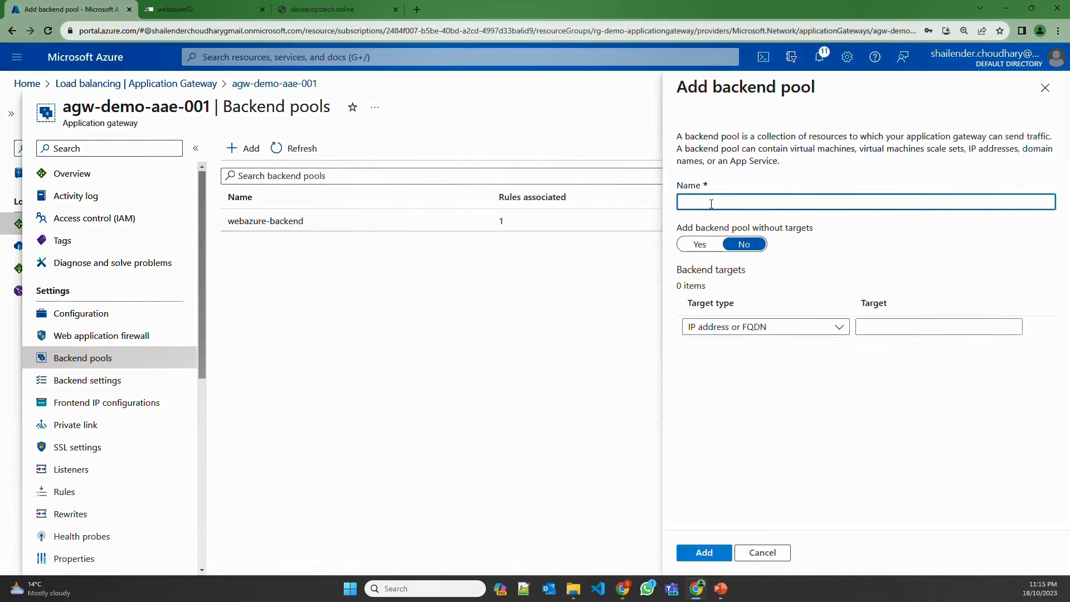
{"action": "type", "text": "webaws-backend"}
{"action": "left_click", "coordinate": [719, 327]}
{"action": "left_click", "coordinate": [719, 370]}
{"action": "left_click", "coordinate": [870, 328]}
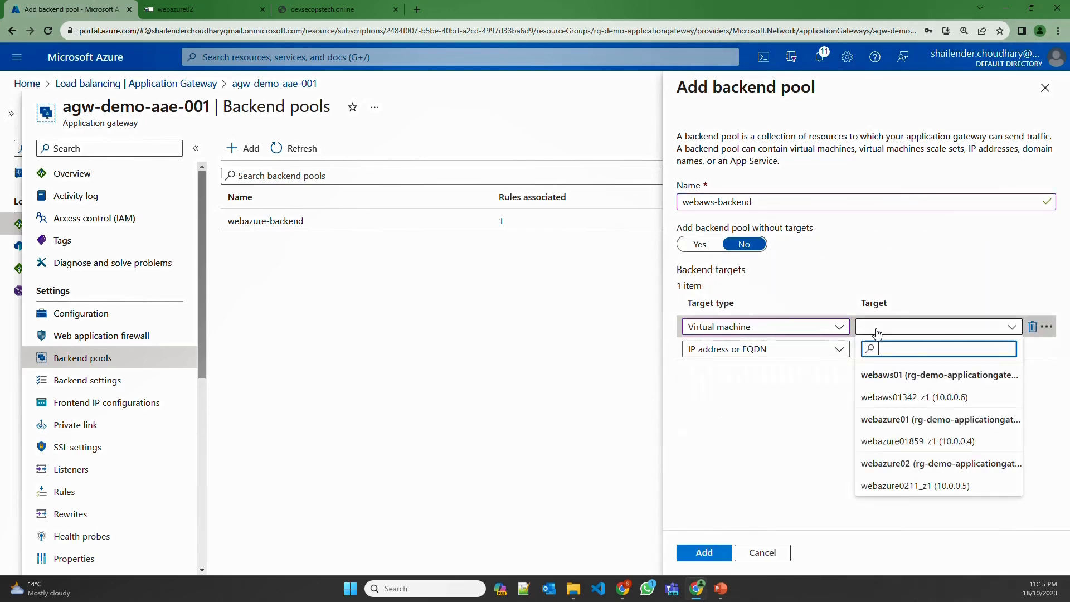
{"action": "left_click", "coordinate": [897, 398]}
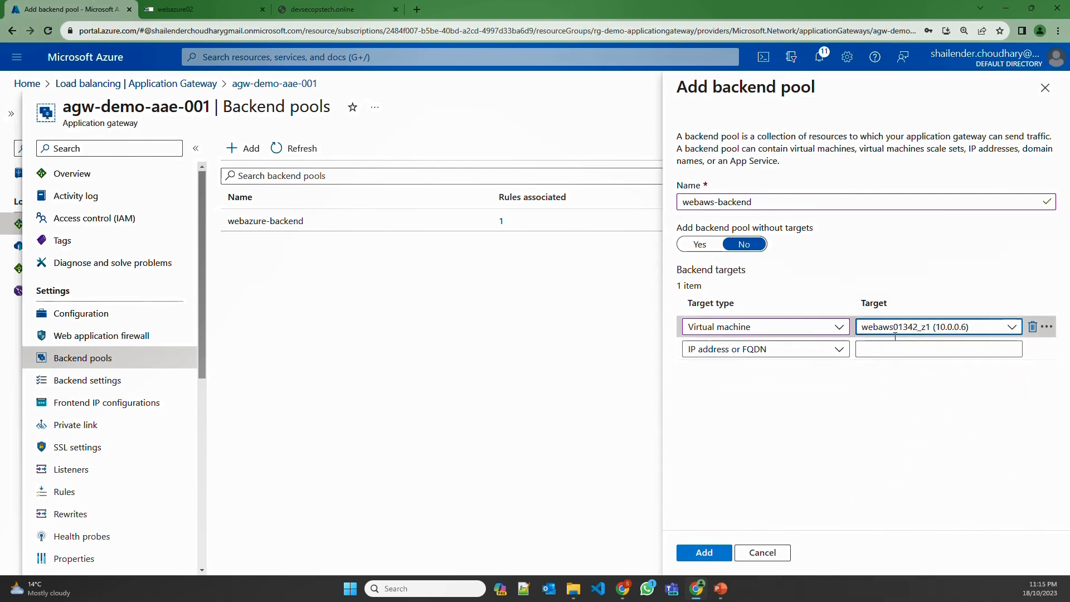
{"action": "left_click", "coordinate": [705, 552]}
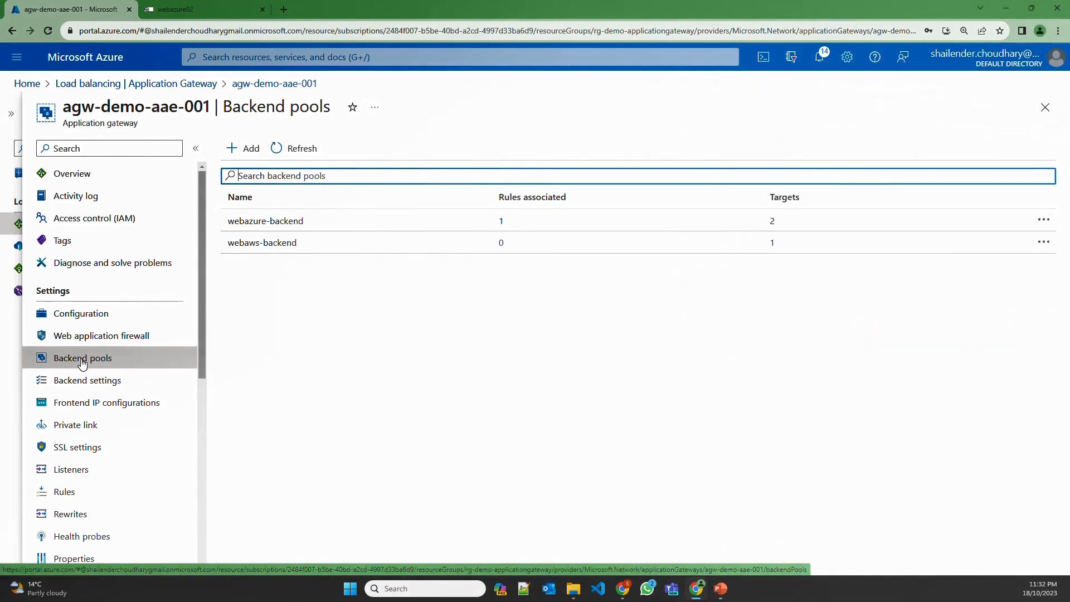
{"action": "left_click", "coordinate": [84, 381]}
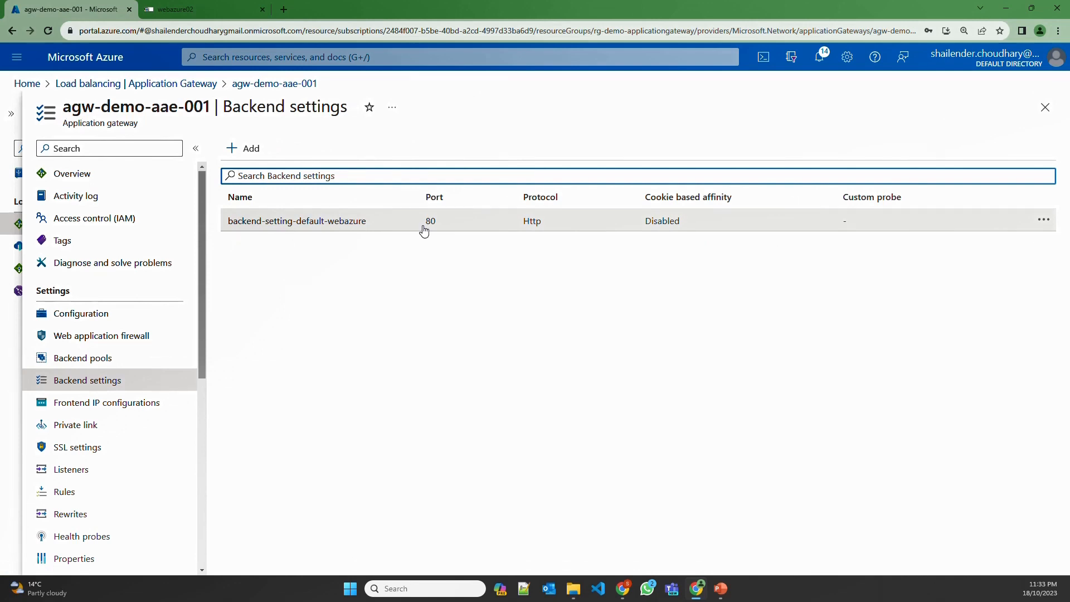
Check the frontend IP configurations, then view listeners showing lst-webazure-default on port 80
{"action": "left_click", "coordinate": [111, 403]}
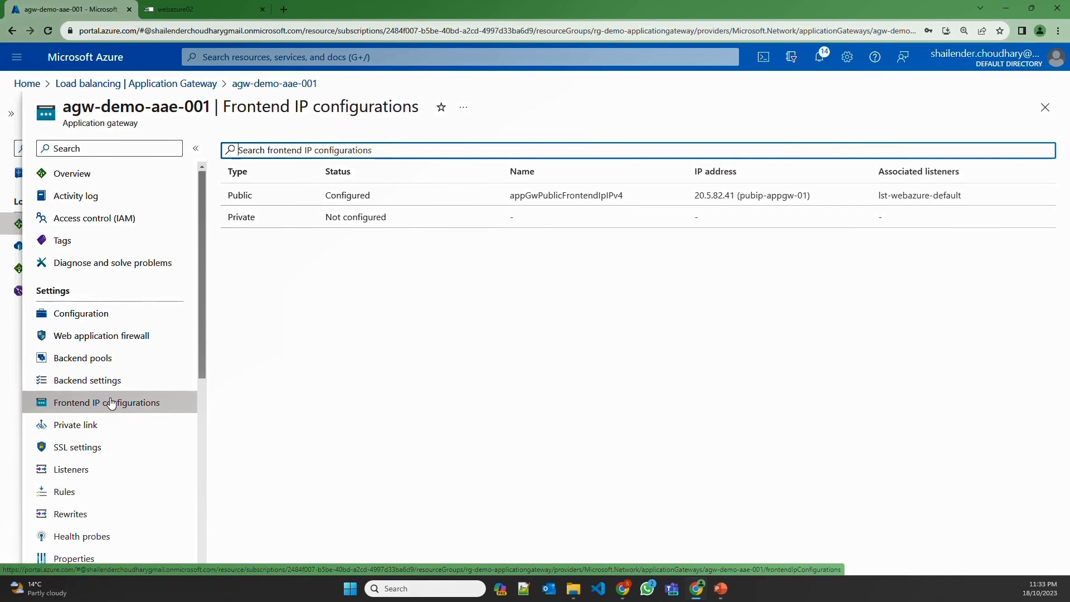
{"action": "left_click", "coordinate": [78, 471]}
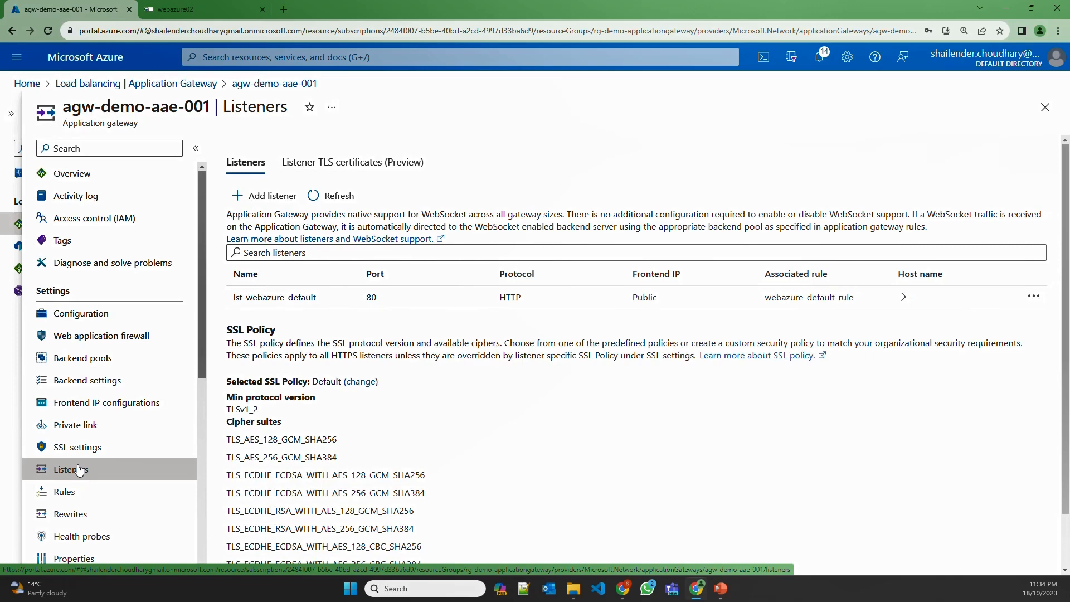
Change the lst-webazure-default listener's port to 8080 and save
{"action": "left_click", "coordinate": [301, 300]}
{"action": "left_click", "coordinate": [76, 304]}
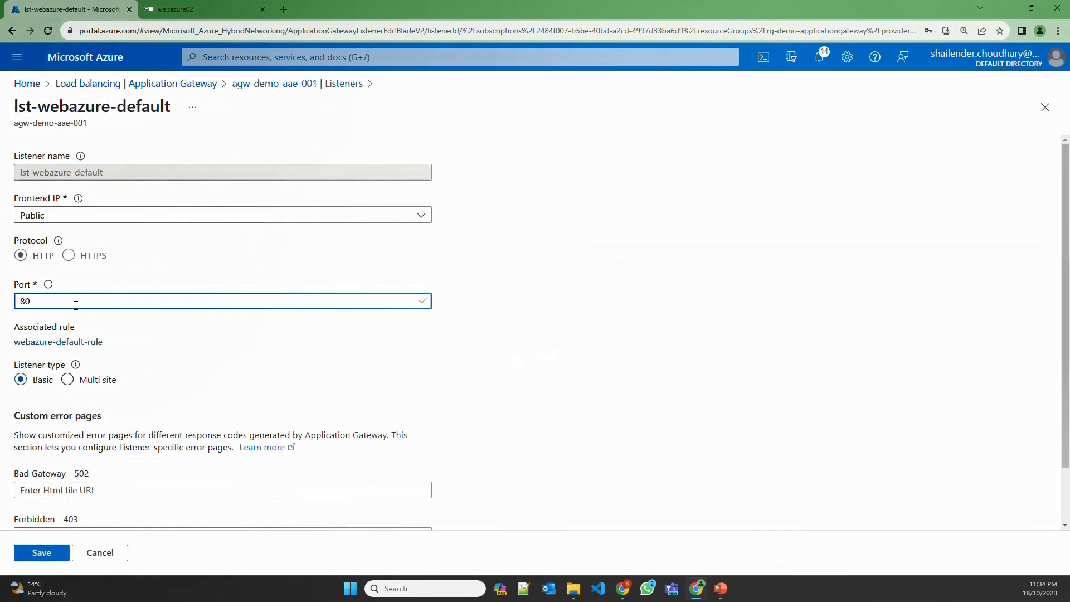
{"action": "type", "text": "80"}
{"action": "left_click", "coordinate": [49, 559]}
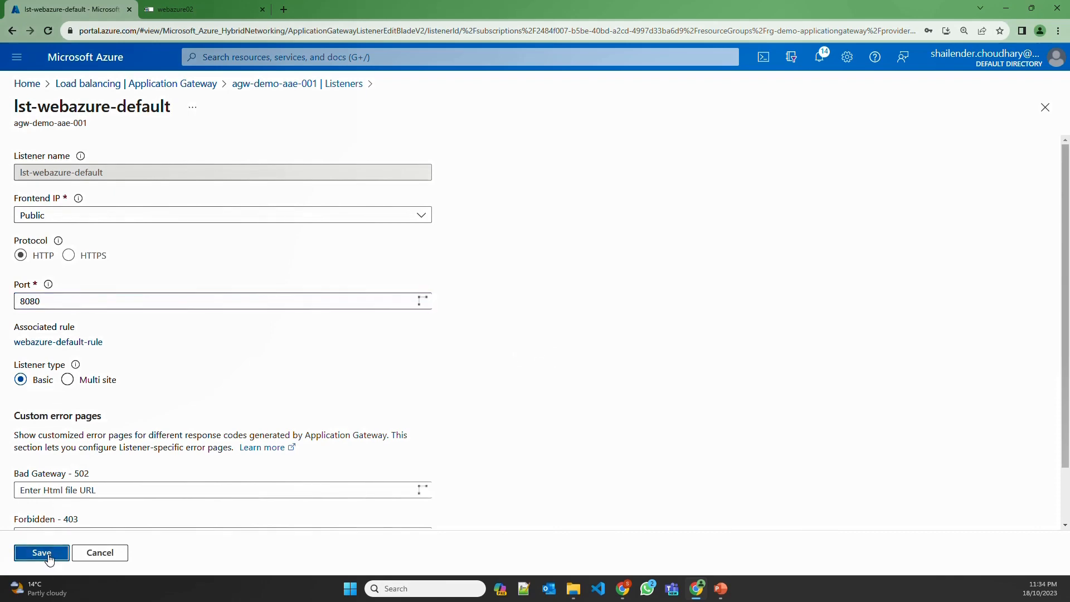
Load devsecopstech.online in a new tab and confirm the gateway save in Notifications
{"action": "left_click", "coordinate": [284, 9]}
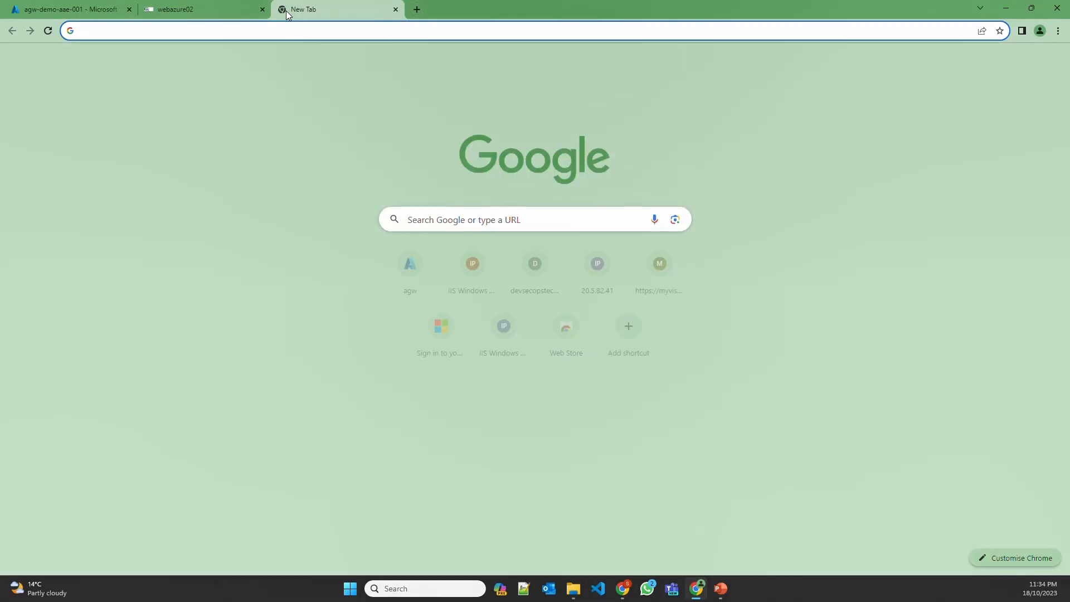
{"action": "type", "text": "devsecopstech.online"}
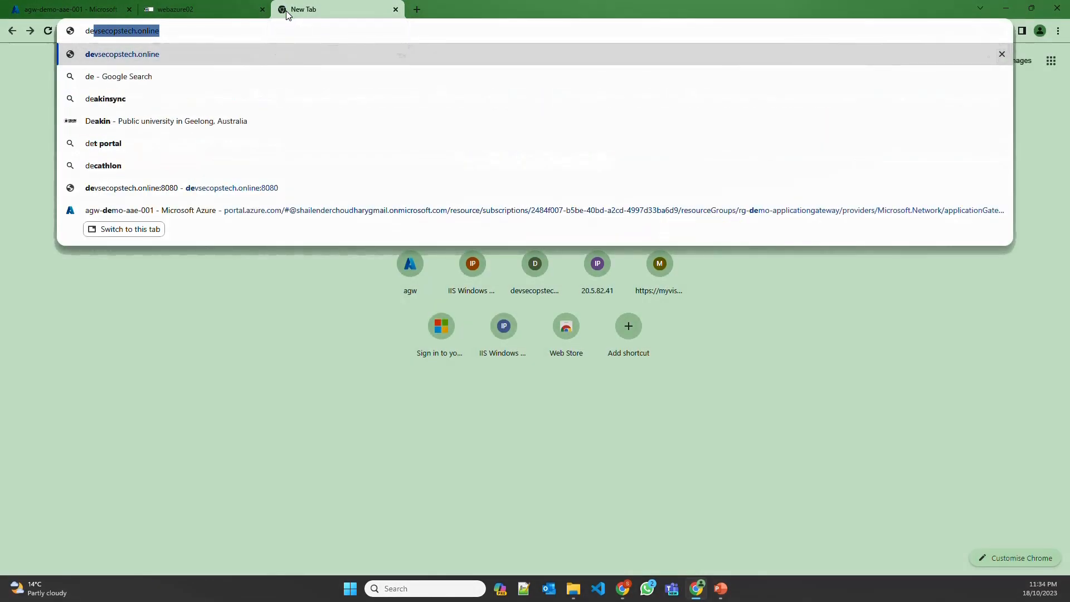
{"action": "key", "text": "Return"}
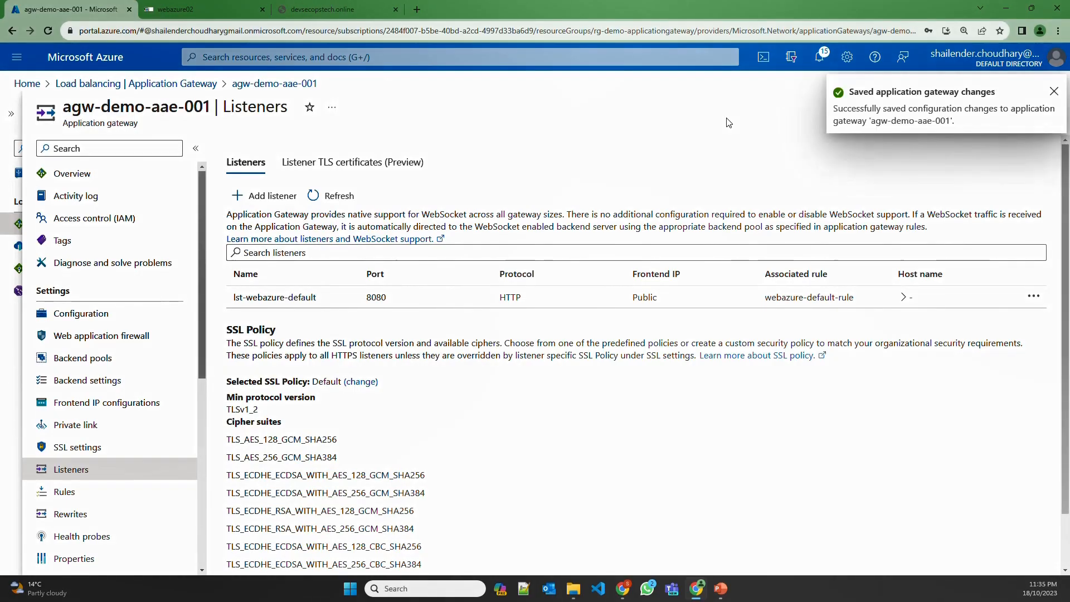
{"action": "left_click", "coordinate": [738, 105]}
{"action": "left_click", "coordinate": [814, 62]}
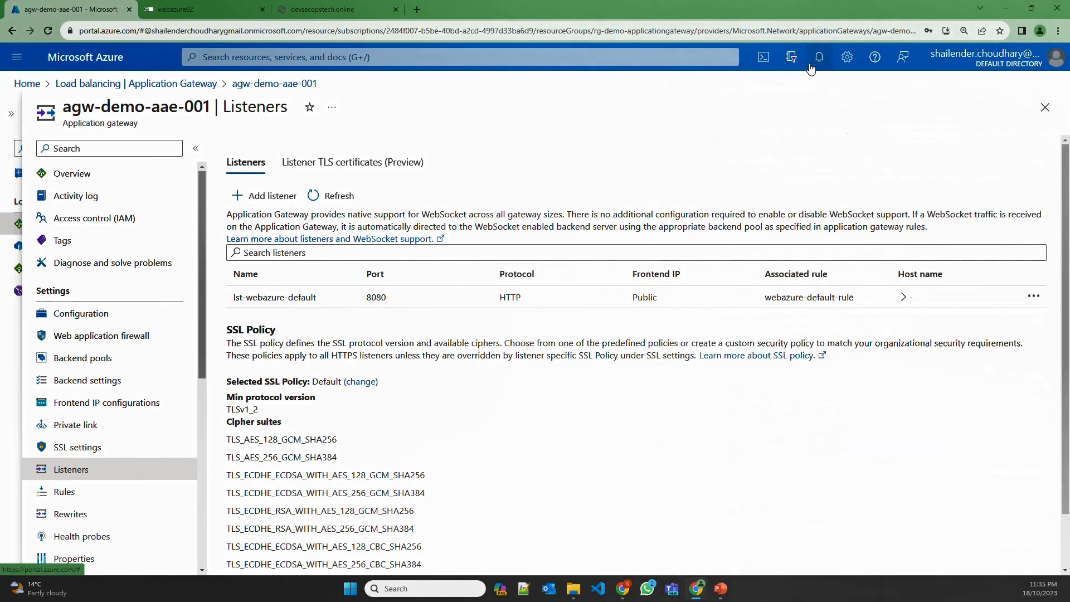
Load devsecopstech.online:8080 and refresh to see the webazure01 then webazure02 pages
{"action": "left_click", "coordinate": [329, 10]}
{"action": "key", "text": "F5"}
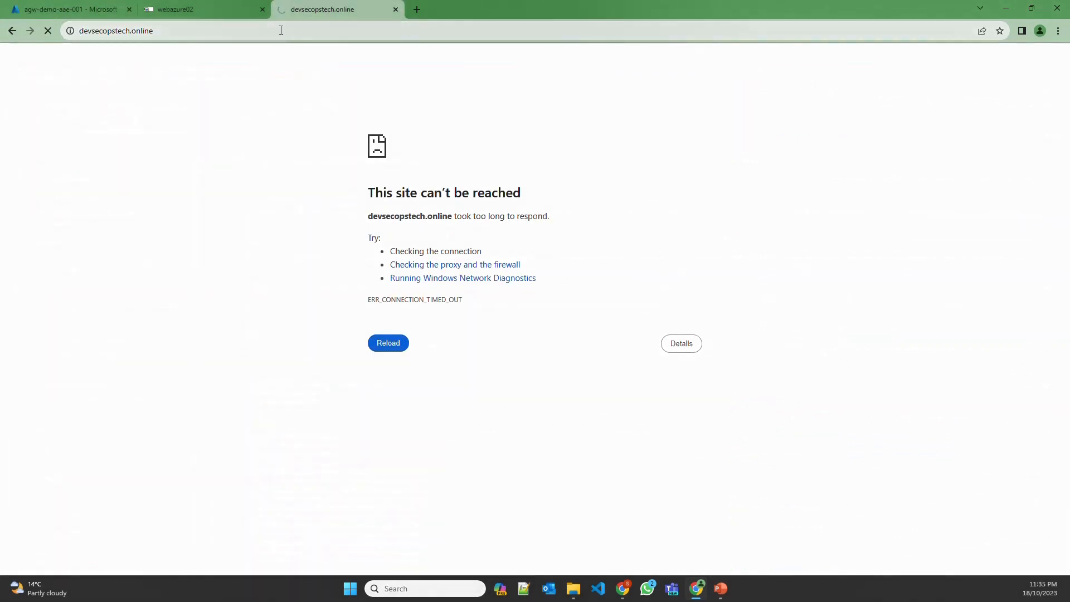
{"action": "left_click", "coordinate": [281, 31]}
{"action": "left_click", "coordinate": [281, 30]}
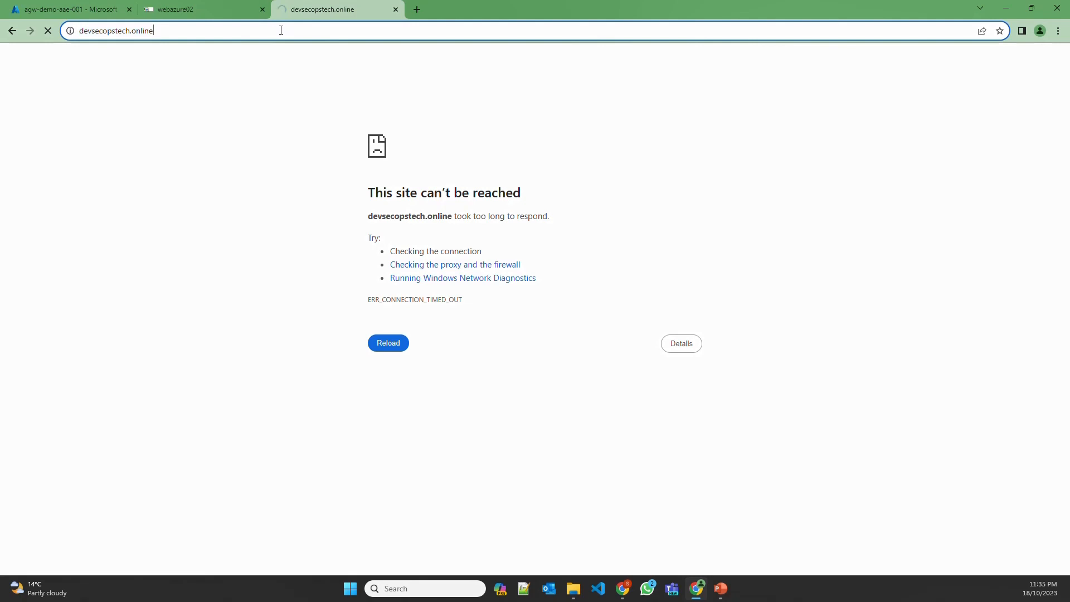
{"action": "type", "text": ":8080"}
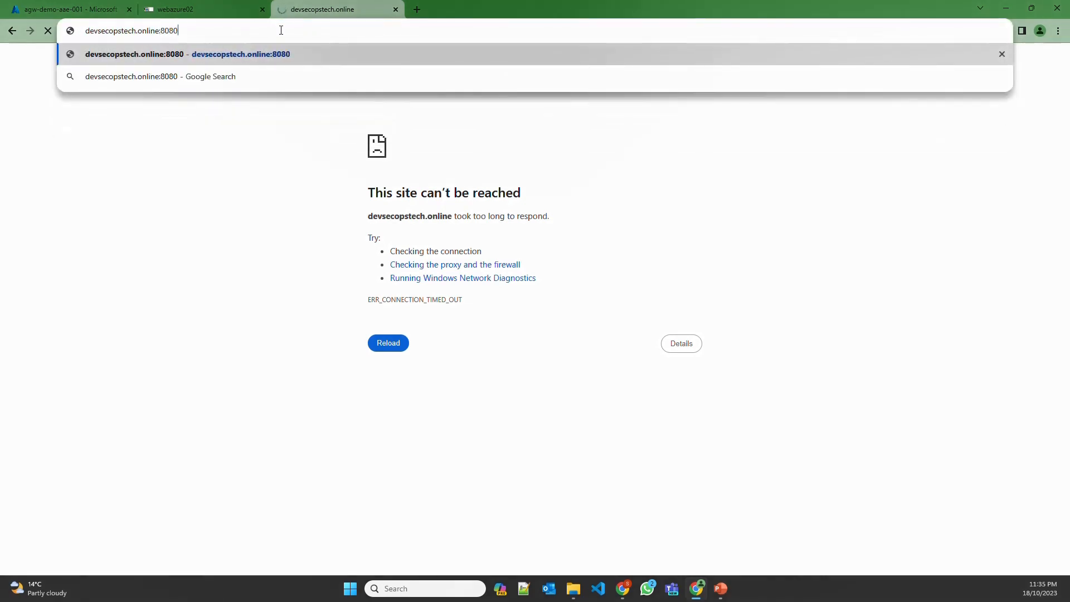
{"action": "key", "text": "Return"}
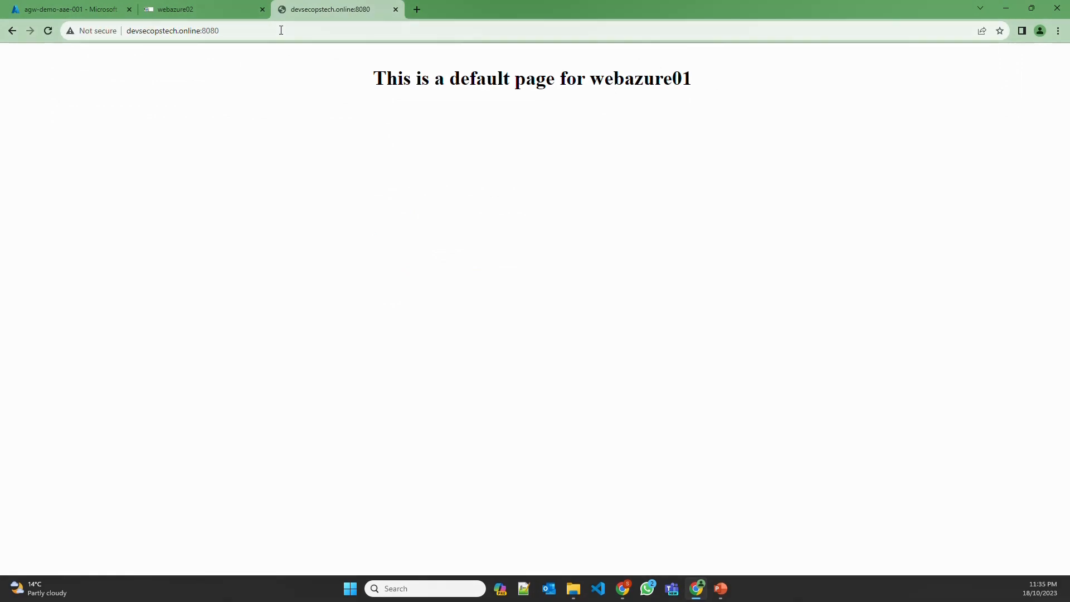
{"action": "key", "text": "F5"}
Add listener pathbased-listner on the public frontend IP, HTTP port 80
{"action": "left_click", "coordinate": [95, 13]}
{"action": "left_click", "coordinate": [260, 196]}
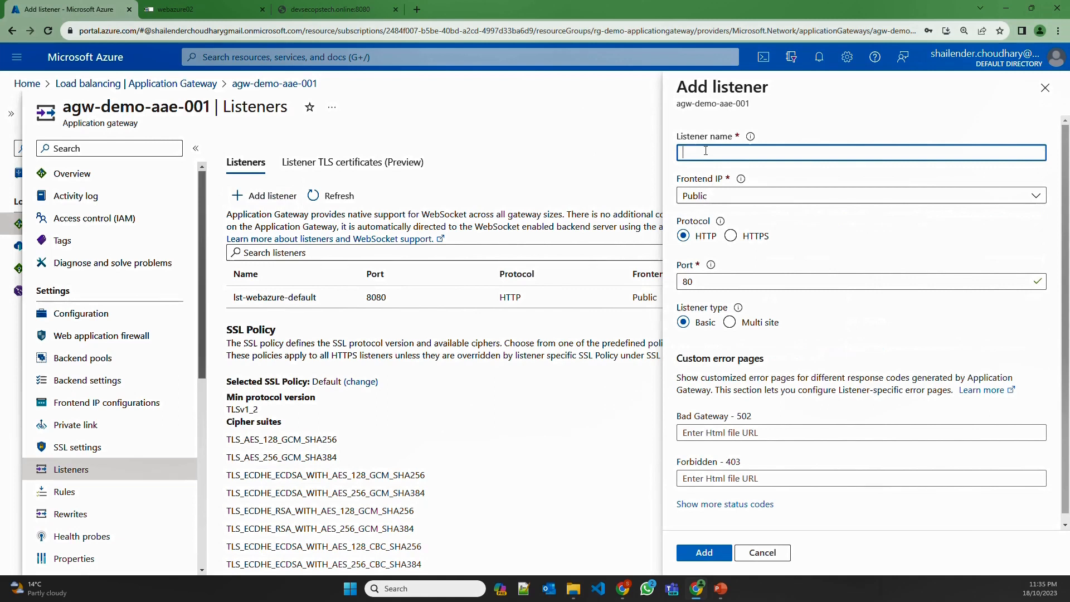
{"action": "type", "text": "path"}
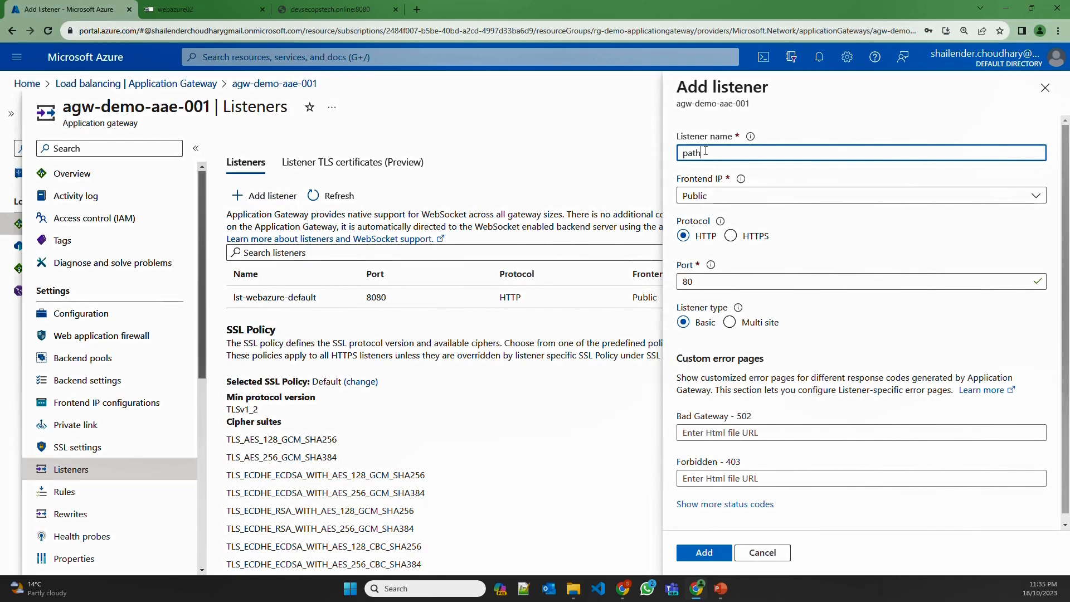
{"action": "type", "text": "based-listner"}
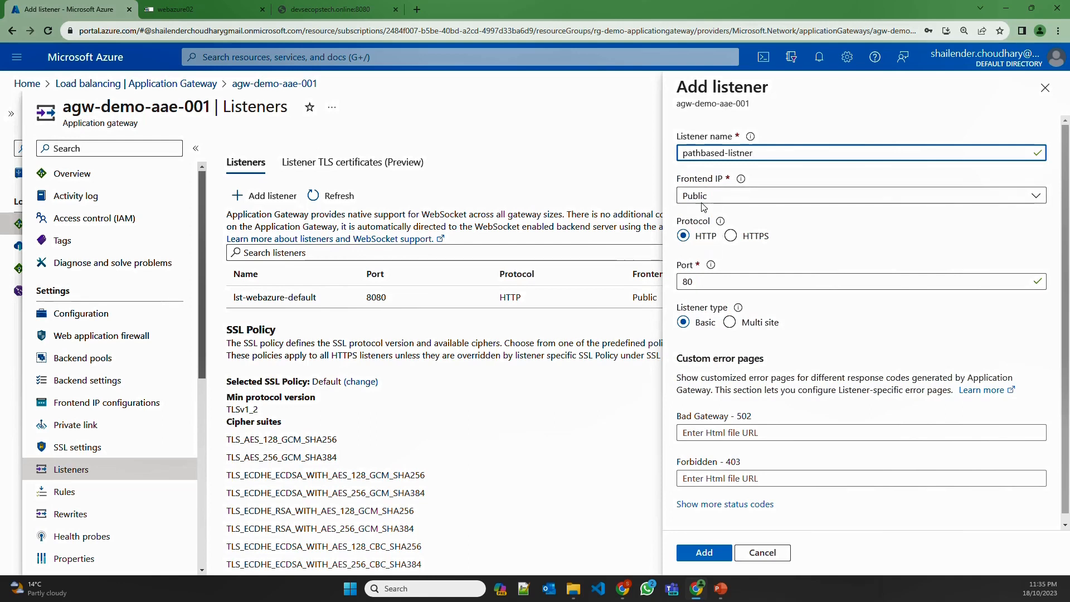
{"action": "left_click", "coordinate": [704, 552]}
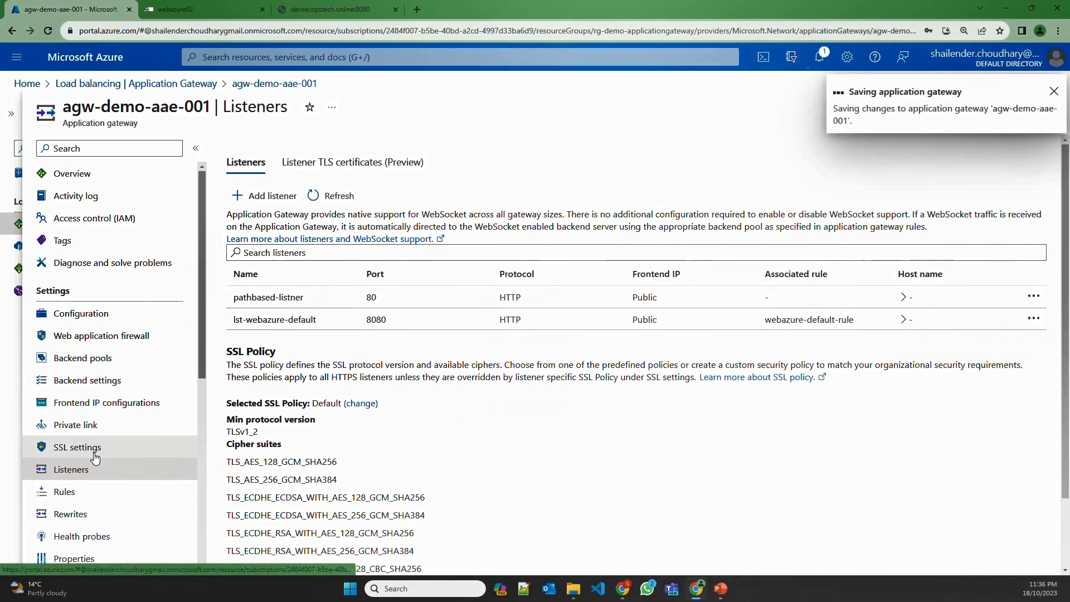
Start a routing rule named pathbased-rule, priority 11, using listener pathbased-listner
{"action": "left_click", "coordinate": [69, 493]}
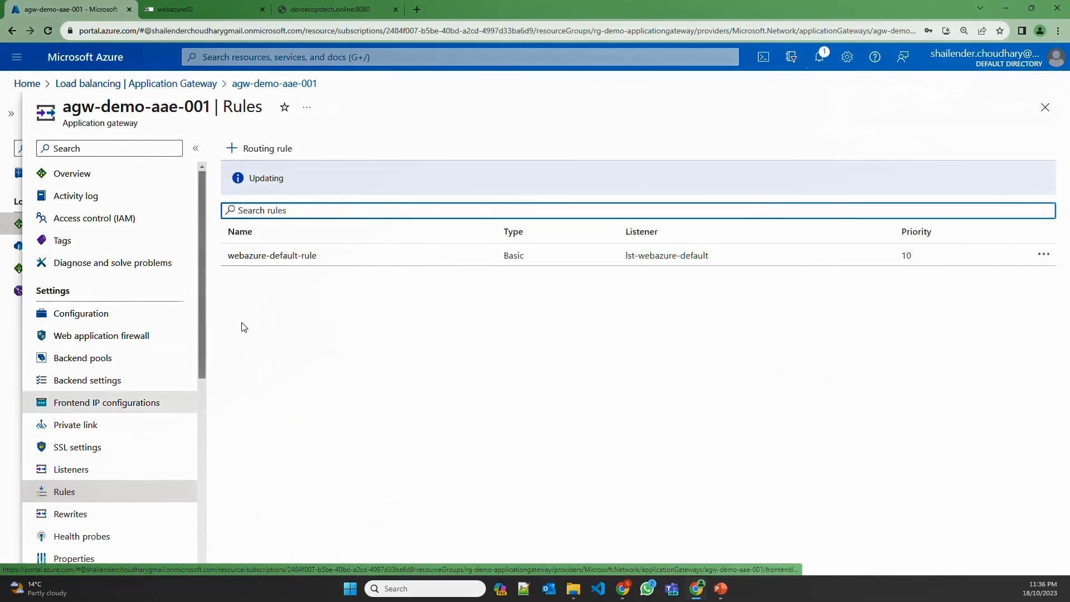
{"action": "left_click", "coordinate": [259, 151]}
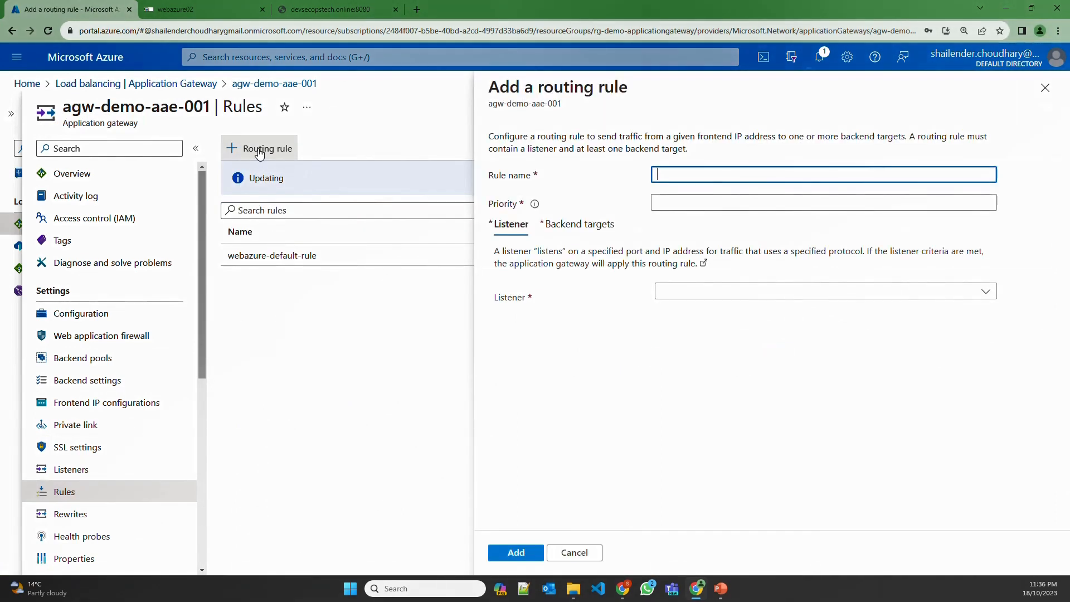
{"action": "type", "text": "pat"}
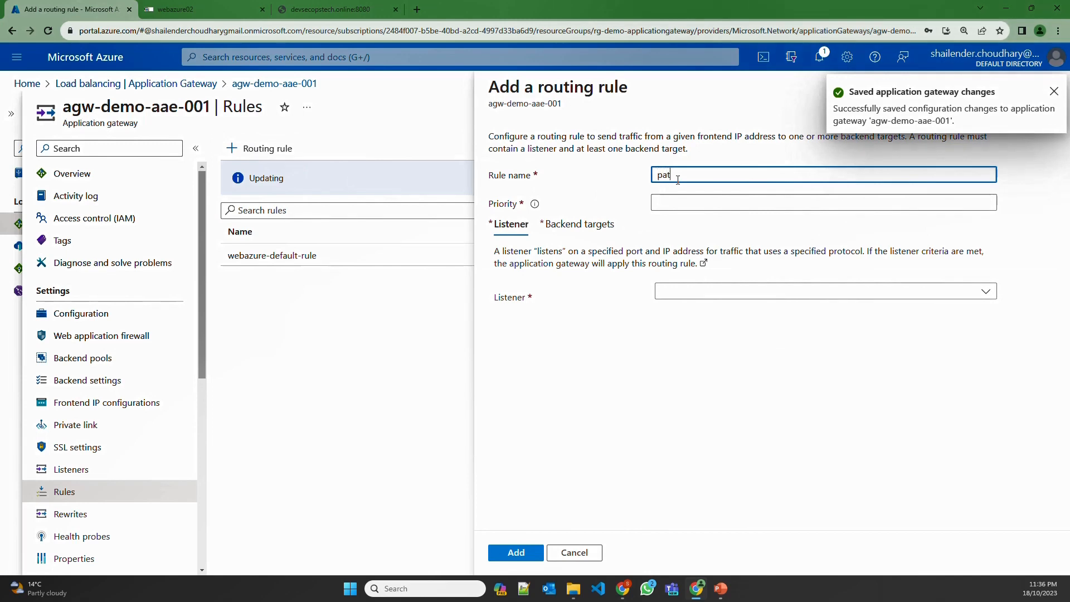
{"action": "type", "text": "hbased-rule"}
{"action": "left_click", "coordinate": [685, 199]}
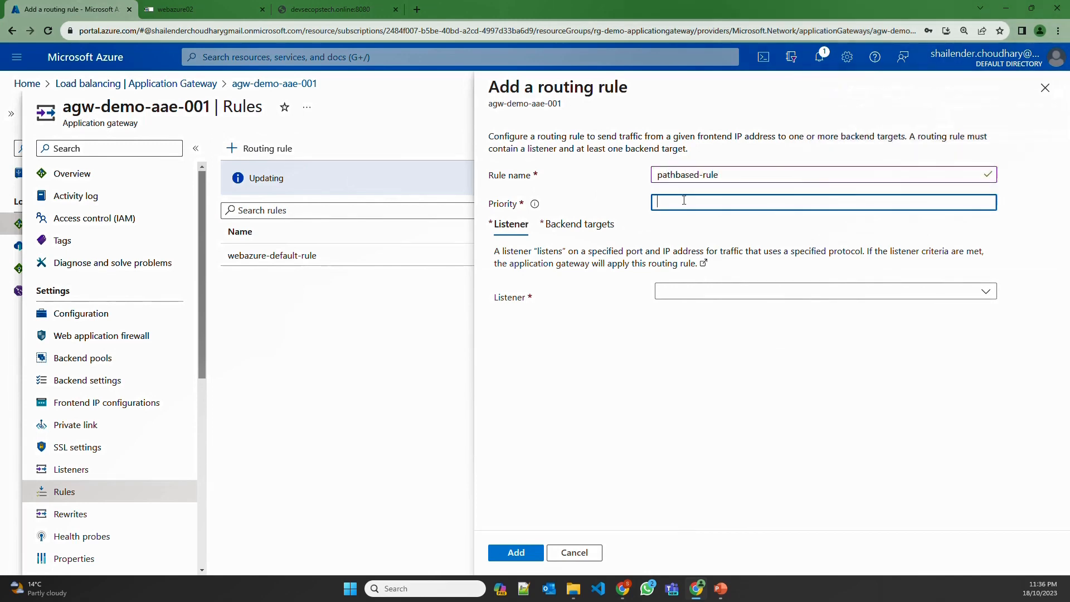
{"action": "type", "text": "11"}
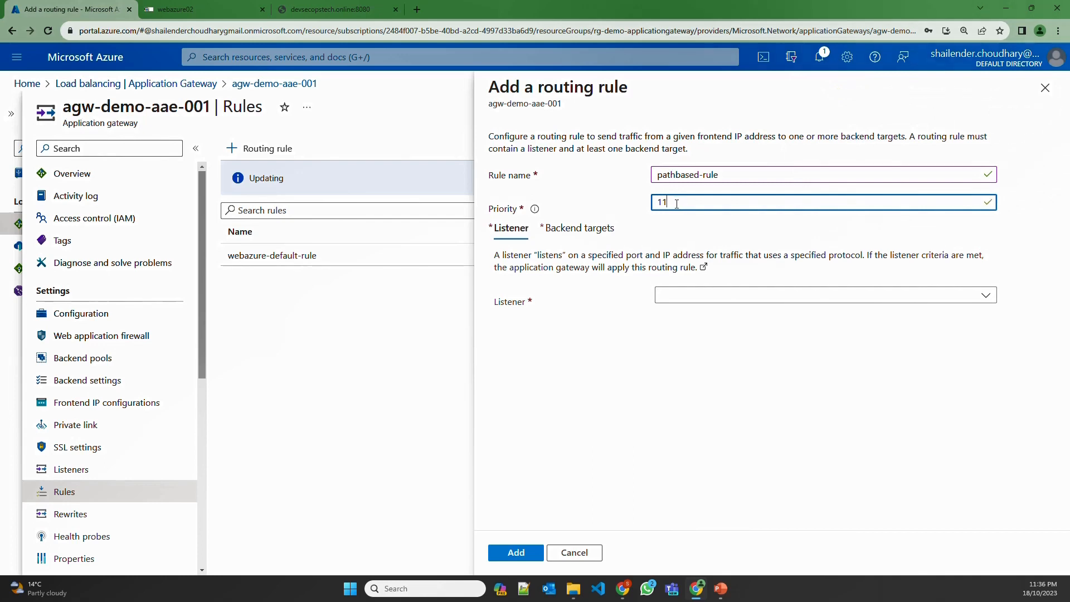
{"action": "left_click", "coordinate": [689, 293]}
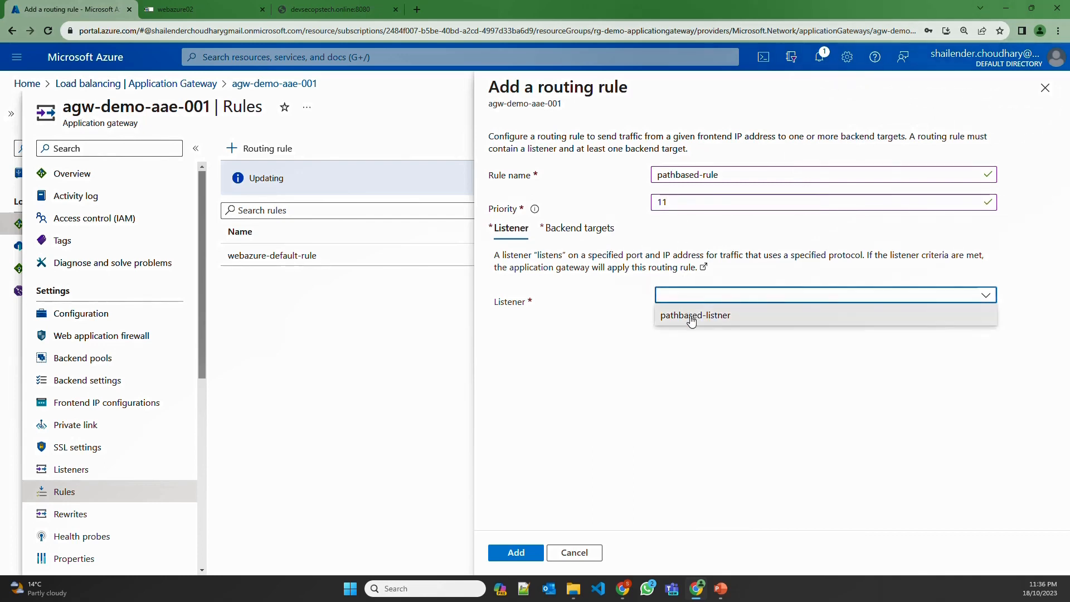
{"action": "left_click", "coordinate": [691, 317]}
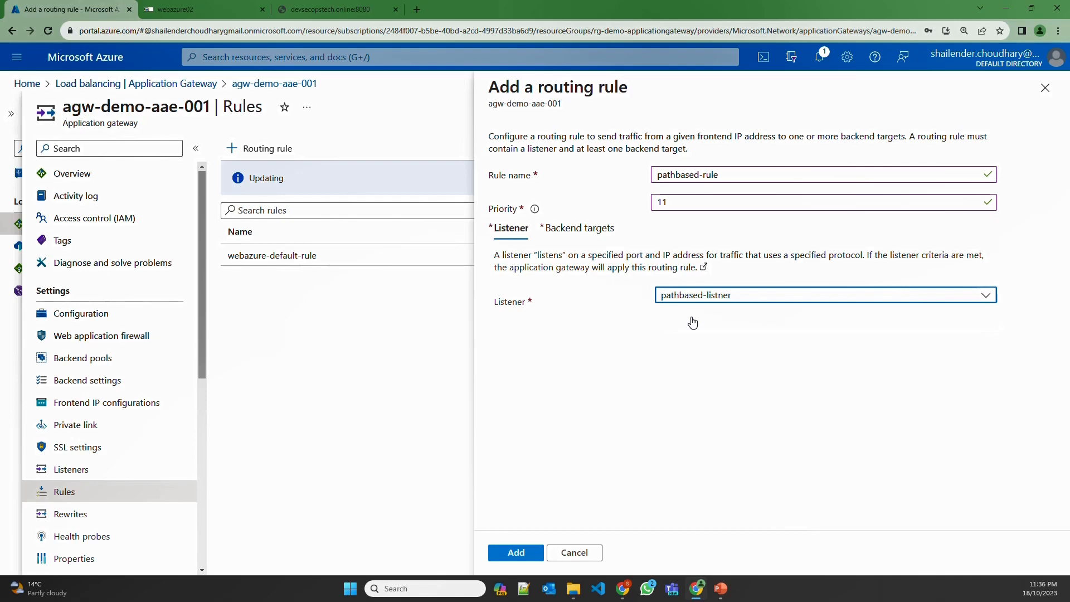
Set the rule's backend target to webaws-backend with backend-setting-default-webazure
{"action": "left_click", "coordinate": [578, 229]}
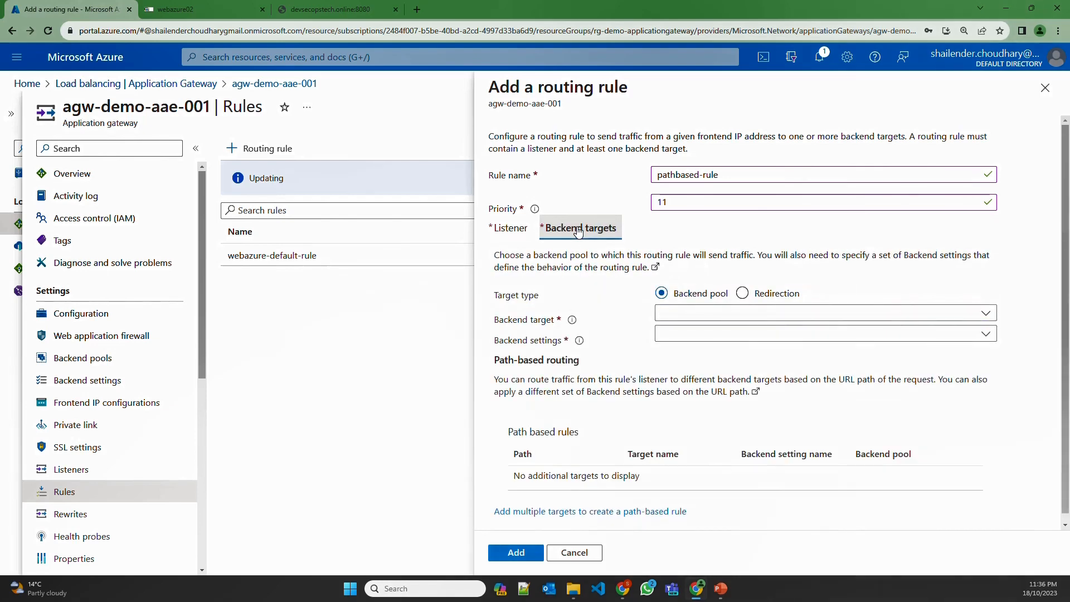
{"action": "left_click", "coordinate": [666, 312]}
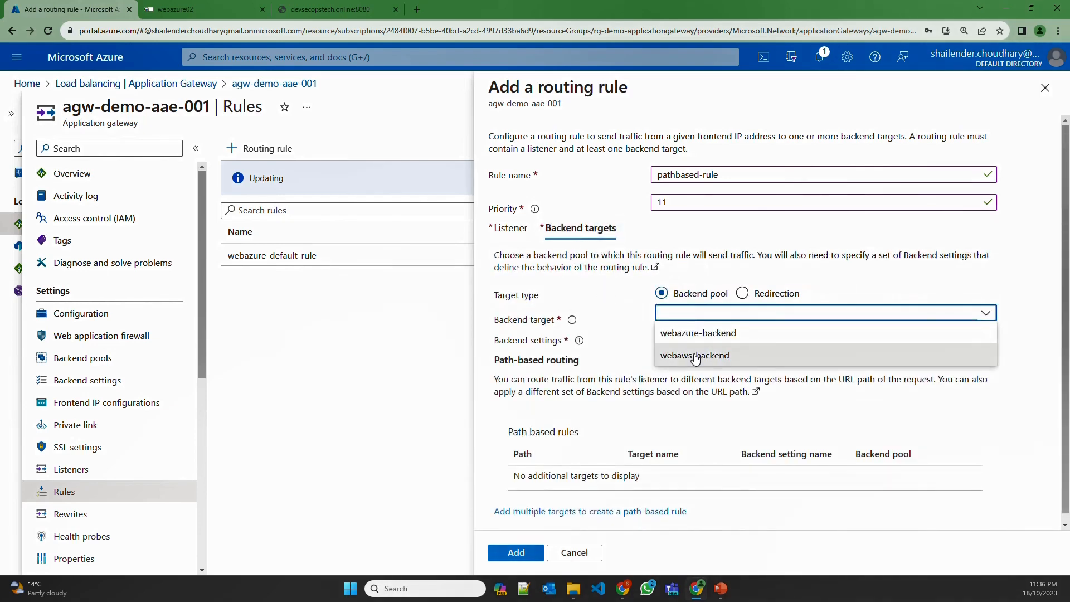
{"action": "left_click", "coordinate": [699, 356]}
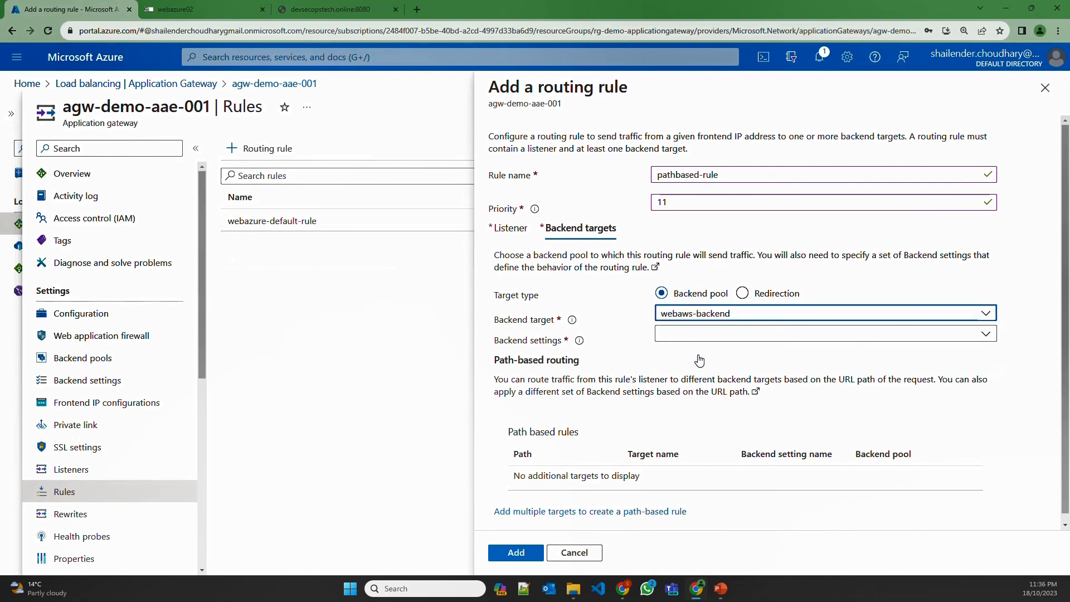
{"action": "left_click", "coordinate": [697, 335]}
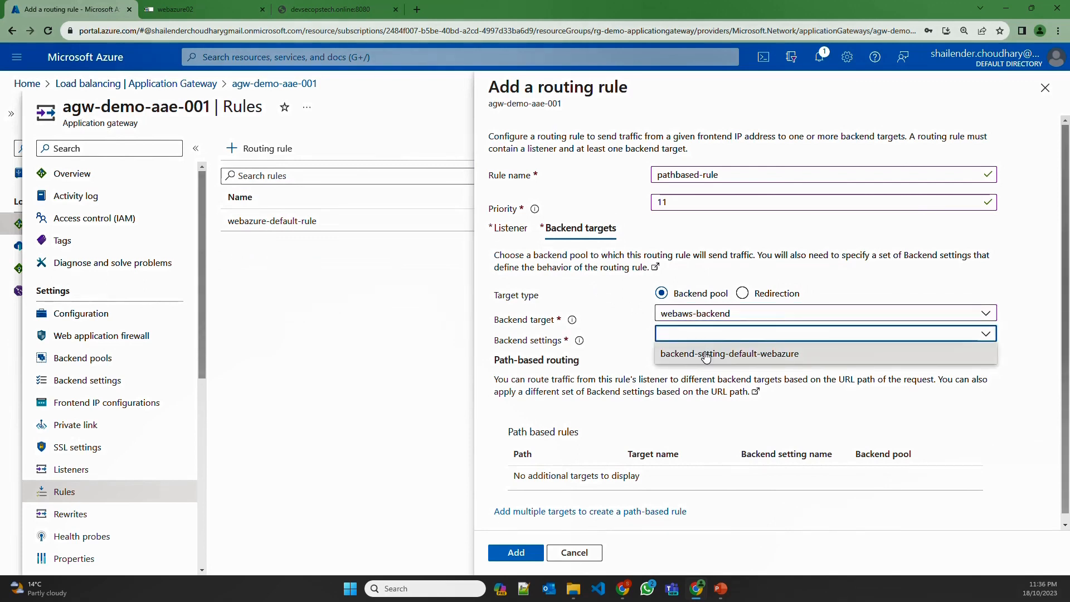
{"action": "left_click", "coordinate": [704, 353]}
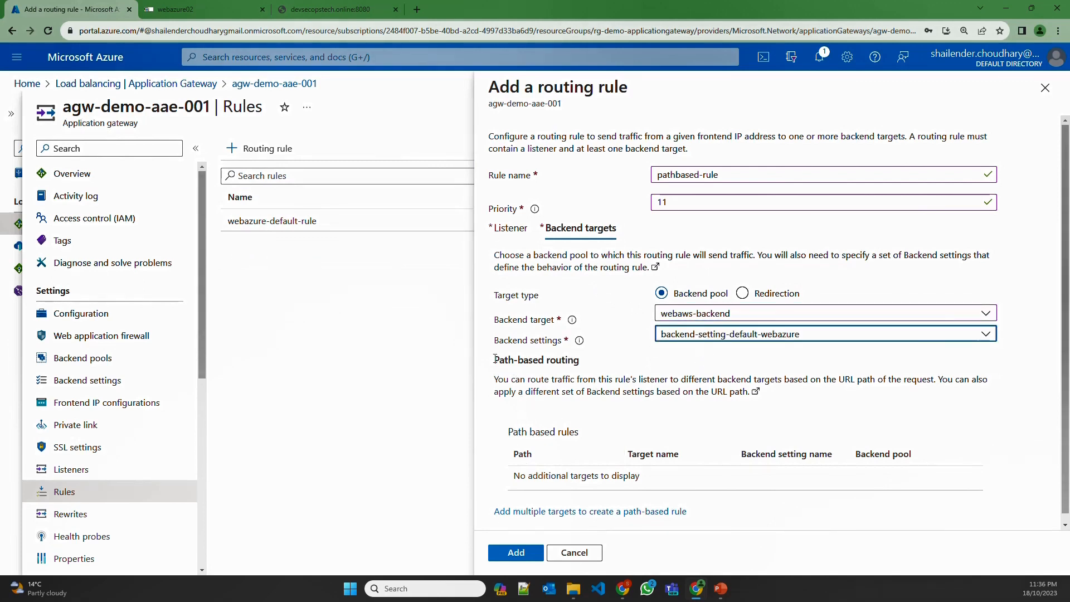
{"action": "left_click_drag", "start_coordinate": [494, 361], "coordinate": [580, 362]}
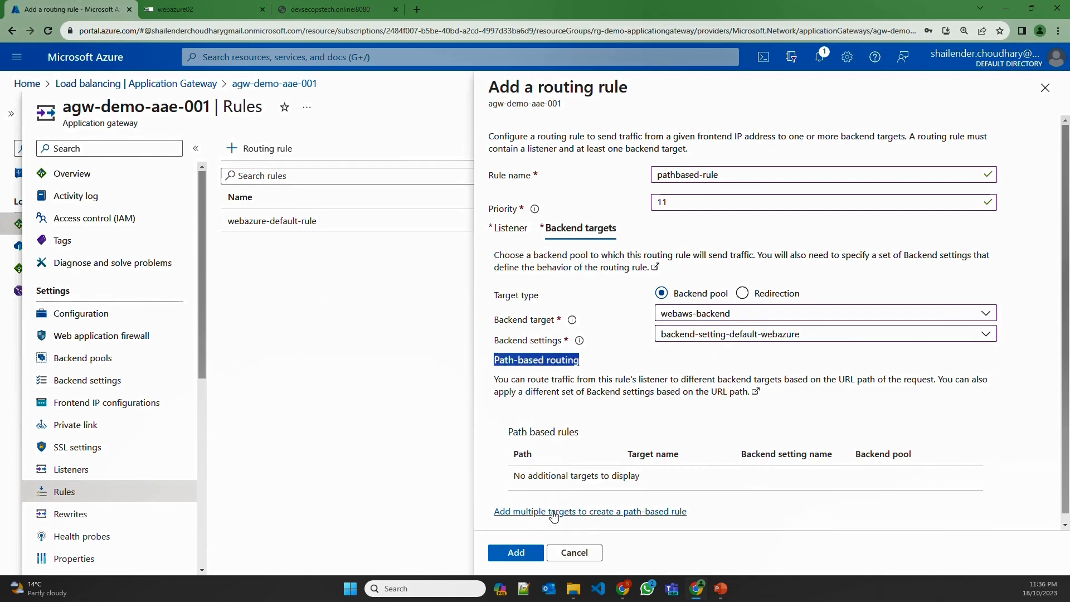
Add path target azure-path sending /azure/* to webazure-backend with backend-setting-default-webazure
{"action": "left_click", "coordinate": [561, 512]}
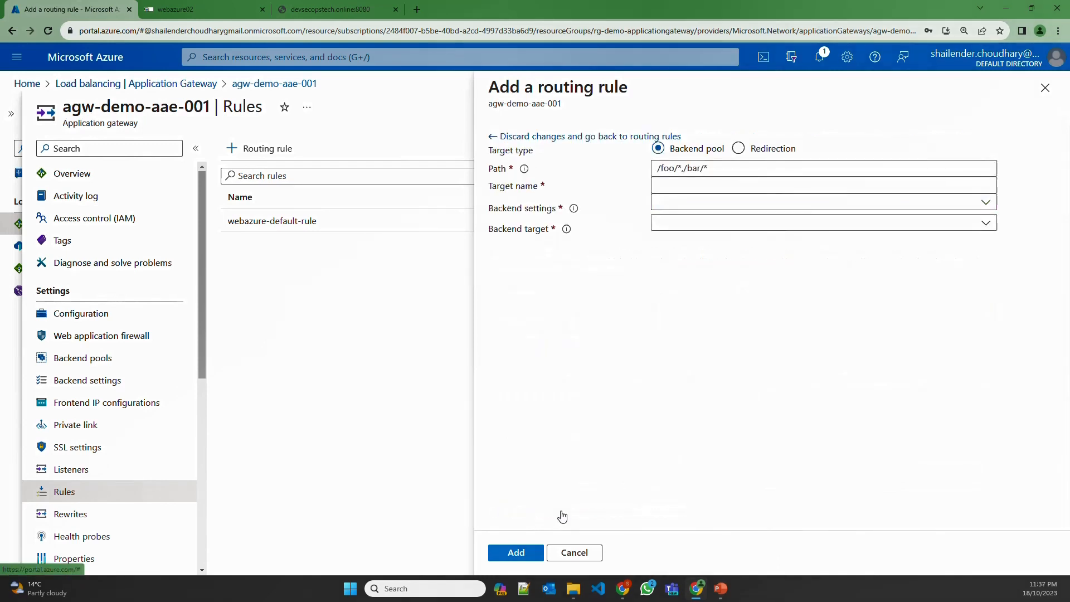
{"action": "left_click", "coordinate": [690, 165]}
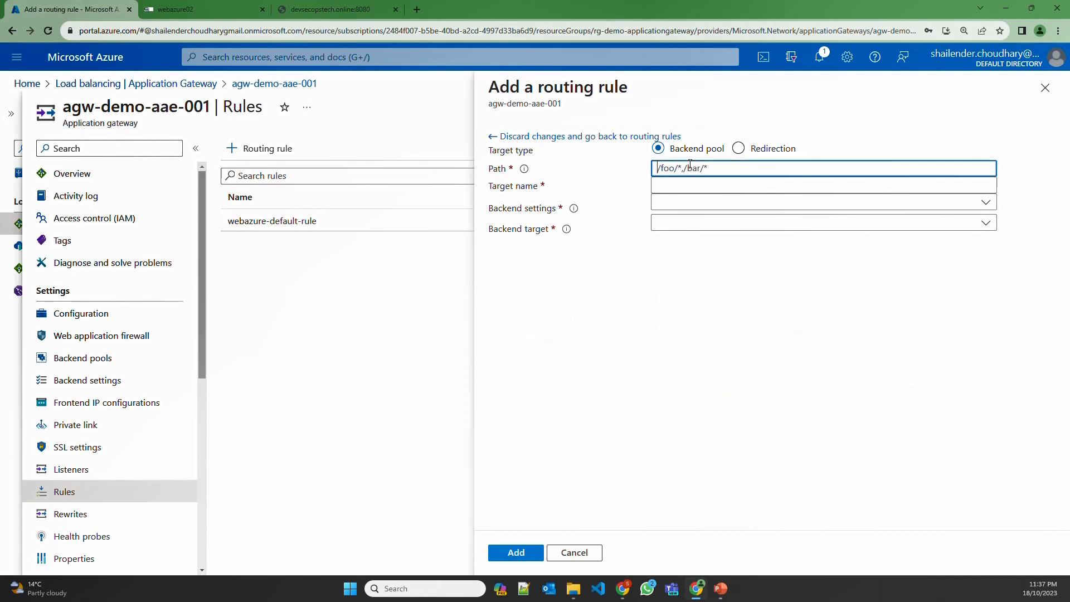
{"action": "type", "text": "/azure/*"}
{"action": "left_click", "coordinate": [691, 223]}
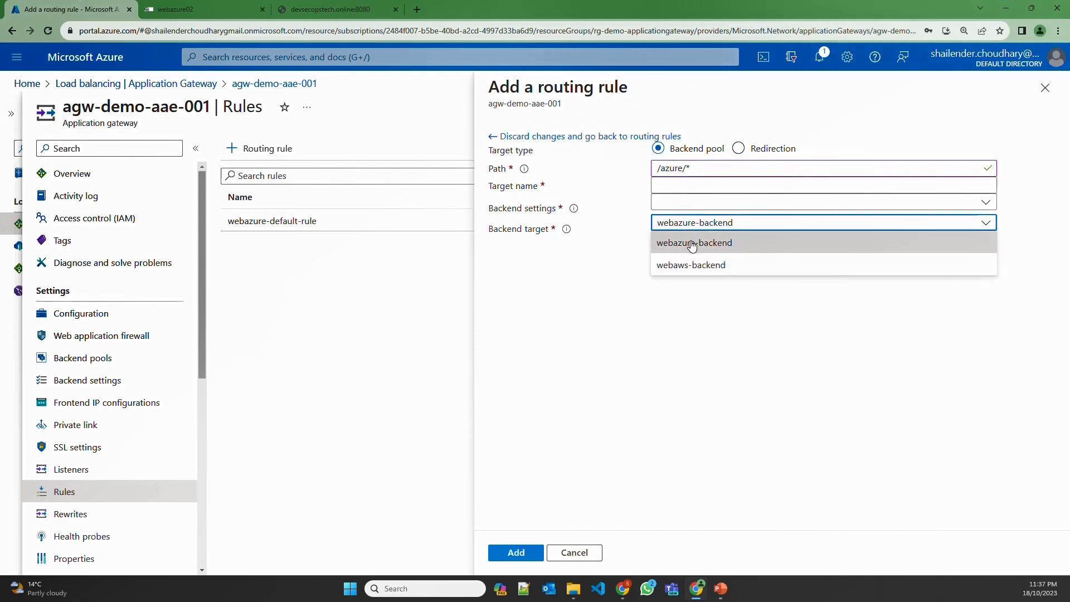
{"action": "left_click", "coordinate": [692, 244]}
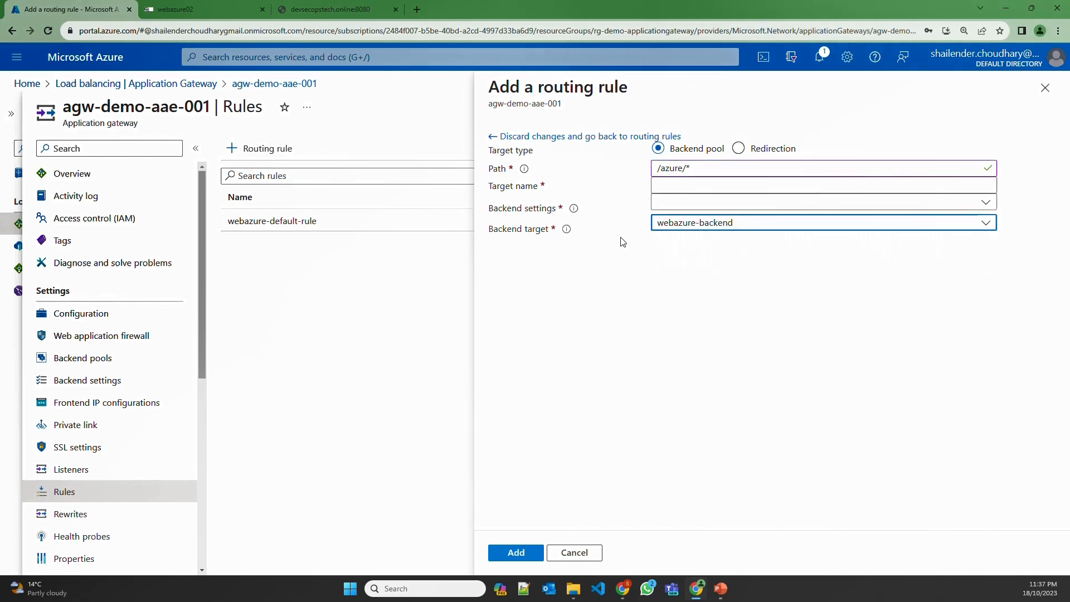
{"action": "left_click", "coordinate": [679, 184]}
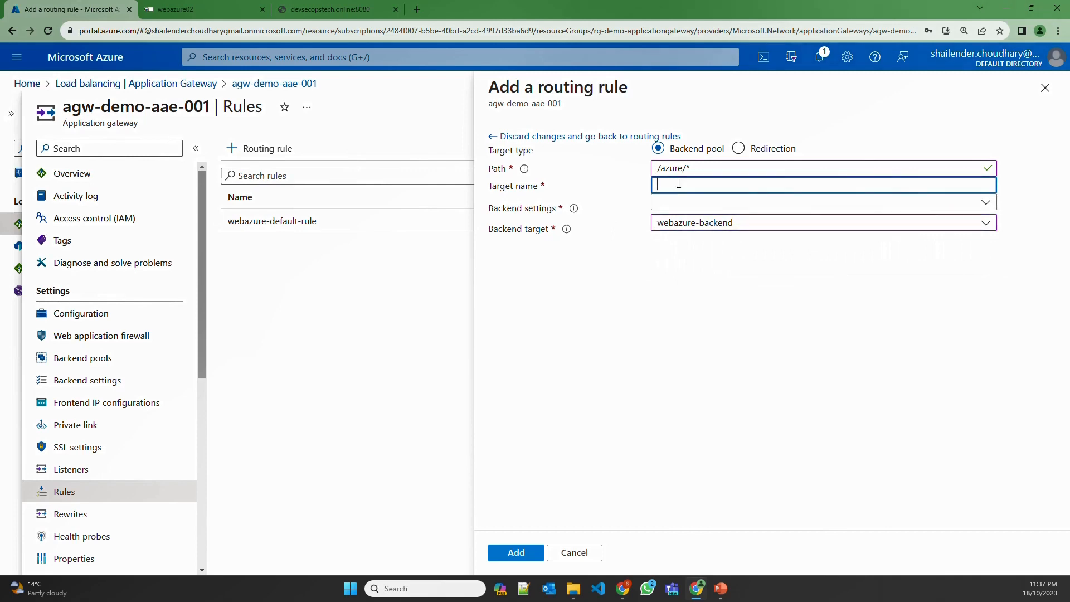
{"action": "type", "text": "azure-path"}
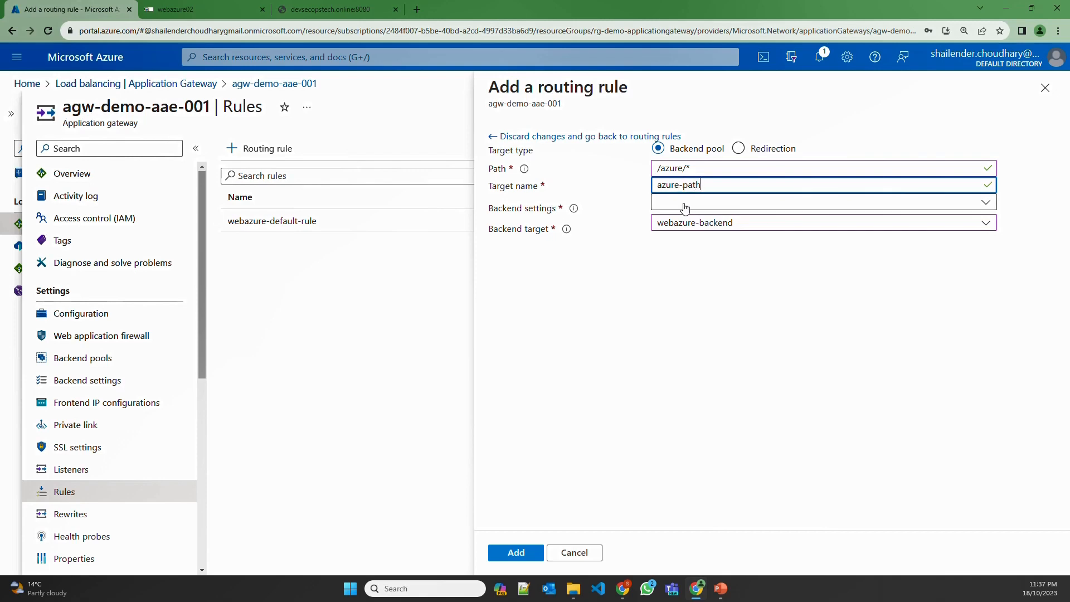
{"action": "left_click", "coordinate": [685, 202]}
{"action": "left_click", "coordinate": [693, 224]}
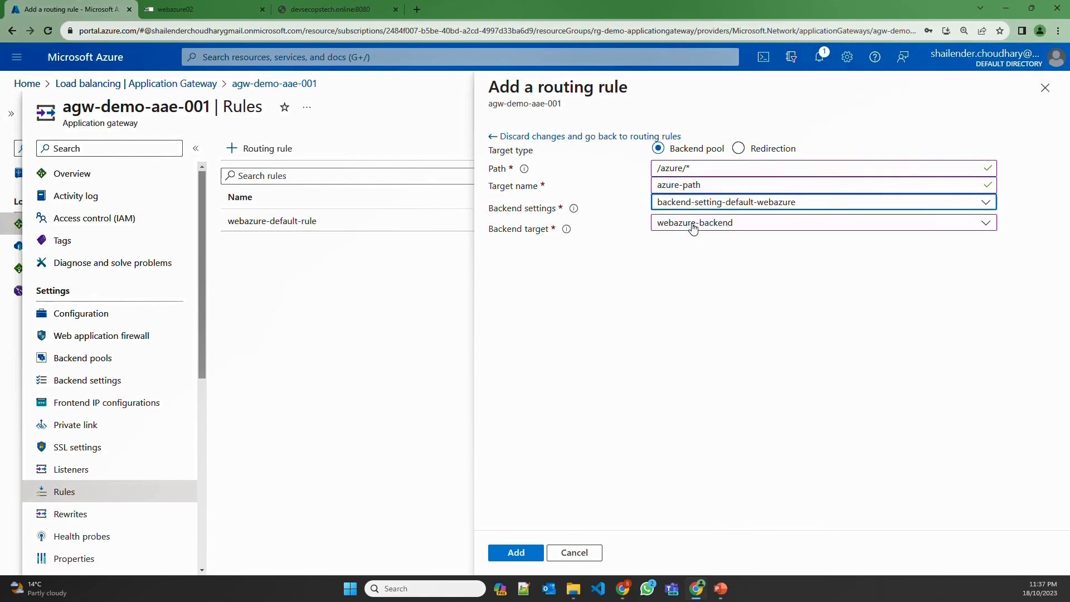
{"action": "left_click", "coordinate": [516, 552]}
Add path target aws-path sending /aws/* to webaws-backend with backend-setting-default-webazure
{"action": "left_click", "coordinate": [576, 510]}
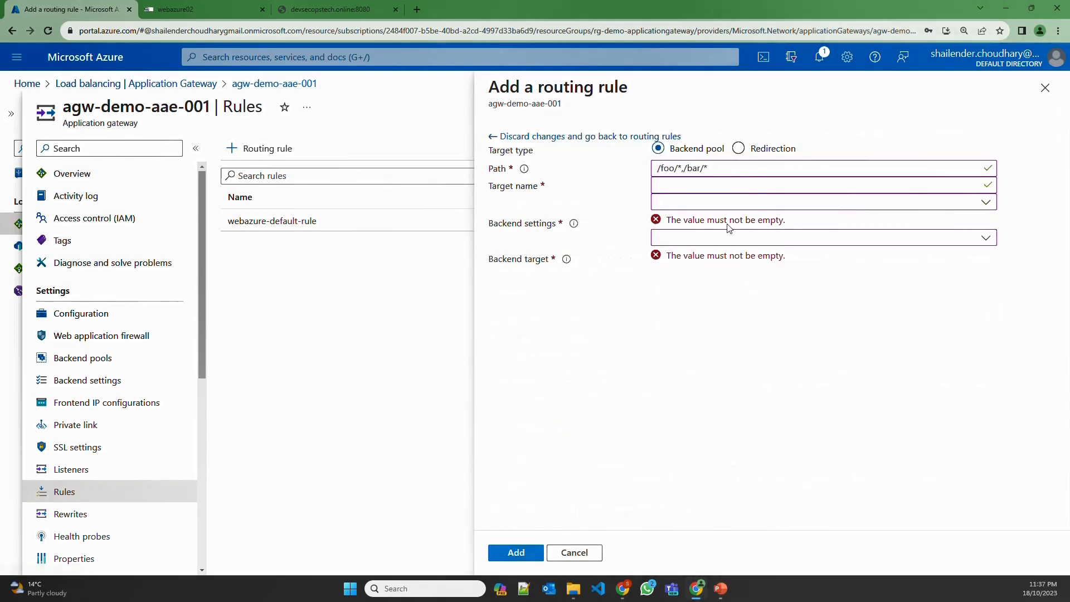
{"action": "left_click", "coordinate": [684, 169]}
{"action": "type", "text": "/aws/*"}
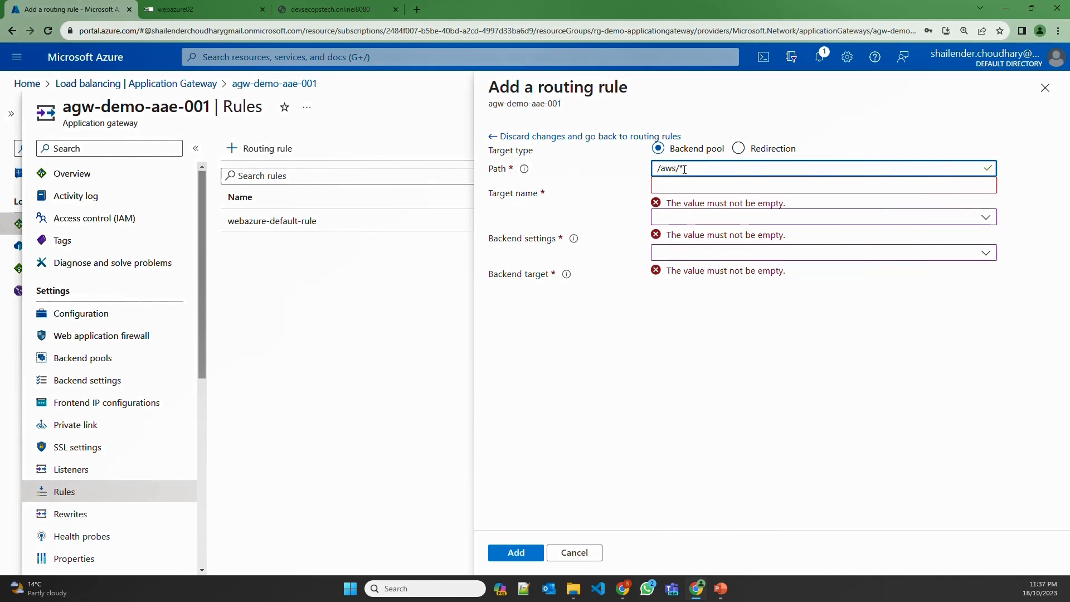
{"action": "left_click", "coordinate": [689, 254]}
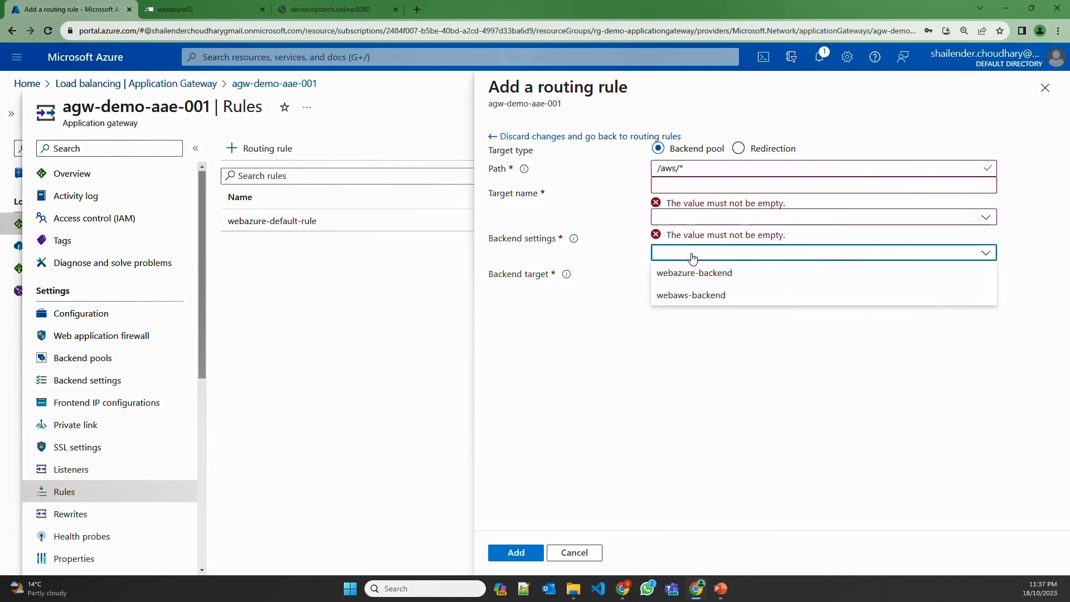
{"action": "left_click", "coordinate": [691, 296]}
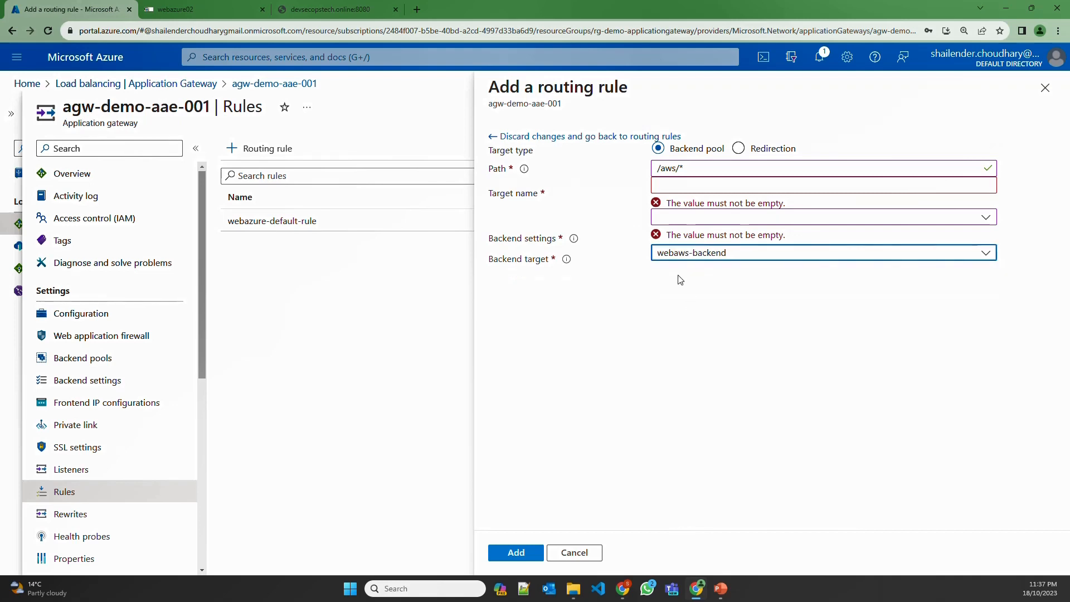
{"action": "left_click", "coordinate": [677, 217]}
{"action": "left_click", "coordinate": [680, 238]}
{"action": "left_click", "coordinate": [678, 185]}
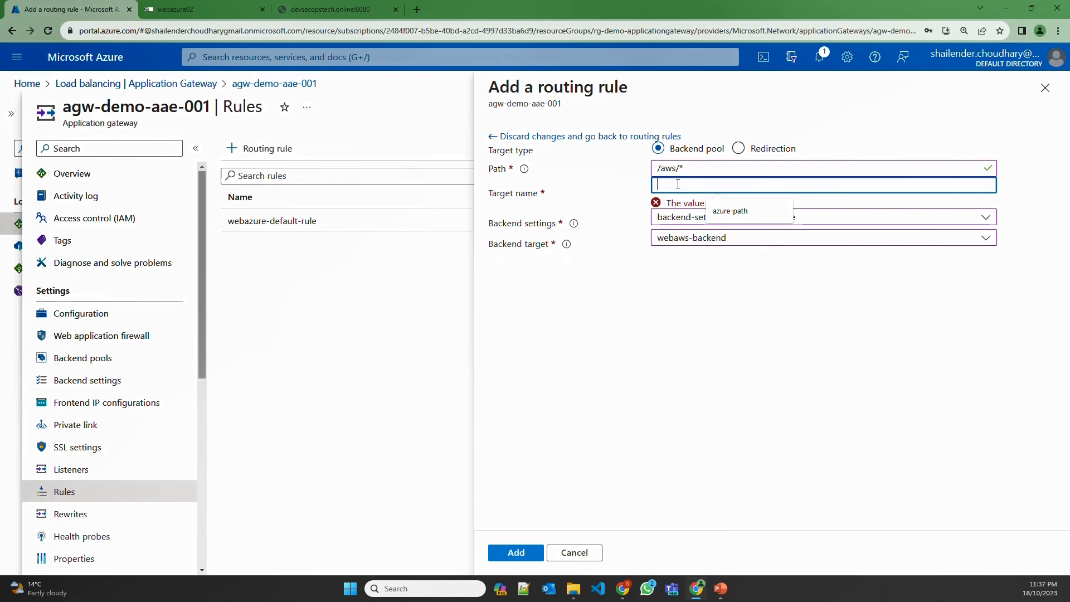
{"action": "type", "text": "aws-path"}
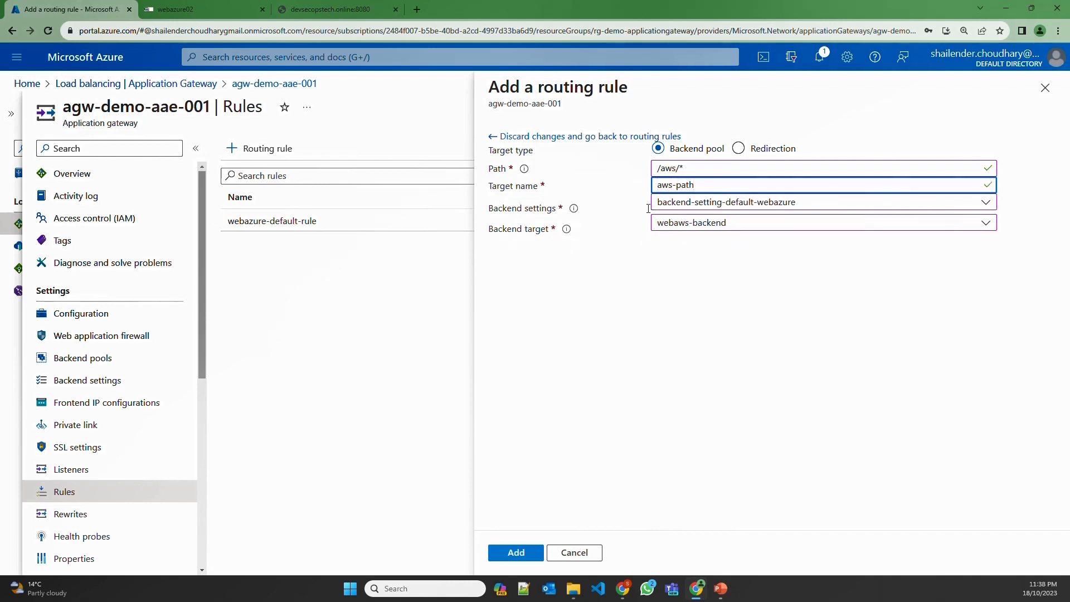
{"action": "left_click", "coordinate": [519, 552]}
Add pathbased-rule to agw-demo-aae-001 and confirm the save in Notifications
{"action": "scroll", "coordinate": [632, 423], "scroll_direction": "down", "scroll_amount": 1}
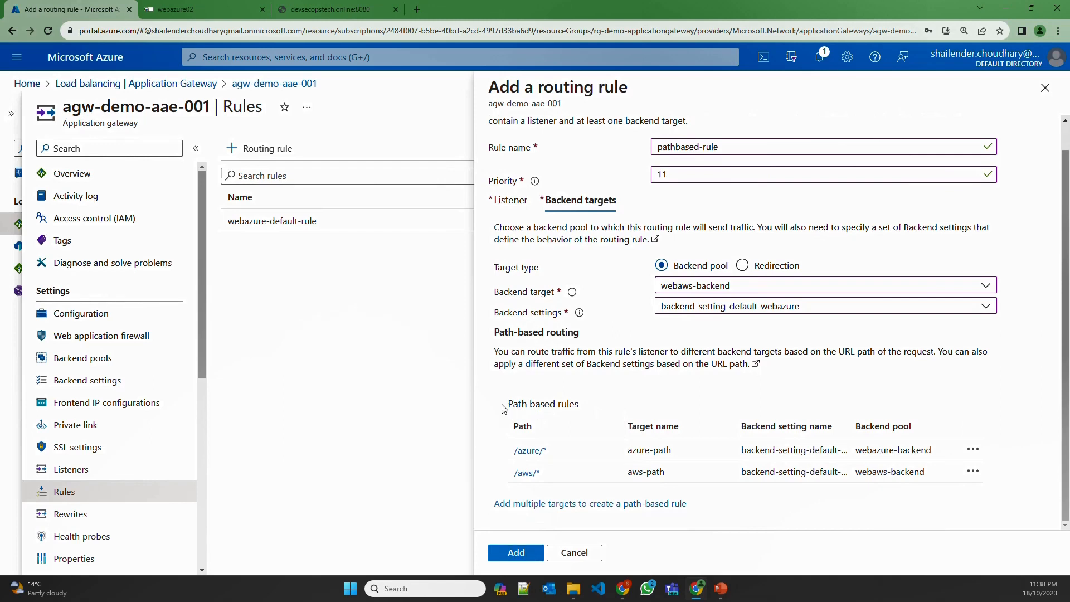
{"action": "left_click_drag", "start_coordinate": [505, 406], "coordinate": [569, 406]}
{"action": "left_click", "coordinate": [523, 547]}
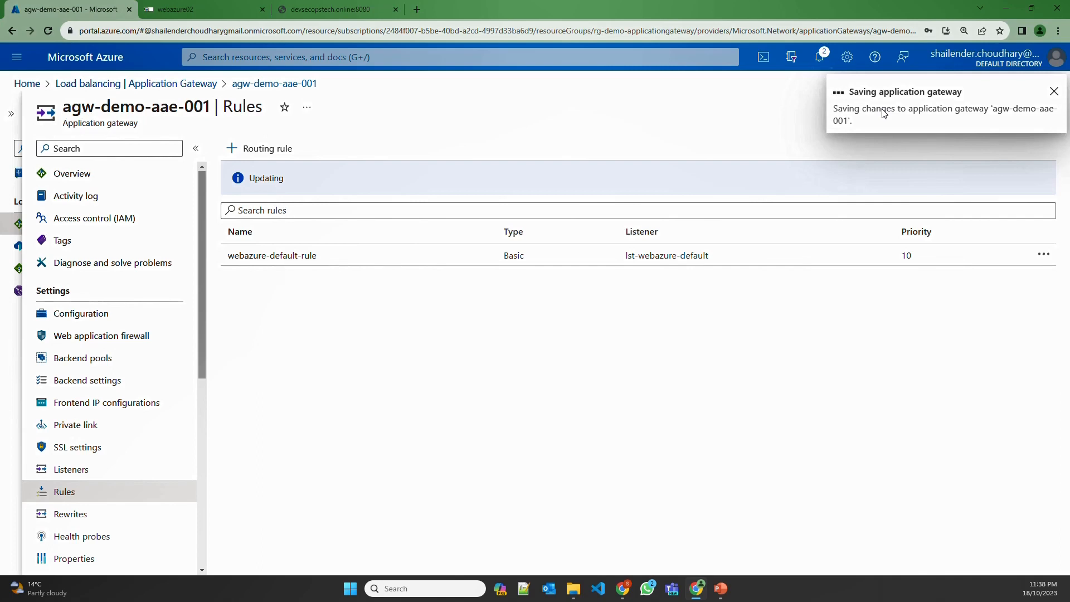
{"action": "left_click", "coordinate": [817, 65]}
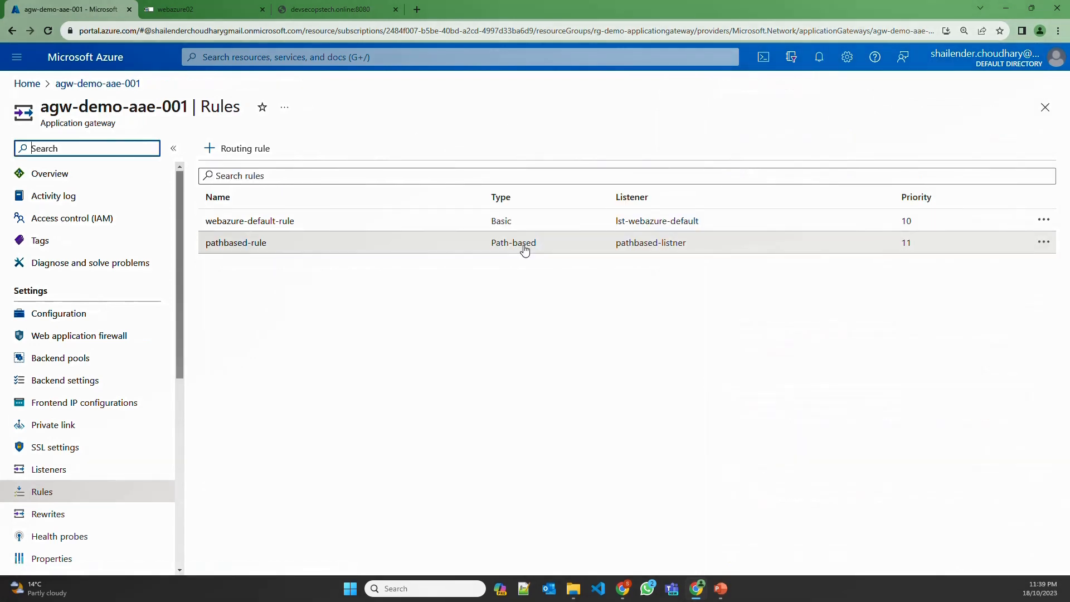
Load devsecopstech.online/azure/azure.html in place of the :8080 address to confirm the Azure pool responds
{"action": "left_click", "coordinate": [346, 13]}
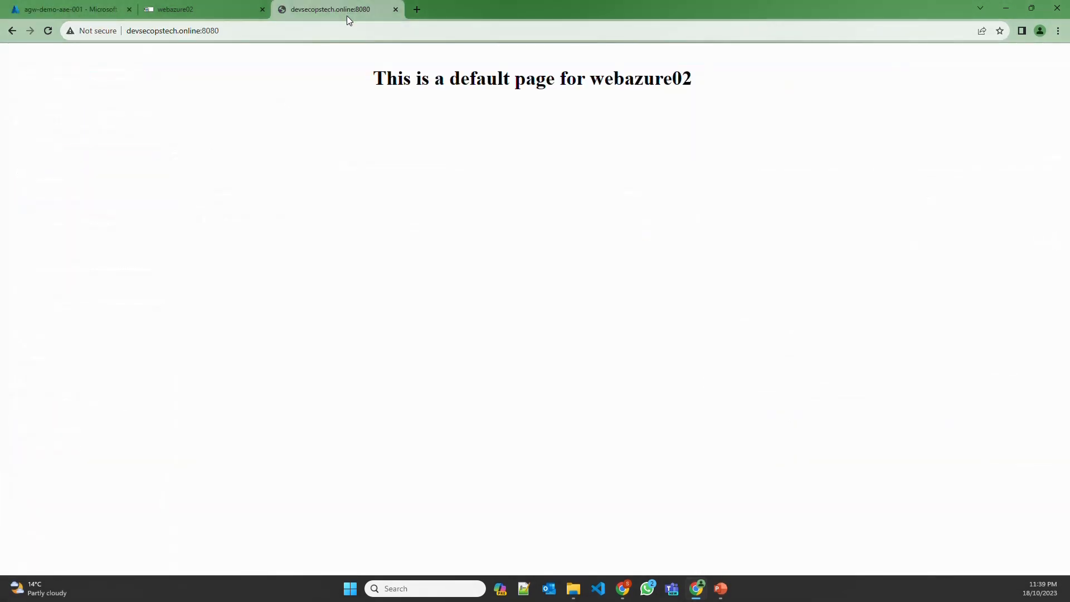
{"action": "left_click_drag", "start_coordinate": [201, 32], "coordinate": [223, 31]}
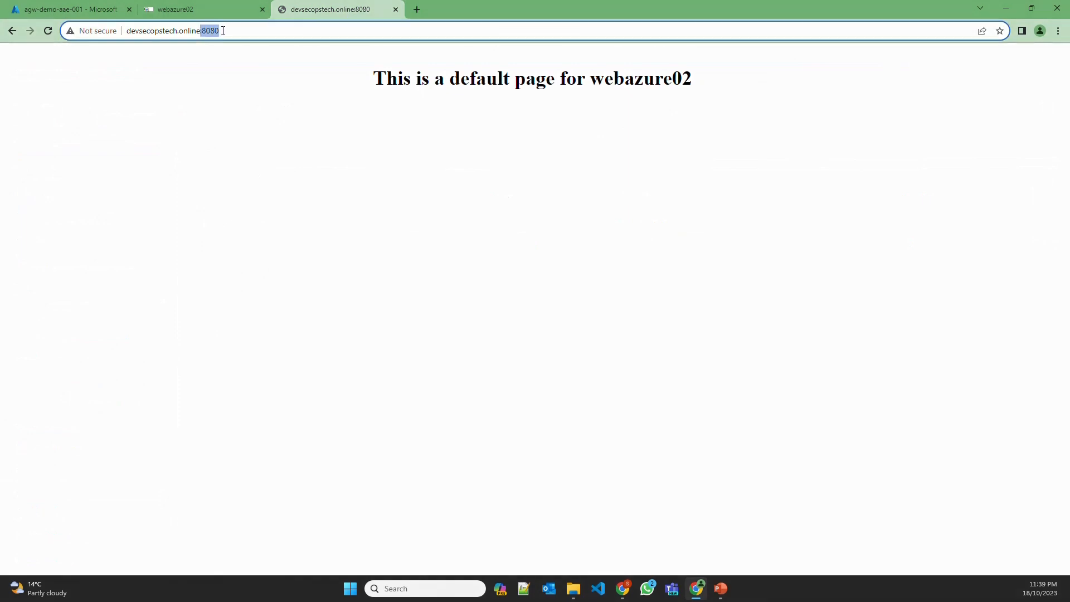
{"action": "type", "text": "/"}
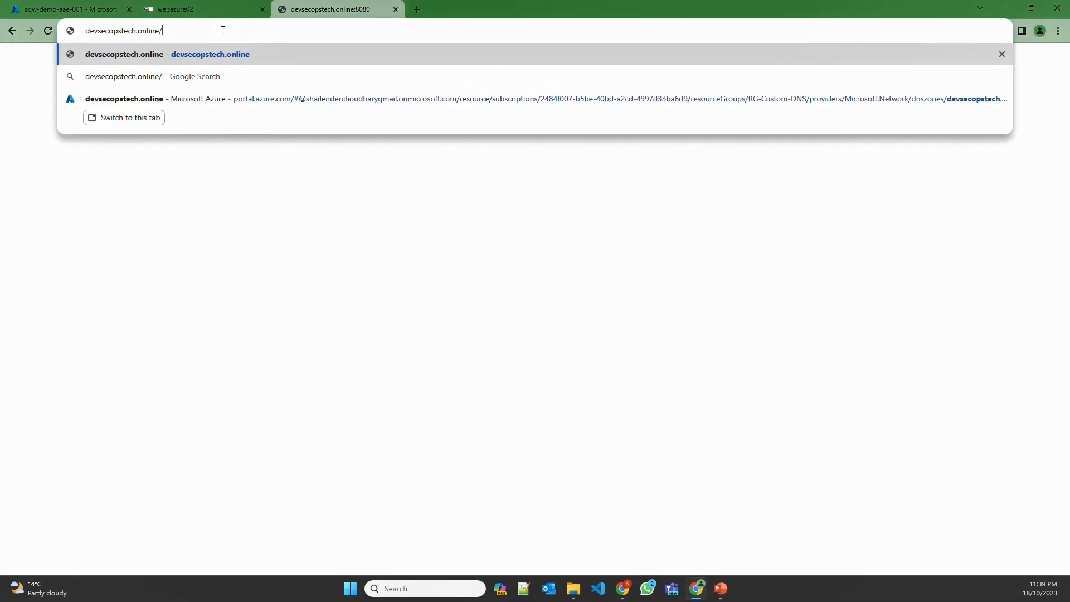
{"action": "type", "text": "azure/"}
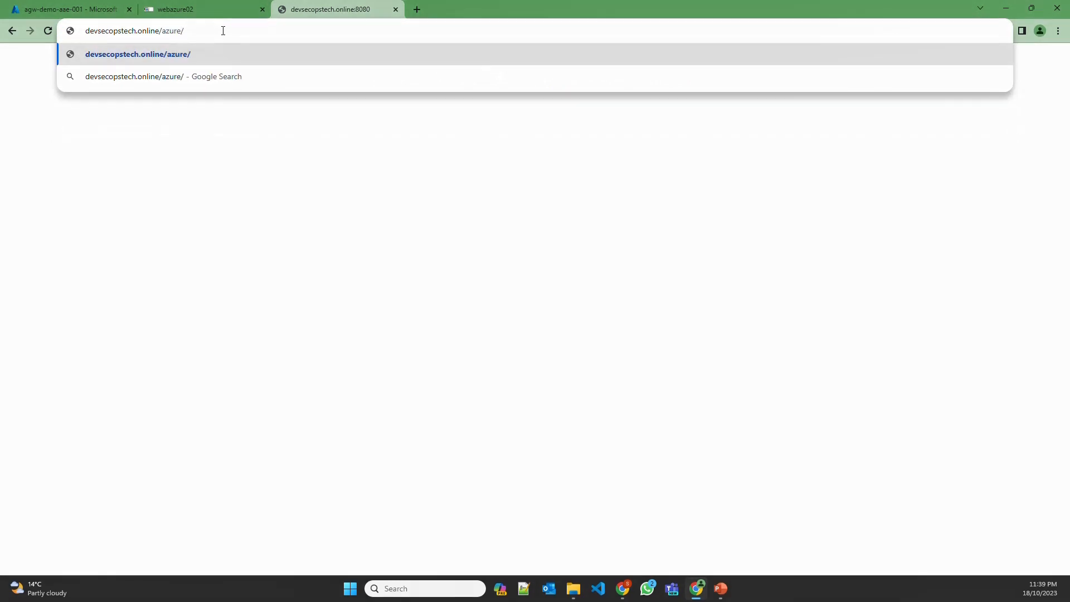
{"action": "type", "text": "azure.html"}
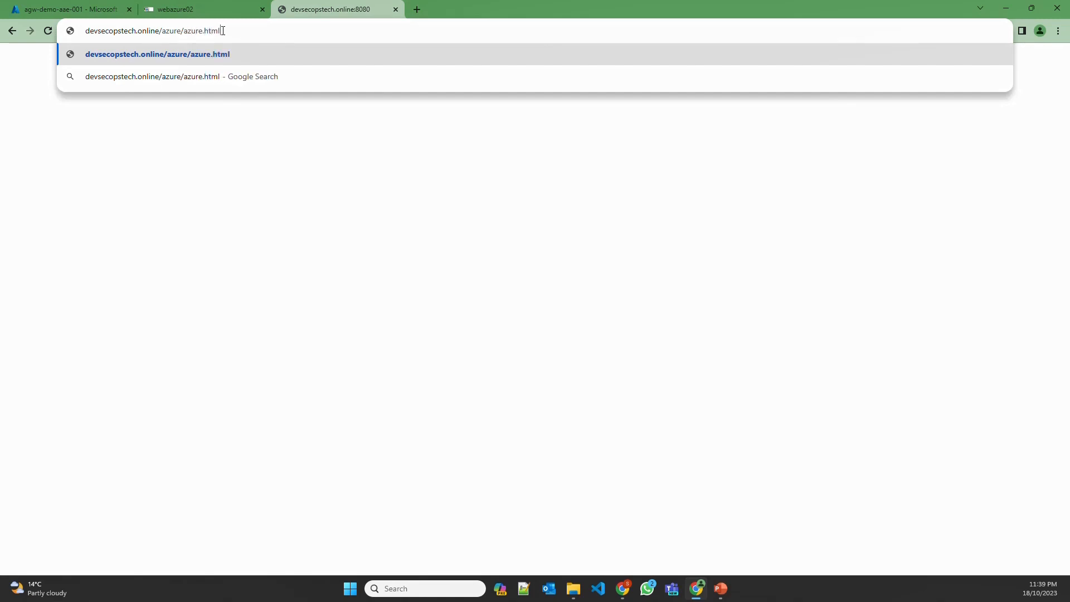
{"action": "key", "text": "Return"}
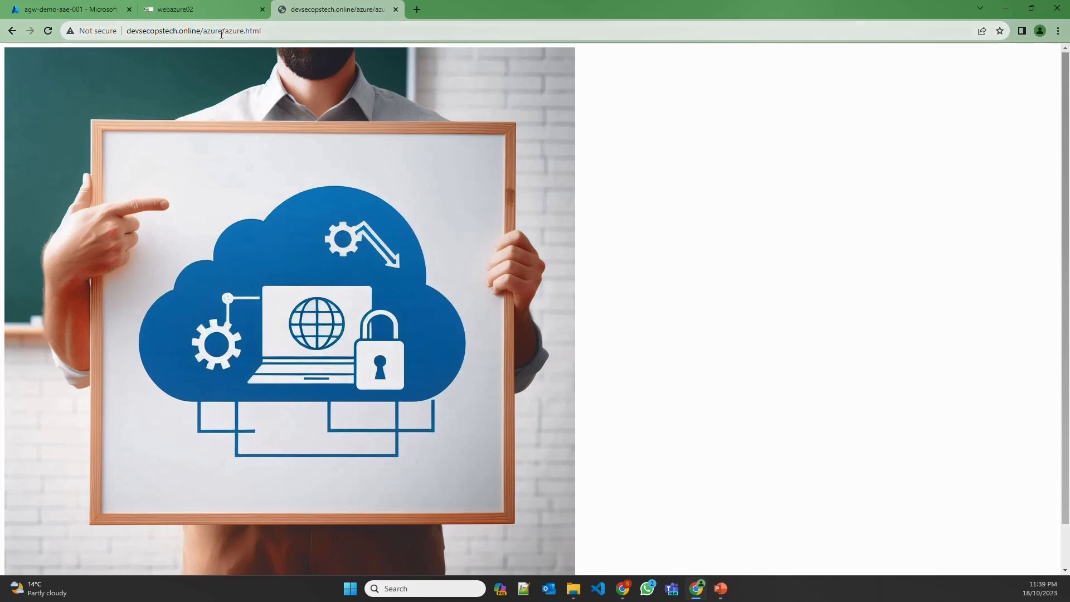
Change the path to /aws/aws.html to test the AWS routing
{"action": "left_click_drag", "start_coordinate": [204, 33], "coordinate": [265, 33]}
{"action": "type", "text": "a"}
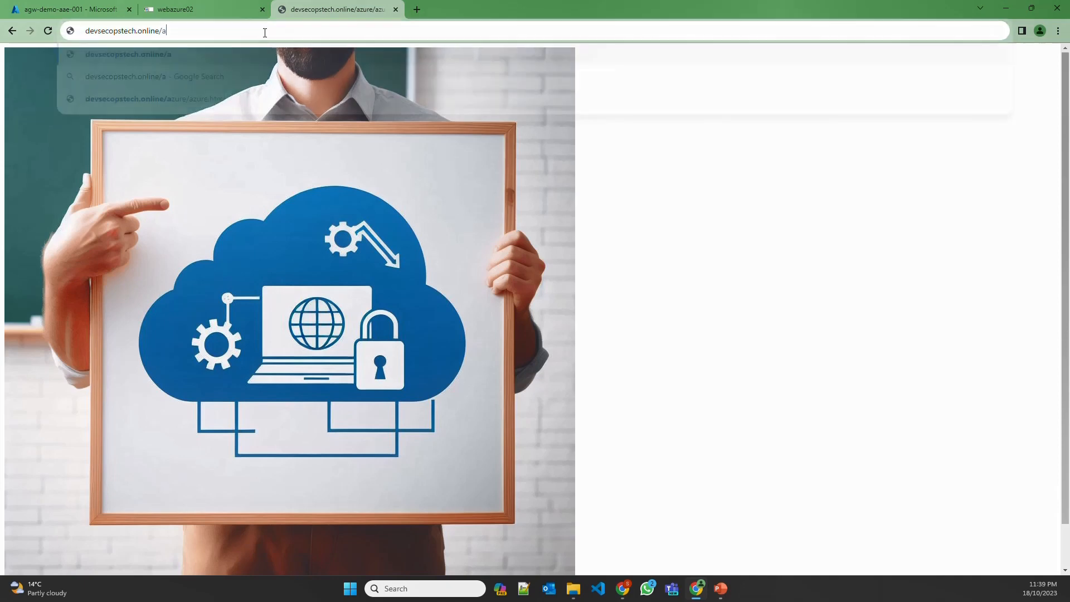
{"action": "type", "text": "ws/a"}
{"action": "type", "text": "ws.html"}
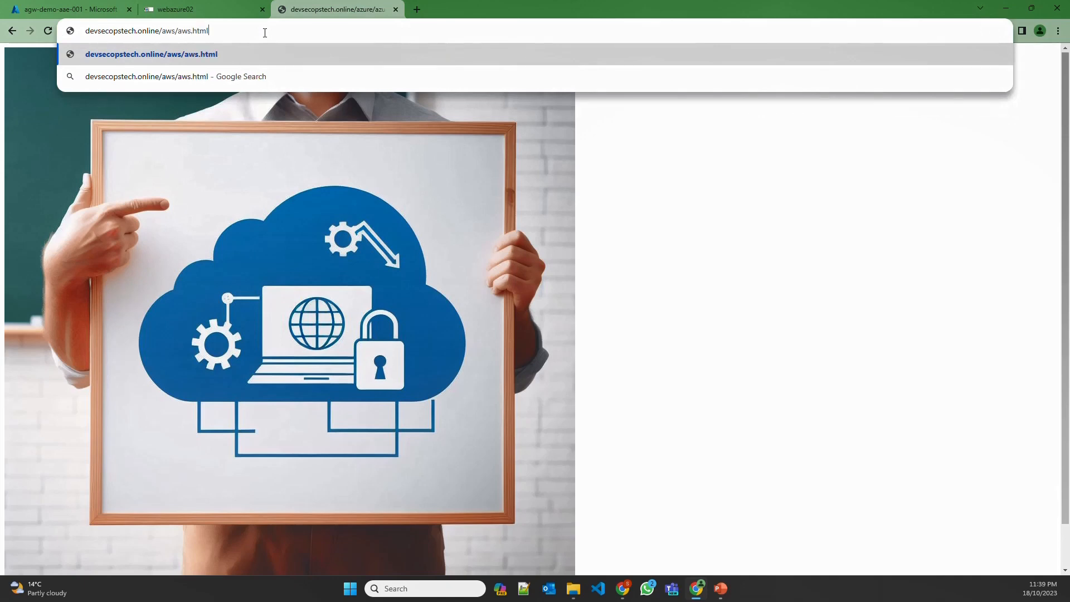
{"action": "key", "text": "Return"}
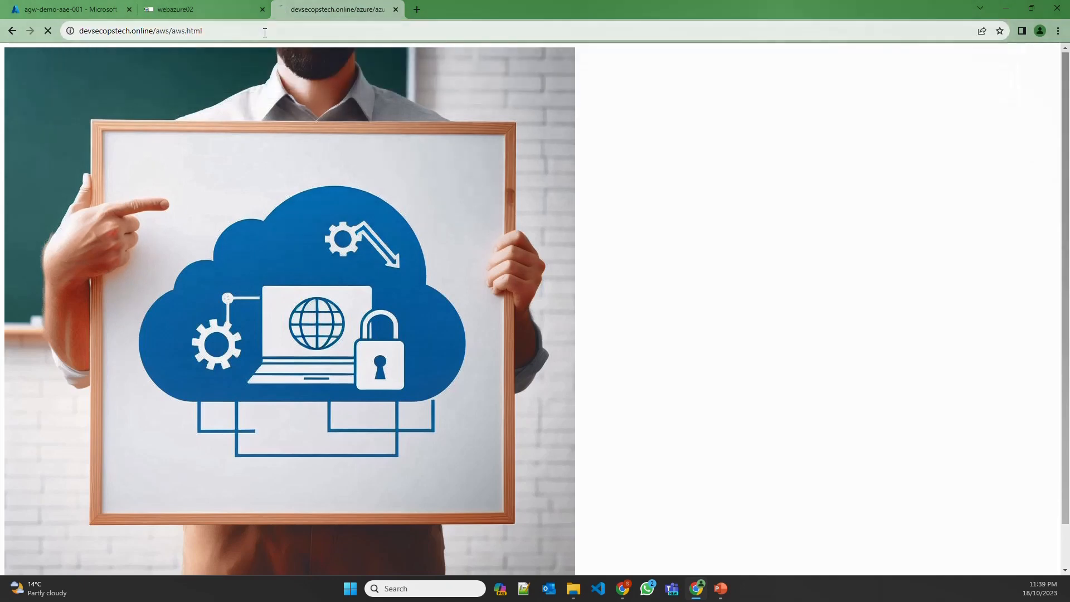
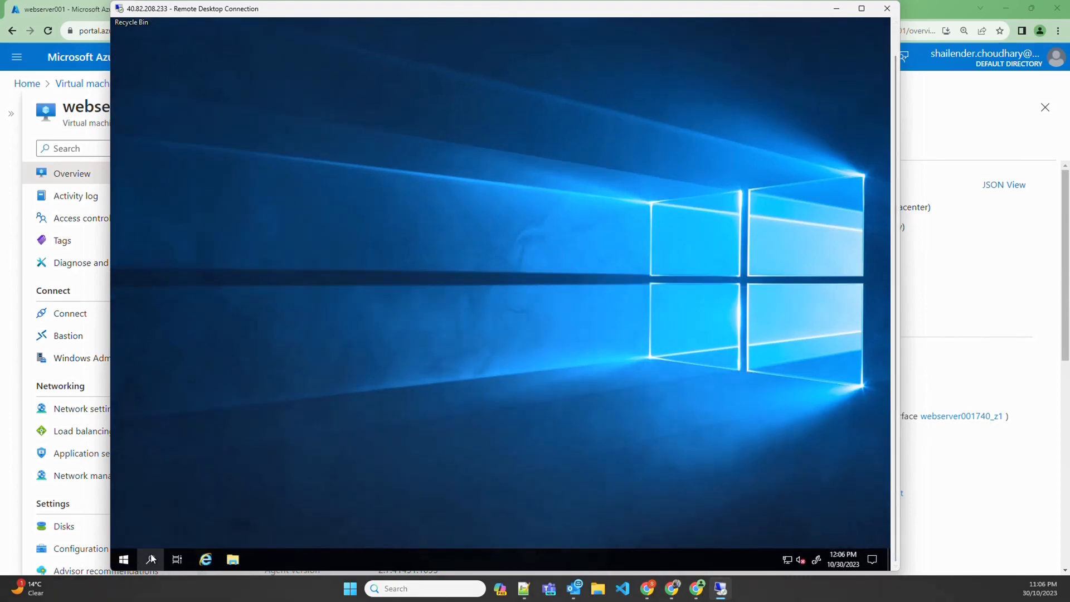
Launch IIS Manager on the web server via an 'iism' search, view Default Web Site, then return to the portal
{"action": "left_click", "coordinate": [150, 558]}
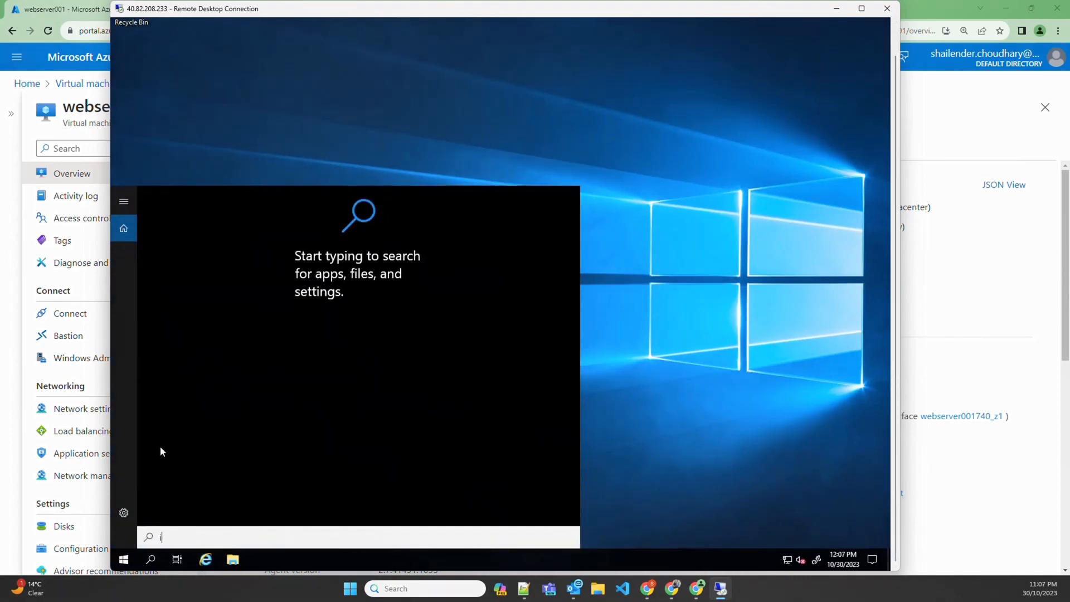
{"action": "type", "text": "iism"}
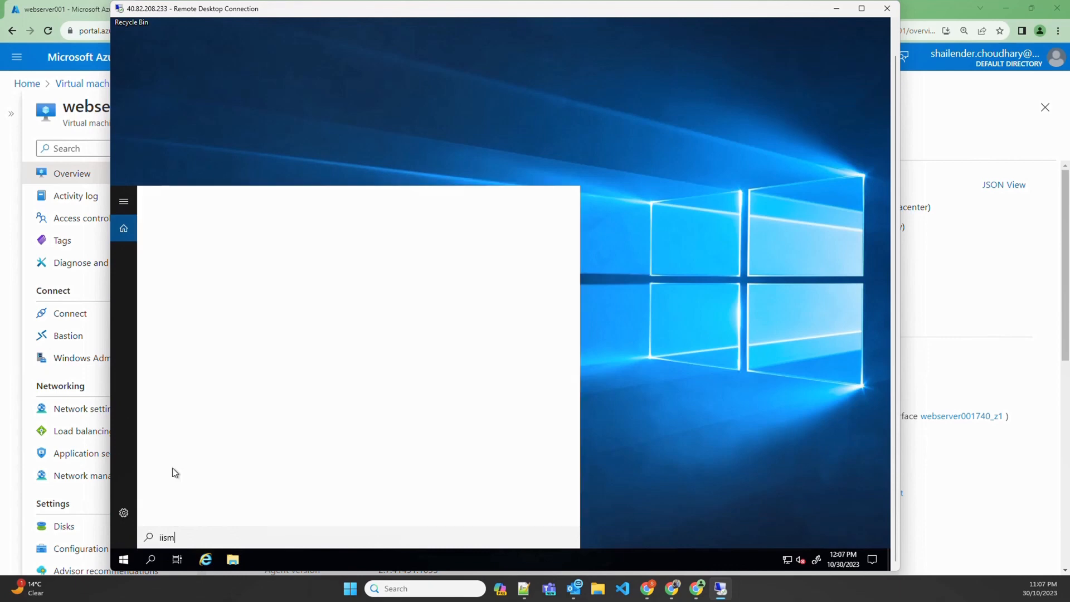
{"action": "left_click", "coordinate": [253, 261]}
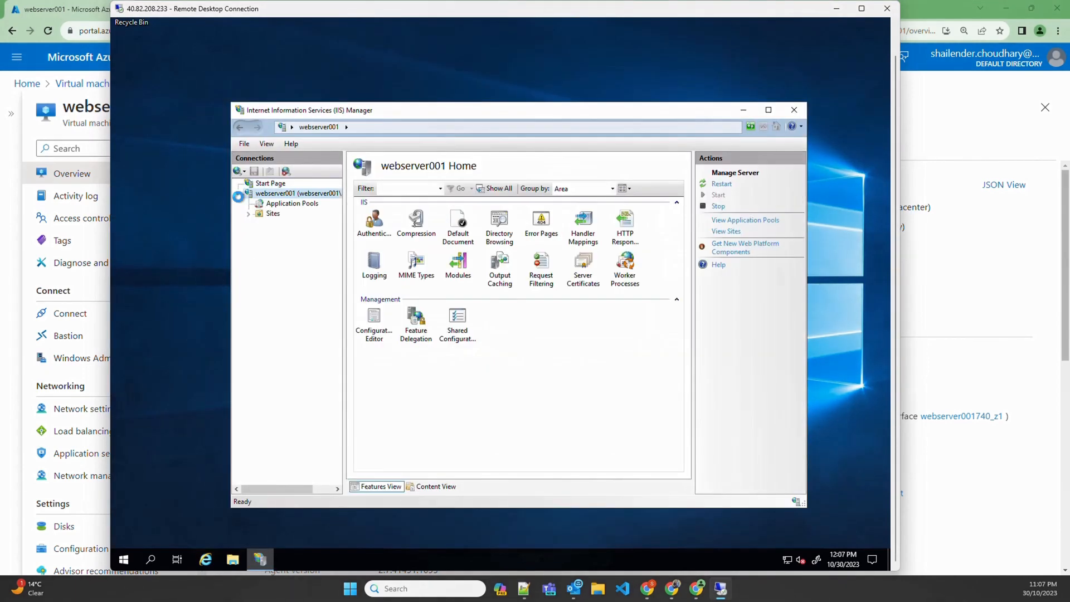
{"action": "left_click", "coordinate": [248, 214]}
{"action": "left_click", "coordinate": [289, 224]}
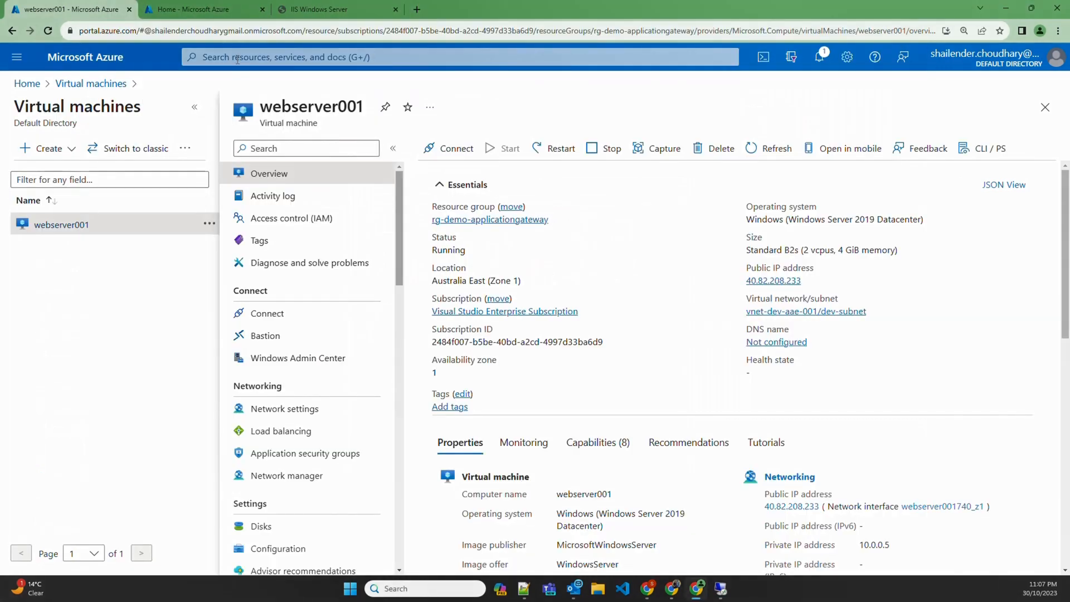
{"action": "left_click", "coordinate": [254, 57]}
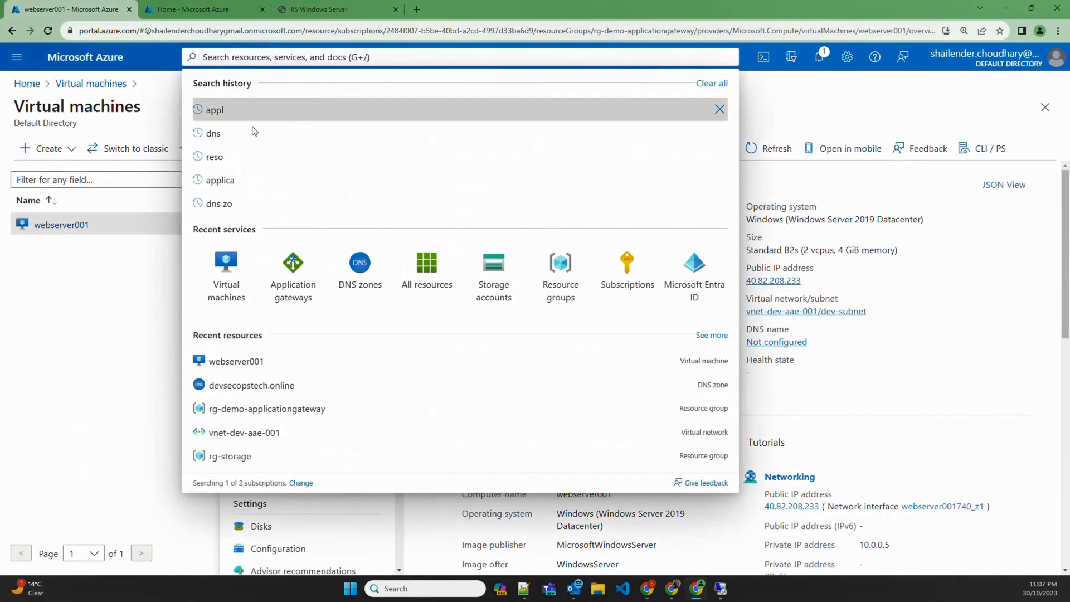
Open agw-dev-aae-001 and inspect the webserver-pool backend pool's virtual machine target
{"action": "left_click", "coordinate": [264, 262]}
{"action": "left_click", "coordinate": [262, 258]}
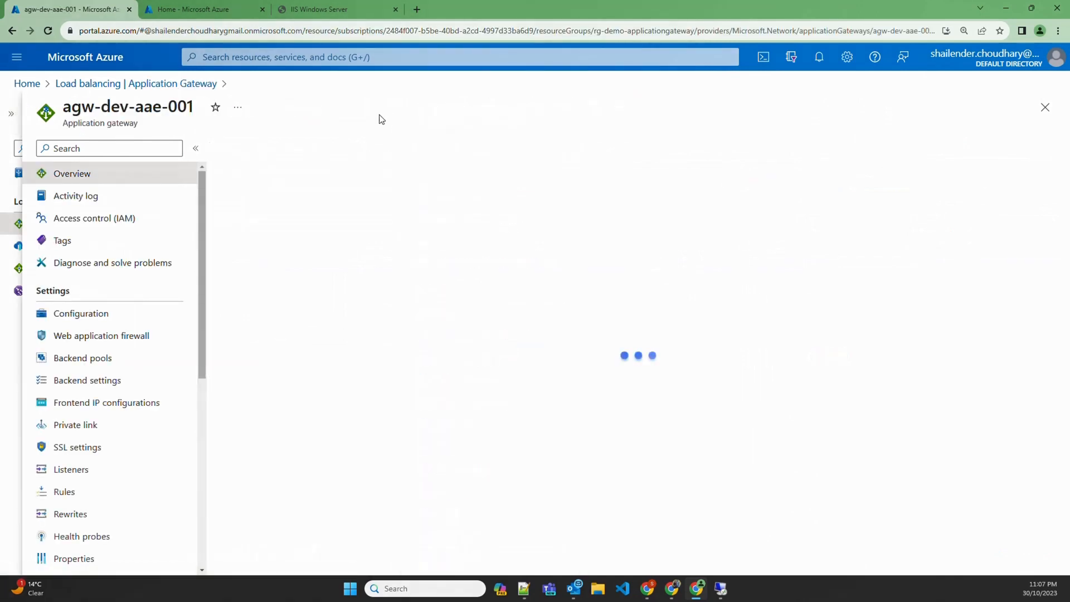
{"action": "left_click", "coordinate": [94, 358]}
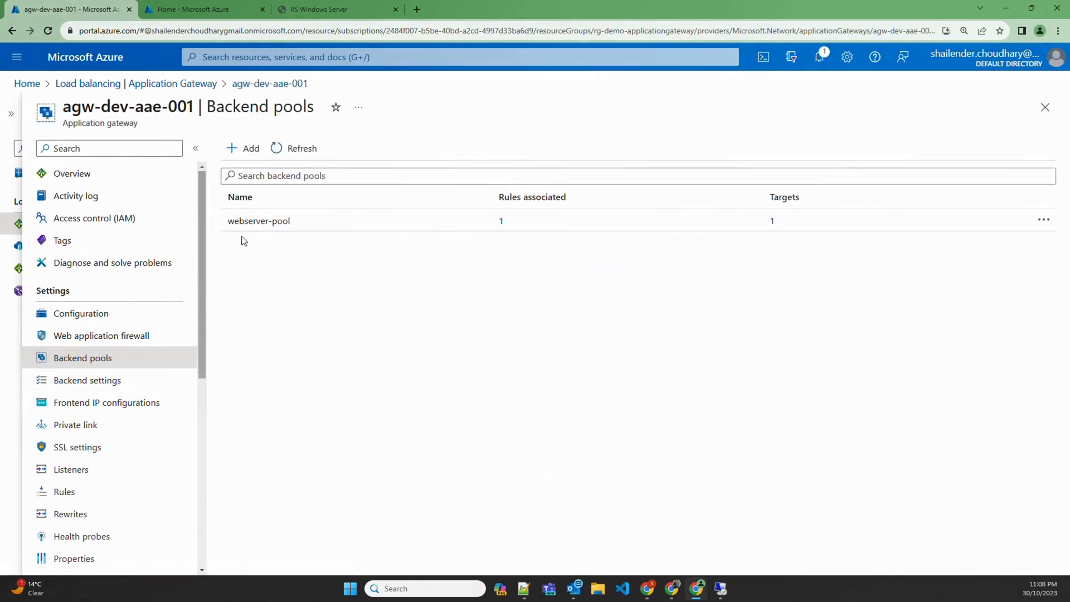
{"action": "left_click", "coordinate": [254, 229]}
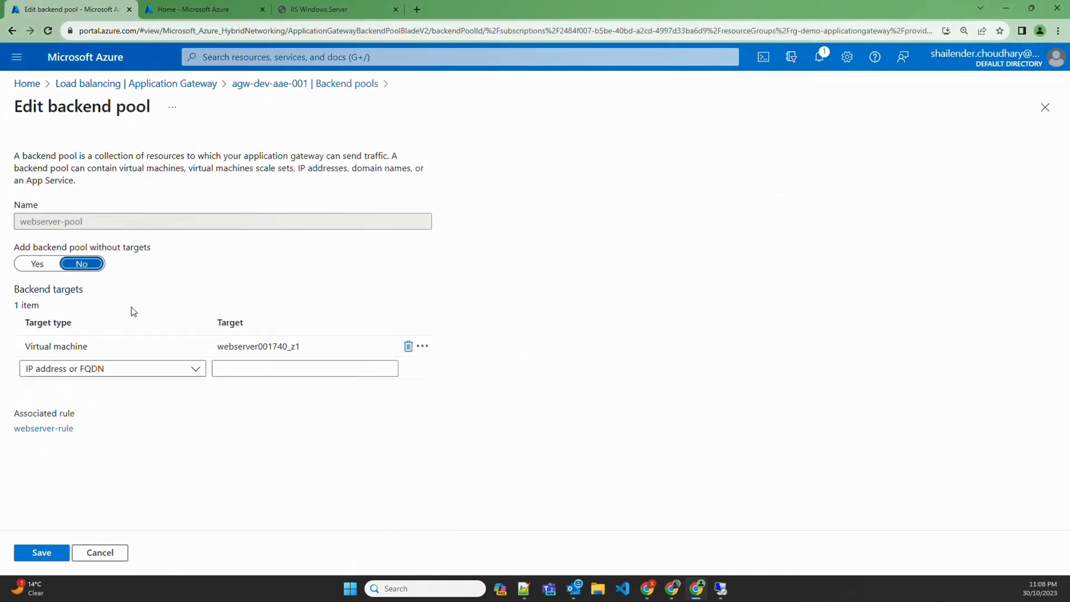
{"action": "left_click", "coordinate": [180, 341]}
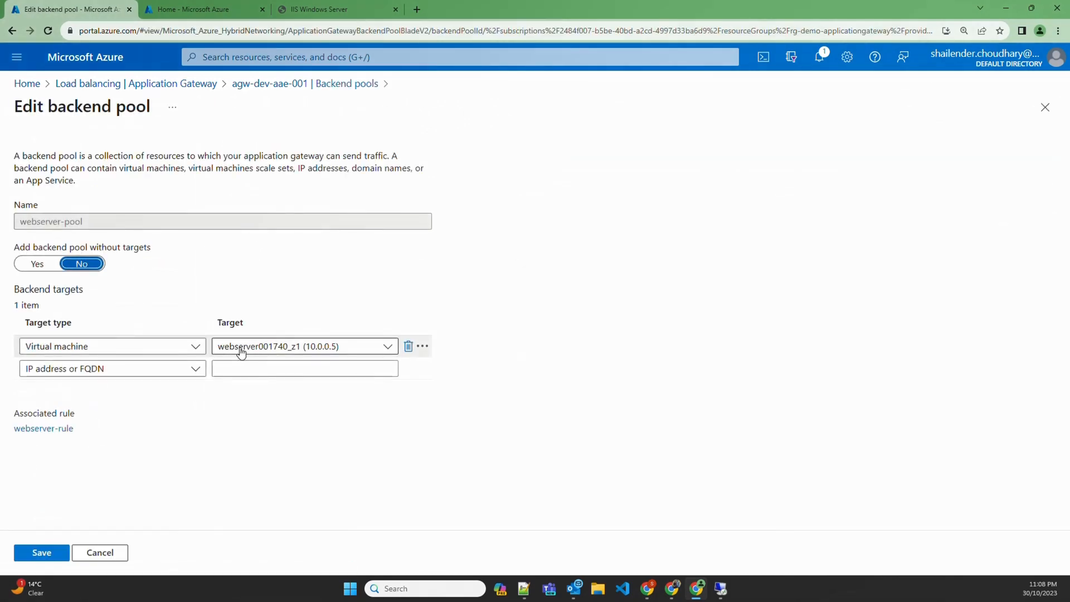
Review webserver-backend-setting, the frontend IP configurations and the webserver-listner listener without changes
{"action": "left_click", "coordinate": [110, 379]}
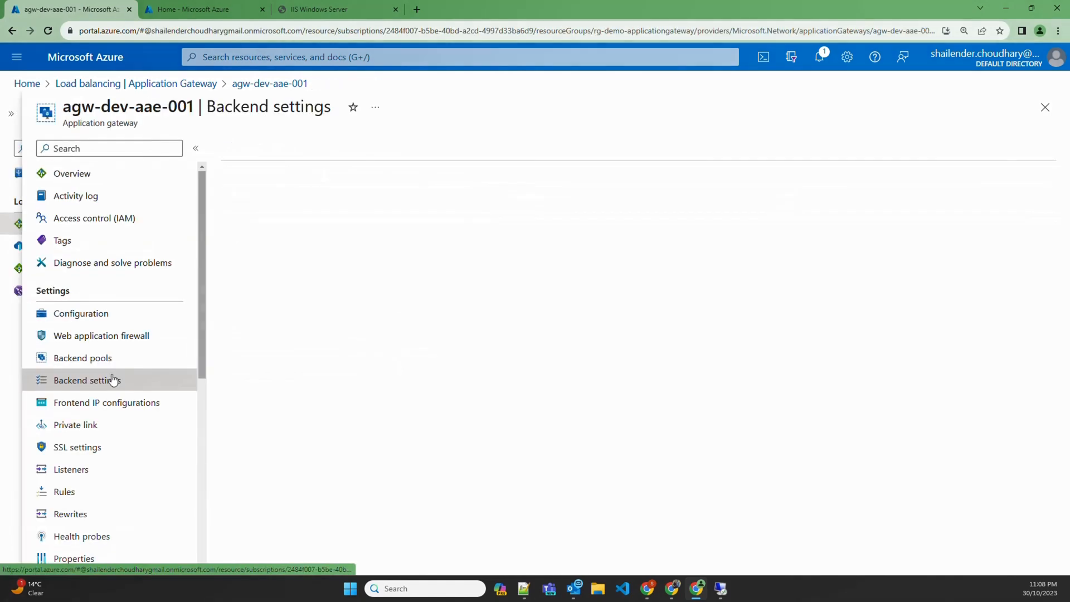
{"action": "left_click", "coordinate": [363, 222]}
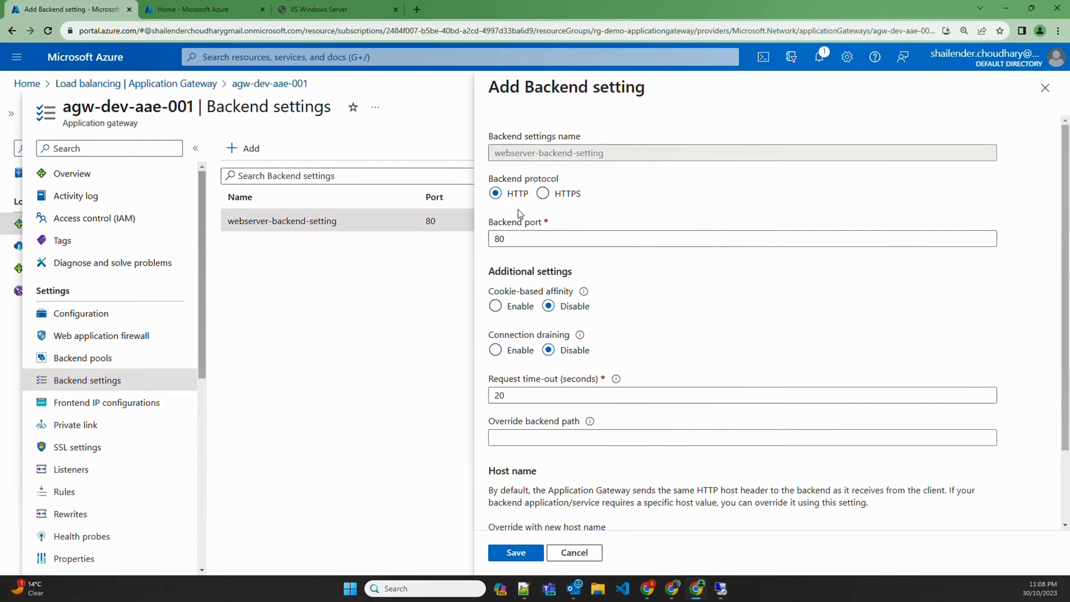
{"action": "left_click", "coordinate": [1044, 88]}
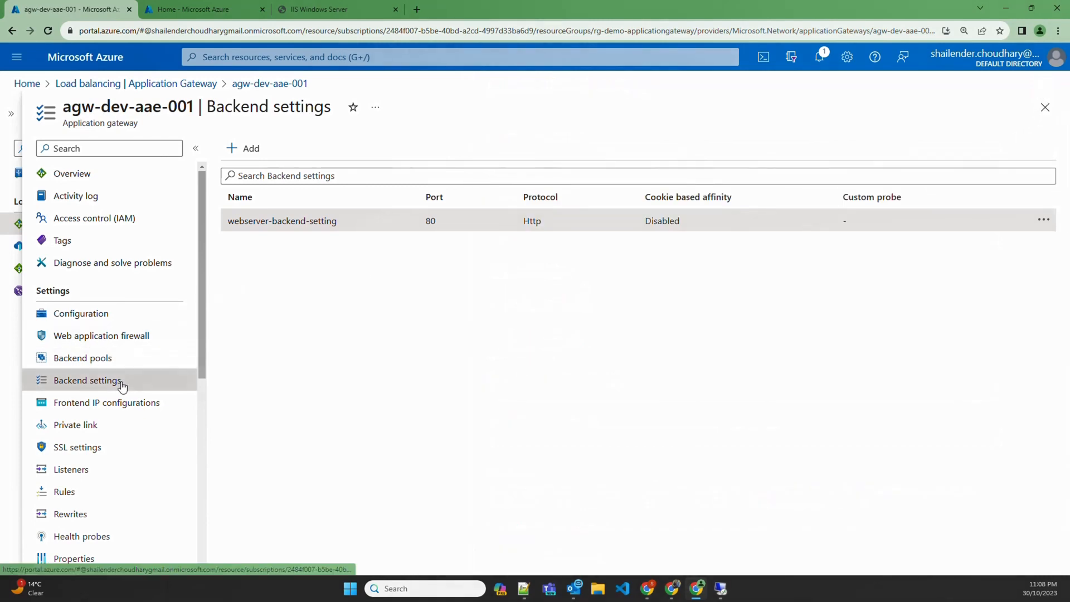
{"action": "left_click", "coordinate": [102, 404]}
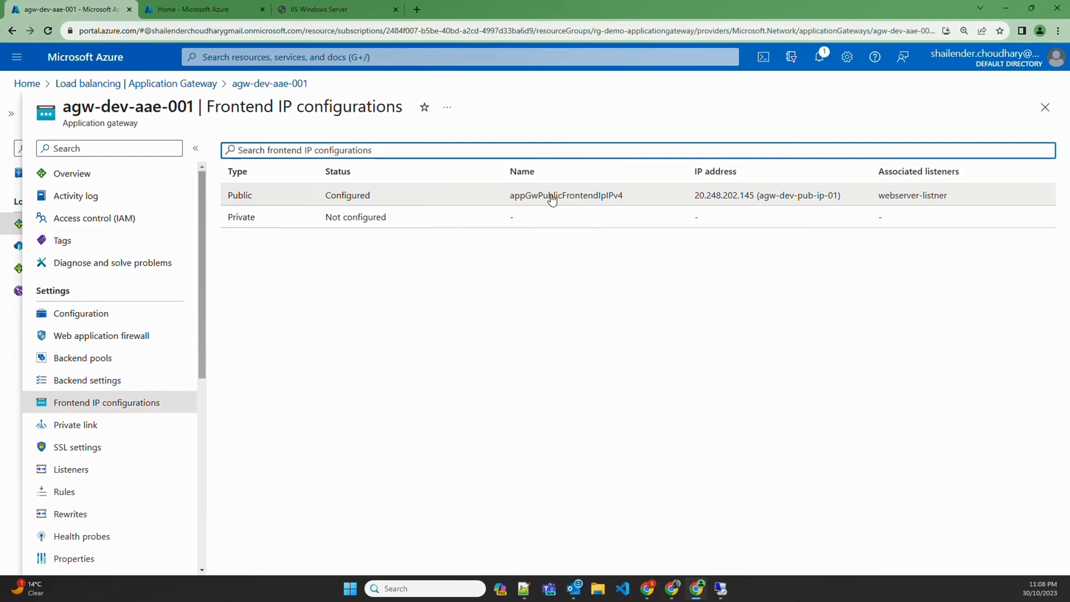
{"action": "left_click", "coordinate": [90, 473]}
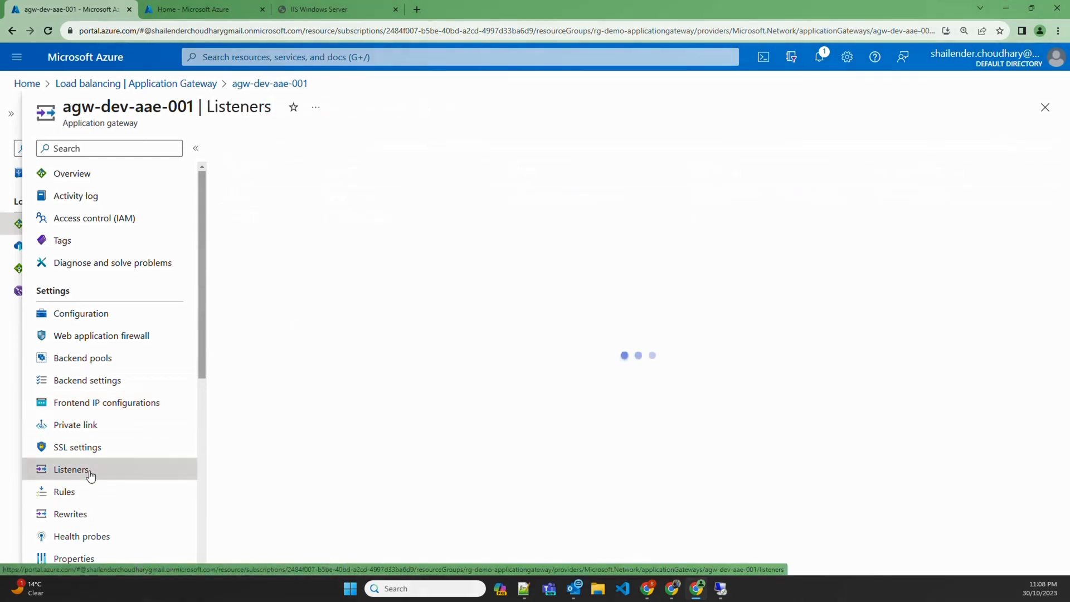
{"action": "left_click", "coordinate": [349, 307]}
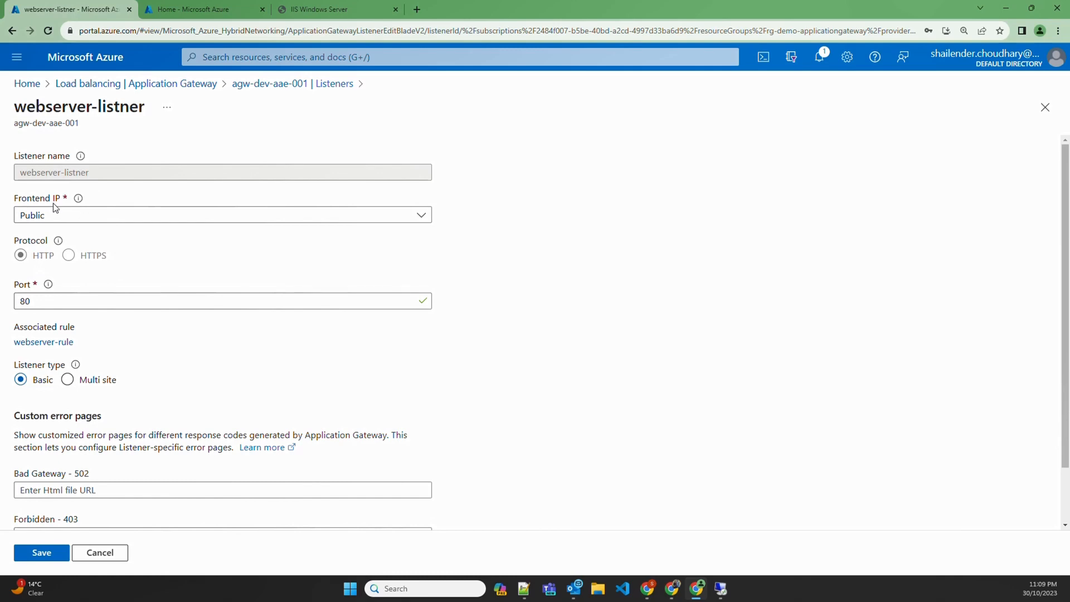
{"action": "left_click", "coordinate": [103, 553]}
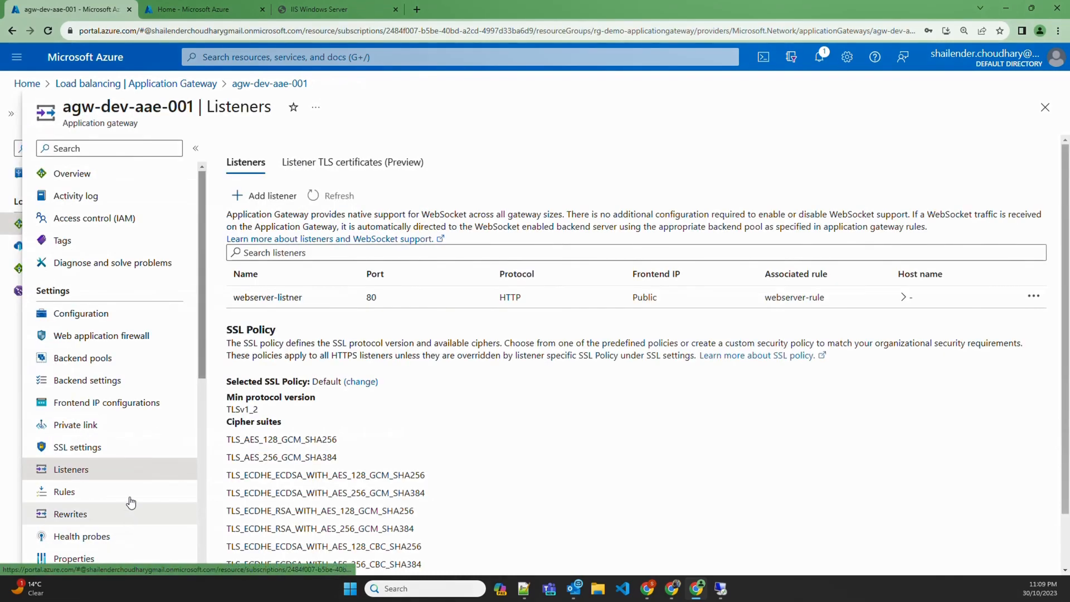
Check webserver-rule's backend targets, then copy the frontend public IP 20.248.202.145 from Overview
{"action": "left_click", "coordinate": [74, 498]}
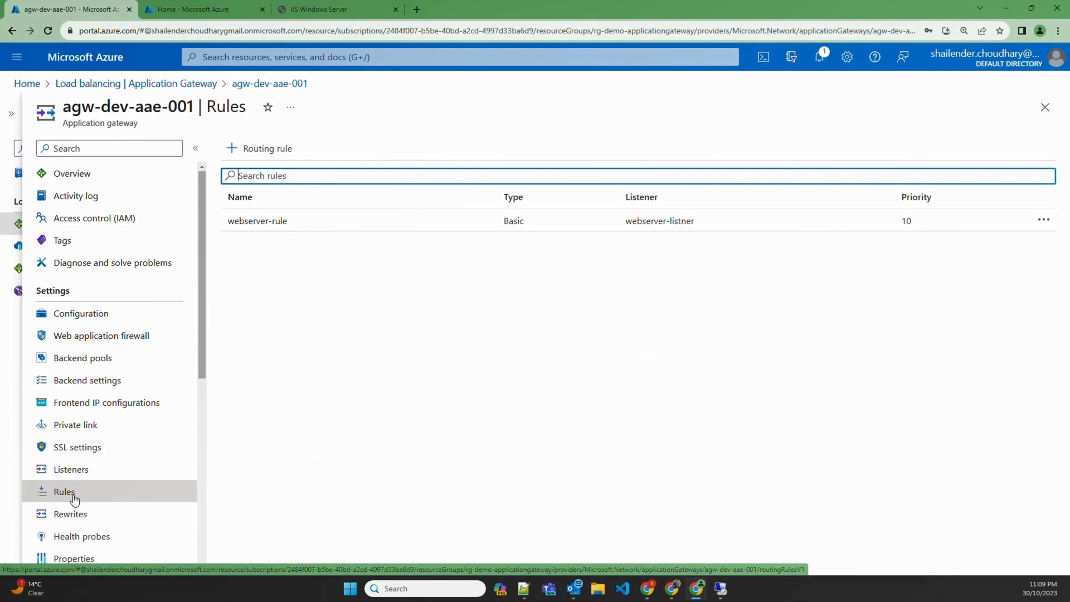
{"action": "left_click", "coordinate": [328, 231]}
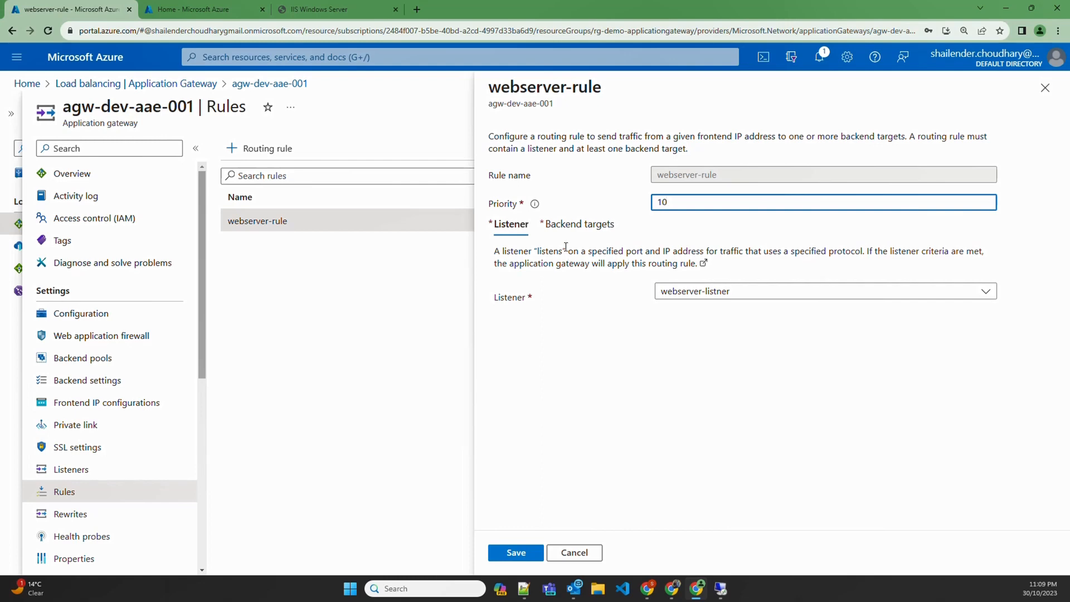
{"action": "left_click", "coordinate": [580, 223]}
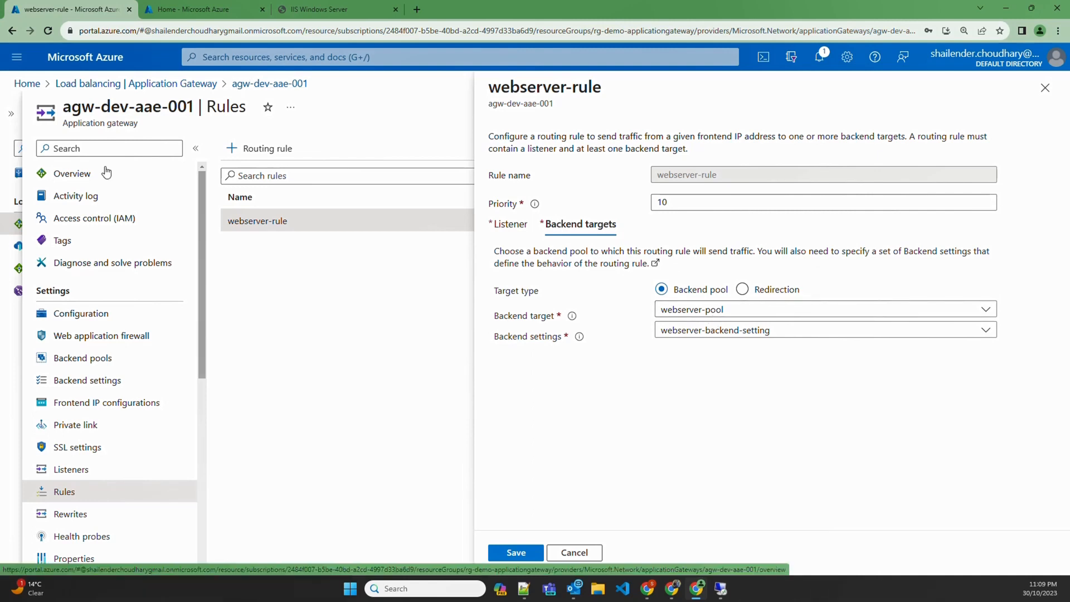
{"action": "left_click", "coordinate": [71, 174]}
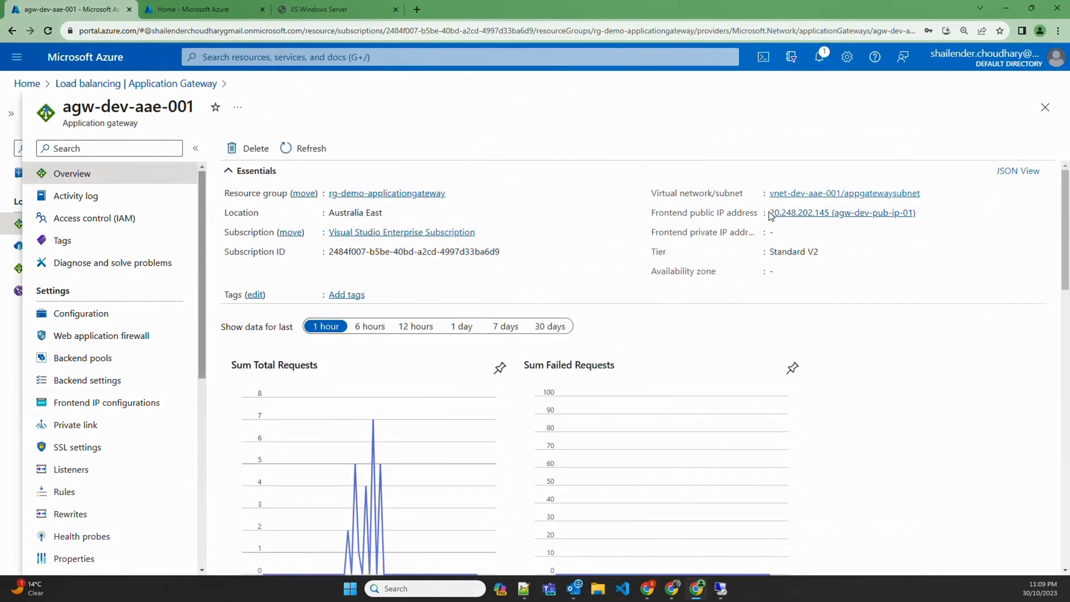
{"action": "left_click_drag", "start_coordinate": [769, 212], "coordinate": [830, 213]}
{"action": "key", "text": "ctrl+c"}
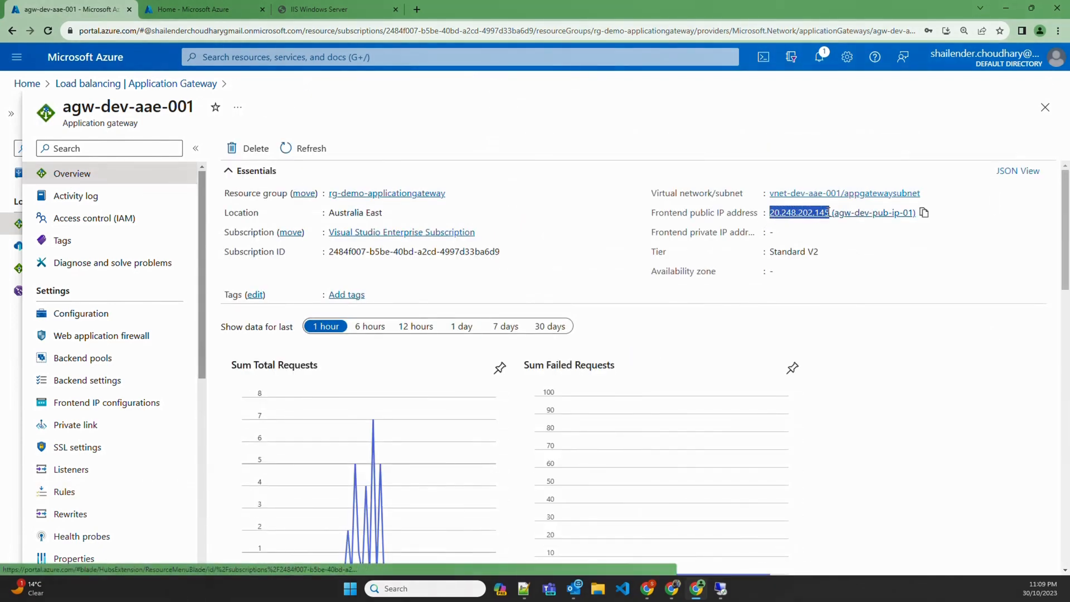
Load 20.248.202.145 in a new tab to see the IIS welcome page, then go back to the Azure home tab
{"action": "left_click", "coordinate": [416, 10]}
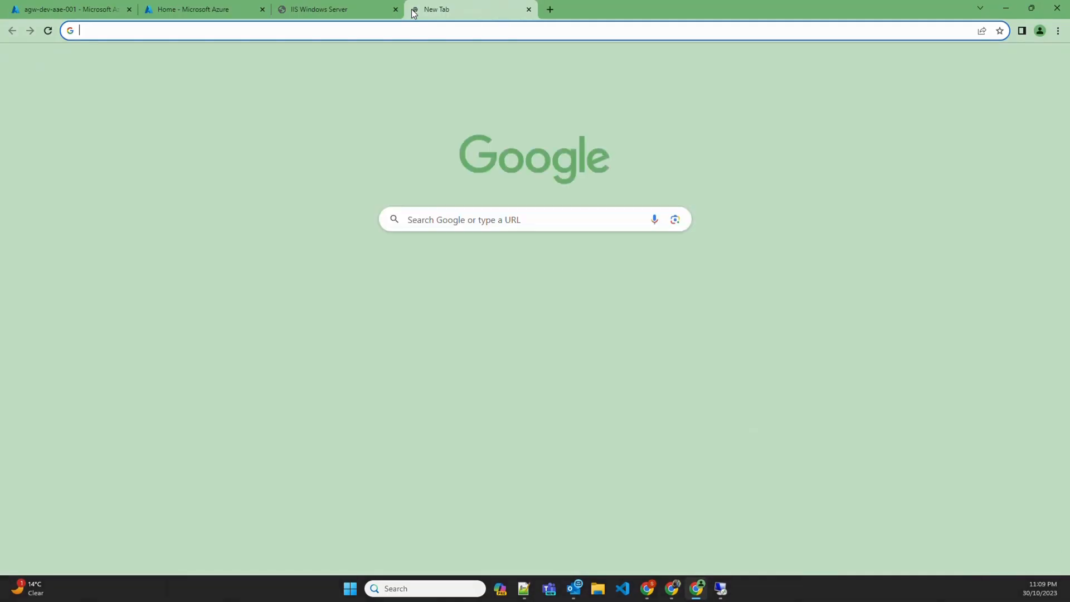
{"action": "key", "text": "ctrl+v"}
{"action": "key", "text": "Return"}
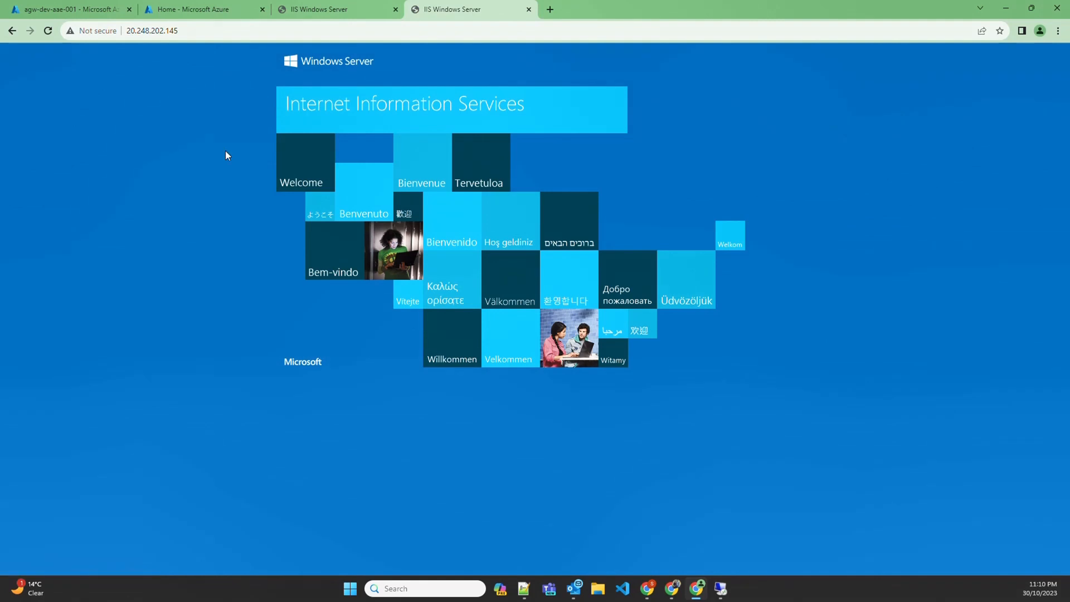
{"action": "left_click", "coordinate": [177, 9]}
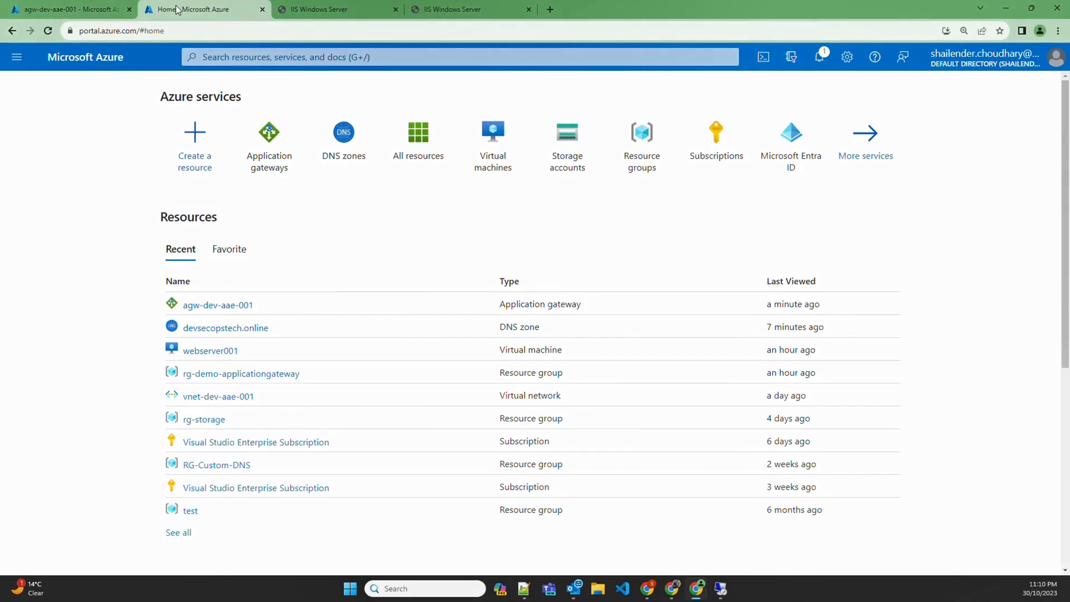
Open the devsecopstech.online DNS zone and check its A record value 20.248.202.145
{"action": "left_click", "coordinate": [344, 137]}
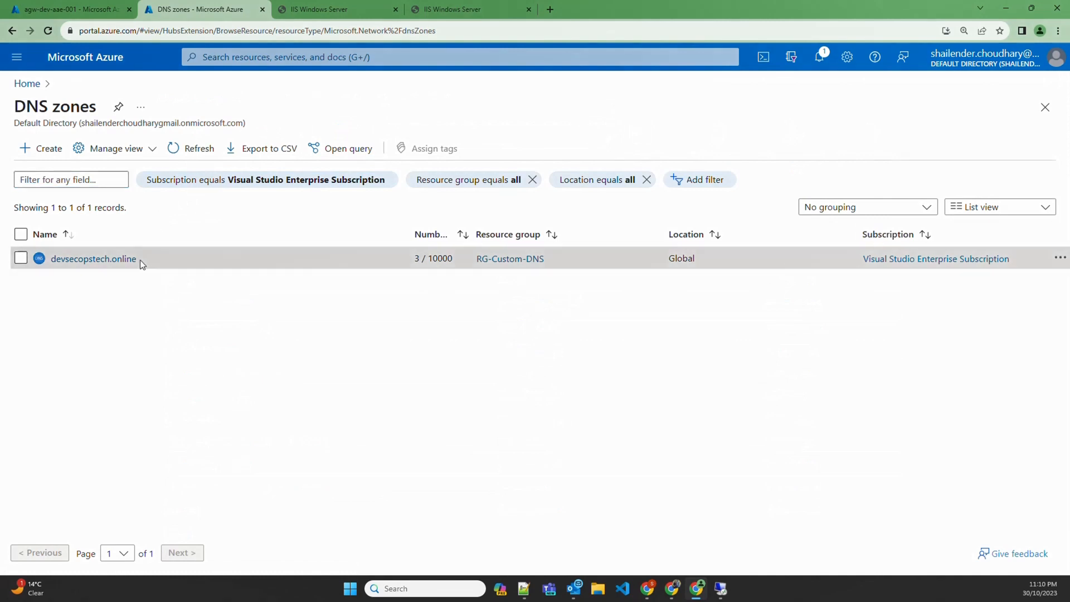
{"action": "left_click_drag", "start_coordinate": [139, 259], "coordinate": [53, 271]}
{"action": "left_click", "coordinate": [54, 273]}
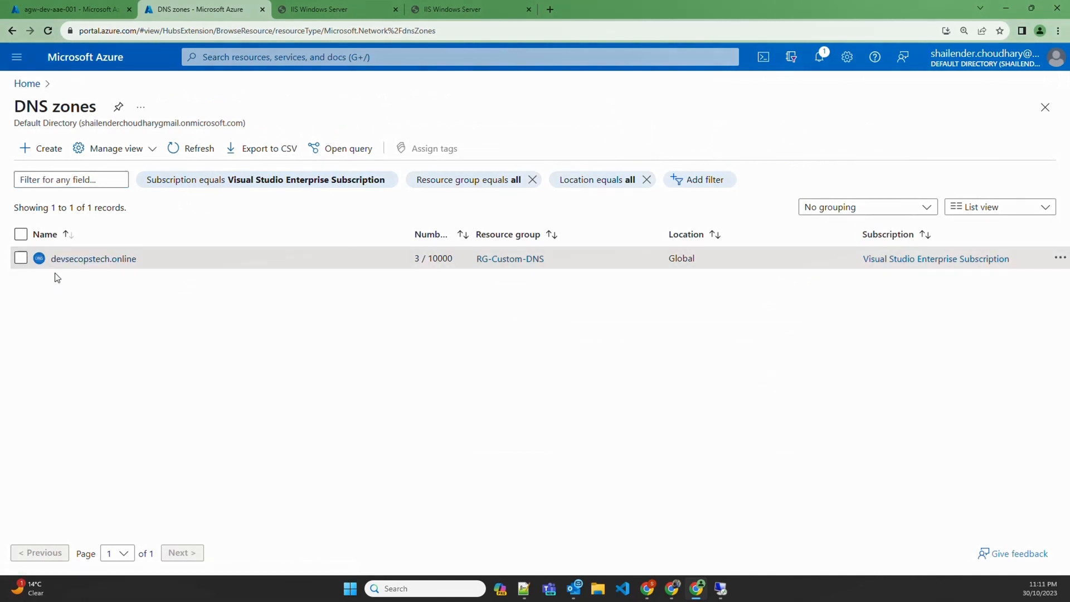
{"action": "left_click", "coordinate": [108, 261]}
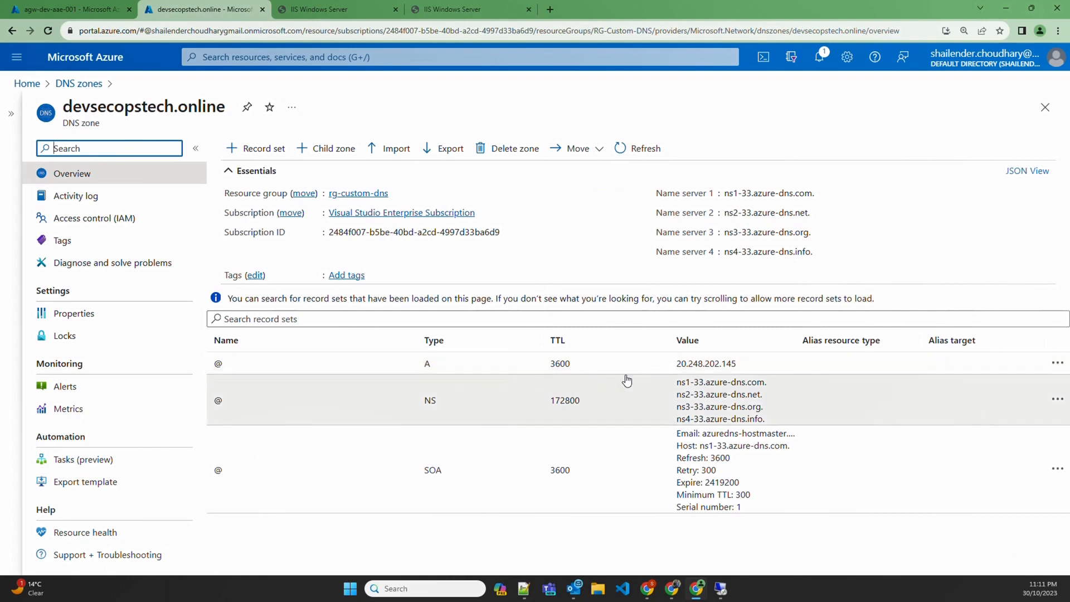
{"action": "left_click_drag", "start_coordinate": [675, 363], "coordinate": [738, 369]}
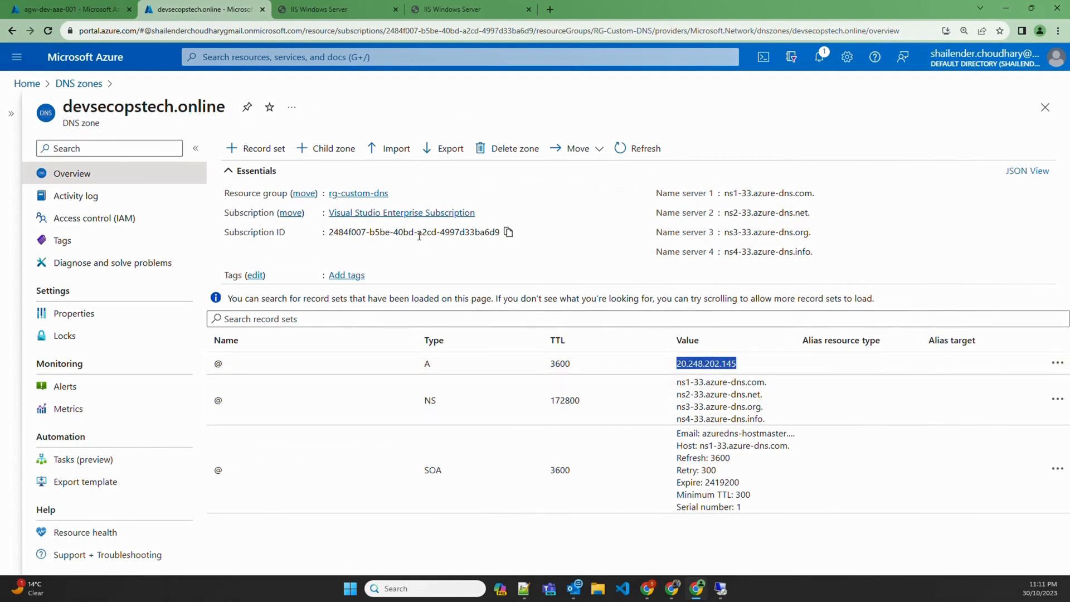
Reload devsecopstech.online, compare it with the gateway-IP tab, and return to the devsecopstech.online page
{"action": "left_click", "coordinate": [333, 10]}
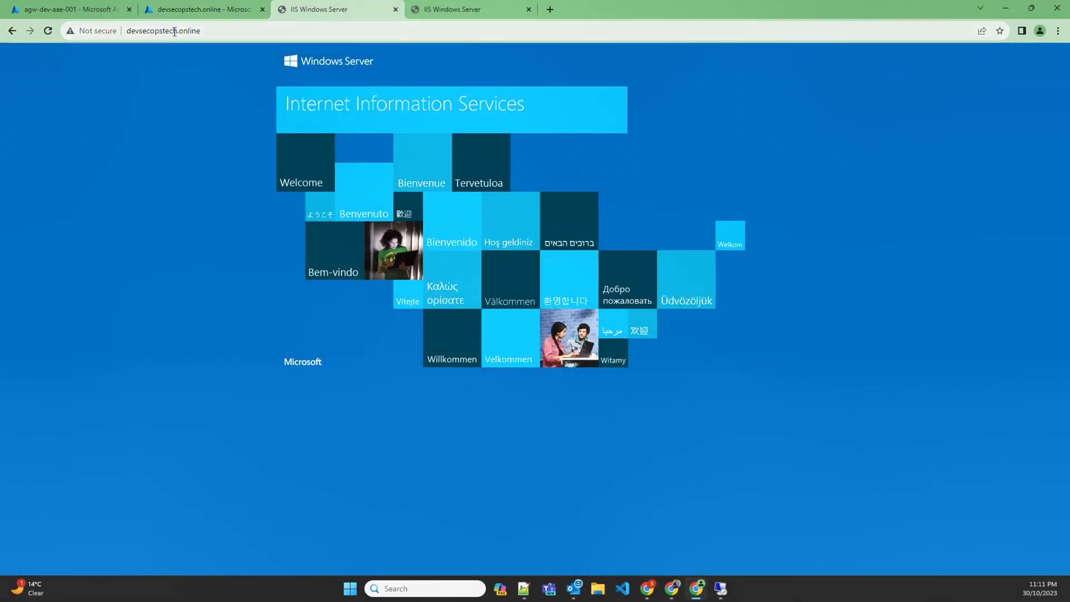
{"action": "left_click", "coordinate": [174, 32]}
{"action": "key", "text": "Return"}
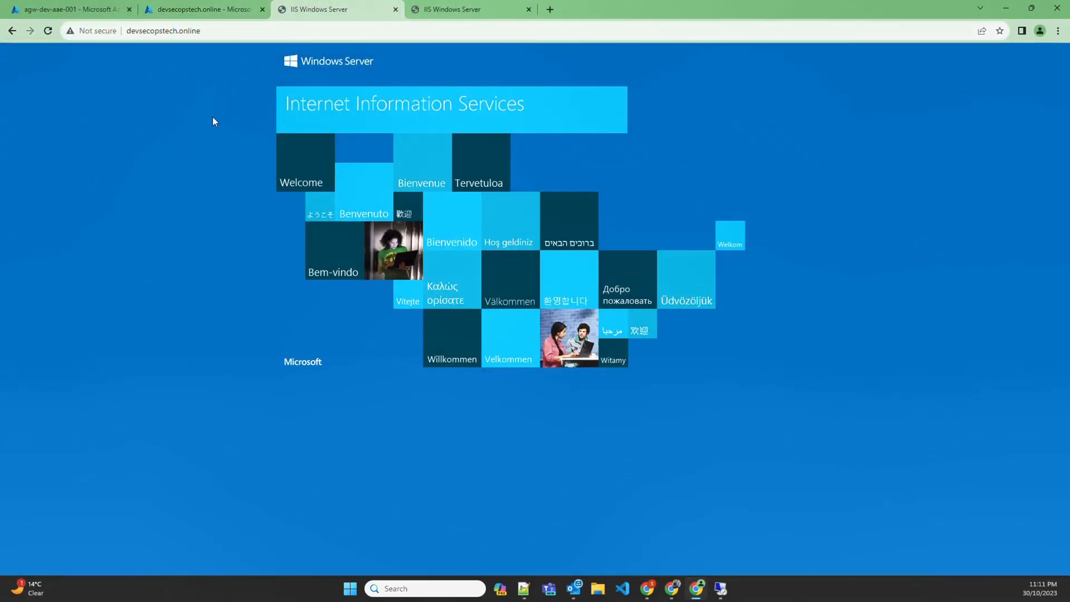
{"action": "left_click", "coordinate": [445, 9]}
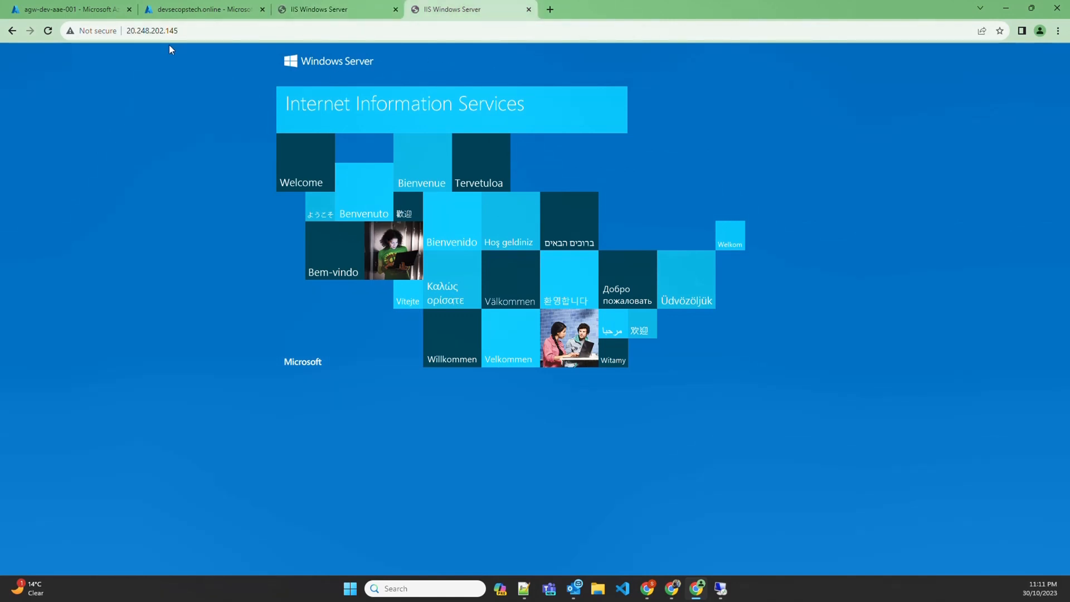
{"action": "key", "text": "ctrl+shift+Tab"}
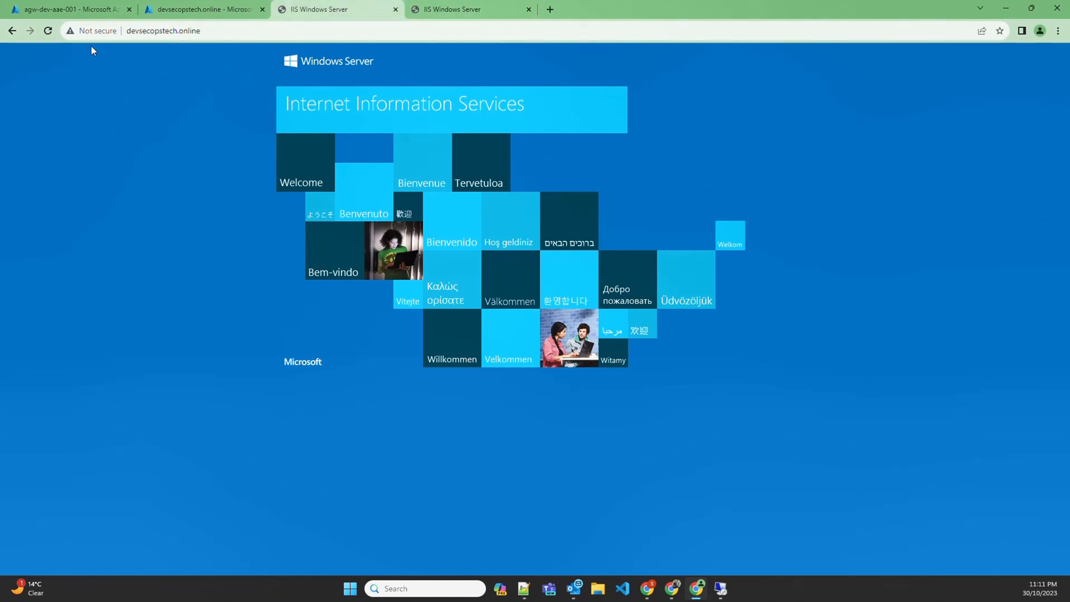
Check the connection security details of the Not secure devsecopstech.online page
{"action": "left_click", "coordinate": [85, 32]}
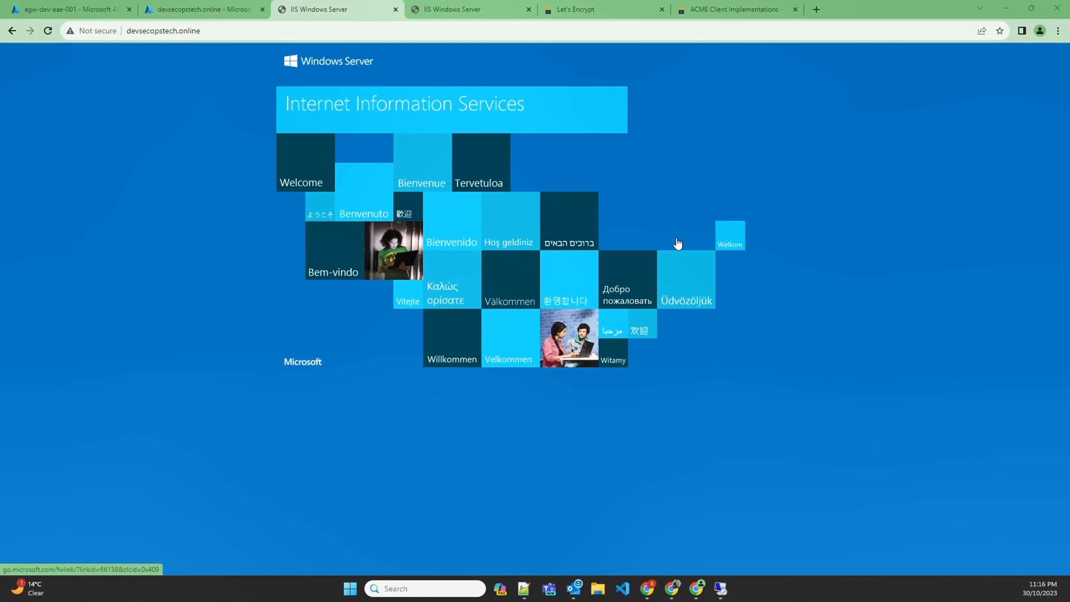
Read Let's Encrypt's nonprofit CA description and the ACME Client Implementations introduction
{"action": "left_click", "coordinate": [601, 10]}
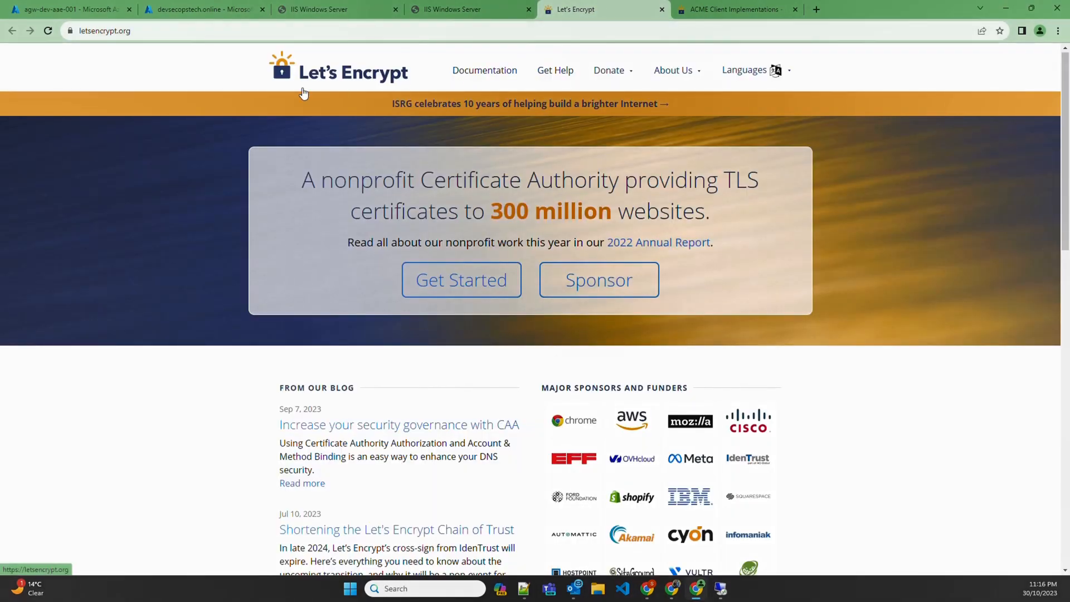
{"action": "left_click_drag", "start_coordinate": [297, 181], "coordinate": [626, 181]}
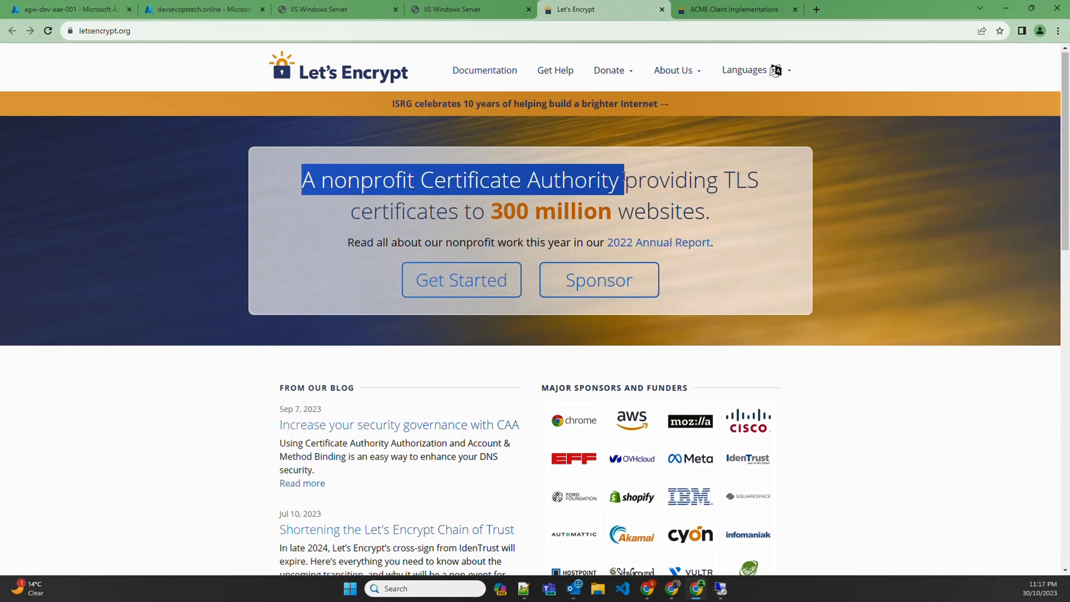
{"action": "key", "text": "ctrl+Tab"}
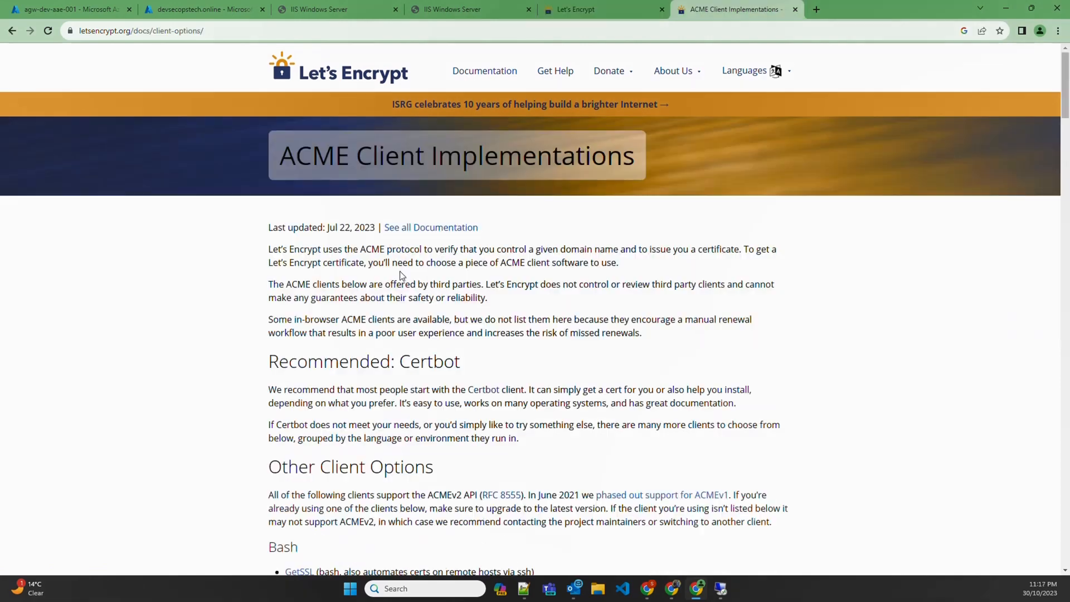
{"action": "left_click_drag", "start_coordinate": [360, 250], "coordinate": [427, 249]}
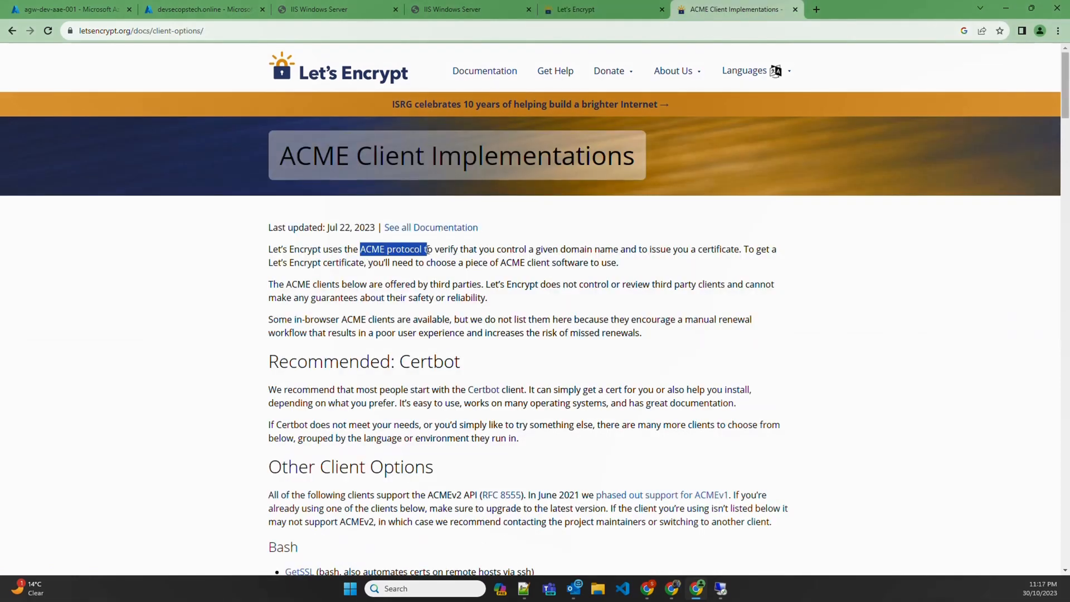
{"action": "left_click_drag", "start_coordinate": [651, 249], "coordinate": [716, 248]}
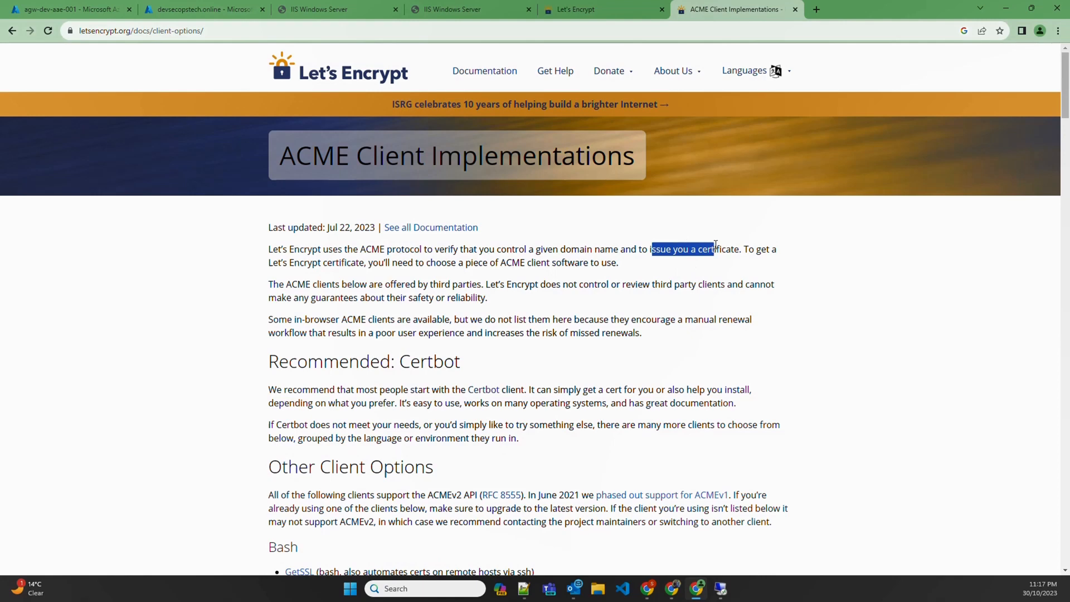
{"action": "left_click_drag", "start_coordinate": [286, 284], "coordinate": [488, 283]}
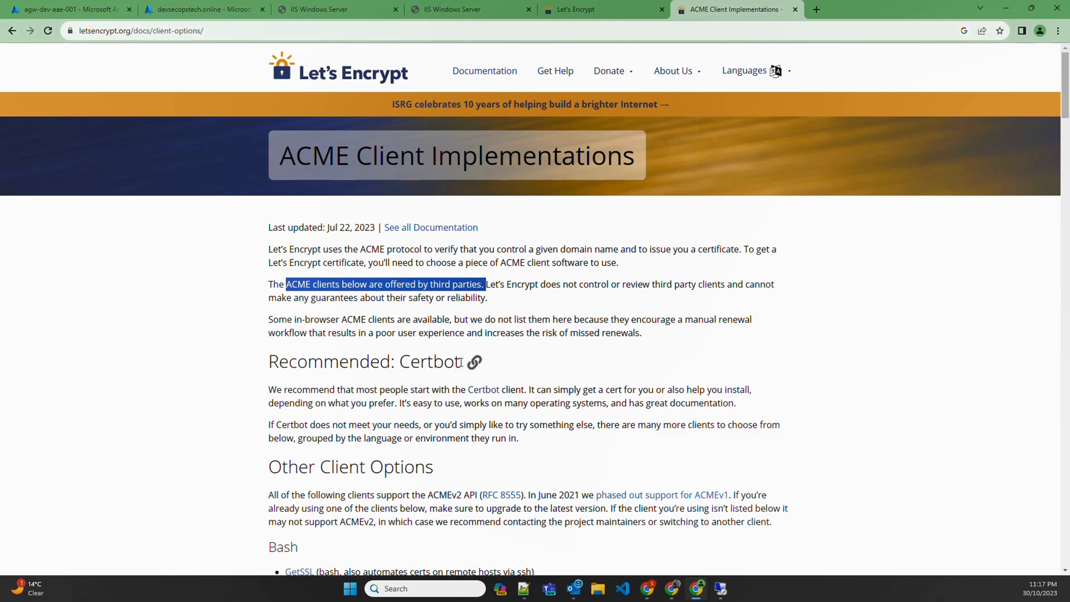
Search the ACME client list for 'win-ac' to locate win-acme
{"action": "left_click_drag", "start_coordinate": [460, 362], "coordinate": [401, 362]}
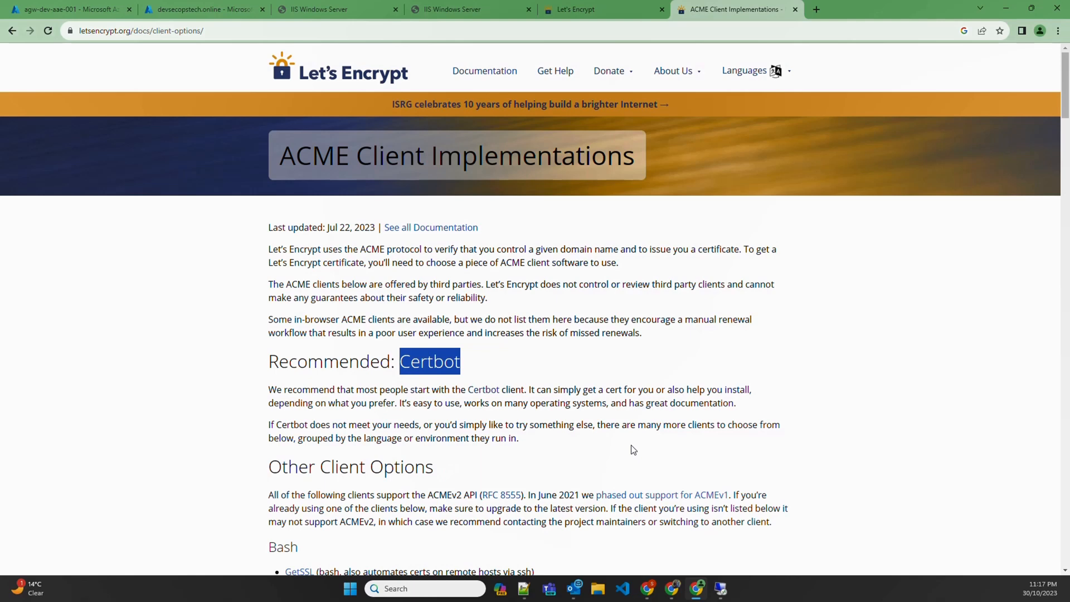
{"action": "scroll", "coordinate": [580, 443], "scroll_direction": "down", "scroll_amount": 10}
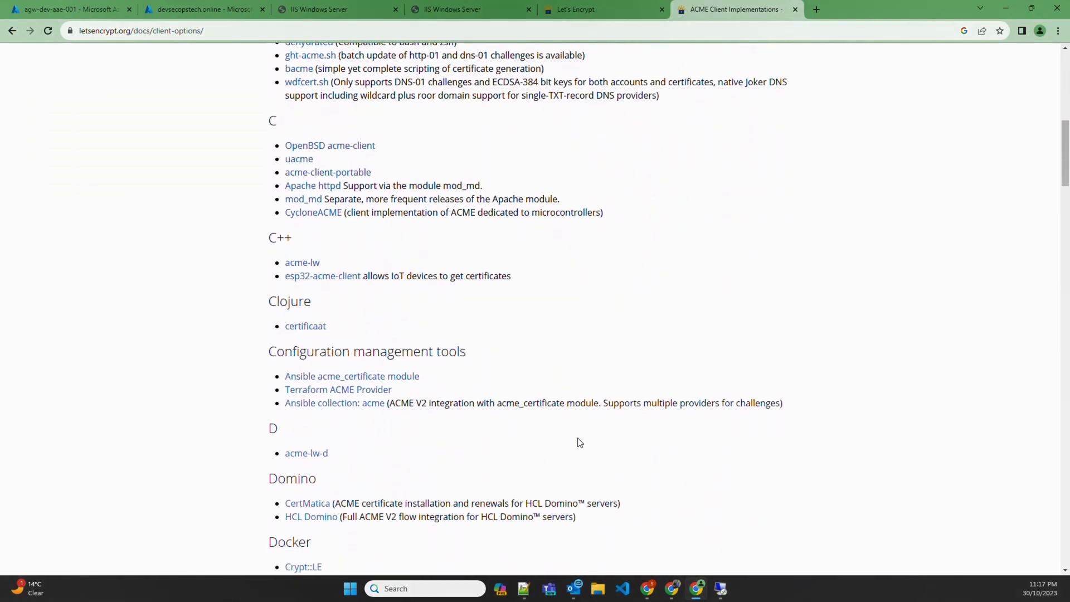
{"action": "key", "text": "ctrl+f"}
{"action": "type", "text": "win-ac"}
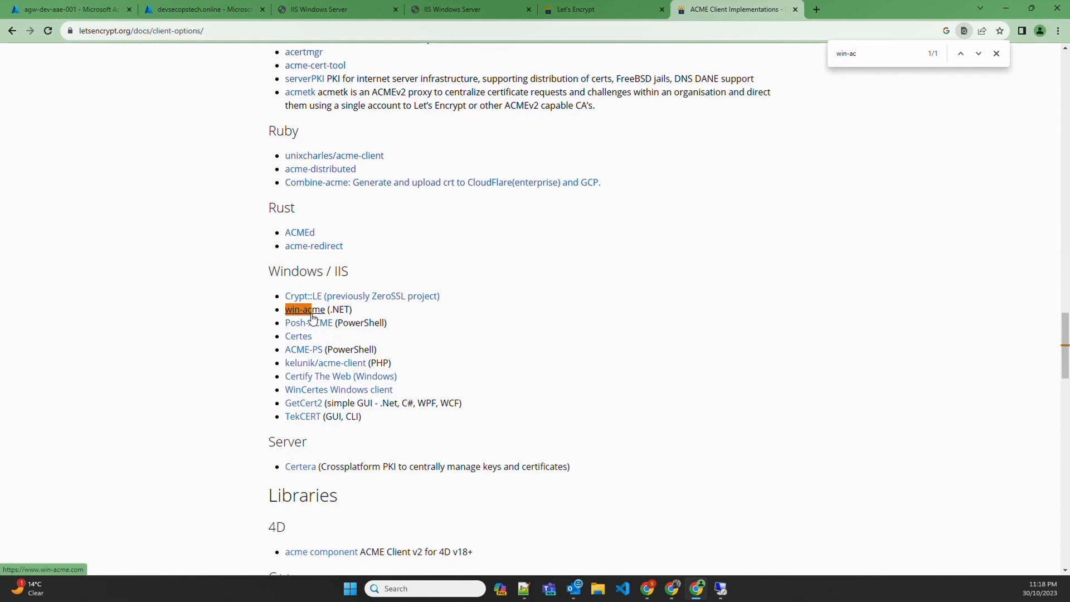
In the RDP session, close IIS Manager, browse to win-acme.com and download win-acme 2.2.6
{"action": "left_click", "coordinate": [720, 588]}
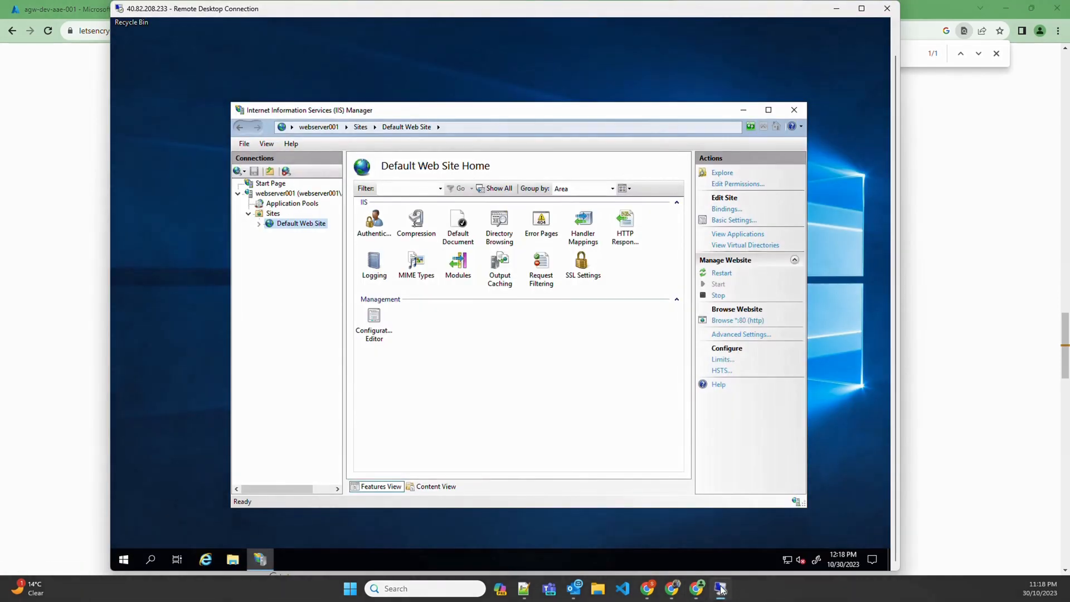
{"action": "left_click", "coordinate": [794, 110]}
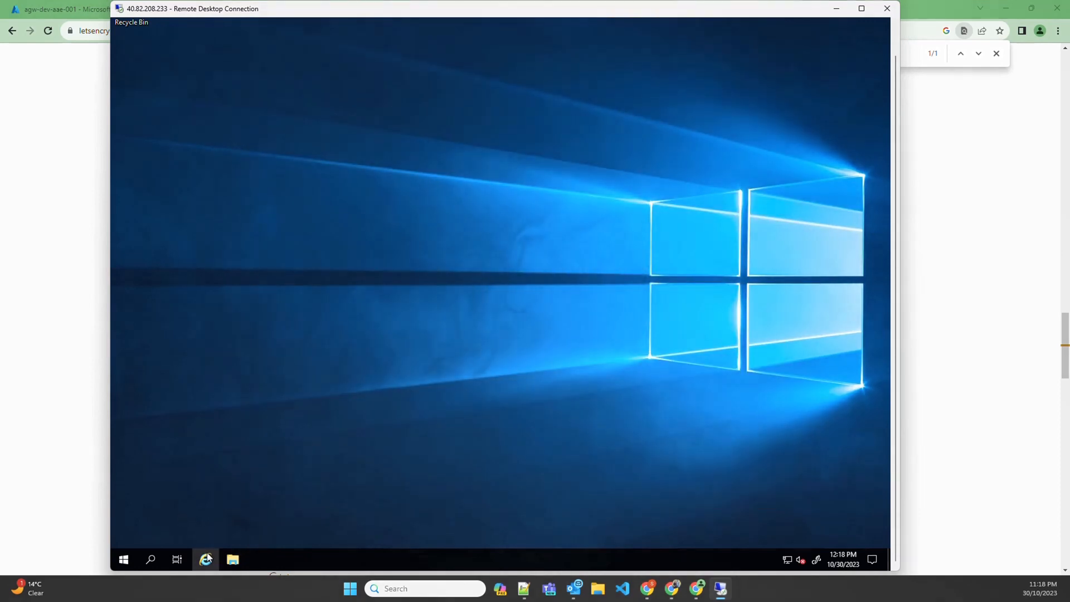
{"action": "left_click", "coordinate": [206, 559]}
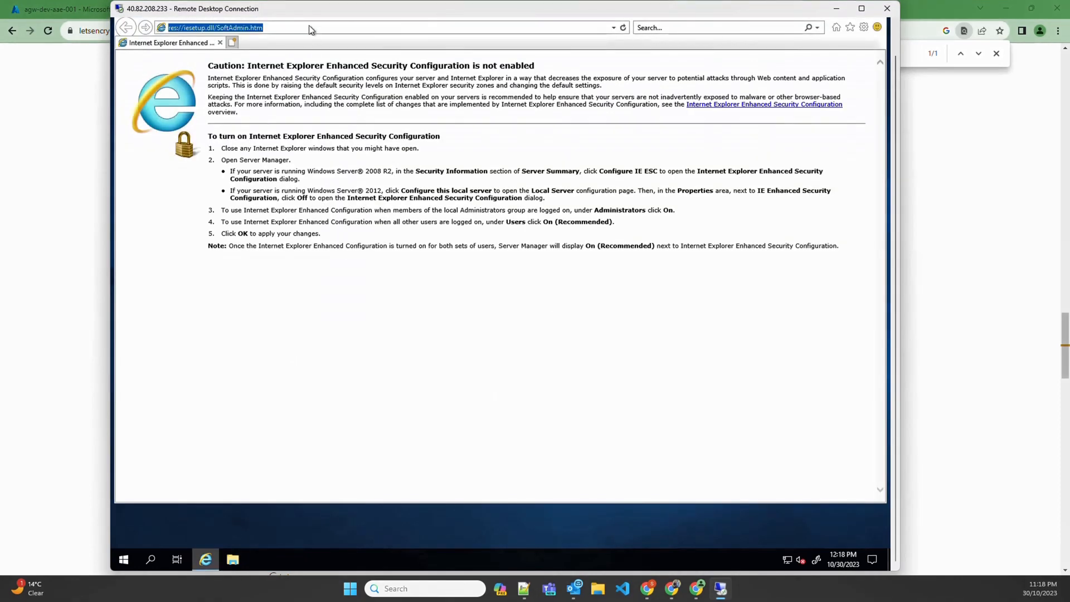
{"action": "type", "text": "win-acem"}
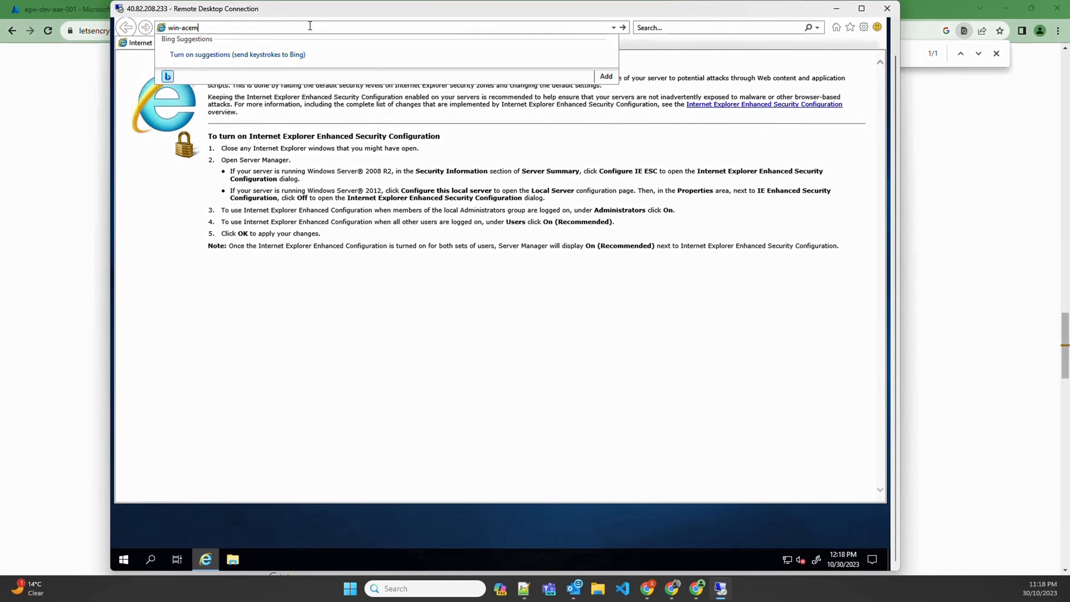
{"action": "key", "text": "BackSpace"}
{"action": "key", "text": "BackSpace"}
{"action": "type", "text": "me.com"}
{"action": "key", "text": "Return"}
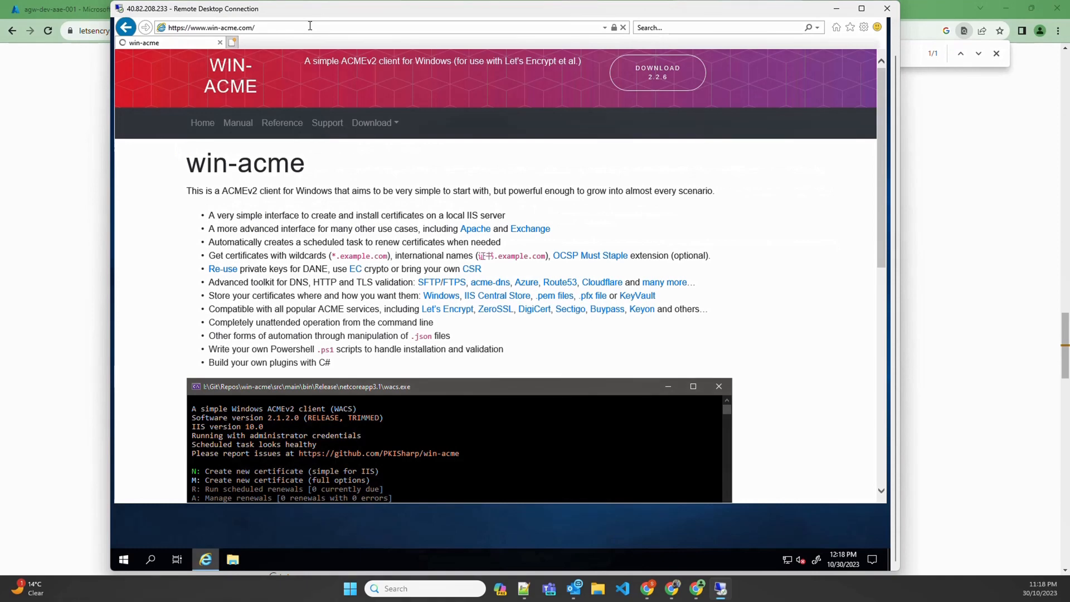
{"action": "left_click", "coordinate": [666, 77]}
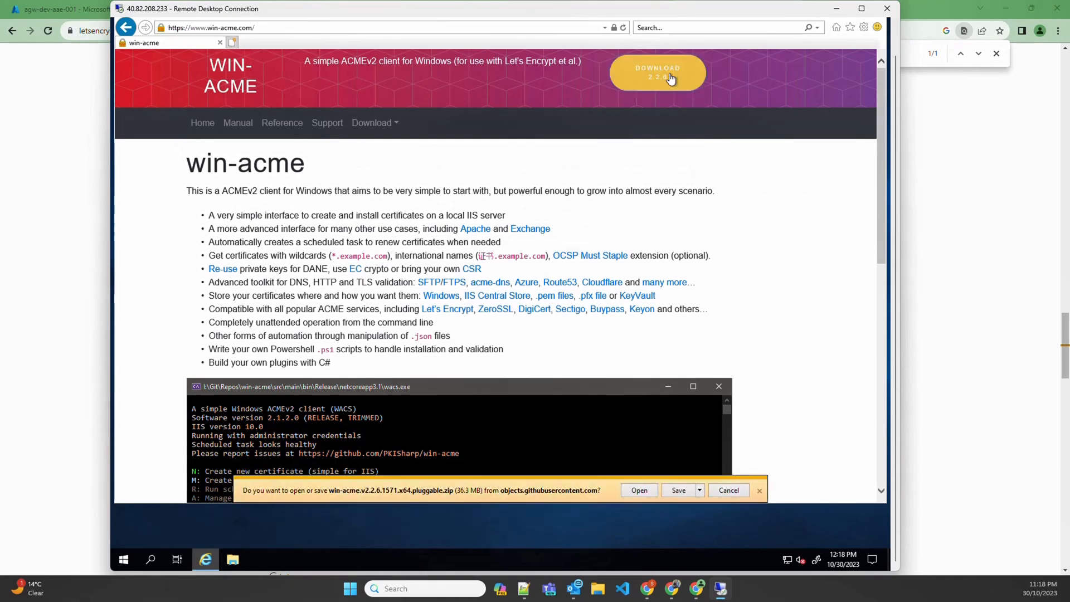
Save win-acme.v2.2.6.1571.x64.pluggable.zip, extract it in Downloads, and select wacs
{"action": "left_click", "coordinate": [688, 491]}
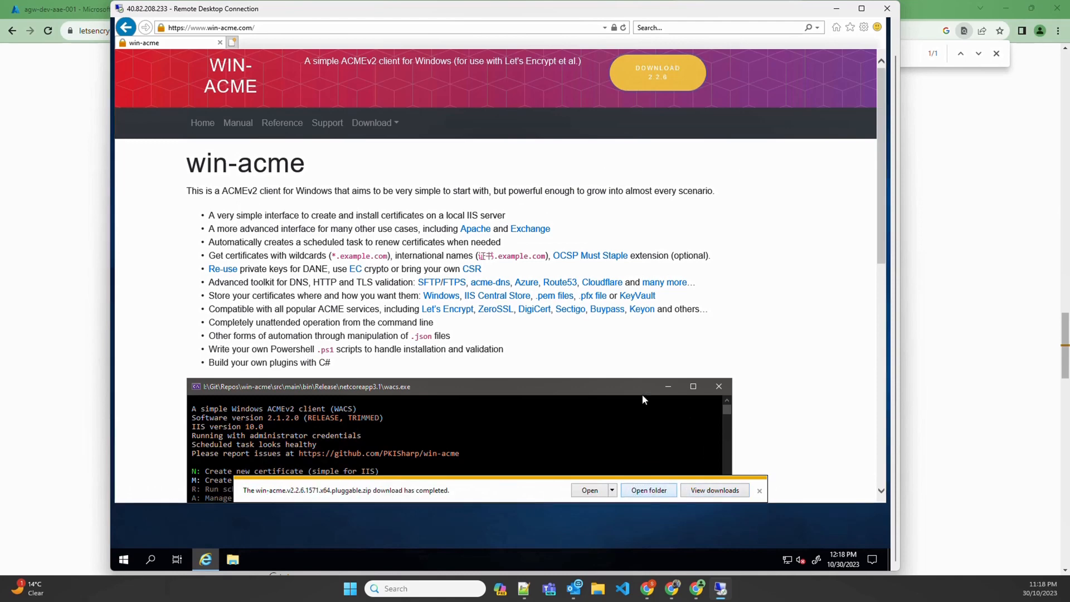
{"action": "right_click", "coordinate": [360, 167]}
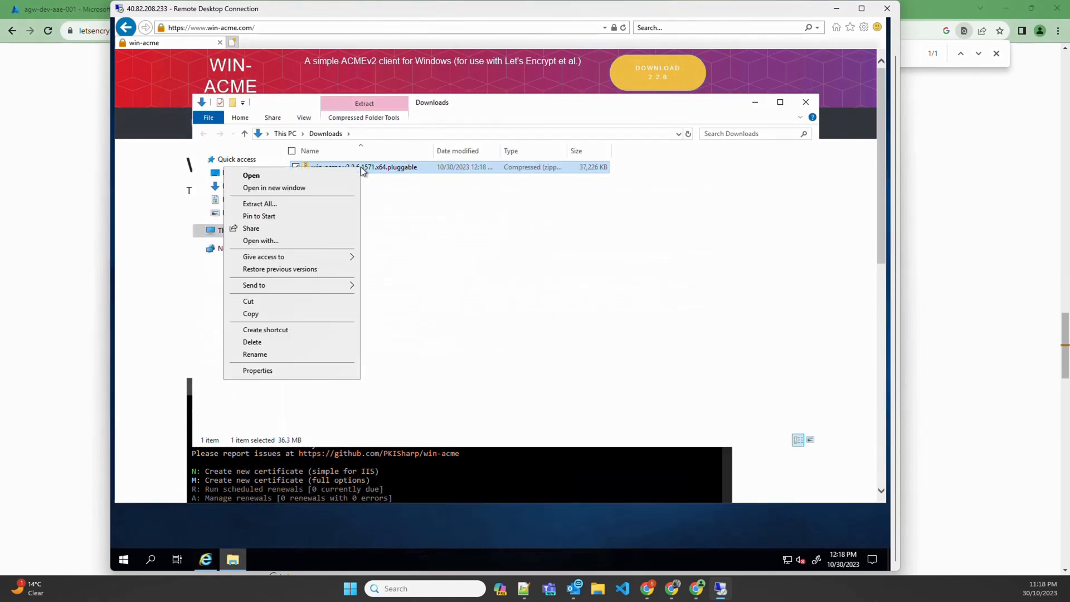
{"action": "left_click", "coordinate": [266, 203]}
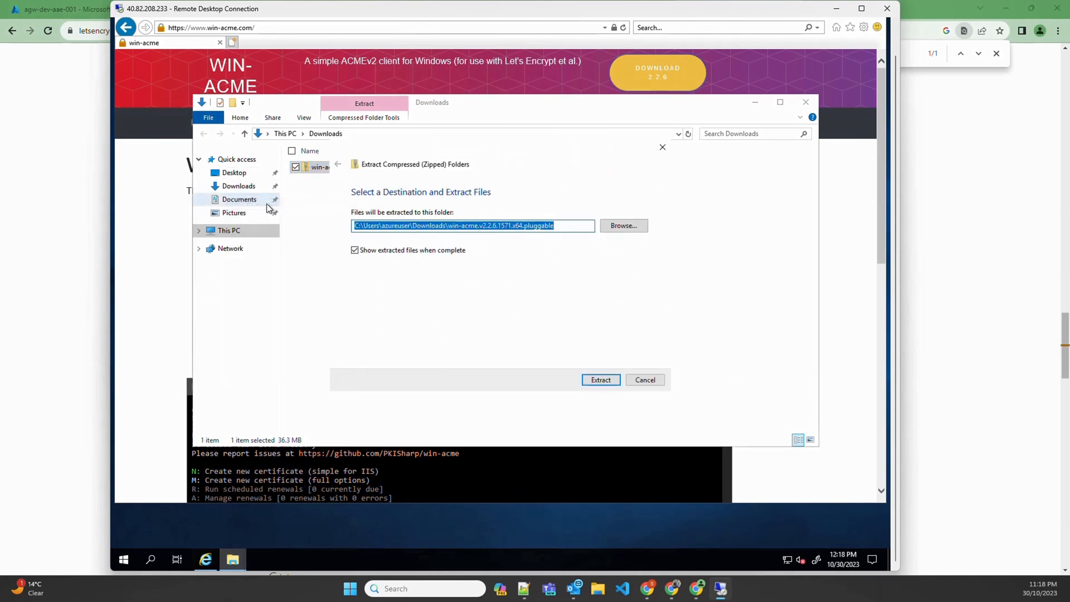
{"action": "left_click", "coordinate": [596, 381]}
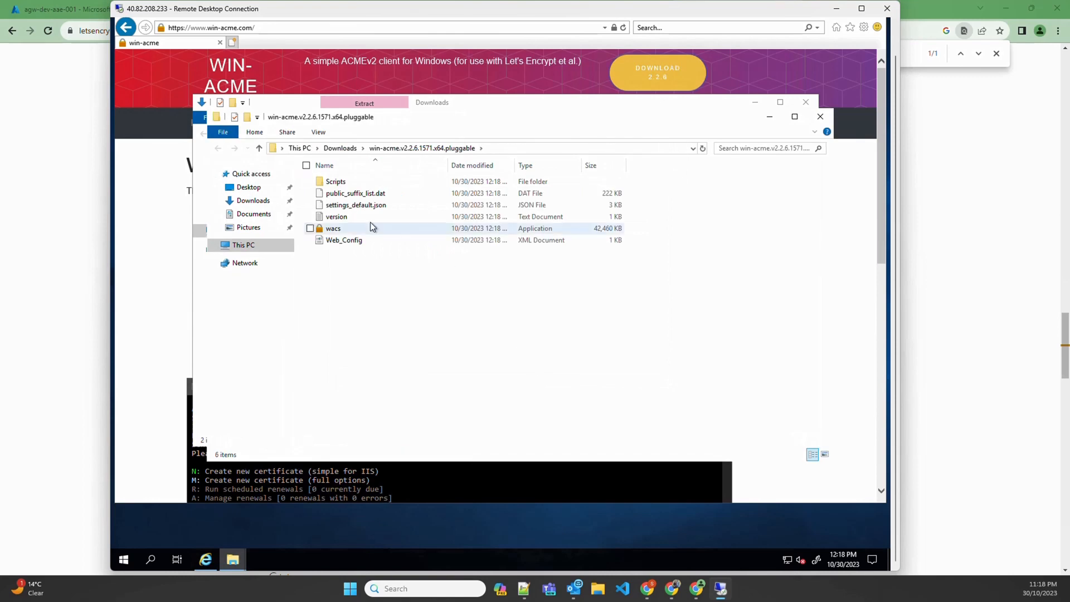
{"action": "left_click", "coordinate": [335, 230]}
Run wacs past the SmartScreen warning and review its default and full-options menu entries
{"action": "double_click", "coordinate": [335, 230]}
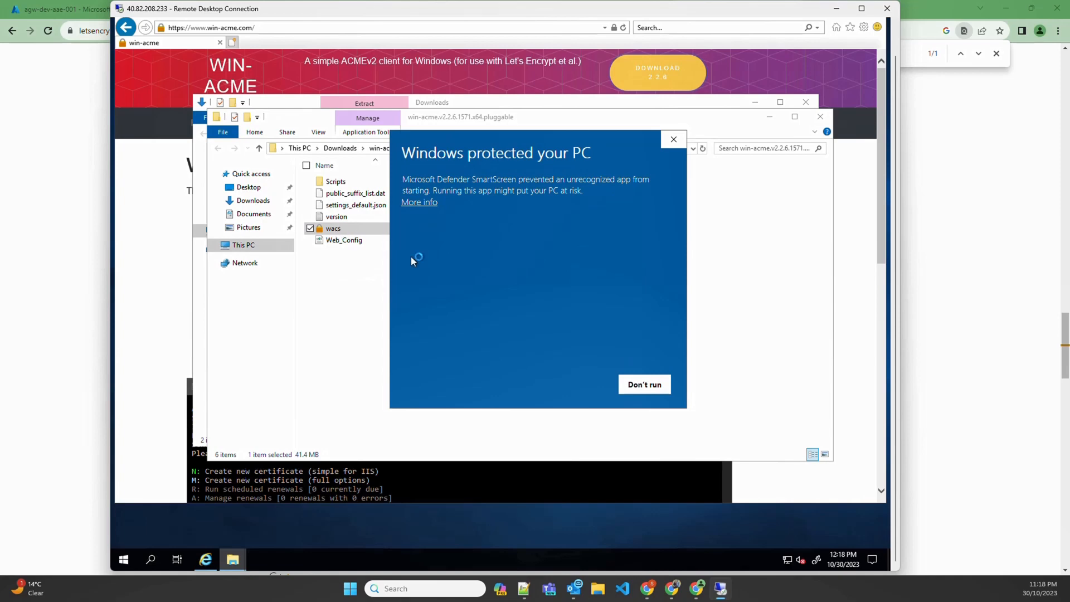
{"action": "left_click", "coordinate": [434, 204]}
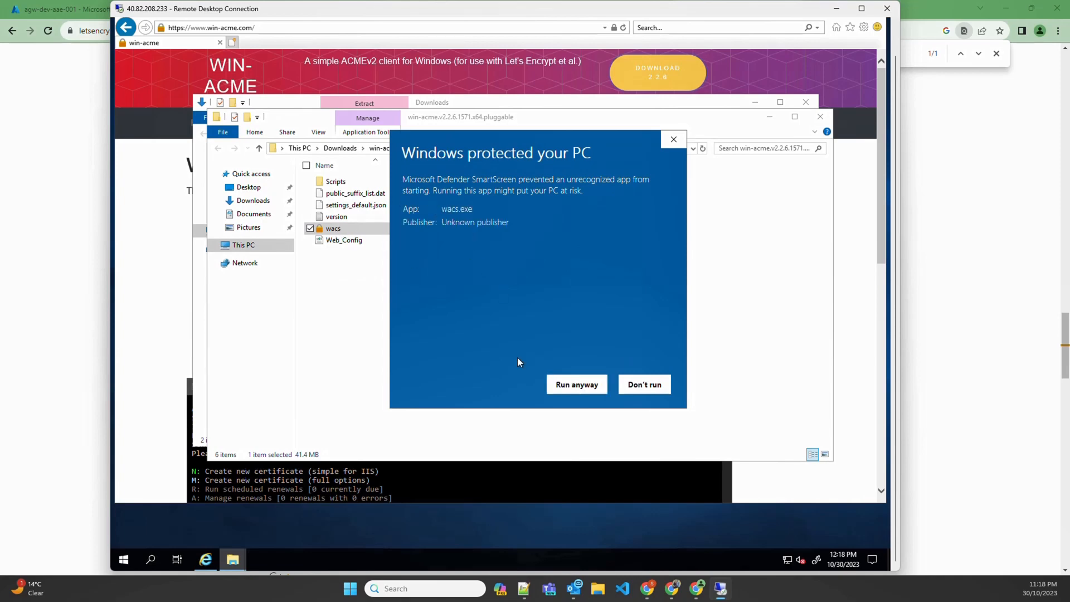
{"action": "left_click", "coordinate": [573, 390]}
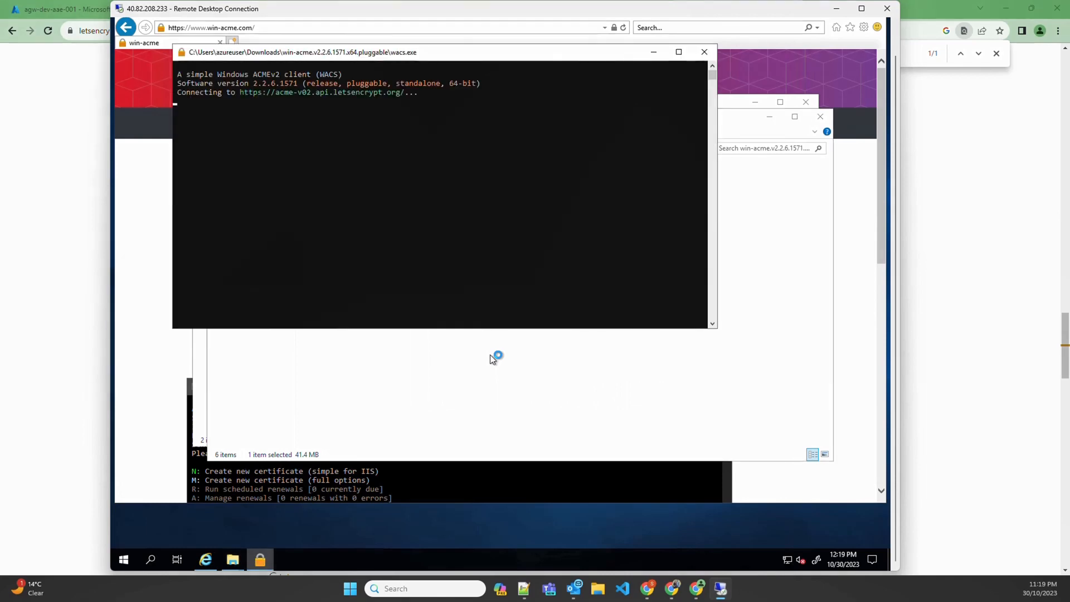
{"action": "left_click", "coordinate": [193, 137]}
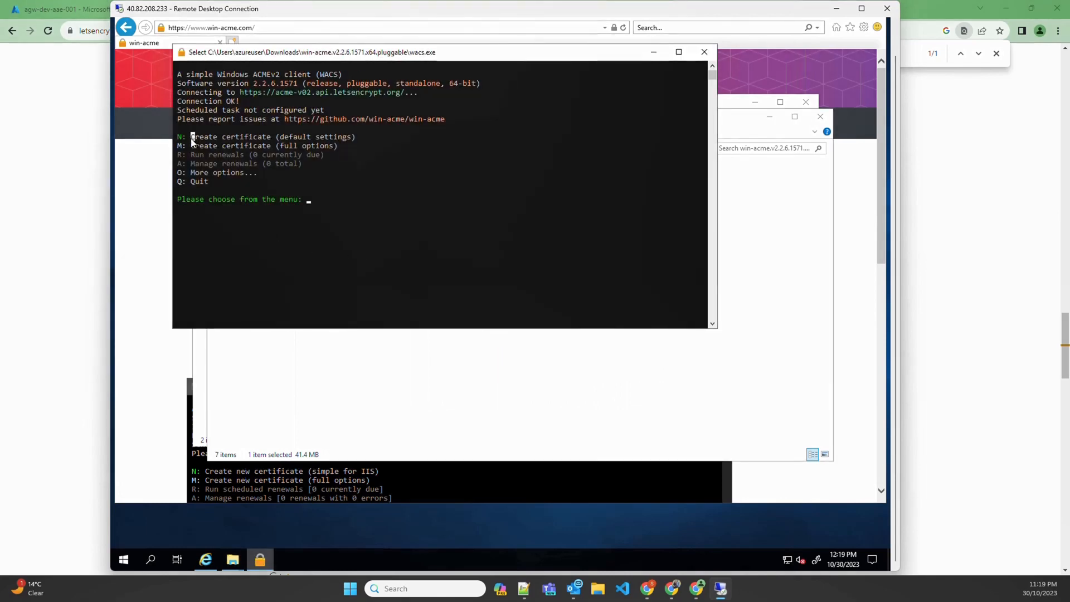
{"action": "left_click_drag", "start_coordinate": [281, 138], "coordinate": [352, 144]}
{"action": "left_click_drag", "start_coordinate": [280, 146], "coordinate": [325, 147]}
Choose M for a full-options certificate and read IIS bindings, which reports no host bindings
{"action": "left_click", "coordinate": [363, 167]}
{"action": "key", "text": "Escape"}
{"action": "type", "text": "M"}
{"action": "key", "text": "Return"}
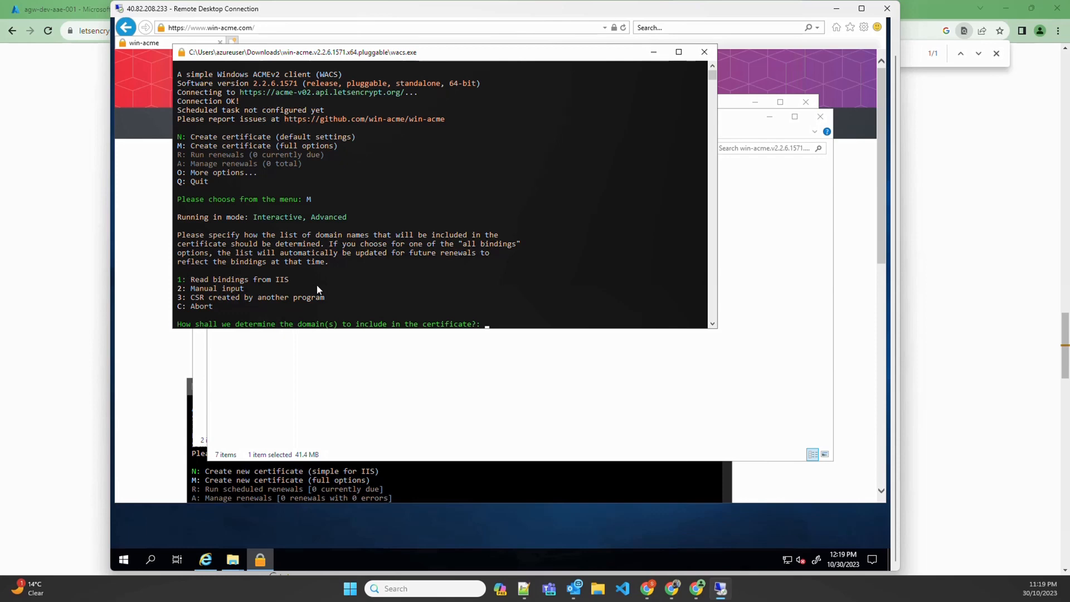
{"action": "key", "text": "Return"}
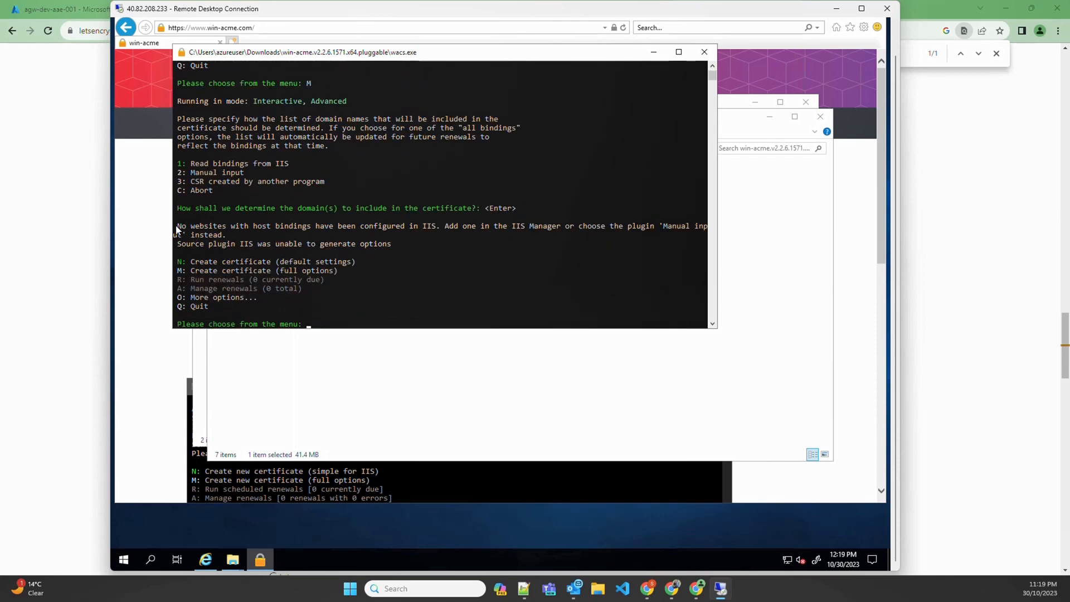
{"action": "left_click_drag", "start_coordinate": [178, 228], "coordinate": [435, 229]}
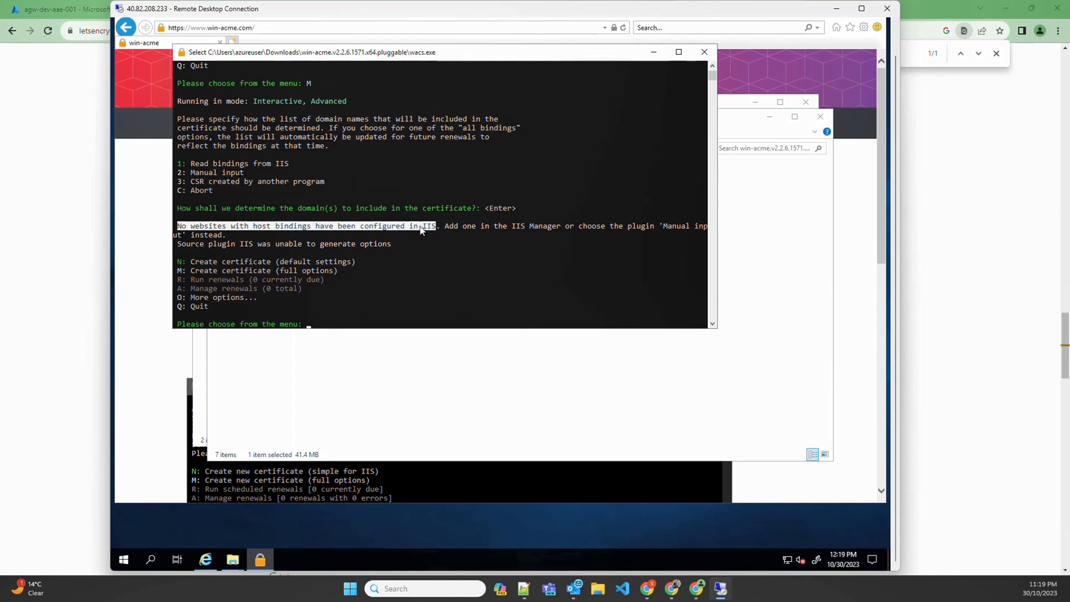
Reopen IIS Manager via an 'iis' search and select Default Web Site under webserver001 Sites
{"action": "left_click", "coordinate": [150, 560]}
{"action": "type", "text": "iis"}
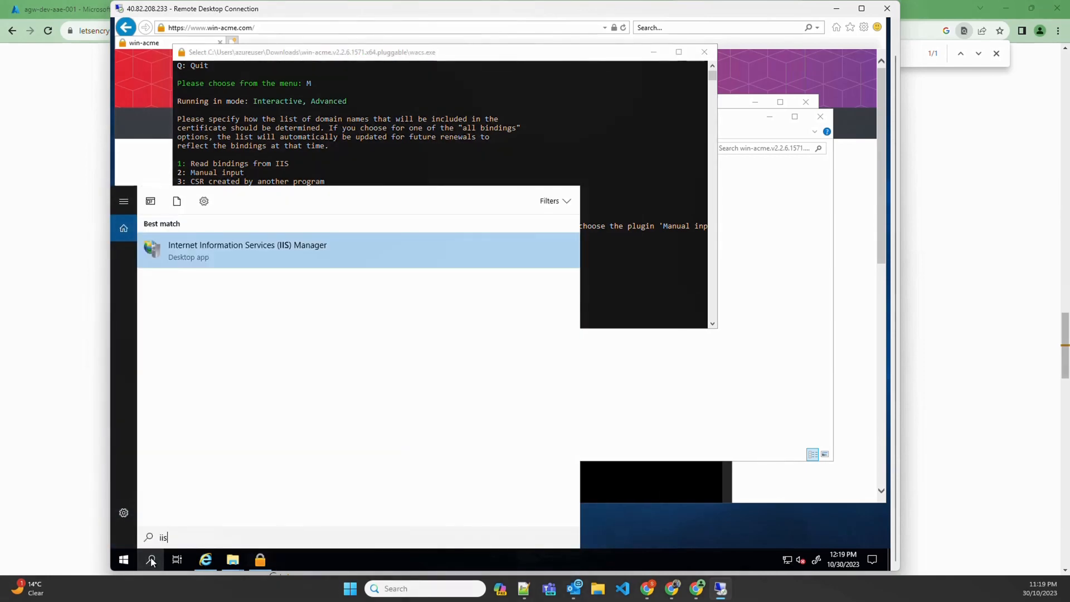
{"action": "key", "text": "Return"}
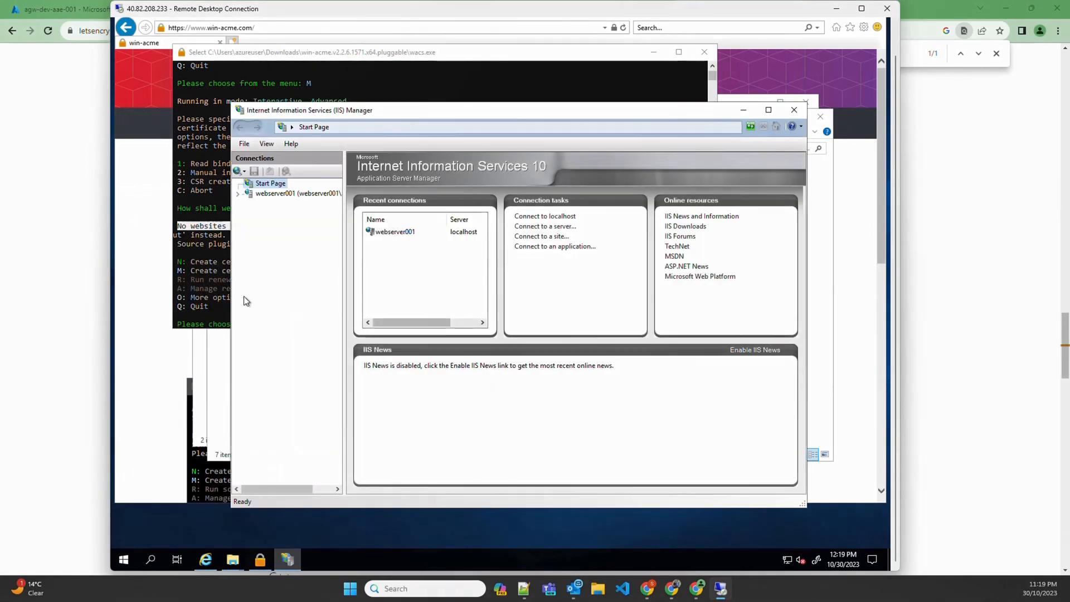
{"action": "left_click", "coordinate": [251, 194]}
{"action": "left_click", "coordinate": [273, 214]}
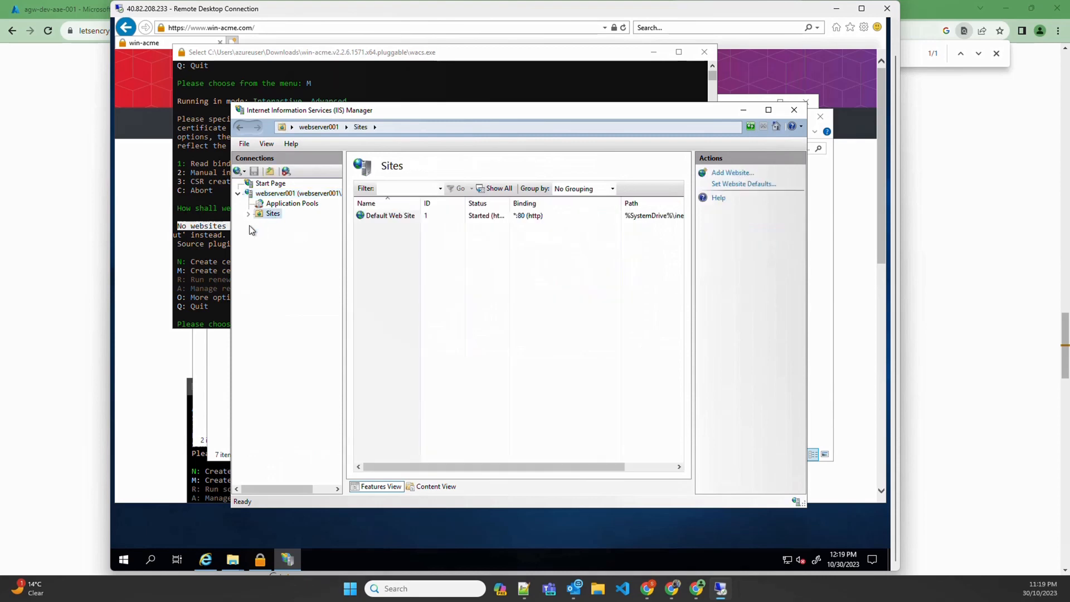
{"action": "left_click", "coordinate": [249, 214]}
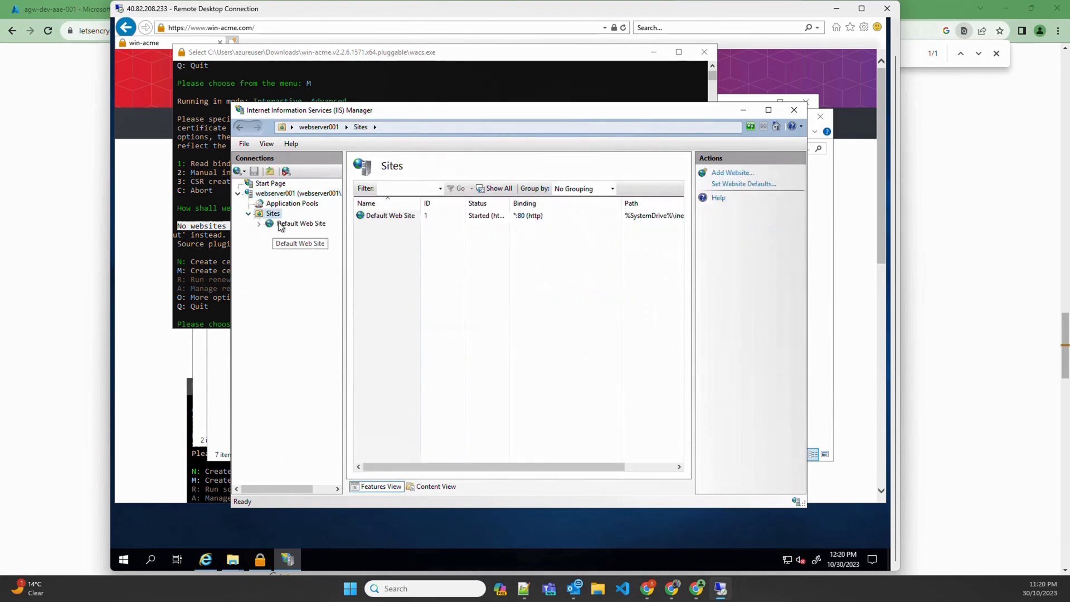
{"action": "left_click", "coordinate": [281, 226]}
Set host name devsecopstech.online on the port 80 http binding, then return to the wacs console
{"action": "left_click", "coordinate": [722, 209]}
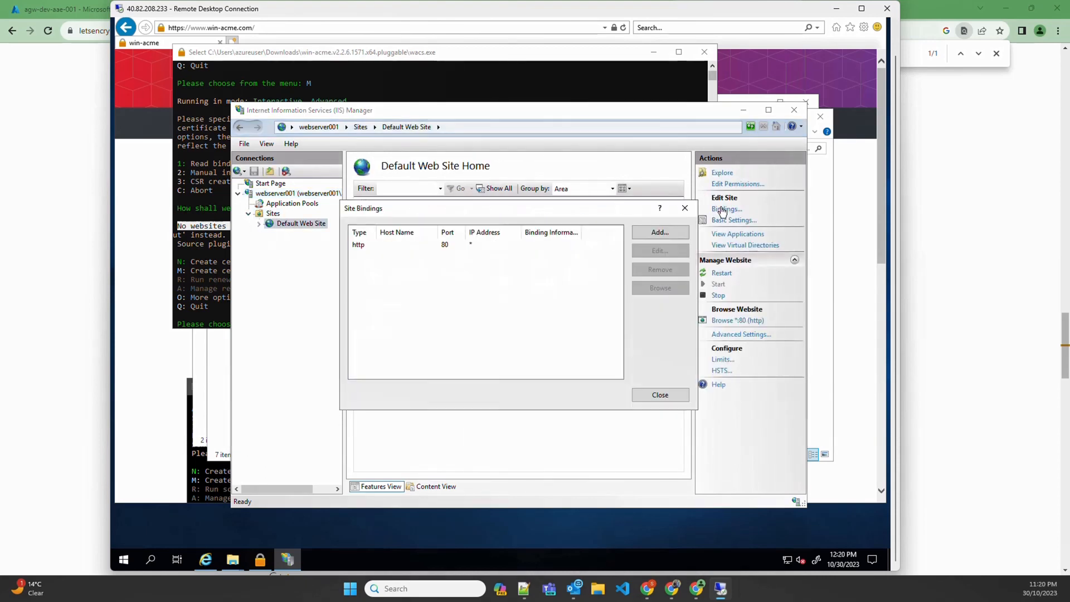
{"action": "double_click", "coordinate": [490, 246]}
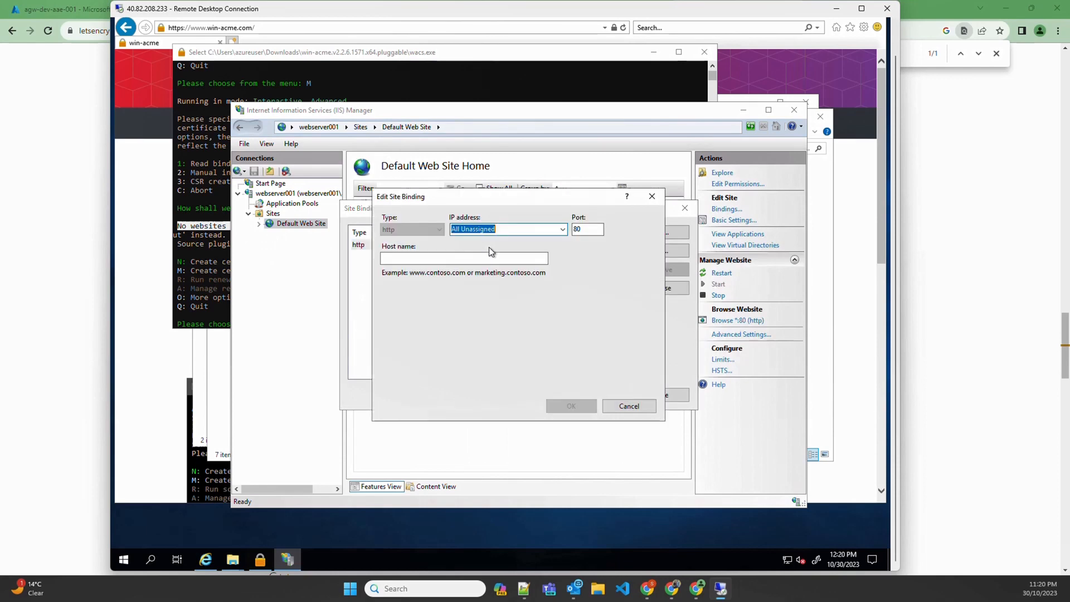
{"action": "left_click", "coordinate": [407, 258]}
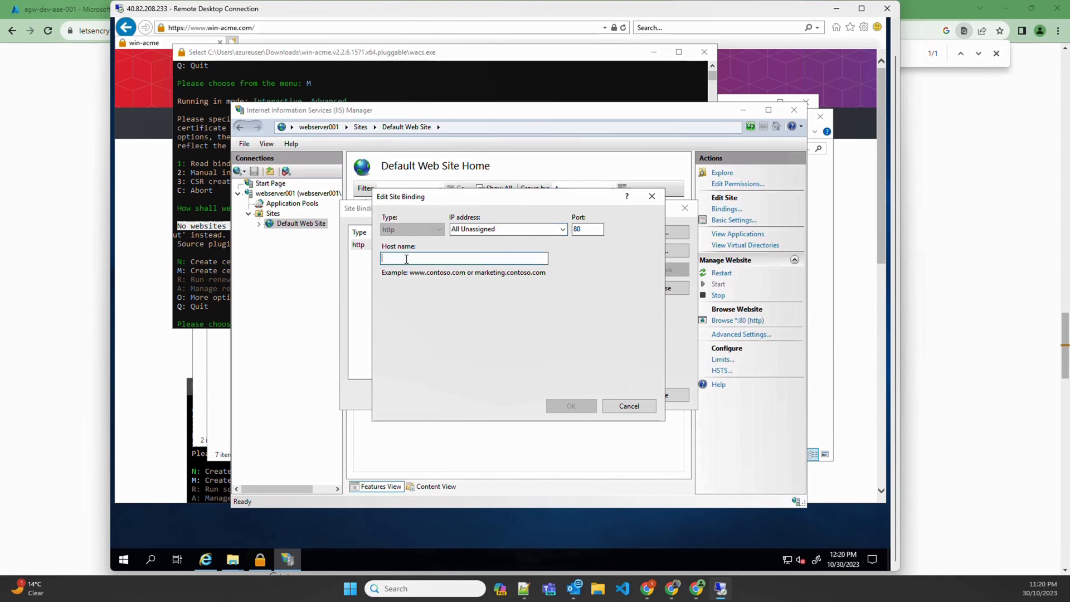
{"action": "type", "text": "devsec"}
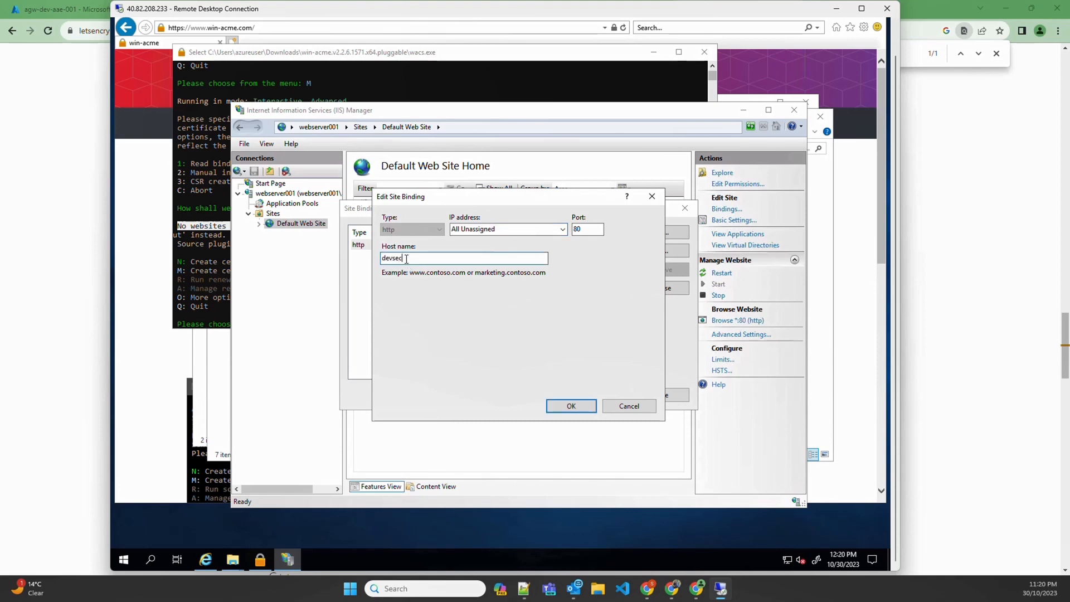
{"action": "type", "text": "opstech.online"}
{"action": "left_click", "coordinate": [574, 404]}
{"action": "left_click", "coordinate": [658, 390]}
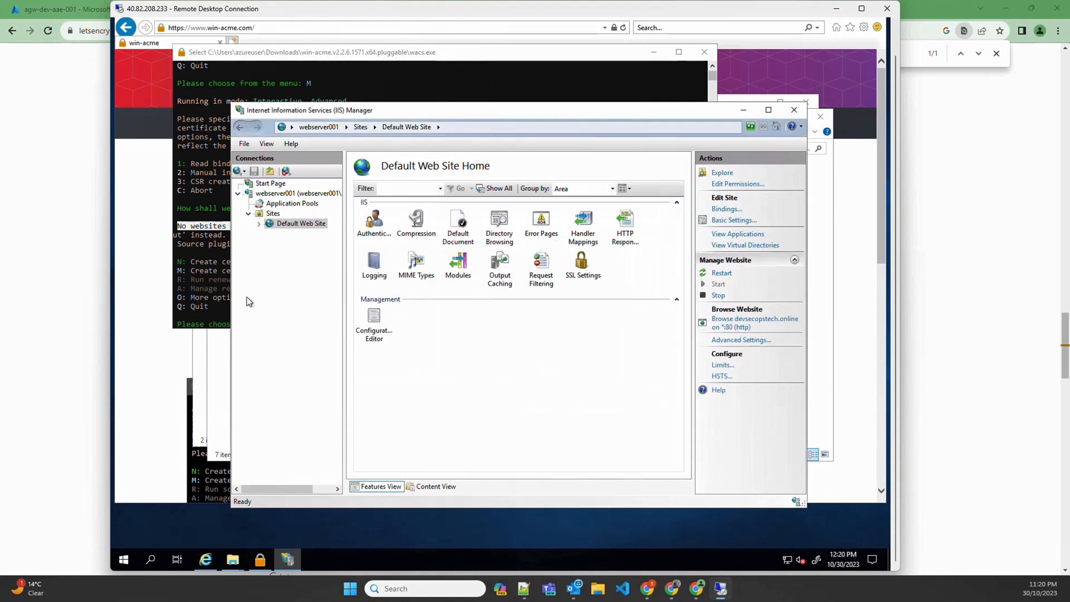
{"action": "left_click", "coordinate": [210, 281]}
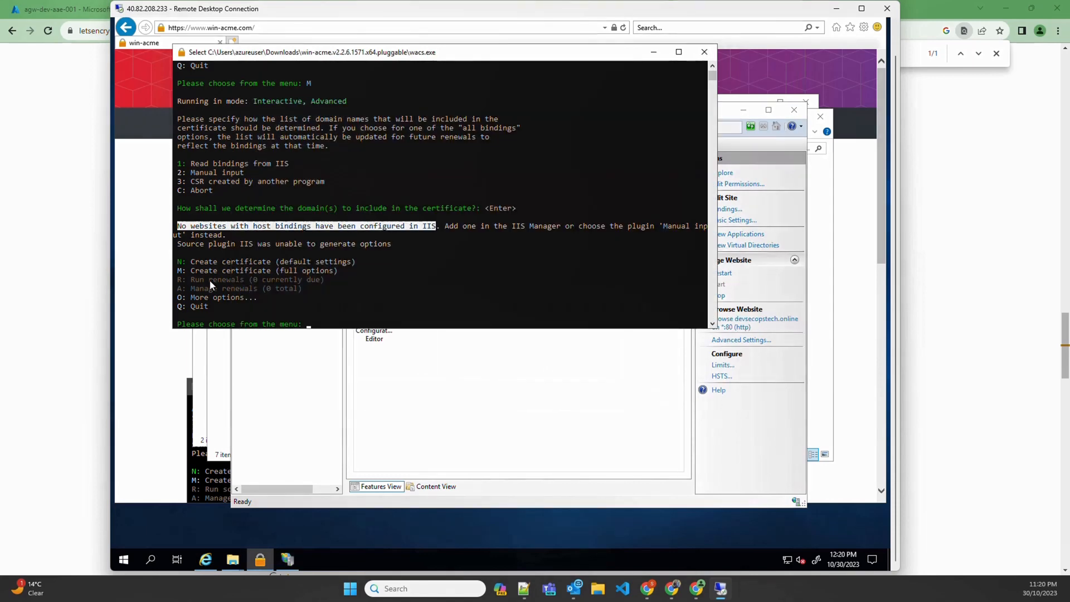
Begin a full-options win-acme certificate using all IIS sites and their bindings
{"action": "key", "text": "Escape"}
{"action": "type", "text": "M"}
{"action": "key", "text": "Return"}
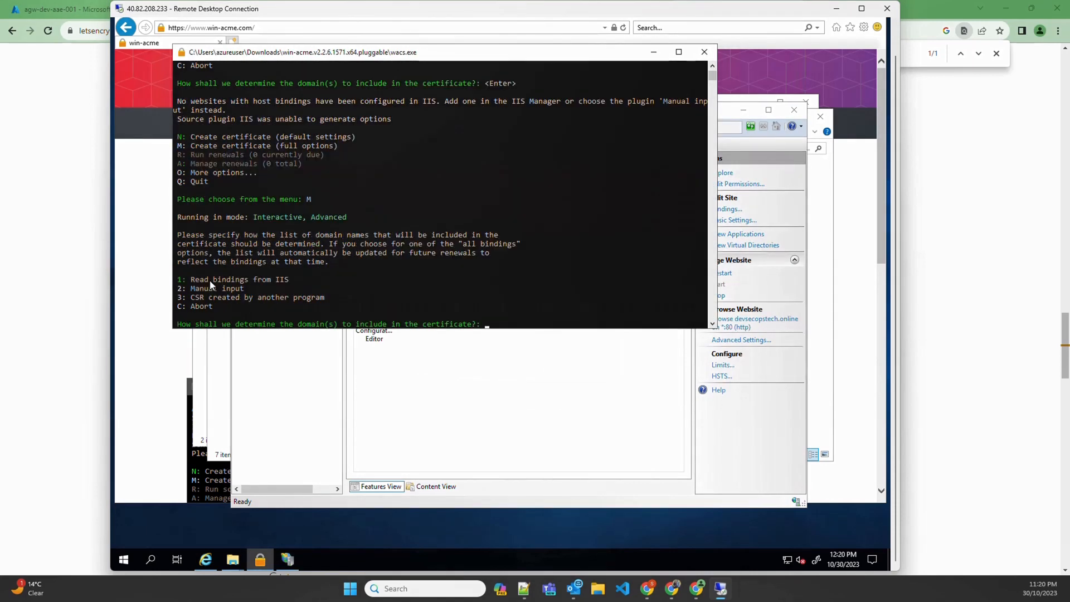
{"action": "key", "text": "Return"}
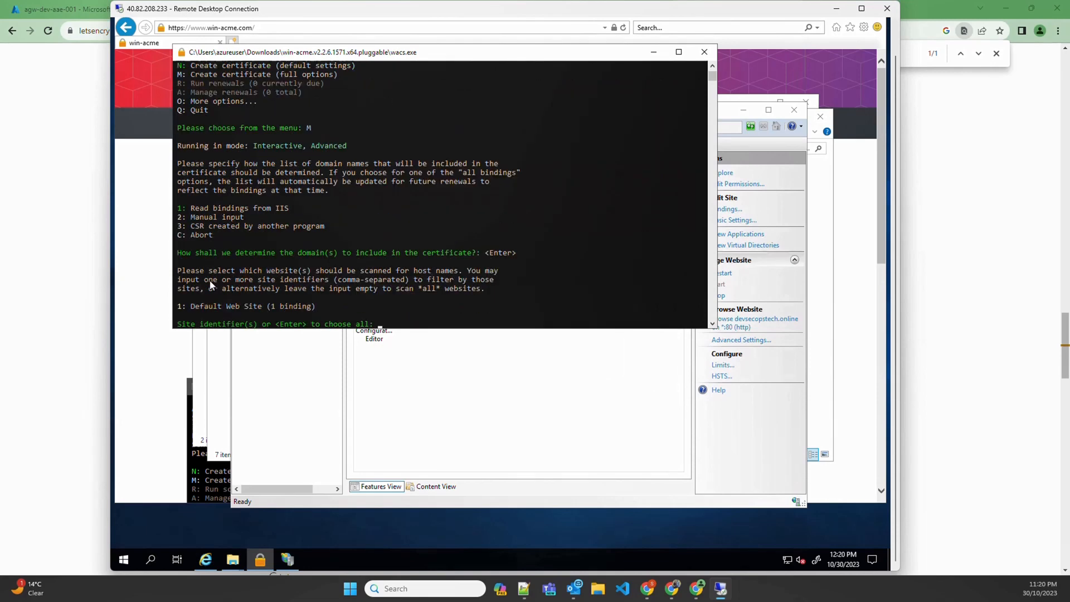
{"action": "left_click_drag", "start_coordinate": [192, 306], "coordinate": [262, 308]}
{"action": "left_click", "coordinate": [452, 301]}
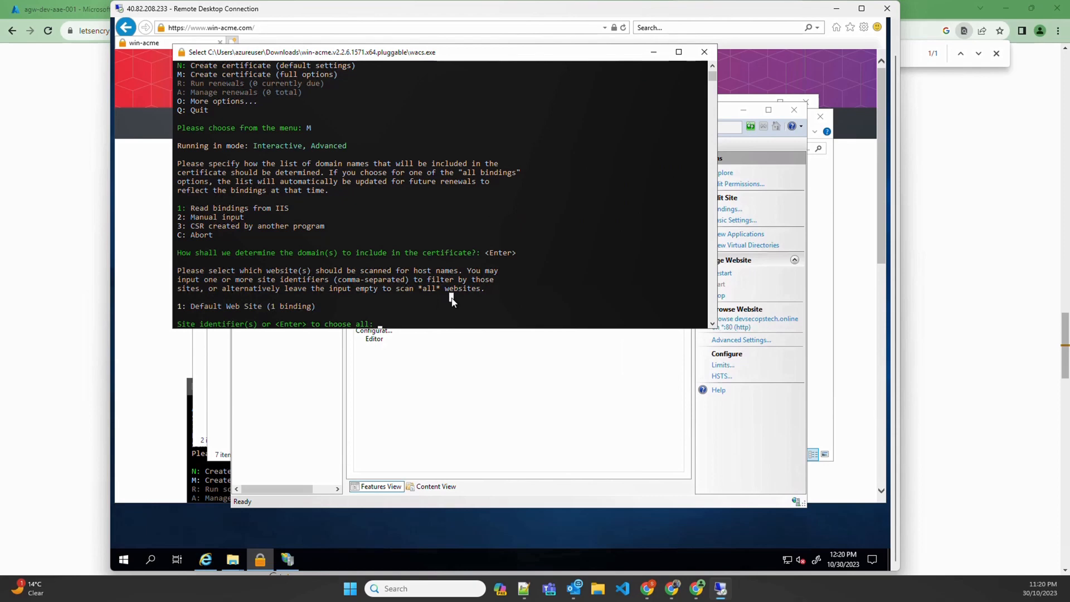
{"action": "key", "text": "Escape"}
{"action": "key", "text": "Return"}
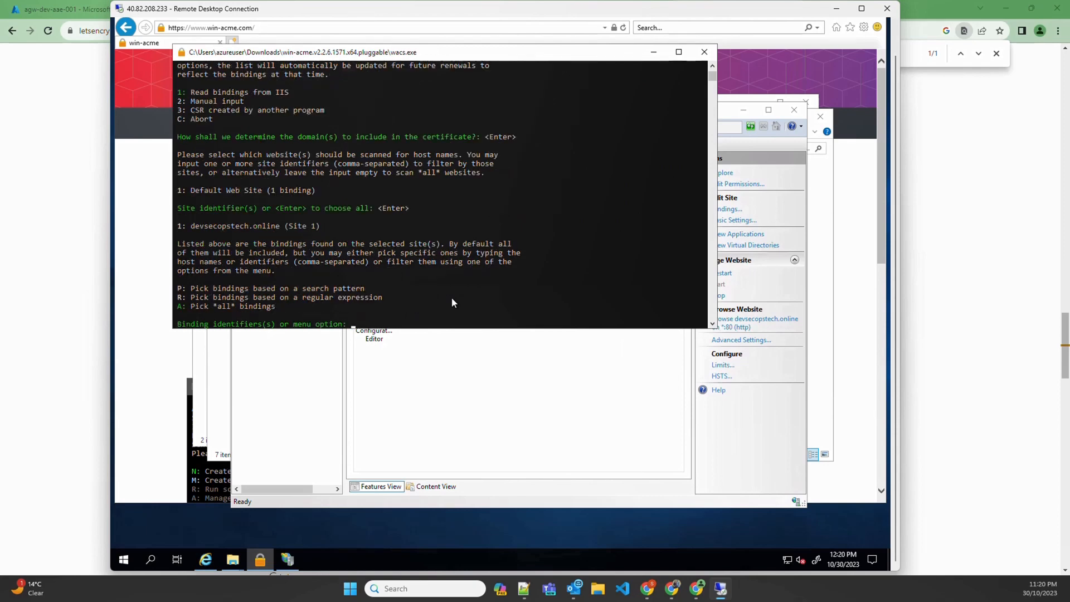
{"action": "key", "text": "Return"}
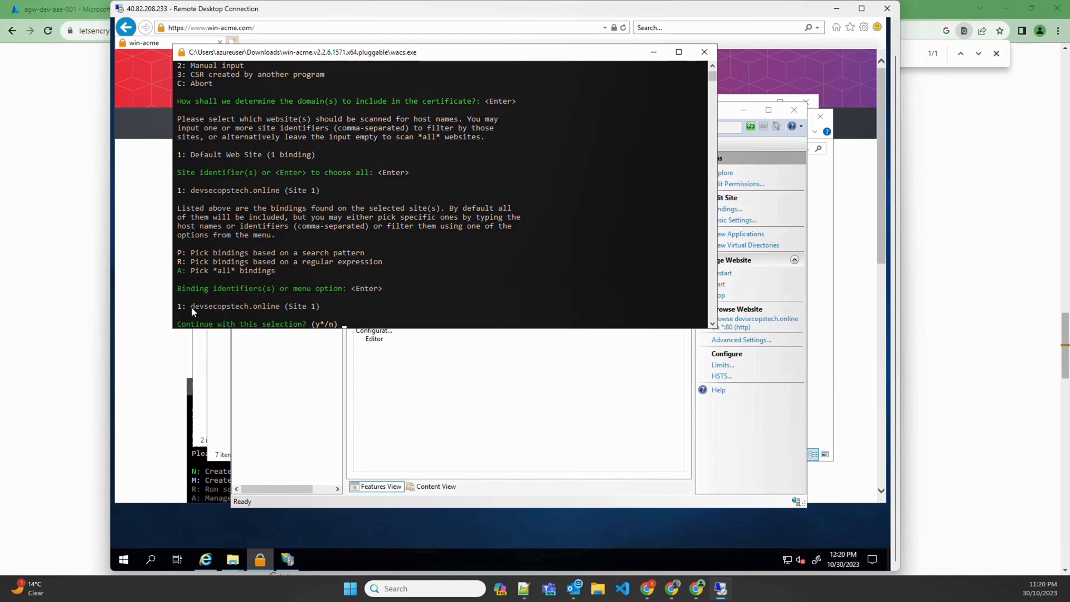
Confirm the devsecopstech.online binding and accept the suggested friendly name
{"action": "left_click_drag", "start_coordinate": [191, 307], "coordinate": [202, 305]}
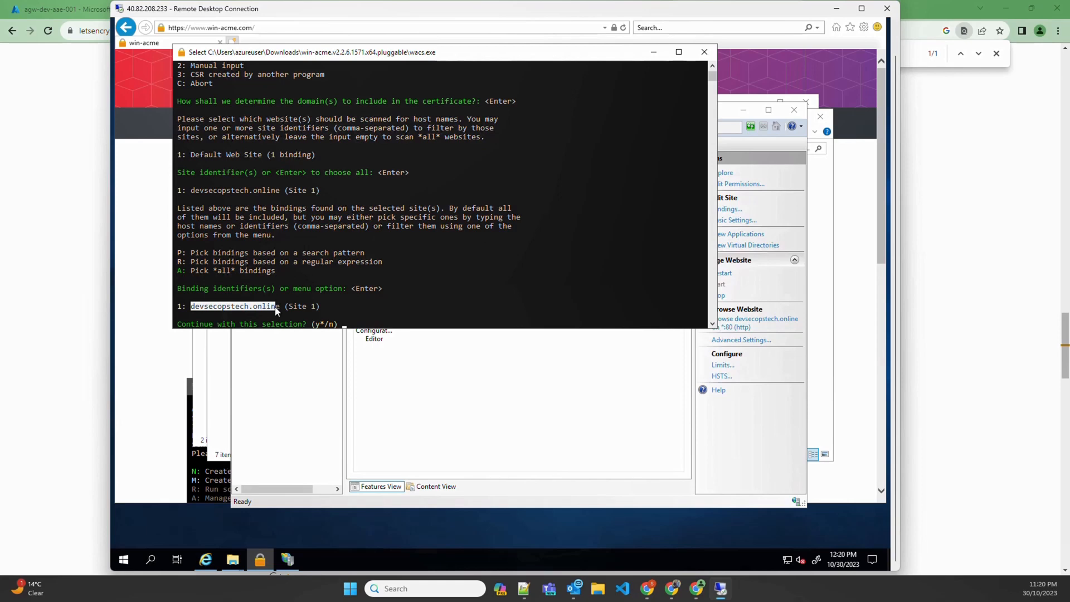
{"action": "right_click", "coordinate": [360, 322]}
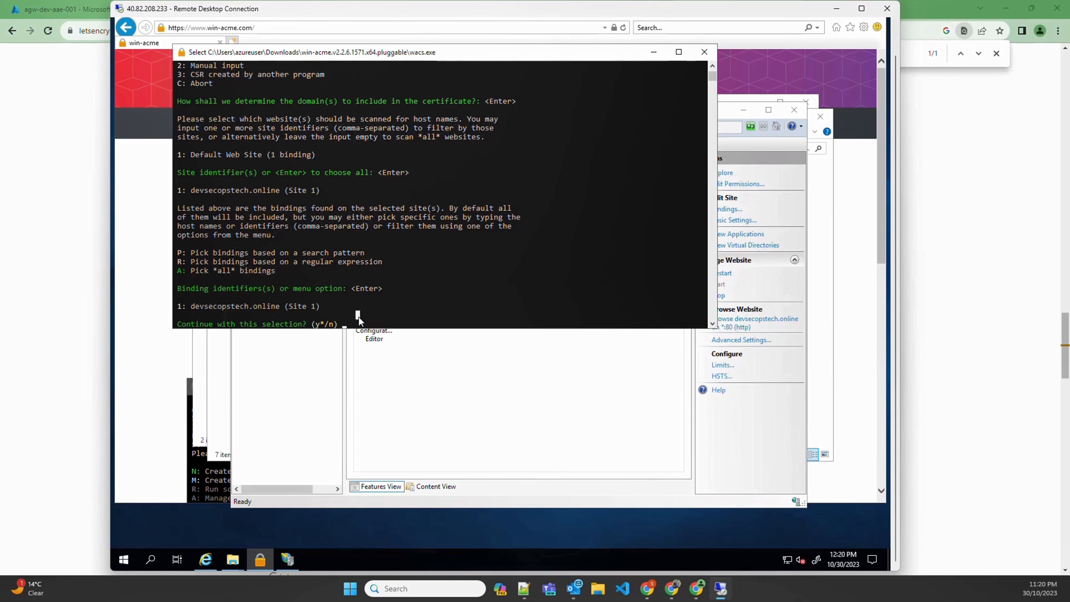
{"action": "key", "text": "Return"}
{"action": "left_click", "coordinate": [438, 280]}
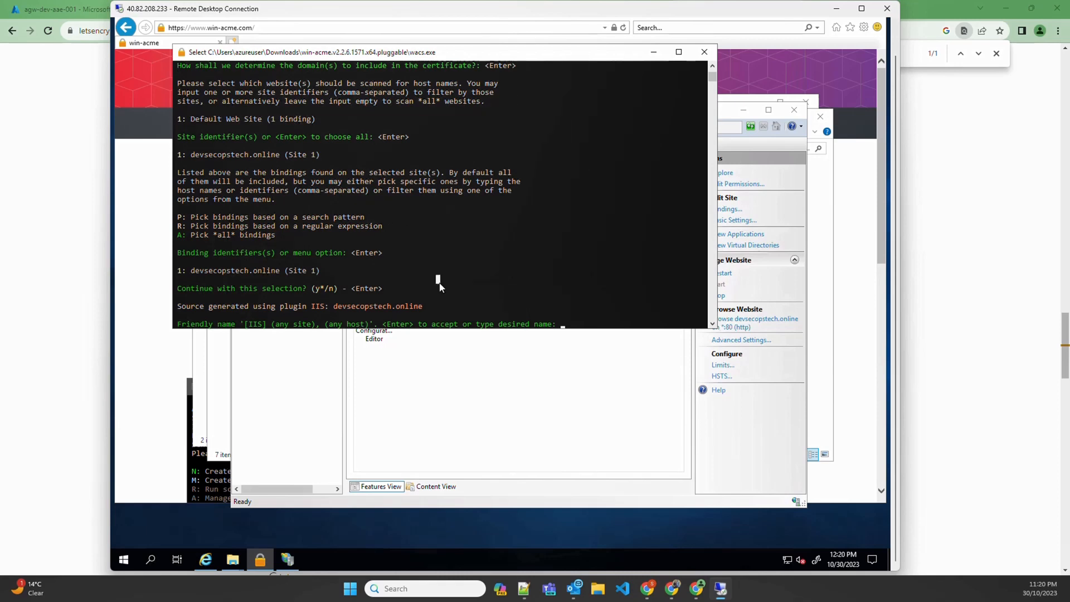
{"action": "key", "text": "Return"}
{"action": "key", "text": "Return"}
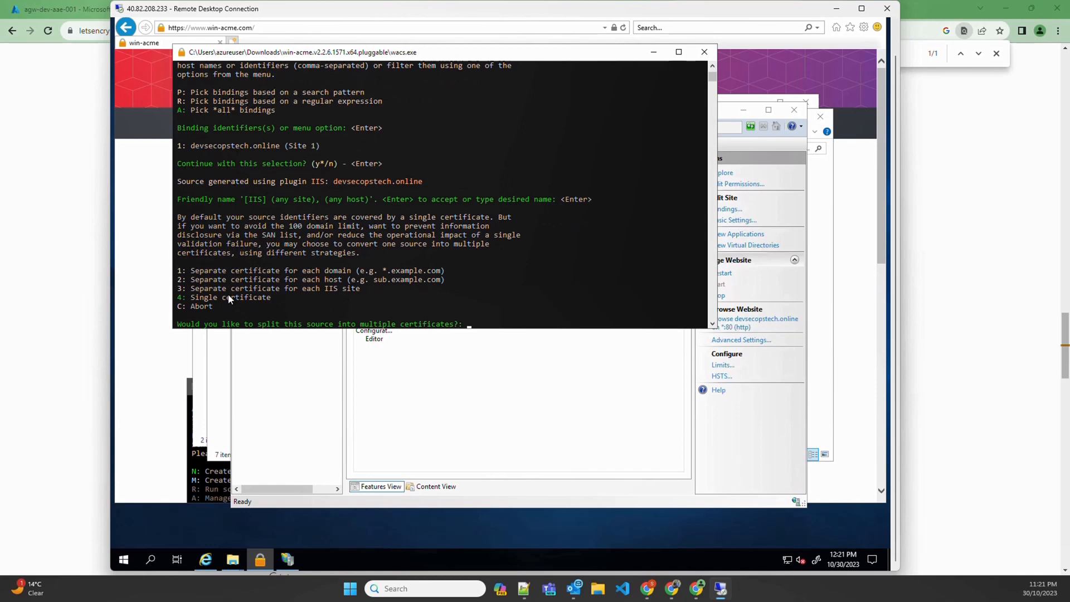
Keep a single certificate with default HTTP validation and an RSA private key
{"action": "key", "text": "Return"}
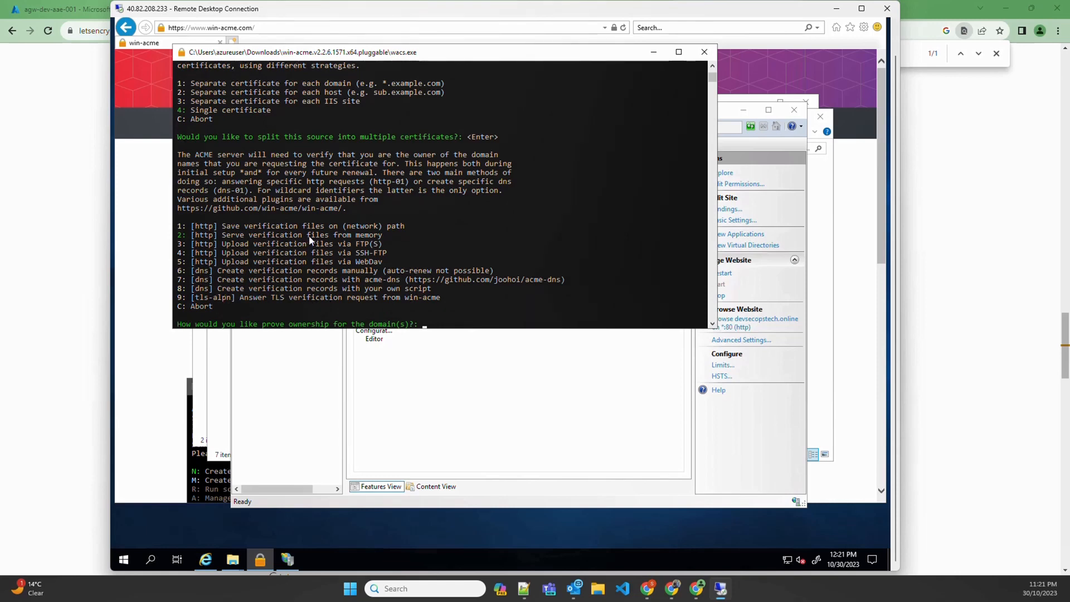
{"action": "key", "text": "Return"}
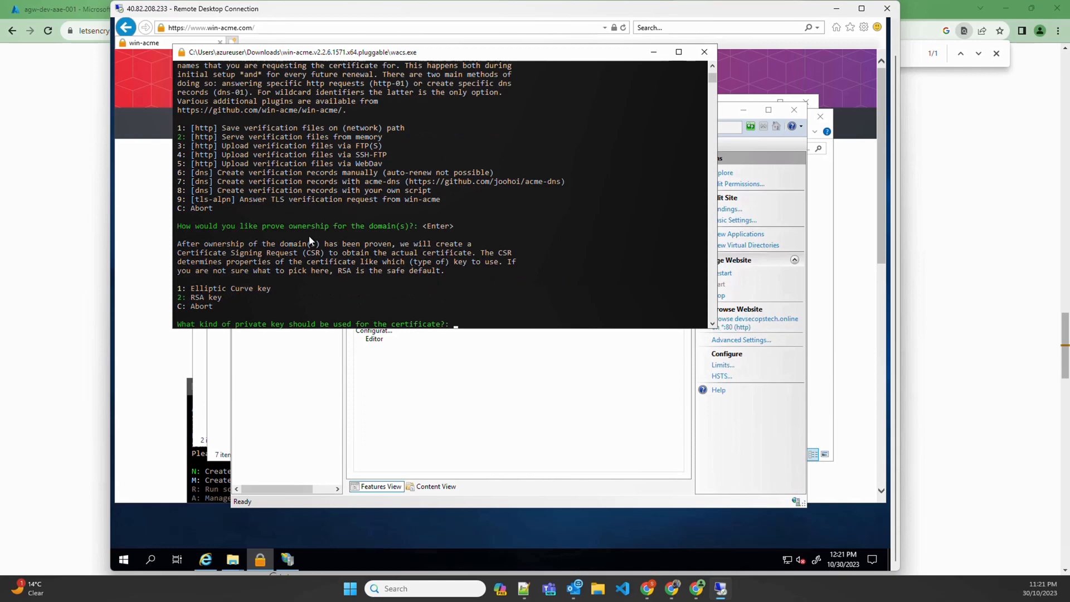
{"action": "key", "text": "Return"}
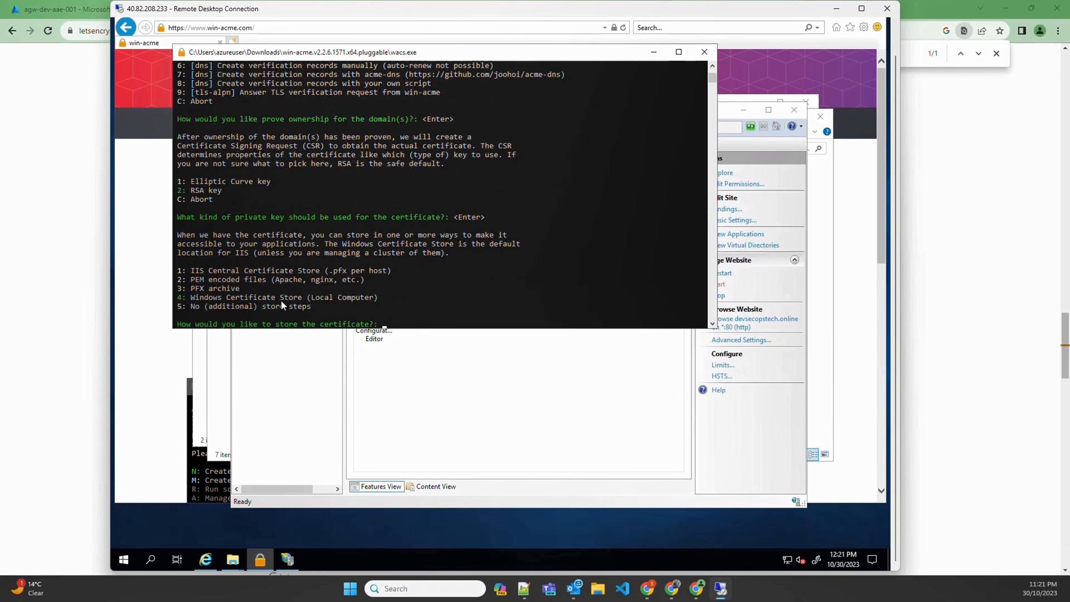
{"action": "left_click", "coordinate": [190, 299]}
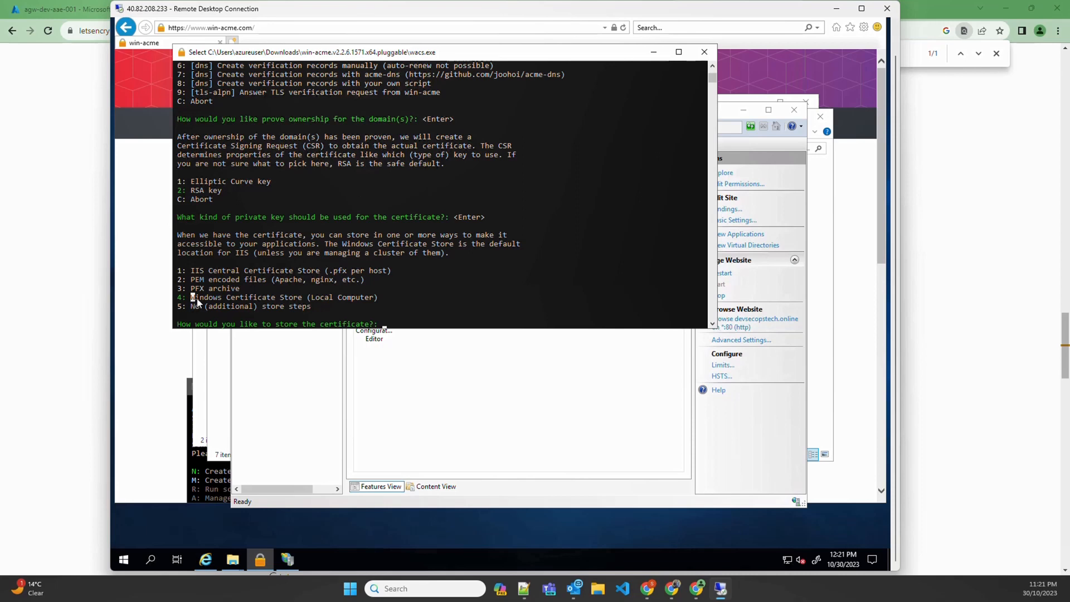
Store the certificate as a PFX archive in C:\ protected by a console-entered password
{"action": "key", "text": "Escape"}
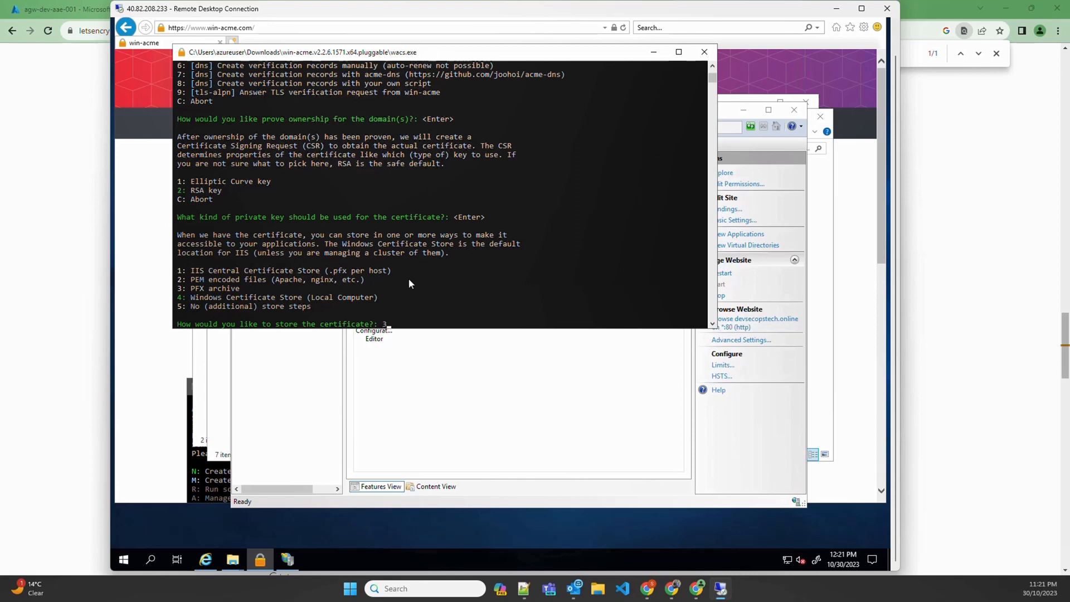
{"action": "type", "text": "3C:\\"}
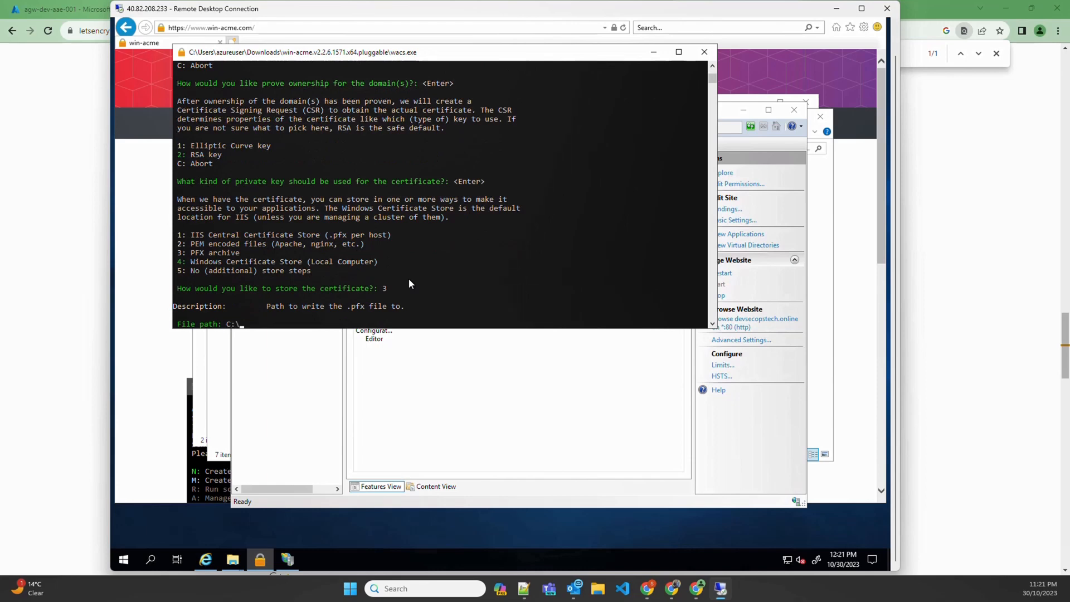
{"action": "key", "text": "Return"}
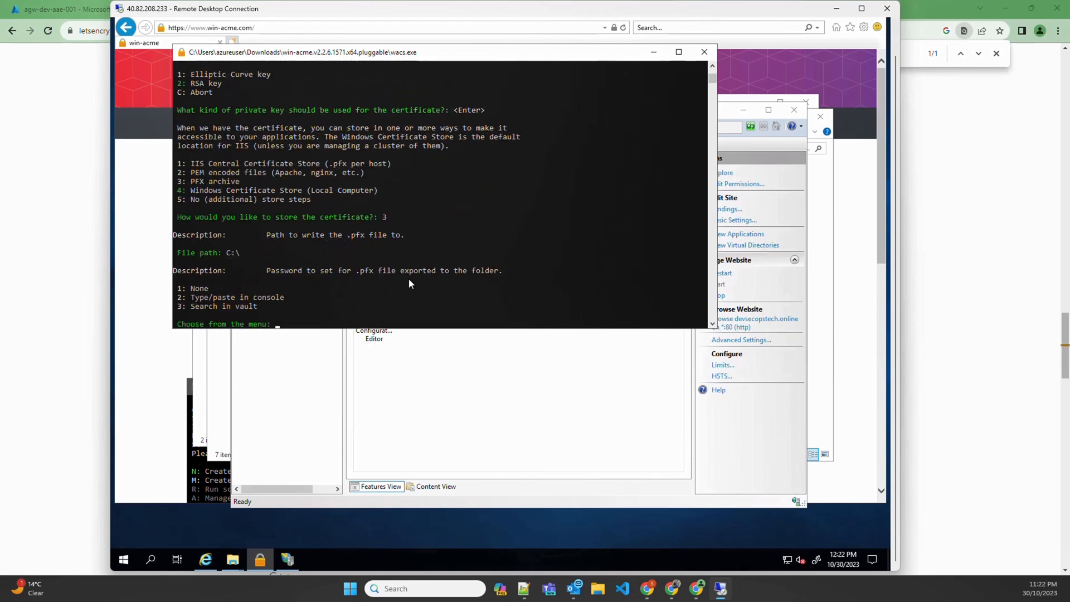
{"action": "type", "text": "2"}
{"action": "key", "text": "Return"}
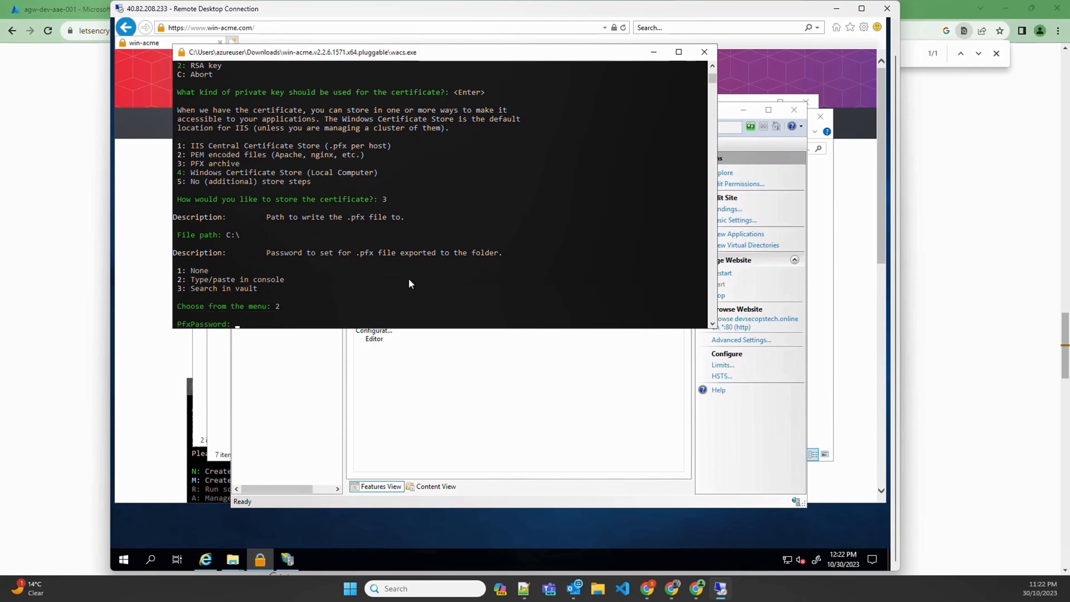
{"action": "type", "text": "********"}
{"action": "key", "text": "Return"}
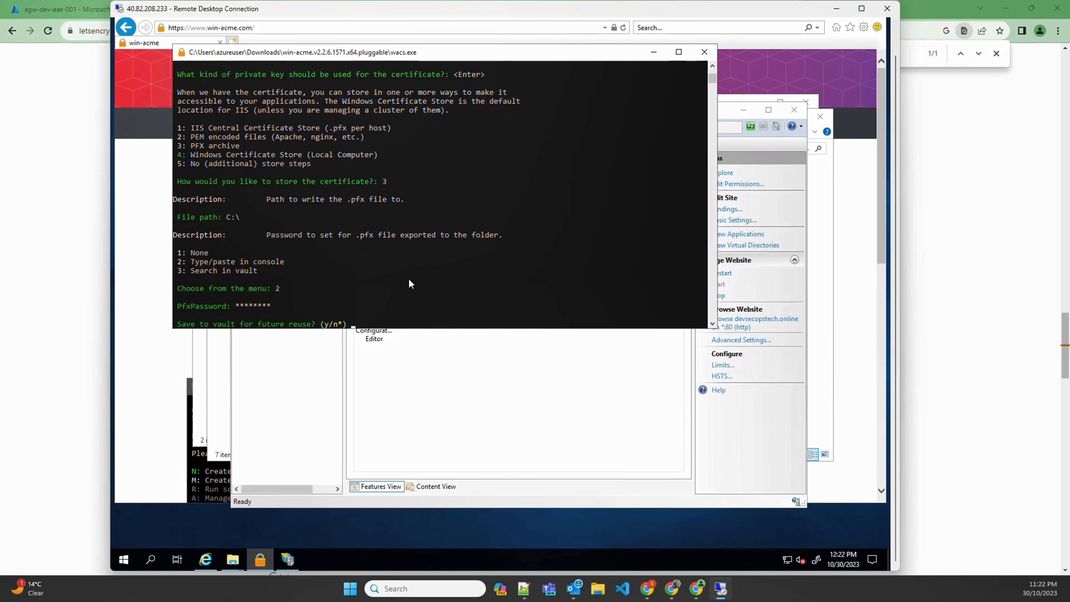
Skip the vault, extra storage, installation and terms, leaving the notification e-mail empty
{"action": "key", "text": "Return"}
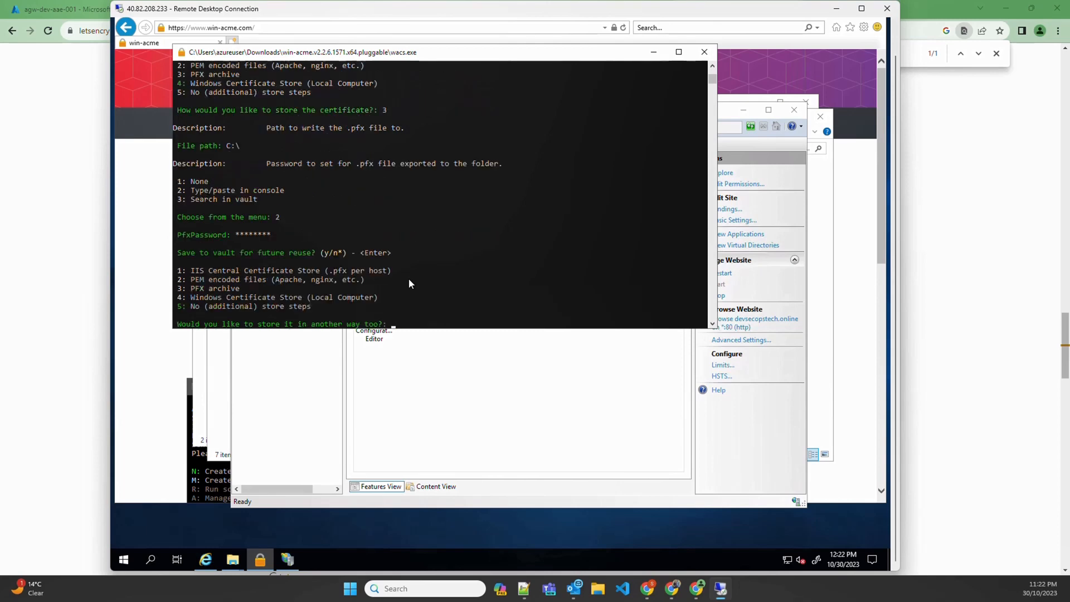
{"action": "key", "text": "Return"}
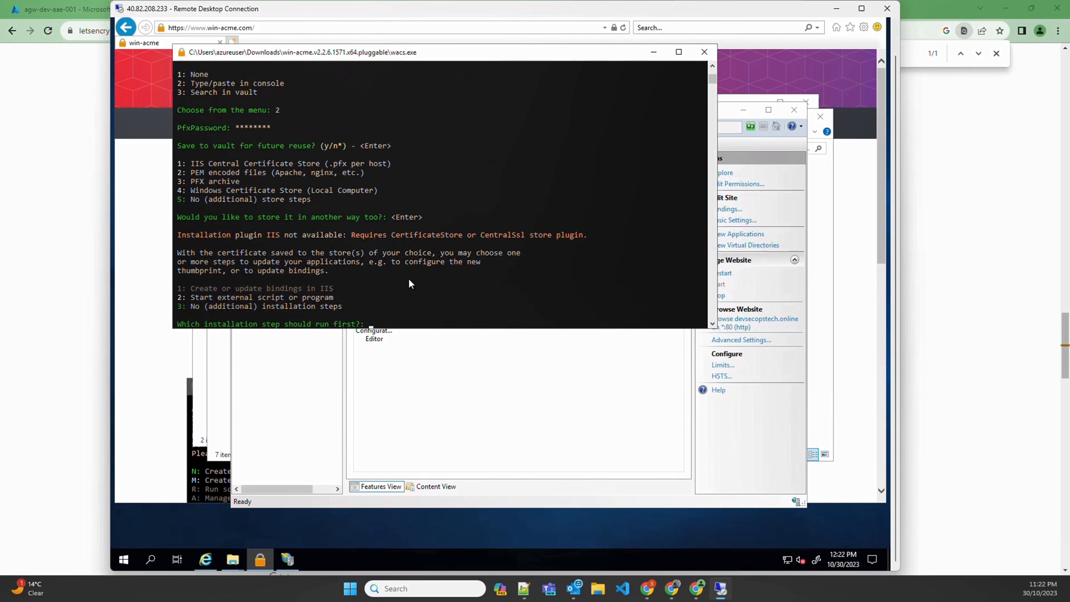
{"action": "key", "text": "Return"}
{"action": "key", "text": "Return"}
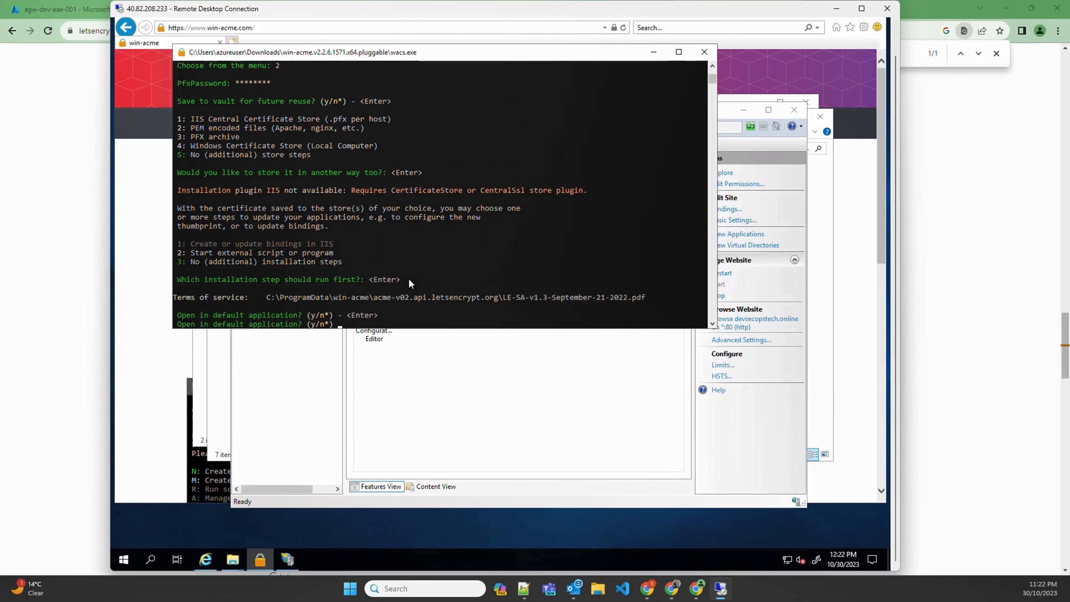
{"action": "key", "text": "Return"}
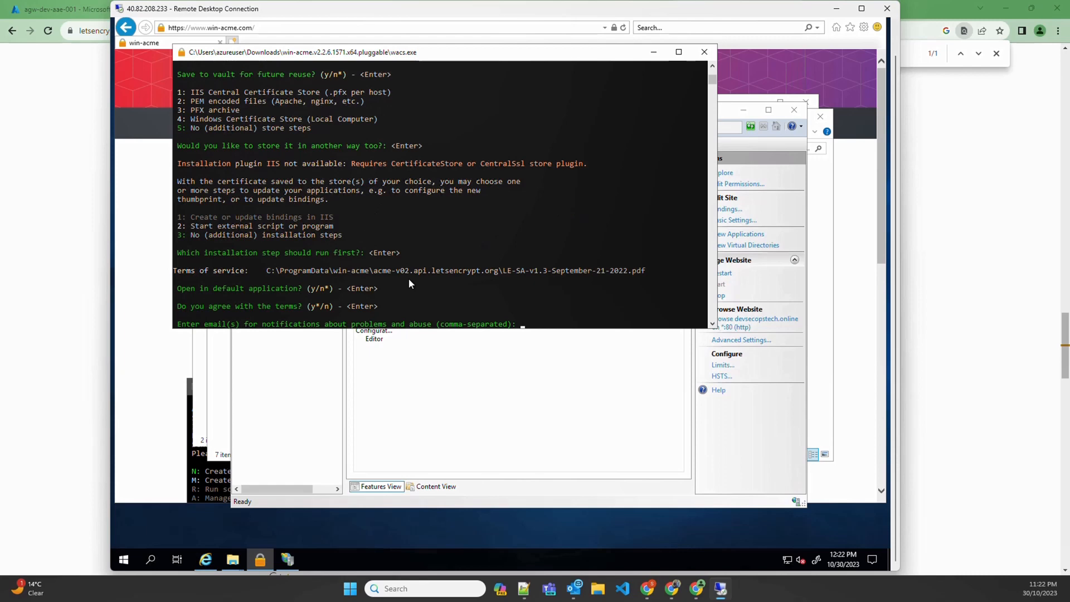
{"action": "key", "text": "Return"}
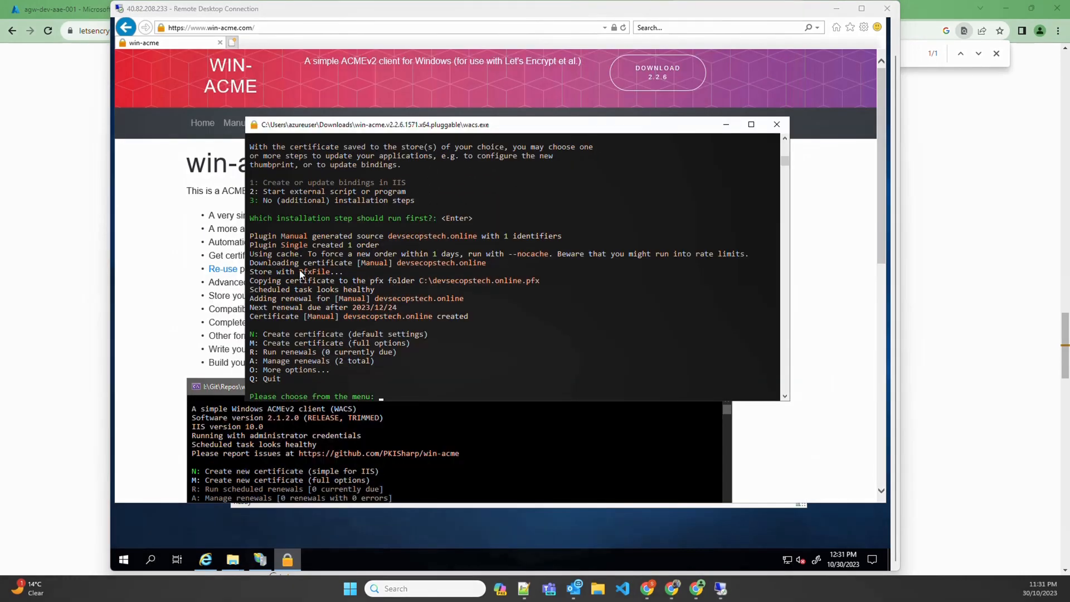
Note the saved PFX path, then quit win-acme and close Internet Explorer
{"action": "left_click", "coordinate": [300, 273]}
{"action": "left_click_drag", "start_coordinate": [420, 280], "coordinate": [535, 284]}
{"action": "left_click", "coordinate": [519, 326]}
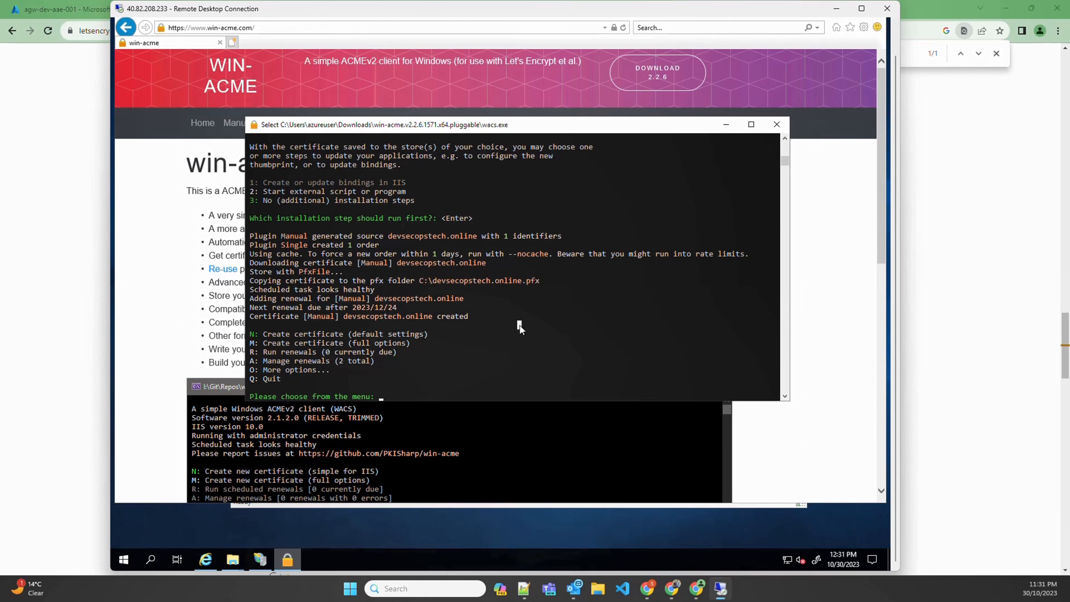
{"action": "type", "text": "q"}
{"action": "key", "text": "Return"}
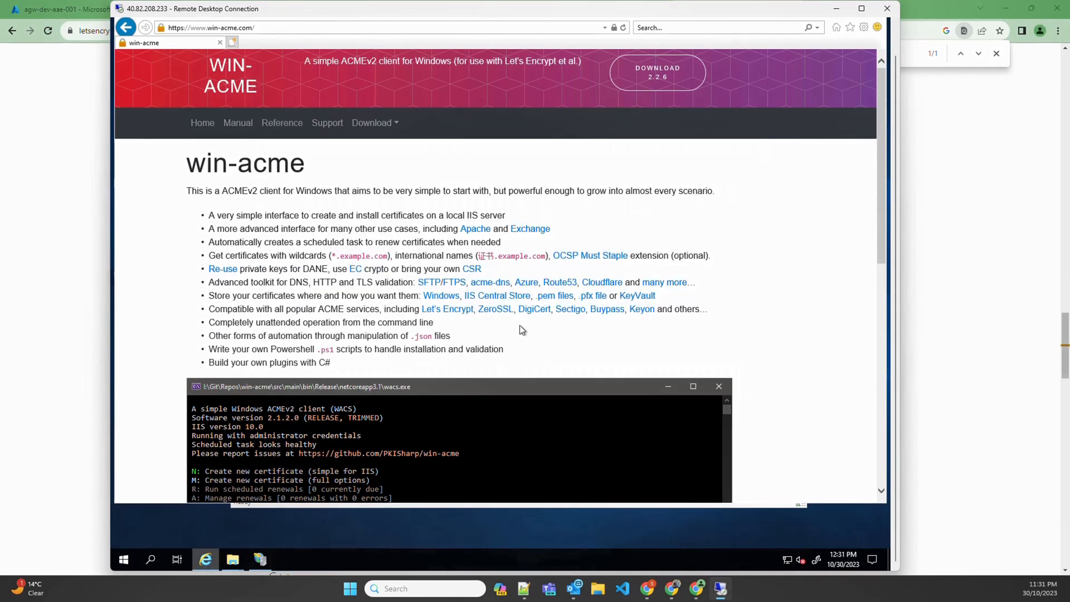
{"action": "left_click", "coordinate": [894, 49]}
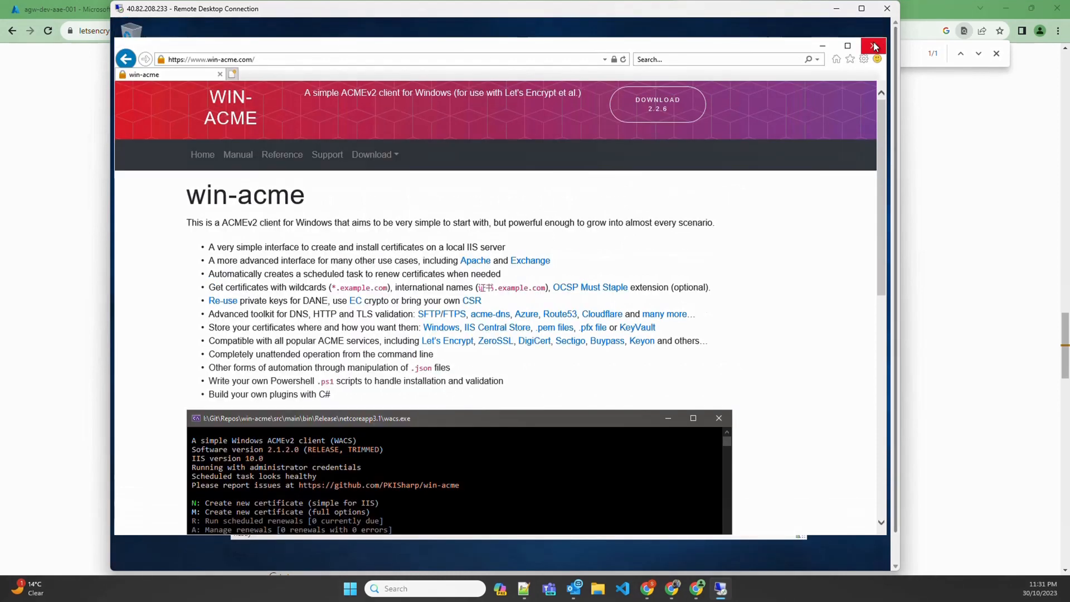
{"action": "left_click", "coordinate": [872, 47]}
Close IIS Manager and the win-acme and Downloads windows, then select devsecopstech.online in C:\
{"action": "left_click", "coordinate": [794, 141]}
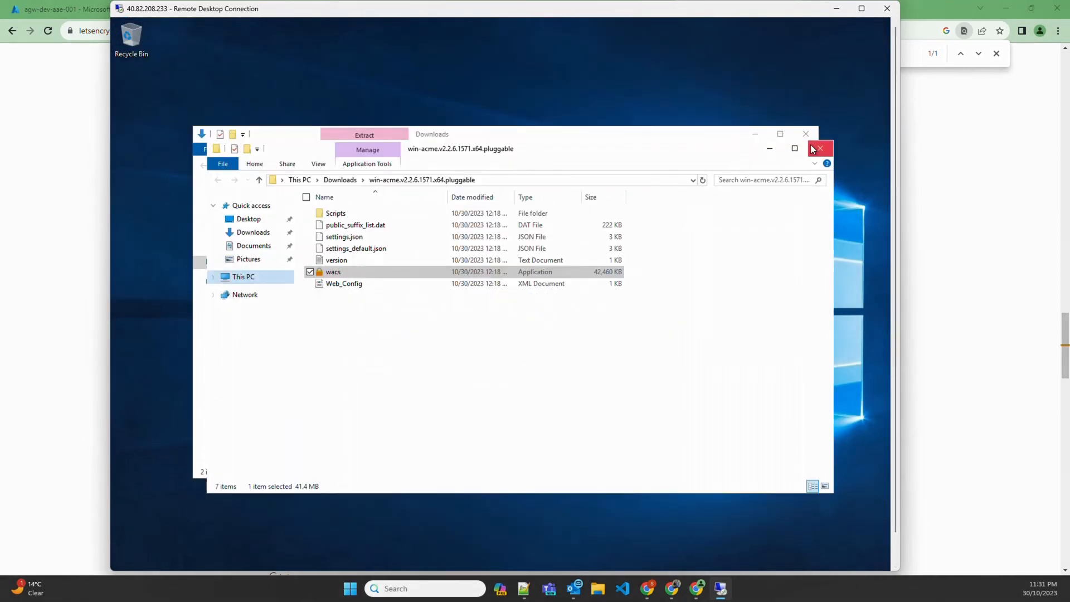
{"action": "left_click", "coordinate": [815, 148]}
{"action": "left_click", "coordinate": [806, 134]}
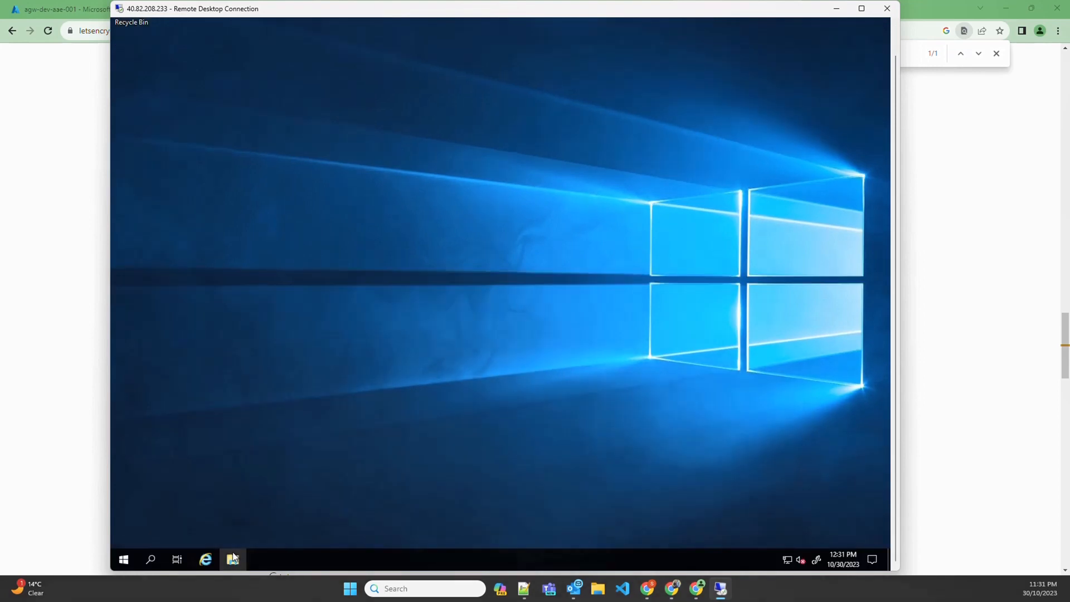
{"action": "left_click", "coordinate": [233, 559]}
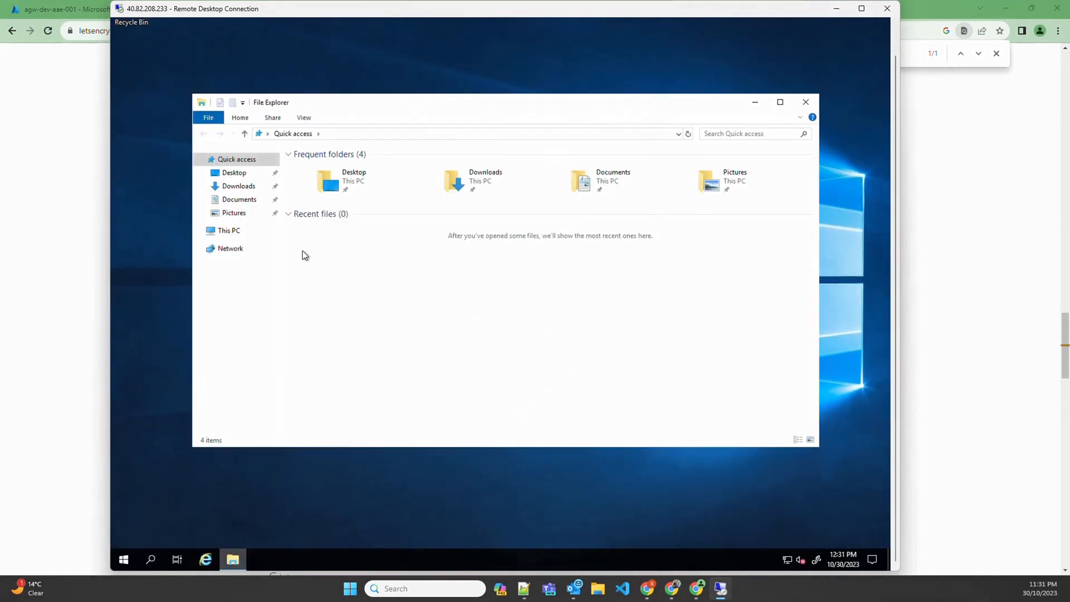
{"action": "left_click", "coordinate": [227, 230]}
{"action": "double_click", "coordinate": [361, 283]}
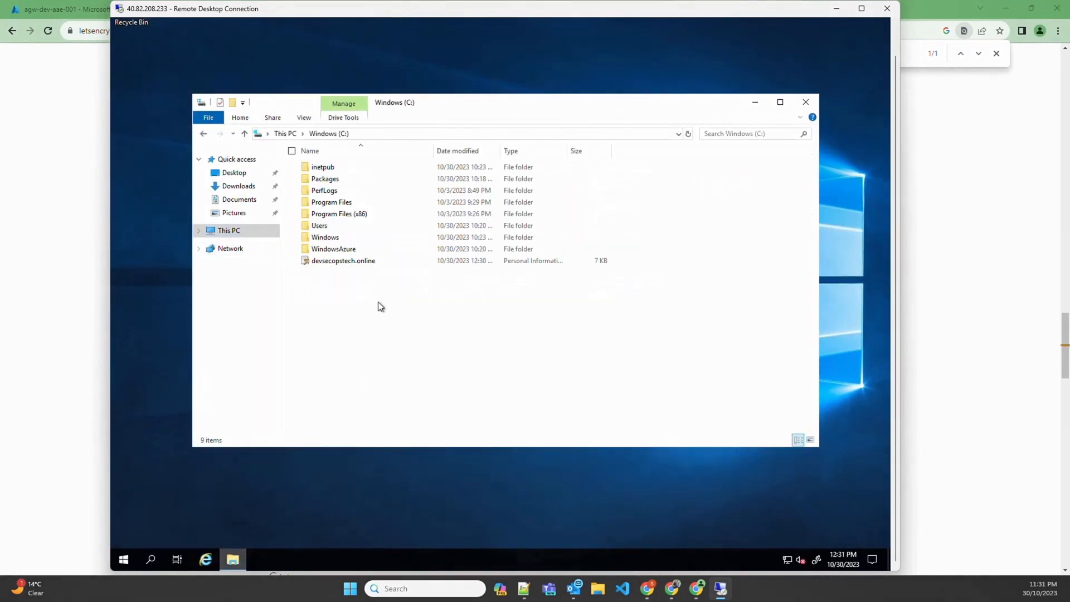
{"action": "left_click", "coordinate": [336, 263]}
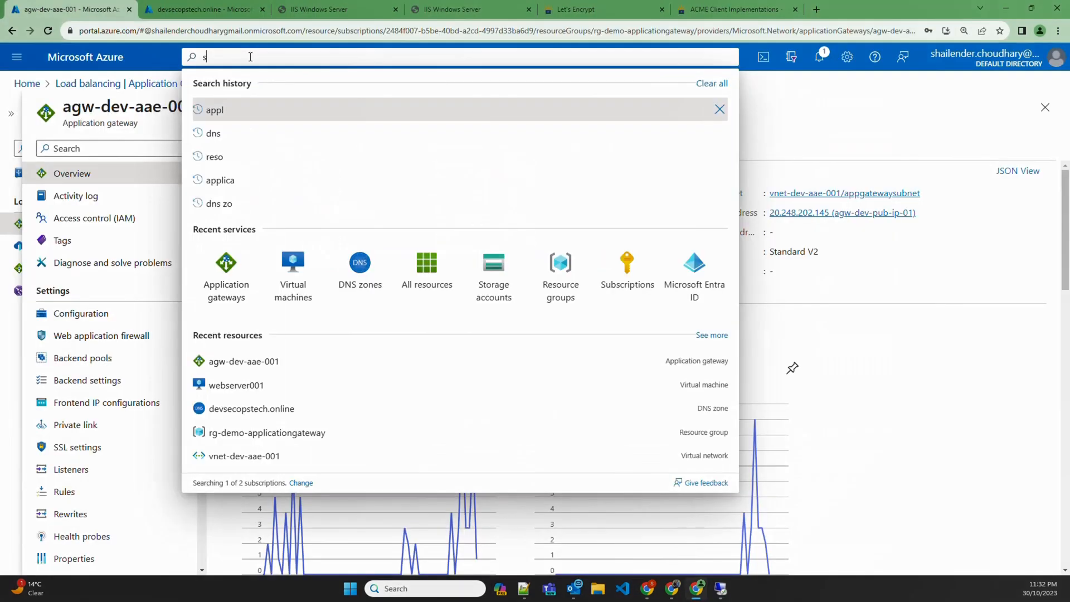
Open the sharedrive share under stfileshr01's File shares and select its share URL
{"action": "type", "text": "t"}
{"action": "left_click", "coordinate": [243, 173]}
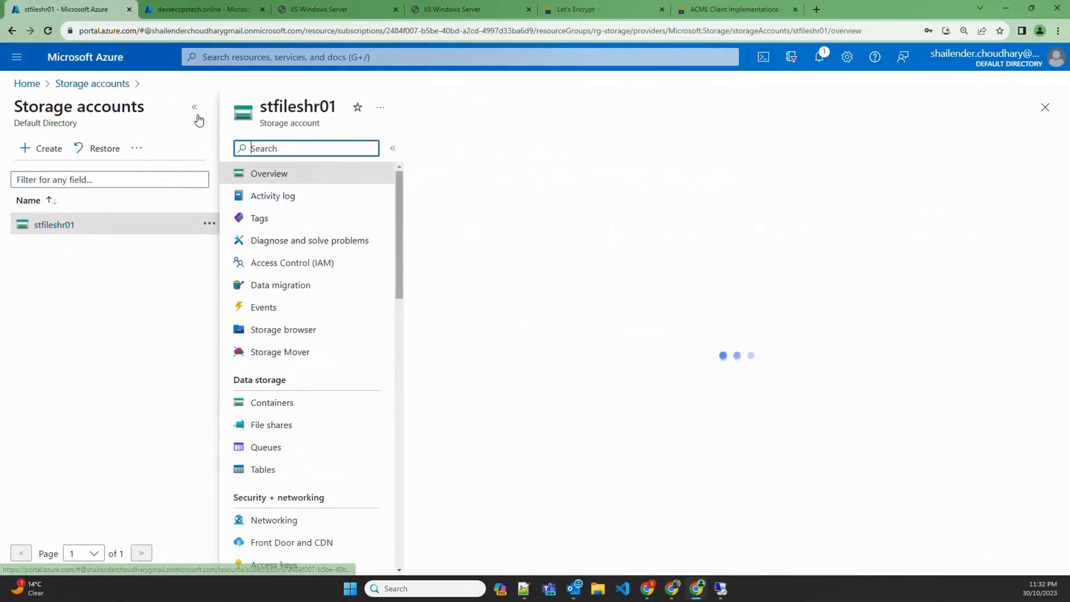
{"action": "left_click", "coordinate": [194, 106]}
{"action": "left_click", "coordinate": [83, 405]}
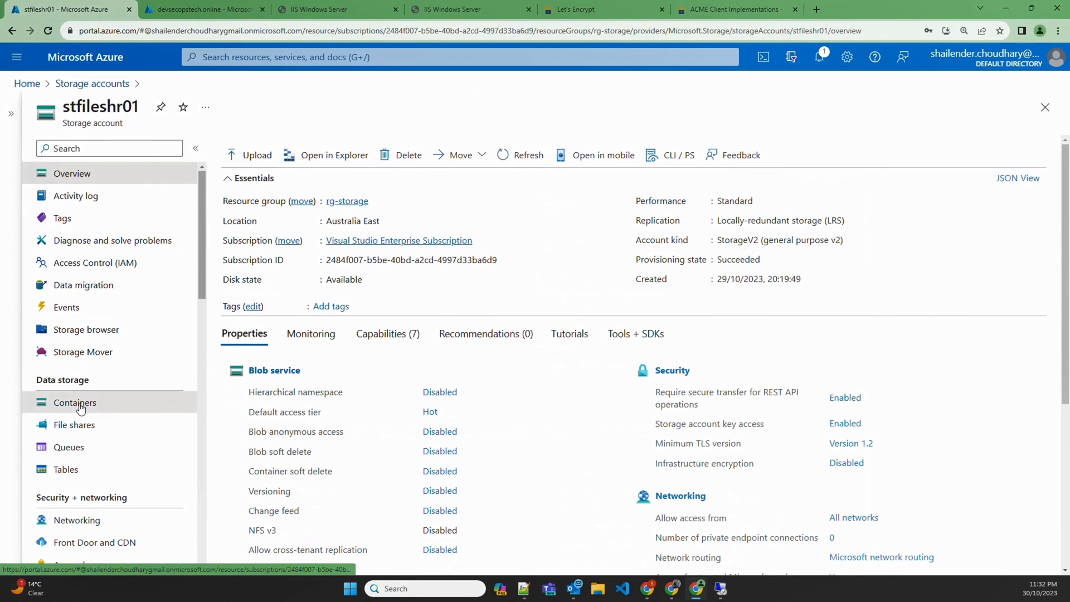
{"action": "left_click", "coordinate": [85, 425]}
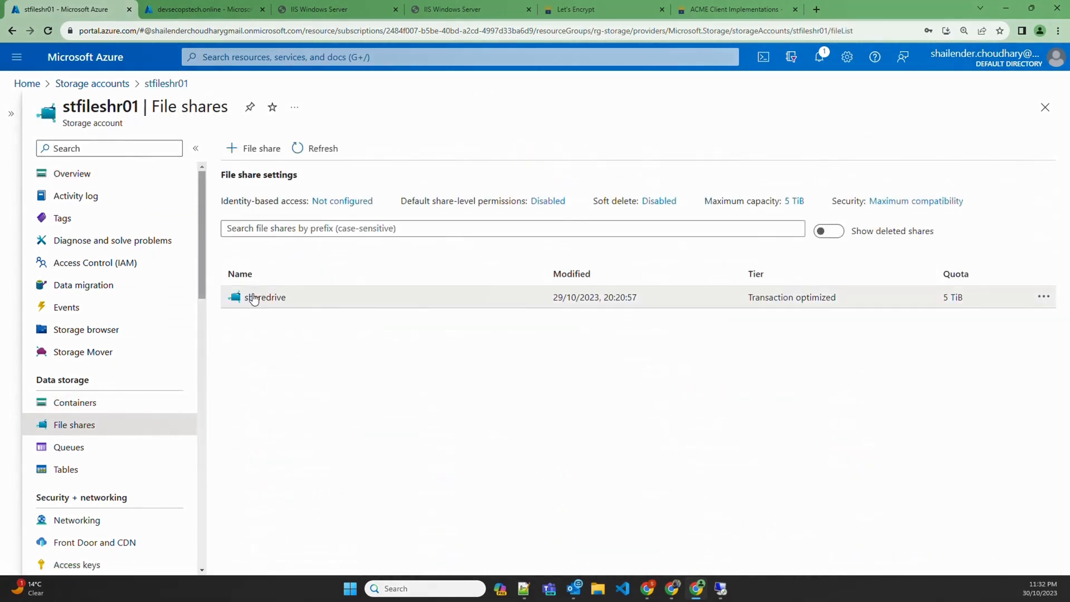
{"action": "left_click", "coordinate": [251, 296]}
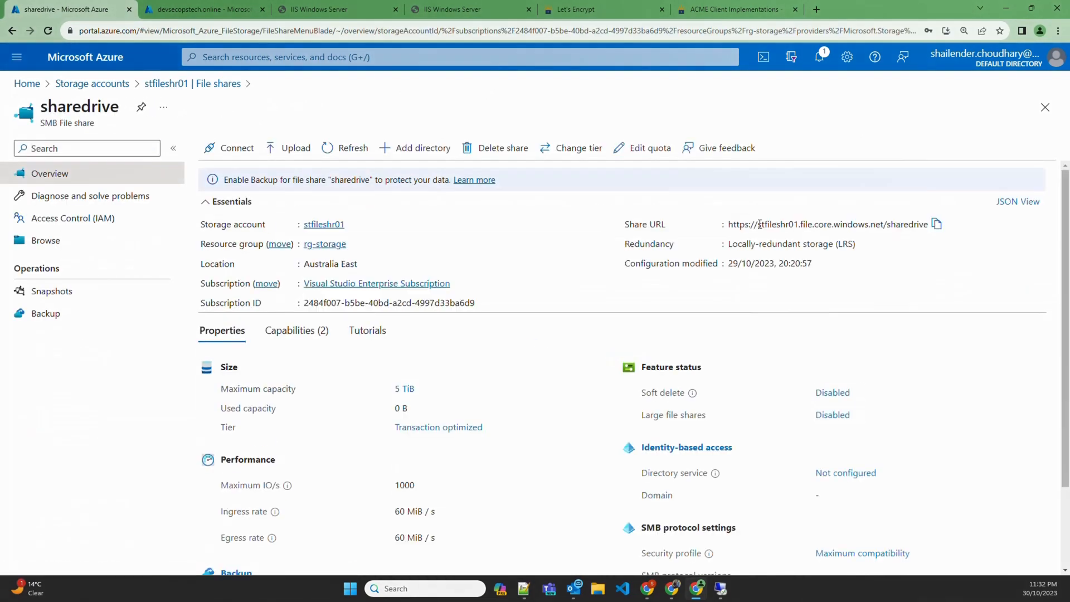
{"action": "left_click_drag", "start_coordinate": [757, 224], "coordinate": [928, 220]}
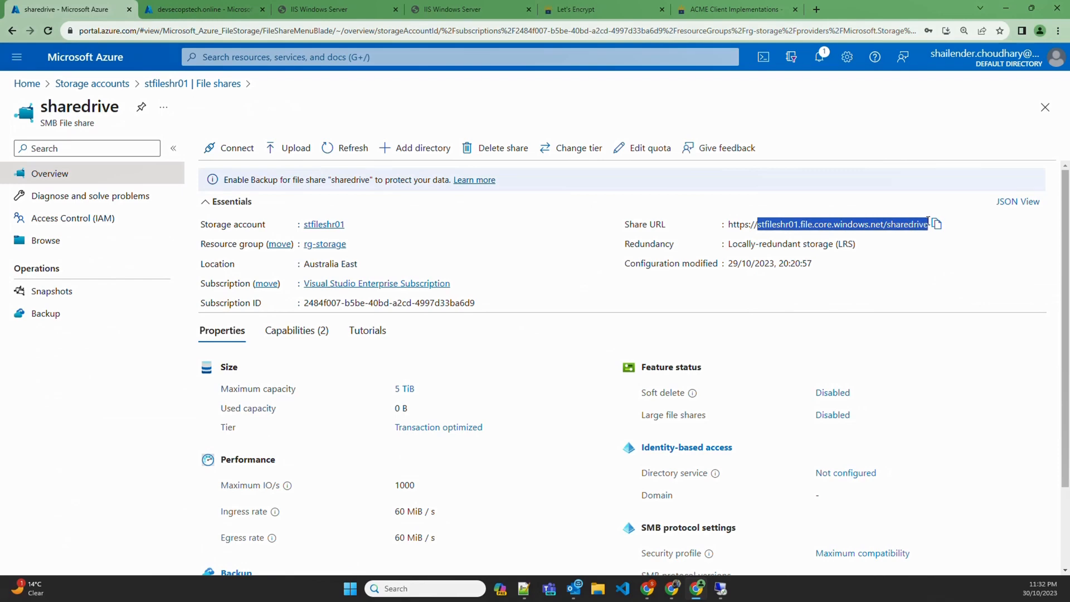
{"action": "left_click", "coordinate": [721, 589]}
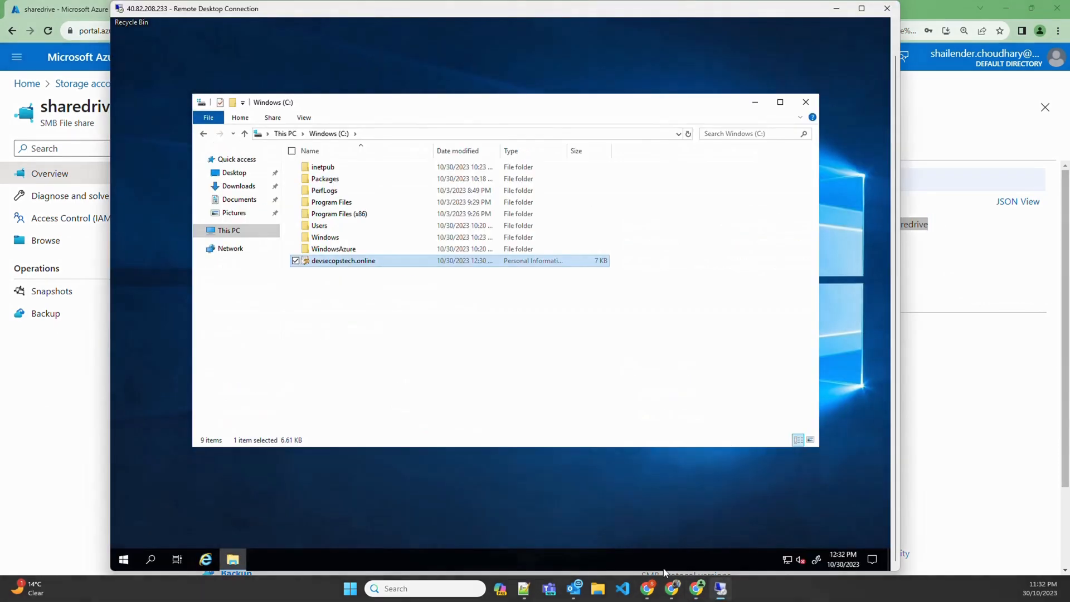
Open \\stfileshr01.file.core.windows.net\sharedrive from the Run dialog using the pasted share URL
{"action": "left_click", "coordinate": [150, 559]}
{"action": "type", "text": "run"}
{"action": "key", "text": "Return"}
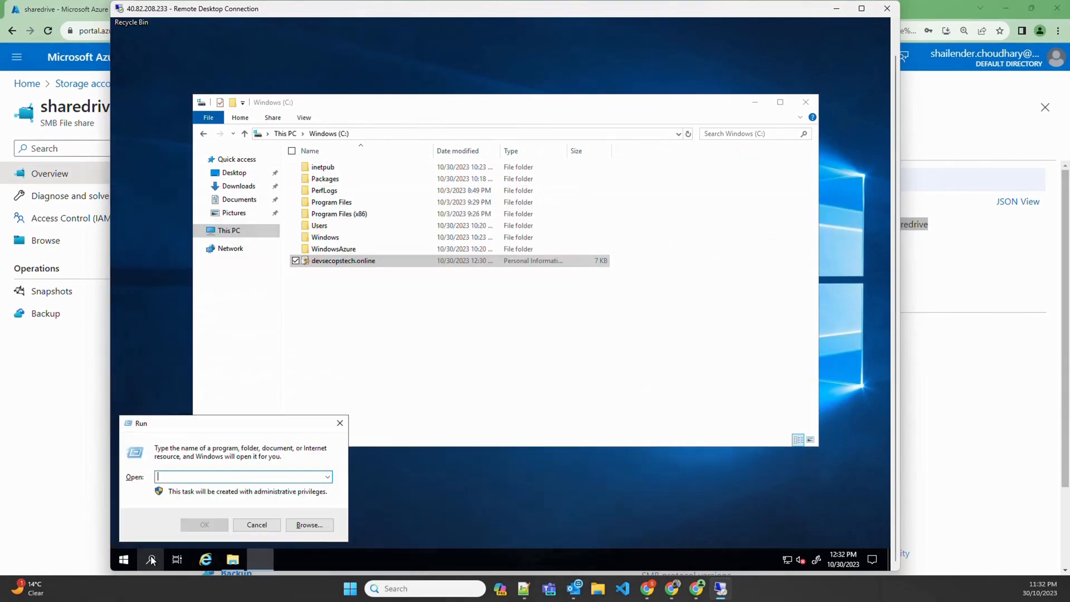
{"action": "type", "text": "stfileshr01.file.core.windows.net\\sharedrive"}
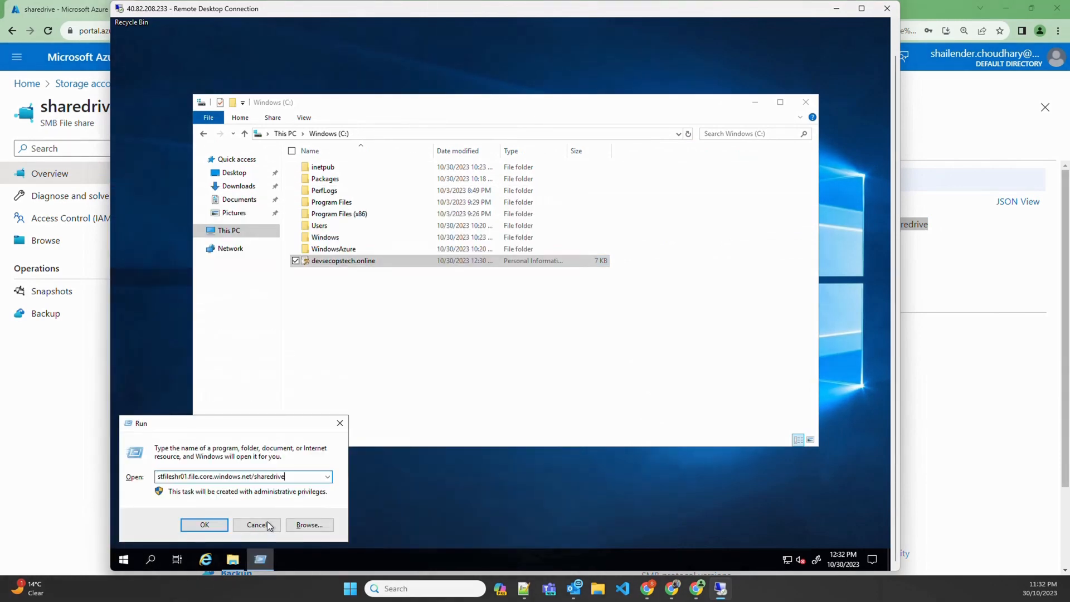
{"action": "key", "text": "BackSpace"}
{"action": "type", "text": "\\"}
{"action": "key", "text": "BackSpace"}
{"action": "type", "text": "\\\\"}
{"action": "key", "text": "Return"}
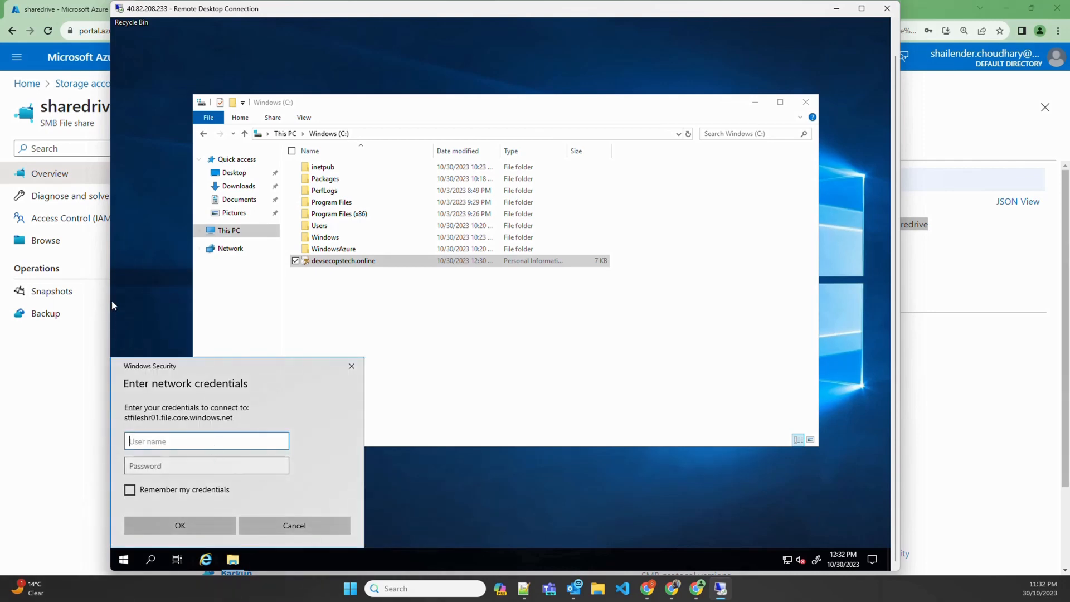
Copy the storage account name from stfileshr01's Access keys page in the portal
{"action": "left_click", "coordinate": [69, 333]}
{"action": "left_click", "coordinate": [167, 83]}
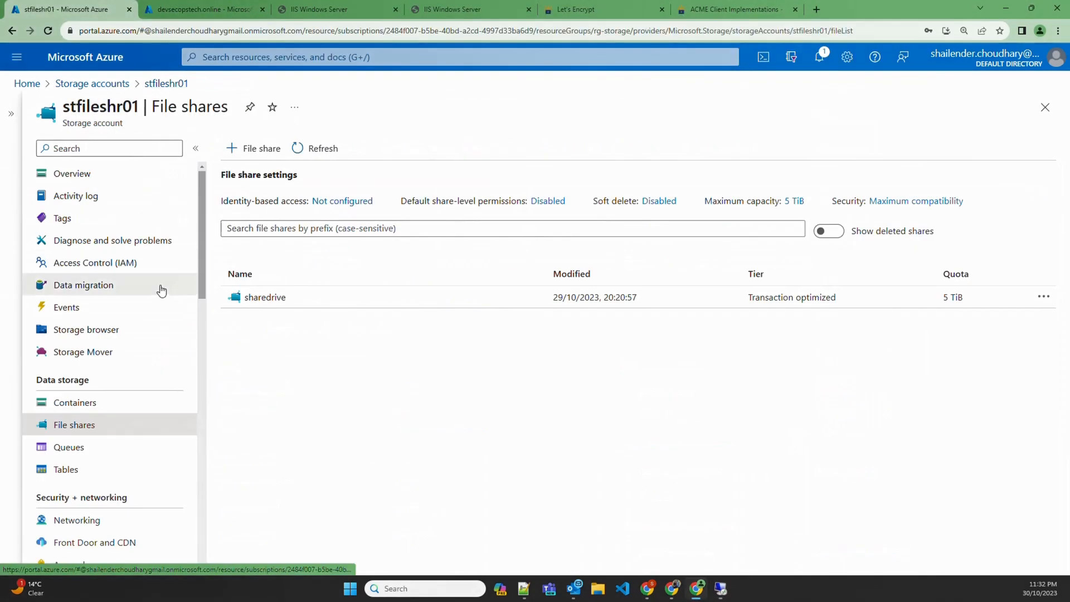
{"action": "scroll", "coordinate": [115, 514], "scroll_direction": "down", "scroll_amount": 2}
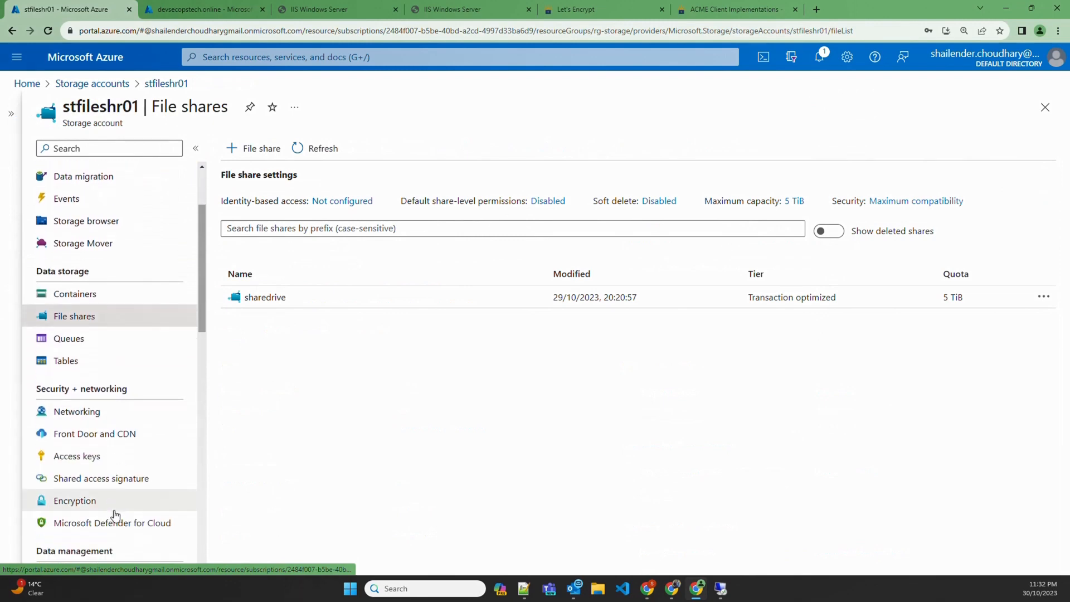
{"action": "scroll", "coordinate": [116, 514], "scroll_direction": "down", "scroll_amount": 1}
{"action": "left_click", "coordinate": [83, 399]}
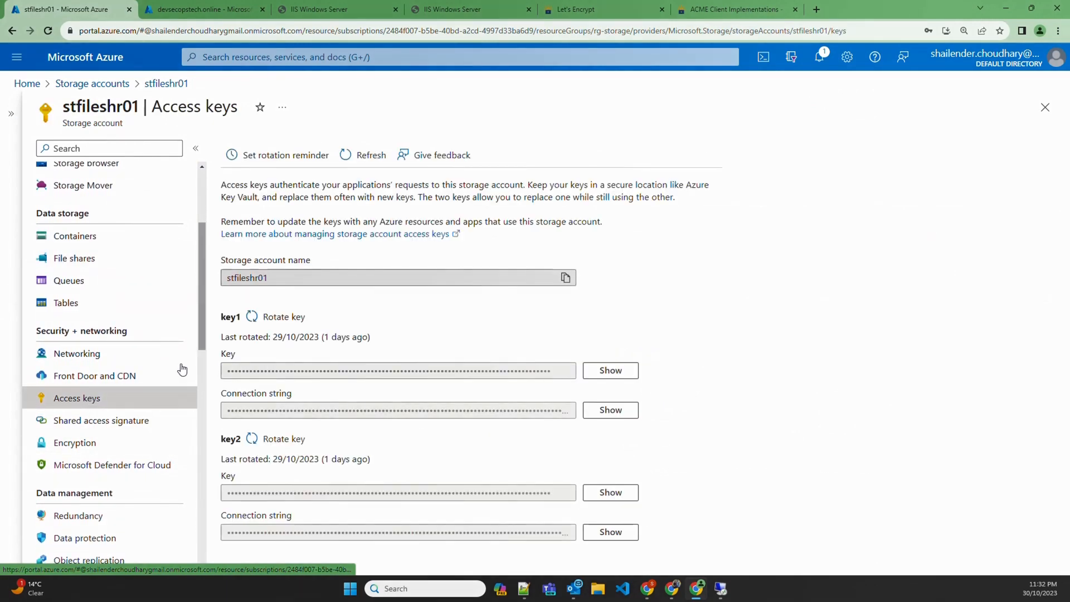
{"action": "left_click", "coordinate": [566, 277]}
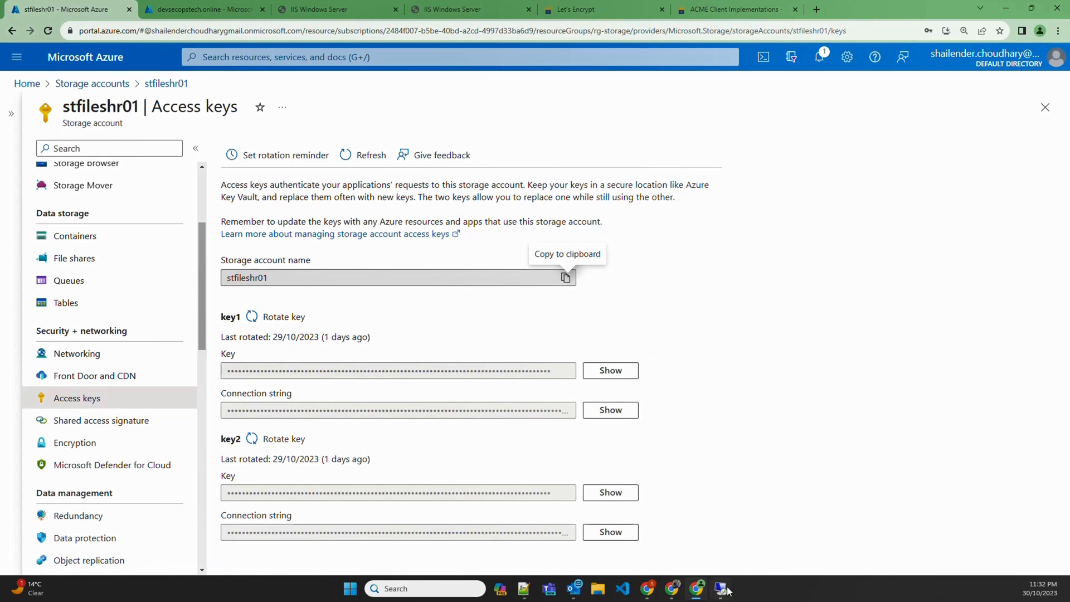
{"action": "mouse_move", "coordinate": [723, 592]}
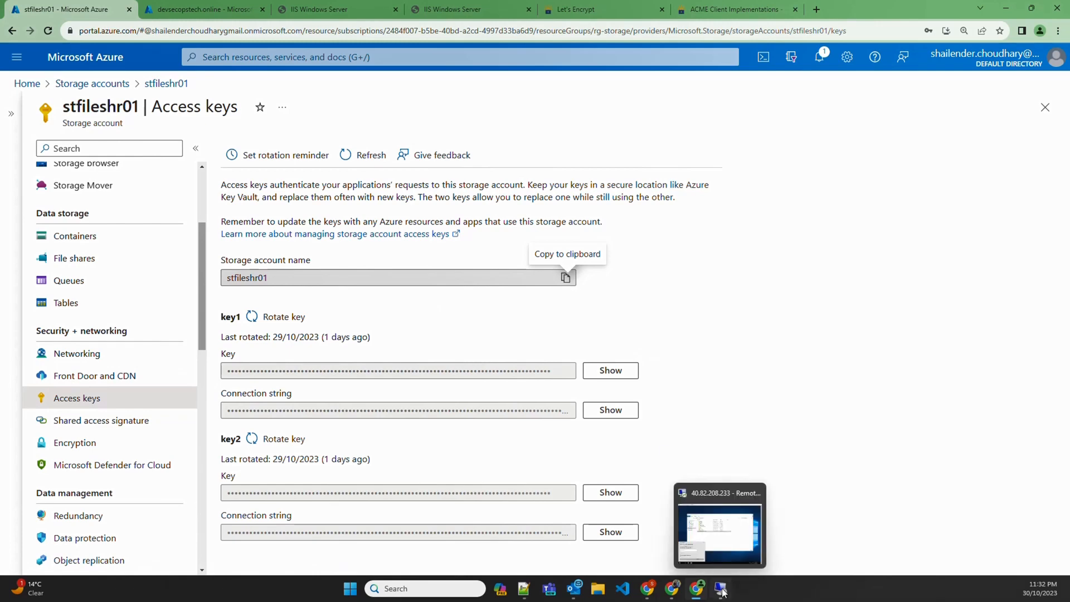
{"action": "left_click", "coordinate": [723, 592]}
Enter the storage account key as the password and confirm the share credentials
{"action": "key", "text": "alt+Tab"}
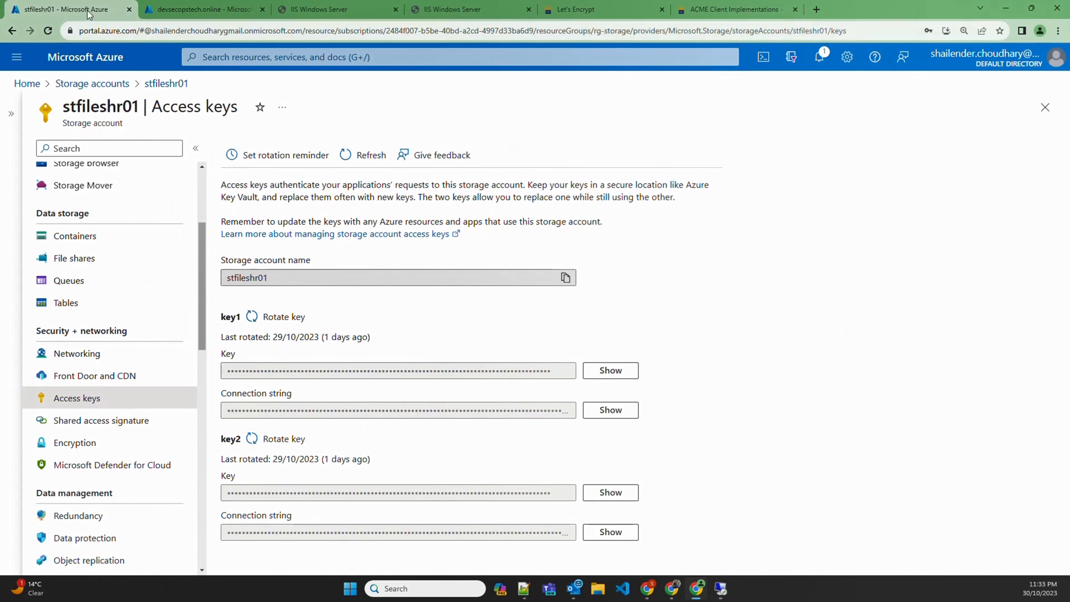
{"action": "left_click", "coordinate": [130, 10]}
{"action": "left_click", "coordinate": [725, 593]}
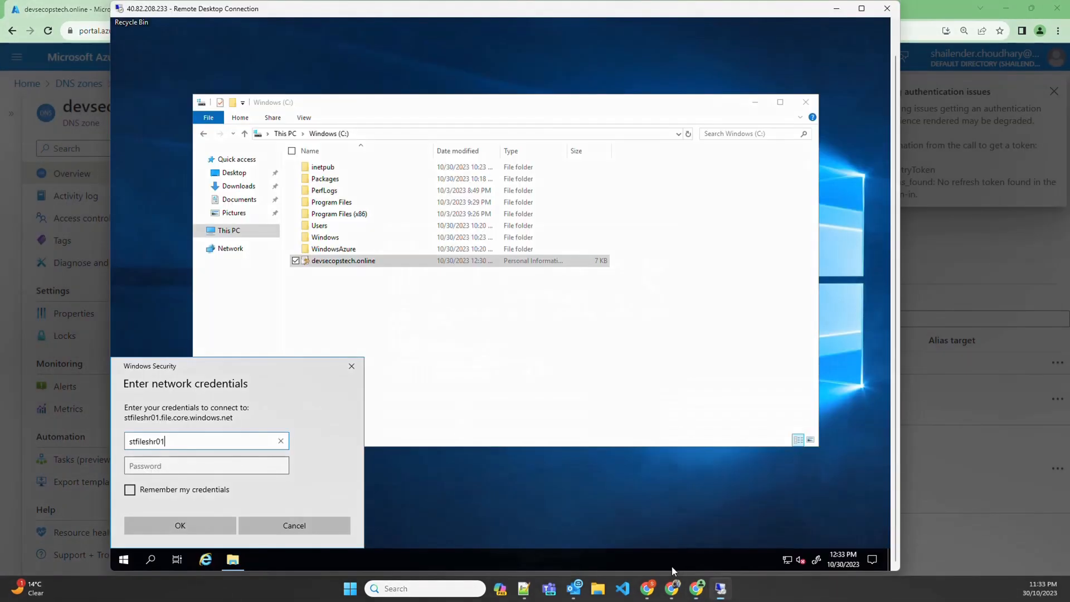
{"action": "left_click", "coordinate": [195, 466]}
{"action": "key", "text": "ctrl+v"}
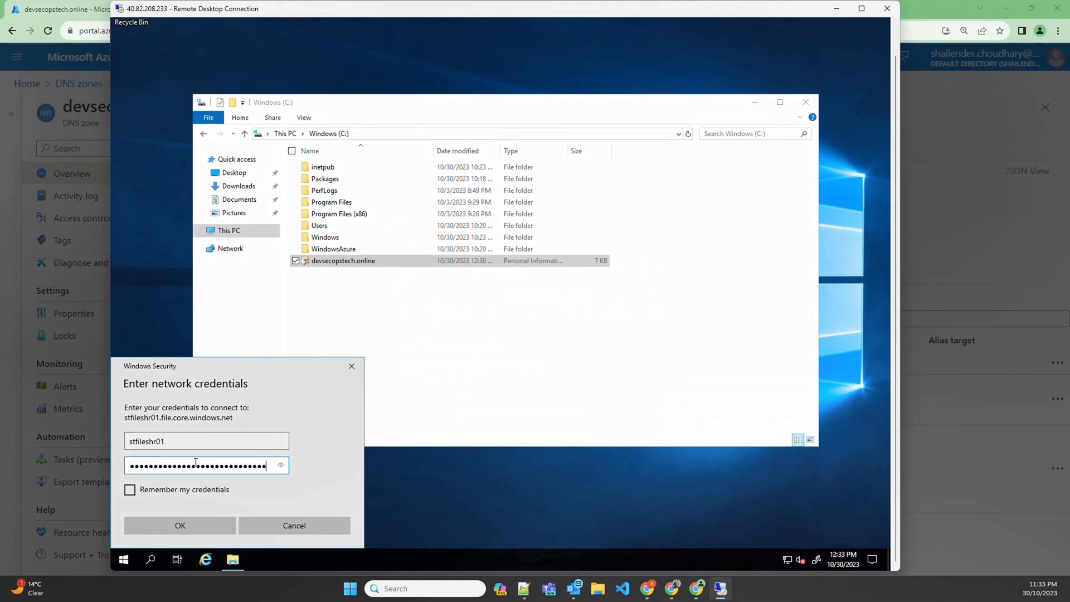
{"action": "left_click", "coordinate": [175, 524]}
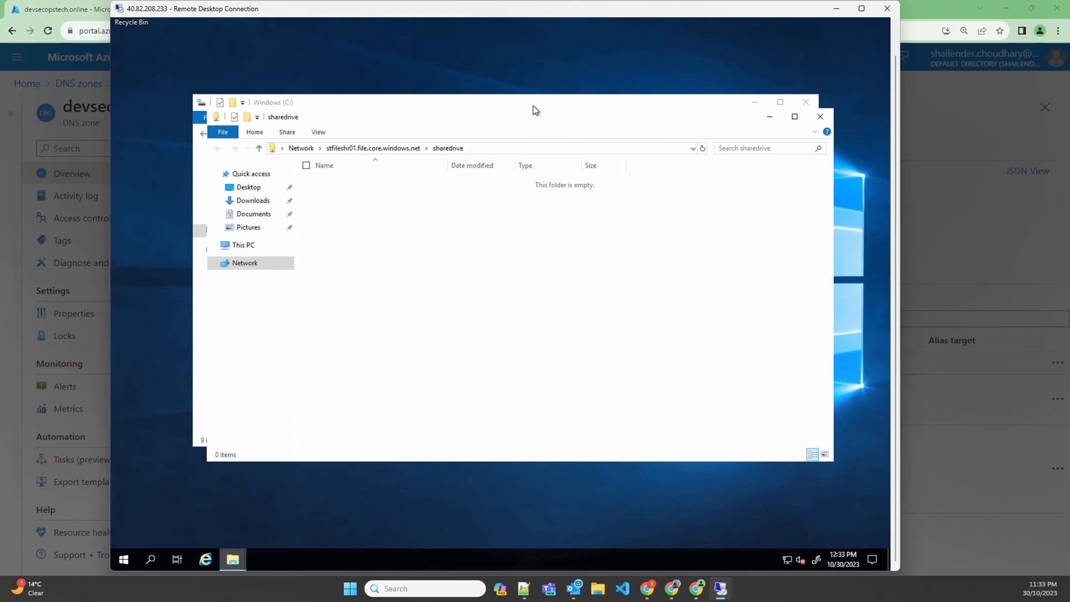
Copy devsecopstech.online from C:\ into sharedrive and close both folder windows
{"action": "left_click_drag", "start_coordinate": [533, 105], "coordinate": [565, 242]}
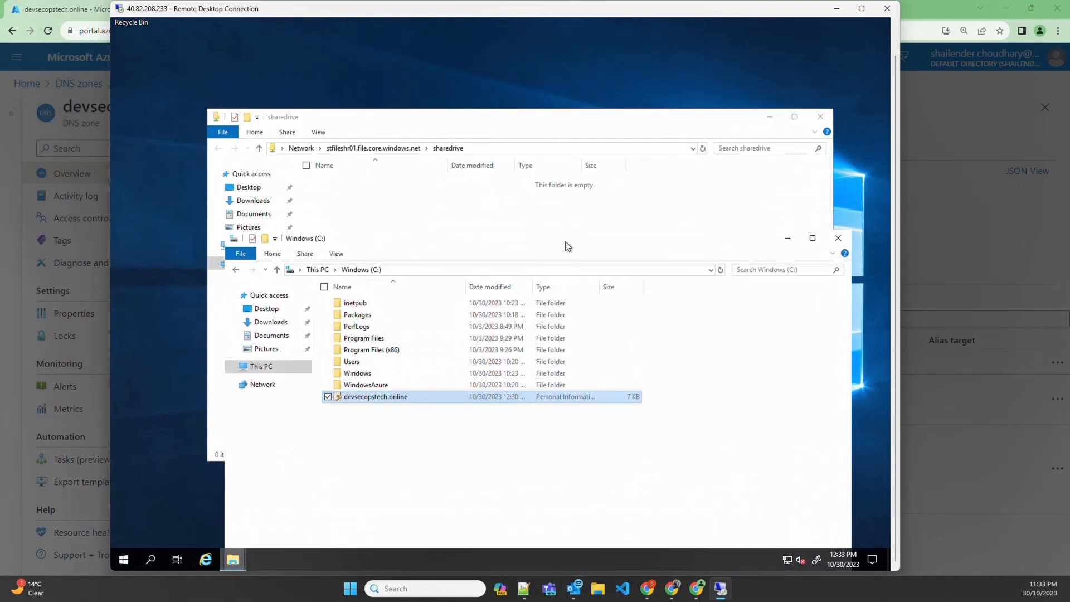
{"action": "left_click_drag", "start_coordinate": [383, 398], "coordinate": [405, 204]}
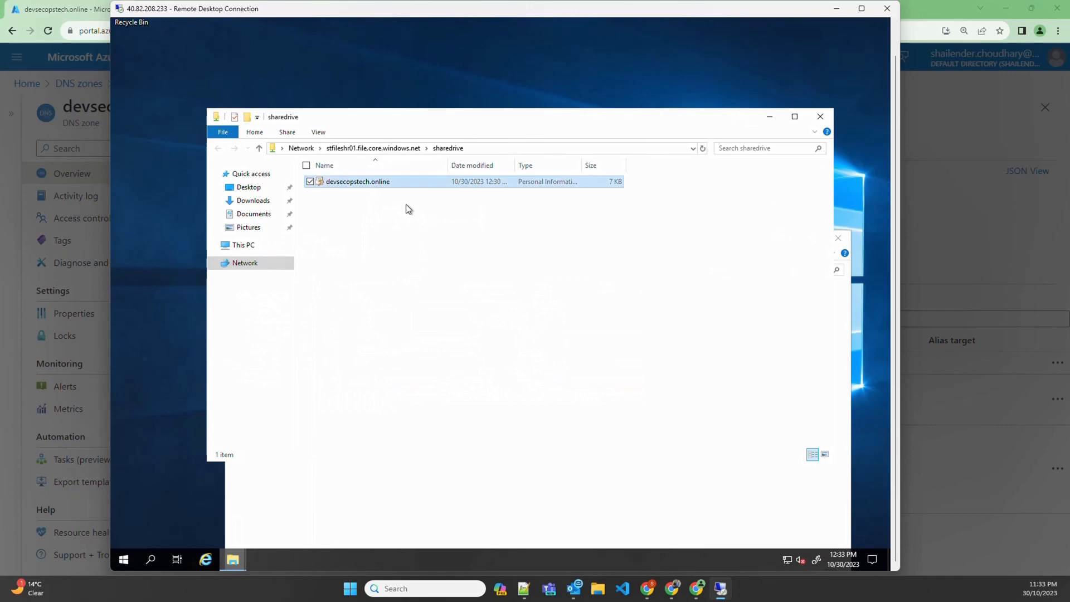
{"action": "left_click", "coordinate": [830, 119]}
{"action": "left_click", "coordinate": [838, 238]}
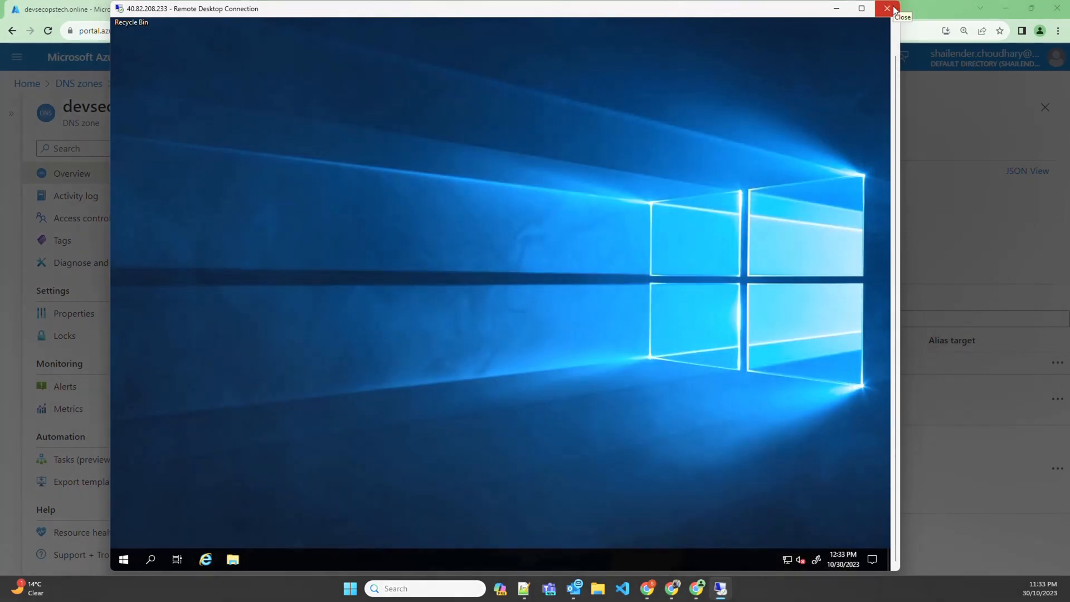
Disconnect Remote Desktop and browse the files of stfileshr01's sharedrive share in the portal
{"action": "left_click", "coordinate": [888, 8]}
{"action": "left_click", "coordinate": [544, 305]}
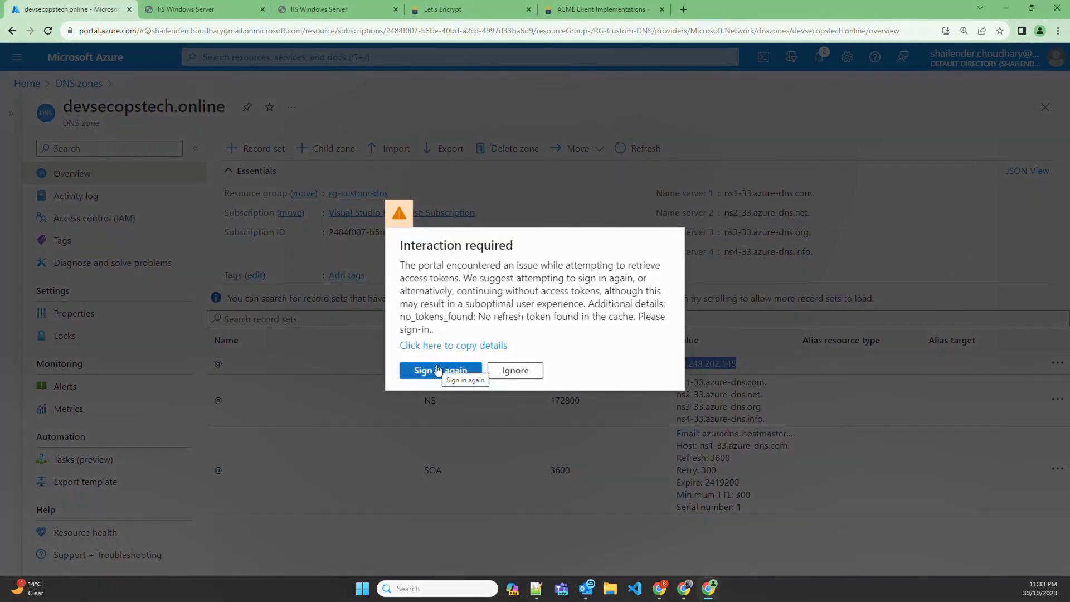
{"action": "left_click", "coordinate": [438, 370]}
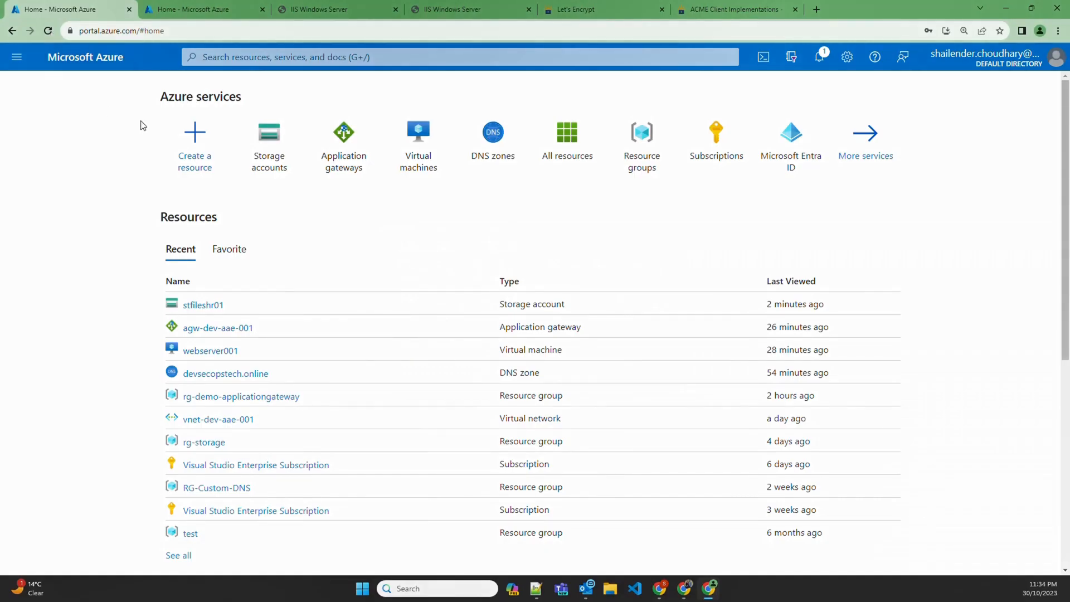
{"action": "left_click", "coordinate": [252, 150]}
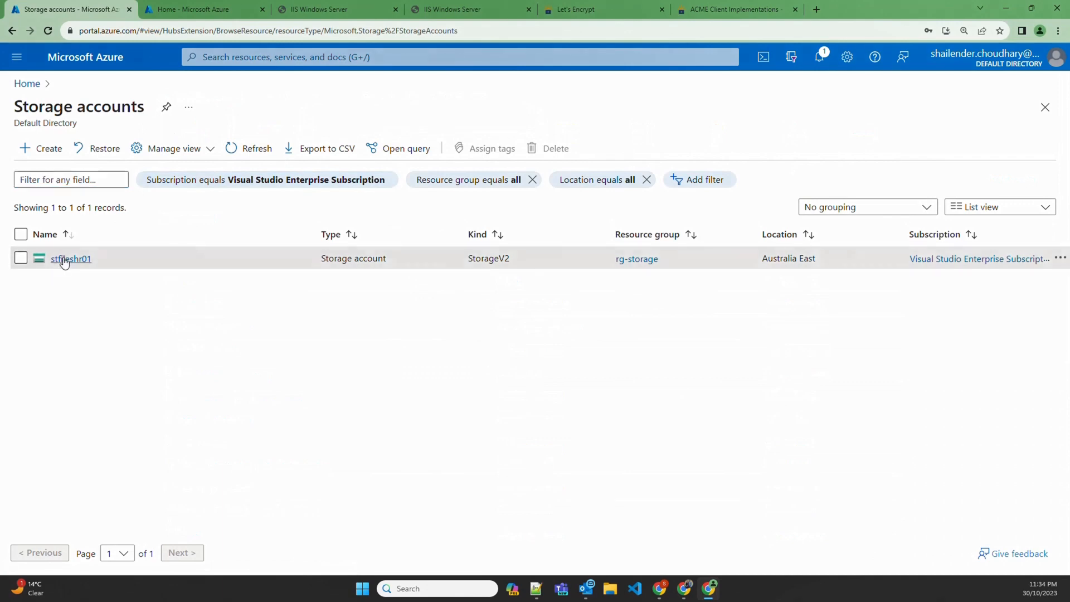
{"action": "left_click", "coordinate": [65, 255]}
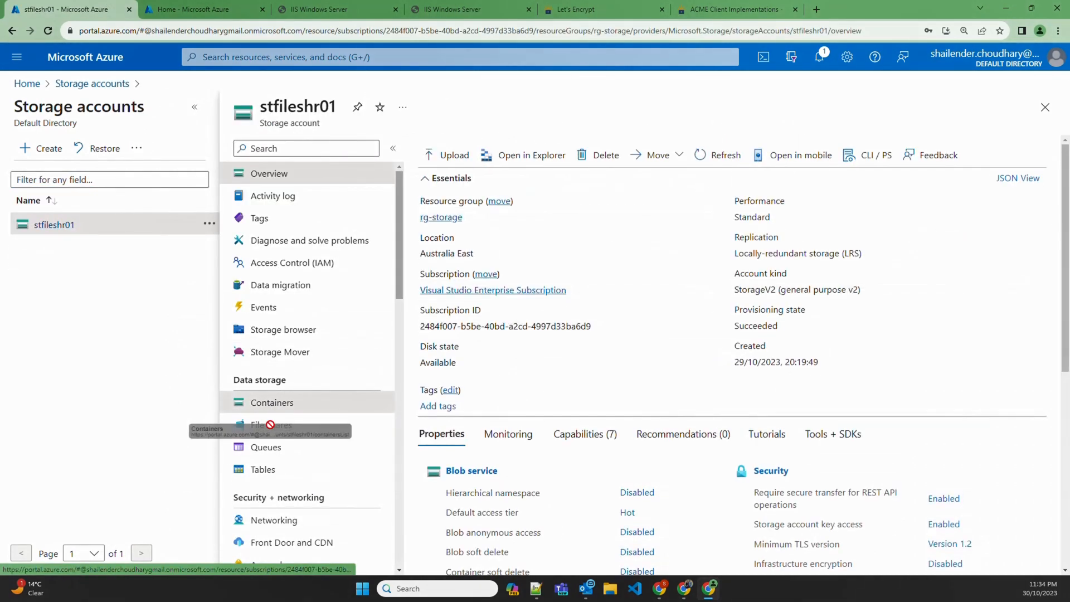
{"action": "left_click", "coordinate": [272, 425]}
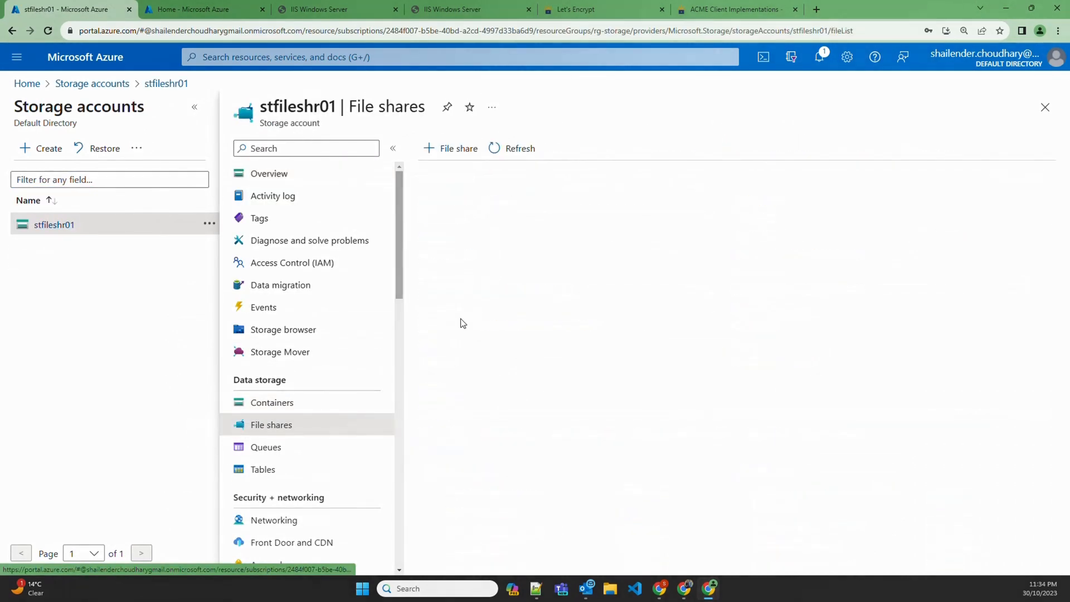
{"action": "left_click", "coordinate": [392, 152]}
{"action": "left_click", "coordinate": [296, 298]}
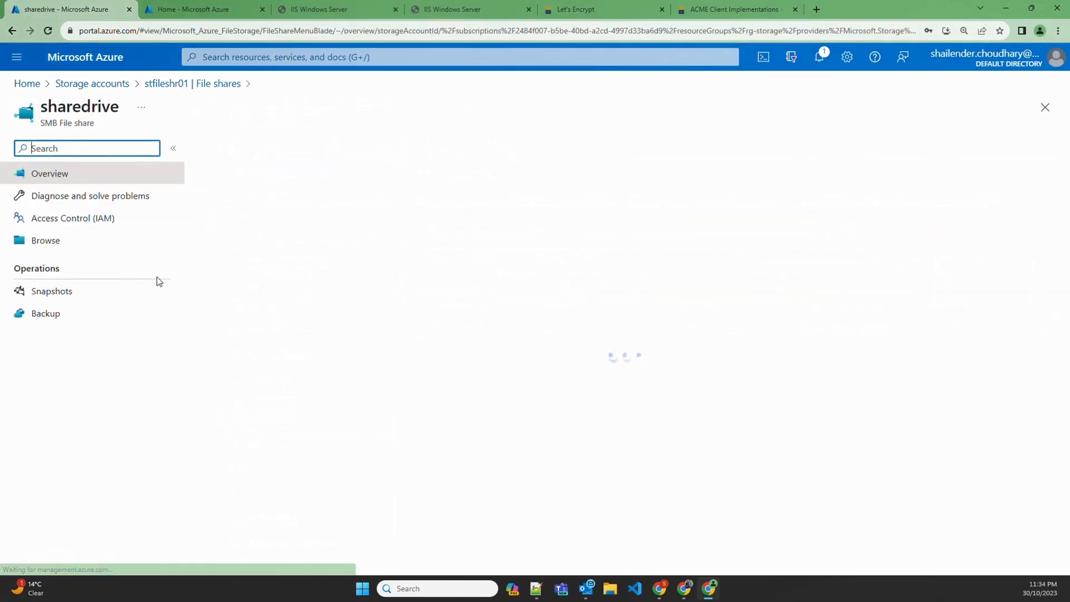
{"action": "left_click", "coordinate": [33, 246]}
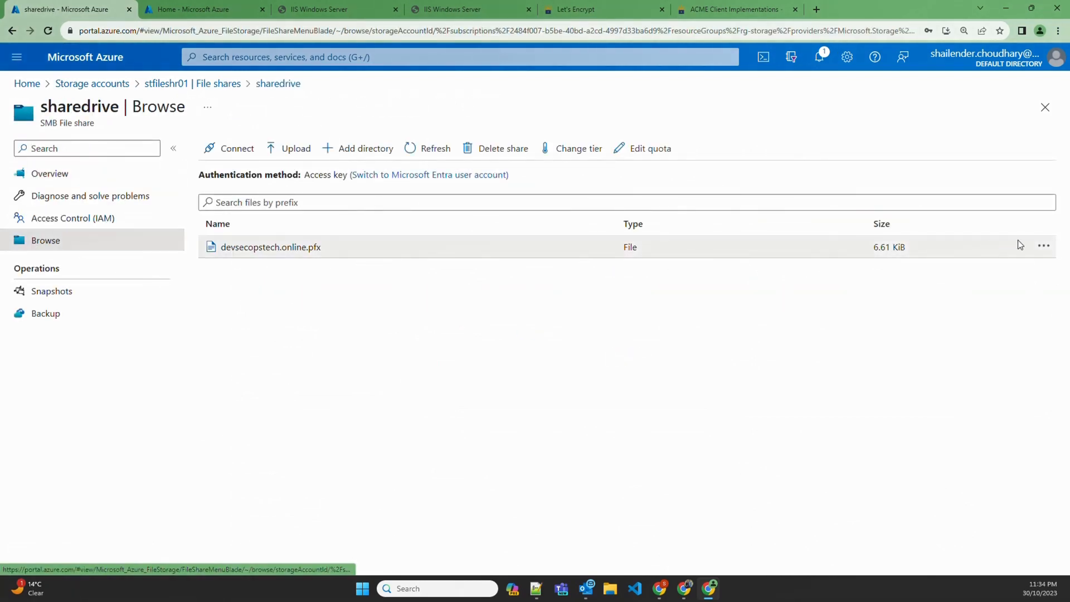
Download devsecopstech.online.pfx and show it in the local Downloads folder
{"action": "left_click", "coordinate": [1044, 247]}
{"action": "left_click", "coordinate": [957, 283]}
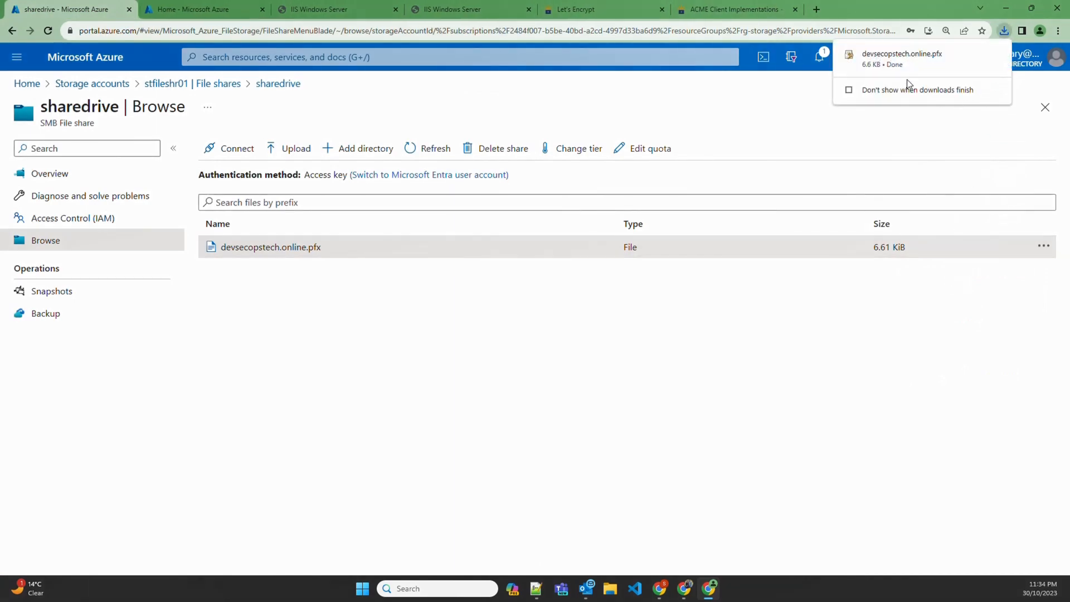
{"action": "left_click", "coordinate": [979, 54]}
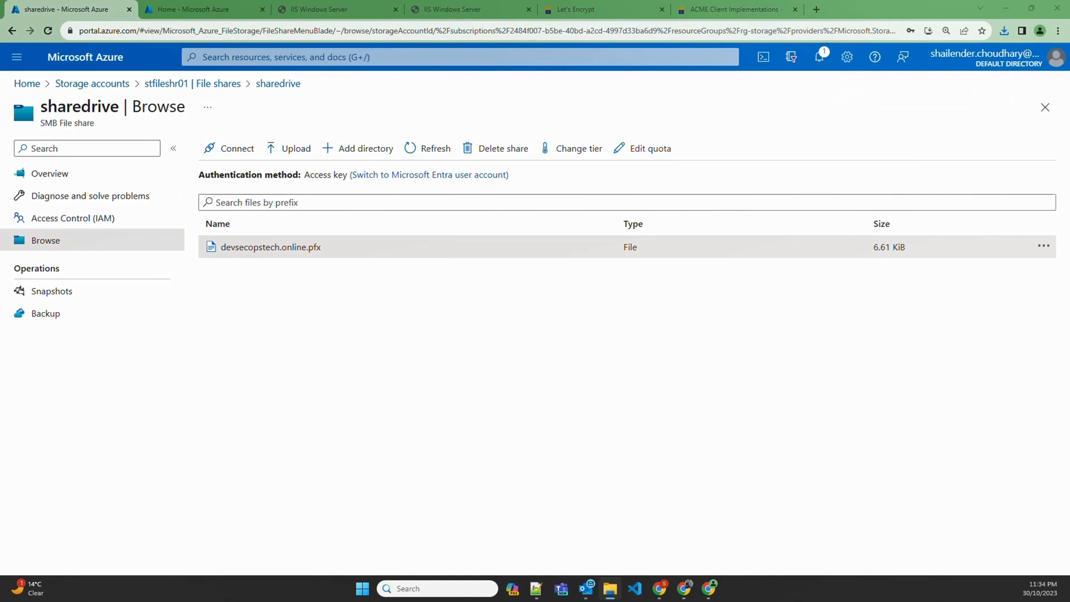
{"action": "left_click_drag", "start_coordinate": [0, 159], "coordinate": [561, 132]}
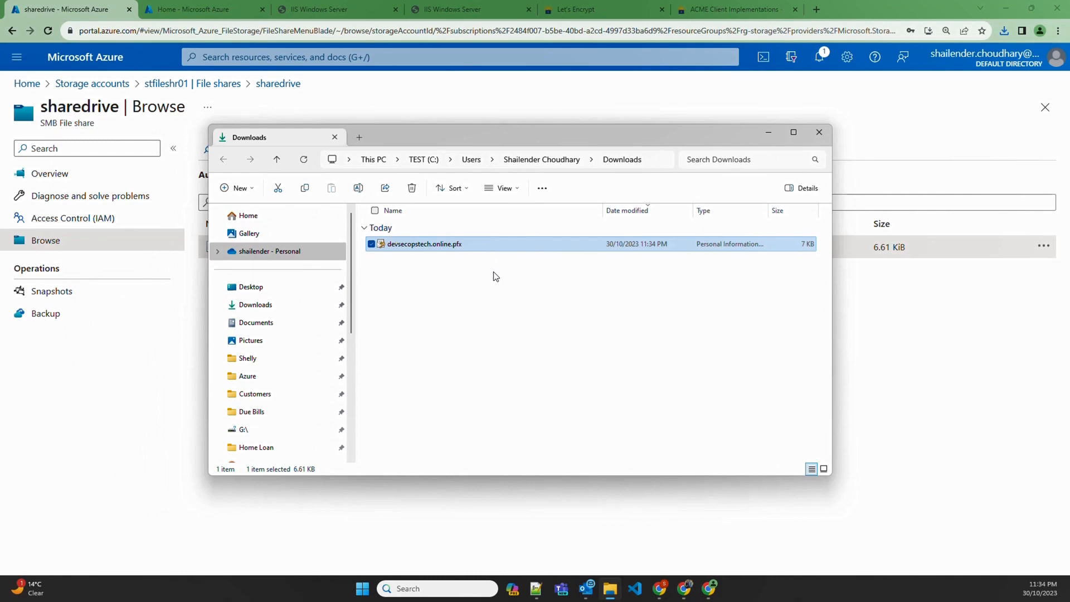
Open the agw-dev-aae-001 application gateway and review its backend pools and backend settings
{"action": "left_click", "coordinate": [254, 57]}
{"action": "type", "text": "app"}
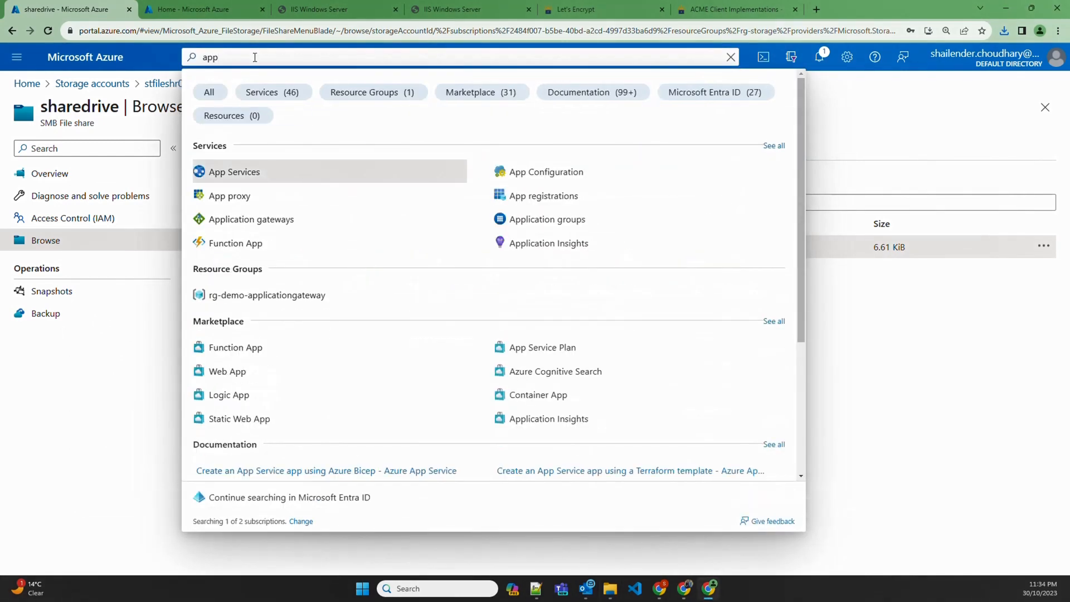
{"action": "key", "text": "Down"}
{"action": "key", "text": "Down"}
{"action": "key", "text": "Down"}
{"action": "key", "text": "Down"}
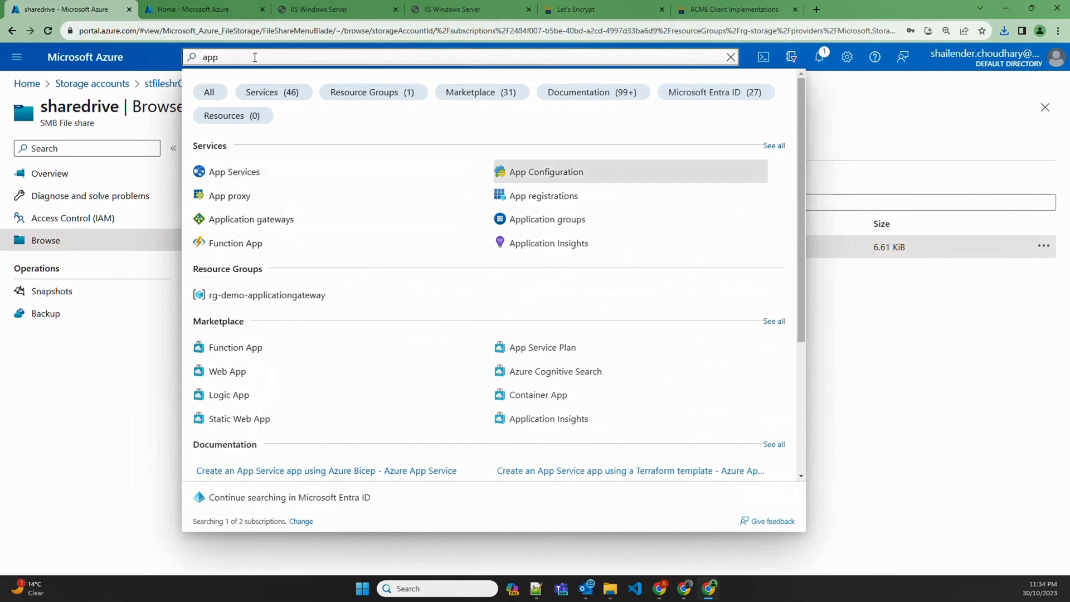
{"action": "key", "text": "Up"}
{"action": "key", "text": "Up"}
{"action": "key", "text": "Return"}
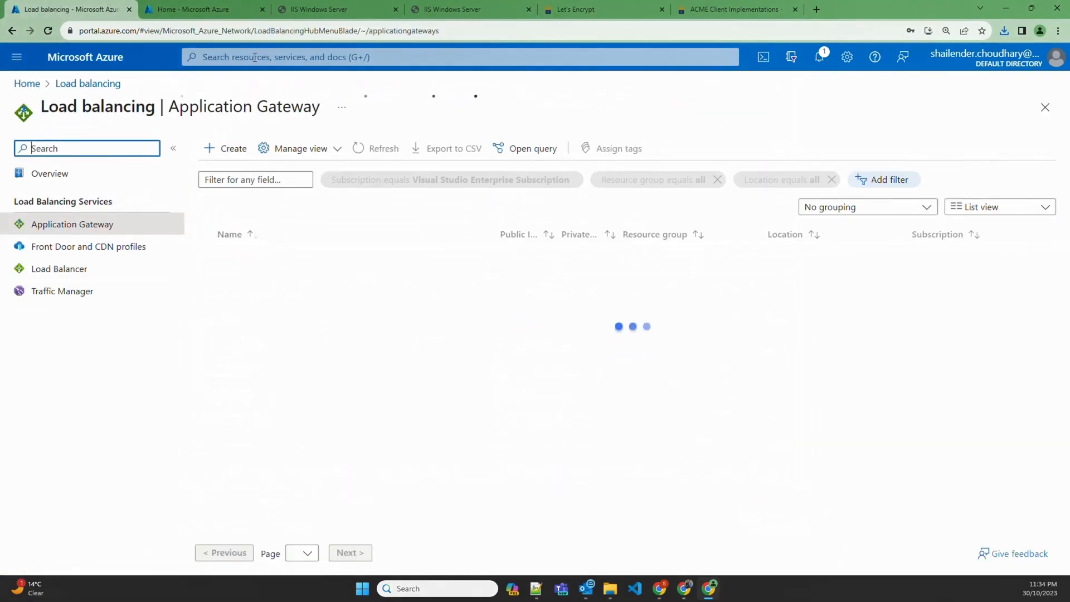
{"action": "left_click", "coordinate": [265, 263]}
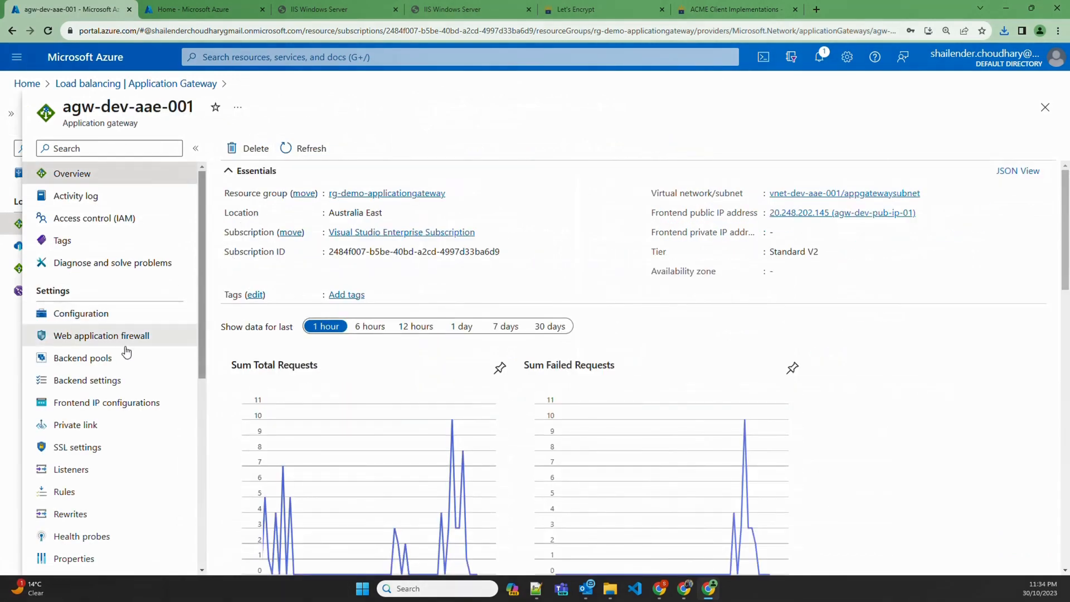
{"action": "left_click", "coordinate": [93, 358]}
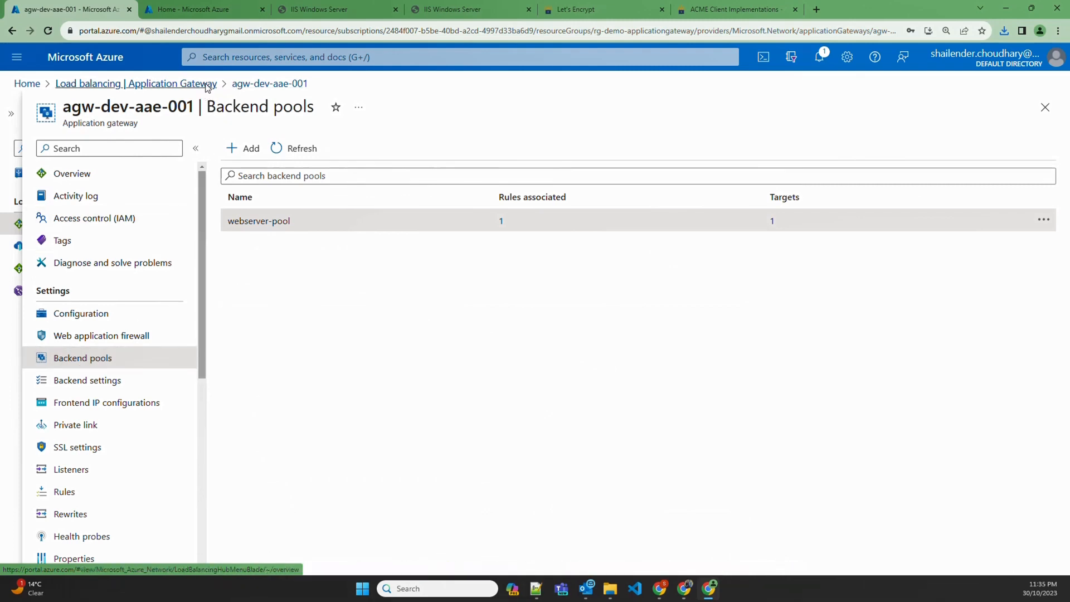
{"action": "left_click", "coordinate": [91, 386]}
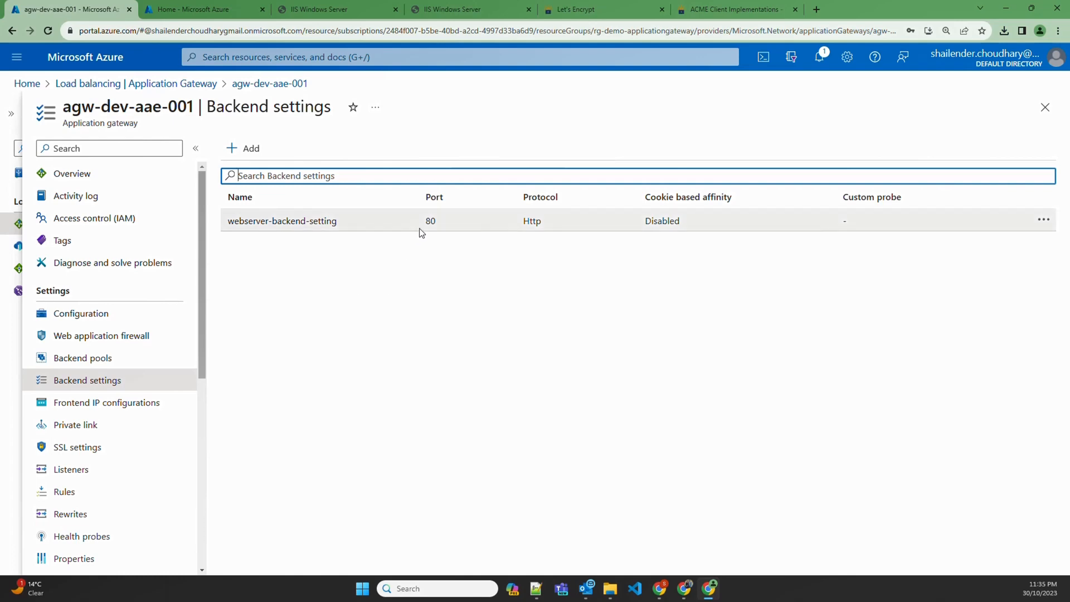
Start a new listener from the Listeners page, copying the existing listener's name
{"action": "scroll", "coordinate": [112, 418], "scroll_direction": "down", "scroll_amount": 1}
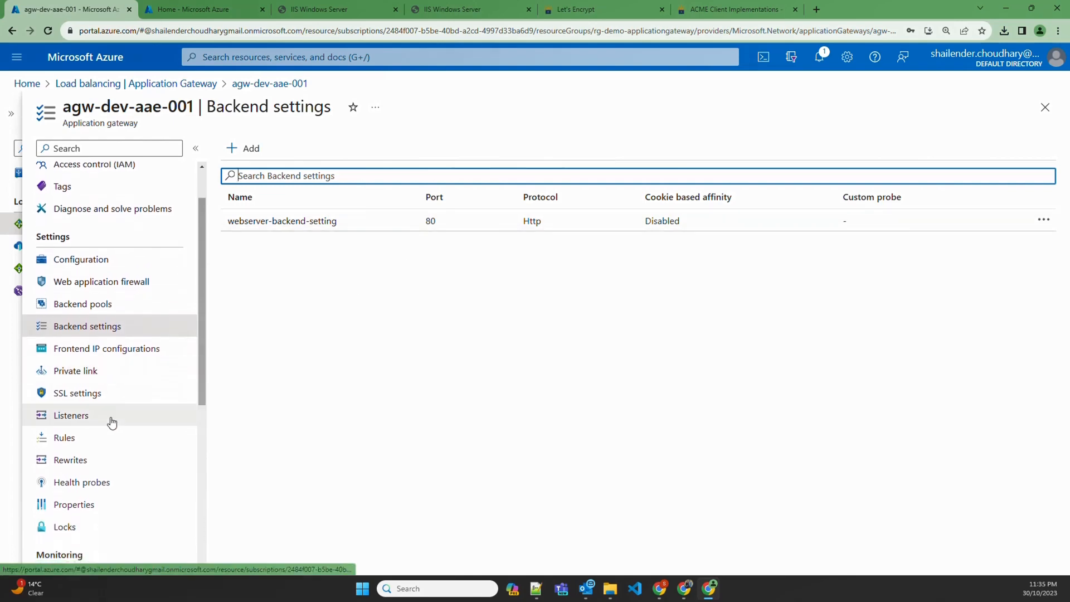
{"action": "left_click", "coordinate": [72, 419]}
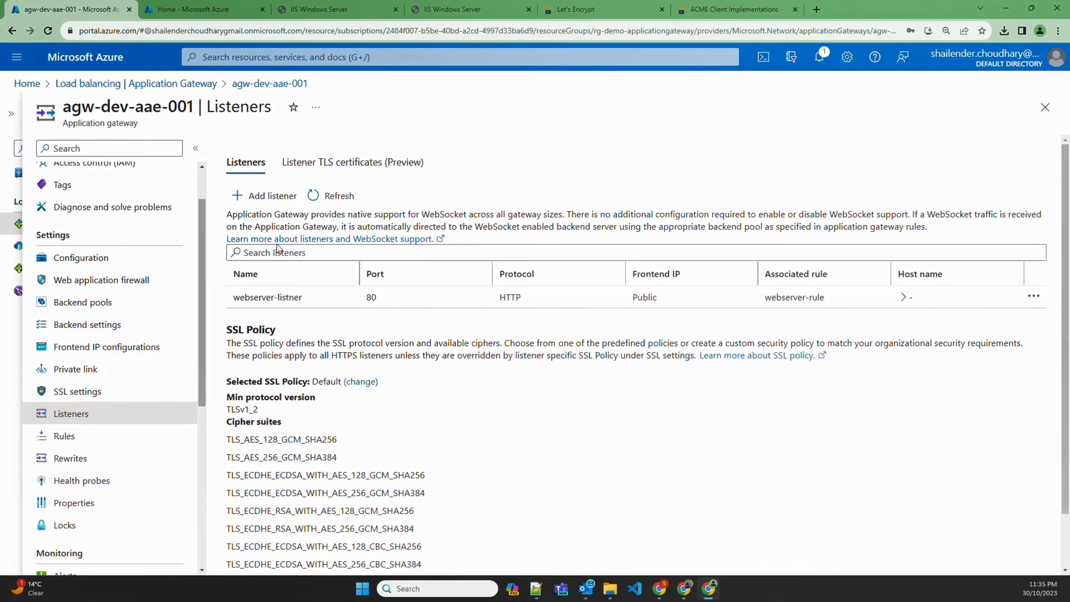
{"action": "left_click", "coordinate": [264, 195]}
{"action": "left_click_drag", "start_coordinate": [319, 304], "coordinate": [232, 303]}
{"action": "key", "text": "ctrl+c"}
Name the listener webserver-listner-443 and set it to HTTPS on port 443
{"action": "left_click", "coordinate": [773, 153]}
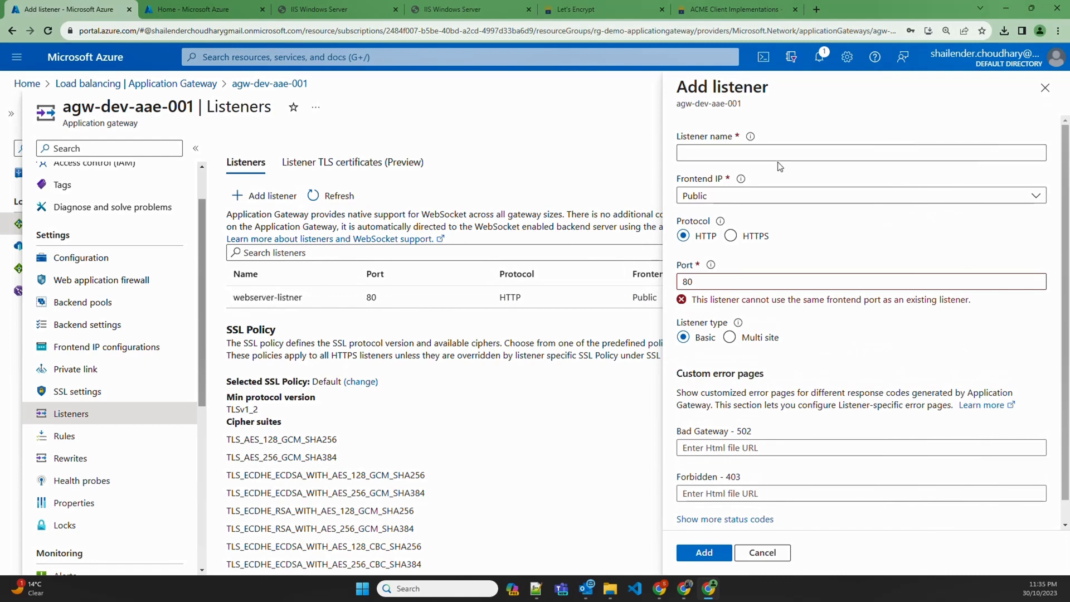
{"action": "key", "text": "ctrl+v"}
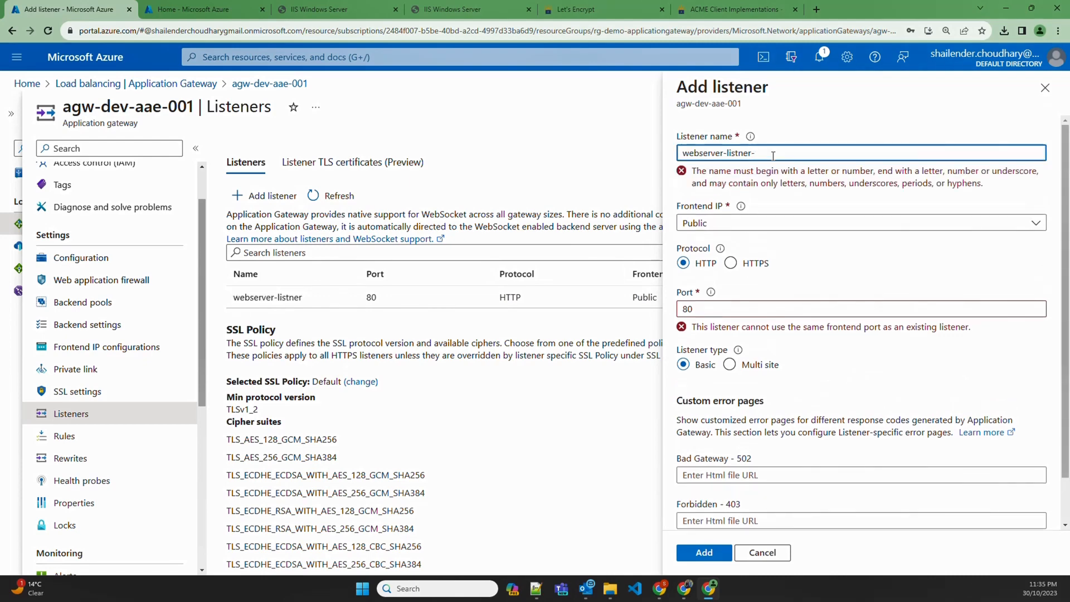
{"action": "type", "text": "-443"}
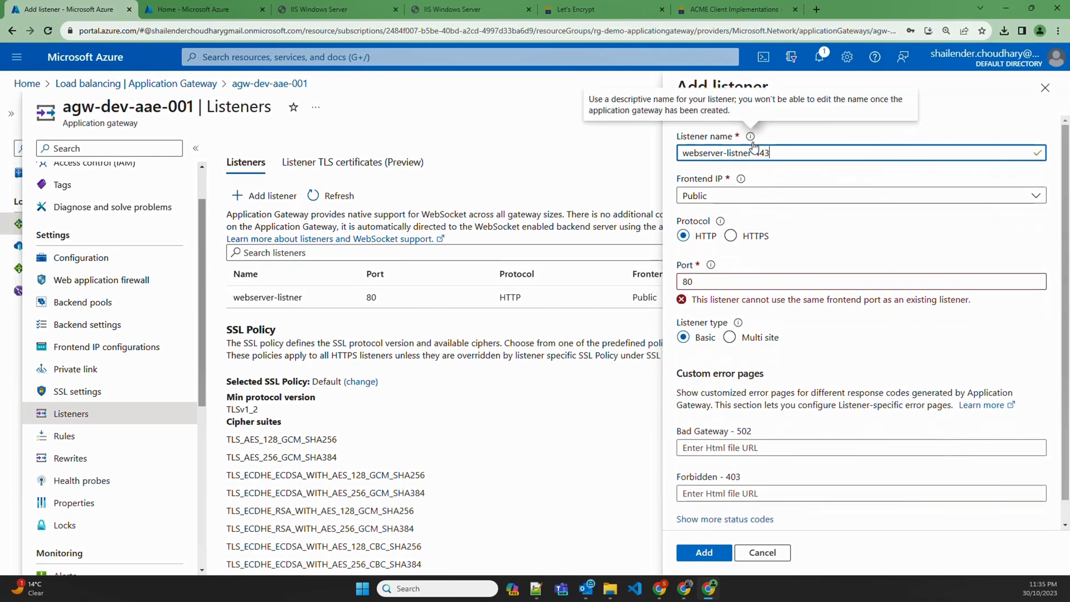
{"action": "left_click", "coordinate": [730, 235]}
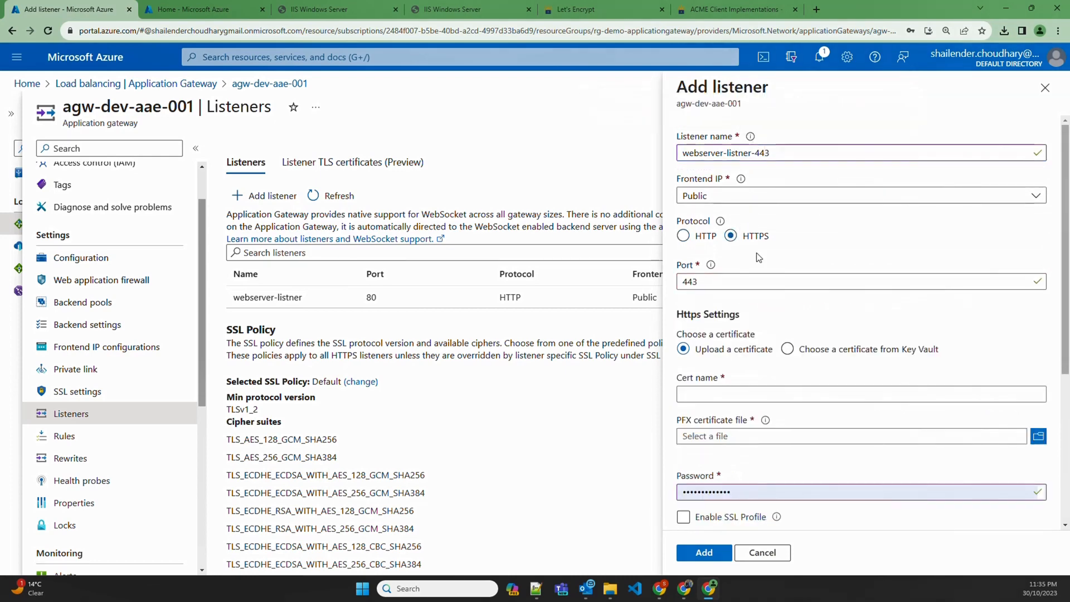
{"action": "double_click", "coordinate": [704, 285]}
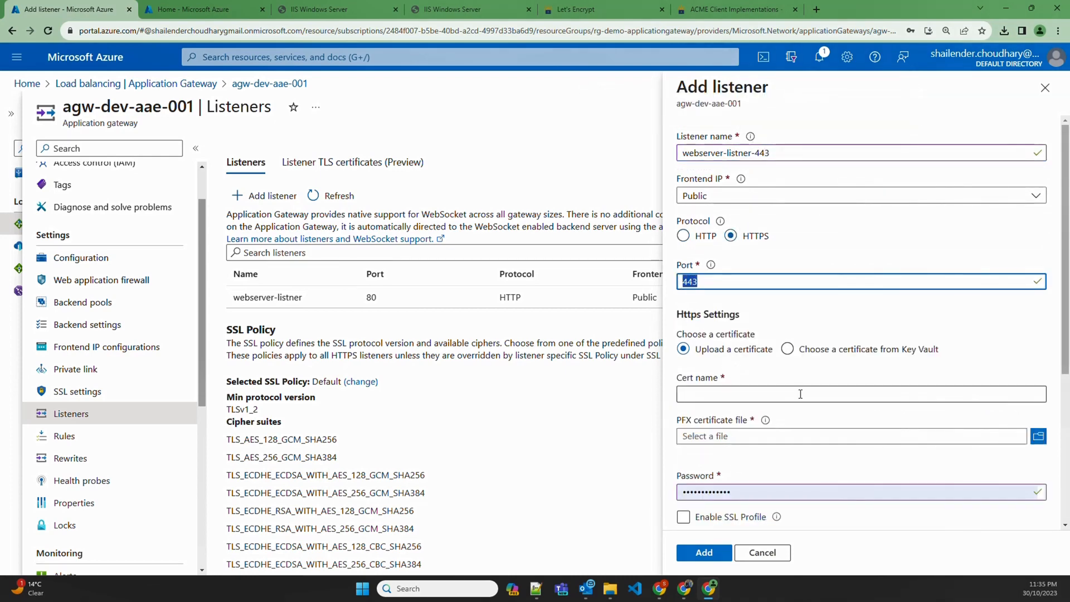
Upload devsecopstech.online.pfx as certificate 'desecopstech' with its password and add the listener
{"action": "left_click", "coordinate": [772, 390]}
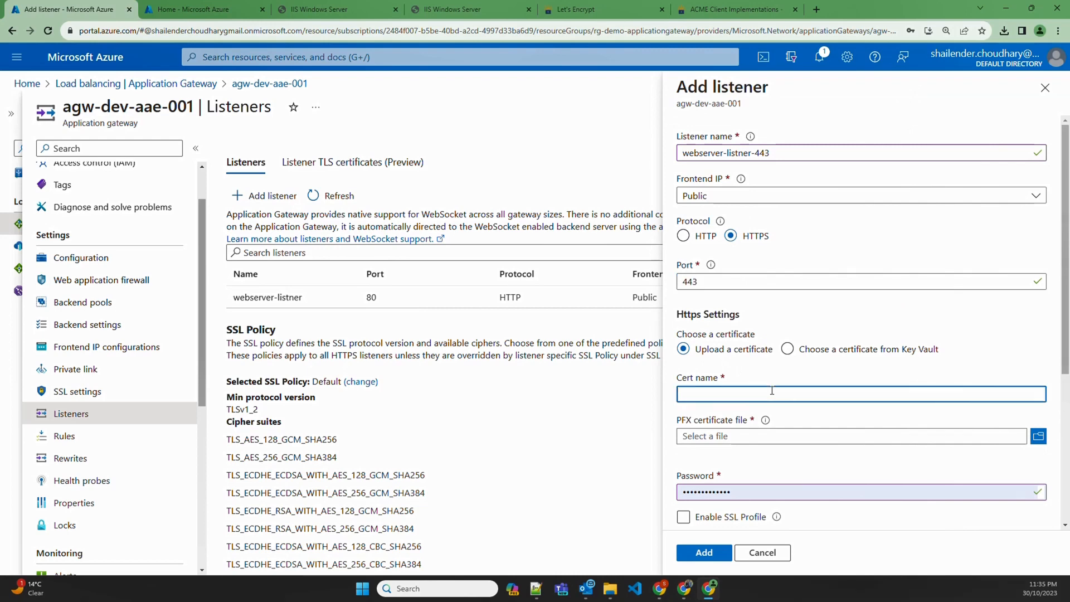
{"action": "type", "text": "desecopstech"}
{"action": "left_click", "coordinate": [1039, 436]}
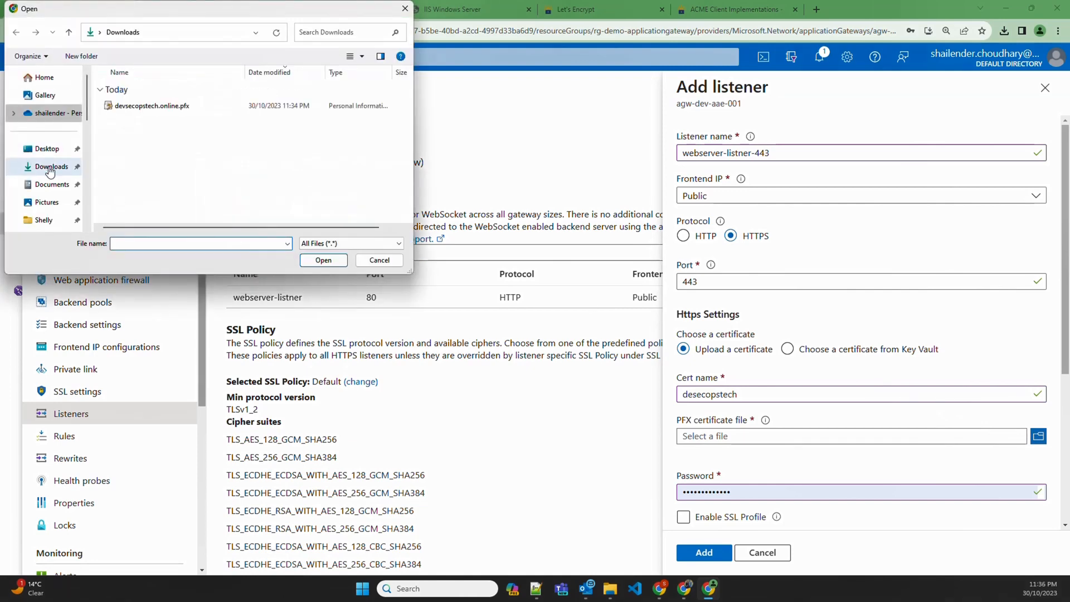
{"action": "left_click", "coordinate": [324, 260]}
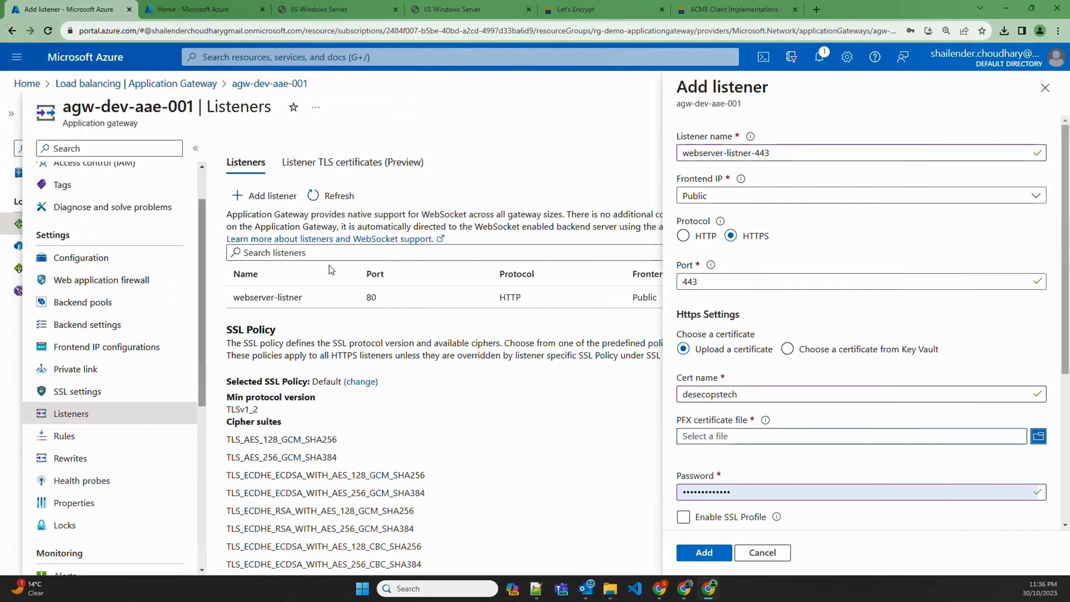
{"action": "double_click", "coordinate": [736, 491]}
{"action": "type", "text": "********"}
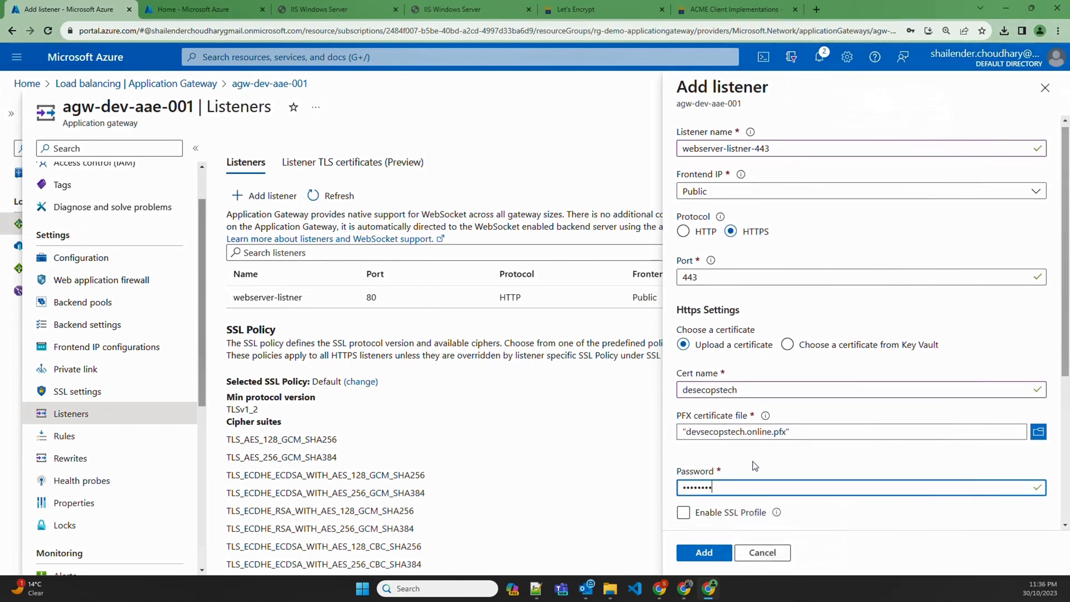
{"action": "scroll", "coordinate": [719, 446], "scroll_direction": "down", "scroll_amount": 3}
{"action": "scroll", "coordinate": [714, 427], "scroll_direction": "down", "scroll_amount": 2}
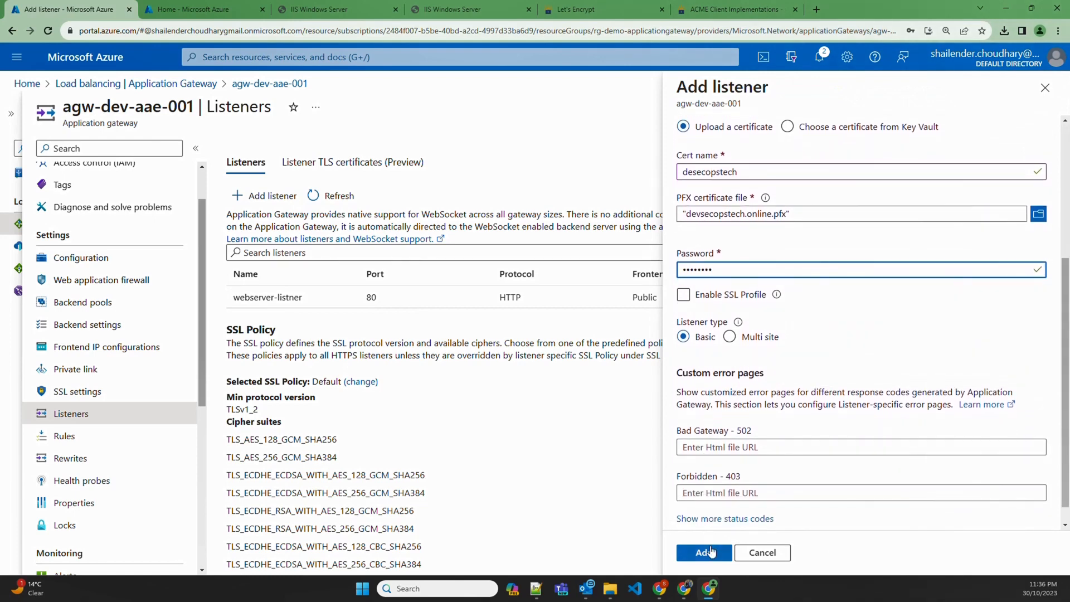
{"action": "left_click", "coordinate": [705, 552]}
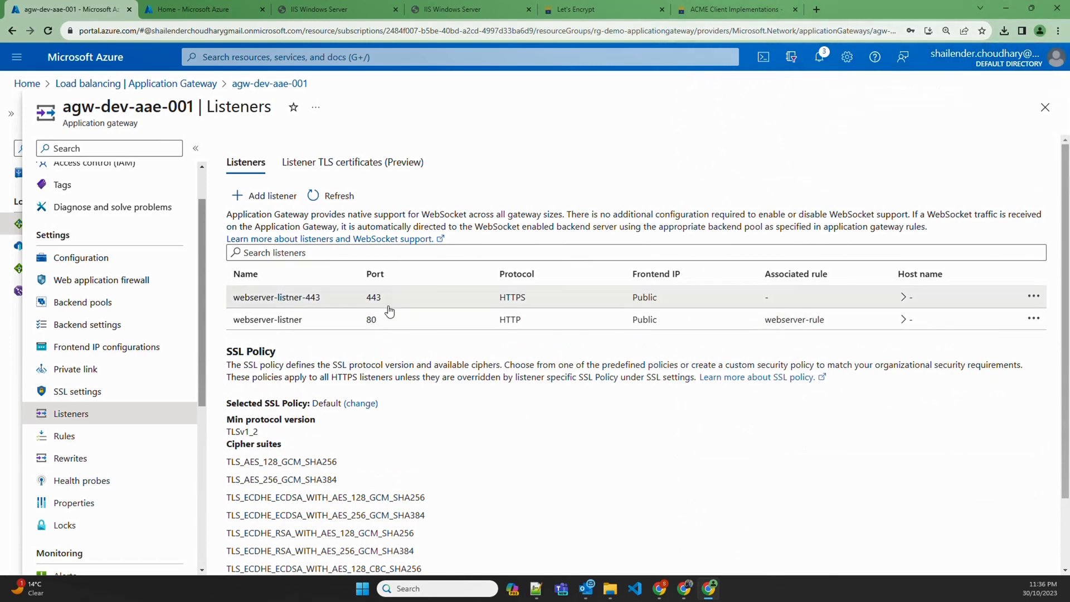
Start routing rule webserver-rule-443 with priority 8 on listener webserver-listner-443
{"action": "left_click", "coordinate": [72, 438]}
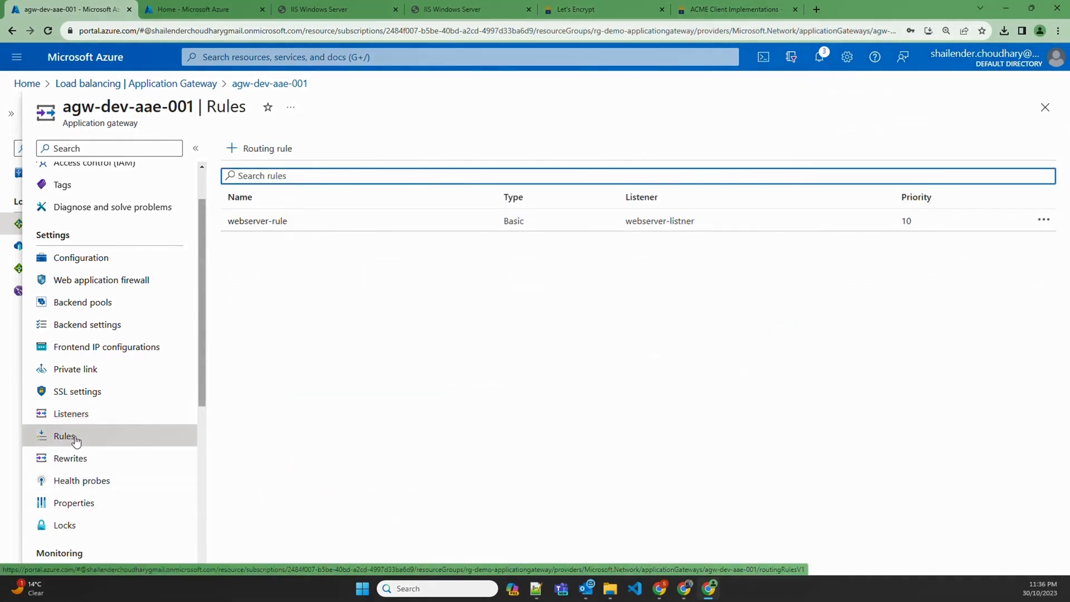
{"action": "left_click", "coordinate": [257, 161]}
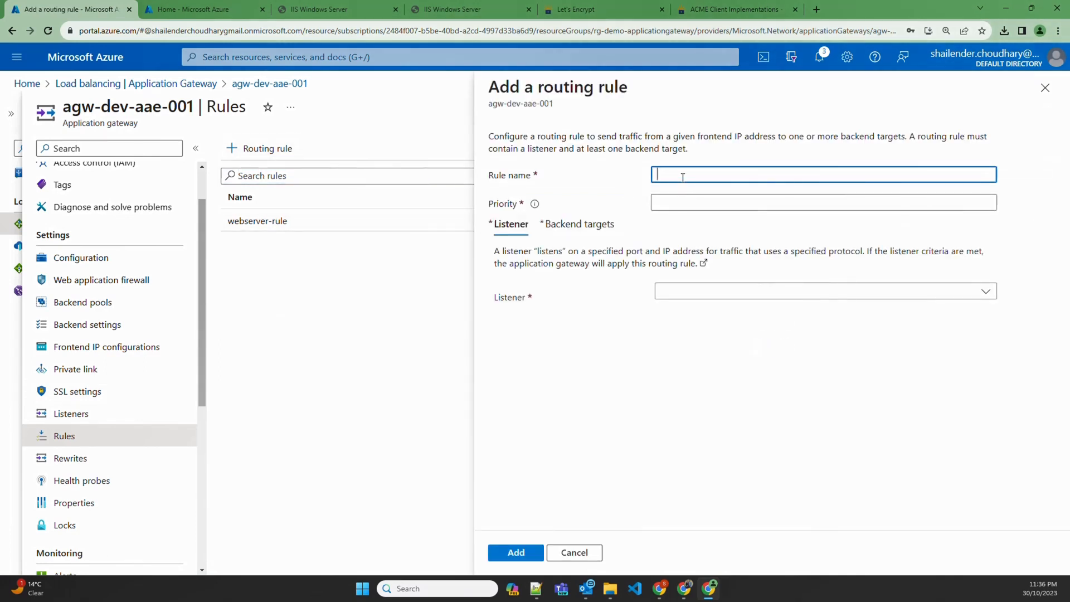
{"action": "left_click_drag", "start_coordinate": [295, 222], "coordinate": [229, 223]}
{"action": "key", "text": "ctrl+c"}
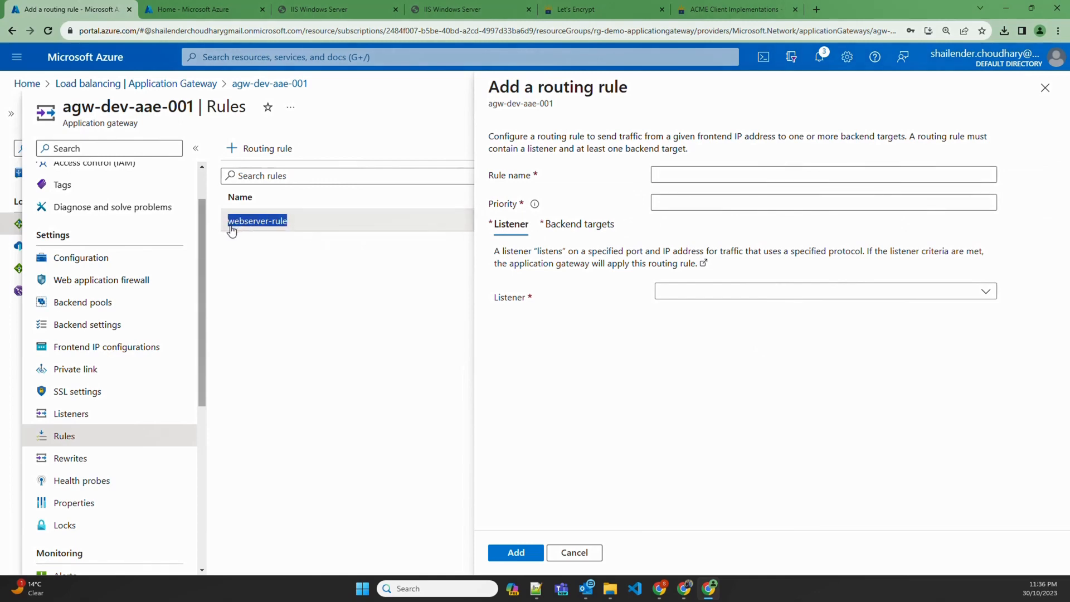
{"action": "left_click", "coordinate": [755, 174]}
{"action": "key", "text": "ctrl+v"}
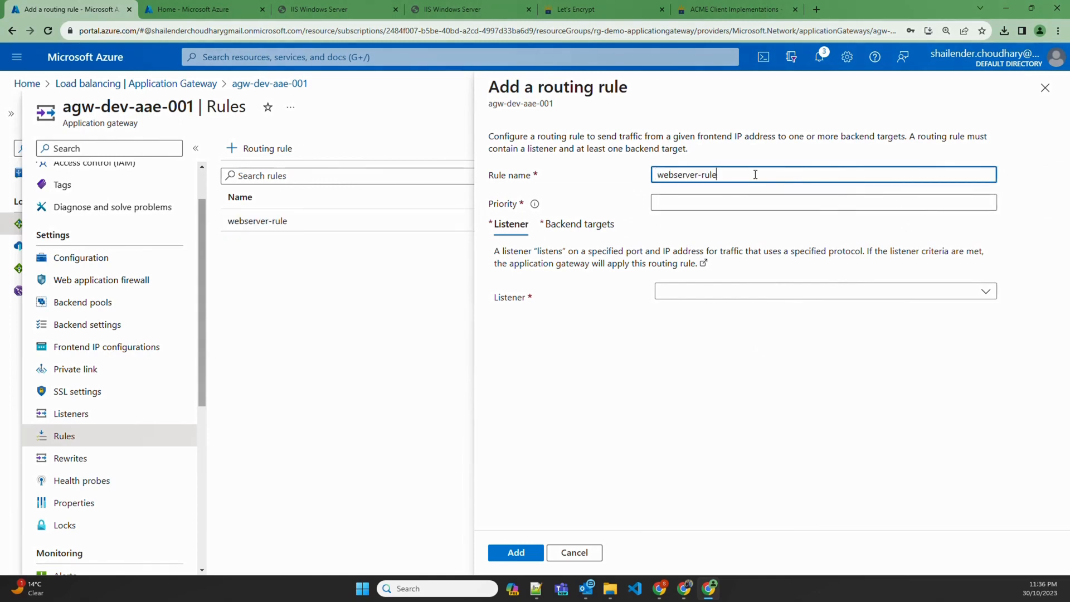
{"action": "type", "text": "-443"}
{"action": "left_click", "coordinate": [741, 200]}
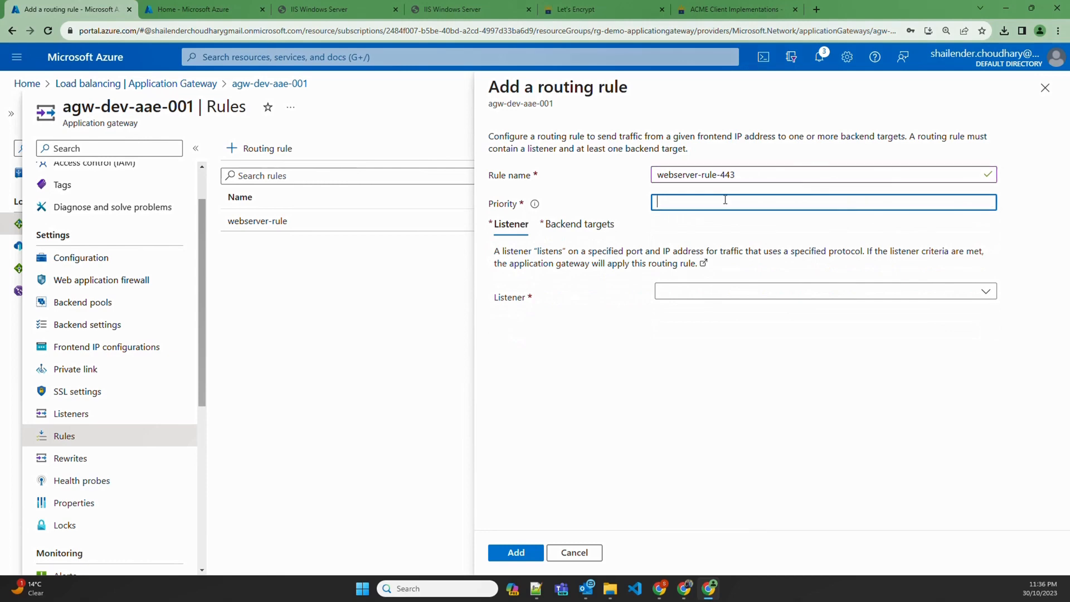
{"action": "type", "text": "8"}
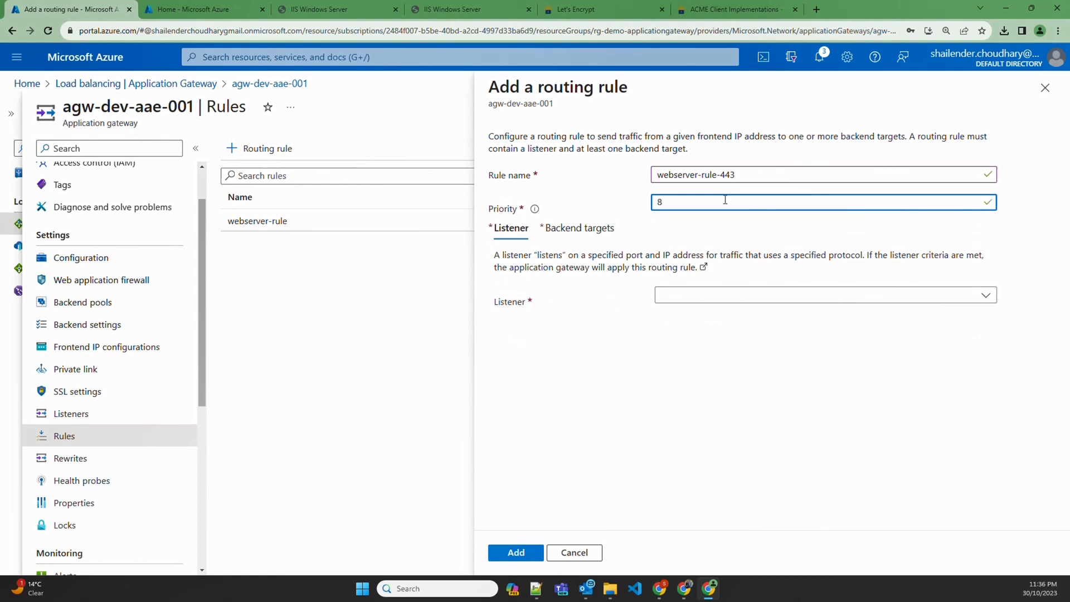
{"action": "left_click", "coordinate": [709, 302]}
{"action": "left_click", "coordinate": [705, 316]}
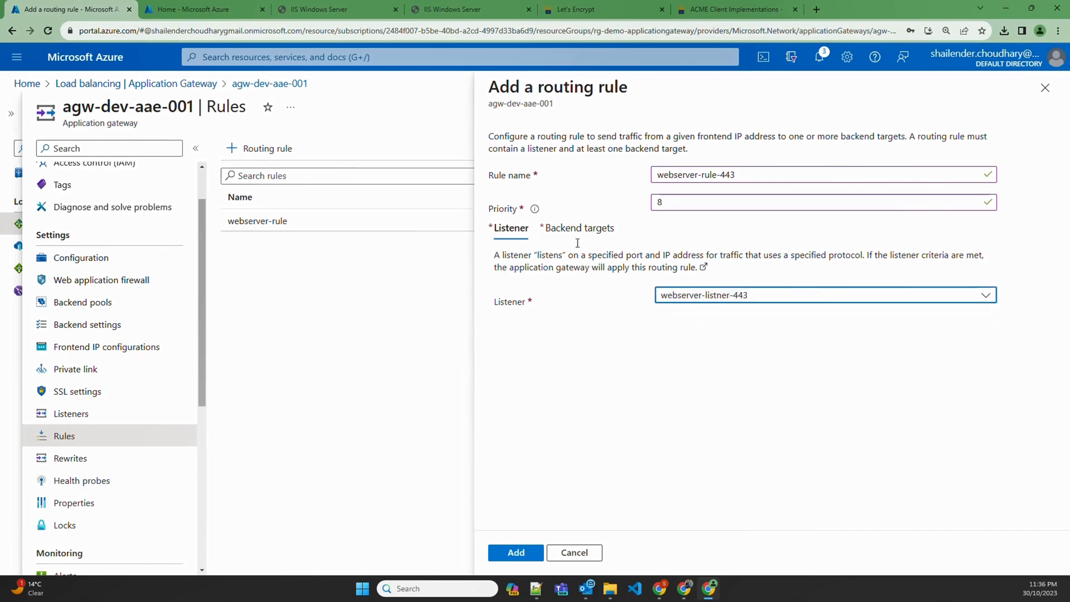
Target webserver-pool with webserver-backend-setting, add the rule, and verify it under Rules
{"action": "left_click", "coordinate": [579, 230]}
{"action": "left_click", "coordinate": [701, 313]}
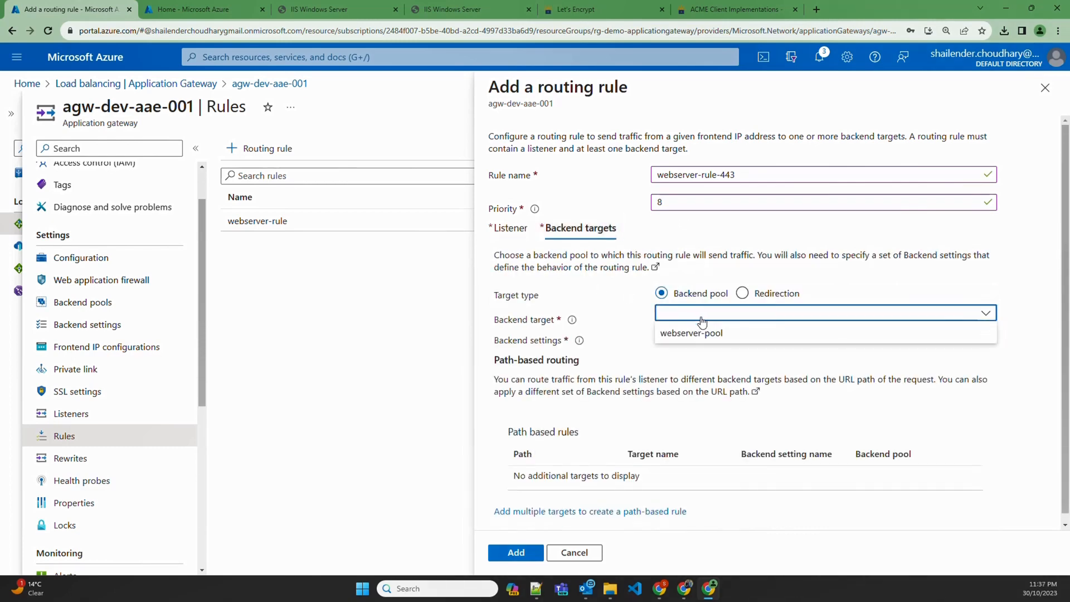
{"action": "left_click", "coordinate": [707, 334]}
{"action": "left_click", "coordinate": [703, 335]}
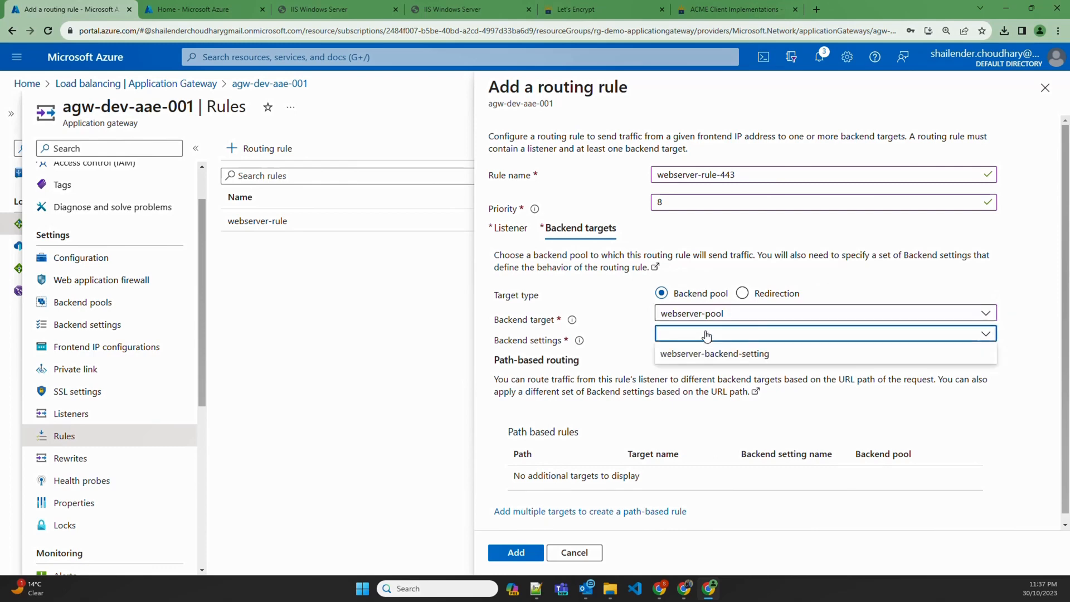
{"action": "left_click", "coordinate": [701, 355]}
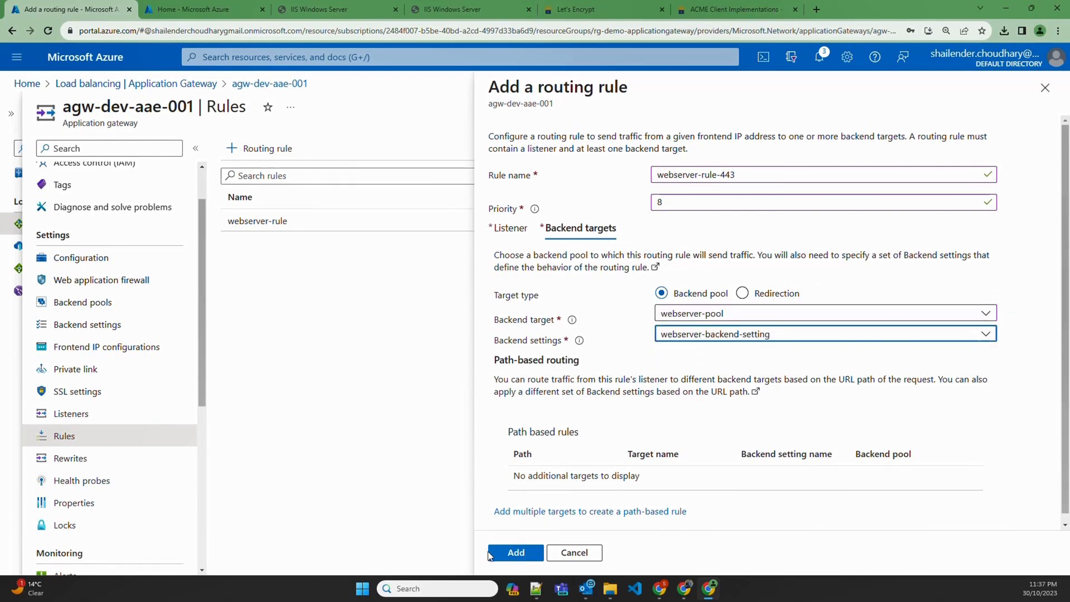
{"action": "left_click", "coordinate": [516, 553]}
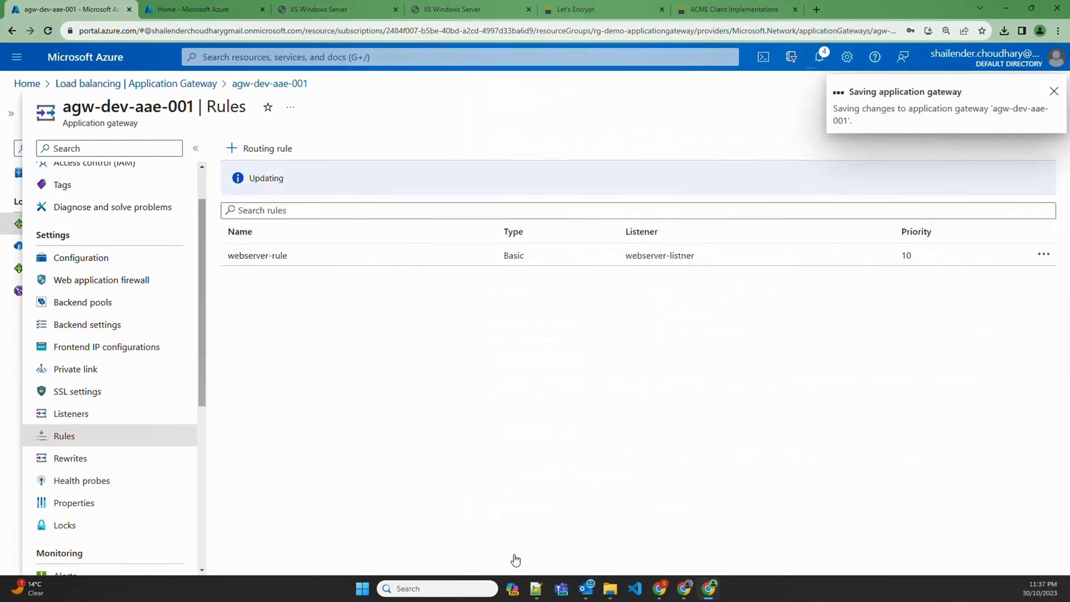
{"action": "left_click", "coordinate": [819, 57]}
{"action": "left_click", "coordinate": [71, 413]}
{"action": "left_click", "coordinate": [67, 437]}
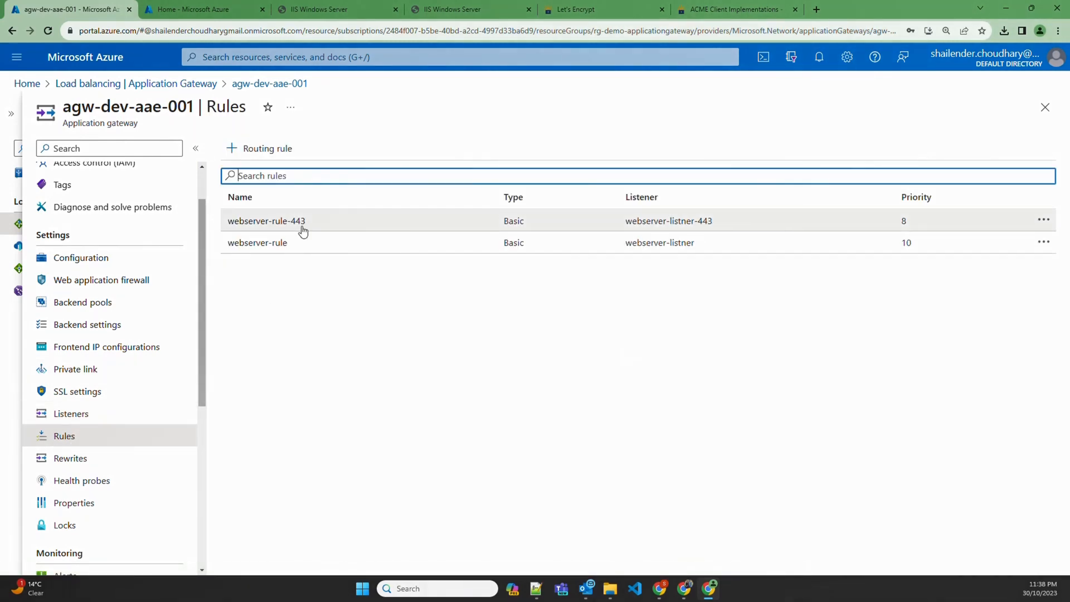
{"action": "left_click", "coordinate": [345, 7]}
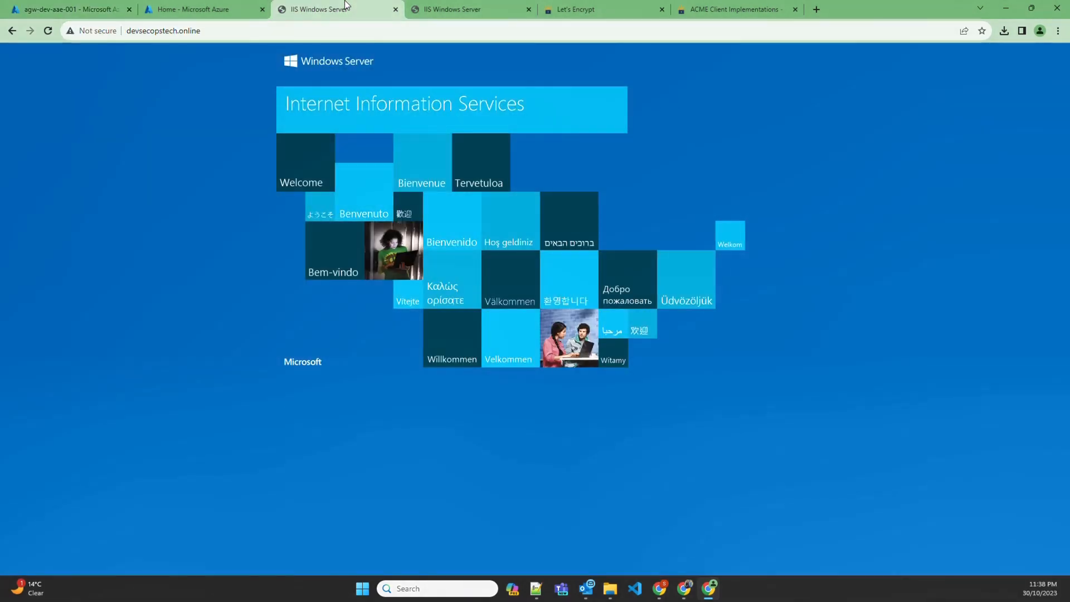
{"action": "left_click", "coordinate": [242, 31]}
{"action": "left_click", "coordinate": [85, 31]}
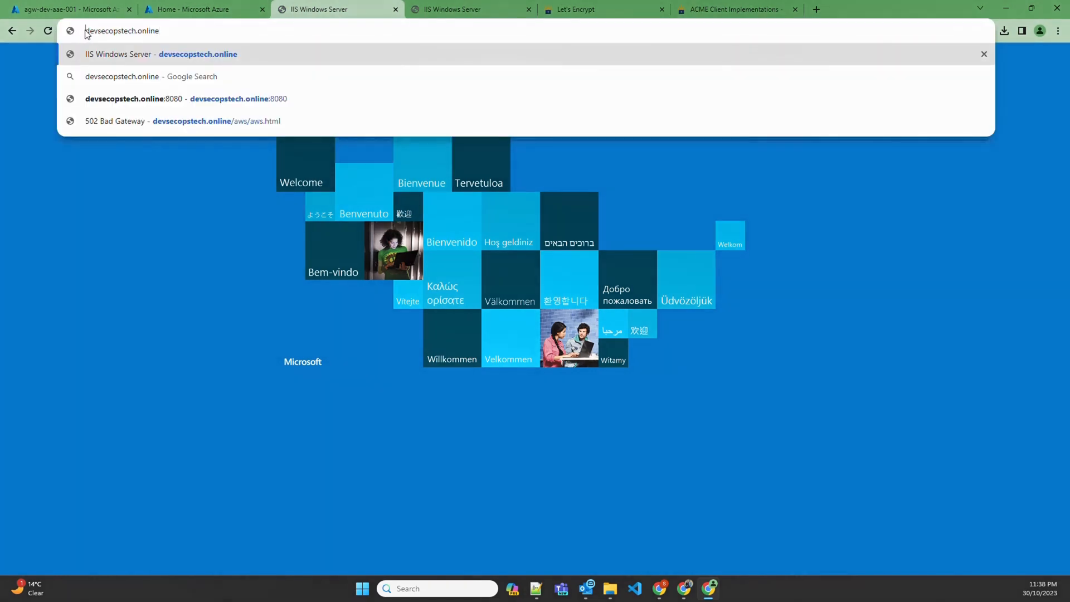
{"action": "type", "text": "https:"}
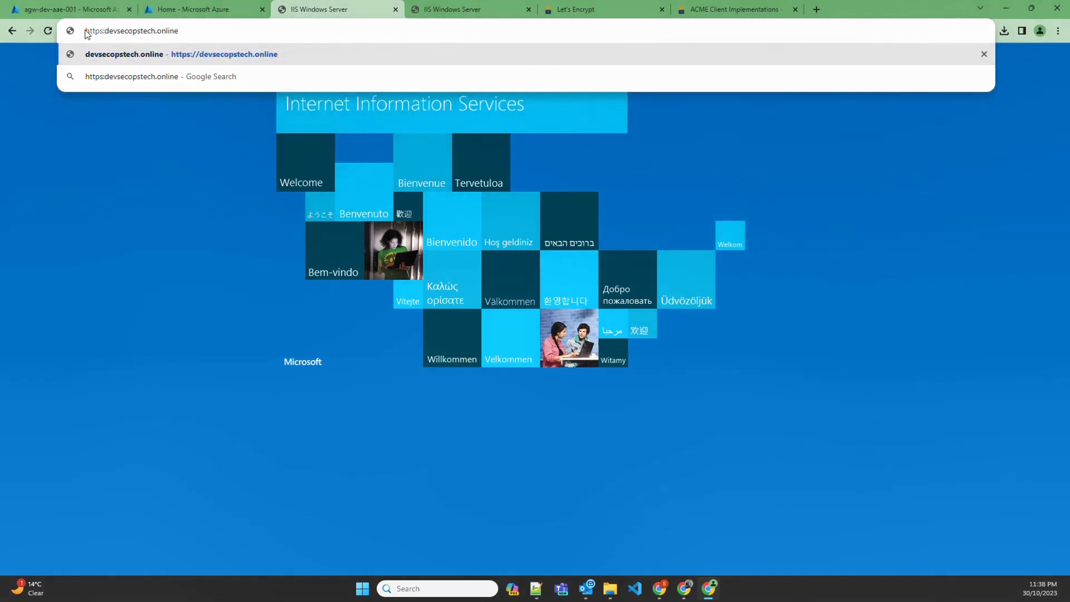
{"action": "key", "text": "Return"}
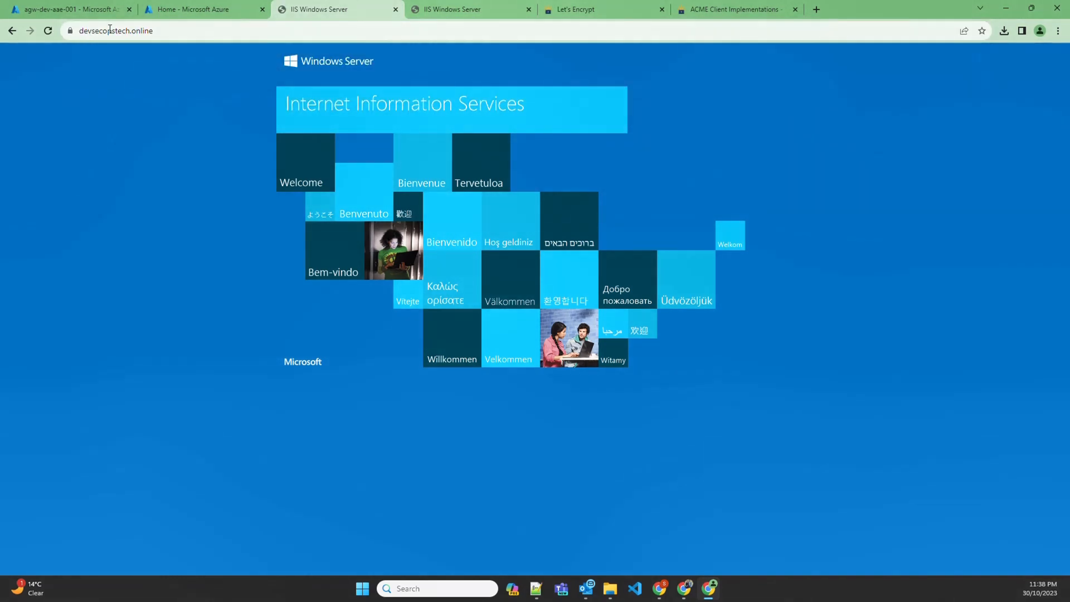
{"action": "left_click", "coordinate": [70, 32]}
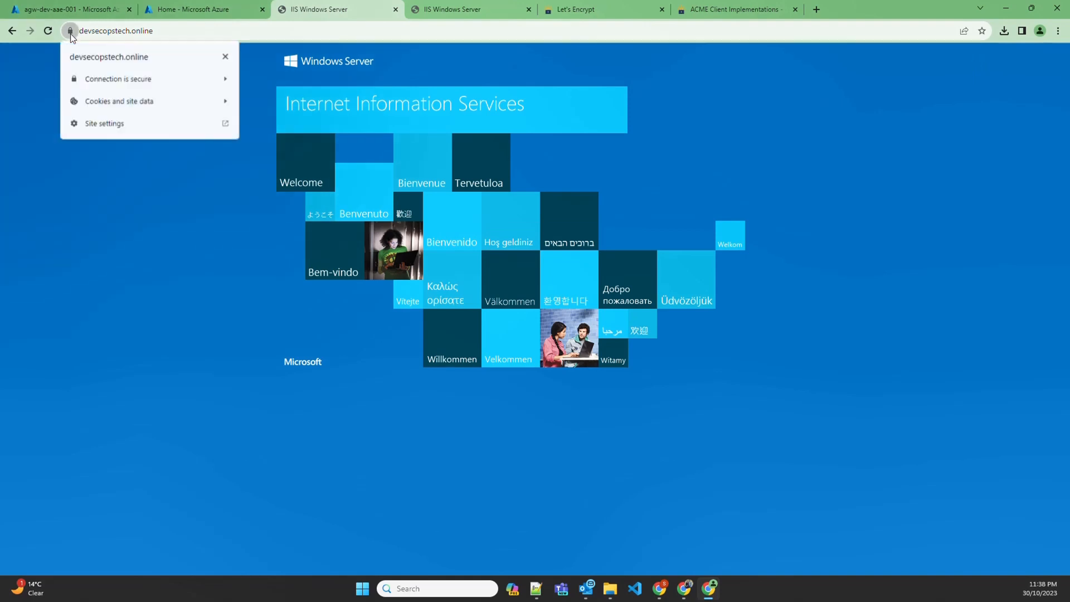
{"action": "left_click", "coordinate": [128, 79]}
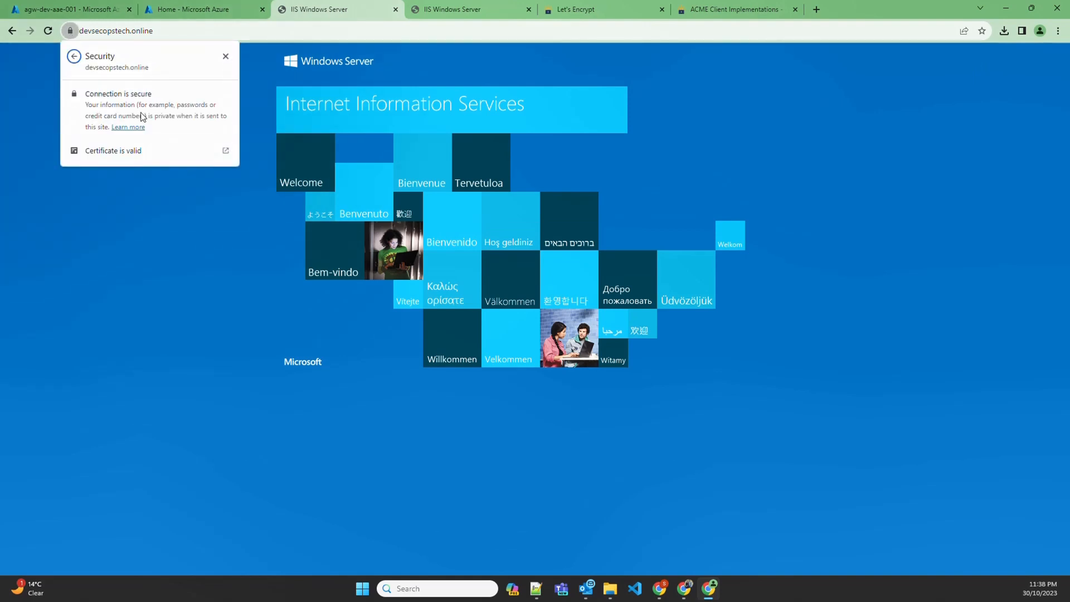
{"action": "left_click", "coordinate": [226, 57]}
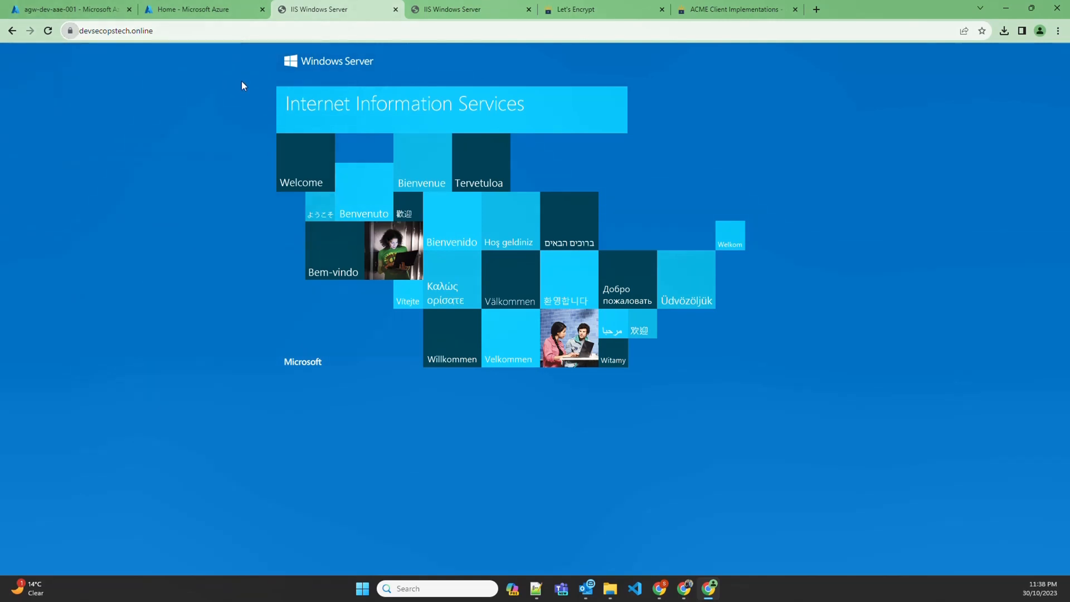
{"action": "left_click", "coordinate": [424, 10]}
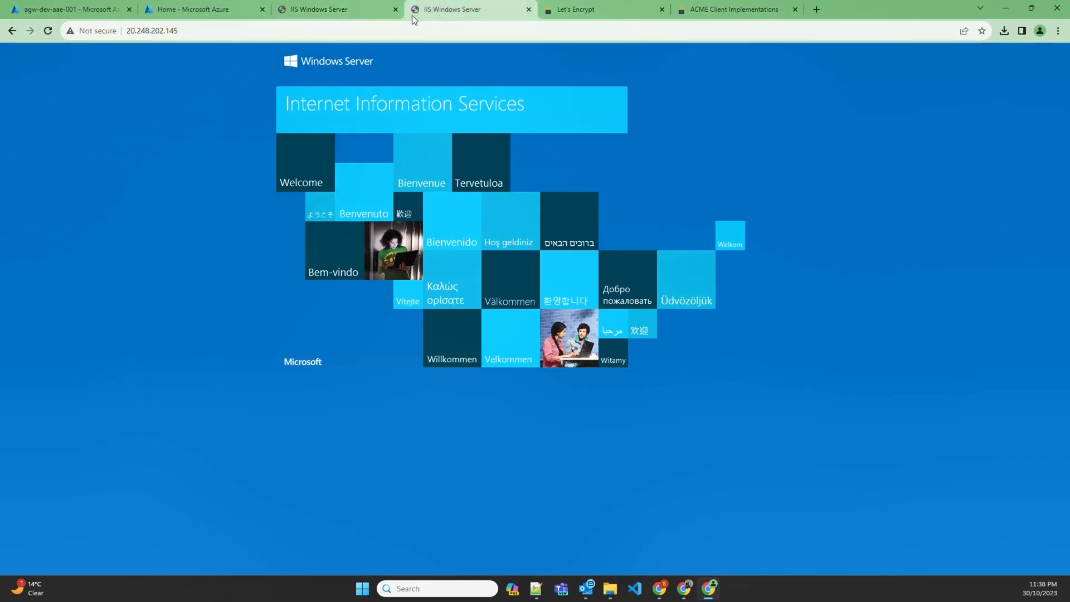
{"action": "left_click", "coordinate": [122, 30]}
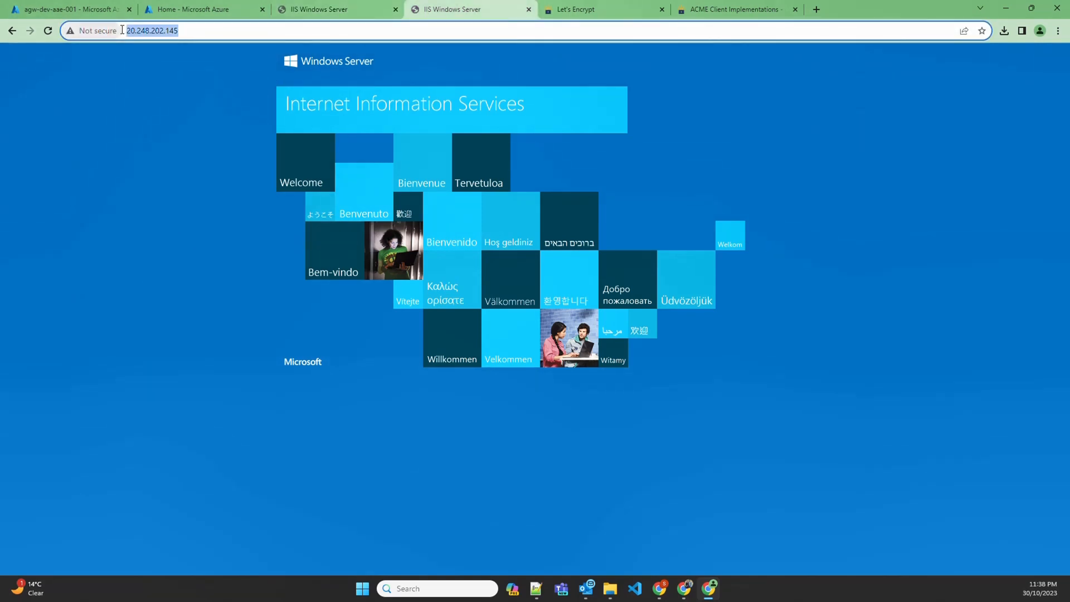
{"action": "type", "text": "http://devsecopstech.online"}
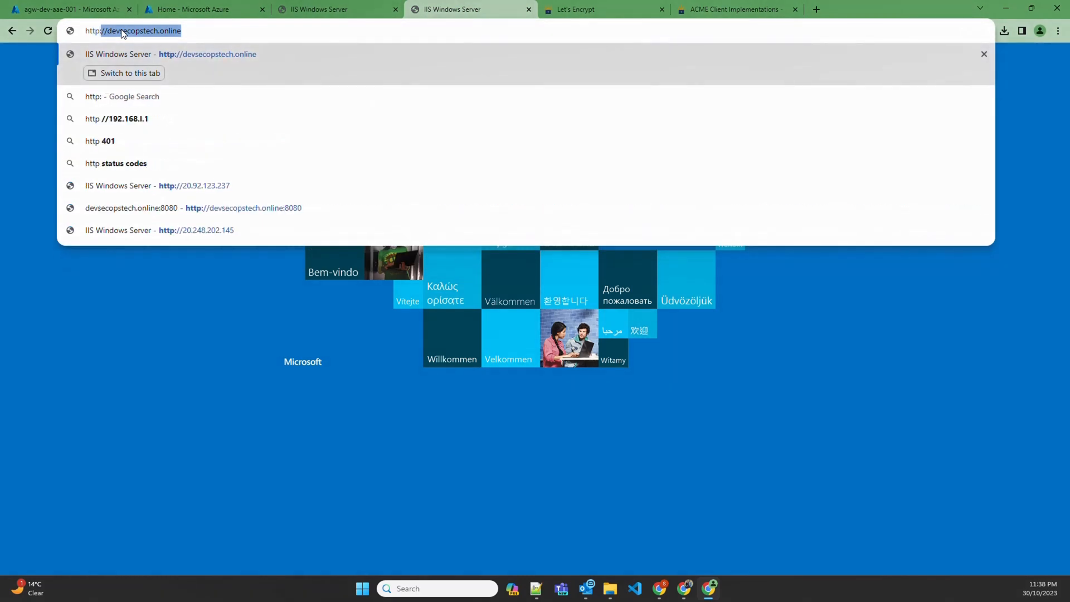
{"action": "key", "text": "Return"}
{"action": "left_click", "coordinate": [96, 33]}
{"action": "left_click", "coordinate": [95, 33]}
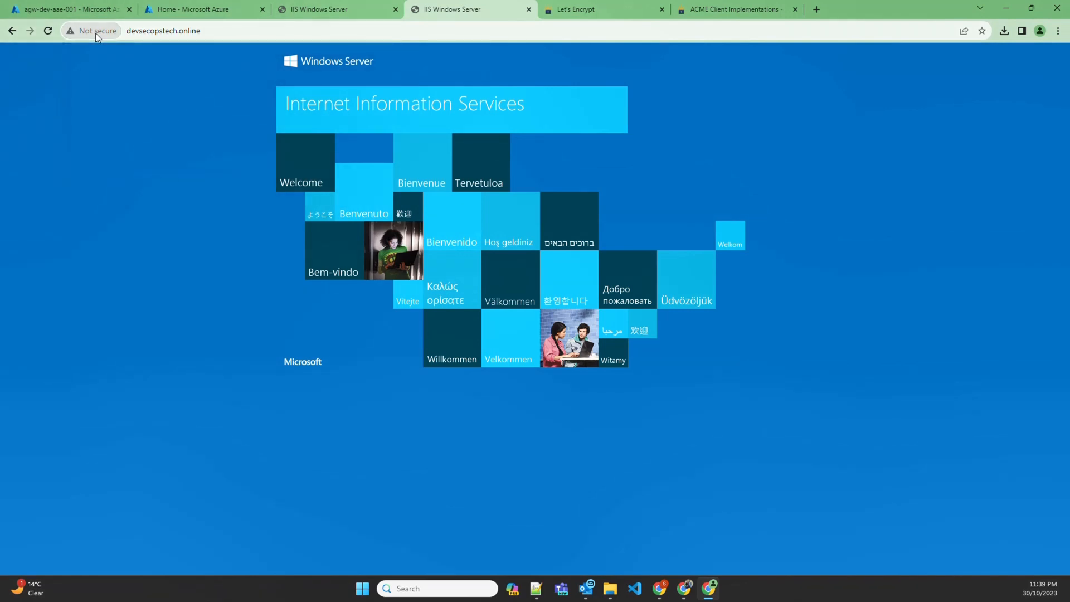
{"action": "left_click", "coordinate": [88, 7]}
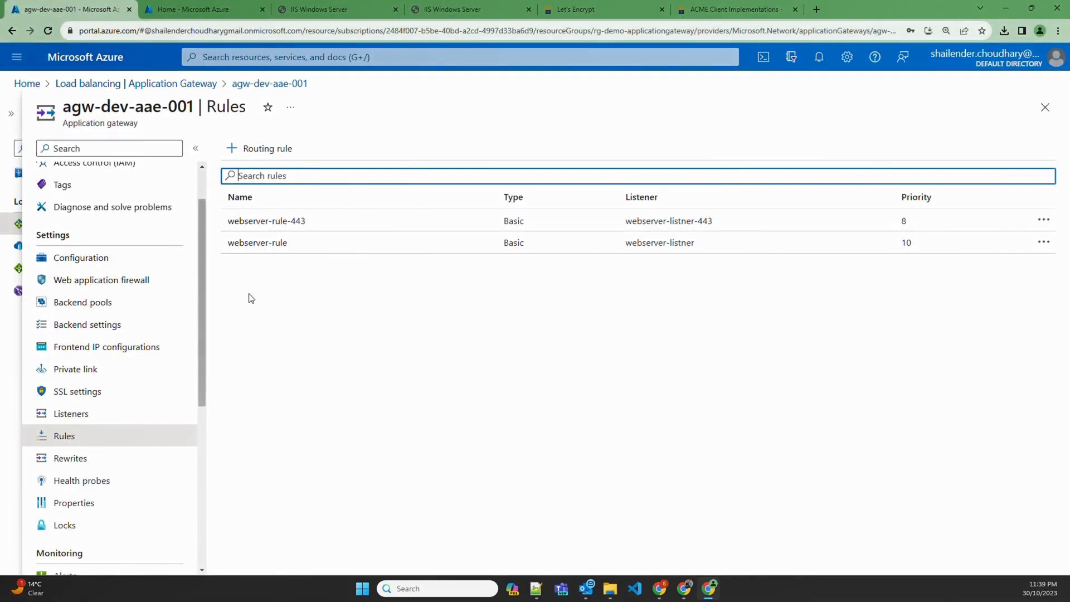
Change webserver-rule's backend target to a Redirection to webserver-listner-443 and save
{"action": "left_click", "coordinate": [268, 249]}
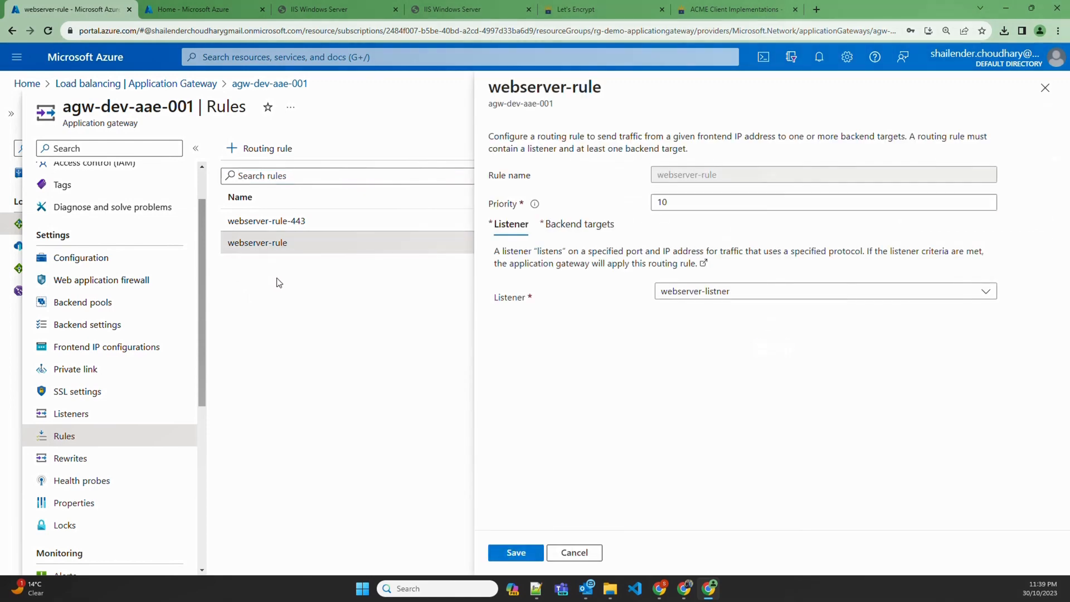
{"action": "left_click", "coordinate": [557, 224]}
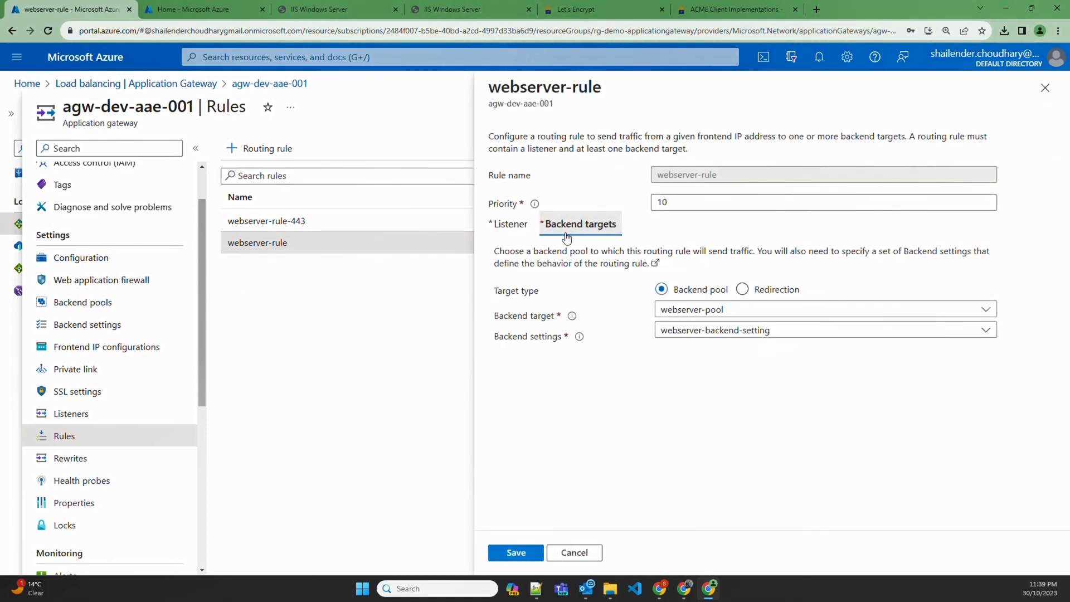
{"action": "left_click", "coordinate": [745, 290]}
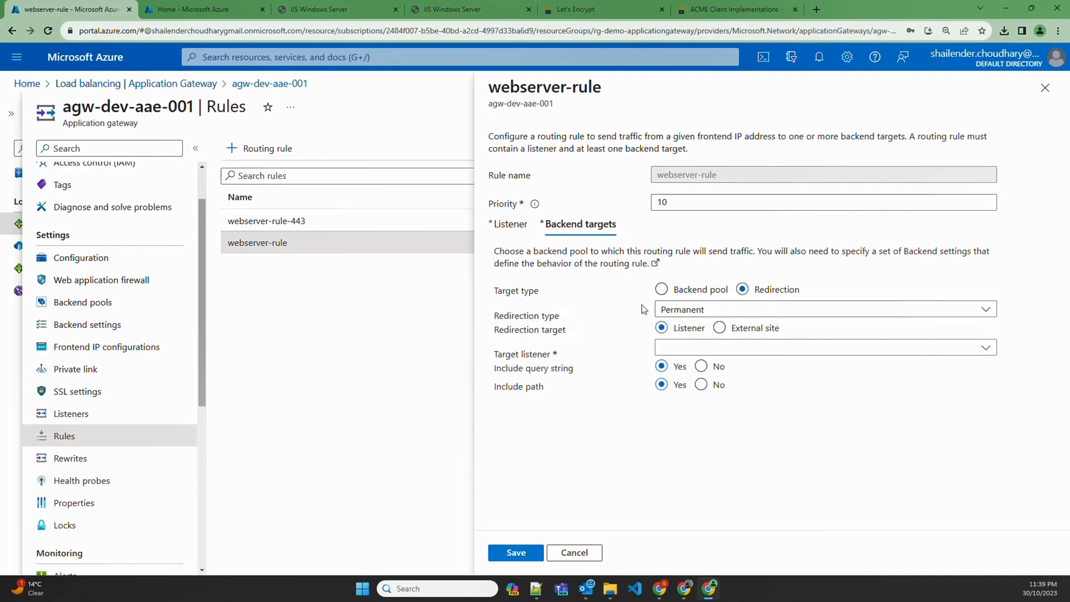
{"action": "left_click", "coordinate": [697, 348]}
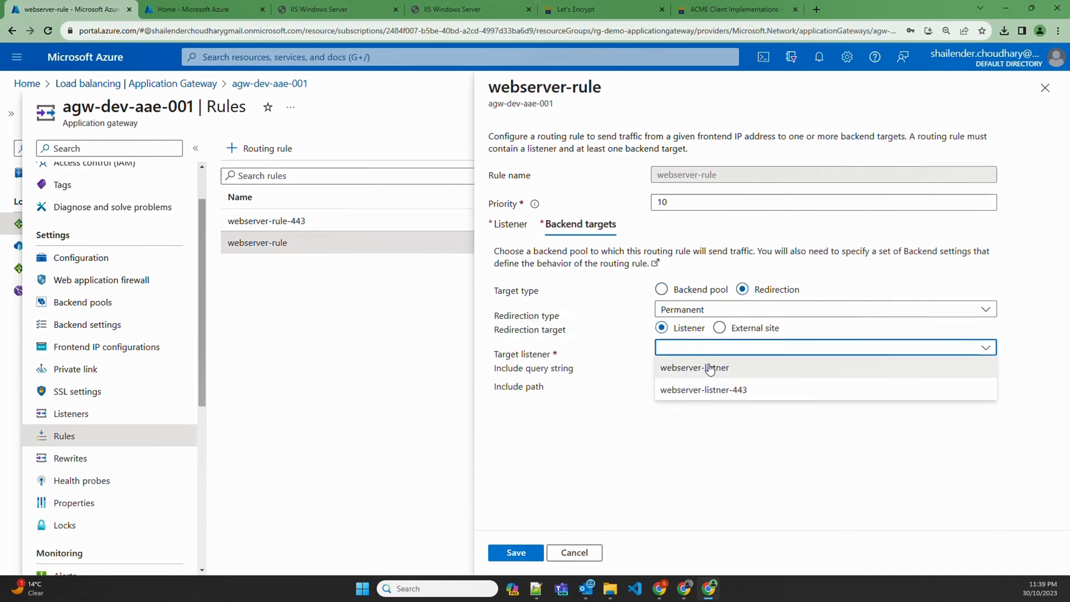
{"action": "left_click", "coordinate": [741, 392]}
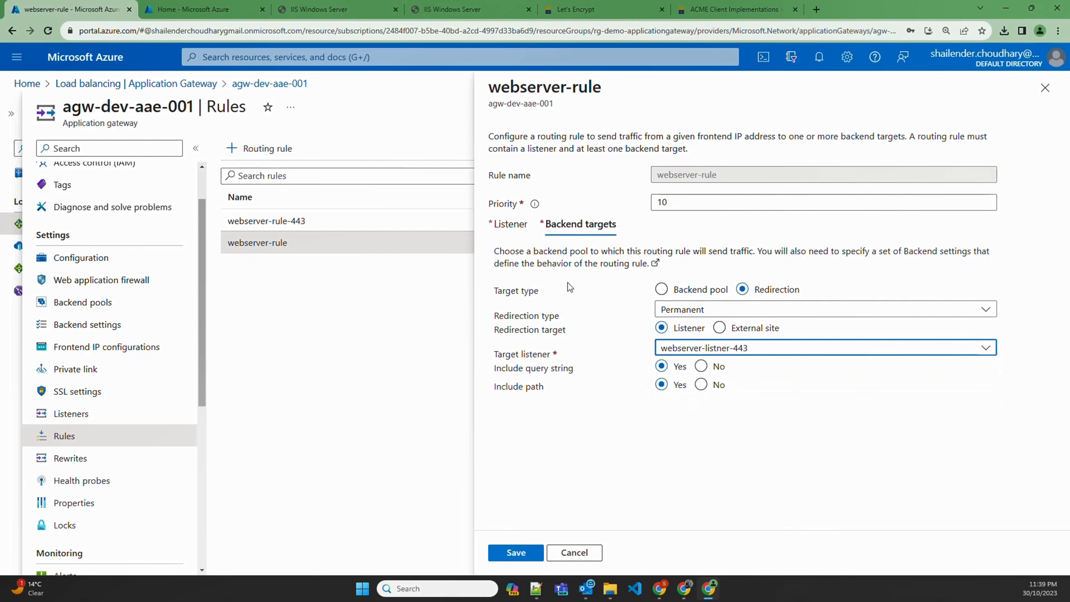
{"action": "left_click", "coordinate": [511, 225]}
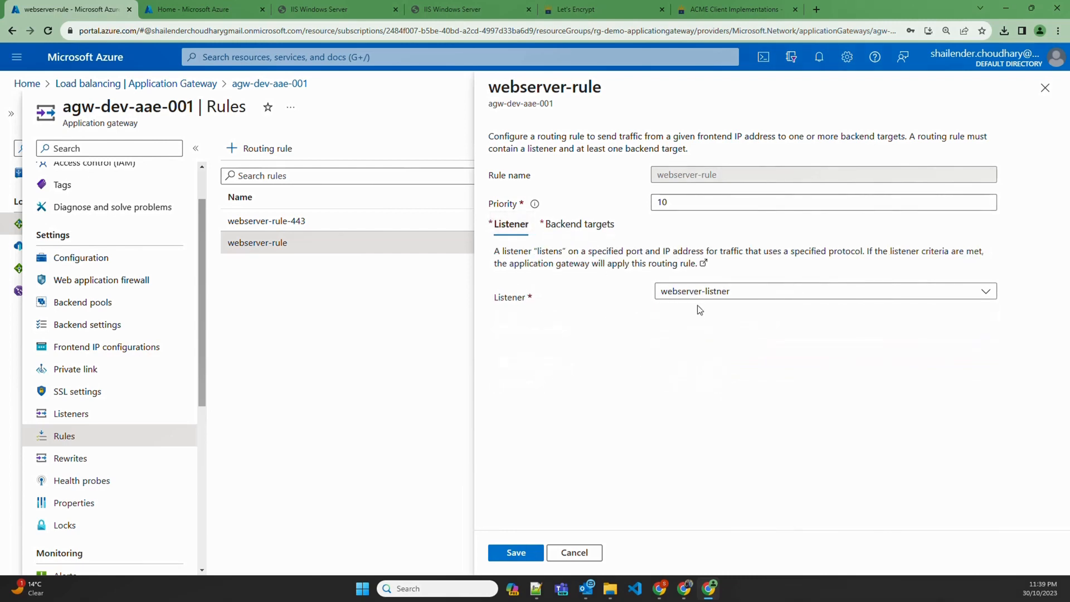
{"action": "left_click", "coordinate": [560, 231]}
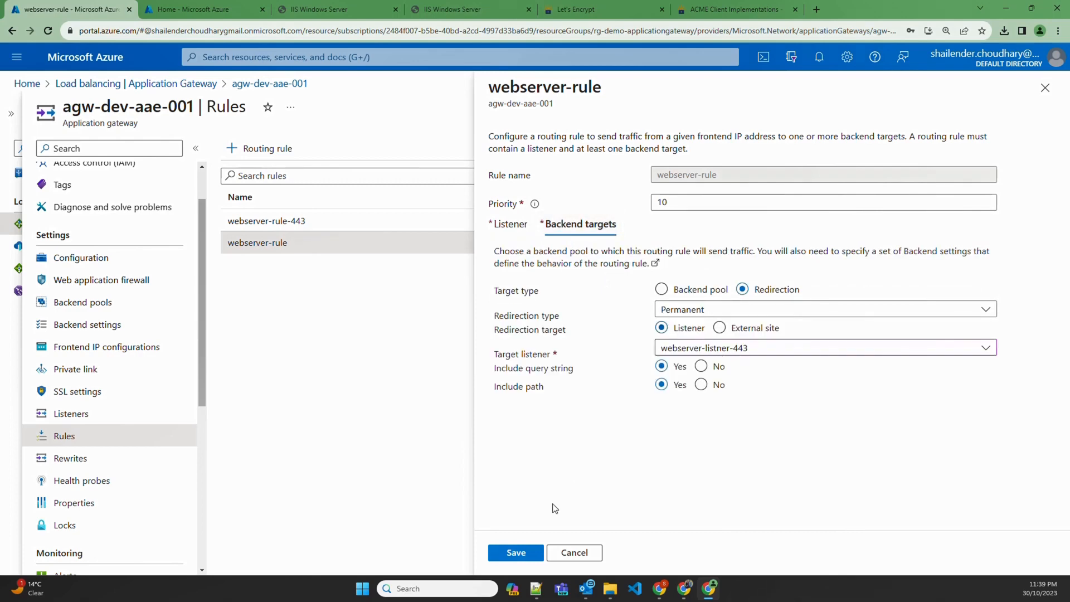
{"action": "left_click", "coordinate": [514, 552]}
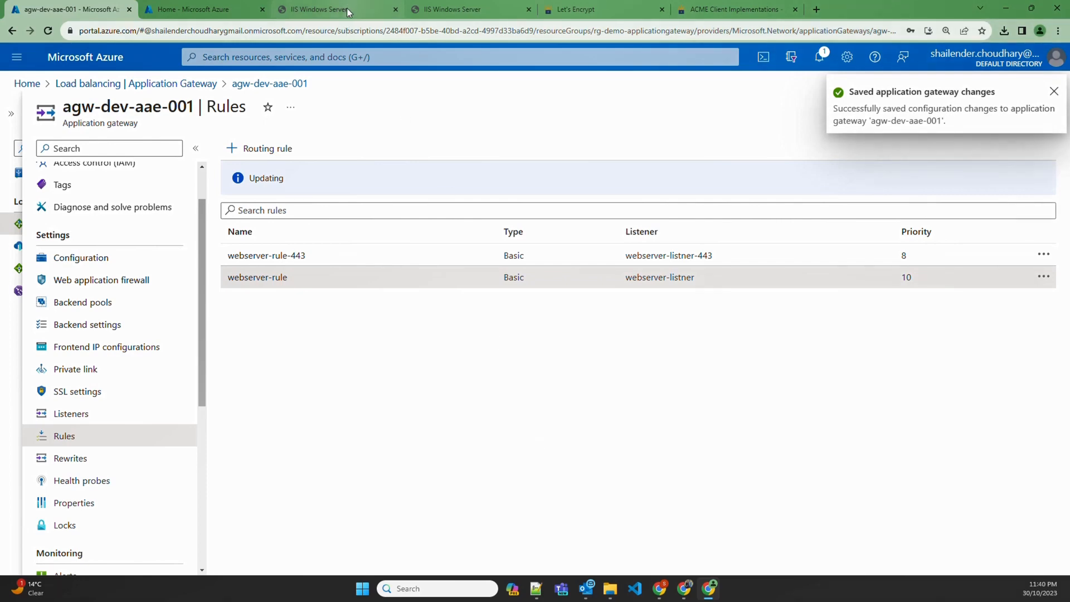
{"action": "left_click", "coordinate": [446, 9]}
Reload devsecopstech.online and check its connection security info
{"action": "left_click", "coordinate": [175, 32]}
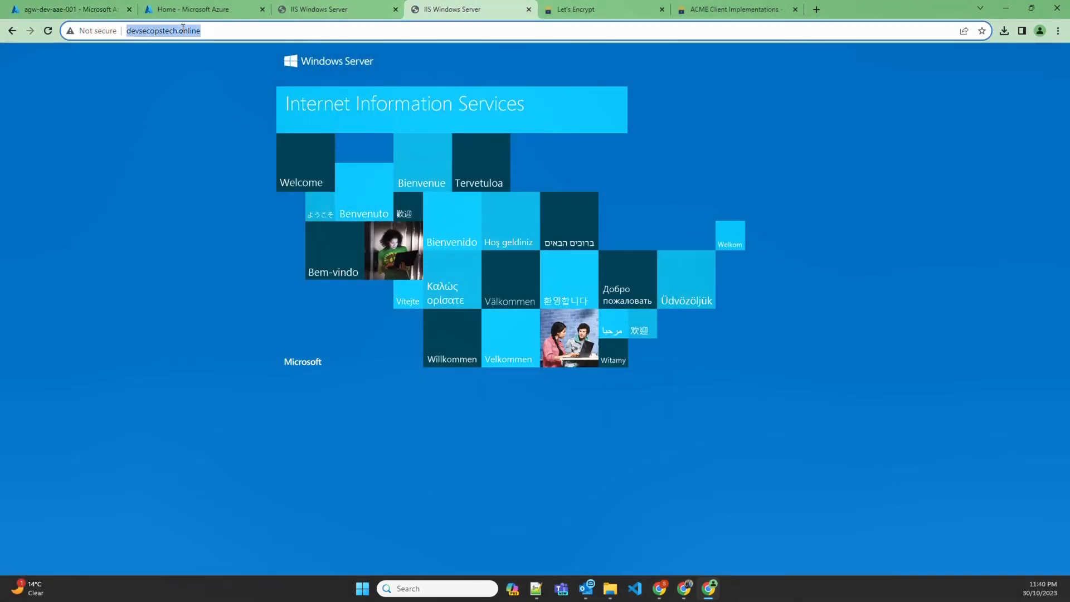
{"action": "key", "text": "Return"}
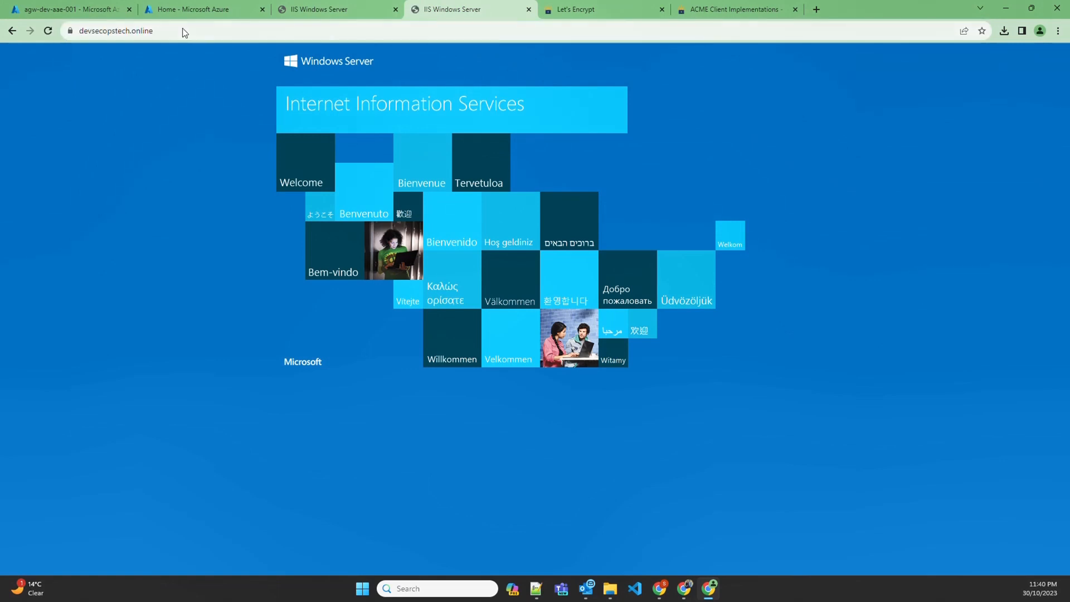
{"action": "left_click", "coordinate": [70, 30]}
{"action": "left_click", "coordinate": [98, 32]}
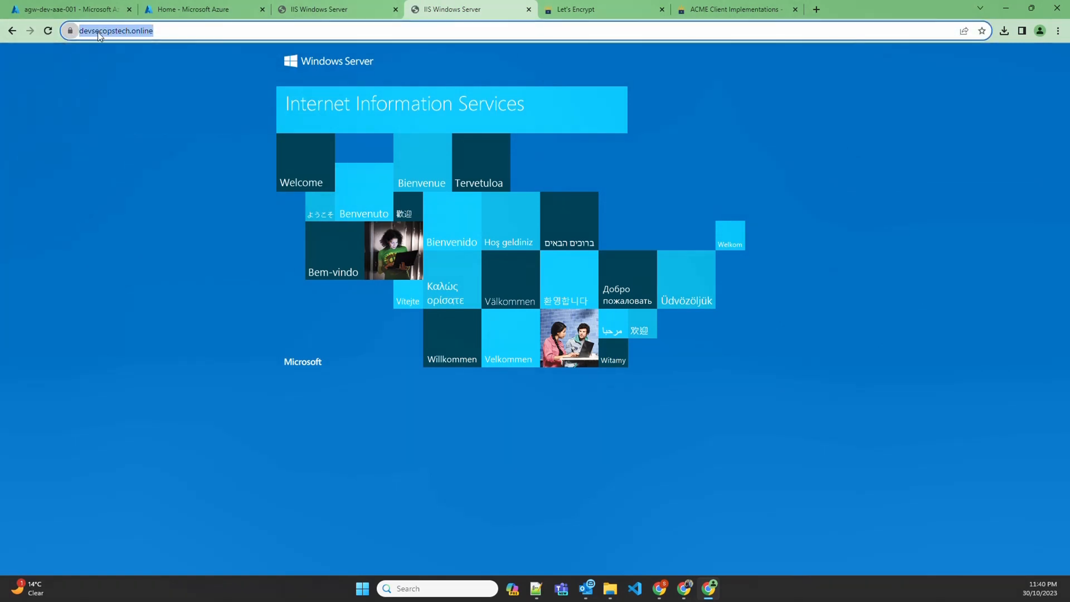
Request the site over plain http and confirm it lands on the secure HTTPS address
{"action": "key", "text": "End"}
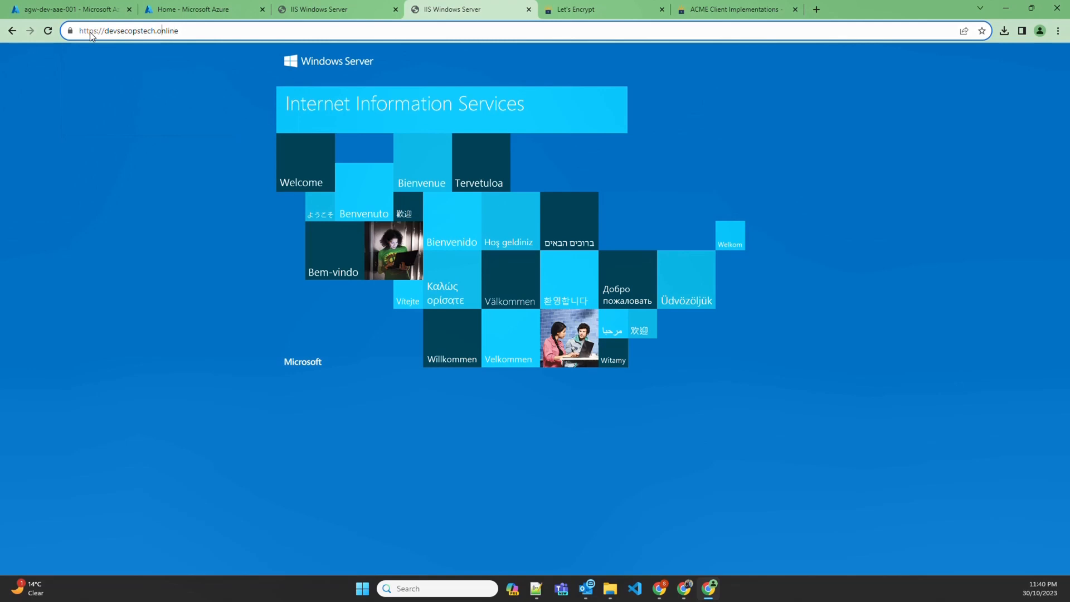
{"action": "key", "text": "Left"}
{"action": "key", "text": "Left"}
{"action": "key", "text": "Left"}
{"action": "key", "text": "Left"}
{"action": "key", "text": "Left"}
{"action": "key", "text": "Left"}
{"action": "key", "text": "Left"}
{"action": "key", "text": "Left"}
{"action": "key", "text": "Left"}
{"action": "key", "text": "Left"}
{"action": "key", "text": "Left"}
{"action": "key", "text": "Left"}
{"action": "key", "text": "Left"}
{"action": "key", "text": "Left"}
{"action": "key", "text": "Left"}
{"action": "key", "text": "BackSpace"}
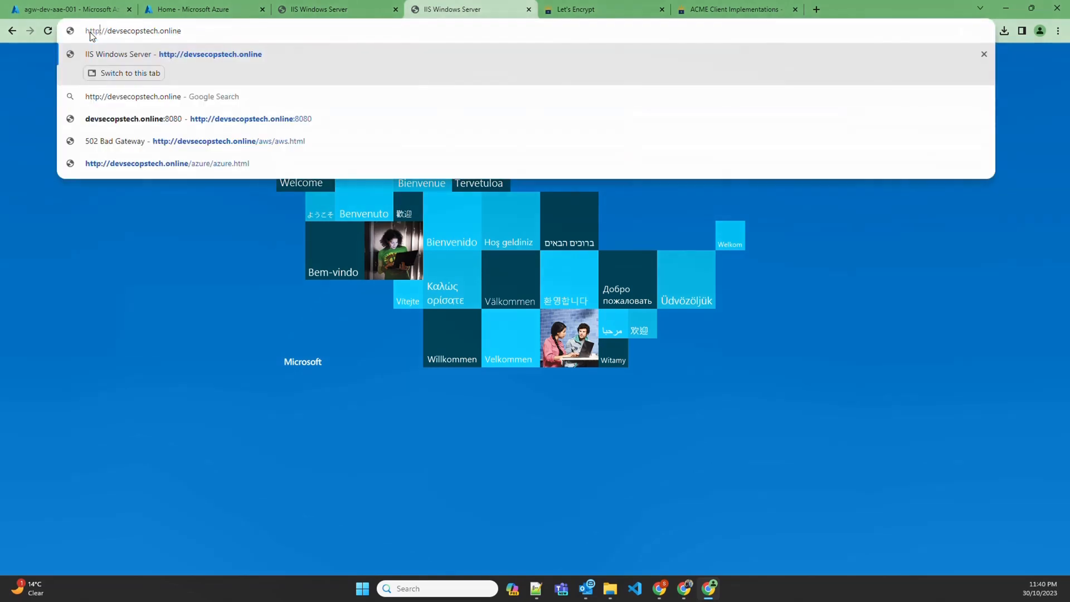
{"action": "key", "text": "Return"}
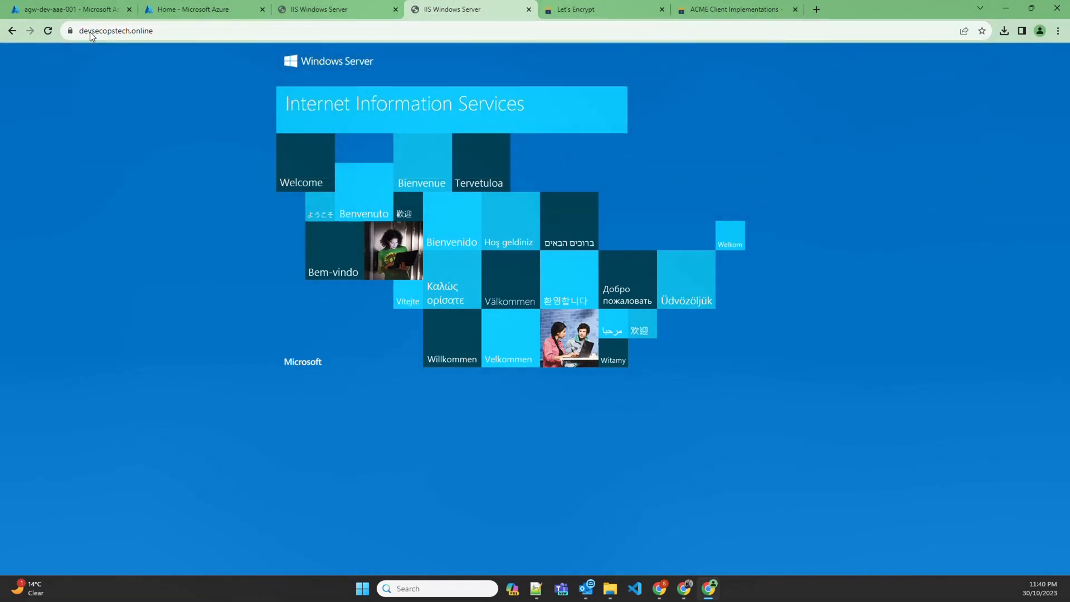
{"action": "left_click", "coordinate": [69, 31]}
{"action": "left_click", "coordinate": [83, 32]}
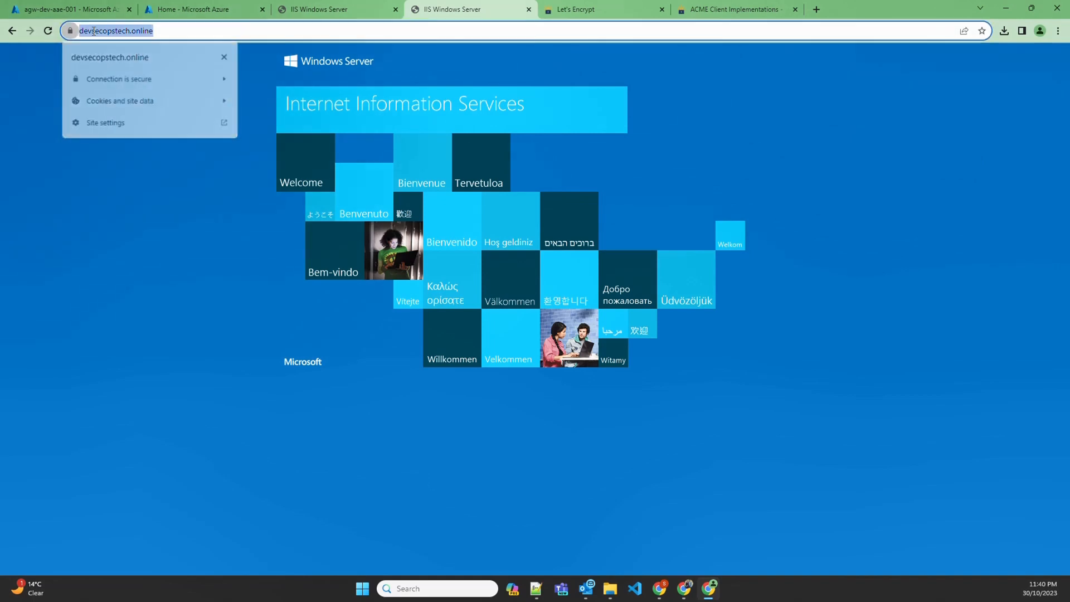
{"action": "key", "text": "Right"}
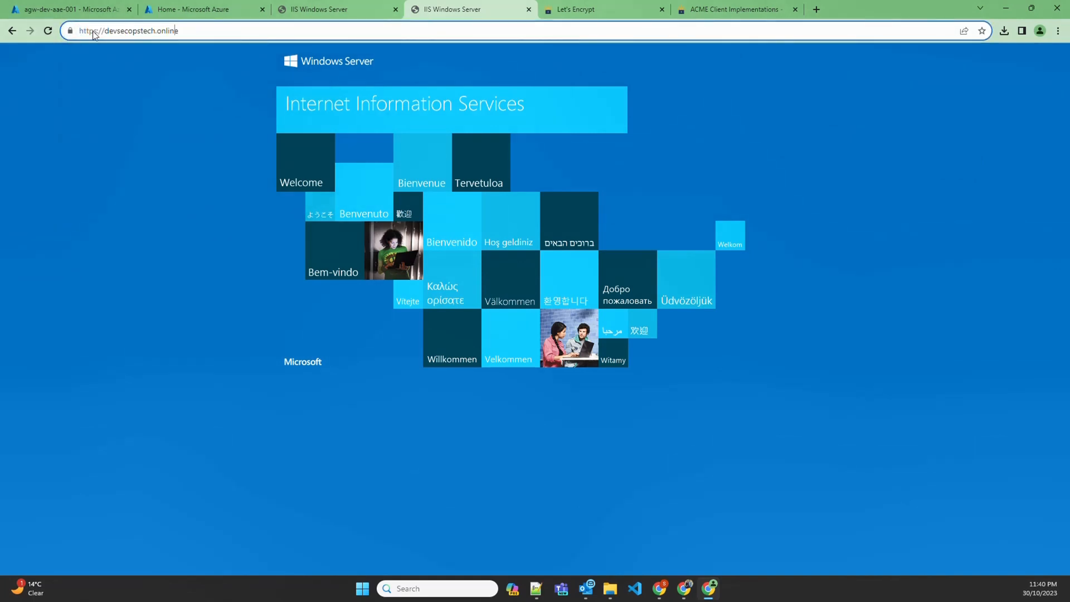
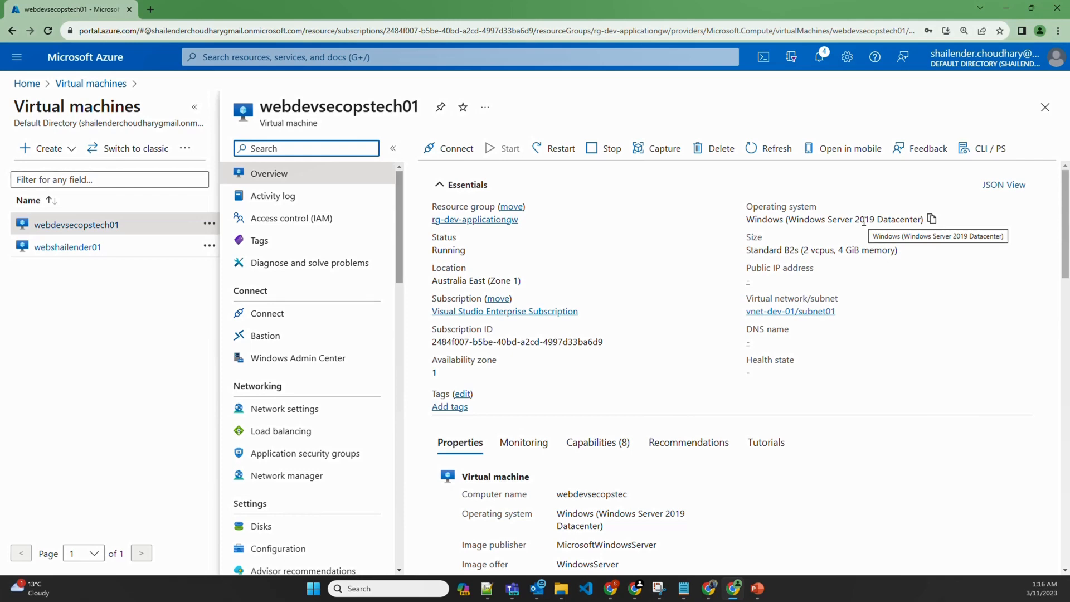
Open the DNS zones list to see devsecopstech.online and the second zone in RG-Custom-DNS
{"action": "left_click", "coordinate": [444, 57]}
{"action": "left_click", "coordinate": [370, 274]}
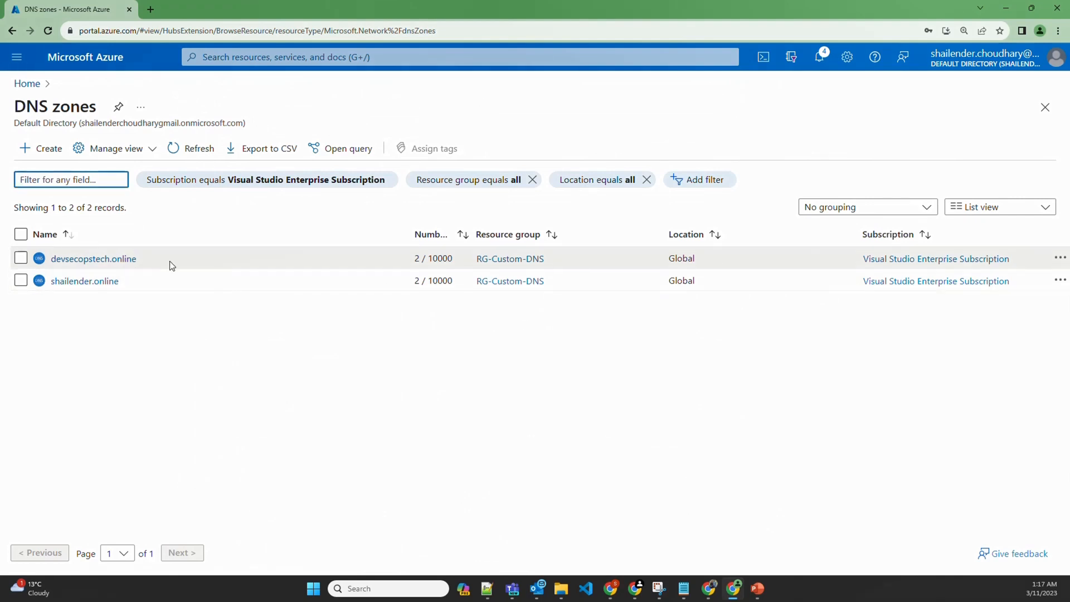
Check the devsecopstech.online zone's NS and SOA records, then go to Application gateways
{"action": "left_click", "coordinate": [102, 260]}
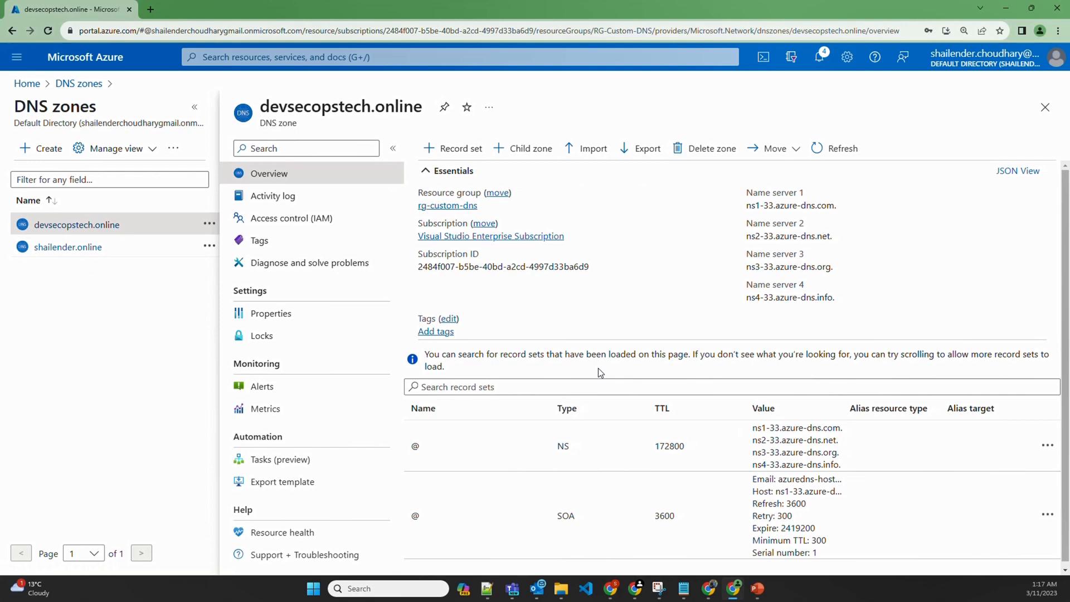
{"action": "left_click", "coordinate": [273, 58]}
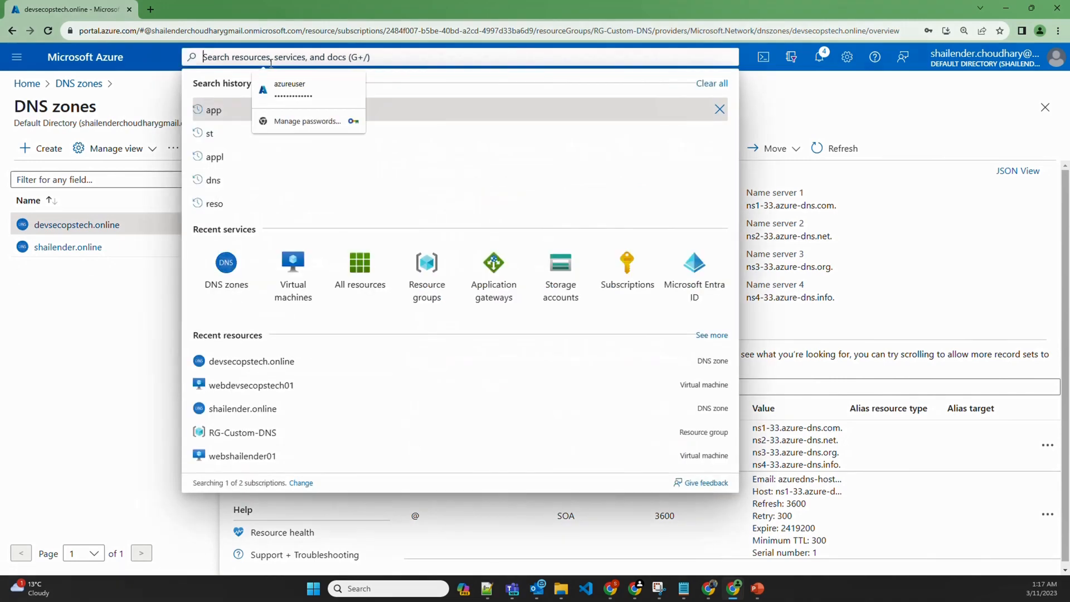
{"action": "left_click", "coordinate": [512, 275]}
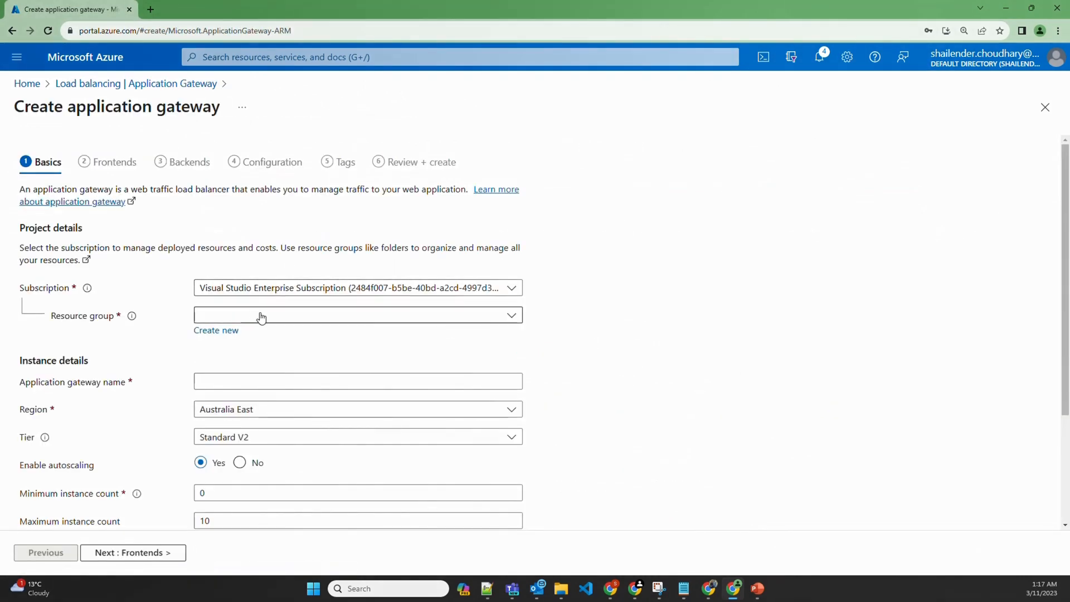
Name the gateway agw-dev-01 in rg-dev-applicationgw, with autoscaling off and 1 instance
{"action": "left_click", "coordinate": [260, 313]}
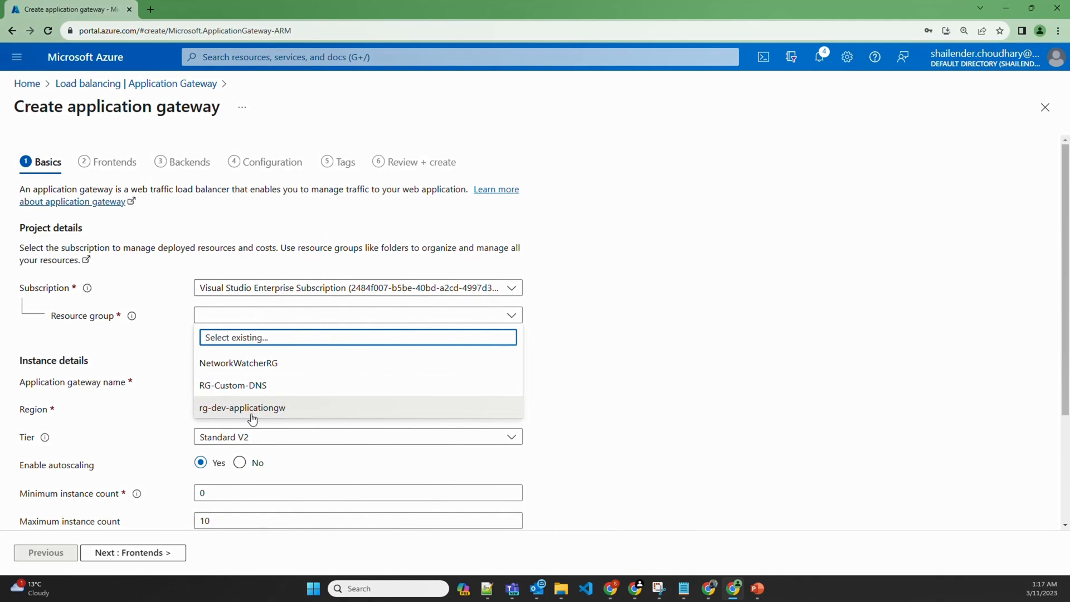
{"action": "left_click", "coordinate": [281, 409]}
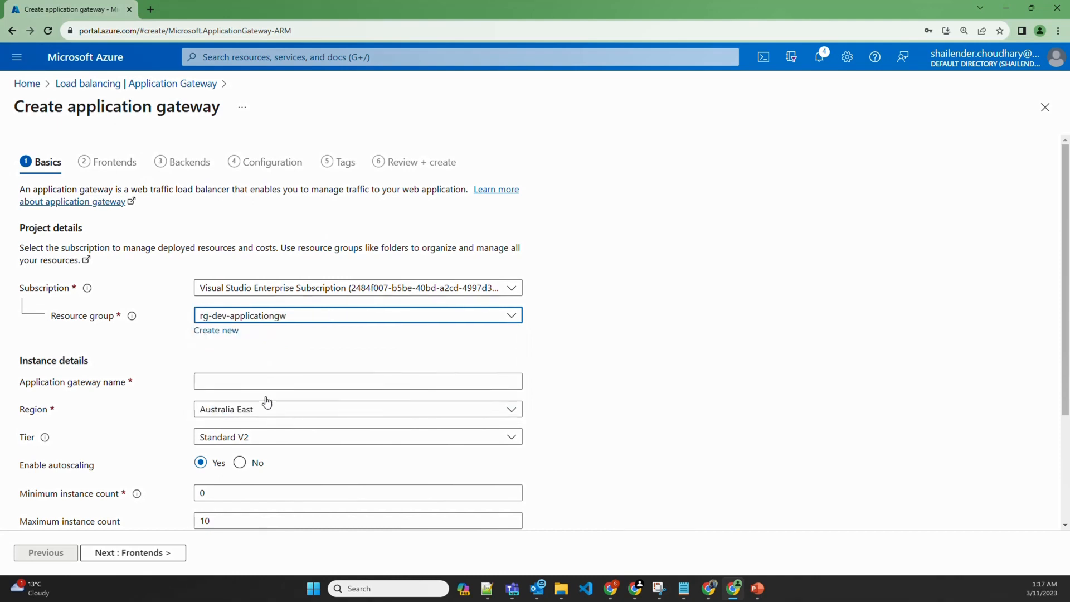
{"action": "left_click", "coordinate": [257, 382]}
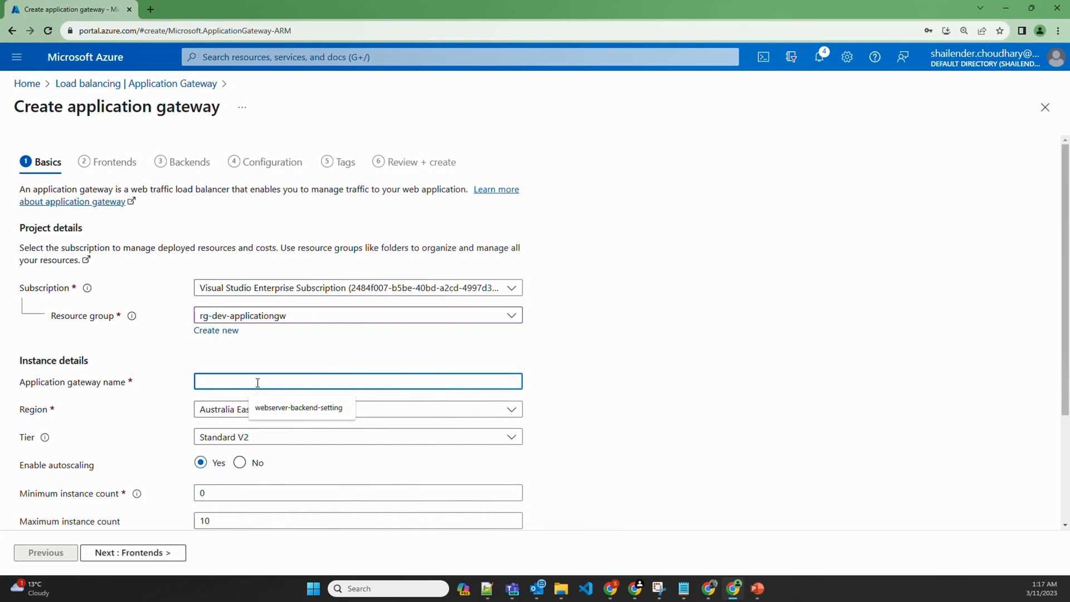
{"action": "type", "text": "agw-dev"}
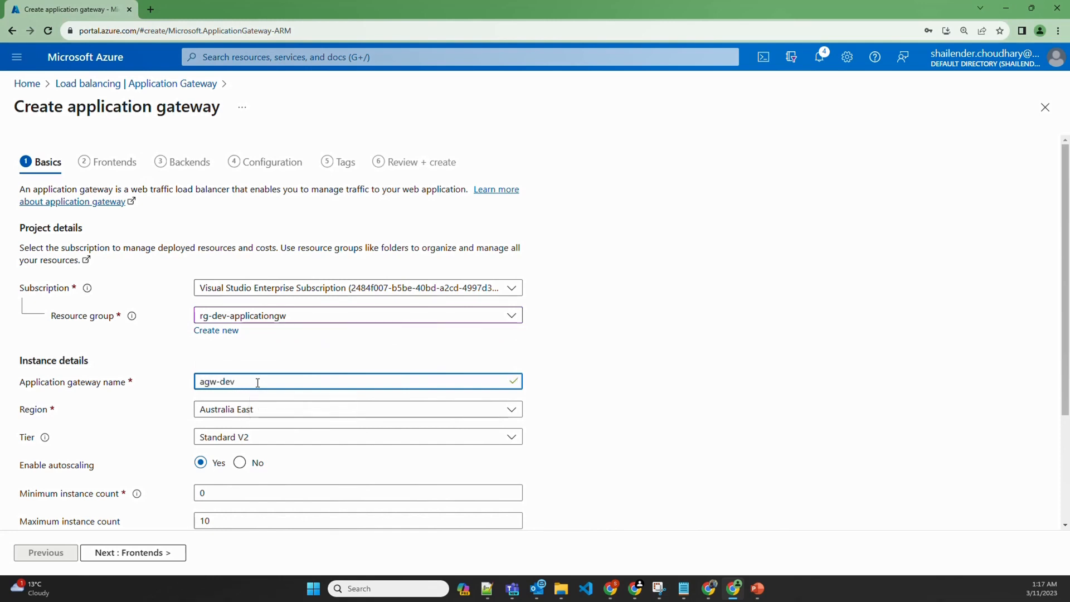
{"action": "type", "text": "-01"}
{"action": "left_click", "coordinate": [239, 463]}
{"action": "double_click", "coordinate": [201, 491]}
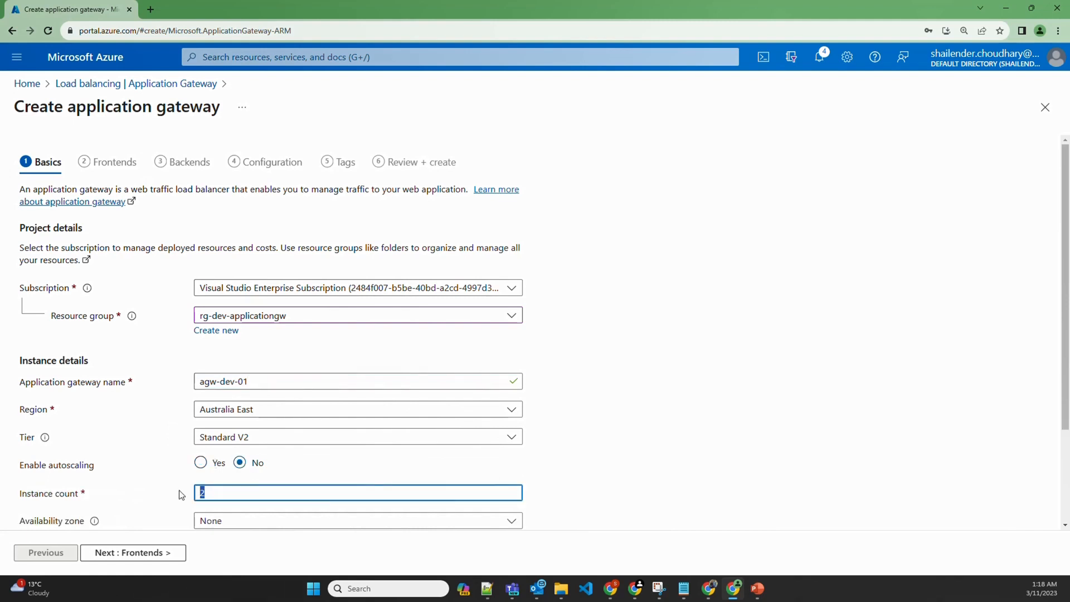
{"action": "type", "text": "1"}
Place the gateway on virtual network vnet-dev-01 and continue to Frontends
{"action": "scroll", "coordinate": [150, 488], "scroll_direction": "down", "scroll_amount": 2}
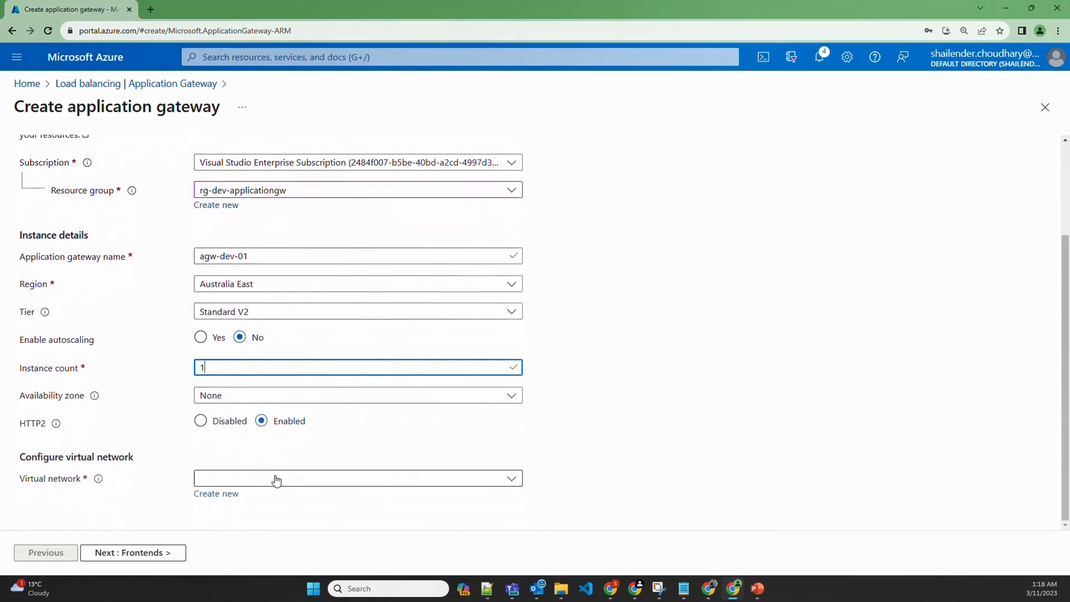
{"action": "left_click", "coordinate": [279, 479]}
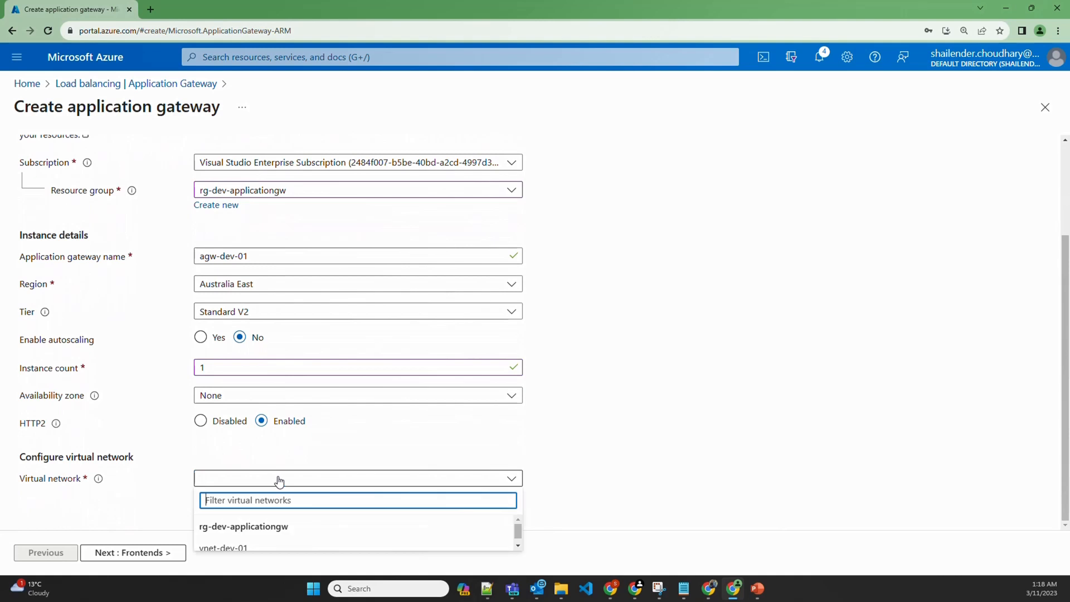
{"action": "left_click", "coordinate": [230, 541]}
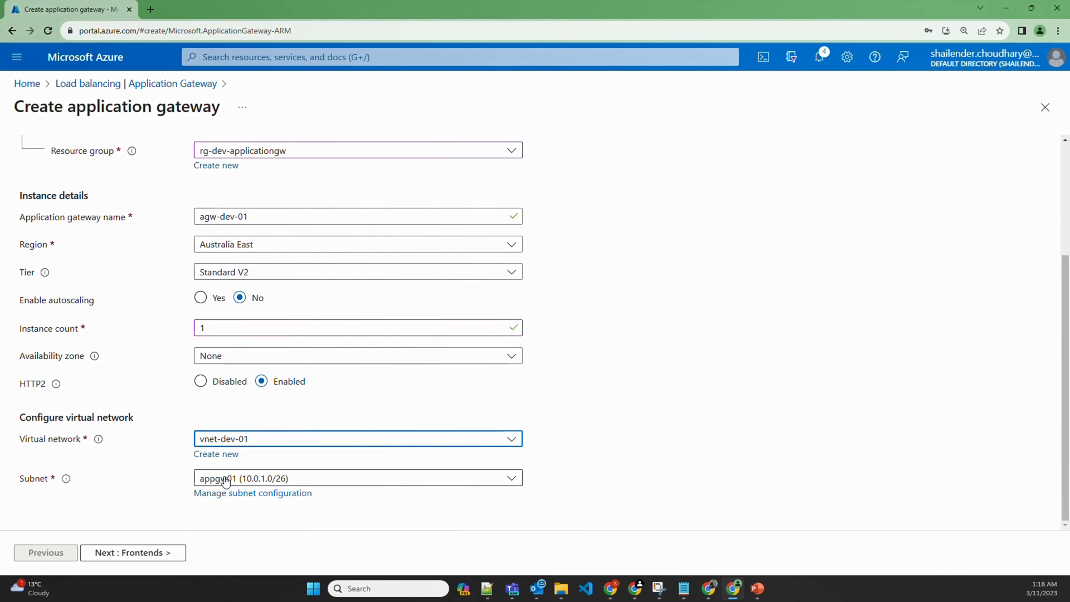
{"action": "left_click", "coordinate": [150, 552]}
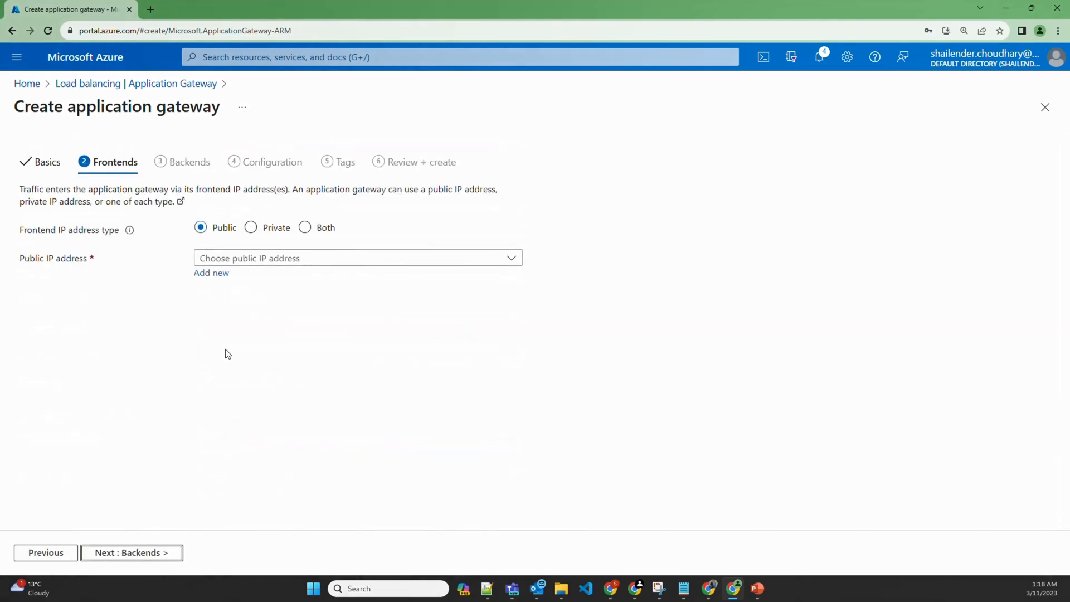
Give the frontend a new public IP named agw-pub-ip, then proceed to Backends
{"action": "left_click", "coordinate": [208, 273]}
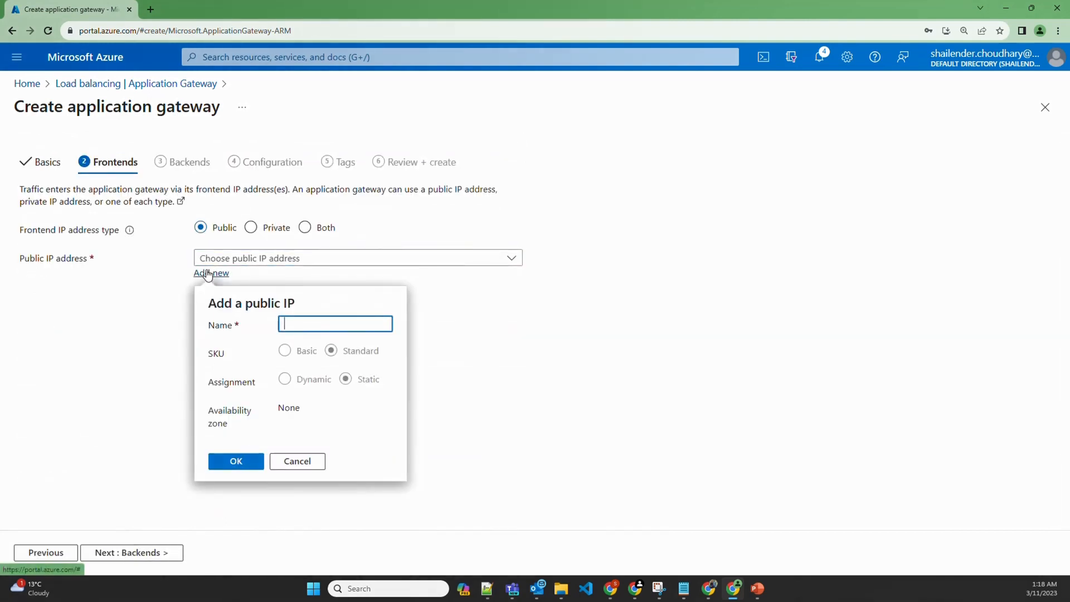
{"action": "type", "text": "agw"}
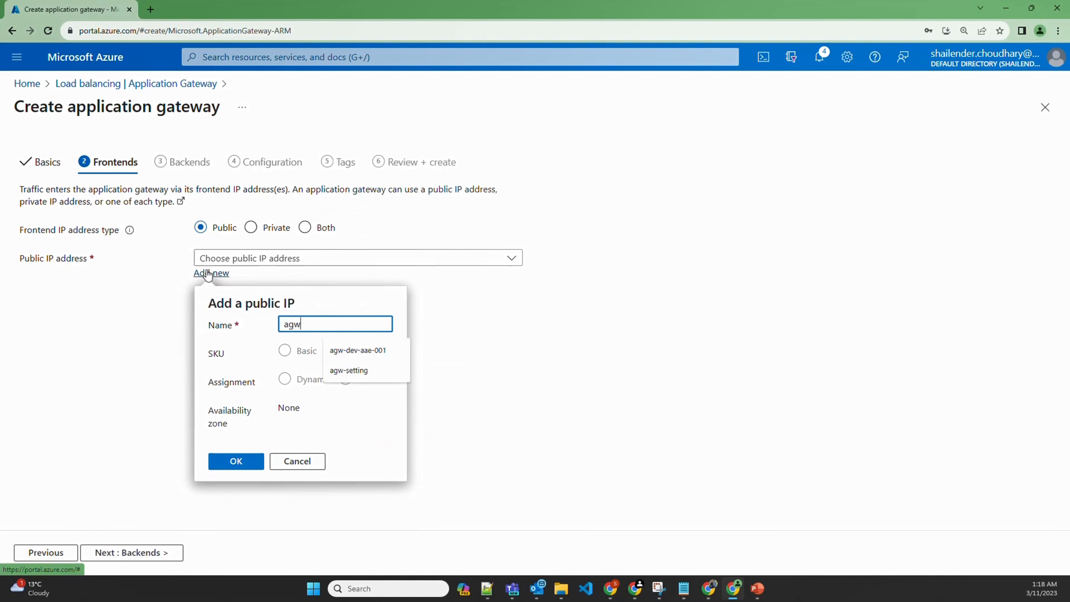
{"action": "type", "text": "-pub-"}
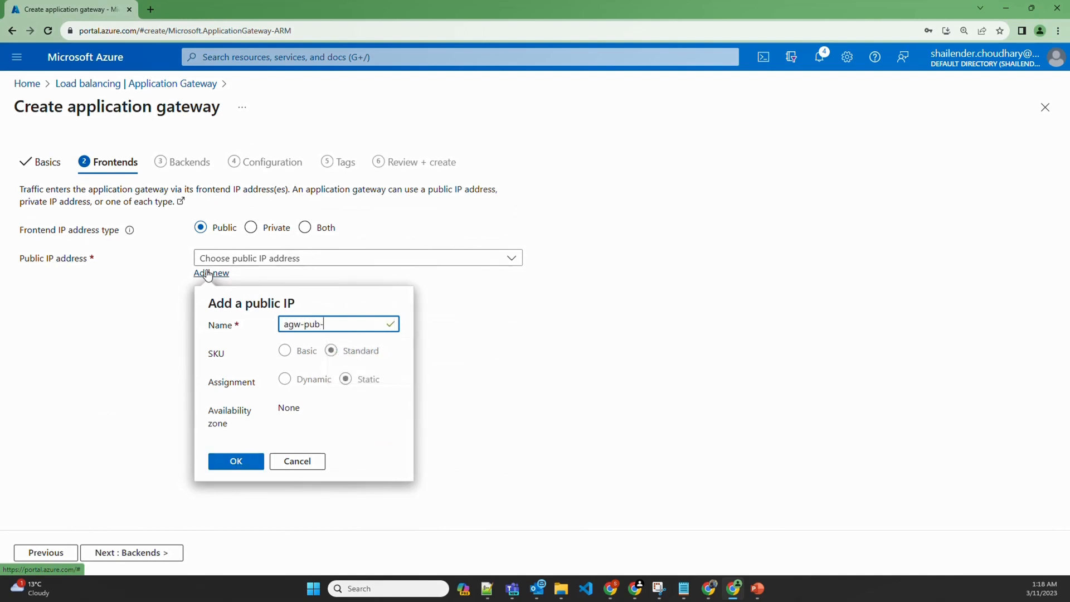
{"action": "type", "text": "ip"}
{"action": "left_click", "coordinate": [235, 463]}
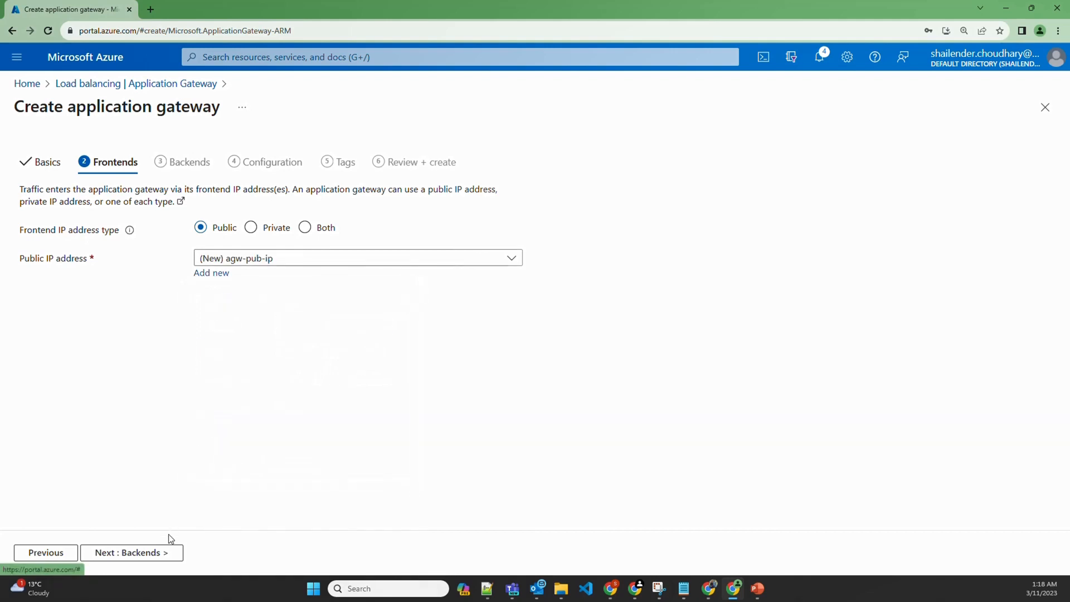
{"action": "left_click", "coordinate": [165, 552]}
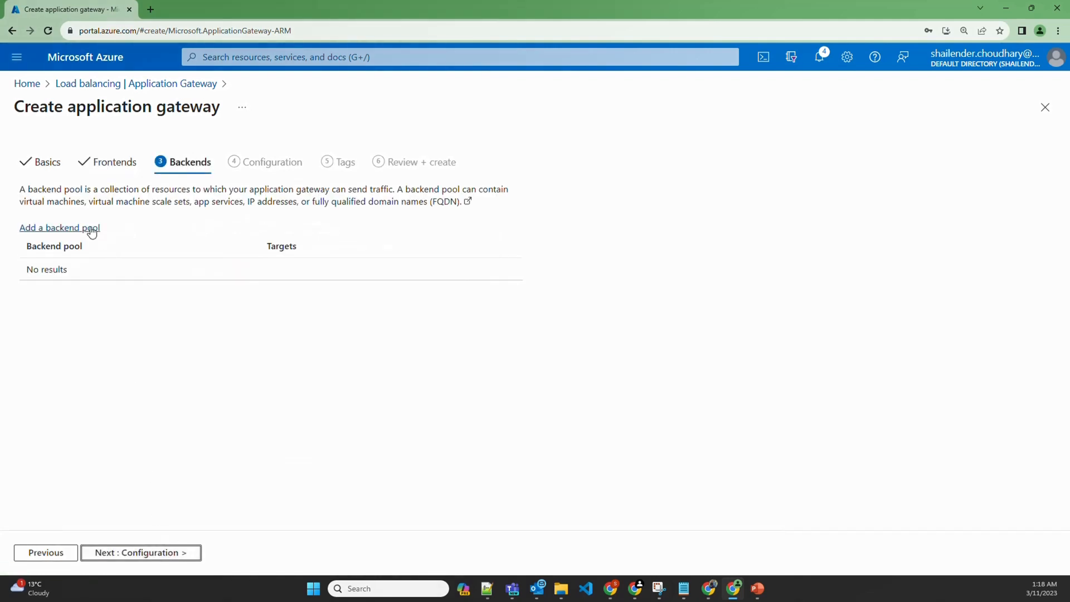
Add backend pool backend-pool-devsecopstech targeting the webdevsecopstech01 virtual machine
{"action": "left_click", "coordinate": [47, 233]}
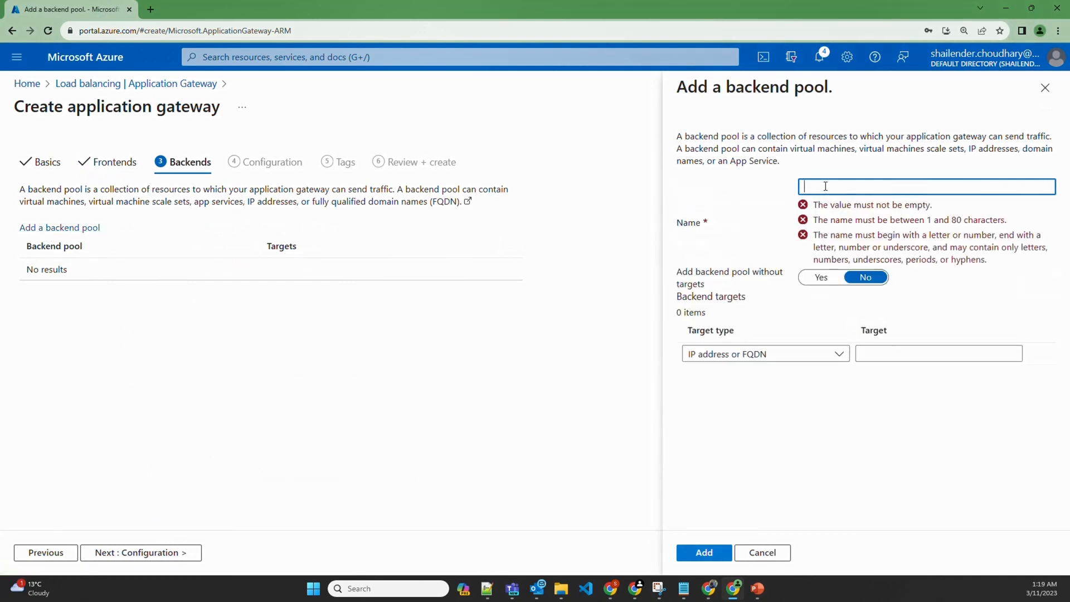
{"action": "type", "text": "backend-pool-devse"}
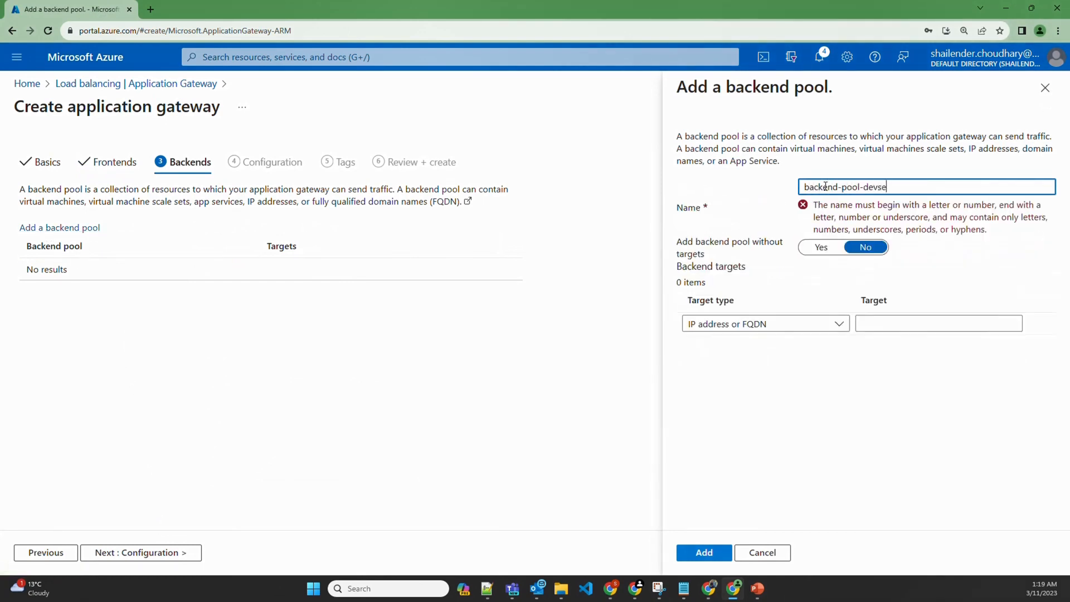
{"action": "type", "text": "copstech"}
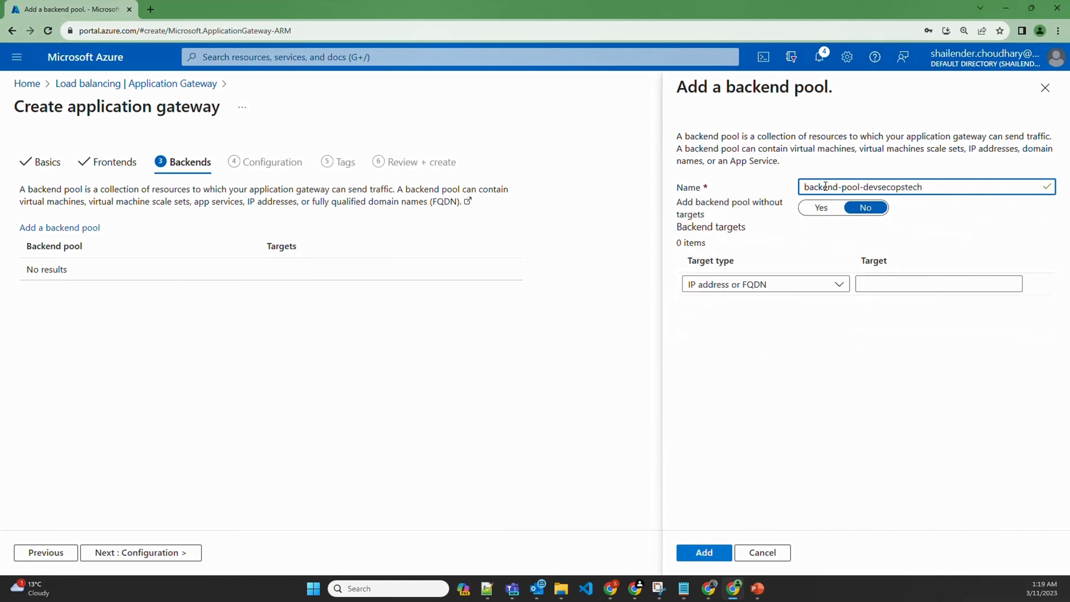
{"action": "left_click", "coordinate": [741, 284]}
{"action": "left_click", "coordinate": [745, 255]}
{"action": "left_click", "coordinate": [743, 283]}
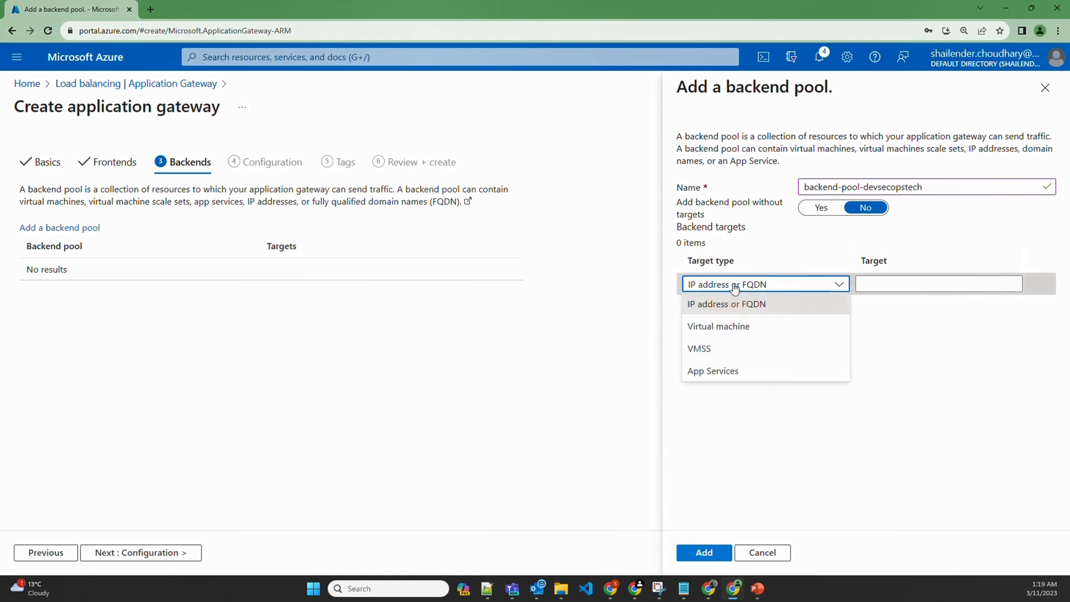
{"action": "left_click", "coordinate": [719, 328]}
{"action": "left_click", "coordinate": [886, 285]}
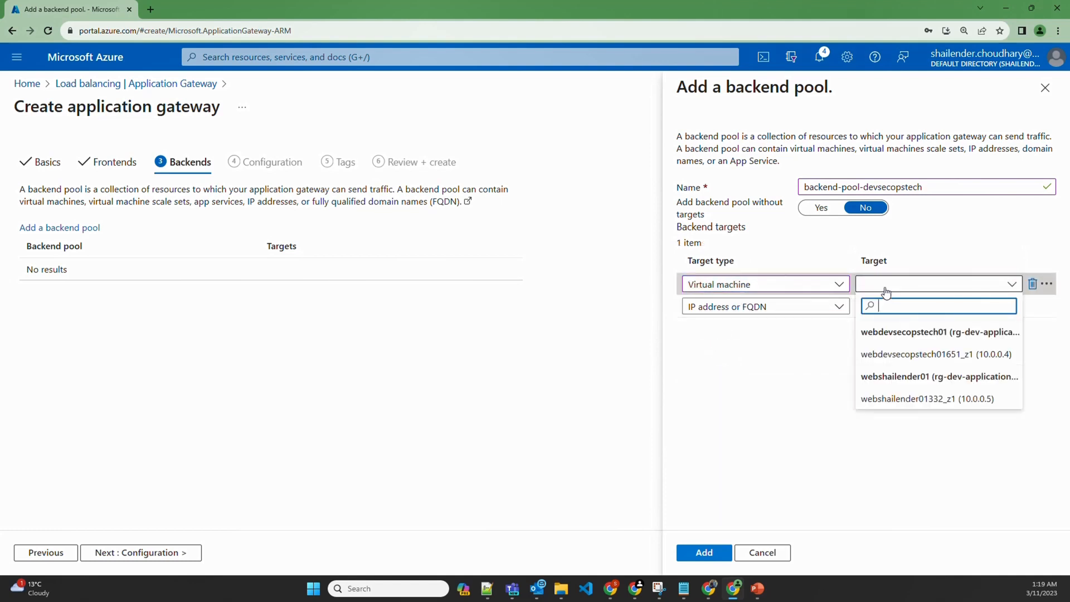
{"action": "left_click", "coordinate": [918, 356]}
{"action": "left_click", "coordinate": [704, 553]}
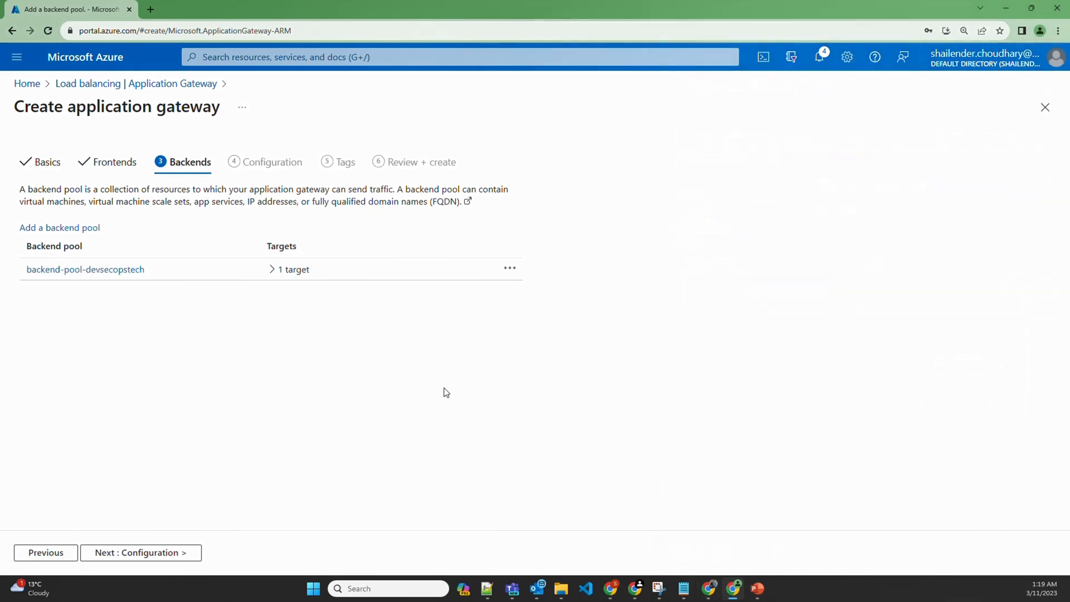
Add a second backend pool targeting the other web server virtual machine
{"action": "left_click", "coordinate": [94, 231]}
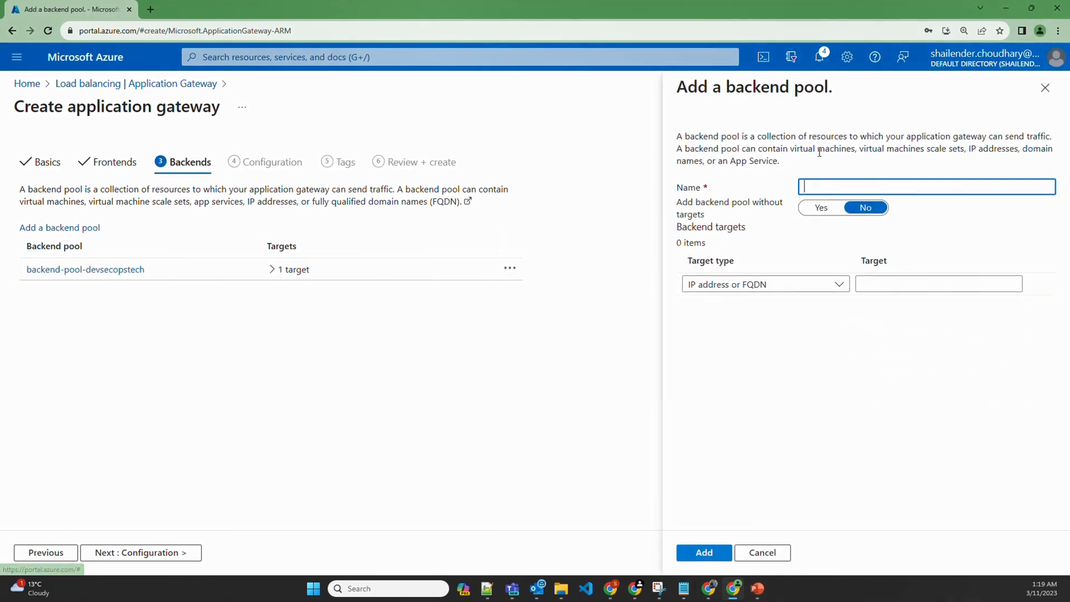
{"action": "type", "text": "backend"}
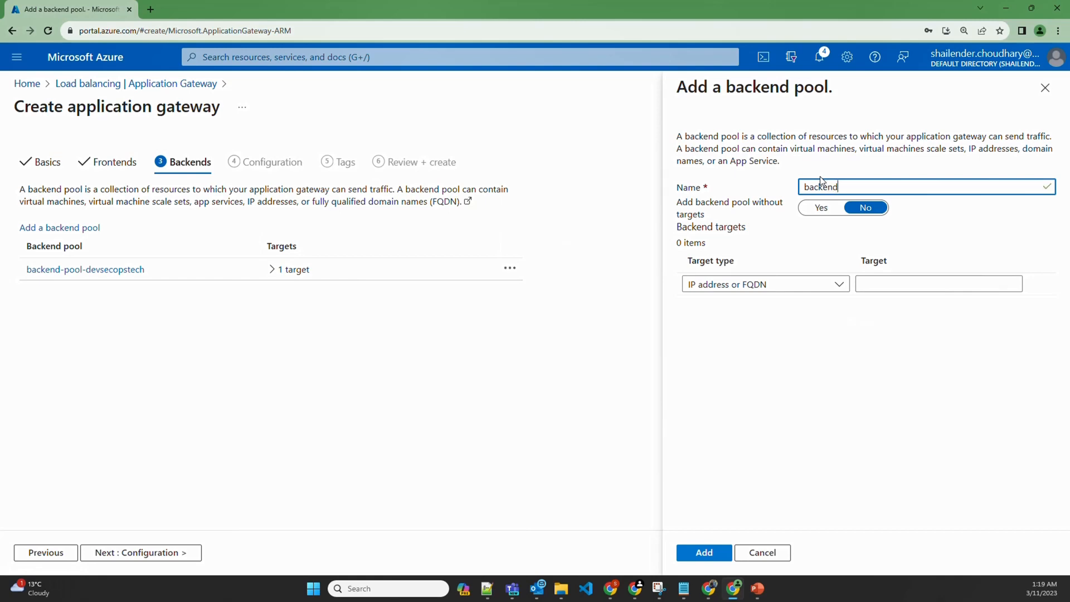
{"action": "type", "text": "-pool-shailender"}
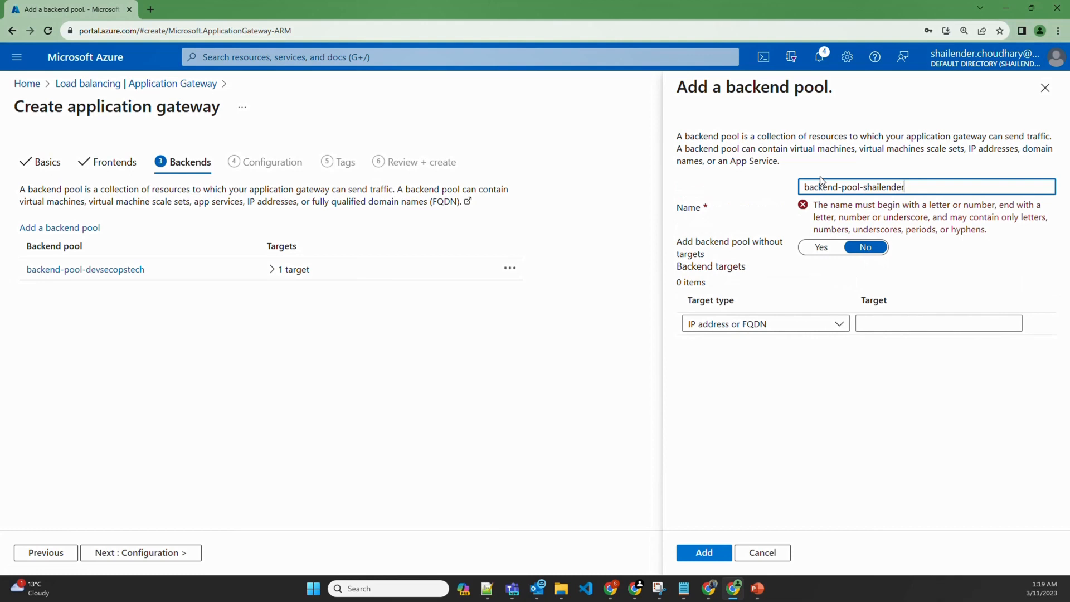
{"action": "left_click", "coordinate": [745, 276]}
{"action": "left_click", "coordinate": [722, 324]}
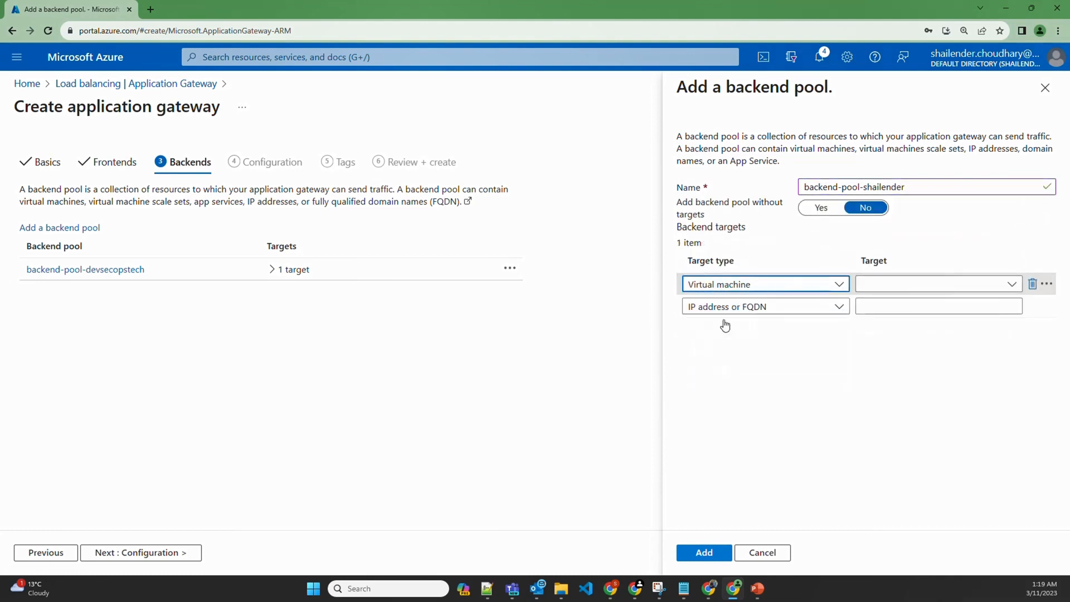
{"action": "left_click", "coordinate": [863, 290]}
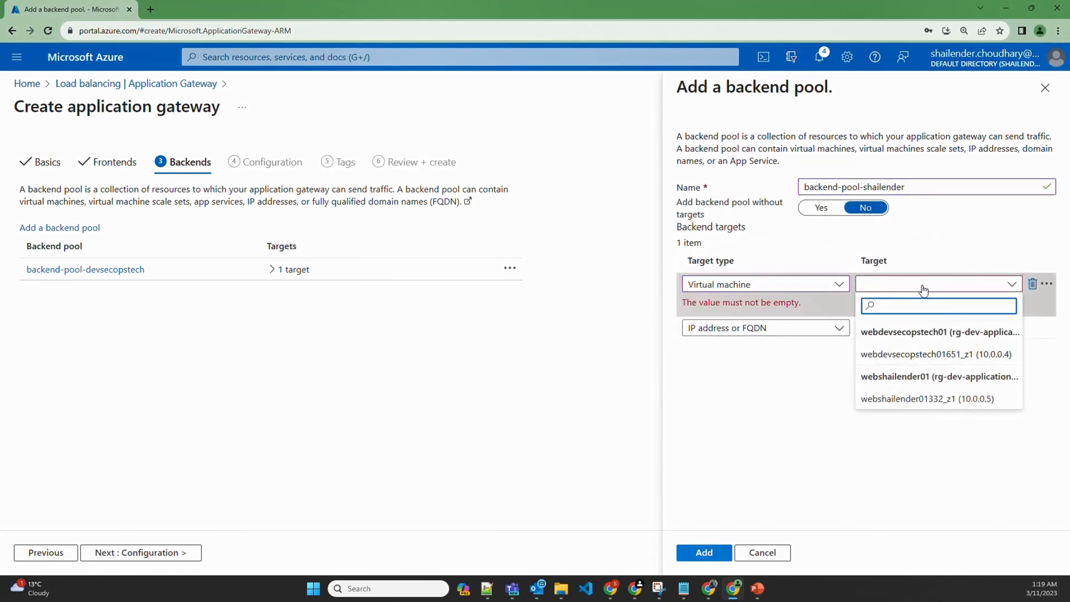
{"action": "left_click", "coordinate": [904, 399]}
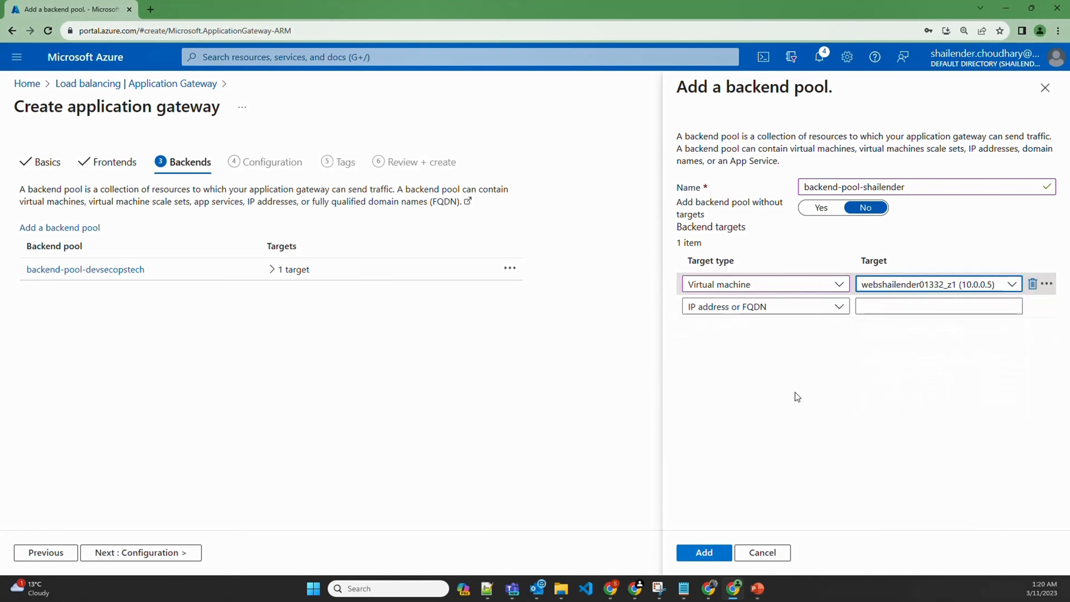
{"action": "left_click", "coordinate": [708, 547]}
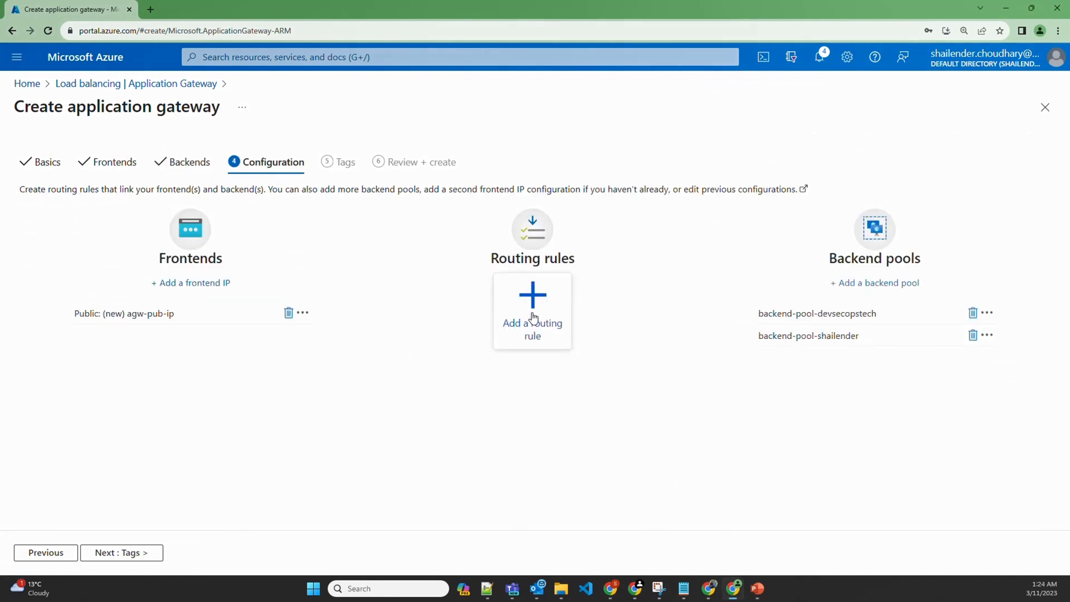
Create routing rule devsecopstech-rule with priority 10
{"action": "left_click", "coordinate": [534, 318]}
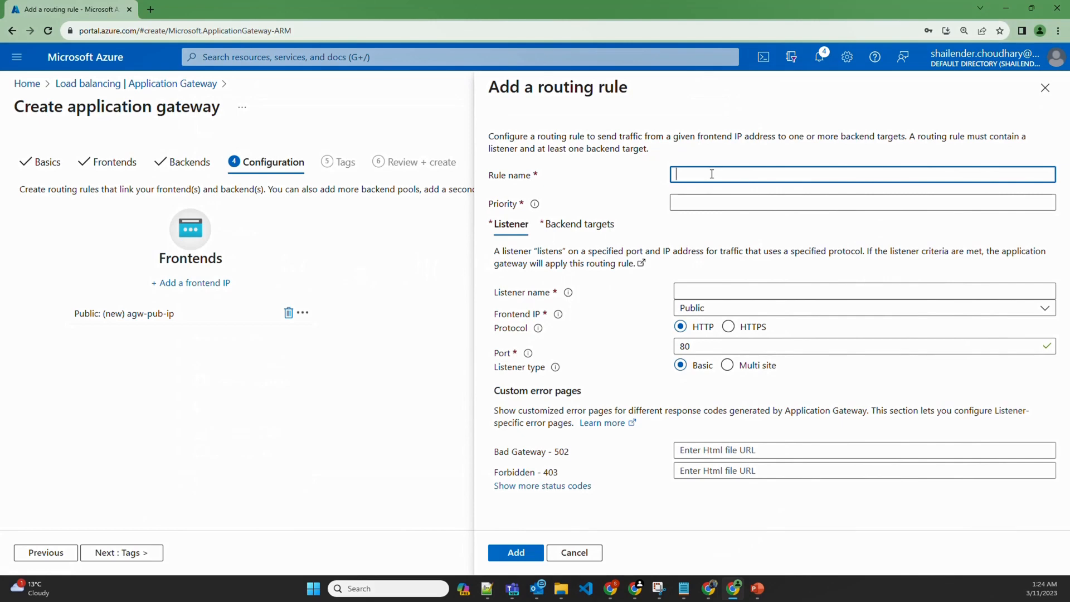
{"action": "type", "text": "devsecopstech"}
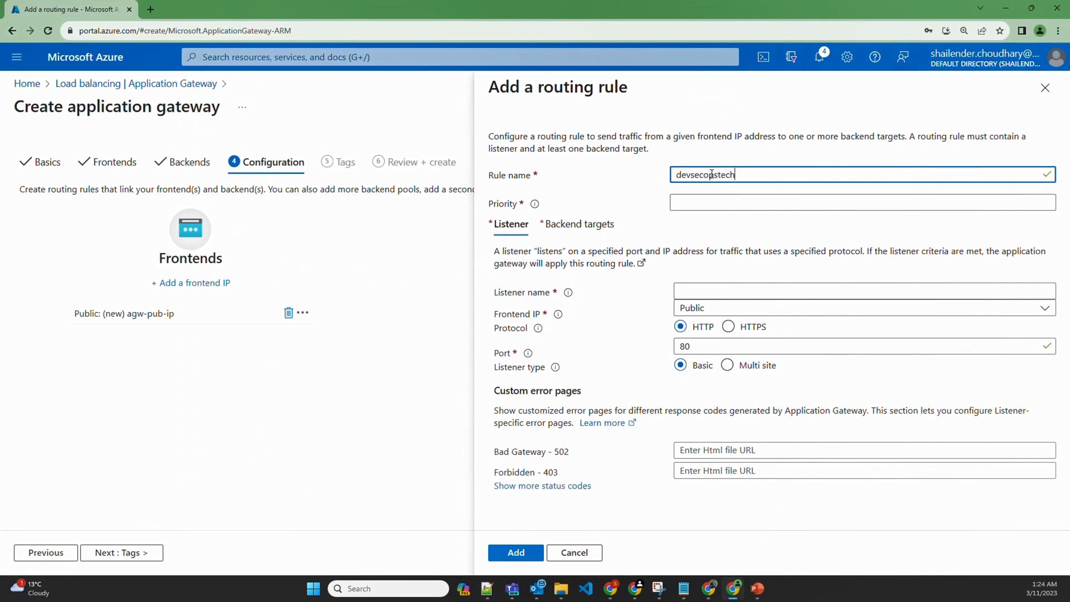
{"action": "type", "text": "-rule"}
{"action": "left_click", "coordinate": [688, 204]}
{"action": "type", "text": "10"}
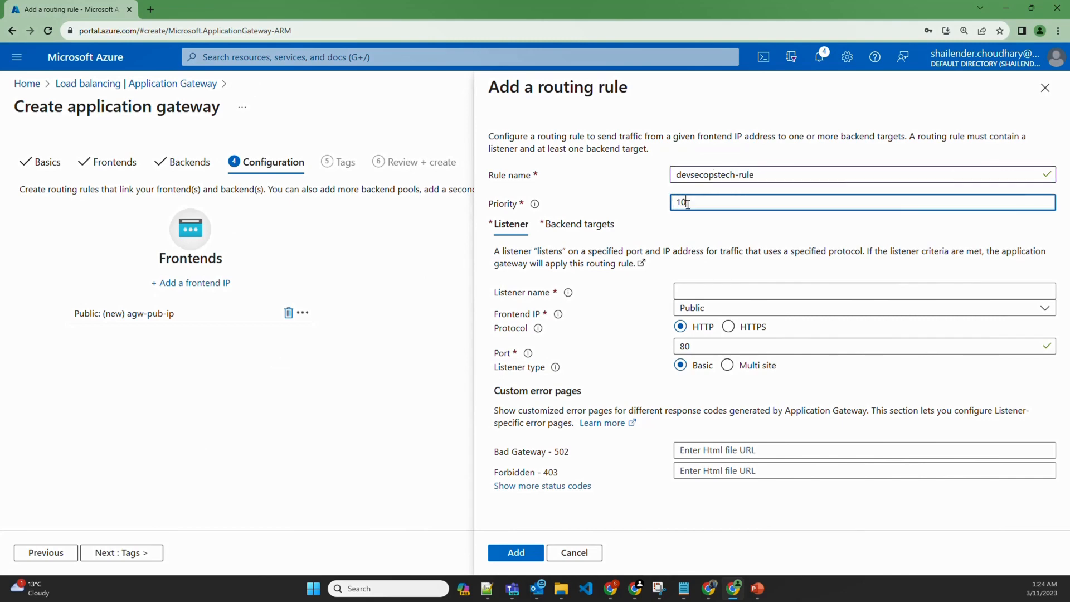
Add multi-site listener devsecopstech-listner for host name devsecopstech.online
{"action": "double_click", "coordinate": [677, 176]}
{"action": "key", "text": "ctrl+c"}
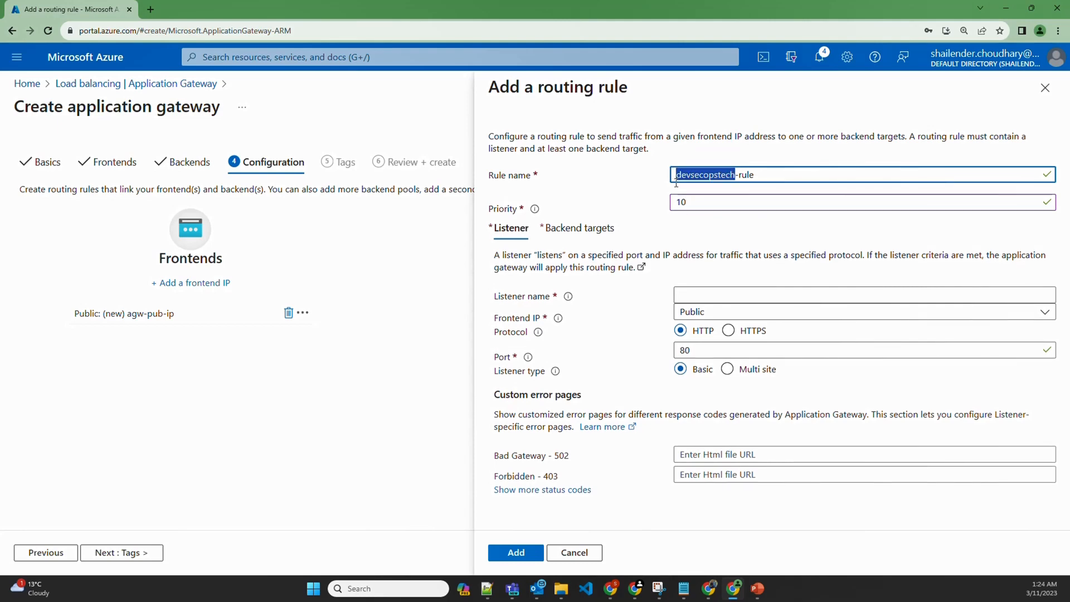
{"action": "left_click", "coordinate": [697, 294]}
{"action": "key", "text": "ctrl+v"}
{"action": "type", "text": "-listner"}
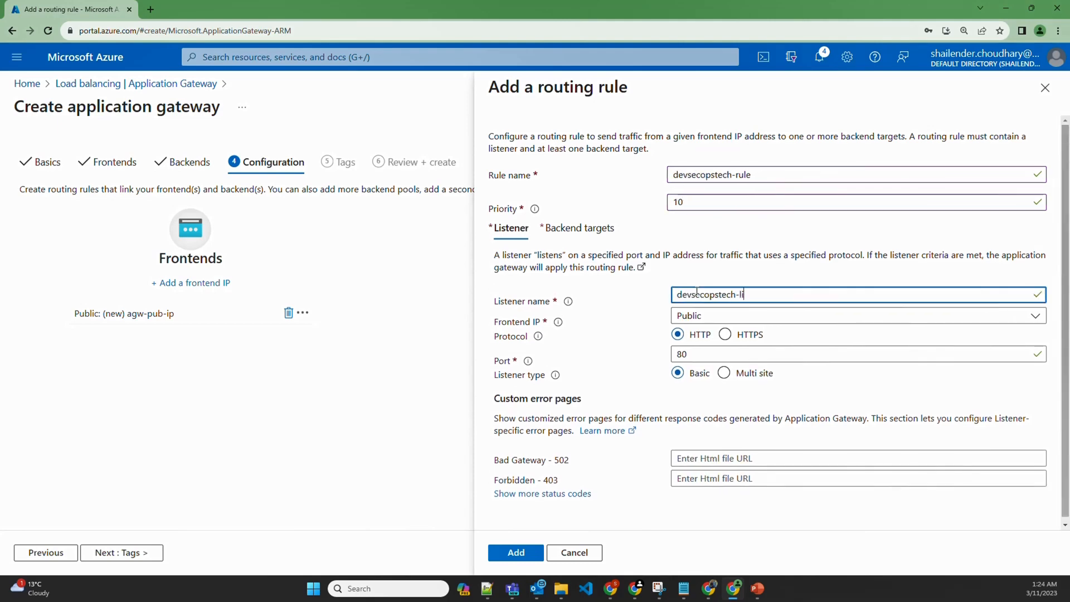
{"action": "left_click", "coordinate": [644, 338]}
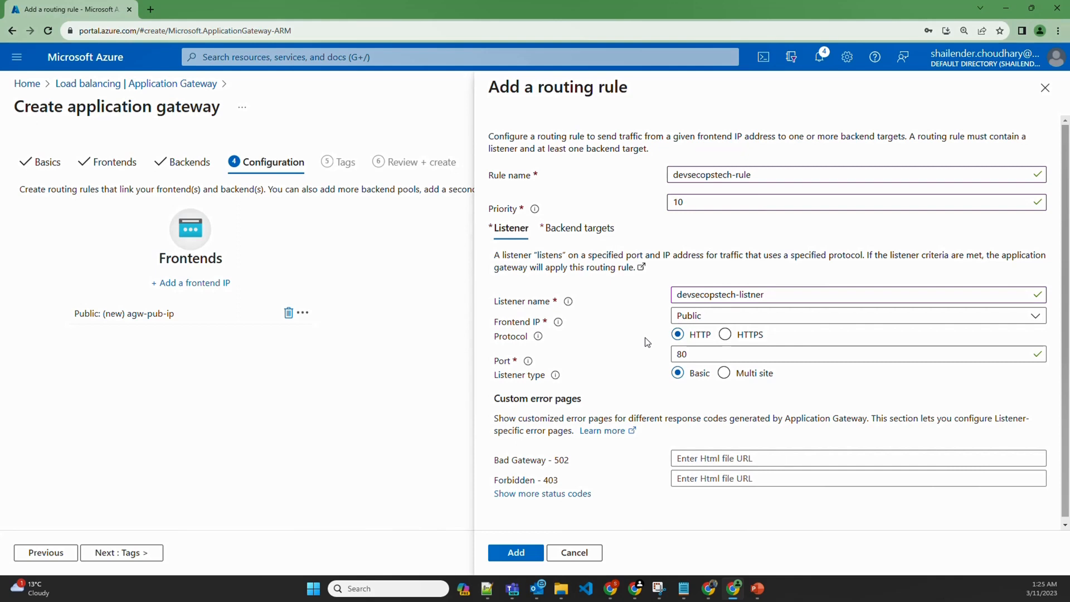
{"action": "left_click", "coordinate": [724, 373]}
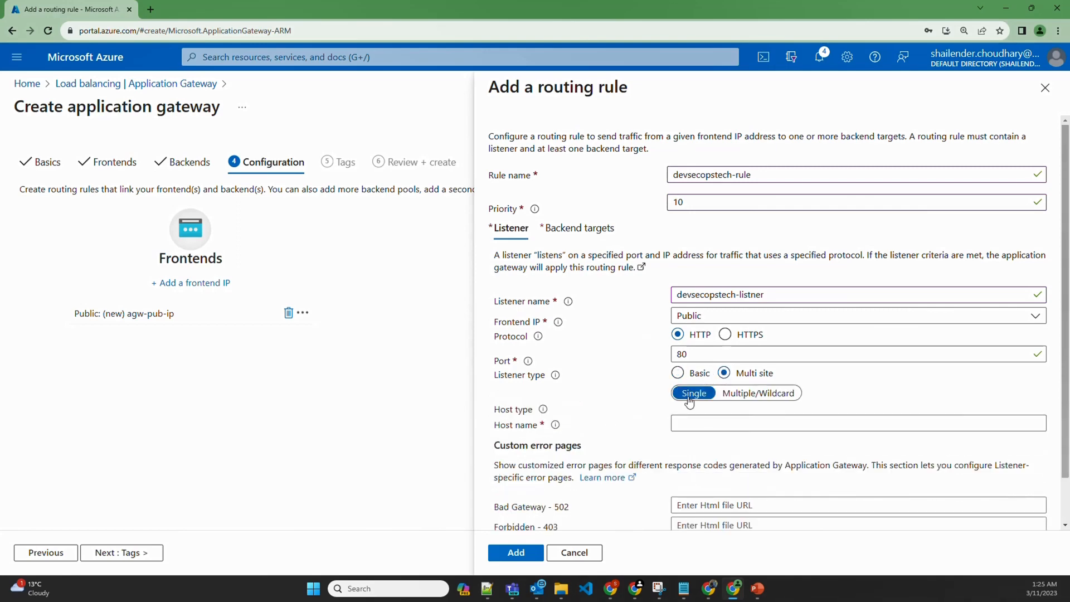
{"action": "left_click", "coordinate": [691, 422]}
{"action": "type", "text": "devsecop"}
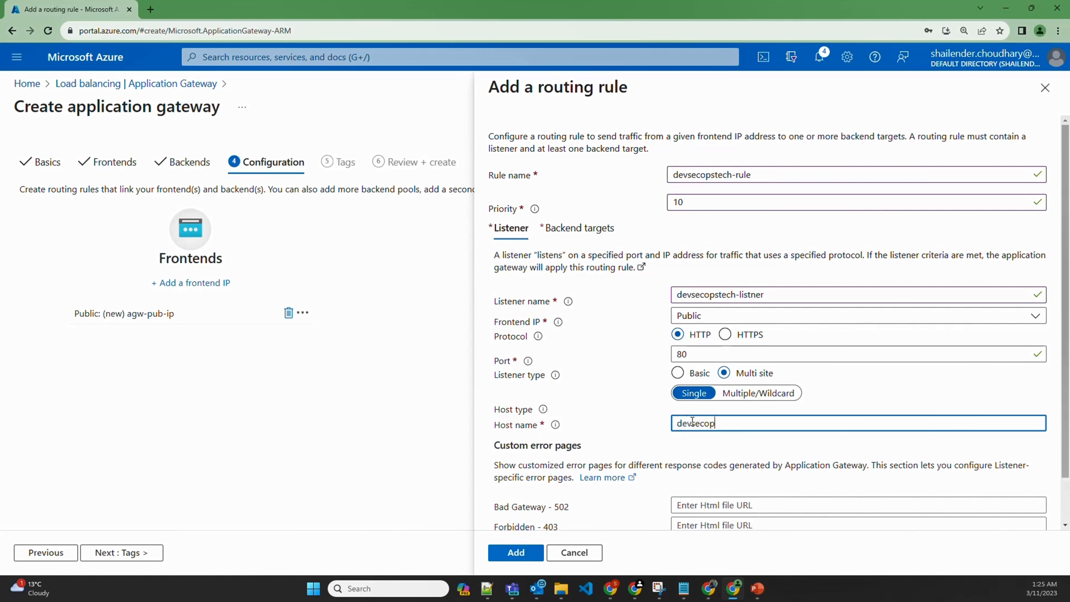
{"action": "type", "text": "stech.o"}
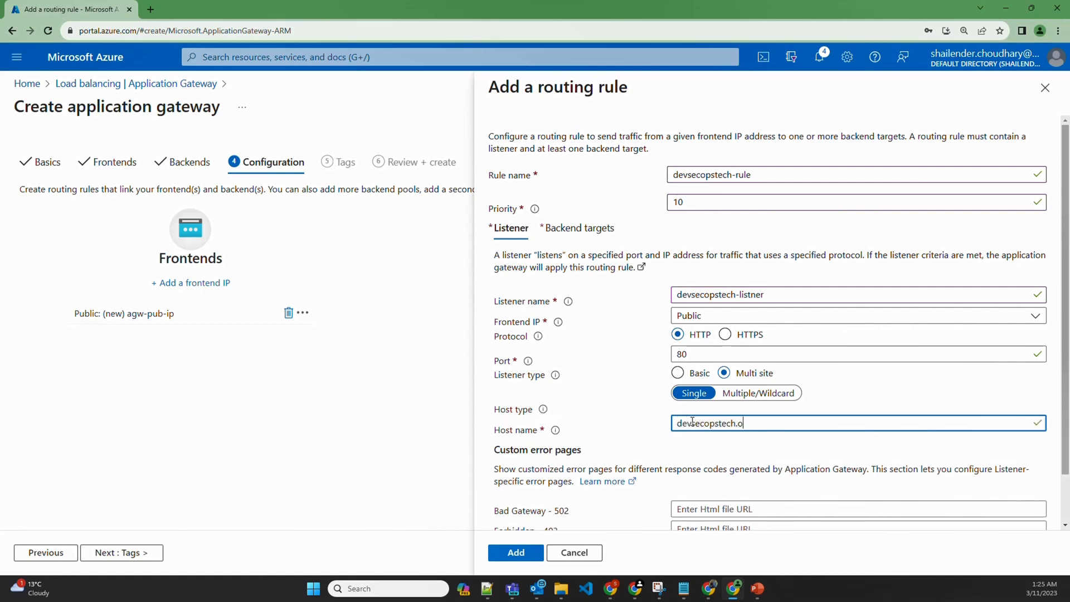
{"action": "type", "text": "nline"}
{"action": "scroll", "coordinate": [602, 195], "scroll_direction": "down", "scroll_amount": 1}
Point devsecopstech-rule's backend target at backend-pool-devsecopstech
{"action": "left_click", "coordinate": [590, 172]}
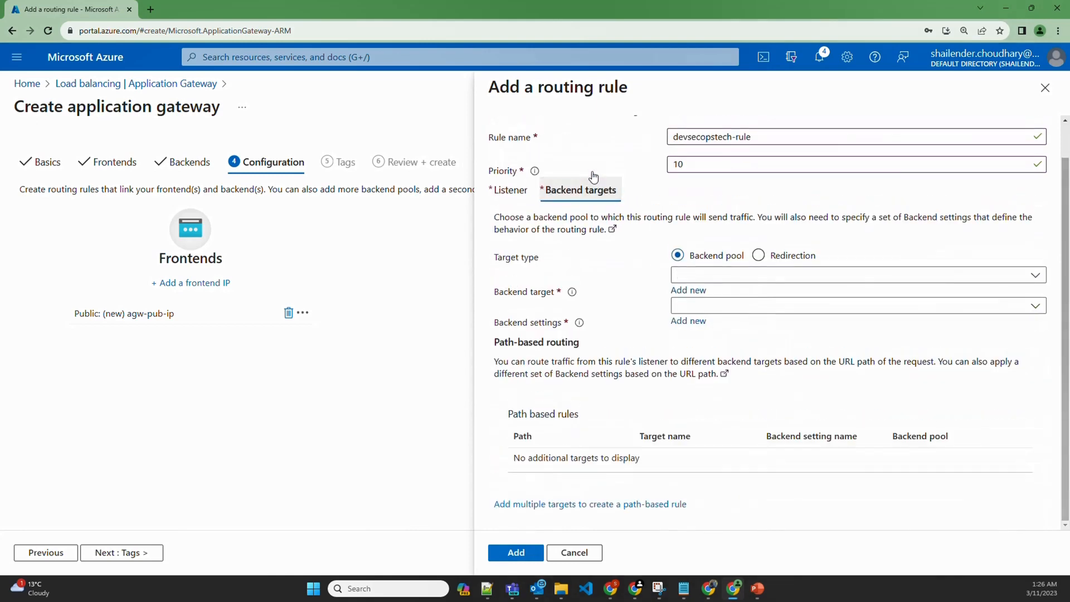
{"action": "left_click", "coordinate": [743, 278]}
{"action": "left_click", "coordinate": [755, 294]}
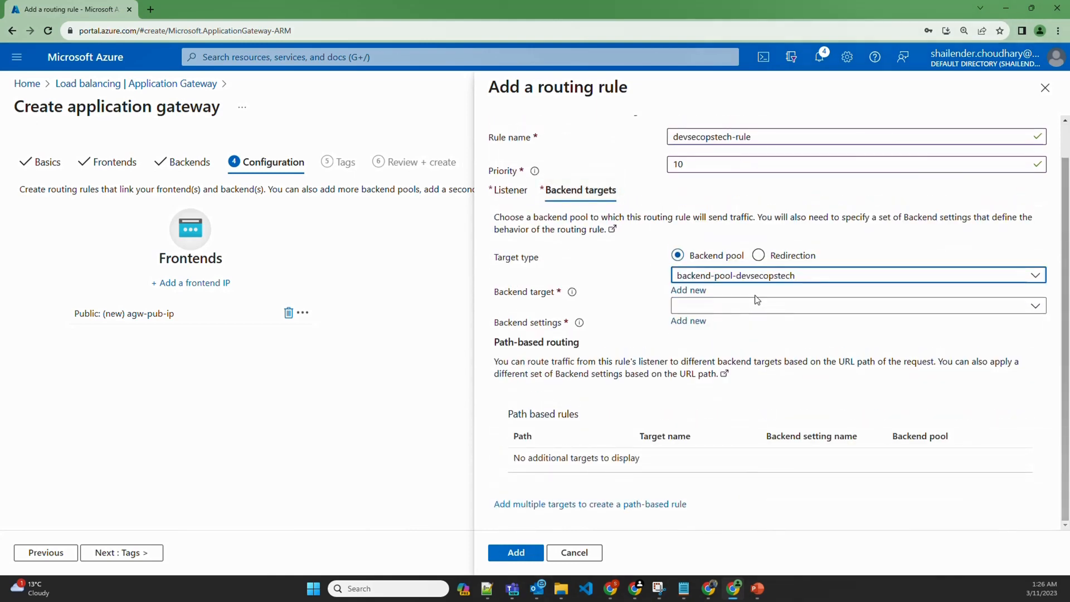
Create backend setting devsecopsttech-setting and add devsecopstech-rule to the gateway
{"action": "left_click", "coordinate": [719, 306]}
{"action": "left_click", "coordinate": [655, 311]}
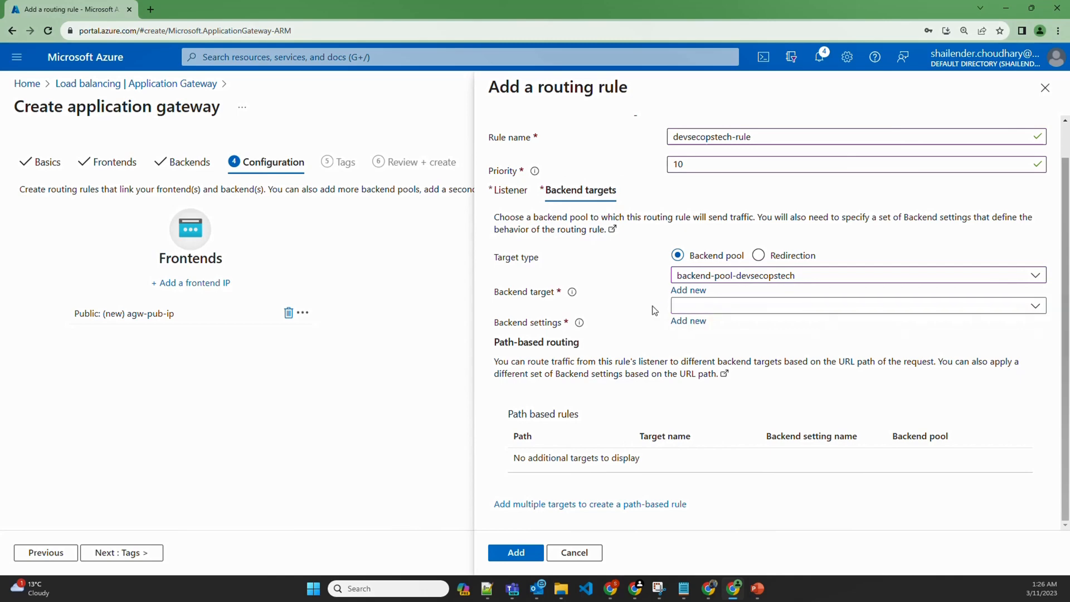
{"action": "left_click", "coordinate": [687, 321]}
{"action": "left_click", "coordinate": [699, 166]}
{"action": "type", "text": "devsecopsttech-setting"}
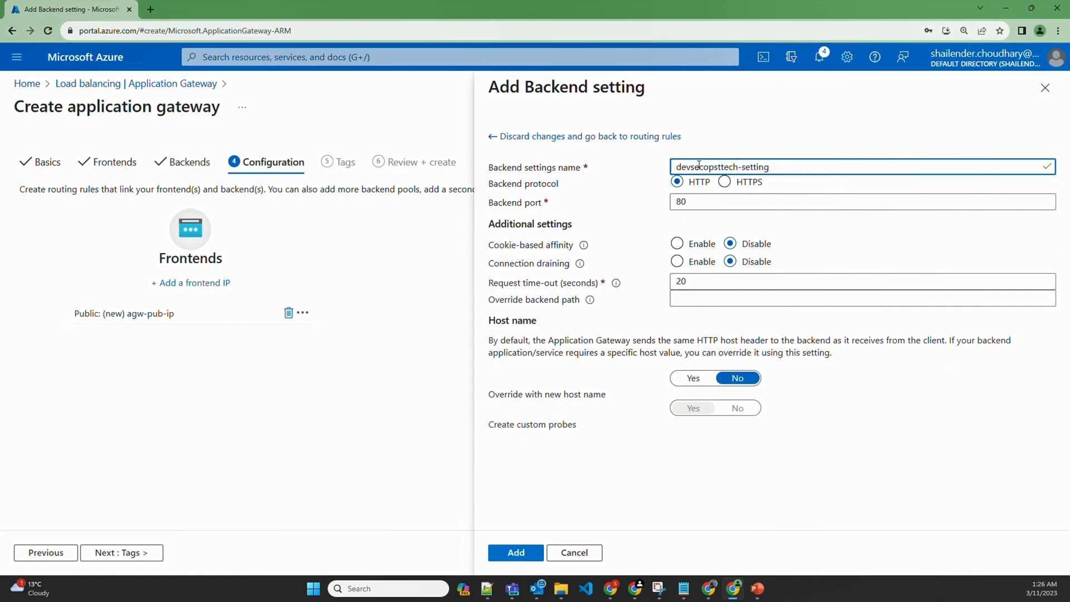
{"action": "left_click", "coordinate": [516, 553]}
{"action": "left_click", "coordinate": [515, 552]}
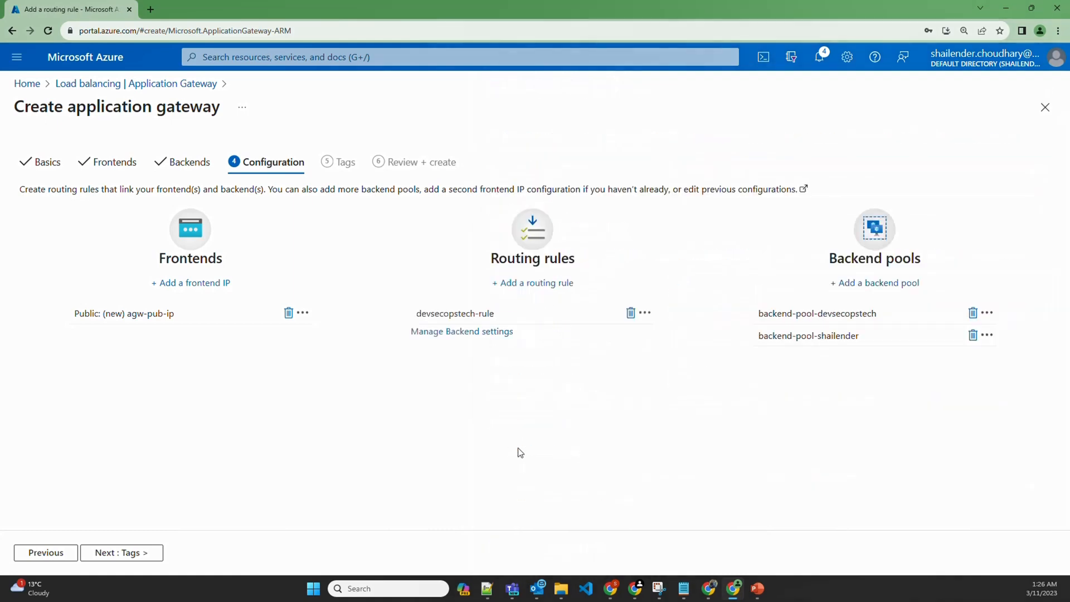
{"action": "left_click", "coordinate": [529, 284]}
Name the second routing rule after the second site and give it priority 11
{"action": "type", "text": "azureuser"}
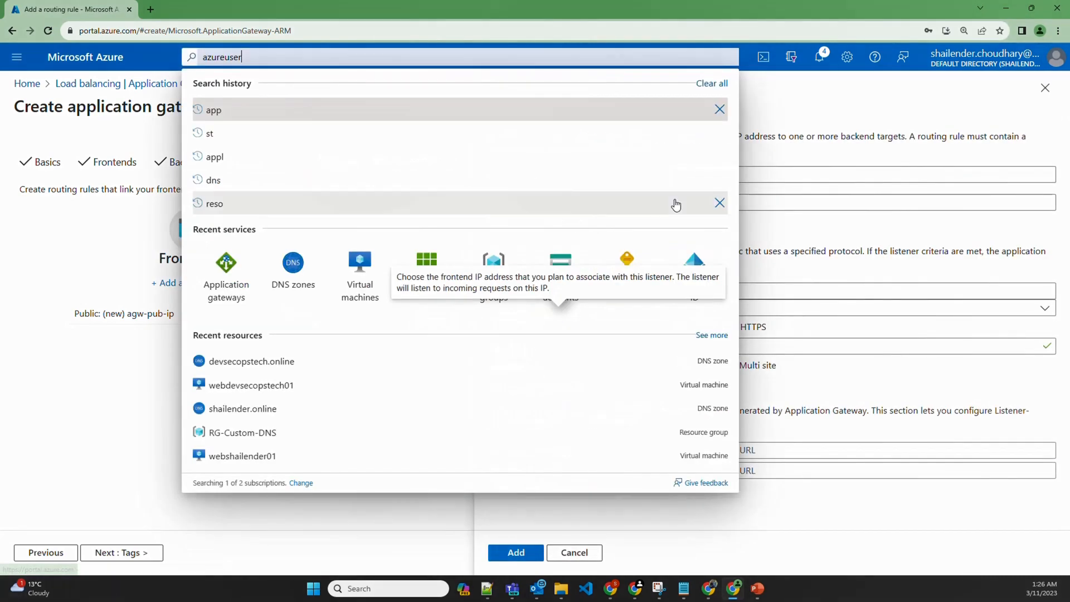
{"action": "left_click", "coordinate": [751, 178]}
{"action": "type", "text": "shailend"}
{"action": "type", "text": "er-rule"}
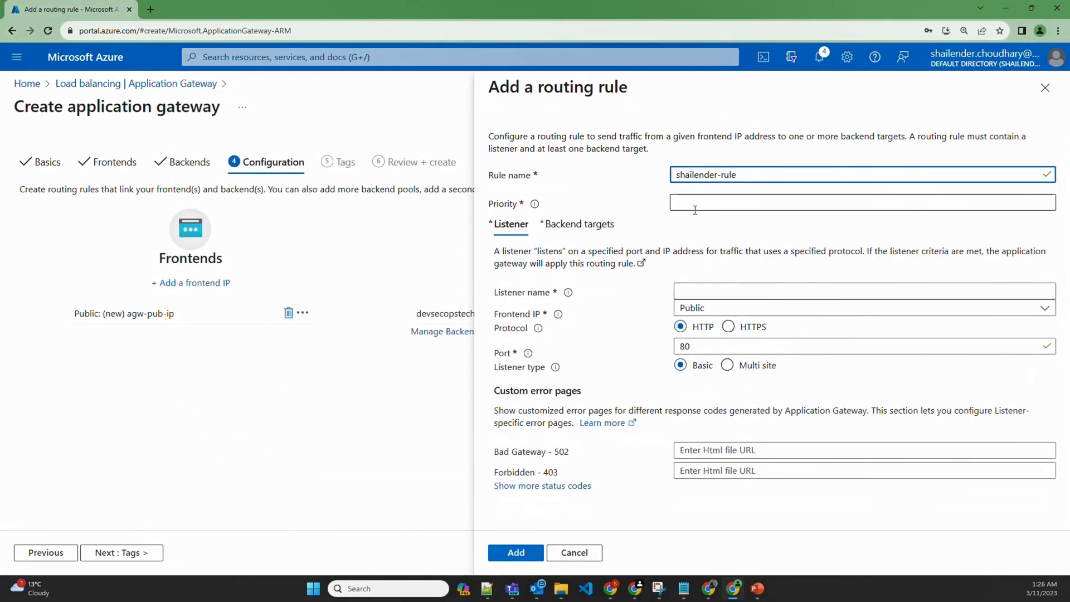
{"action": "left_click", "coordinate": [698, 205]}
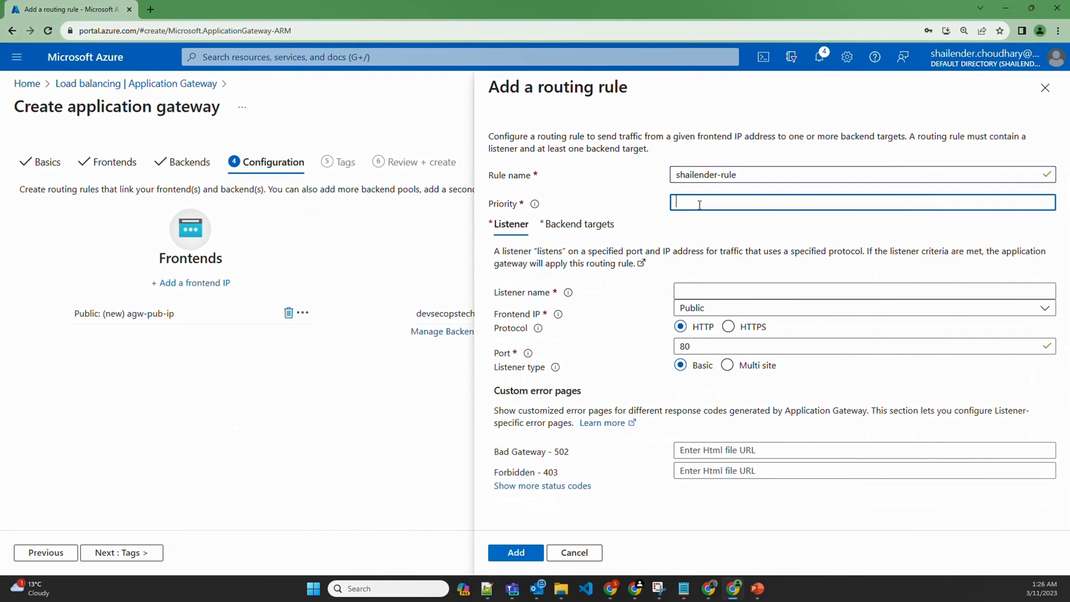
{"action": "type", "text": "11"}
Add a multi-site listener for the second zone's .online host name
{"action": "left_click", "coordinate": [705, 290]}
{"action": "type", "text": "shail"}
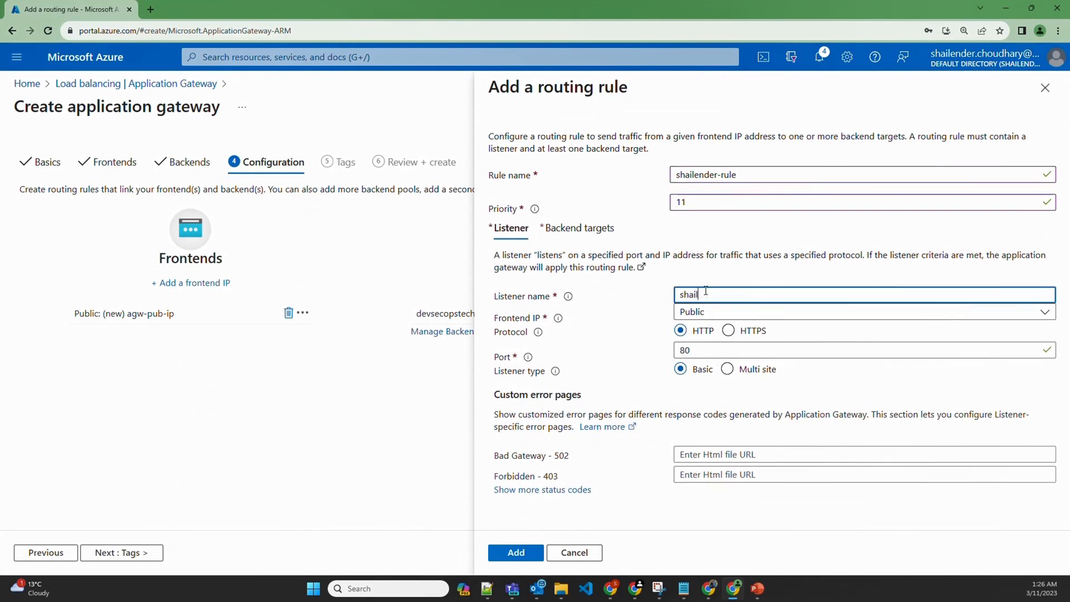
{"action": "type", "text": "ender-listner"}
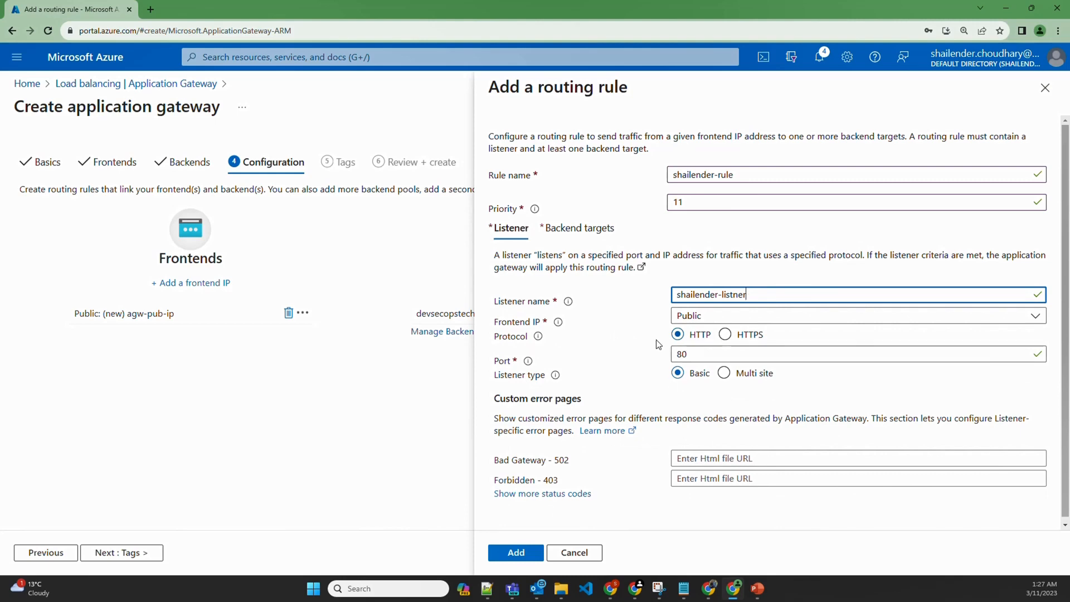
{"action": "left_click", "coordinate": [723, 373]}
{"action": "left_click", "coordinate": [687, 422]}
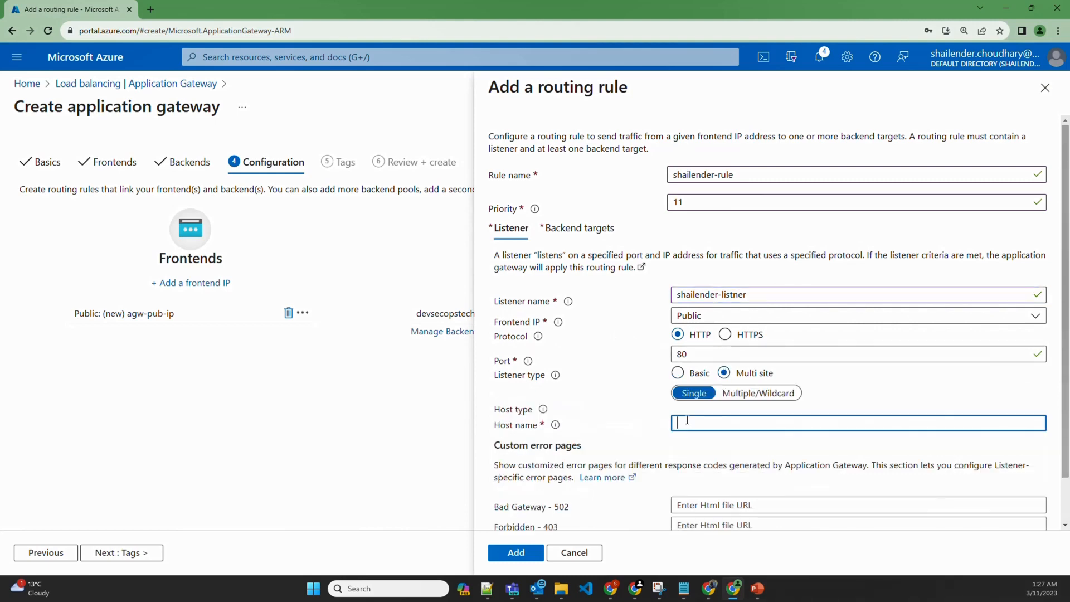
{"action": "type", "text": "shailender.online"}
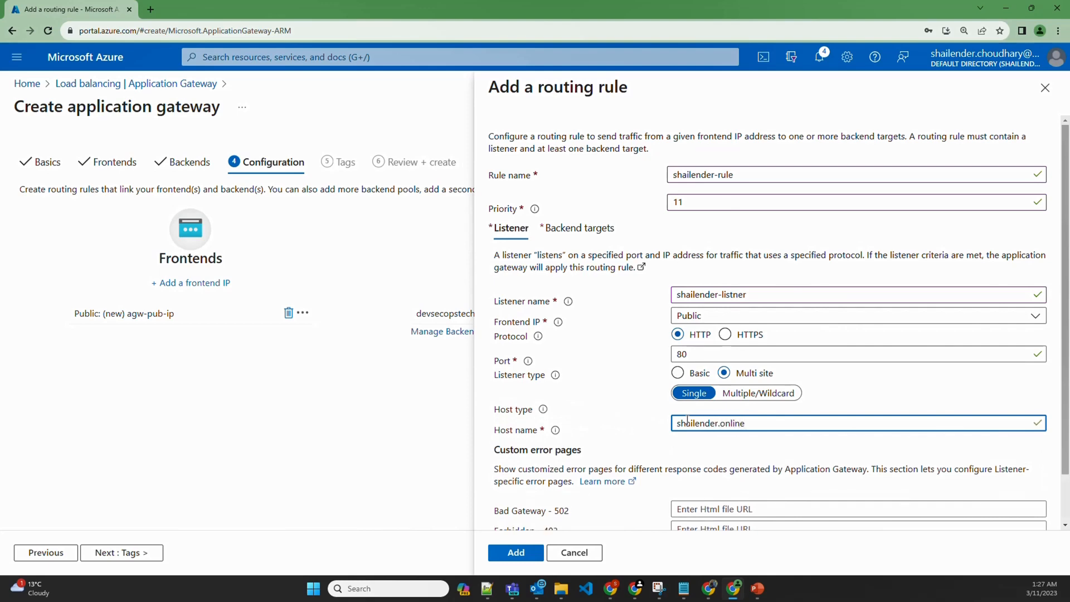
{"action": "left_click", "coordinate": [579, 228]}
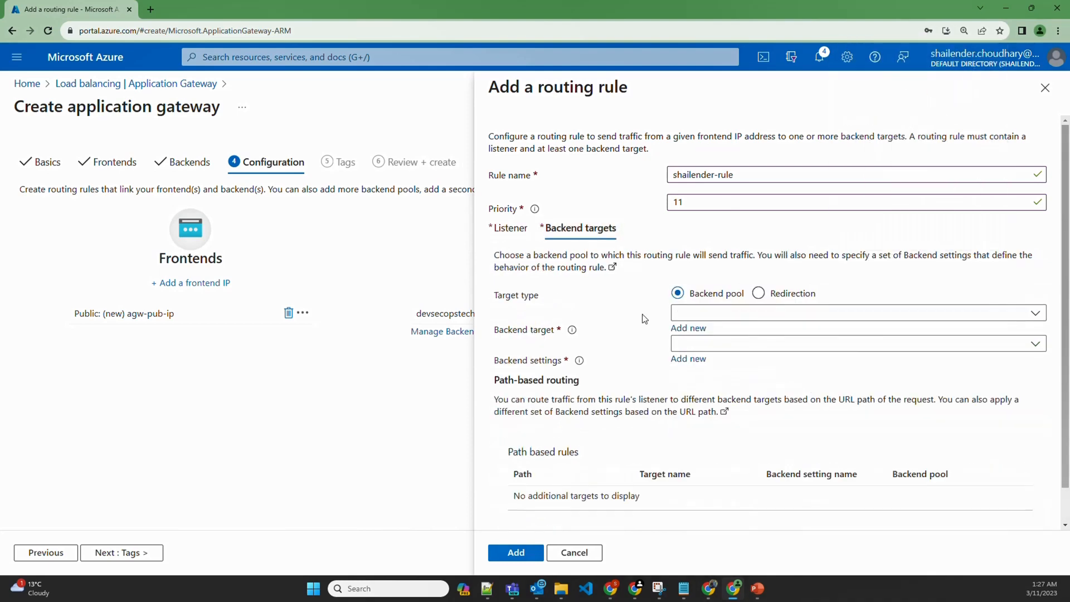
Route the second rule to the second backend pool with its own new backend setting, and add it
{"action": "left_click", "coordinate": [685, 314]}
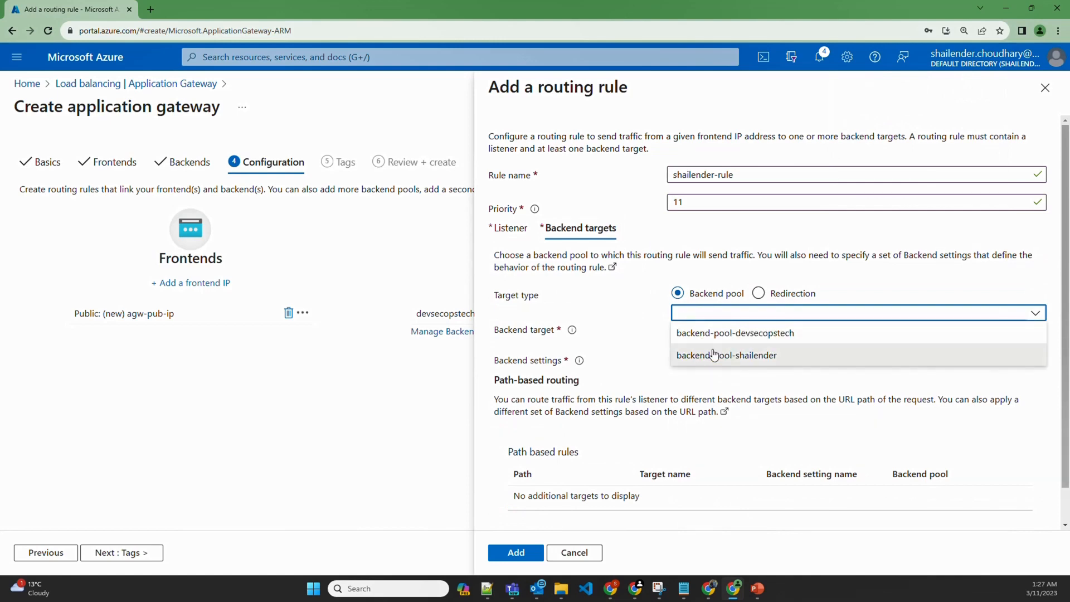
{"action": "left_click", "coordinate": [728, 357]}
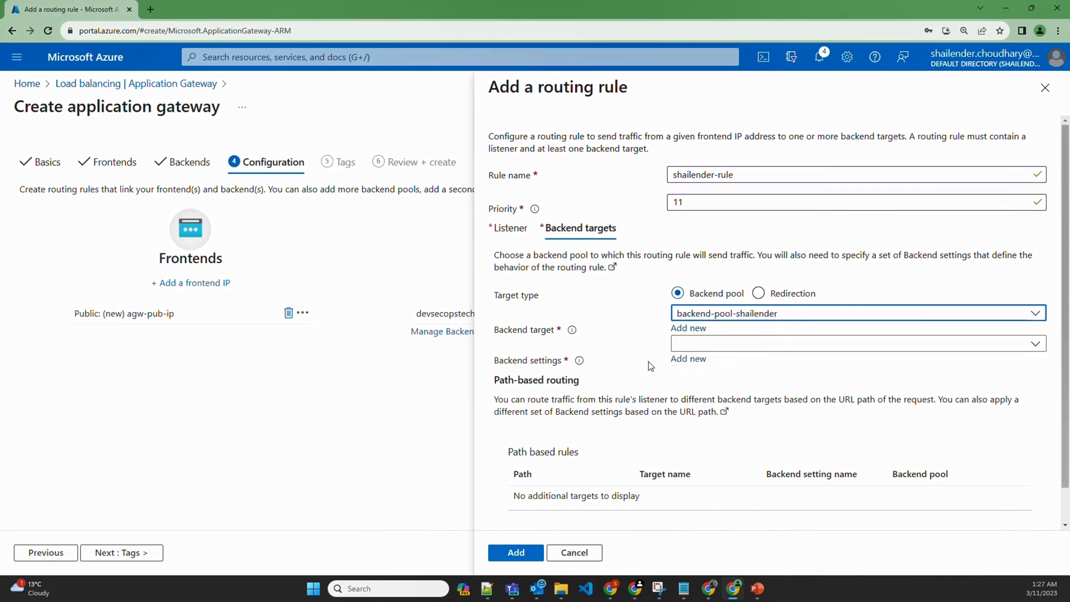
{"action": "left_click", "coordinate": [696, 342]}
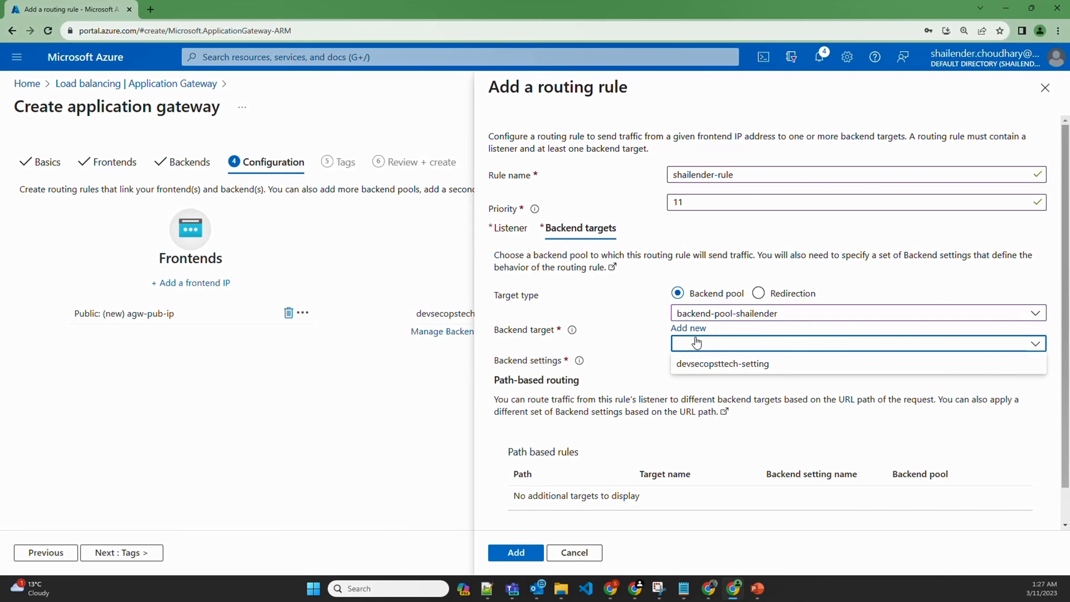
{"action": "left_click", "coordinate": [638, 351]}
{"action": "left_click", "coordinate": [685, 359]}
{"action": "left_click", "coordinate": [712, 163]}
{"action": "type", "text": "shaile"}
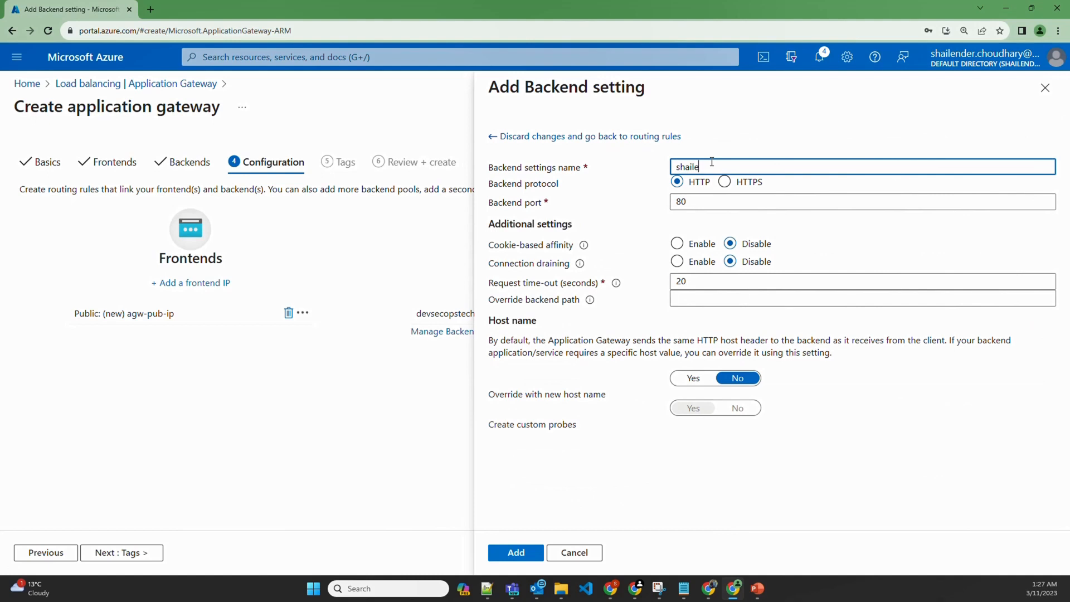
{"action": "type", "text": "nder-setting"}
{"action": "left_click", "coordinate": [513, 555]}
{"action": "left_click", "coordinate": [513, 547]}
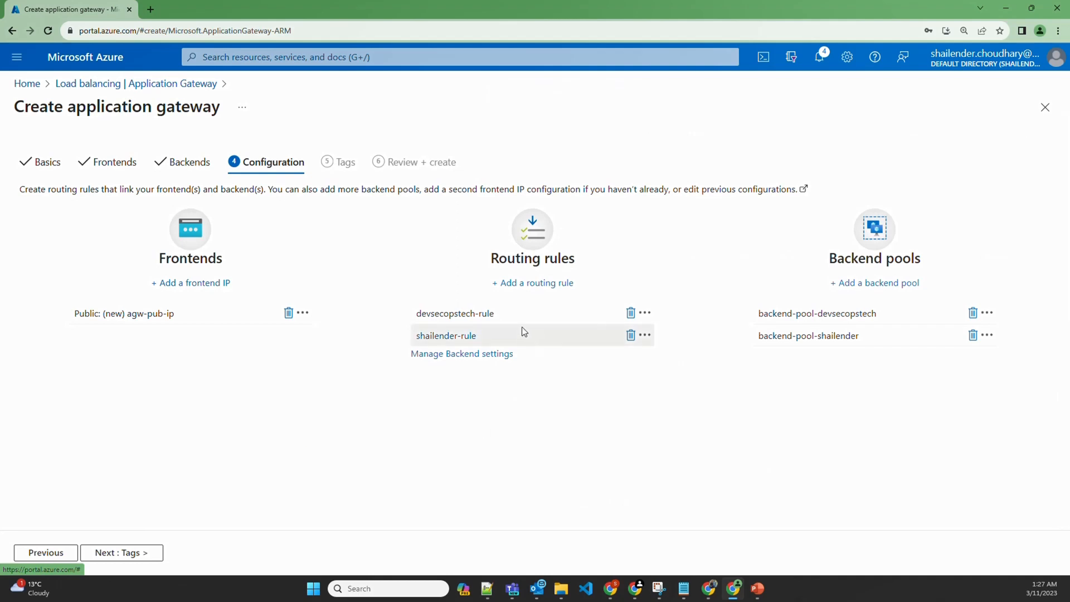
Skip Tags, pass Review + create validation, and create agw-dev-01
{"action": "left_click", "coordinate": [127, 549]}
{"action": "left_click", "coordinate": [149, 549]}
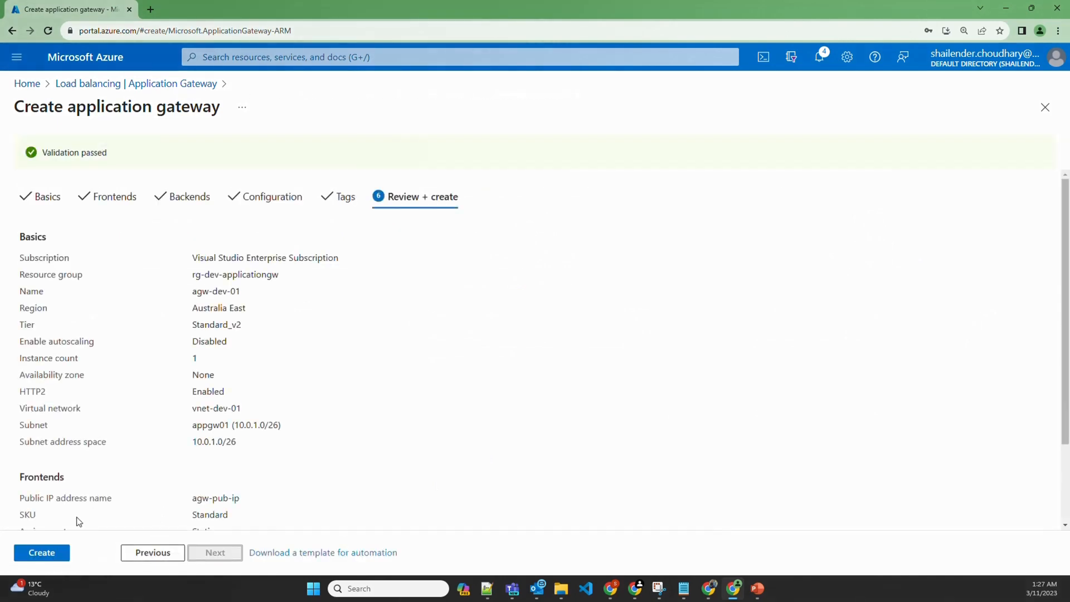
{"action": "left_click", "coordinate": [52, 554]}
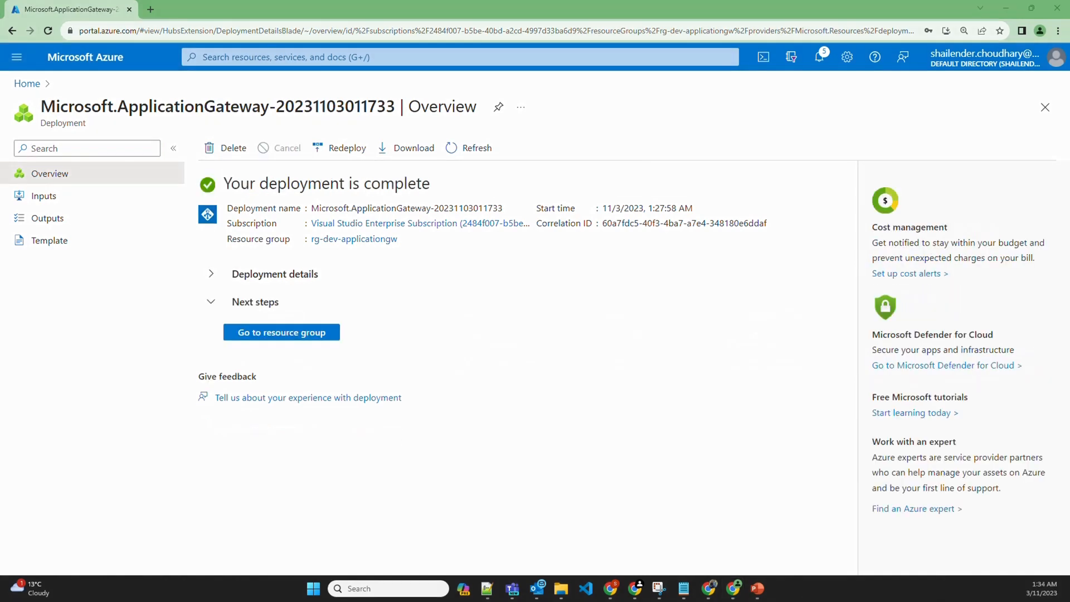
Review agw-dev-01's backend pools, backend settings, frontend IP configurations, listeners and routing rules
{"action": "left_click", "coordinate": [258, 333]}
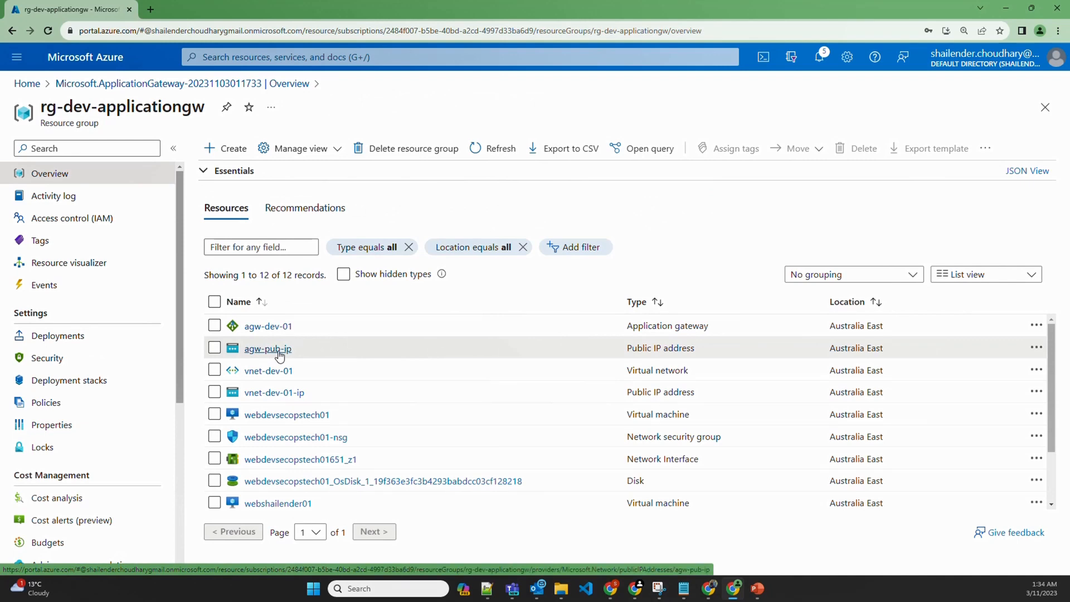
{"action": "left_click", "coordinate": [273, 329]}
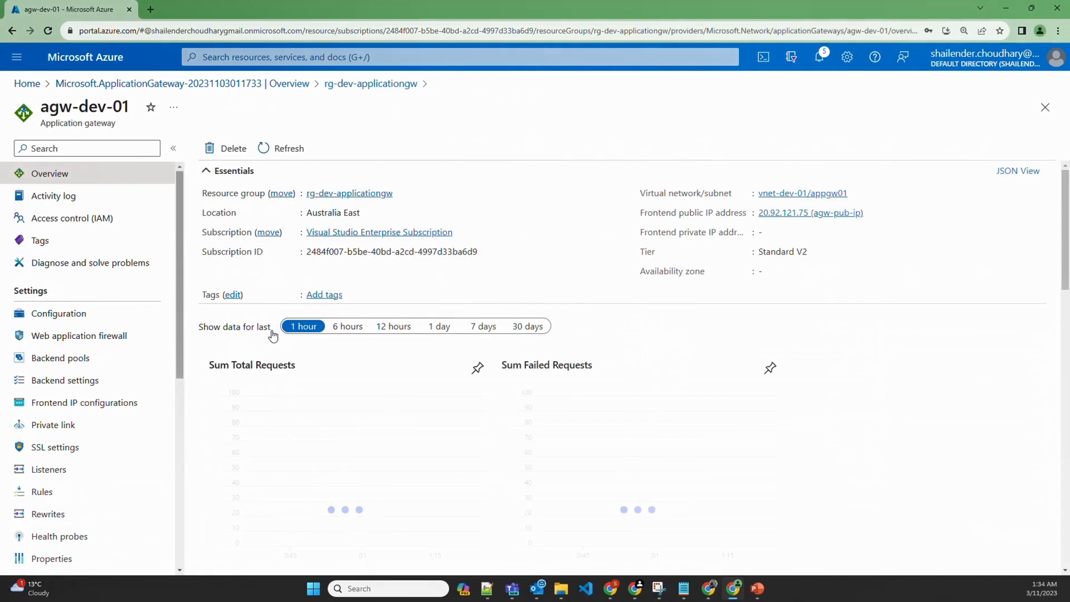
{"action": "left_click", "coordinate": [70, 360]}
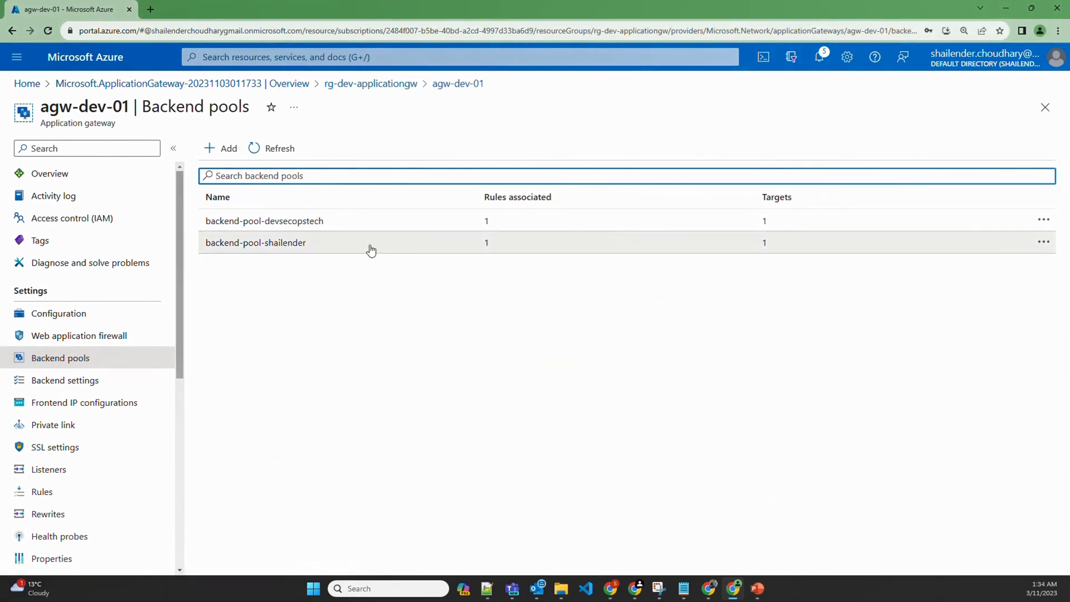
{"action": "left_click", "coordinate": [93, 380]}
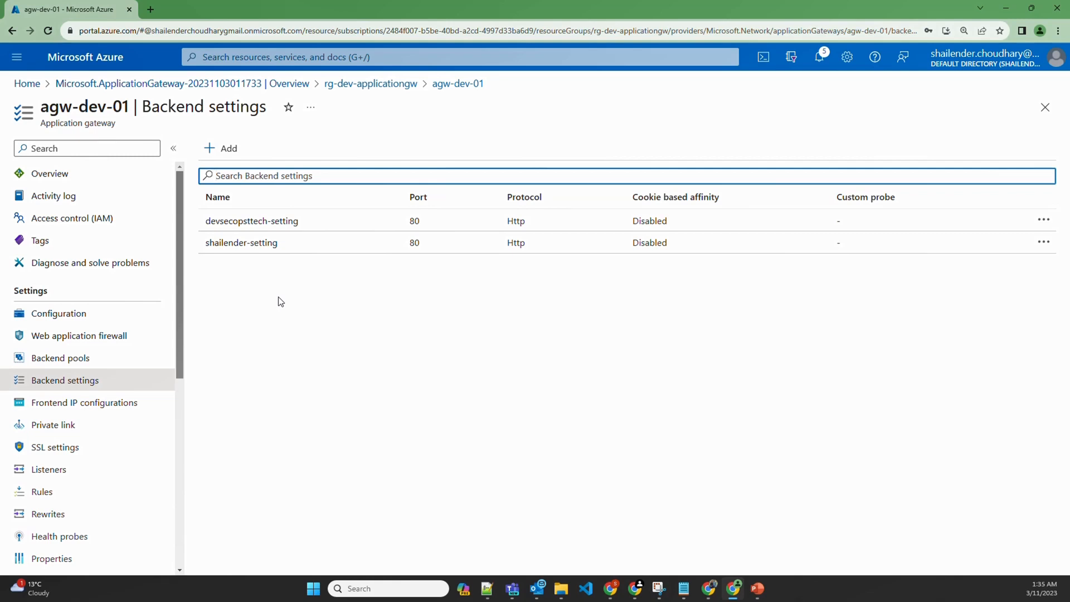
{"action": "left_click", "coordinate": [59, 409]}
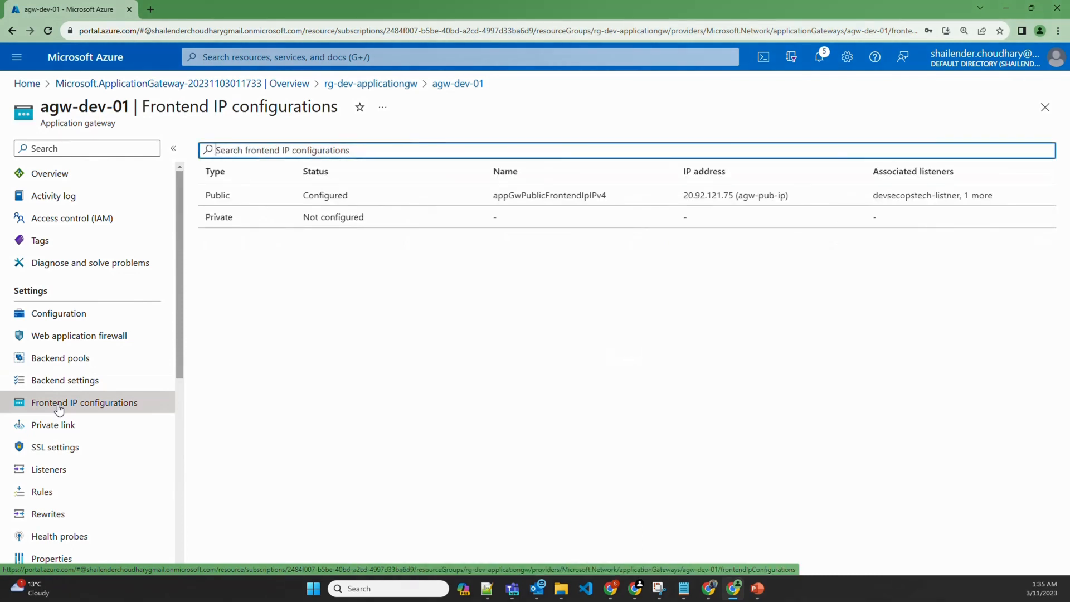
{"action": "left_click", "coordinate": [43, 491]}
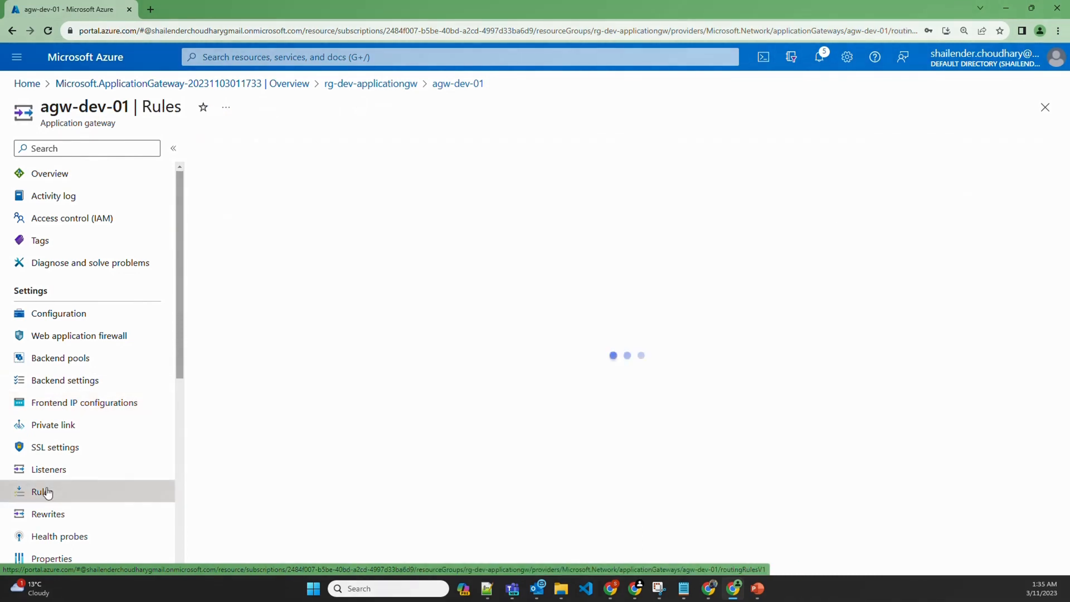
{"action": "left_click", "coordinate": [49, 472]}
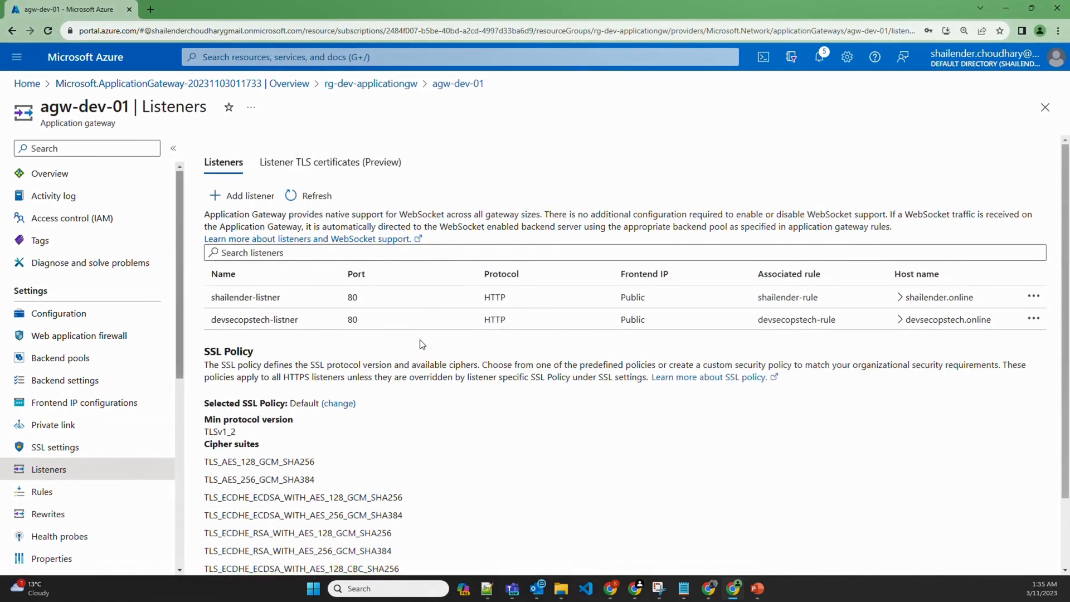
{"action": "left_click", "coordinate": [47, 496]}
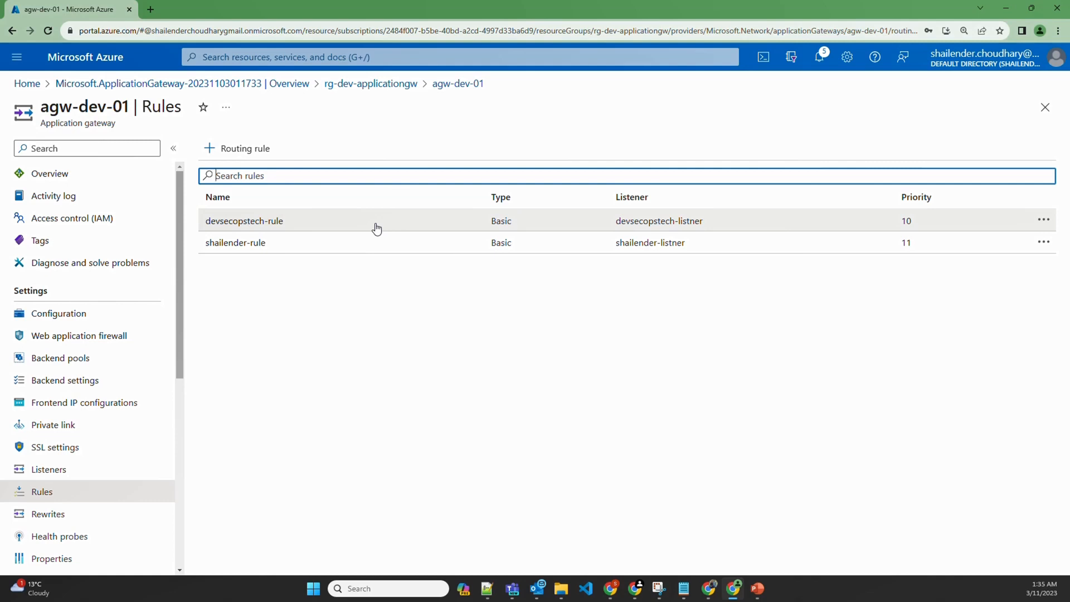
Copy the gateway's frontend public IP 20.92.121.75 from its Overview page
{"action": "left_click", "coordinate": [68, 177]}
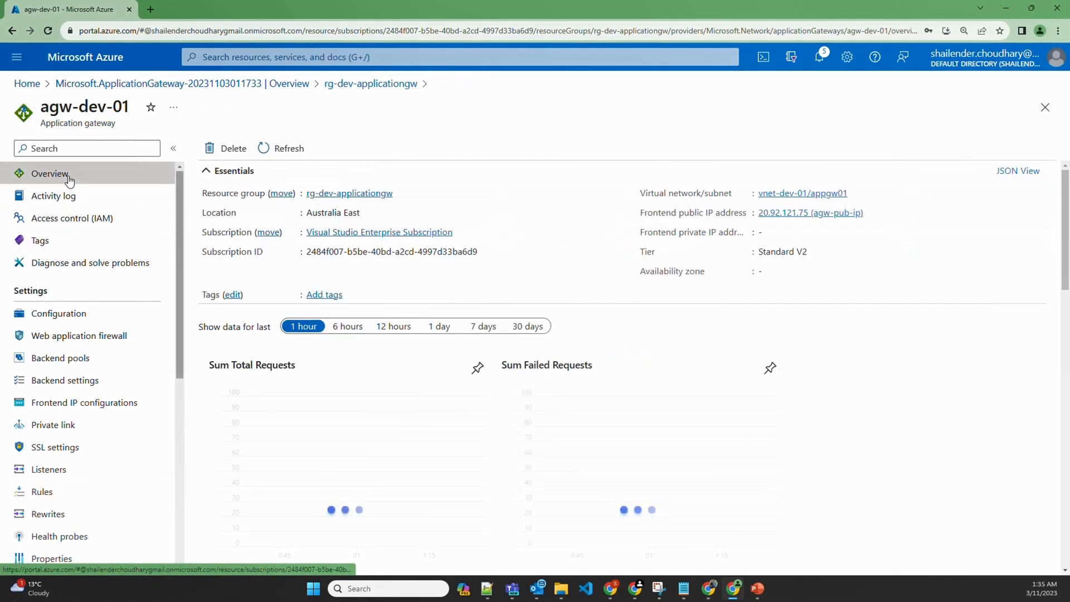
{"action": "left_click_drag", "start_coordinate": [757, 213], "coordinate": [808, 213]}
{"action": "key", "text": "ctrl+c"}
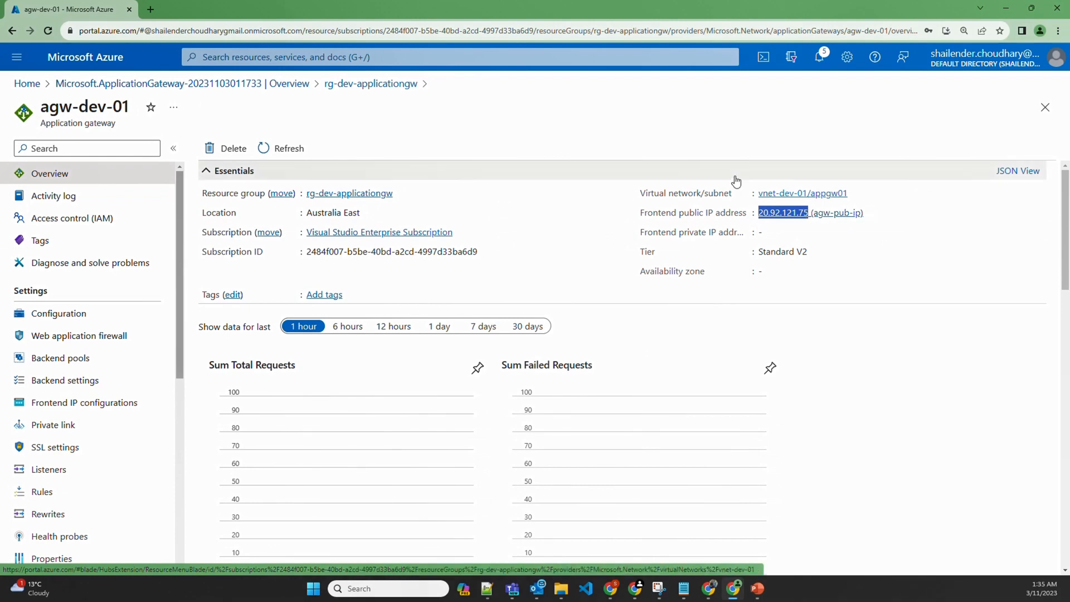
{"action": "left_click", "coordinate": [334, 57]}
Add a root A record pointing to 20.92.121.75 in the devsecopstech.online zone, removing a stray leading space
{"action": "left_click", "coordinate": [306, 269]}
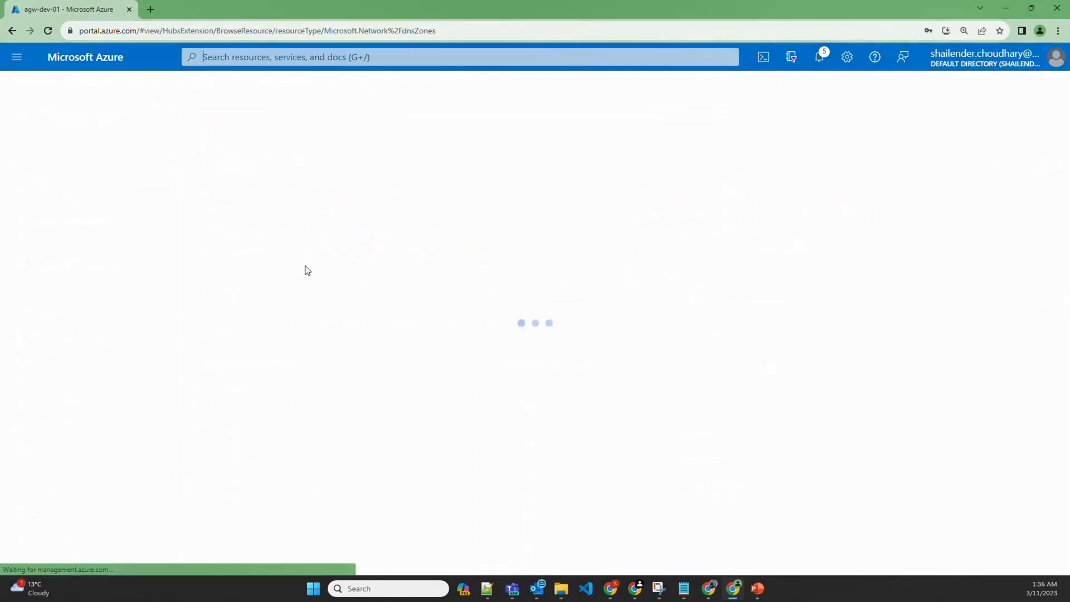
{"action": "left_click", "coordinate": [98, 254]}
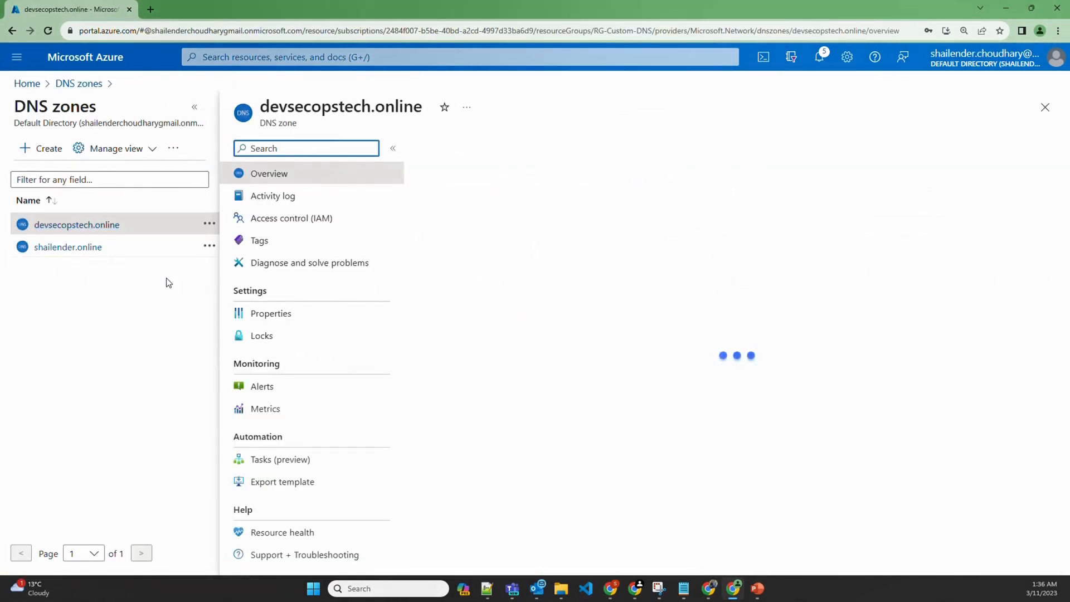
{"action": "left_click", "coordinate": [474, 155]}
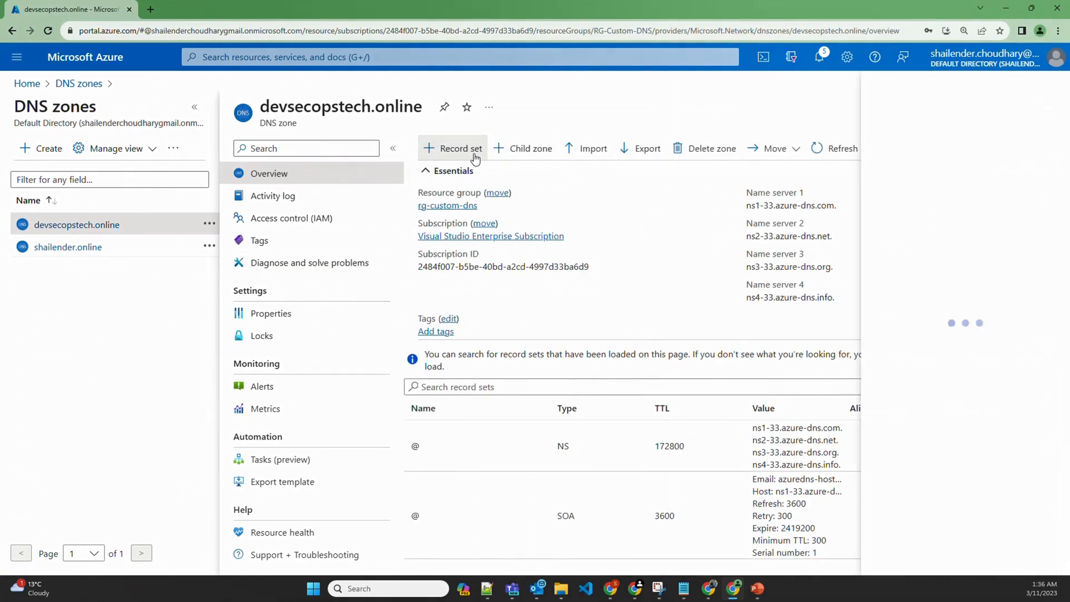
{"action": "left_click", "coordinate": [820, 341]}
{"action": "key", "text": "ctrl+v"}
{"action": "left_click", "coordinate": [797, 554]}
{"action": "left_click", "coordinate": [821, 342]}
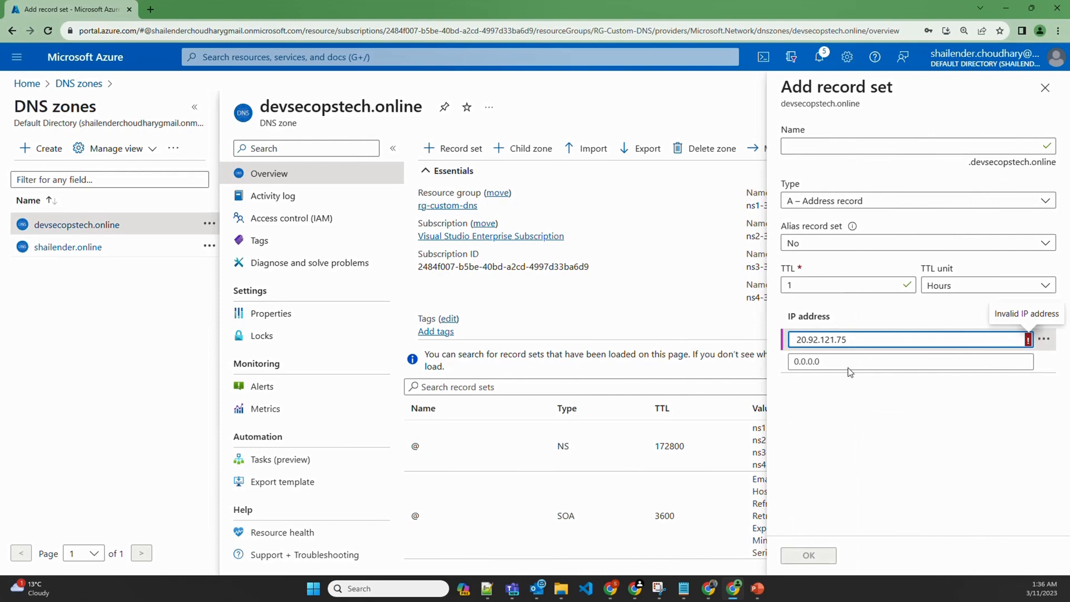
{"action": "key", "text": "BackSpace"}
{"action": "double_click", "coordinate": [797, 340]}
{"action": "key", "text": "ctrl+c"}
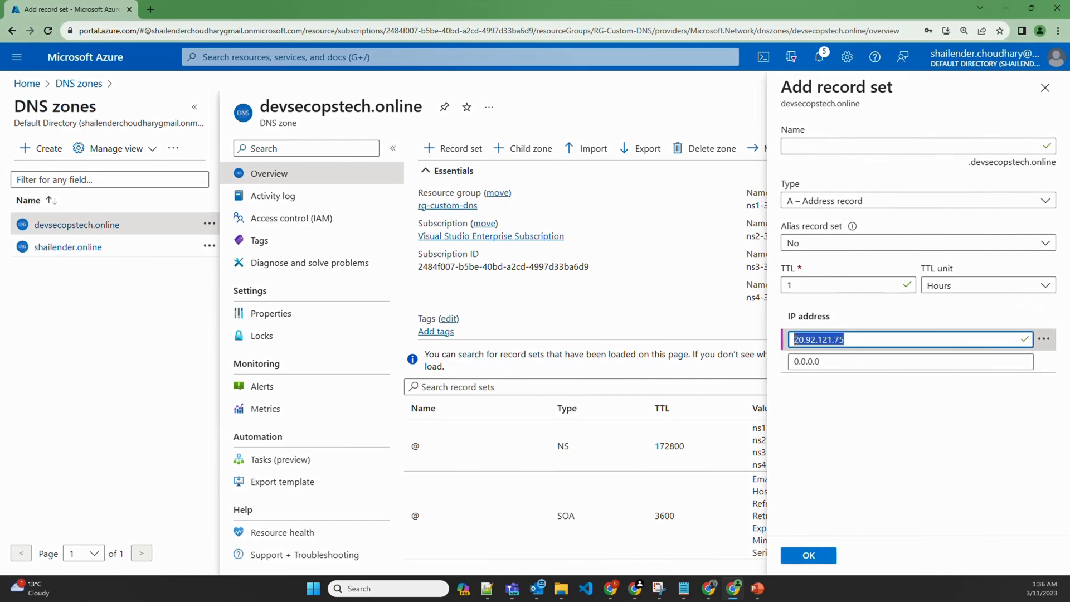
{"action": "left_click", "coordinate": [820, 557]}
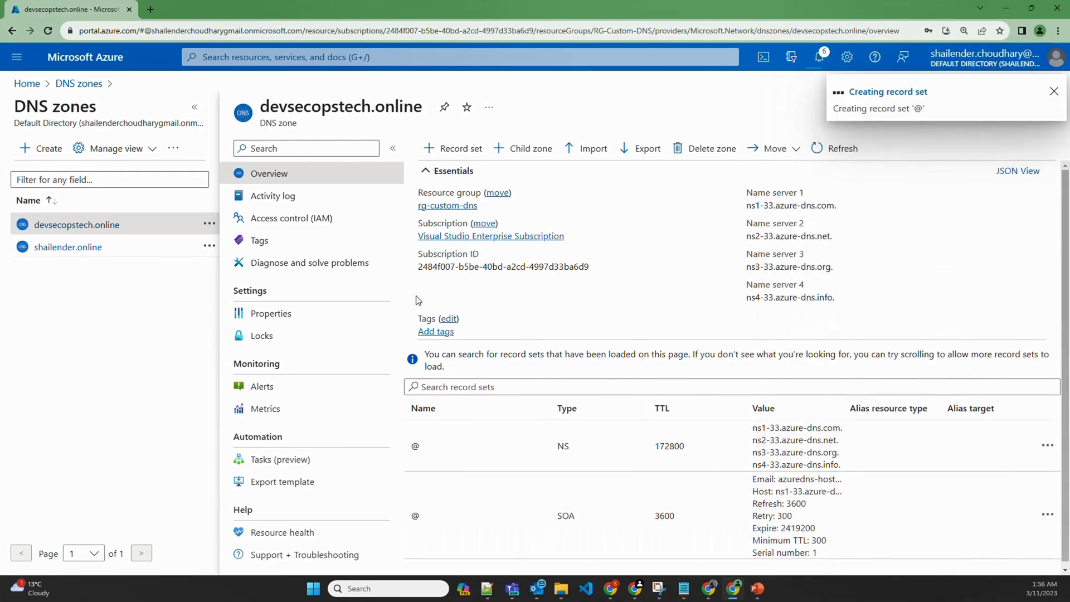
Add a root A record pointing to 20.92.121.75 in the second domain's DNS zone
{"action": "left_click", "coordinate": [49, 249]}
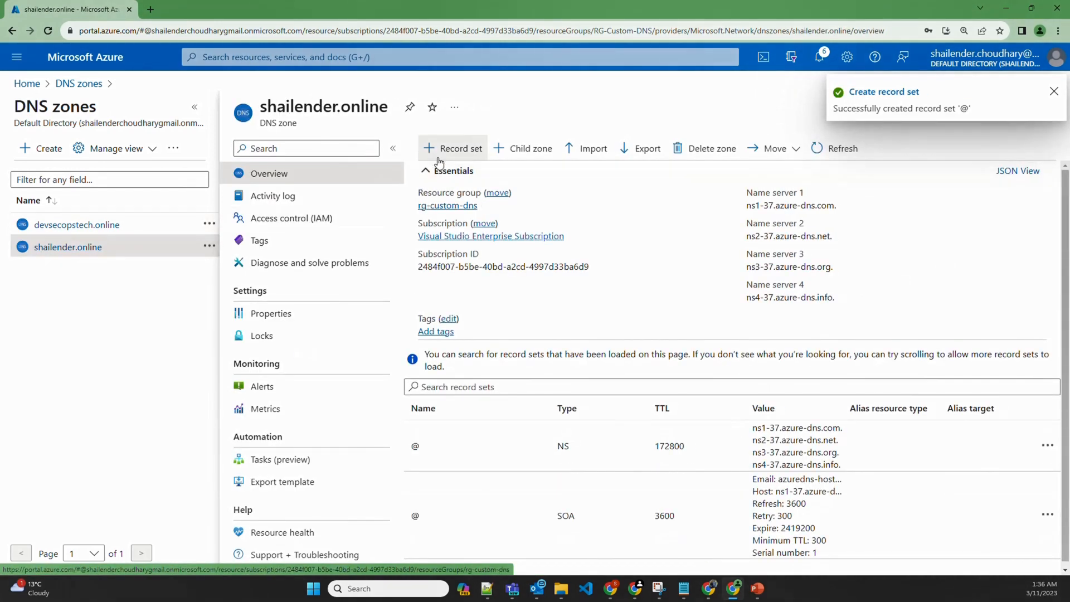
{"action": "left_click", "coordinate": [449, 148]}
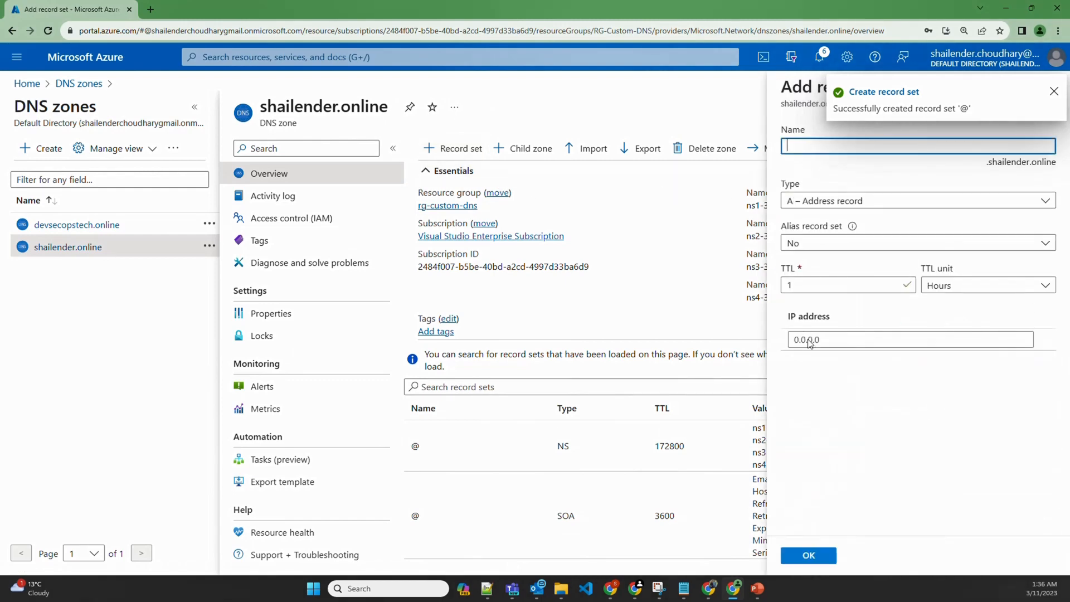
{"action": "left_click", "coordinate": [811, 340]}
{"action": "key", "text": "ctrl+v"}
{"action": "left_click", "coordinate": [809, 556]}
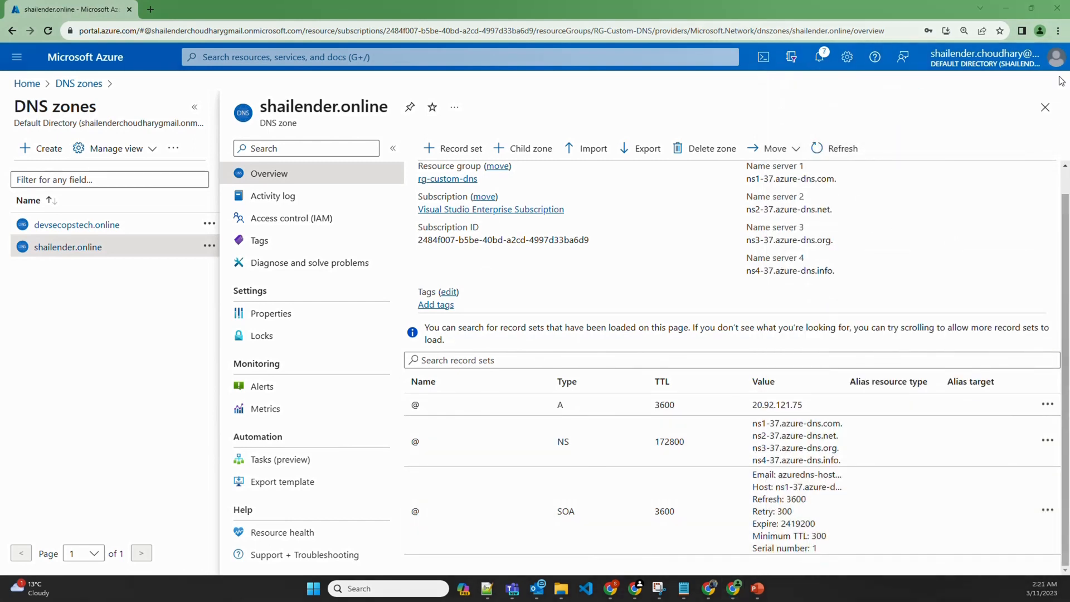
Load devsecopstech.online in a new Incognito window and check its Devsecopstech heading
{"action": "left_click", "coordinate": [1057, 30]}
{"action": "left_click", "coordinate": [922, 82]}
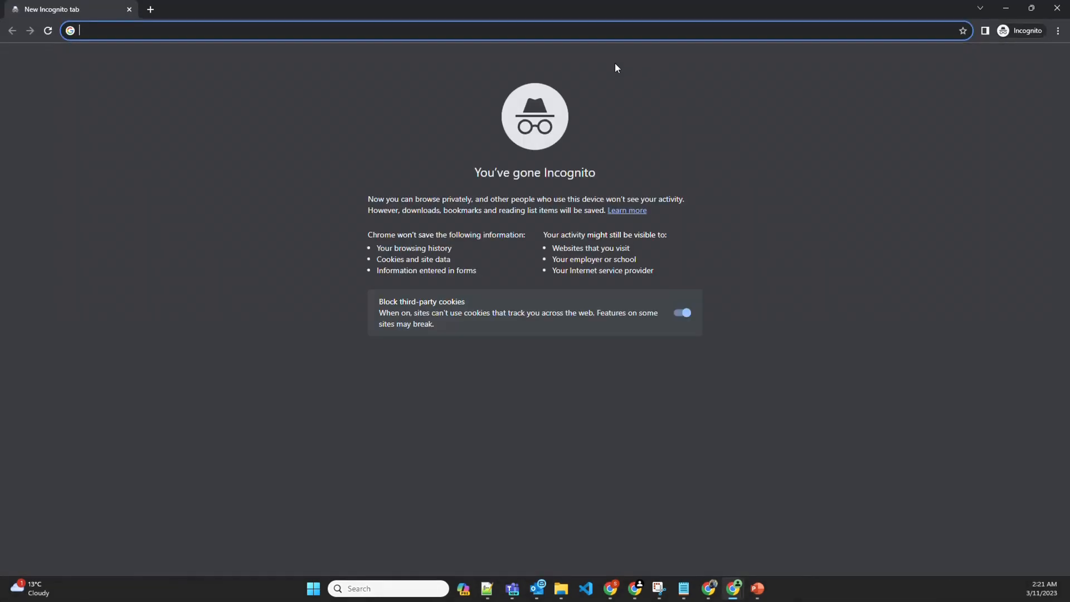
{"action": "type", "text": "dev"}
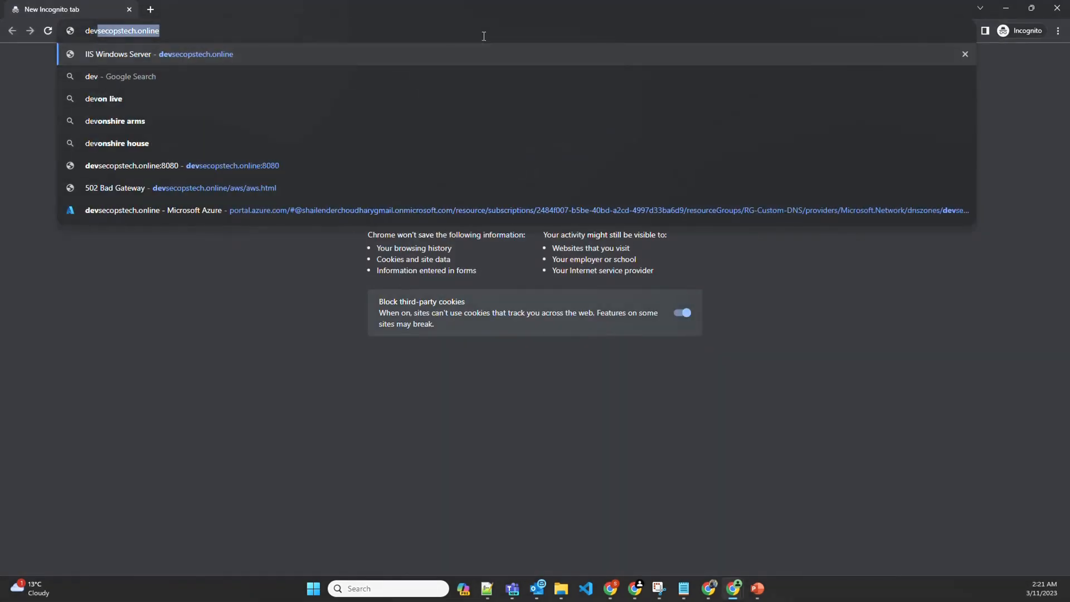
{"action": "type", "text": "secopstec"}
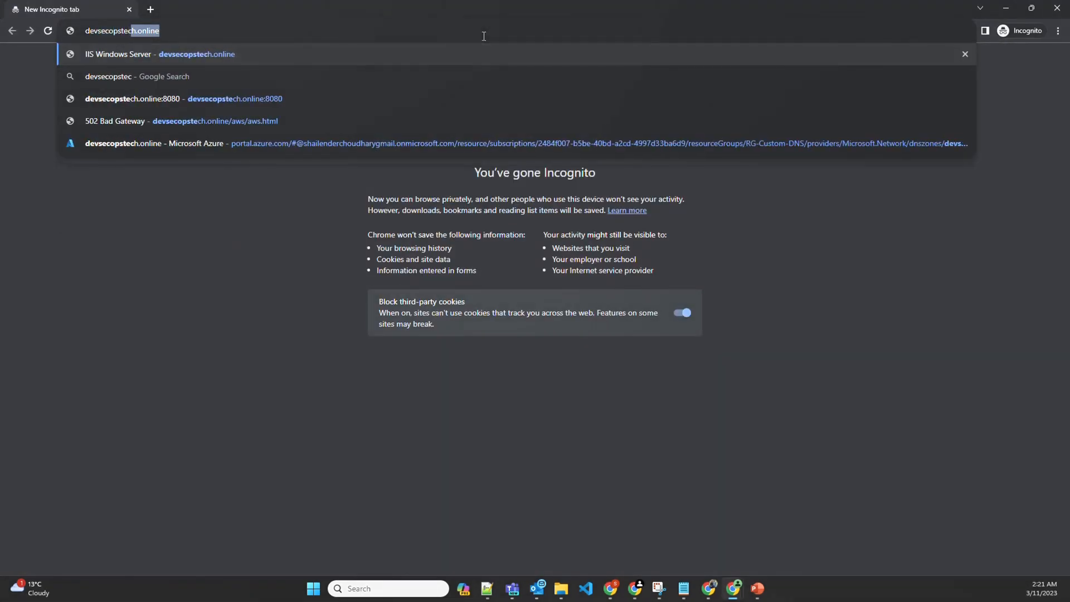
{"action": "type", "text": "h.online"}
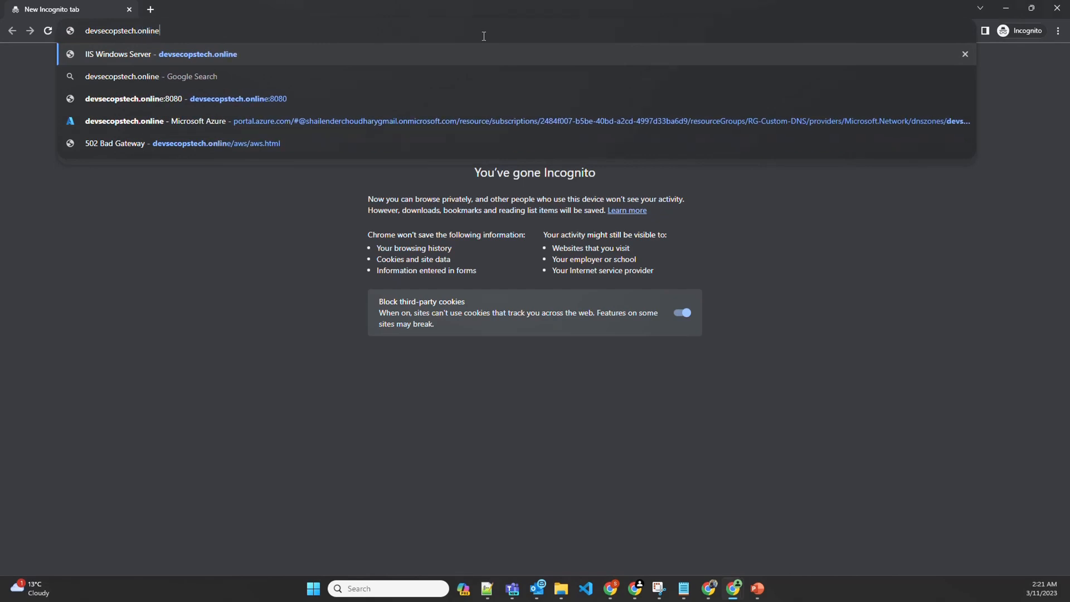
{"action": "key", "text": "Return"}
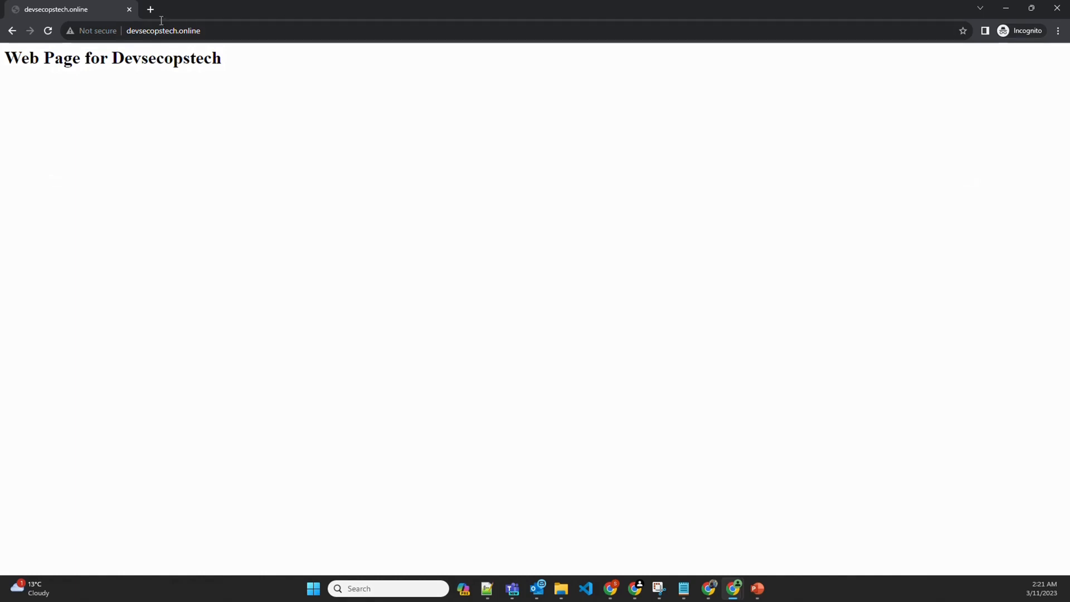
{"action": "left_click_drag", "start_coordinate": [222, 59], "coordinate": [114, 57]}
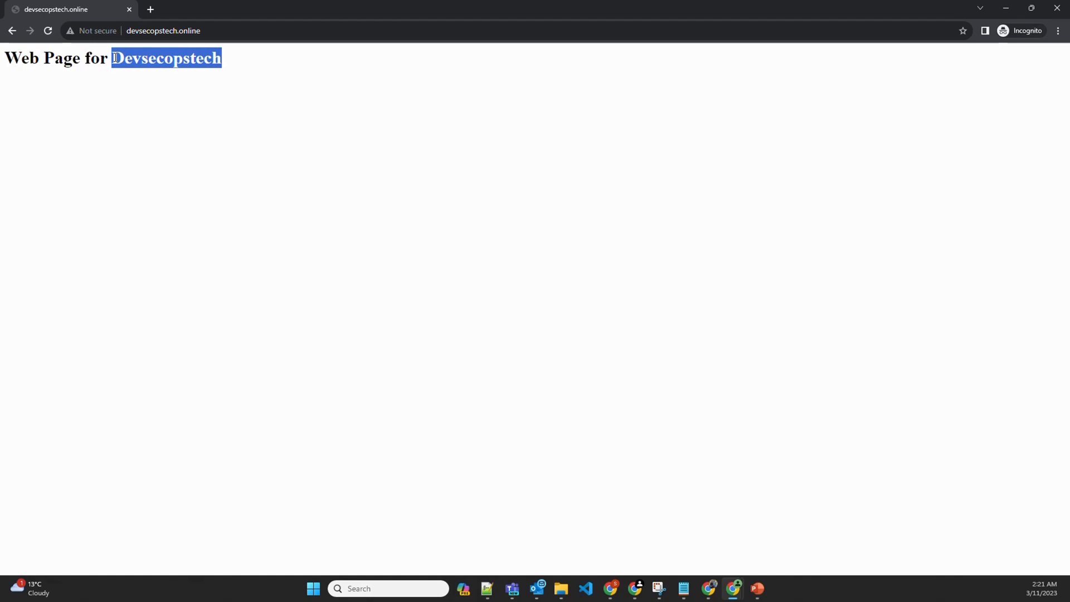
Load the second domain in a new private tab and check its site-name heading
{"action": "left_click", "coordinate": [149, 12]}
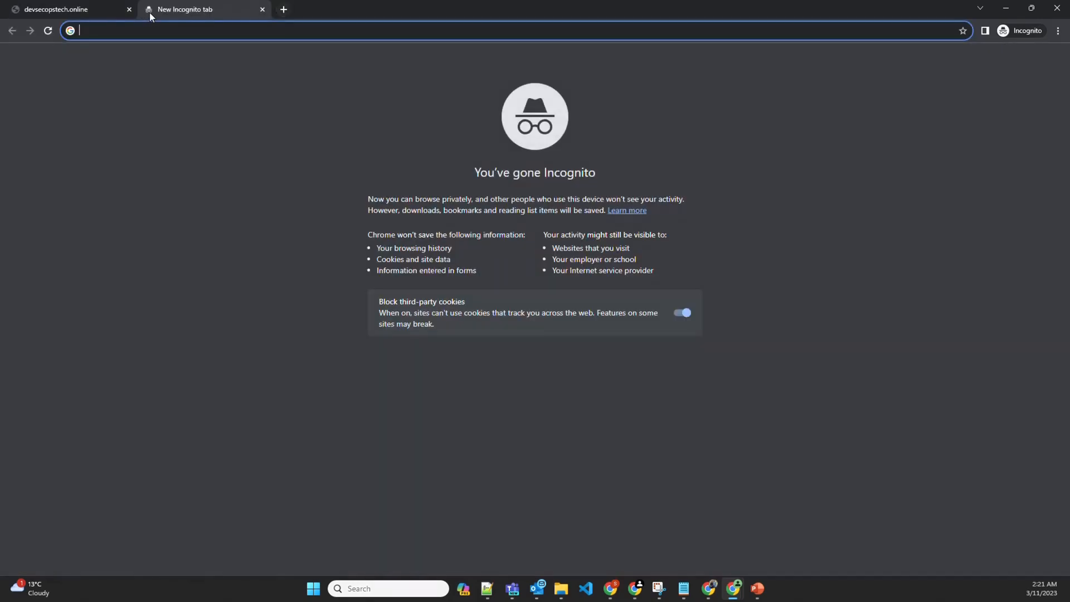
{"action": "type", "text": "shailende"}
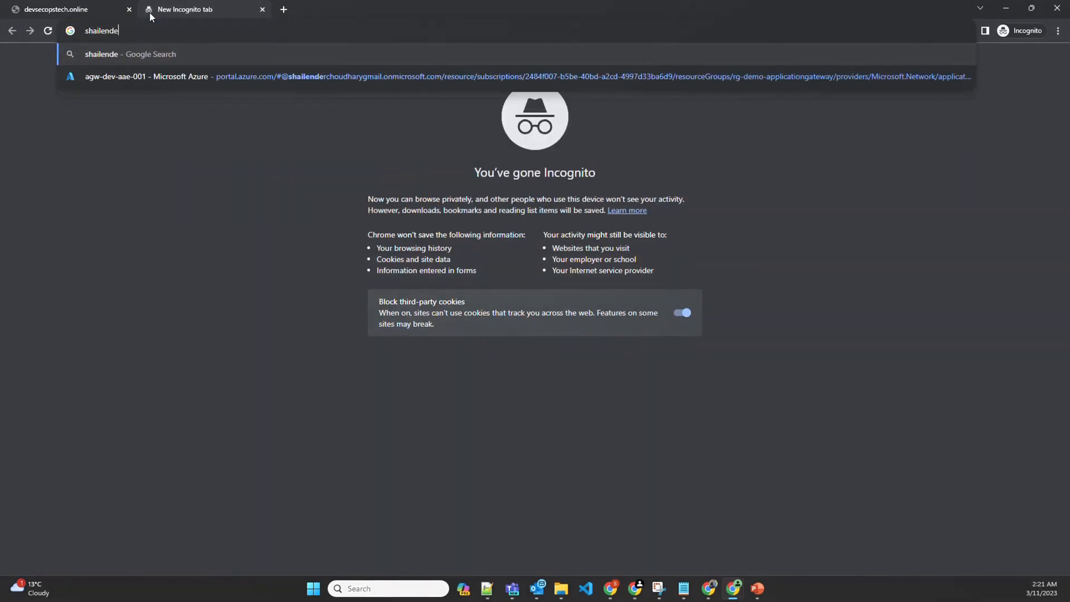
{"action": "type", "text": "r.online"}
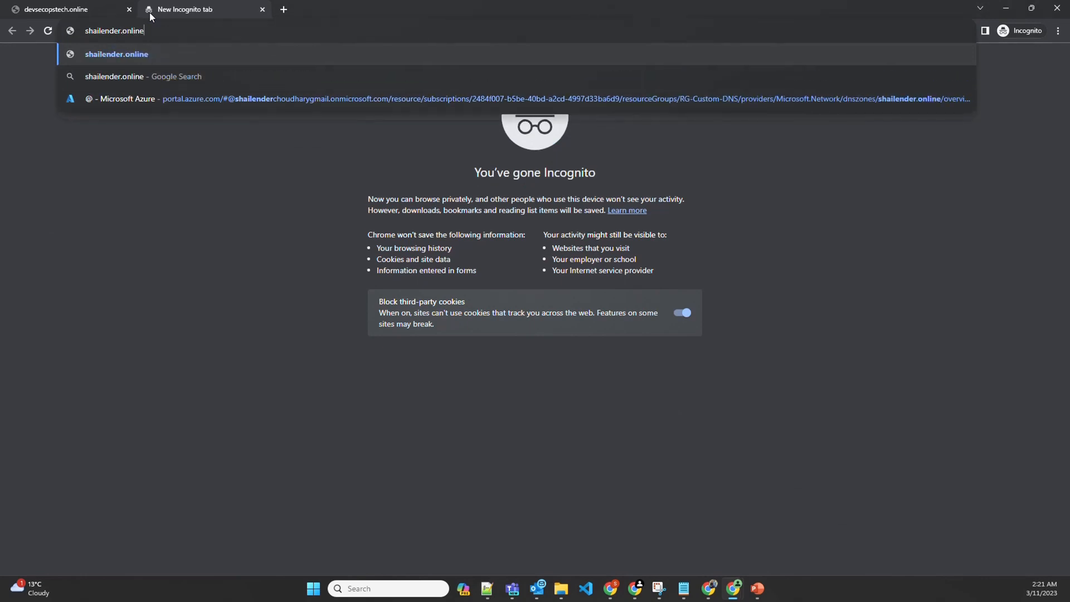
{"action": "key", "text": "Return"}
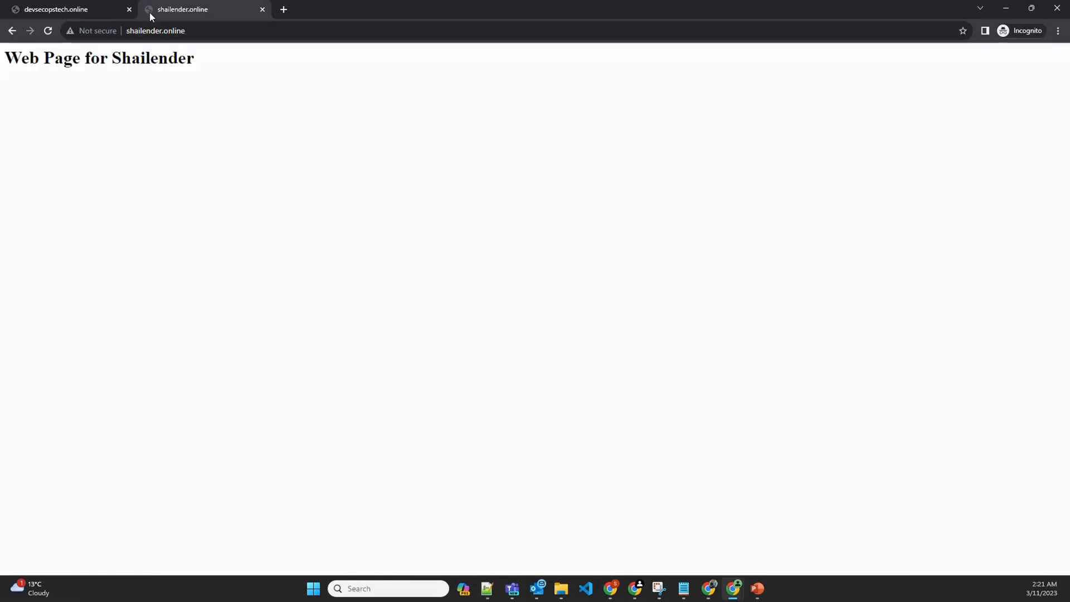
{"action": "left_click_drag", "start_coordinate": [112, 60], "coordinate": [185, 59]}
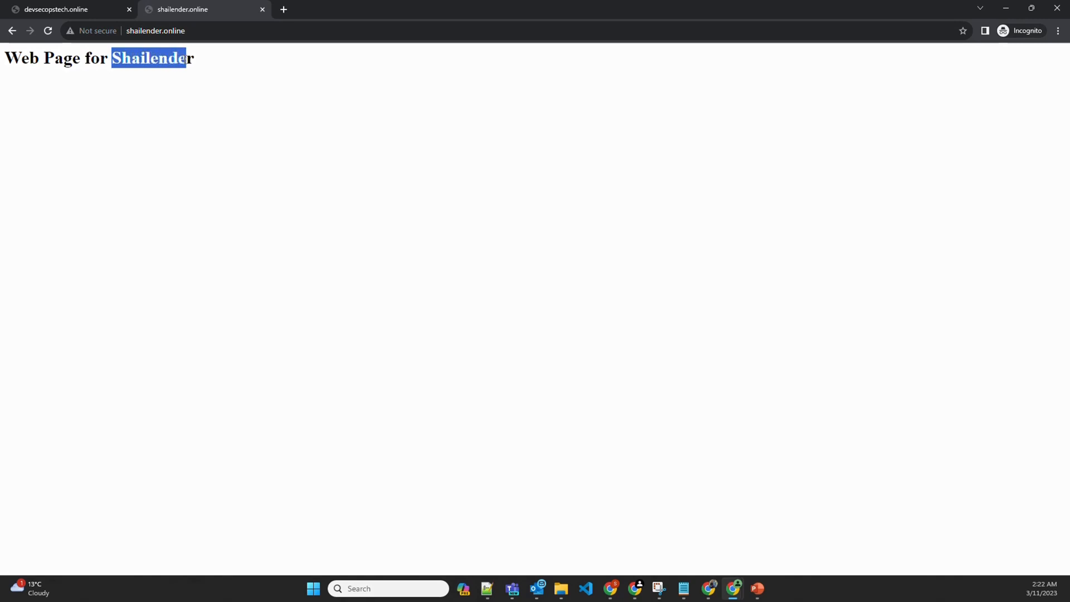
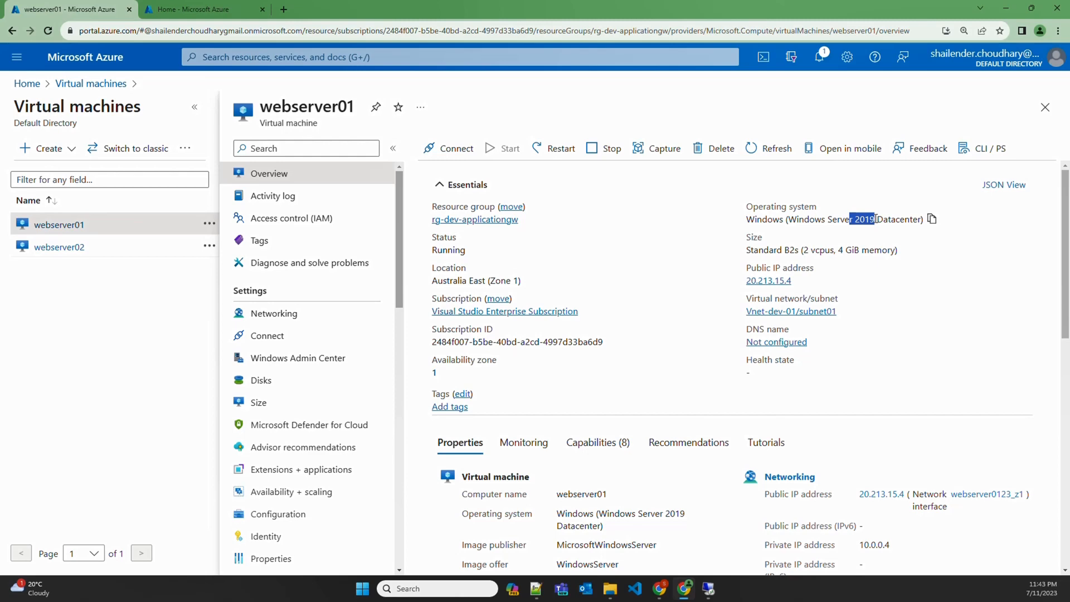
Go to the Application gateways list from the portal search's recent services
{"action": "left_click", "coordinate": [393, 57]}
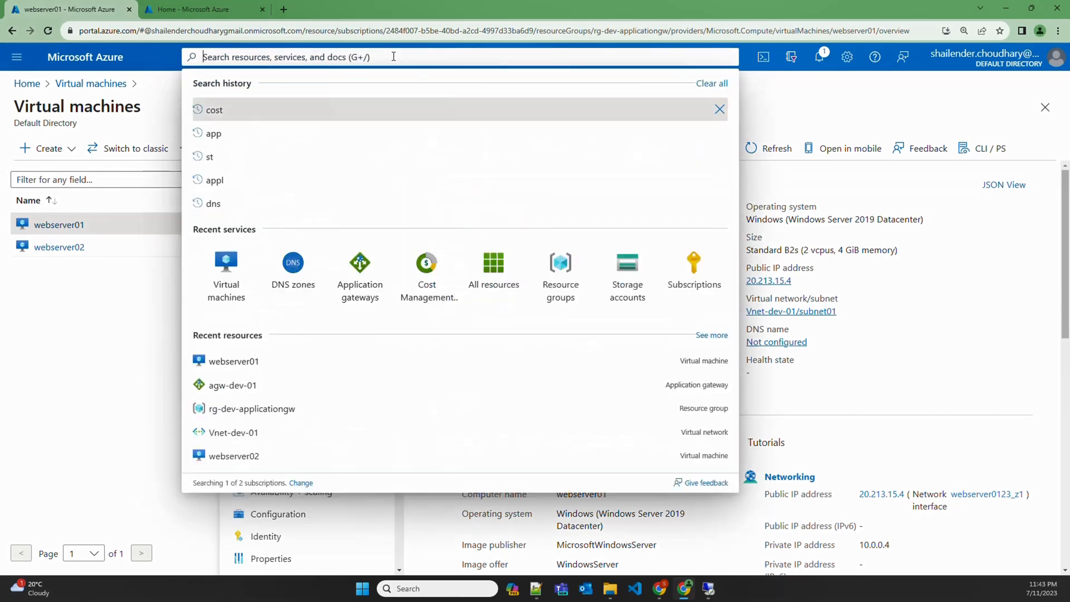
{"action": "left_click", "coordinate": [361, 259]}
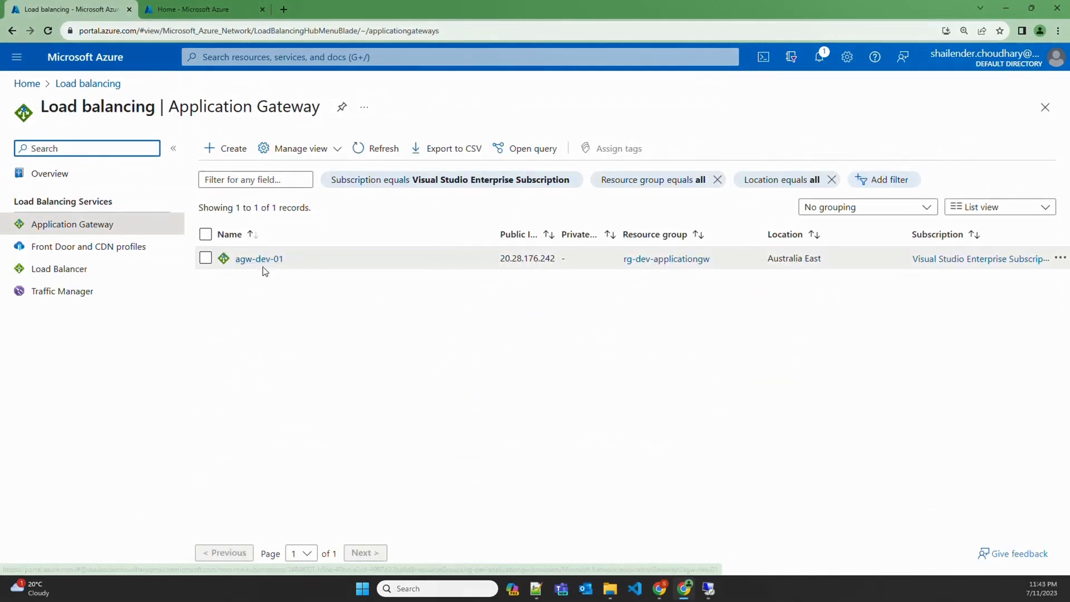
In agw-dev-01, review the webserver-backend pool targets, backend settings and frontend IP configurations
{"action": "left_click", "coordinate": [271, 267]}
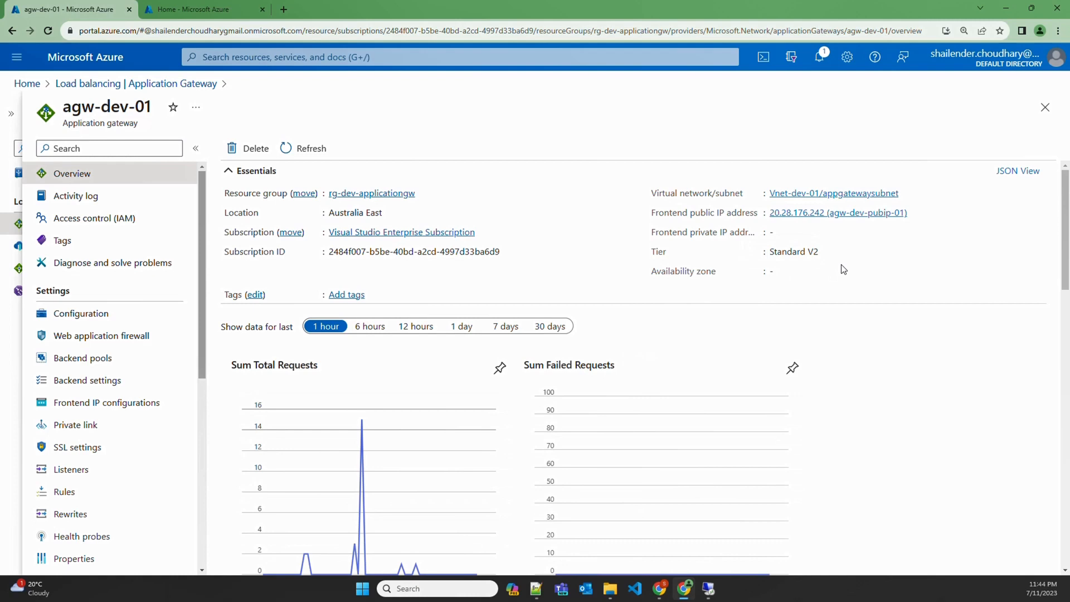
{"action": "left_click", "coordinate": [97, 359]}
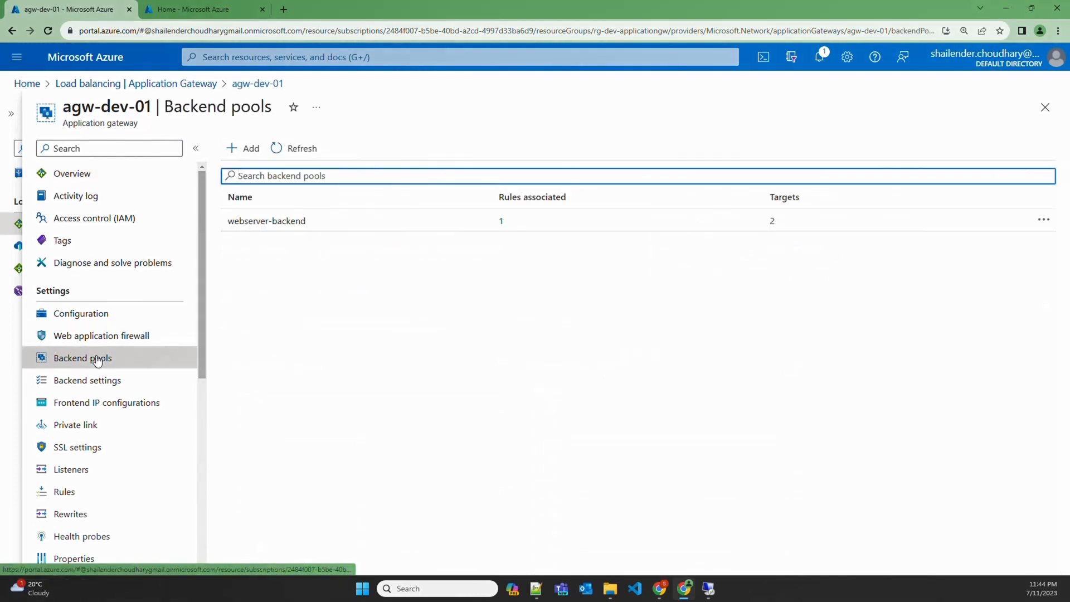
{"action": "left_click", "coordinate": [343, 228]}
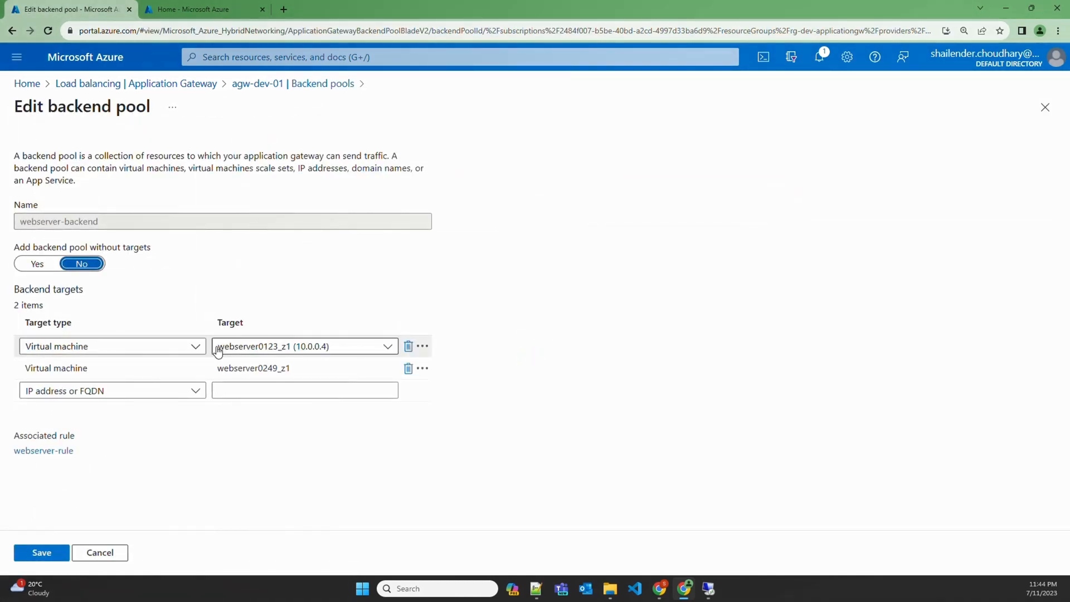
{"action": "left_click", "coordinate": [284, 87]}
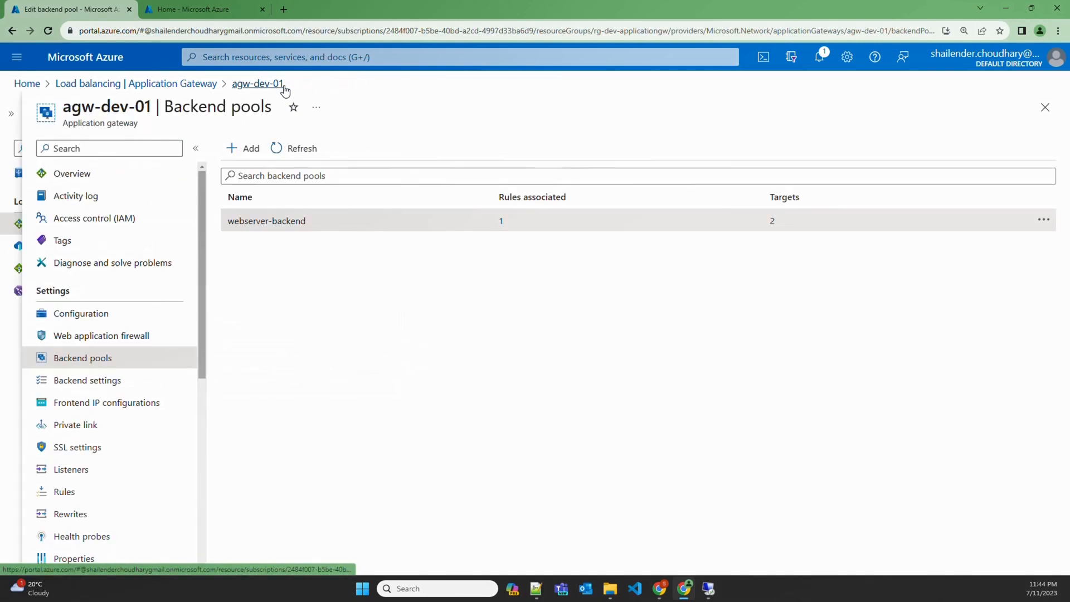
{"action": "left_click", "coordinate": [111, 384]}
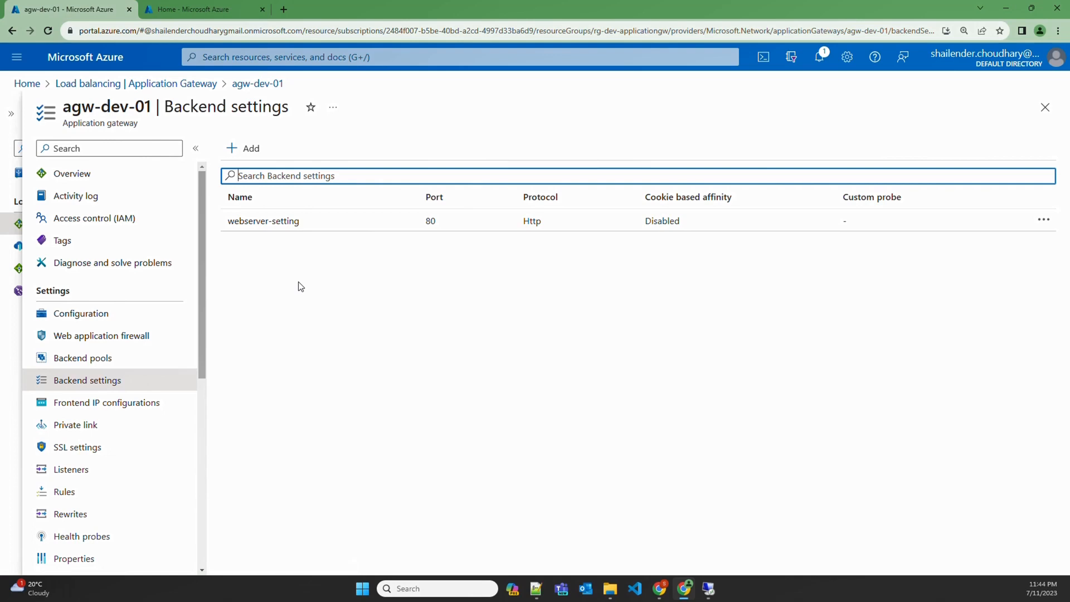
{"action": "left_click", "coordinate": [118, 407]}
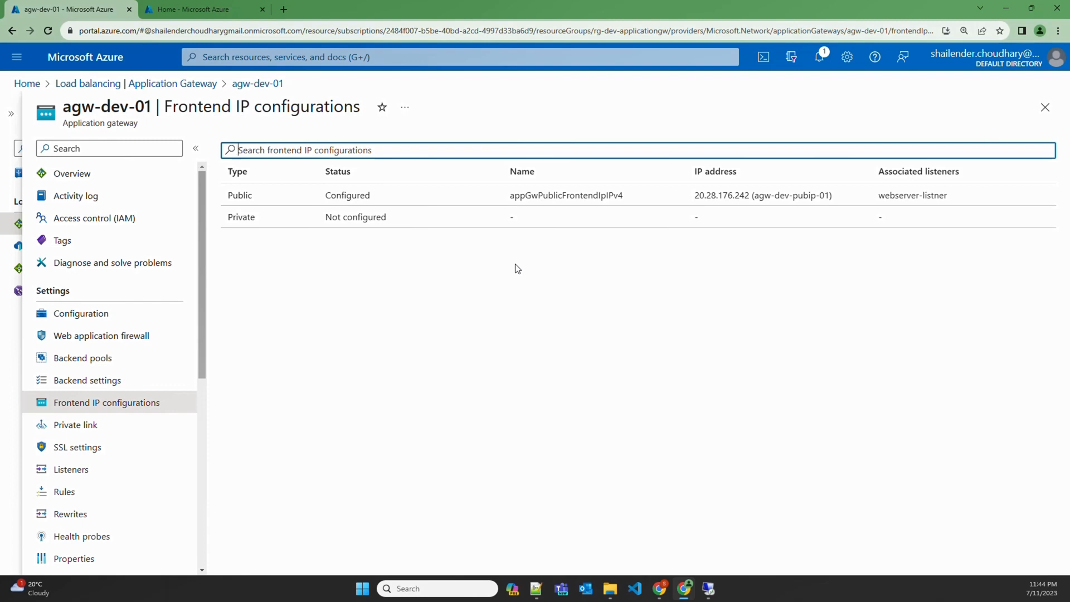
Inspect the details of agw-dev-01's webserver-listner listener
{"action": "left_click", "coordinate": [86, 470]}
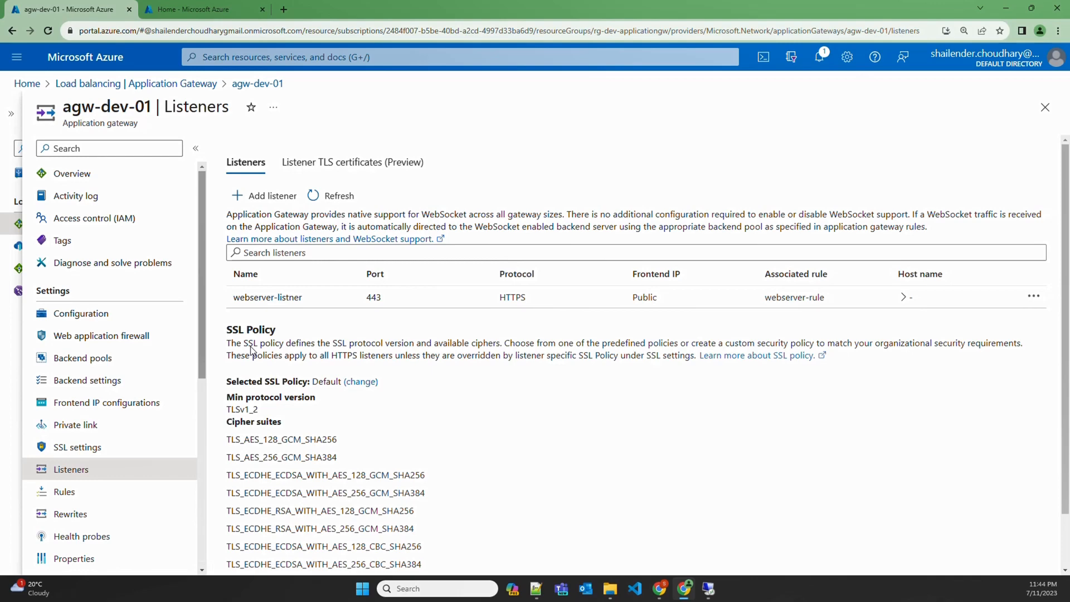
{"action": "left_click", "coordinate": [296, 301]}
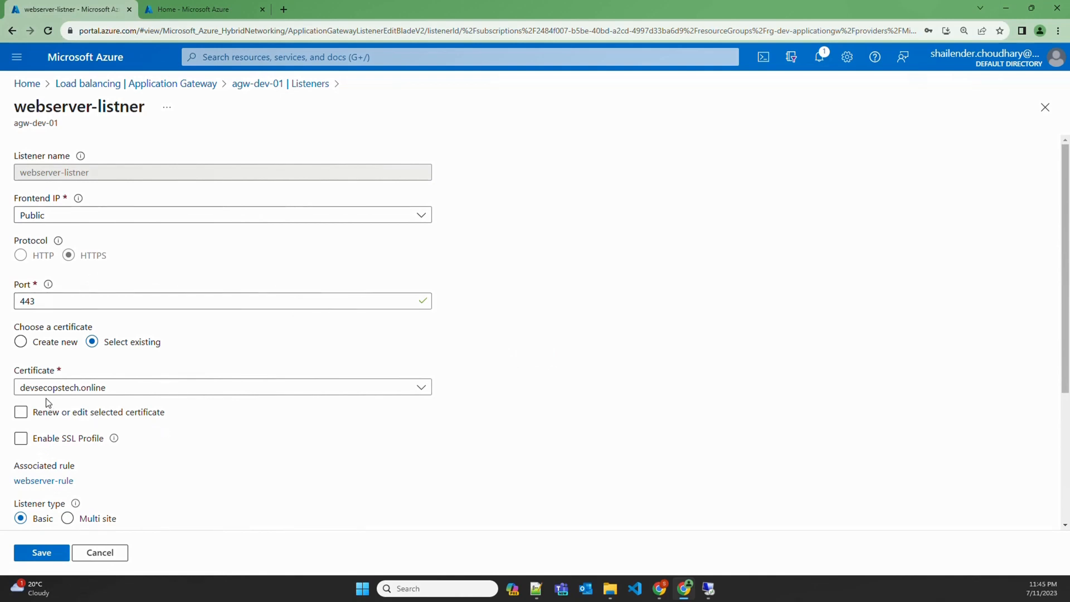
{"action": "mouse_move", "coordinate": [59, 240]}
{"action": "left_click", "coordinate": [258, 84]}
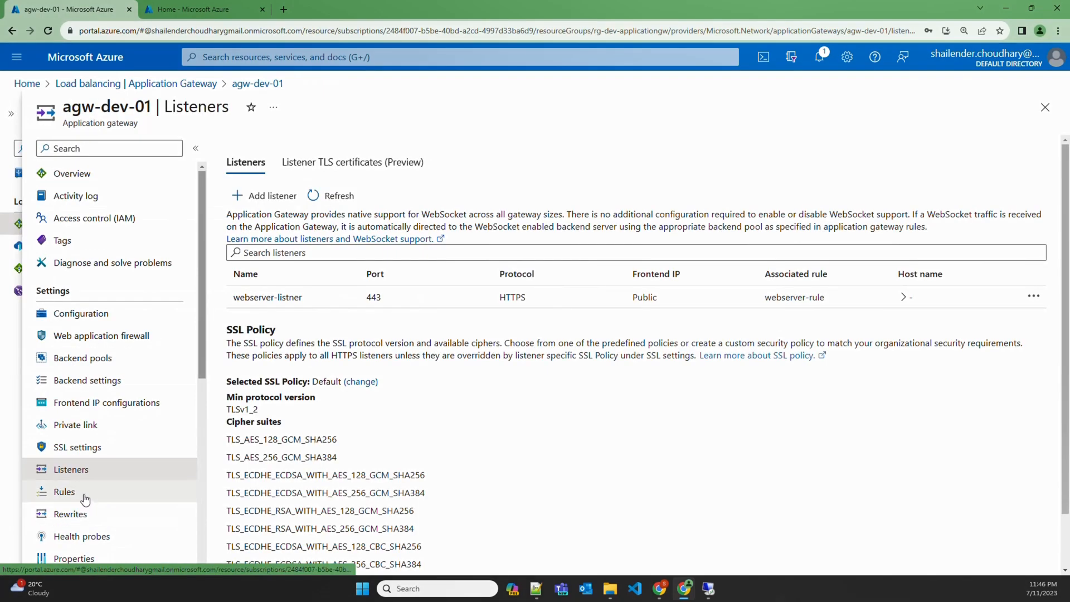
Check that webserver-rule sends traffic to webserver-backend using webserver-setting
{"action": "left_click", "coordinate": [84, 496]}
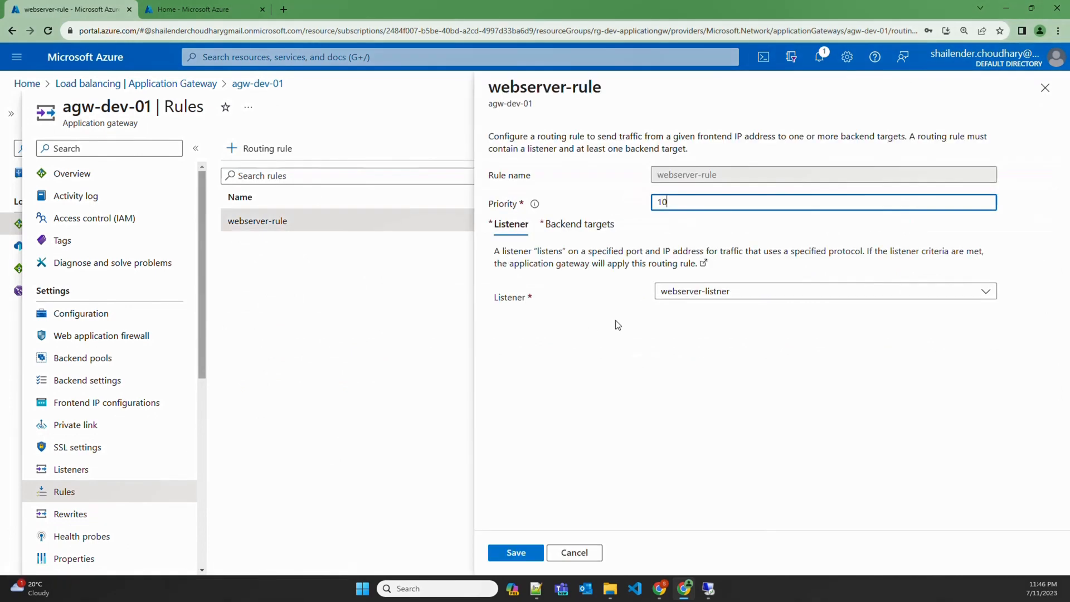
{"action": "left_click", "coordinate": [584, 229]}
{"action": "left_click", "coordinate": [585, 231]}
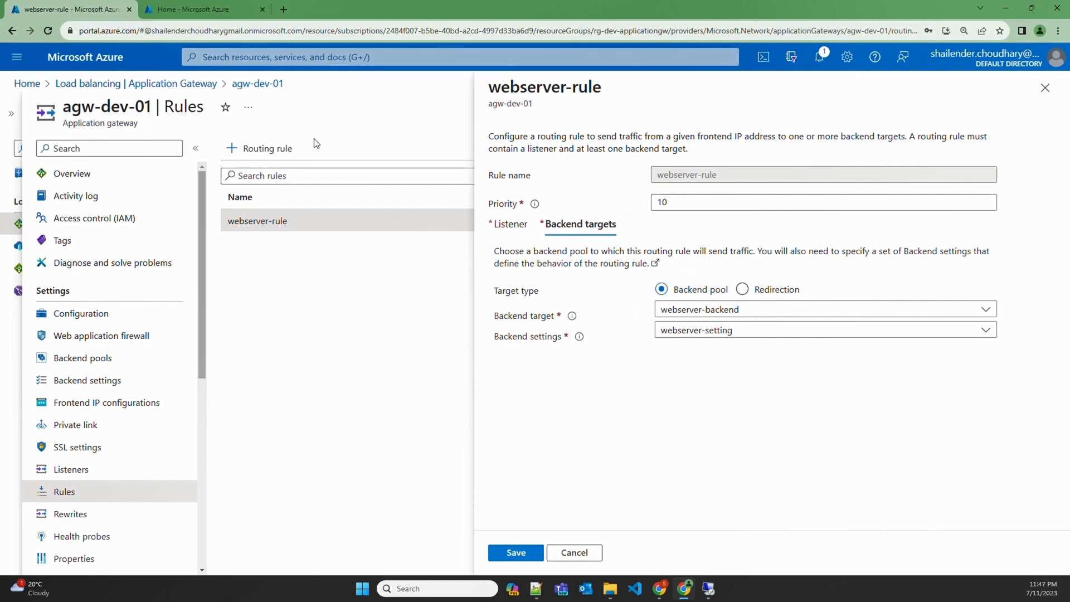
{"action": "left_click", "coordinate": [302, 58]}
Confirm the devsecopstech.online @ A record points to 20.28.176.242 in DNS zones
{"action": "type", "text": "dns"}
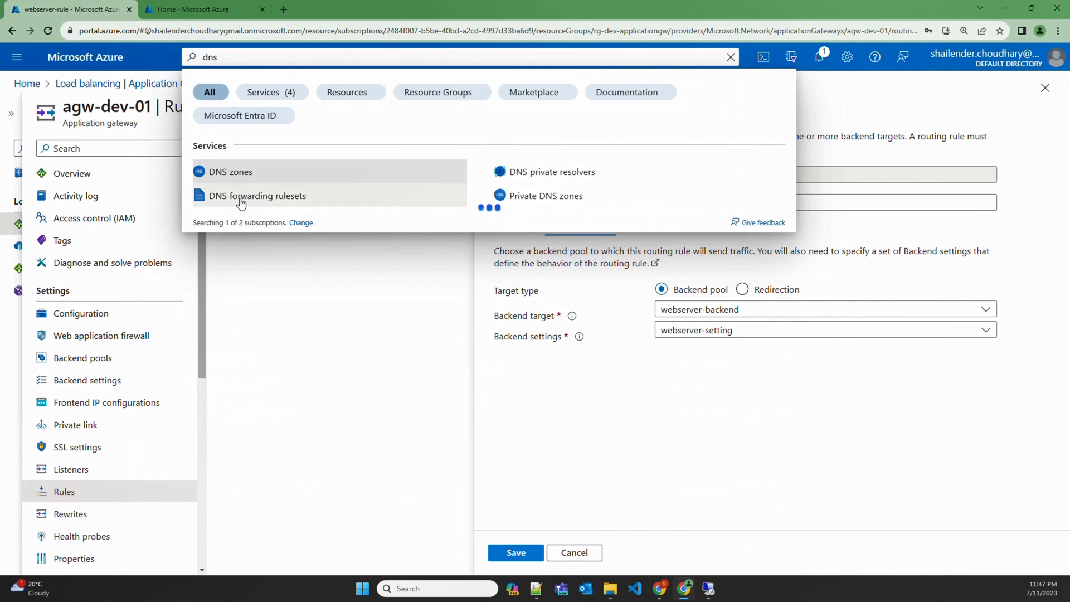
{"action": "left_click", "coordinate": [246, 177]}
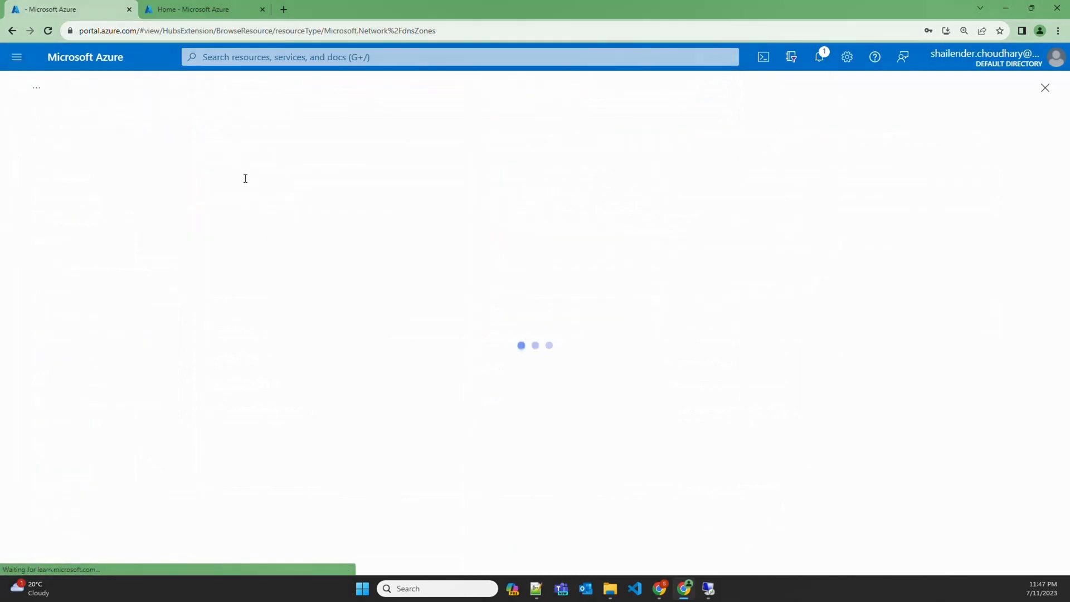
{"action": "left_click_drag", "start_coordinate": [145, 260], "coordinate": [51, 261]}
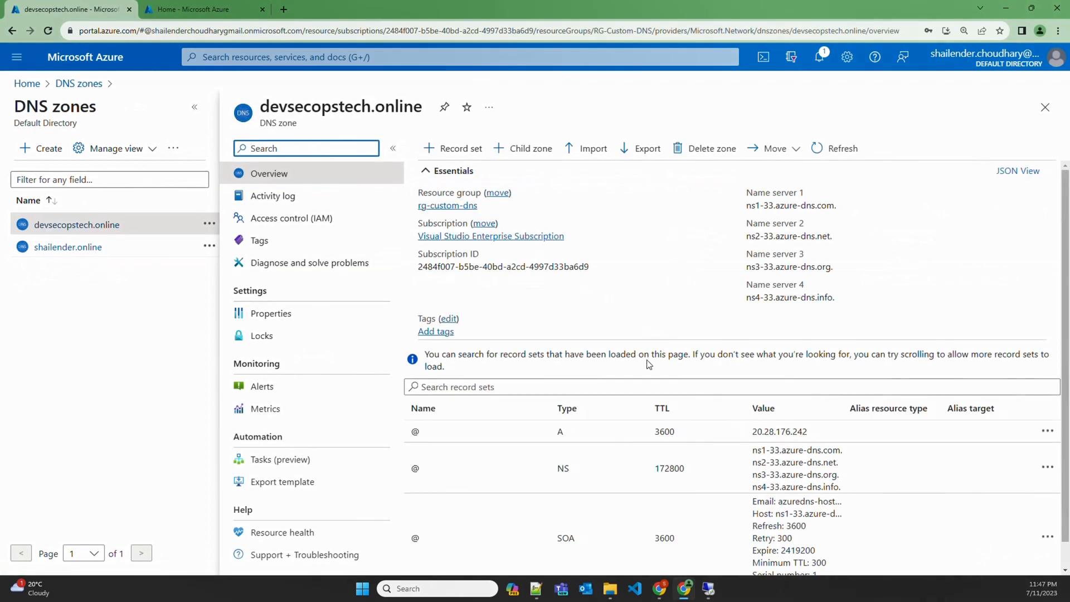
{"action": "left_click", "coordinate": [772, 437]}
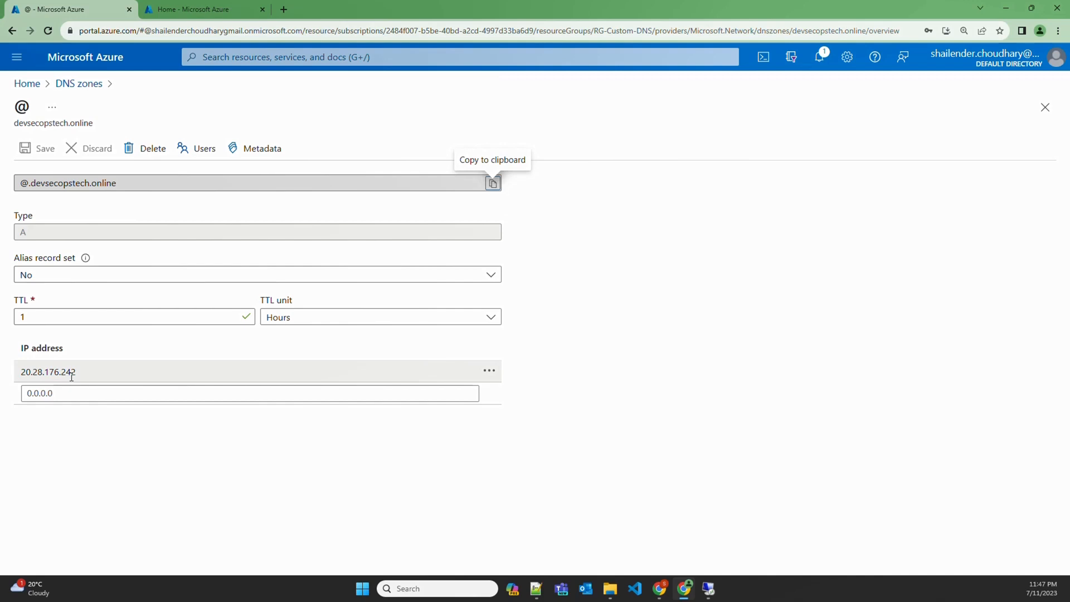
{"action": "left_click", "coordinate": [84, 84]}
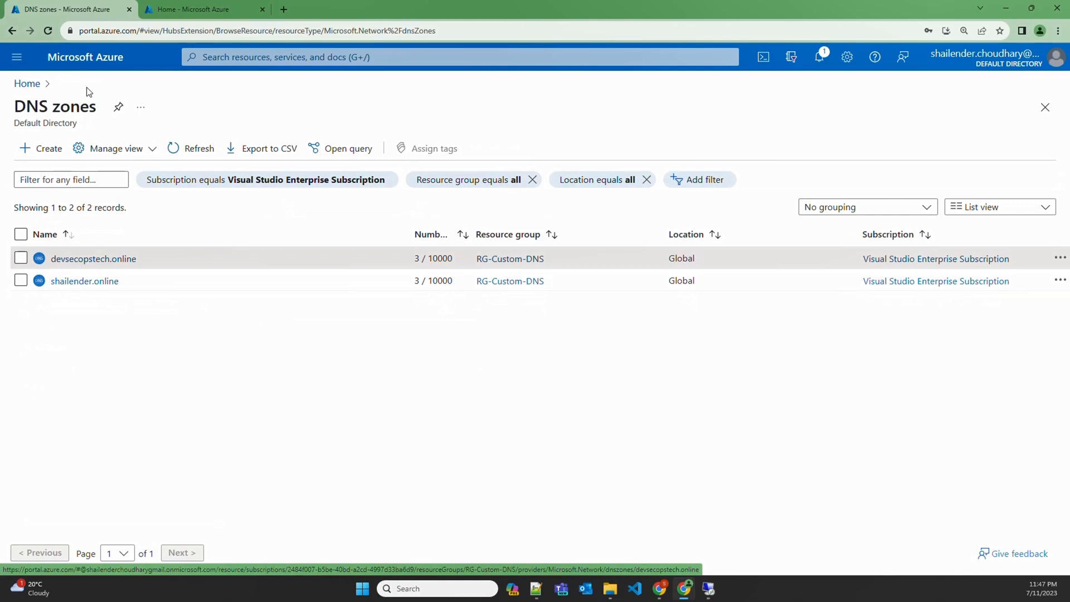
{"action": "left_click", "coordinate": [284, 9]}
Load devsecopstech.online and reload it several times, seeing WEBSERVER01 and WEBSERVER02 alternate
{"action": "type", "text": "dev"}
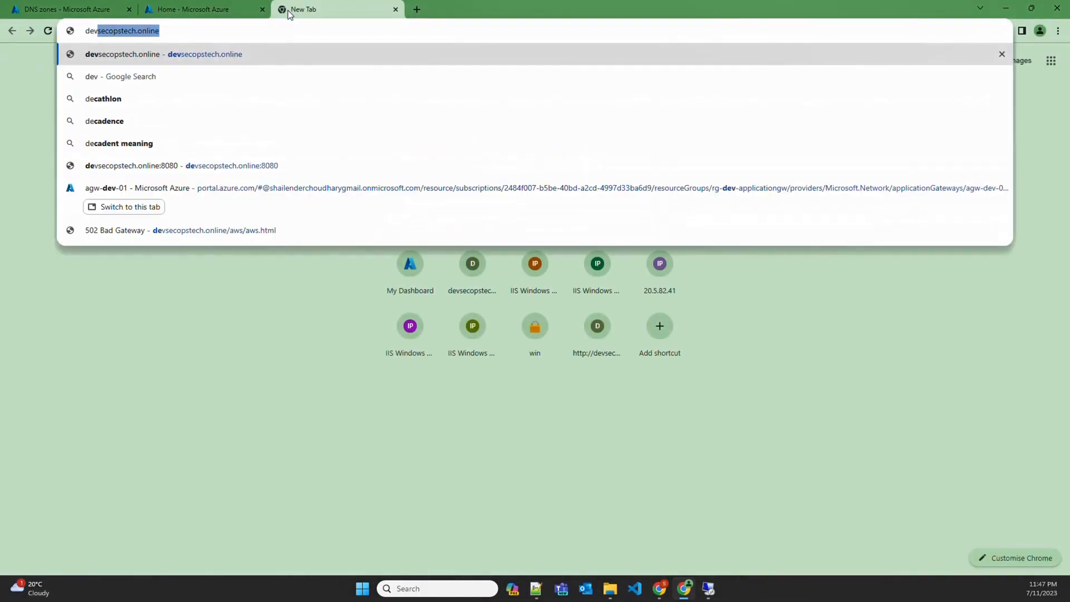
{"action": "key", "text": "Return"}
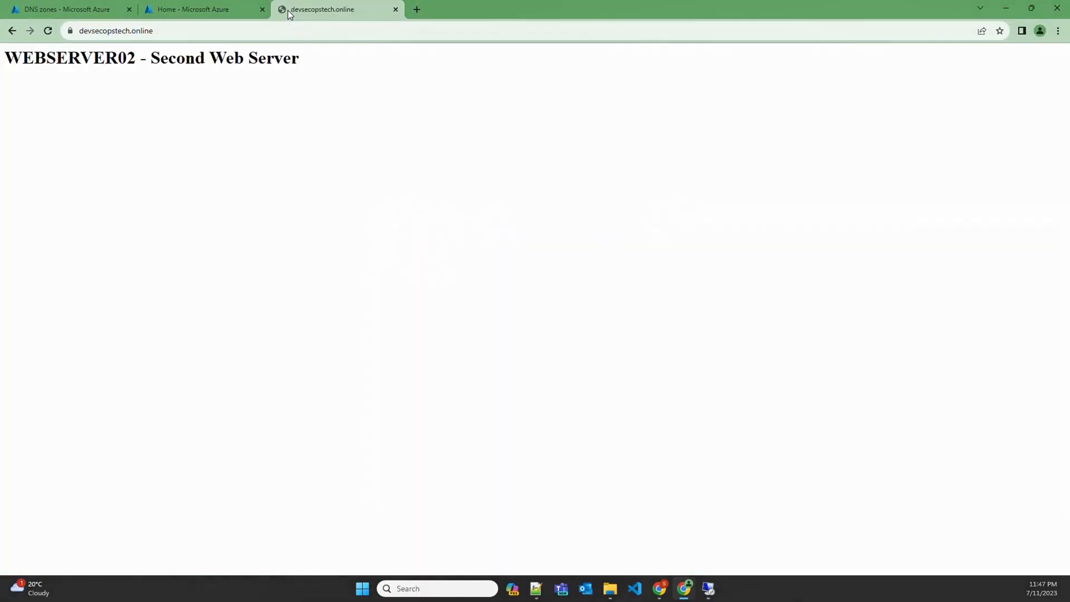
{"action": "left_click", "coordinate": [271, 36]}
{"action": "key", "text": "Return"}
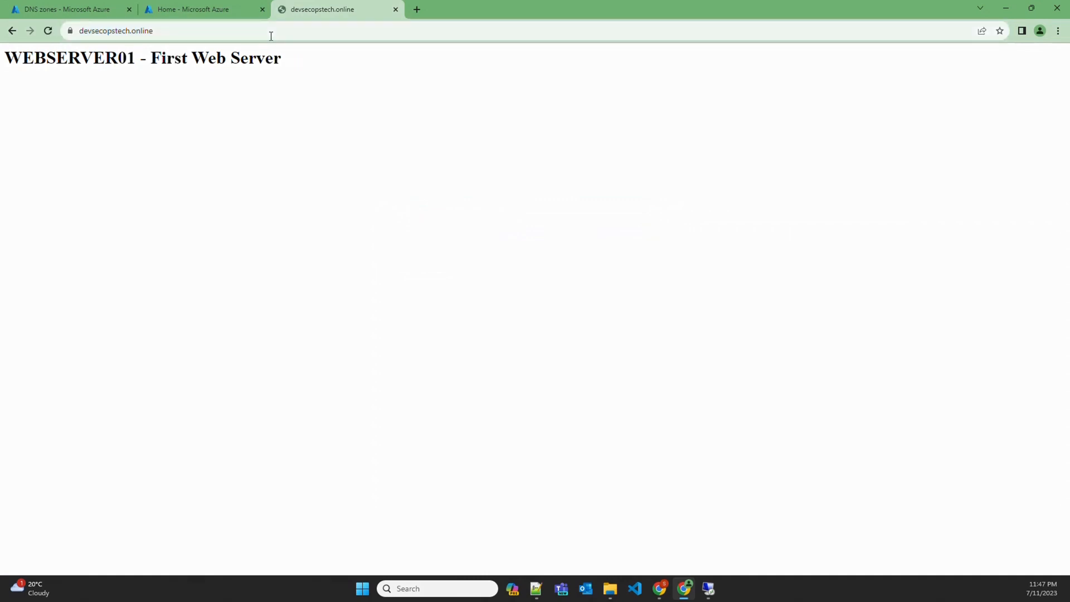
{"action": "left_click", "coordinate": [158, 32]}
{"action": "key", "text": "Return"}
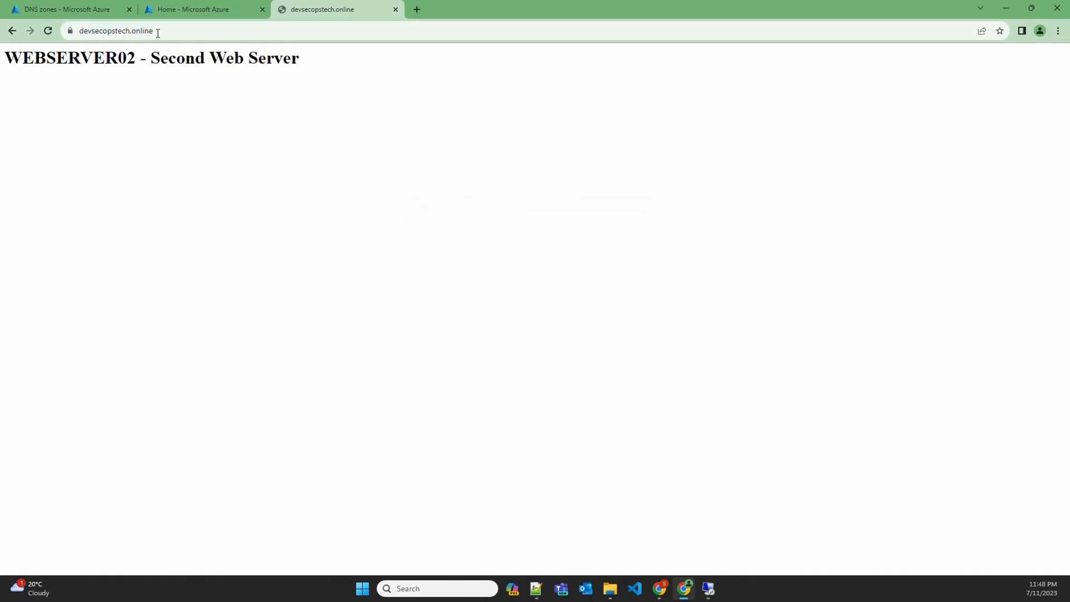
{"action": "left_click", "coordinate": [158, 32]}
{"action": "key", "text": "Return"}
{"action": "left_click", "coordinate": [158, 32]}
{"action": "key", "text": "Return"}
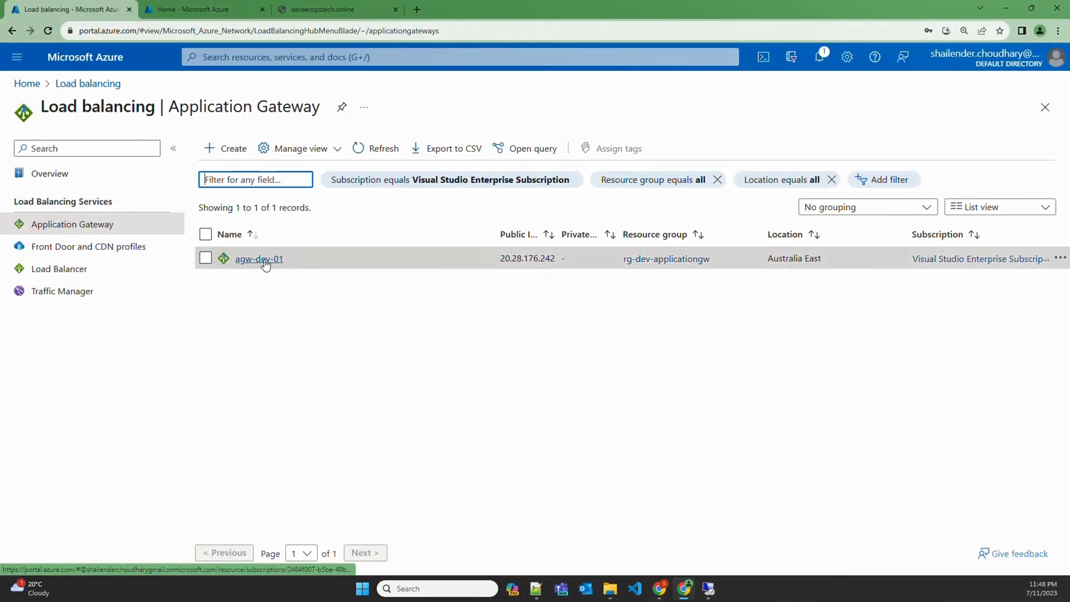
Confirm agw-dev-01 has no health probes and backends 10.0.0.4 and 10.0.0.5 are Healthy
{"action": "left_click", "coordinate": [263, 261]}
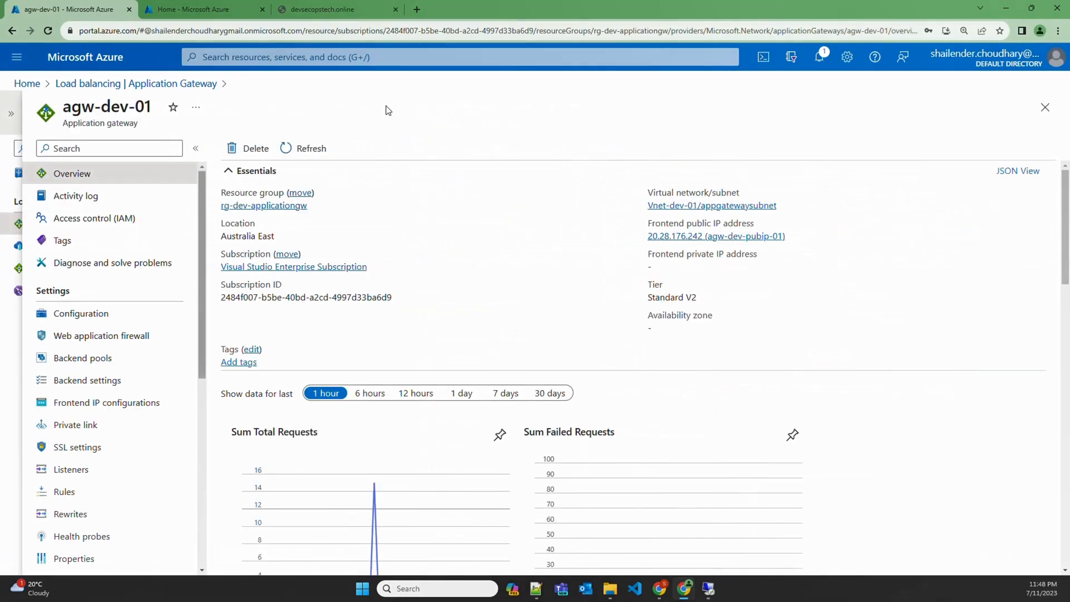
{"action": "left_click", "coordinate": [87, 538]}
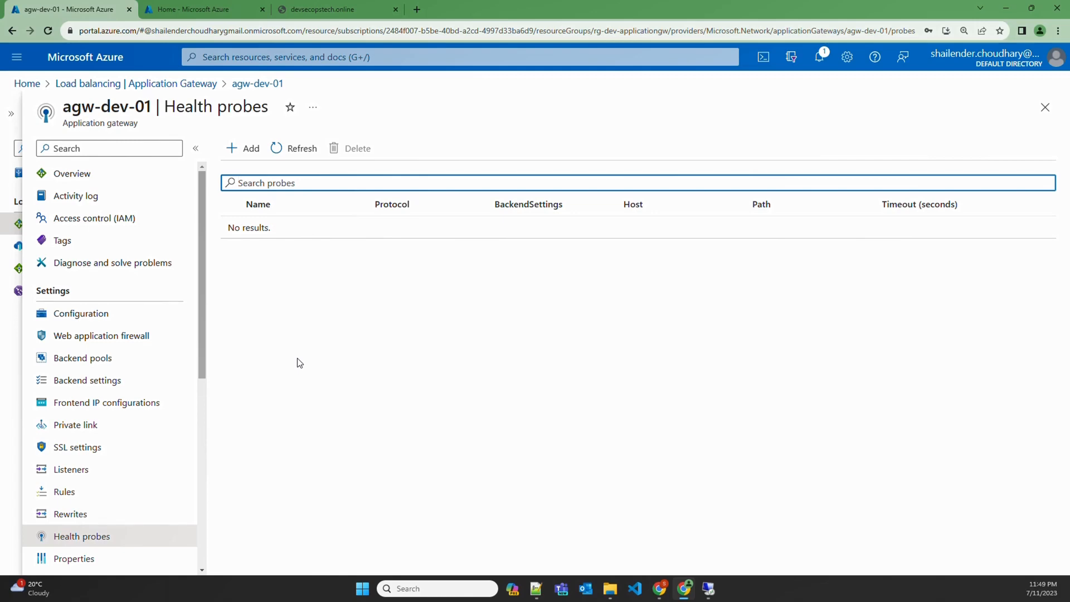
{"action": "scroll", "coordinate": [118, 291], "scroll_direction": "down", "scroll_amount": 7}
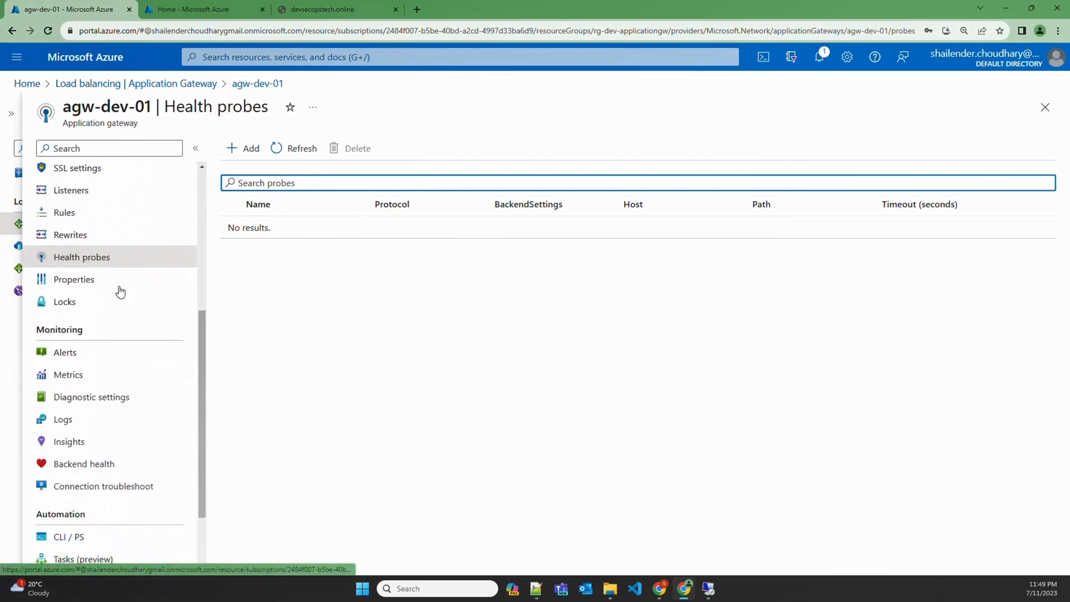
{"action": "left_click", "coordinate": [89, 370]}
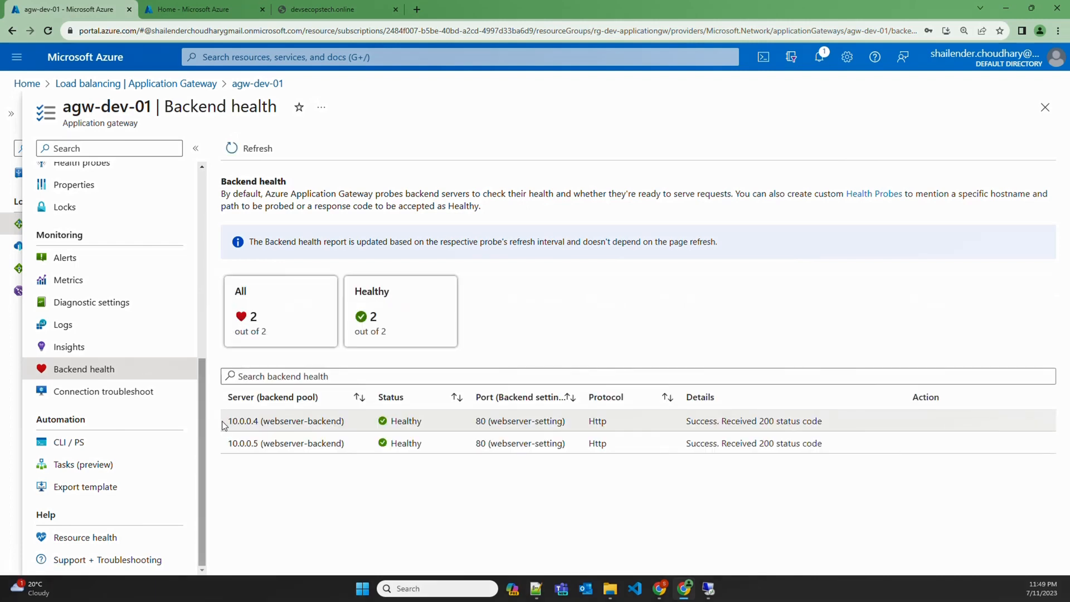
{"action": "left_click_drag", "start_coordinate": [228, 421], "coordinate": [427, 446]}
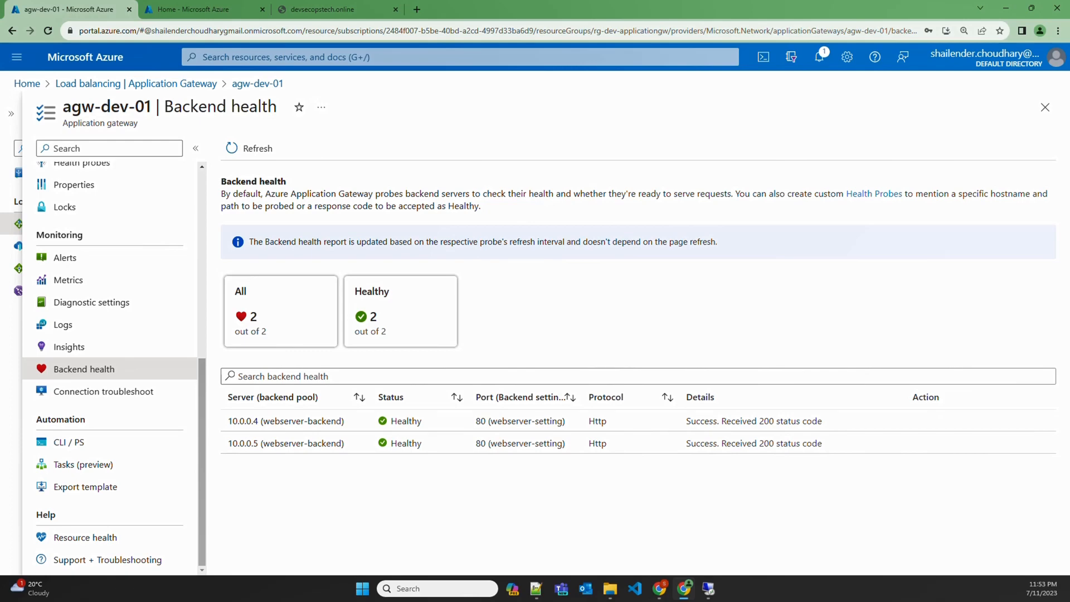
{"action": "key", "text": "alt+Tab"}
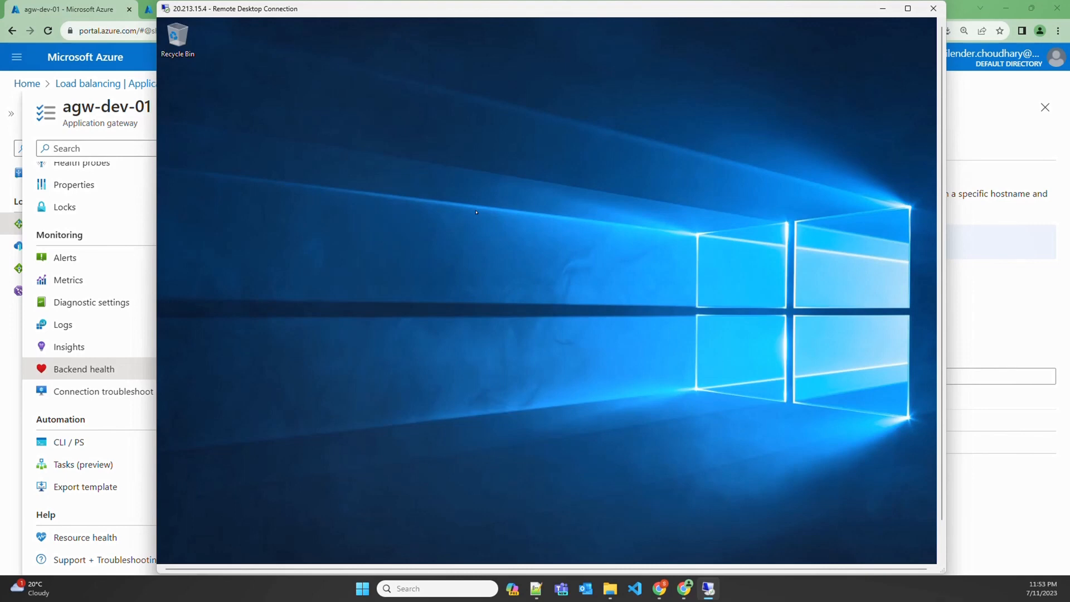
Stop the webserver01 IIS web server from IIS Manager on the remote machine
{"action": "left_click", "coordinate": [197, 553]}
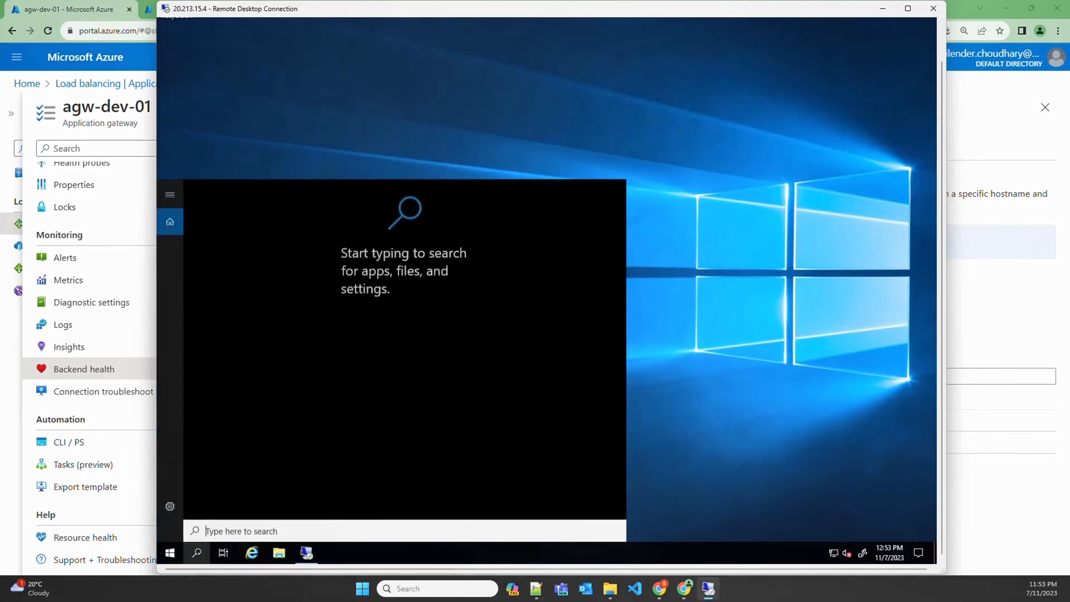
{"action": "type", "text": "iis"}
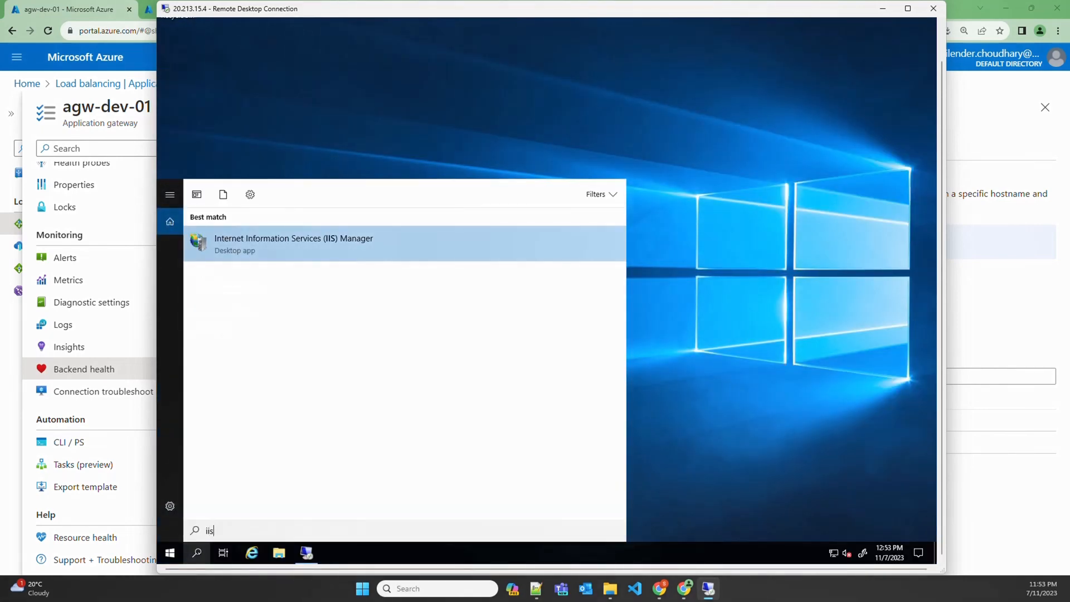
{"action": "key", "text": "Return"}
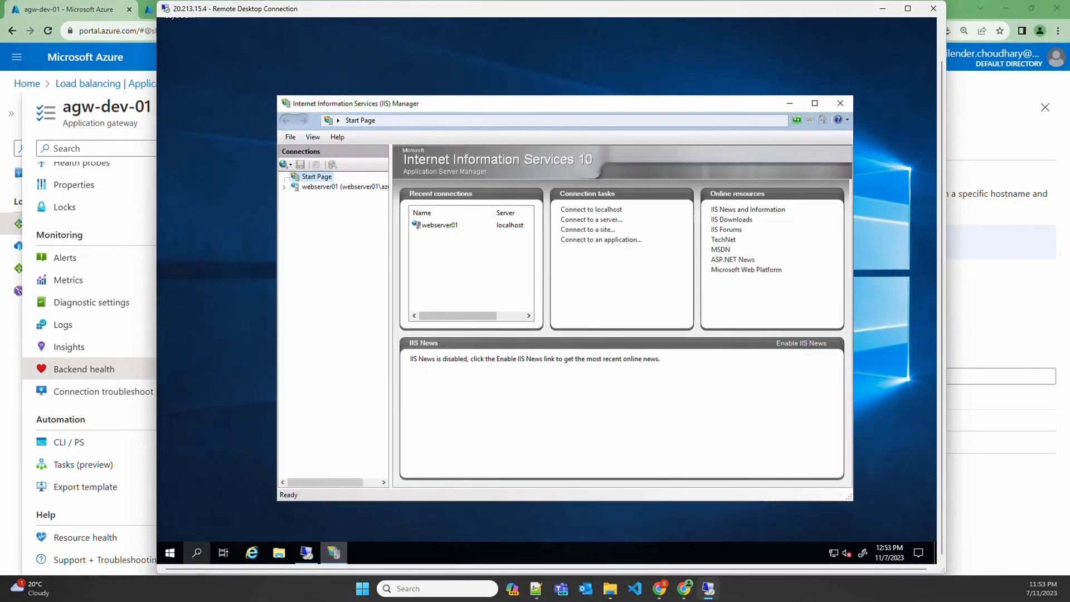
{"action": "left_click", "coordinate": [321, 187]}
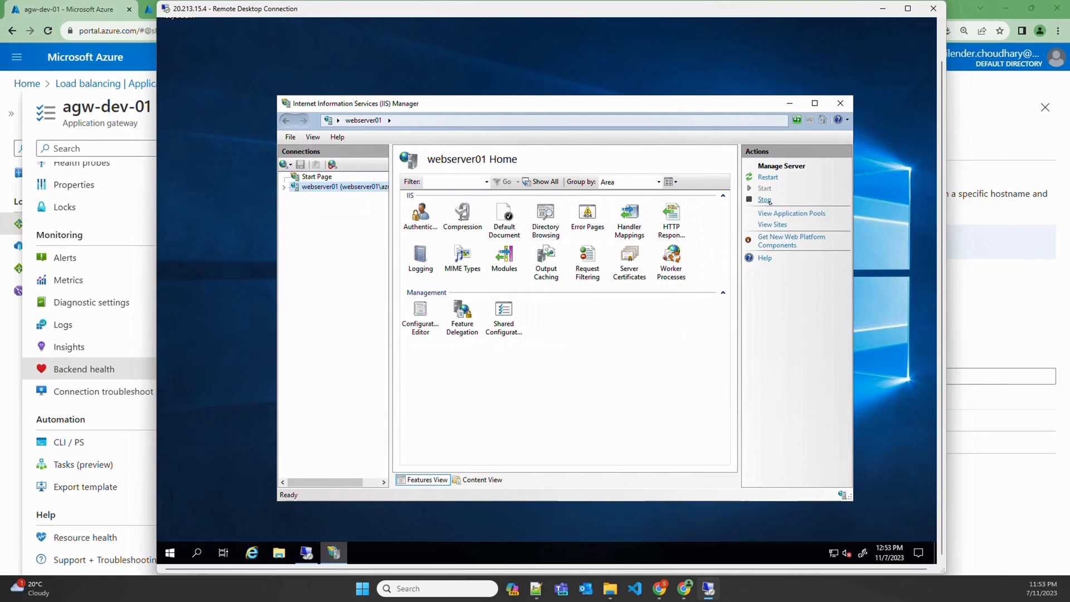
{"action": "left_click", "coordinate": [765, 200]}
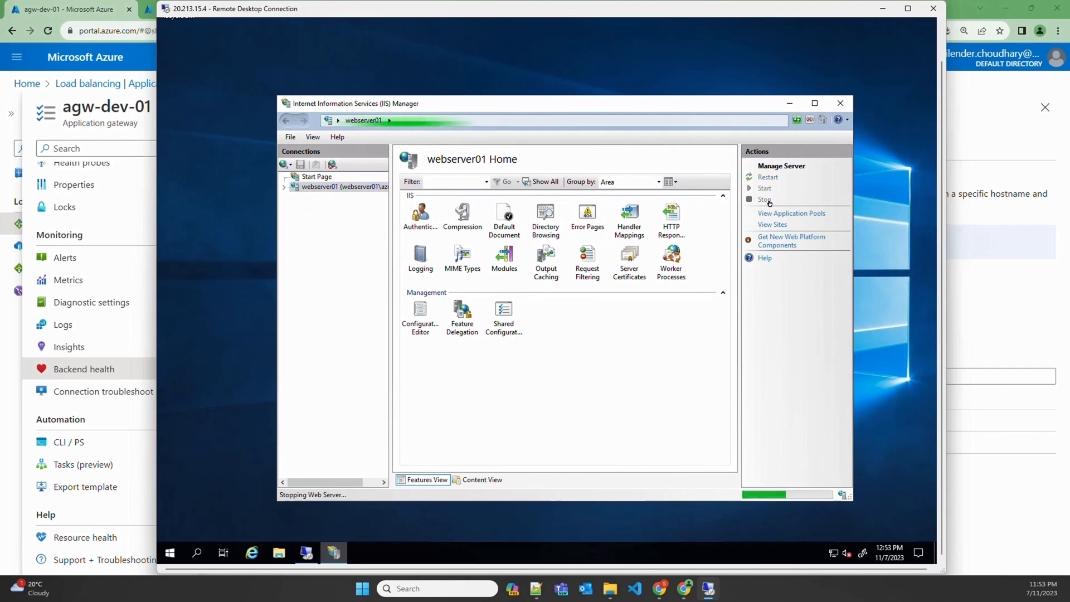
{"action": "left_click", "coordinate": [149, 10]}
Reload devsecopstech.online, still served by WEBSERVER02, and recheck agw-dev-01's Backend health
{"action": "left_click", "coordinate": [313, 12]}
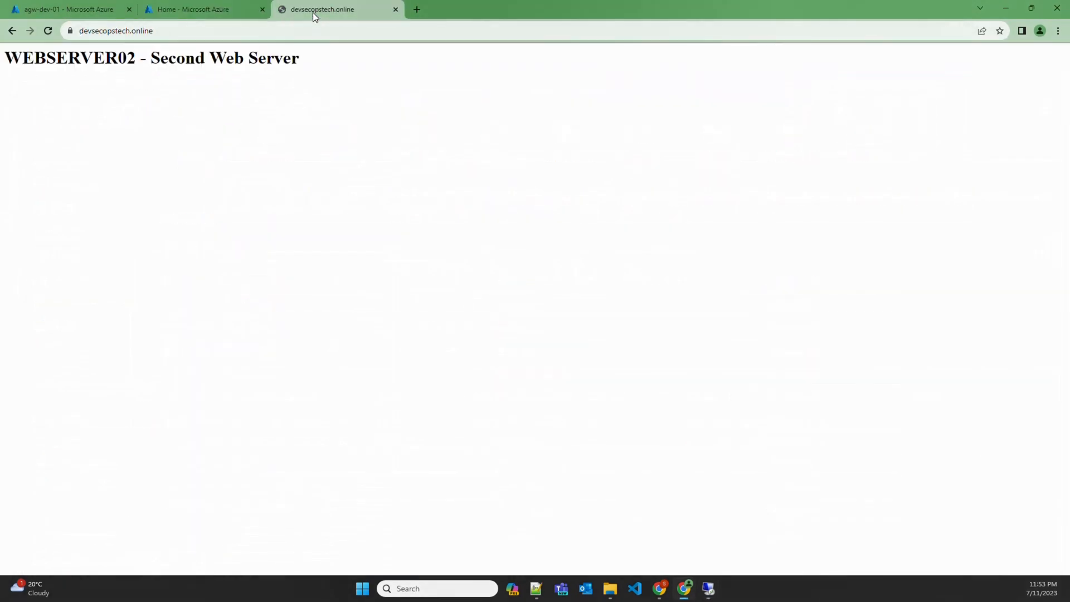
{"action": "left_click", "coordinate": [305, 26]}
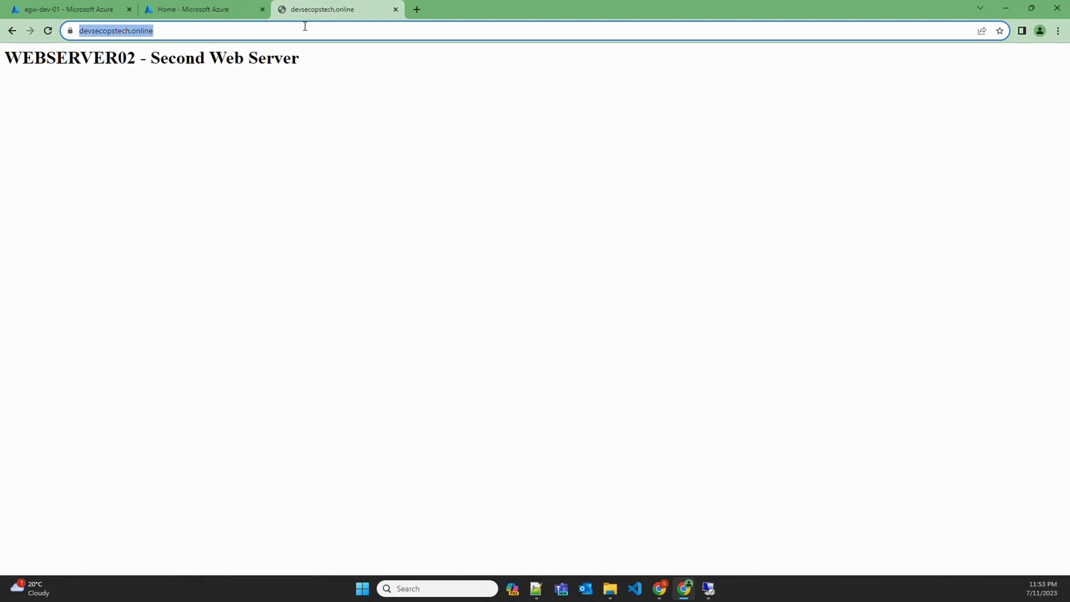
{"action": "key", "text": "Return"}
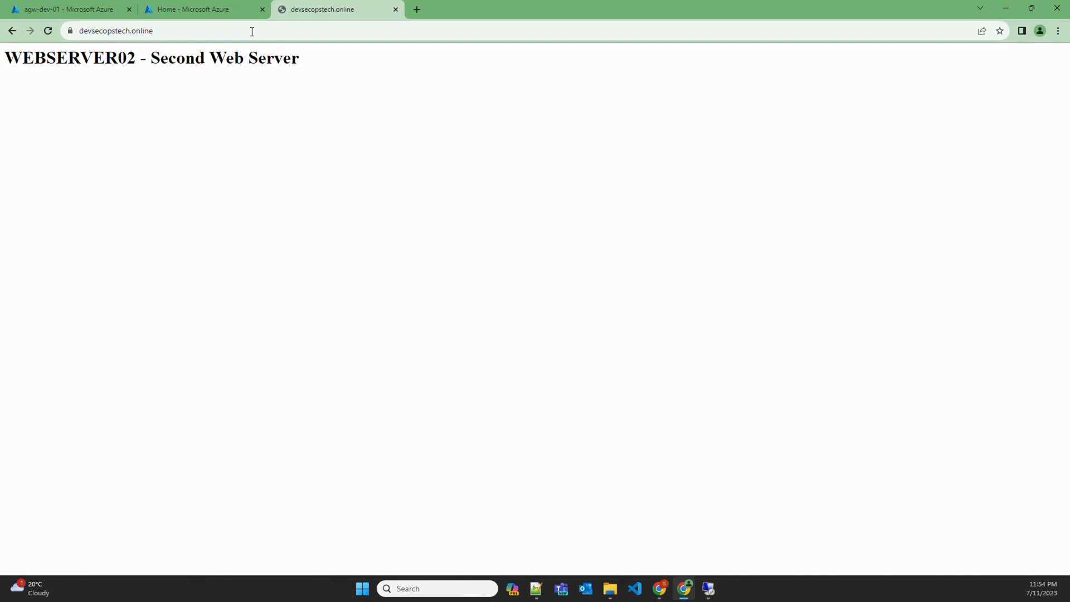
{"action": "left_click", "coordinate": [69, 9]}
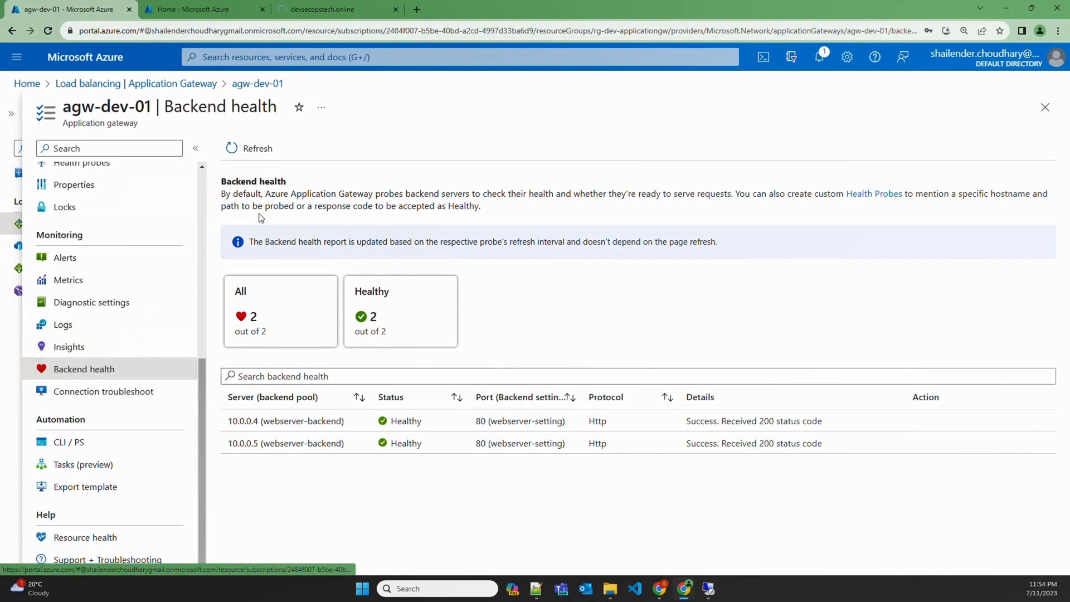
Refresh Backend health to see 10.0.0.4 returning status code 503
{"action": "left_click", "coordinate": [250, 158]}
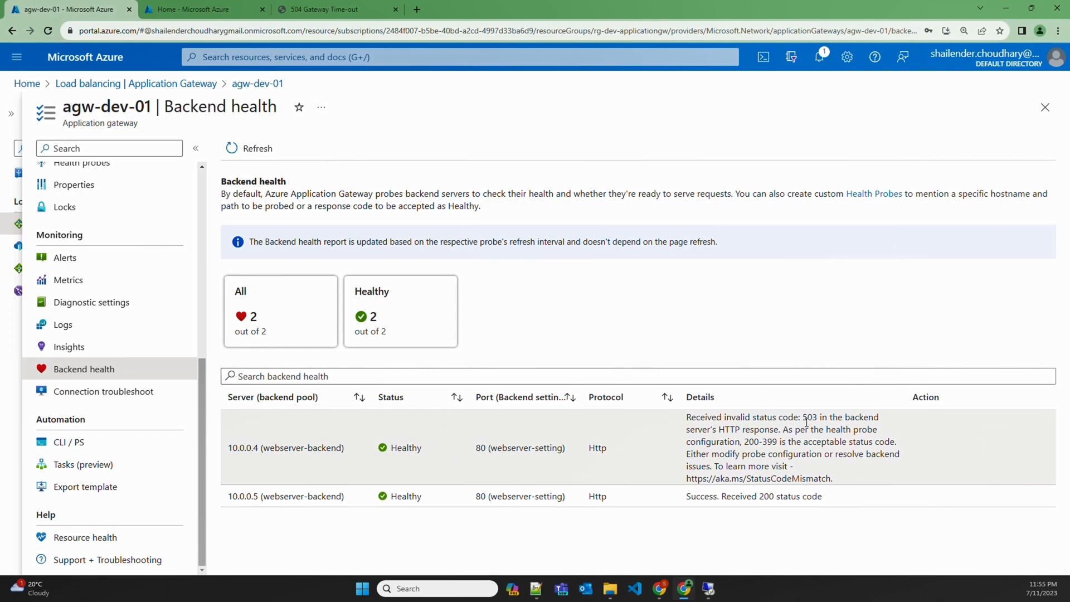
{"action": "left_click_drag", "start_coordinate": [805, 419], "coordinate": [818, 417]}
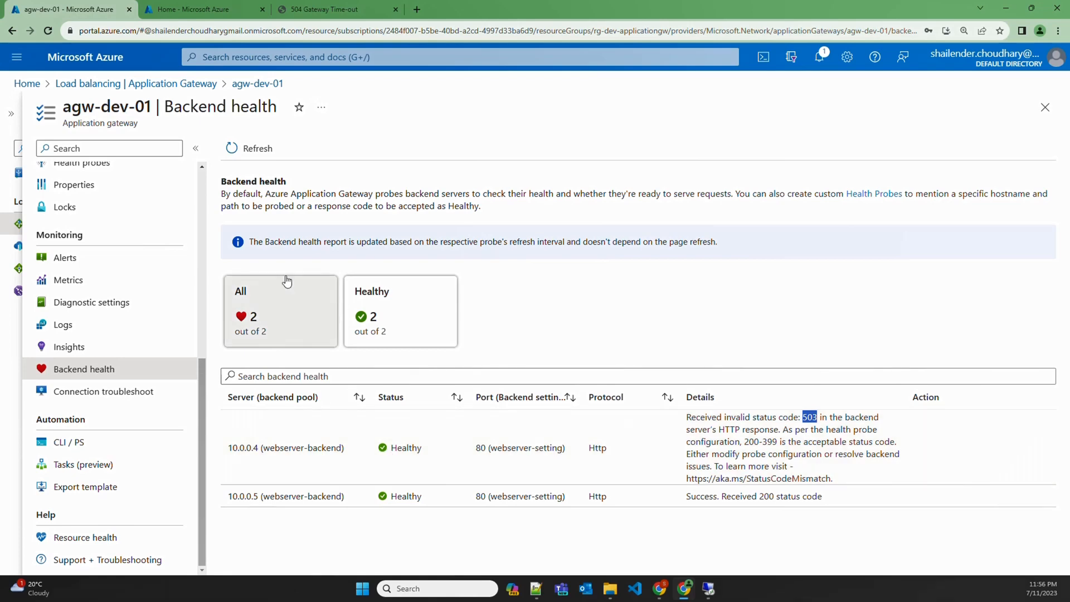
{"action": "left_click", "coordinate": [233, 147]}
{"action": "left_click", "coordinate": [313, 6]}
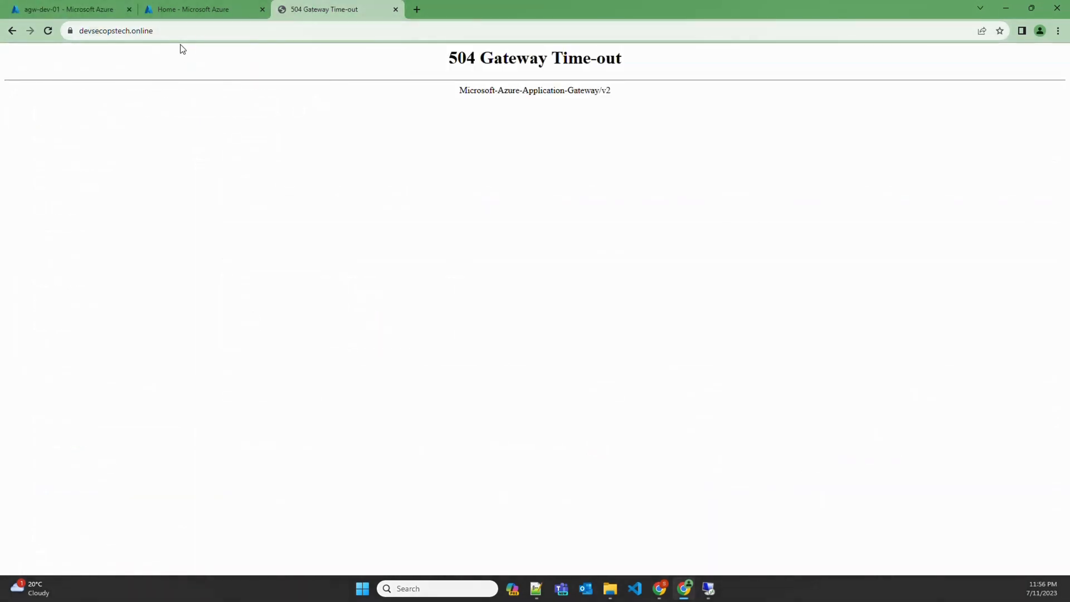
Reload devsecopstech.online until WEBSERVER02 replaces the 504 Gateway Time-out error
{"action": "left_click", "coordinate": [222, 30]}
{"action": "key", "text": "Return"}
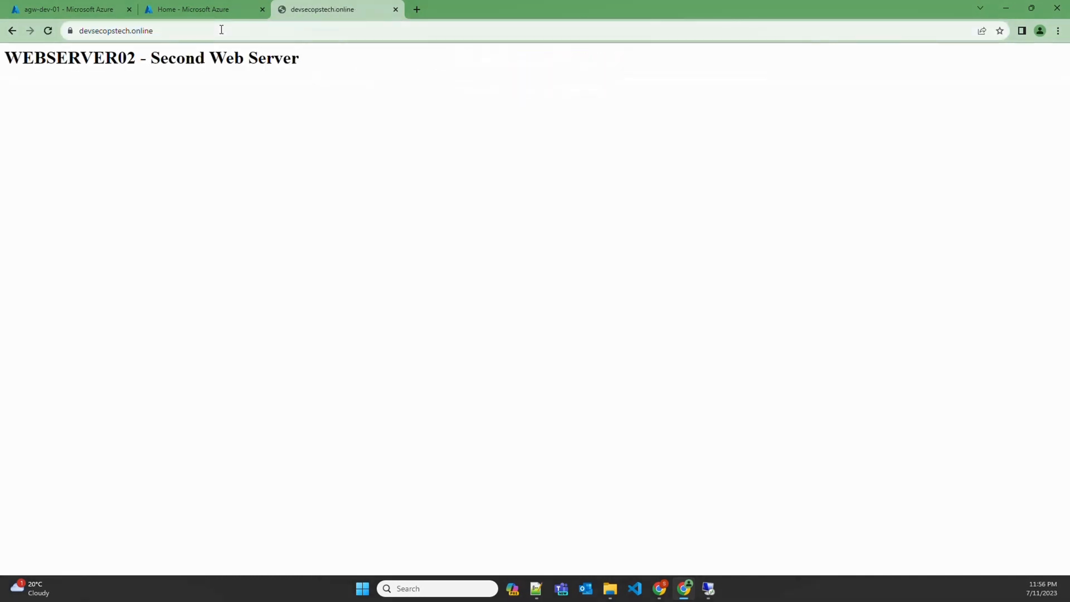
{"action": "left_click", "coordinate": [222, 30]}
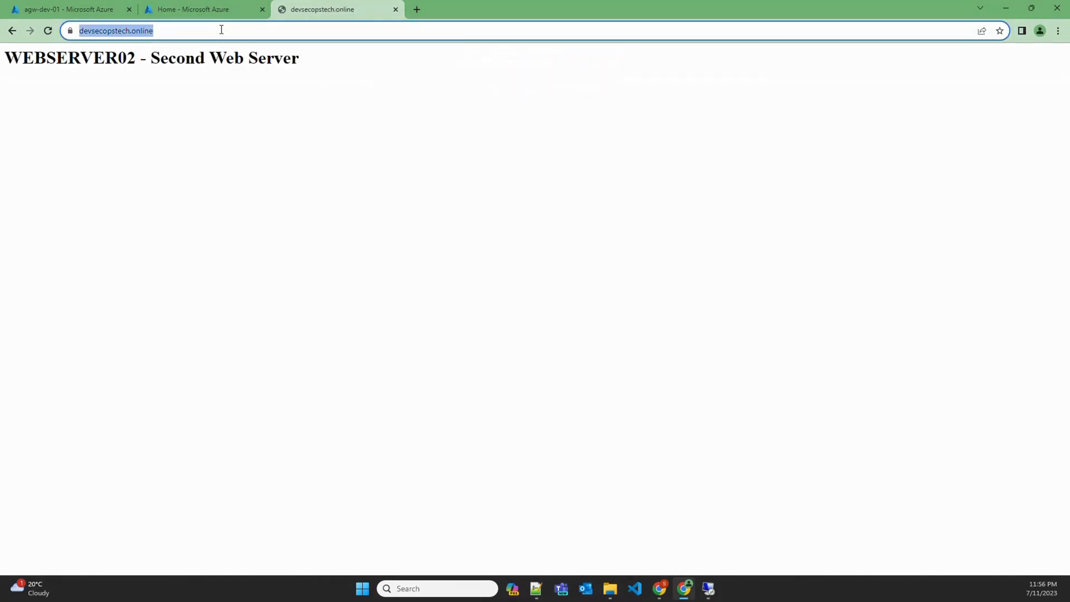
{"action": "key", "text": "Return"}
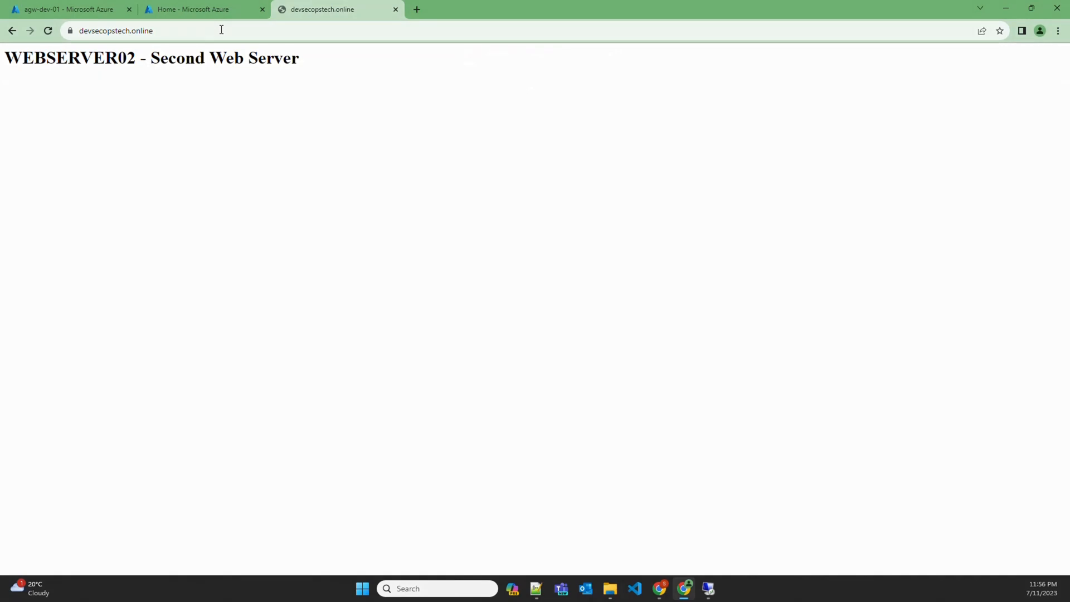
{"action": "left_click", "coordinate": [221, 30]}
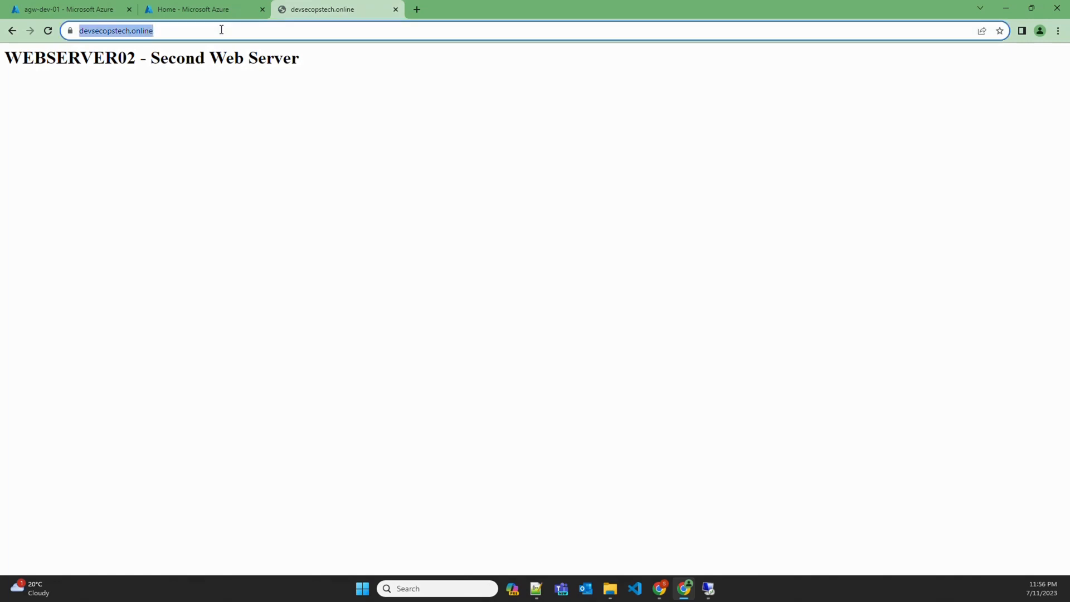
{"action": "key", "text": "ctrl+1"}
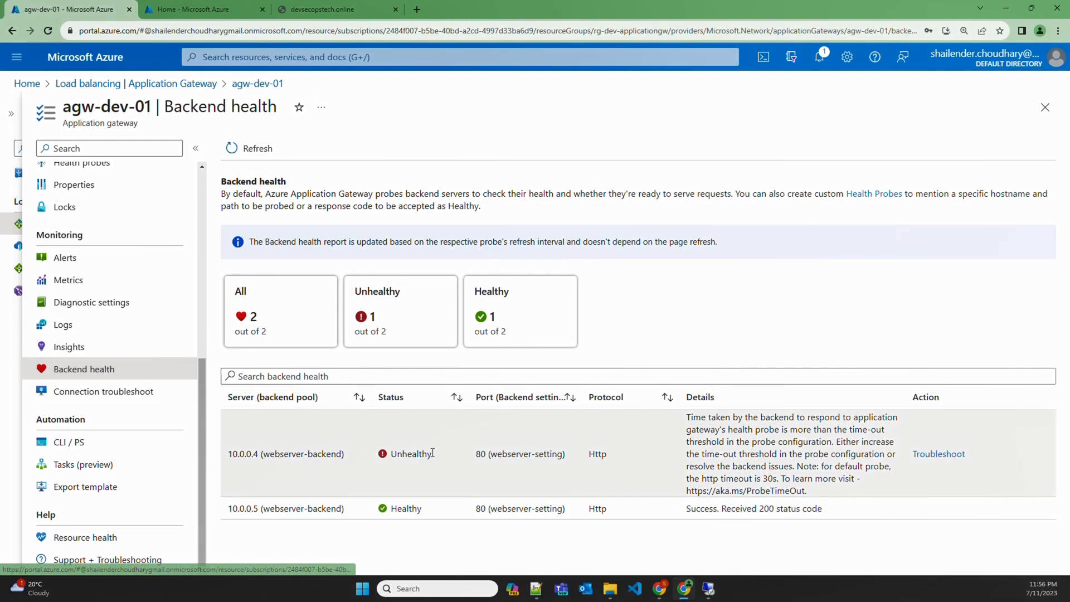
With 10.0.0.4 shown Unhealthy, start webserver01's IIS server again and return to the devsecopstech.online tab
{"action": "left_click_drag", "start_coordinate": [436, 453], "coordinate": [379, 456]}
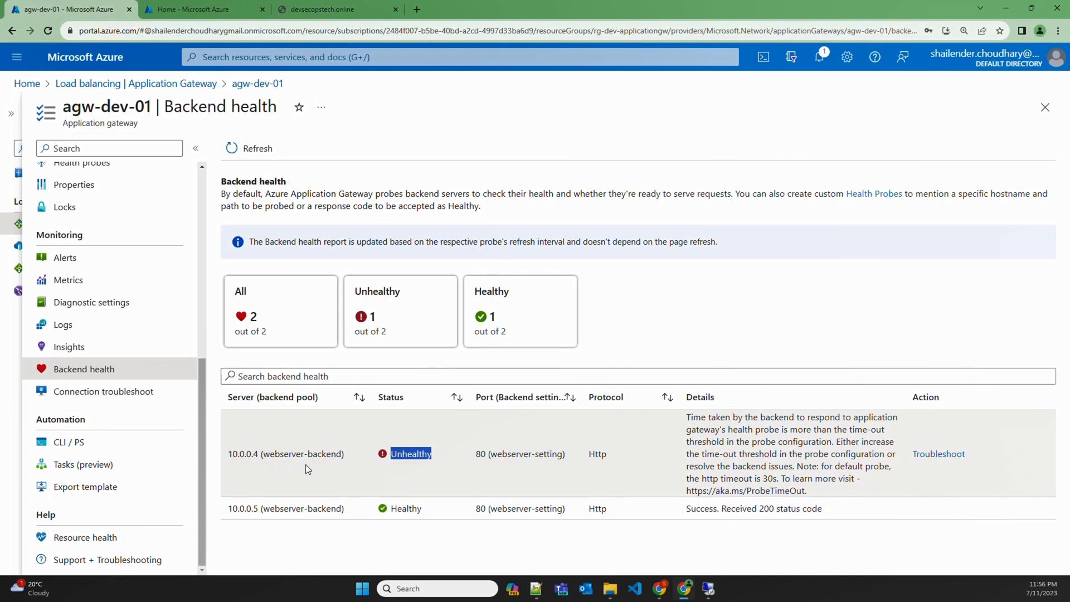
{"action": "left_click", "coordinate": [709, 589]}
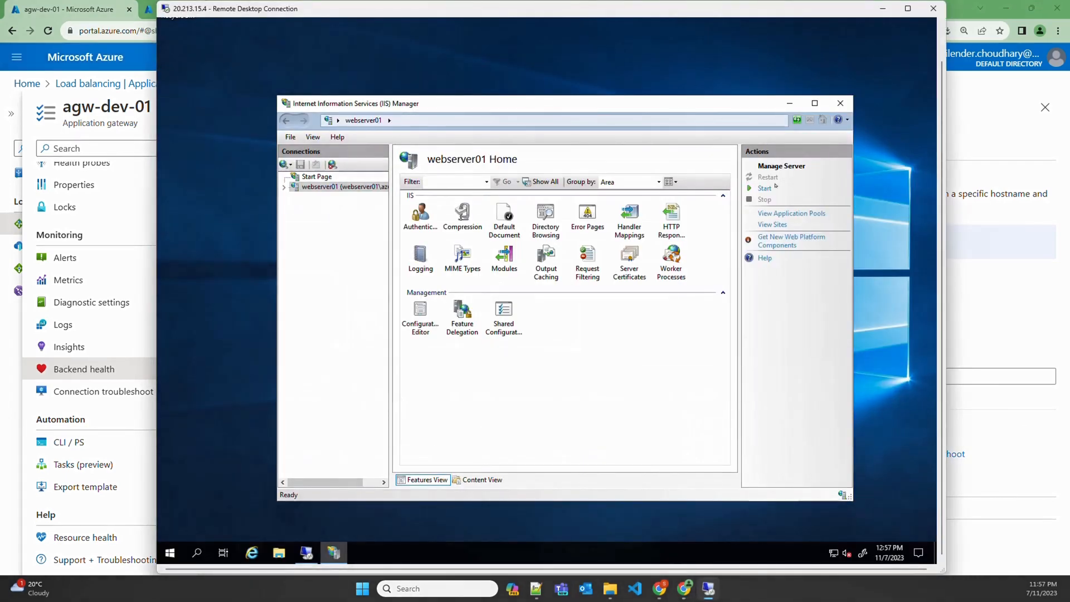
{"action": "left_click", "coordinate": [766, 192]}
{"action": "left_click", "coordinate": [1008, 272]}
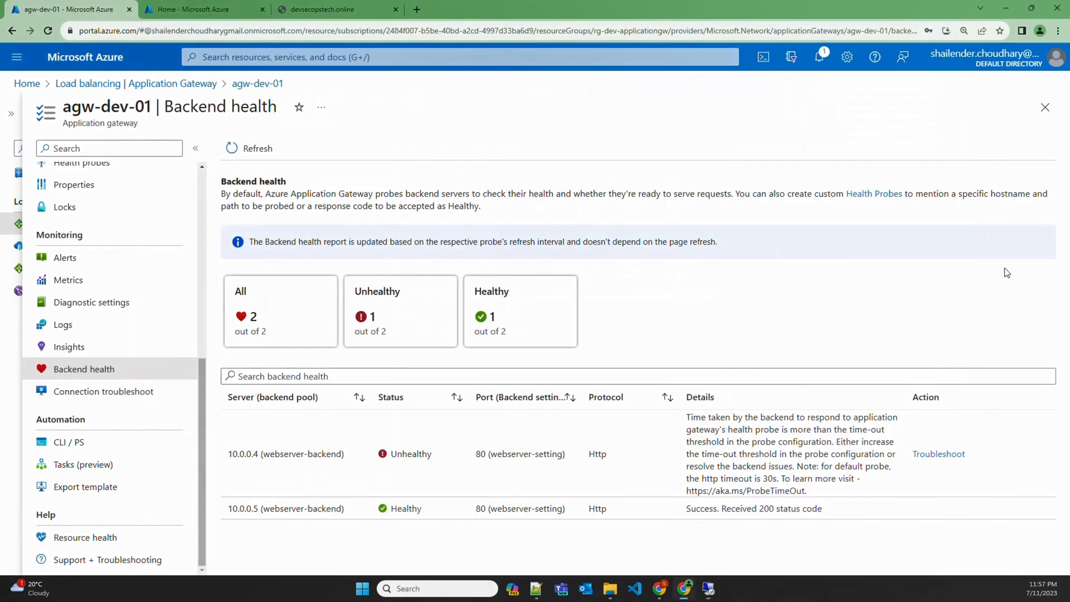
{"action": "left_click", "coordinate": [328, 14]}
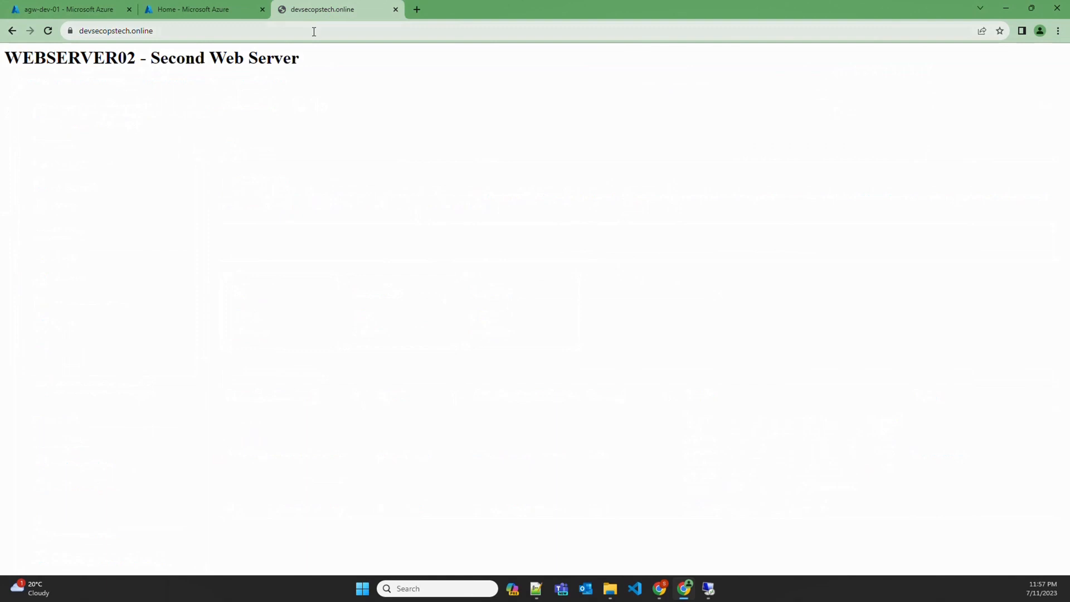
Reload devsecopstech.online three times until WEBSERVER02 responds, then go back to agw-dev-01's Backend health
{"action": "left_click", "coordinate": [314, 32]}
{"action": "key", "text": "Return"}
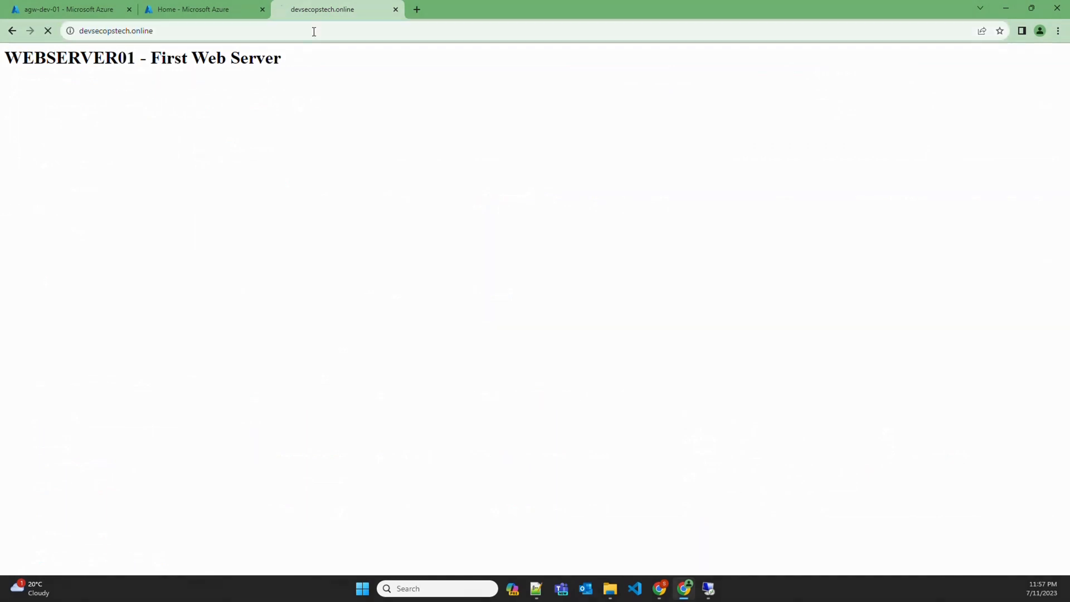
{"action": "left_click", "coordinate": [314, 32]}
{"action": "key", "text": "Return"}
{"action": "left_click", "coordinate": [314, 32]}
{"action": "key", "text": "Return"}
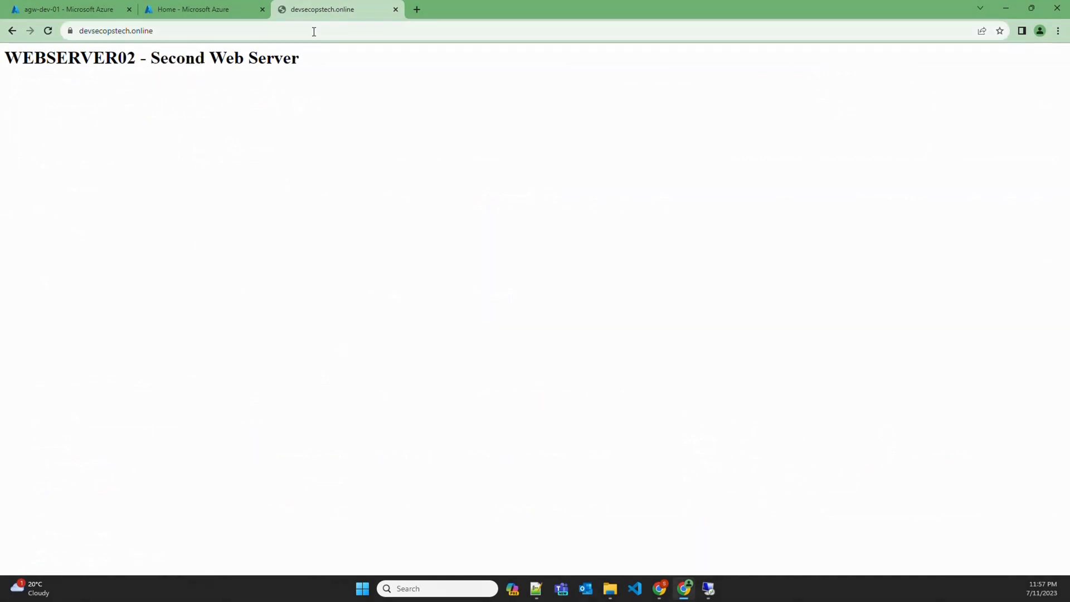
{"action": "left_click", "coordinate": [83, 9]}
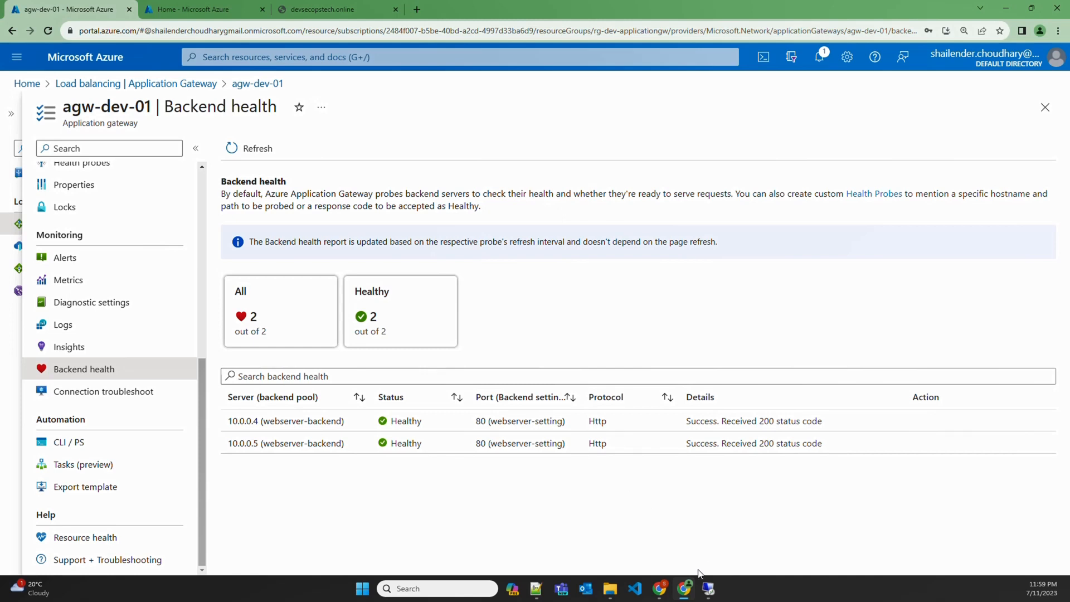
On webserver01, browse to C:\inetpub\wwwroot and view mypage.html in the browser, then close it
{"action": "left_click", "coordinate": [709, 588]}
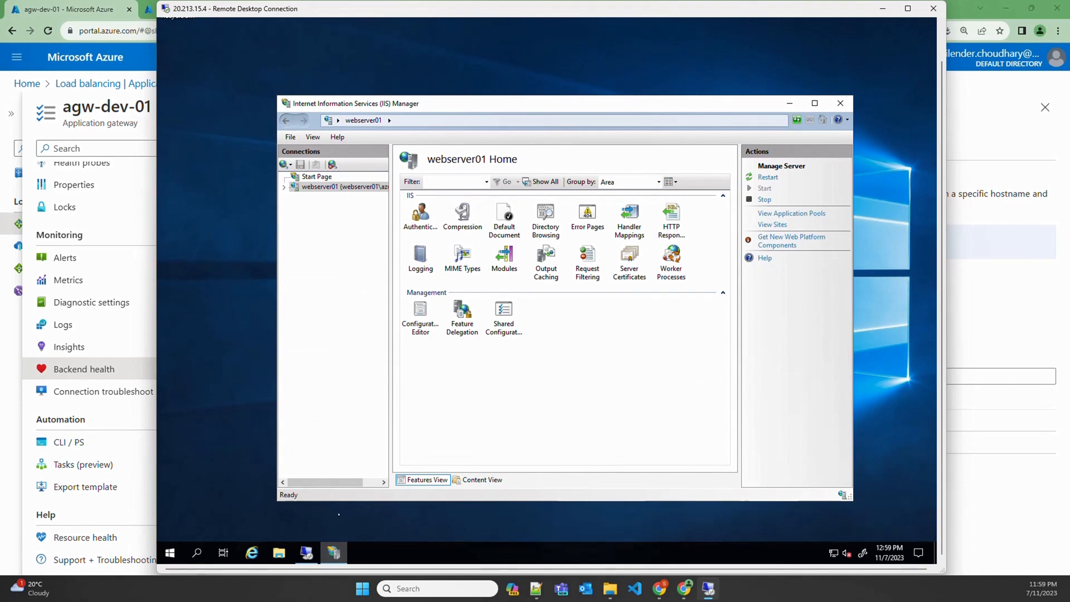
{"action": "left_click", "coordinate": [279, 552]}
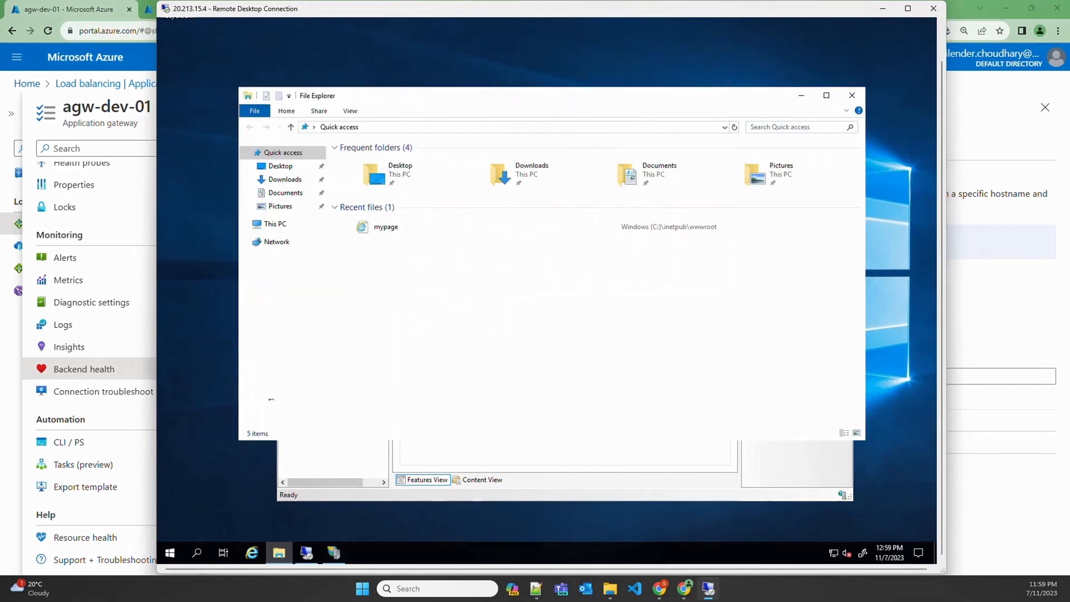
{"action": "left_click", "coordinate": [276, 224]}
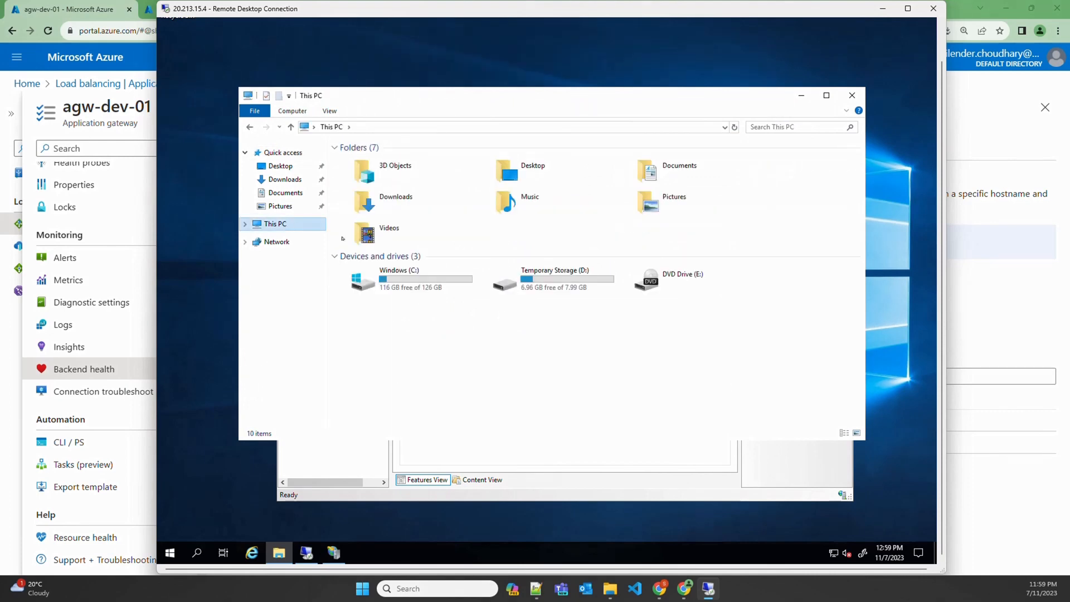
{"action": "double_click", "coordinate": [401, 276]}
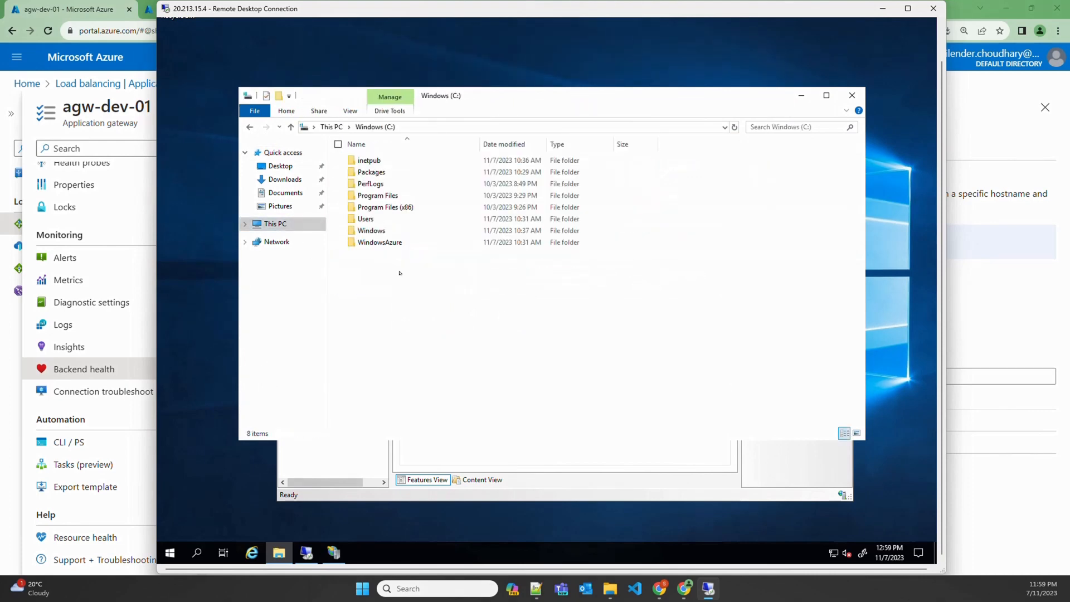
{"action": "double_click", "coordinate": [379, 160]}
{"action": "double_click", "coordinate": [372, 207]}
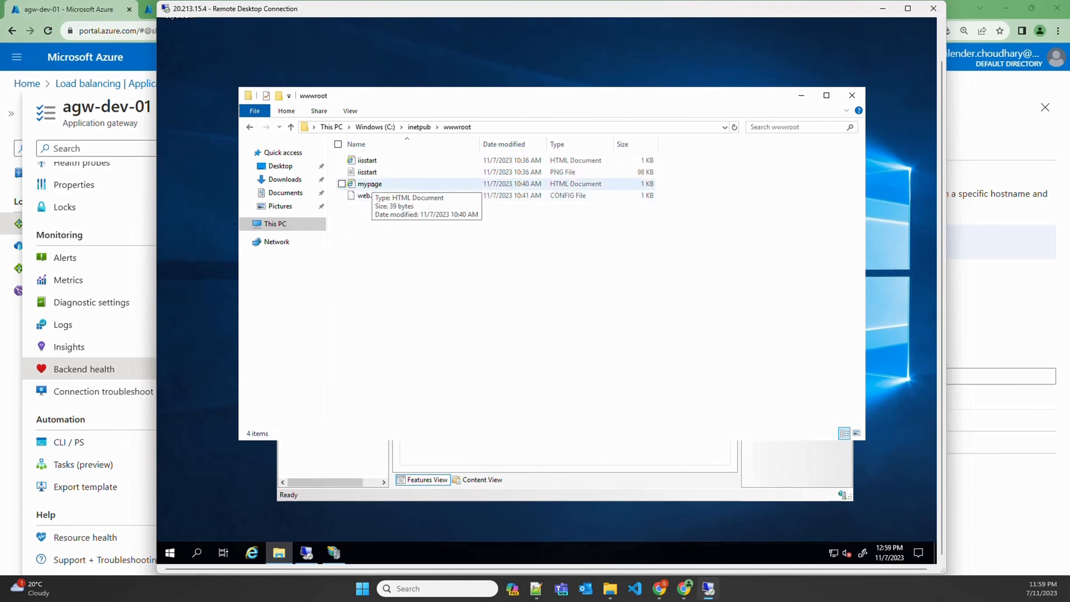
{"action": "double_click", "coordinate": [369, 184]}
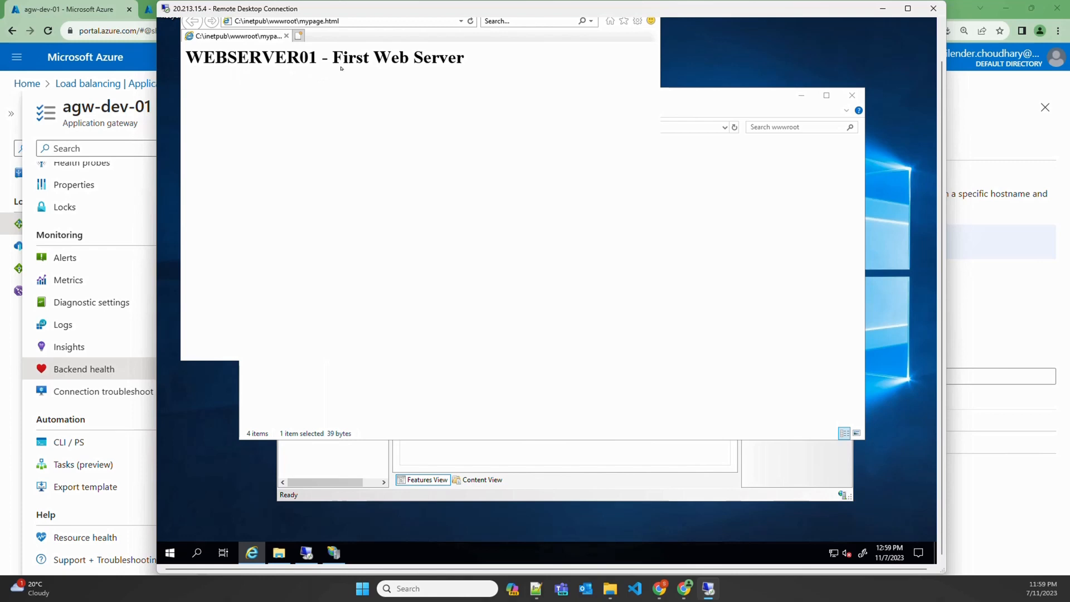
{"action": "left_click_drag", "start_coordinate": [941, 71], "coordinate": [942, 35]}
{"action": "left_click", "coordinate": [647, 47]}
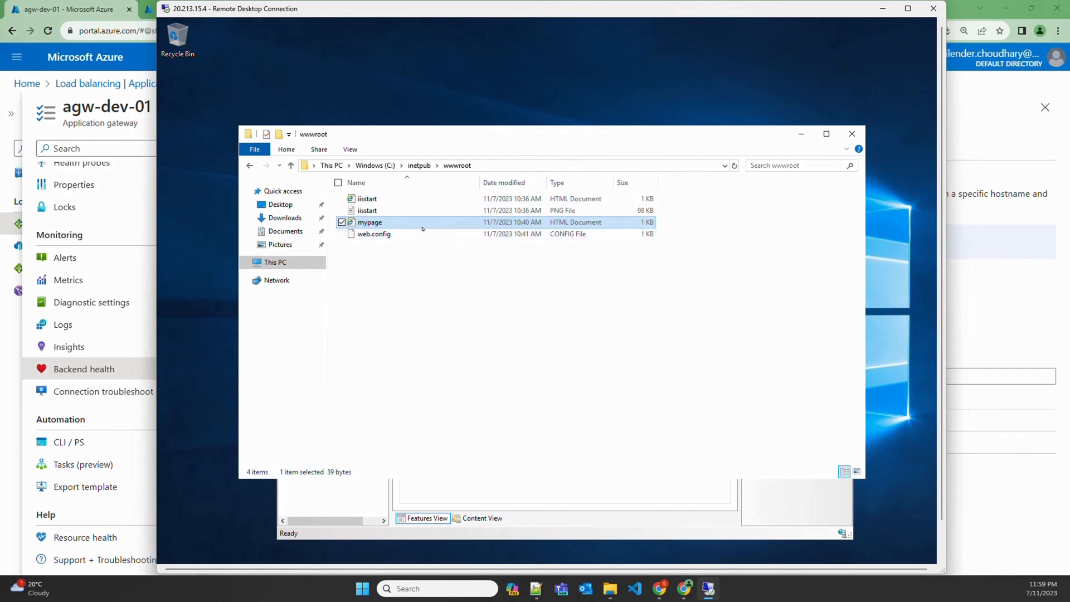
Move the mypage file from wwwroot up into the inetpub folder
{"action": "left_click", "coordinate": [393, 235]}
{"action": "left_click", "coordinate": [391, 225]}
{"action": "left_click", "coordinate": [419, 165]}
{"action": "left_click", "coordinate": [444, 289]}
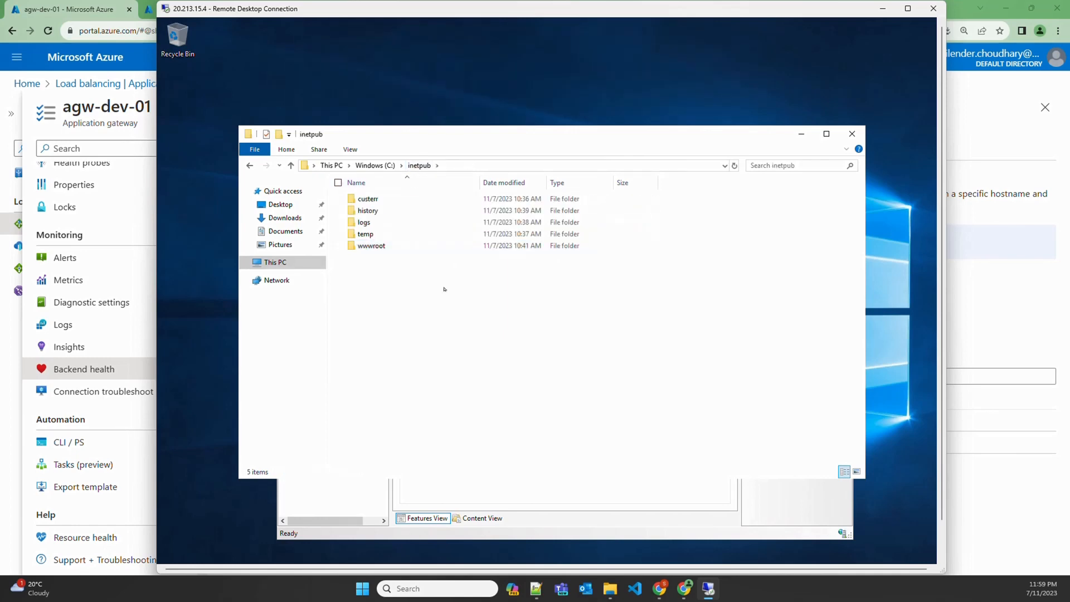
{"action": "key", "text": "ctrl+v"}
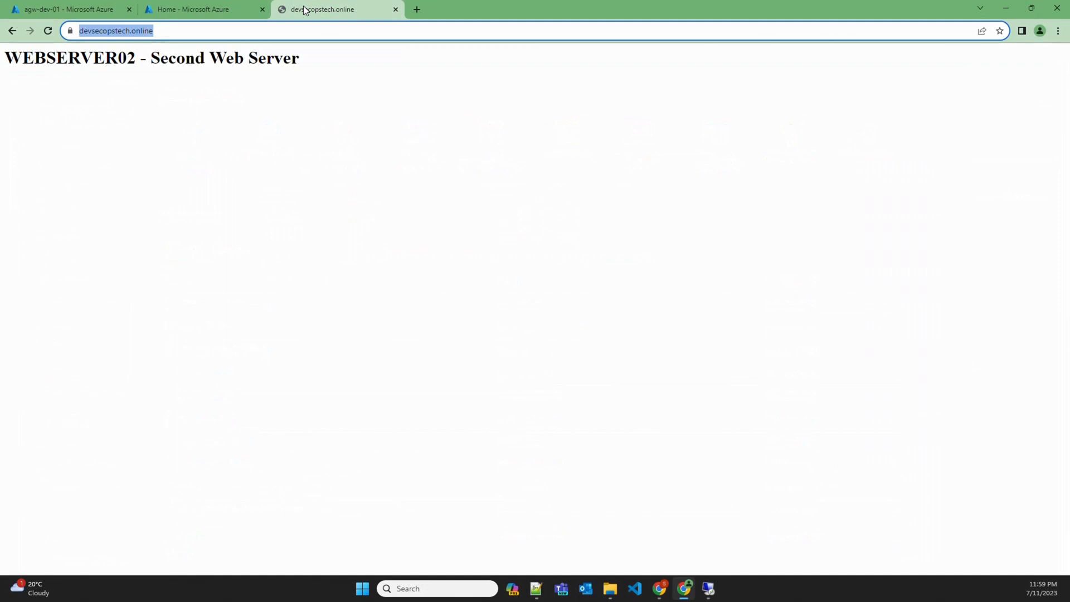
{"action": "left_click", "coordinate": [260, 31]}
{"action": "key", "text": "Return"}
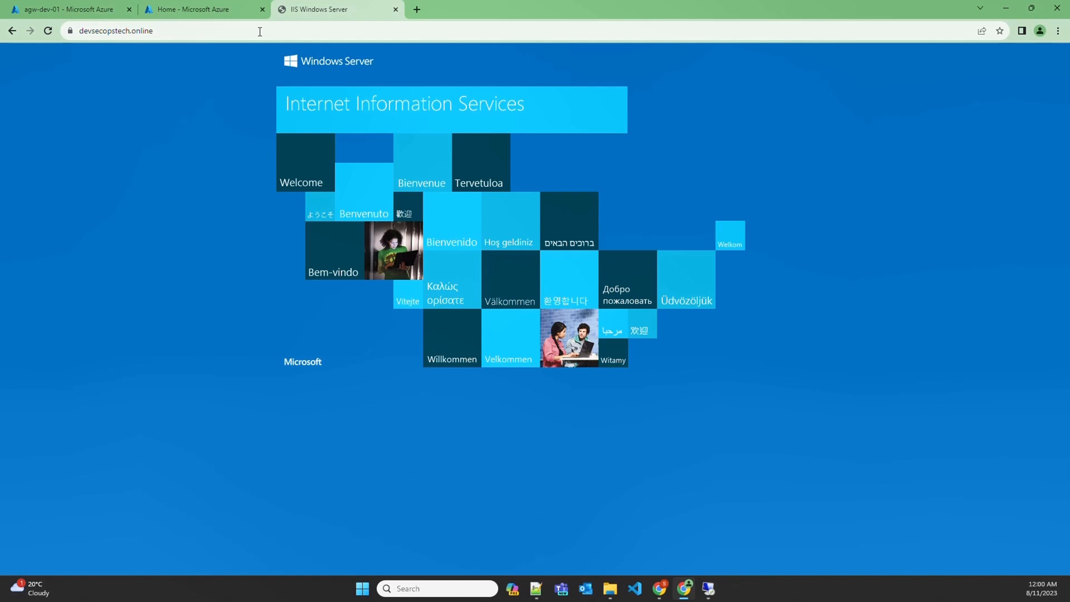
{"action": "left_click", "coordinate": [260, 32]}
{"action": "key", "text": "Return"}
{"action": "left_click", "coordinate": [260, 32]}
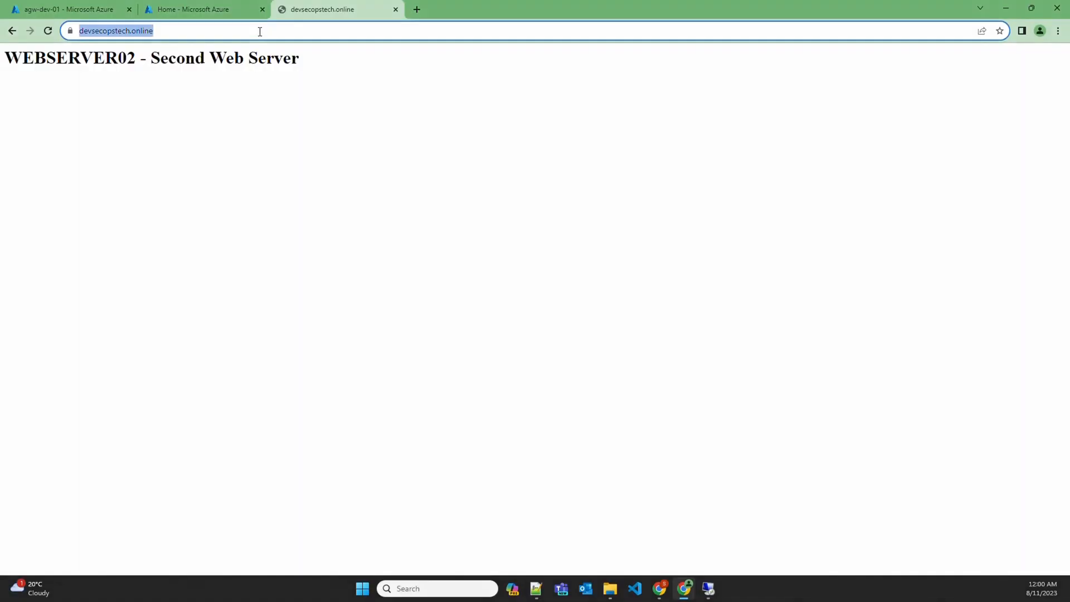
{"action": "key", "text": "Return"}
{"action": "left_click", "coordinate": [260, 32]}
{"action": "key", "text": "Return"}
{"action": "left_click", "coordinate": [260, 32]}
{"action": "key", "text": "Return"}
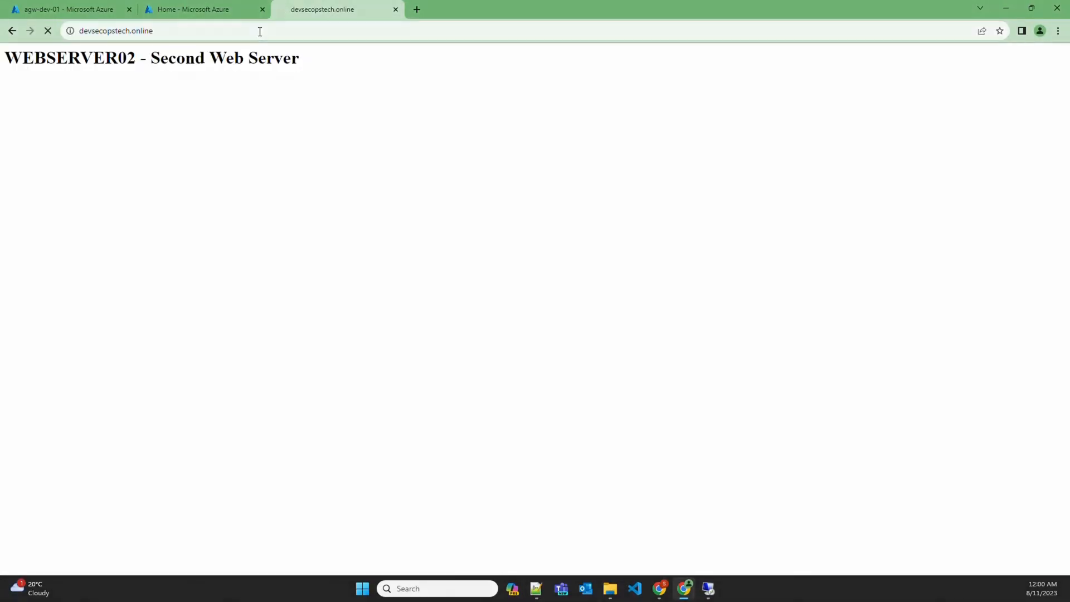
{"action": "left_click", "coordinate": [259, 32]}
{"action": "key", "text": "Return"}
Paste the mypage file into the web server's C:\inetpub\wwwroot folder
{"action": "left_click", "coordinate": [708, 588]}
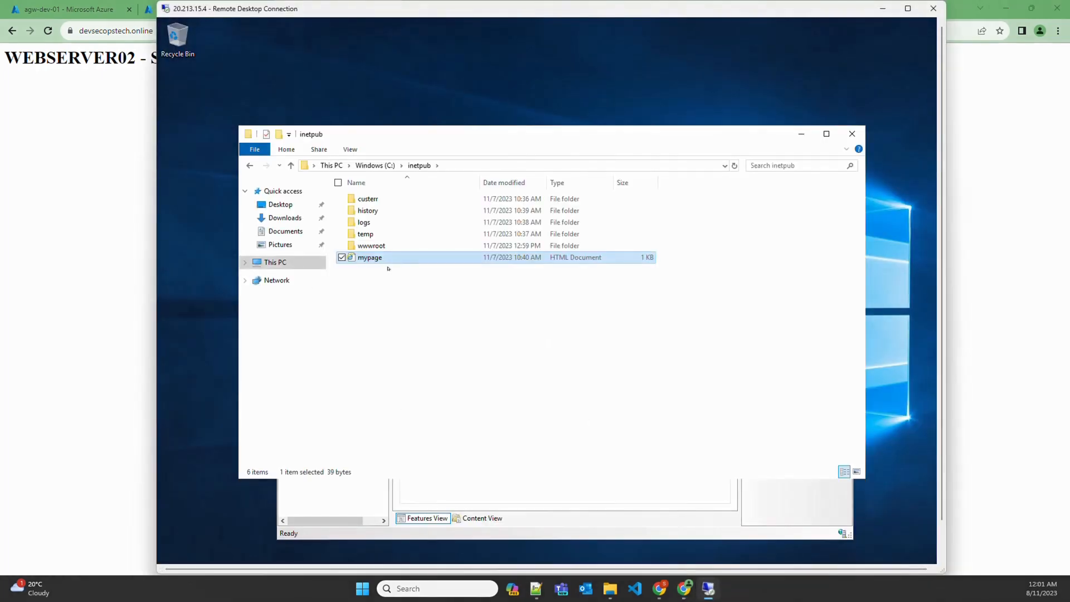
{"action": "double_click", "coordinate": [370, 245]}
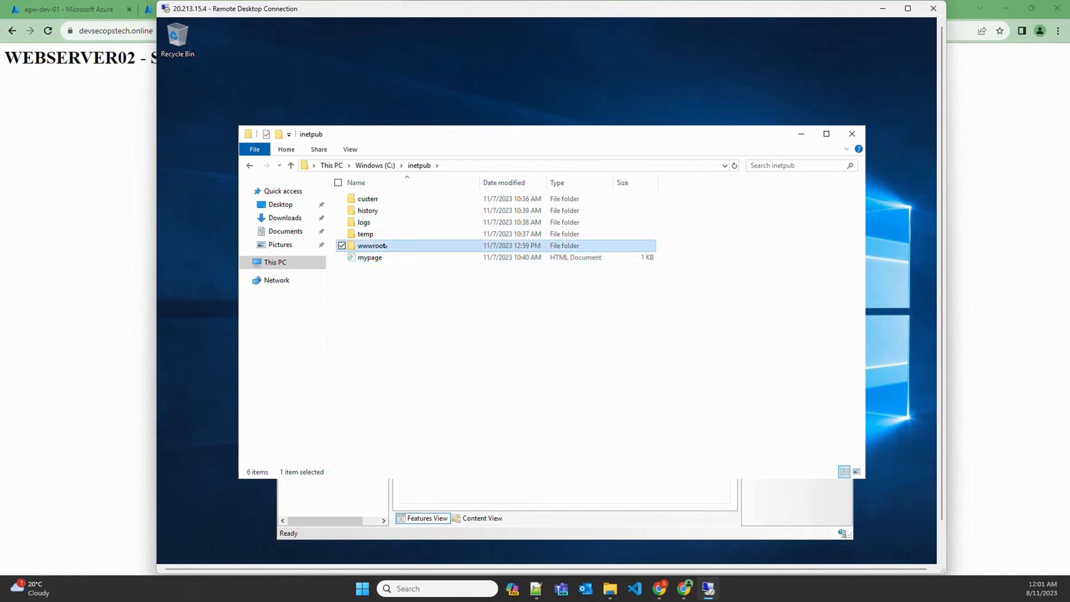
{"action": "key", "text": "ctrl+v"}
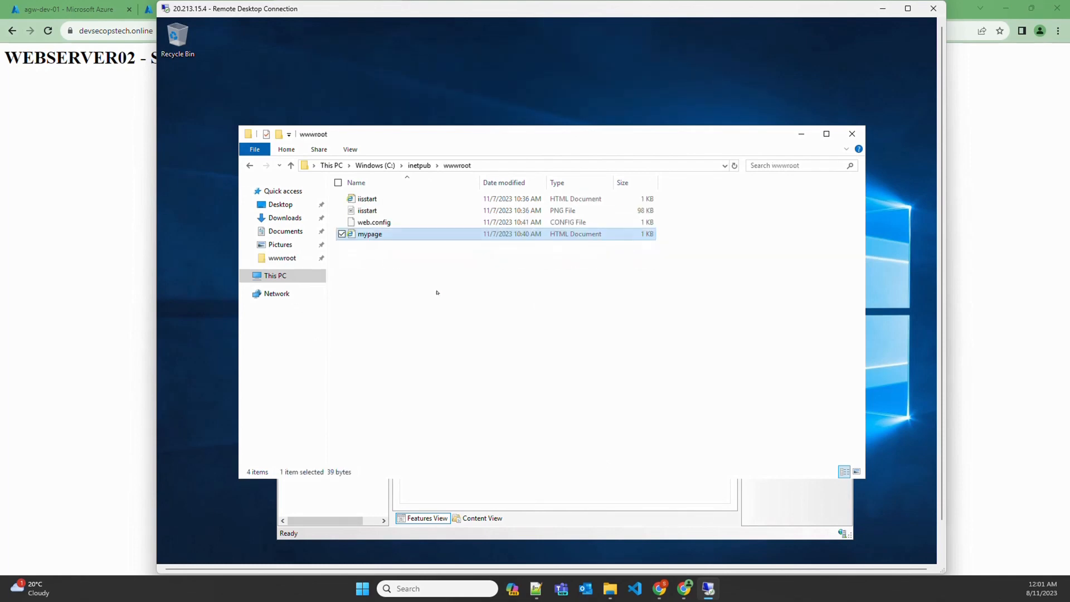
Reload devsecopstech.online five times to check load balancing, then return to agw-dev-01's Backend health
{"action": "left_click", "coordinate": [110, 243]}
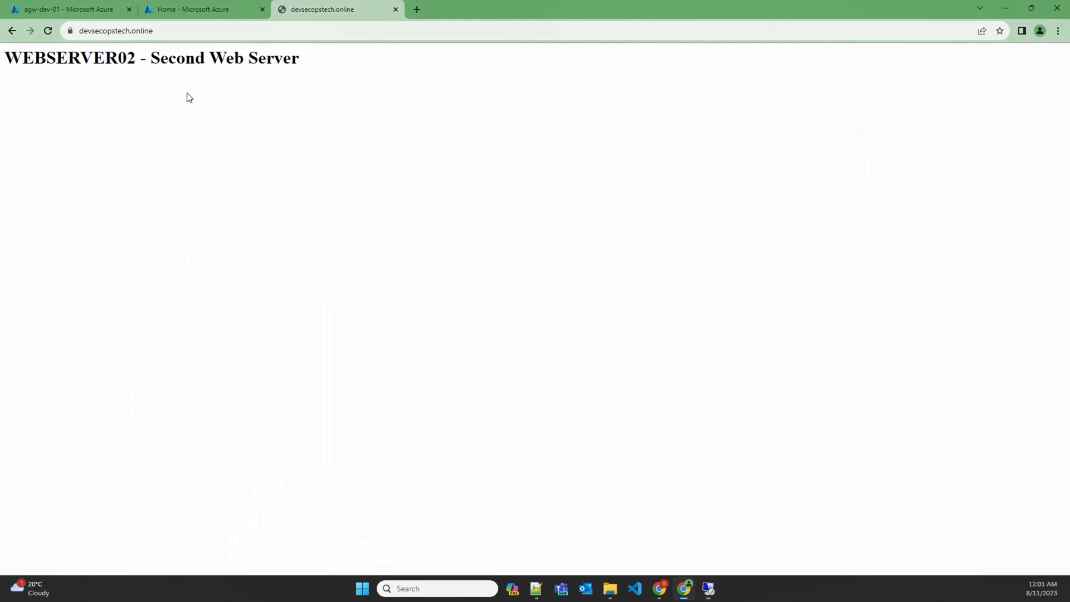
{"action": "left_click", "coordinate": [192, 34]}
{"action": "key", "text": "Return"}
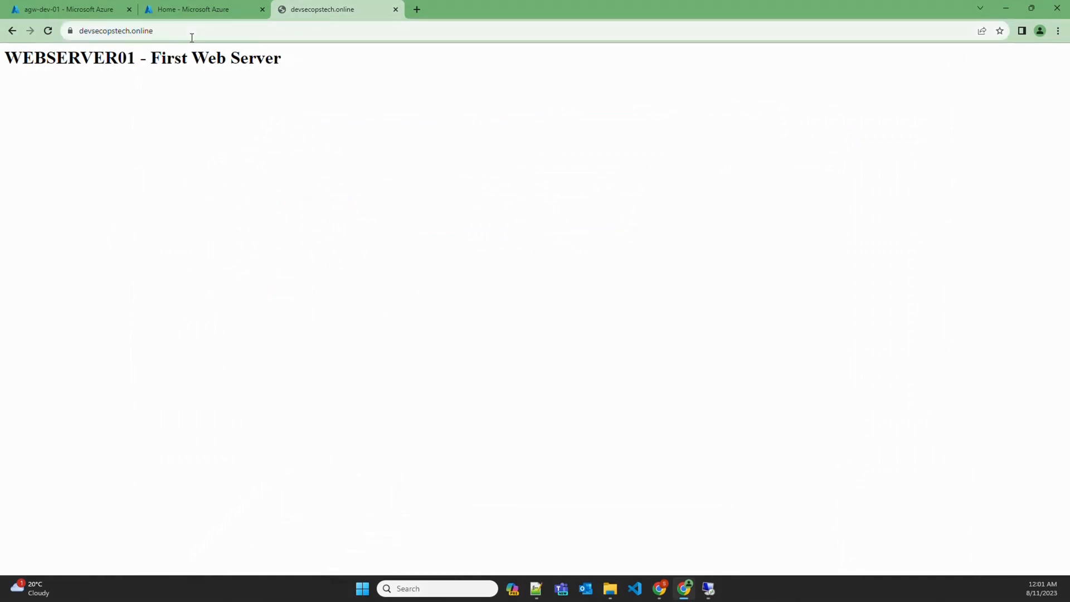
{"action": "left_click", "coordinate": [191, 37]}
{"action": "key", "text": "Return"}
{"action": "left_click", "coordinate": [192, 38]}
{"action": "key", "text": "Return"}
{"action": "left_click", "coordinate": [192, 37]}
{"action": "key", "text": "Return"}
{"action": "left_click", "coordinate": [192, 38]}
{"action": "key", "text": "Return"}
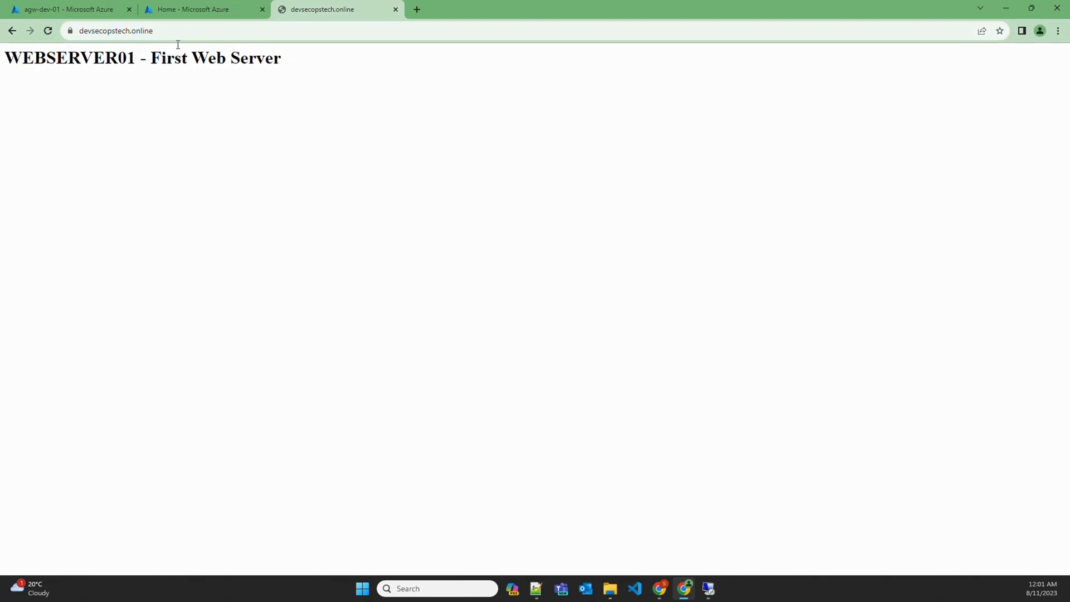
{"action": "left_click", "coordinate": [67, 9]}
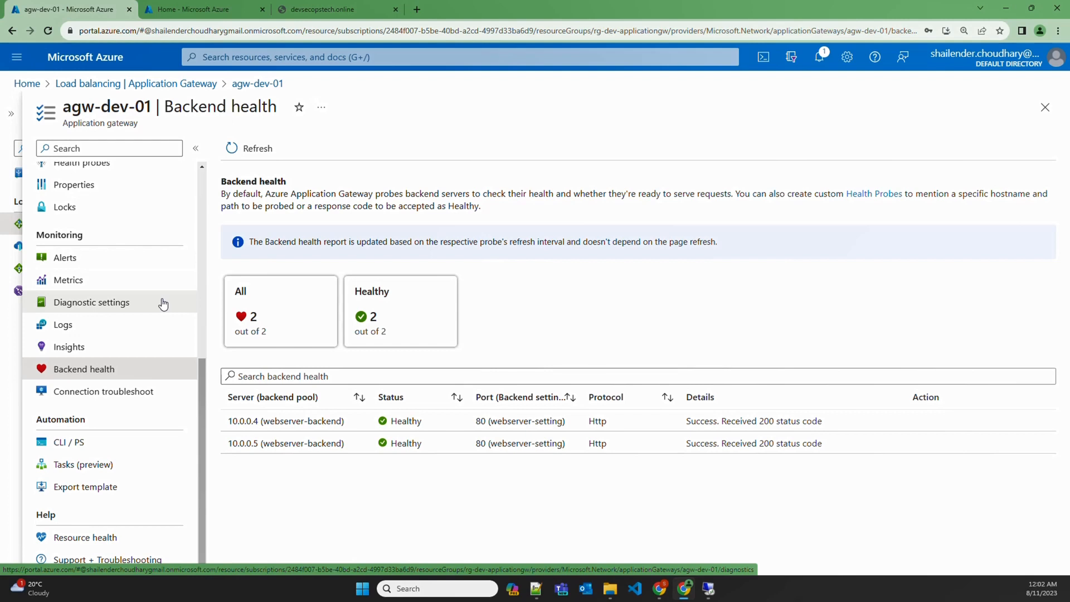
Start a new health probe named webserver-probe with host devsecopstech.online
{"action": "scroll", "coordinate": [141, 310], "scroll_direction": "up", "scroll_amount": 4}
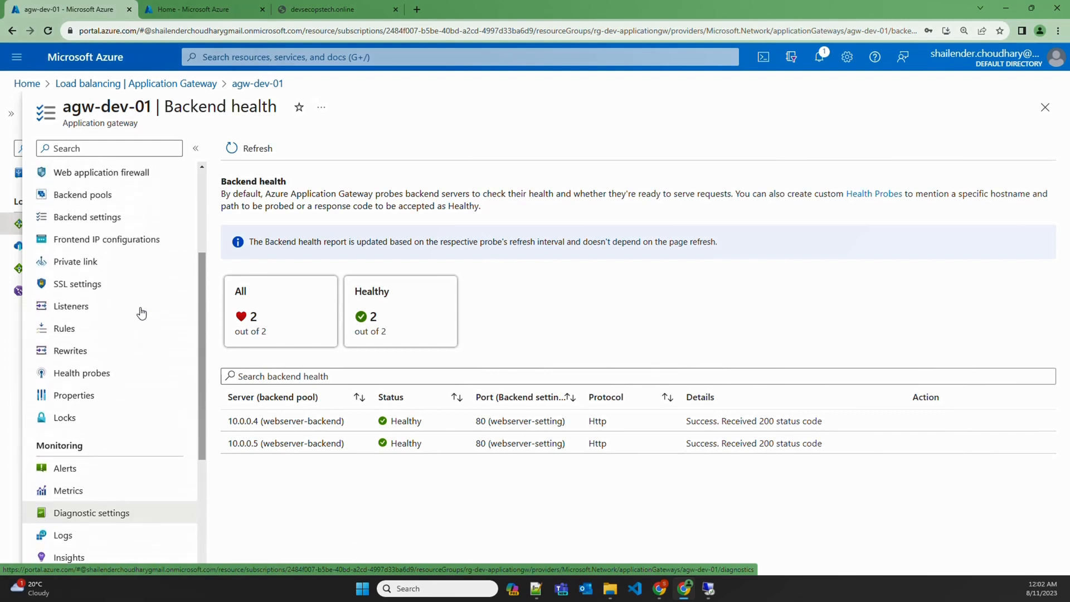
{"action": "left_click", "coordinate": [81, 384]}
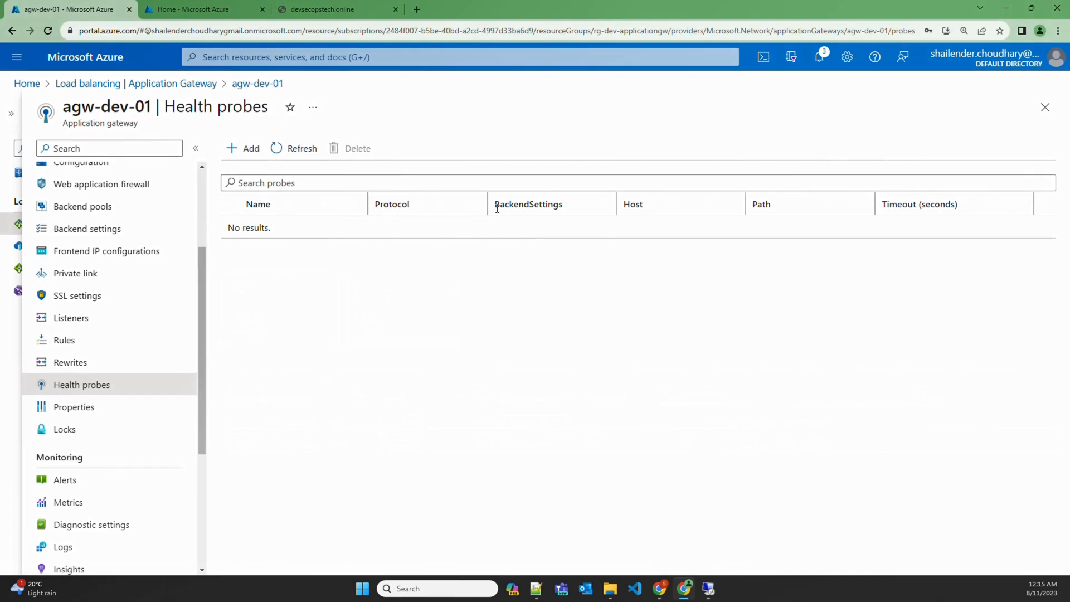
{"action": "left_click", "coordinate": [249, 151]}
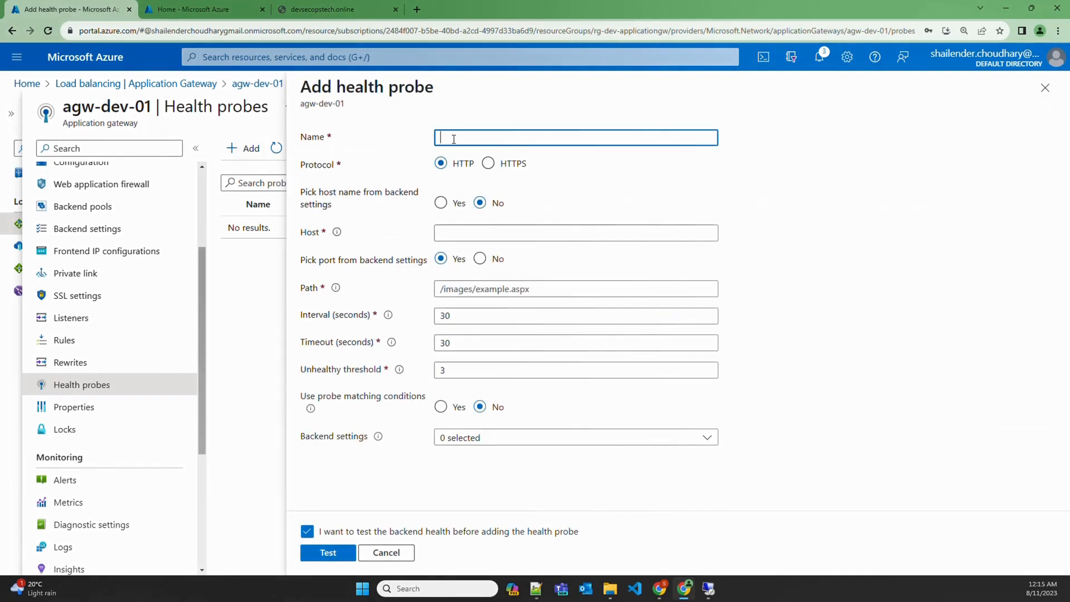
{"action": "type", "text": "webserver-probe"}
{"action": "left_click", "coordinate": [445, 232]}
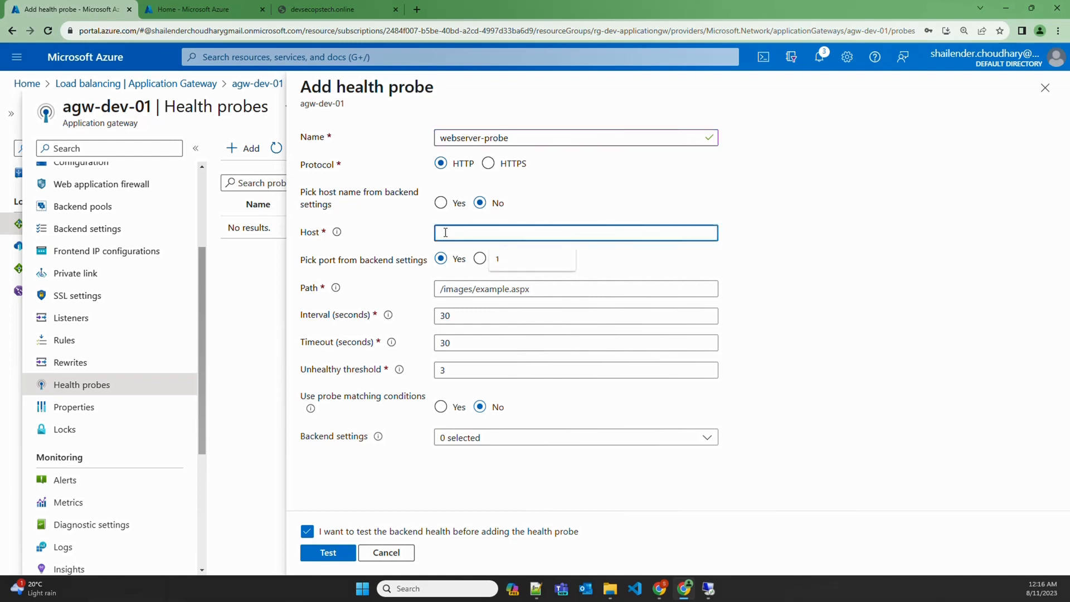
{"action": "type", "text": "devsecopstech.o"}
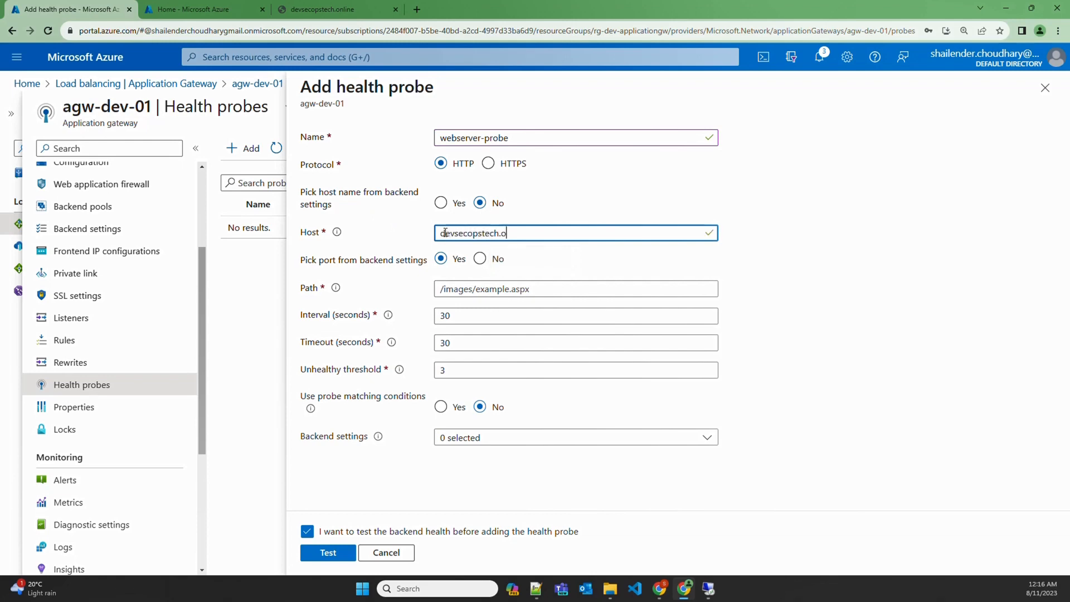
{"action": "type", "text": "nline"}
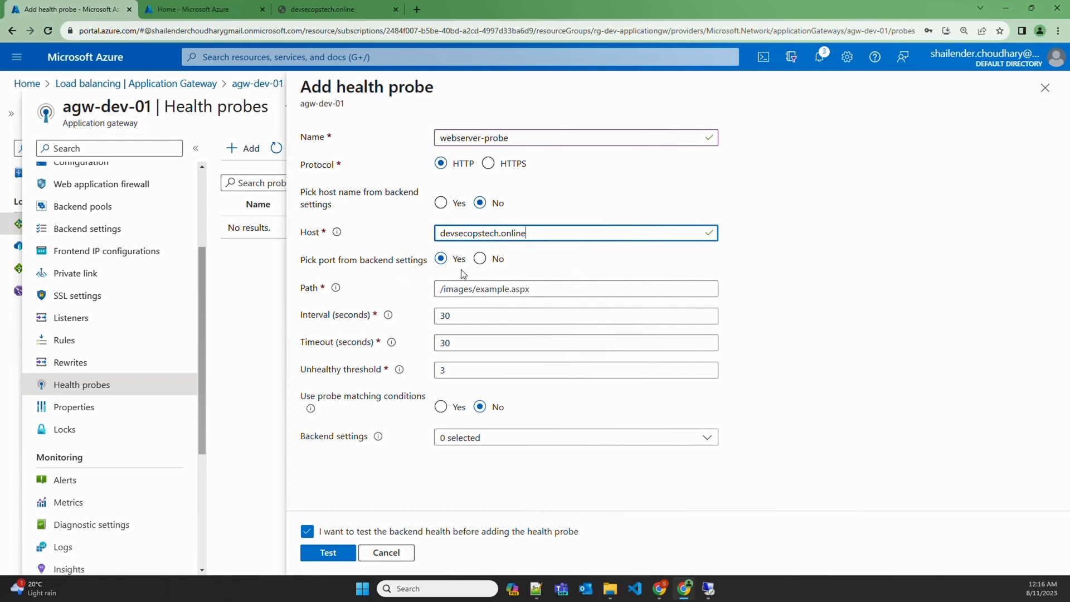
Keep the port from backend settings and set the probe path to /mypage.html
{"action": "left_click", "coordinate": [481, 260]}
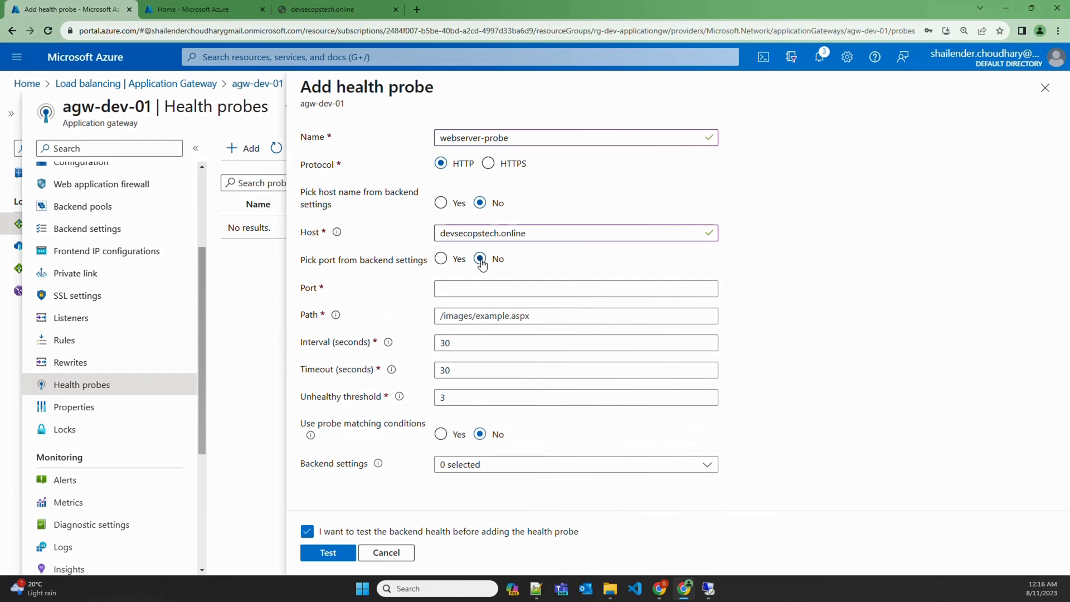
{"action": "left_click", "coordinate": [441, 259]}
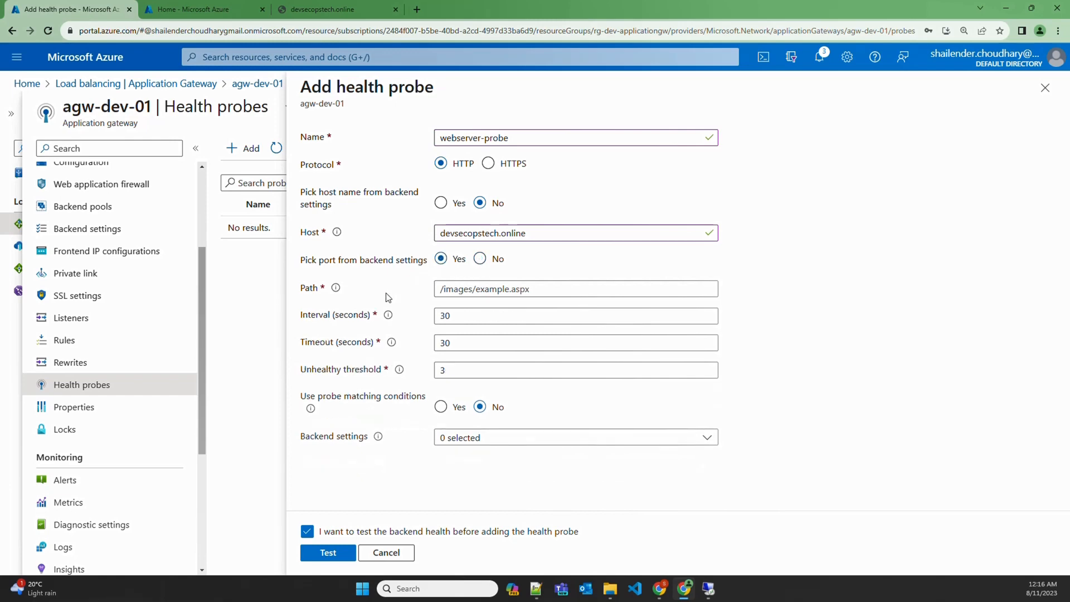
{"action": "left_click", "coordinate": [446, 290]}
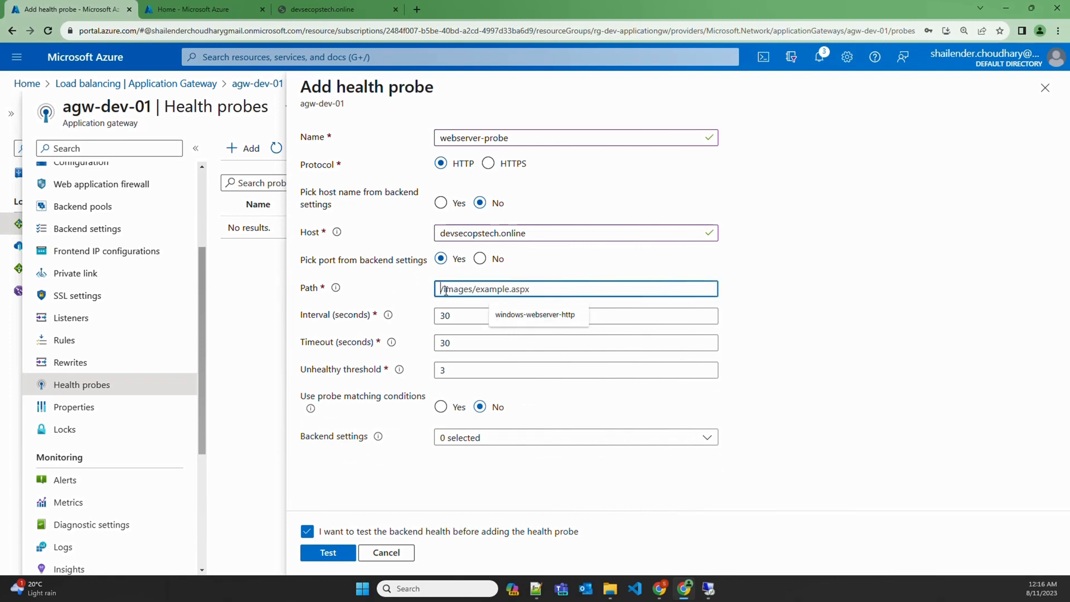
{"action": "type", "text": "/"}
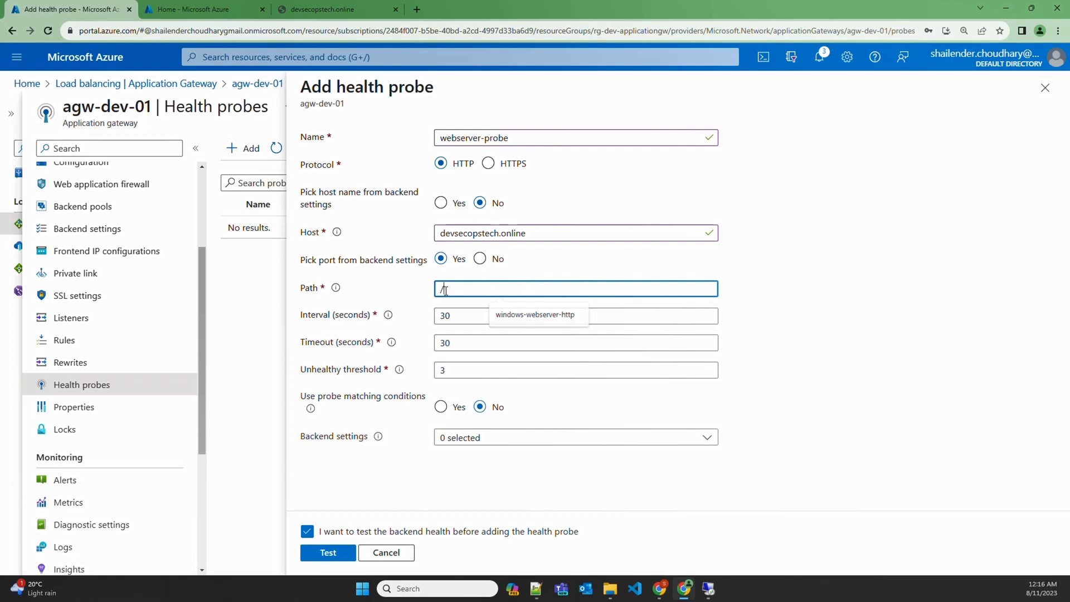
{"action": "type", "text": "mypage"}
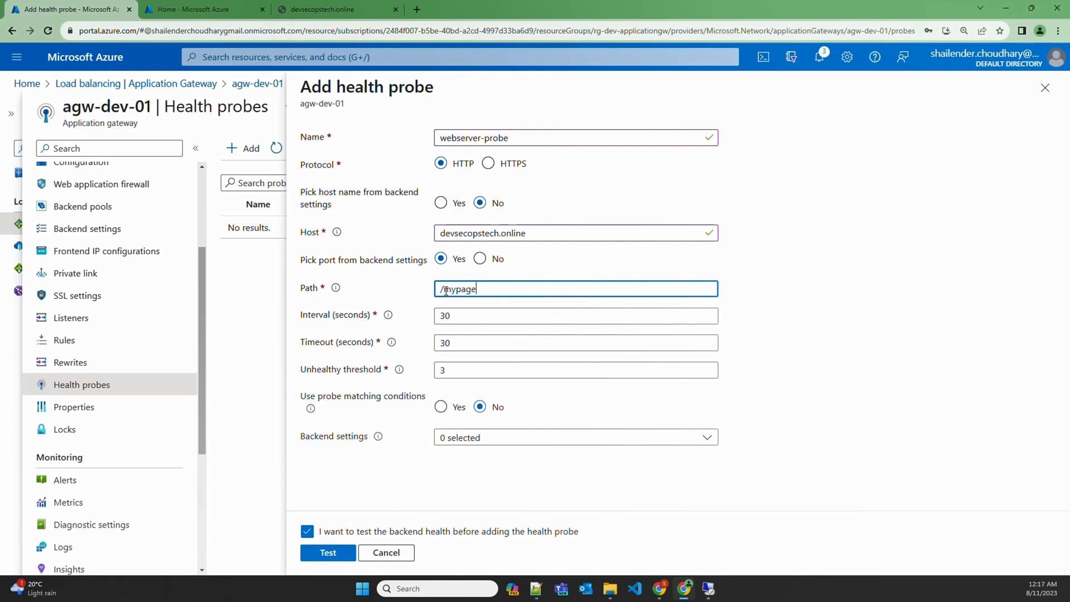
{"action": "type", "text": ".html"}
Set the probe interval to 10, timeout to 10 and unhealthy threshold to 1
{"action": "double_click", "coordinate": [435, 316]}
{"action": "type", "text": "10"}
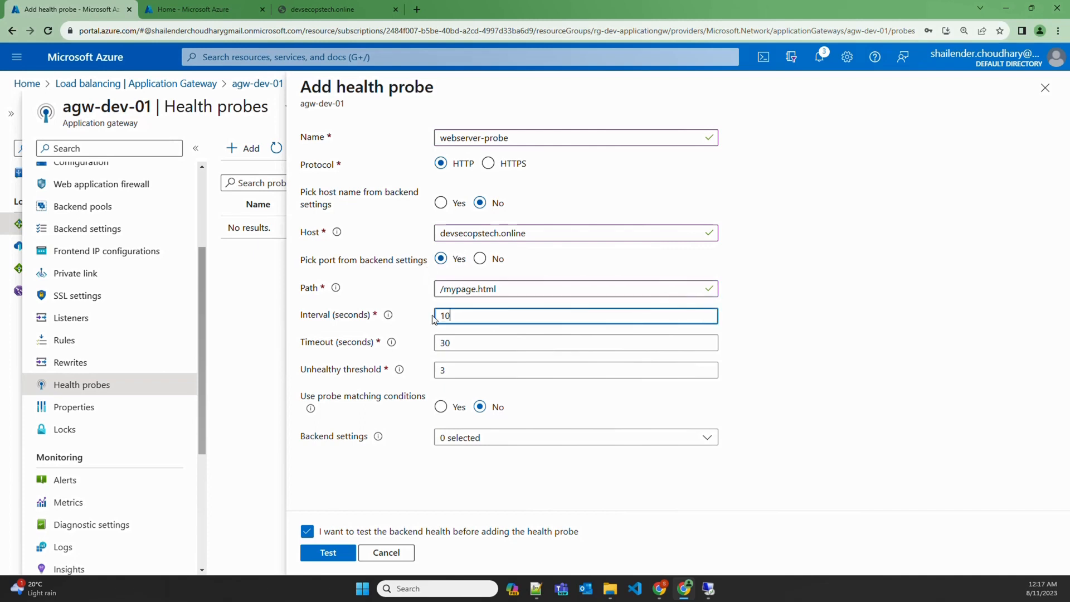
{"action": "double_click", "coordinate": [431, 344]}
{"action": "type", "text": "10"}
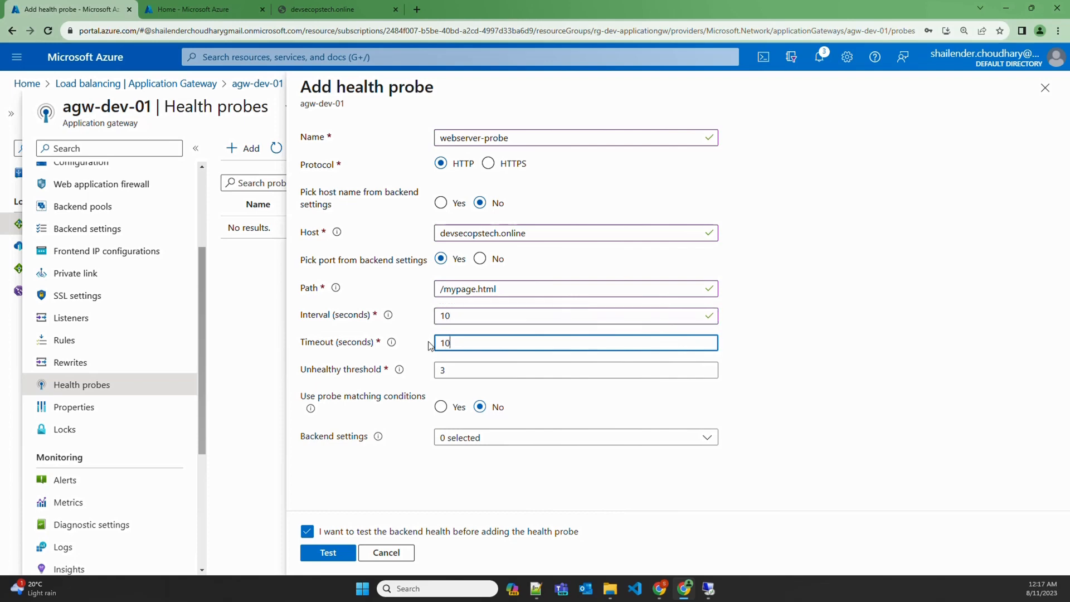
{"action": "double_click", "coordinate": [438, 370]}
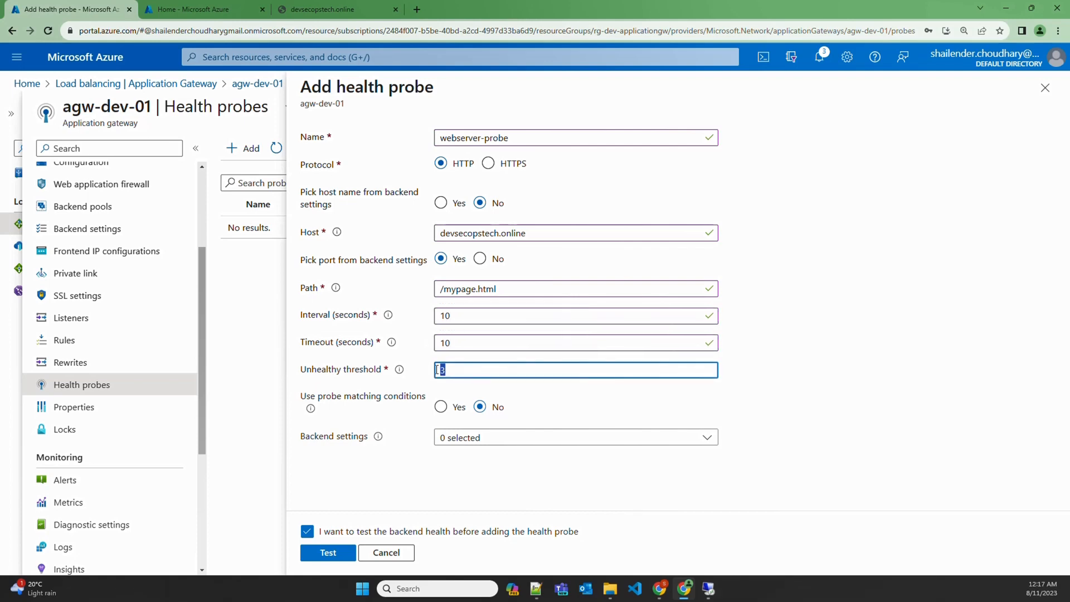
{"action": "type", "text": "1"}
{"action": "left_click", "coordinate": [427, 376]}
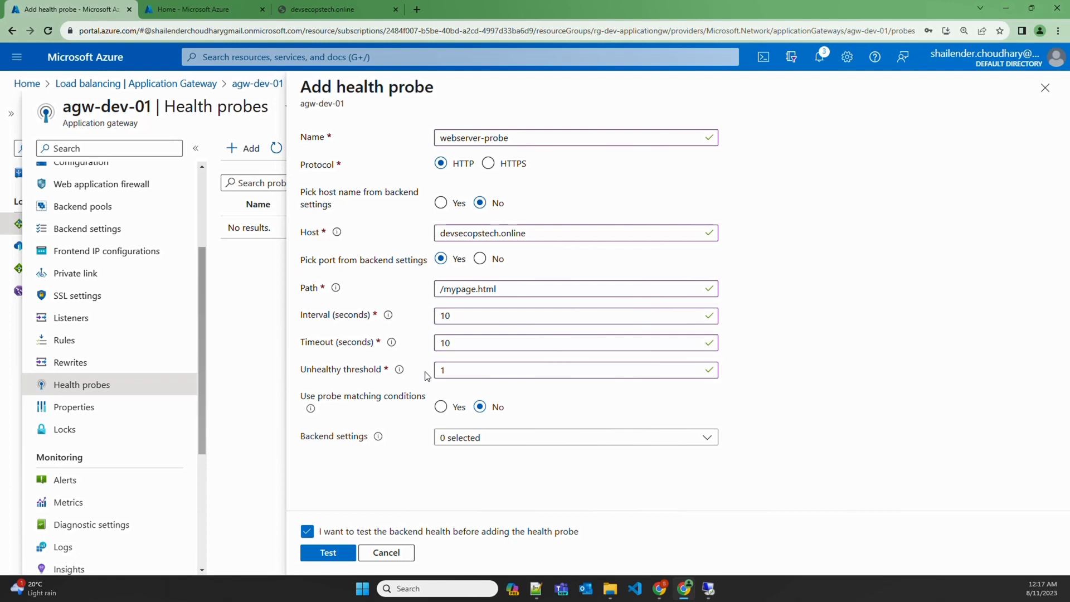
Leave probe matching conditions off and link the probe to webserver-setting
{"action": "left_click", "coordinate": [441, 409]}
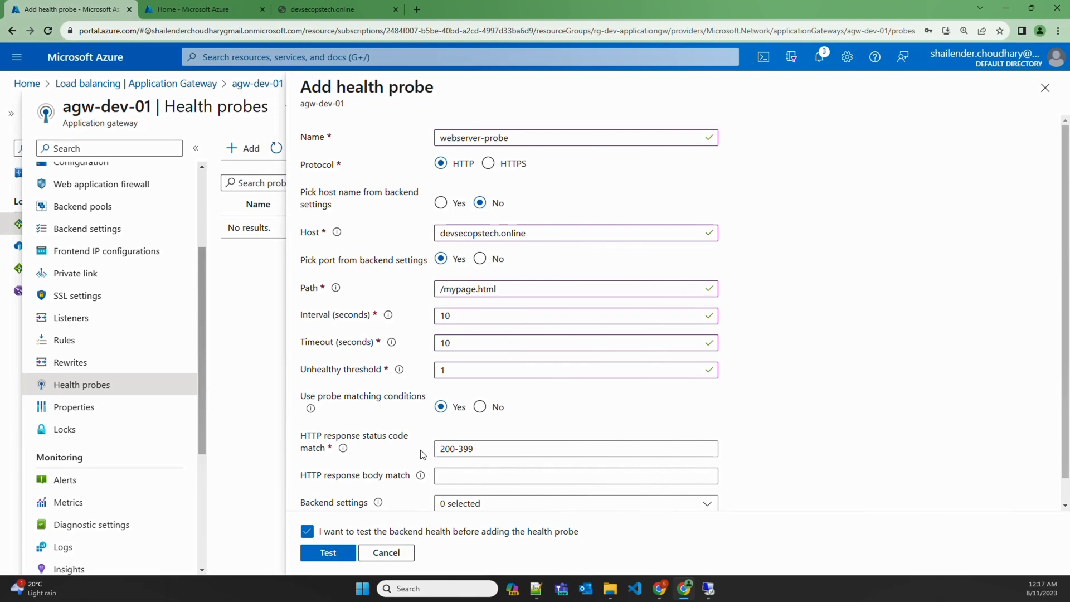
{"action": "left_click", "coordinate": [480, 407]}
{"action": "left_click", "coordinate": [468, 438]}
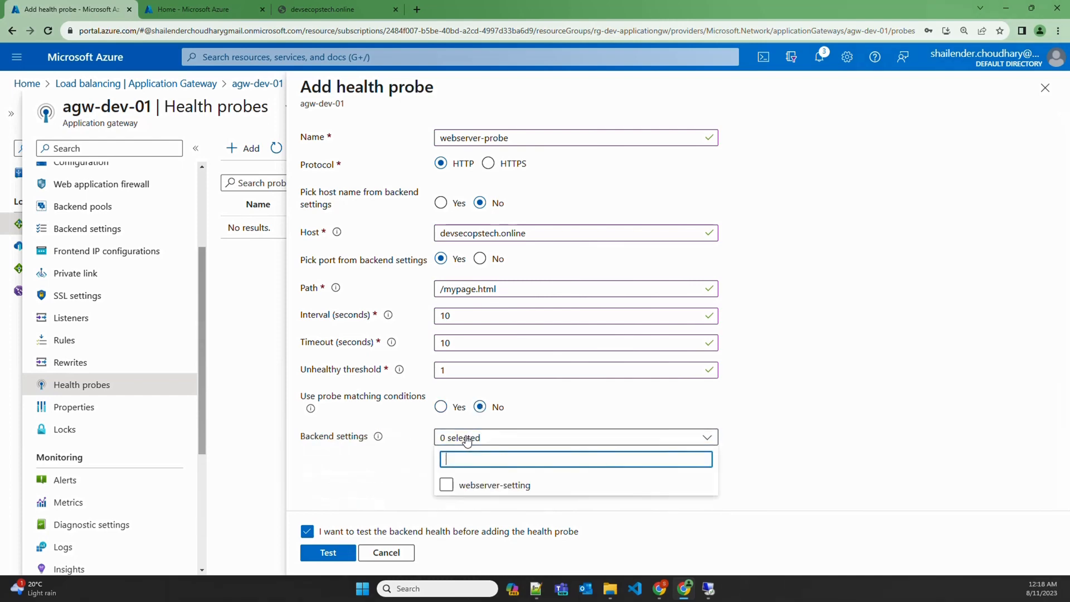
{"action": "left_click", "coordinate": [447, 485]}
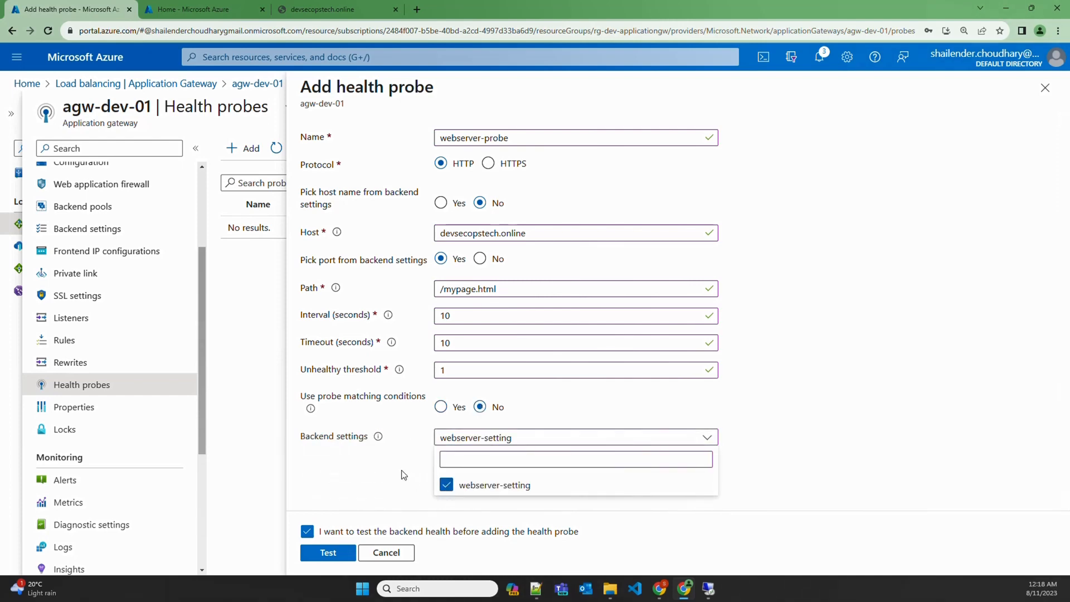
{"action": "left_click", "coordinate": [403, 475]}
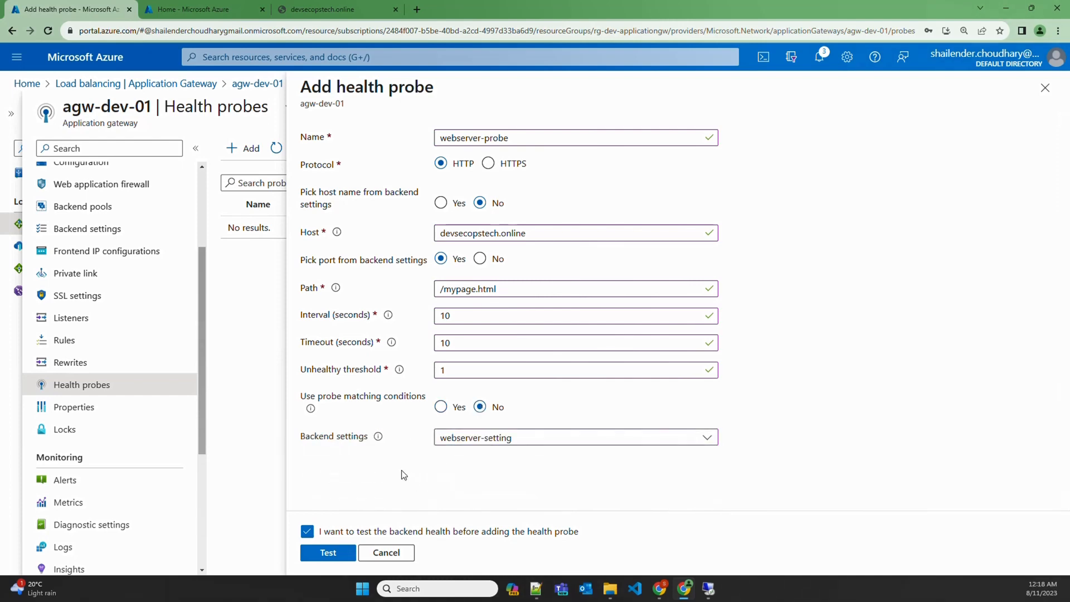
Test webserver-probe, confirm both backends Healthy with 200 responses, and add it to agw-dev-01
{"action": "left_click", "coordinate": [328, 553]}
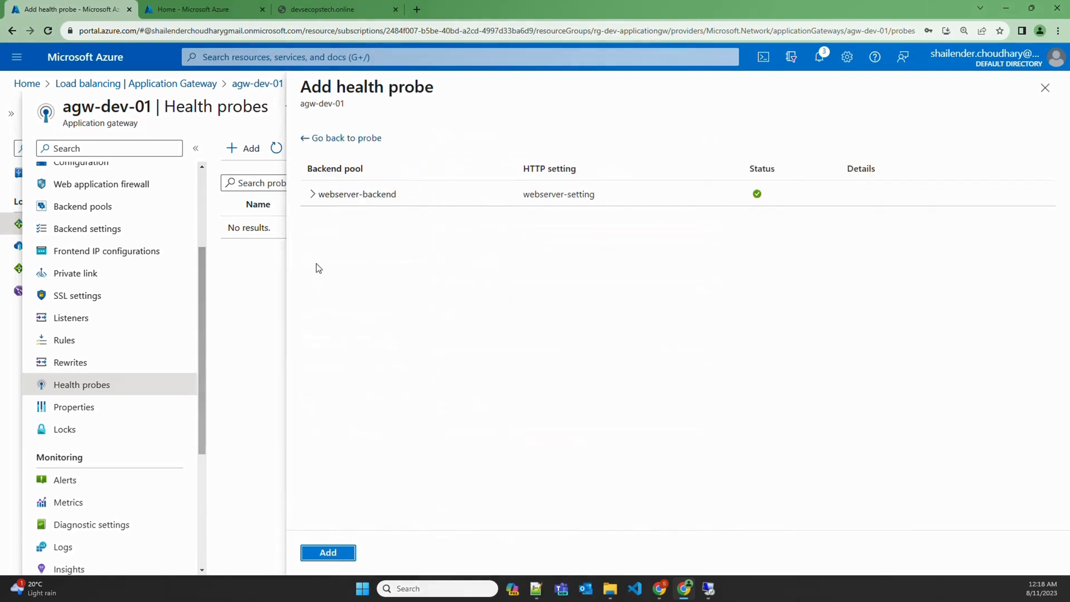
{"action": "left_click", "coordinate": [313, 195]}
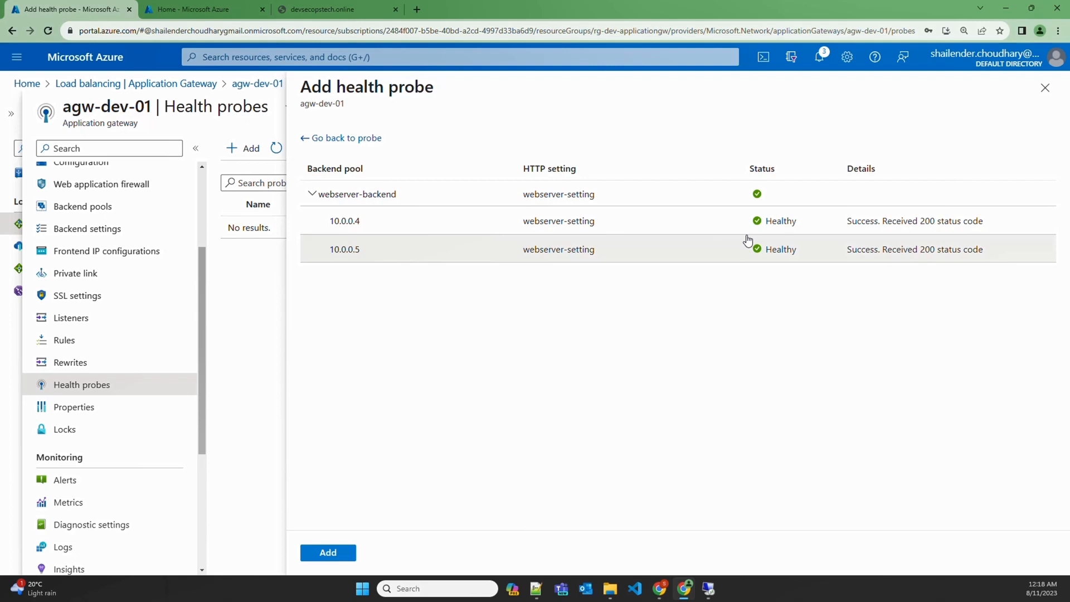
{"action": "left_click", "coordinate": [326, 551]}
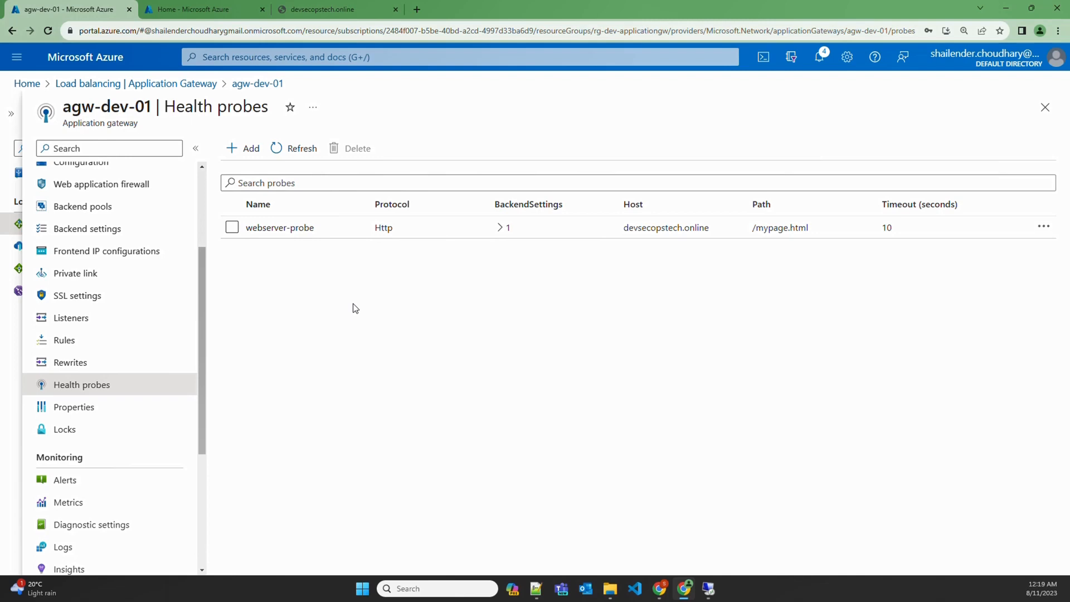
On webserver01, move mypage from wwwroot into inetpub, then return to Chrome
{"action": "left_click", "coordinate": [707, 589]}
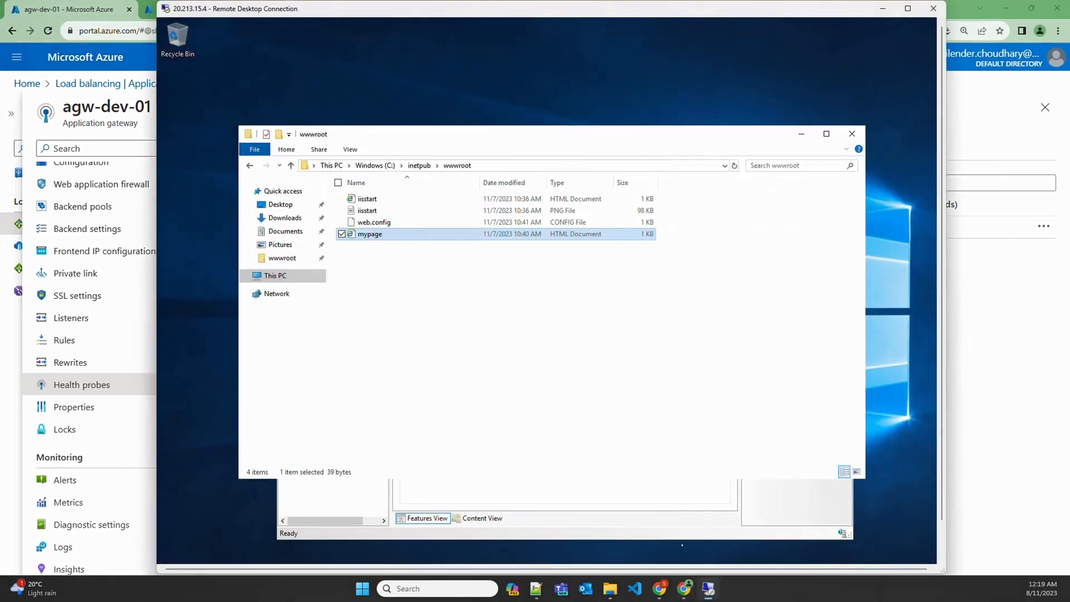
{"action": "left_click", "coordinate": [385, 224]}
{"action": "left_click", "coordinate": [384, 234]}
{"action": "left_click", "coordinate": [420, 166]}
{"action": "key", "text": "ctrl+v"}
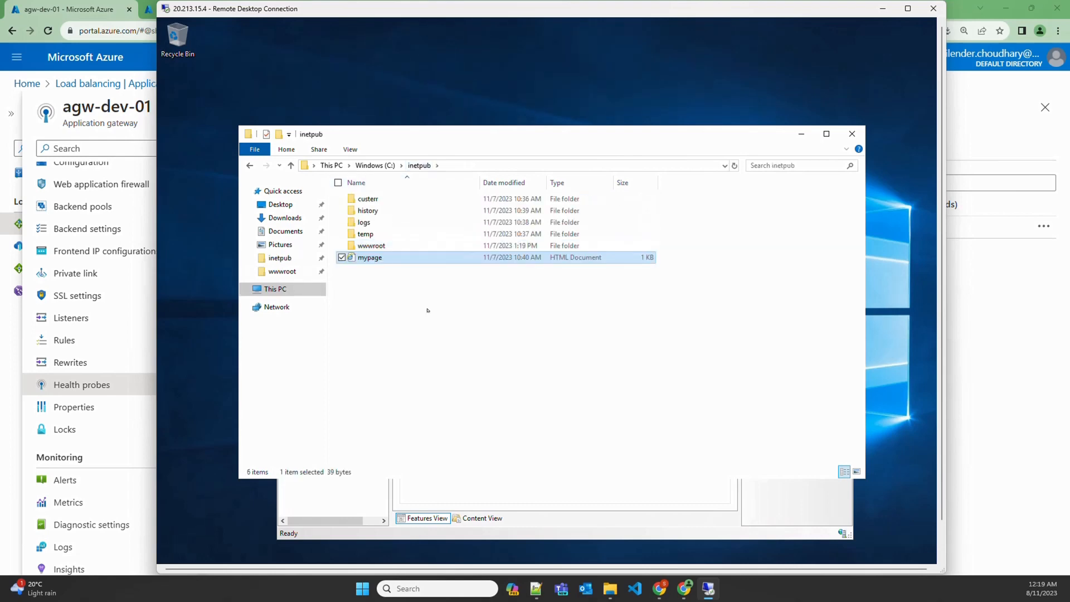
{"action": "left_click", "coordinate": [959, 376]}
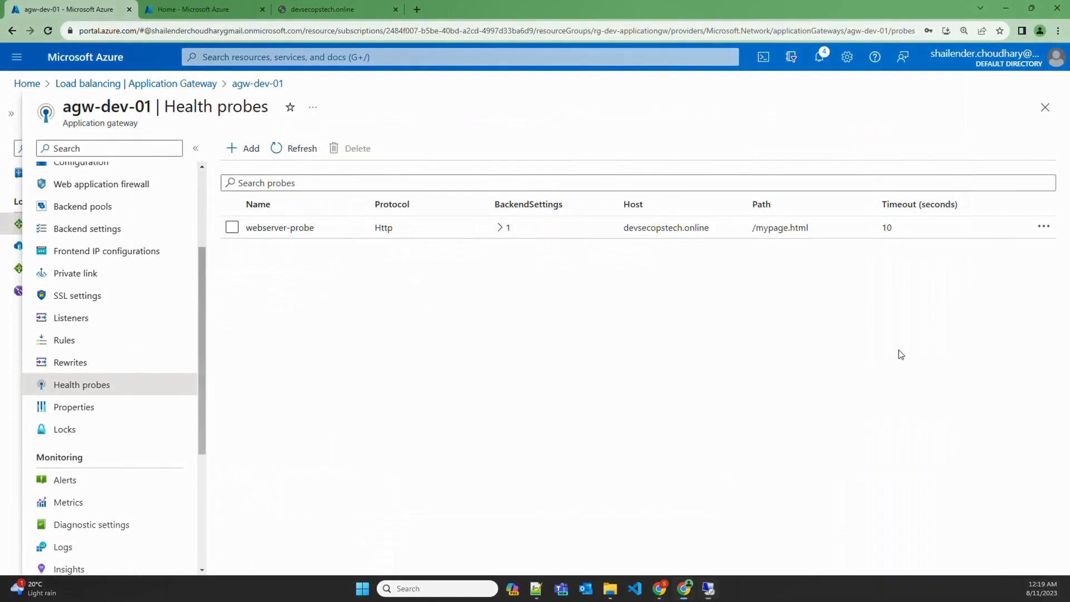
Reload devsecopstech.online three times, now getting the default IIS Windows Server page
{"action": "left_click", "coordinate": [326, 13]}
{"action": "left_click", "coordinate": [322, 30]}
{"action": "key", "text": "Return"}
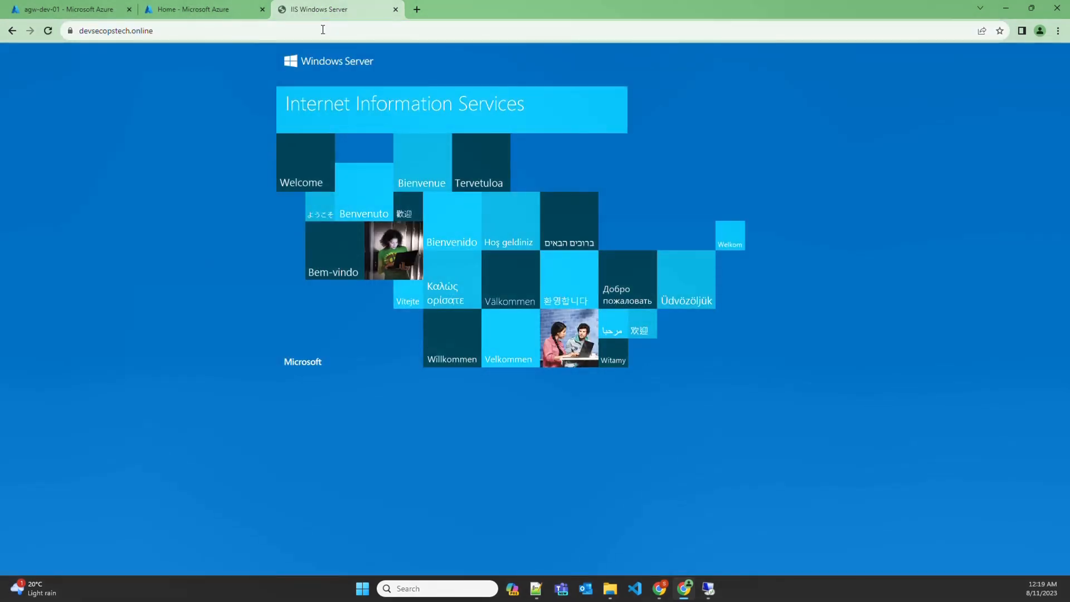
{"action": "left_click", "coordinate": [322, 29]}
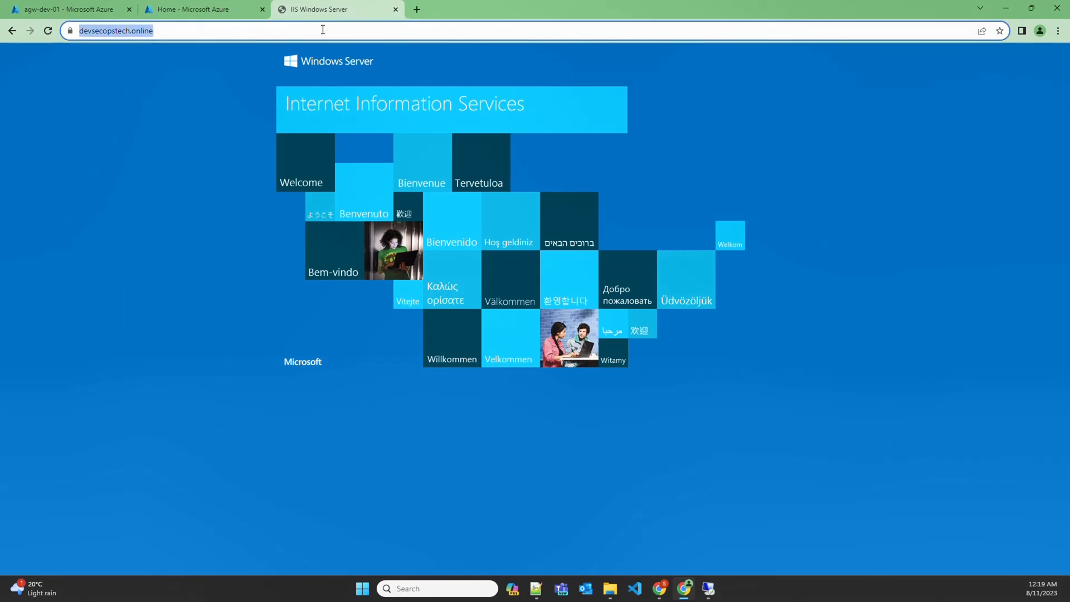
{"action": "key", "text": "Return"}
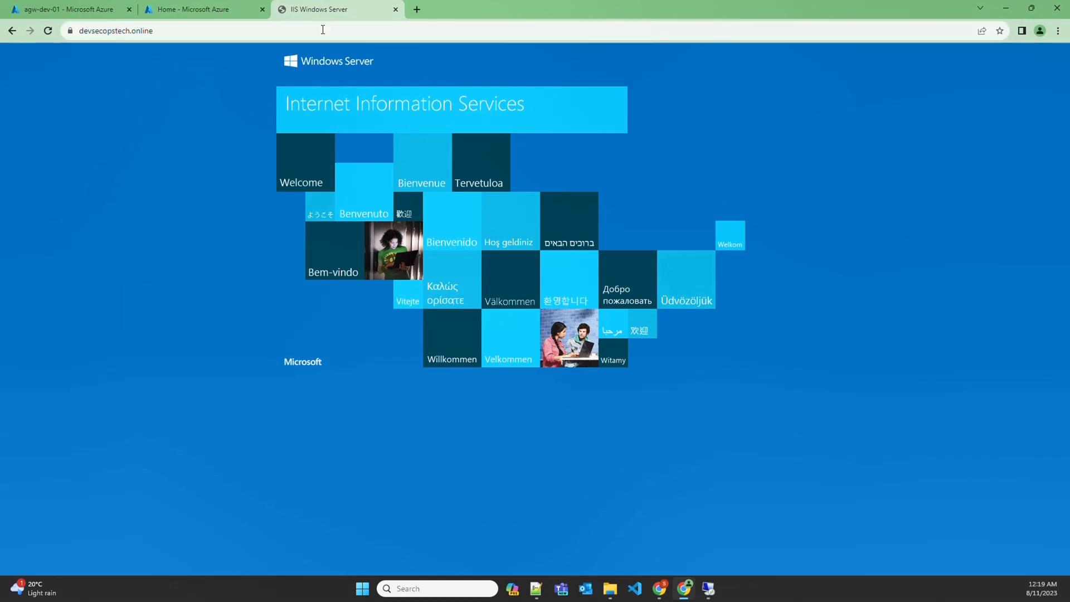
{"action": "left_click", "coordinate": [323, 29]}
{"action": "key", "text": "Return"}
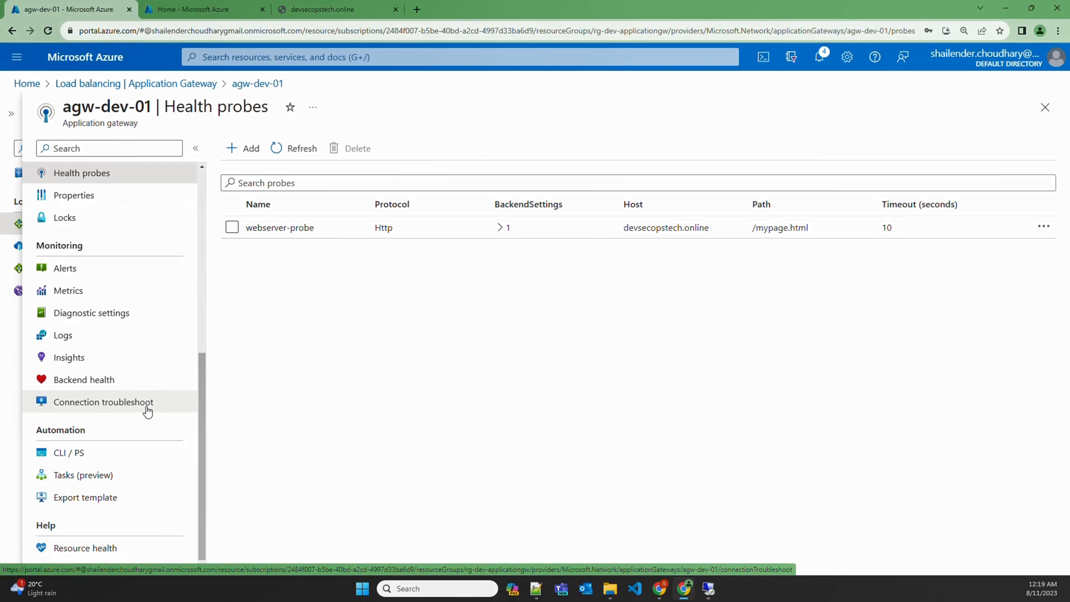
Check agw-dev-01's Backend health: 10.0.0.4 is Unhealthy with a 404, 10.0.0.5 Healthy
{"action": "left_click", "coordinate": [66, 383]}
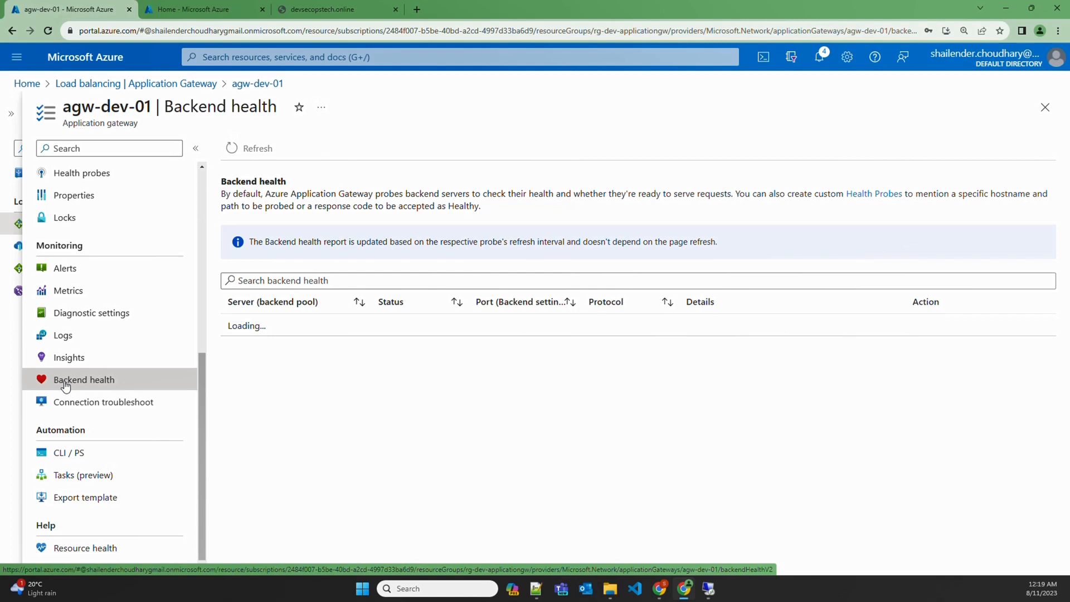
{"action": "left_click_drag", "start_coordinate": [438, 448], "coordinate": [390, 449]}
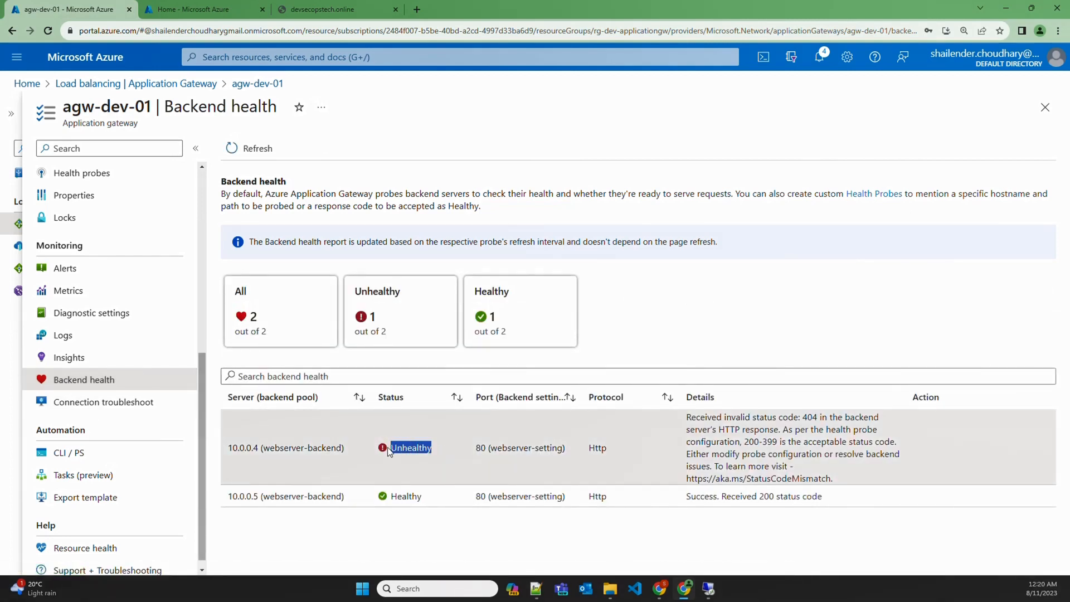
{"action": "left_click_drag", "start_coordinate": [803, 417], "coordinate": [818, 417]}
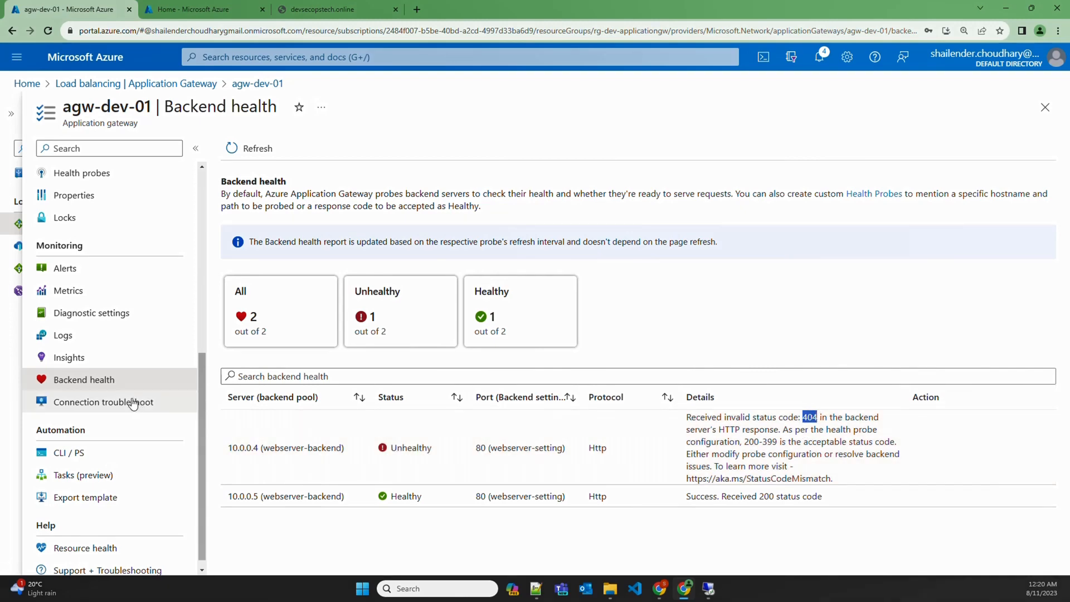
{"action": "scroll", "coordinate": [114, 407], "scroll_direction": "up", "scroll_amount": 5}
Test webserver-probe and note 10.0.0.4 reported Unhealthy
{"action": "left_click", "coordinate": [92, 458]}
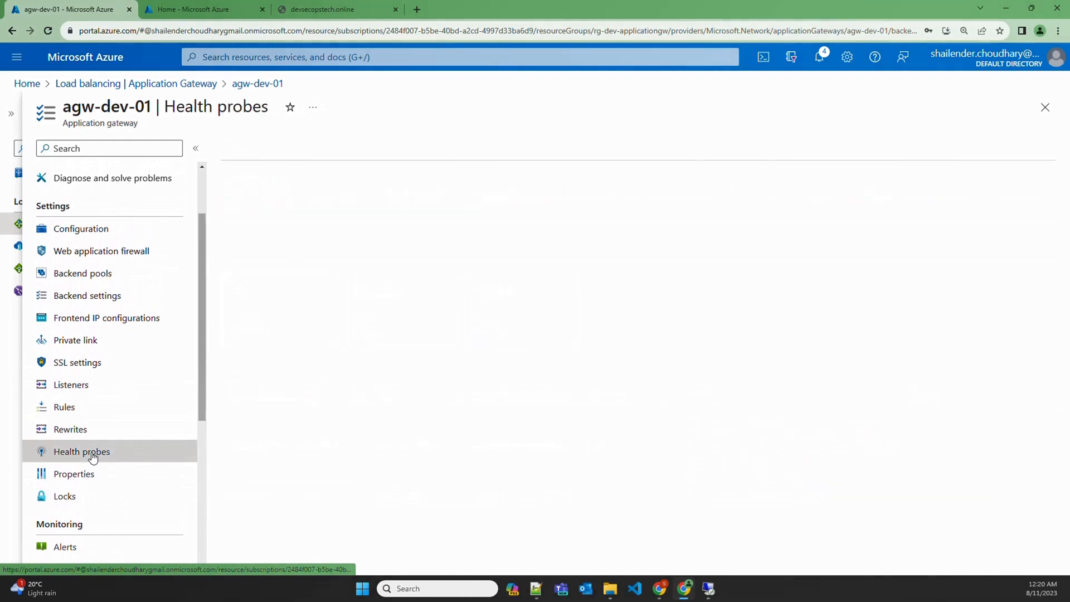
{"action": "left_click", "coordinate": [298, 232]}
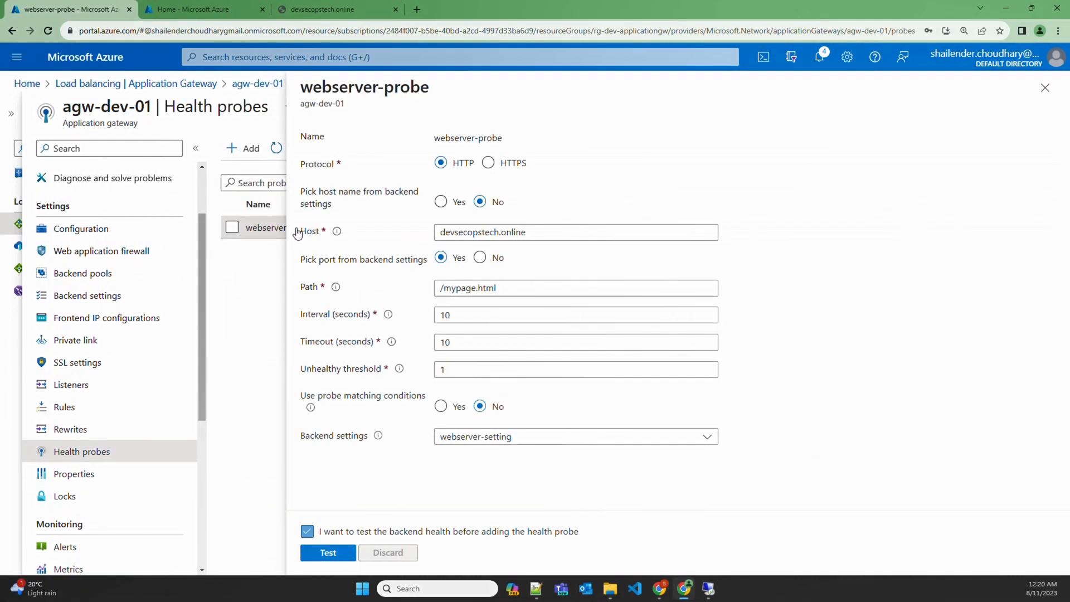
{"action": "left_click", "coordinate": [328, 553]}
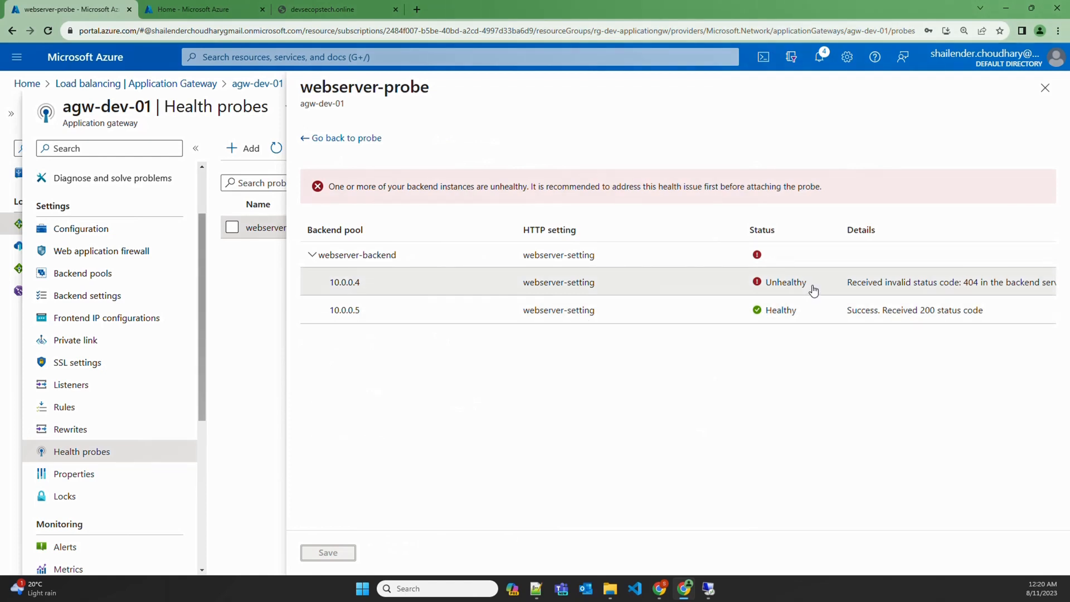
{"action": "left_click_drag", "start_coordinate": [810, 290], "coordinate": [768, 290]}
Reload devsecopstech.online six times, then return to the probe test results in Azure
{"action": "left_click", "coordinate": [298, 12]}
{"action": "left_click", "coordinate": [285, 31]}
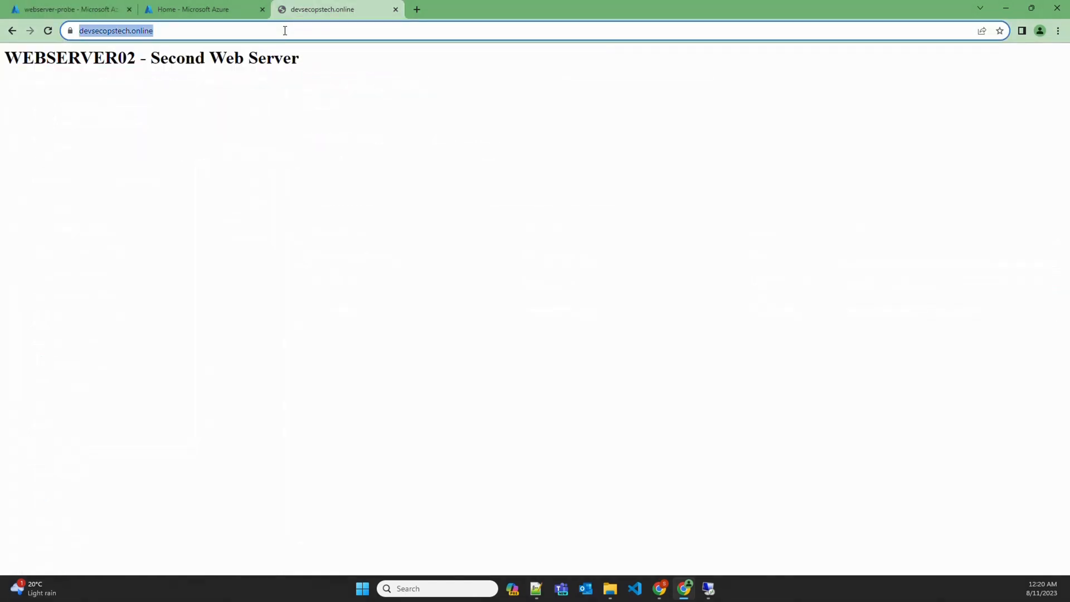
{"action": "key", "text": "Return"}
{"action": "left_click", "coordinate": [285, 31]}
{"action": "key", "text": "Return"}
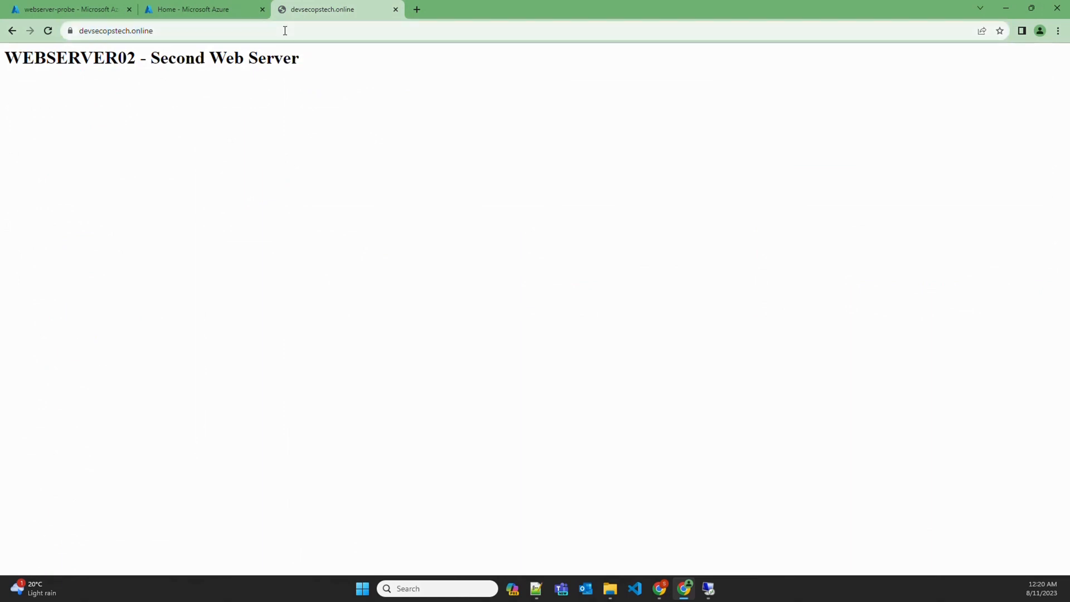
{"action": "left_click", "coordinate": [285, 31]}
{"action": "key", "text": "Return"}
{"action": "left_click", "coordinate": [284, 31]}
{"action": "key", "text": "Return"}
{"action": "left_click", "coordinate": [285, 31]}
{"action": "key", "text": "Return"}
{"action": "left_click", "coordinate": [285, 31]}
{"action": "key", "text": "Return"}
{"action": "left_click", "coordinate": [285, 31]}
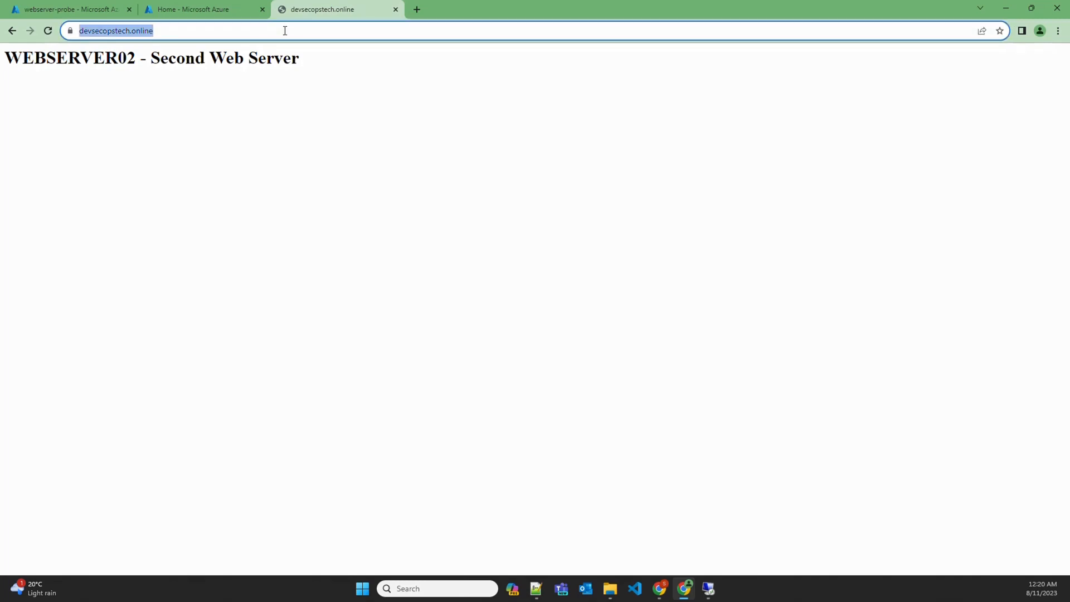
{"action": "left_click", "coordinate": [67, 8]}
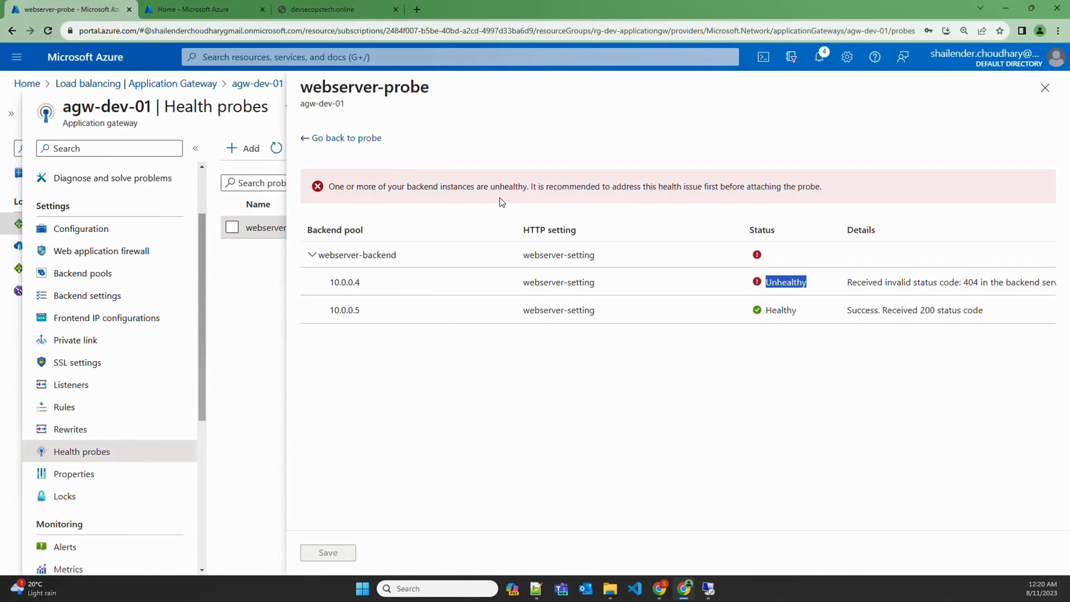
On webserver01, paste mypage back into the wwwroot folder, then return to Azure
{"action": "left_click", "coordinate": [709, 589]}
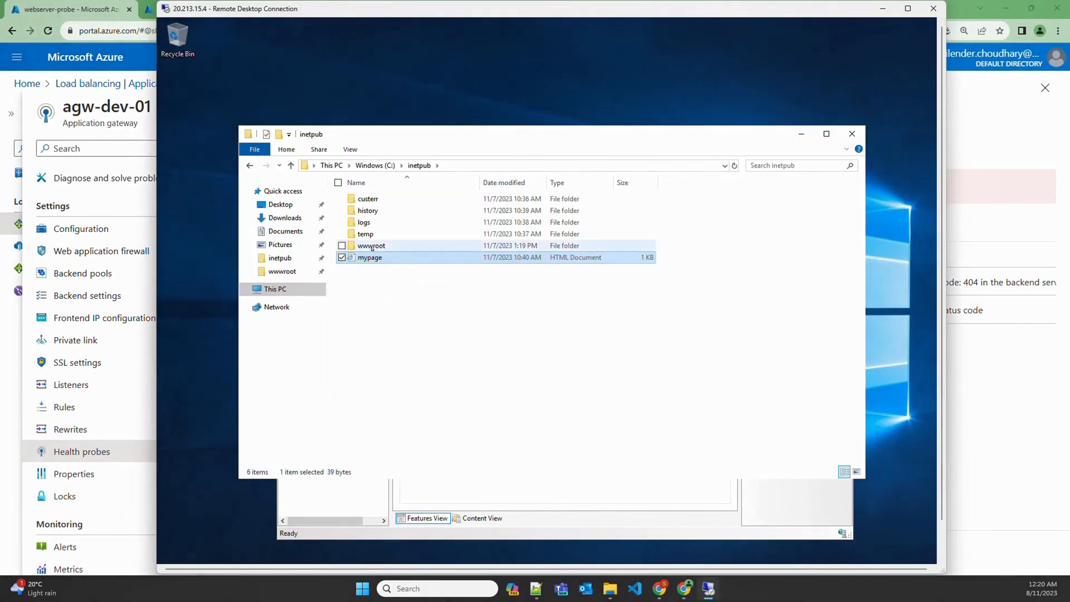
{"action": "left_click", "coordinate": [372, 246]}
{"action": "double_click", "coordinate": [372, 246]}
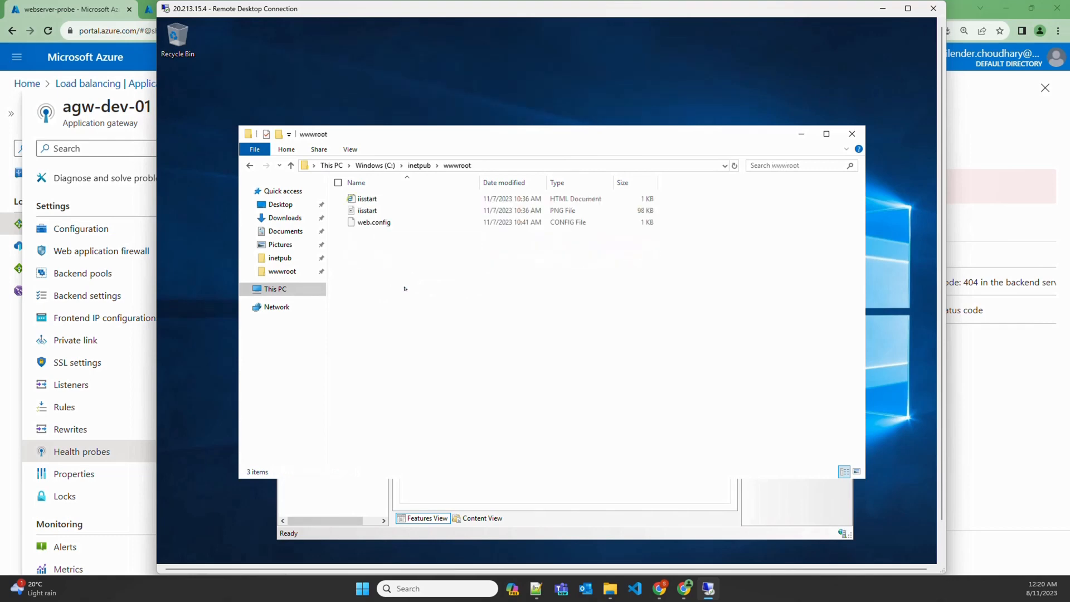
{"action": "key", "text": "ctrl+v"}
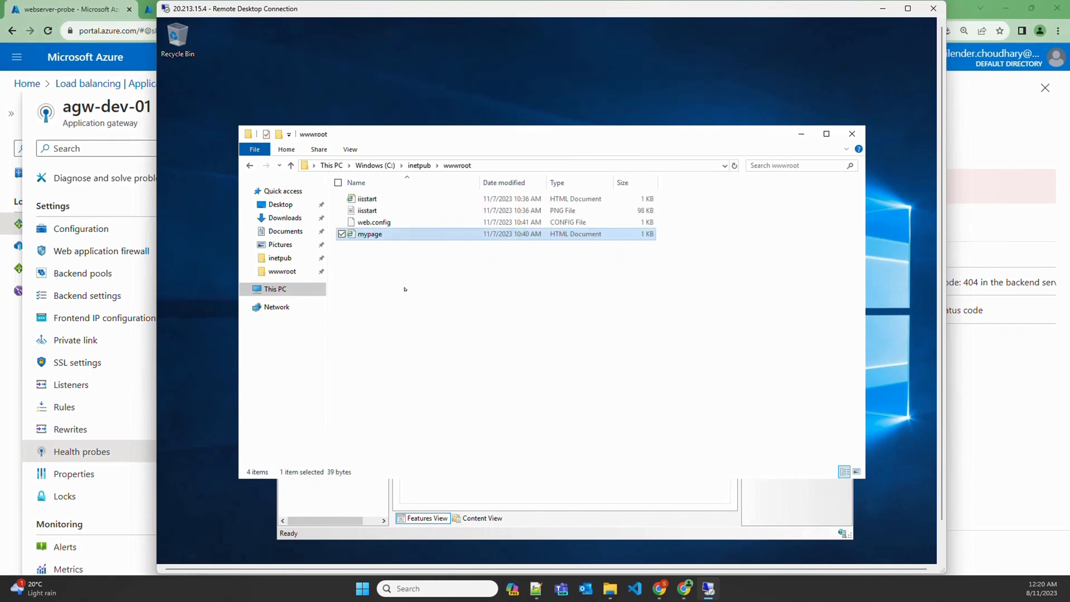
{"action": "left_click", "coordinate": [985, 382]}
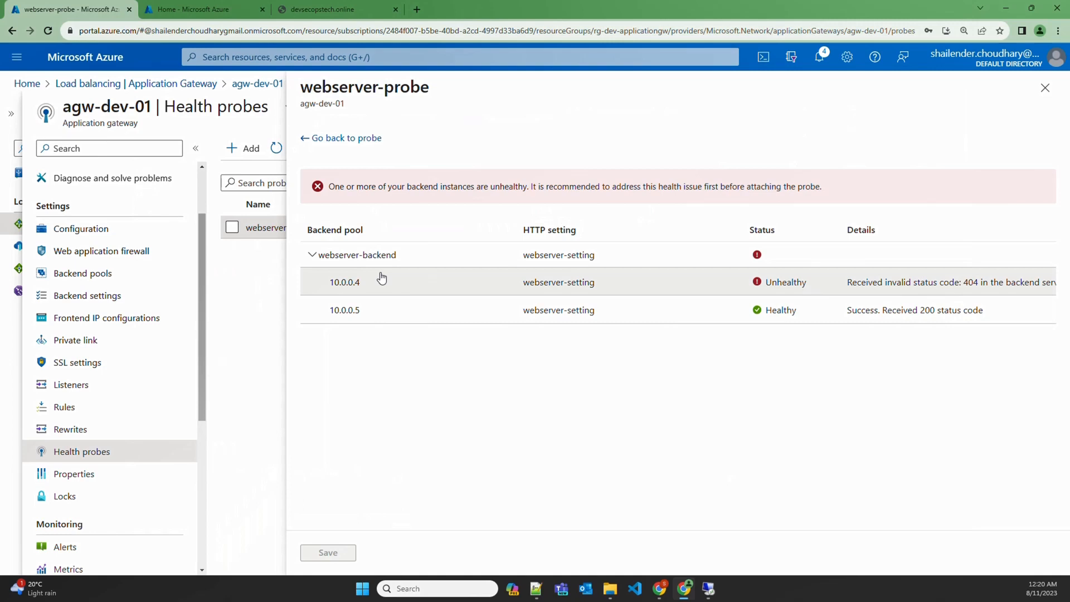
Rerun the webserver-probe test and confirm 10.0.0.4 and 10.0.0.5 both report Healthy with 200
{"action": "left_click", "coordinate": [341, 140]}
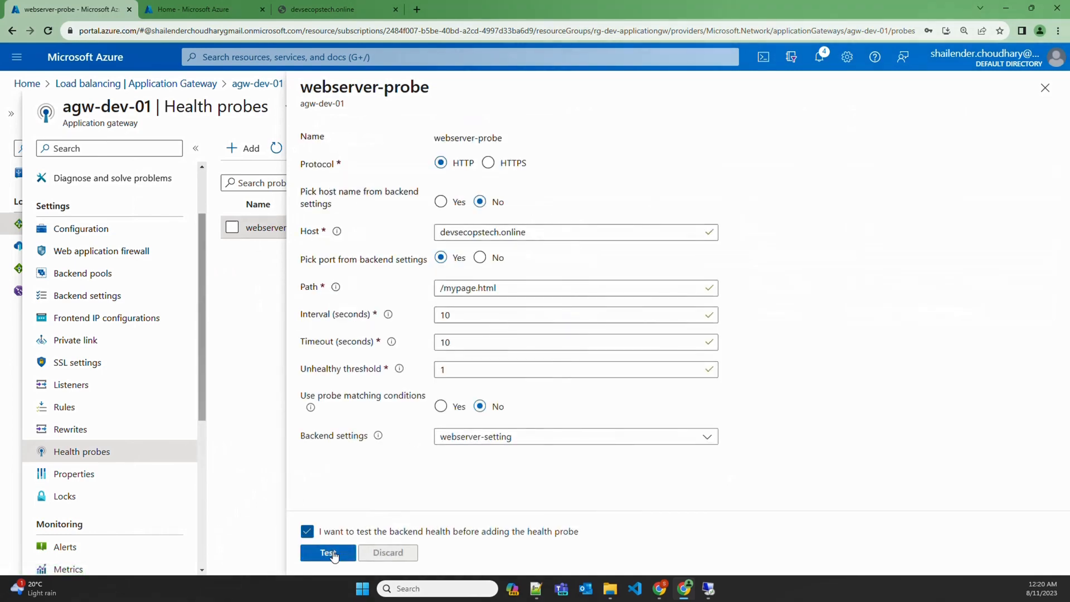
{"action": "left_click", "coordinate": [329, 553]}
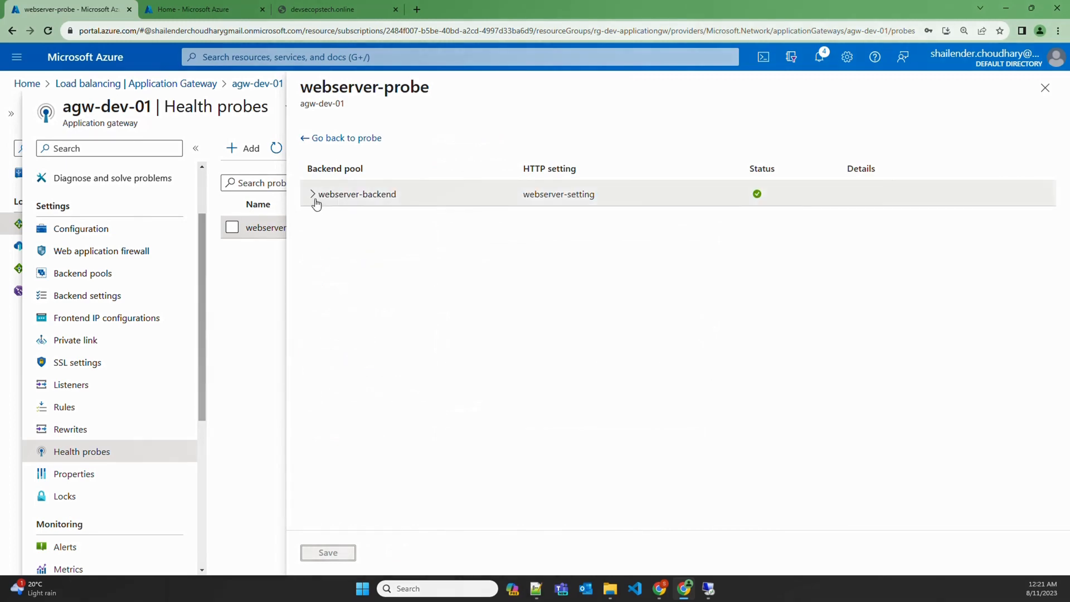
{"action": "left_click", "coordinate": [313, 196]}
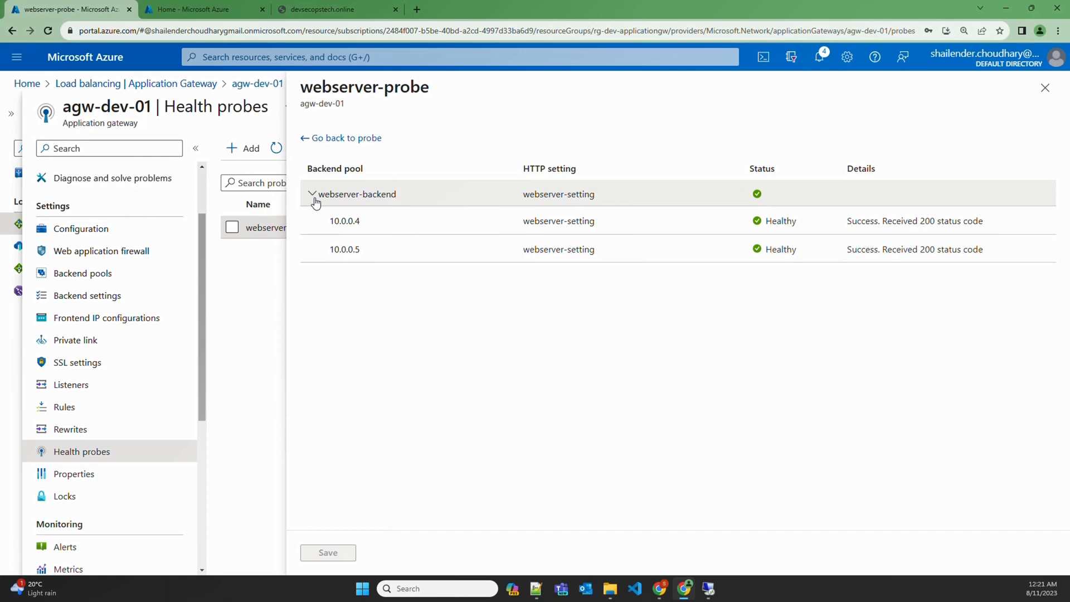
{"action": "left_click", "coordinate": [335, 140]}
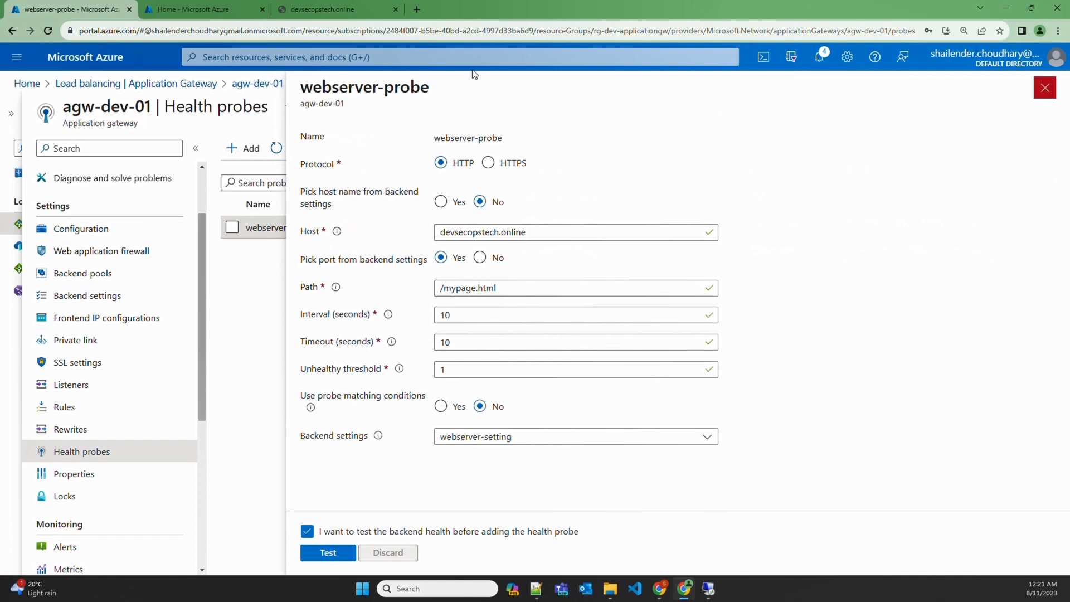
Close the probe panel and return to the devsecopstech.online browser tab's address bar
{"action": "left_click", "coordinate": [1044, 86]}
{"action": "left_click", "coordinate": [322, 9]}
{"action": "left_click", "coordinate": [311, 31]}
{"action": "left_click", "coordinate": [310, 33]}
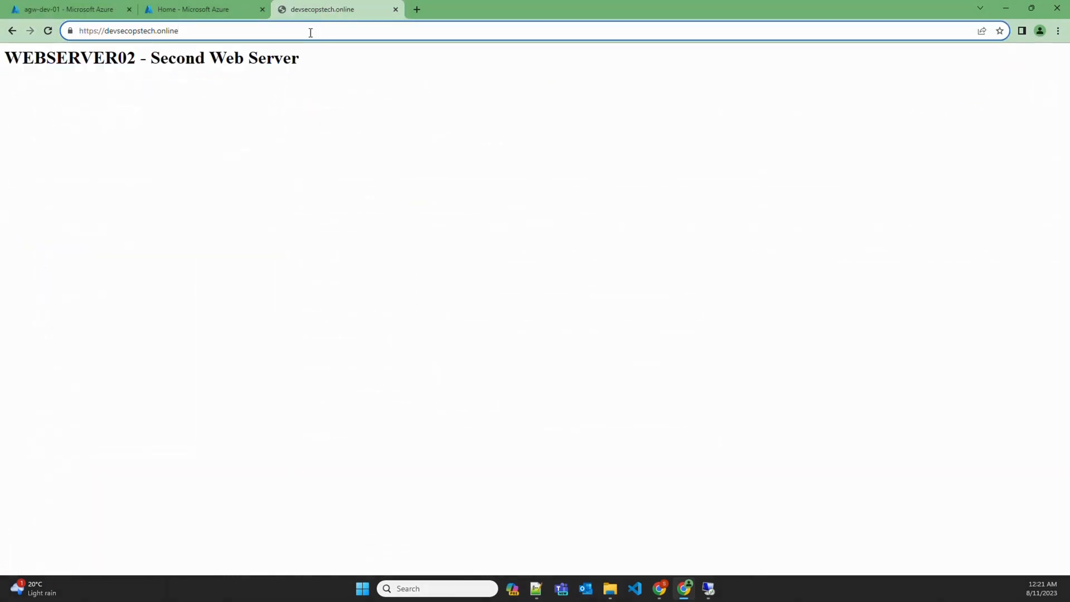
Reload devsecopstech.online repeatedly and watch it alternate between the WEBSERVER01 and WEBSERVER02 pages
{"action": "key", "text": "Return"}
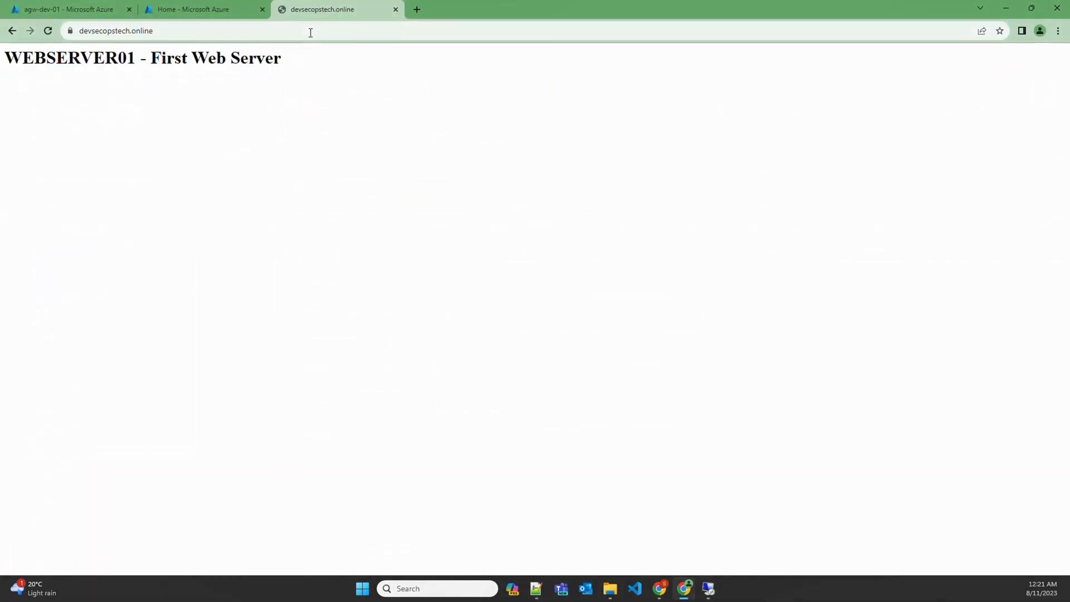
{"action": "left_click", "coordinate": [311, 32]}
{"action": "key", "text": "Return"}
{"action": "left_click", "coordinate": [310, 32]}
{"action": "key", "text": "Return"}
{"action": "left_click", "coordinate": [310, 33]}
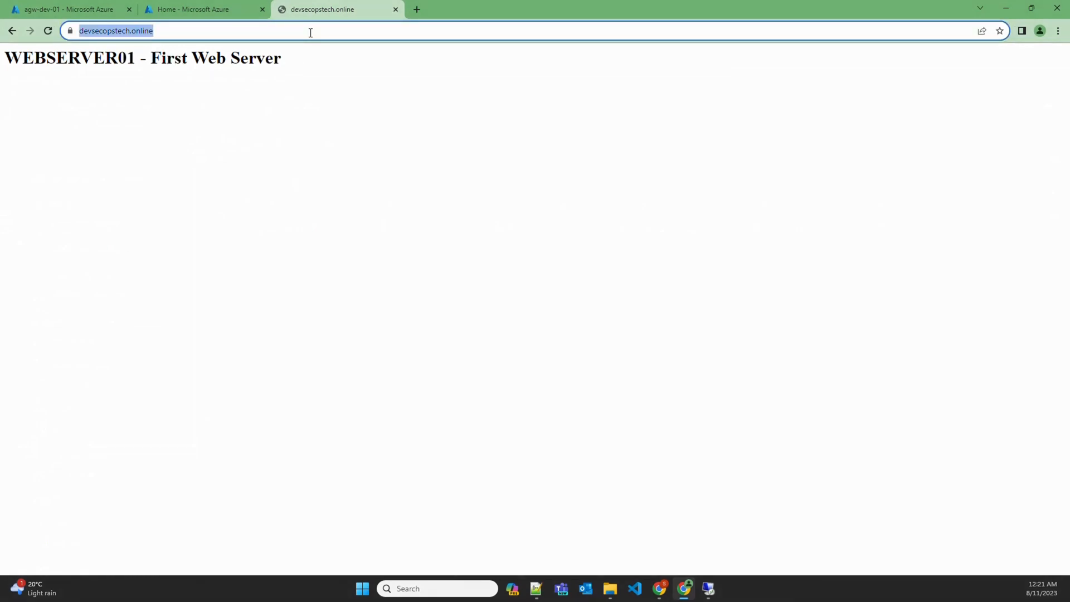
{"action": "key", "text": "Return"}
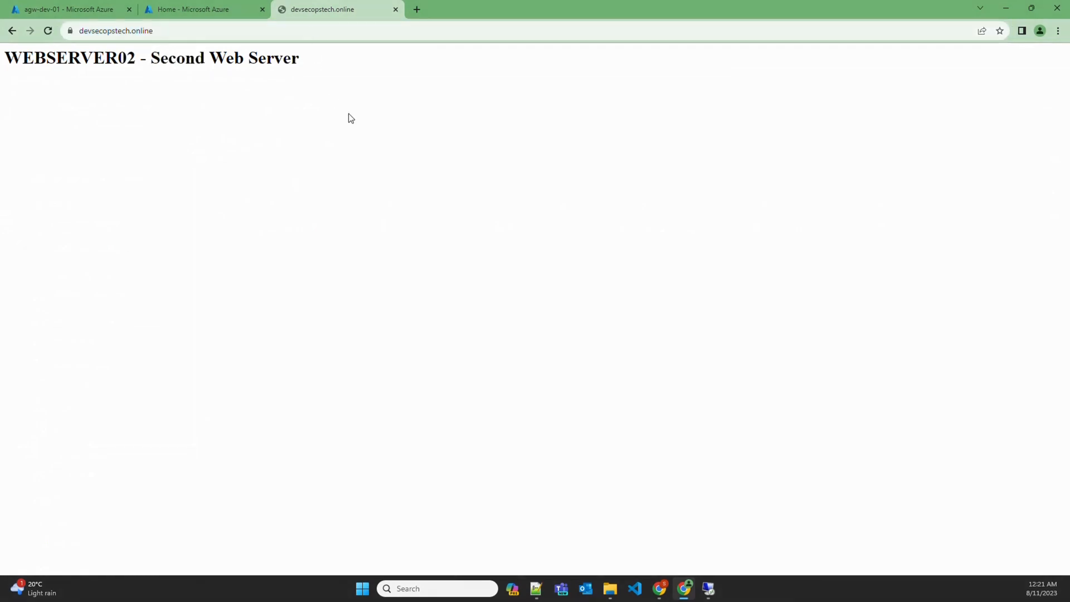
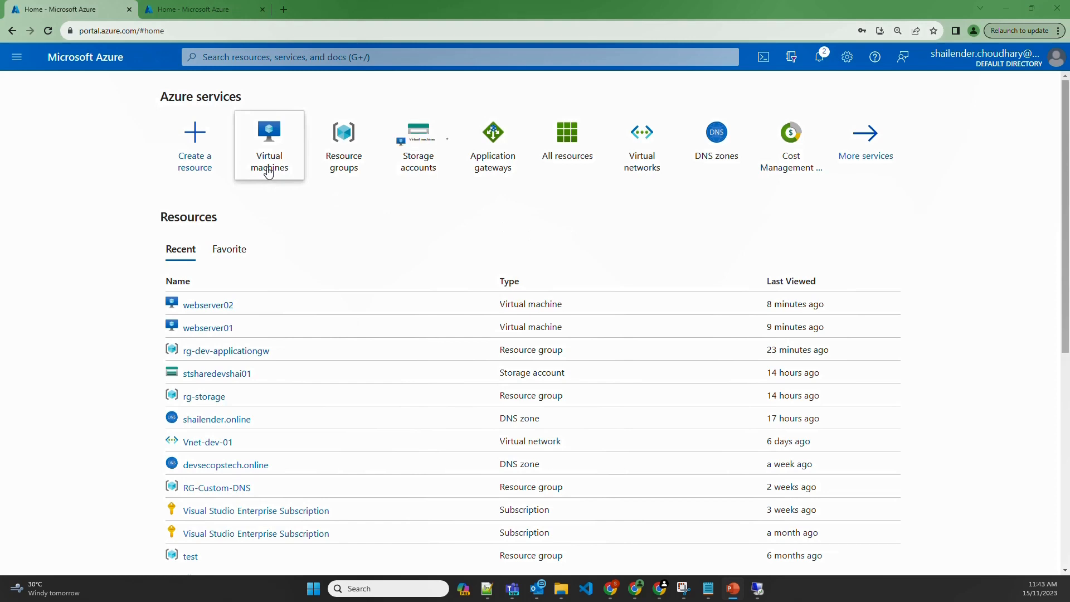
Open webserver01 (20.5.42.37) from the Virtual machines list and switch to its remote desktop session
{"action": "left_click", "coordinate": [268, 172]}
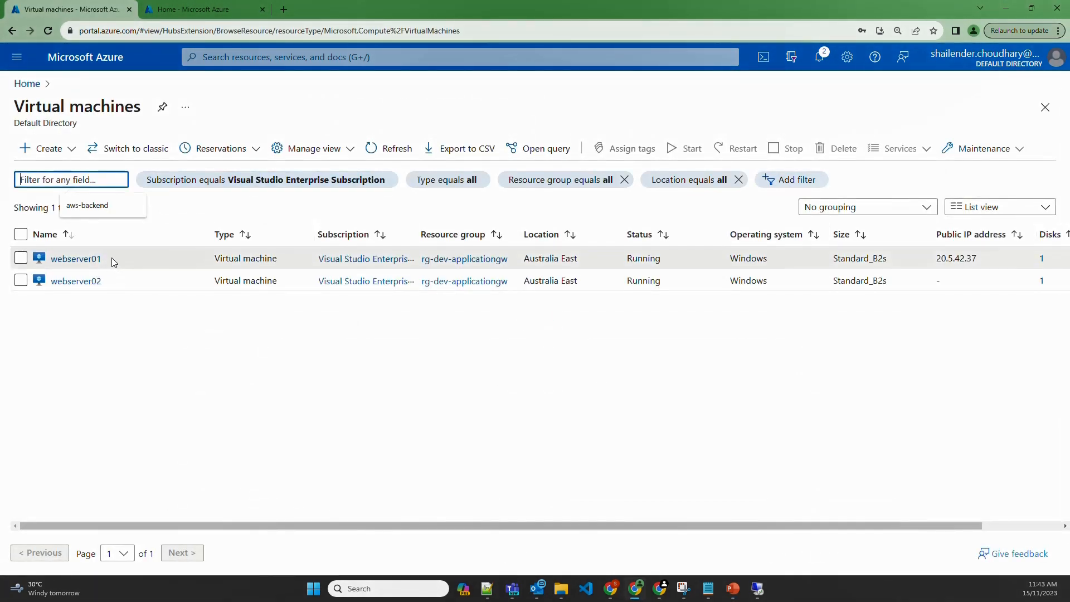
{"action": "left_click_drag", "start_coordinate": [112, 258], "coordinate": [49, 259]}
{"action": "left_click_drag", "start_coordinate": [118, 283], "coordinate": [50, 281]}
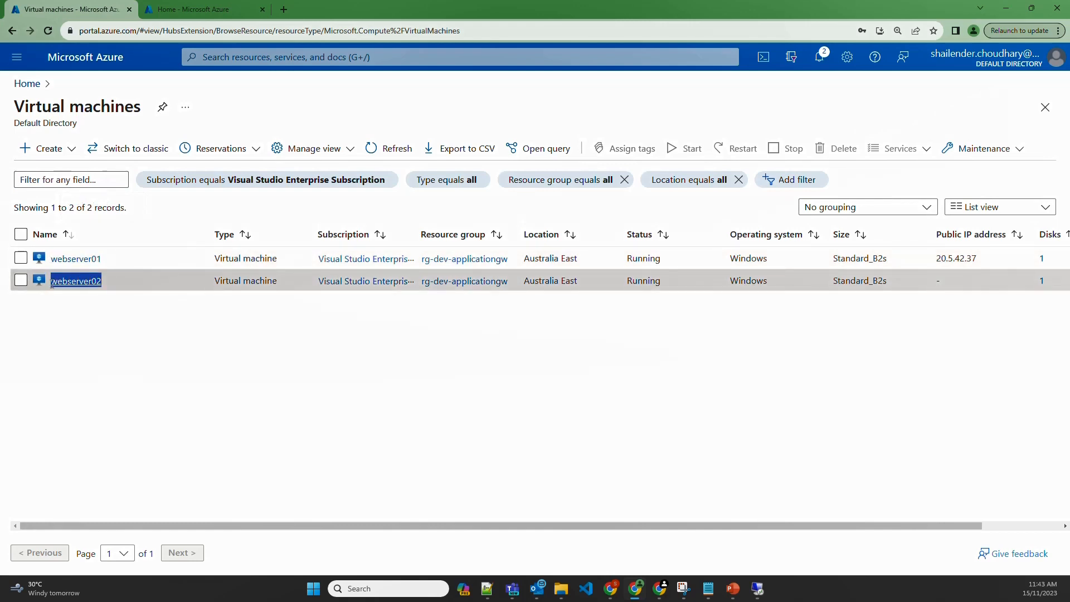
{"action": "left_click", "coordinate": [75, 258]}
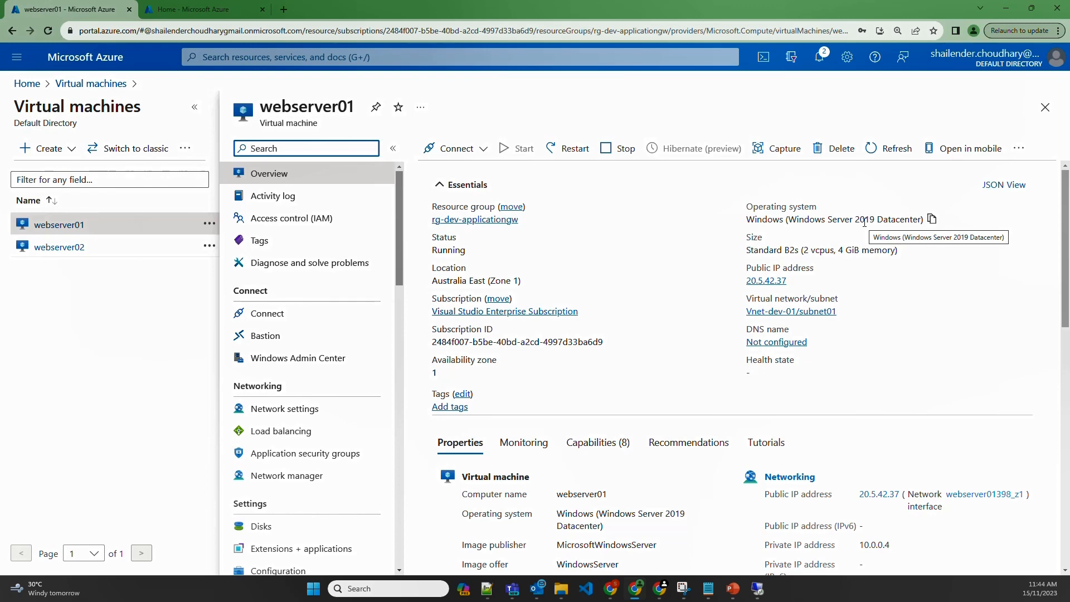
{"action": "left_click", "coordinate": [759, 590]}
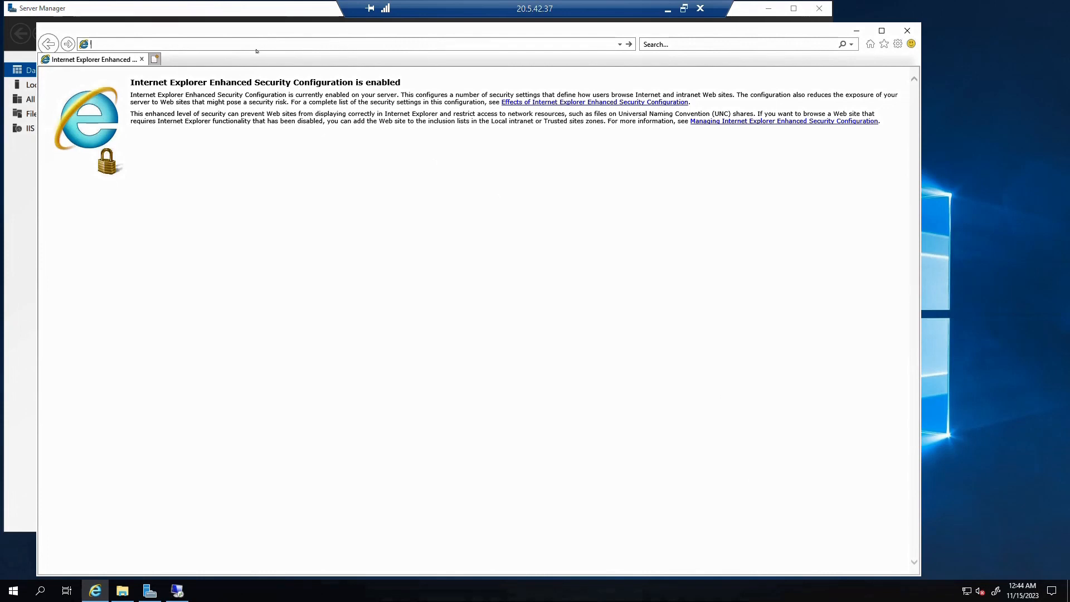
On webserver01, load localhost in Internet Explorer over http, then over https
{"action": "type", "text": "localhost"}
{"action": "key", "text": "Return"}
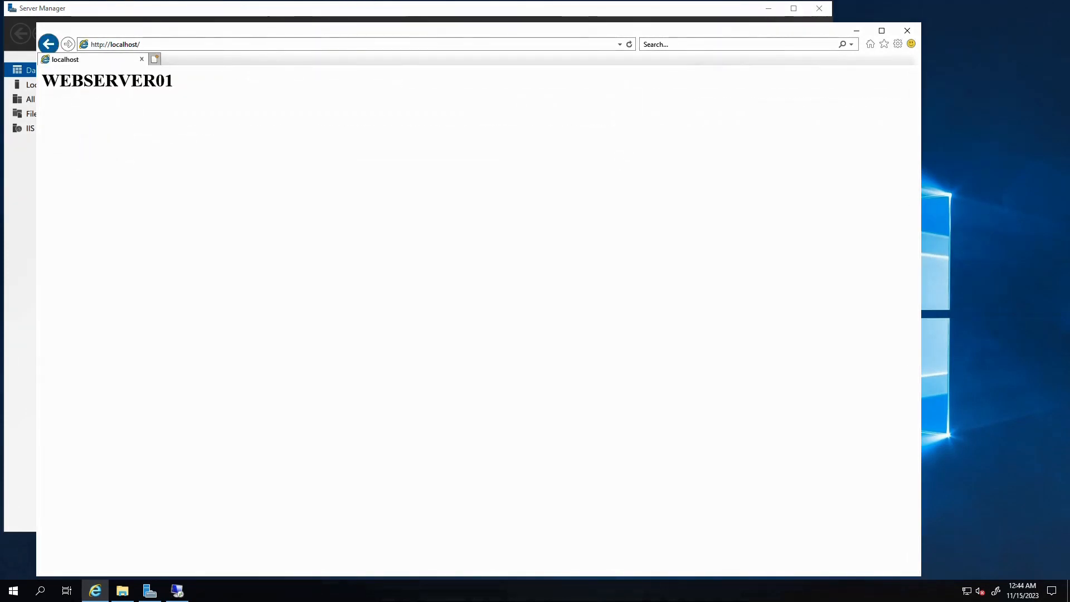
{"action": "left_click", "coordinate": [104, 44]}
{"action": "left_click", "coordinate": [104, 44]}
{"action": "type", "text": "s"}
{"action": "key", "text": "Return"}
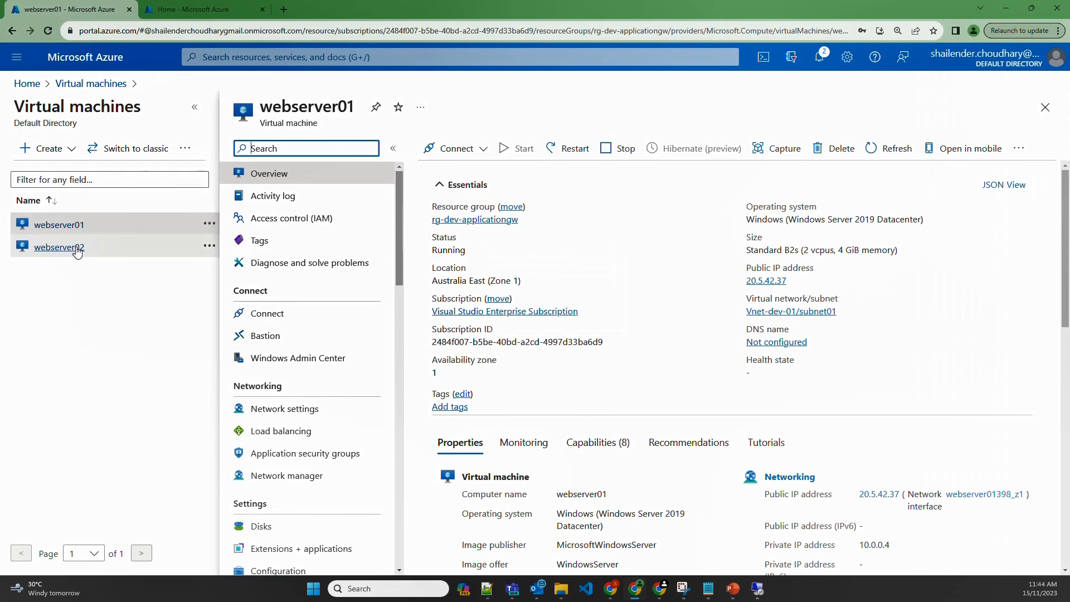
Open webserver02 (10.0.0.5) and load localhost in its Internet Explorer
{"action": "left_click", "coordinate": [77, 249]}
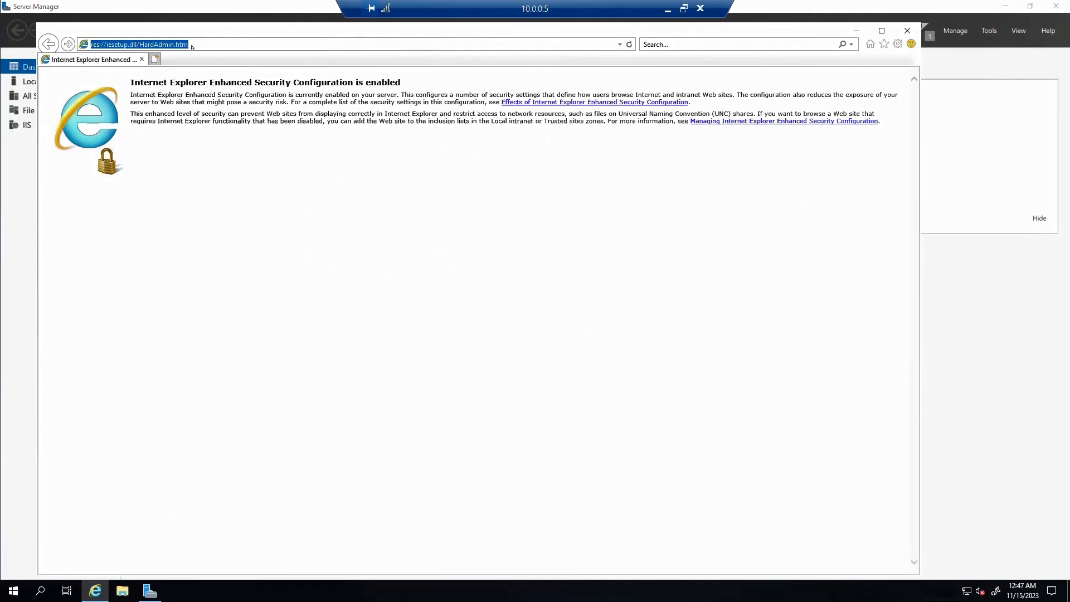
{"action": "type", "text": "localho"}
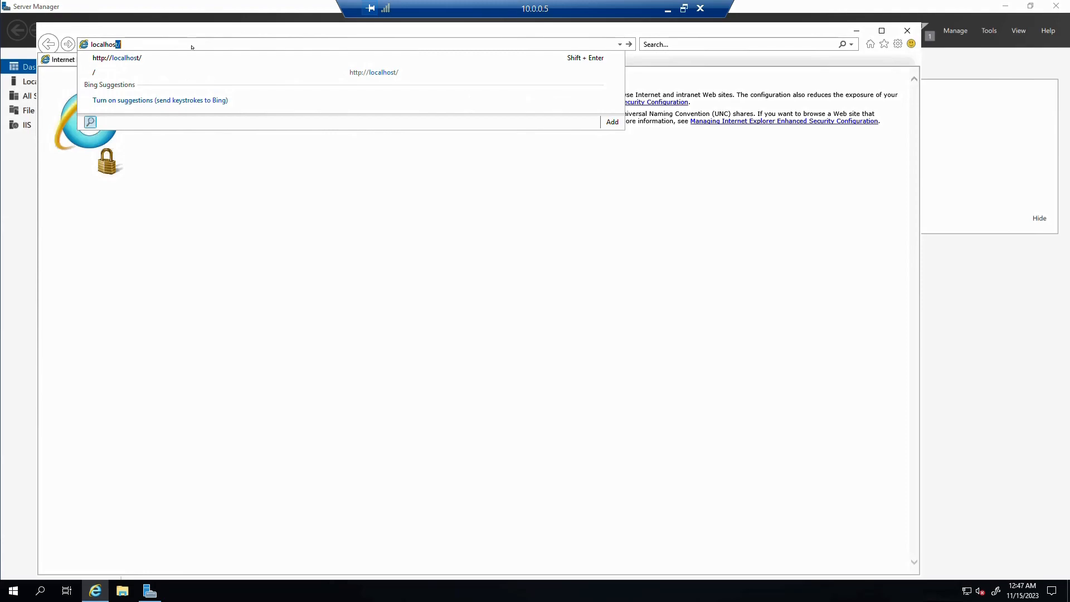
{"action": "type", "text": "s"}
{"action": "key", "text": "Return"}
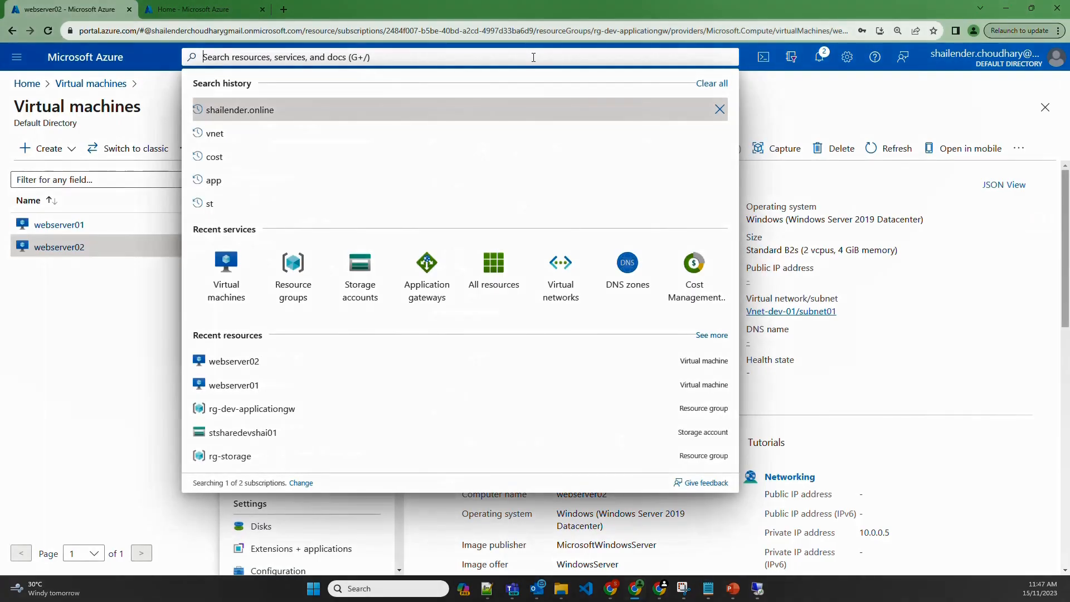
Search 'dns' and open the shailender.online zone to review its @ A record at 20.5.194.2
{"action": "type", "text": "dns"}
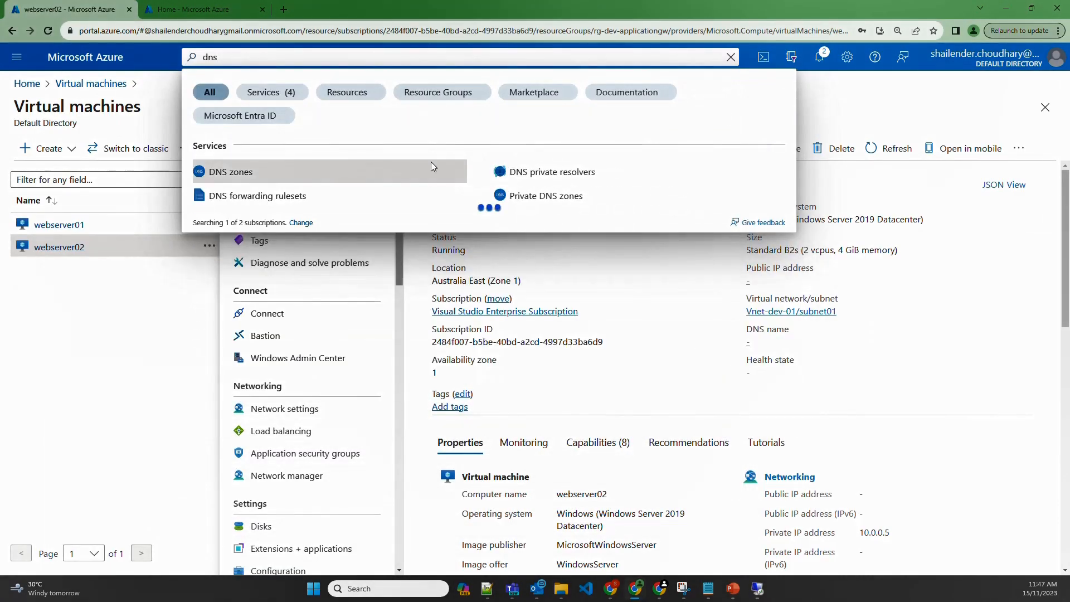
{"action": "left_click", "coordinate": [433, 166]}
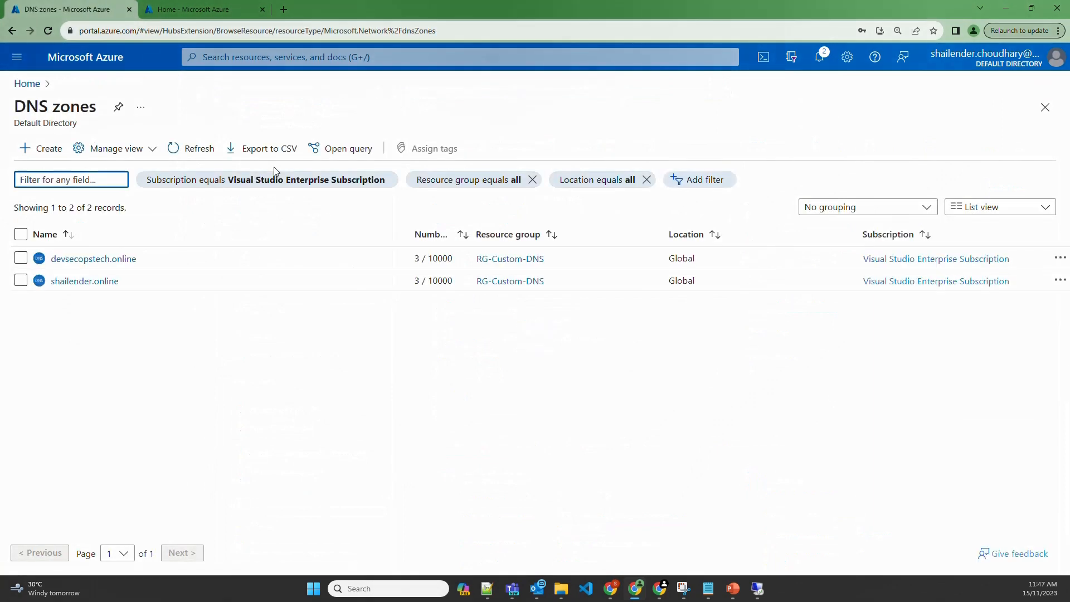
{"action": "left_click", "coordinate": [85, 281]}
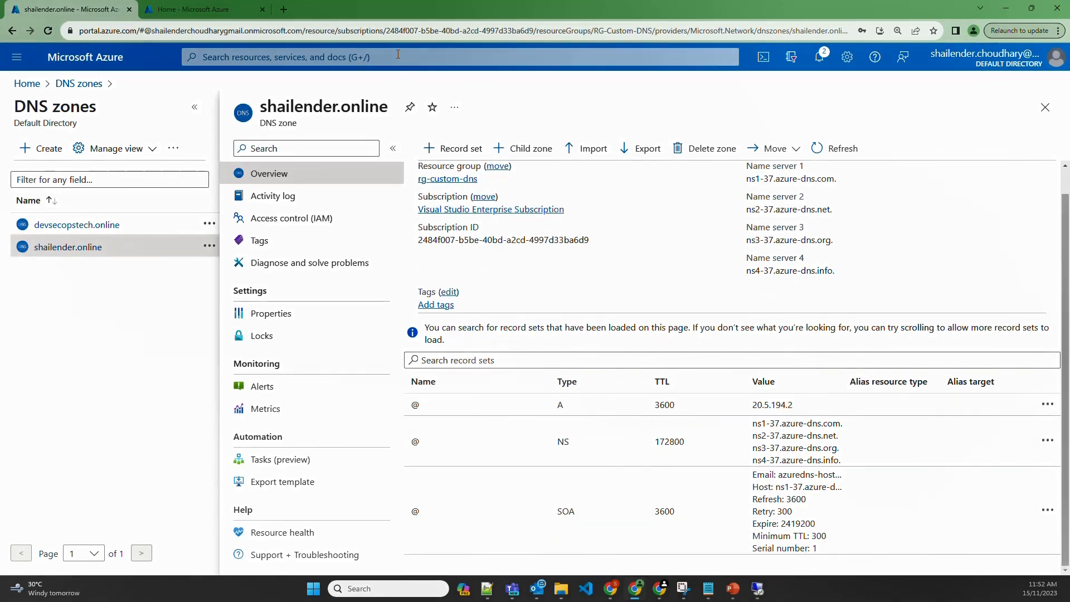
{"action": "left_click", "coordinate": [398, 54]}
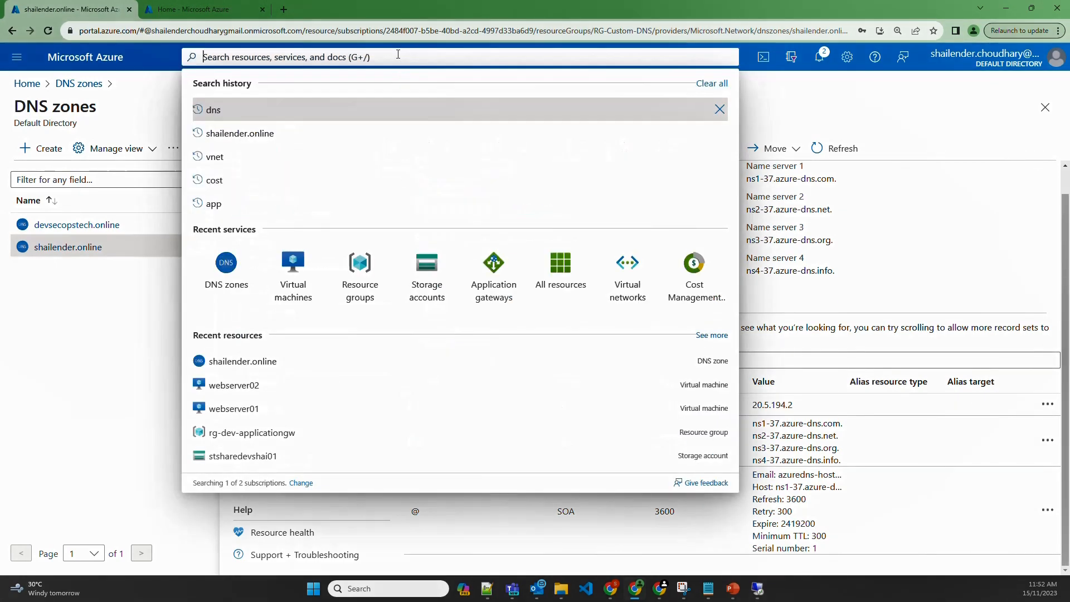
Start a new application gateway named agw-dev-01 in resource group rg-dev-applicationgw
{"action": "left_click", "coordinate": [494, 275]}
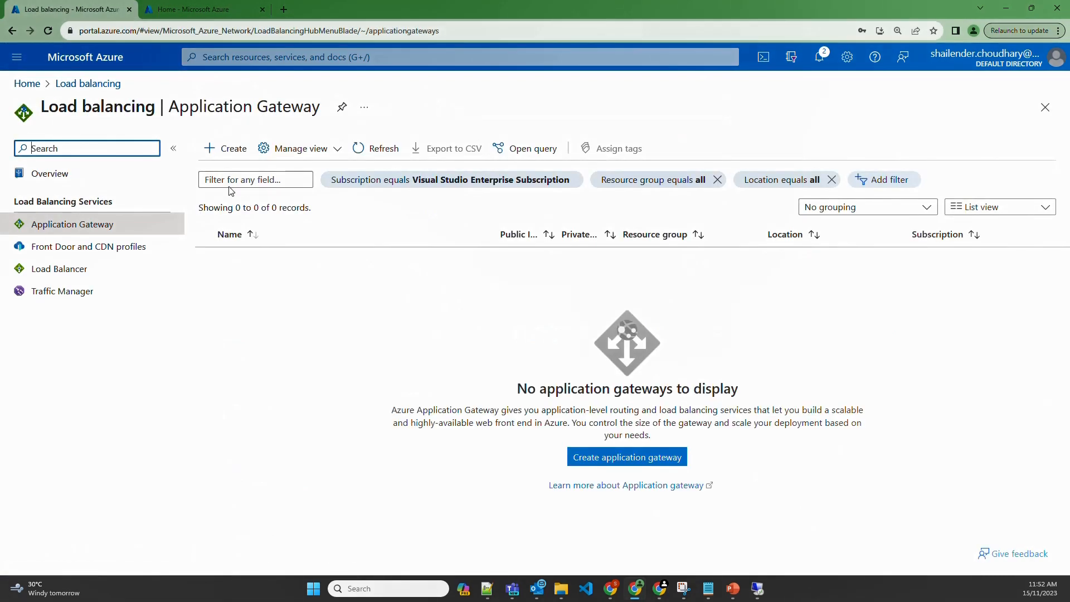
{"action": "left_click", "coordinate": [217, 156]}
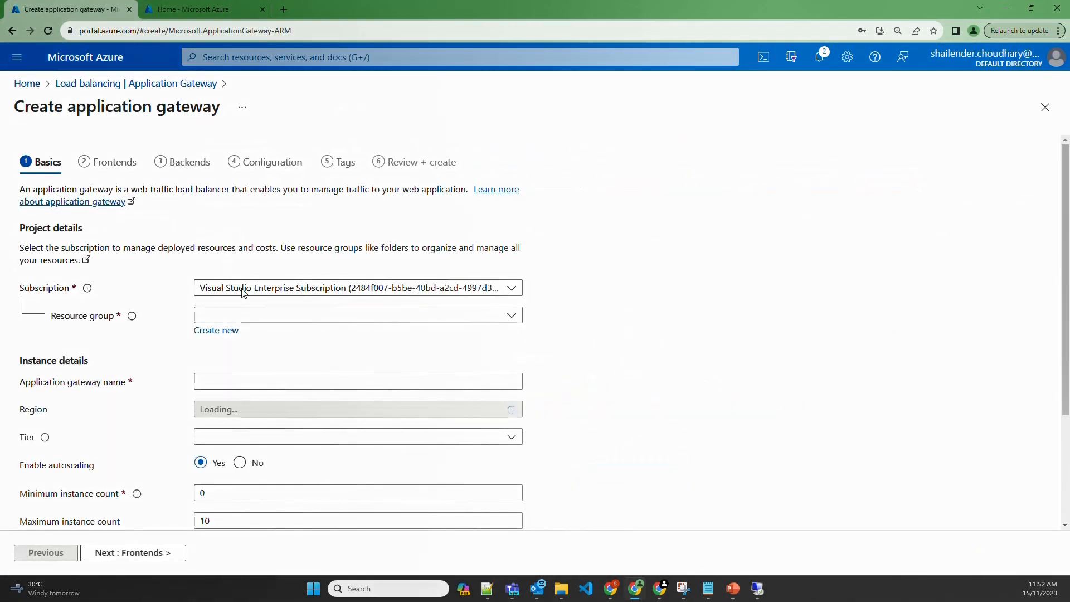
{"action": "left_click", "coordinate": [260, 318]}
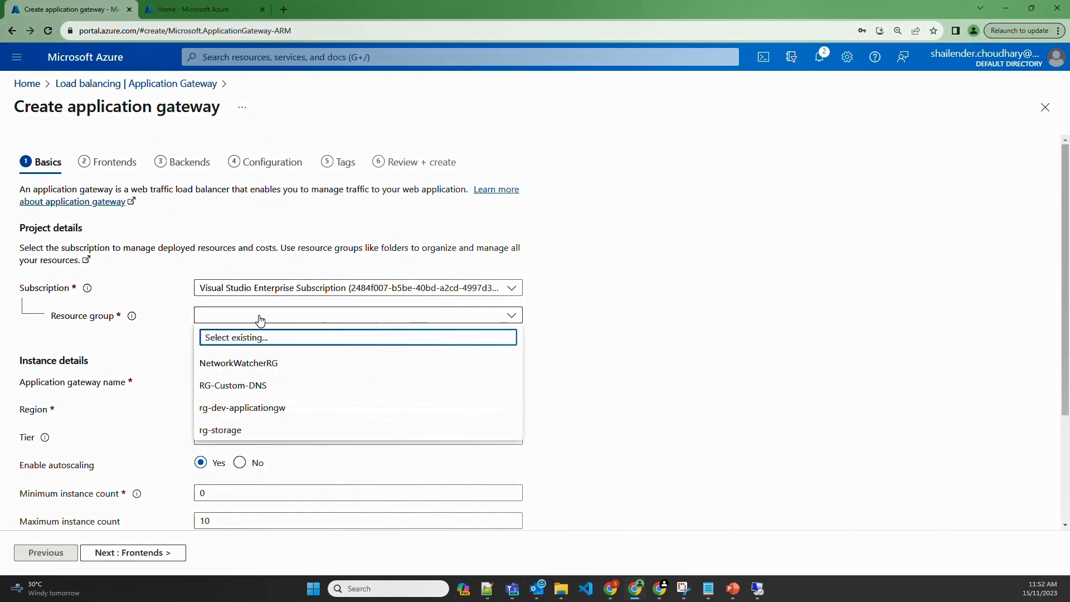
{"action": "left_click", "coordinate": [234, 411]}
{"action": "left_click", "coordinate": [226, 384]}
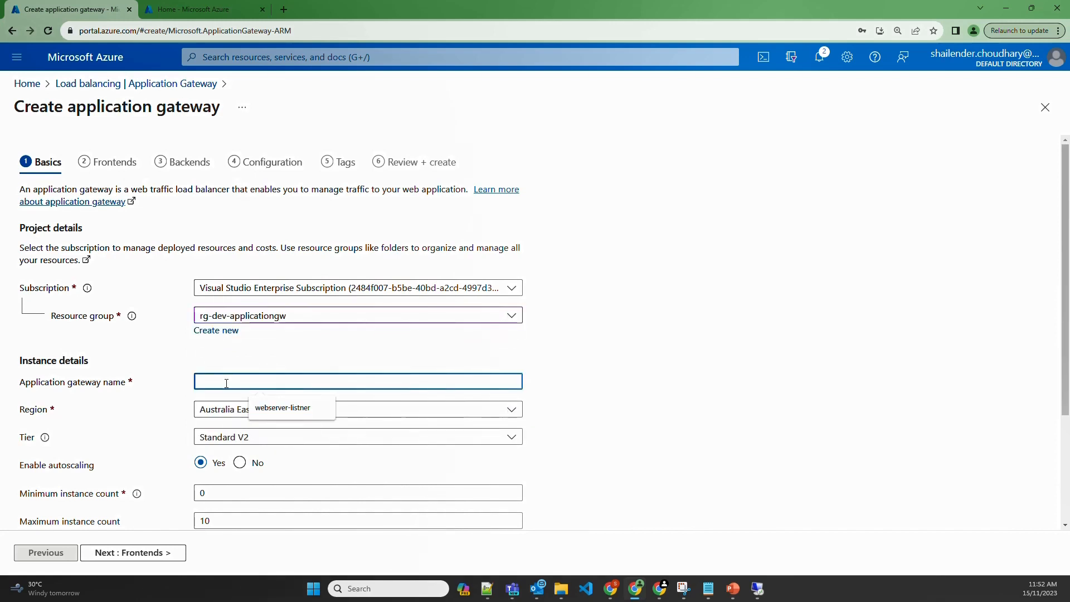
{"action": "type", "text": "ag"}
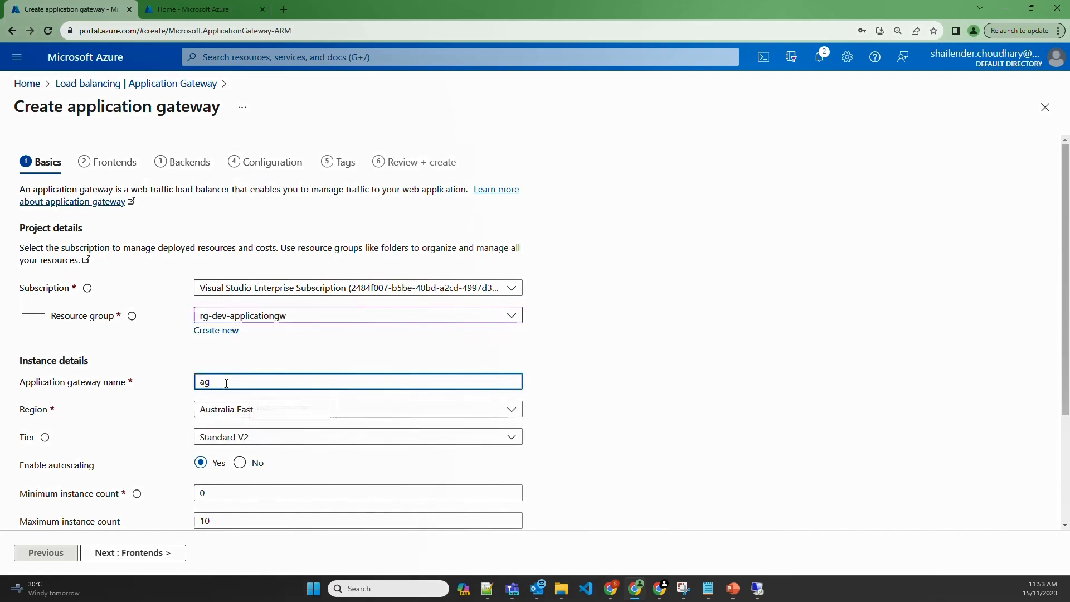
{"action": "type", "text": "w-dev-01"}
{"action": "left_click", "coordinate": [148, 405]}
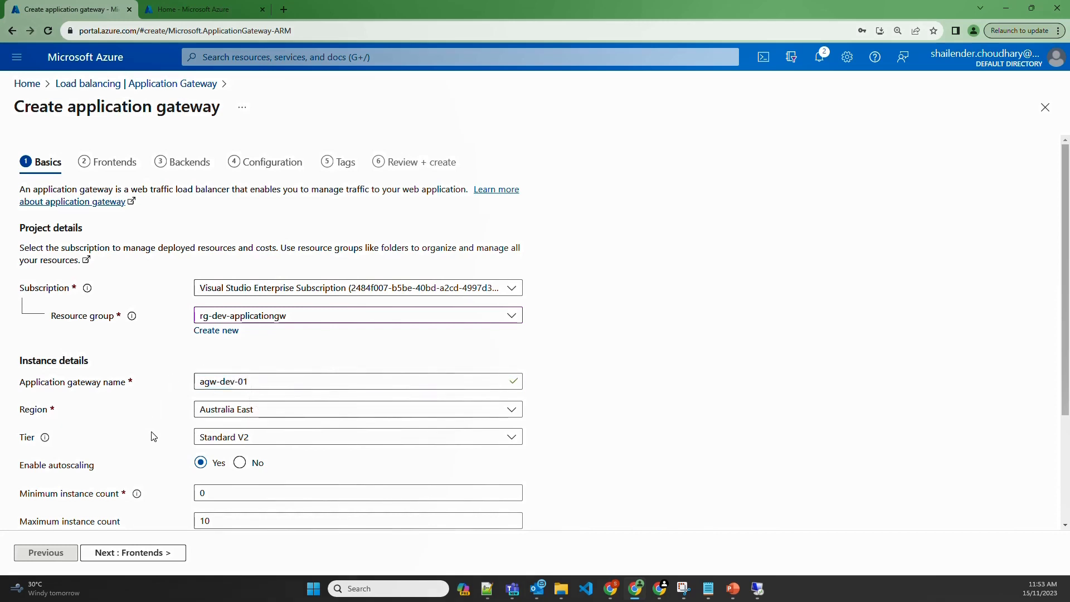
Turn autoscaling off with instance count 1 on Vnet-dev-01, and proceed to Frontends
{"action": "left_click", "coordinate": [239, 462]}
{"action": "double_click", "coordinate": [217, 494]}
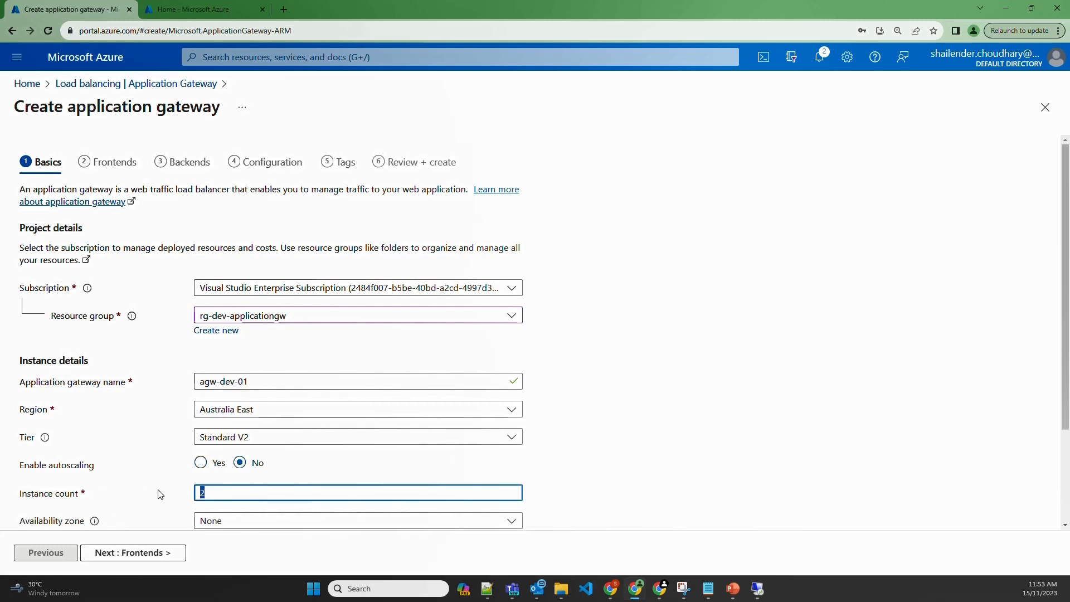
{"action": "type", "text": "1"}
{"action": "left_click", "coordinate": [146, 491]}
{"action": "scroll", "coordinate": [146, 491], "scroll_direction": "down", "scroll_amount": 2}
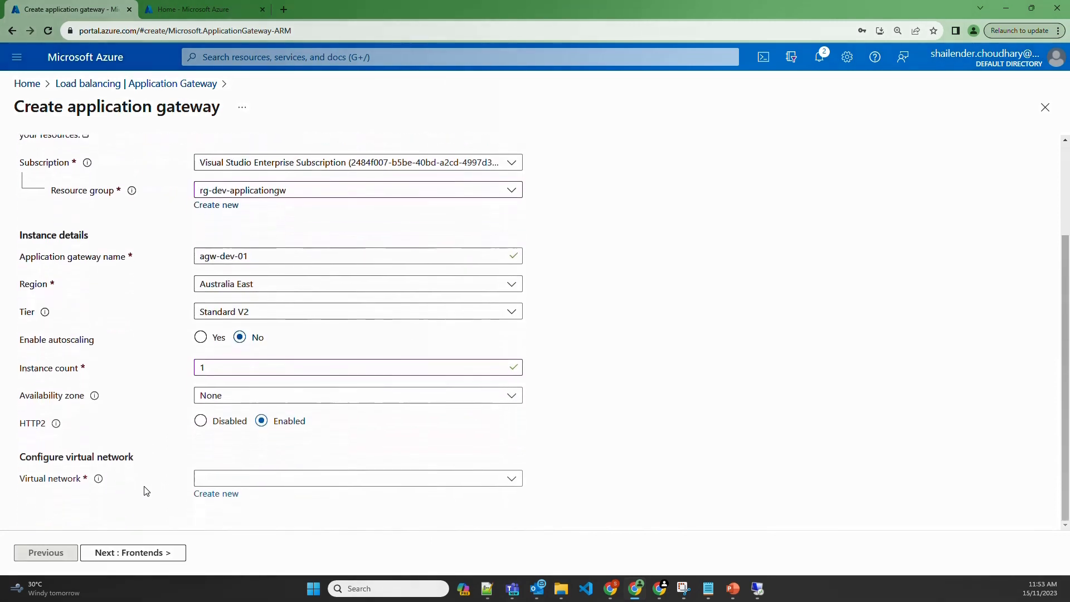
{"action": "left_click", "coordinate": [259, 479]}
{"action": "left_click", "coordinate": [253, 545]}
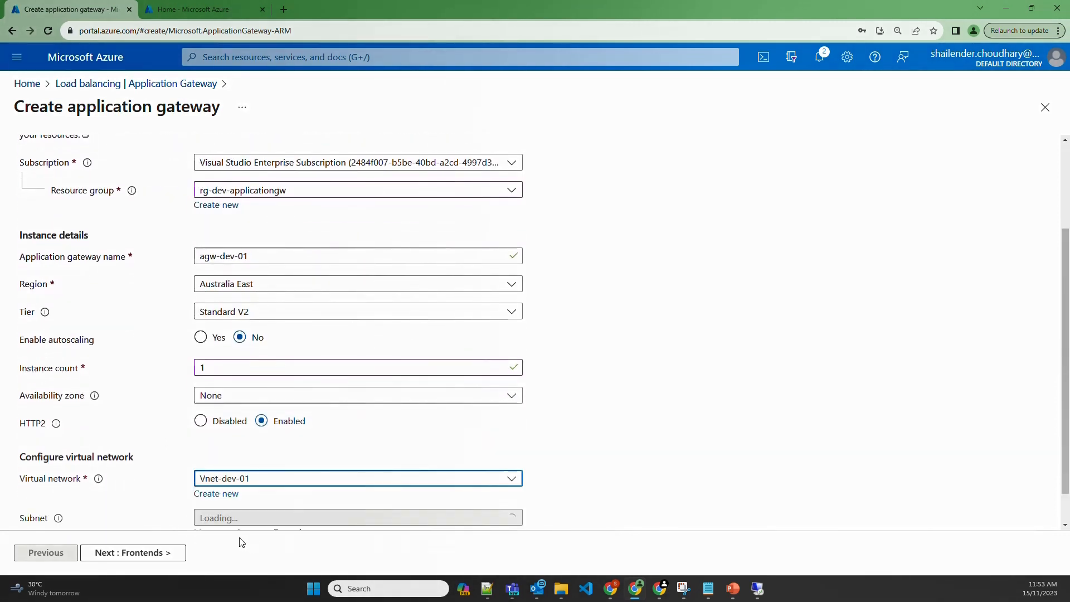
{"action": "scroll", "coordinate": [170, 485], "scroll_direction": "down", "scroll_amount": 1}
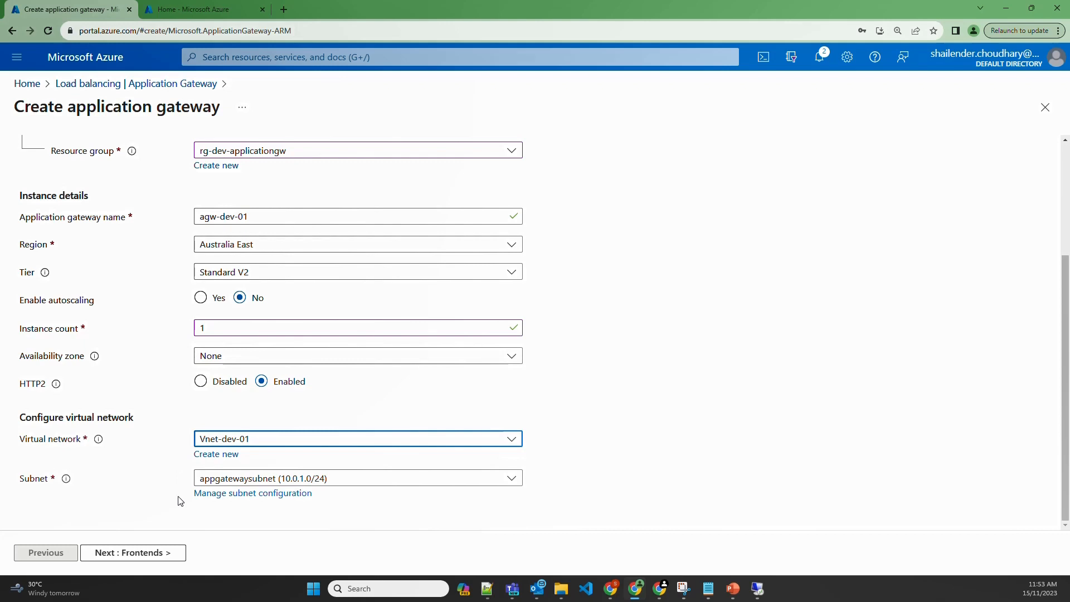
{"action": "left_click", "coordinate": [172, 554]}
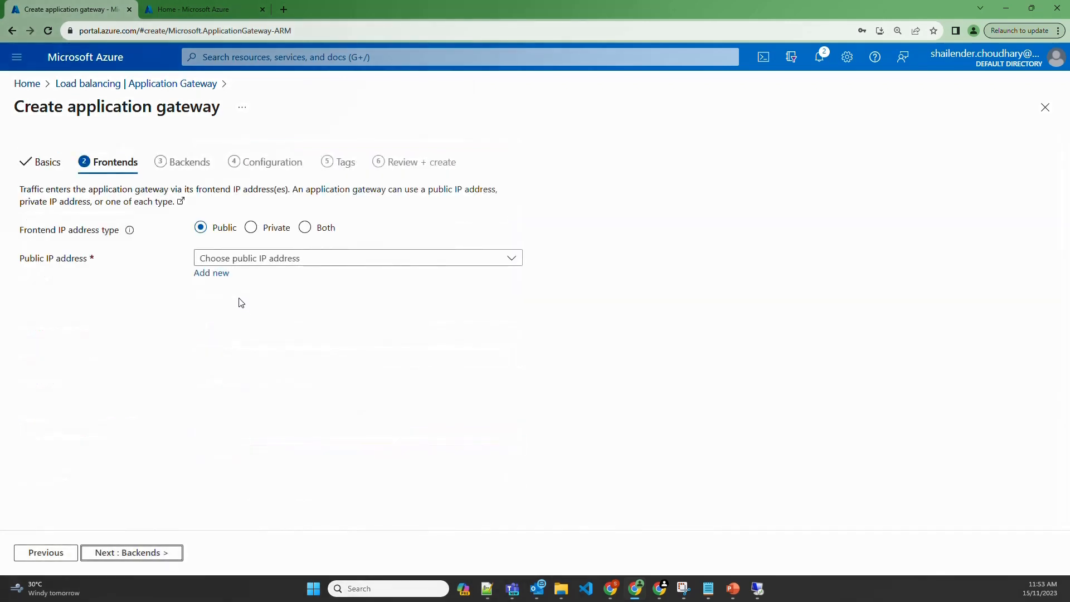
Add new public frontend IP agw-pubip-01 and proceed to Backends
{"action": "left_click", "coordinate": [214, 272]}
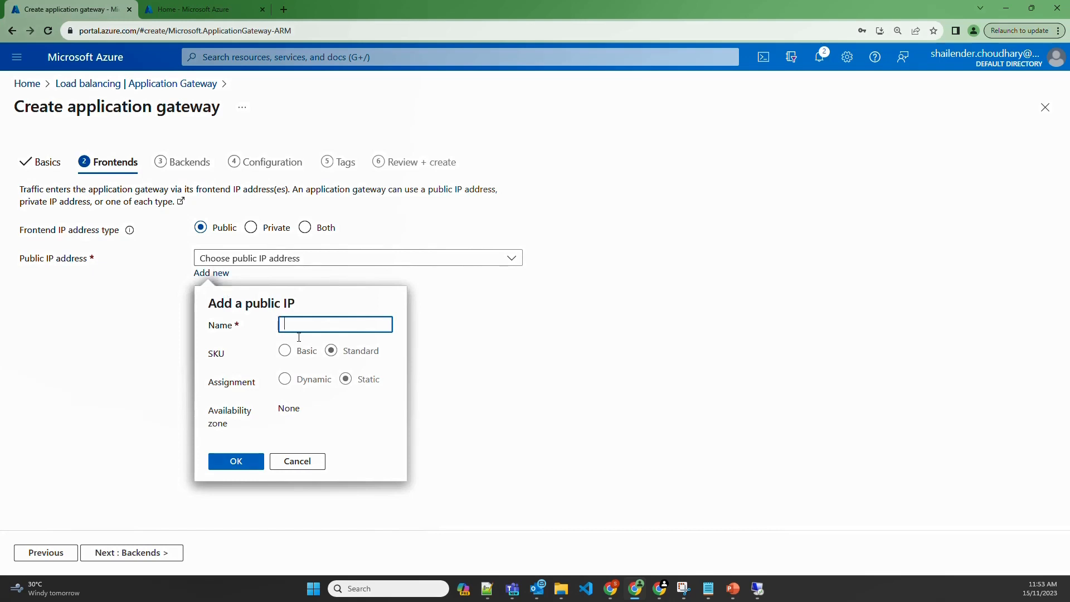
{"action": "type", "text": "agw-pubip-01"}
{"action": "left_click", "coordinate": [238, 461]}
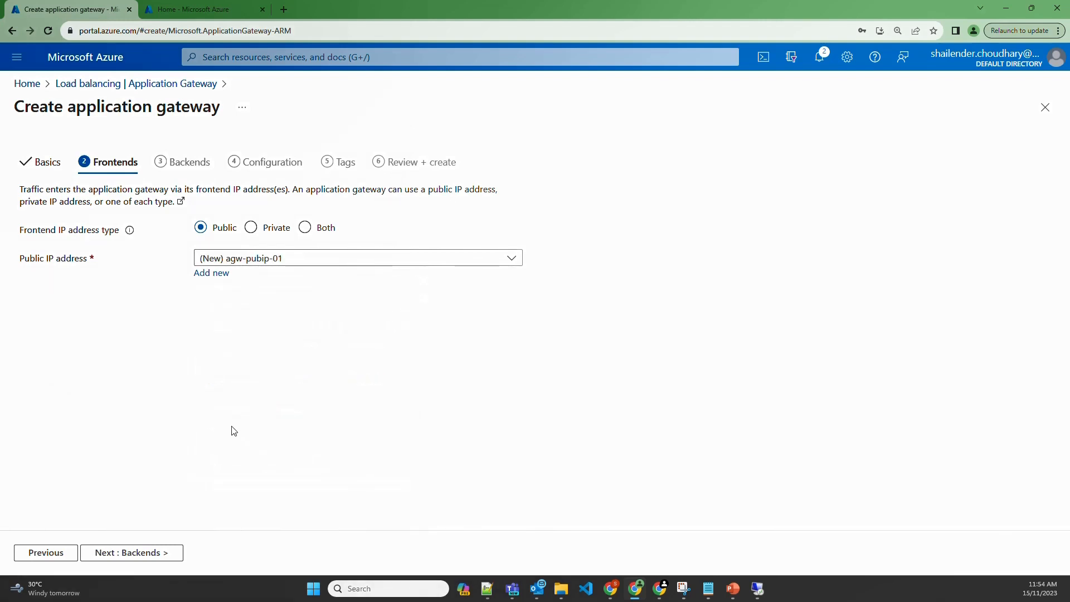
{"action": "left_click", "coordinate": [163, 552]}
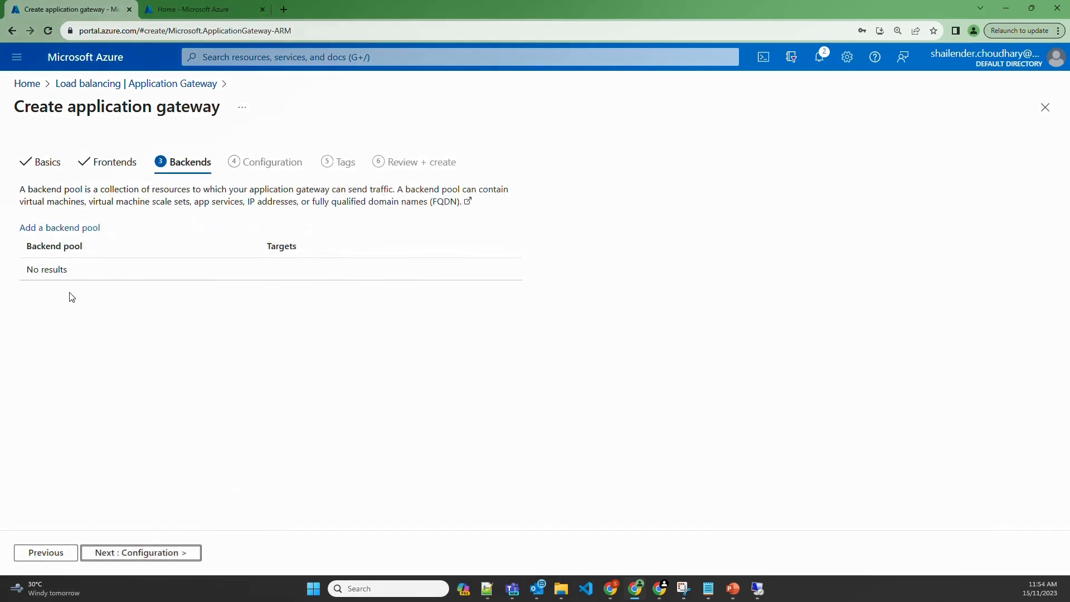
Create backend pool webserver-pool with VMs webserver01398_z1 and webserver02871_z1, then proceed to Configuration
{"action": "left_click", "coordinate": [71, 230]}
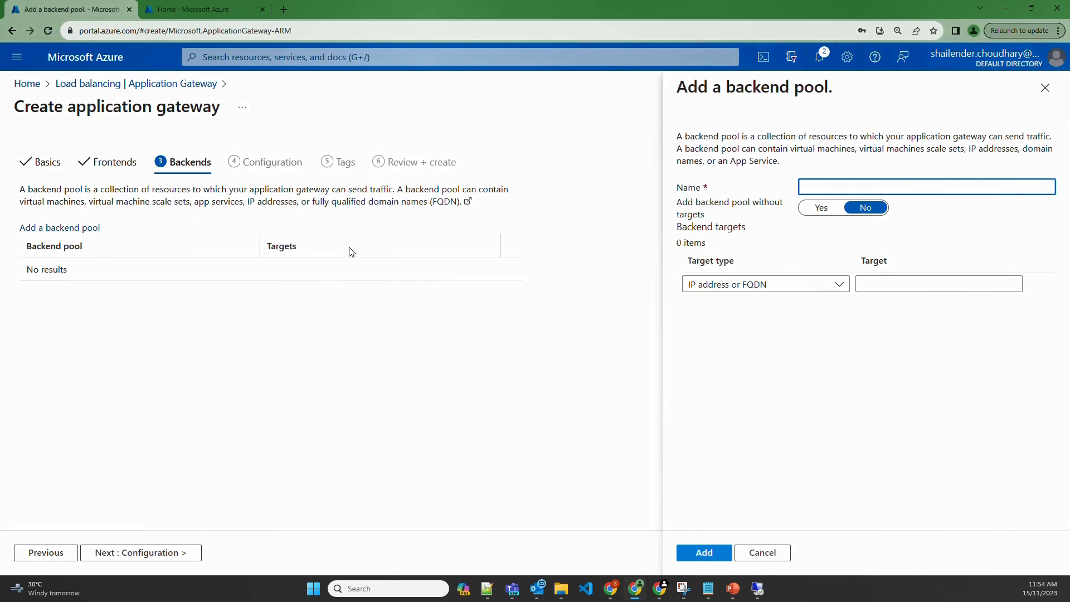
{"action": "type", "text": "webserver-pool"}
{"action": "left_click", "coordinate": [758, 284]}
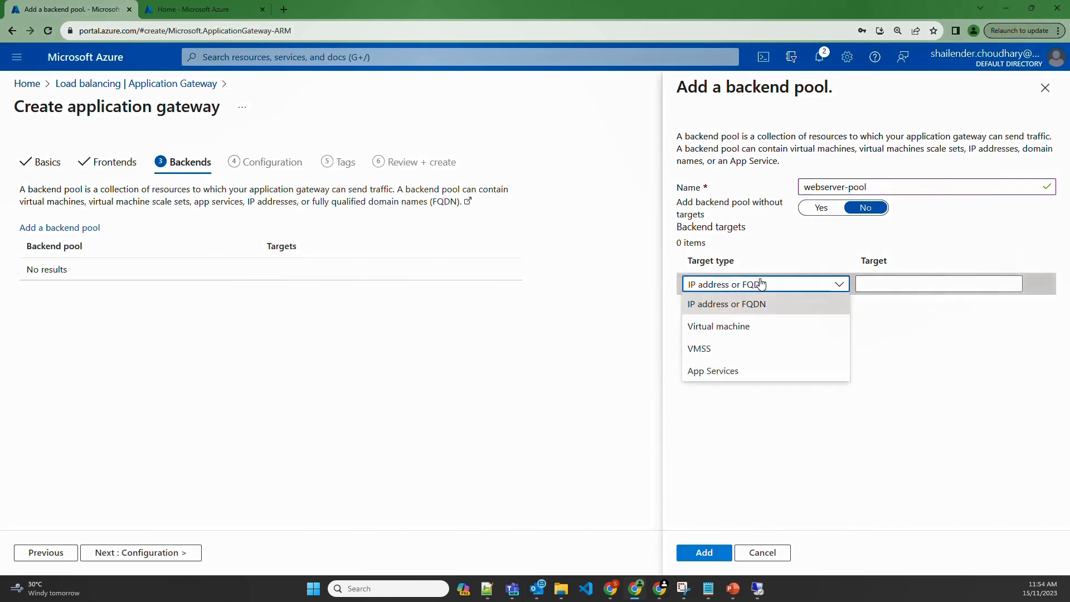
{"action": "left_click", "coordinate": [737, 327]}
{"action": "left_click", "coordinate": [881, 284]}
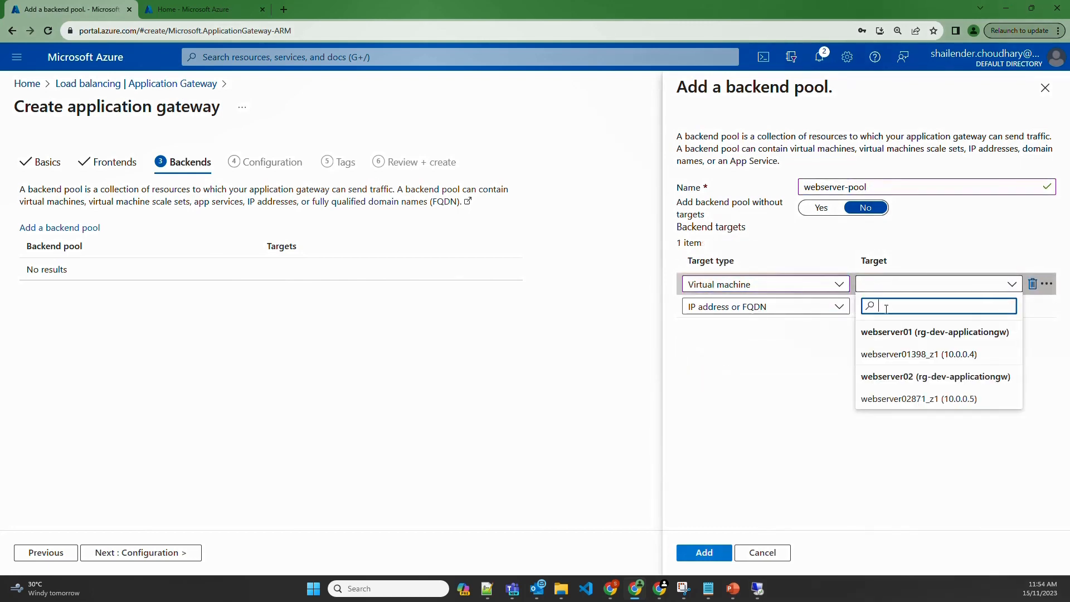
{"action": "left_click", "coordinate": [887, 353]}
{"action": "left_click", "coordinate": [791, 308]}
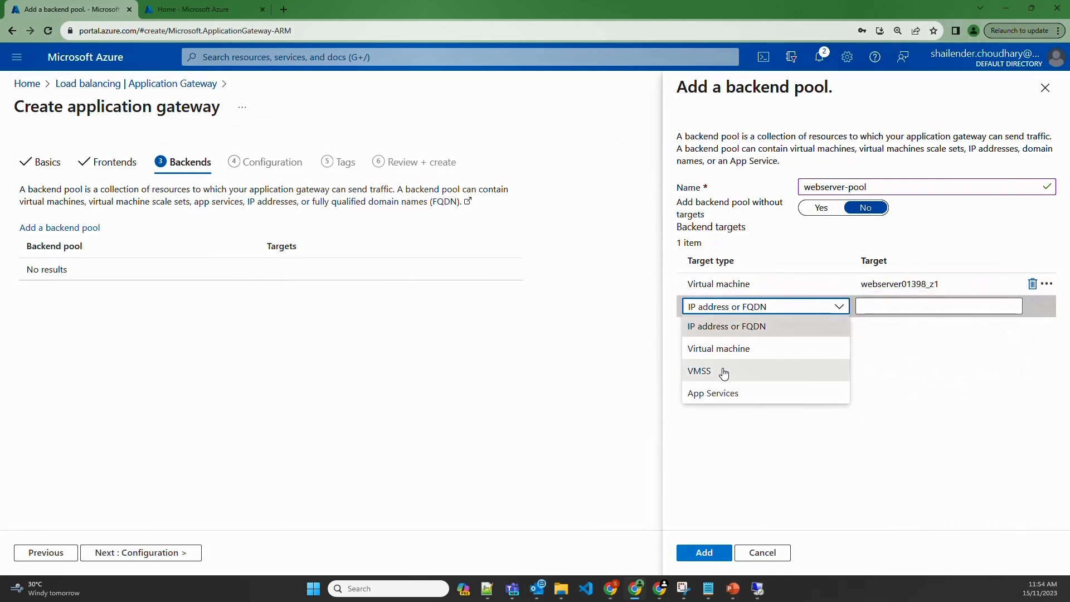
{"action": "left_click", "coordinate": [722, 351]}
{"action": "left_click", "coordinate": [895, 307]}
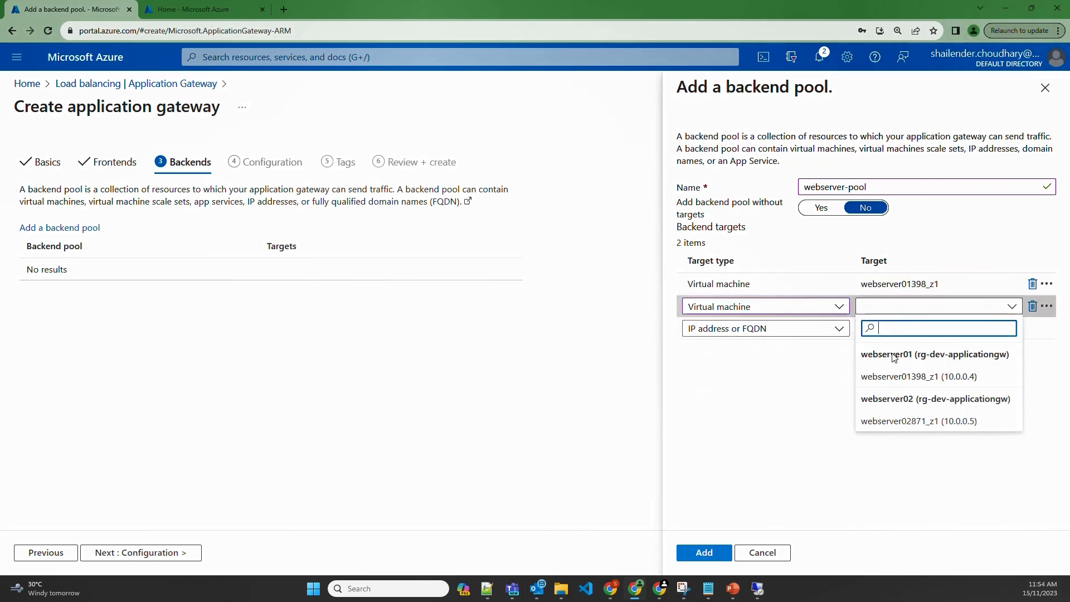
{"action": "left_click", "coordinate": [893, 422]}
{"action": "left_click", "coordinate": [695, 552]}
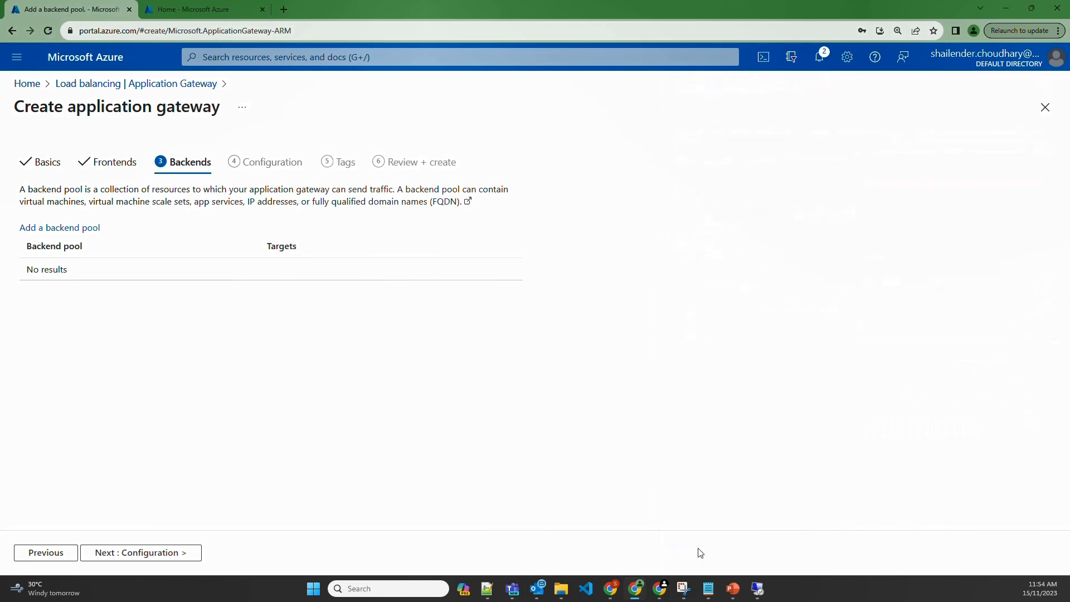
{"action": "left_click", "coordinate": [167, 552]}
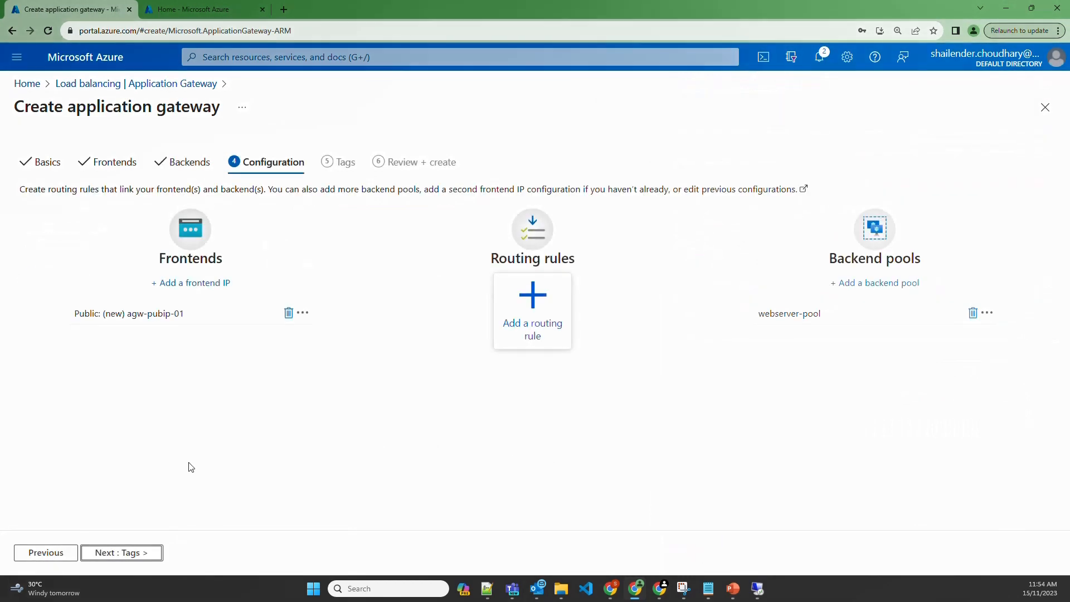
Add routing rule webserver-rule with priority 100 and listener webserver-listner
{"action": "left_click", "coordinate": [536, 321]}
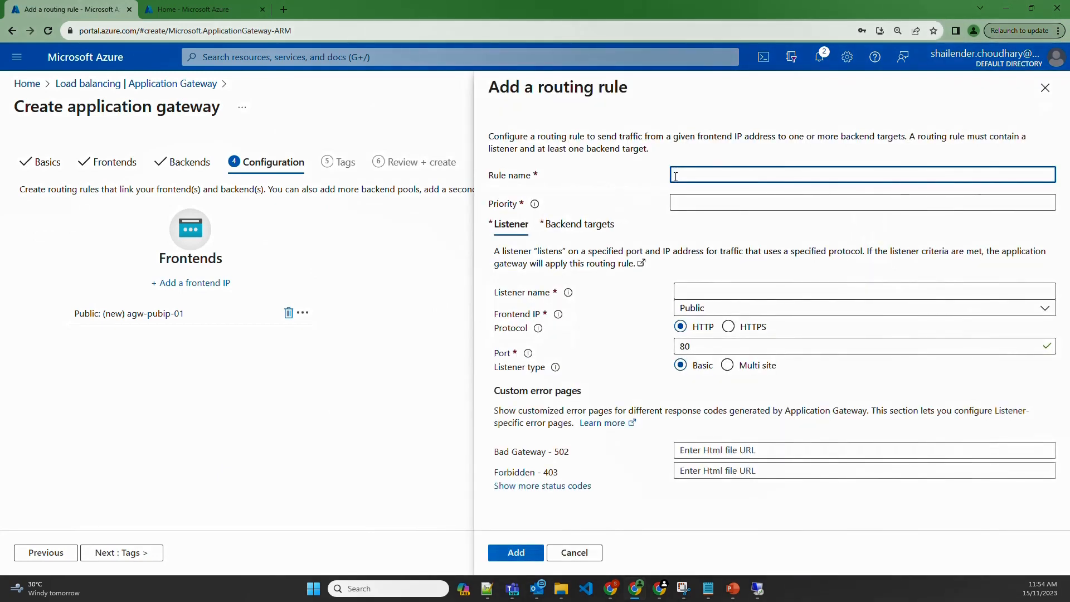
{"action": "type", "text": "webserver"}
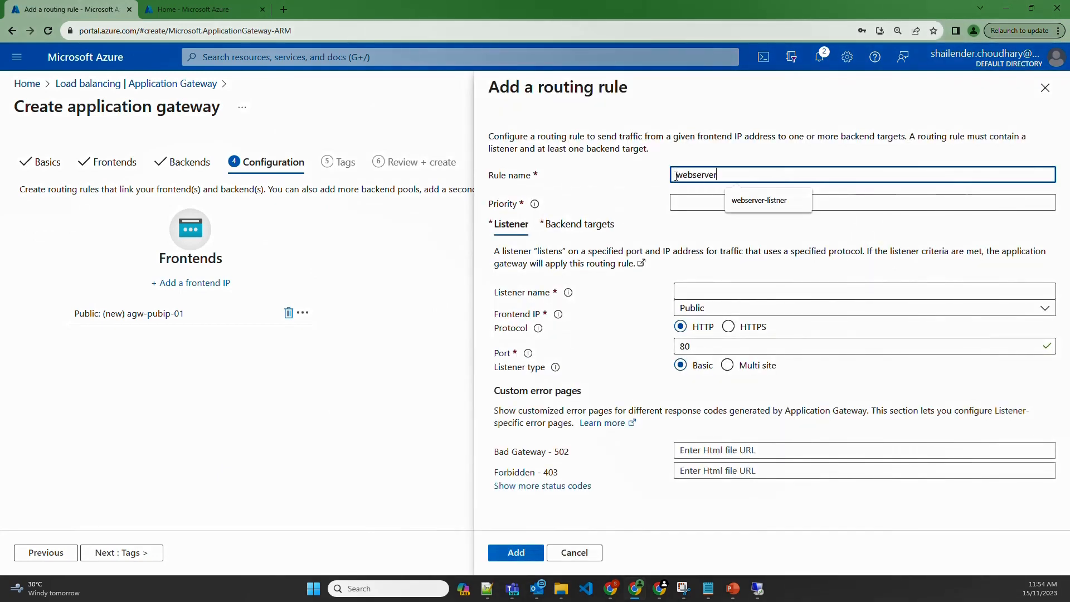
{"action": "type", "text": "-rule"}
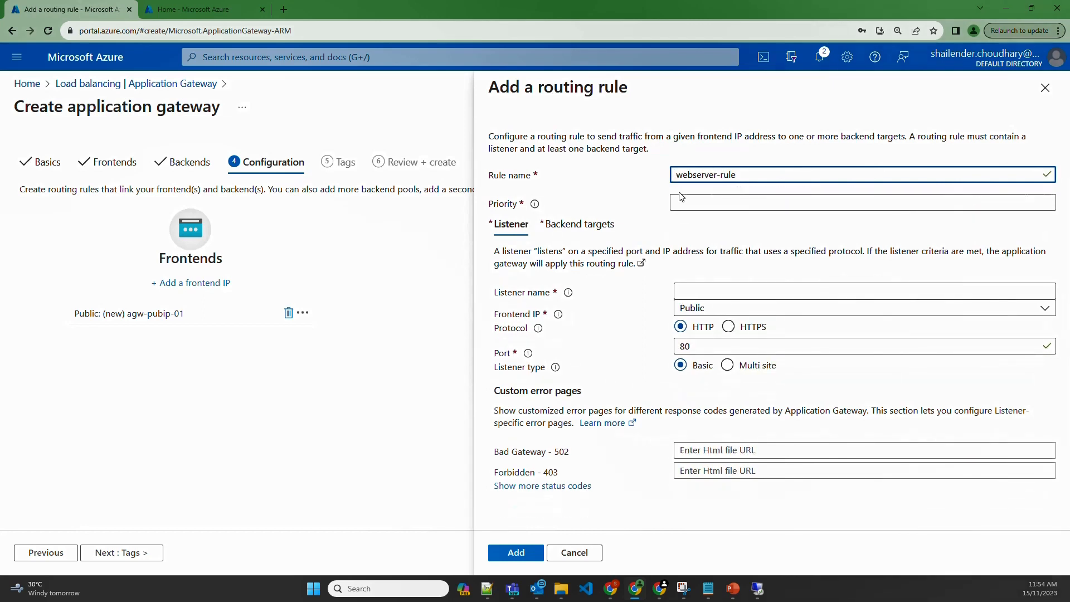
{"action": "left_click", "coordinate": [699, 208]}
{"action": "type", "text": "100"}
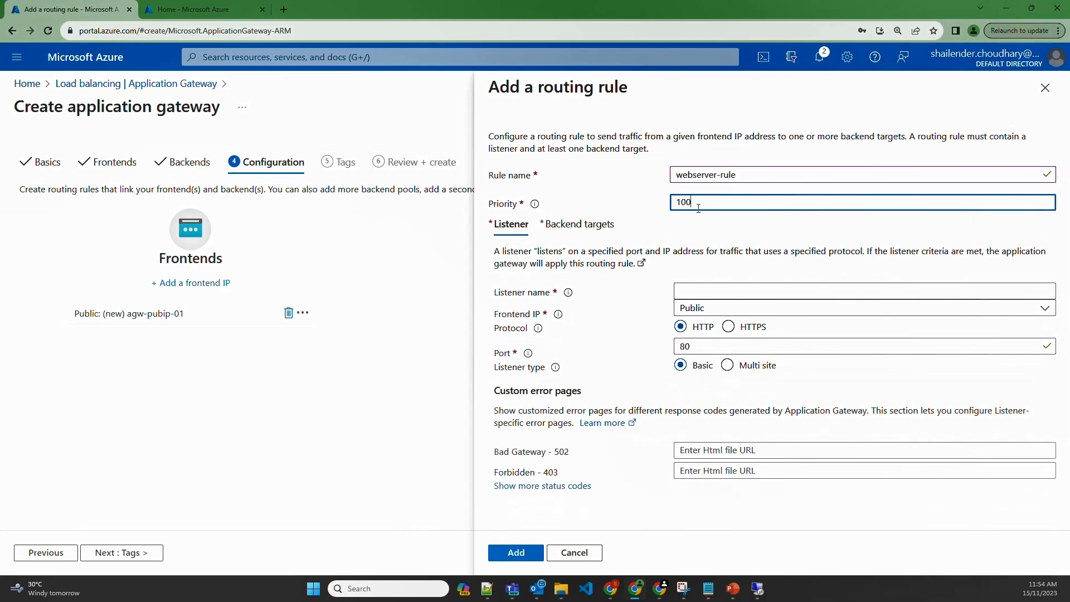
{"action": "left_click", "coordinate": [703, 293]}
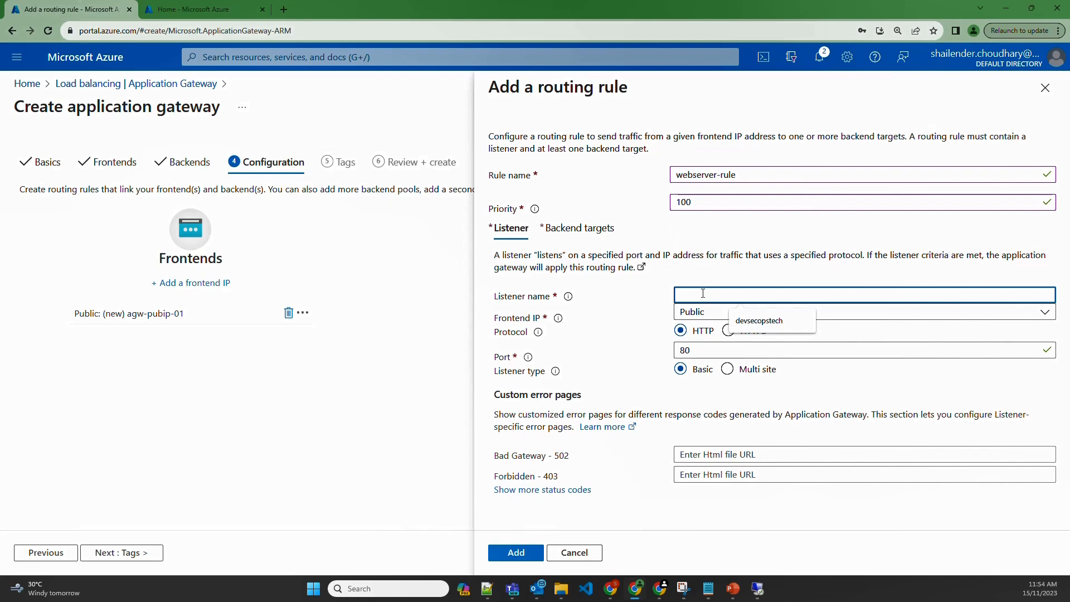
{"action": "type", "text": "webserver-;"}
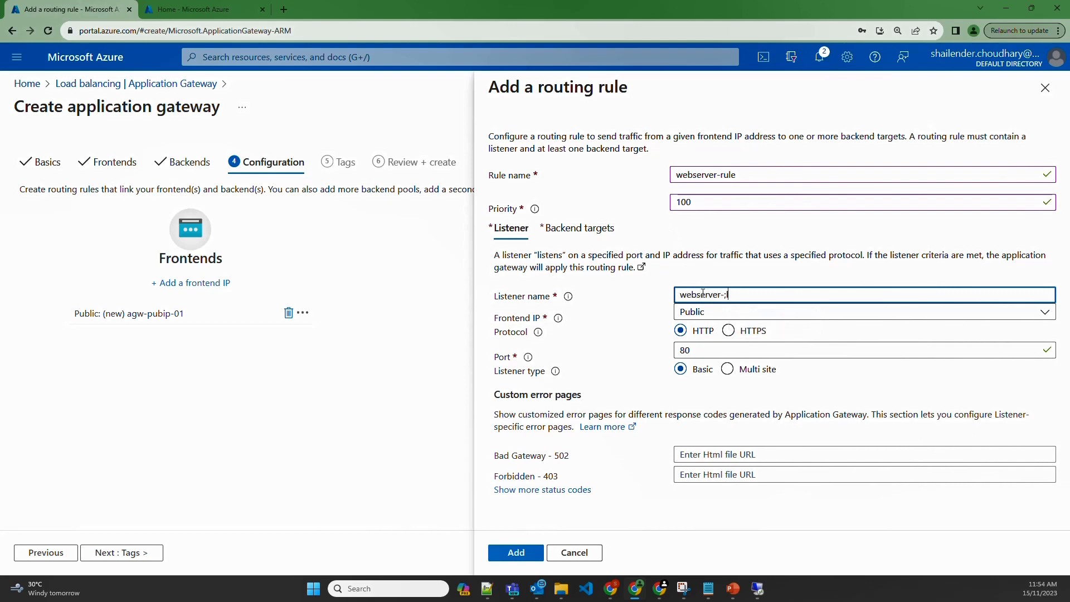
{"action": "key", "text": "BackSpace"}
{"action": "type", "text": "listner"}
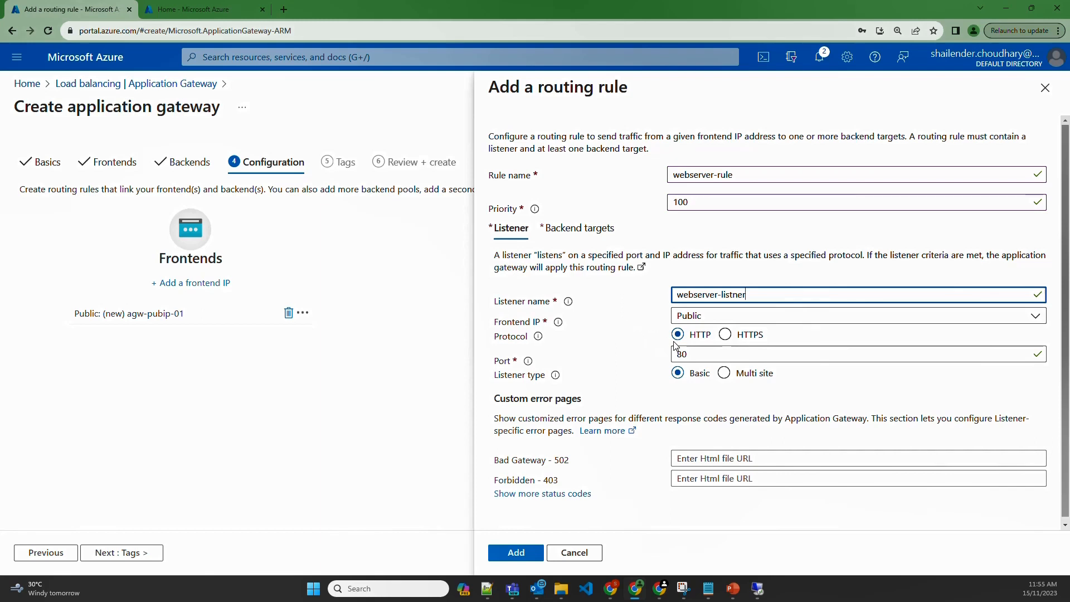
Target webserver-pool with new backend setting webserver-setting and add the rule
{"action": "left_click", "coordinate": [593, 237]}
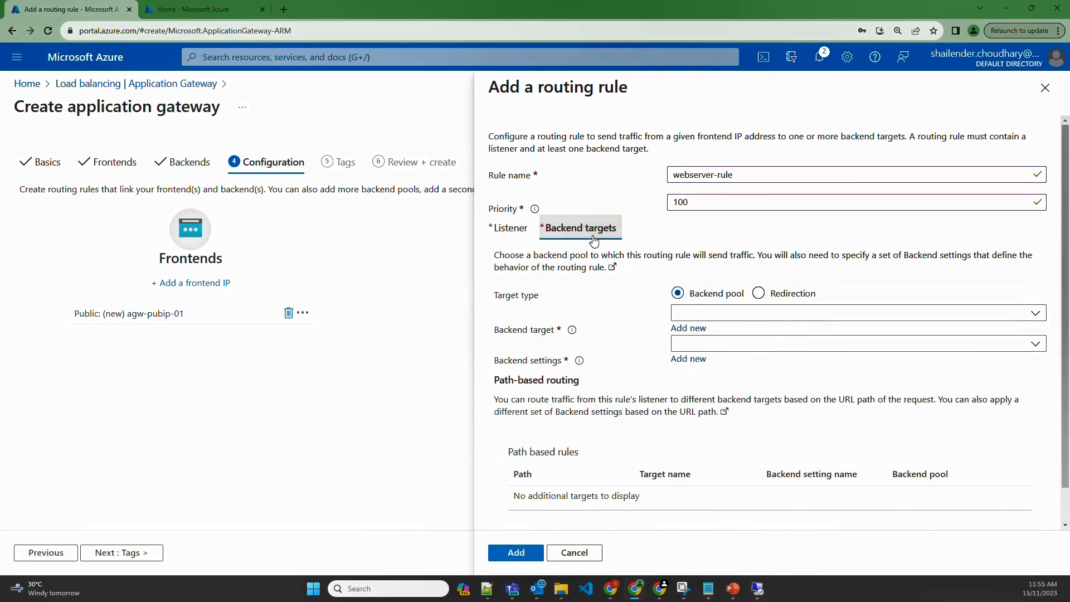
{"action": "left_click", "coordinate": [729, 313]}
{"action": "left_click", "coordinate": [727, 333]}
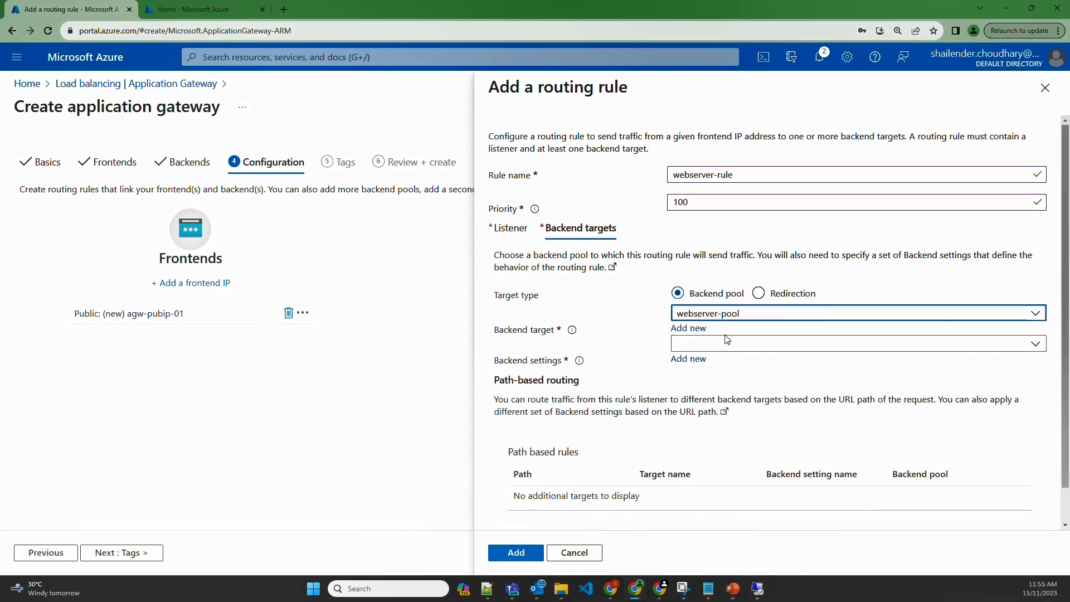
{"action": "left_click", "coordinate": [688, 358]}
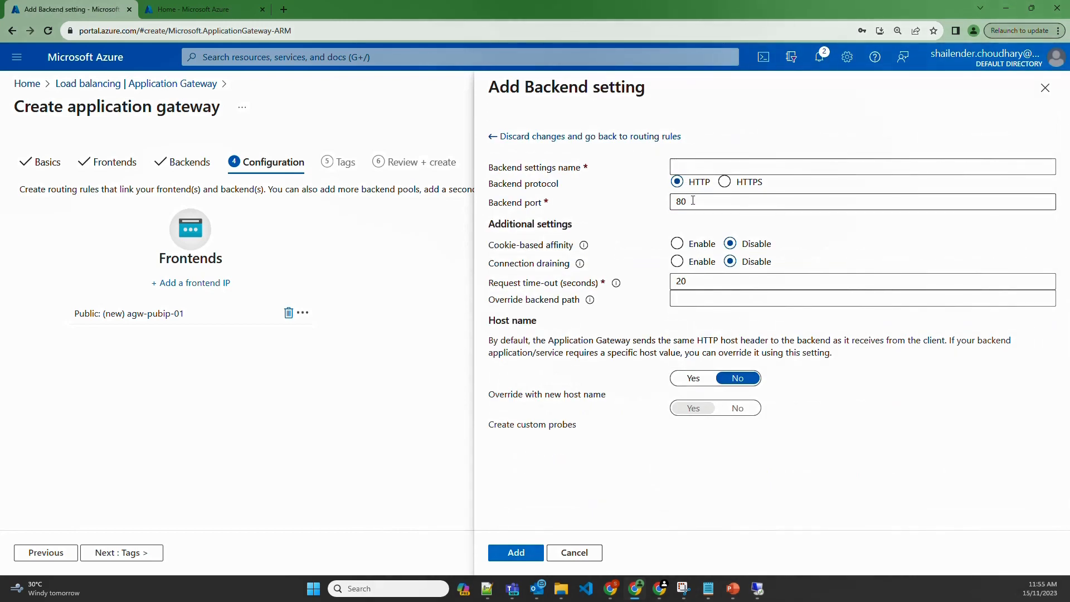
{"action": "left_click", "coordinate": [695, 165]}
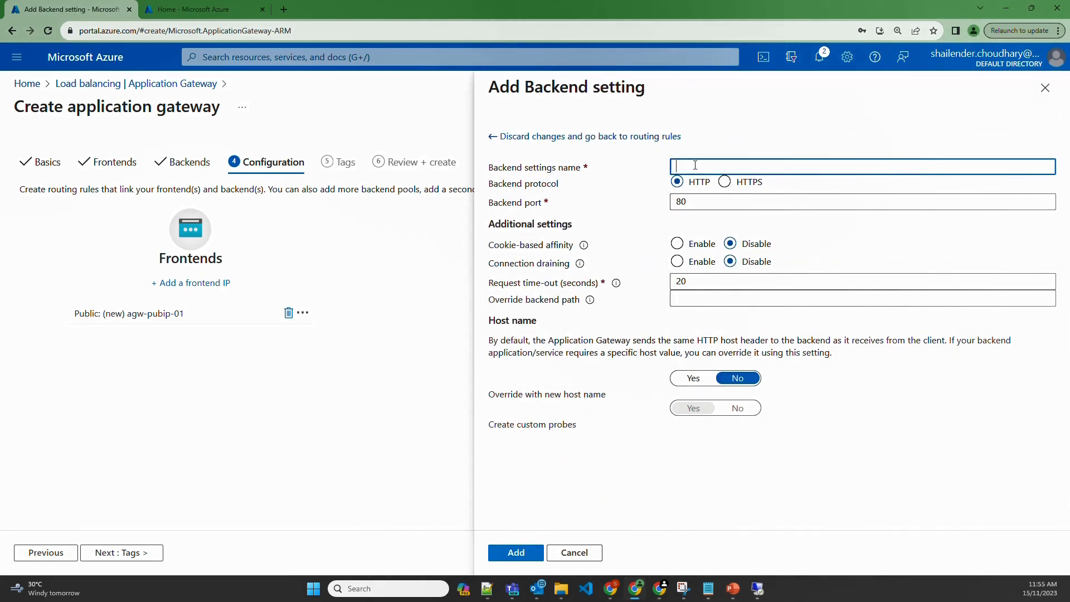
{"action": "type", "text": "webserver-sett"}
{"action": "type", "text": "g"}
{"action": "left_click", "coordinate": [515, 552]}
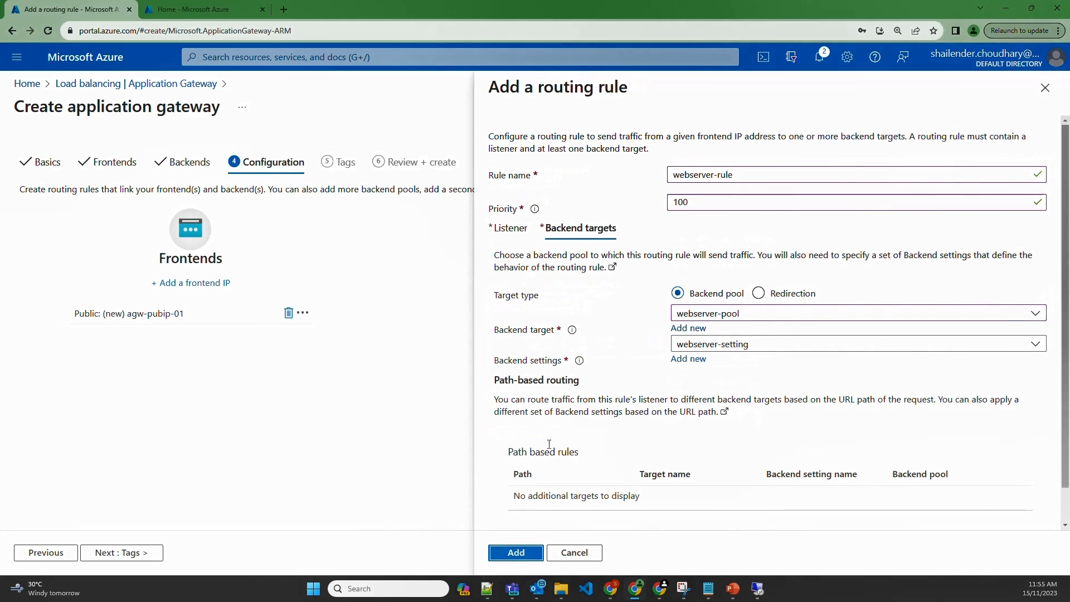
{"action": "left_click", "coordinate": [515, 552]}
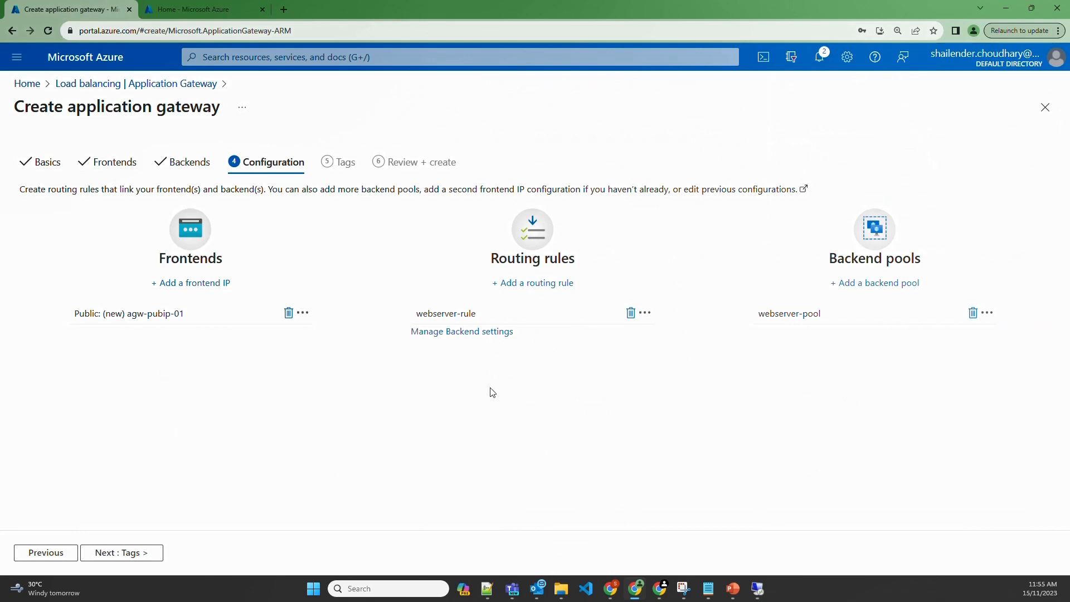
Review and create agw-dev-01, then open it from rg-dev-applicationgw after deployment
{"action": "left_click", "coordinate": [105, 558]}
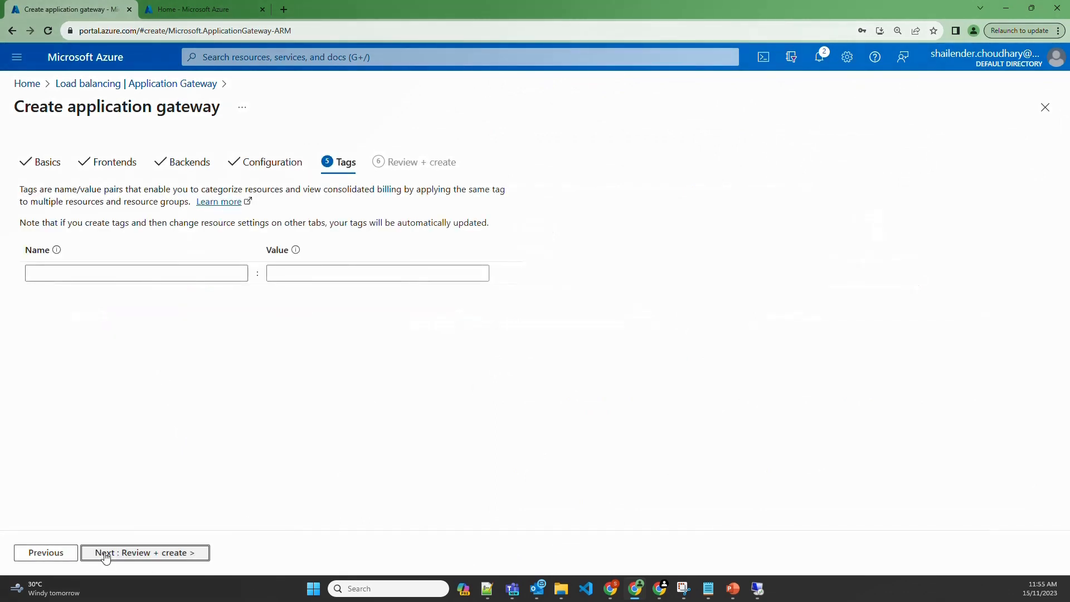
{"action": "left_click", "coordinate": [106, 553]}
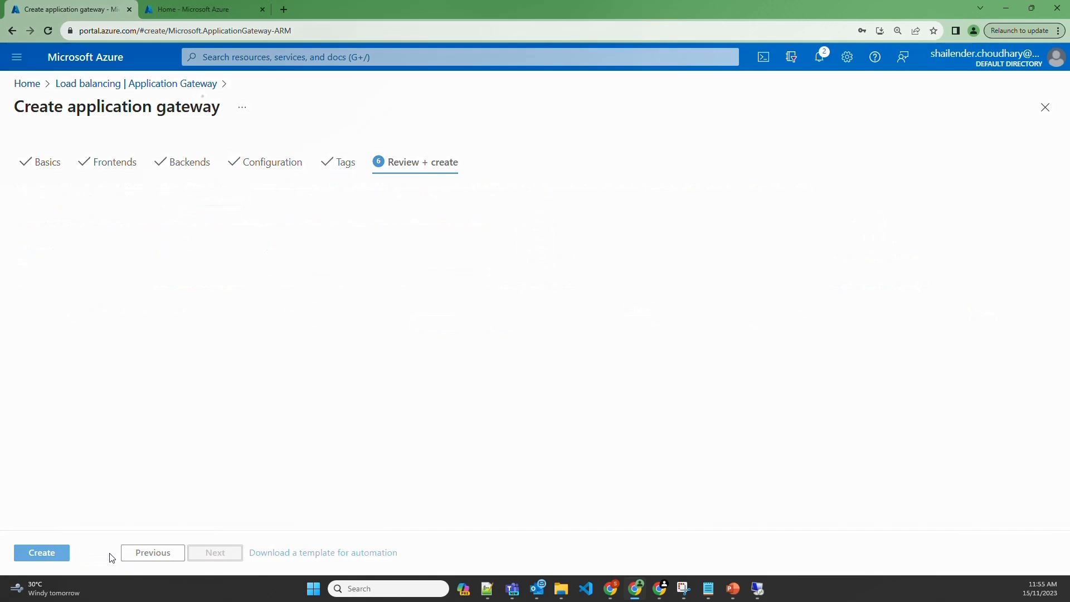
{"action": "left_click", "coordinate": [50, 554]}
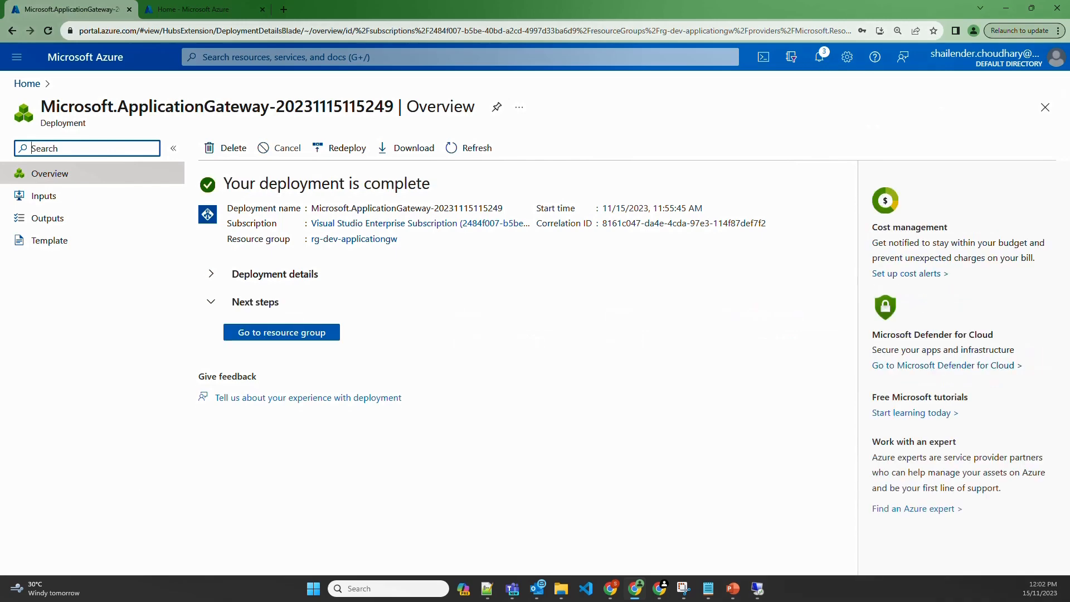
{"action": "left_click", "coordinate": [323, 333]}
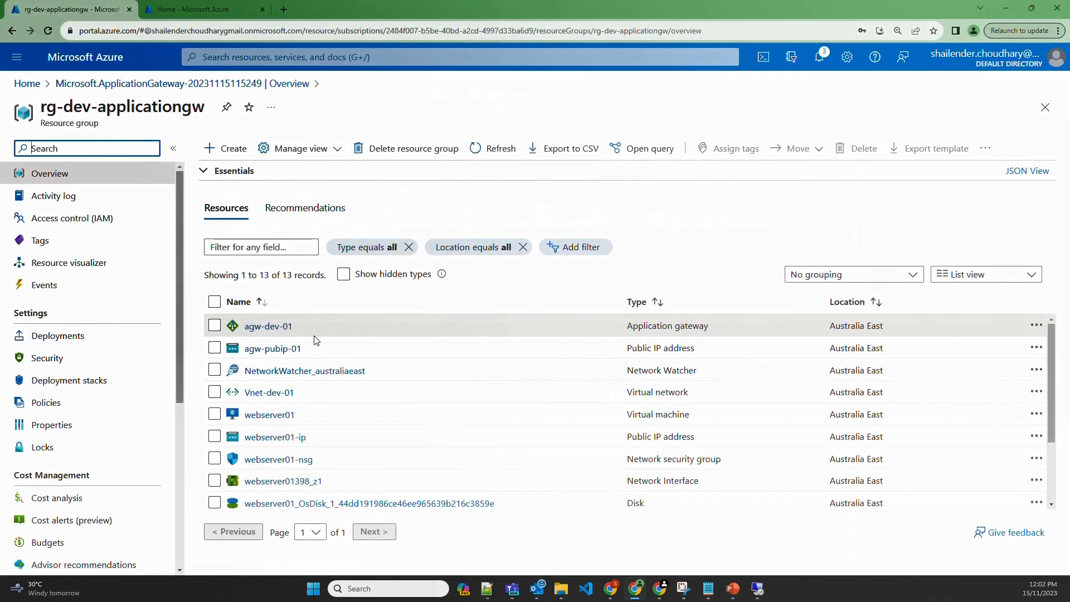
{"action": "left_click", "coordinate": [275, 329]}
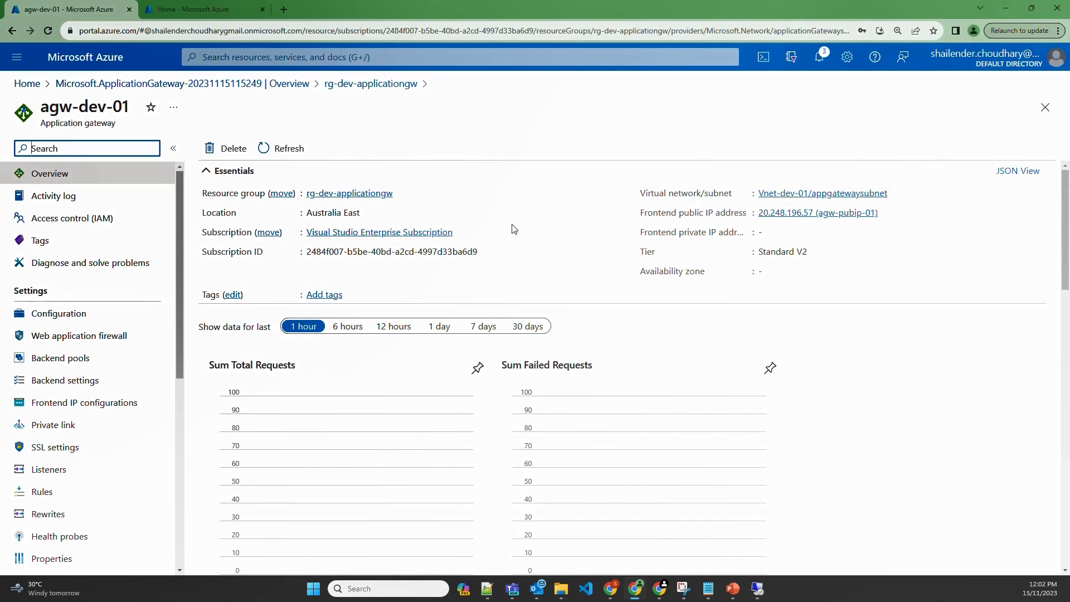
Inspect webserver-pool's targets, then the gateway's backend settings, frontend IPs and listeners
{"action": "left_click", "coordinate": [67, 362]}
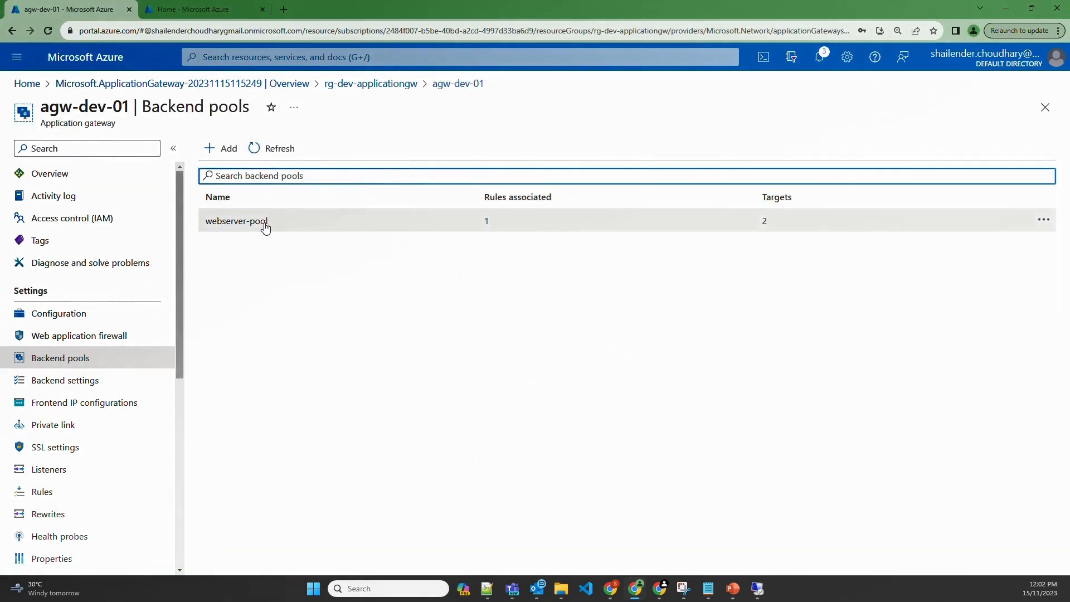
{"action": "left_click", "coordinate": [265, 222]}
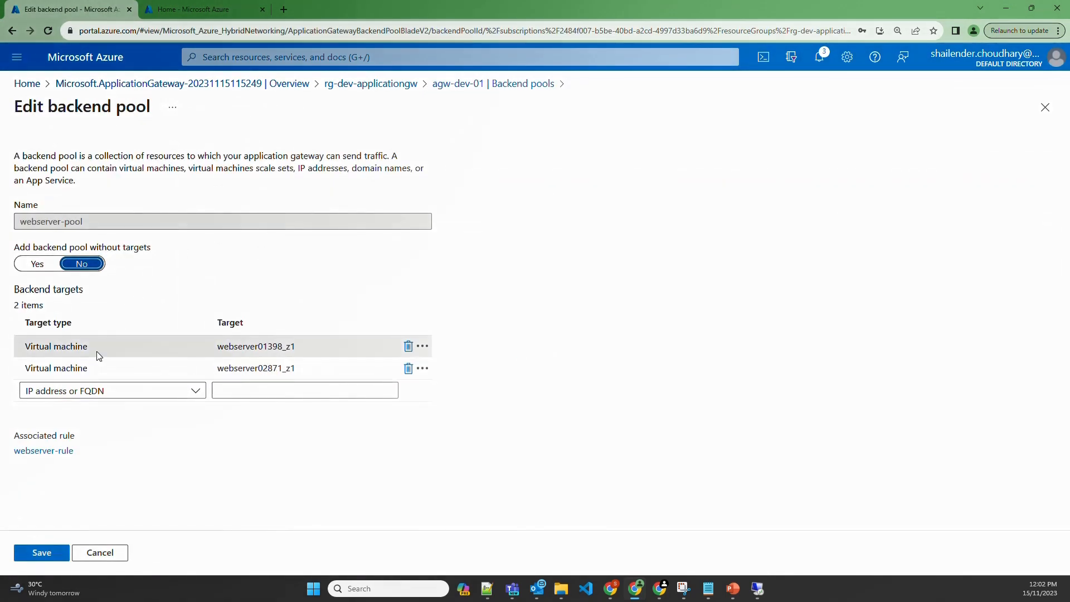
{"action": "left_click", "coordinate": [102, 351]}
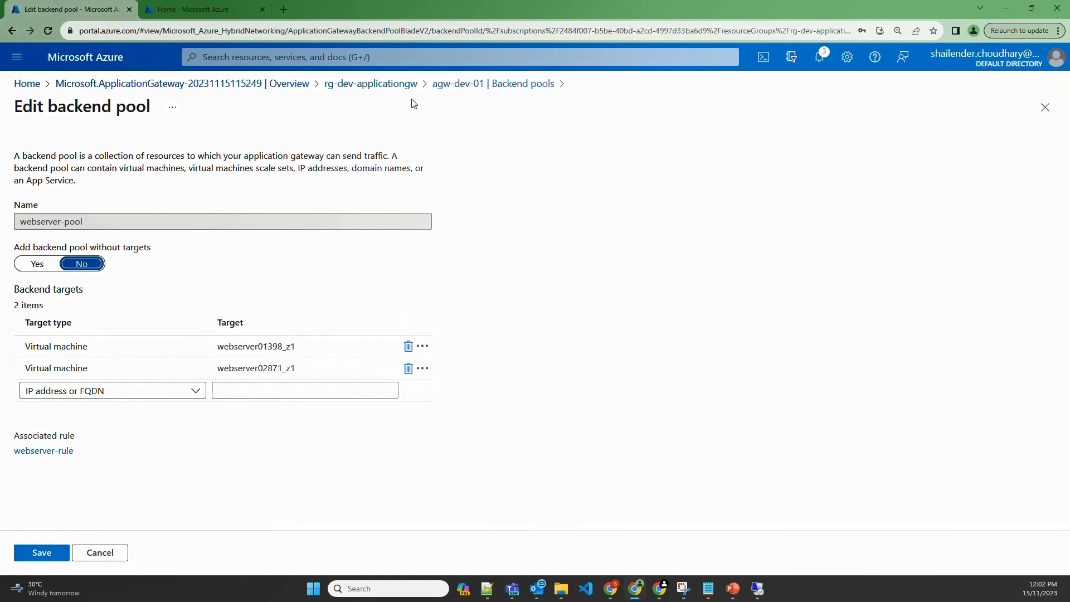
{"action": "left_click", "coordinate": [452, 85]}
{"action": "left_click", "coordinate": [67, 381]}
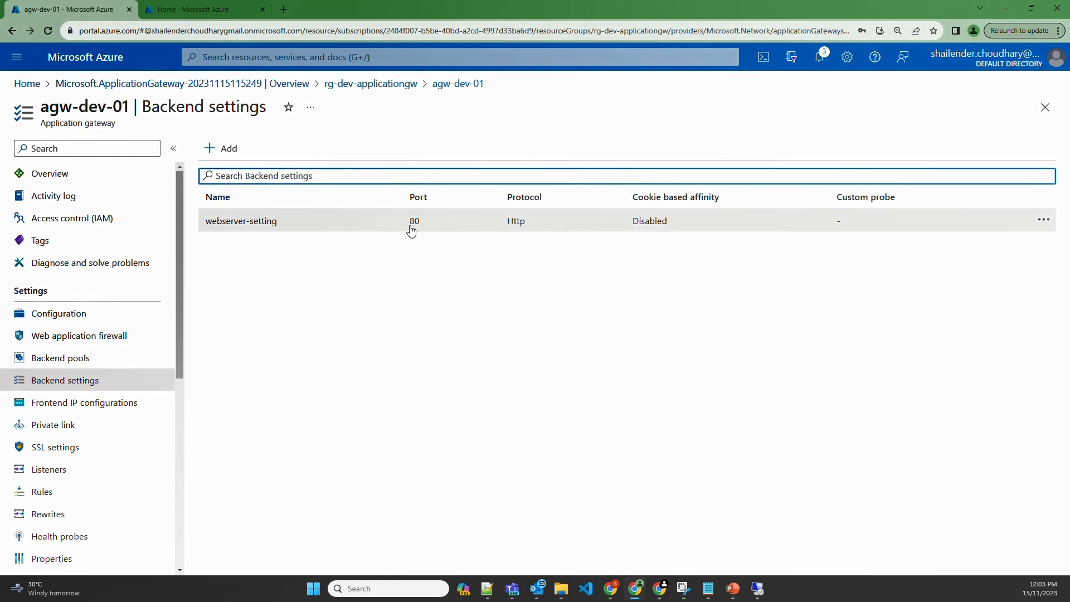
{"action": "left_click", "coordinate": [82, 406]}
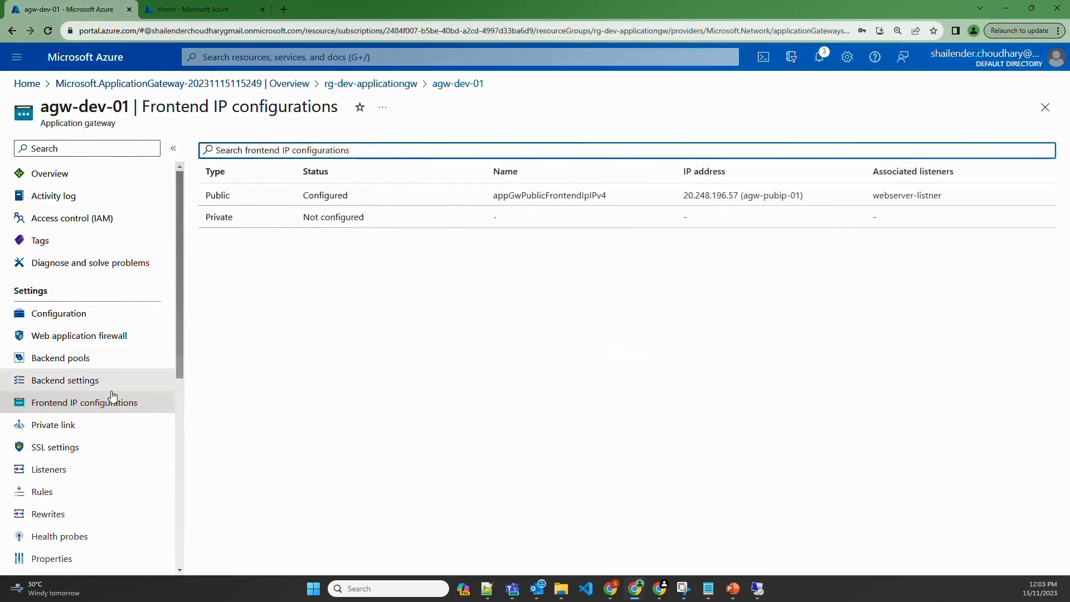
{"action": "left_click", "coordinate": [49, 470]}
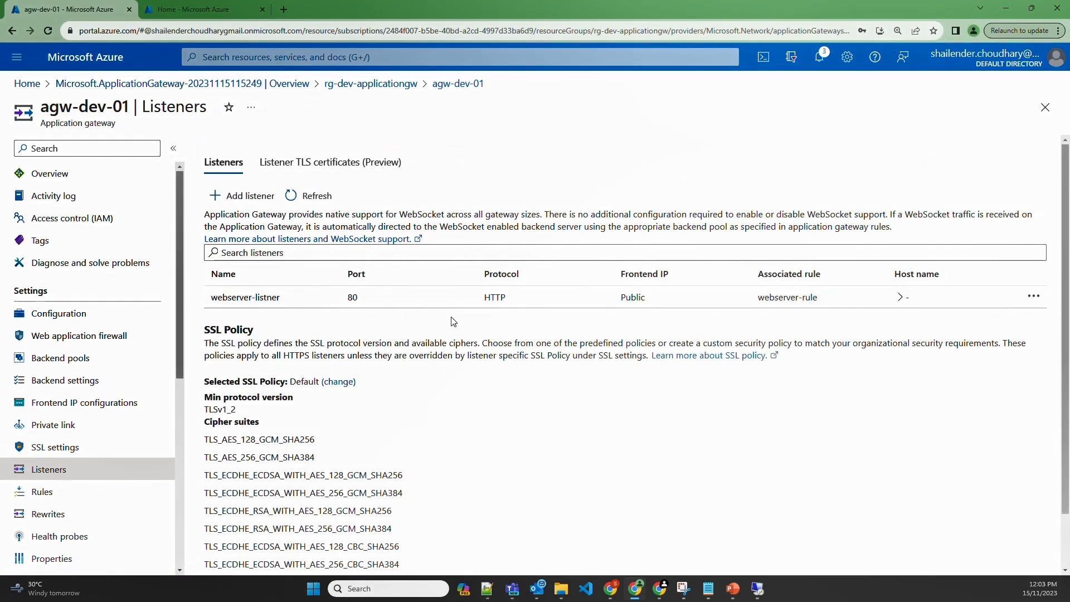
Review webserver-rule's backend targets, then select frontend public IP 20.248.196.57 on Overview
{"action": "left_click", "coordinate": [80, 501]}
{"action": "left_click", "coordinate": [436, 224]}
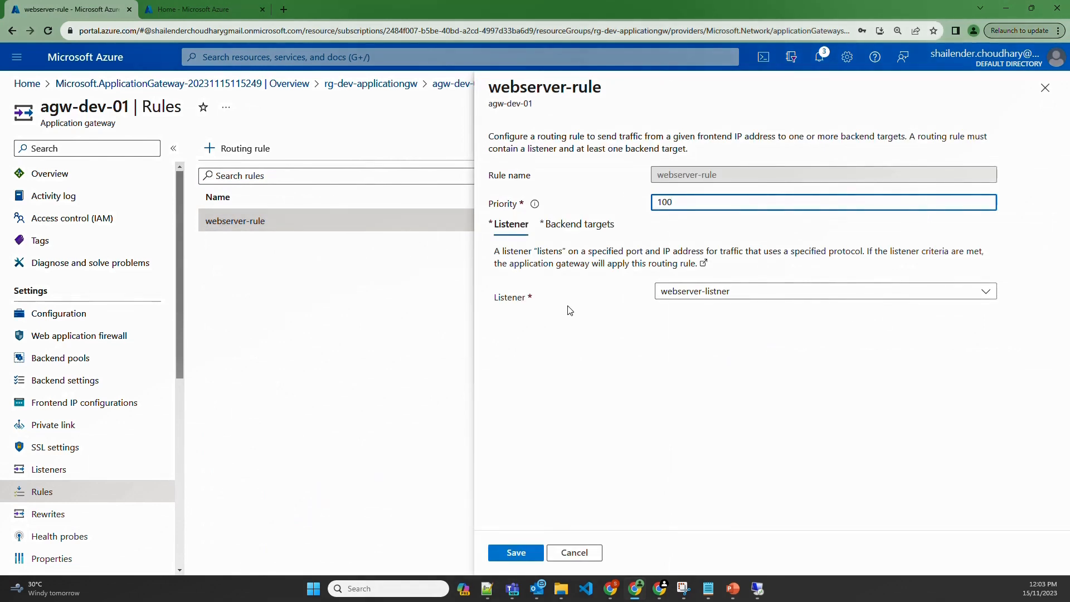
{"action": "left_click", "coordinate": [578, 231]}
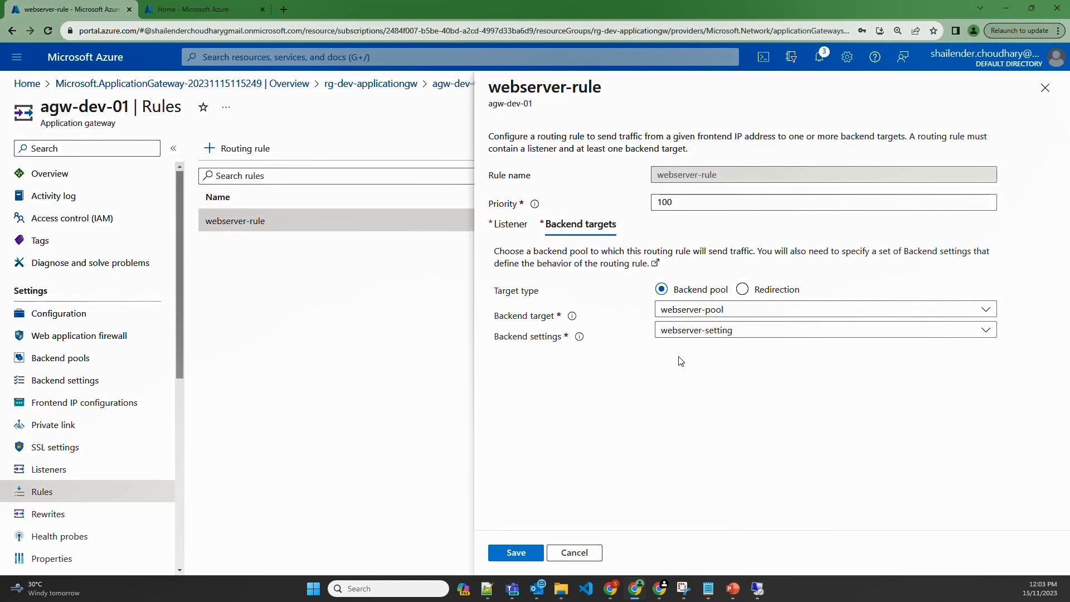
{"action": "left_click", "coordinate": [105, 179]}
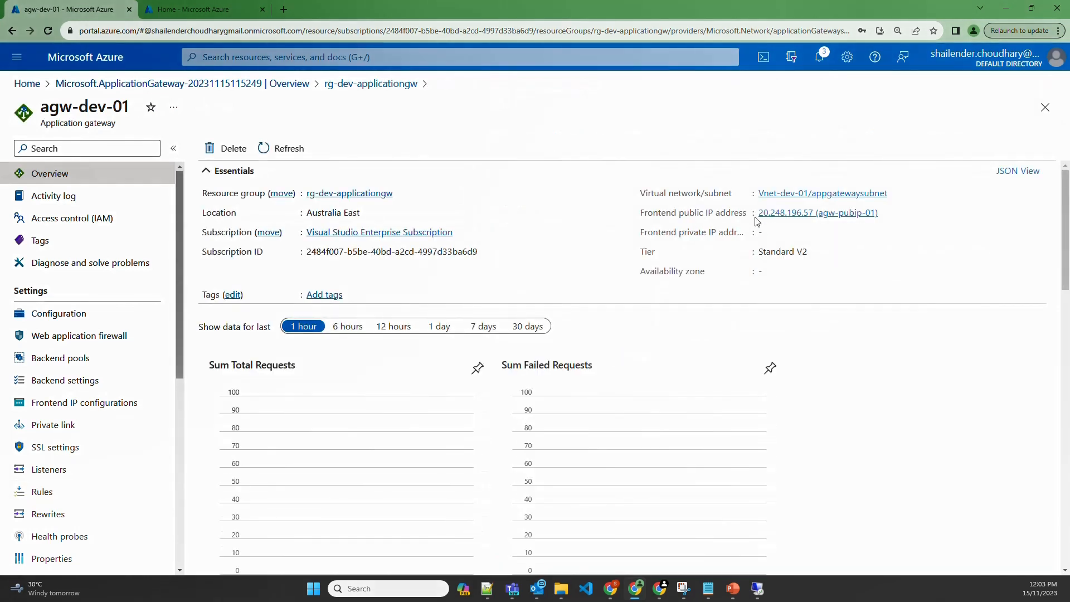
{"action": "left_click_drag", "start_coordinate": [756, 217], "coordinate": [813, 212]}
{"action": "key", "text": "ctrl+c"}
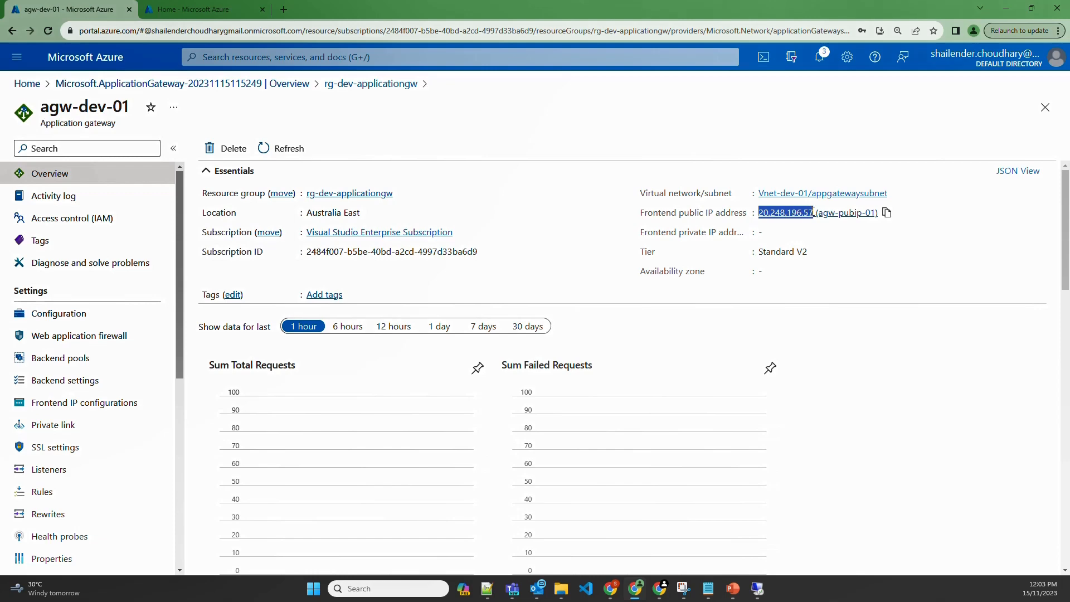
In the shailender.online zone, paste 20.248.196.57 over 20.5.194.2 in the @ record and save
{"action": "left_click", "coordinate": [413, 58]}
{"action": "type", "text": "dns"}
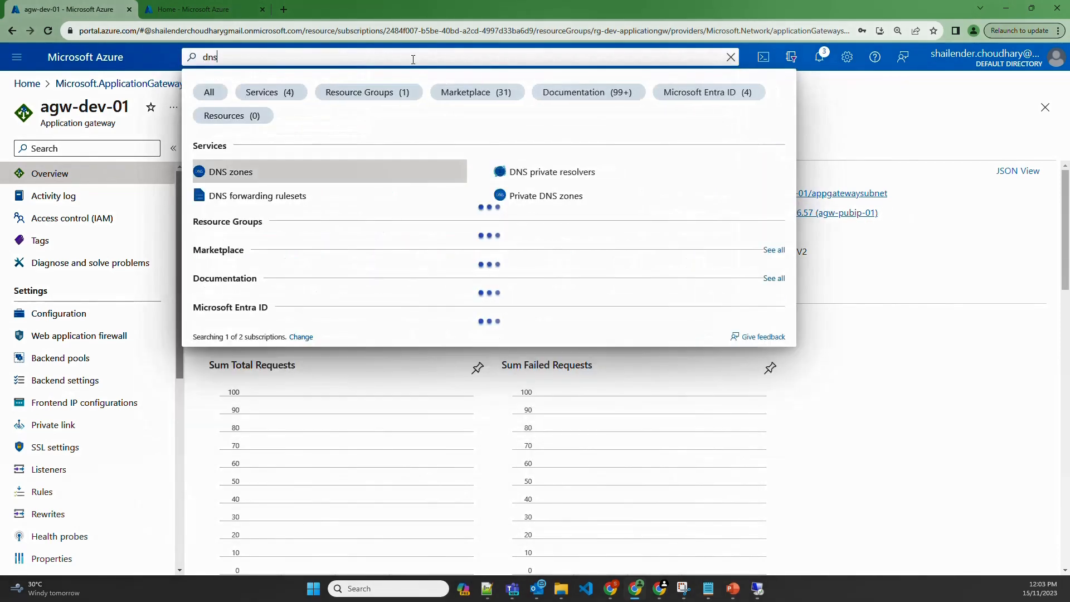
{"action": "key", "text": "Escape"}
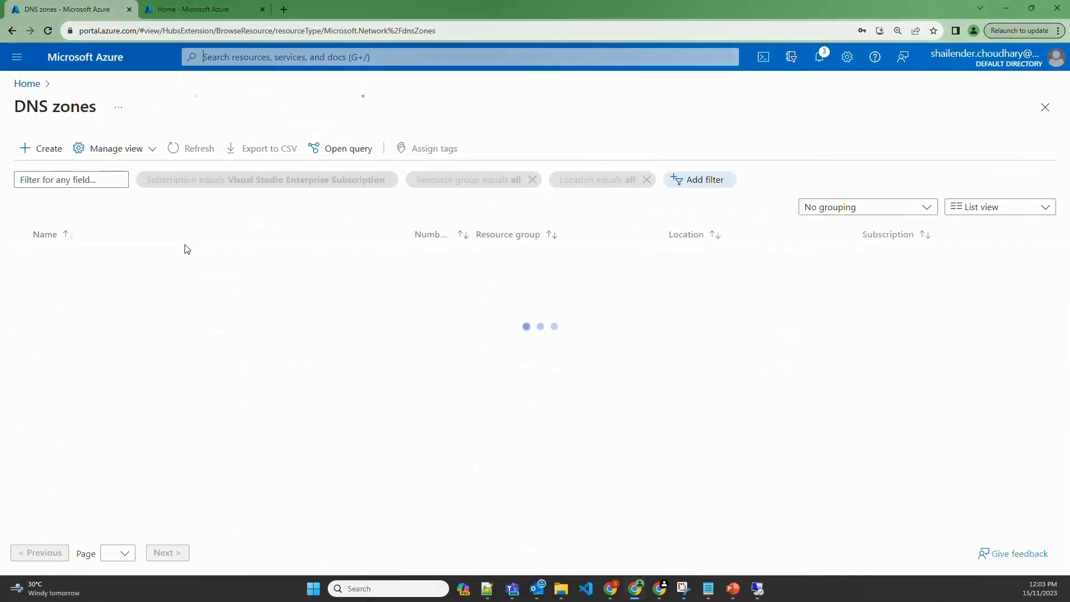
{"action": "left_click", "coordinate": [95, 280]}
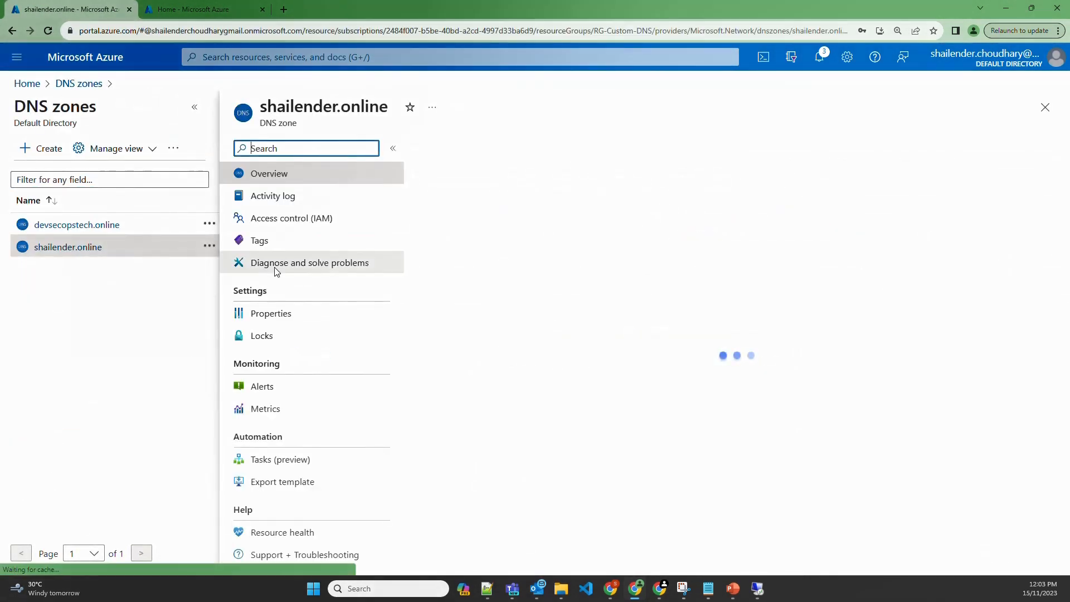
{"action": "left_click", "coordinate": [664, 433]}
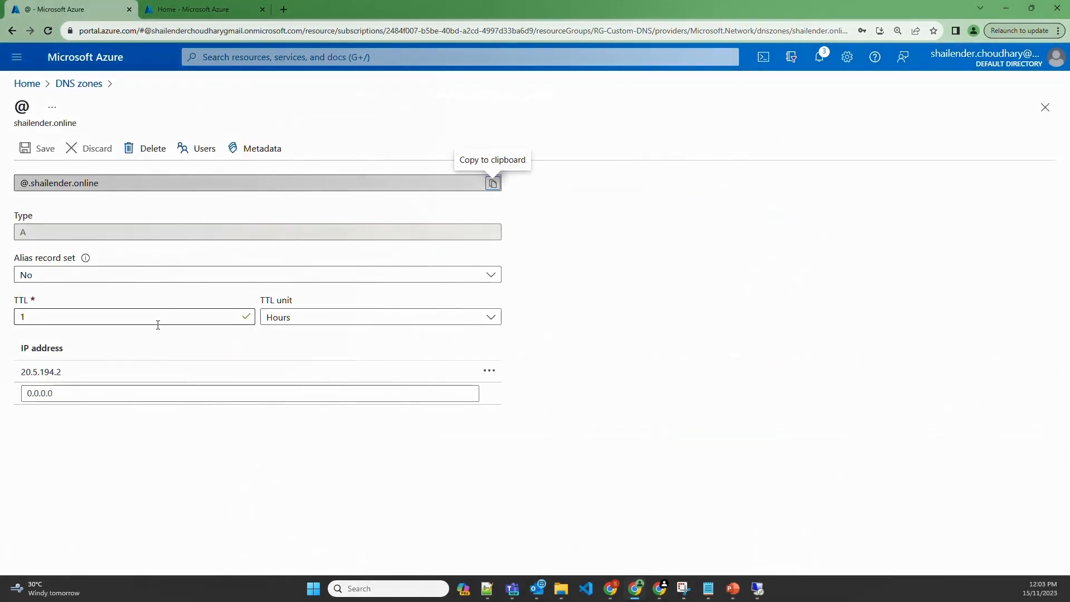
{"action": "left_click", "coordinate": [110, 378]}
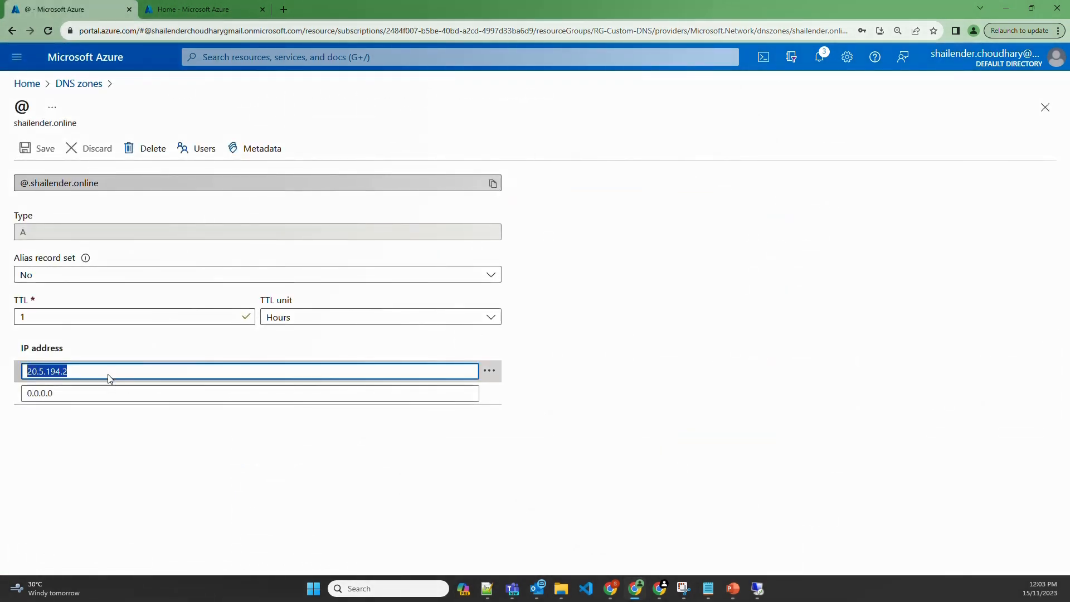
{"action": "key", "text": "ctrl+v"}
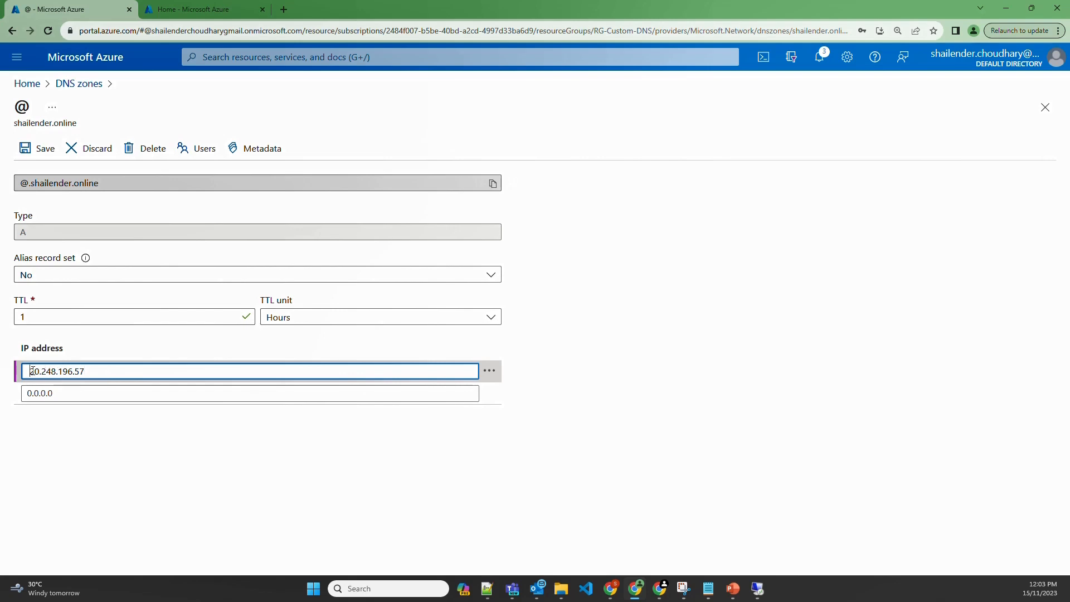
{"action": "key", "text": "BackSpace"}
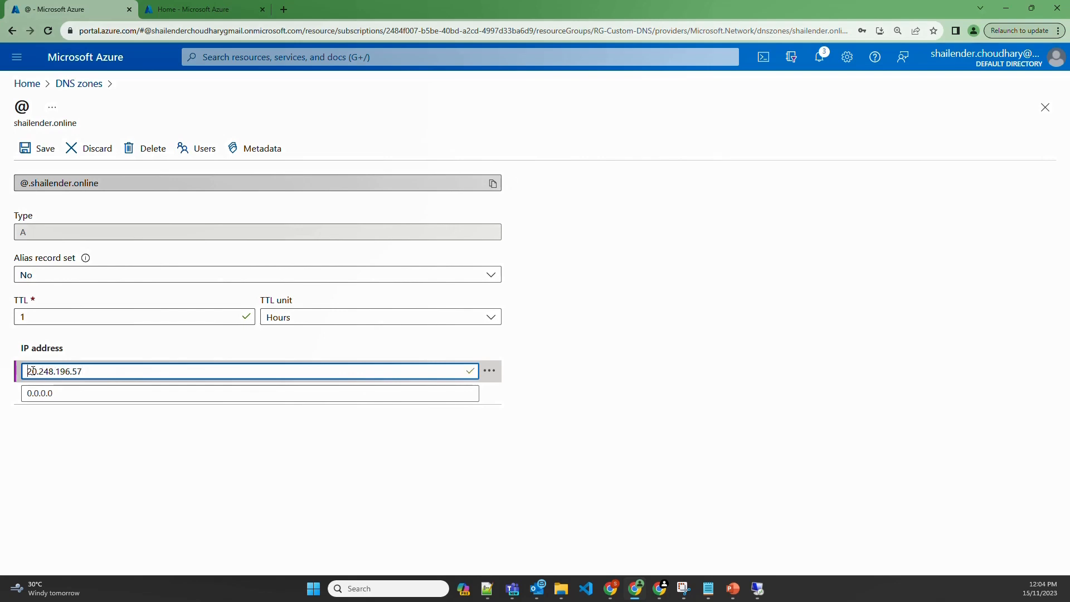
{"action": "left_click", "coordinate": [36, 149]}
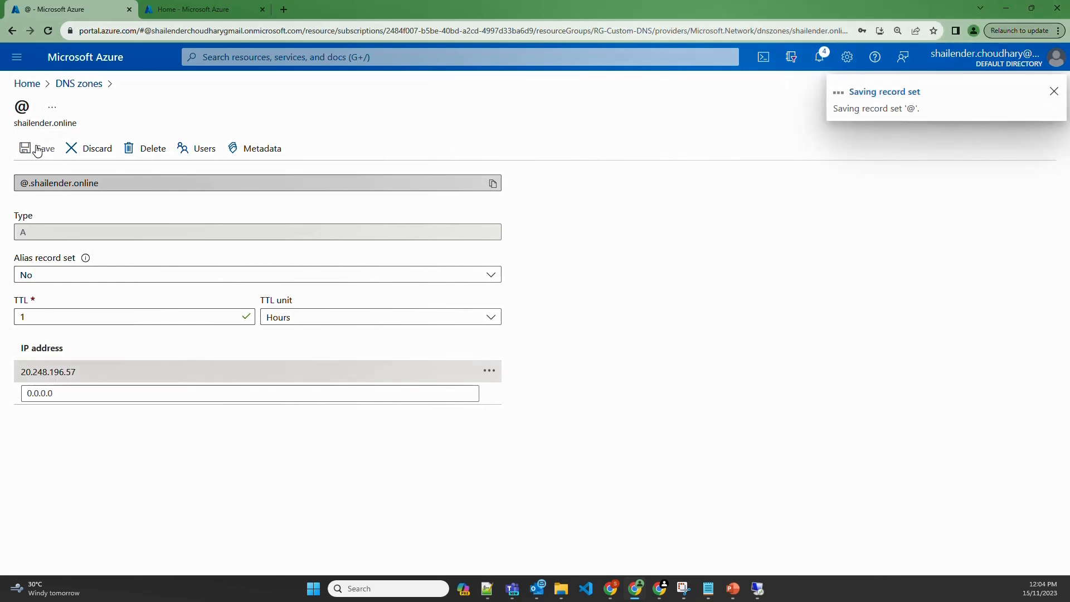
{"action": "left_click", "coordinate": [284, 10]}
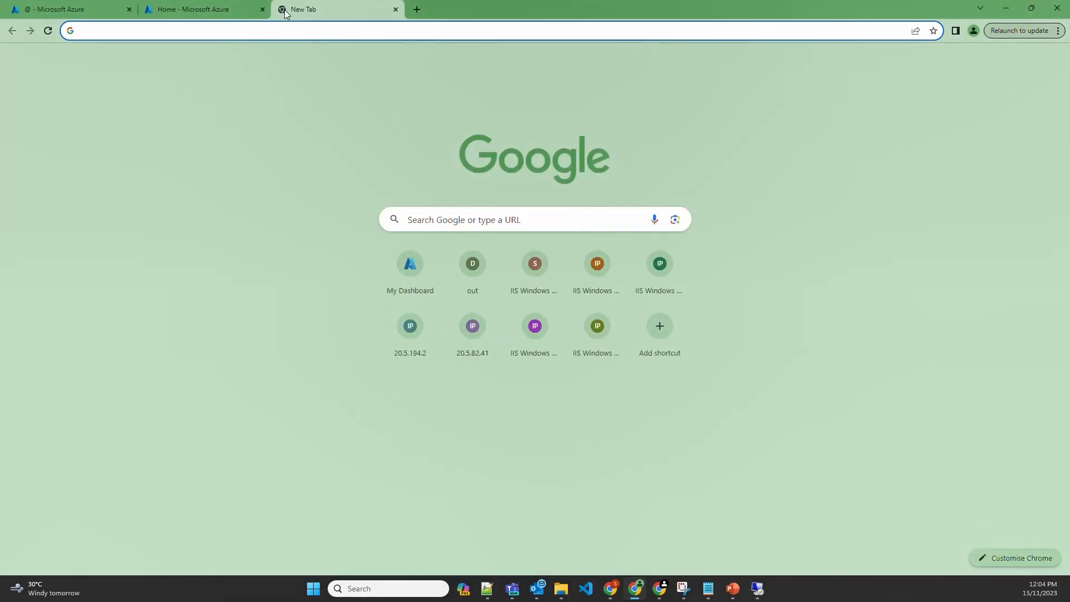
{"action": "type", "text": "shailender.online"}
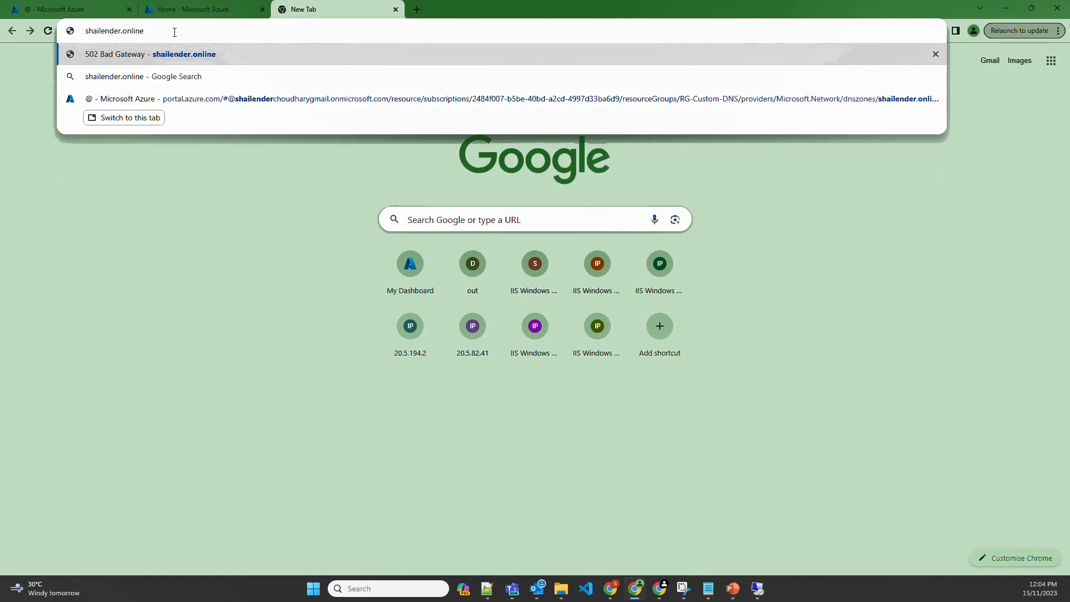
{"action": "key", "text": "Left"}
{"action": "key", "text": "Left"}
{"action": "key", "text": "Left"}
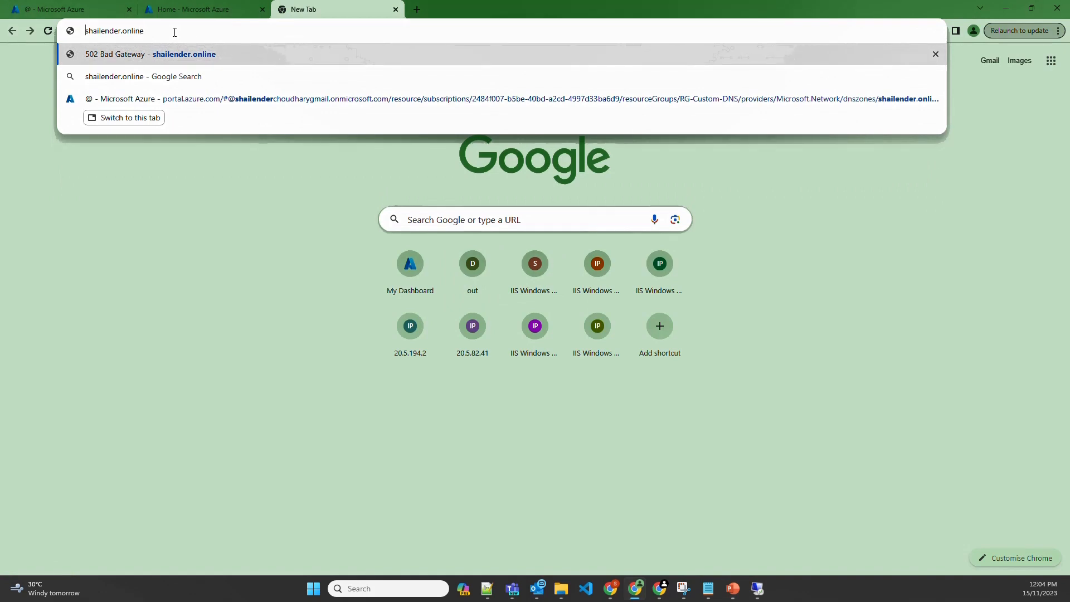
{"action": "type", "text": "http://"}
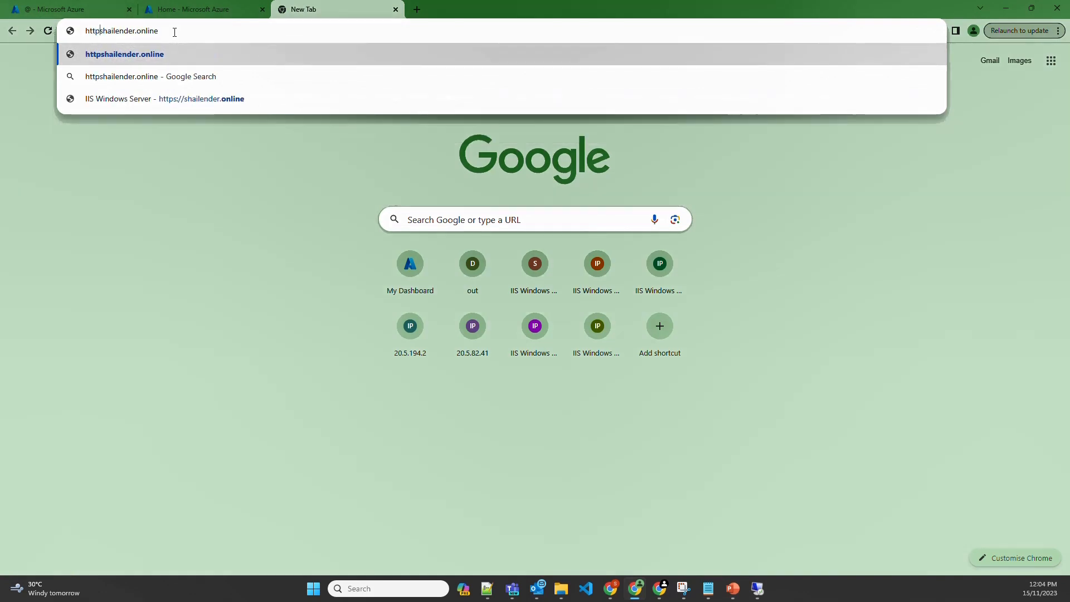
{"action": "key", "text": "Return"}
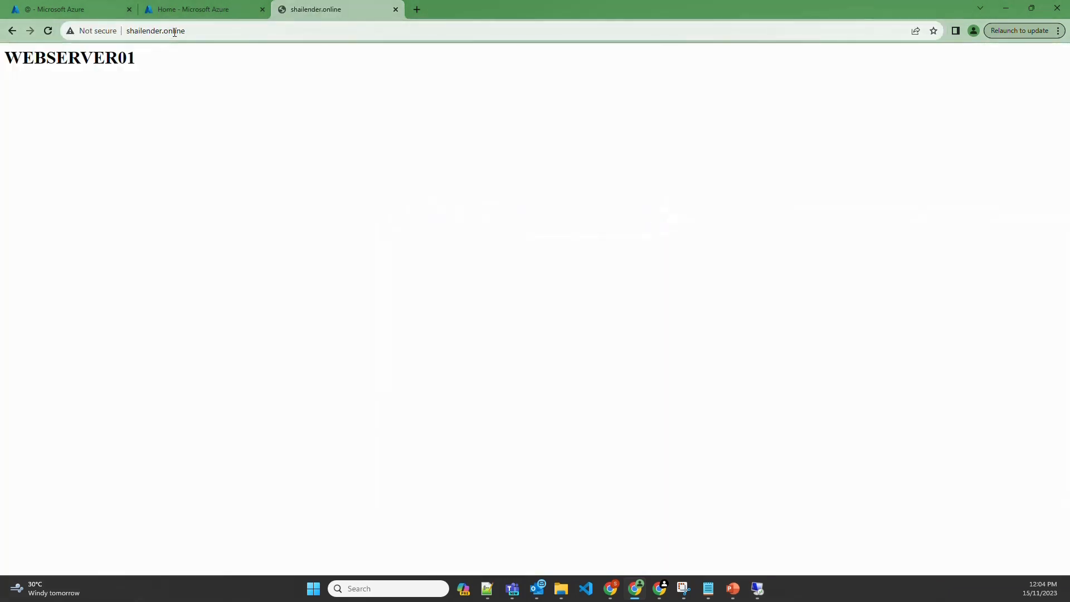
Reload the site twice to see both web servers, and check its Not secure status
{"action": "left_click", "coordinate": [174, 32]}
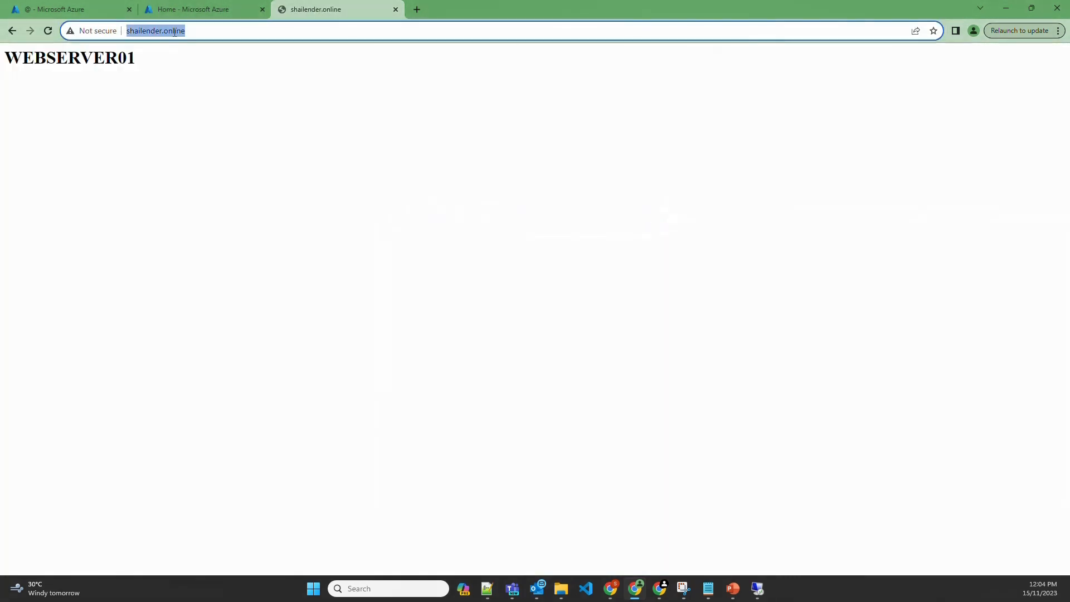
{"action": "key", "text": "Return"}
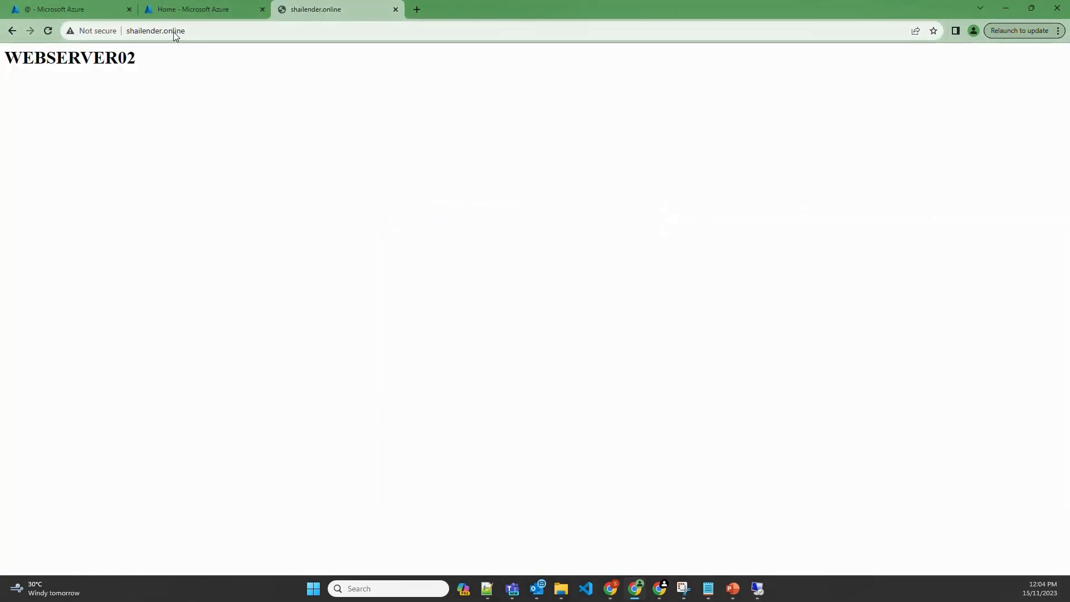
{"action": "left_click", "coordinate": [175, 32]}
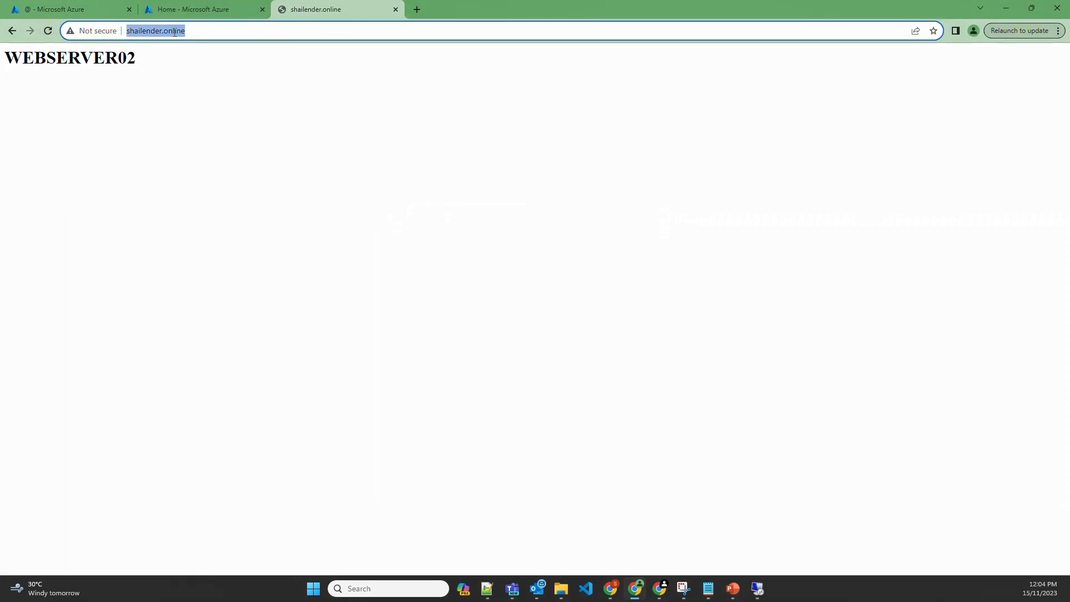
{"action": "key", "text": "Return"}
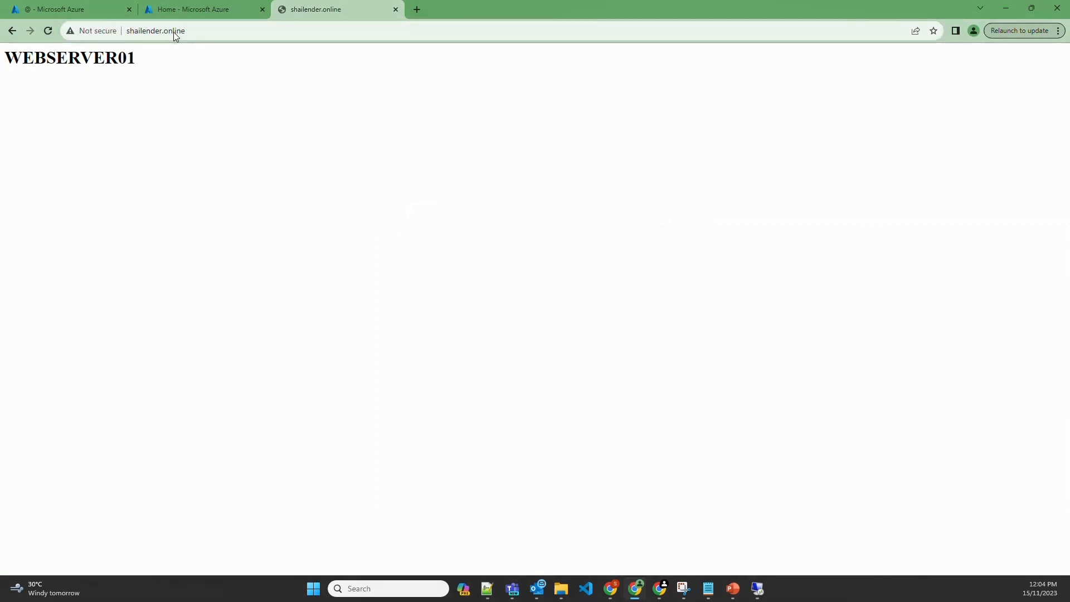
{"action": "left_click", "coordinate": [82, 31]}
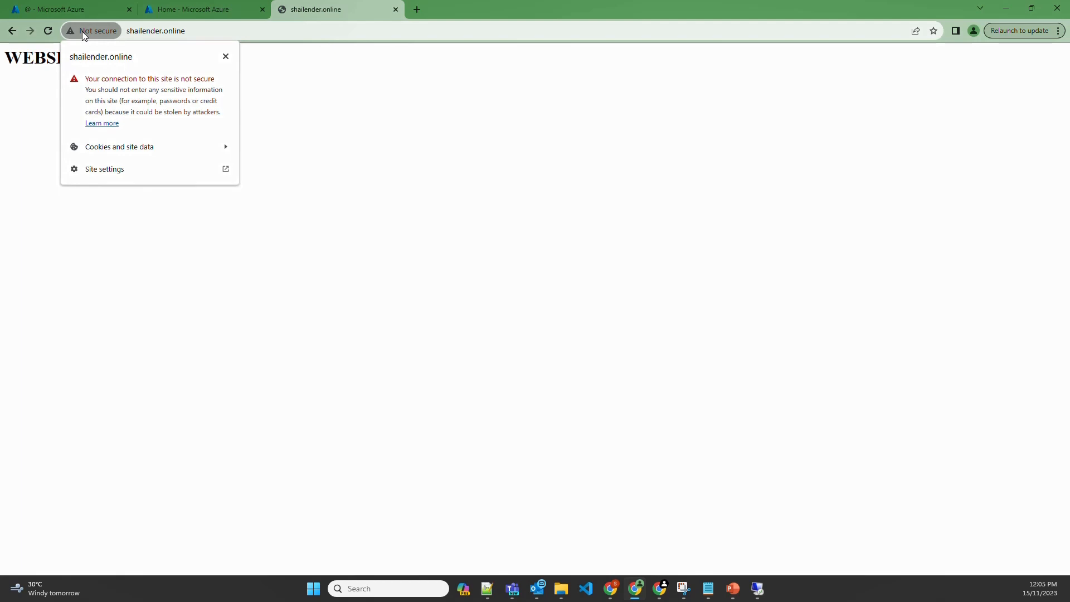
{"action": "left_click", "coordinate": [304, 103]}
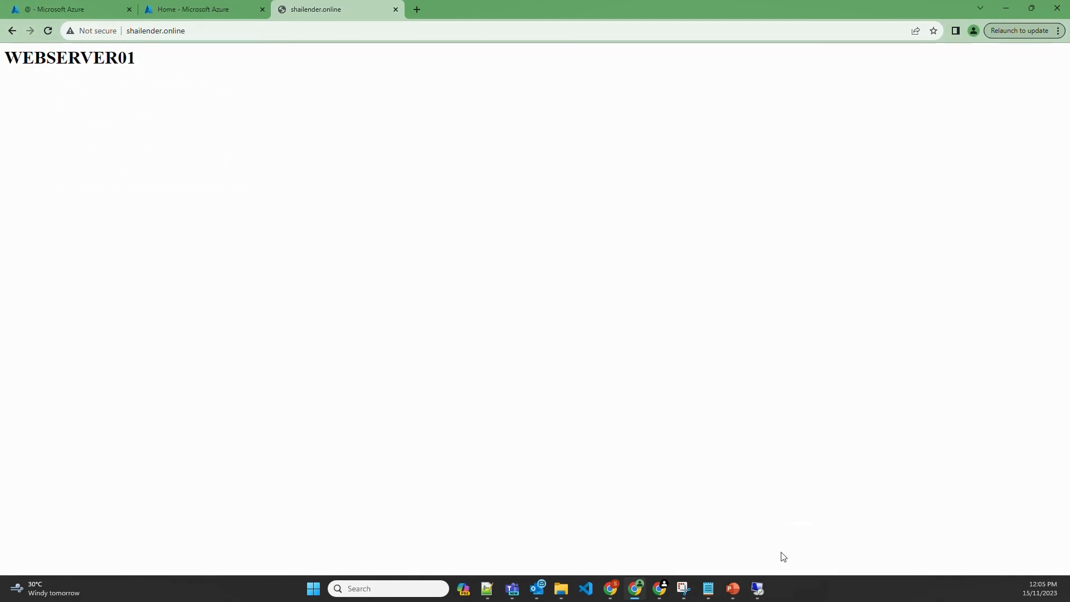
On the remote server, browse to win-acme.com in Internet Explorer and download the win-acme 2.2.6 x64 zip
{"action": "left_click", "coordinate": [758, 589]}
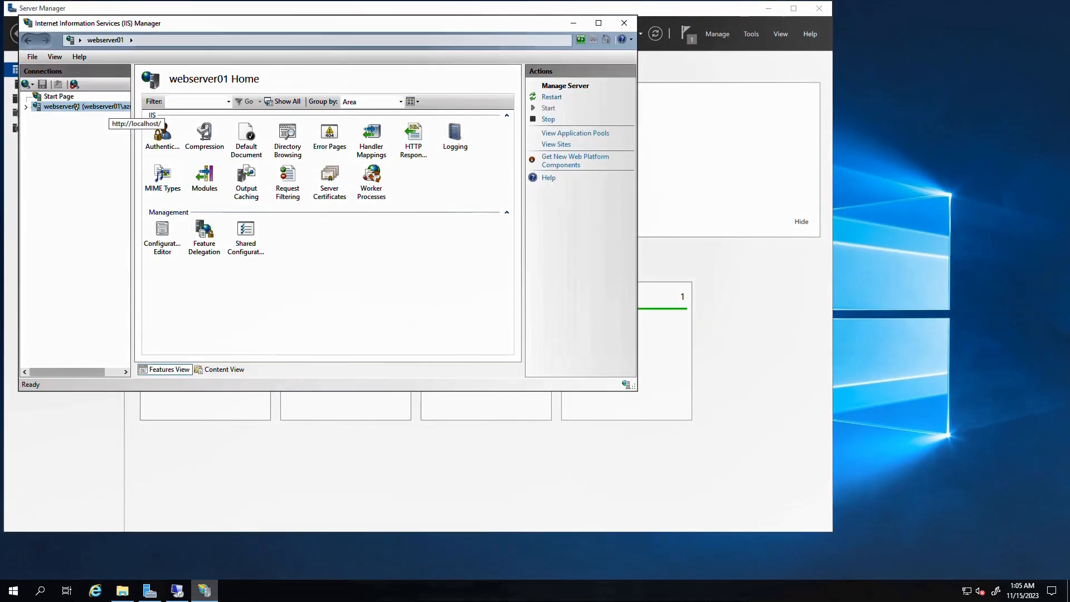
{"action": "left_click", "coordinate": [103, 584]}
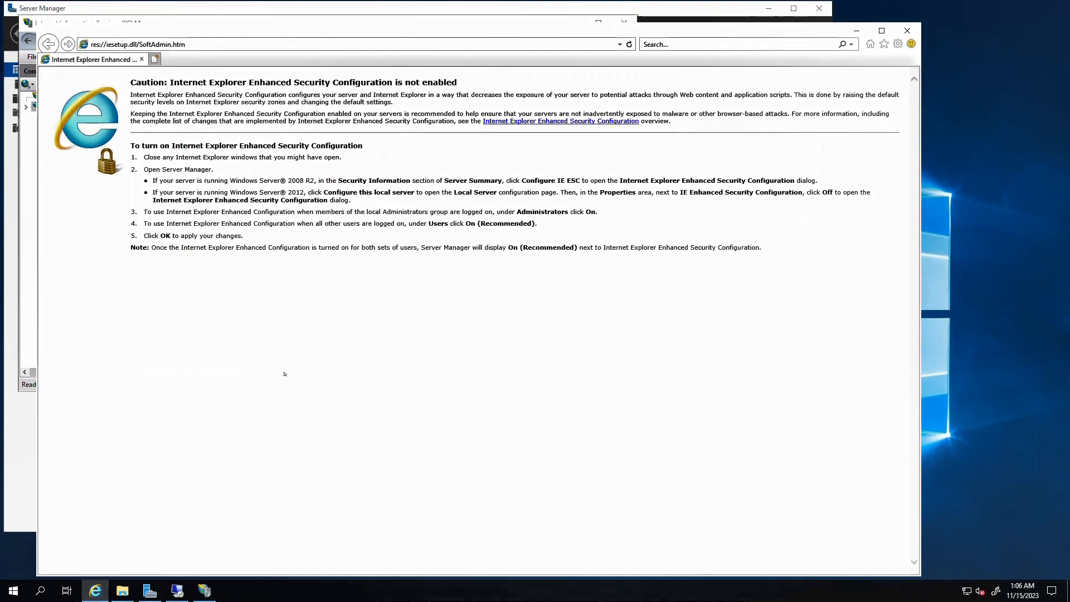
{"action": "left_click", "coordinate": [202, 46]}
{"action": "type", "text": "win-a"}
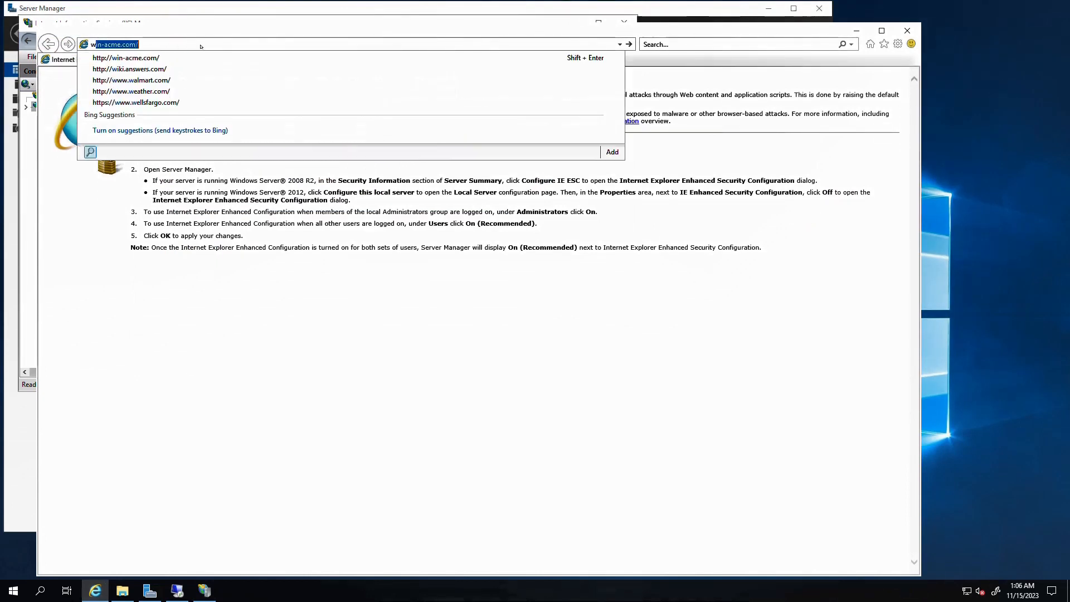
{"action": "type", "text": "cme.c"}
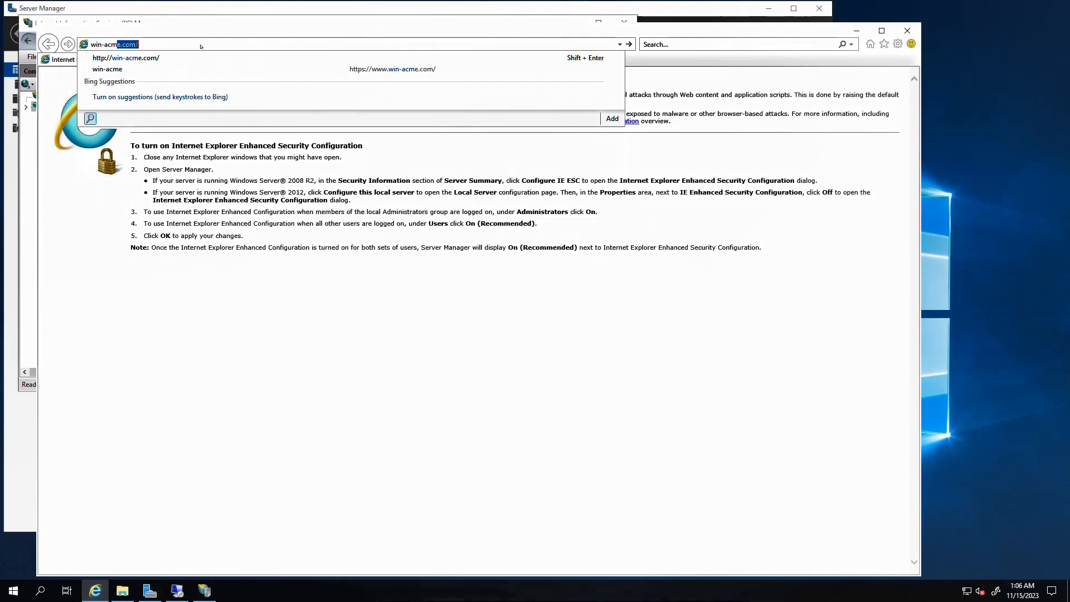
{"action": "key", "text": "Return"}
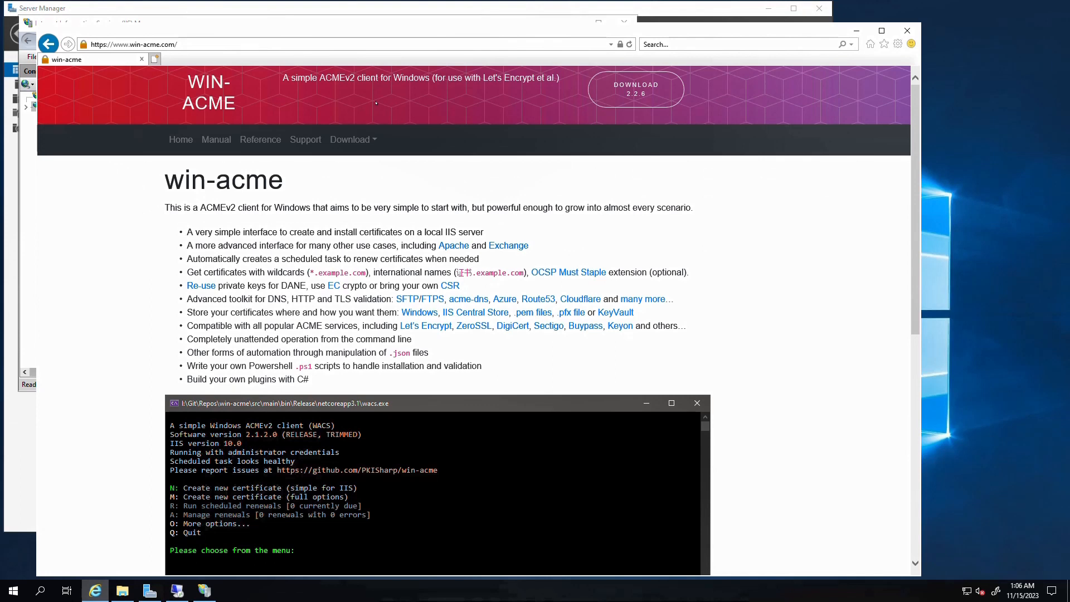
{"action": "left_click", "coordinate": [634, 94]}
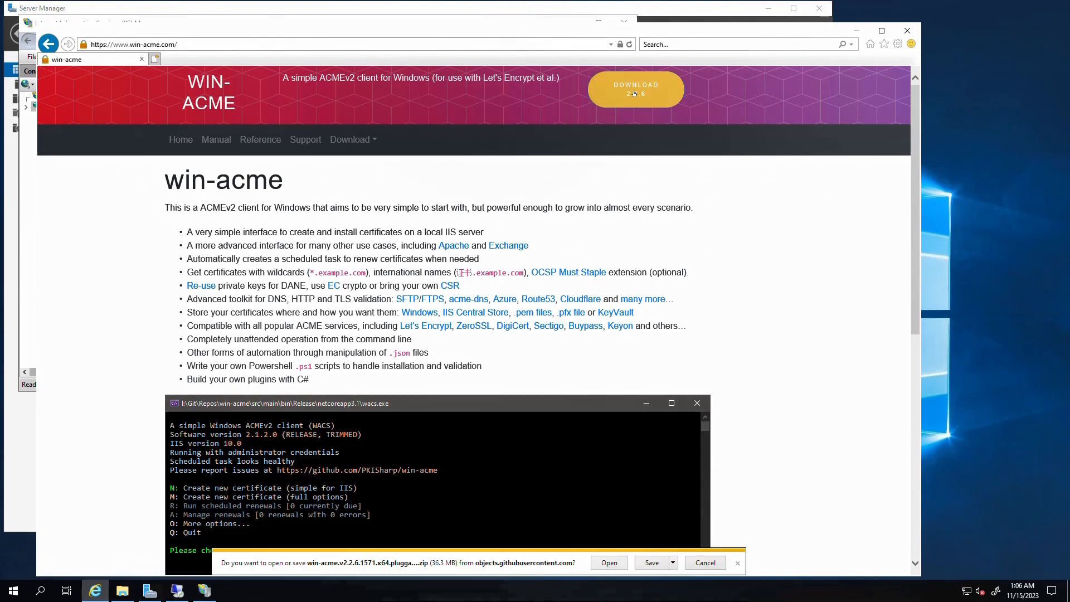
Save the win-acme zip and extract all its files into the Downloads folder
{"action": "left_click", "coordinate": [652, 563]}
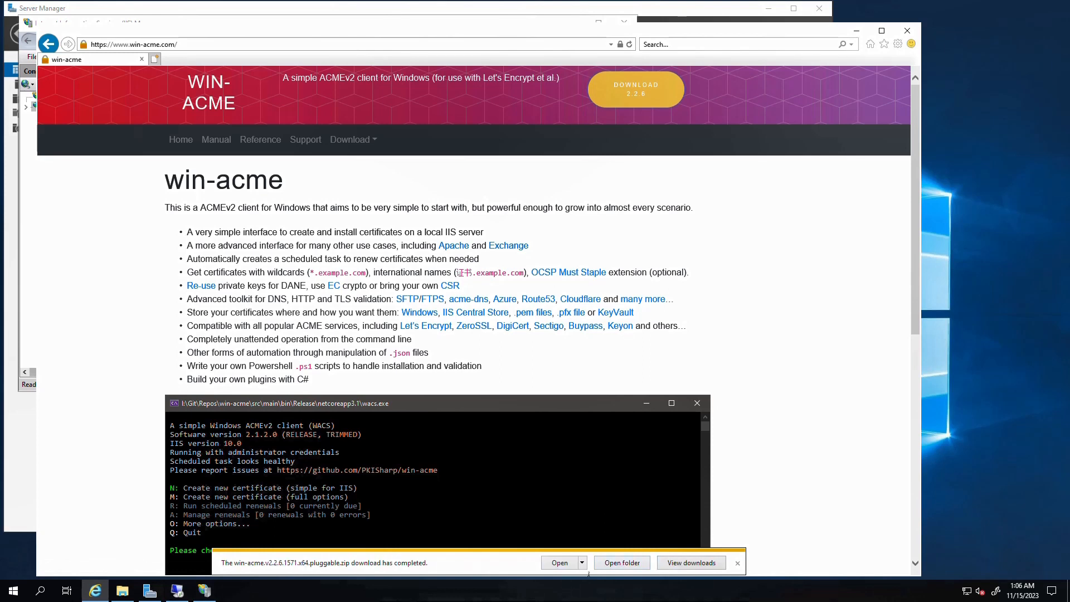
{"action": "left_click", "coordinate": [641, 563]}
{"action": "right_click", "coordinate": [372, 191]}
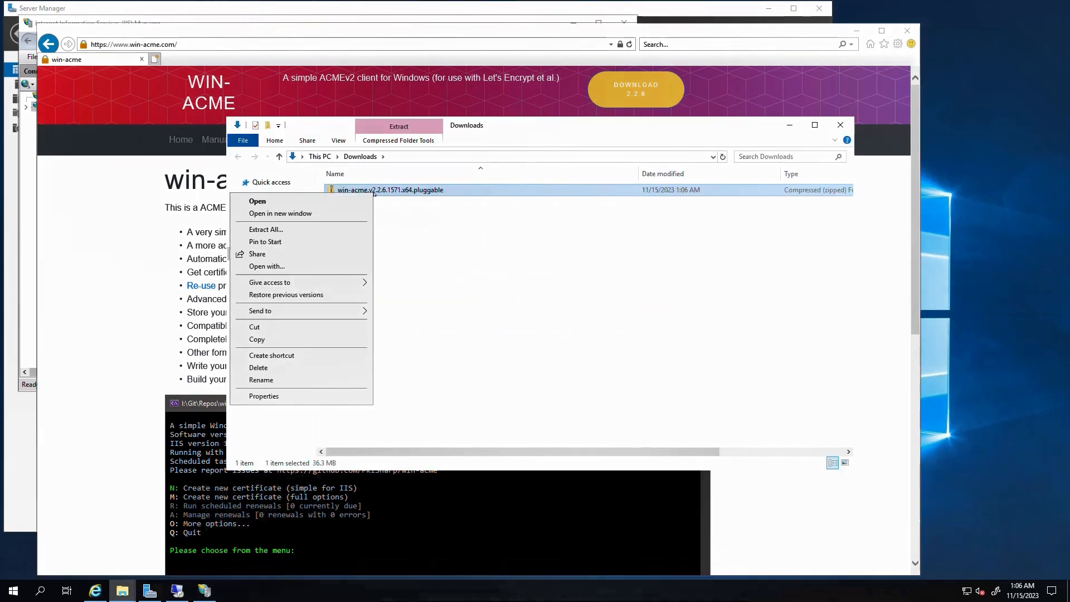
{"action": "left_click", "coordinate": [329, 229]}
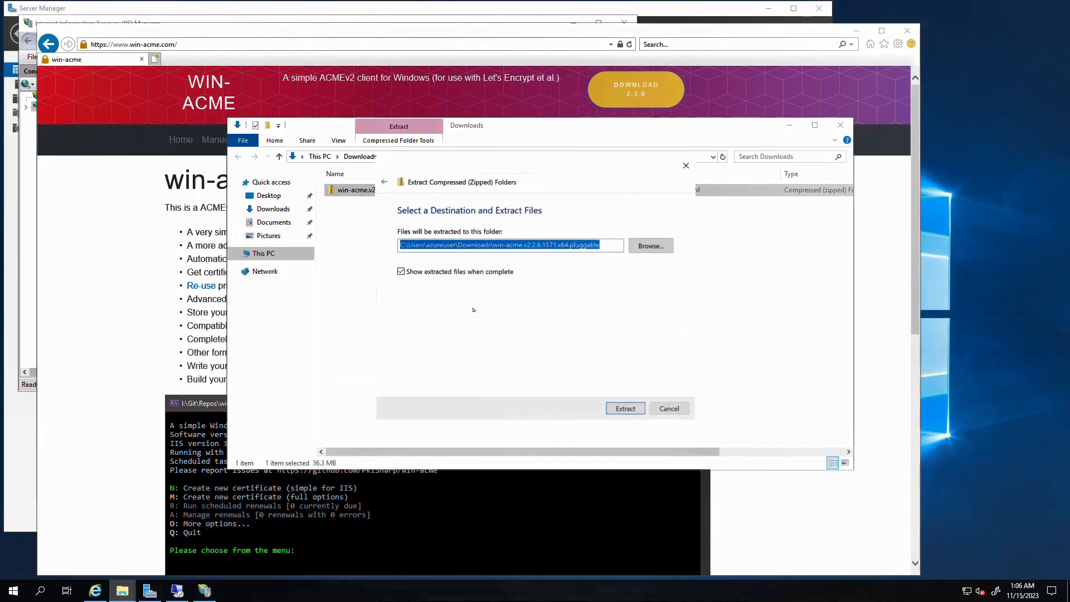
{"action": "left_click", "coordinate": [616, 409]}
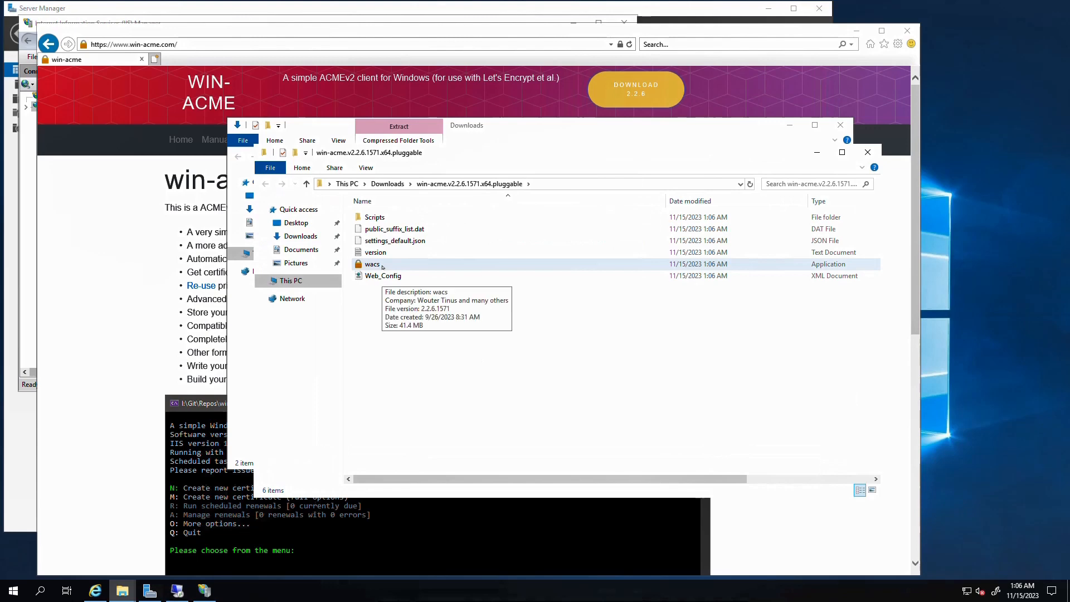
Launch wacs.exe, running it anyway past the SmartScreen warning
{"action": "double_click", "coordinate": [382, 267]}
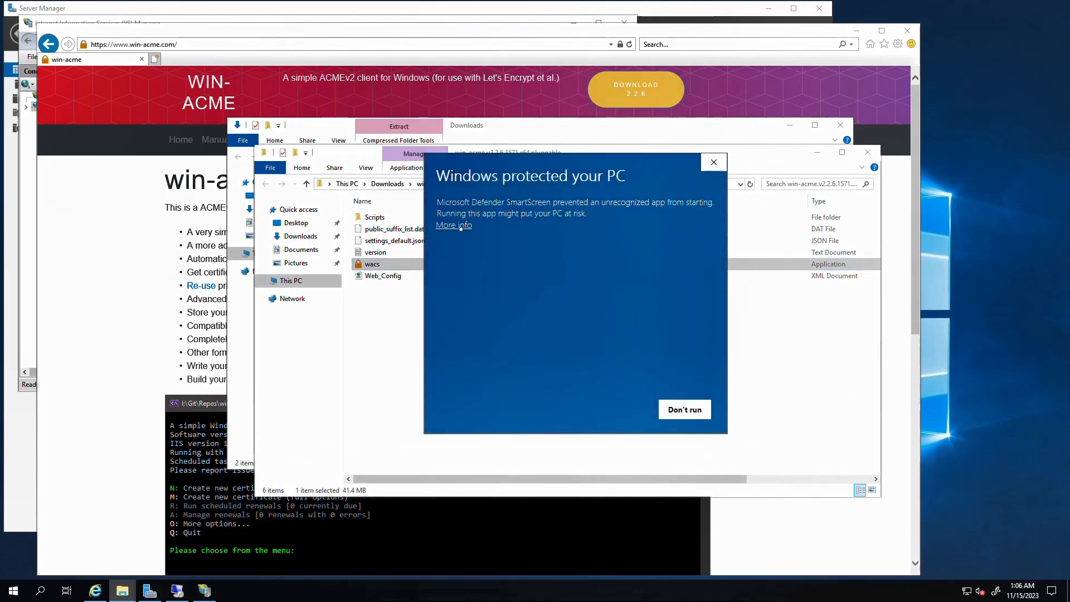
{"action": "left_click", "coordinate": [460, 226]}
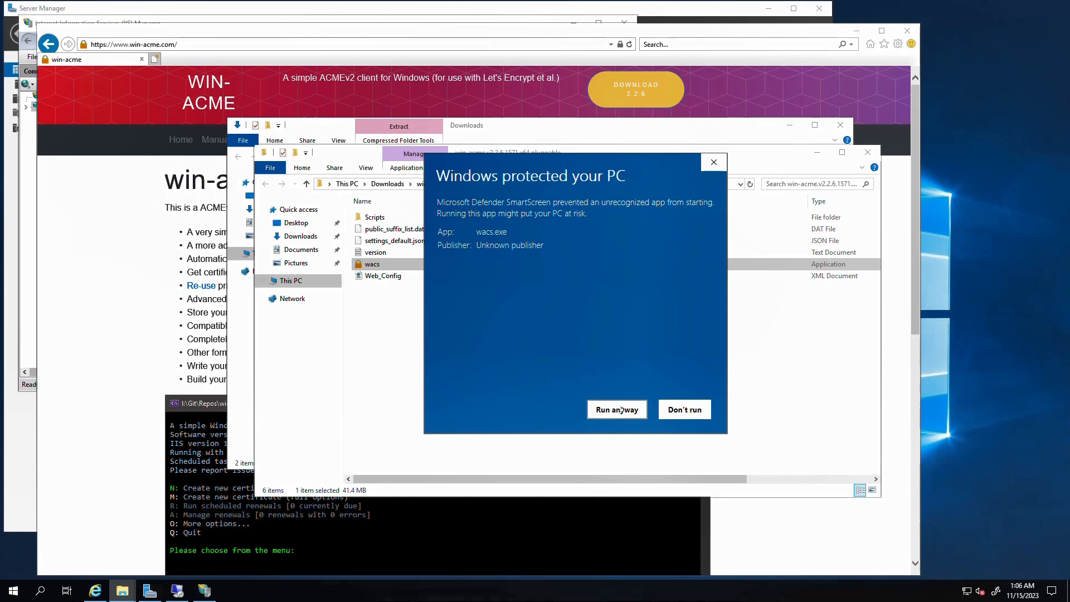
{"action": "left_click", "coordinate": [621, 411]}
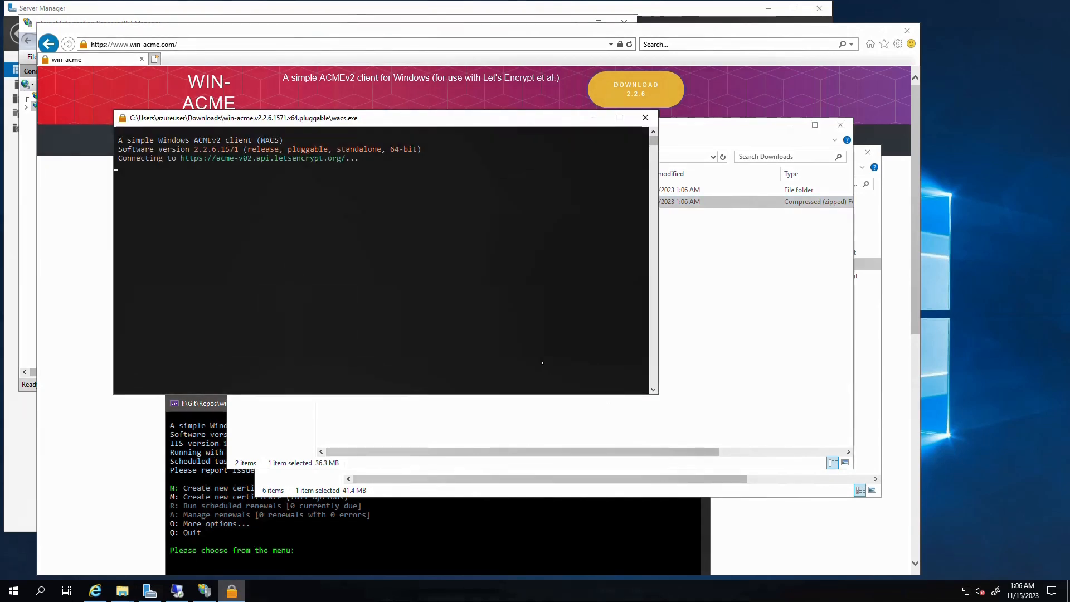
Start a full-options certificate in wacs with shailender.online entered manually as the host name
{"action": "left_click", "coordinate": [365, 264]}
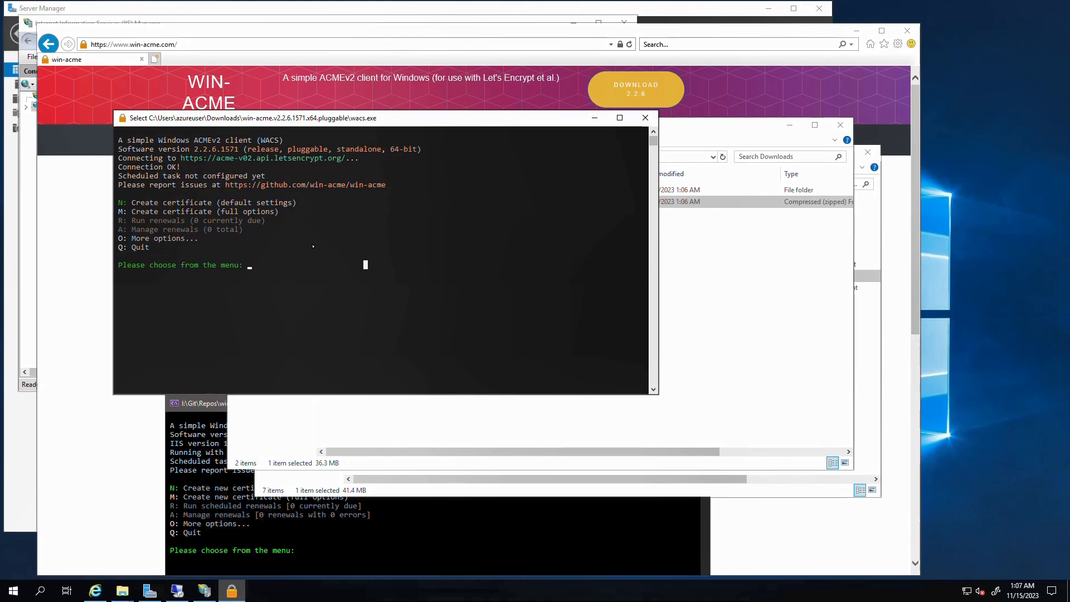
{"action": "type", "text": "m"}
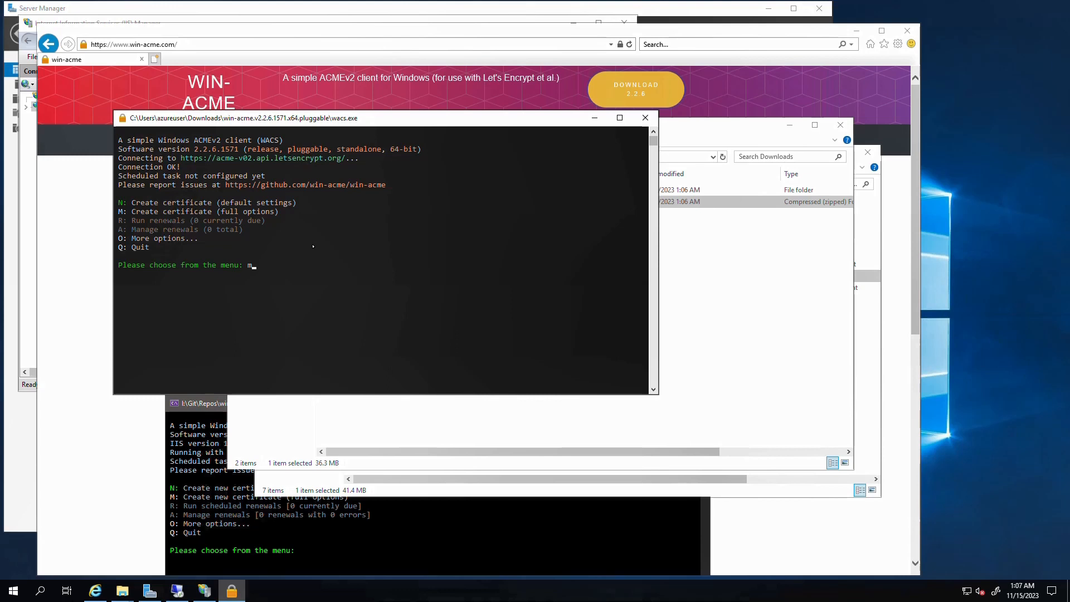
{"action": "key", "text": "Return"}
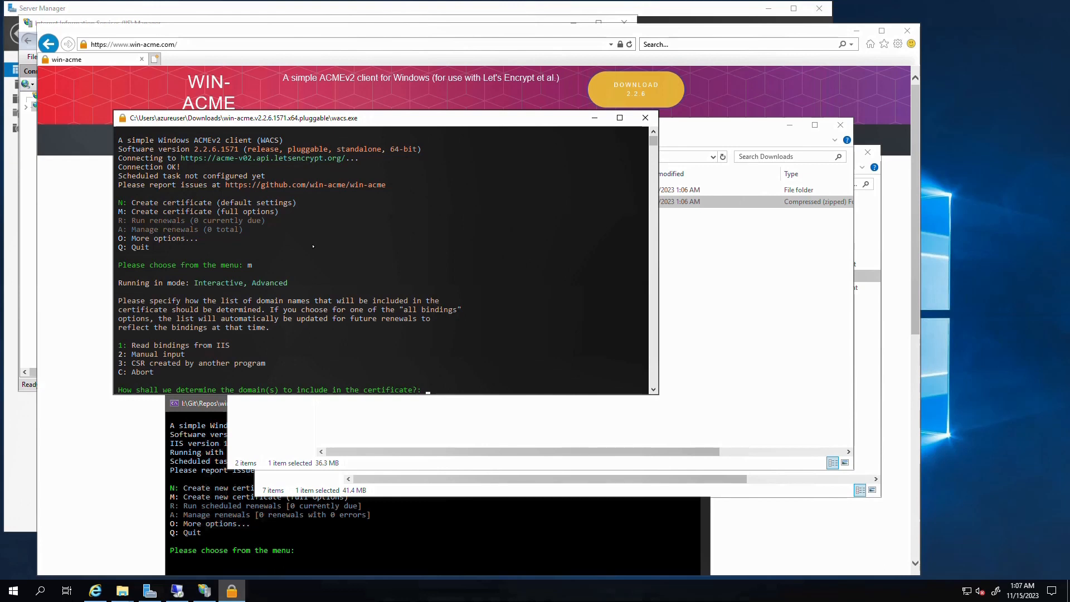
{"action": "key", "text": "Return"}
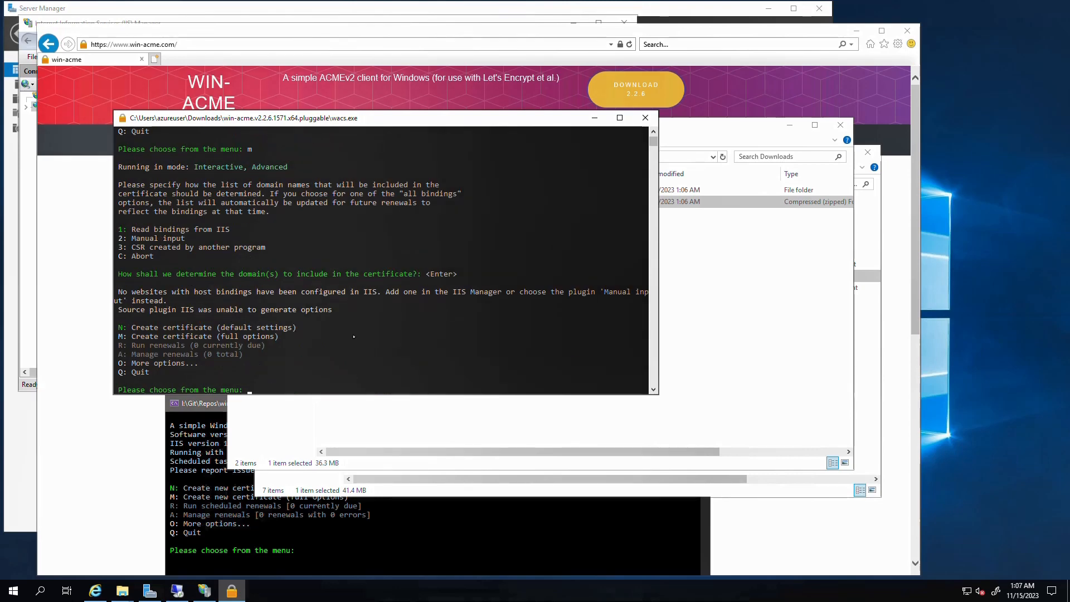
{"action": "type", "text": "m"}
{"action": "key", "text": "Return"}
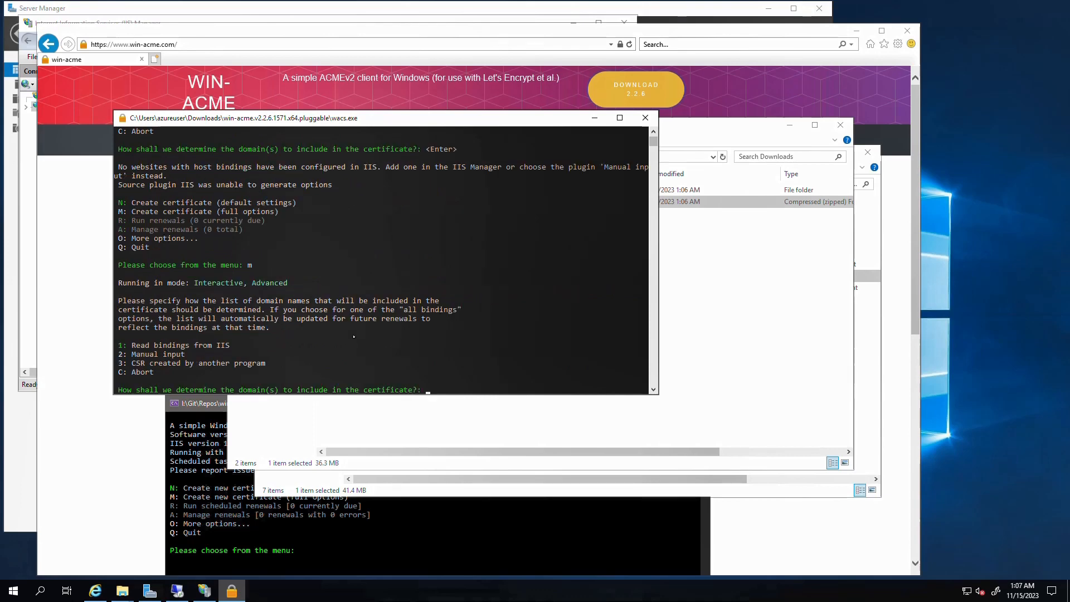
{"action": "type", "text": "2"}
{"action": "key", "text": "Return"}
{"action": "type", "text": "shailen"}
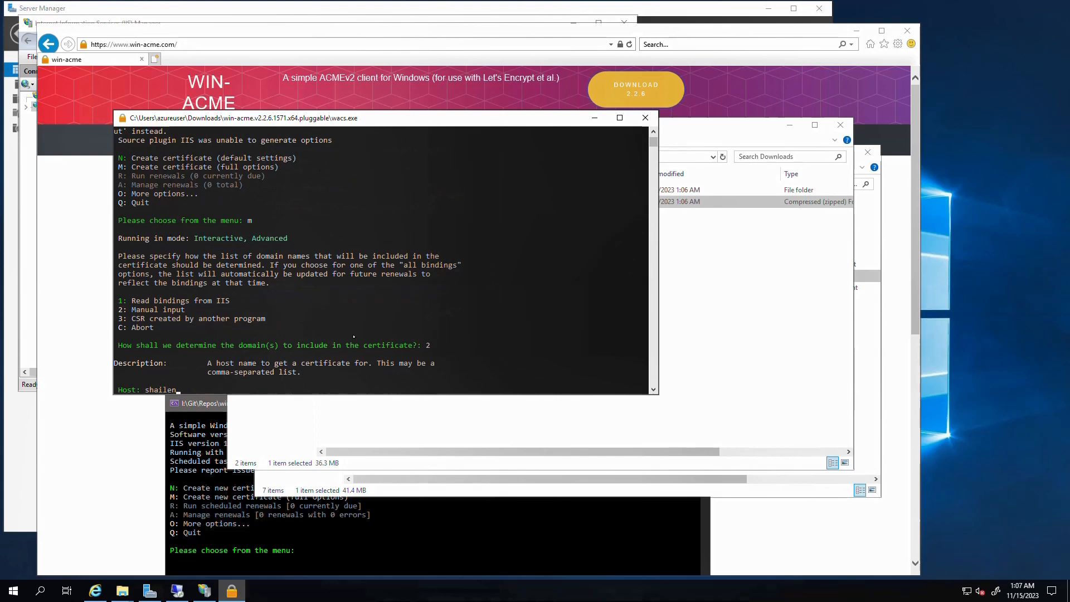
{"action": "type", "text": "der.online"}
{"action": "key", "text": "Return"}
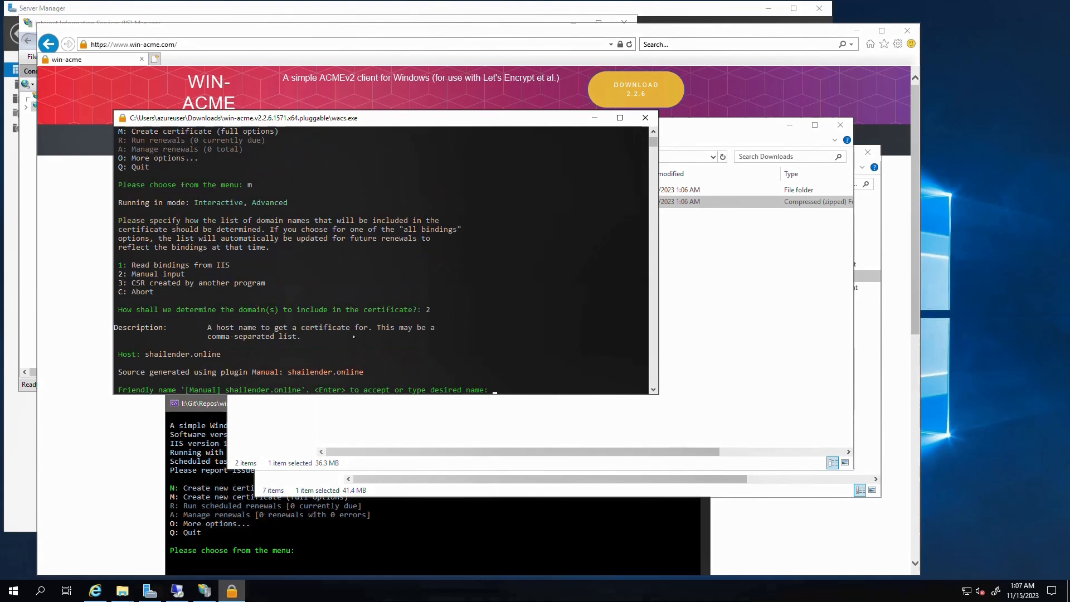
Accept the default friendly name, single certificate, domain validation and RSA private key
{"action": "key", "text": "Return"}
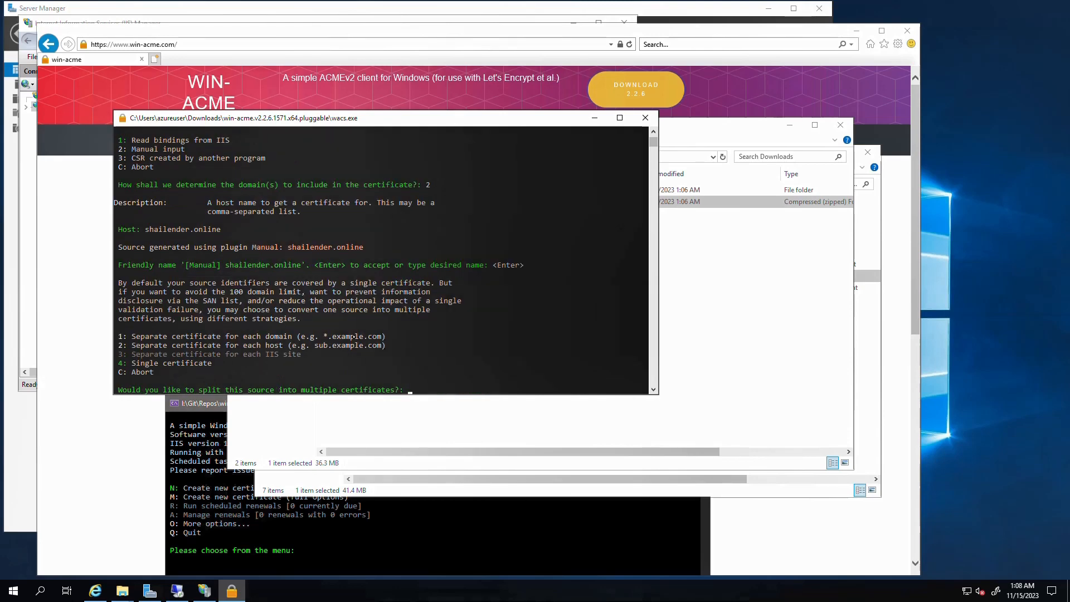
{"action": "key", "text": "Return"}
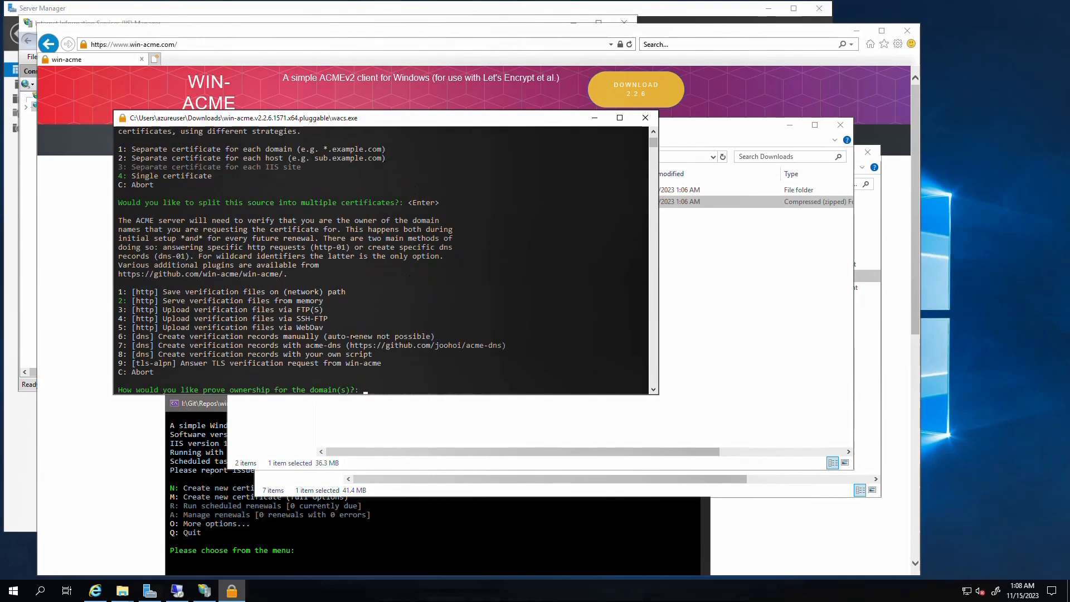
{"action": "key", "text": "Return"}
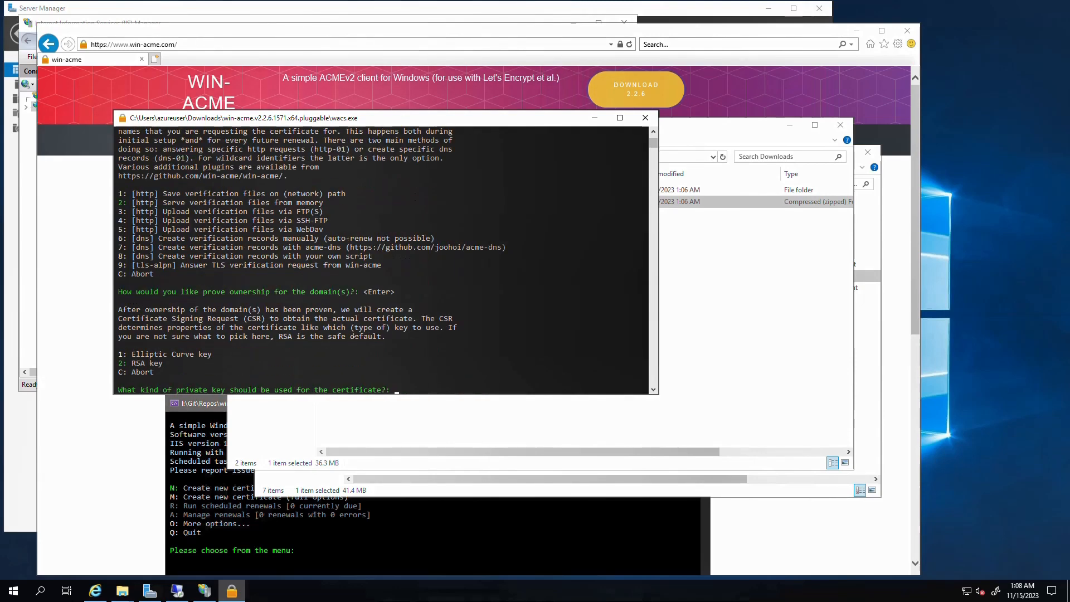
{"action": "key", "text": "Return"}
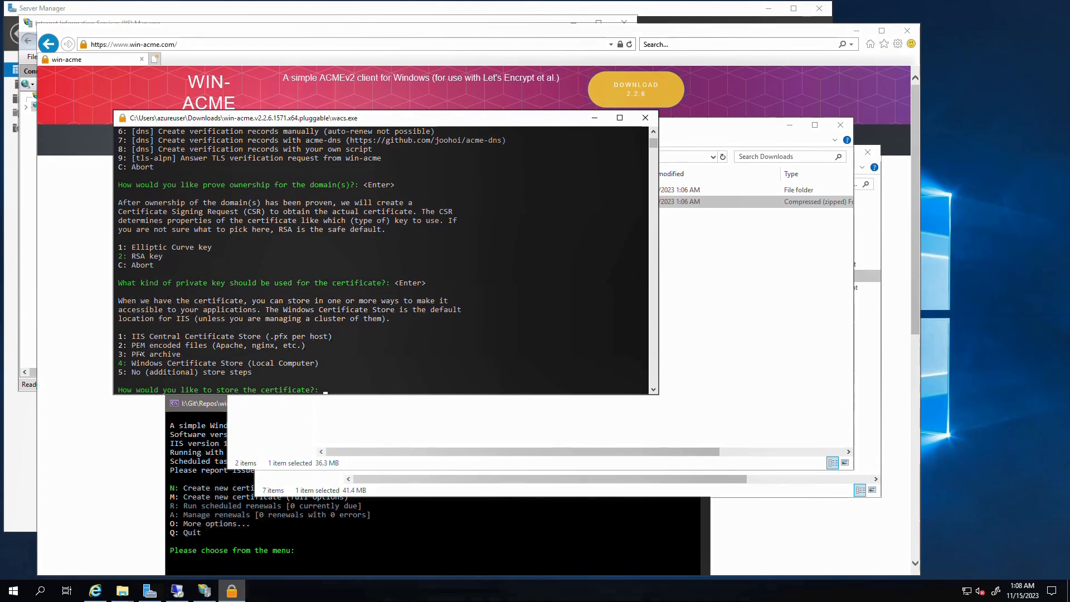
Store the certificate as a password-protected PFX archive in C:\ with no vault or extra storage
{"action": "type", "text": "3"}
{"action": "key", "text": "Return"}
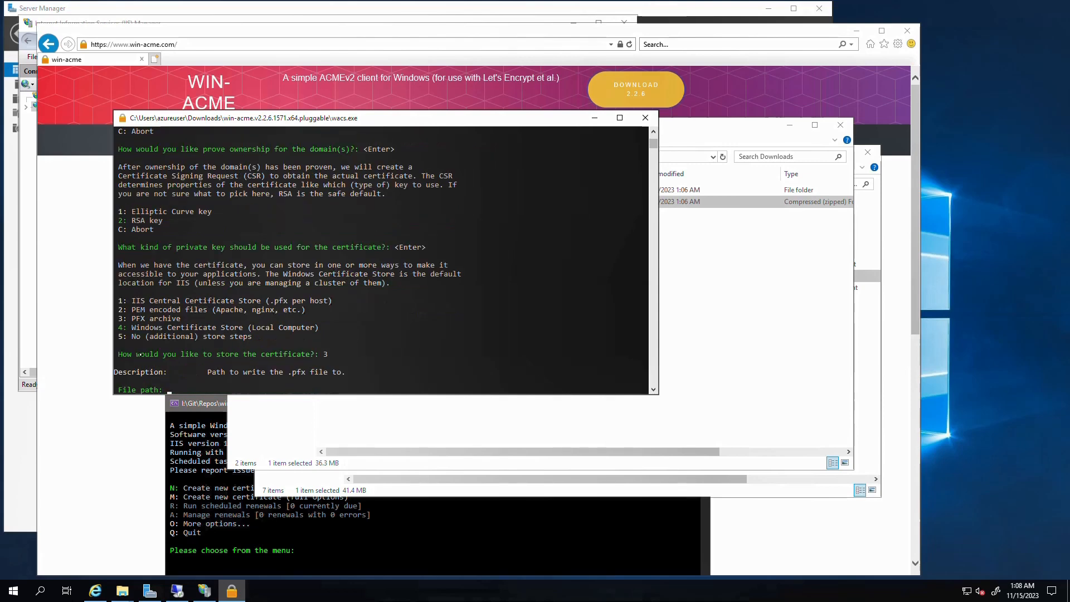
{"action": "type", "text": "C:\\"}
{"action": "key", "text": "Return"}
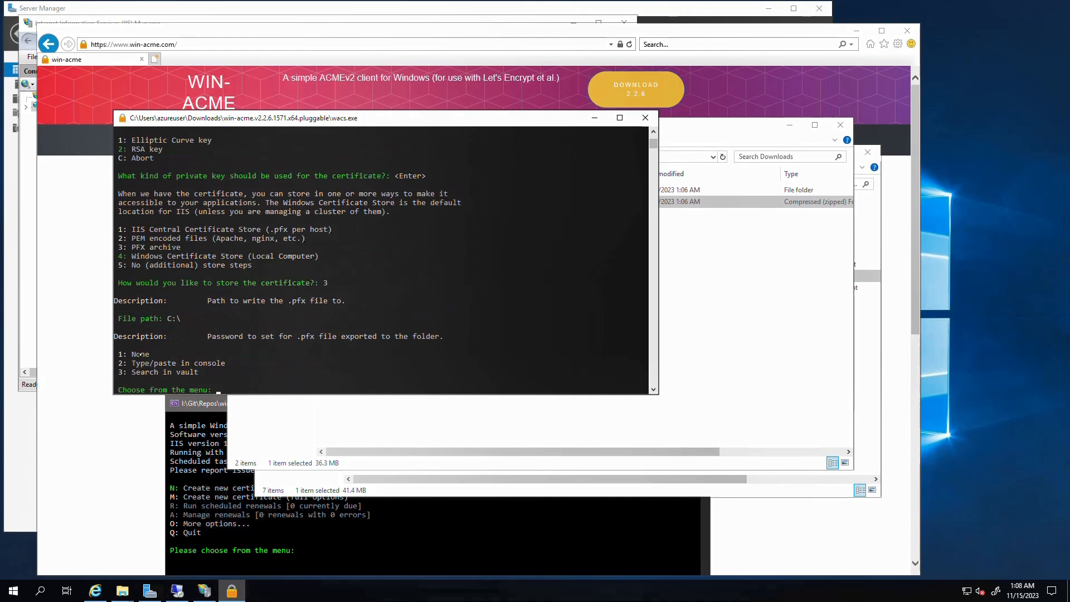
{"action": "type", "text": "2"}
{"action": "key", "text": "Return"}
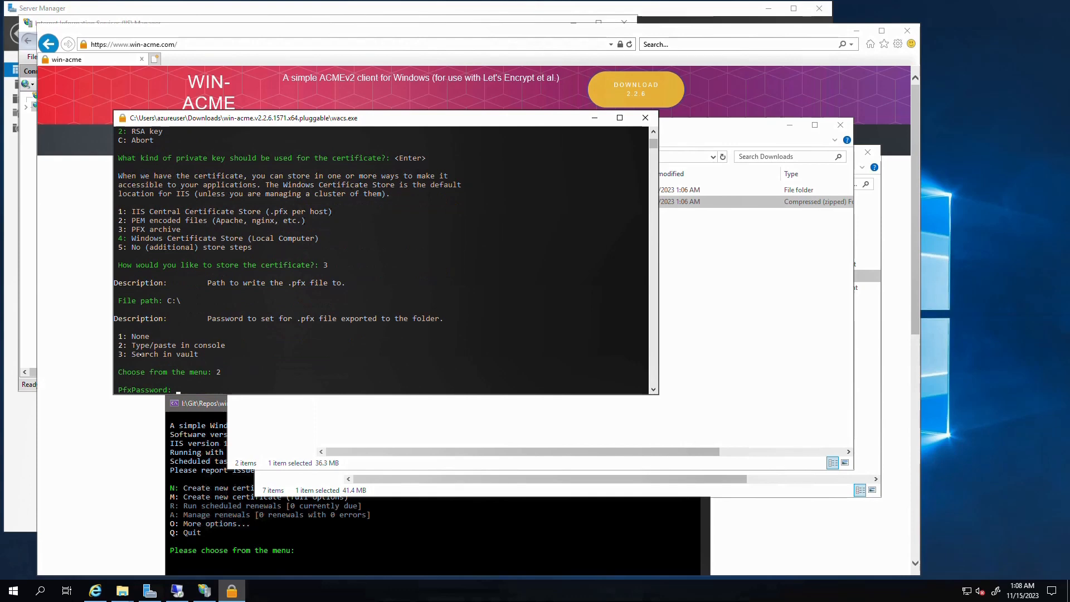
{"action": "type", "text": "********"}
{"action": "key", "text": "Return"}
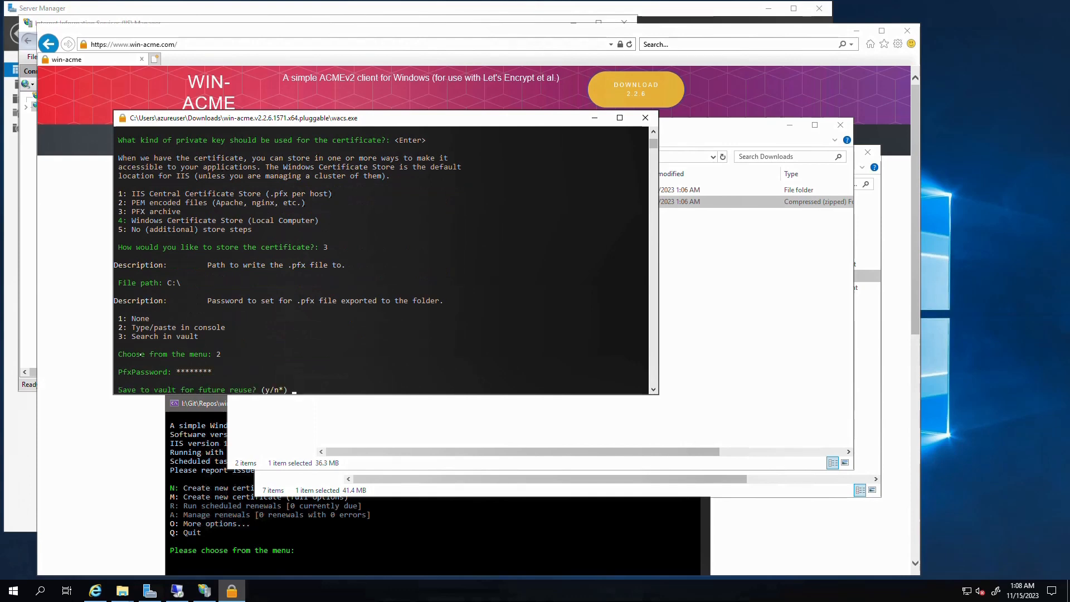
{"action": "key", "text": "Return"}
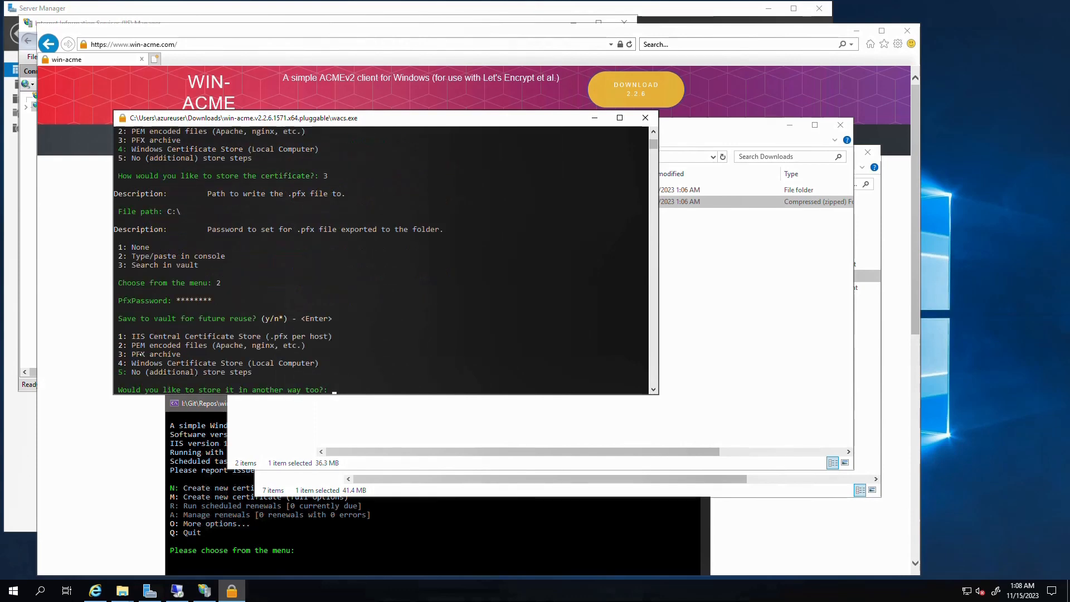
{"action": "key", "text": "Return"}
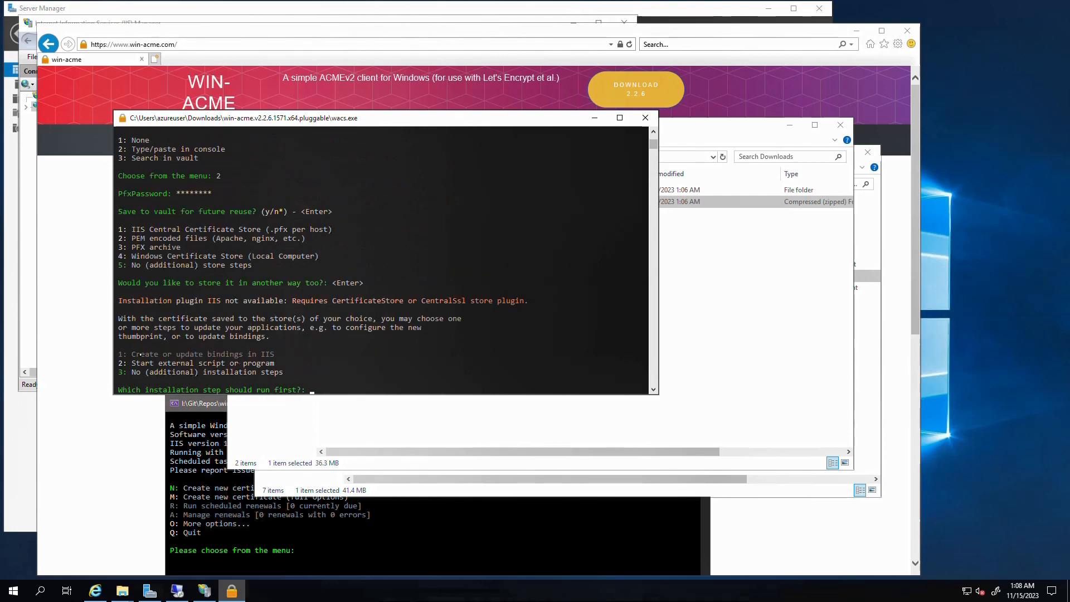
Skip installation steps, agree to the Let's Encrypt terms, and keep renewal defaults without notification e-mails
{"action": "key", "text": "Return"}
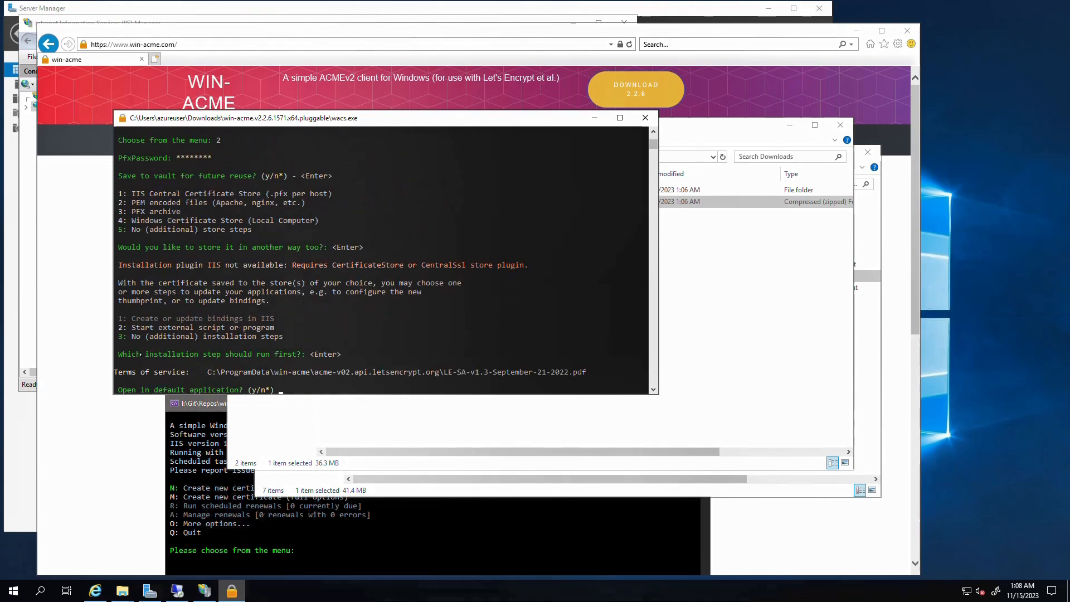
{"action": "key", "text": "Return"}
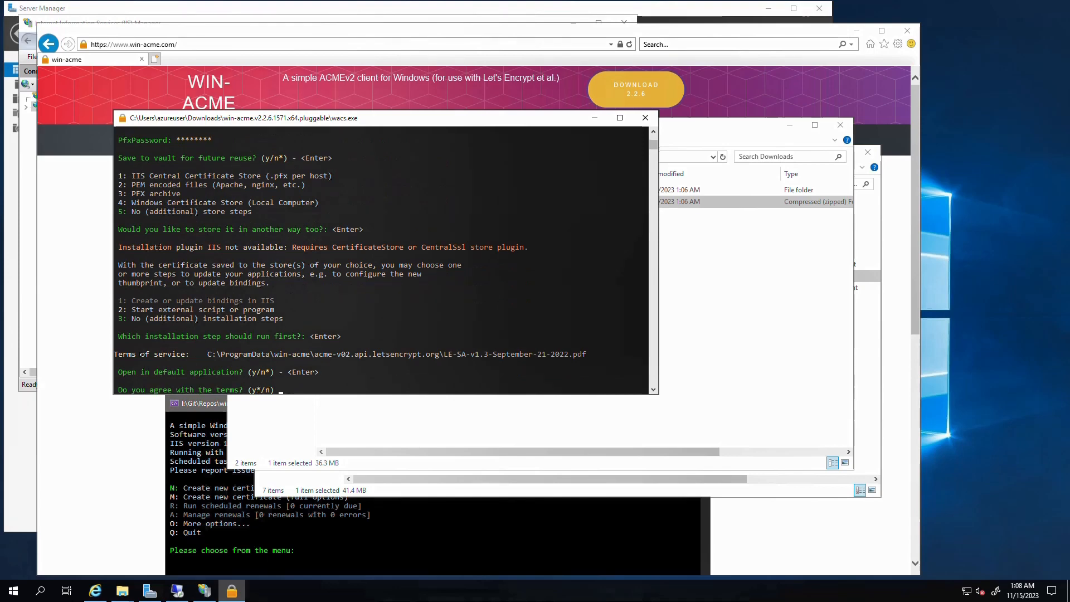
{"action": "key", "text": "Return"}
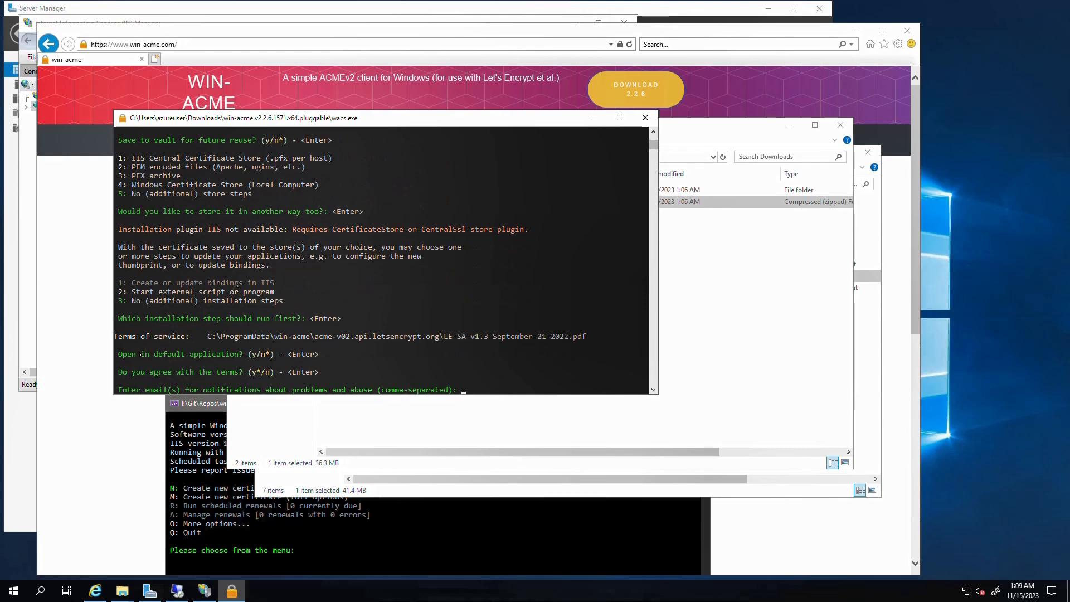
{"action": "key", "text": "Return"}
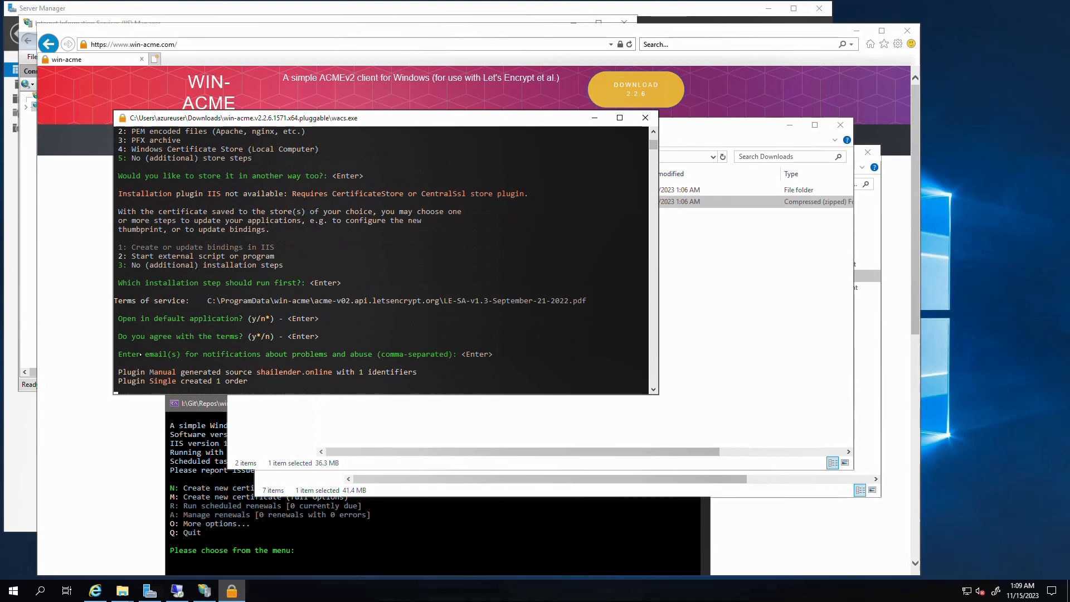
{"action": "key", "text": "Return"}
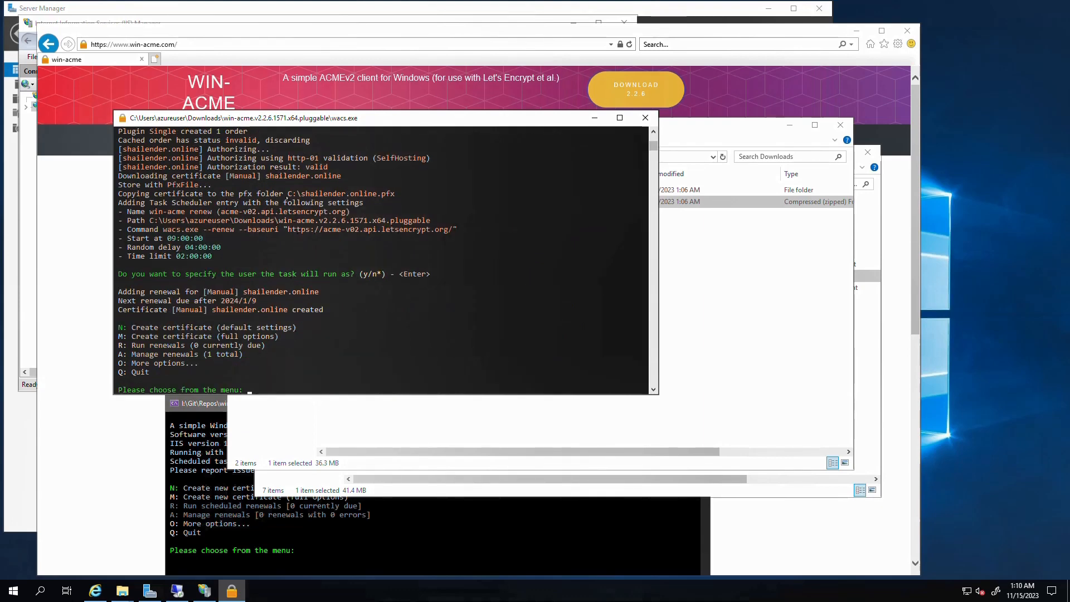
Find the exported shailender.online PFX on the Windows (C:) drive, then return to IIS Manager
{"action": "left_click_drag", "start_coordinate": [287, 197], "coordinate": [397, 195]}
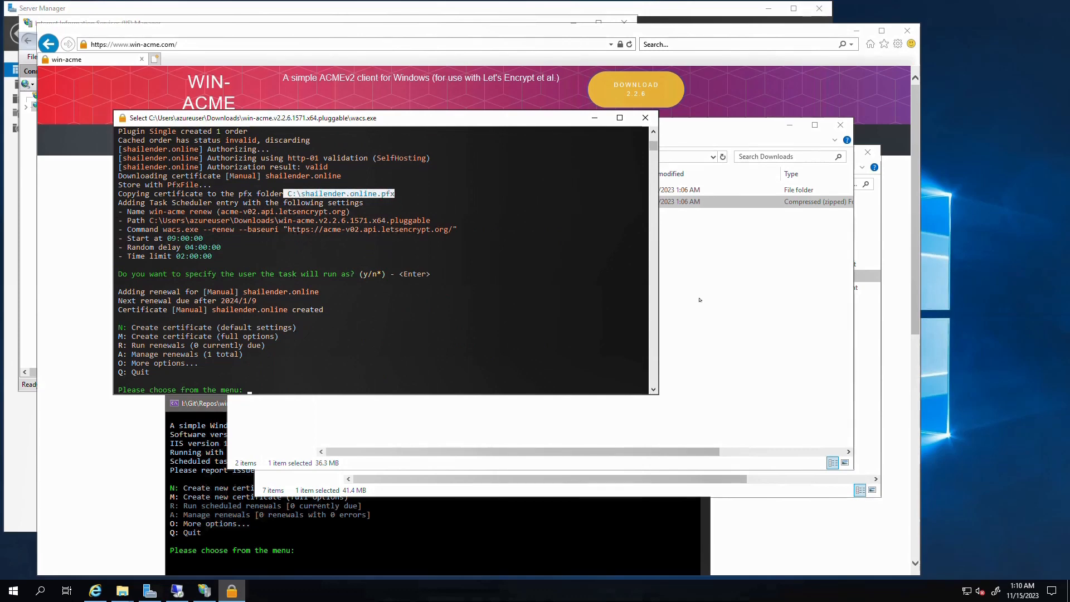
{"action": "left_click", "coordinate": [700, 300]}
{"action": "left_click", "coordinate": [263, 253]}
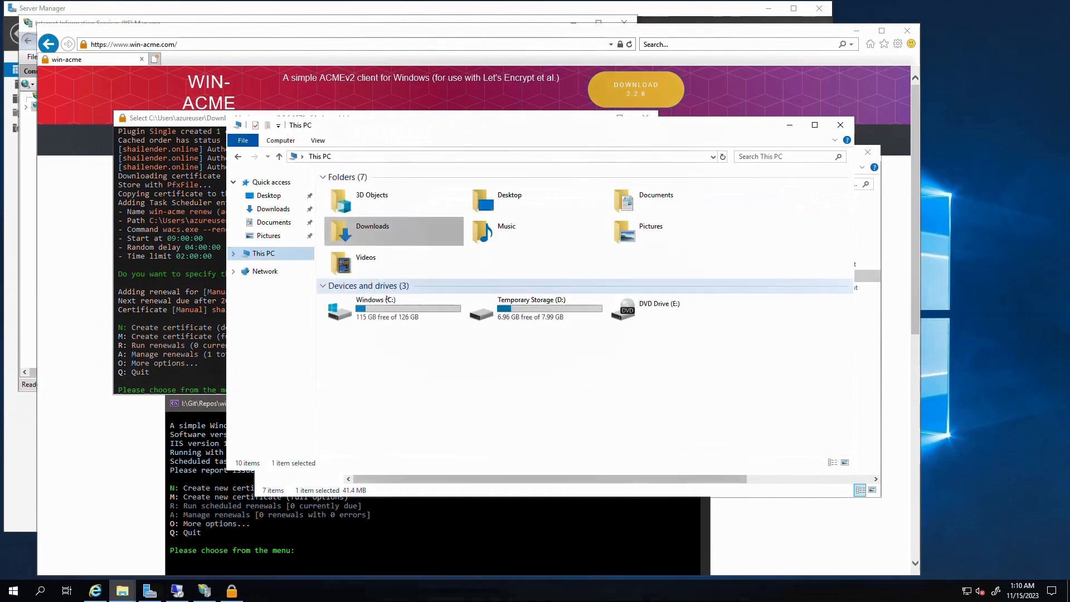
{"action": "double_click", "coordinate": [387, 300]}
{"action": "left_click", "coordinate": [366, 284]}
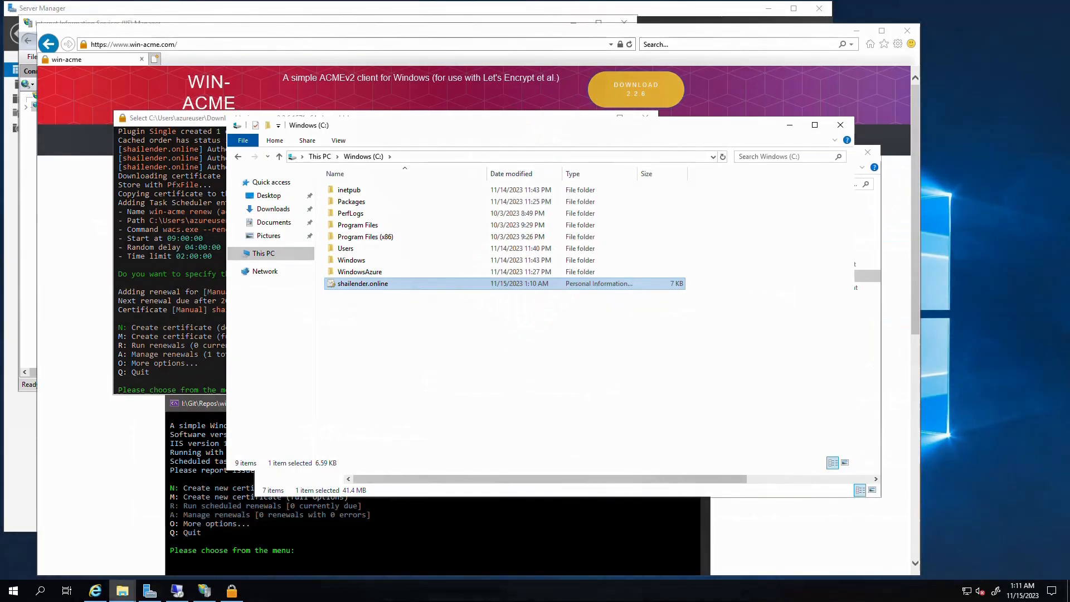
{"action": "left_click", "coordinate": [231, 587]}
{"action": "left_click", "coordinate": [206, 590]}
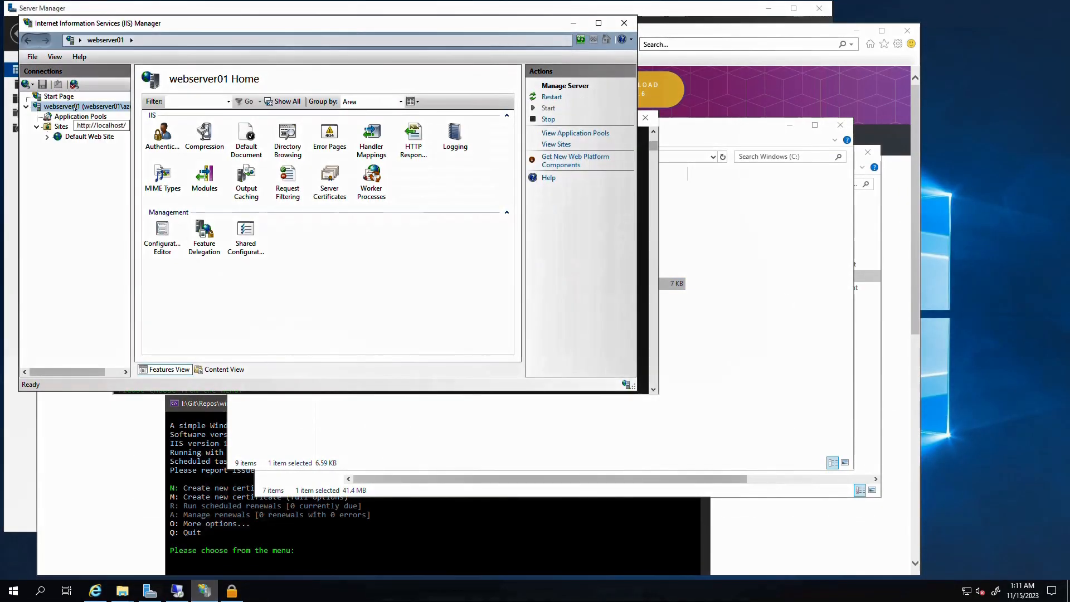
Import C:\shailender.online.pfx with its password into Server Certificates, then select Default Web Site
{"action": "double_click", "coordinate": [329, 190]}
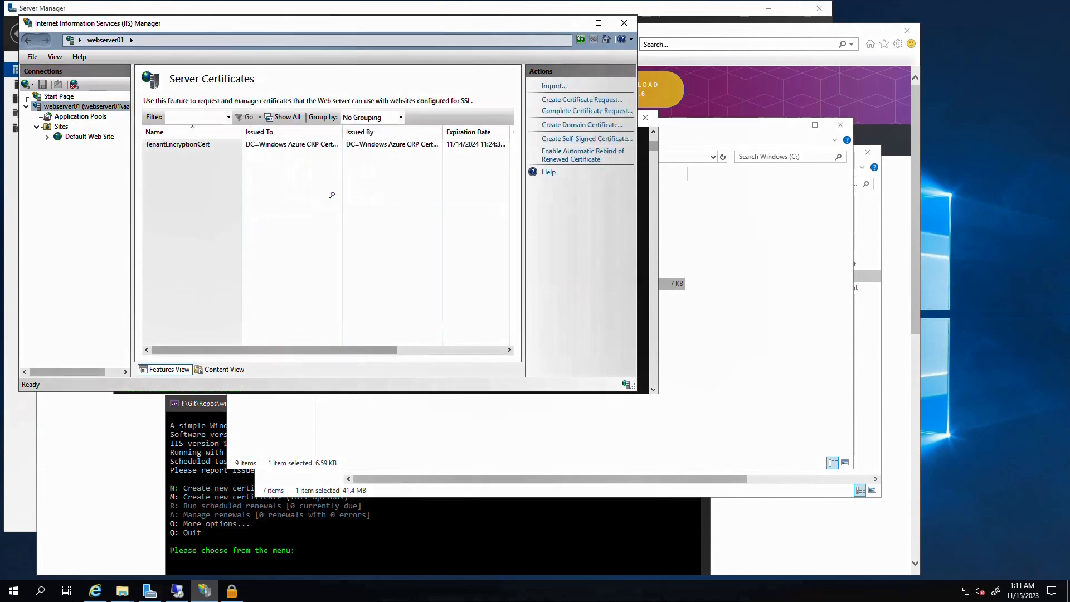
{"action": "left_click", "coordinate": [549, 87]}
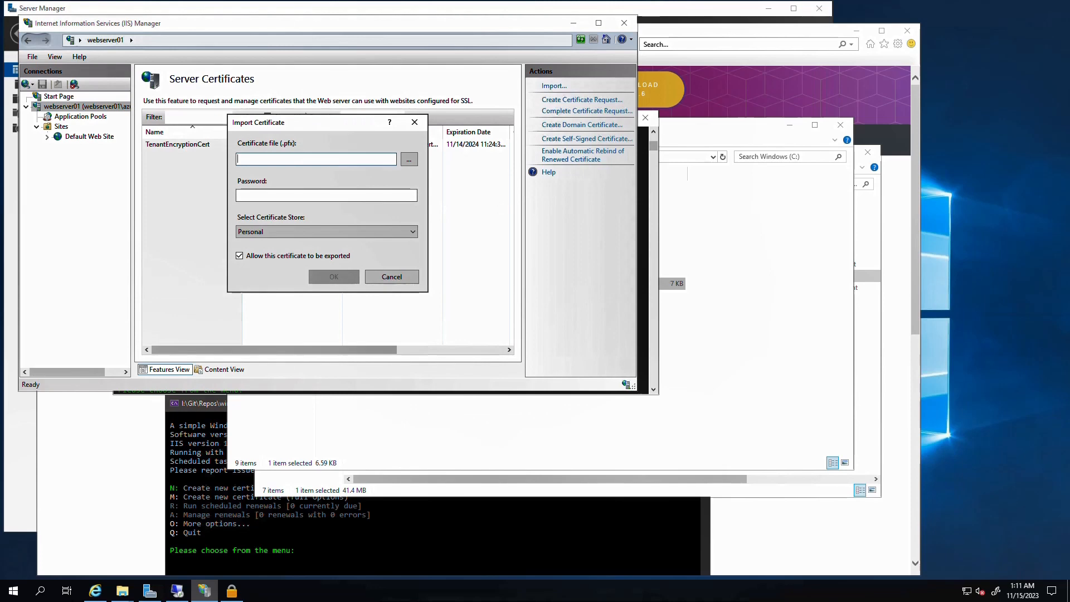
{"action": "left_click", "coordinate": [409, 160]}
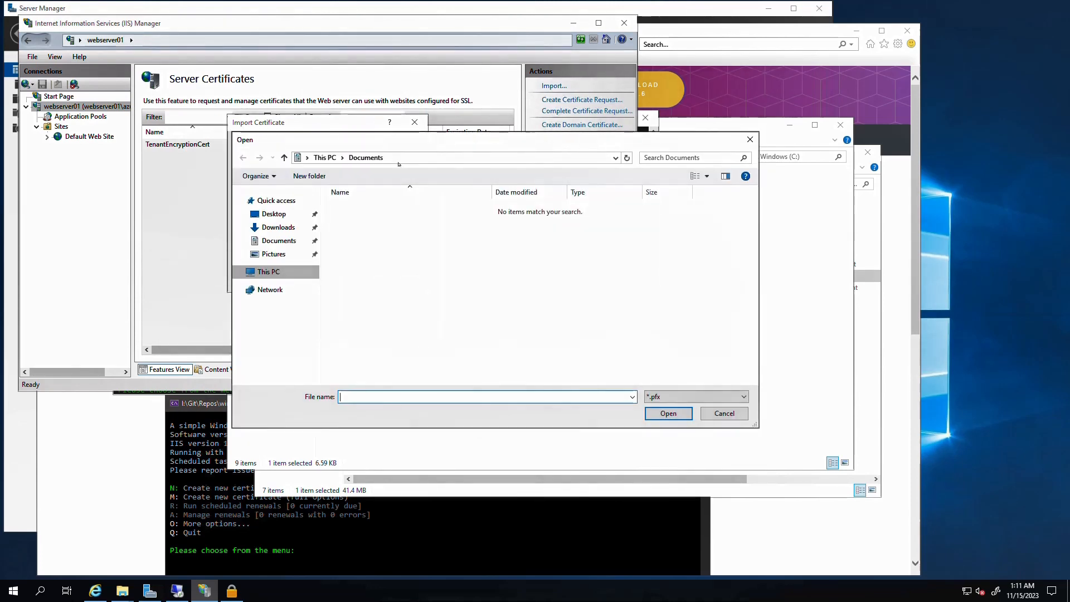
{"action": "left_click", "coordinate": [269, 271]}
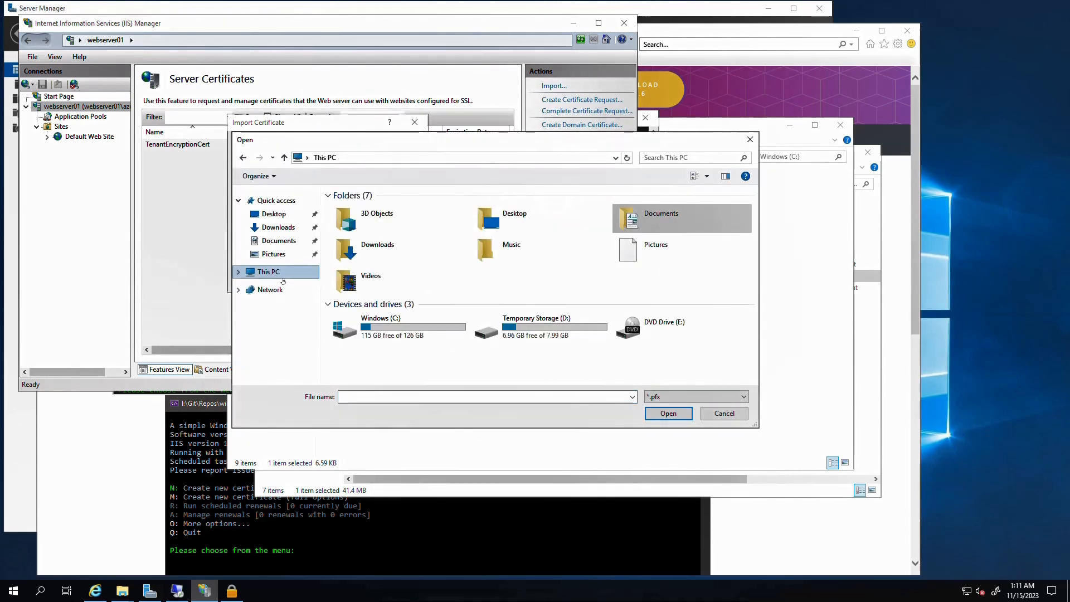
{"action": "double_click", "coordinate": [388, 320]}
{"action": "double_click", "coordinate": [357, 303]}
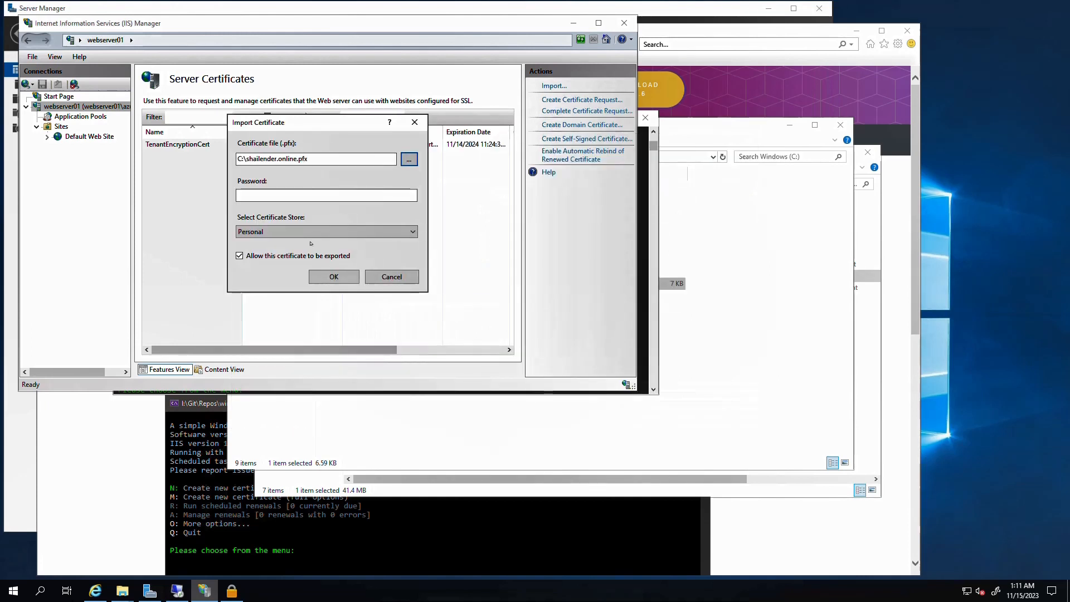
{"action": "left_click", "coordinate": [327, 195]}
{"action": "type", "text": "*******"}
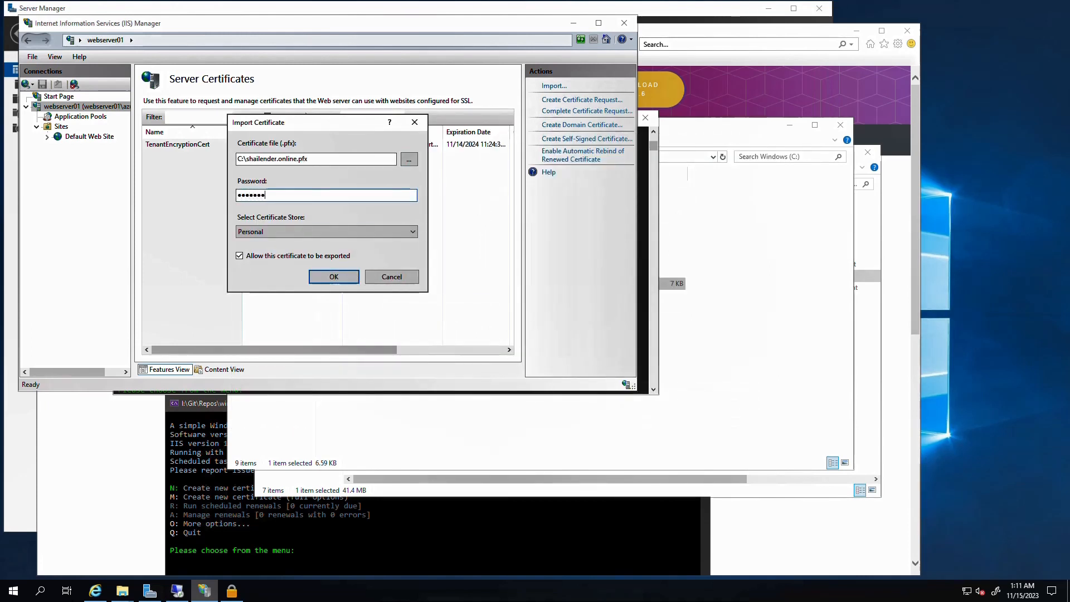
{"action": "left_click", "coordinate": [329, 277]}
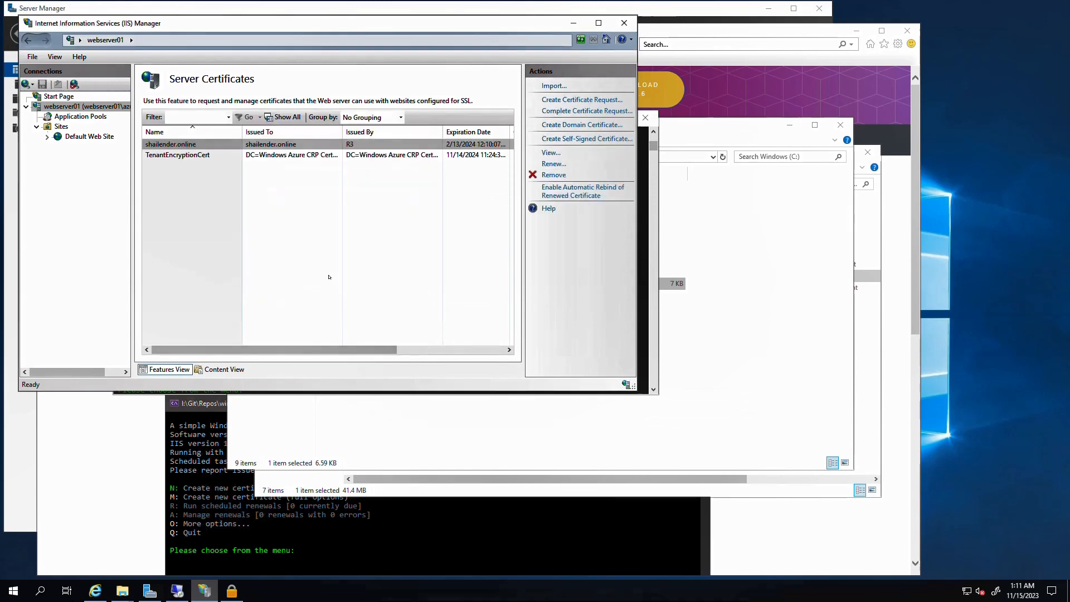
{"action": "left_click", "coordinate": [81, 137]}
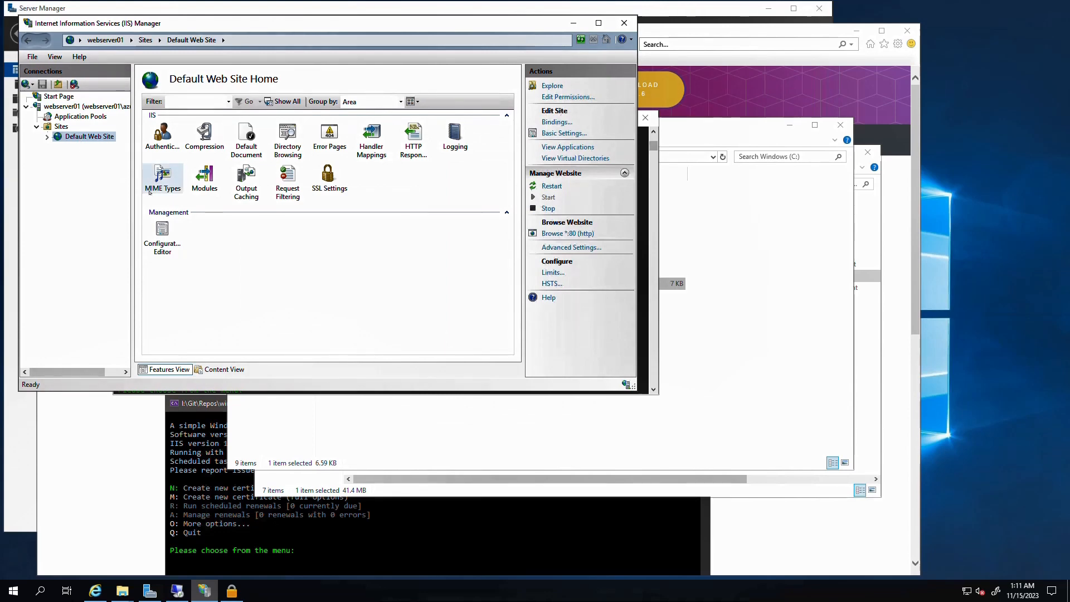
Add an https port-443 binding using the shailender.online certificate to Default Web Site
{"action": "left_click", "coordinate": [556, 122]}
{"action": "left_click", "coordinate": [469, 130]}
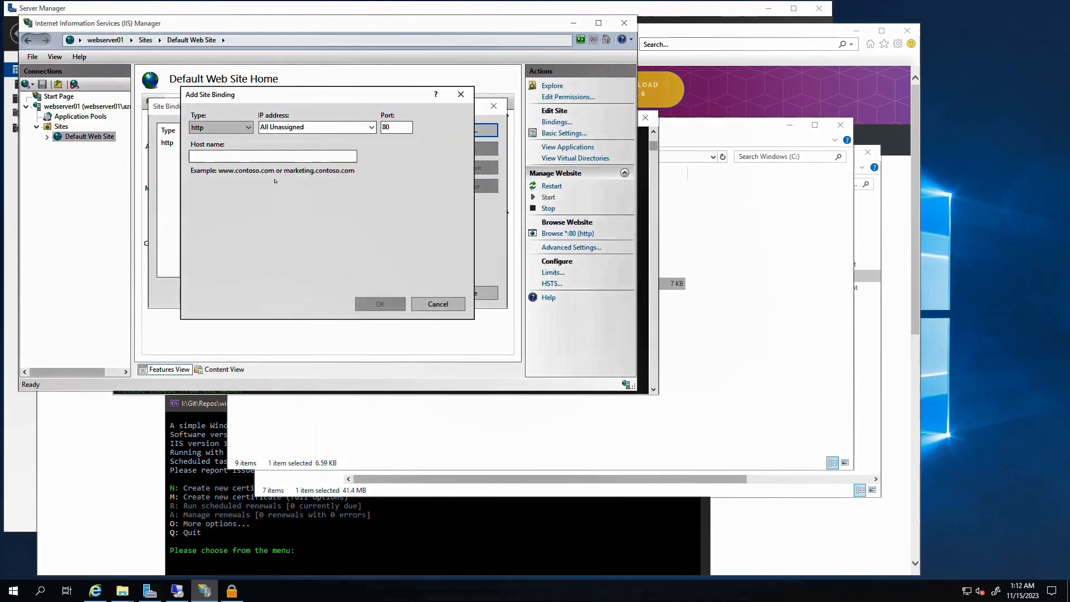
{"action": "left_click", "coordinate": [230, 132]}
{"action": "left_click", "coordinate": [215, 146]}
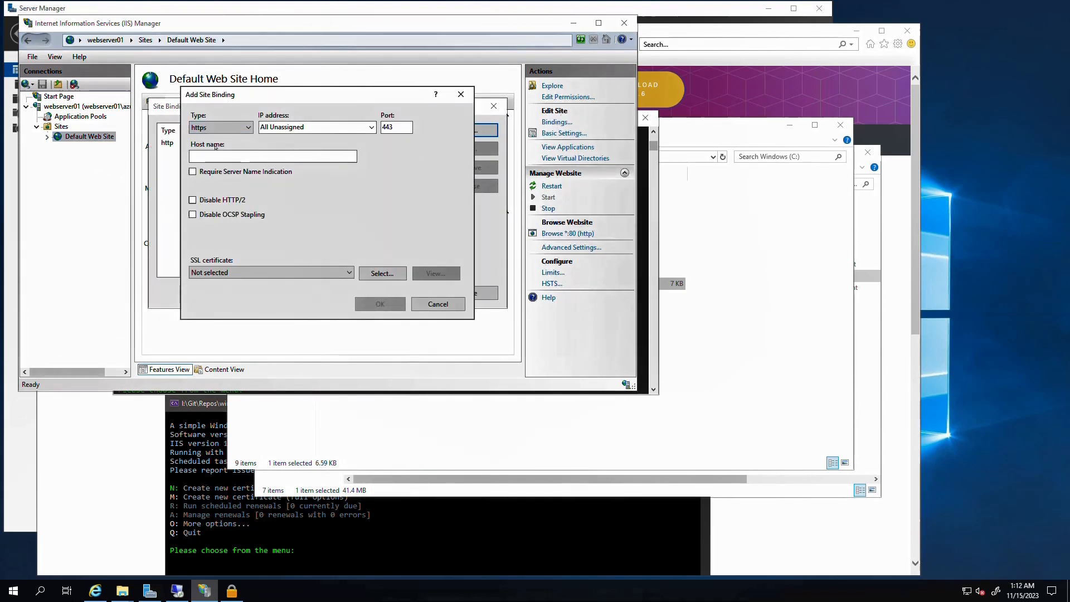
{"action": "left_click", "coordinate": [258, 273]}
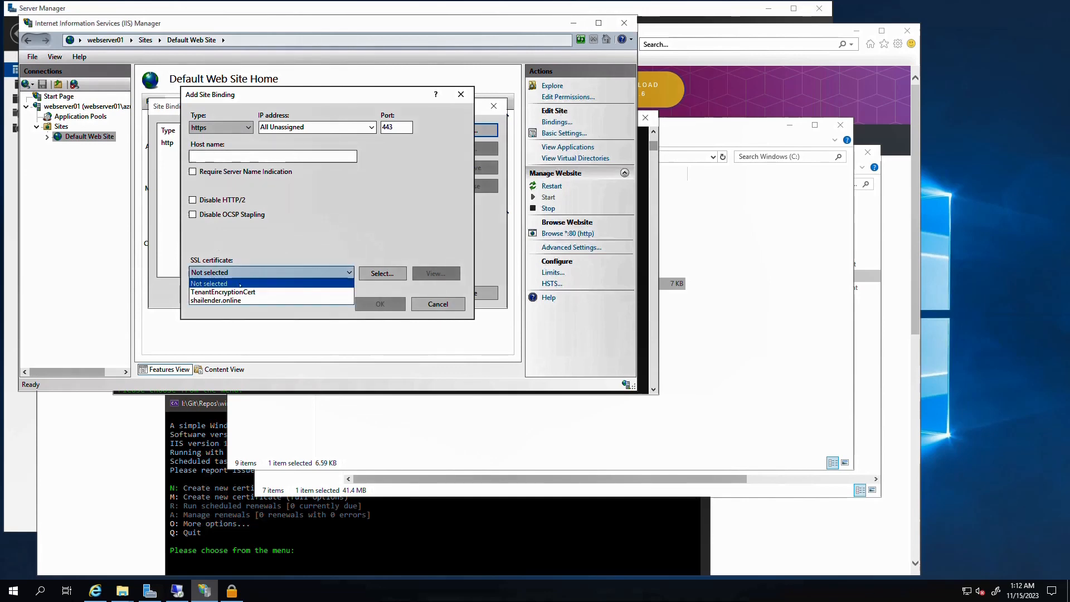
{"action": "left_click", "coordinate": [222, 301]}
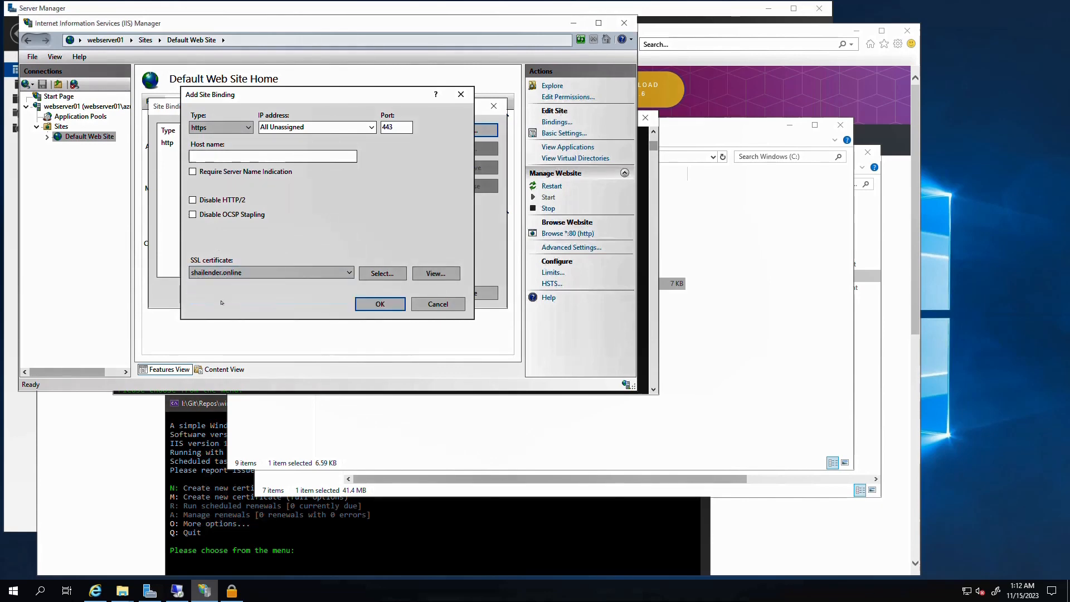
{"action": "left_click", "coordinate": [379, 304]}
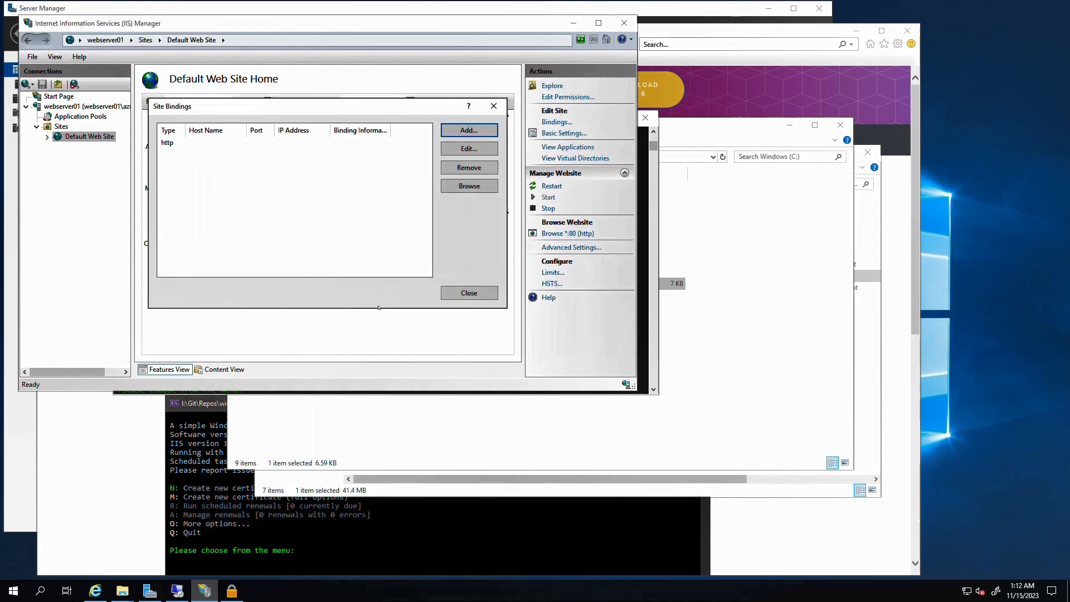
{"action": "left_click", "coordinate": [455, 294]}
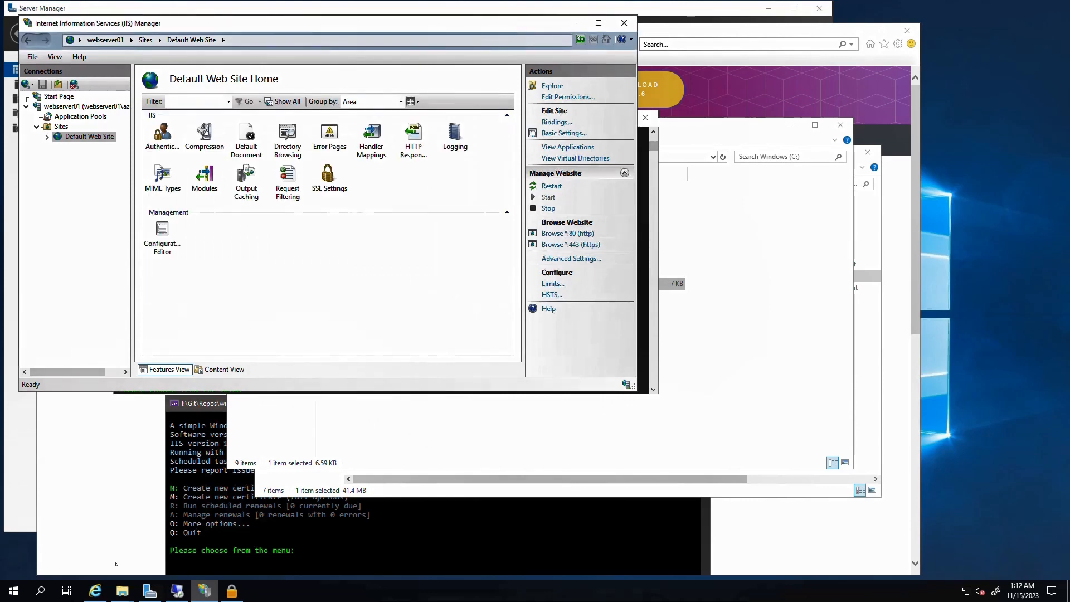
{"action": "left_click", "coordinate": [97, 585]}
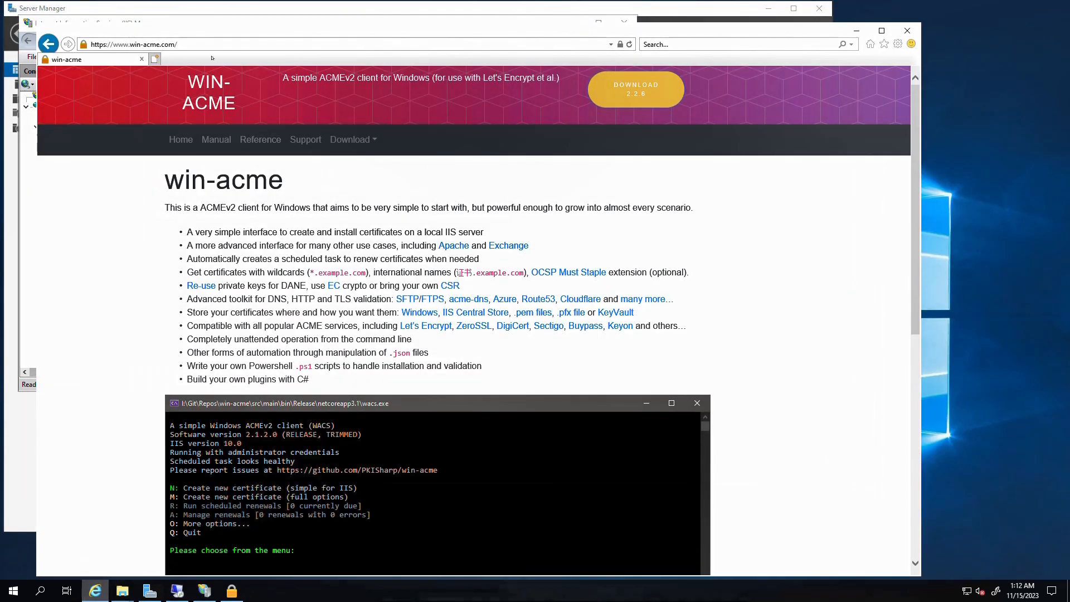
{"action": "left_click", "coordinate": [211, 44]}
{"action": "type", "text": "localhost/"}
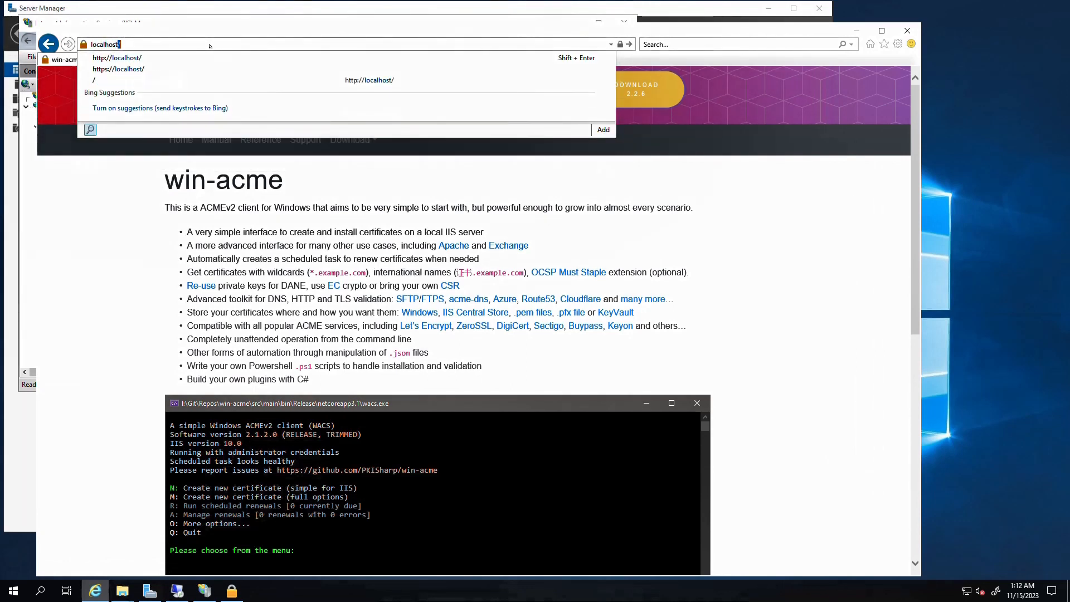
{"action": "key", "text": "Down"}
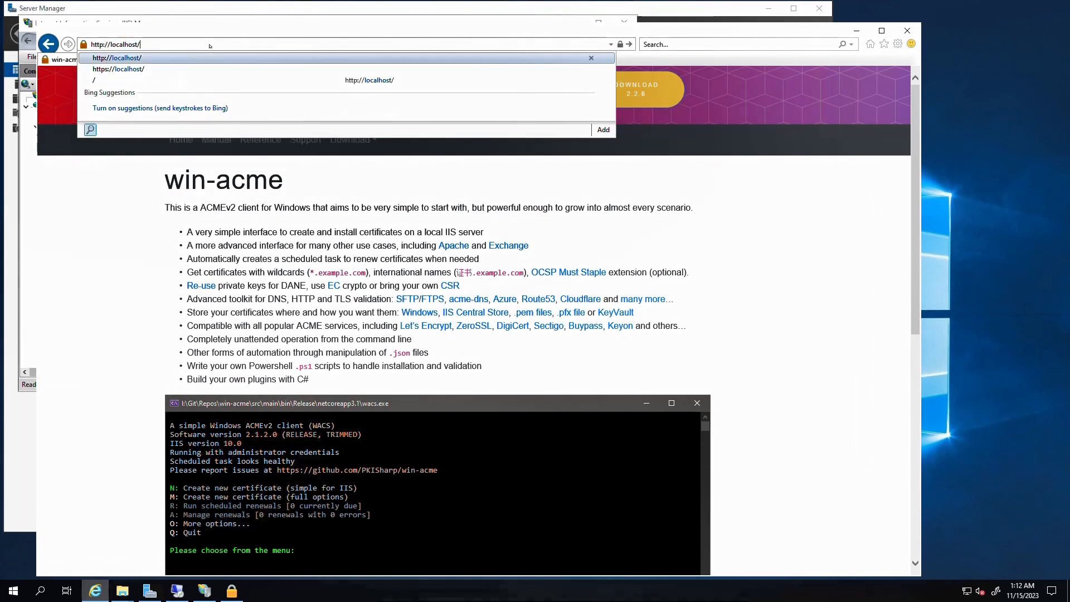
{"action": "key", "text": "Down"}
{"action": "key", "text": "Return"}
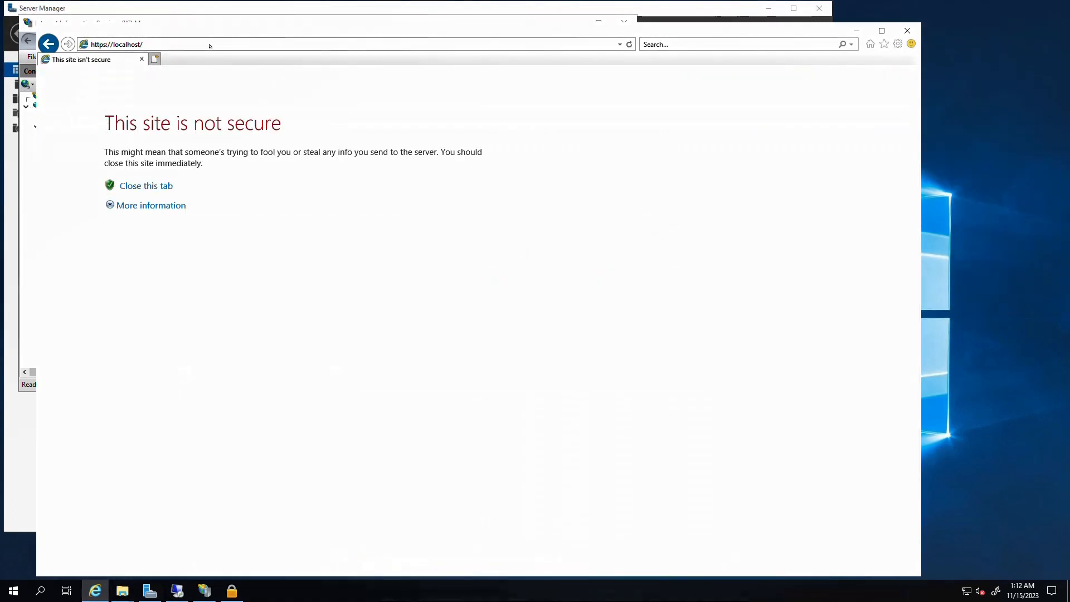
{"action": "left_click", "coordinate": [151, 205]}
{"action": "left_click", "coordinate": [157, 285]}
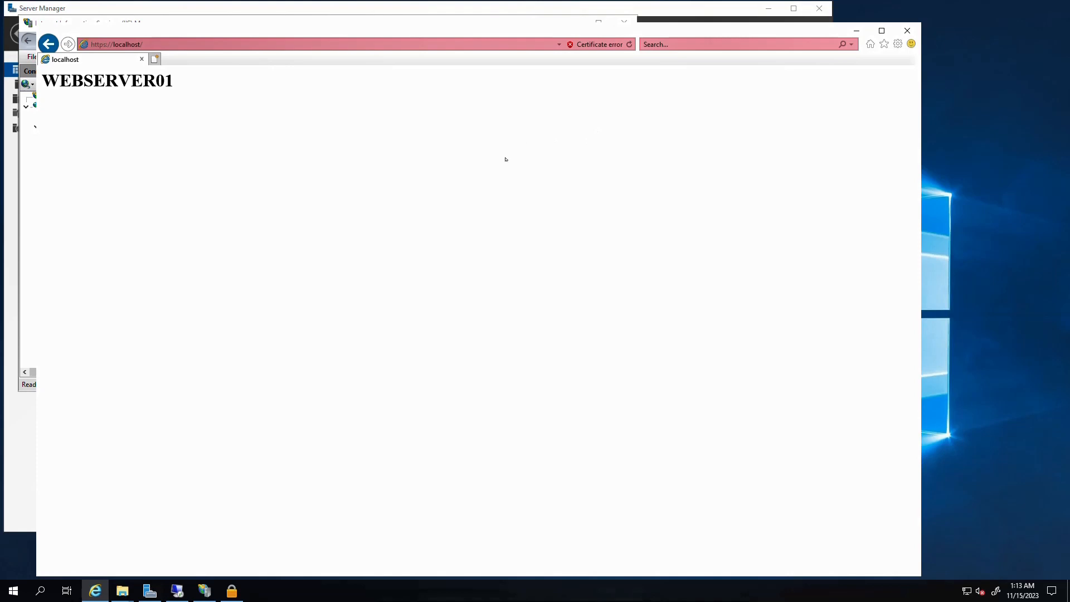
Bring the File Explorer window showing the Windows (C:) drive forward
{"action": "left_click", "coordinate": [122, 592]}
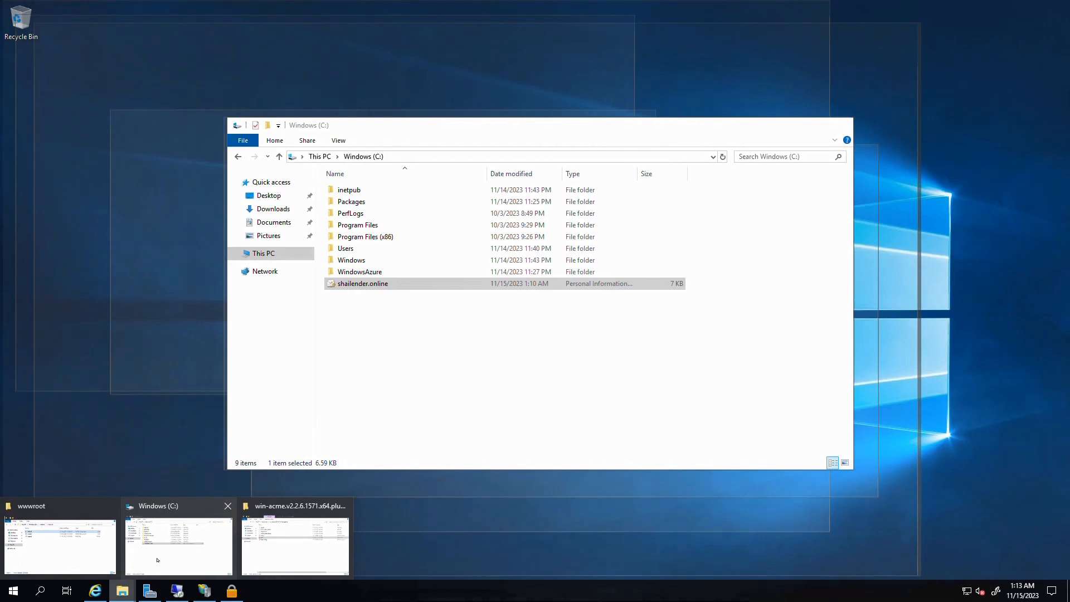
{"action": "left_click", "coordinate": [157, 560]}
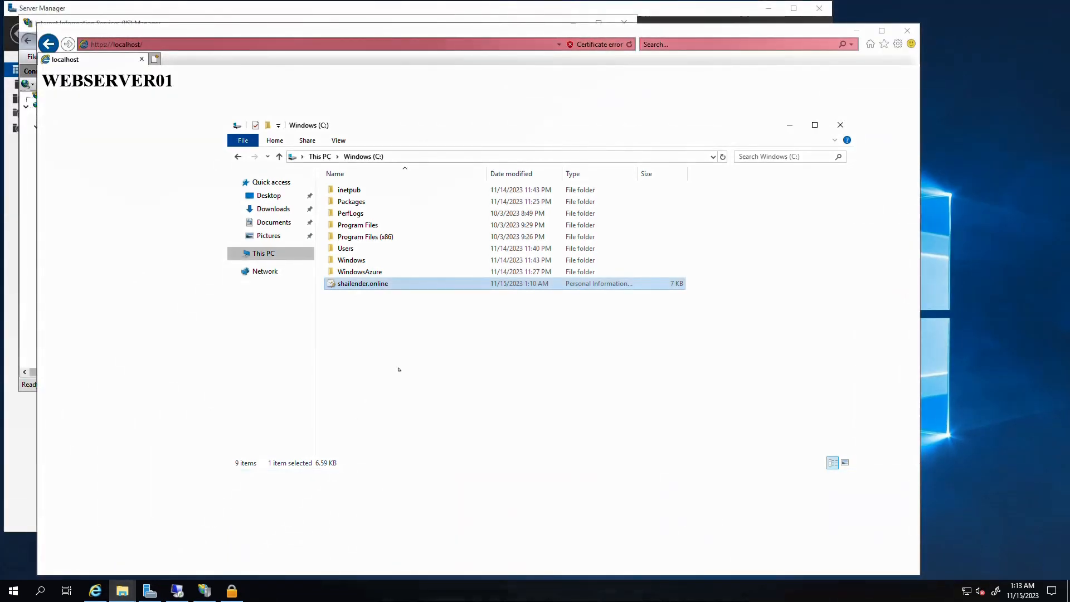
{"action": "mouse_move", "coordinate": [466, 2]}
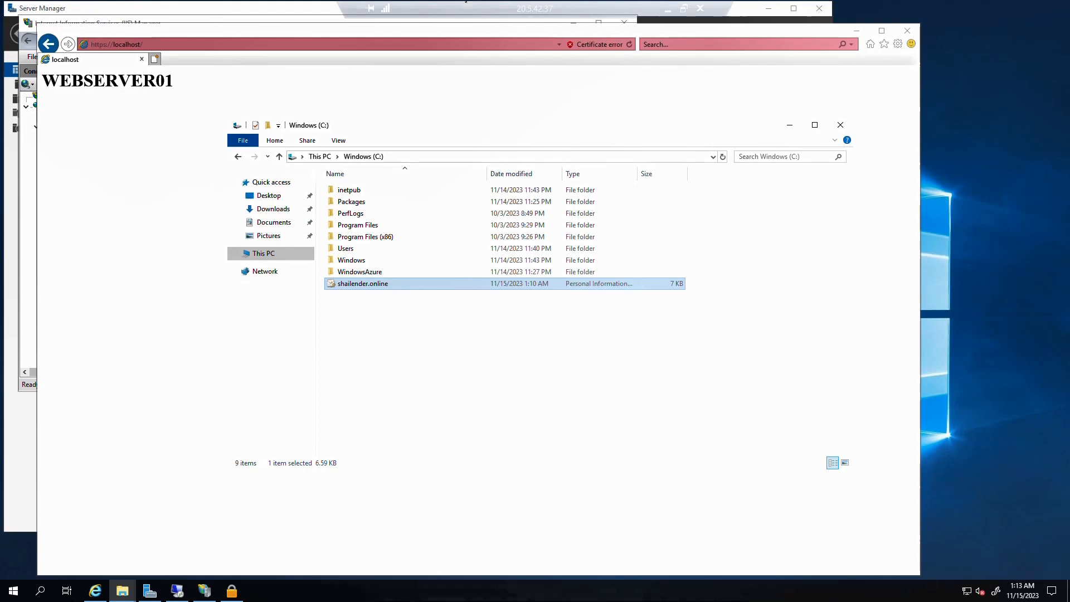
Copy the Share URL of file share share01 in storage account stsharedevshai01, then return to the remote session
{"action": "left_click", "coordinate": [664, 8]}
{"action": "left_click", "coordinate": [174, 12]}
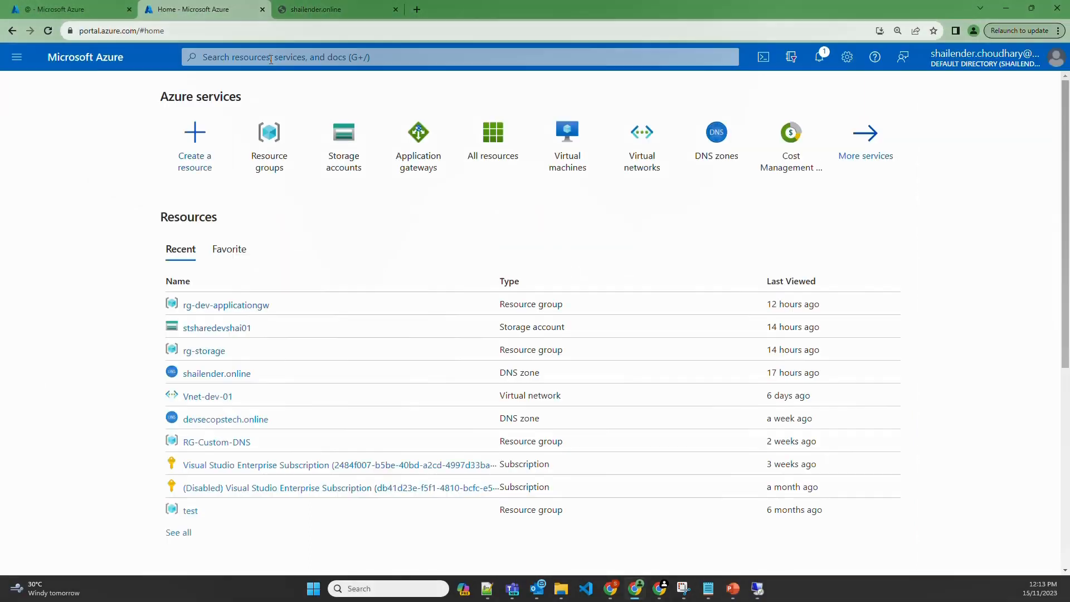
{"action": "left_click", "coordinate": [339, 157]}
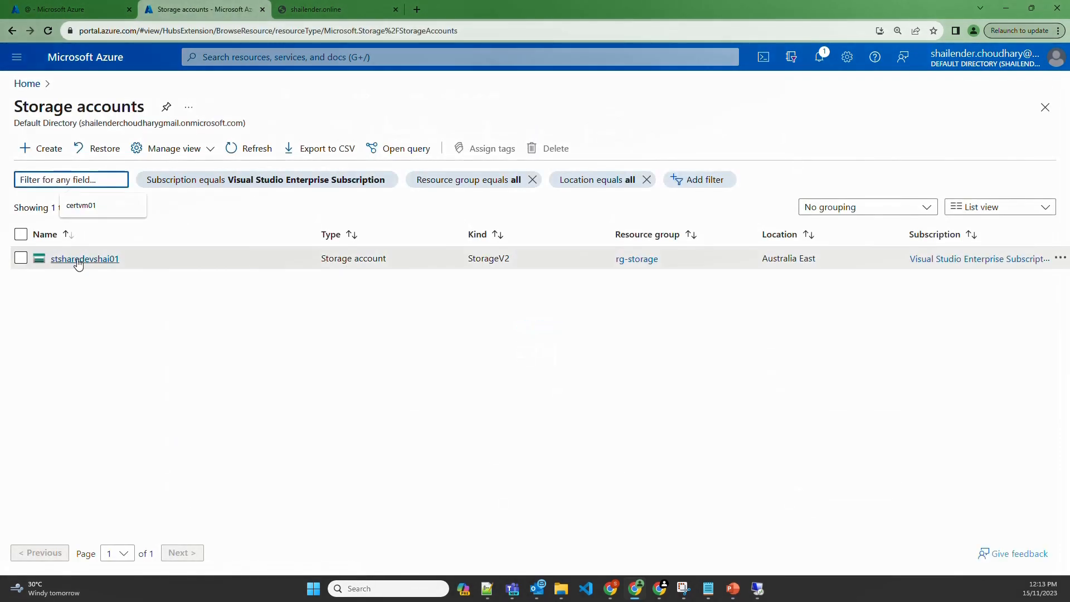
{"action": "left_click", "coordinate": [79, 259]}
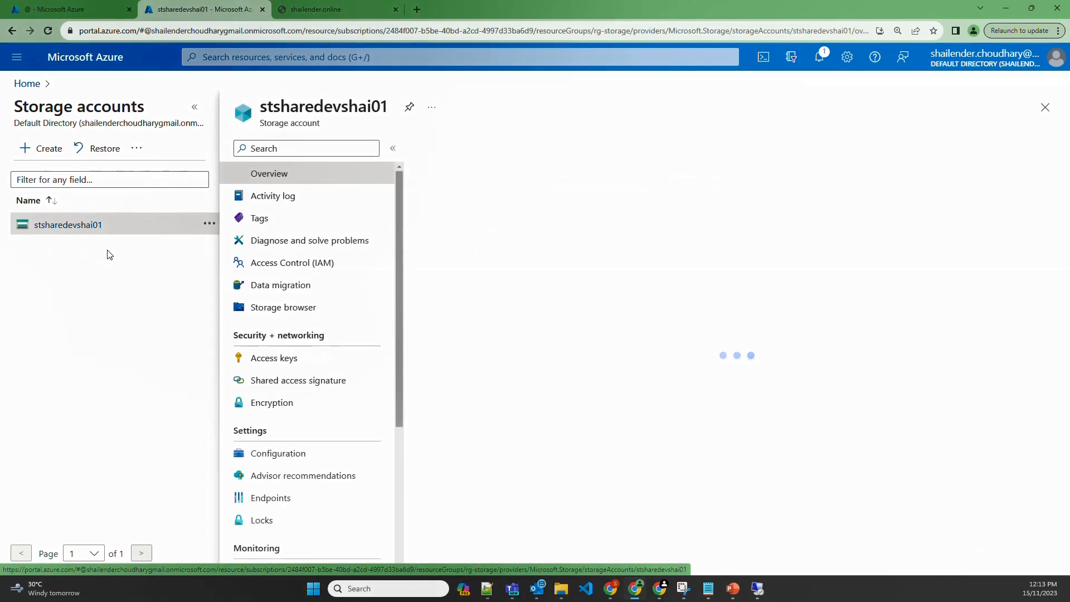
{"action": "left_click", "coordinate": [293, 429]}
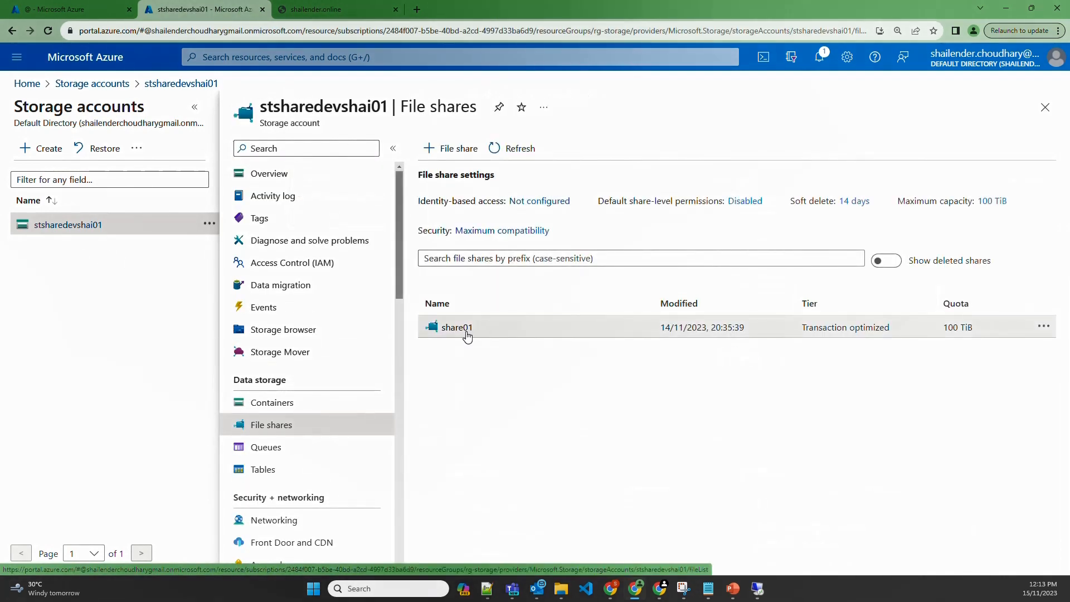
{"action": "left_click", "coordinate": [462, 329]}
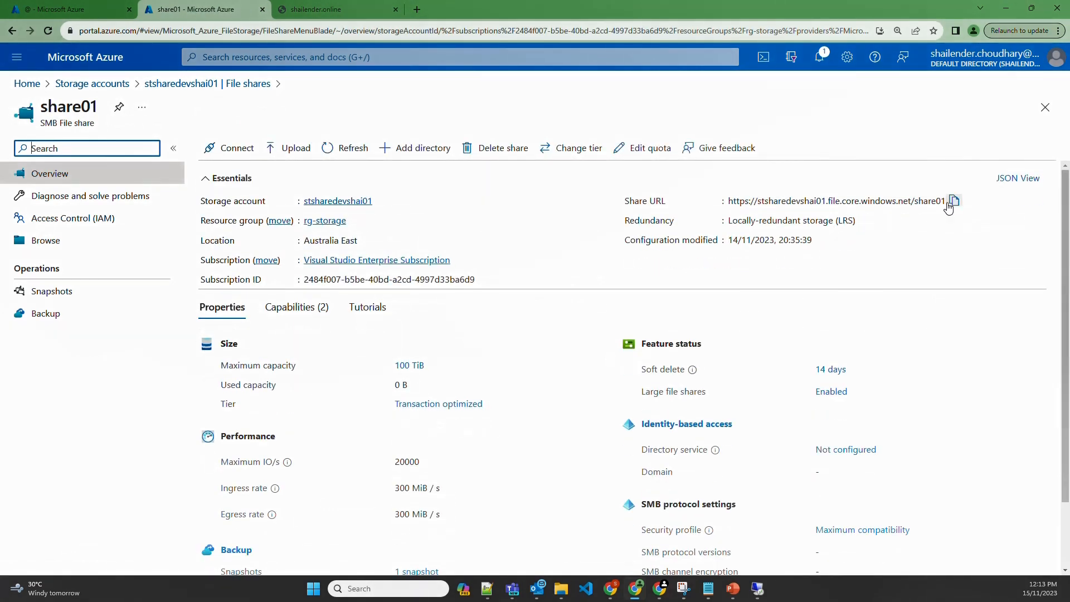
{"action": "left_click", "coordinate": [954, 202]}
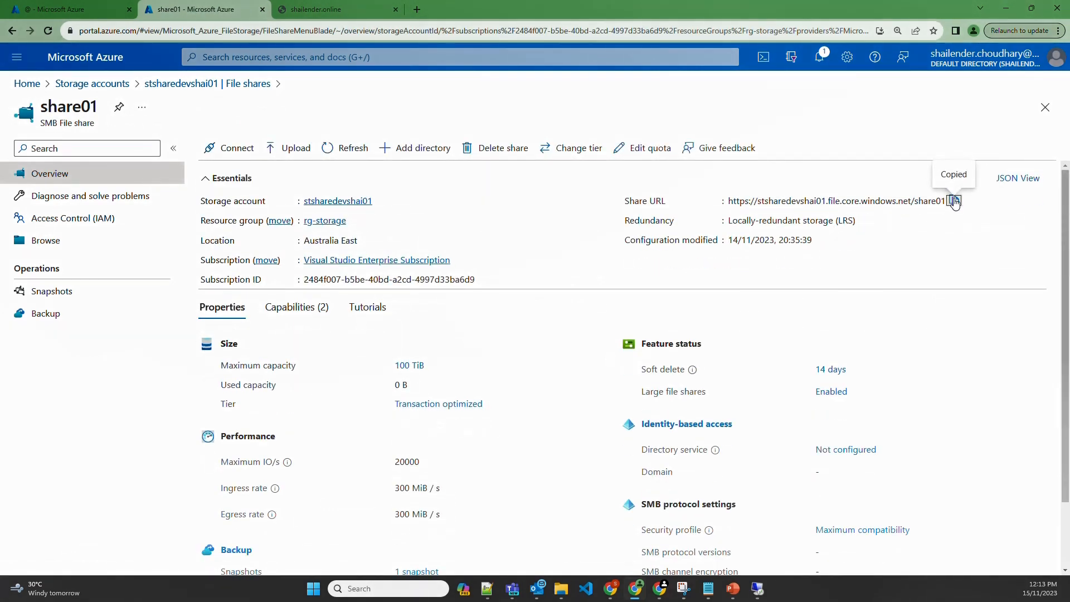
{"action": "left_click", "coordinate": [757, 590]}
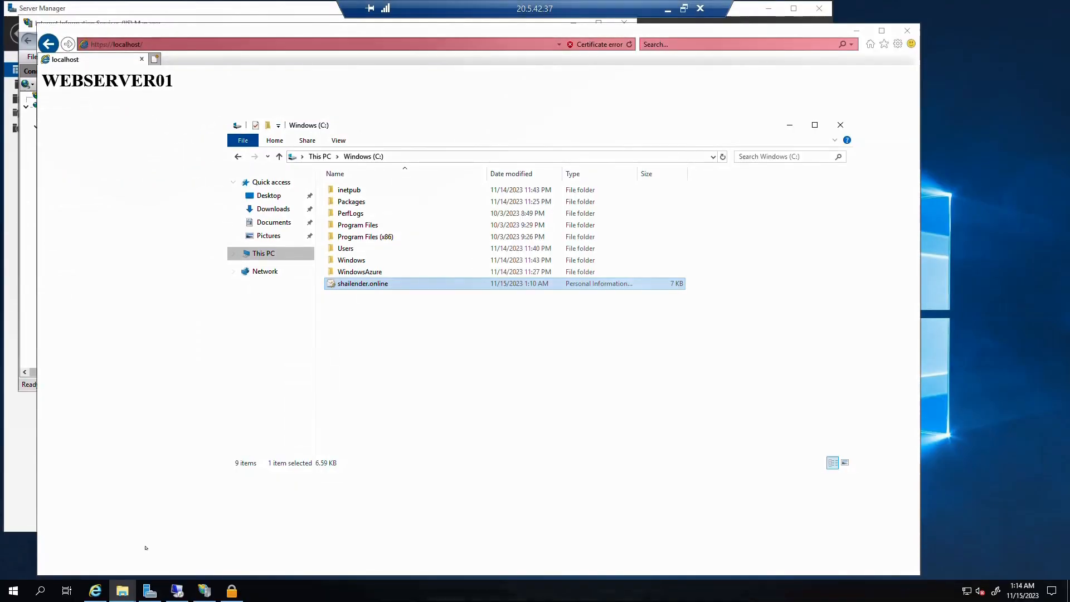
Open \\stsharedevshai01.file.core.windows.net\share01 from the Run dialog using the pasted share URL
{"action": "left_click", "coordinate": [39, 590]}
{"action": "type", "text": "ru"}
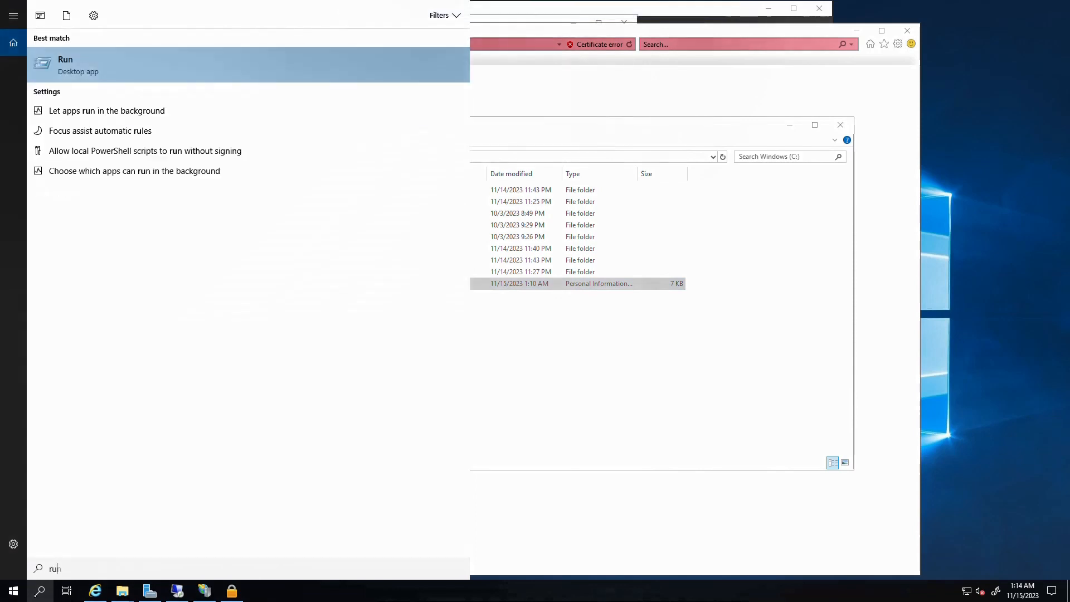
{"action": "type", "text": "n"}
{"action": "key", "text": "Return"}
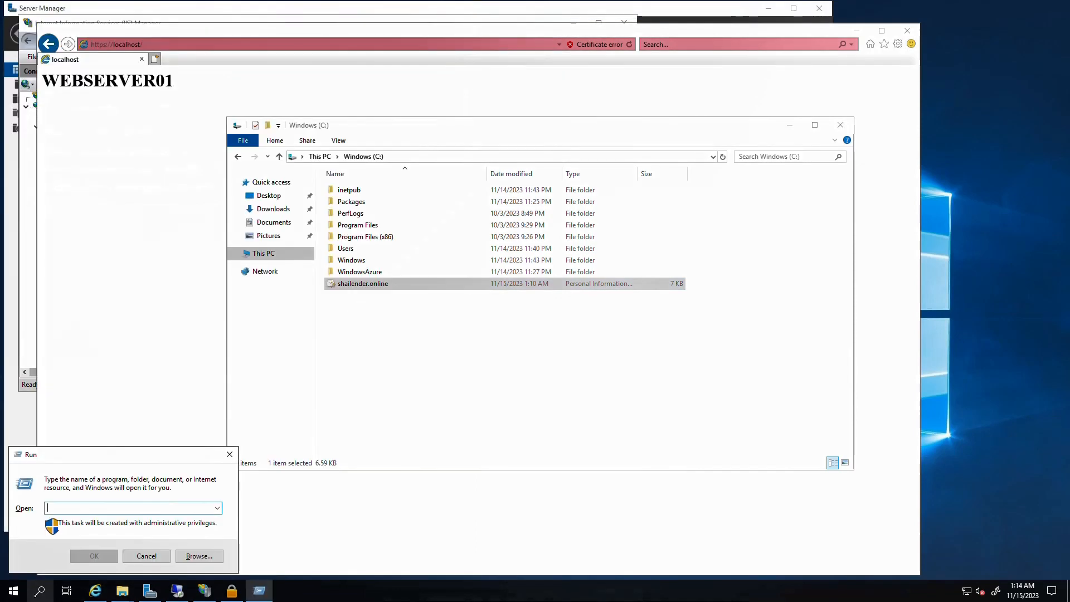
{"action": "key", "text": "ctrl+v"}
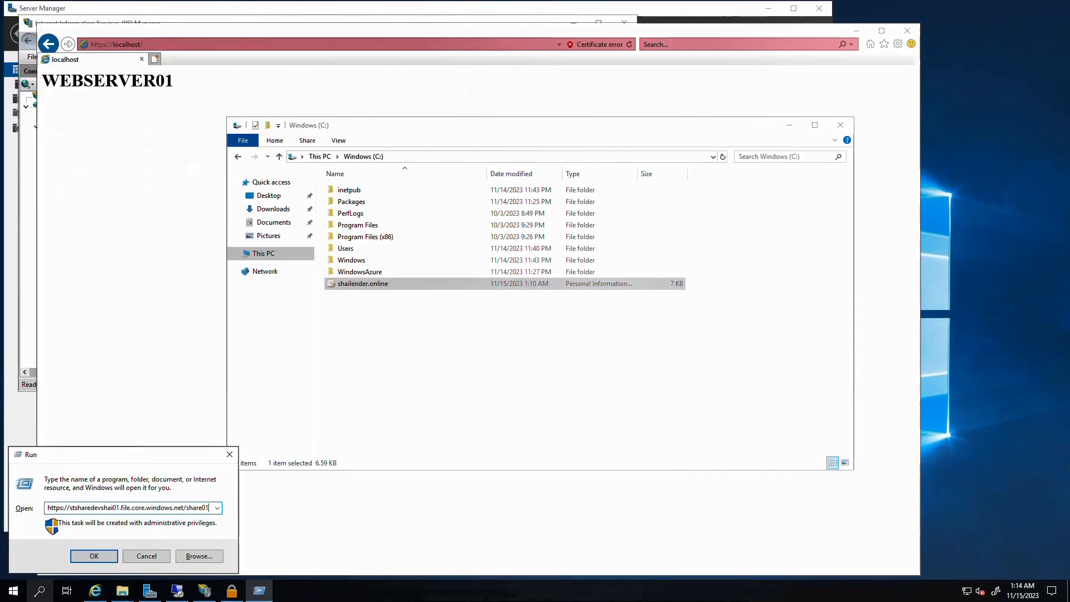
{"action": "key", "text": "Left"}
{"action": "key", "text": "Left"}
{"action": "key", "text": "Left"}
{"action": "key", "text": "BackSpace"}
{"action": "type", "text": "\\"}
{"action": "key", "text": "BackSpace"}
{"action": "key", "text": "BackSpace"}
{"action": "key", "text": "BackSpace"}
{"action": "key", "text": "BackSpace"}
{"action": "key", "text": "BackSpace"}
{"action": "key", "text": "BackSpace"}
{"action": "key", "text": "BackSpace"}
{"action": "key", "text": "BackSpace"}
{"action": "type", "text": "\\"}
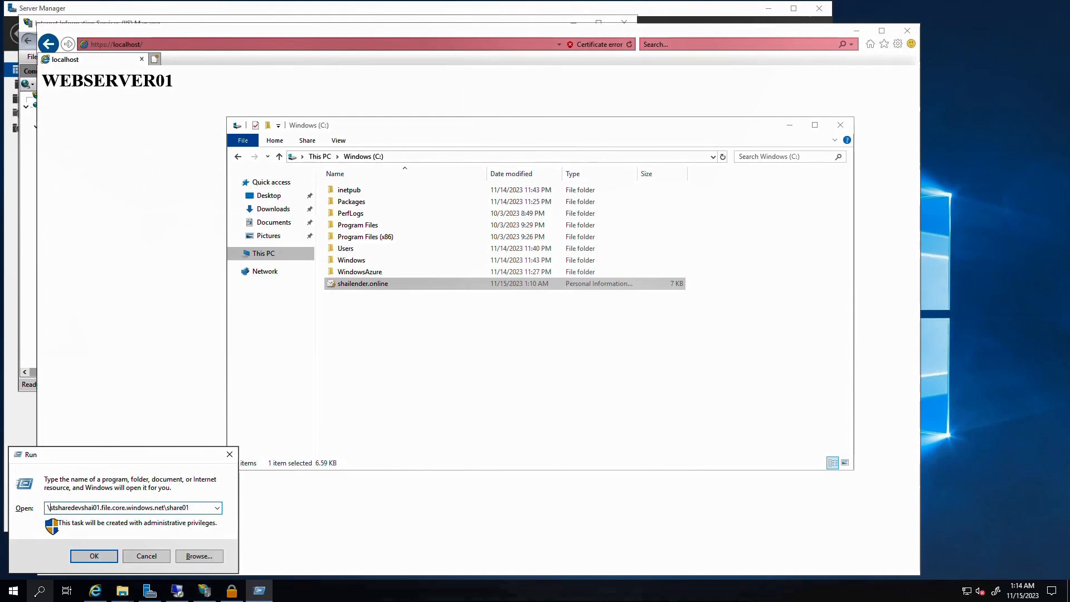
{"action": "type", "text": "\\"}
{"action": "key", "text": "Return"}
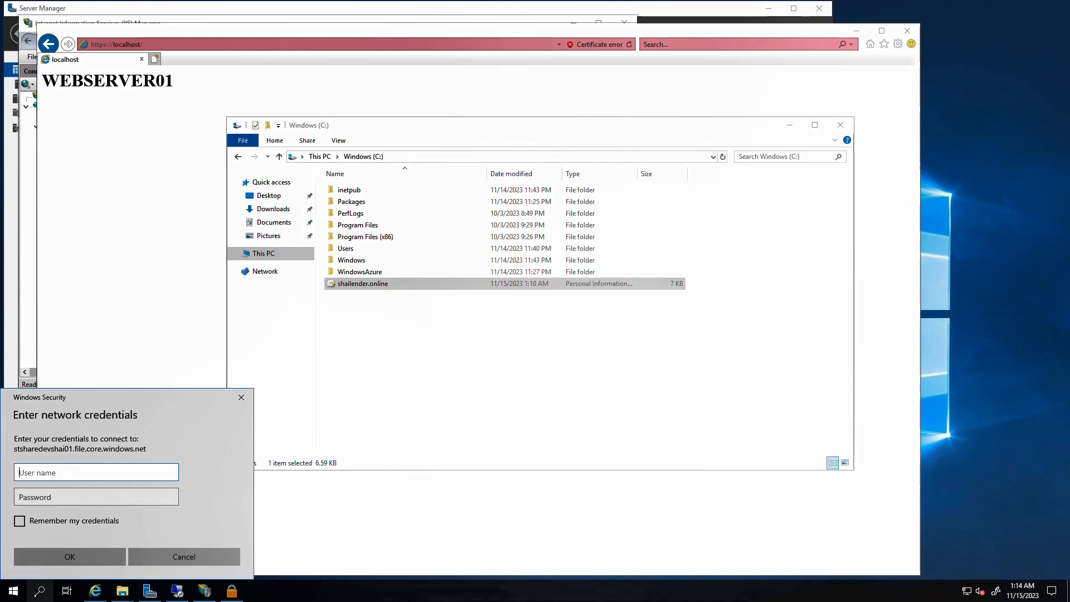
Sign in to the share with the storage account name as the user name
{"action": "left_click", "coordinate": [700, 5]}
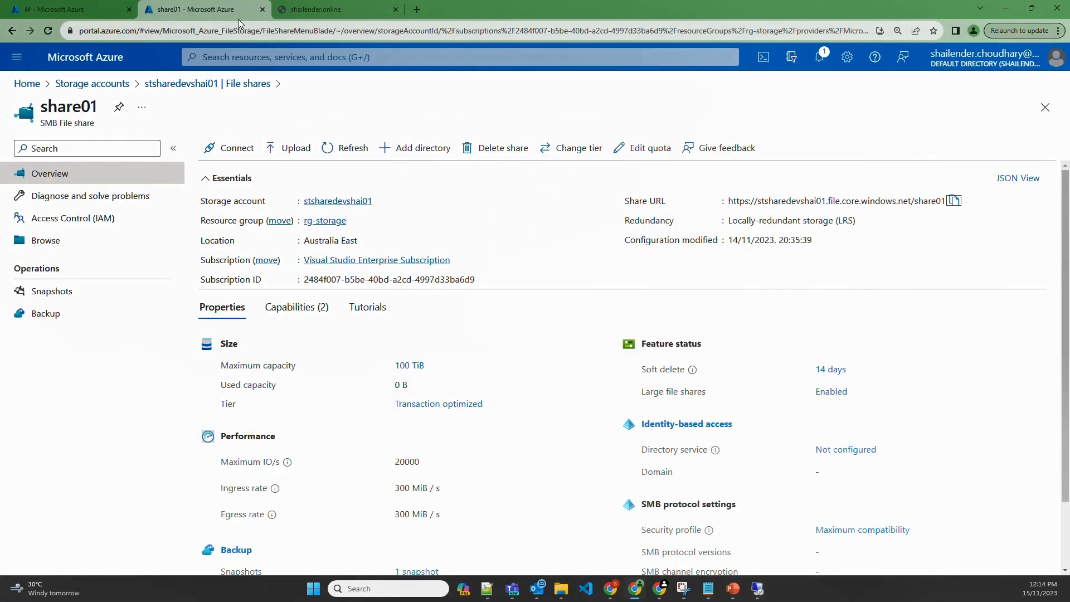
{"action": "left_click_drag", "start_coordinate": [233, 12], "coordinate": [0, 88]}
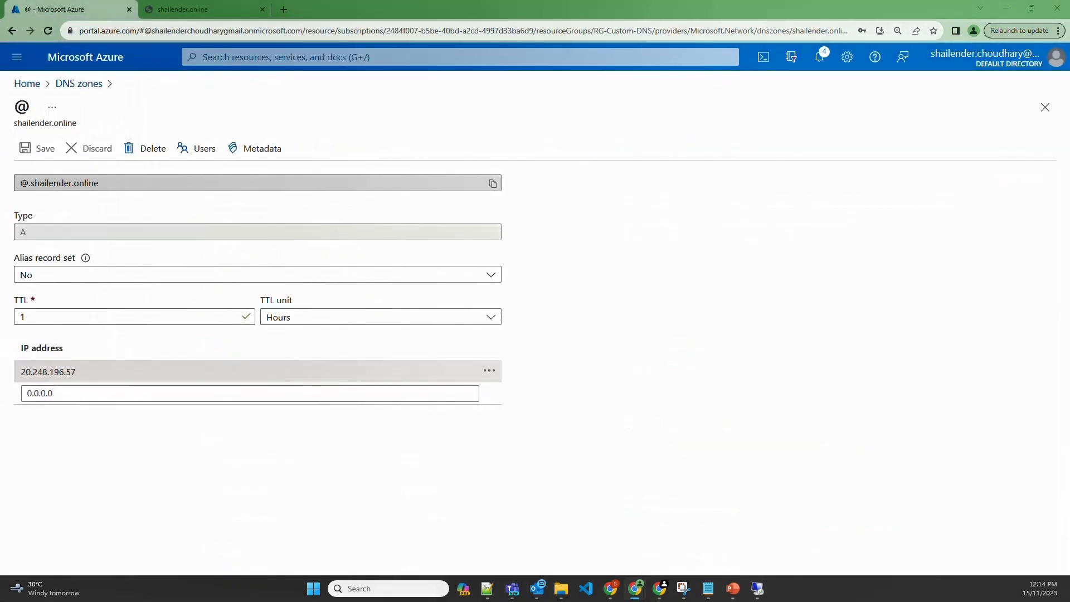
{"action": "key", "text": "alt+Tab"}
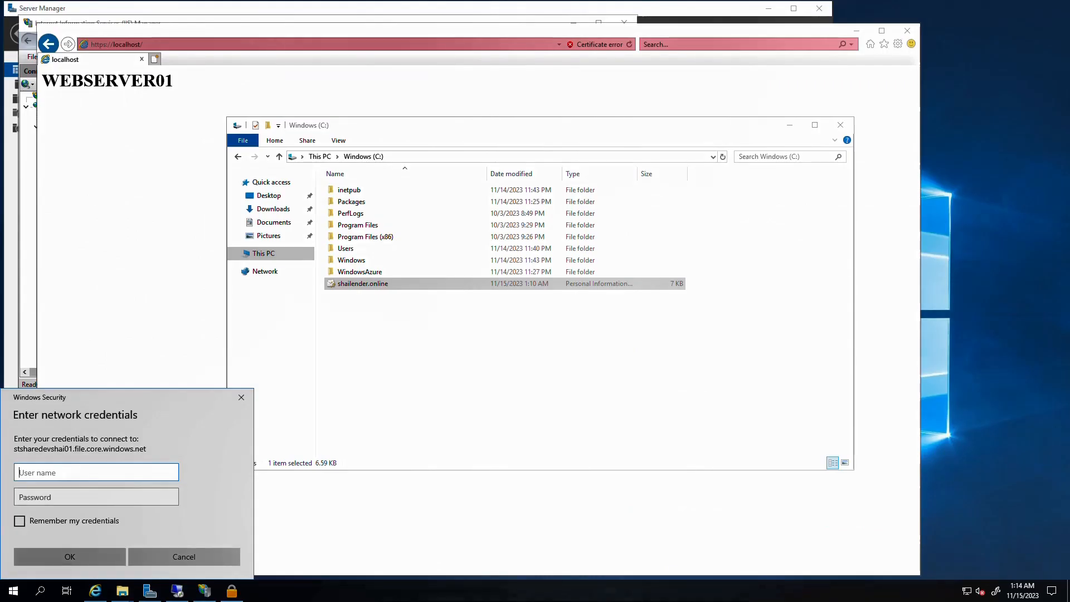
{"action": "key", "text": "ctrl+v"}
{"action": "left_click", "coordinate": [63, 556]}
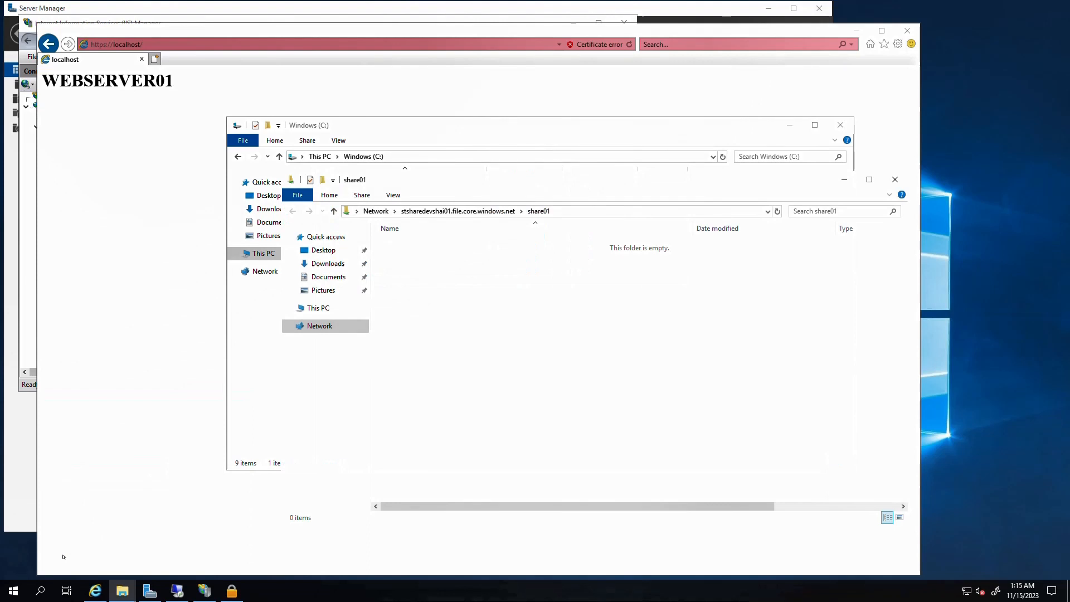
Copy the shailender.online file from the C: drive into the share01 folder
{"action": "left_click_drag", "start_coordinate": [424, 179], "coordinate": [548, 267]}
{"action": "left_click_drag", "start_coordinate": [364, 284], "coordinate": [702, 417]}
{"action": "key", "text": "super+r"}
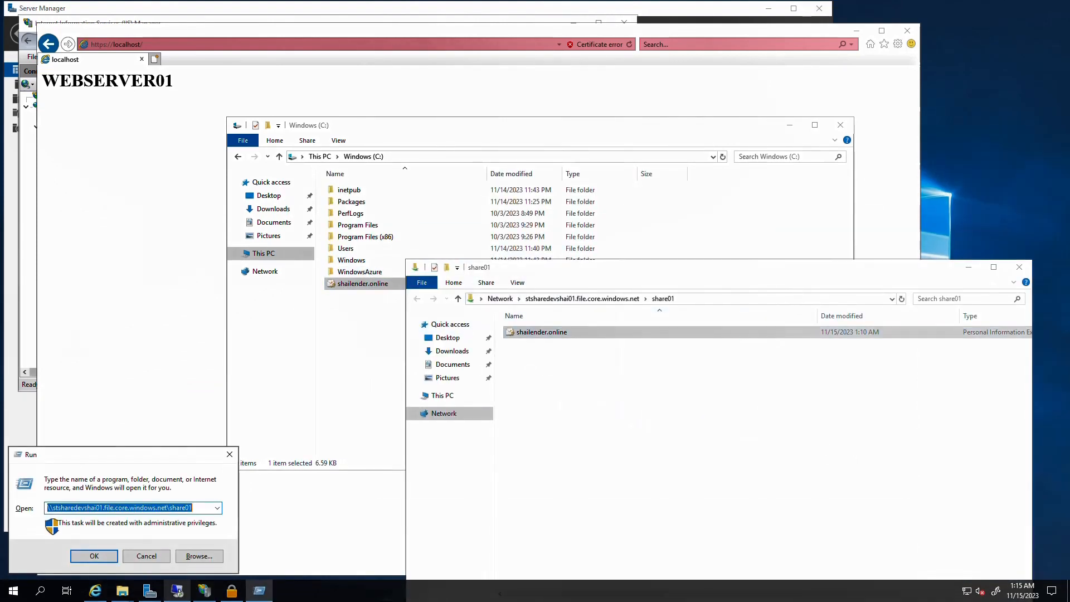
{"action": "key", "text": "Return"}
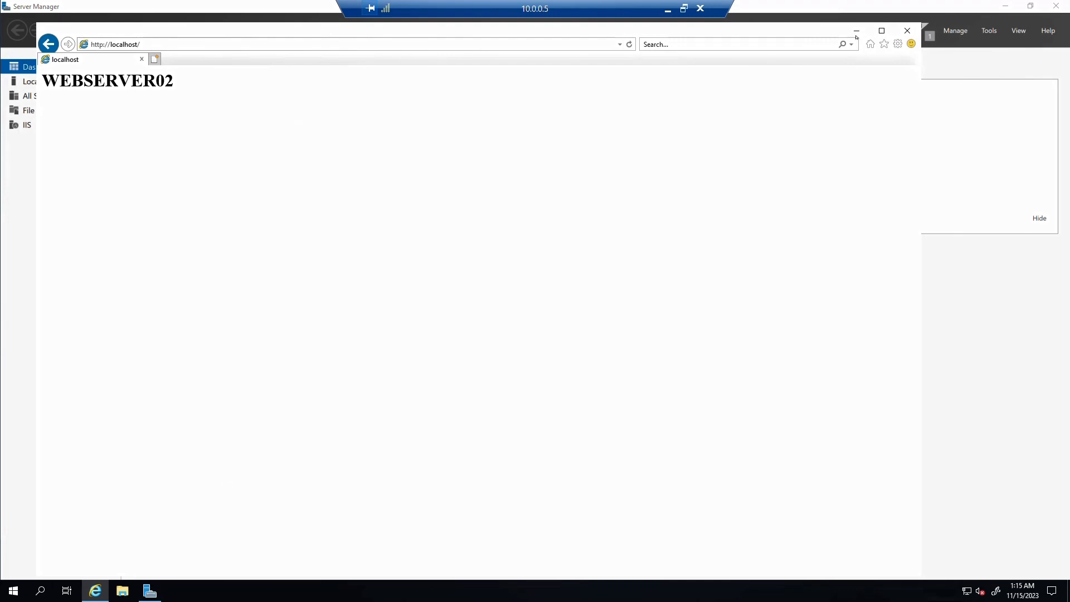
Open the share01 network path from Run and sign in with the stsharedevshai01 storage account key
{"action": "left_click", "coordinate": [856, 32]}
{"action": "left_click", "coordinate": [39, 591]}
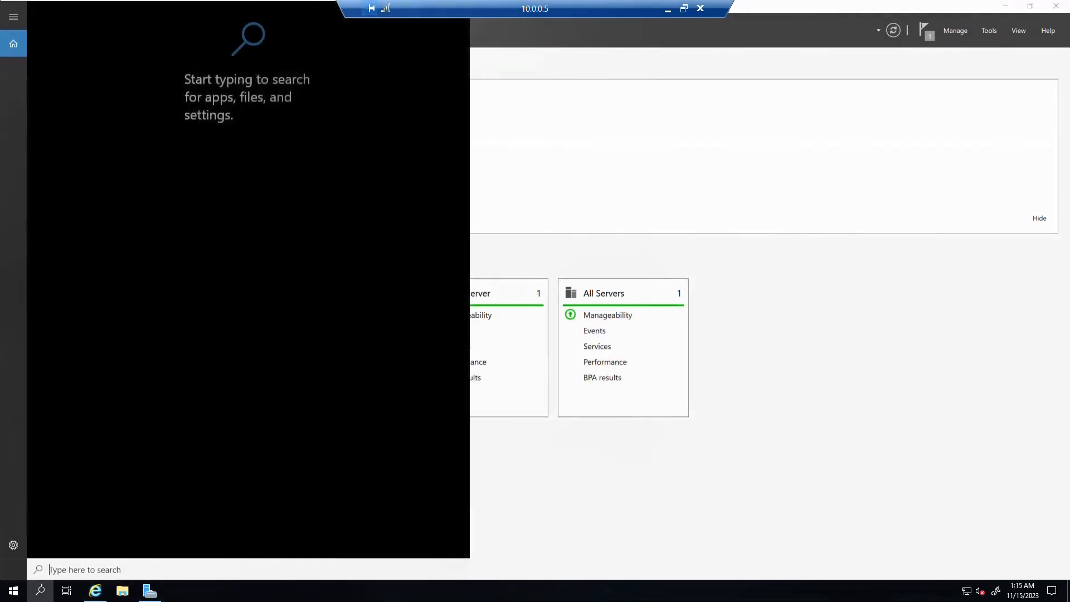
{"action": "type", "text": "run"}
{"action": "key", "text": "Return"}
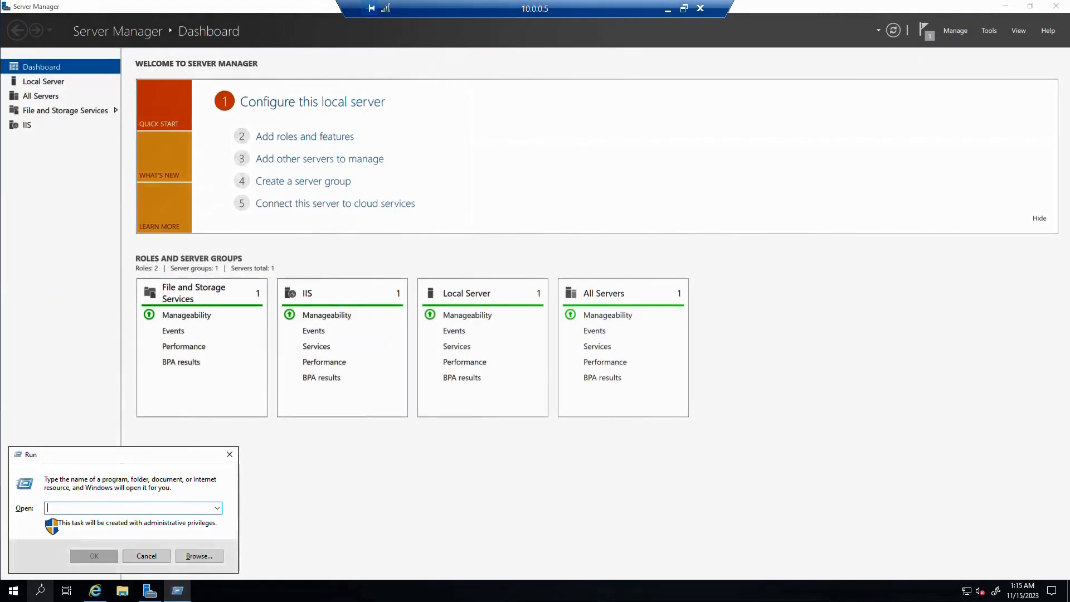
{"action": "key", "text": "ctrl+v"}
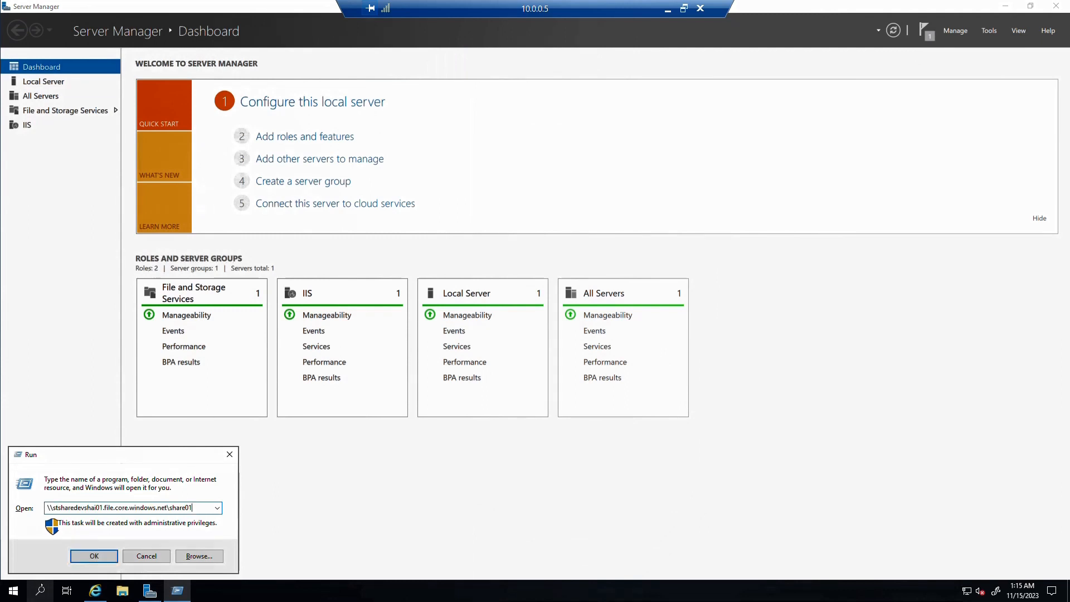
{"action": "key", "text": "Return"}
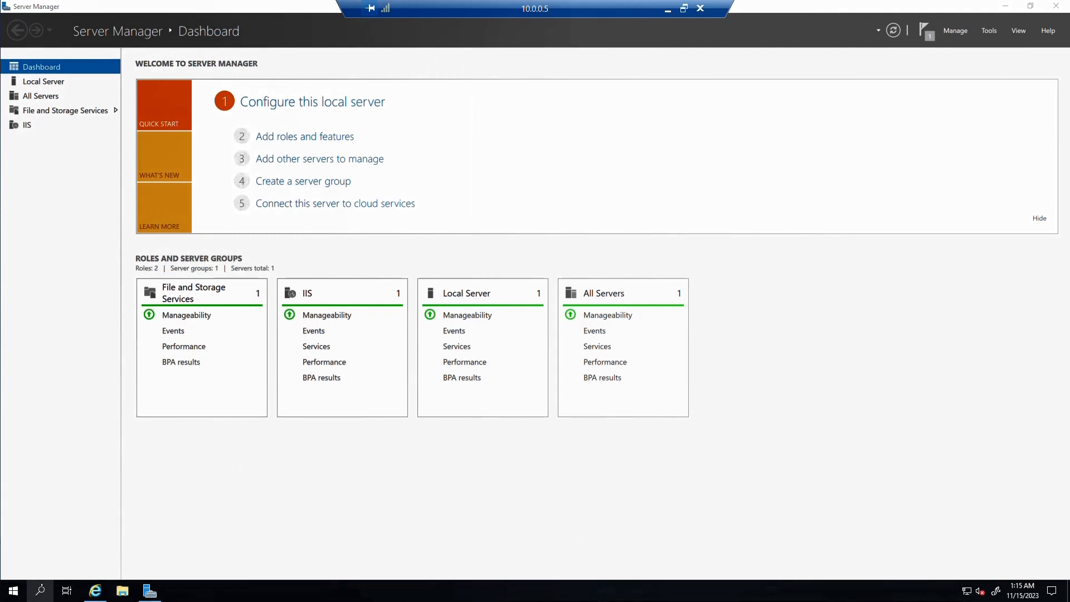
{"action": "type", "text": "stsharedevshai01"}
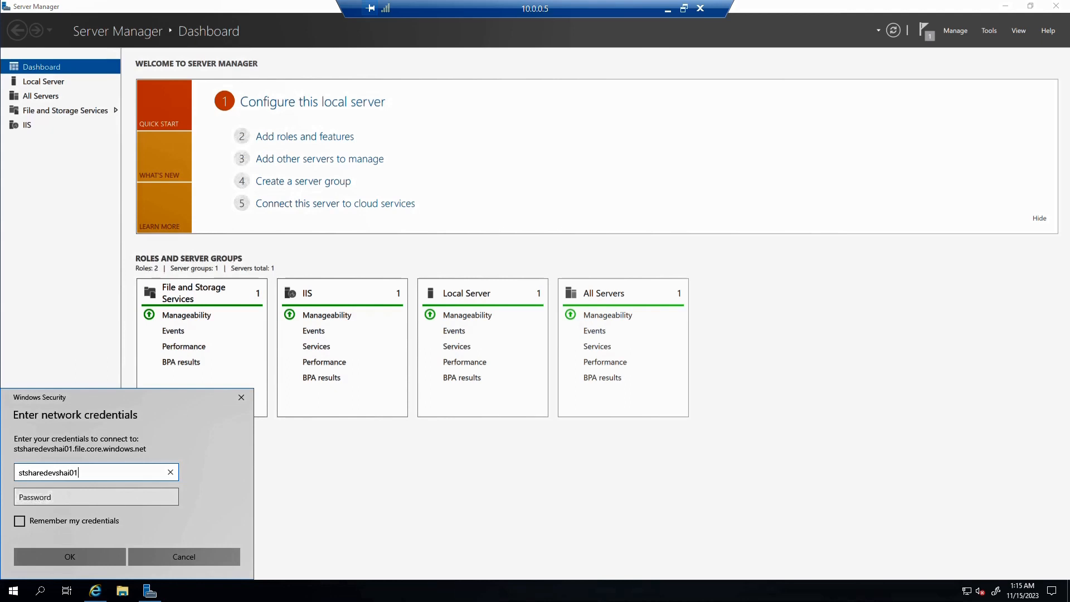
{"action": "left_click", "coordinate": [122, 498]}
{"action": "key", "text": "ctrl+v"}
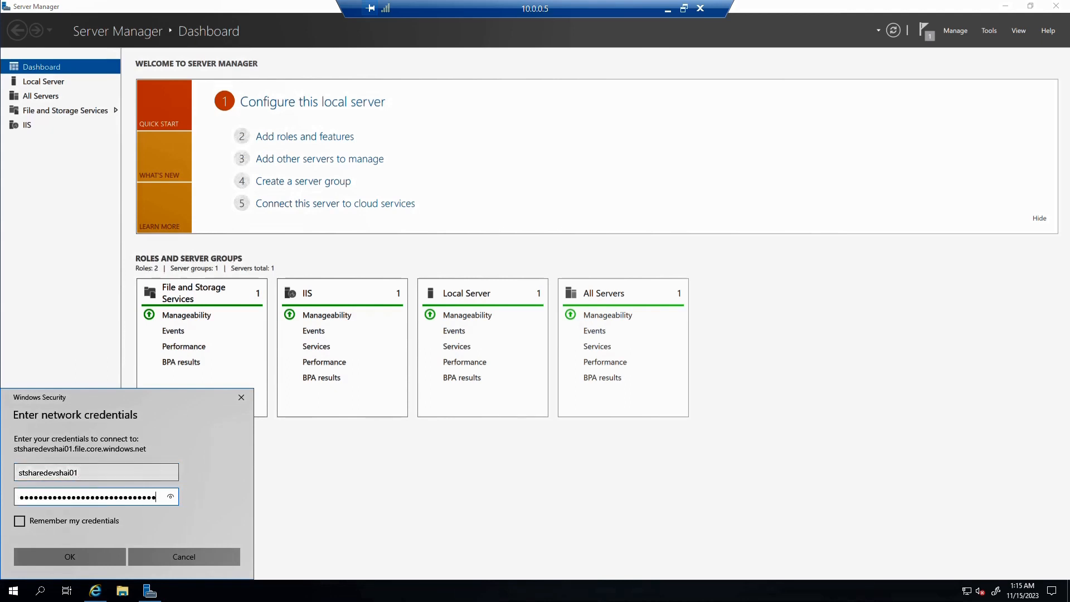
{"action": "left_click", "coordinate": [83, 556]}
Paste the shailender.online file into This PC > Windows (C:)
{"action": "left_click", "coordinate": [264, 253]}
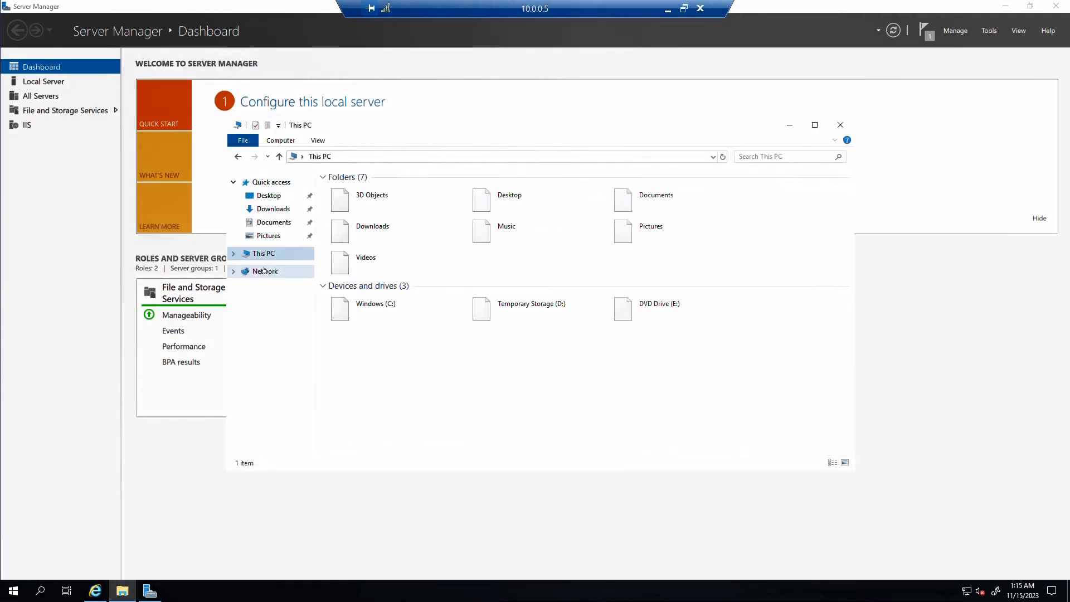
{"action": "double_click", "coordinate": [384, 306]}
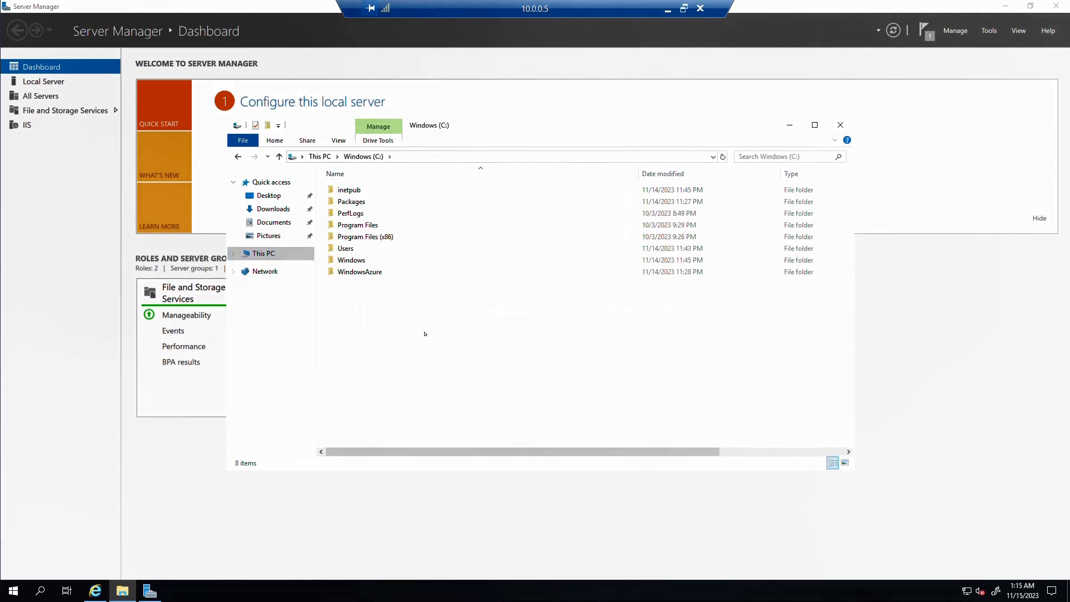
{"action": "key", "text": "ctrl+v"}
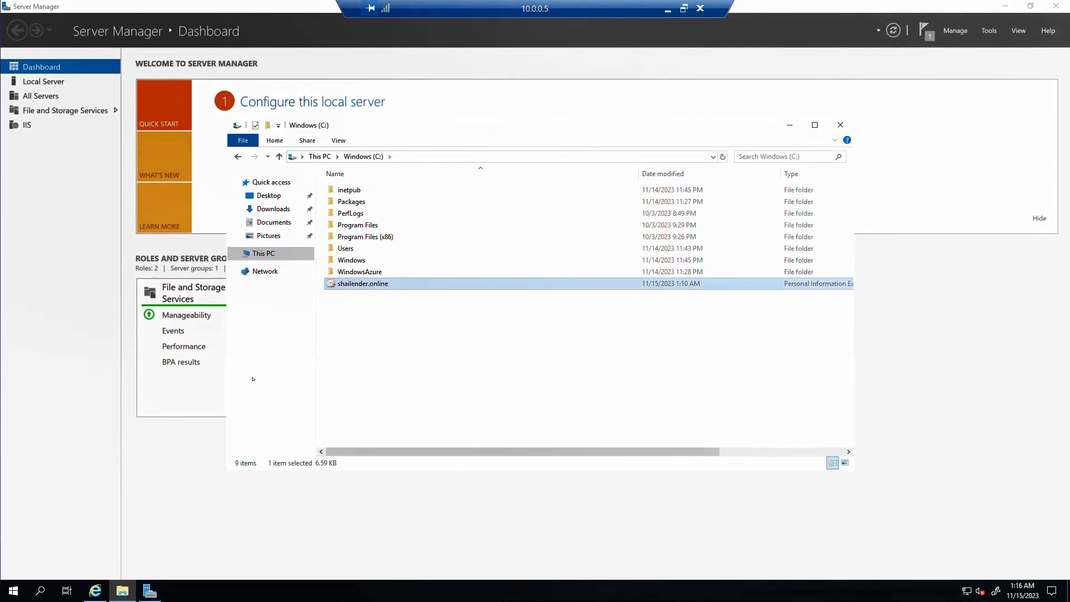
{"action": "key", "text": "super"}
In IIS Manager on webserver02, import C:\shailender.online.pfx with its password into the Personal store
{"action": "type", "text": "iis"}
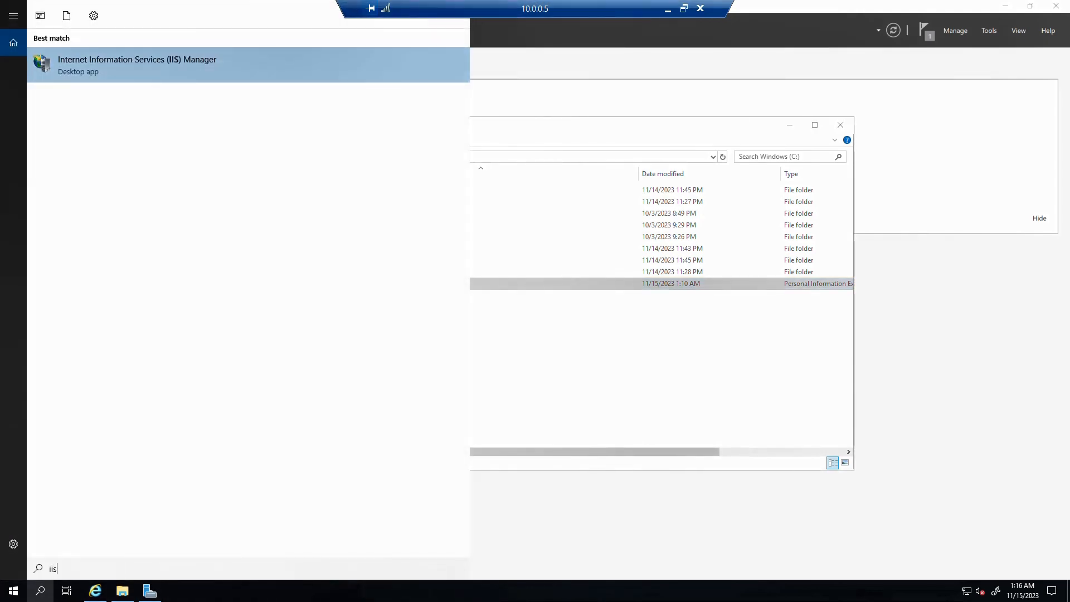
{"action": "key", "text": "Return"}
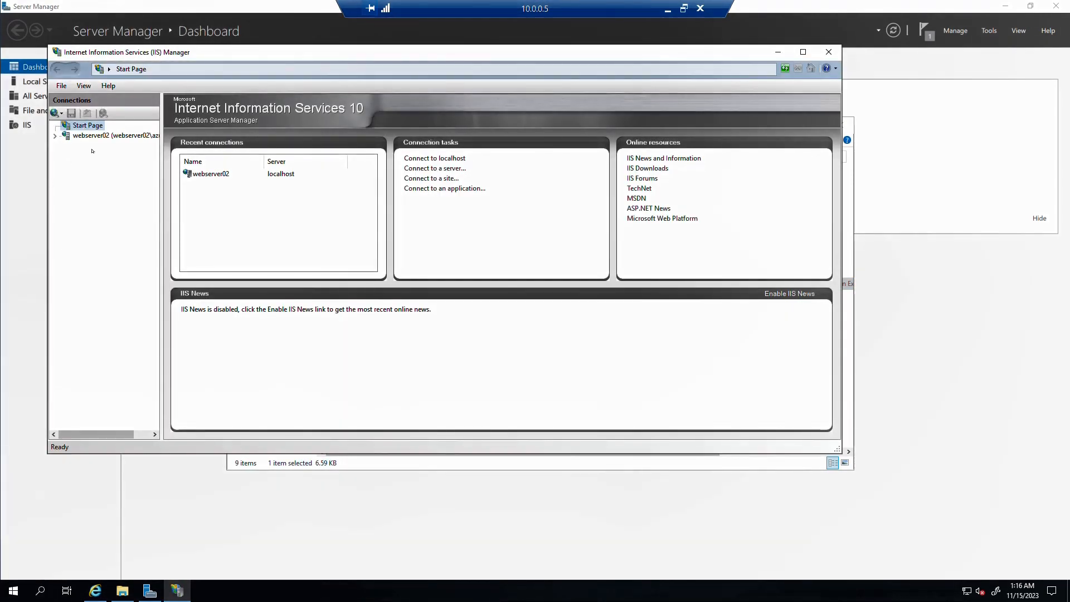
{"action": "left_click", "coordinate": [94, 136]}
{"action": "double_click", "coordinate": [189, 212]}
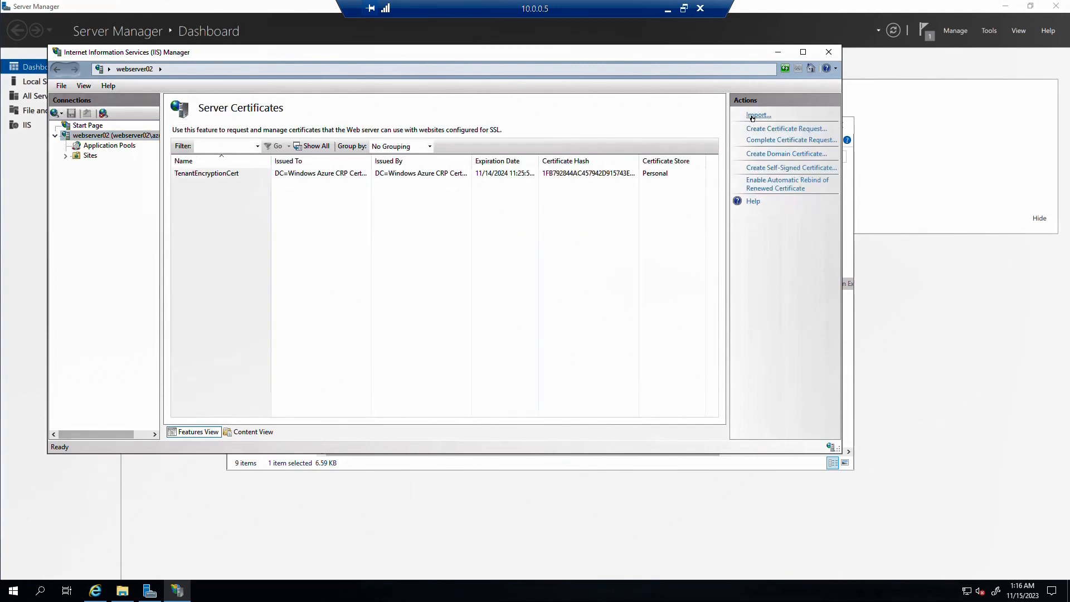
{"action": "left_click", "coordinate": [758, 115]}
{"action": "left_click", "coordinate": [526, 205]}
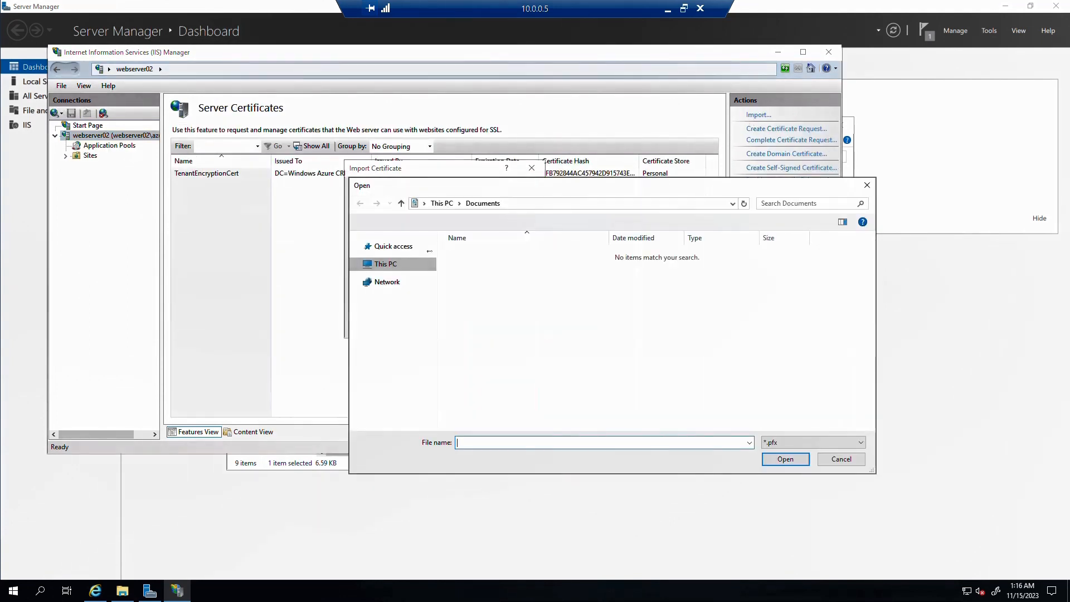
{"action": "double_click", "coordinate": [501, 370]}
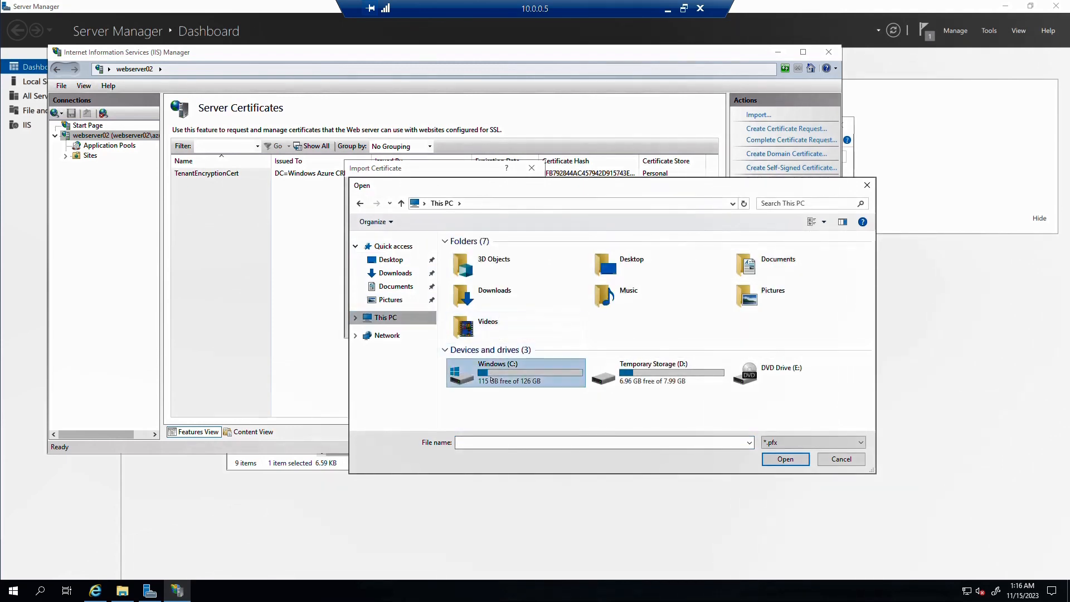
{"action": "double_click", "coordinate": [485, 349]}
{"action": "left_click", "coordinate": [415, 242]}
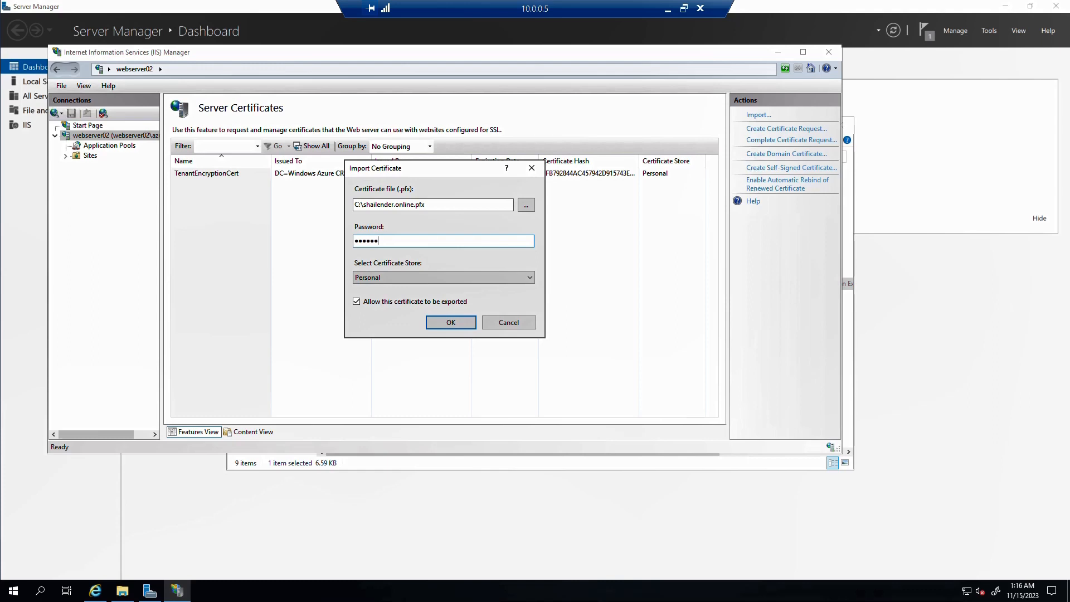
{"action": "left_click", "coordinate": [454, 324]}
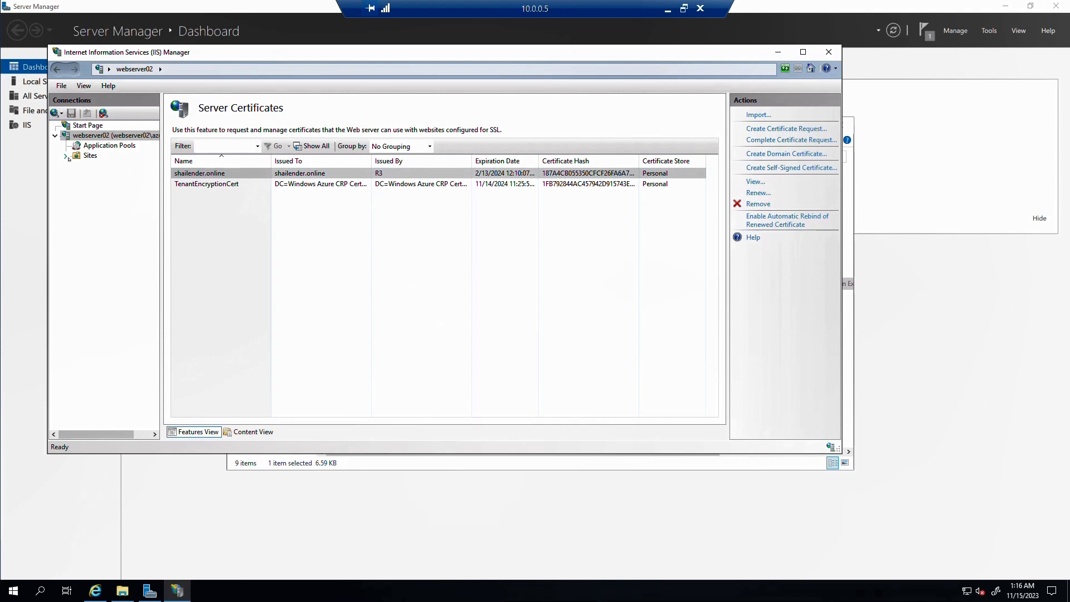
Begin an https port-443 binding on Default Web Site using the shailender.online SSL certificate
{"action": "left_click", "coordinate": [66, 157]}
{"action": "left_click", "coordinate": [117, 166]}
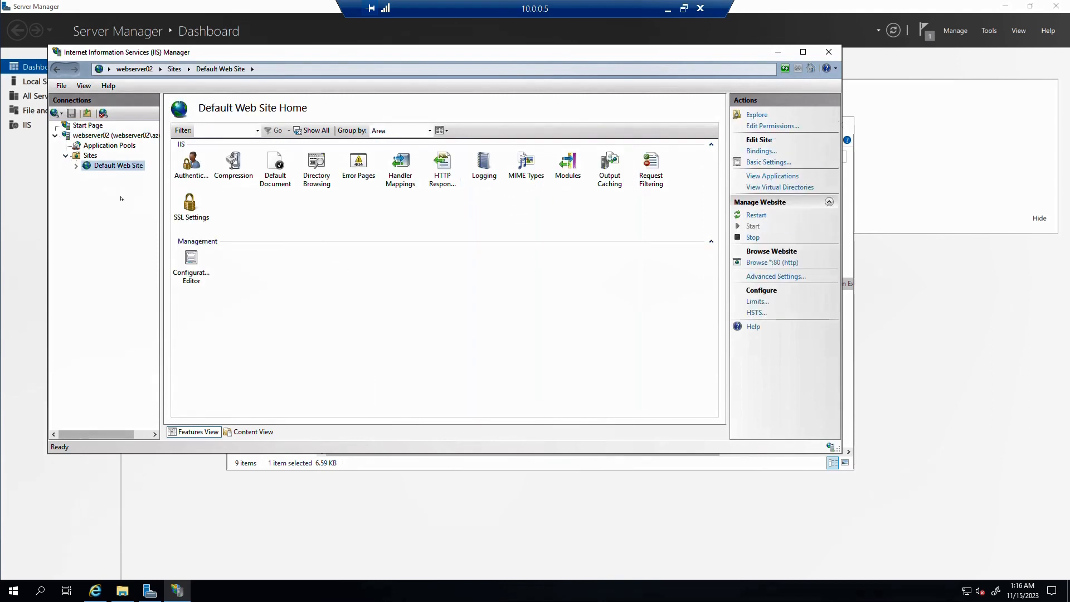
{"action": "left_click", "coordinate": [762, 151]}
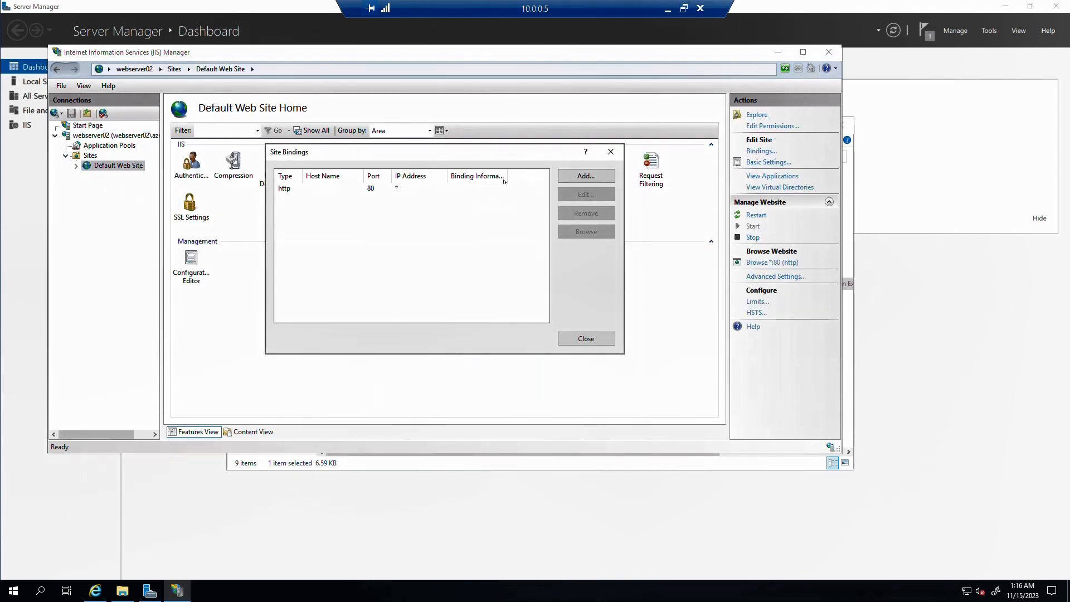
{"action": "left_click", "coordinate": [586, 175]}
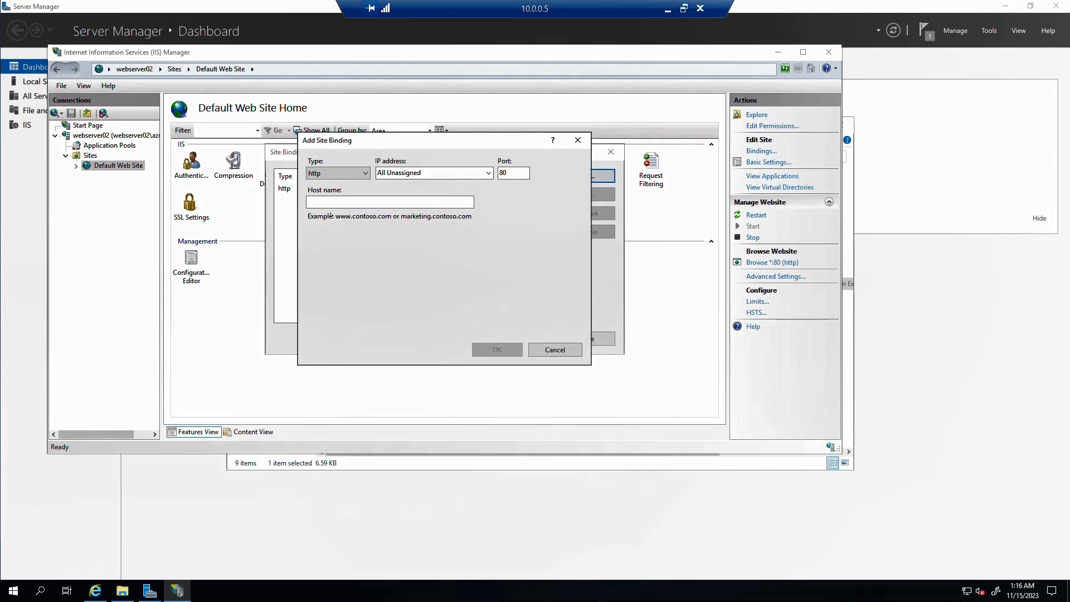
{"action": "left_click", "coordinate": [334, 173]}
{"action": "left_click", "coordinate": [328, 192]}
{"action": "left_click", "coordinate": [344, 324]}
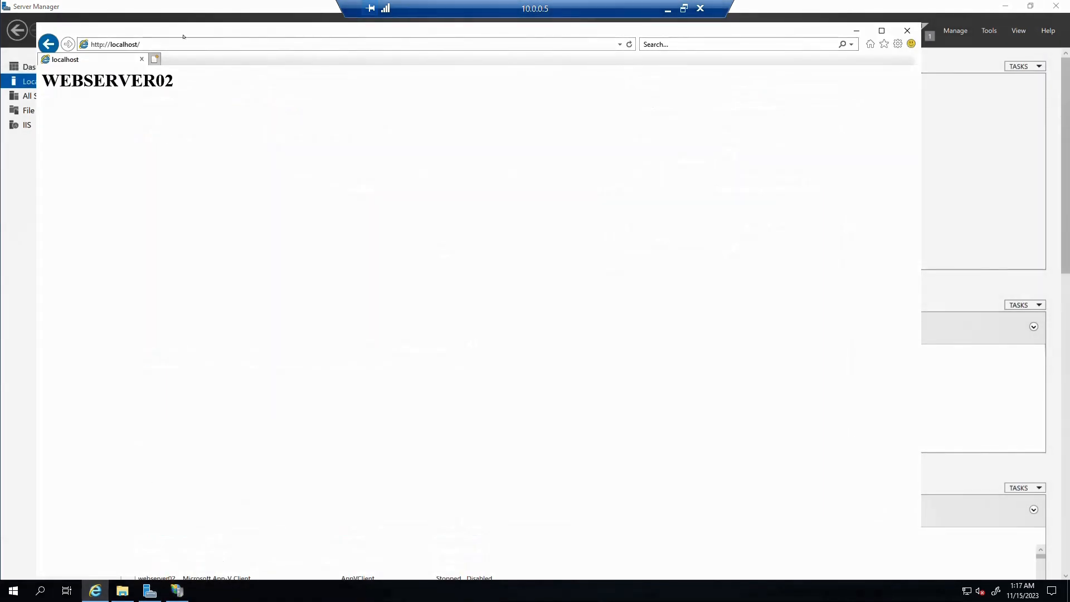
{"action": "left_click", "coordinate": [178, 44]}
{"action": "key", "text": "Return"}
{"action": "left_click", "coordinate": [107, 44]}
{"action": "double_click", "coordinate": [107, 45]}
{"action": "key", "text": "BackSpace"}
{"action": "type", "text": "s"}
{"action": "type", "text": ":"}
{"action": "key", "text": "Return"}
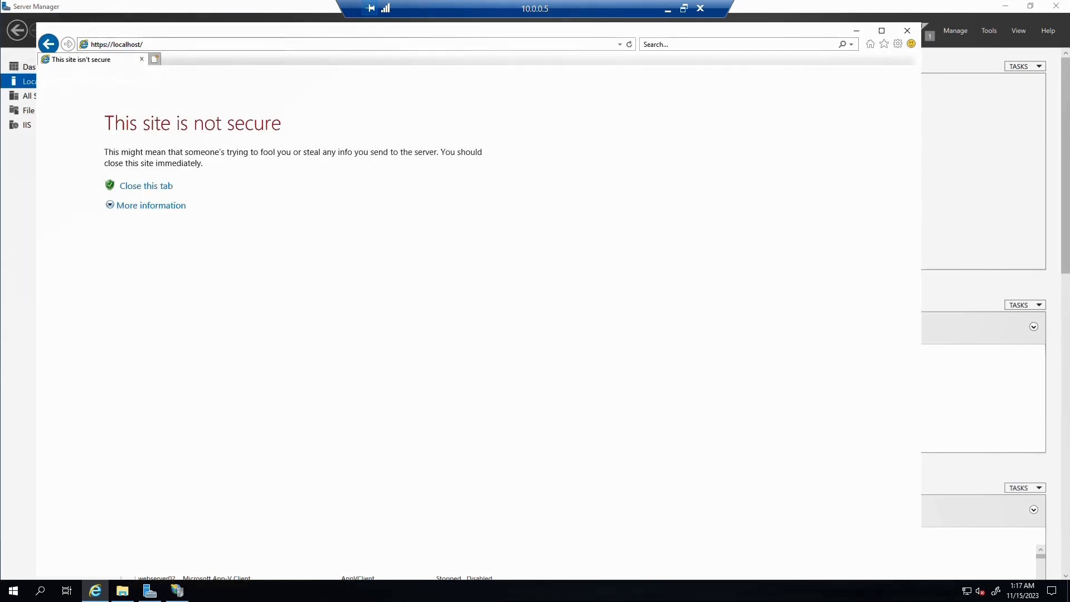
Proceed past the certificate warning to the WEBSERVER02 page, then minimise the remote session
{"action": "left_click", "coordinate": [169, 206]}
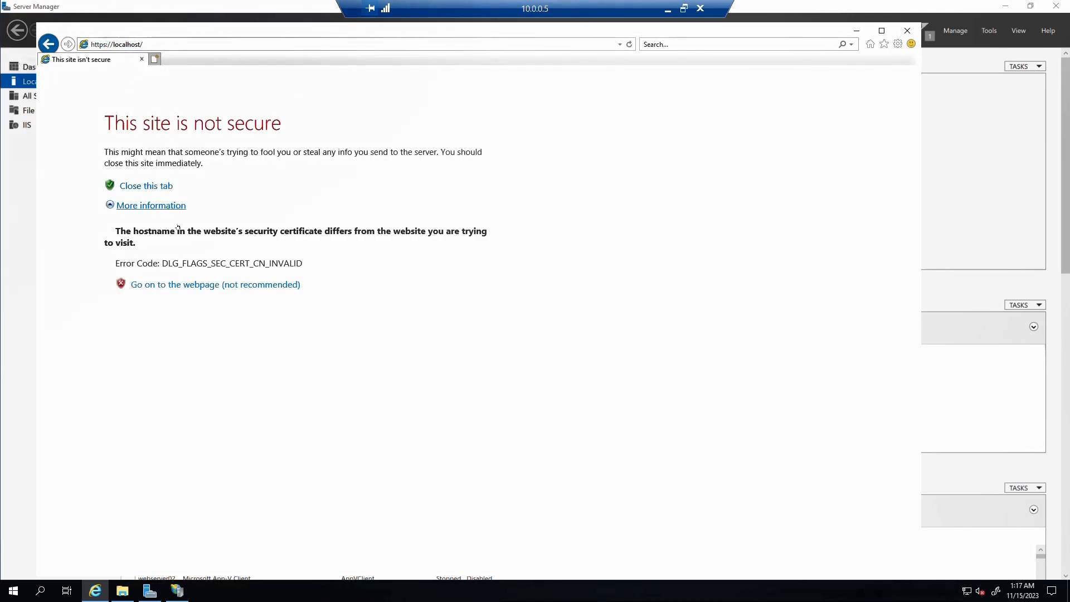
{"action": "left_click", "coordinate": [178, 285]}
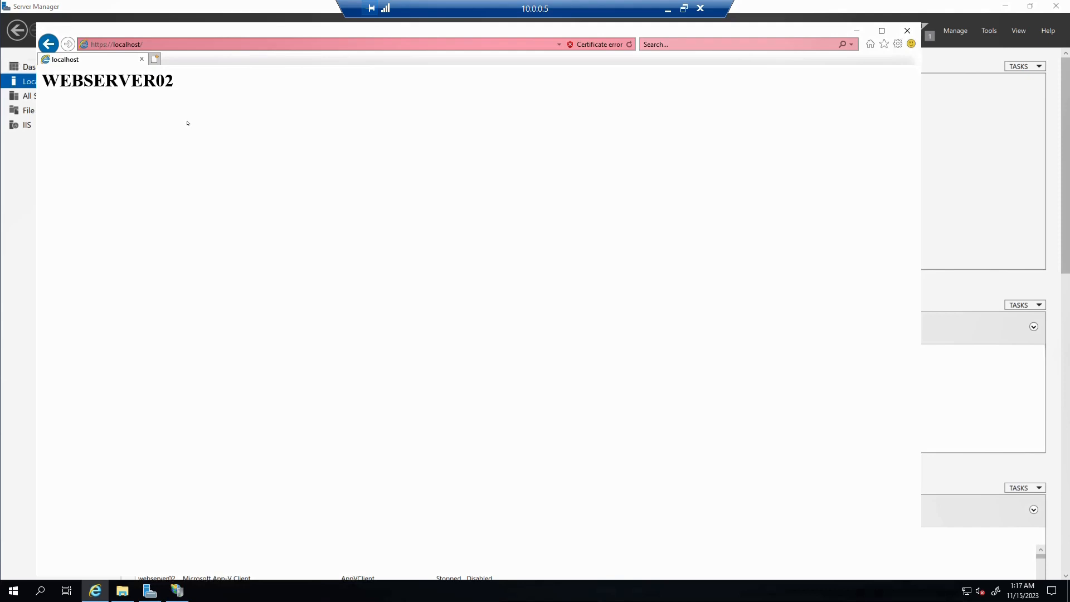
{"action": "left_click", "coordinate": [663, 6]}
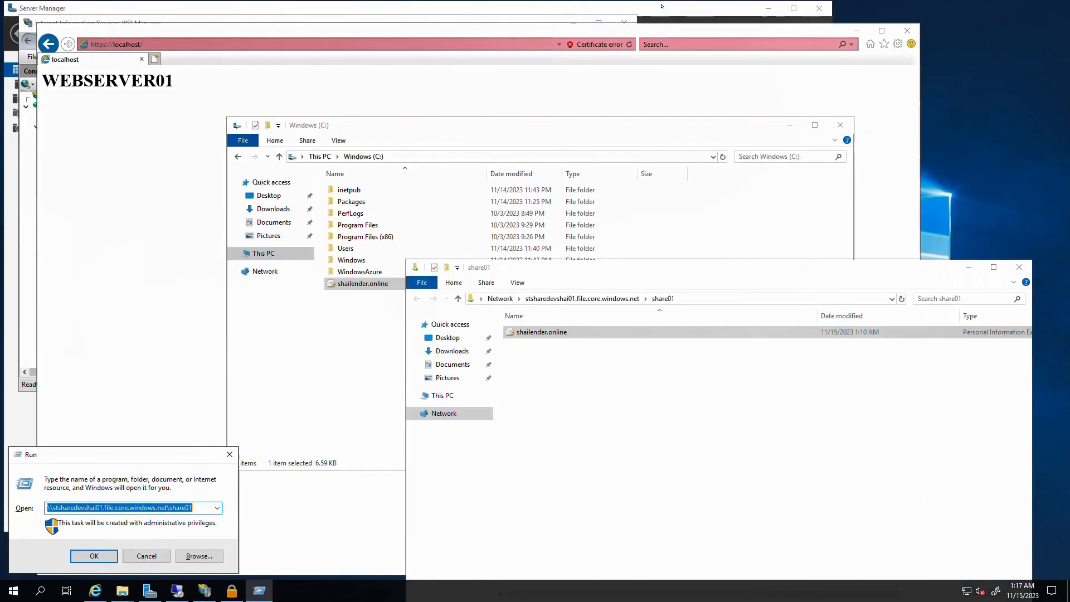
{"action": "left_click", "coordinate": [660, 7]}
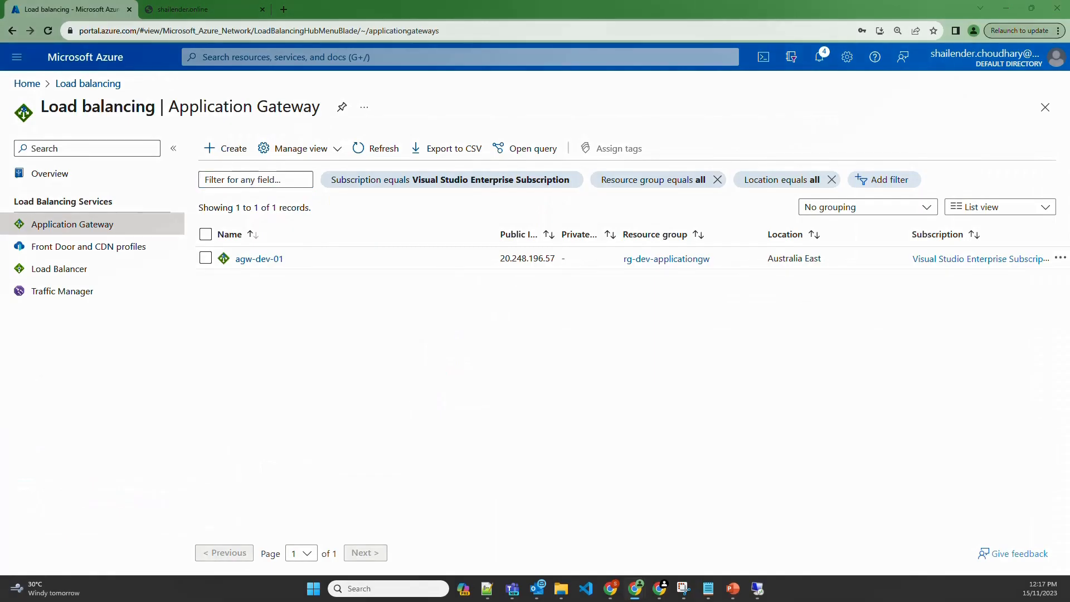
Download shailender.online.pfx from the share01 file share of storage account stsharedevshai01
{"action": "left_click_drag", "start_coordinate": [0, 70], "coordinate": [188, 9]}
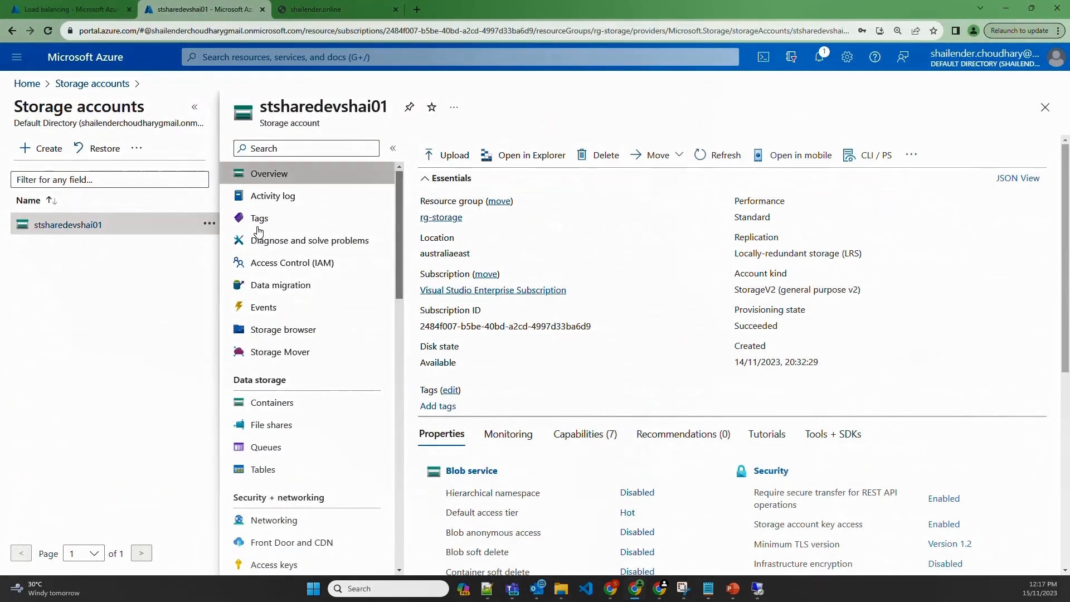
{"action": "left_click", "coordinate": [272, 428]}
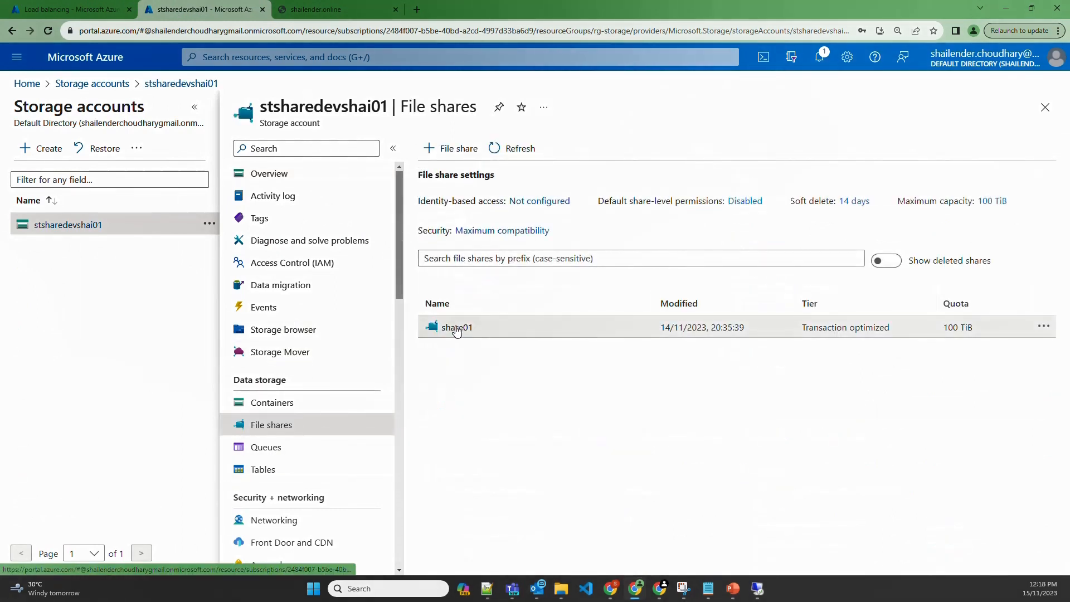
{"action": "left_click", "coordinate": [453, 327]}
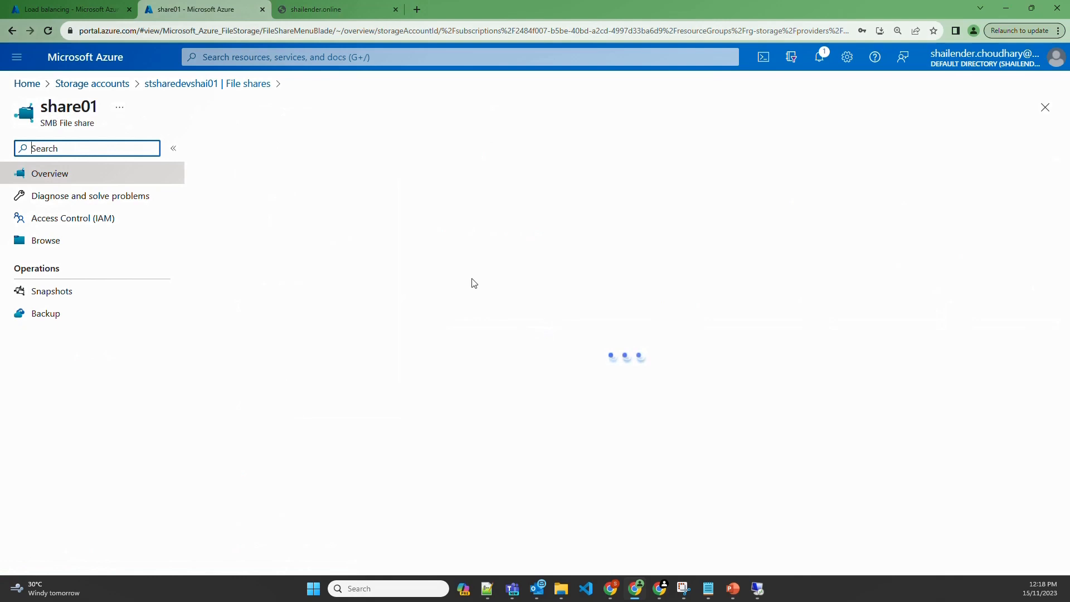
{"action": "left_click", "coordinate": [58, 244]}
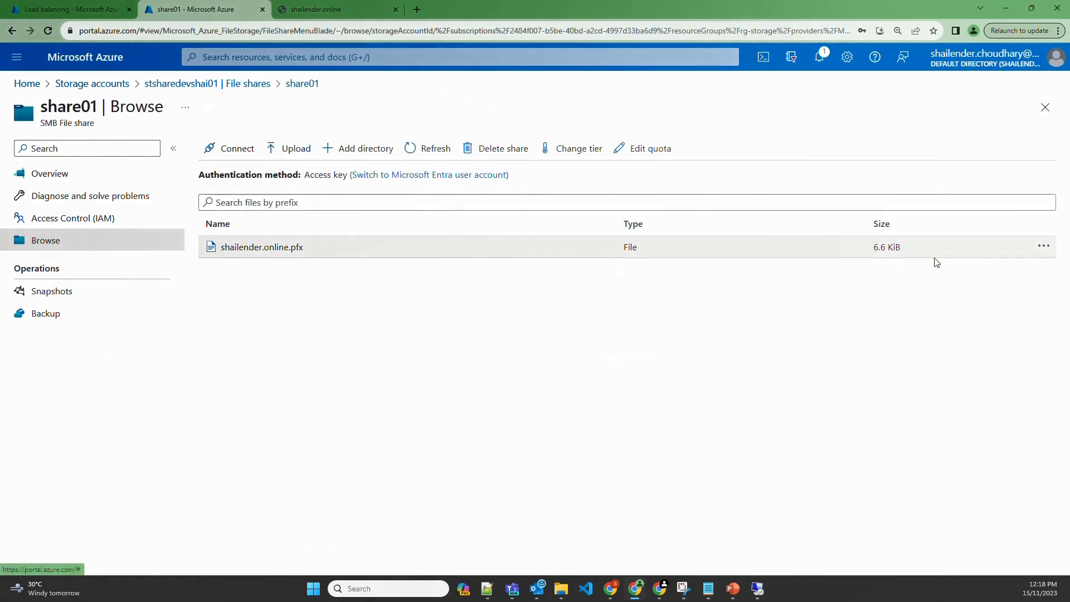
{"action": "left_click", "coordinate": [1043, 247]}
{"action": "left_click", "coordinate": [973, 275]}
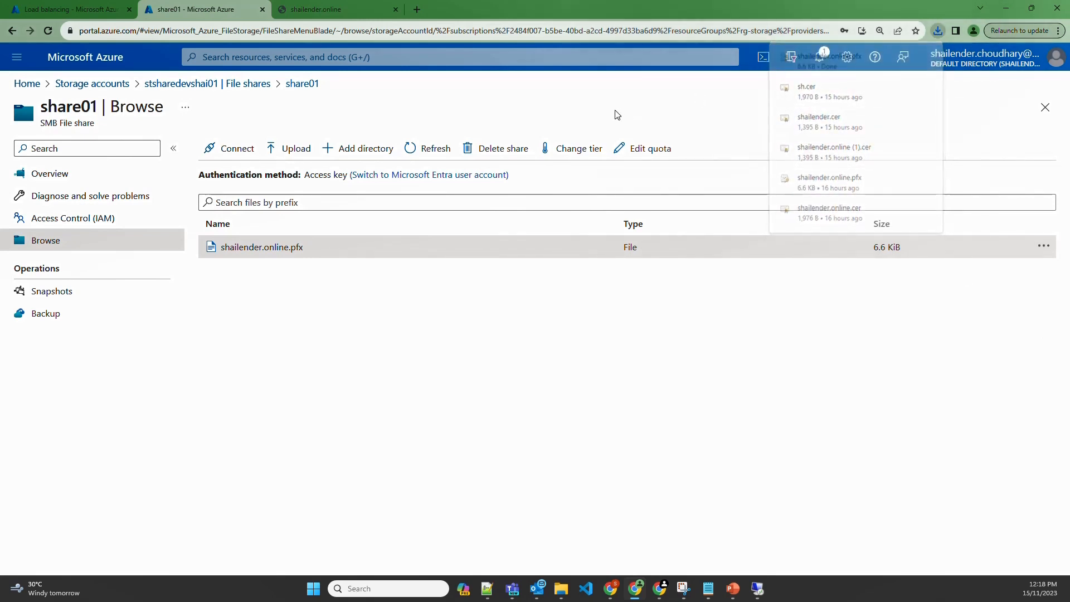
{"action": "left_click", "coordinate": [91, 9]}
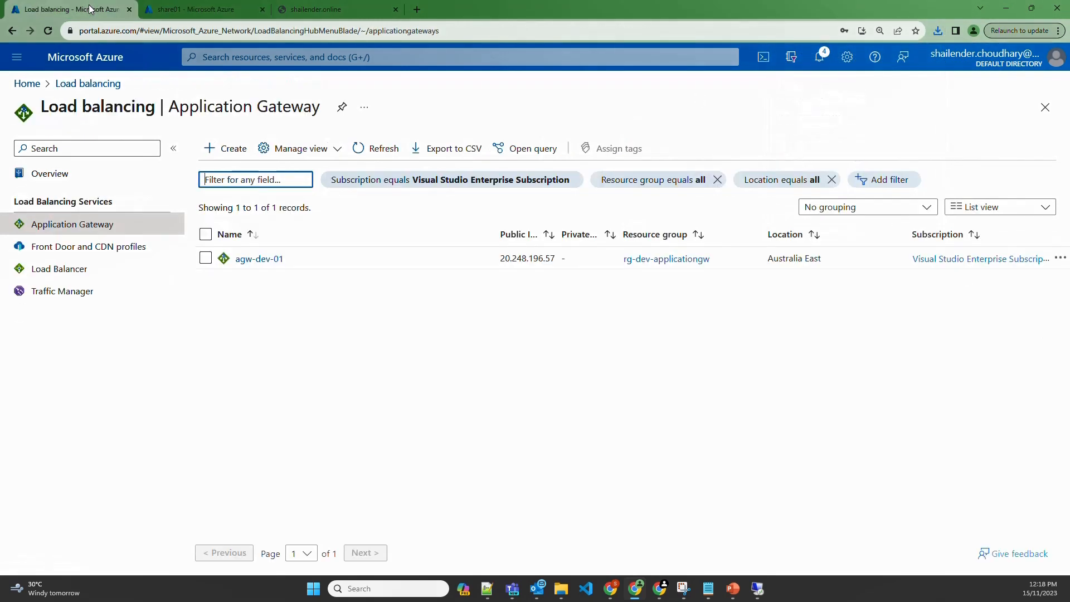
On agw-dev-01, start a new HTTPS backend setting named webserver-setting-https
{"action": "left_click", "coordinate": [261, 258]}
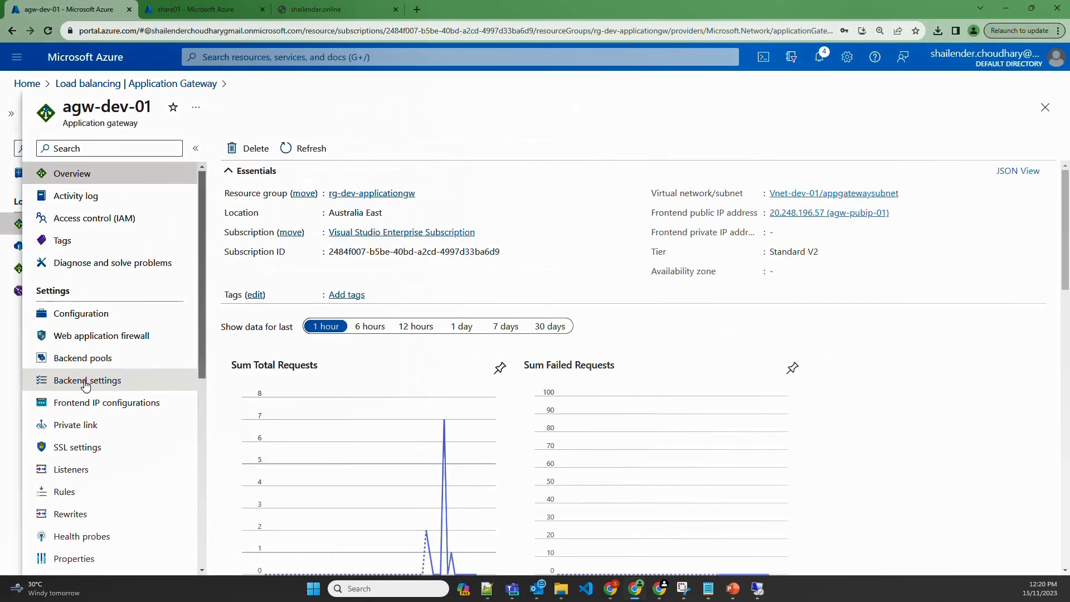
{"action": "left_click", "coordinate": [85, 383]}
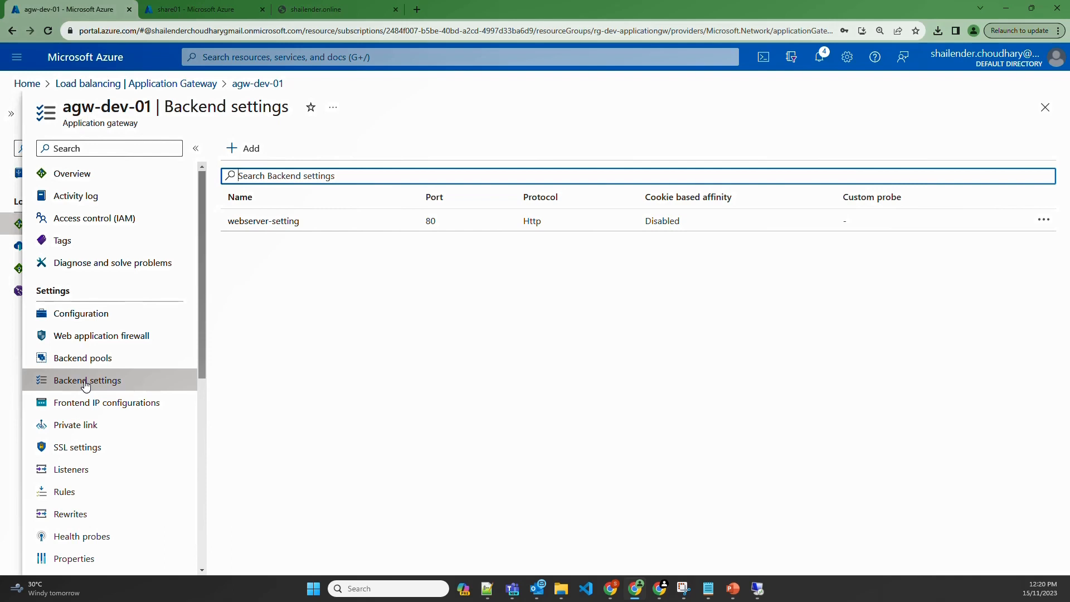
{"action": "left_click", "coordinate": [252, 149]}
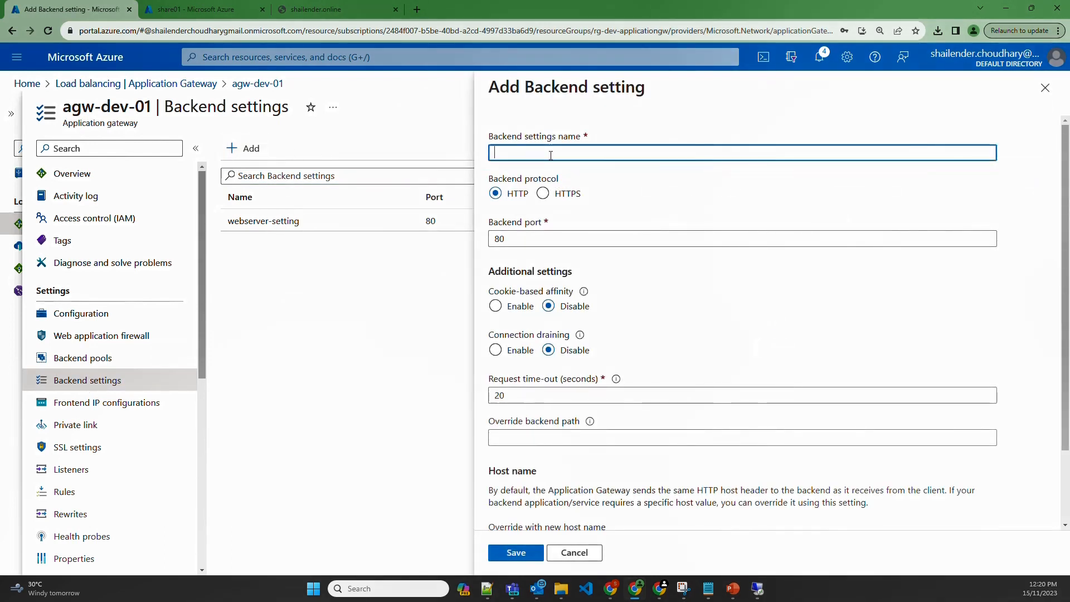
{"action": "type", "text": "webse"}
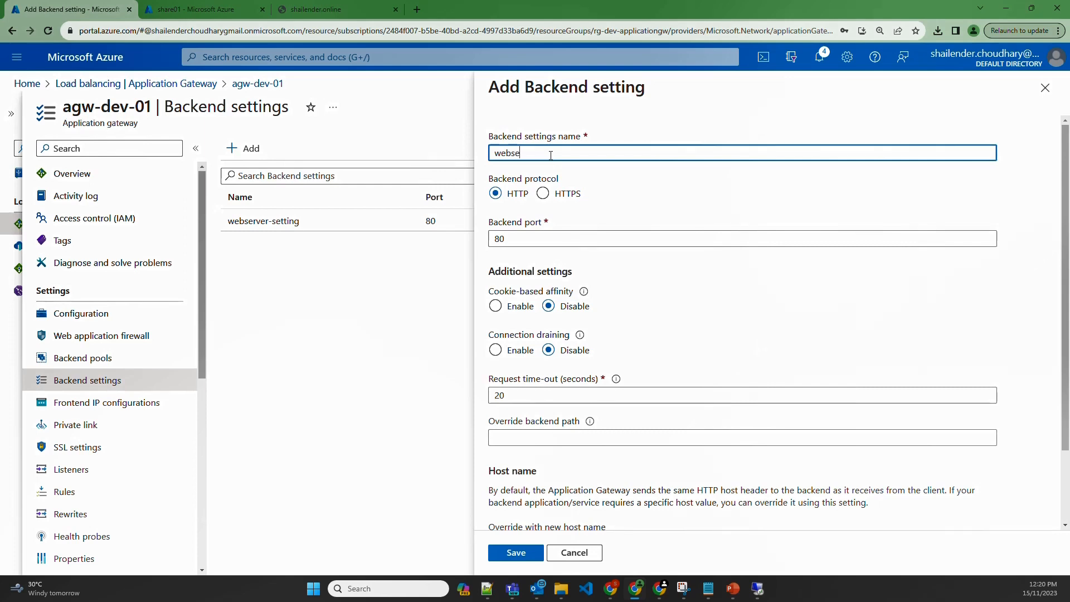
{"action": "type", "text": "rver-"}
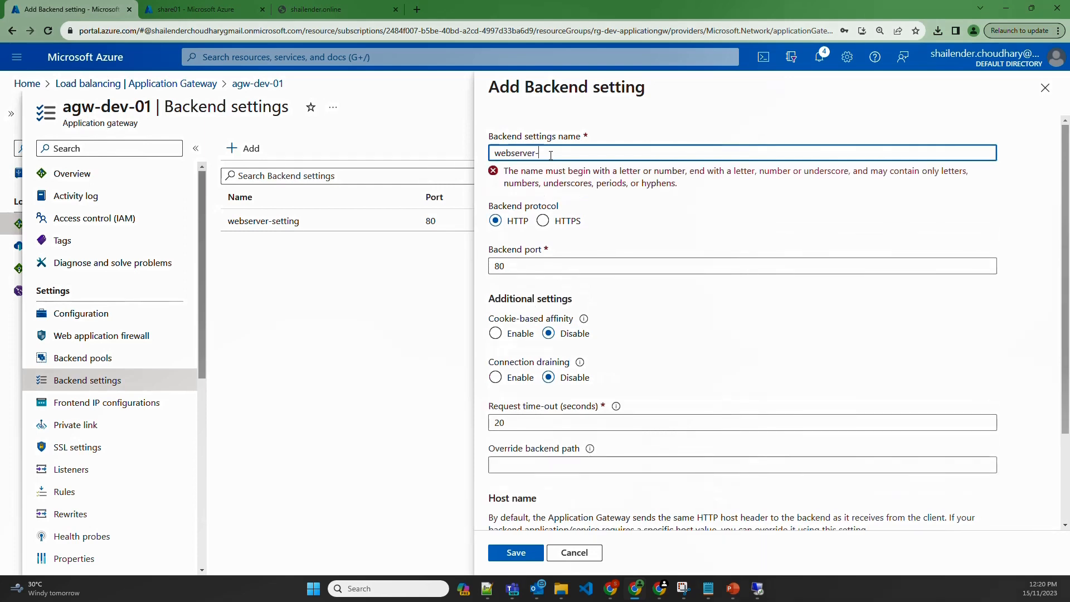
{"action": "type", "text": "setting"}
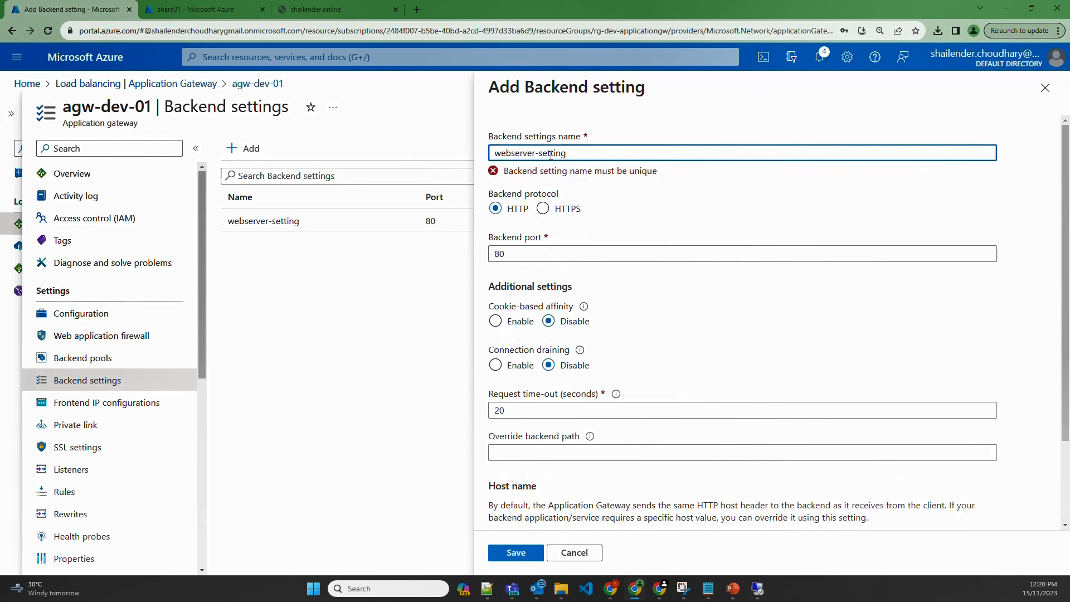
{"action": "type", "text": "-https"}
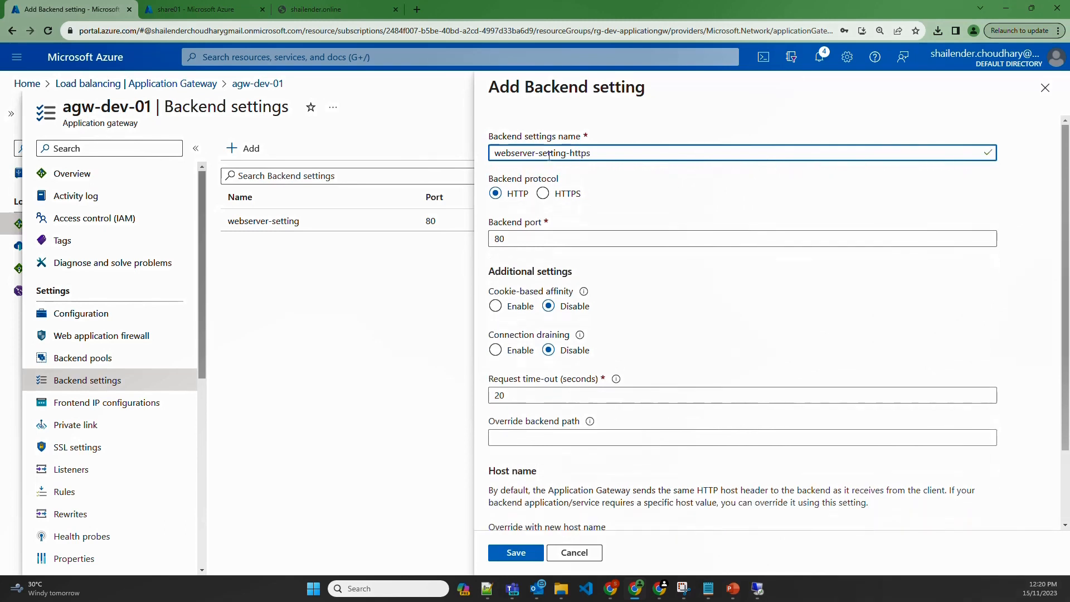
{"action": "left_click", "coordinate": [542, 193]}
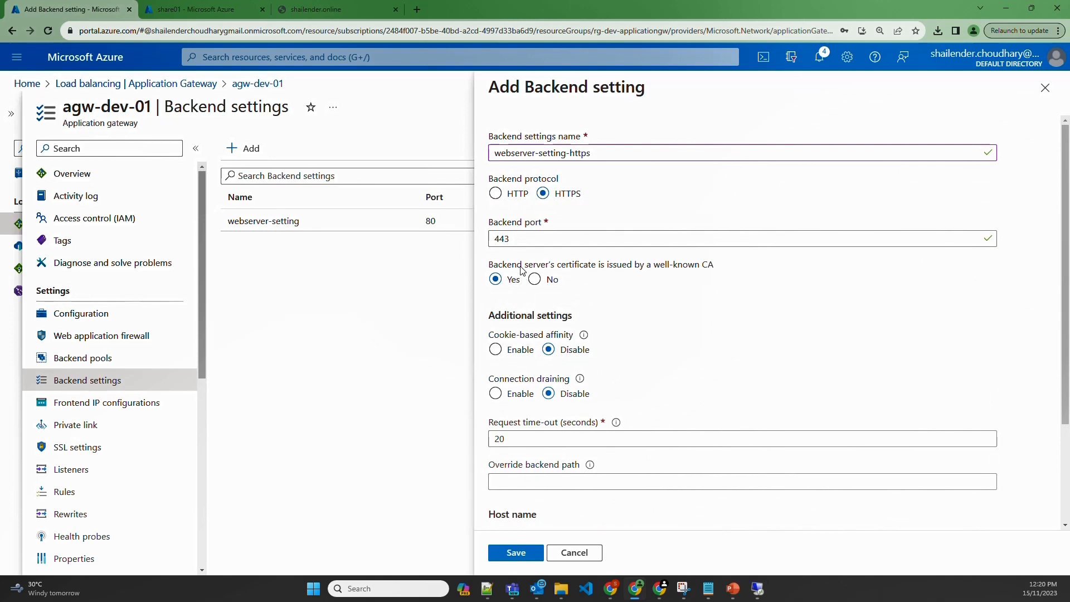
Answer Yes to the well-known CA certificate question and save the backend setting
{"action": "left_click_drag", "start_coordinate": [600, 272], "coordinate": [721, 269]}
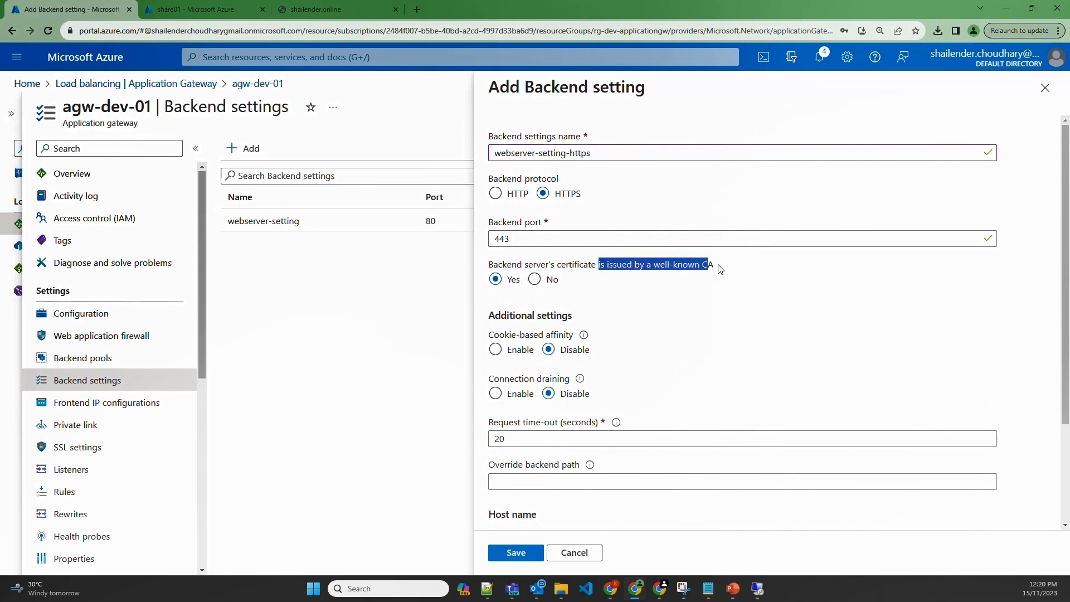
{"action": "left_click", "coordinate": [616, 300]}
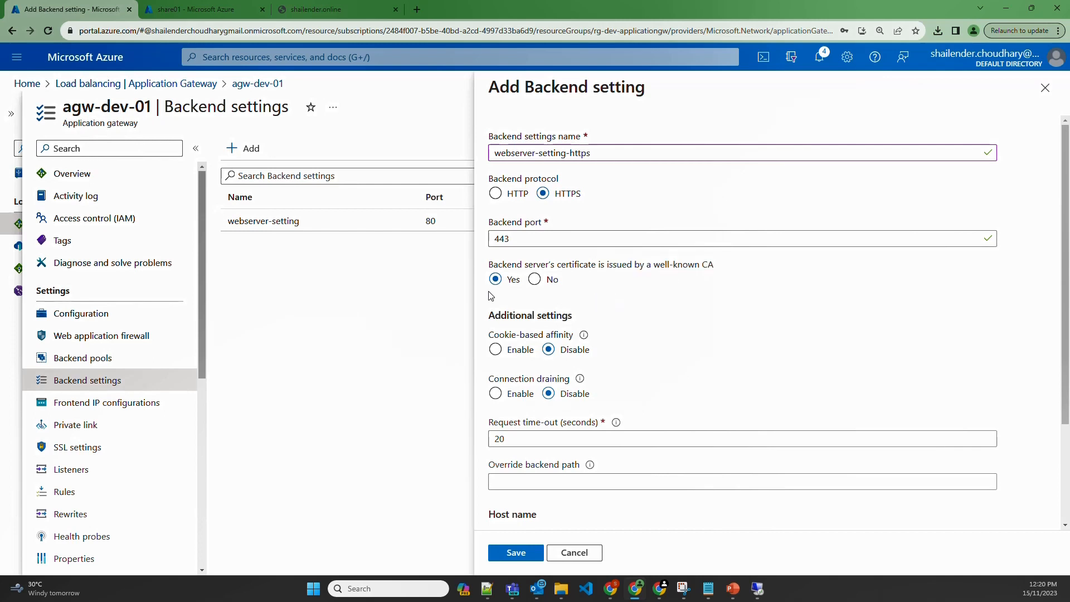
{"action": "left_click", "coordinate": [536, 280]}
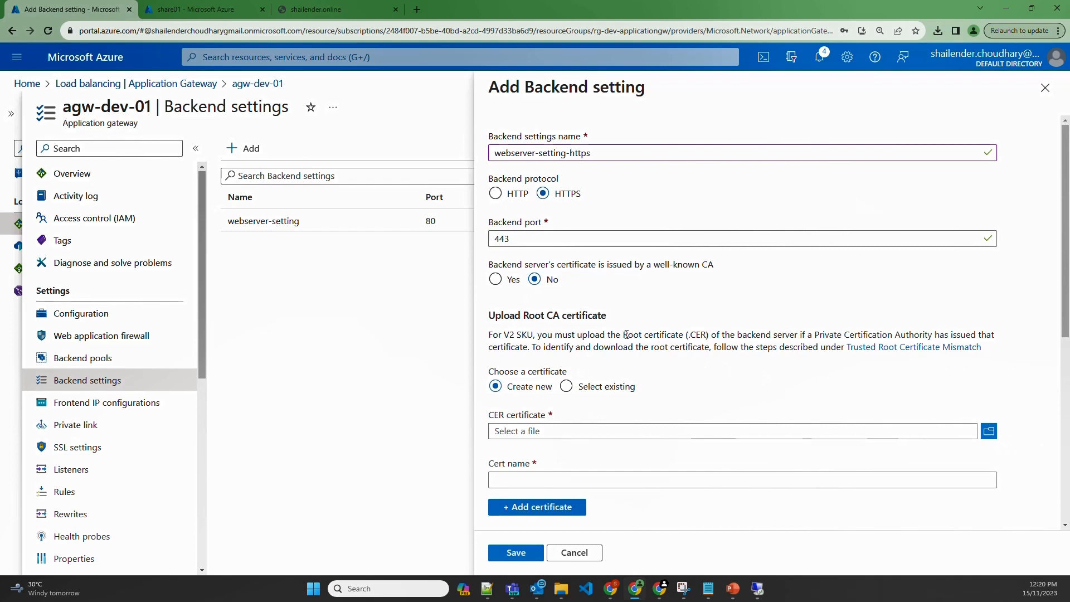
{"action": "left_click_drag", "start_coordinate": [623, 335], "coordinate": [706, 335]}
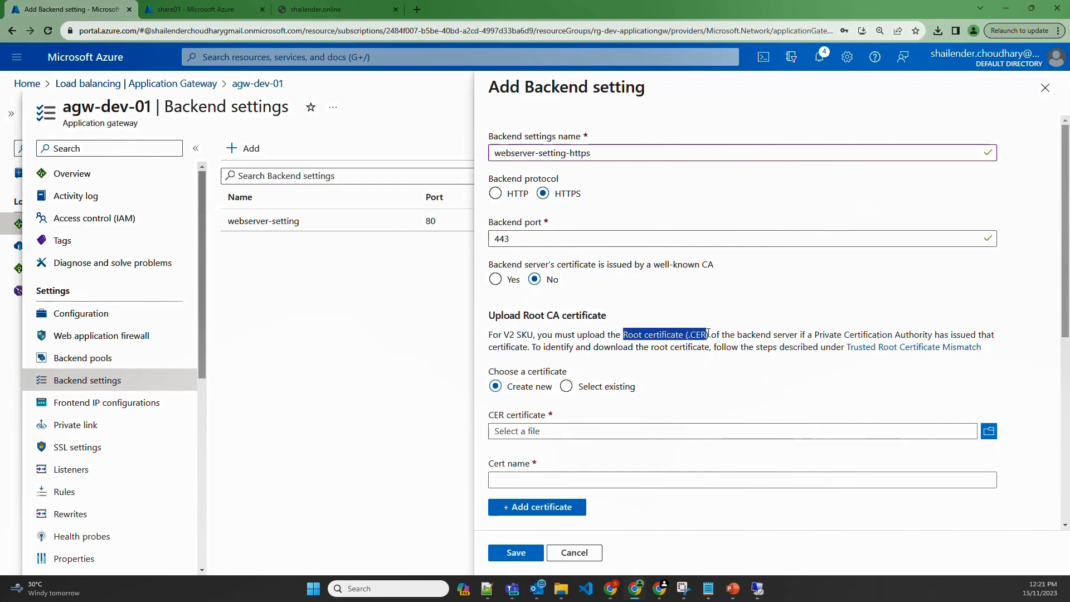
{"action": "left_click", "coordinate": [495, 280]}
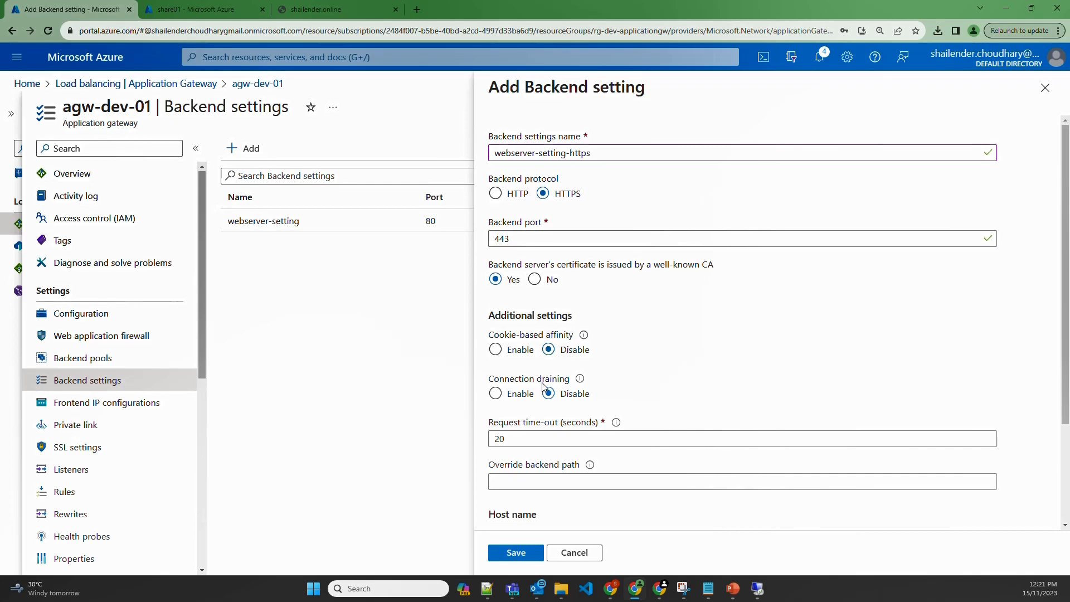
{"action": "left_click", "coordinate": [516, 552]}
{"action": "left_click", "coordinate": [71, 469]}
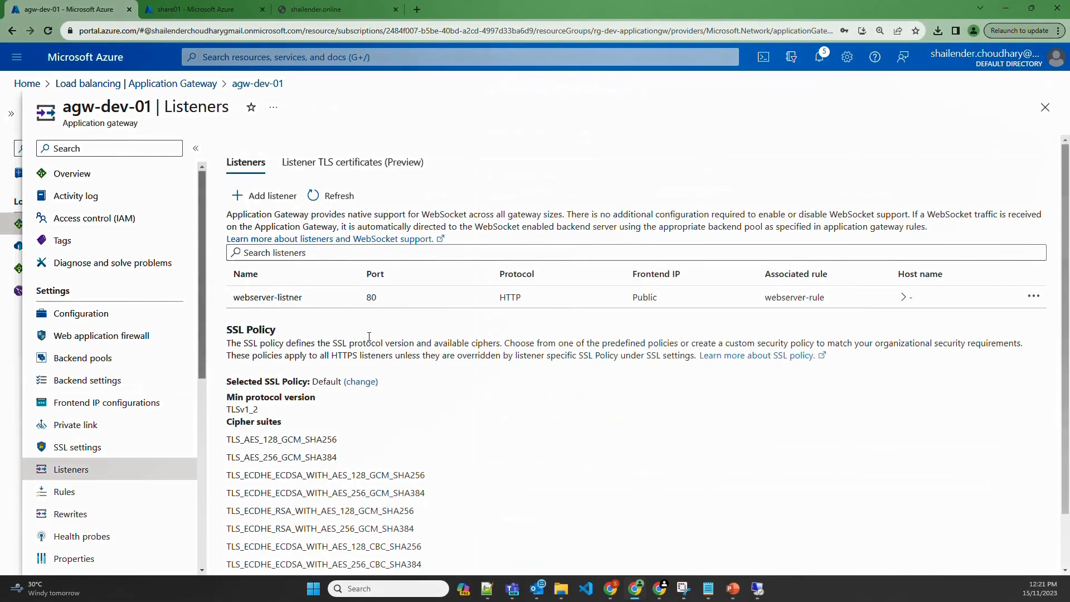
Start an HTTPS listener named webserver-listner-https with certificate name shailender.online
{"action": "left_click", "coordinate": [277, 196]}
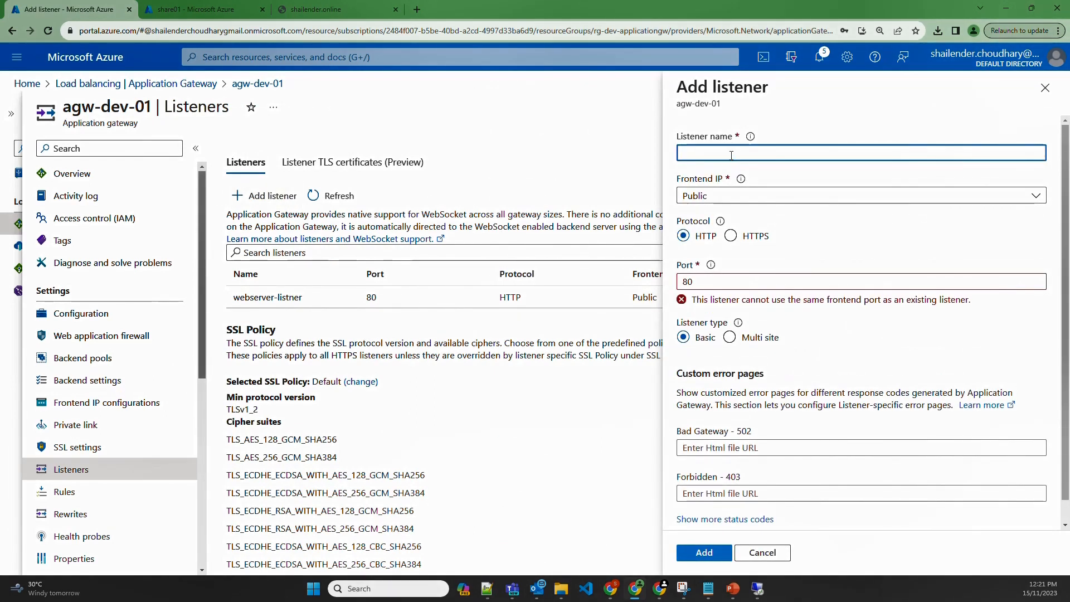
{"action": "type", "text": "webserver-listner-https"}
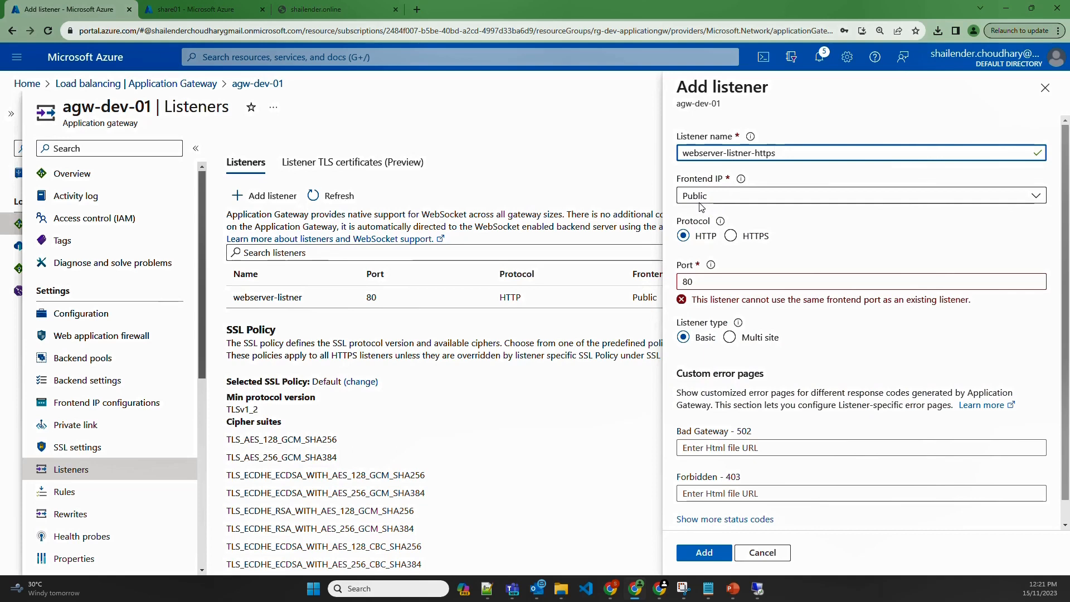
{"action": "left_click", "coordinate": [730, 236]}
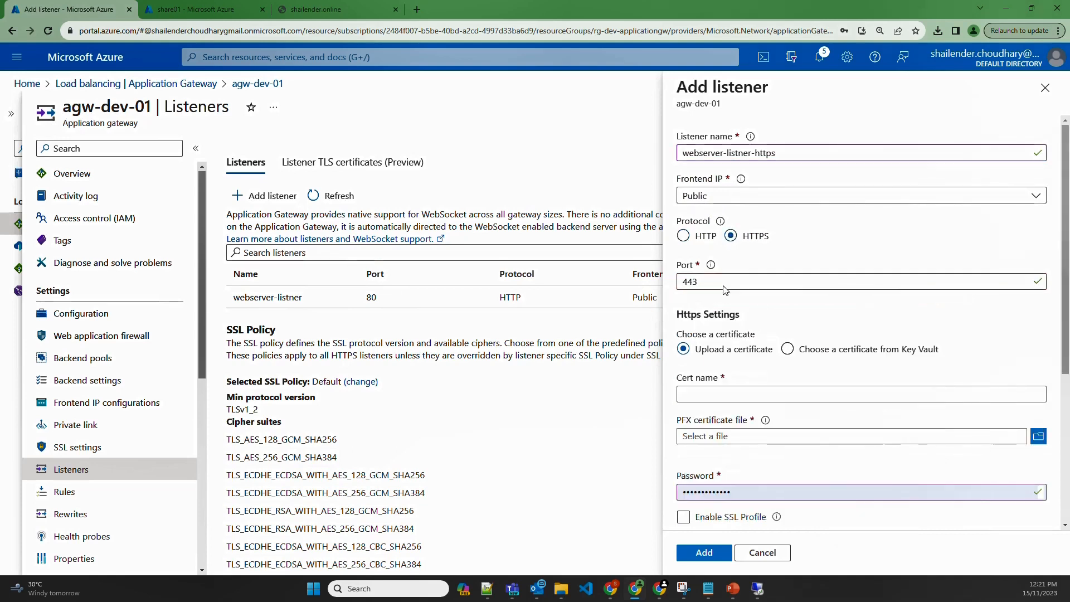
{"action": "left_click", "coordinate": [710, 396]}
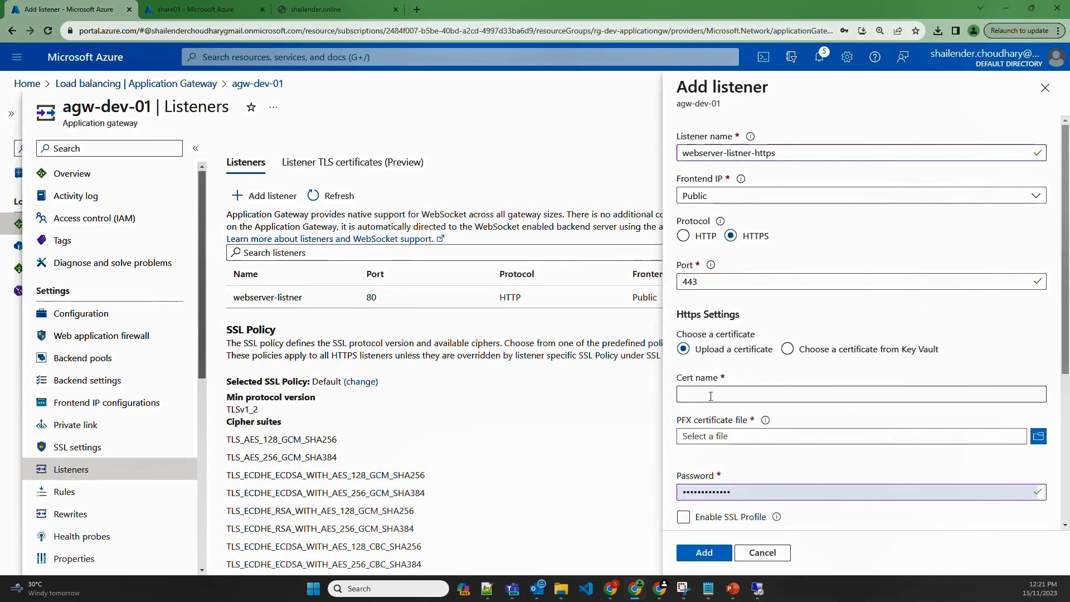
{"action": "type", "text": "shailen"}
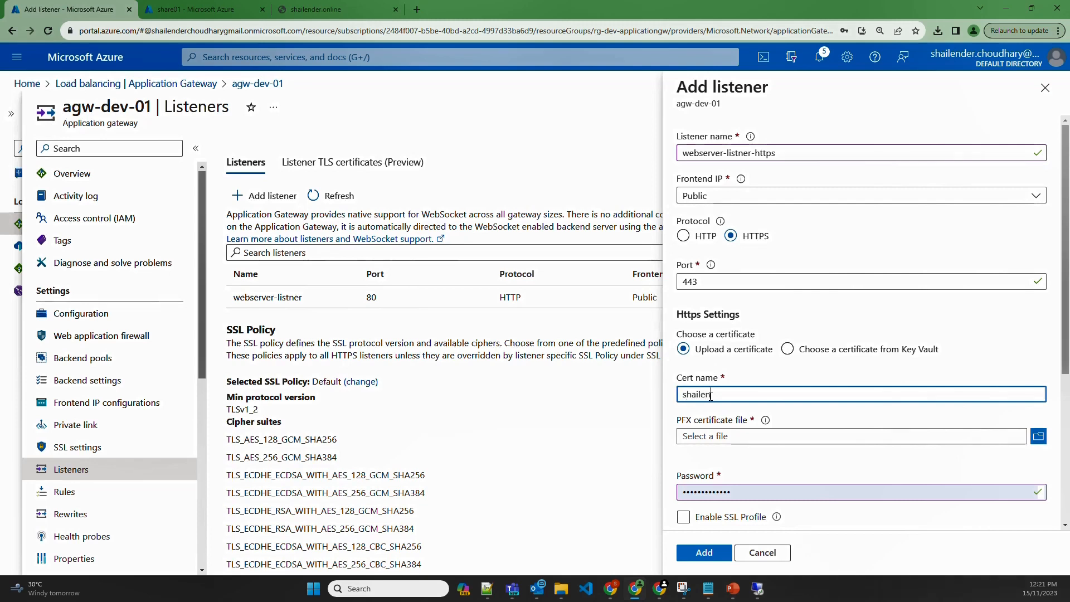
{"action": "type", "text": "der.online"}
Upload shailender.online.pfx with its password and add the port-443 listener
{"action": "left_click", "coordinate": [1038, 437]}
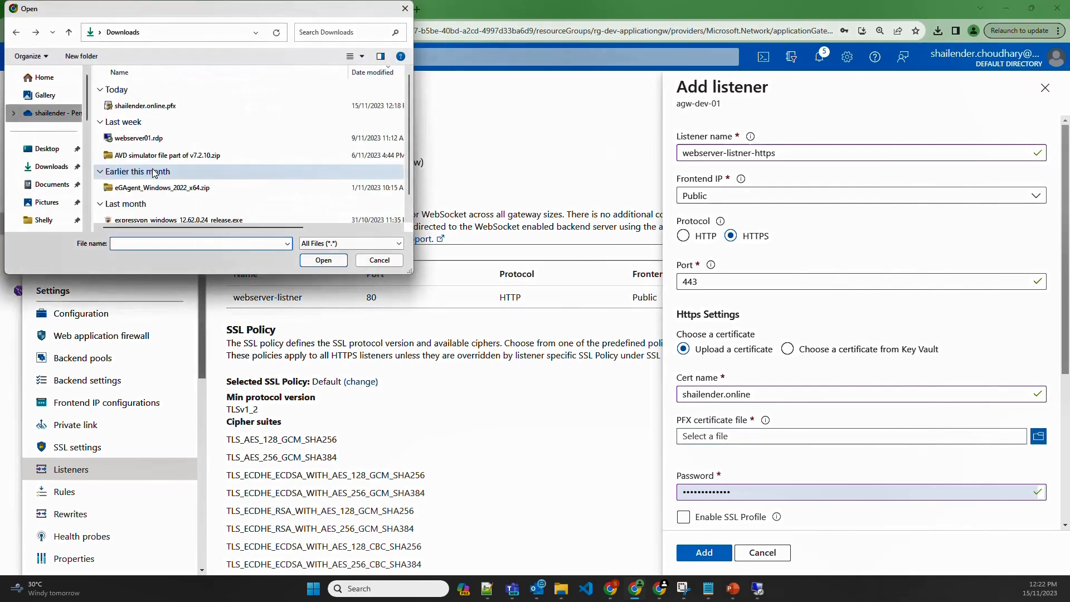
{"action": "double_click", "coordinate": [141, 106]}
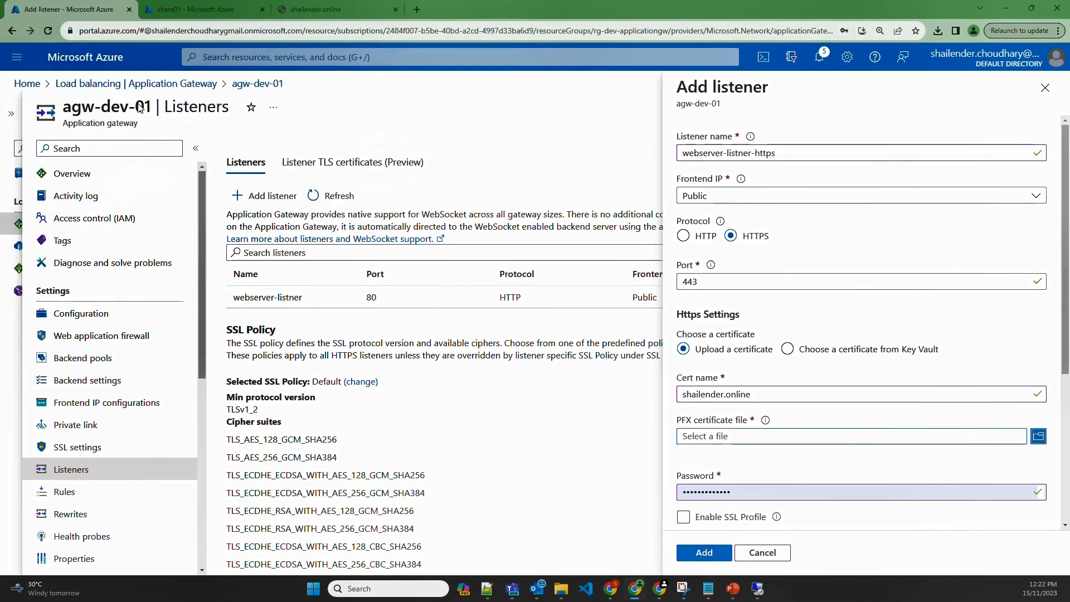
{"action": "double_click", "coordinate": [744, 494]}
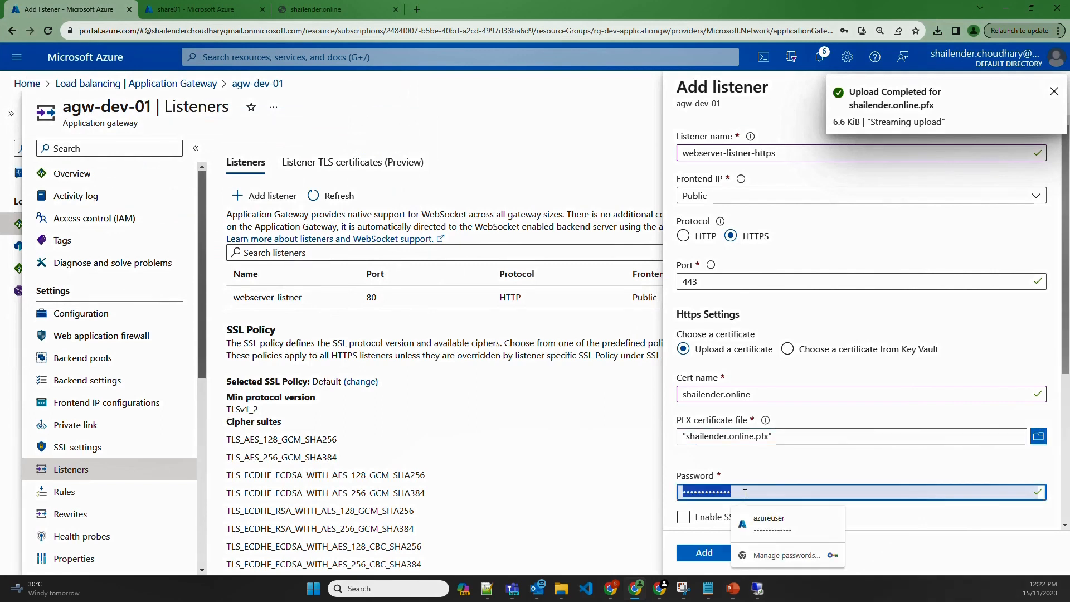
{"action": "type", "text": "•••"}
{"action": "key", "text": "BackSpace"}
{"action": "key", "text": "BackSpace"}
{"action": "key", "text": "BackSpace"}
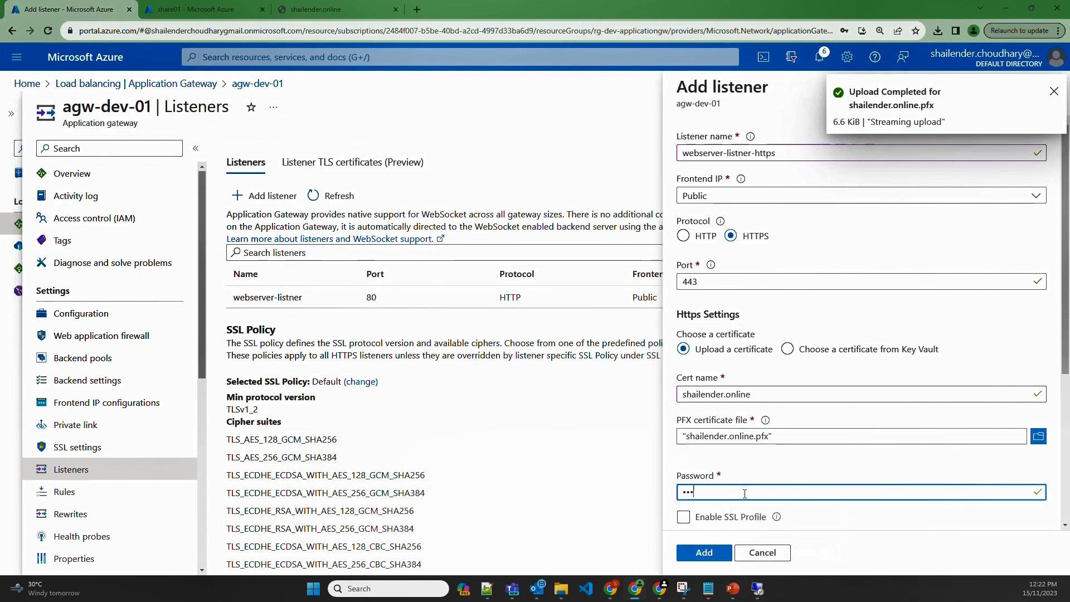
{"action": "type", "text": "•••••"}
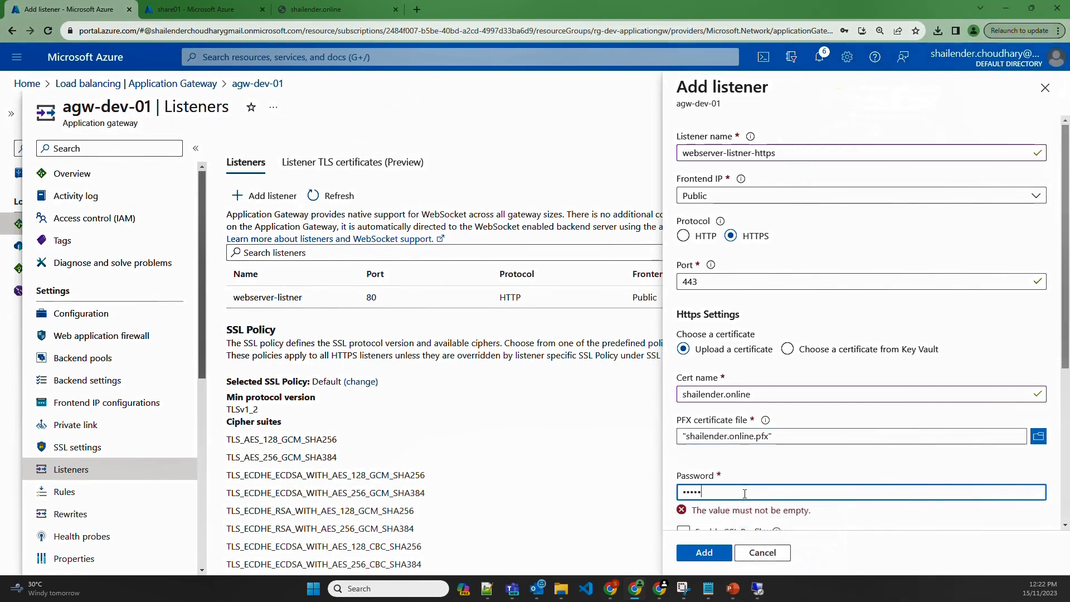
{"action": "scroll", "coordinate": [819, 462], "scroll_direction": "down", "scroll_amount": 3}
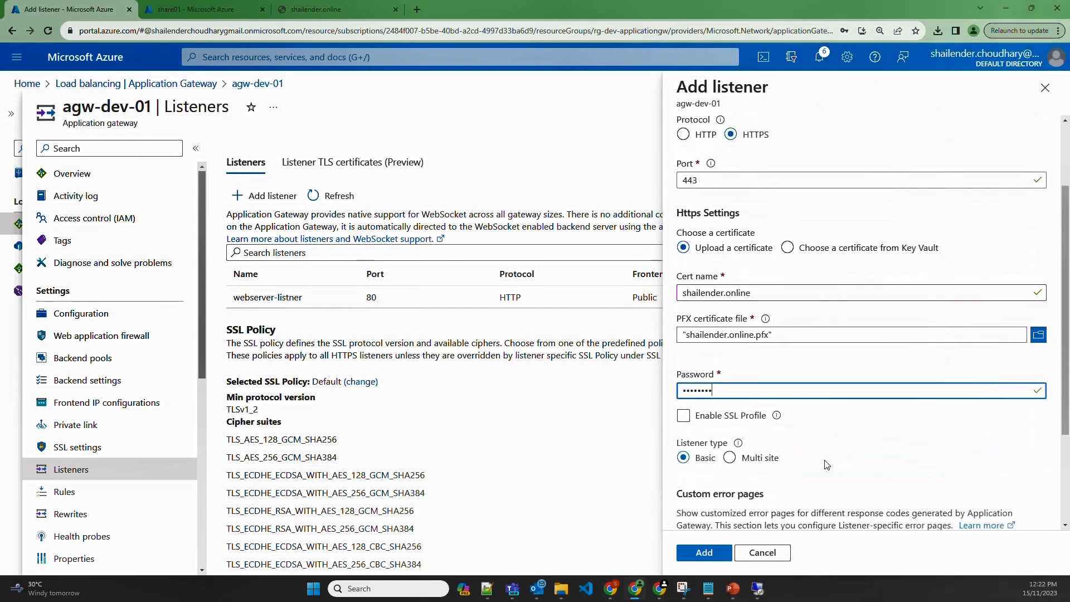
{"action": "scroll", "coordinate": [827, 465], "scroll_direction": "down", "scroll_amount": 1}
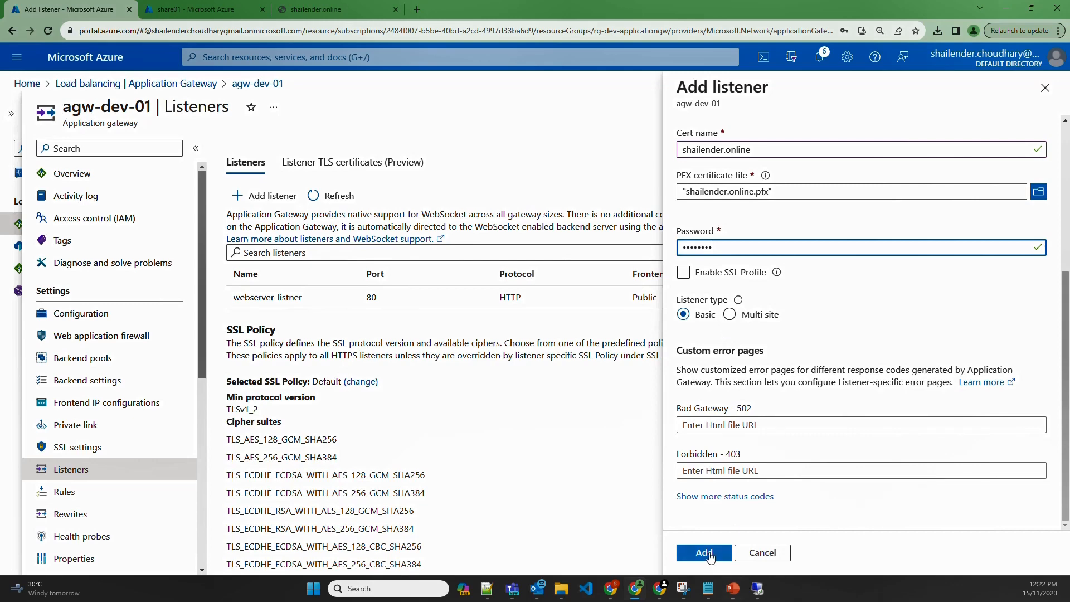
{"action": "scroll", "coordinate": [766, 441], "scroll_direction": "up", "scroll_amount": 4}
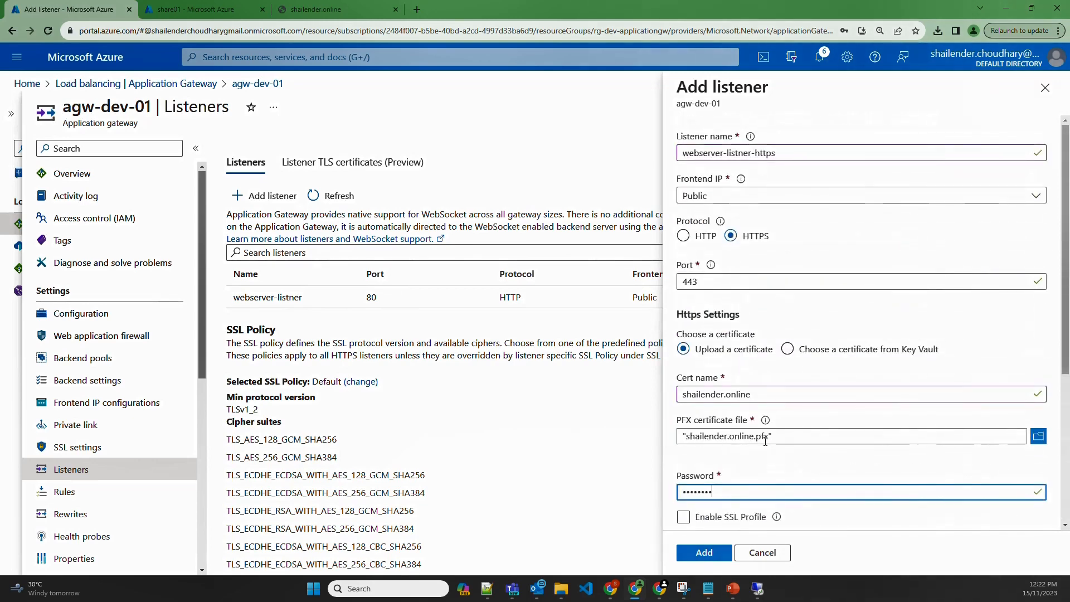
{"action": "left_click", "coordinate": [704, 551]}
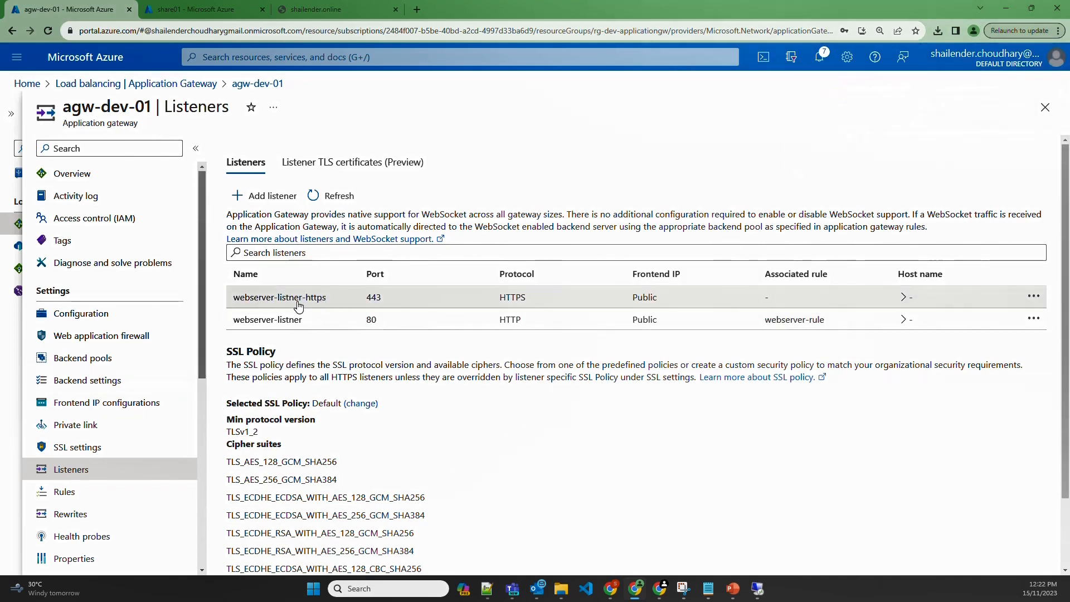
Highlight the new listener's name, then bring up the Rules page showing only webserver-rule
{"action": "left_click_drag", "start_coordinate": [234, 297], "coordinate": [332, 298]}
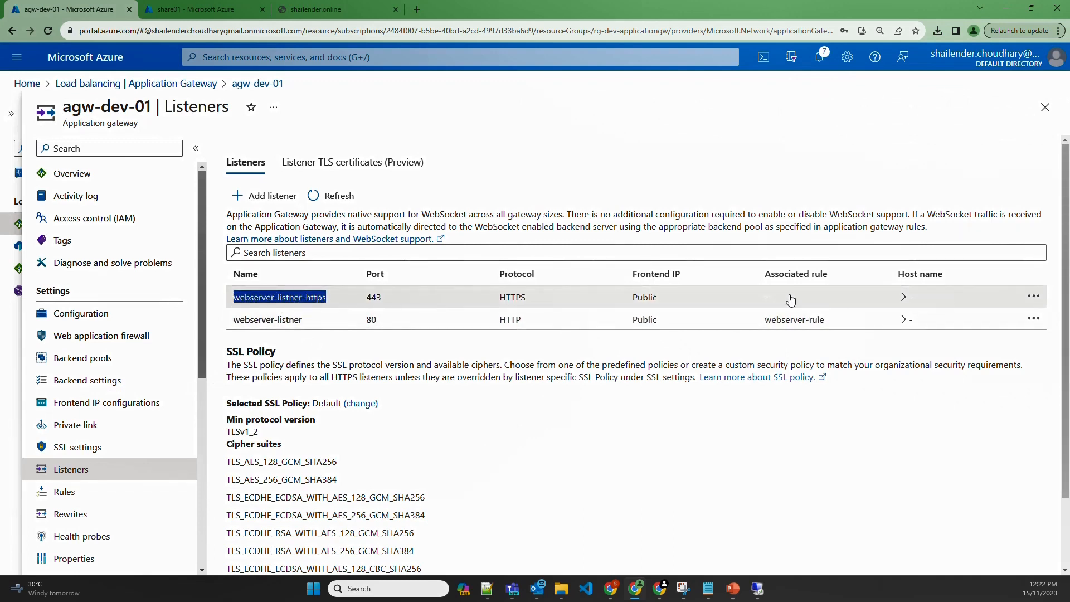
{"action": "left_click", "coordinate": [78, 492]}
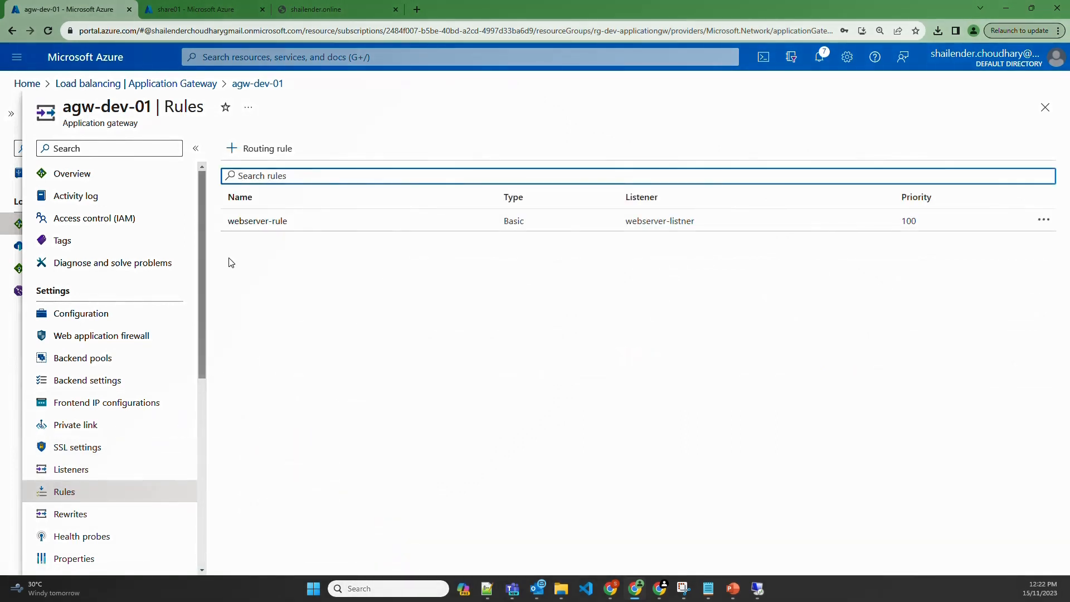
Start routing rule webserver-rule-https with priority 90 on listener webserver-listner-https
{"action": "left_click", "coordinate": [248, 152]}
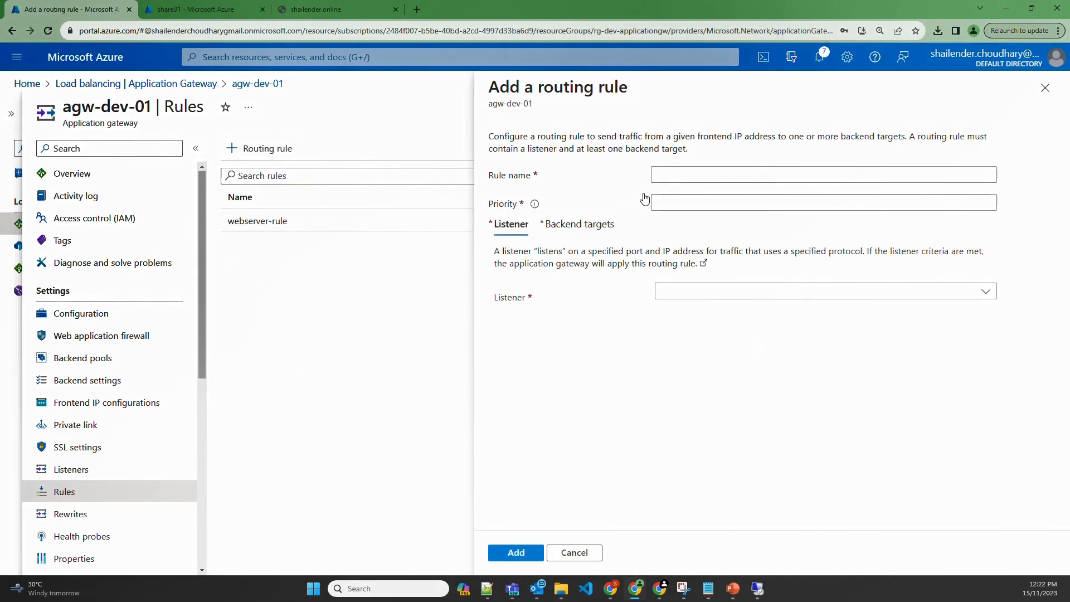
{"action": "type", "text": "webserver-"}
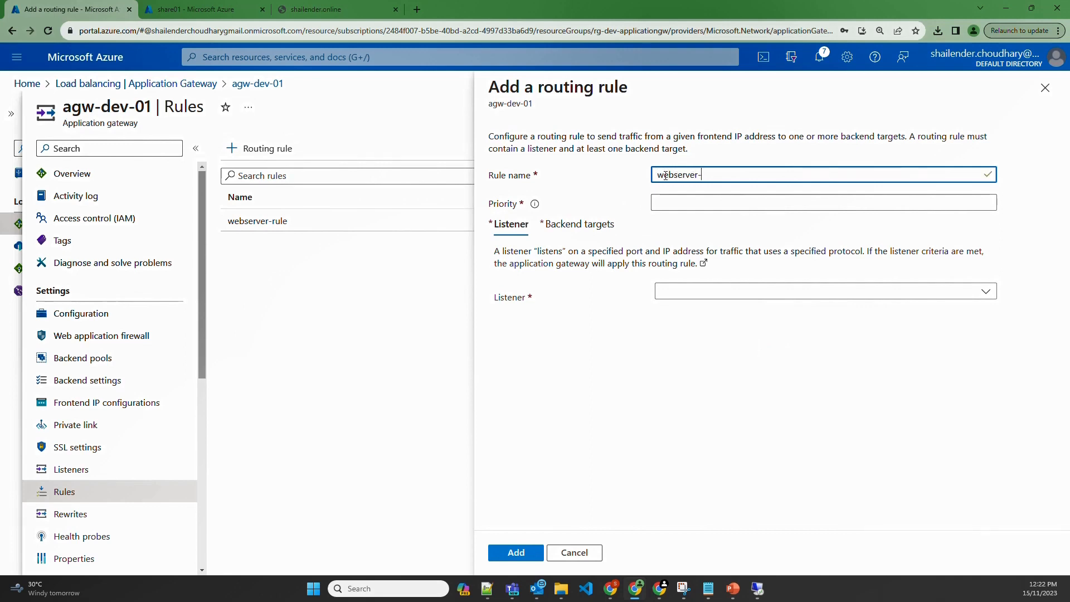
{"action": "type", "text": "rule"}
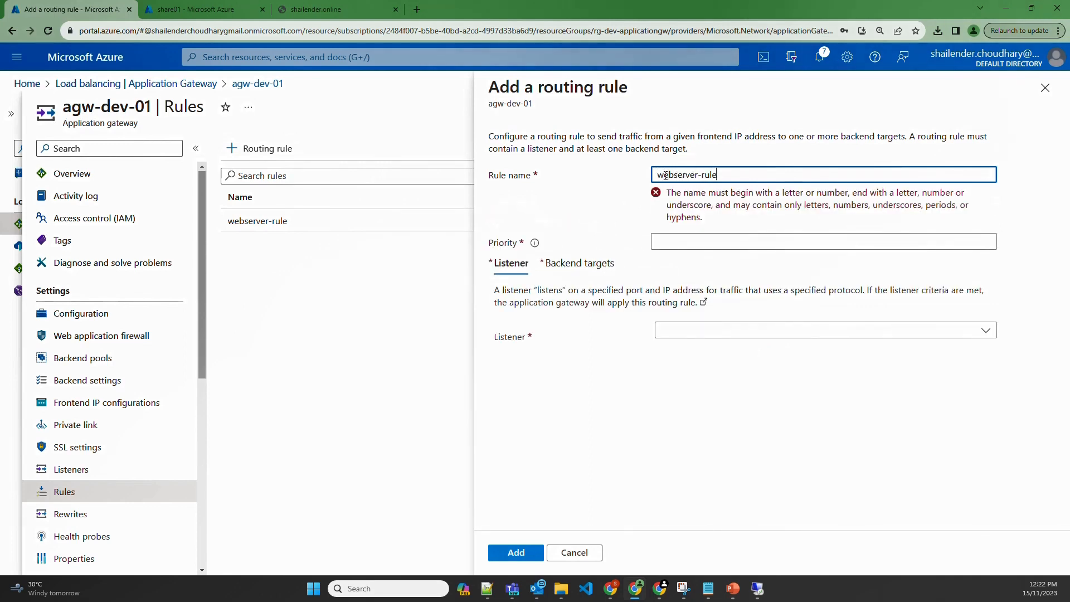
{"action": "type", "text": "-https"}
{"action": "left_click", "coordinate": [672, 205]}
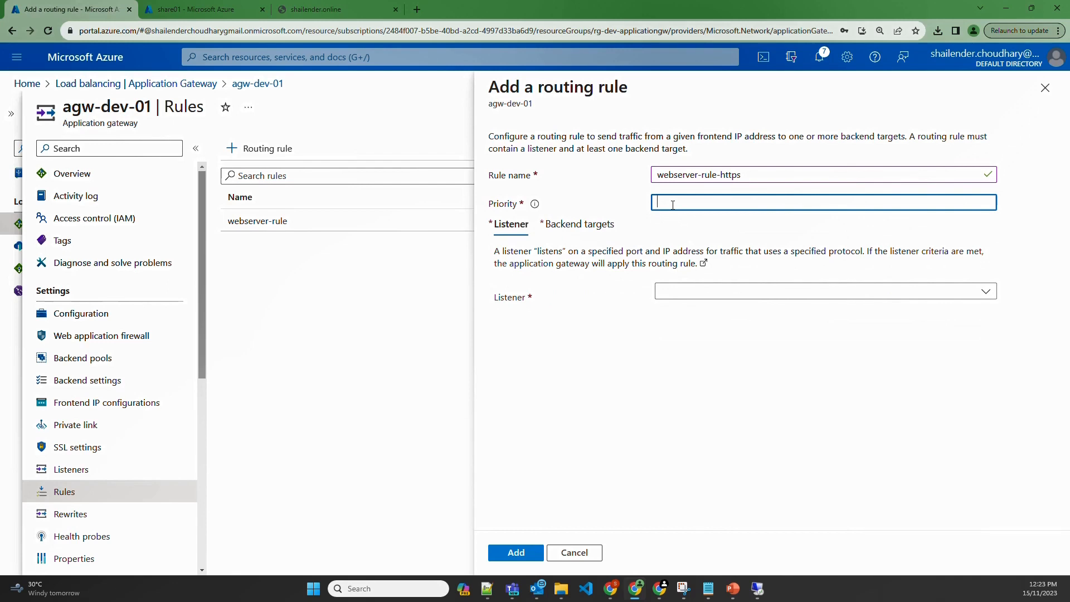
{"action": "type", "text": "90"}
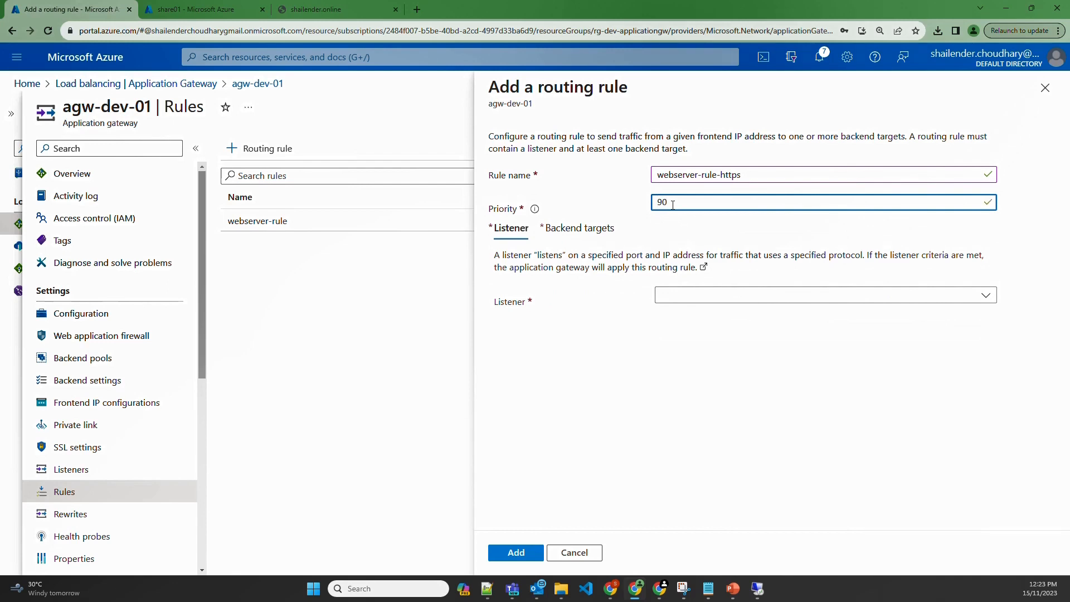
{"action": "left_click", "coordinate": [715, 299]}
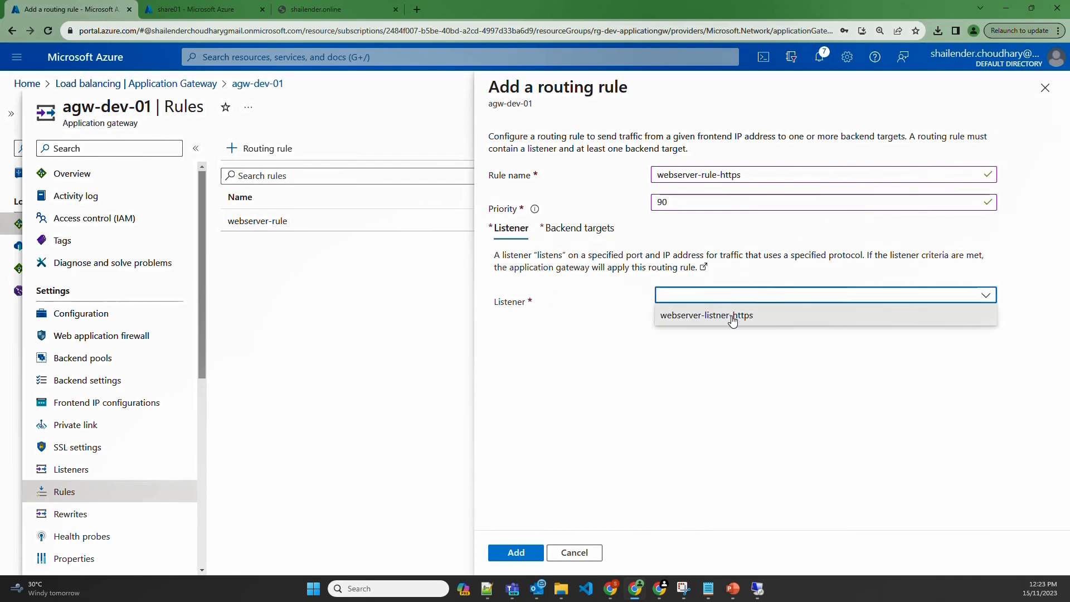
{"action": "left_click", "coordinate": [735, 313]}
Target webserver-pool with backend setting webserver-setting-https and add the rule
{"action": "left_click", "coordinate": [577, 228]}
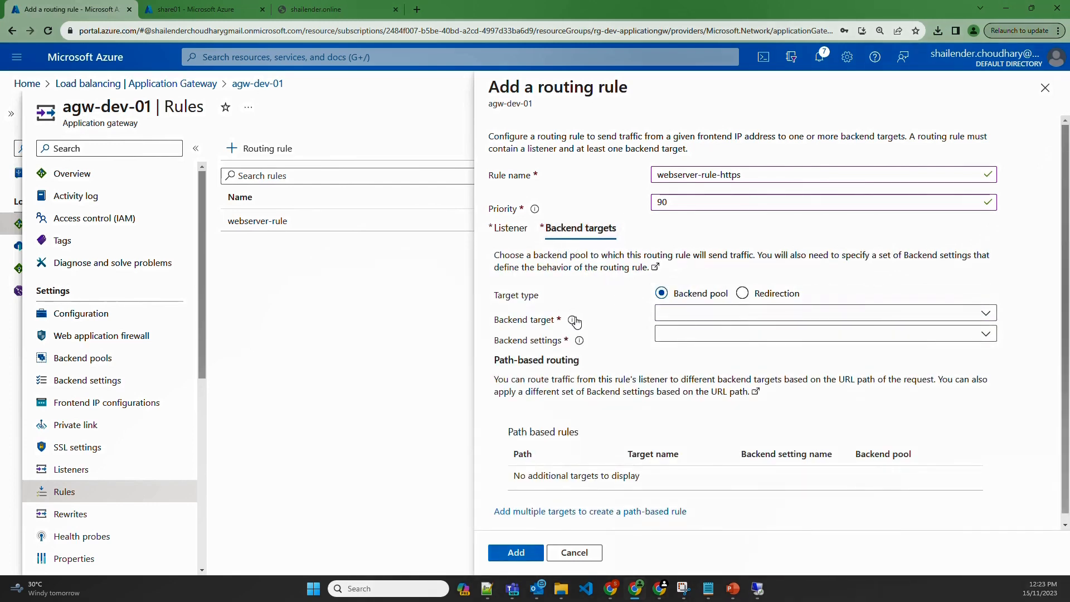
{"action": "left_click", "coordinate": [706, 323]}
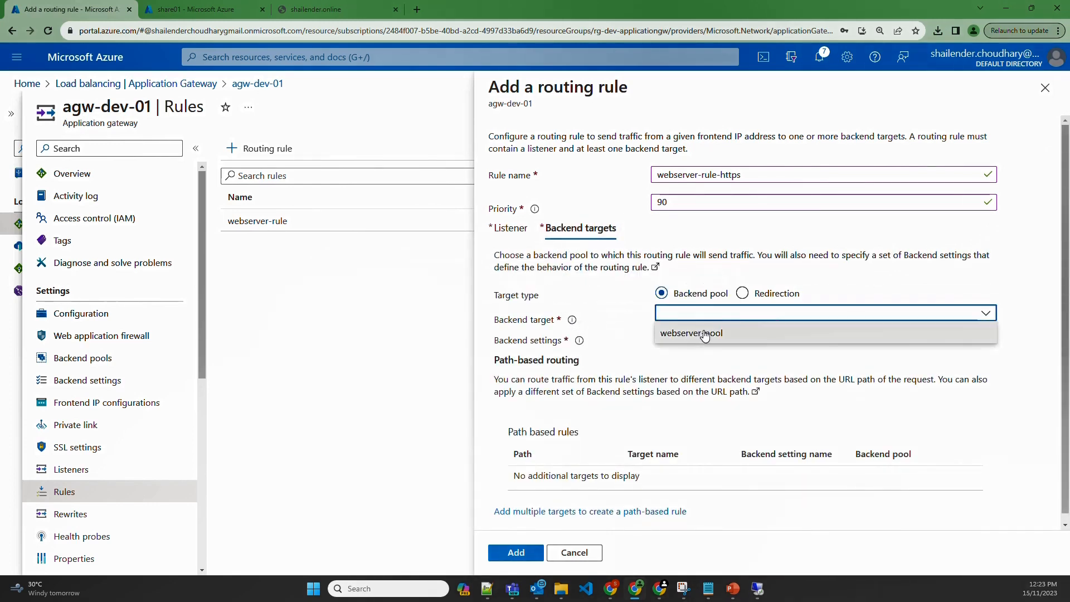
{"action": "left_click", "coordinate": [706, 336]}
{"action": "left_click", "coordinate": [706, 335]}
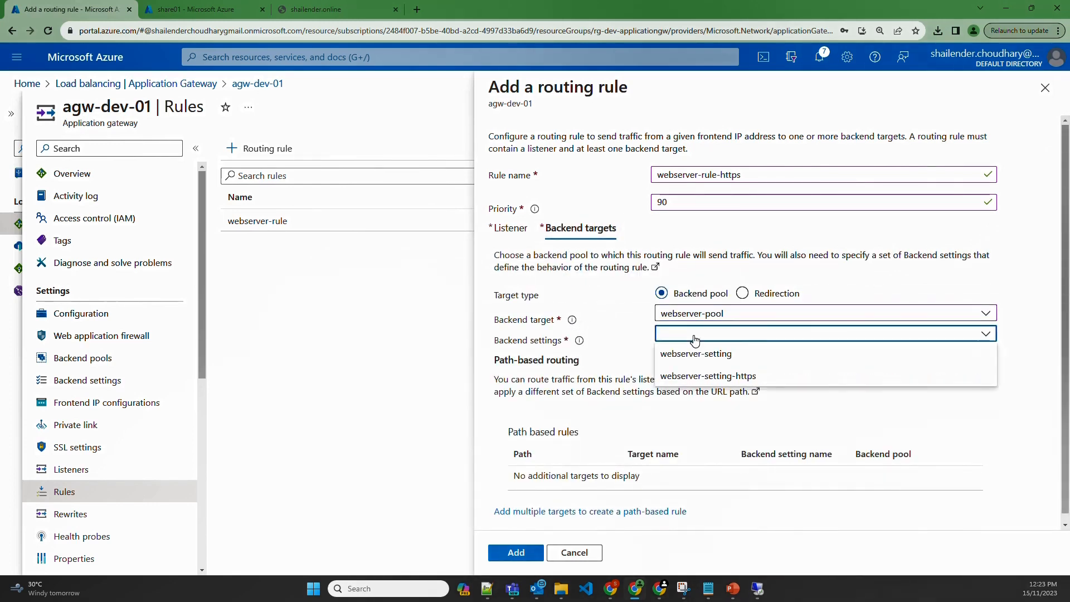
{"action": "left_click", "coordinate": [728, 378]}
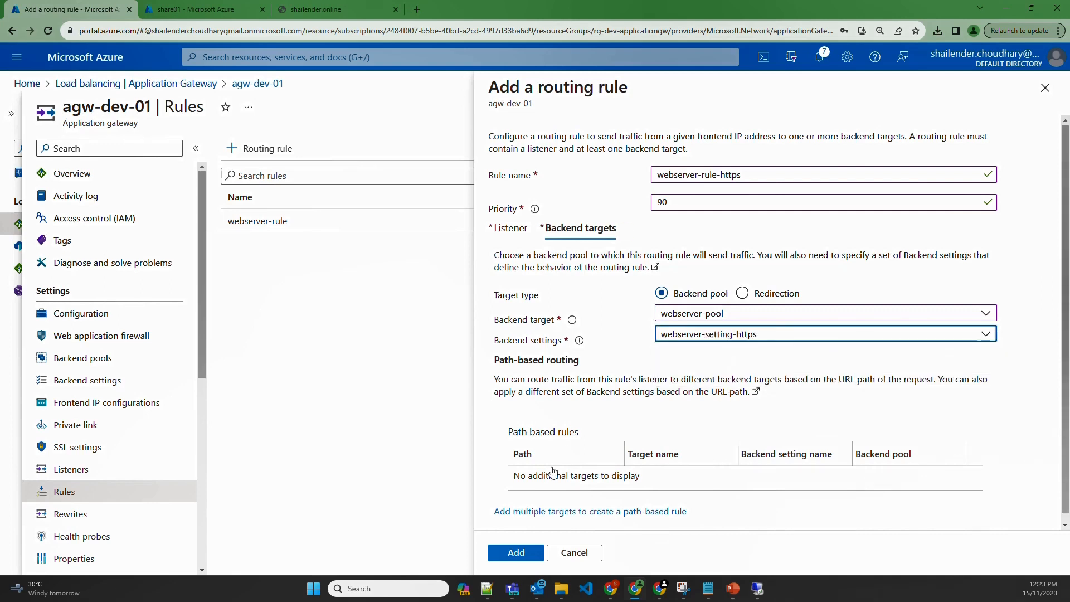
{"action": "left_click", "coordinate": [519, 554]}
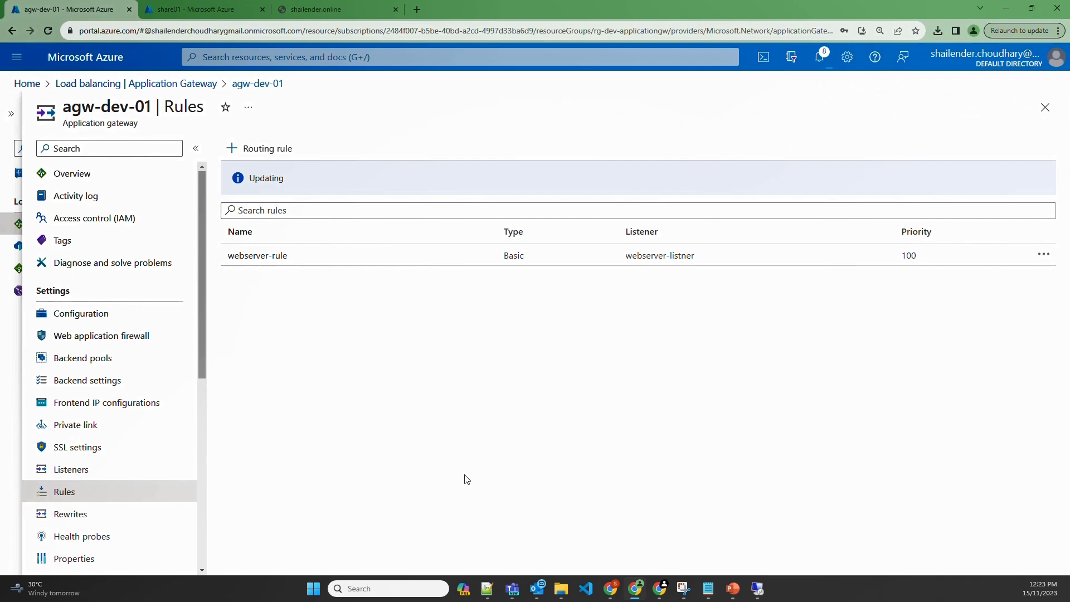
Check notifications, refresh, and review rules, listeners and backend settings for webserver-rule-https
{"action": "left_click", "coordinate": [819, 58]}
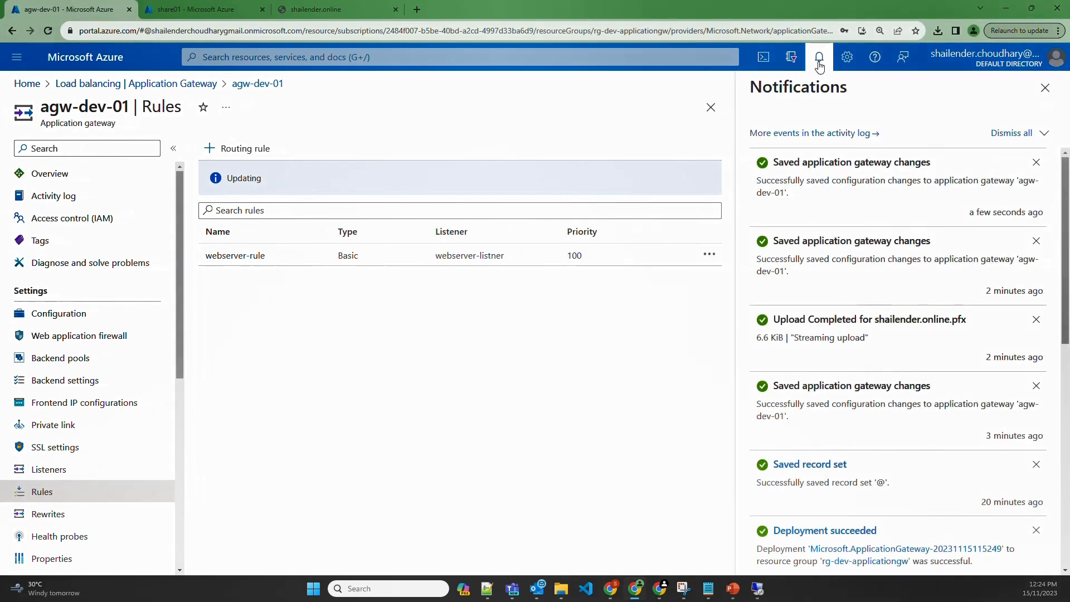
{"action": "left_click", "coordinate": [820, 59]}
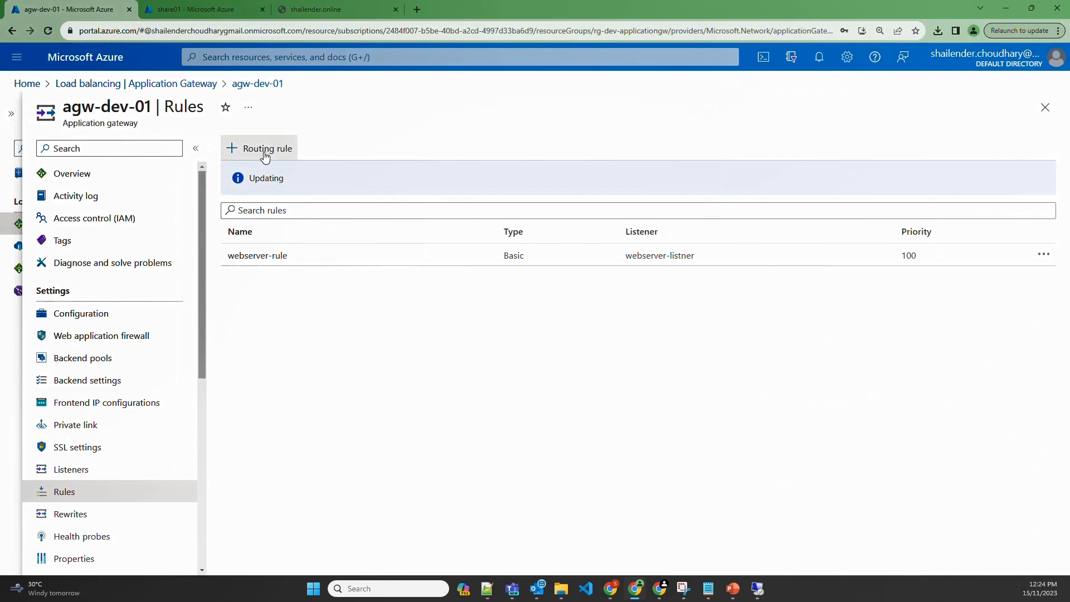
{"action": "left_click", "coordinate": [47, 31]}
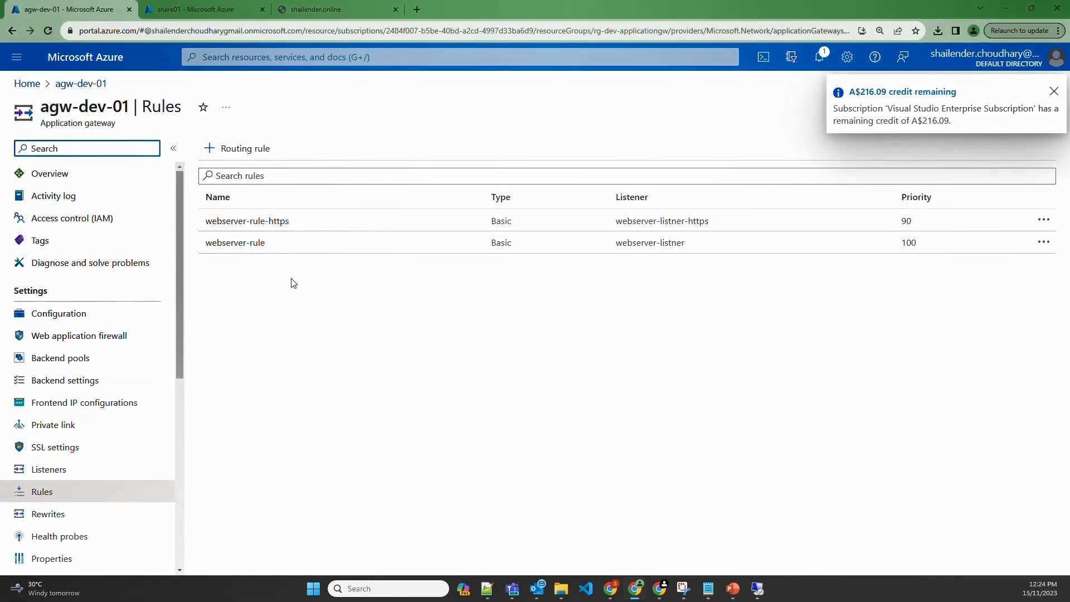
{"action": "left_click", "coordinate": [48, 471]}
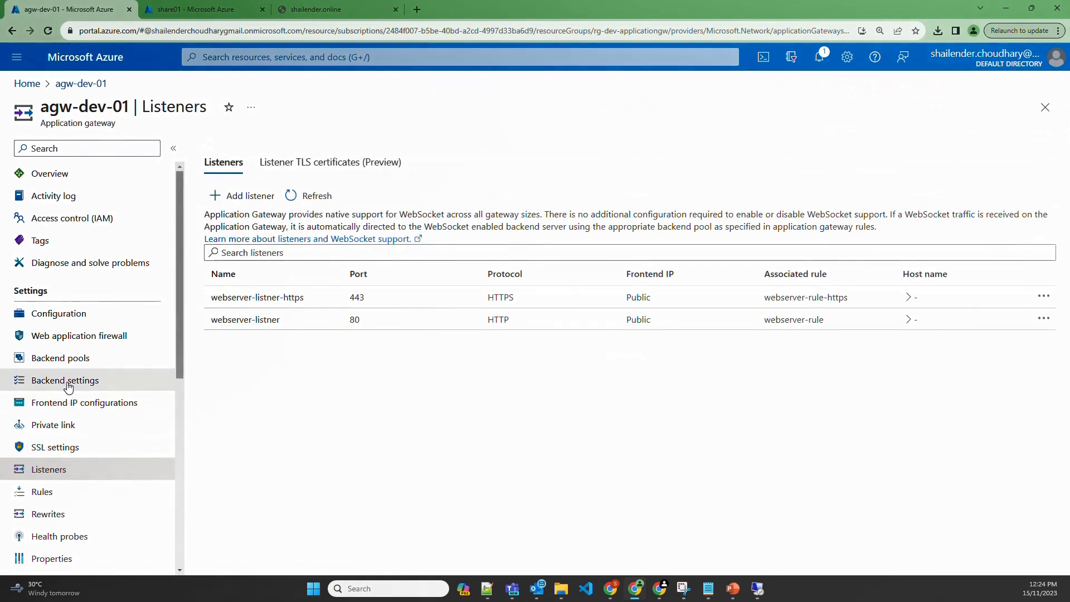
{"action": "left_click", "coordinate": [67, 382]}
{"action": "left_click", "coordinate": [301, 10]}
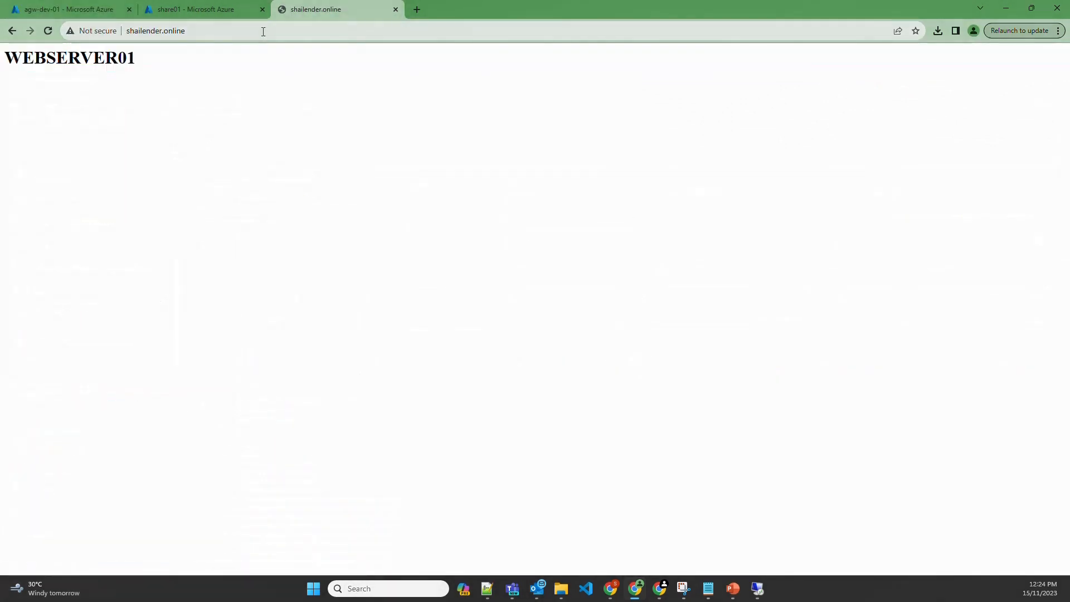
{"action": "left_click", "coordinate": [263, 31]}
{"action": "key", "text": "Return"}
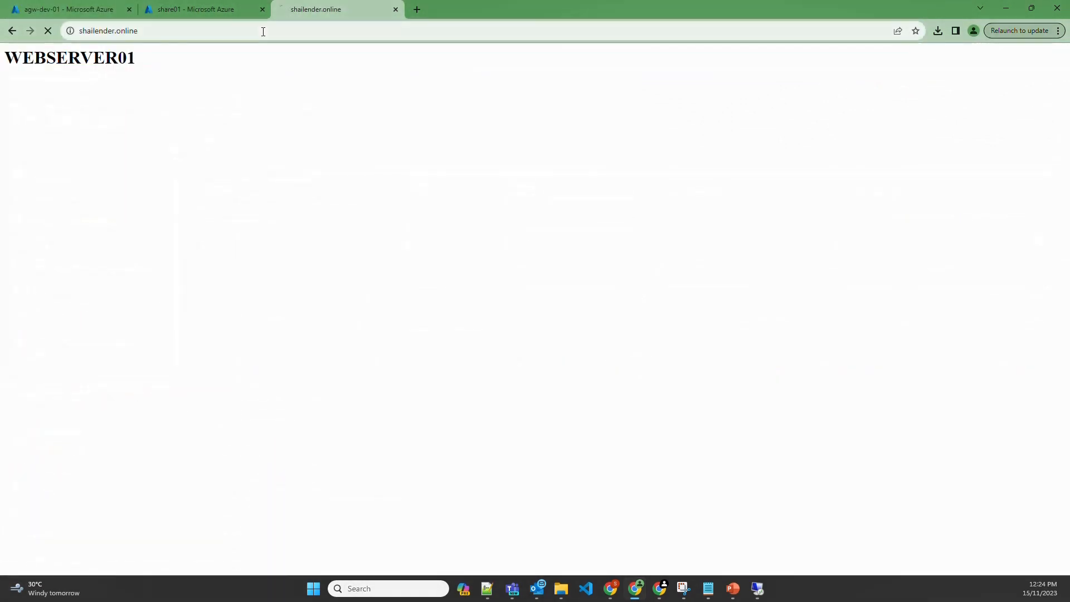
{"action": "left_click", "coordinate": [263, 32]}
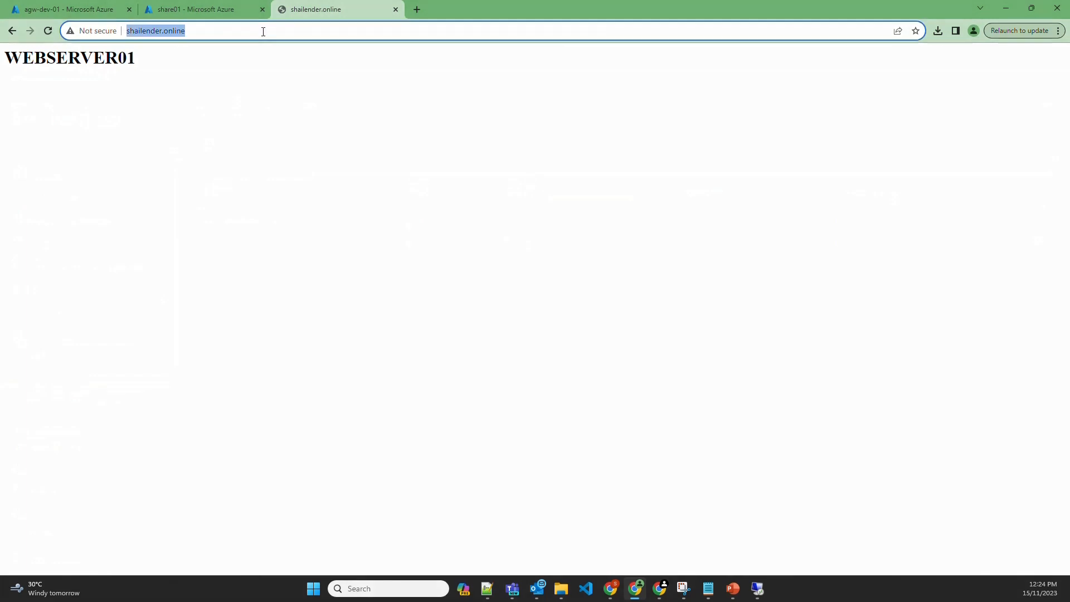
{"action": "left_click", "coordinate": [263, 32]}
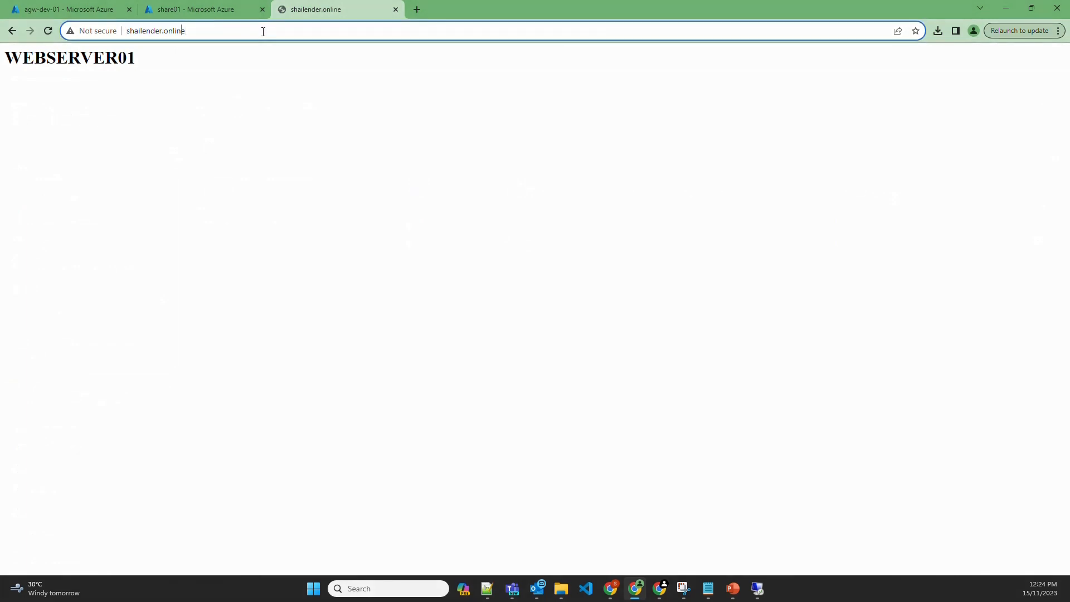
{"action": "key", "text": "Home"}
{"action": "type", "text": "http"}
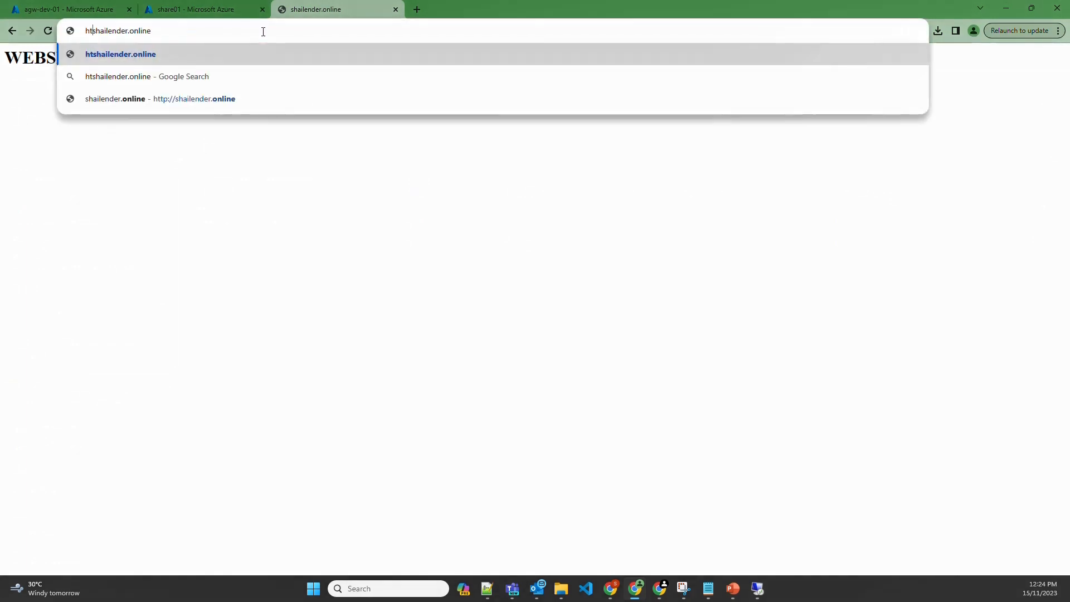
{"action": "type", "text": "s://"}
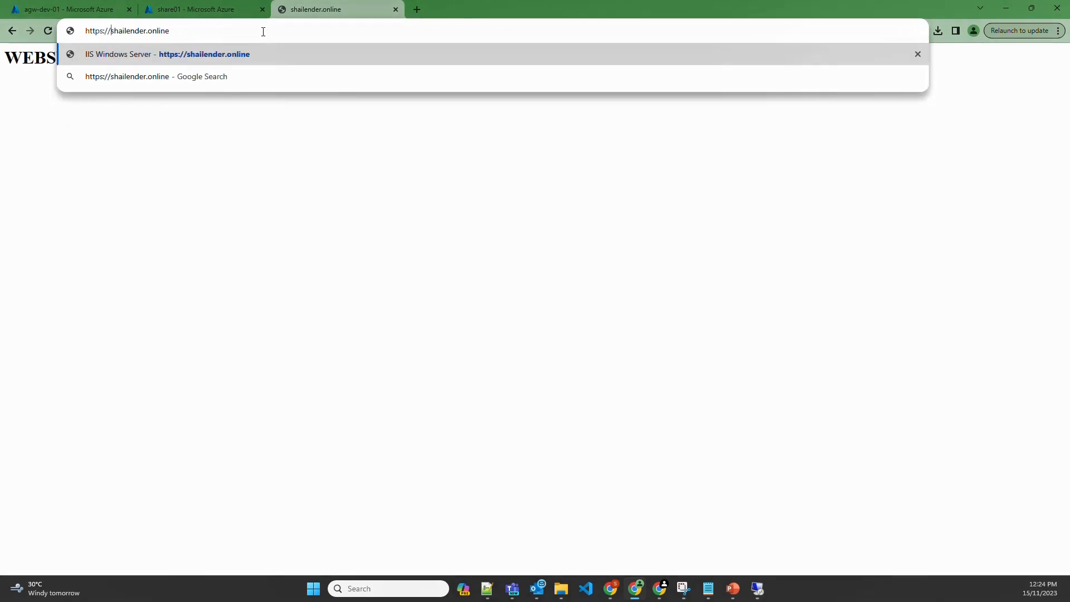
{"action": "key", "text": "Return"}
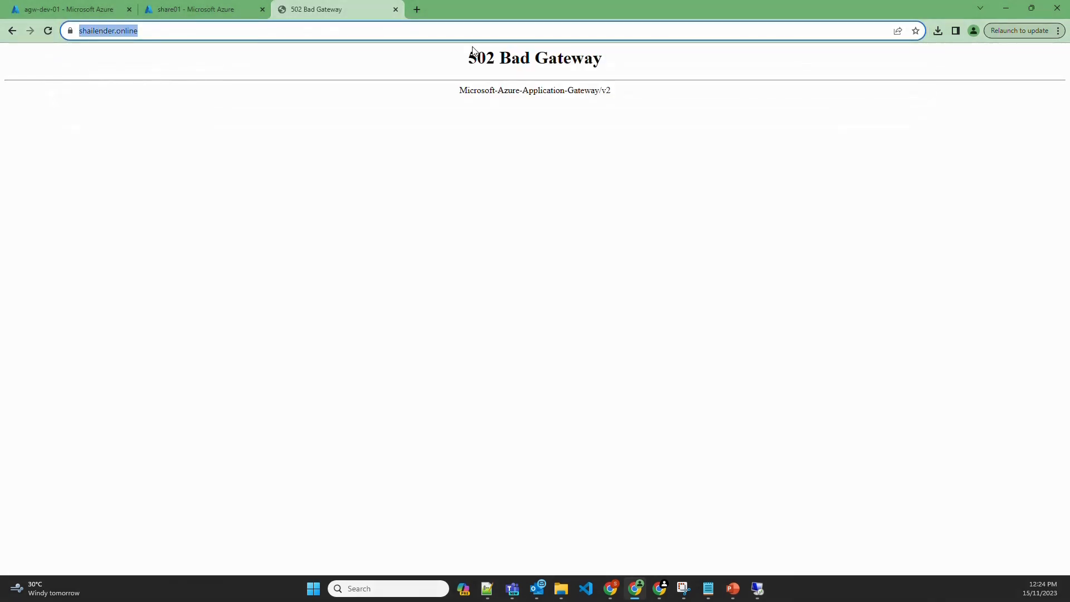
{"action": "left_click_drag", "start_coordinate": [470, 58], "coordinate": [599, 60]}
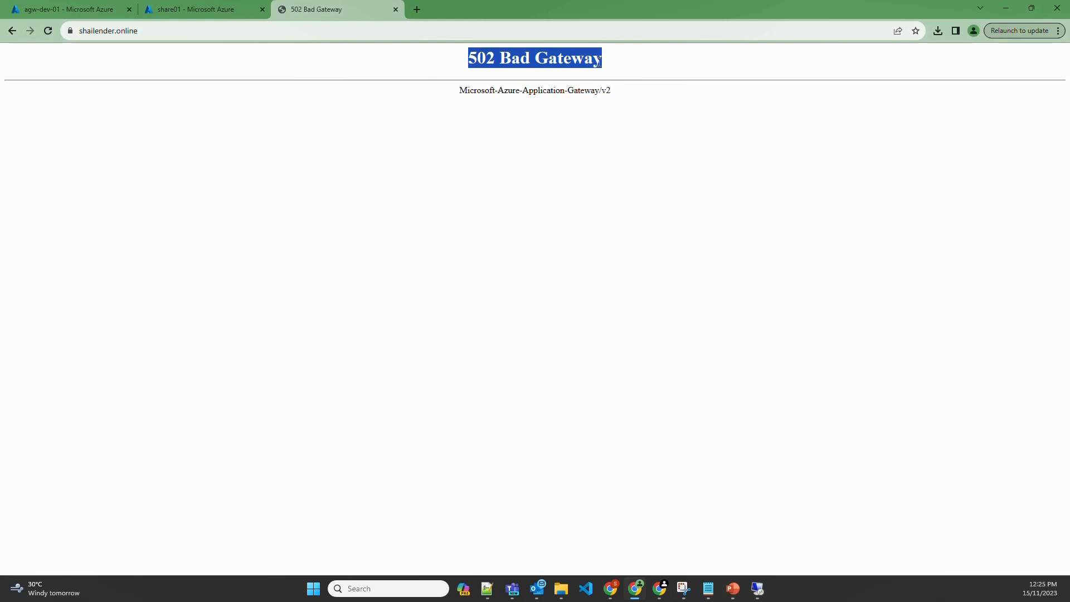
{"action": "left_click", "coordinate": [92, 6]}
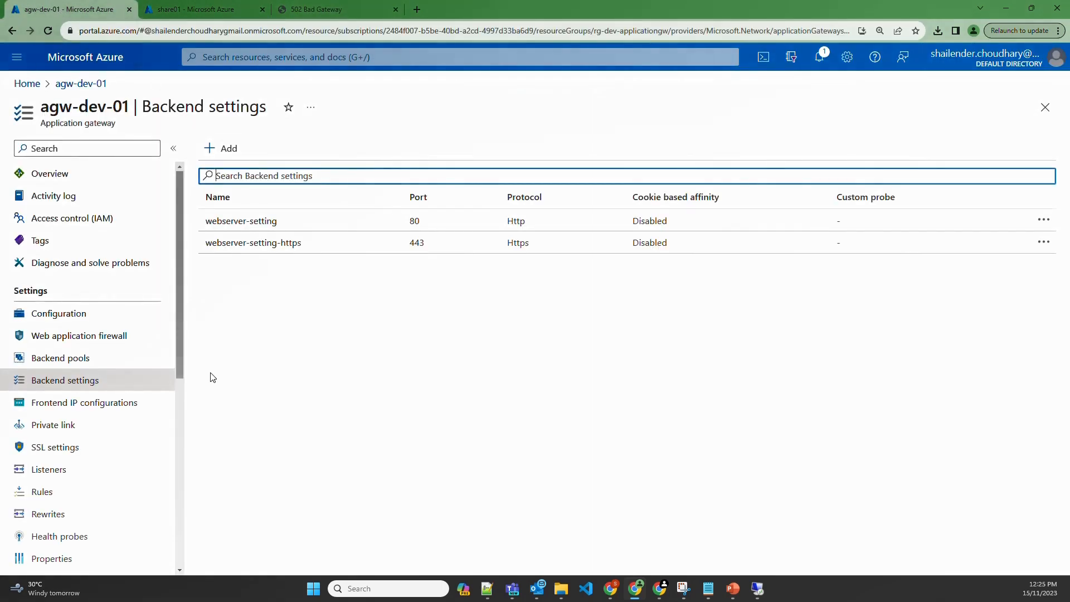
Open the webserver-setting-https backend setting and review its host name and well-known CA certificate options
{"action": "left_click", "coordinate": [291, 247]}
{"action": "scroll", "coordinate": [705, 399], "scroll_direction": "down", "scroll_amount": 3}
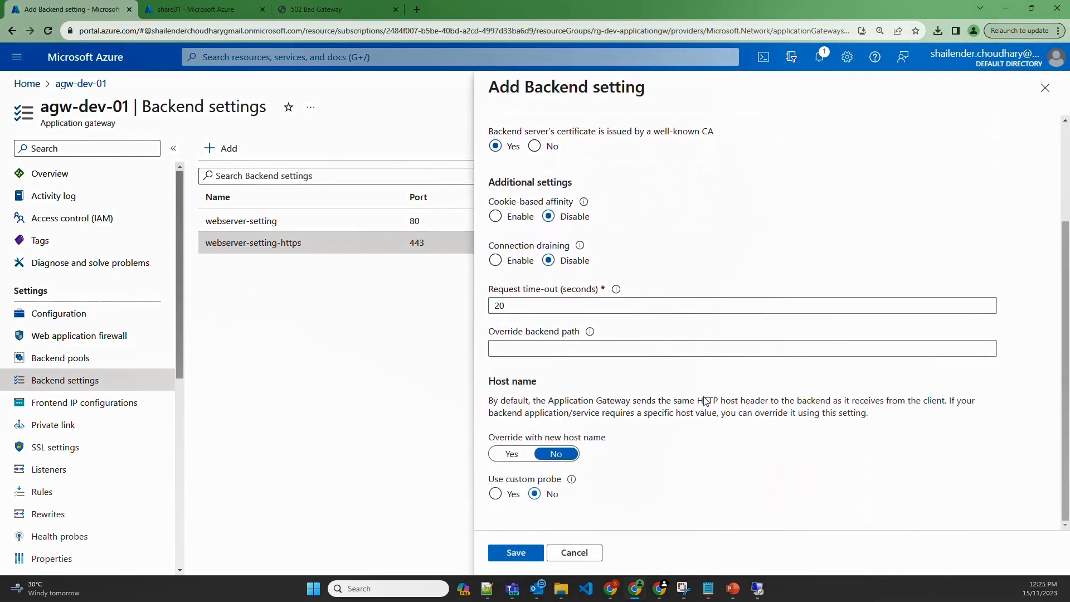
{"action": "left_click_drag", "start_coordinate": [487, 382], "coordinate": [538, 384]}
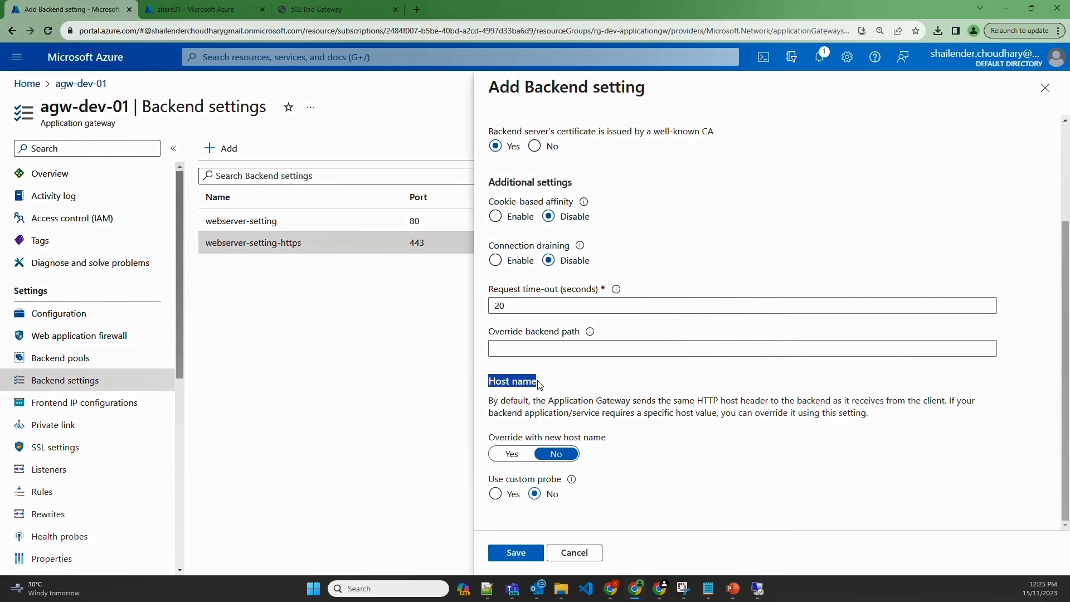
{"action": "scroll", "coordinate": [540, 385], "scroll_direction": "up", "scroll_amount": 3}
{"action": "left_click_drag", "start_coordinate": [655, 266], "coordinate": [729, 269]}
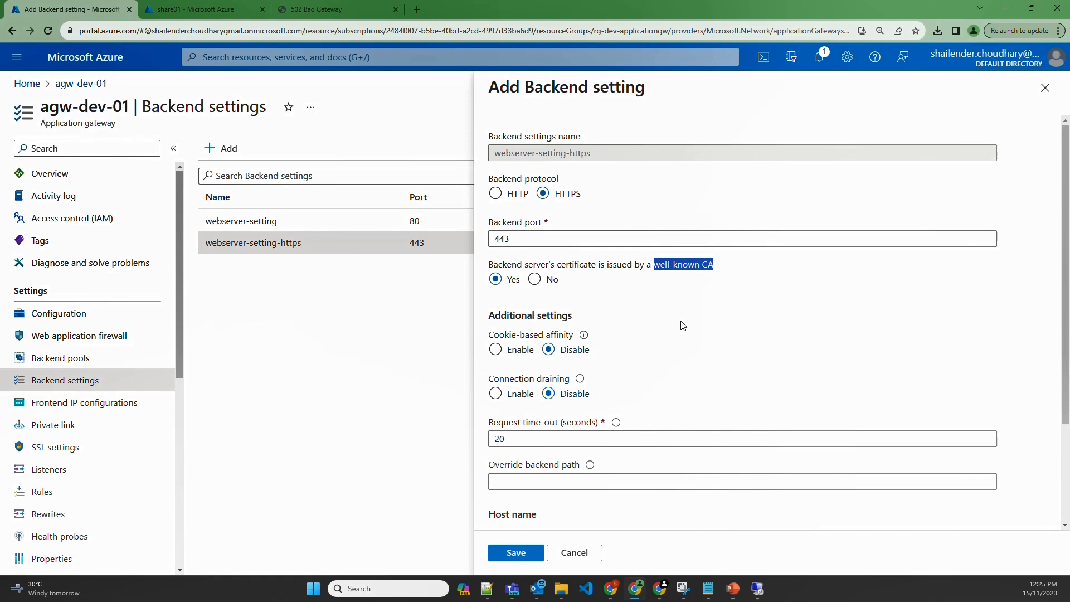
{"action": "scroll", "coordinate": [681, 346], "scroll_direction": "down", "scroll_amount": 2}
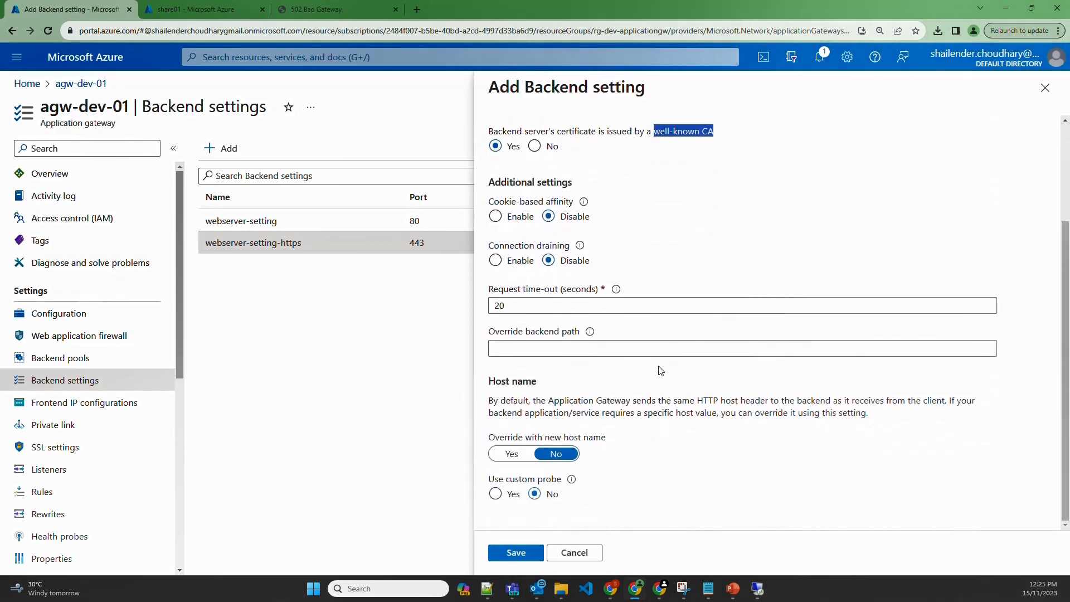
Override the backend host name with shailender.online and save the HTTPS backend setting
{"action": "left_click", "coordinate": [513, 454]}
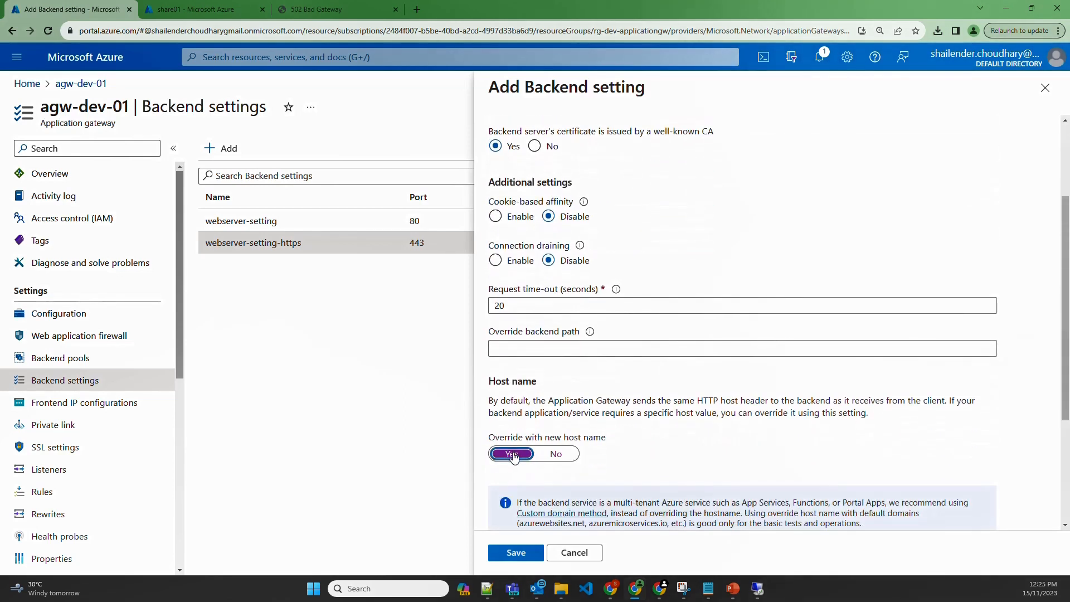
{"action": "scroll", "coordinate": [594, 476], "scroll_direction": "down", "scroll_amount": 3}
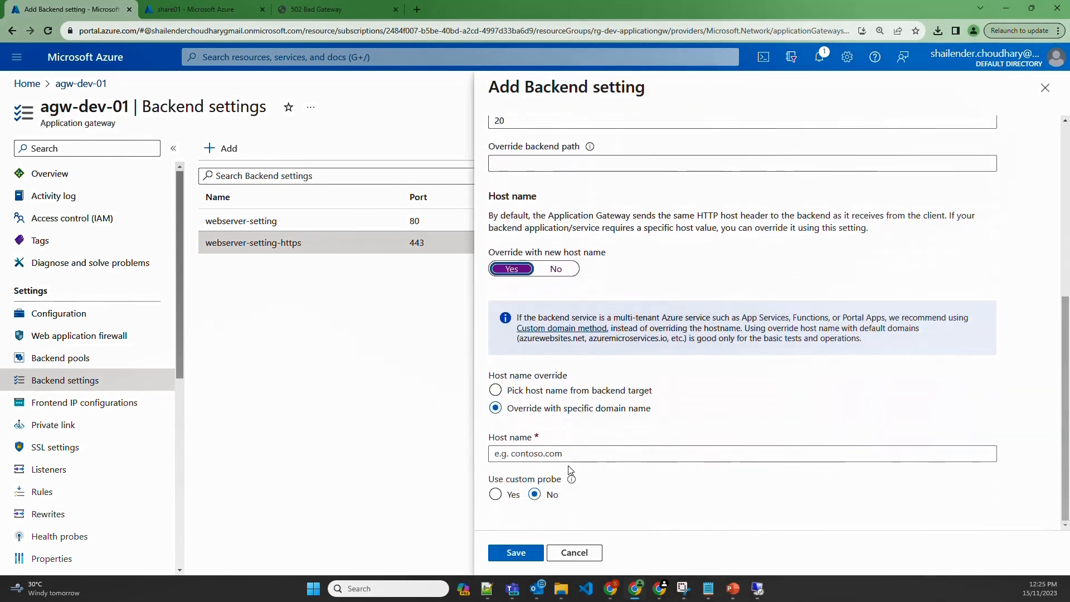
{"action": "left_click", "coordinate": [573, 453]}
{"action": "type", "text": "shailender"}
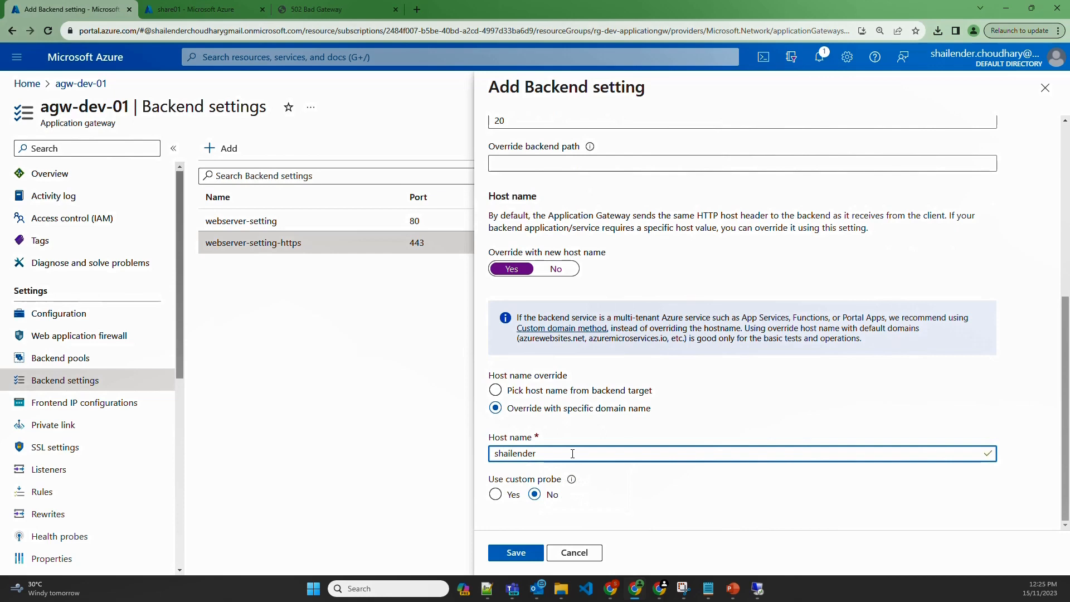
{"action": "type", "text": ".online"}
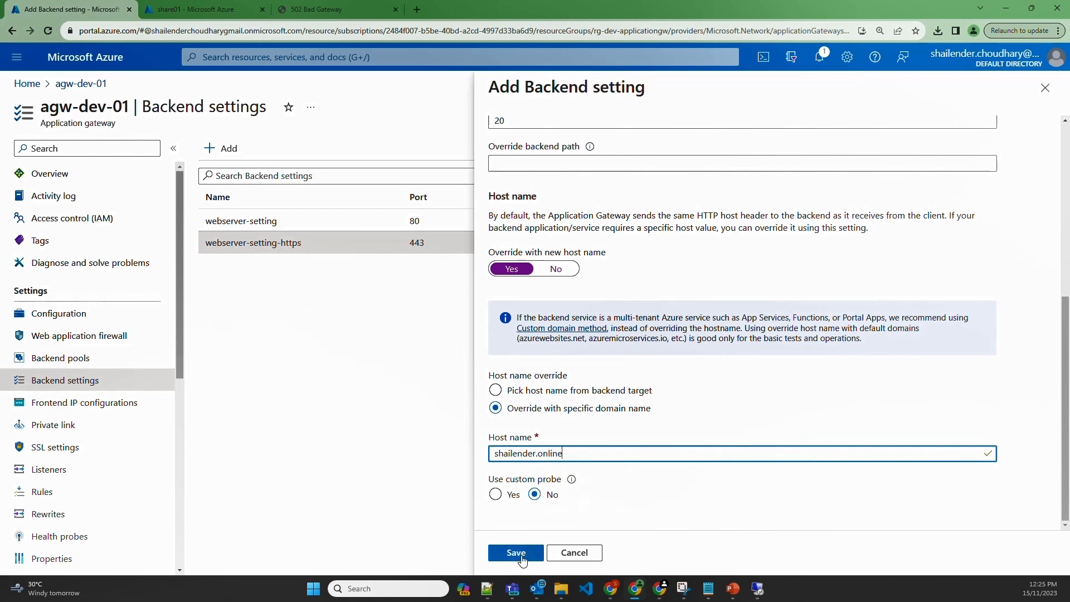
{"action": "left_click", "coordinate": [516, 552]}
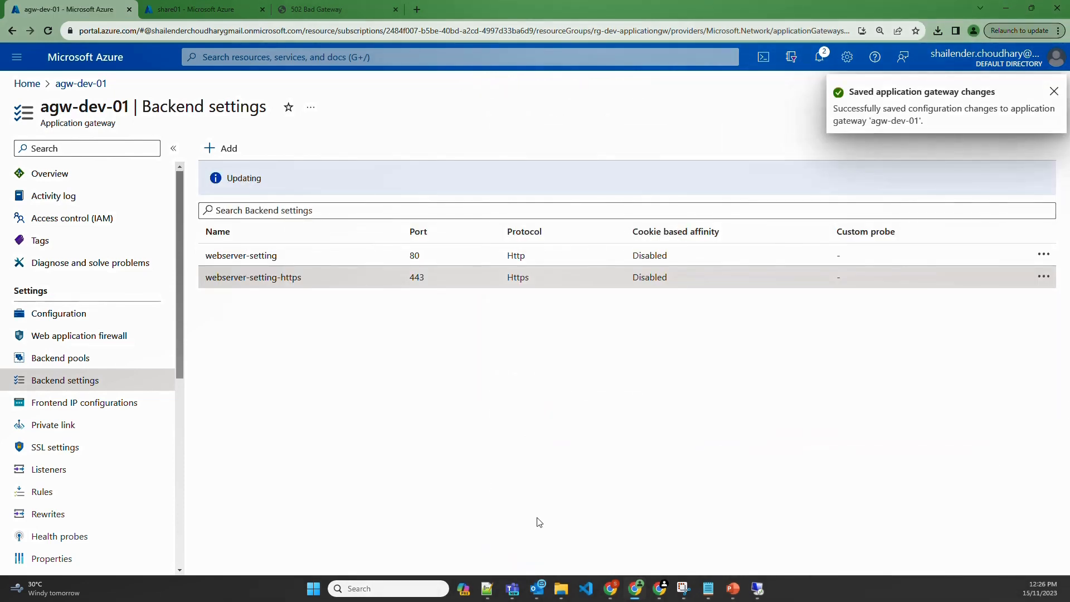
{"action": "left_click", "coordinate": [323, 17]}
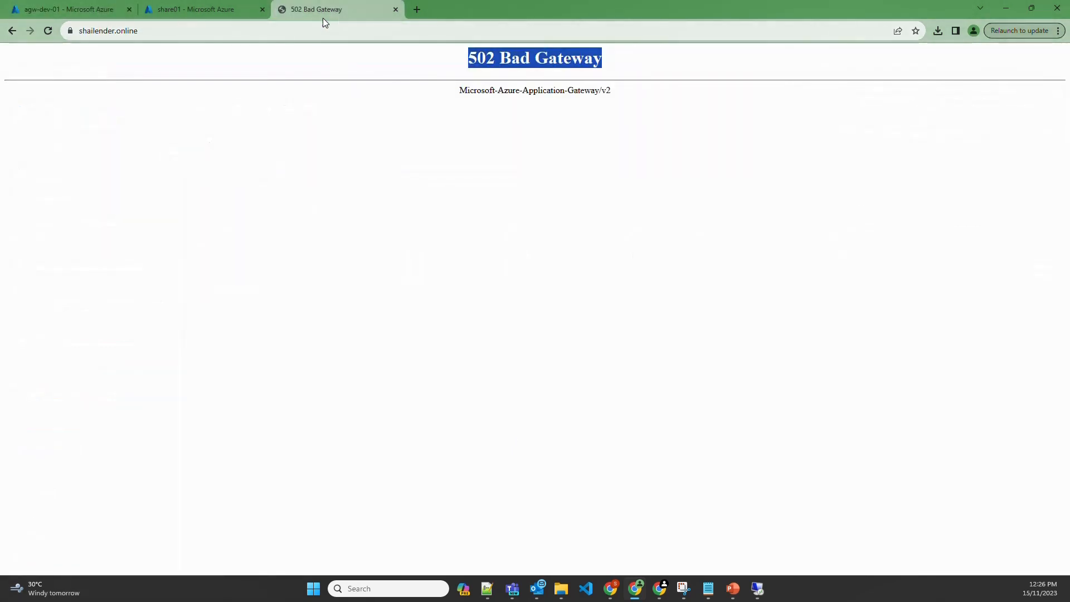
Reload shailender.online three times to see WEBSERVER01 and WEBSERVER02, and confirm the connection is secure
{"action": "left_click", "coordinate": [319, 29]}
{"action": "key", "text": "Return"}
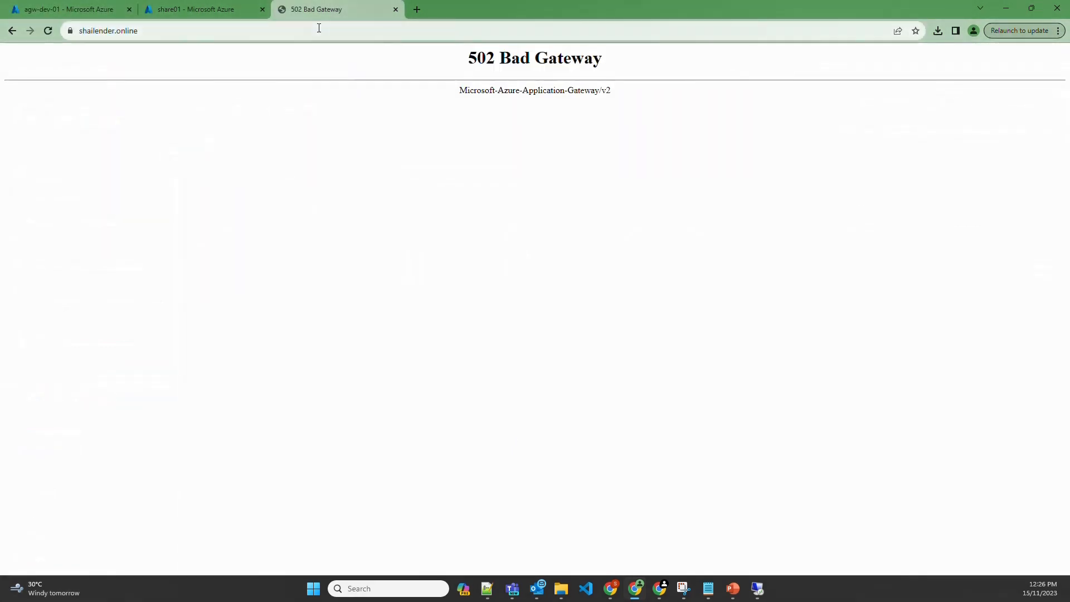
{"action": "left_click", "coordinate": [166, 30]}
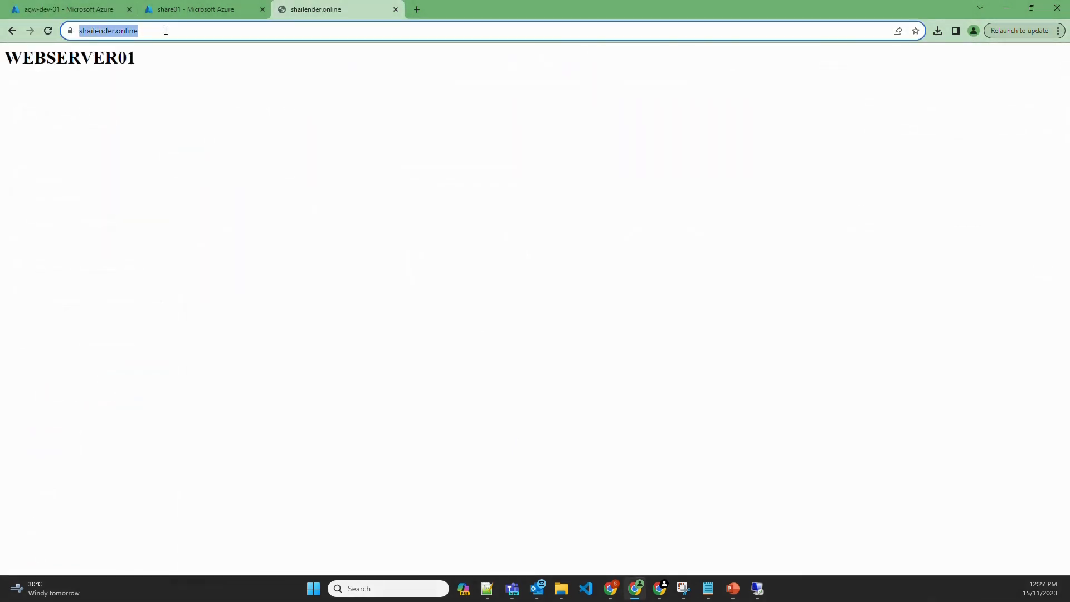
{"action": "key", "text": "Return"}
{"action": "left_click", "coordinate": [165, 30]}
{"action": "key", "text": "Return"}
{"action": "left_click", "coordinate": [68, 31]}
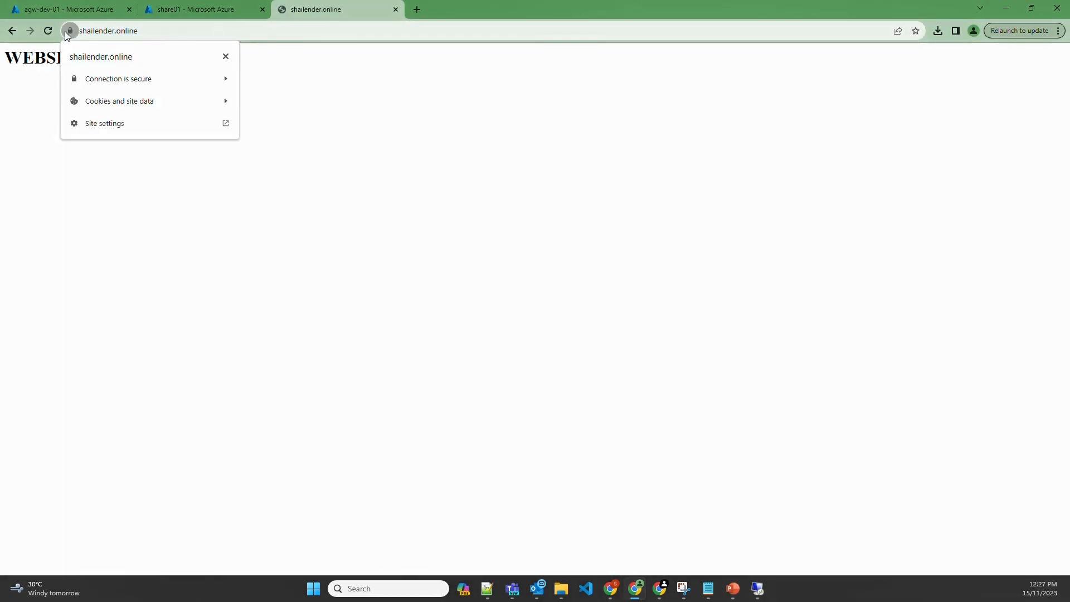
{"action": "left_click", "coordinate": [301, 93]}
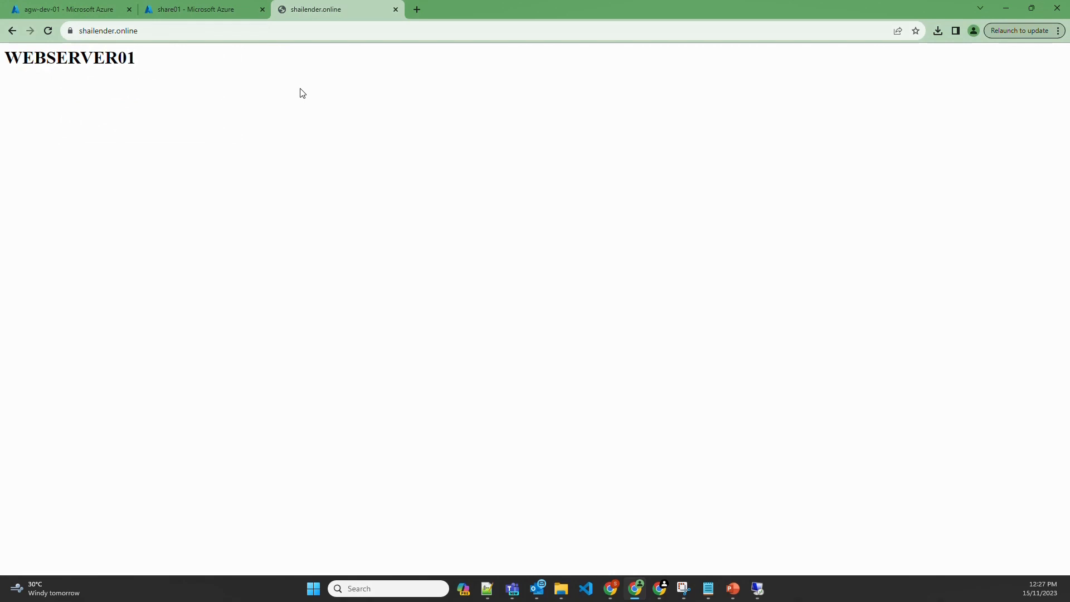
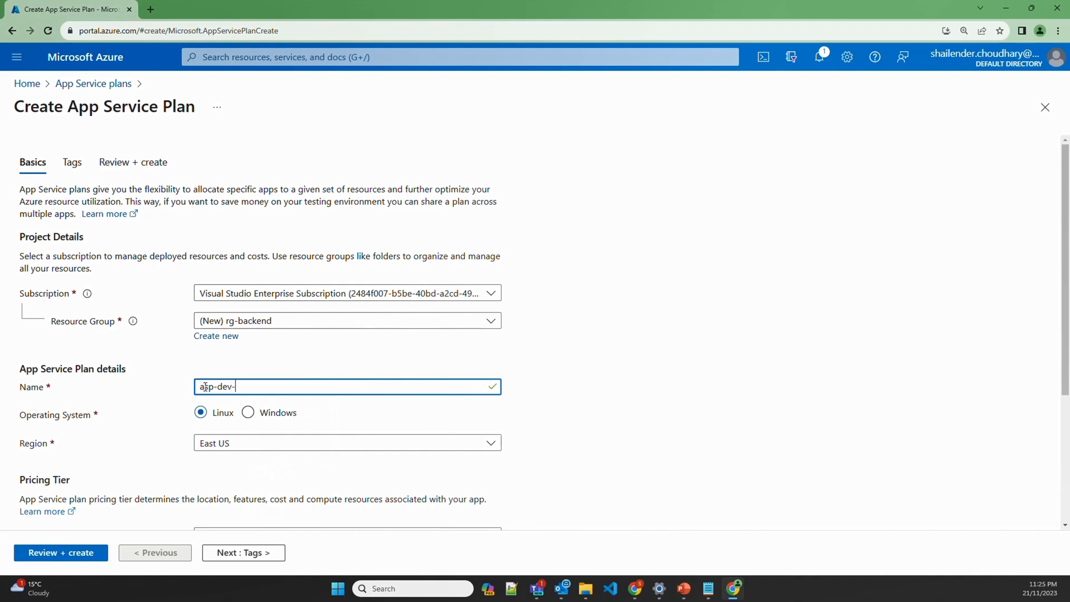
Set the plan to Windows in Australia East on the Standard S1 pricing tier
{"action": "left_click", "coordinate": [247, 413]}
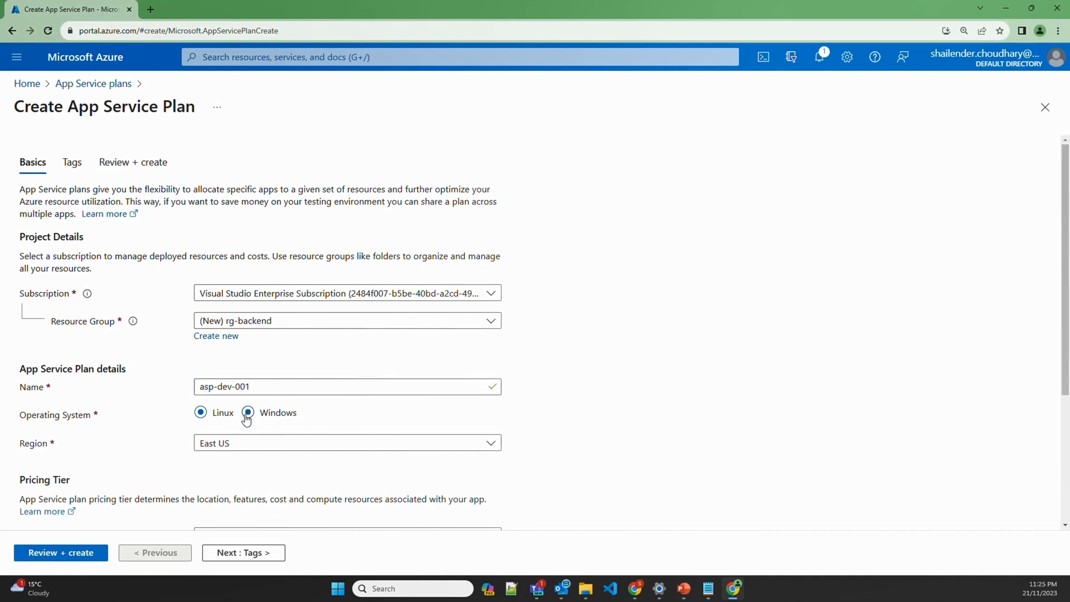
{"action": "left_click", "coordinate": [263, 445]}
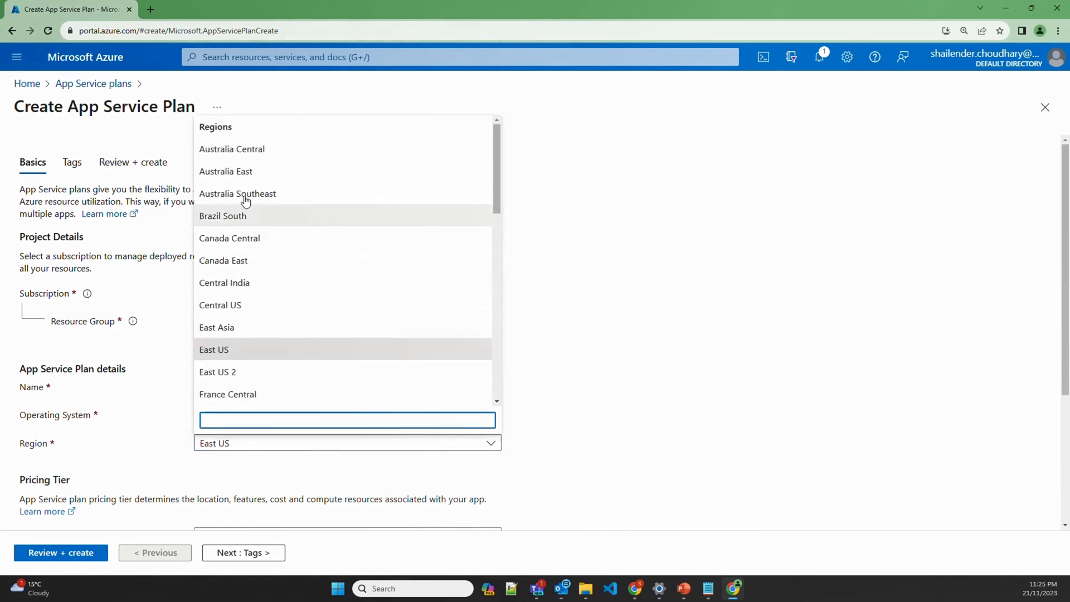
{"action": "left_click", "coordinate": [277, 173]}
{"action": "scroll", "coordinate": [106, 472], "scroll_direction": "down", "scroll_amount": 2}
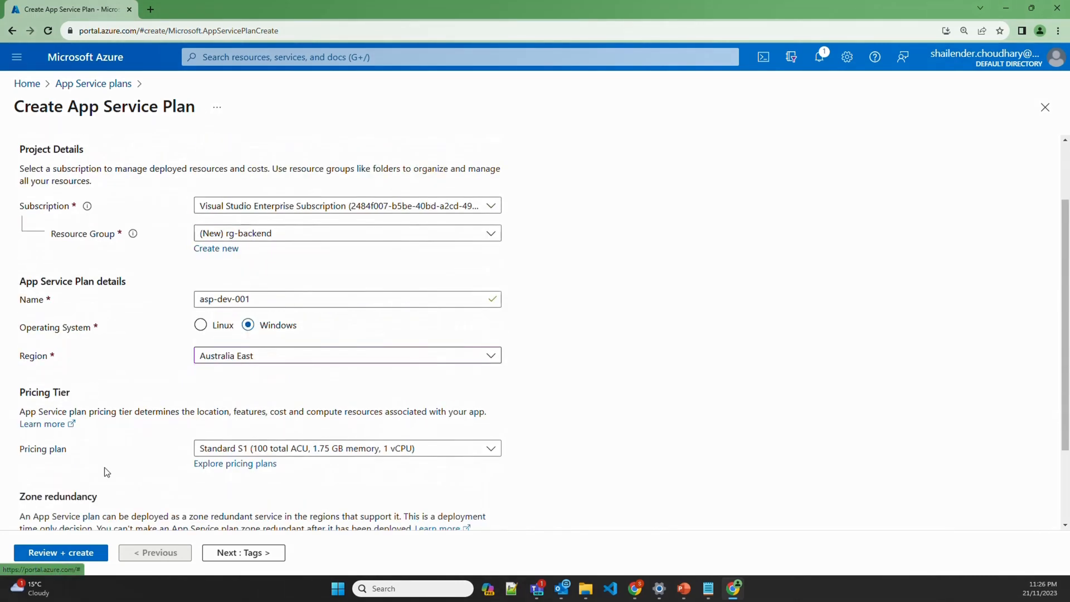
{"action": "left_click", "coordinate": [212, 470]}
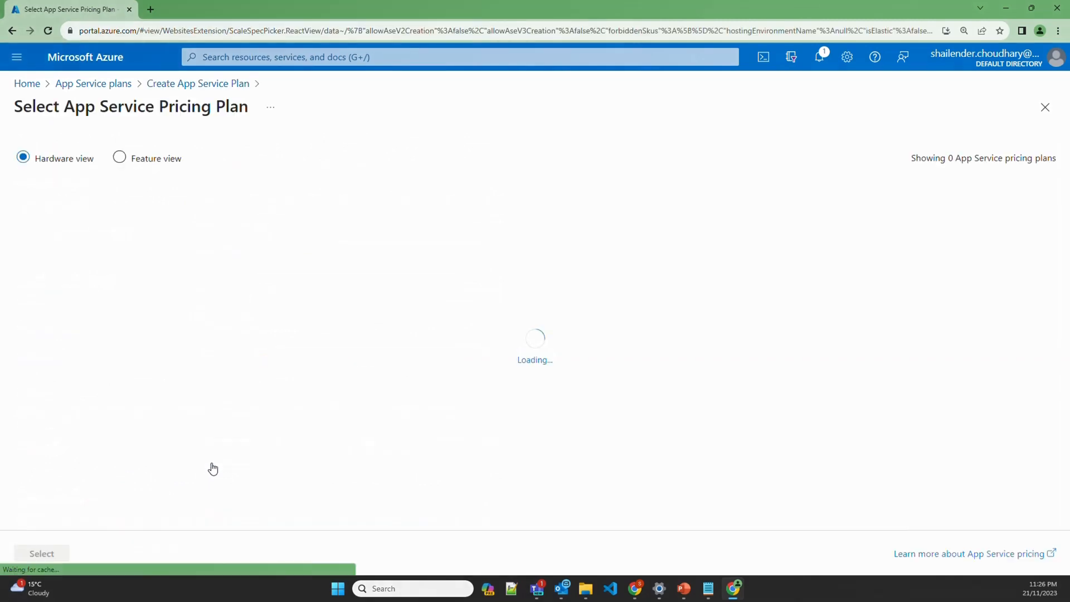
{"action": "left_click", "coordinate": [113, 317]}
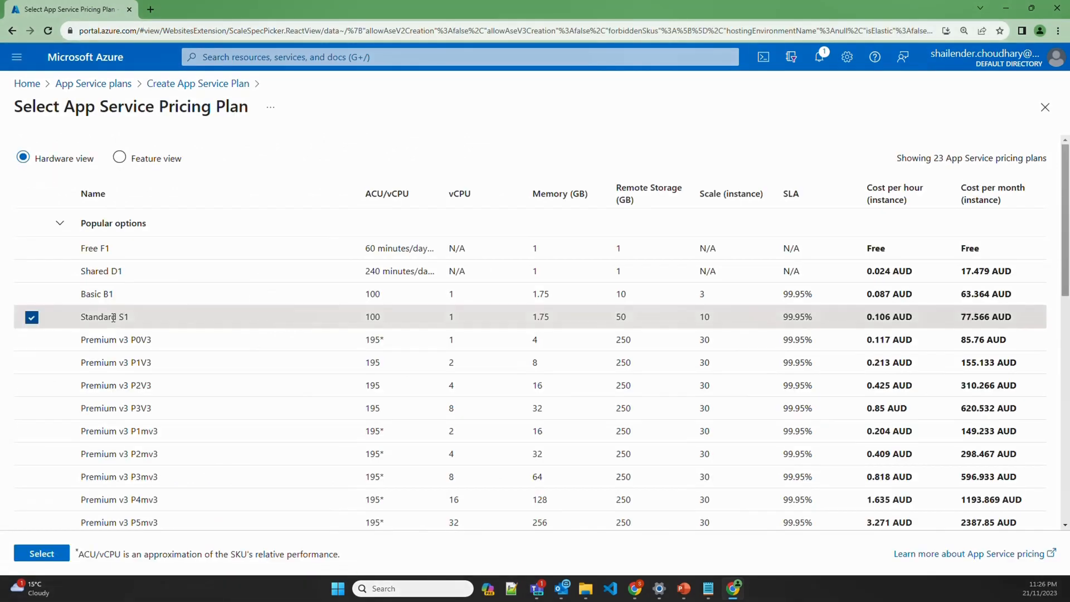
{"action": "left_click", "coordinate": [42, 554]}
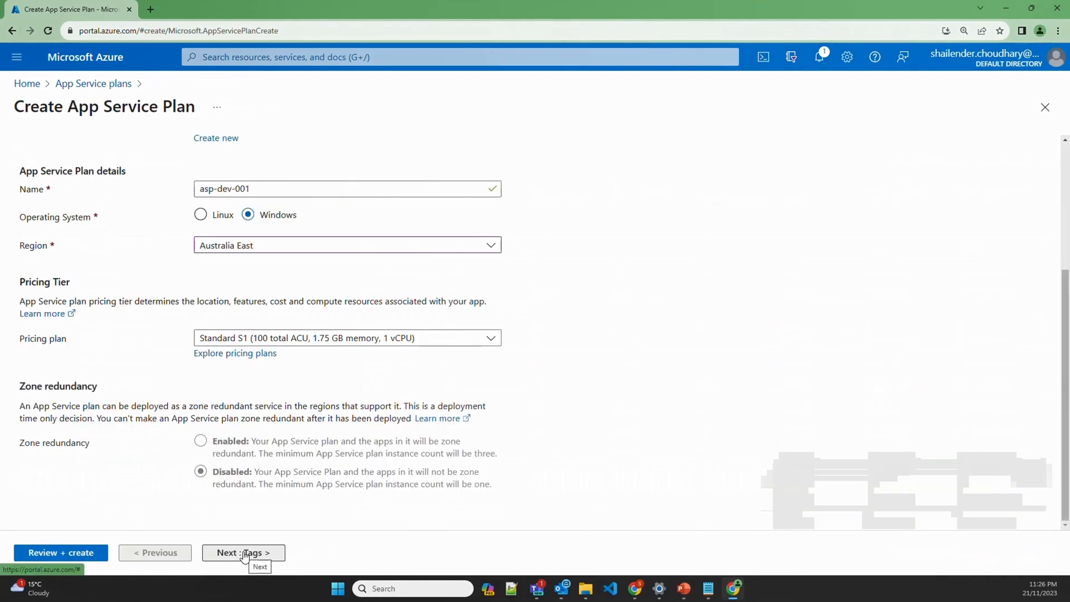
Review and create the asp-dev-001 plan, then open the deployed resource
{"action": "left_click", "coordinate": [244, 555]}
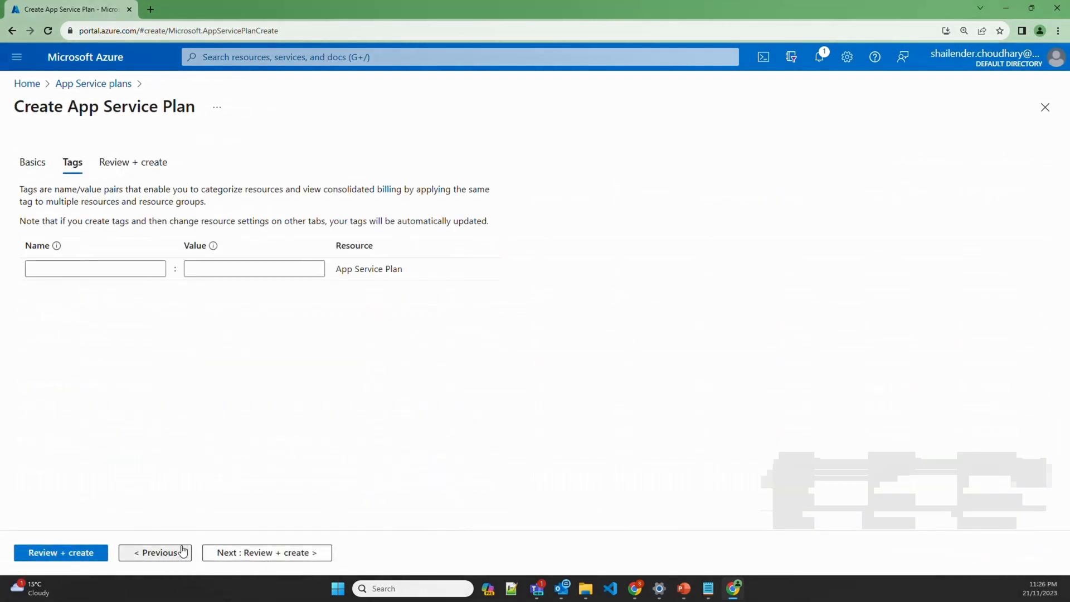
{"action": "left_click", "coordinate": [239, 557]}
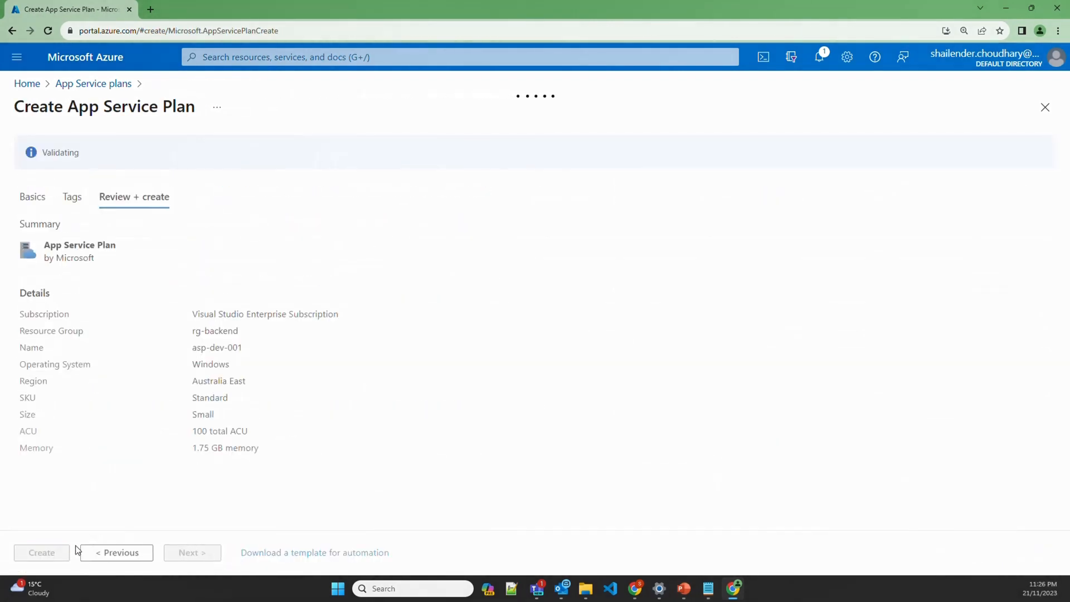
{"action": "left_click", "coordinate": [56, 551]}
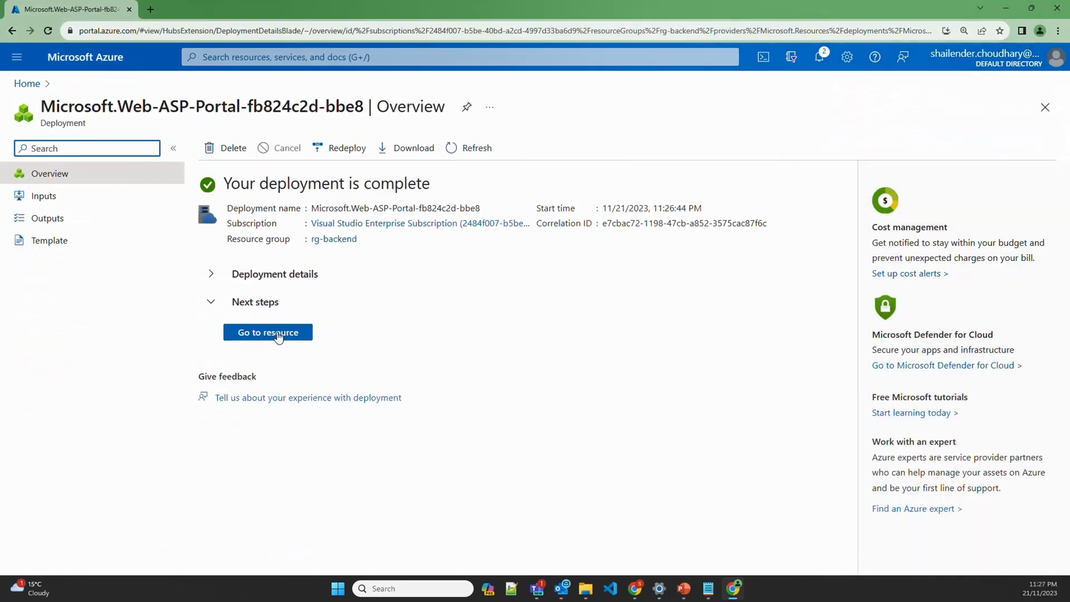
{"action": "left_click", "coordinate": [269, 332]}
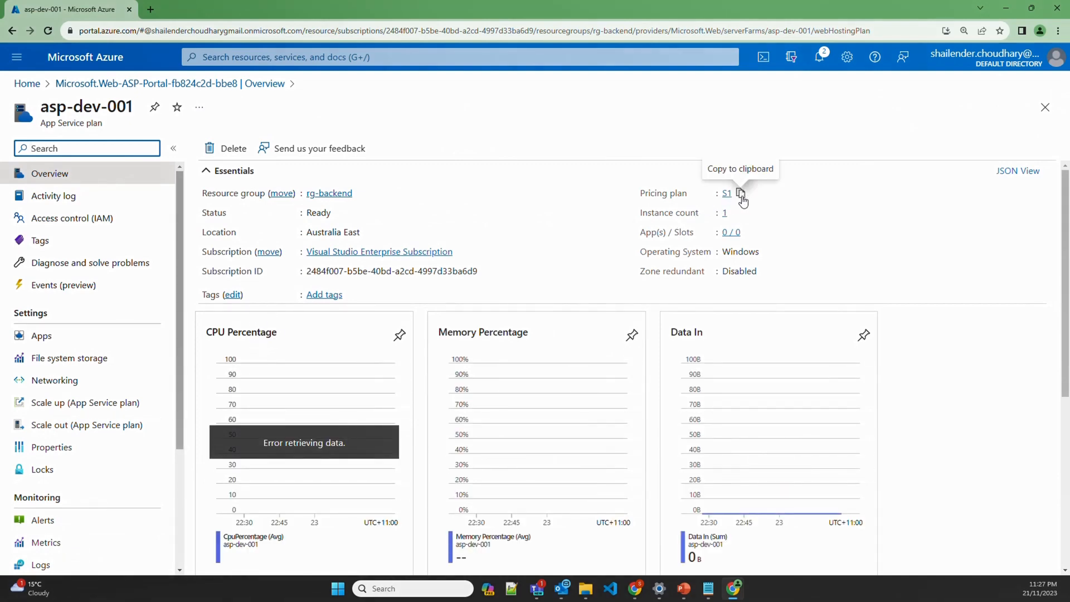
Search App Services and start creating a new Web App
{"action": "left_click", "coordinate": [257, 56]}
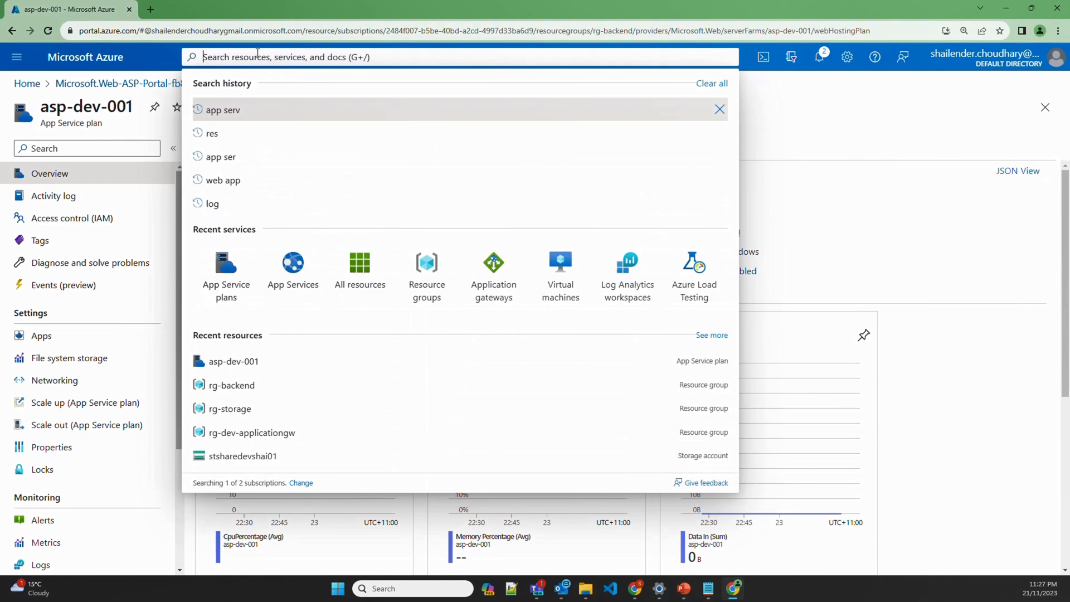
{"action": "type", "text": "app s"}
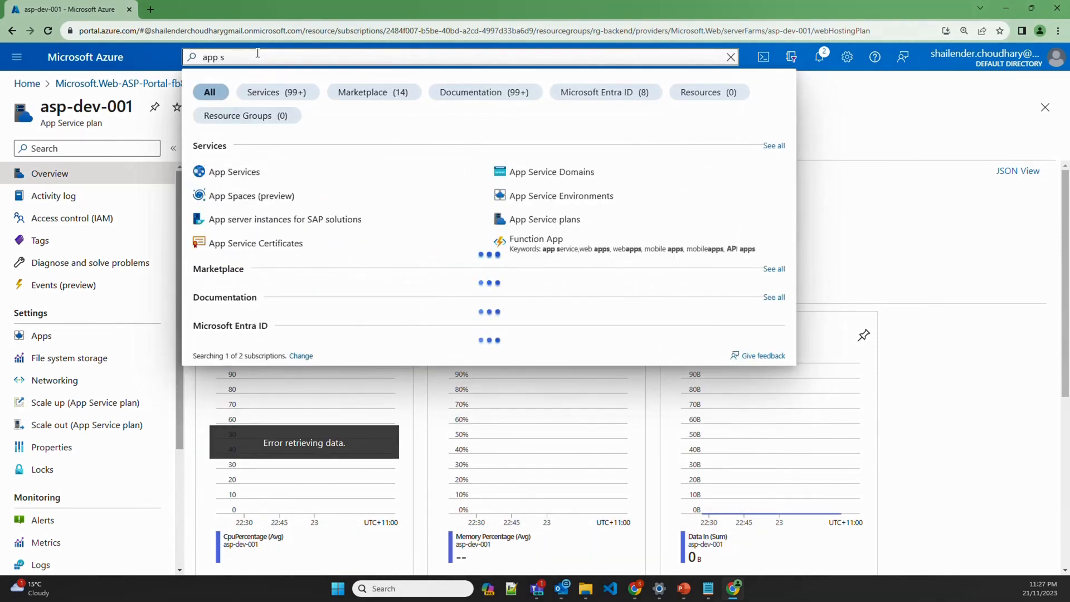
{"action": "left_click", "coordinate": [215, 172]}
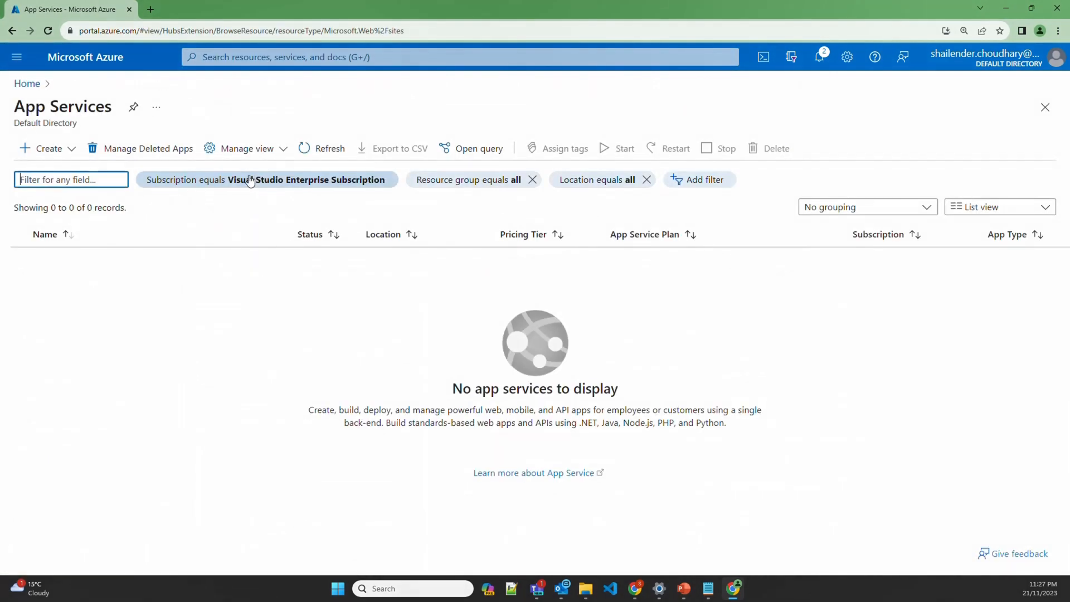
{"action": "left_click", "coordinate": [56, 151]}
{"action": "left_click", "coordinate": [58, 173]}
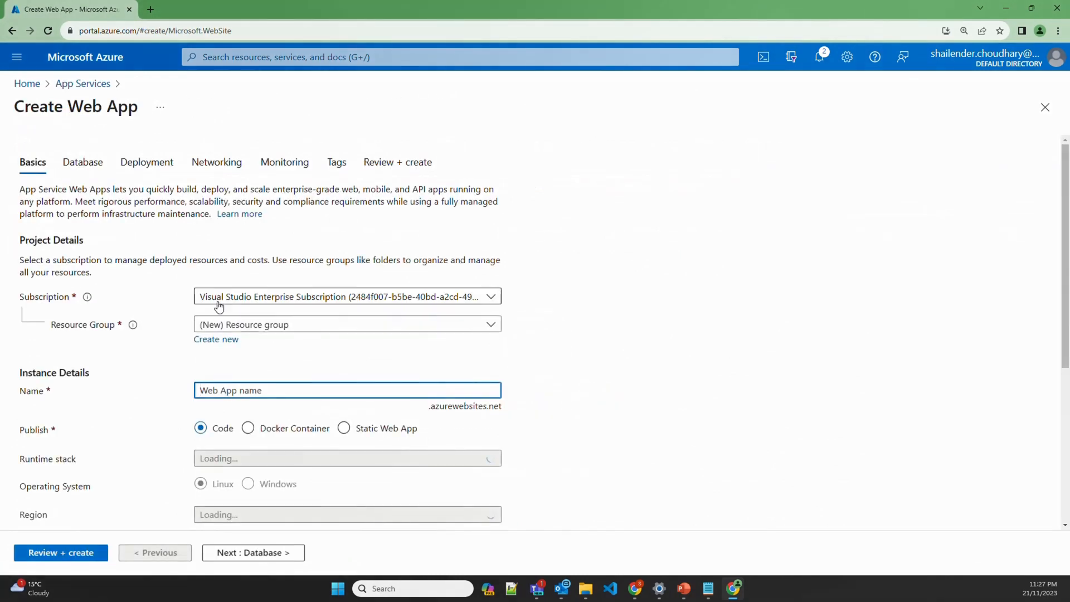
Set the web app's basics: rg-backend, app name, ASP.NET V4.8 runtime, Australia East region
{"action": "left_click", "coordinate": [287, 328]}
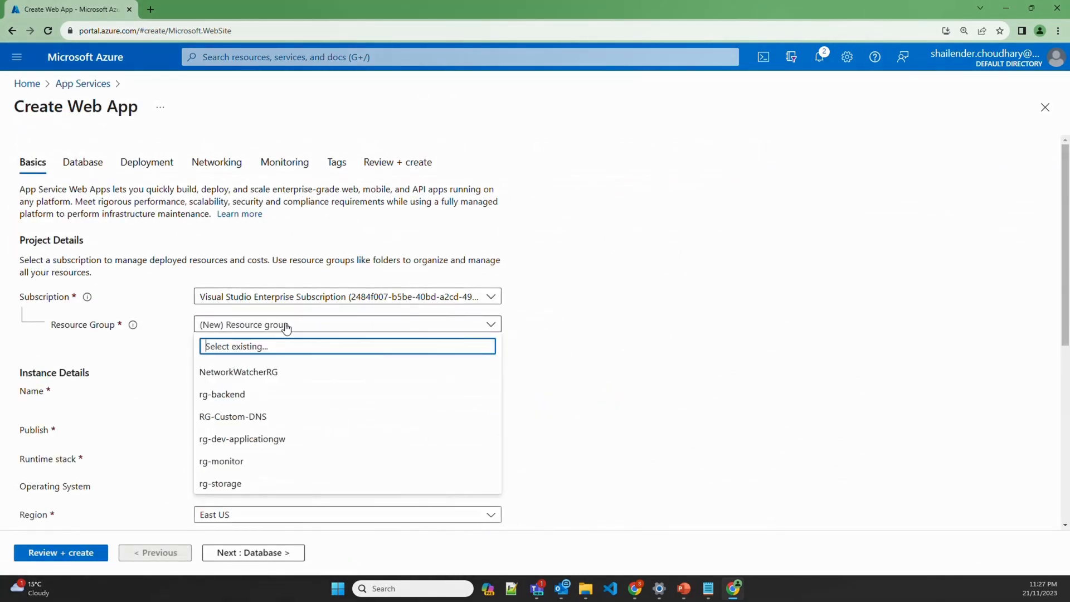
{"action": "left_click", "coordinate": [230, 395]}
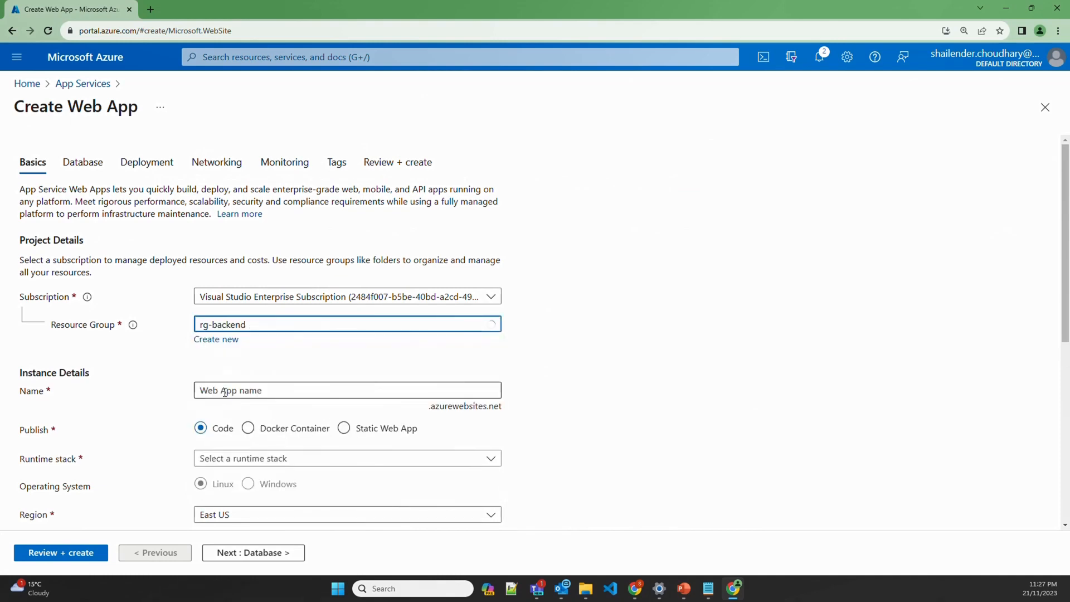
{"action": "left_click", "coordinate": [244, 390]}
{"action": "type", "text": "shai"}
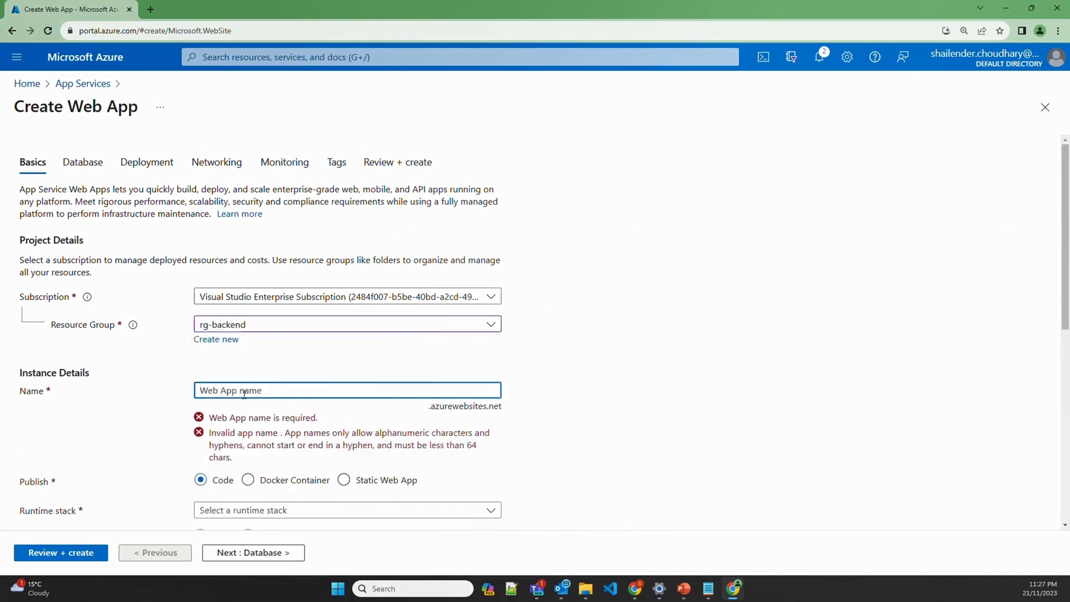
{"action": "type", "text": "lender"}
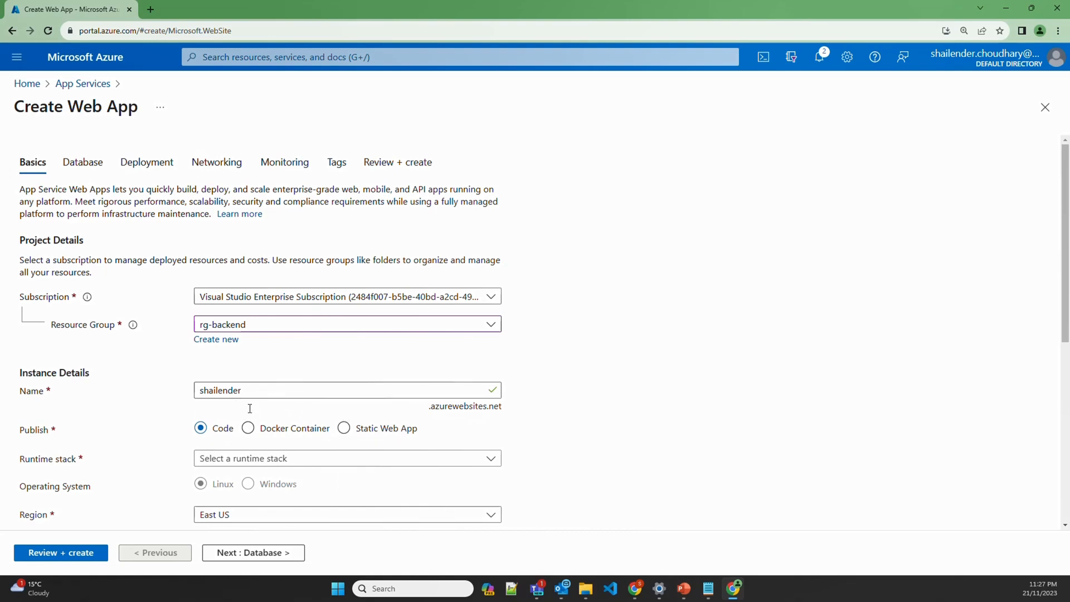
{"action": "left_click", "coordinate": [293, 462]}
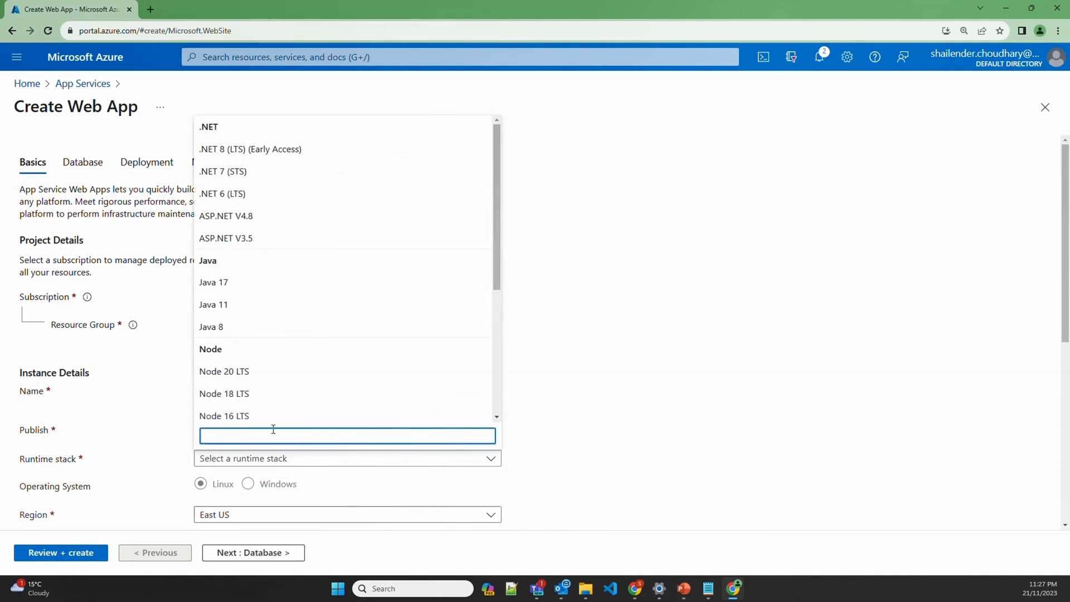
{"action": "left_click", "coordinate": [243, 224]}
{"action": "scroll", "coordinate": [130, 390], "scroll_direction": "down", "scroll_amount": 1}
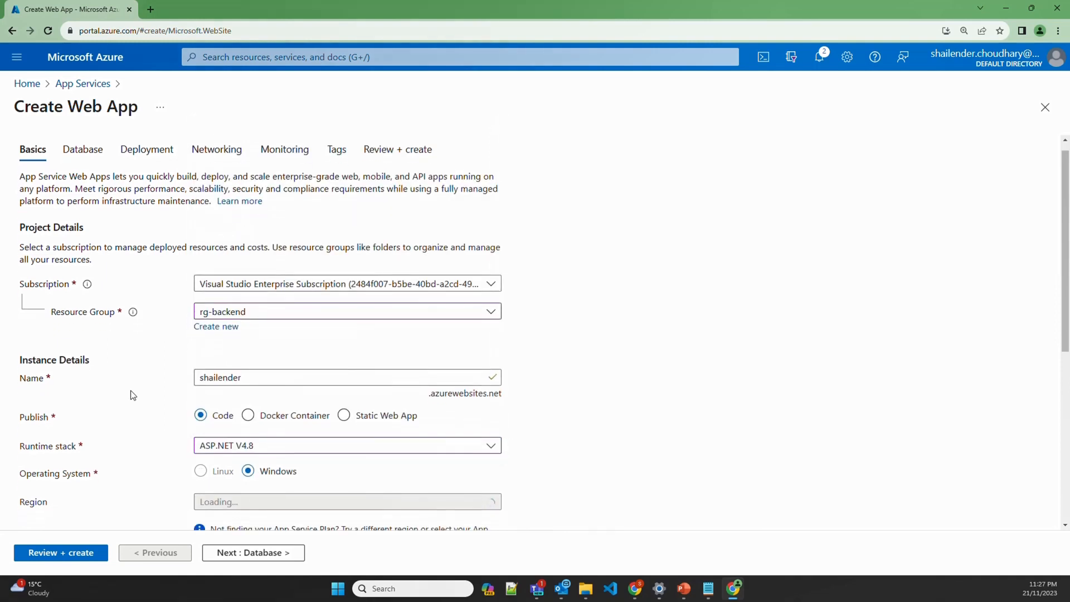
{"action": "scroll", "coordinate": [131, 395], "scroll_direction": "down", "scroll_amount": 3}
{"action": "left_click", "coordinate": [228, 347]}
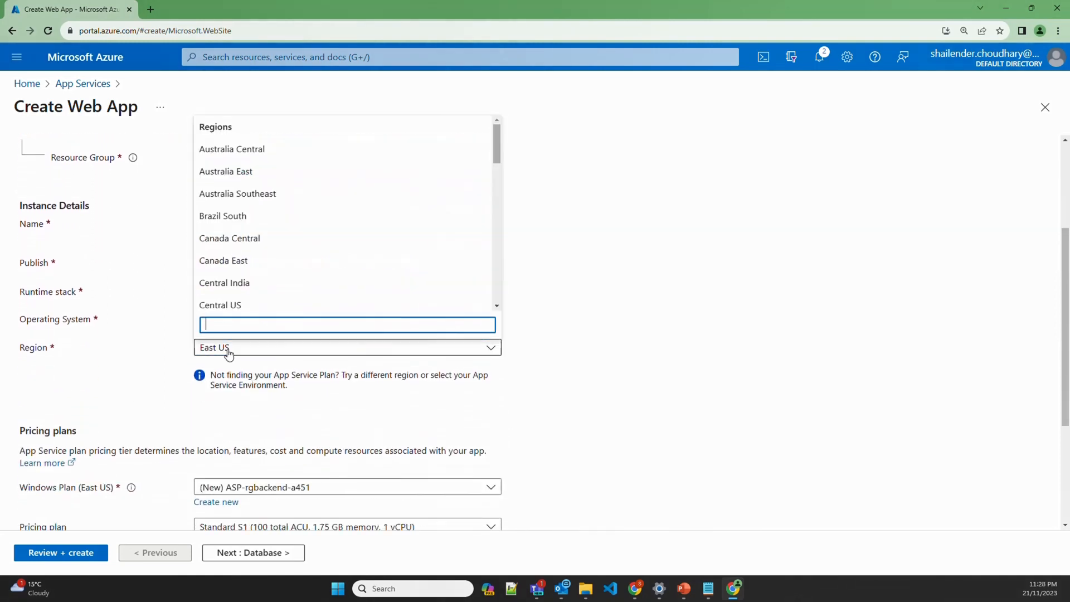
{"action": "left_click", "coordinate": [248, 176]}
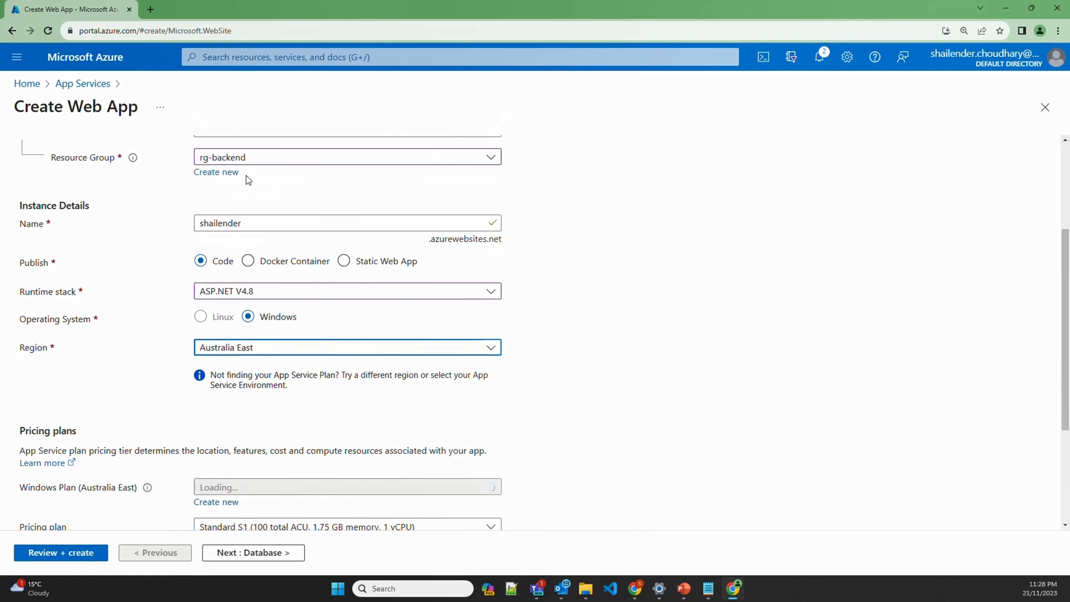
{"action": "scroll", "coordinate": [308, 342], "scroll_direction": "down", "scroll_amount": 3}
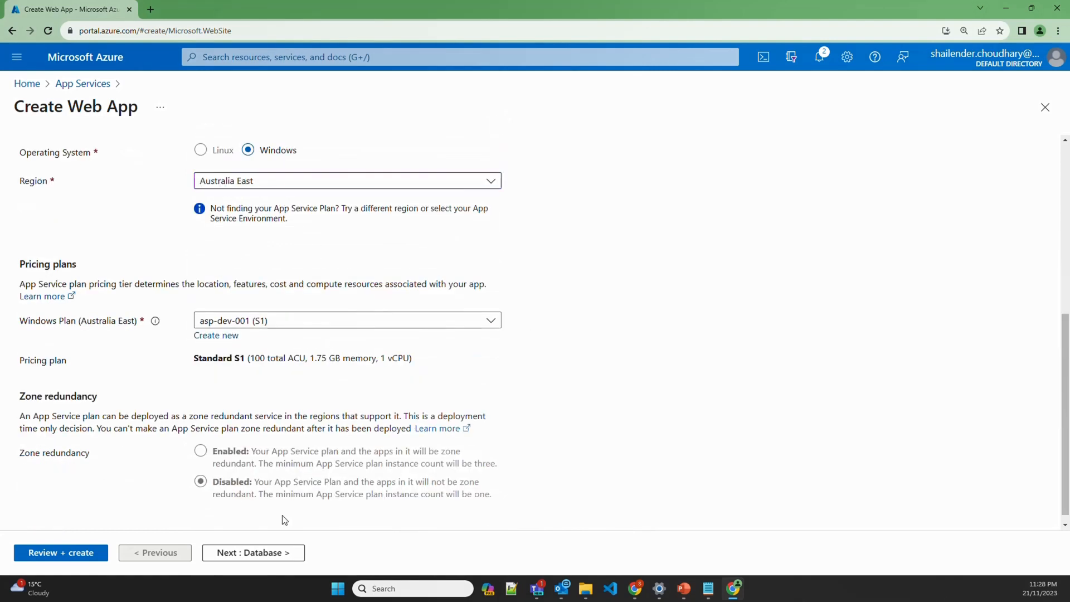
Turn off Application Insights on the Monitoring step and create the web app
{"action": "left_click", "coordinate": [251, 555]}
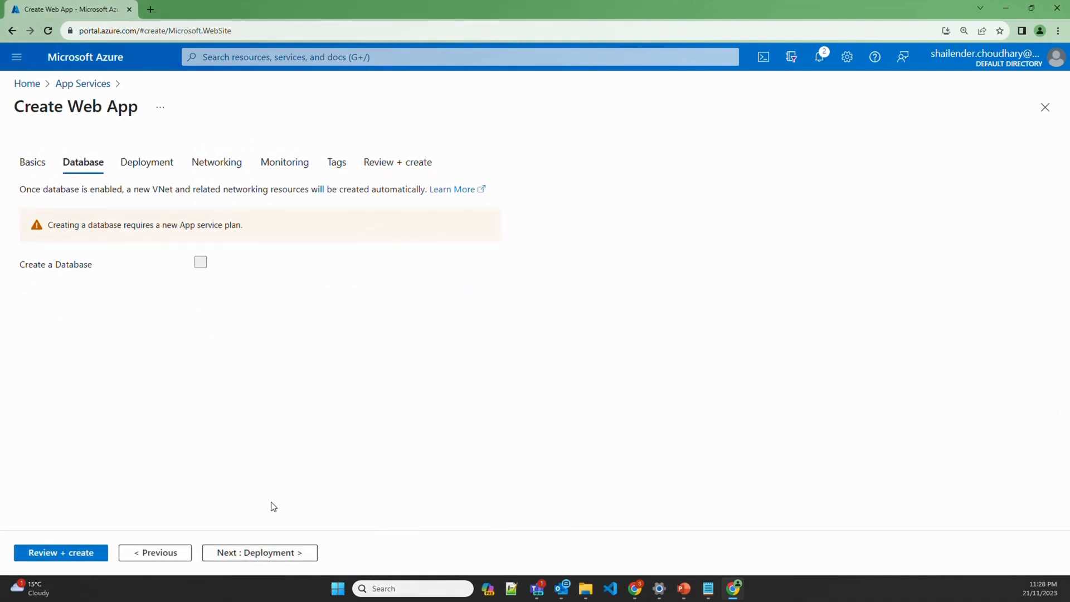
{"action": "left_click", "coordinate": [265, 550]}
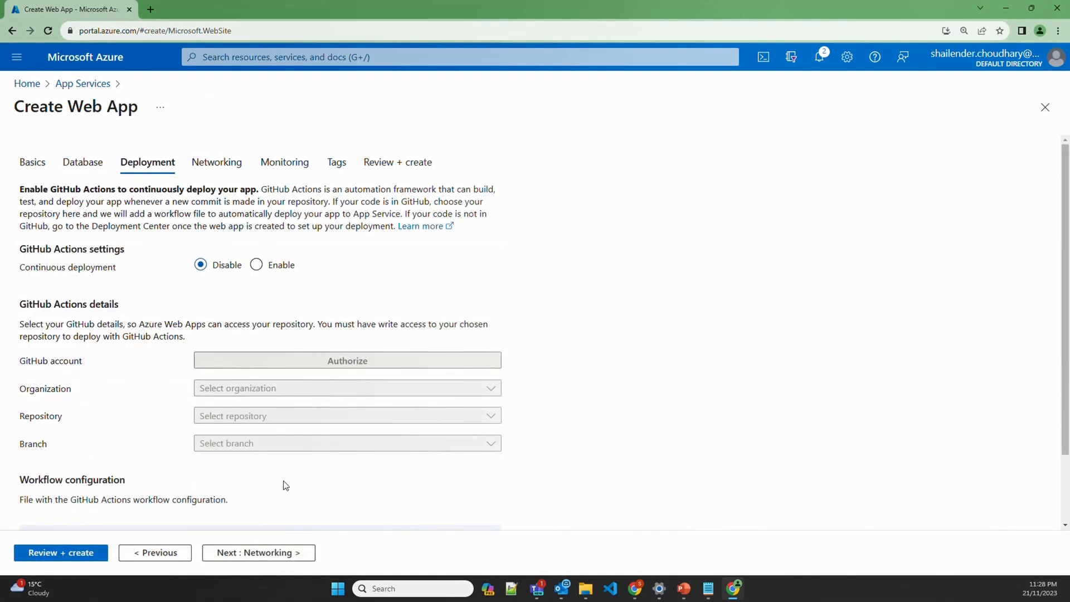
{"action": "left_click", "coordinate": [253, 551]}
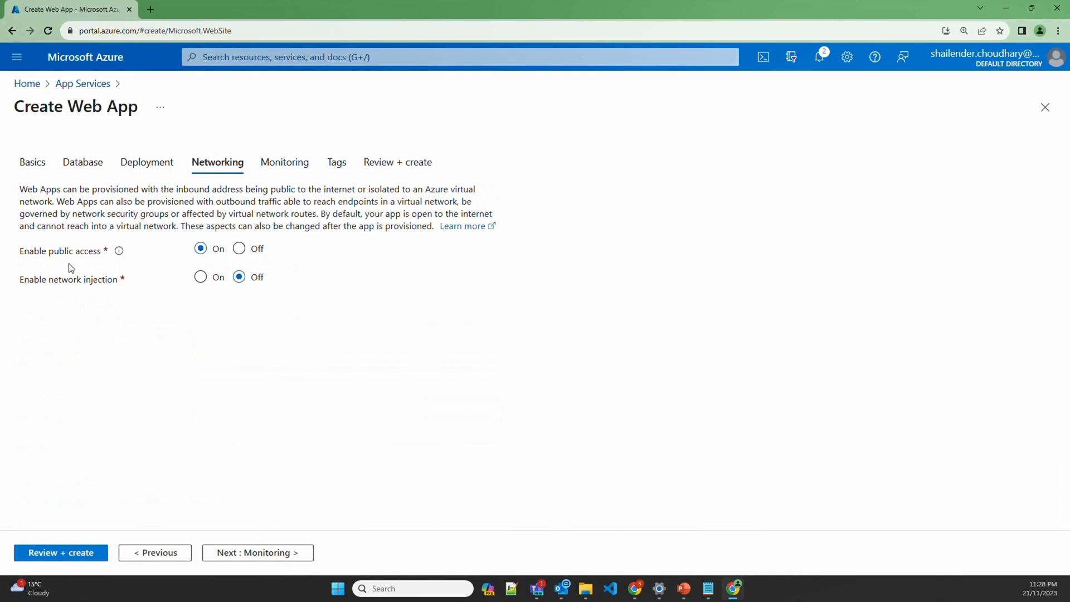
{"action": "left_click", "coordinate": [246, 552]}
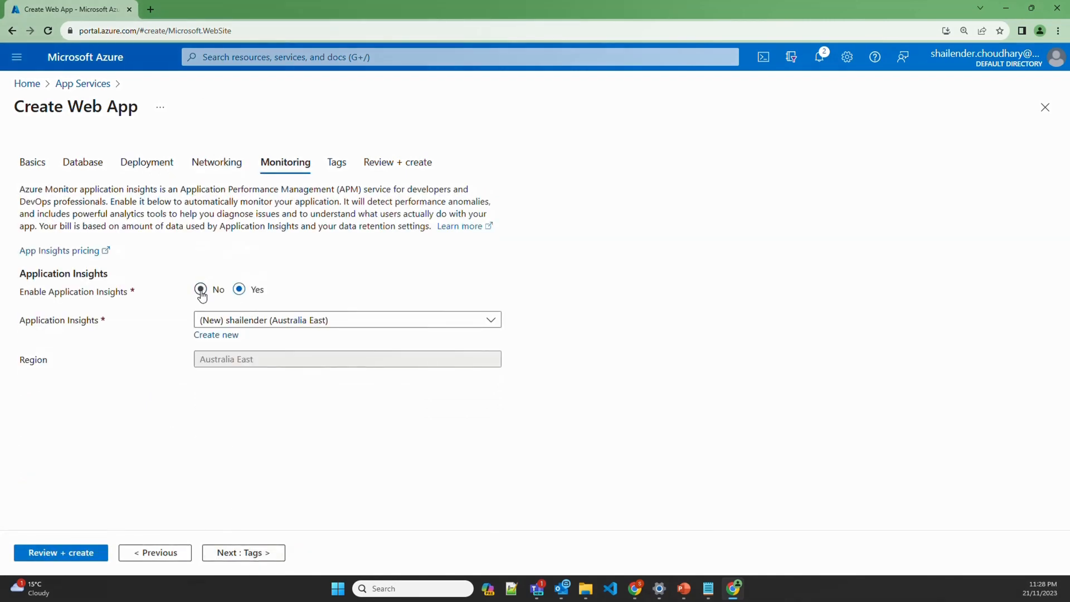
{"action": "left_click", "coordinate": [200, 289]}
{"action": "left_click", "coordinate": [248, 551]}
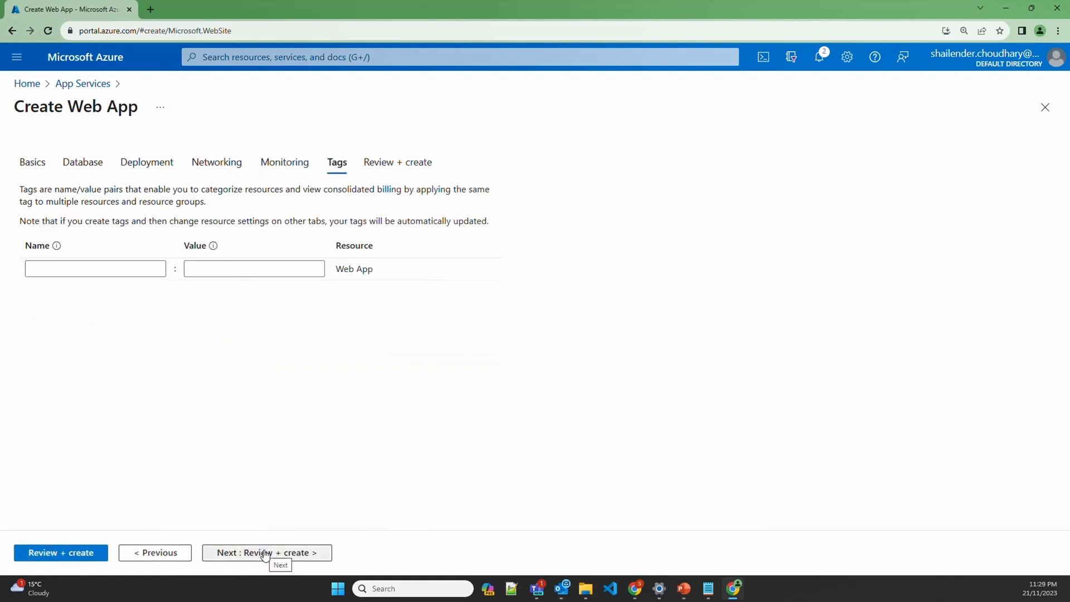
{"action": "left_click", "coordinate": [268, 553]}
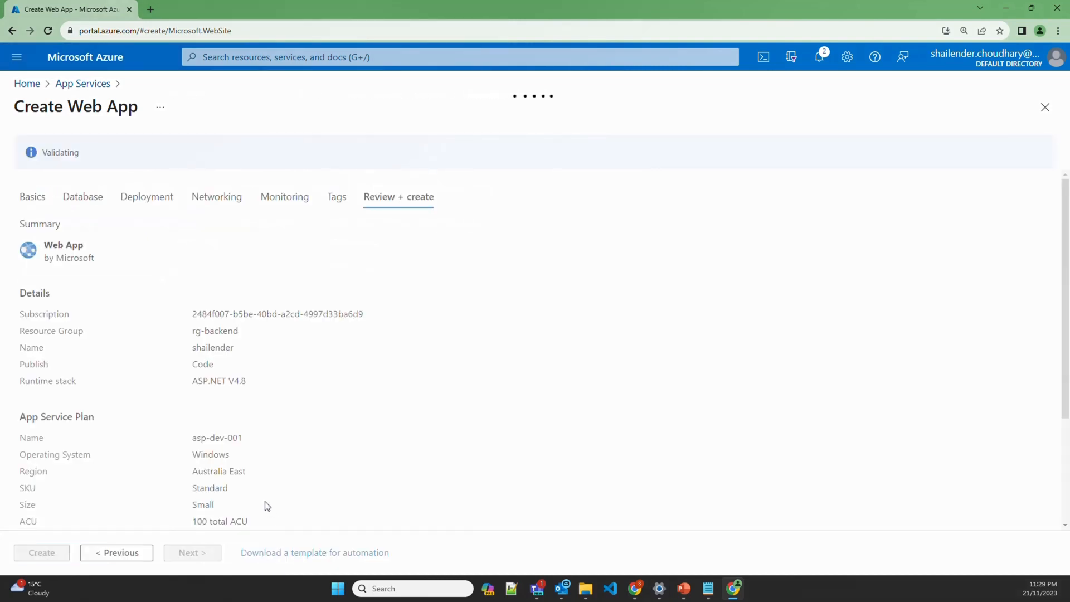
{"action": "left_click", "coordinate": [41, 552]}
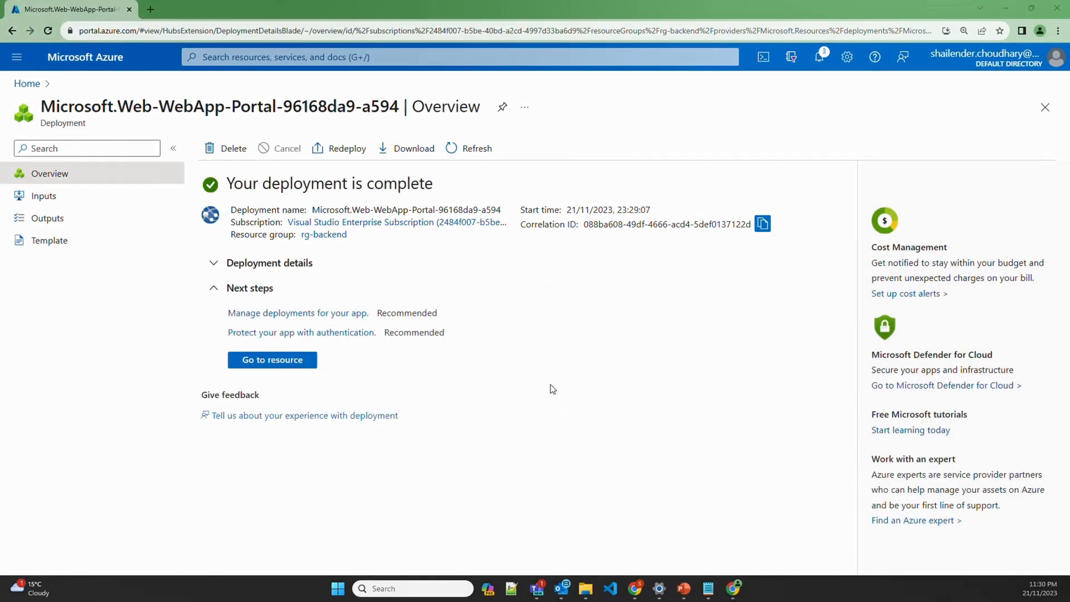
Open the new web app's default domain to see Azure's placeholder page, then open Windows search
{"action": "left_click", "coordinate": [283, 365]}
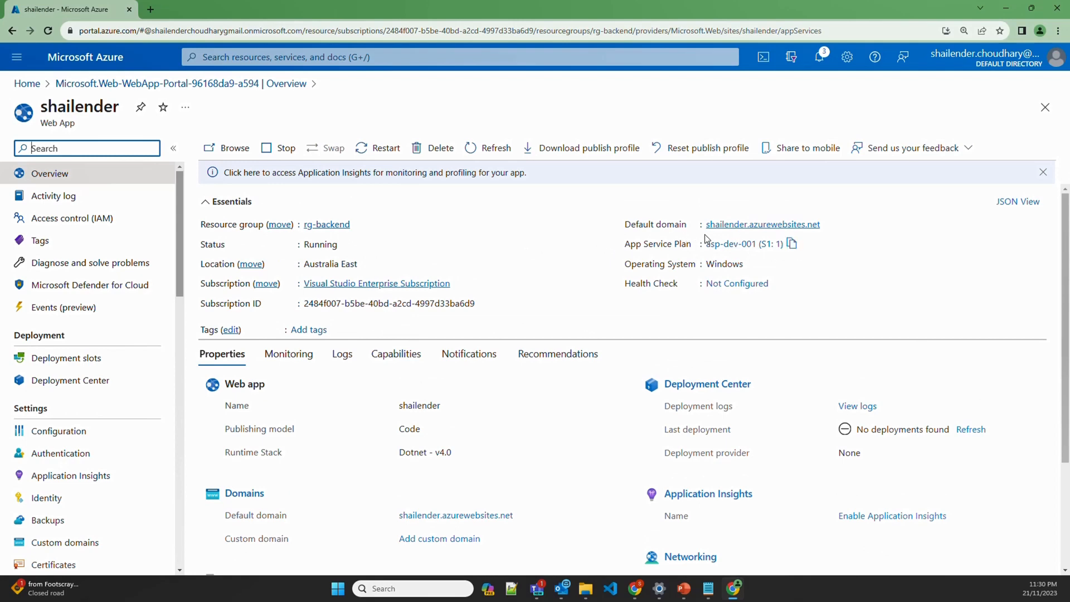
{"action": "left_click", "coordinate": [722, 226]}
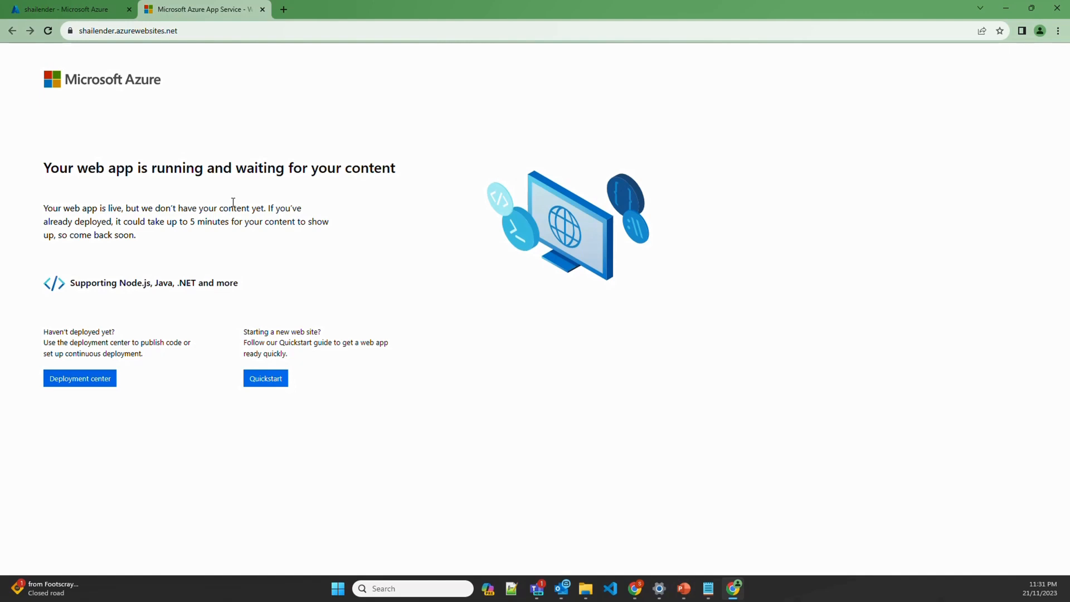
{"action": "left_click", "coordinate": [390, 589]}
Launch Visual Studio 2022 and choose the ASP.NET Core Web App (Razor Pages) template
{"action": "type", "text": "visual"}
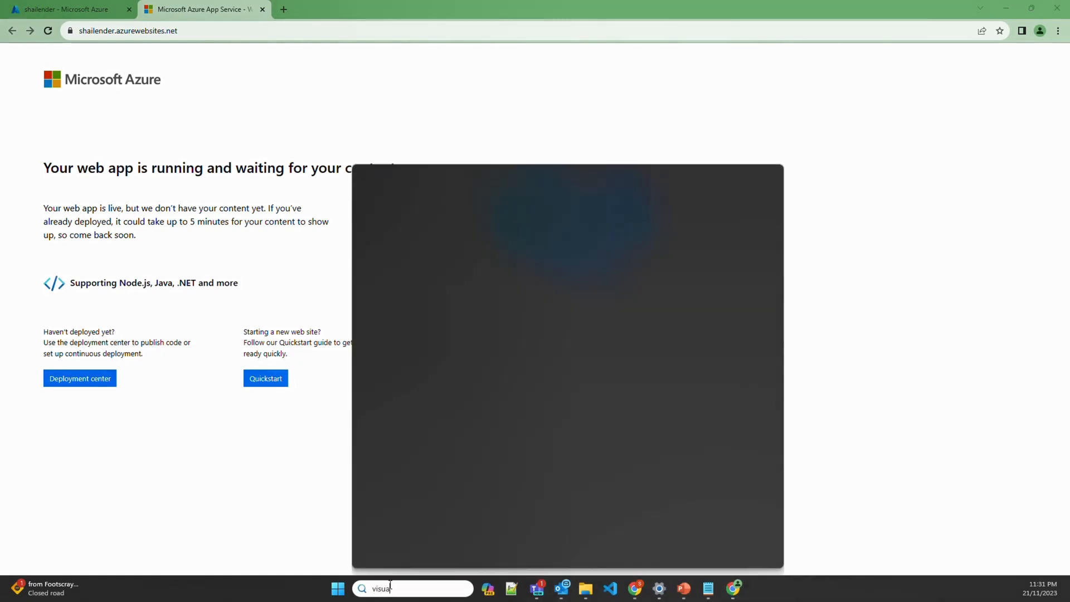
{"action": "key", "text": "Return"}
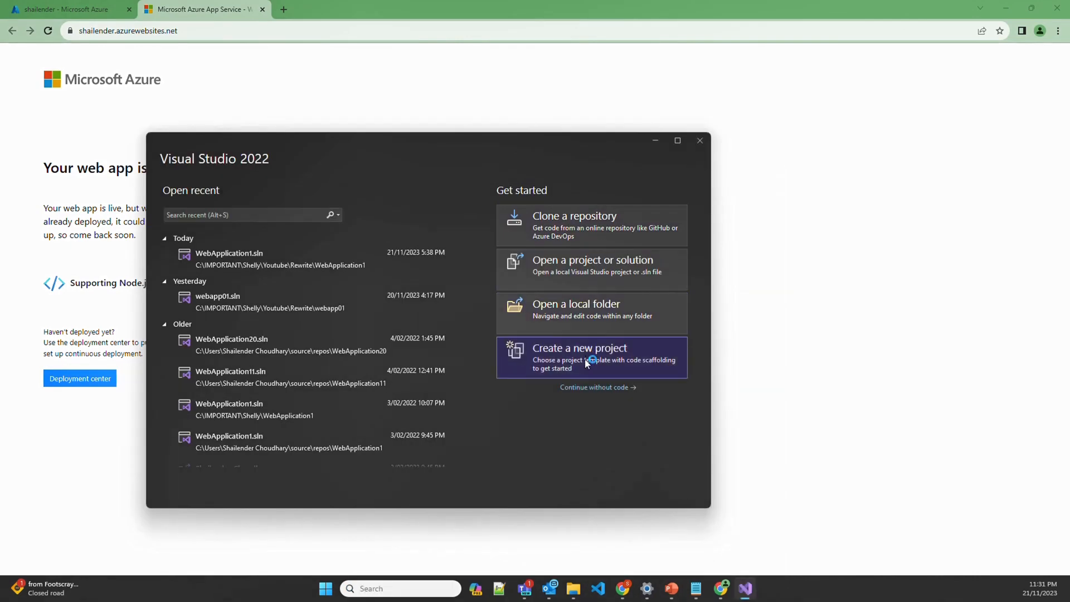
{"action": "left_click", "coordinate": [585, 361]}
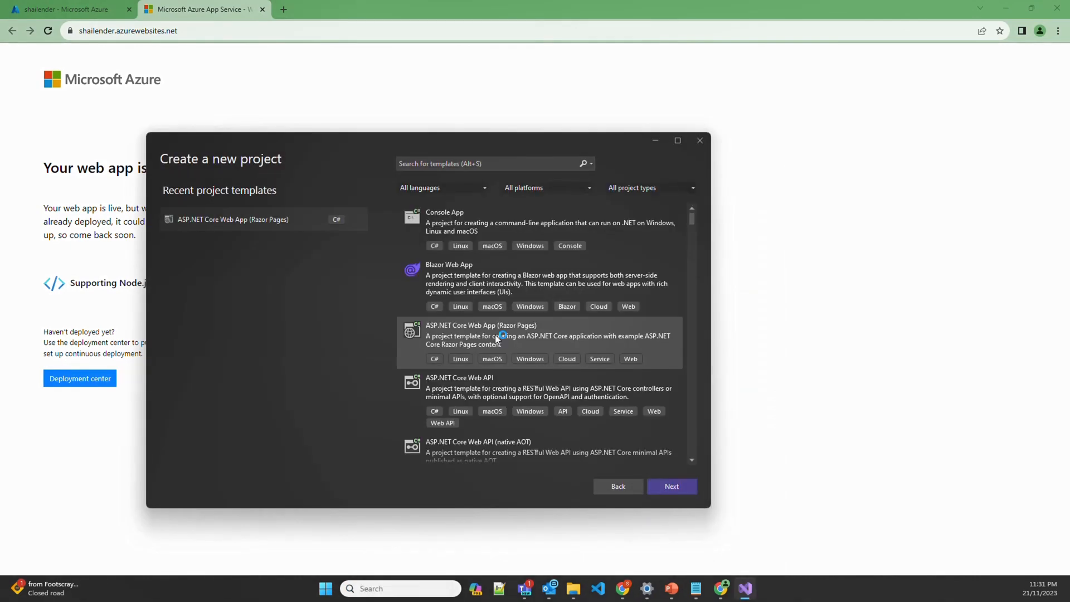
{"action": "left_click", "coordinate": [671, 491]}
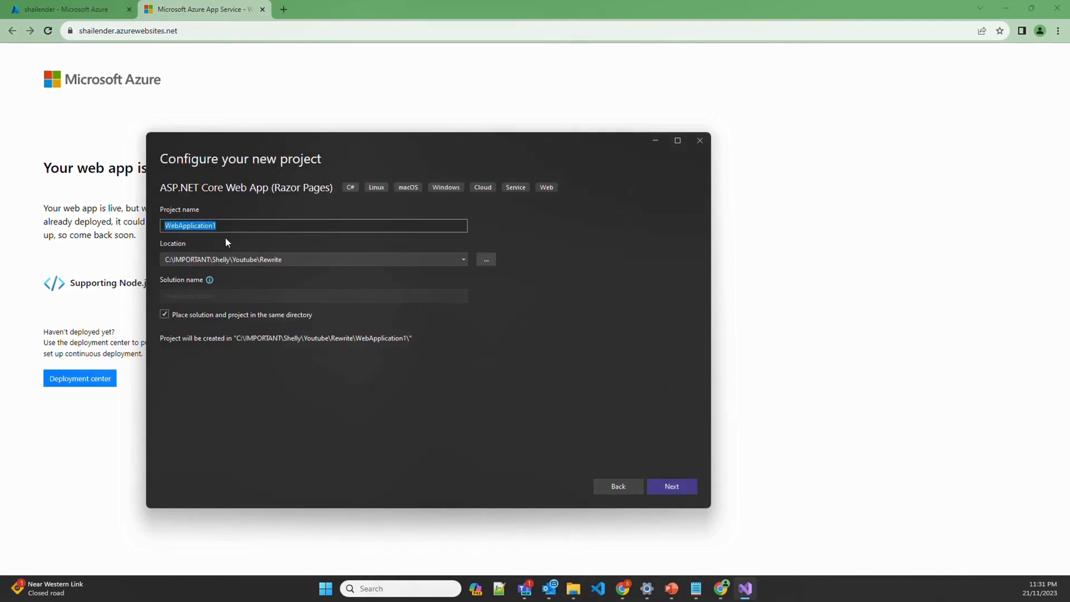
Place WebApplication1 in the app service folder and create it on .NET 8.0
{"action": "left_click", "coordinate": [486, 259]}
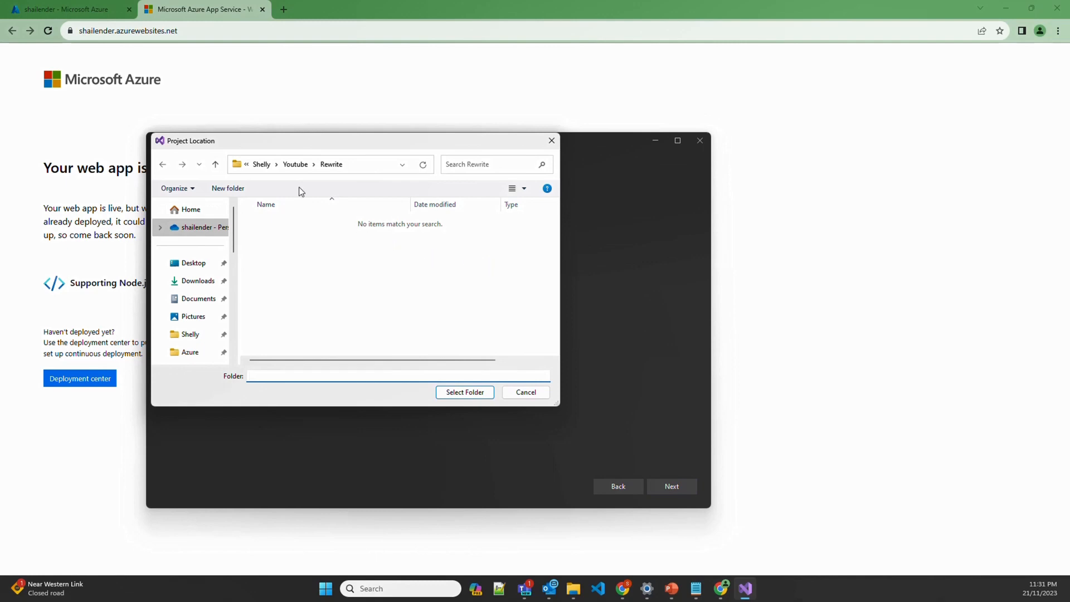
{"action": "left_click", "coordinate": [298, 168]}
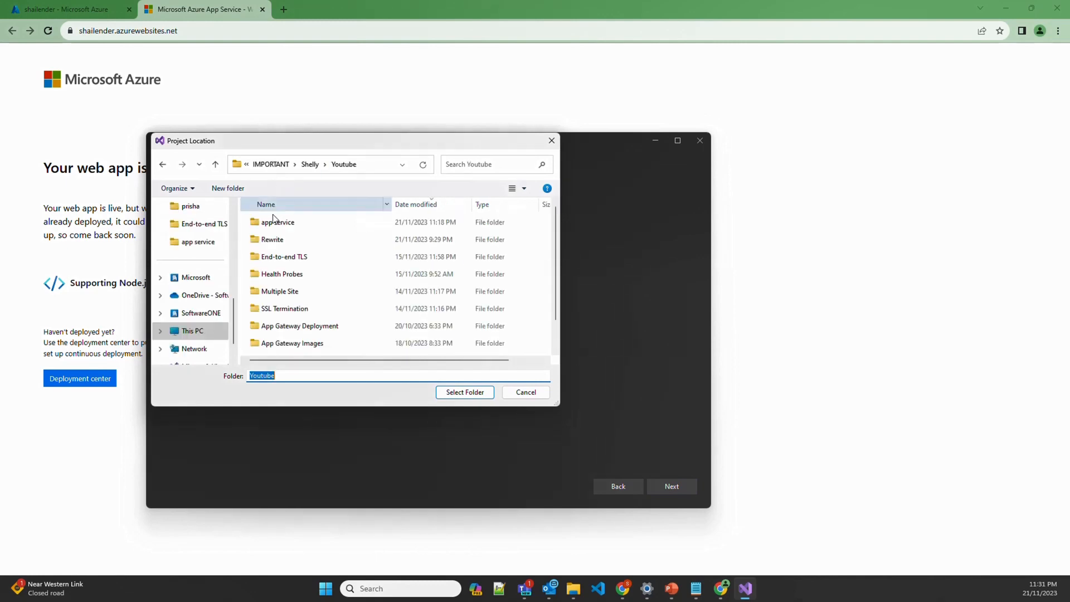
{"action": "left_click", "coordinate": [279, 222]}
{"action": "left_click", "coordinate": [465, 392]}
{"action": "left_click", "coordinate": [673, 488]}
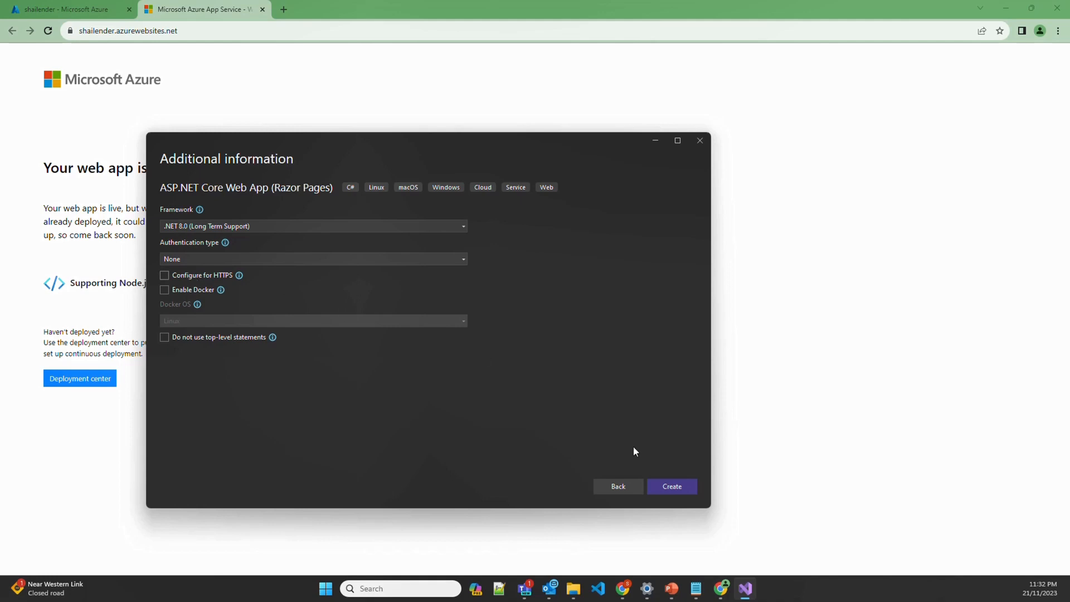
{"action": "left_click", "coordinate": [679, 482]}
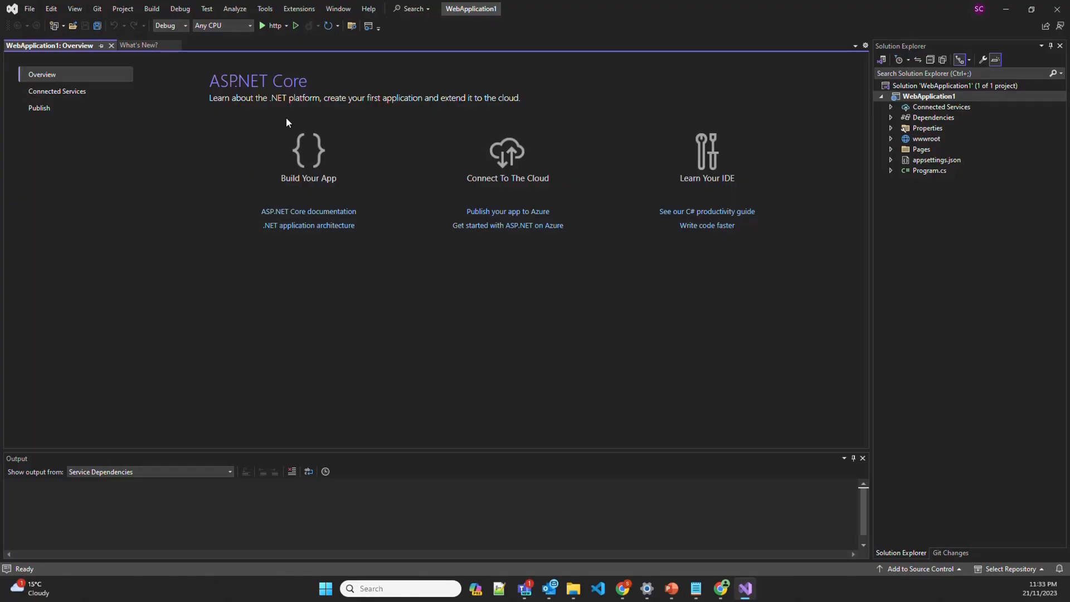
Run the starter site locally, then add 'to Webapp Azure Service' after Welcome in Index.cshtml
{"action": "left_click", "coordinate": [265, 26]}
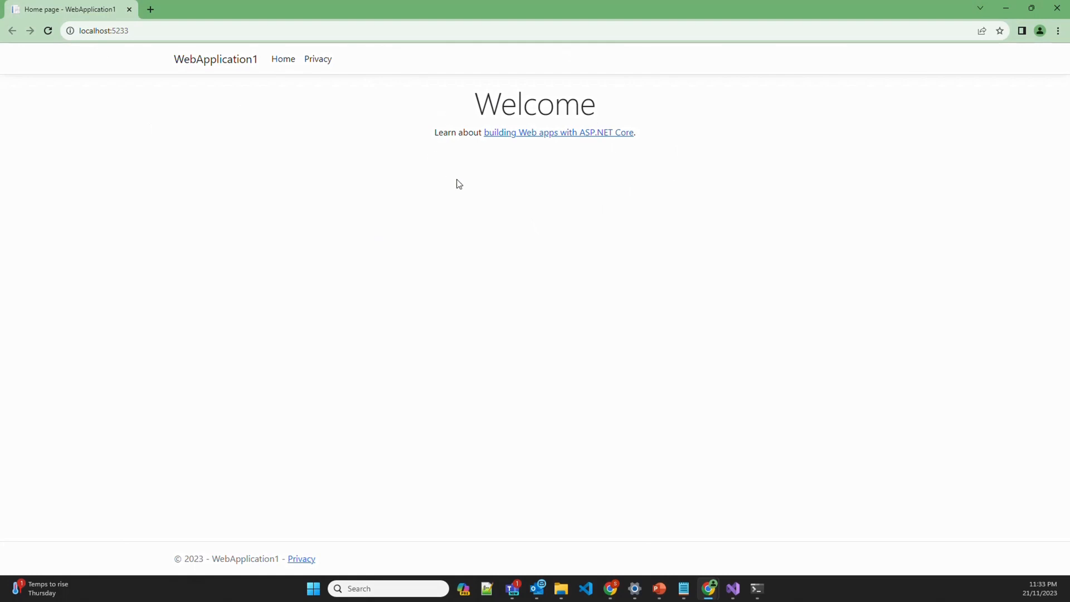
{"action": "left_click", "coordinate": [1057, 8]}
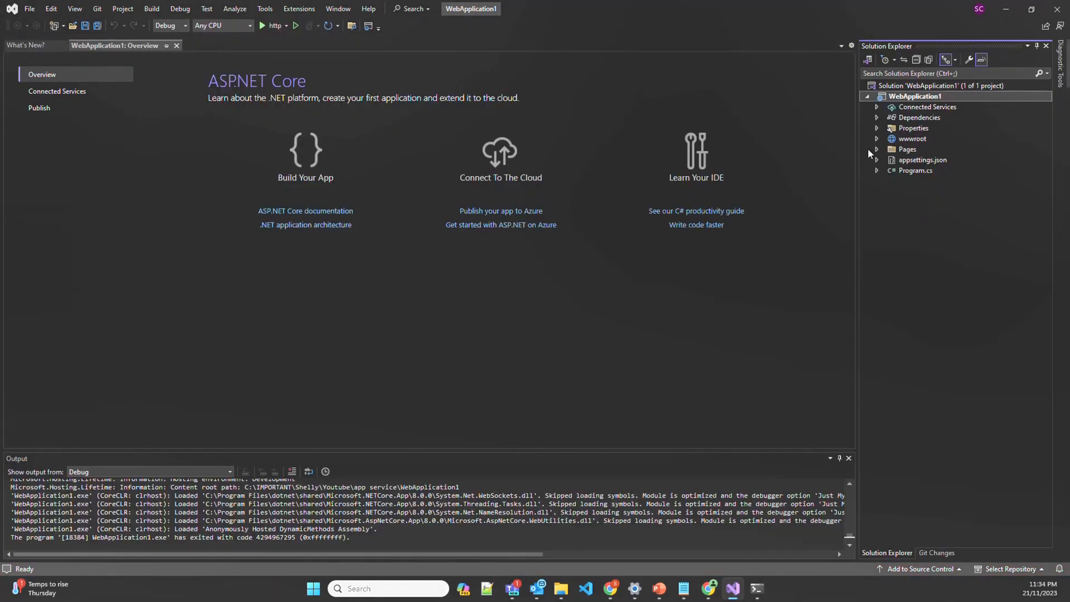
{"action": "left_click", "coordinate": [877, 149]}
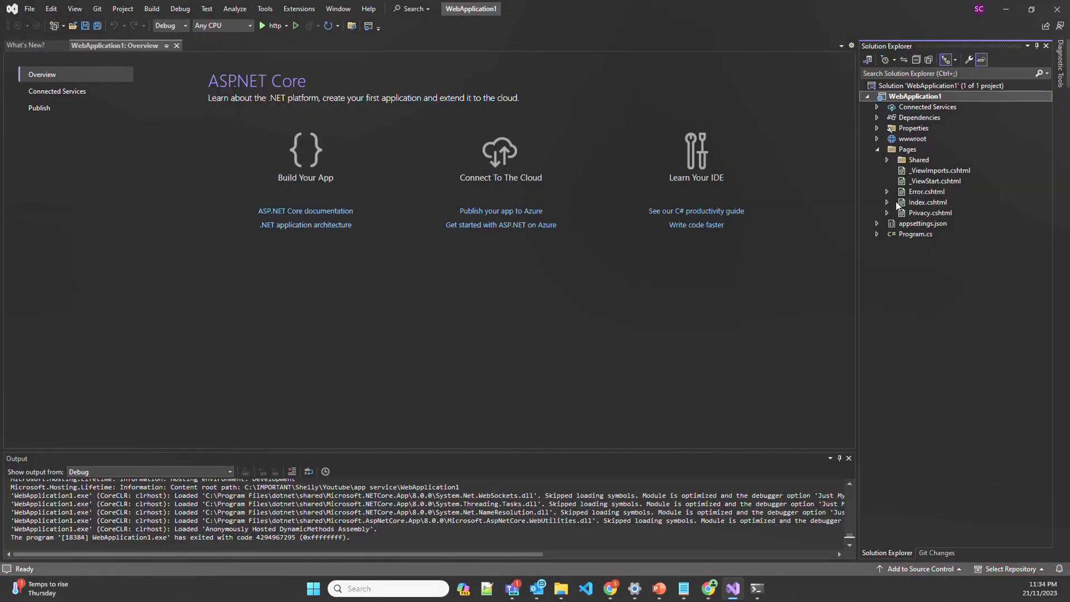
{"action": "left_click", "coordinate": [919, 201]}
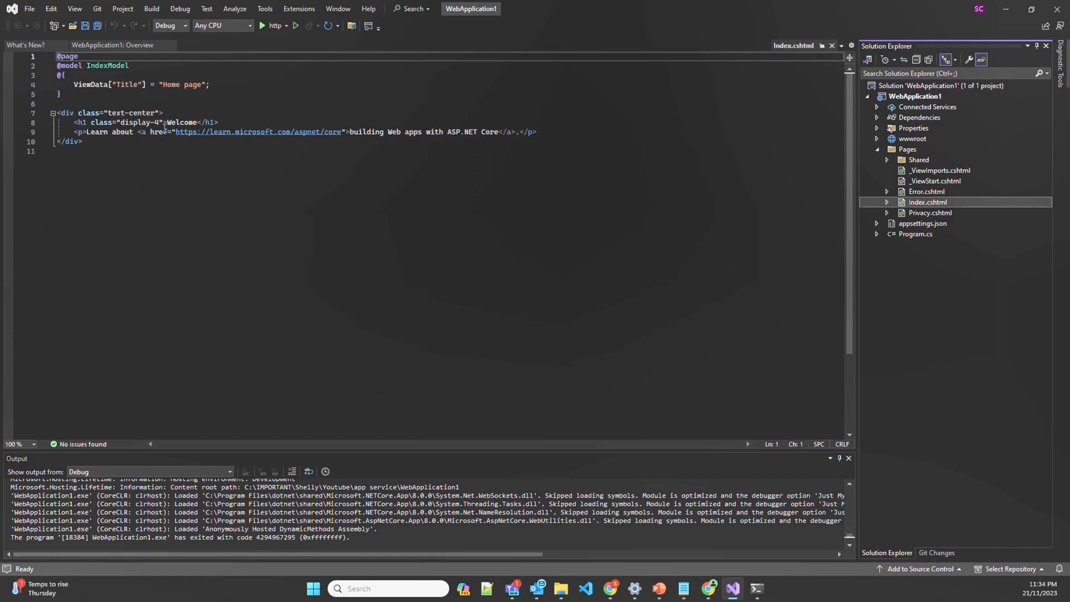
{"action": "left_click", "coordinate": [197, 122]}
{"action": "type", "text": "to "}
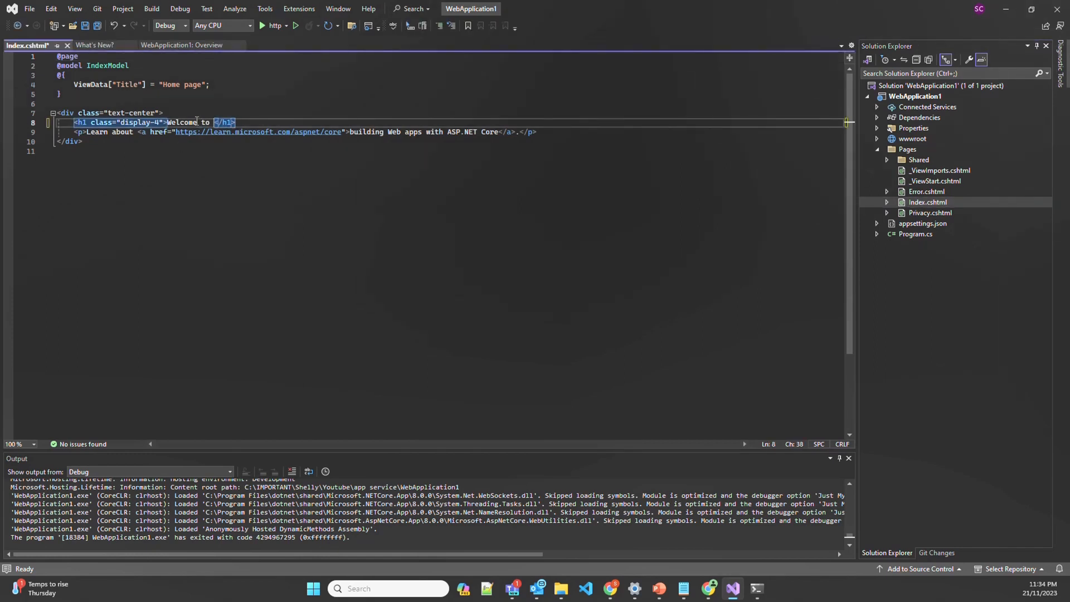
{"action": "type", "text": "We"}
{"action": "type", "text": "bapp Az"}
{"action": "type", "text": "ure Servi"}
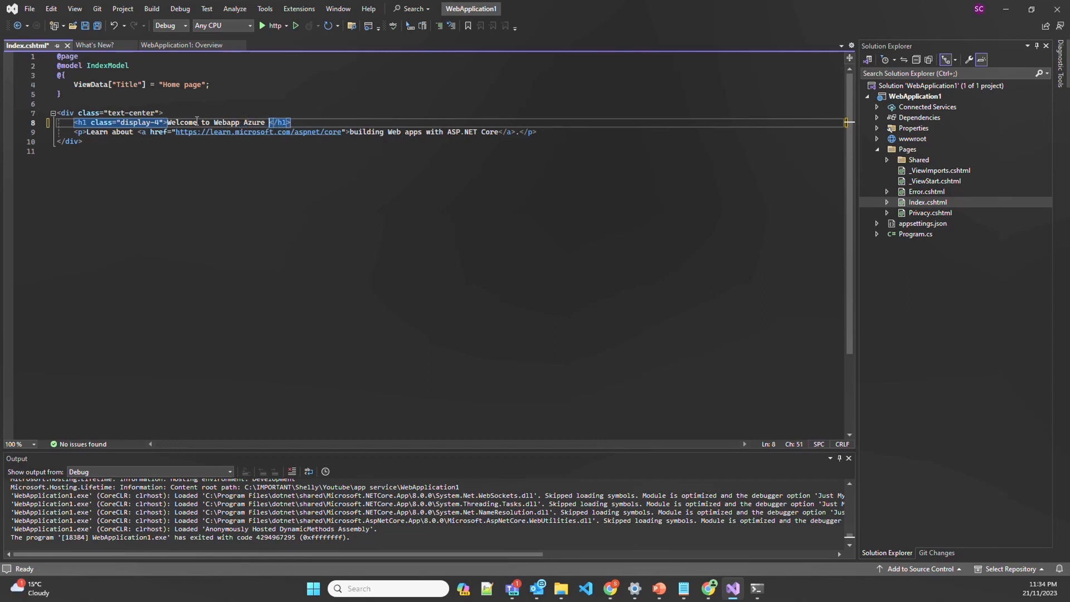
{"action": "type", "text": "ce"}
Delete the Learn about paragraph, save Index.cshtml, and run the updated app locally
{"action": "left_click_drag", "start_coordinate": [545, 132], "coordinate": [76, 133]}
{"action": "key", "text": "Delete"}
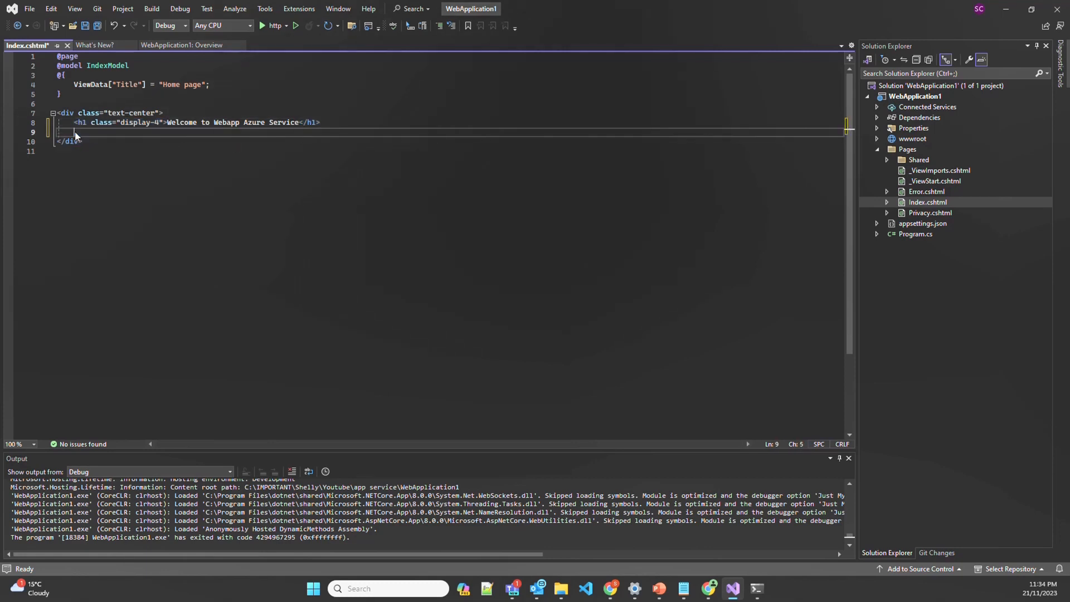
{"action": "key", "text": "ctrl+s"}
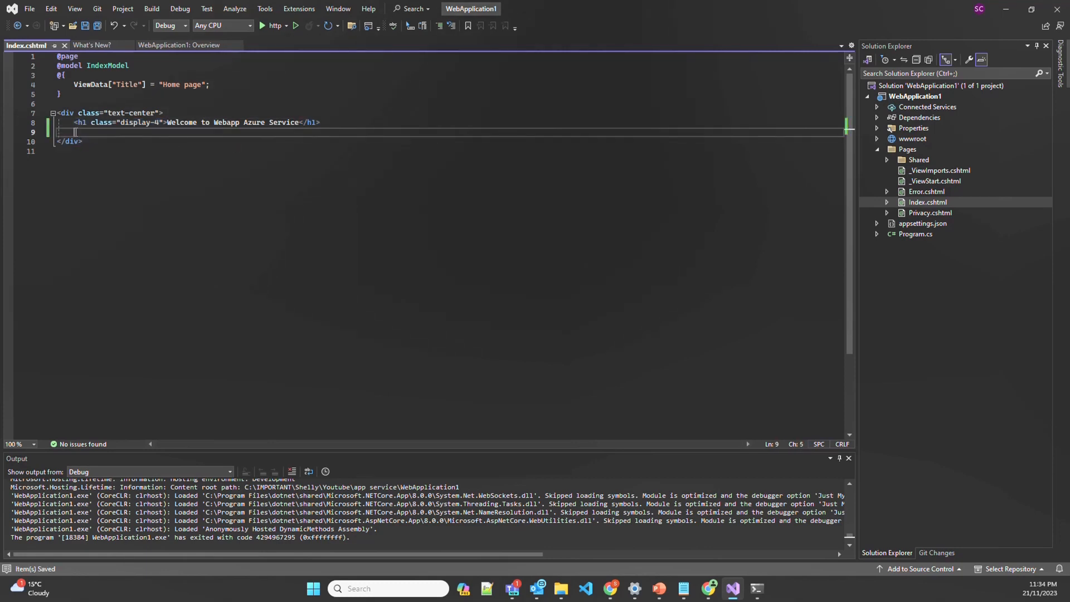
{"action": "left_click", "coordinate": [273, 26]}
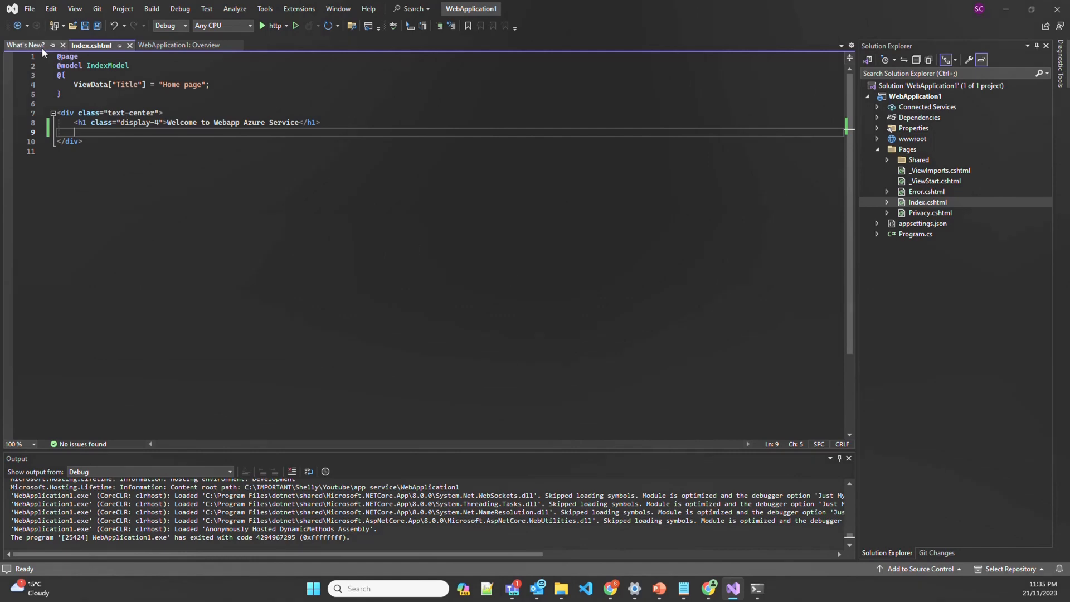
Create a publish profile targeting the existing Azure App Service (Windows) app in rg-backend
{"action": "left_click", "coordinate": [168, 45]}
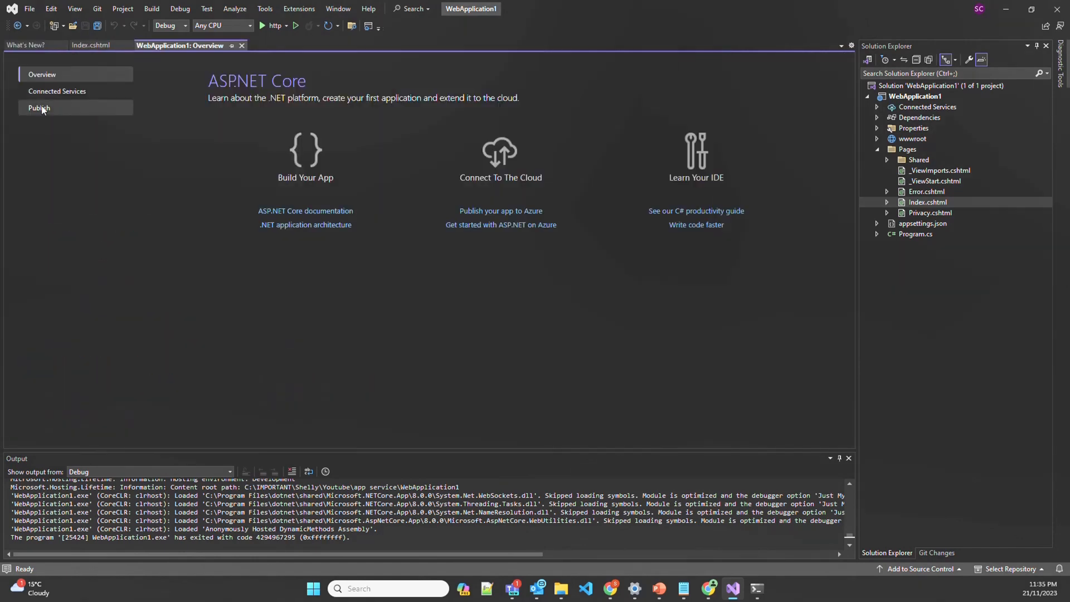
{"action": "left_click", "coordinate": [40, 108]}
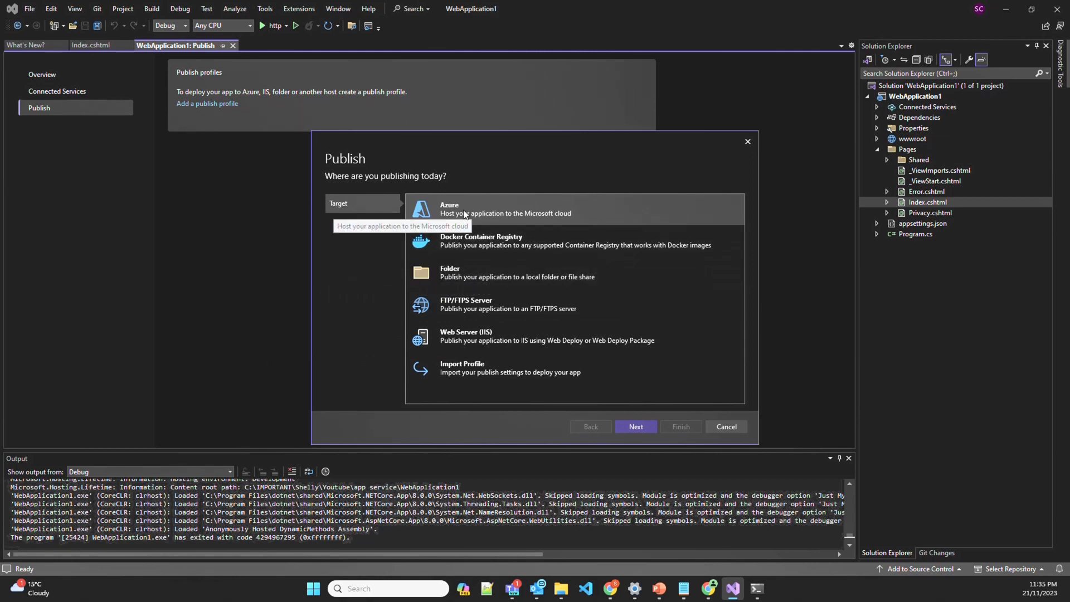
{"action": "left_click", "coordinate": [641, 427]}
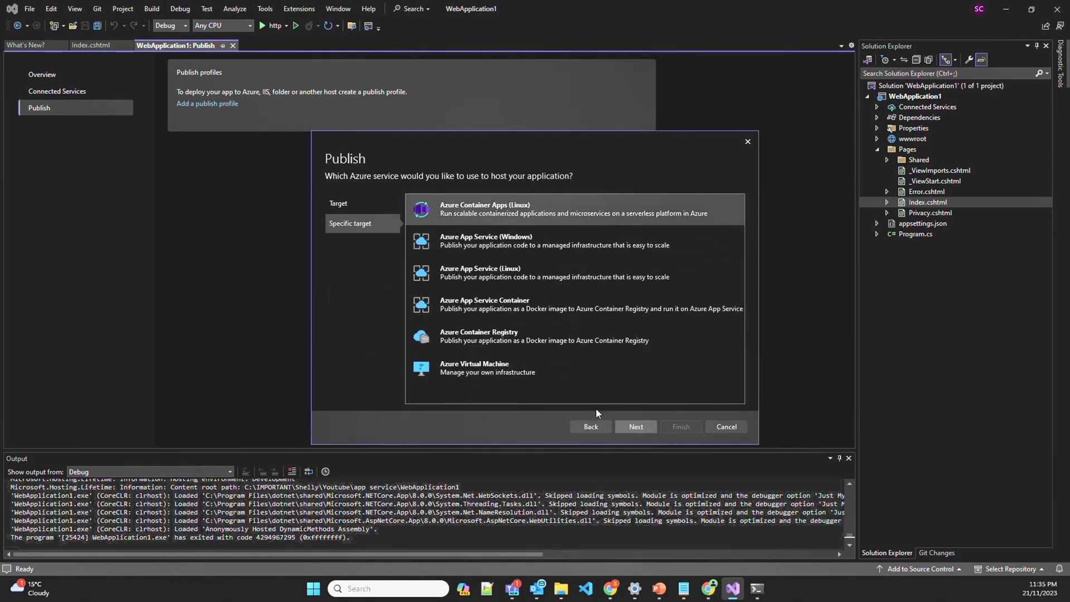
{"action": "left_click", "coordinate": [510, 239]}
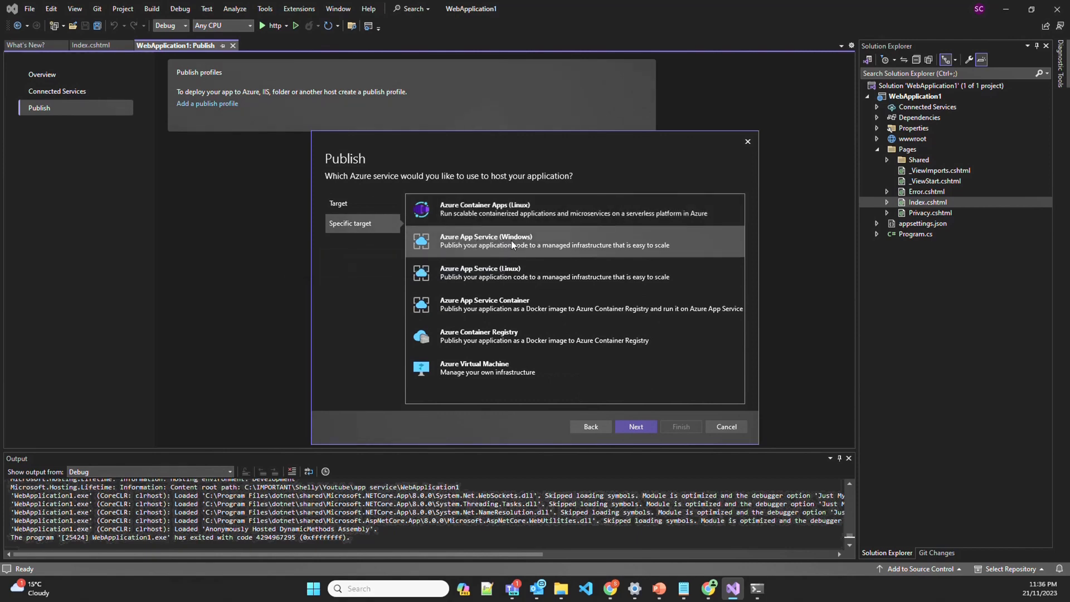
{"action": "left_click", "coordinate": [634, 426]}
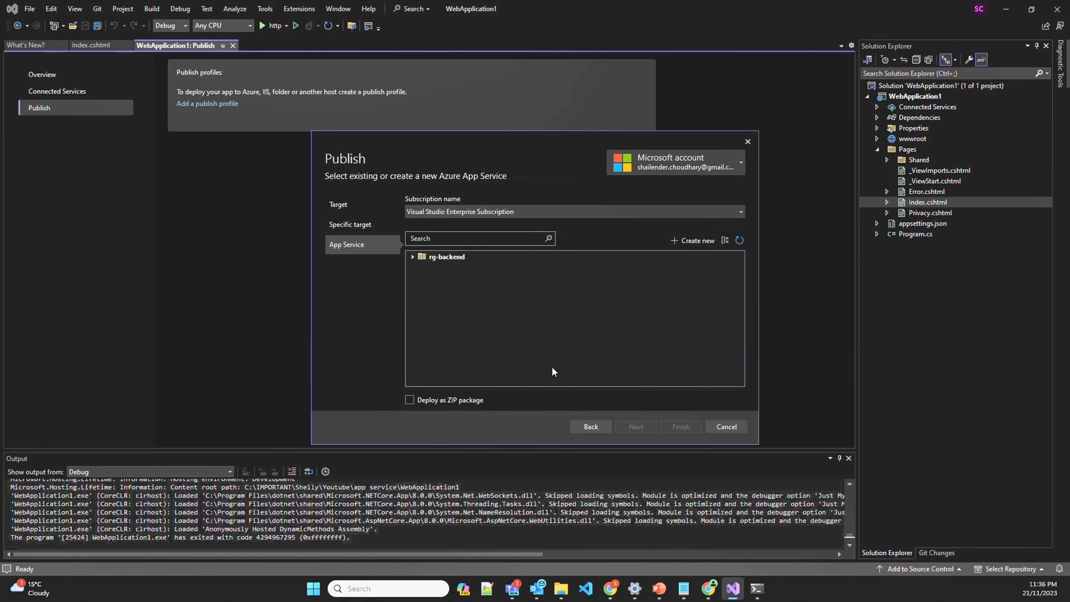
{"action": "left_click", "coordinate": [413, 256]}
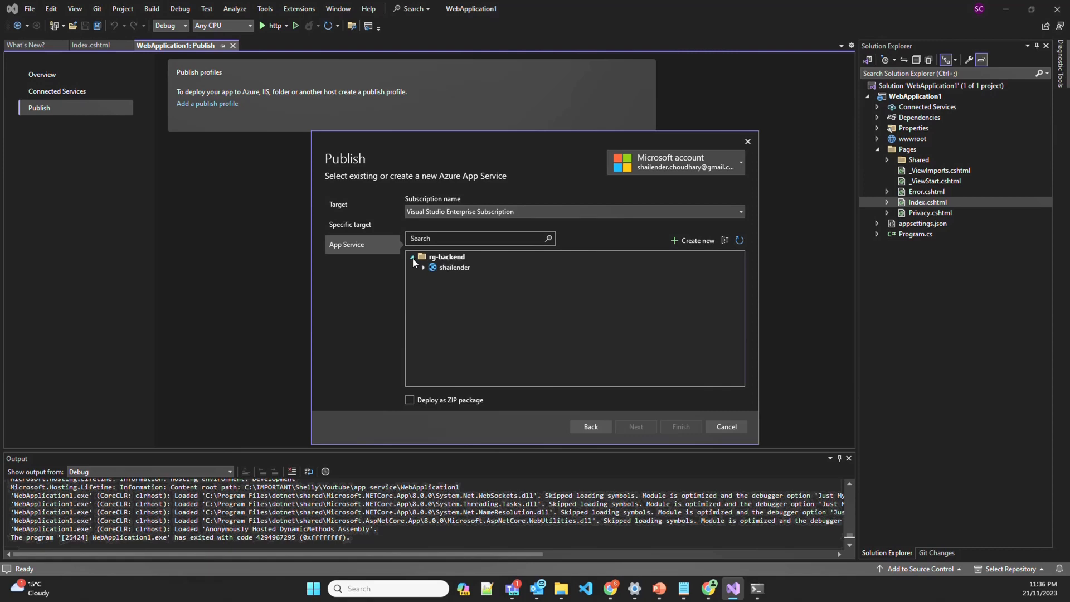
{"action": "left_click", "coordinate": [452, 269]}
{"action": "left_click", "coordinate": [688, 426]}
Publish the project to Azure, continuing past the .NET runtime compatibility warning
{"action": "left_click", "coordinate": [681, 427]}
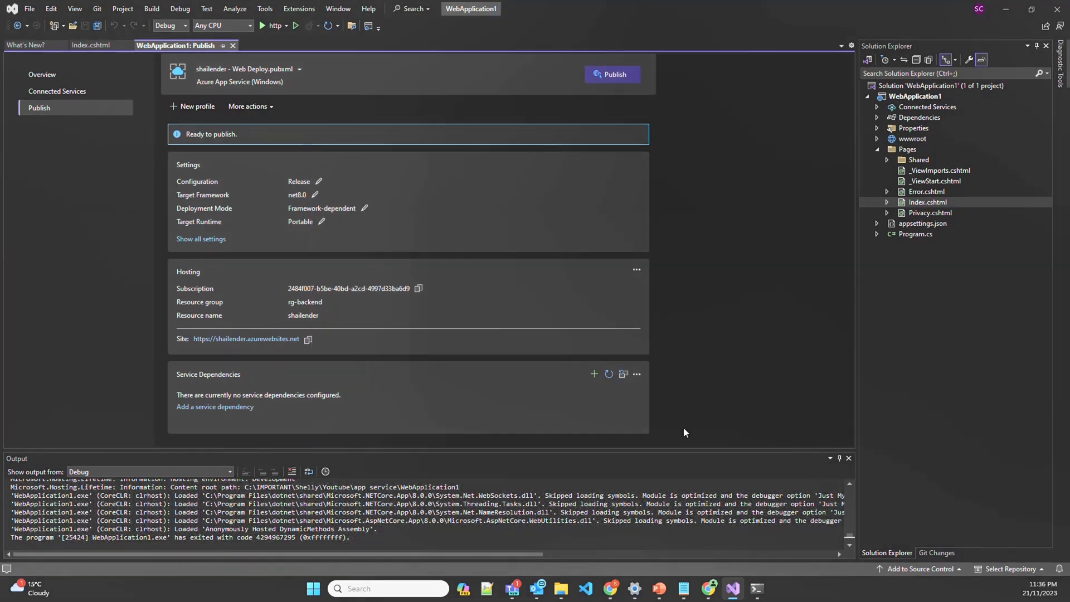
{"action": "left_click", "coordinate": [609, 75]}
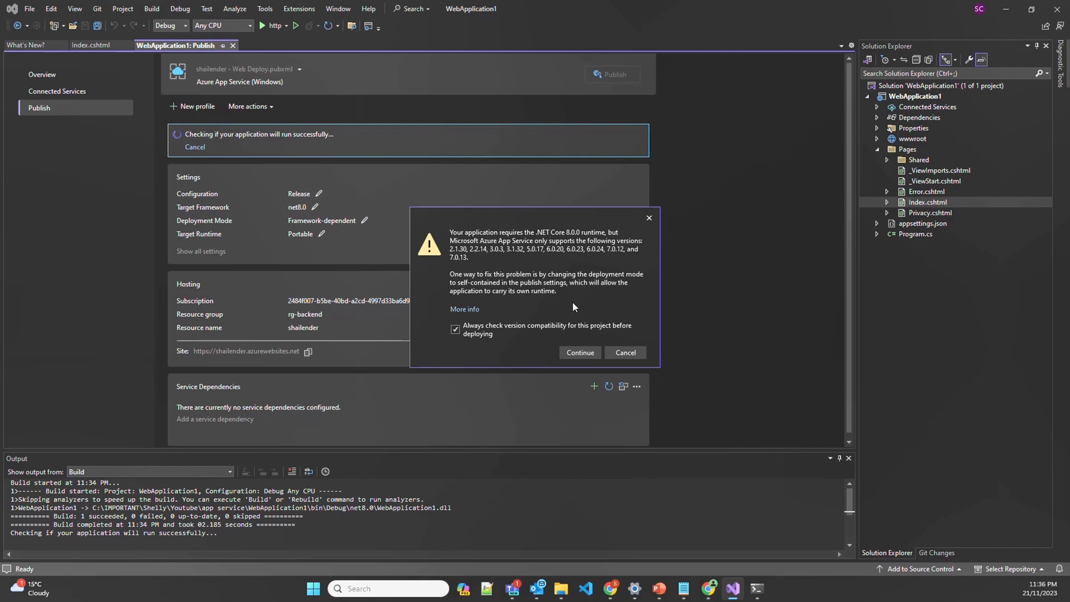
{"action": "left_click", "coordinate": [580, 352]}
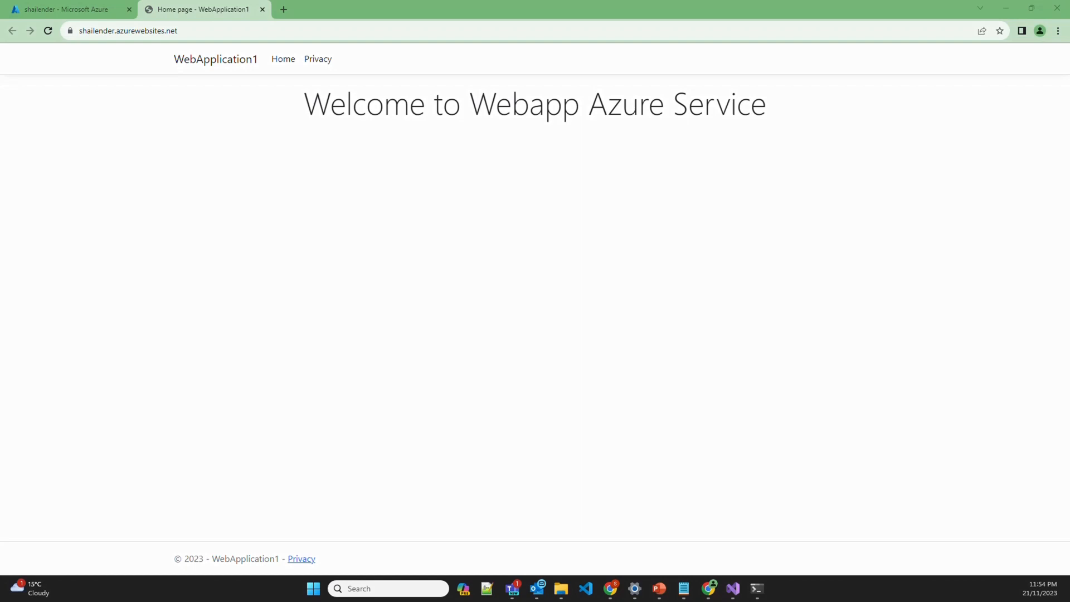
Check the live 'Welcome to Webapp Azure Service' heading and the publish success, then close Visual Studio
{"action": "left_click", "coordinate": [95, 45]}
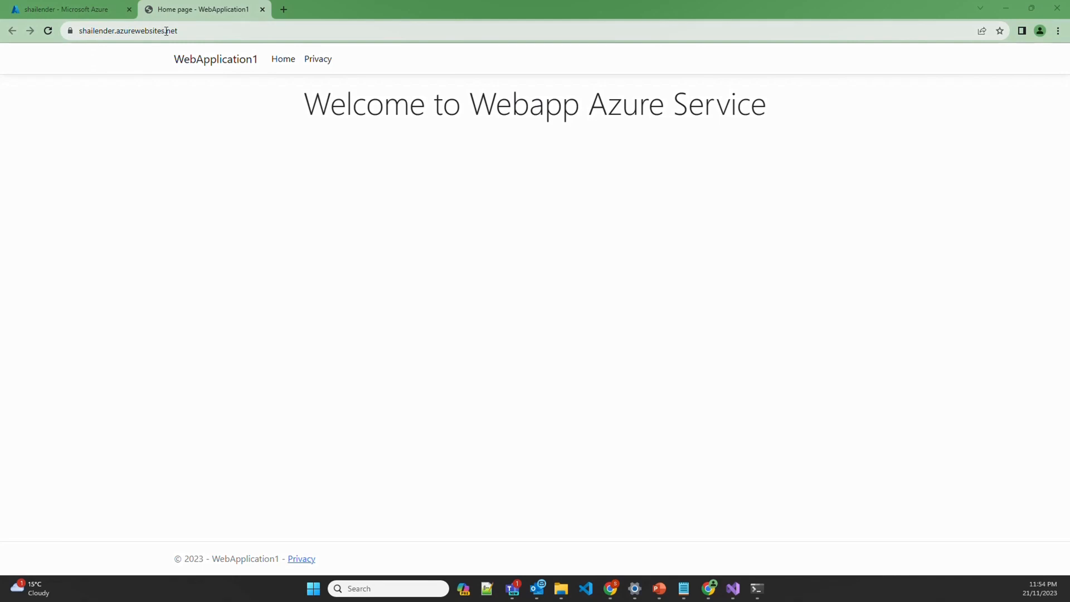
{"action": "left_click_drag", "start_coordinate": [301, 101], "coordinate": [768, 109]}
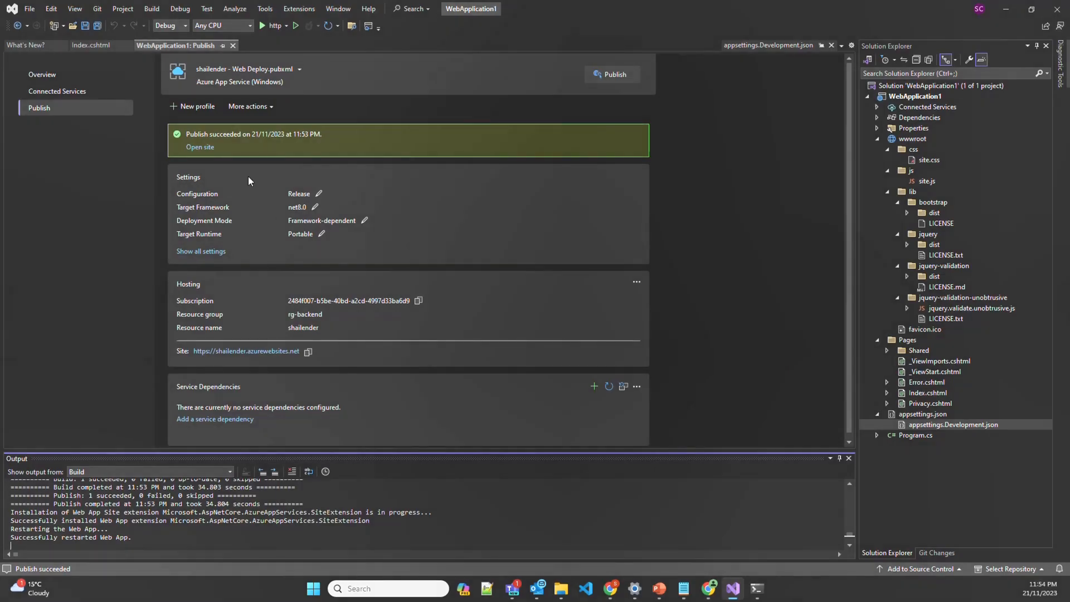
{"action": "left_click", "coordinate": [219, 135]}
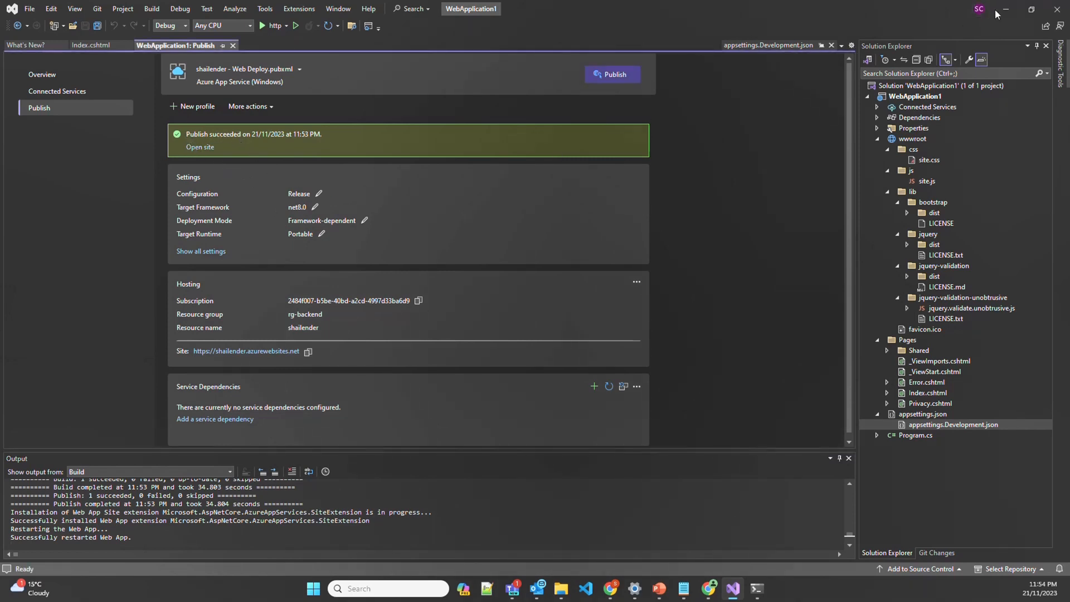
{"action": "left_click", "coordinate": [1057, 9]}
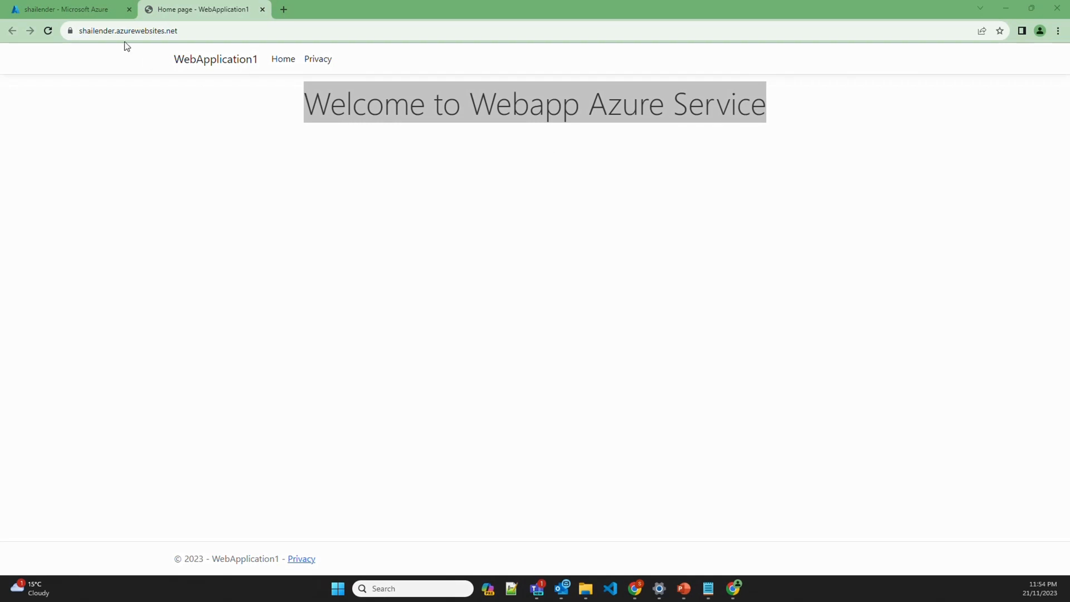
Go to Application gateways in the Azure portal and start creating a new gateway
{"action": "left_click", "coordinate": [92, 12]}
{"action": "left_click", "coordinate": [229, 58]}
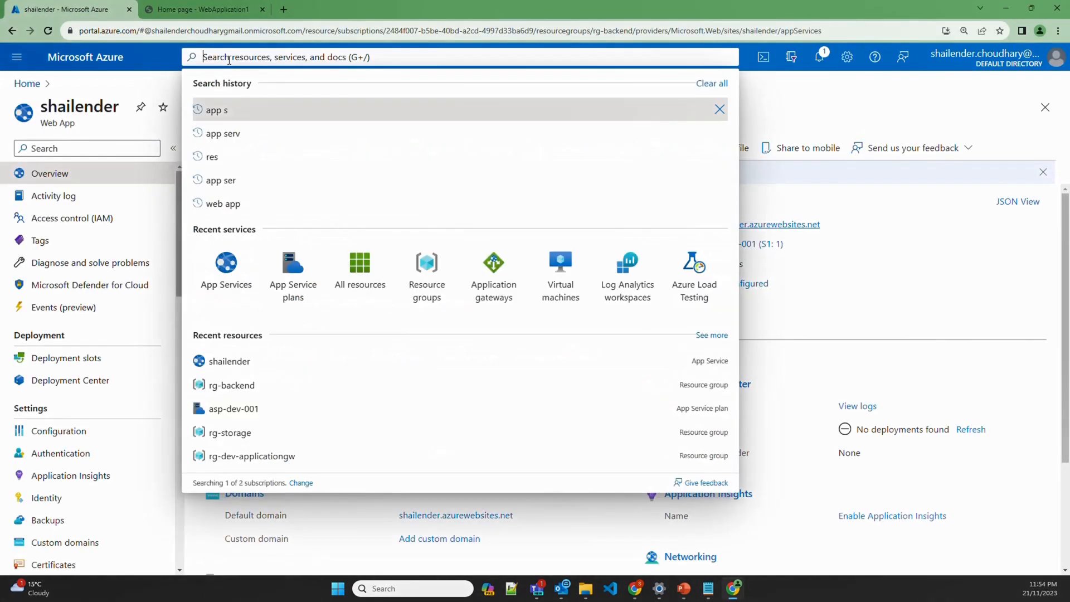
{"action": "type", "text": "appli"}
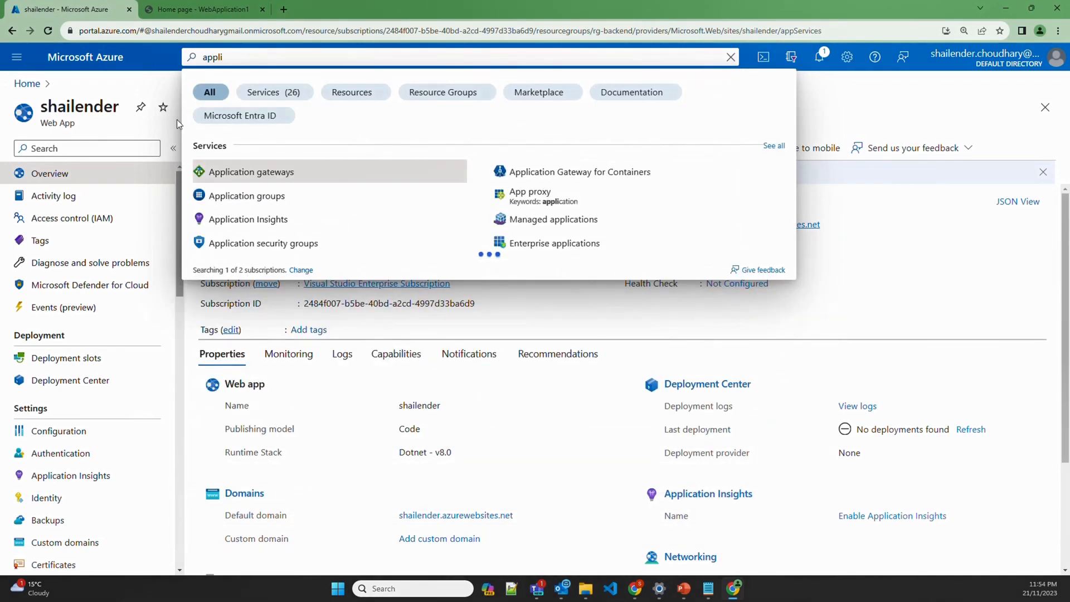
{"action": "left_click", "coordinate": [234, 175]}
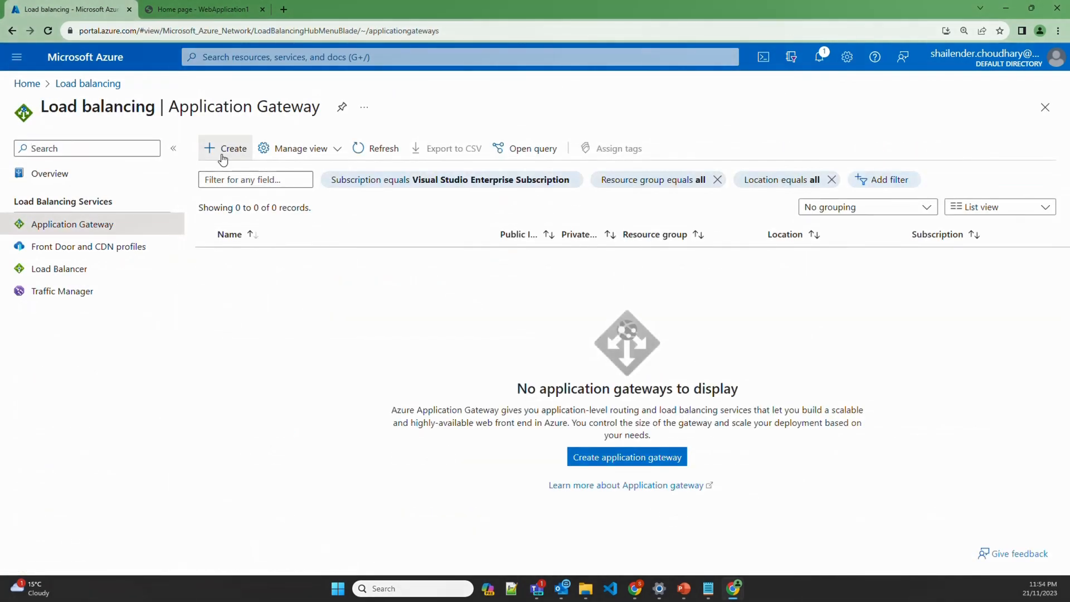
{"action": "left_click", "coordinate": [223, 158]}
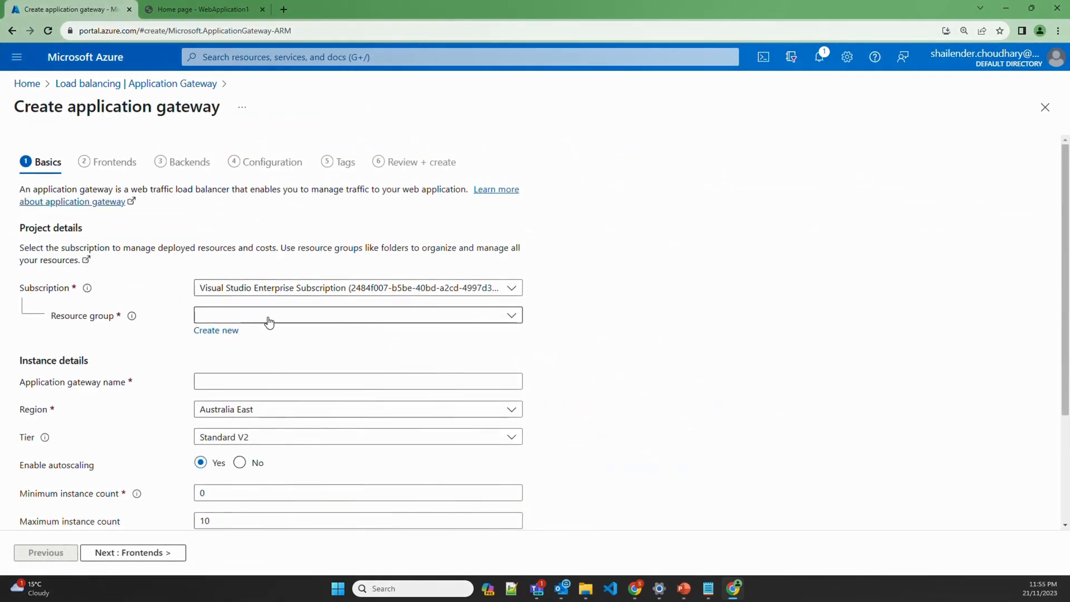
Name it agw-dev-001 in rg-dev-applicationgw, autoscaling off, with instance count 1
{"action": "left_click", "coordinate": [270, 323]}
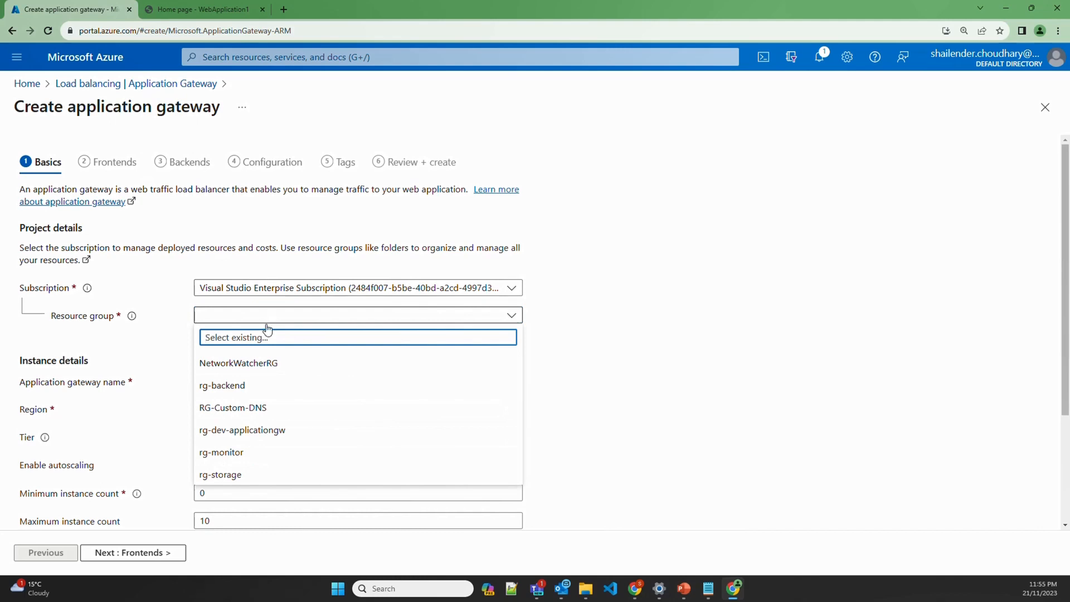
{"action": "left_click", "coordinate": [246, 439]}
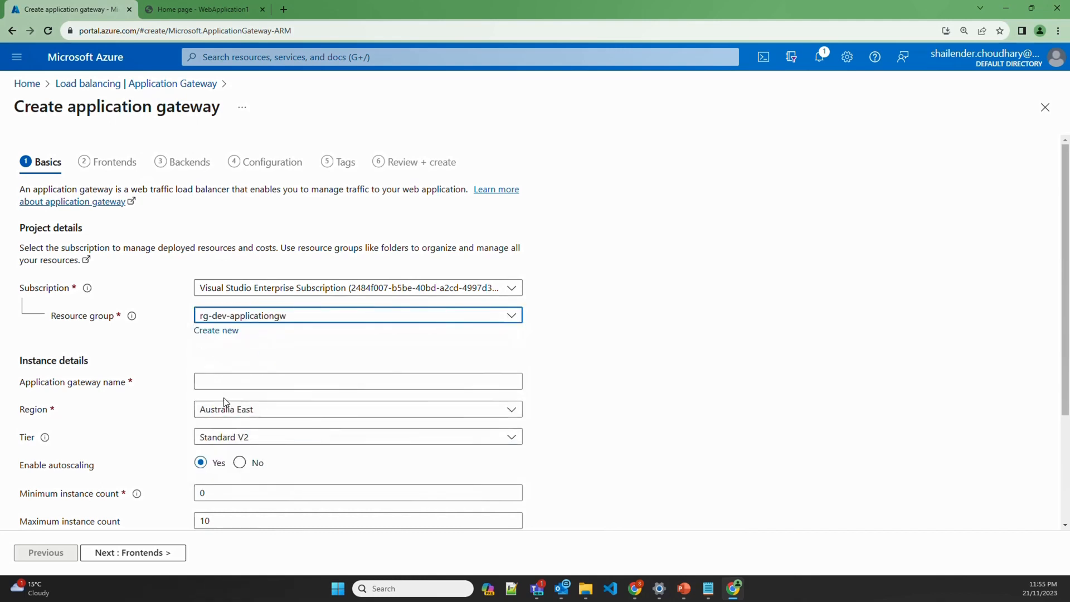
{"action": "left_click", "coordinate": [222, 381]}
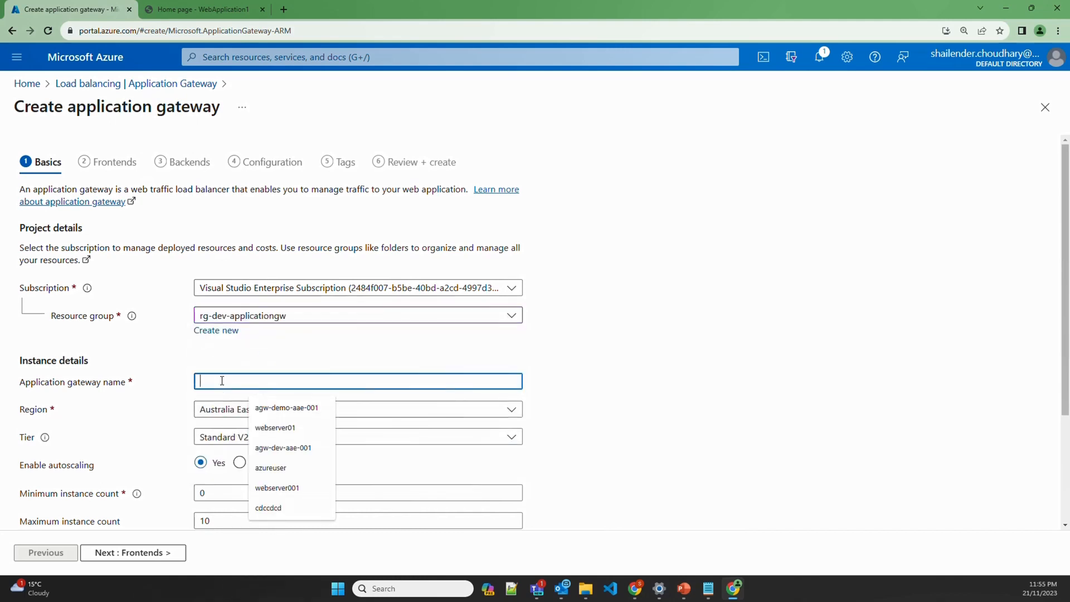
{"action": "type", "text": "agw-dev-0"}
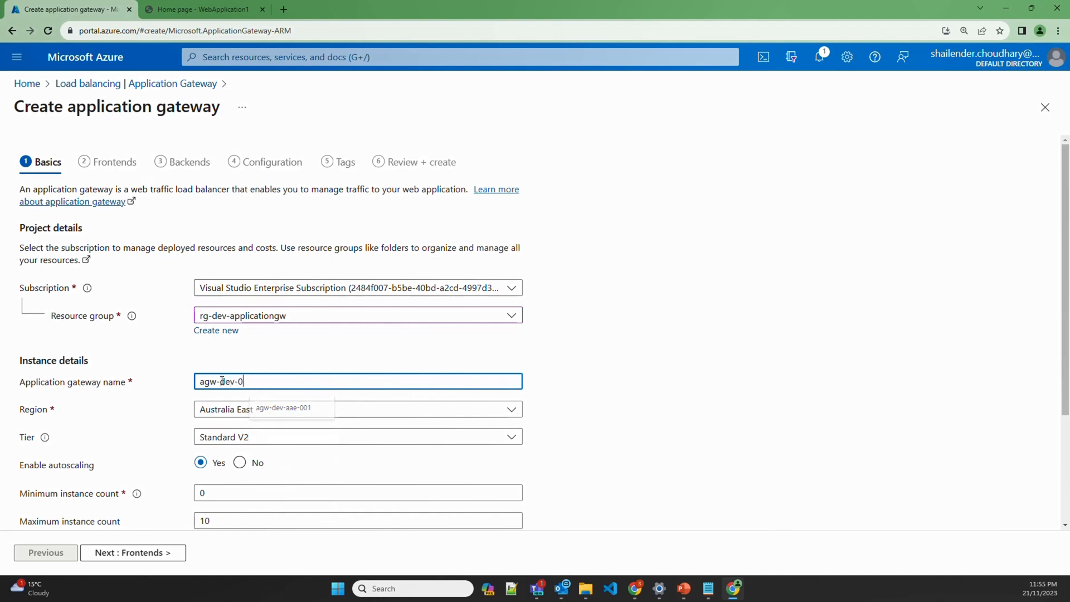
{"action": "type", "text": "01"}
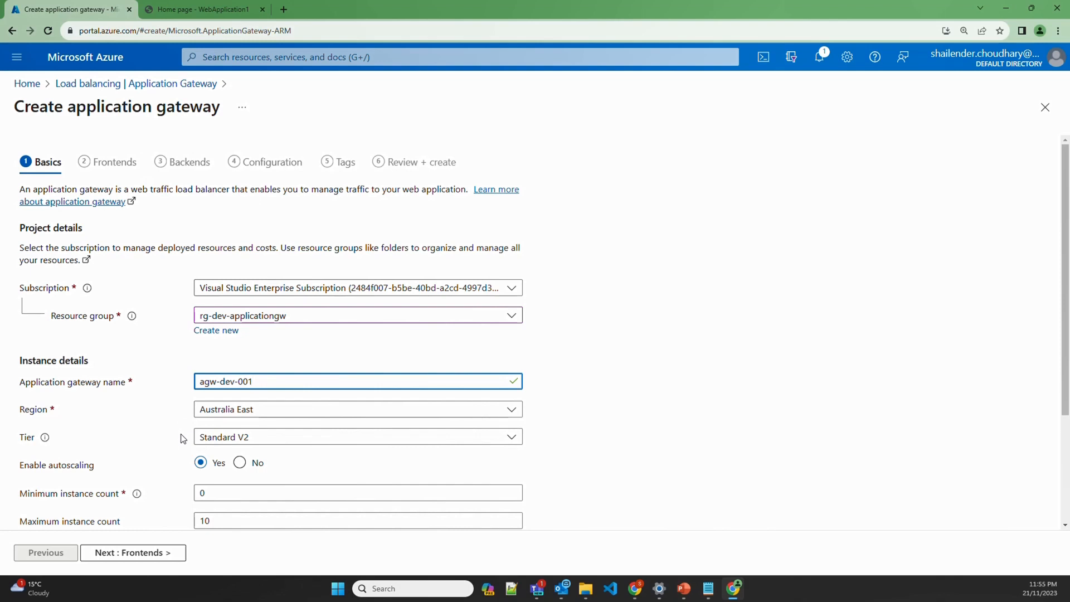
{"action": "left_click", "coordinate": [239, 463]}
{"action": "left_click", "coordinate": [213, 492]}
{"action": "key", "text": "BackSpace"}
{"action": "type", "text": "1"}
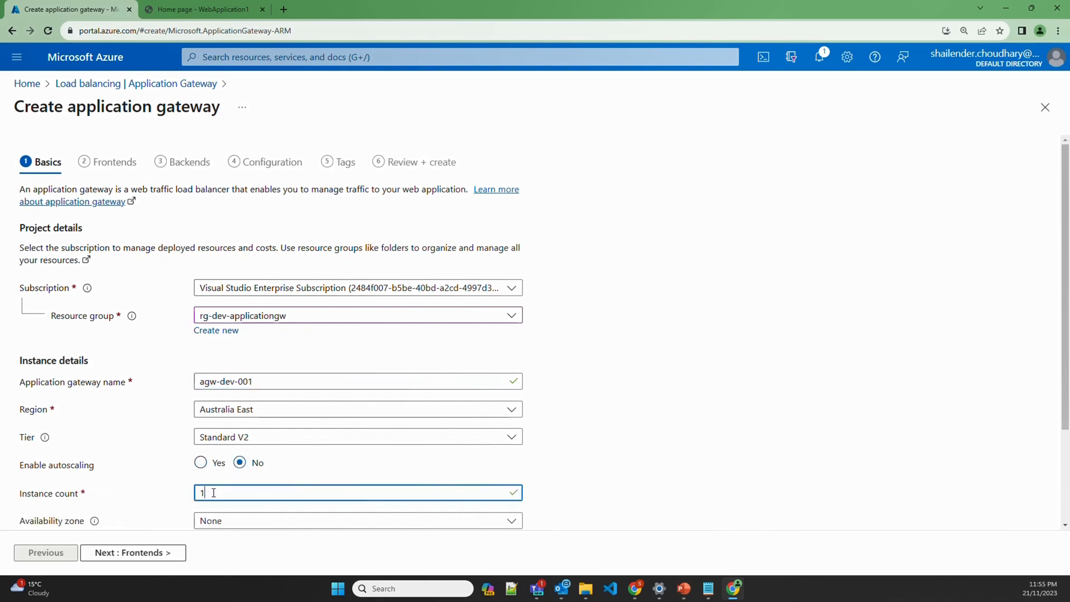
{"action": "left_click", "coordinate": [155, 484]}
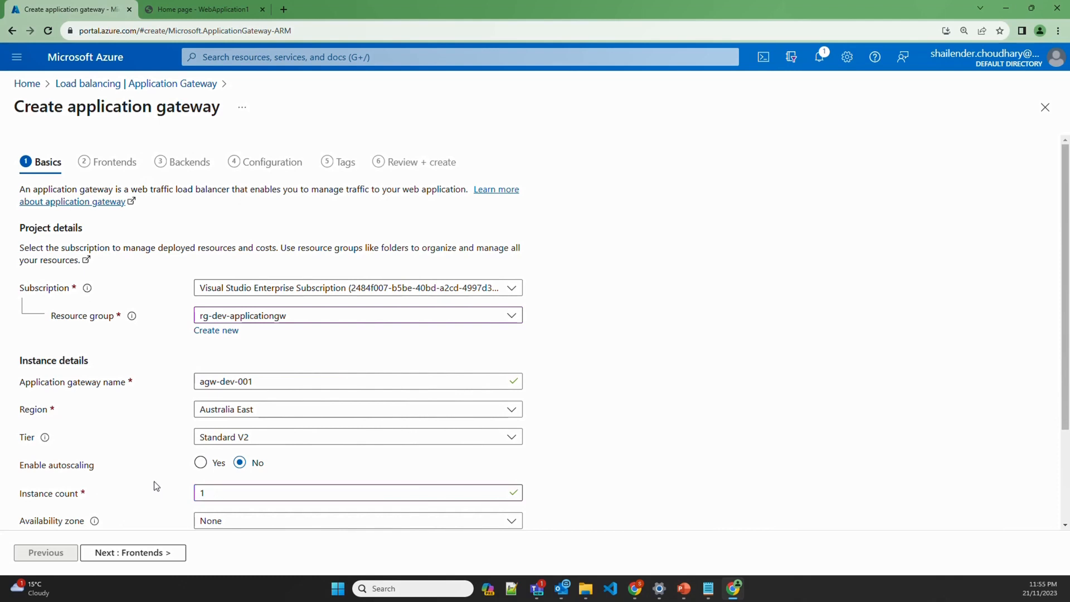
Select Vnet-dev-01 as the gateway's virtual network and proceed to Frontends
{"action": "scroll", "coordinate": [154, 446], "scroll_direction": "down", "scroll_amount": 3}
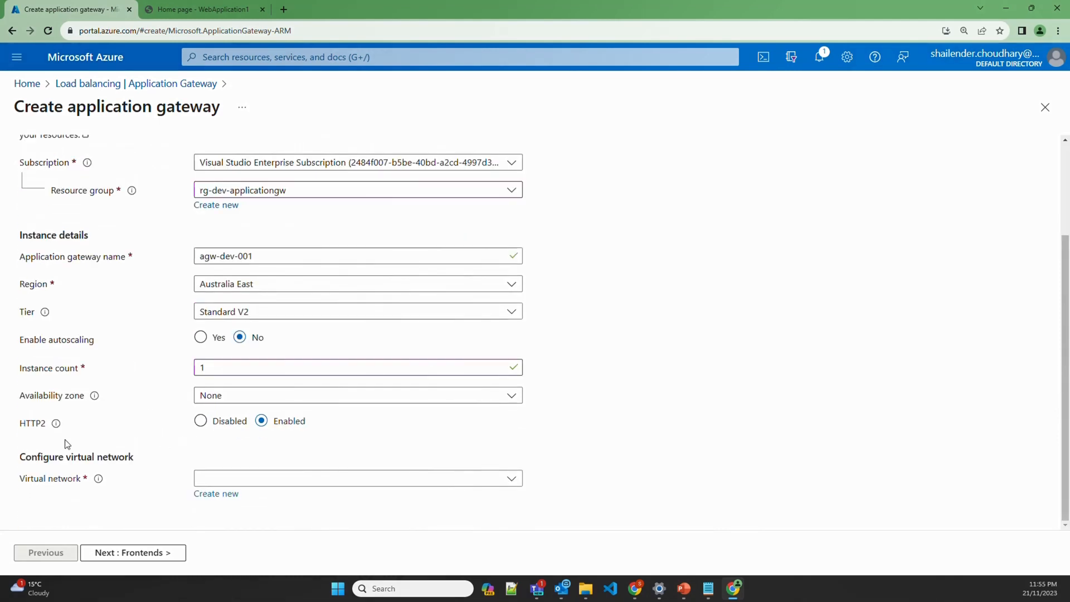
{"action": "left_click", "coordinate": [234, 481]}
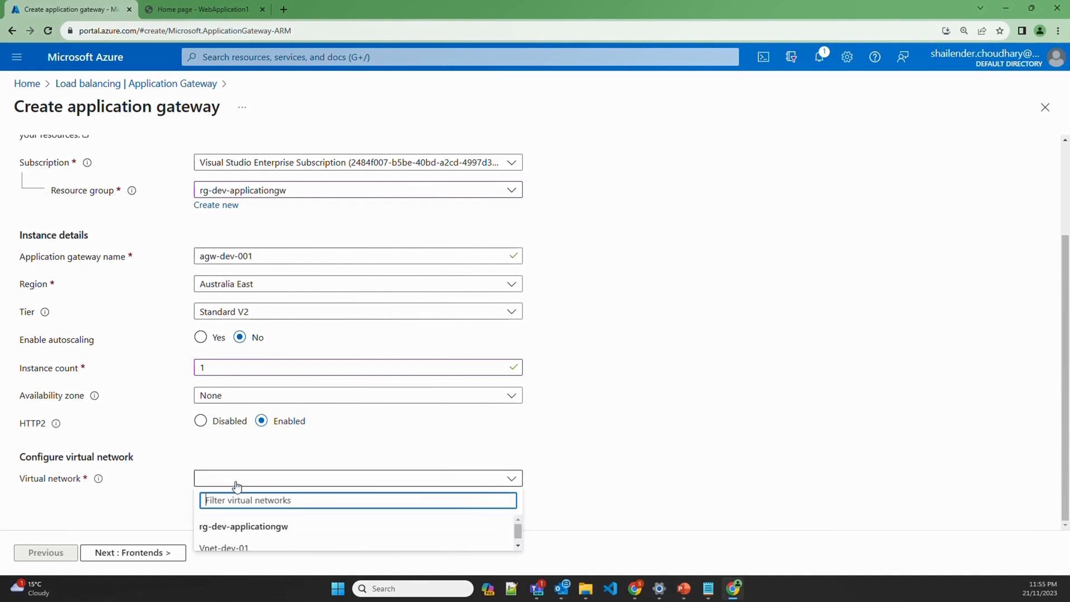
{"action": "left_click", "coordinate": [259, 549]}
{"action": "scroll", "coordinate": [133, 477], "scroll_direction": "down", "scroll_amount": 1}
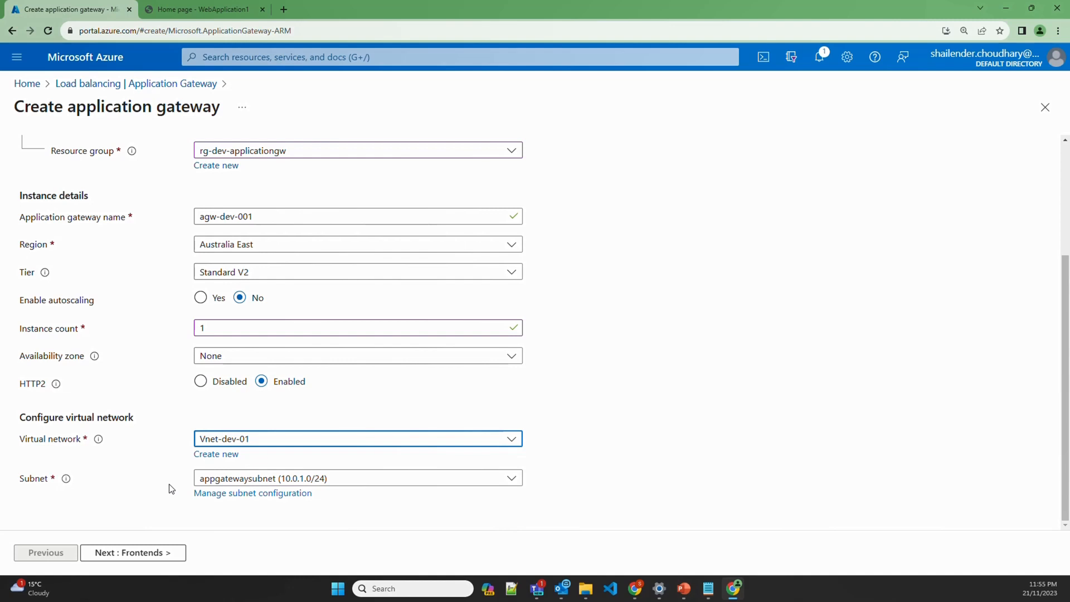
{"action": "left_click", "coordinate": [156, 552]}
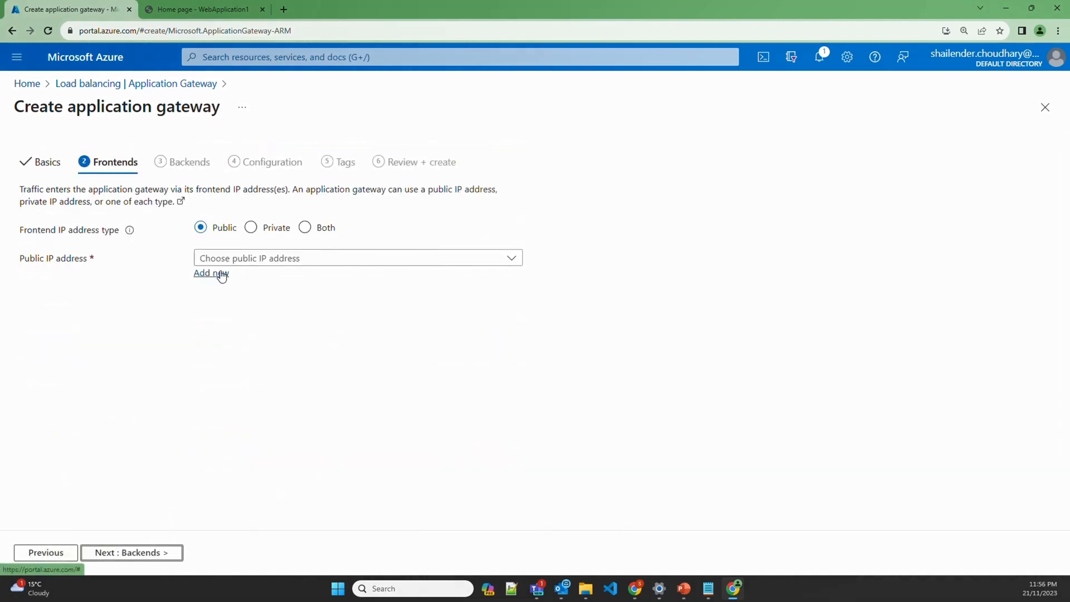
Add a new public IP address named agw-pubip-01 for the gateway
{"action": "left_click", "coordinate": [222, 274]}
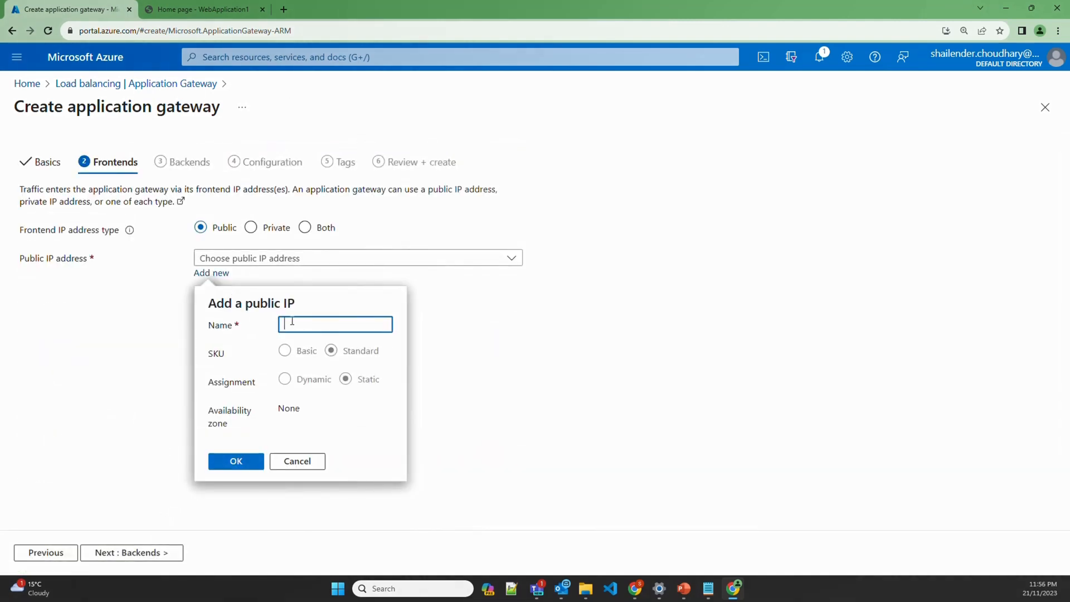
{"action": "type", "text": "agw-pubip-01"}
{"action": "left_click", "coordinate": [244, 464]}
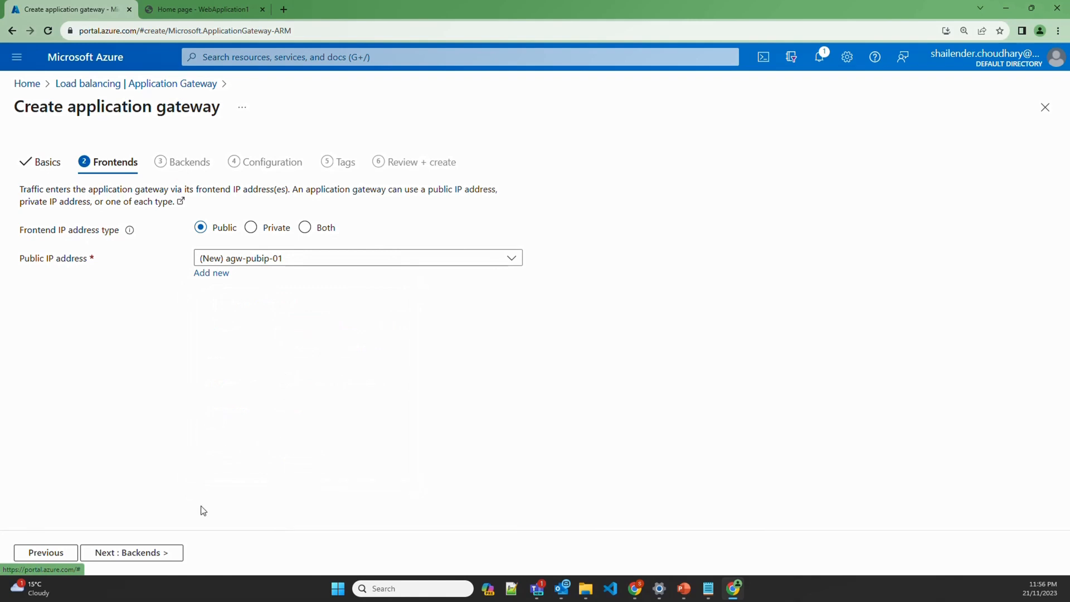
Create backend pool webapp-pool with the App Service web app as its target
{"action": "left_click", "coordinate": [161, 553]}
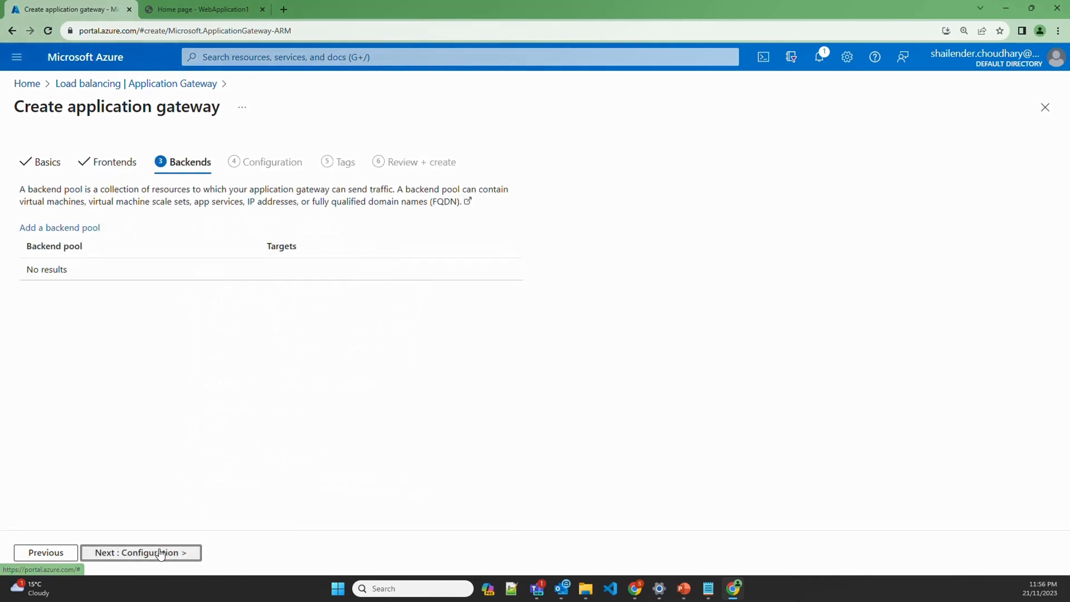
{"action": "left_click", "coordinate": [62, 229]}
{"action": "left_click", "coordinate": [827, 192]}
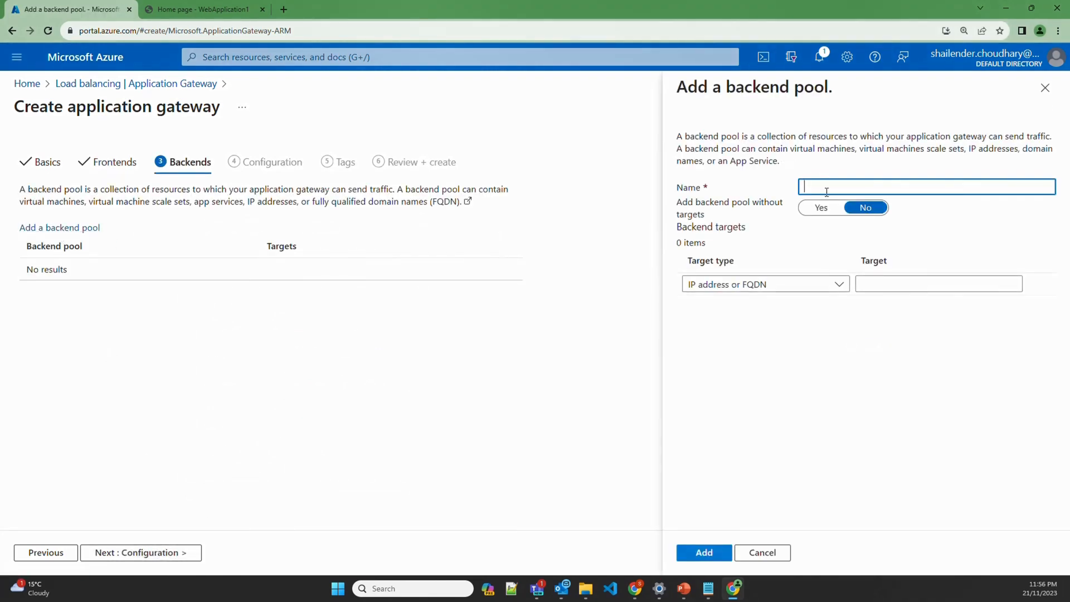
{"action": "type", "text": "webapp-"}
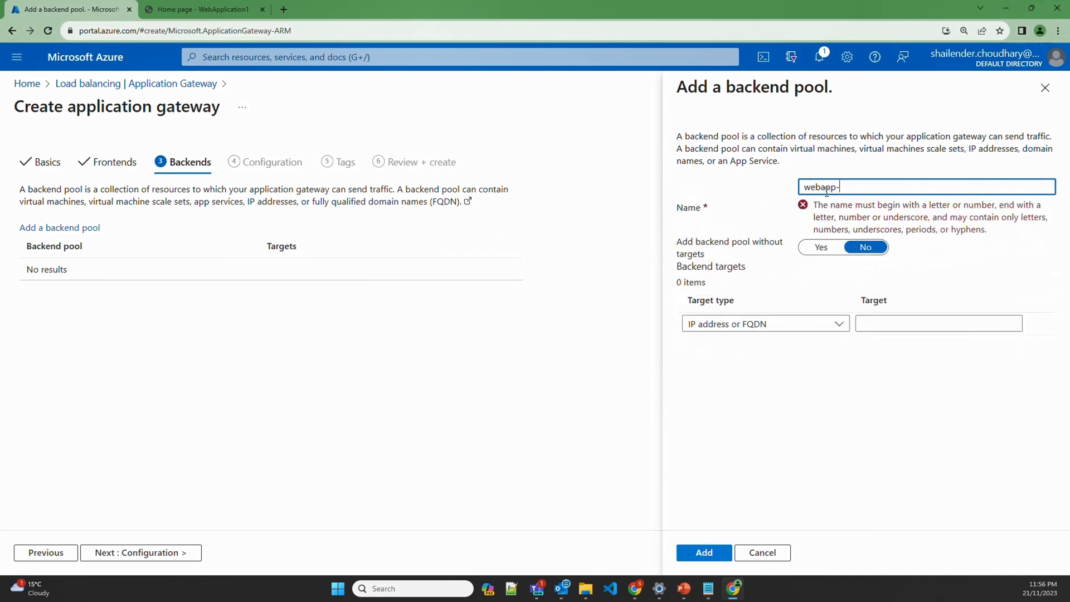
{"action": "type", "text": "pool"}
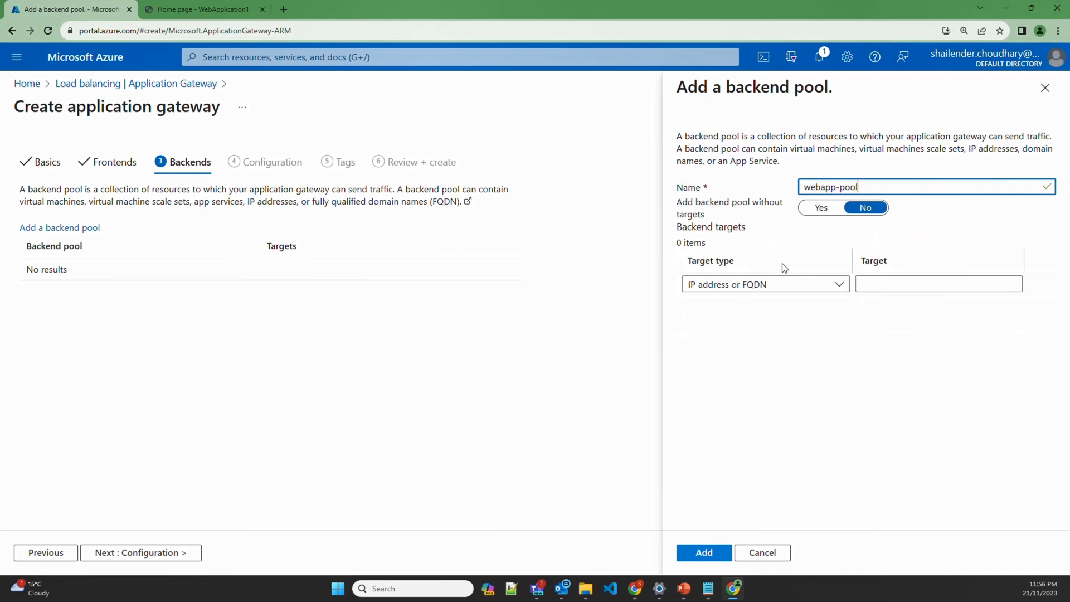
{"action": "left_click", "coordinate": [772, 283]}
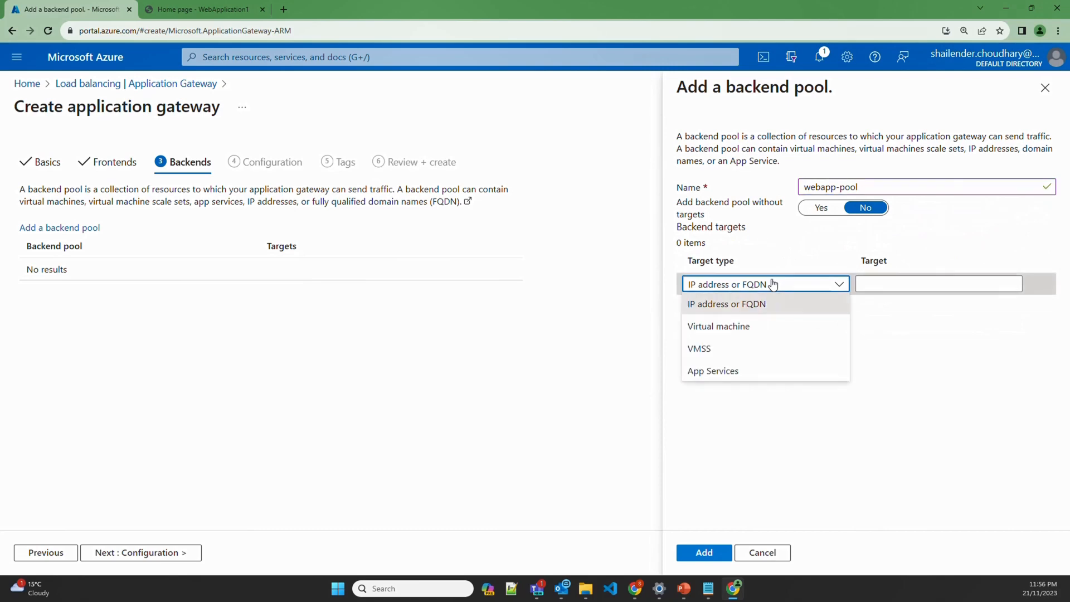
{"action": "left_click", "coordinate": [728, 371]}
{"action": "left_click", "coordinate": [920, 284]}
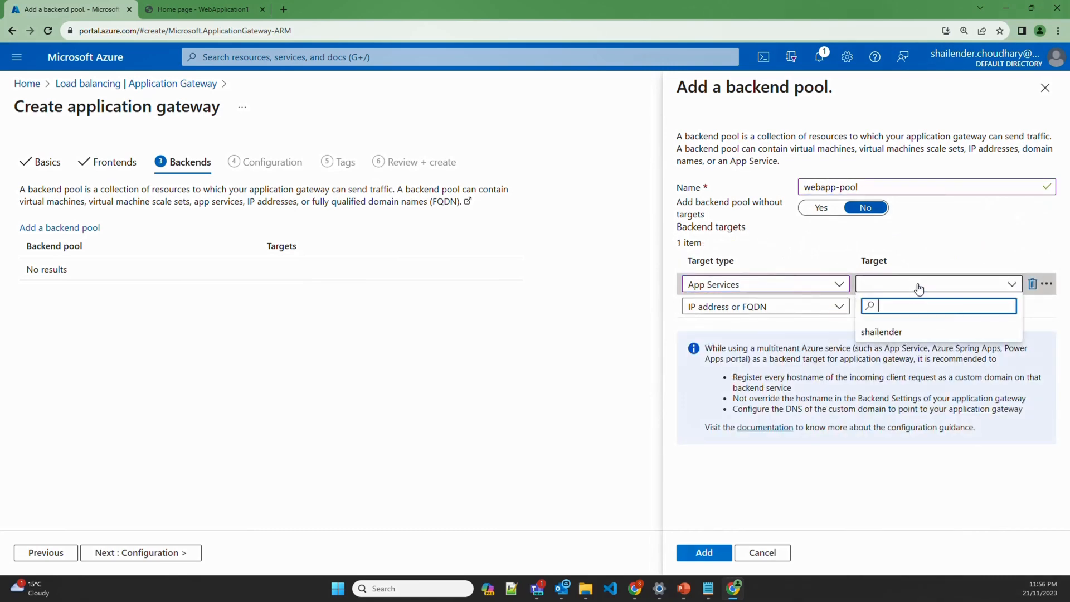
{"action": "left_click", "coordinate": [887, 335]}
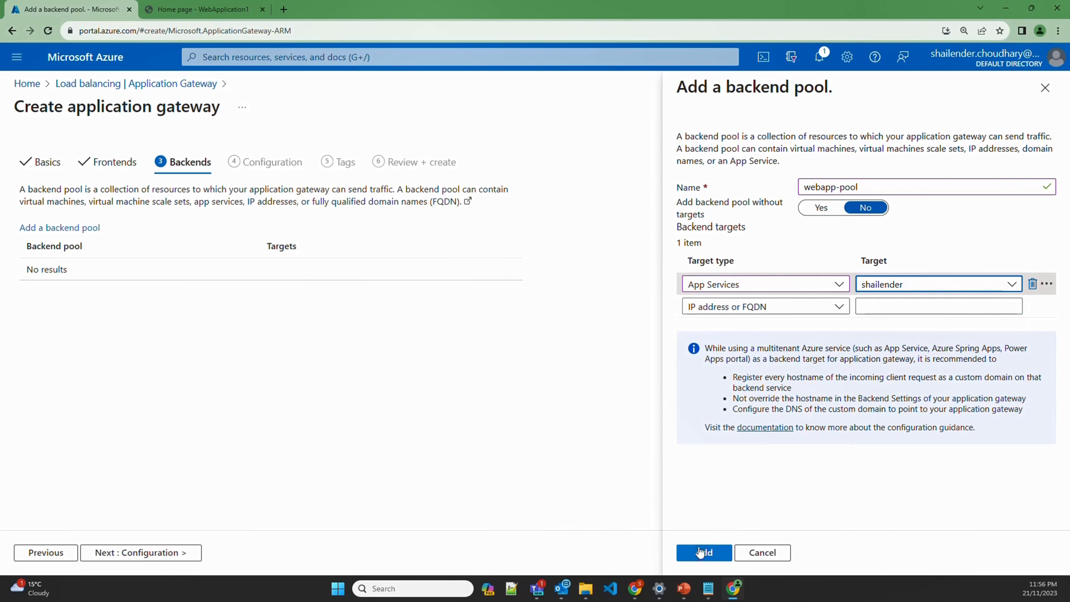
{"action": "left_click", "coordinate": [694, 552]}
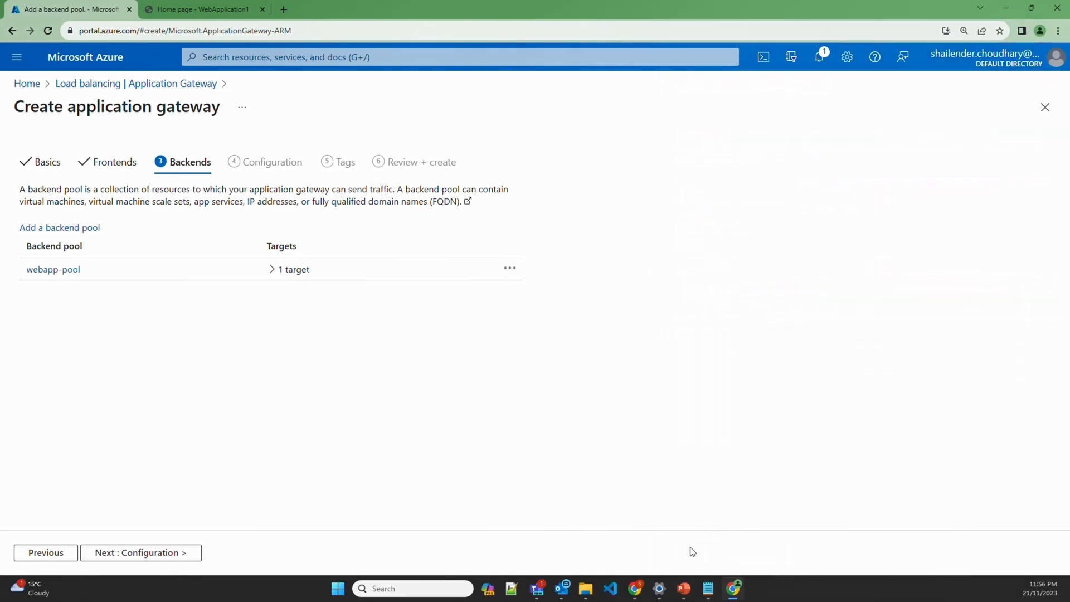
{"action": "left_click", "coordinate": [115, 553]}
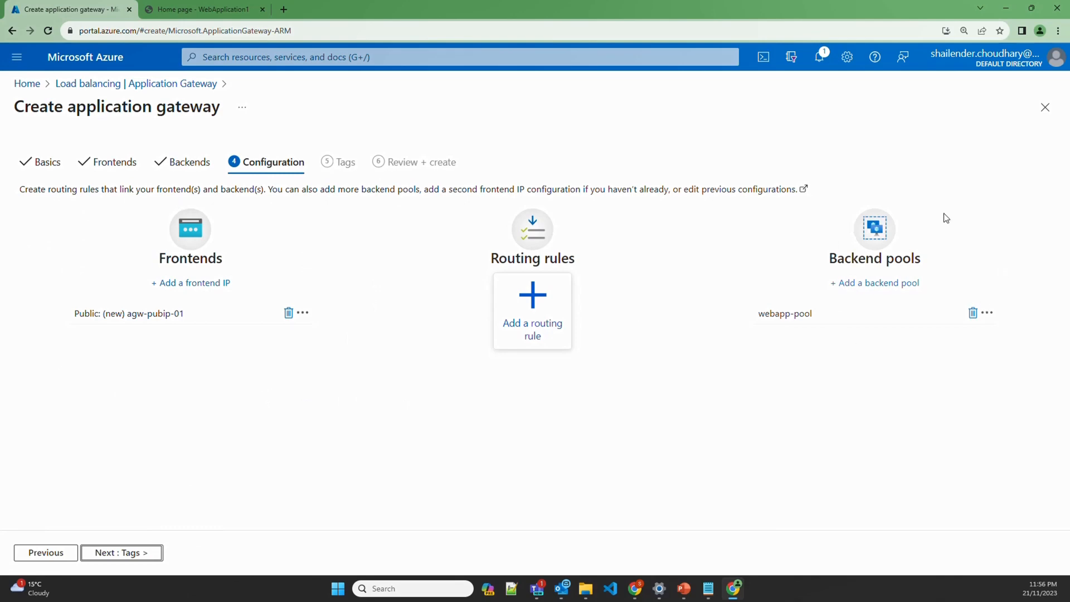
Add routing rule webapp-rule with priority 100 and listener webapp-listener
{"action": "left_click", "coordinate": [529, 343]}
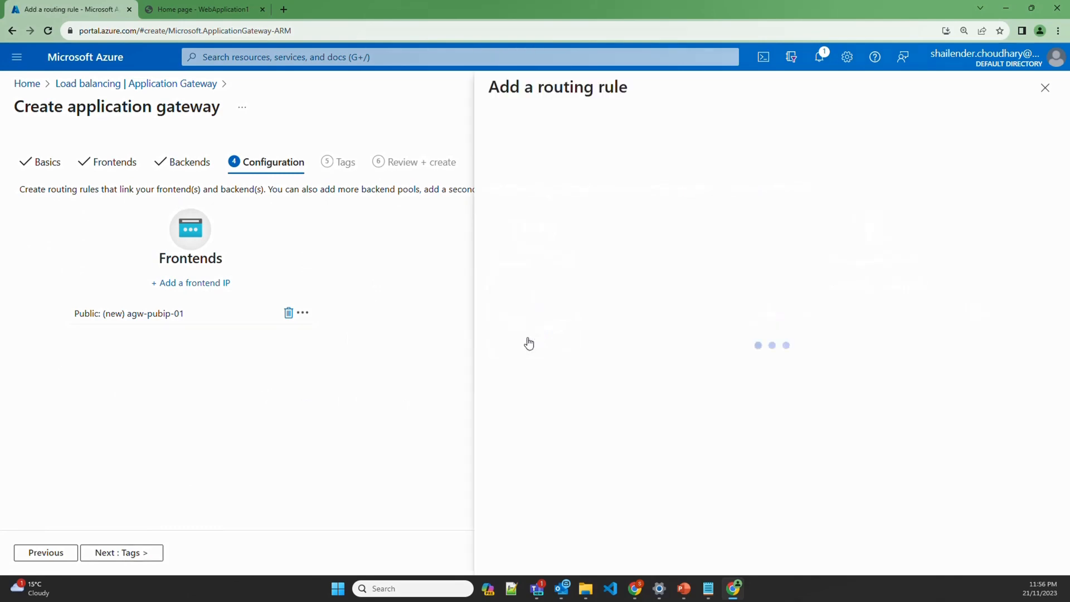
{"action": "left_click", "coordinate": [694, 177]}
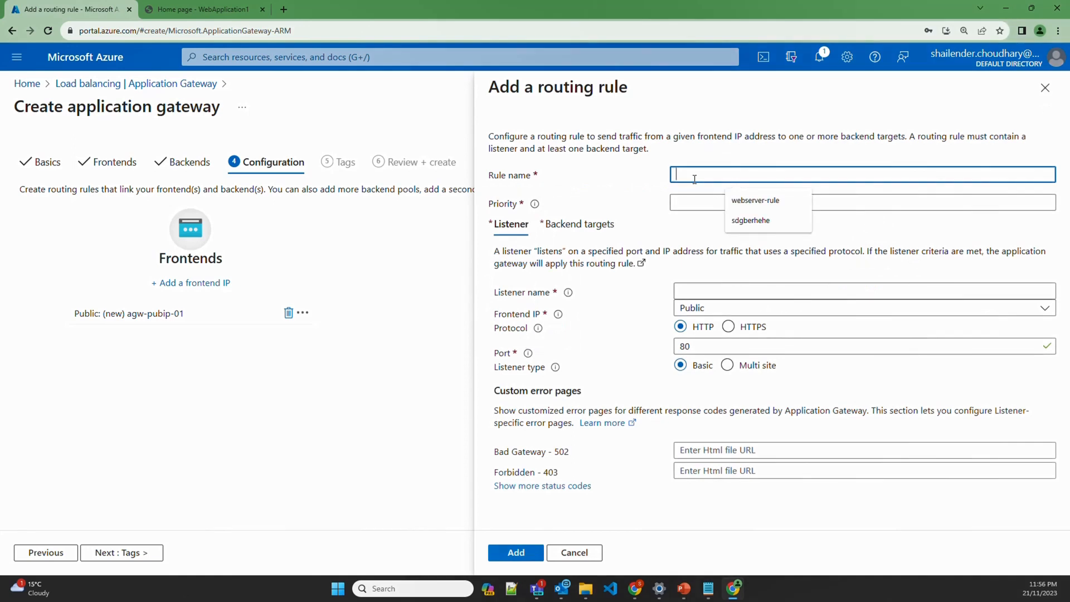
{"action": "type", "text": "webapp-rul"}
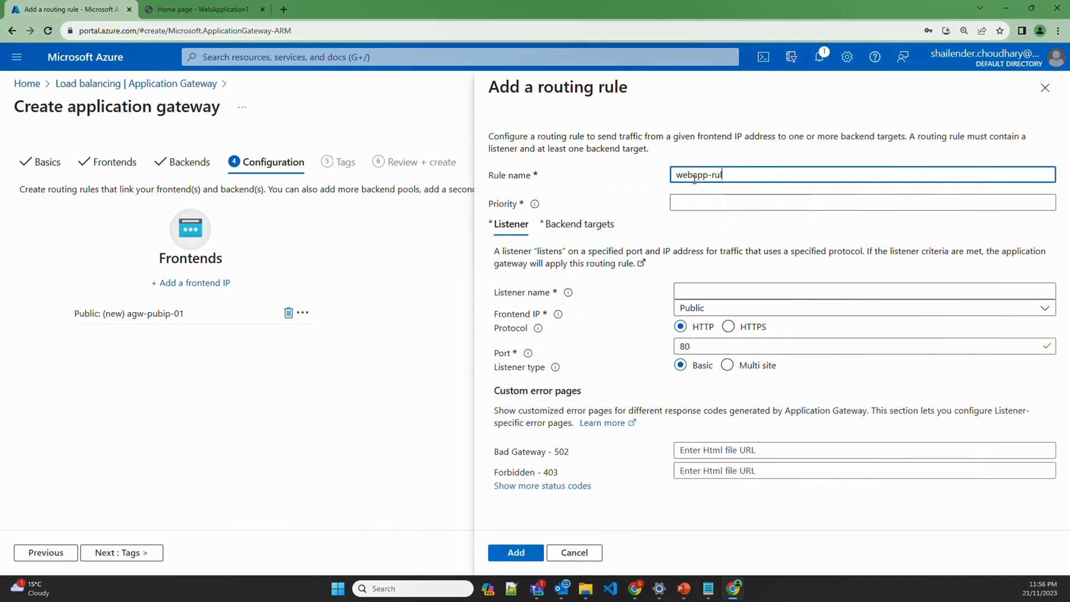
{"action": "type", "text": "e"}
{"action": "left_click", "coordinate": [684, 200]}
{"action": "type", "text": "1"}
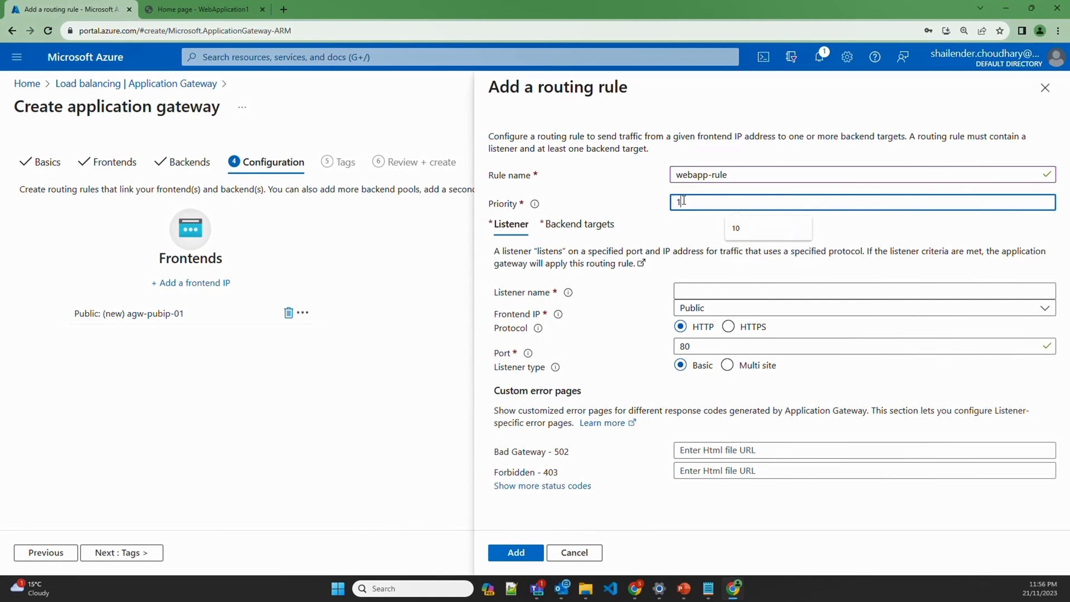
{"action": "type", "text": "00"}
{"action": "left_click", "coordinate": [716, 295]}
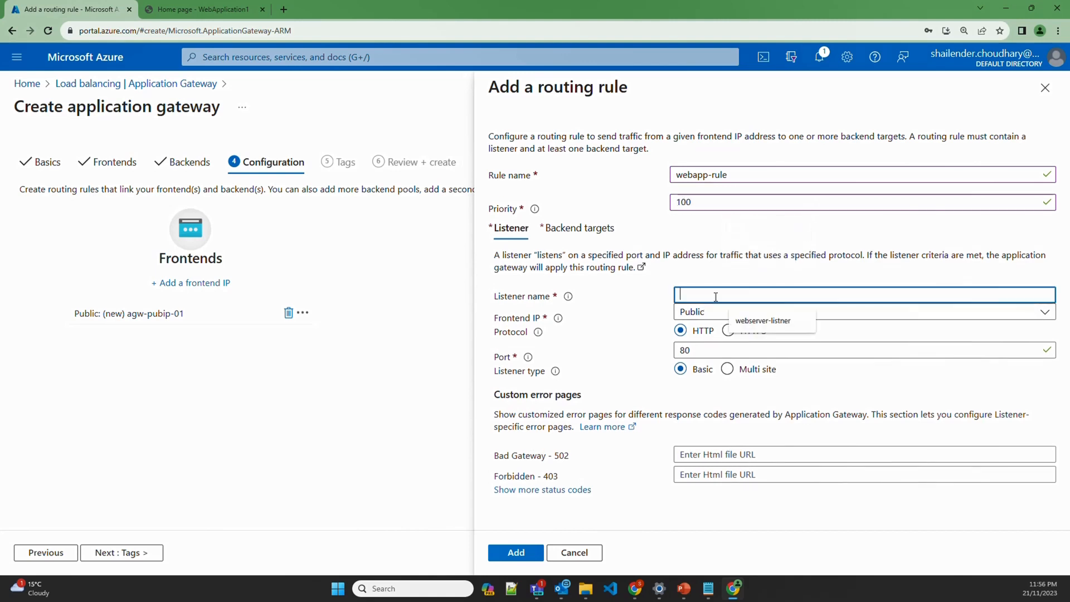
{"action": "type", "text": "webapp-"}
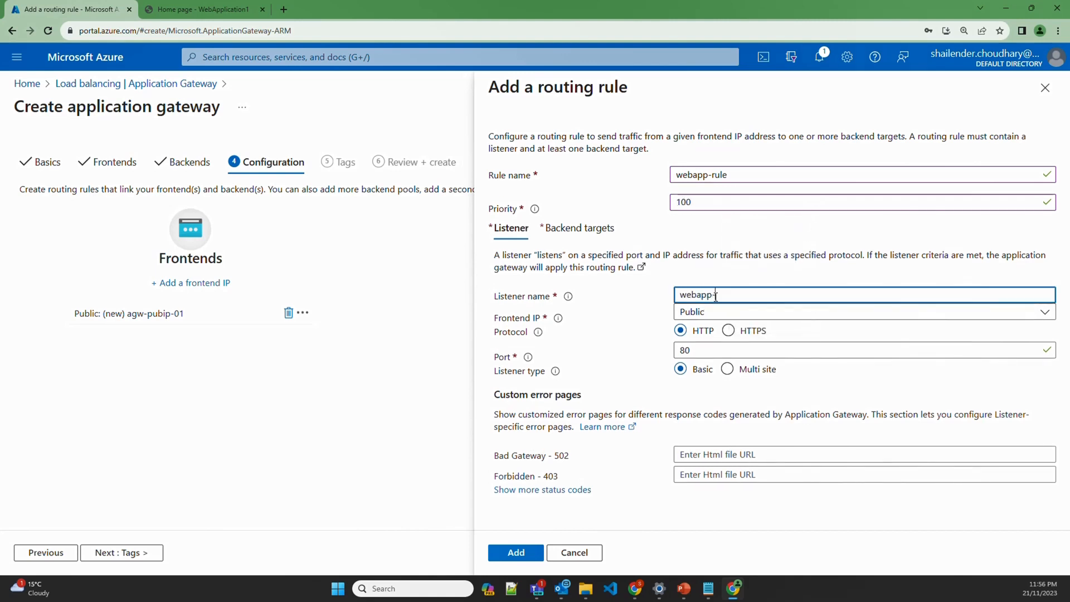
{"action": "type", "text": "listener"}
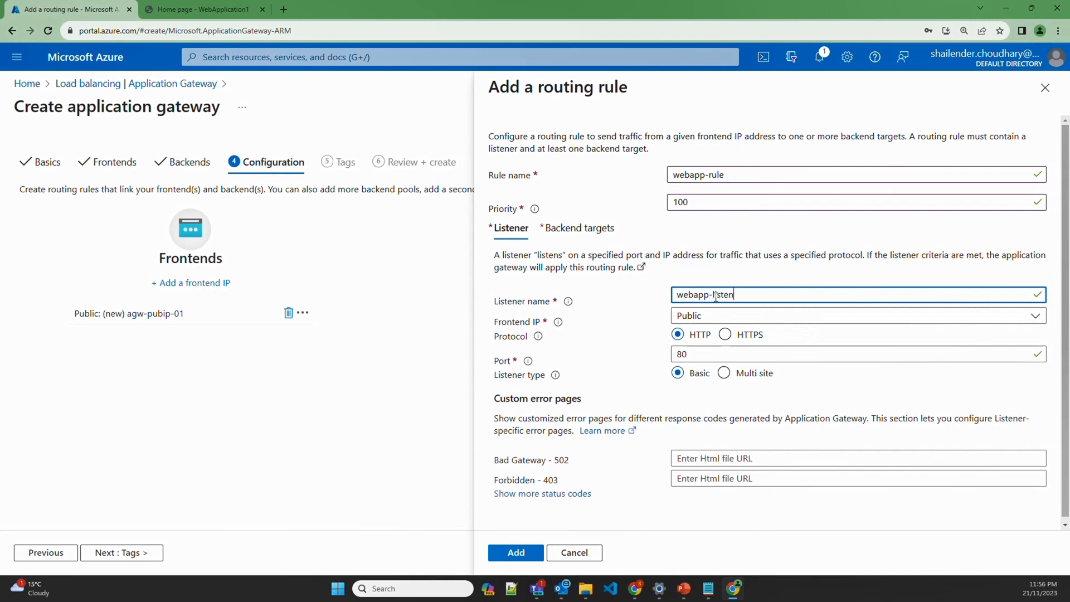
Make the listener HTTPS using certificate shailender.online from its uploaded PFX file and password
{"action": "left_click", "coordinate": [724, 335]}
{"action": "left_click", "coordinate": [734, 415]}
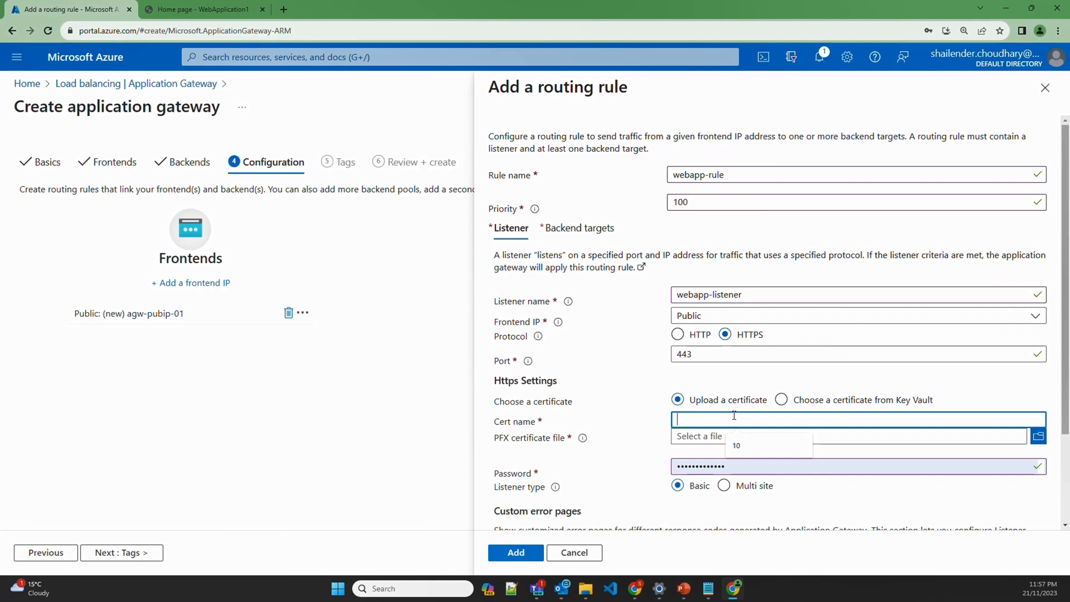
{"action": "type", "text": "shailender."}
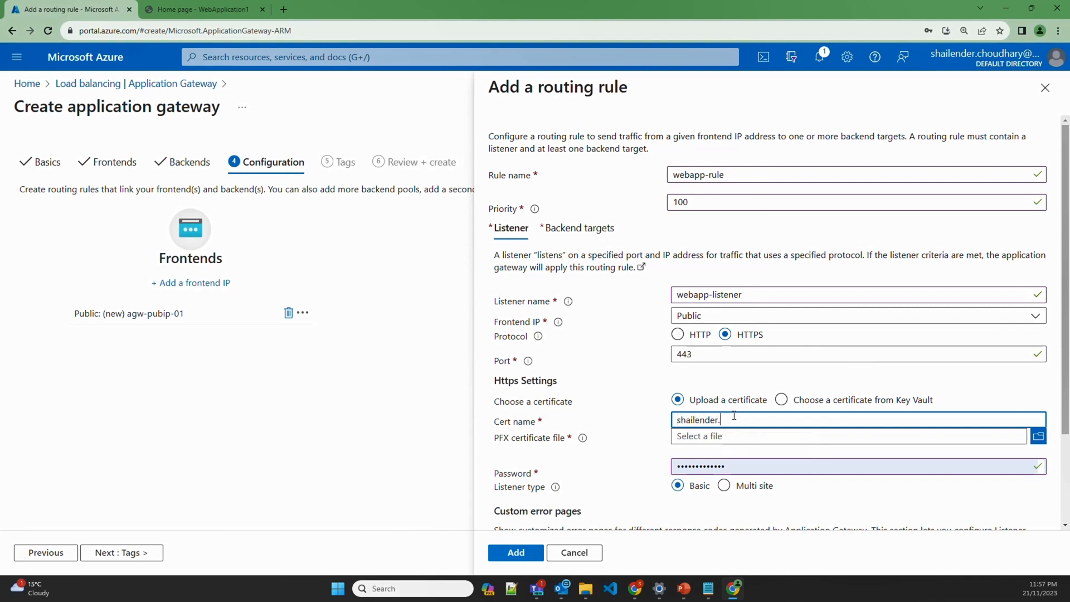
{"action": "type", "text": "online"}
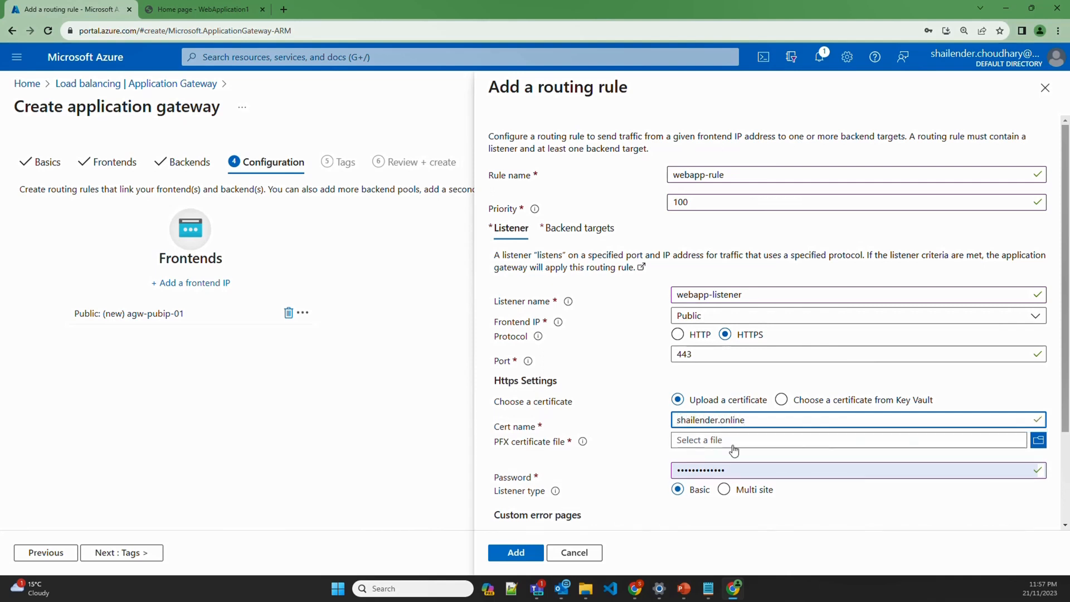
{"action": "left_click", "coordinate": [1037, 440]}
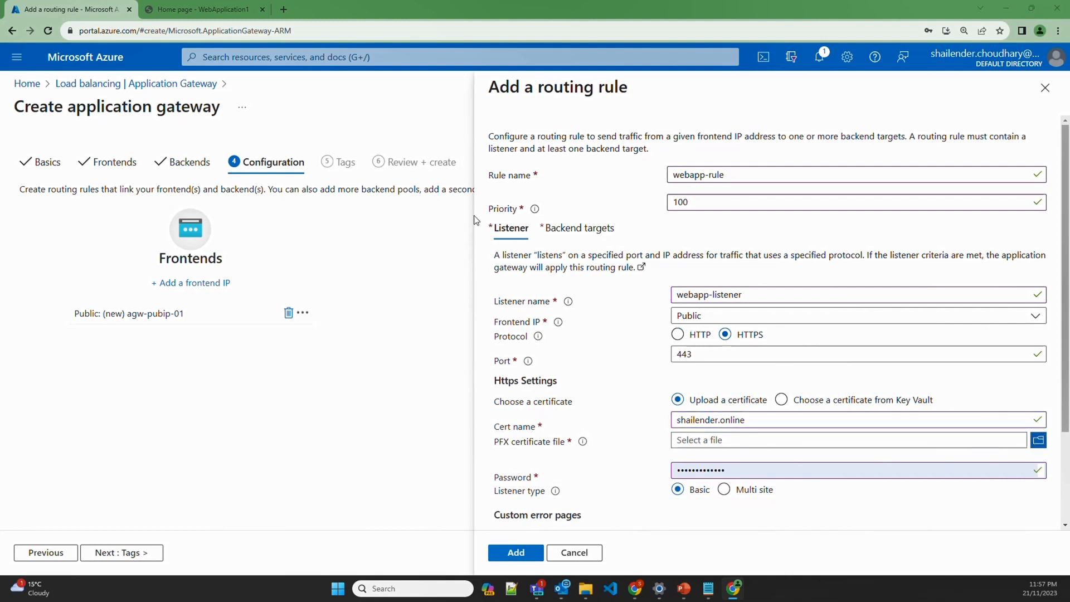
{"action": "double_click", "coordinate": [136, 123]}
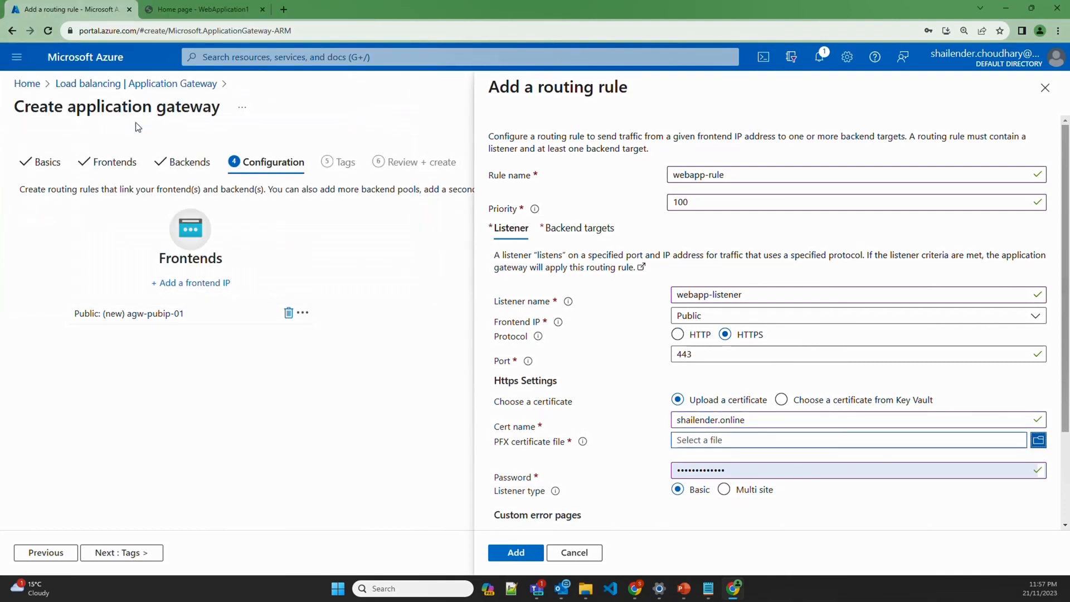
{"action": "double_click", "coordinate": [730, 470]}
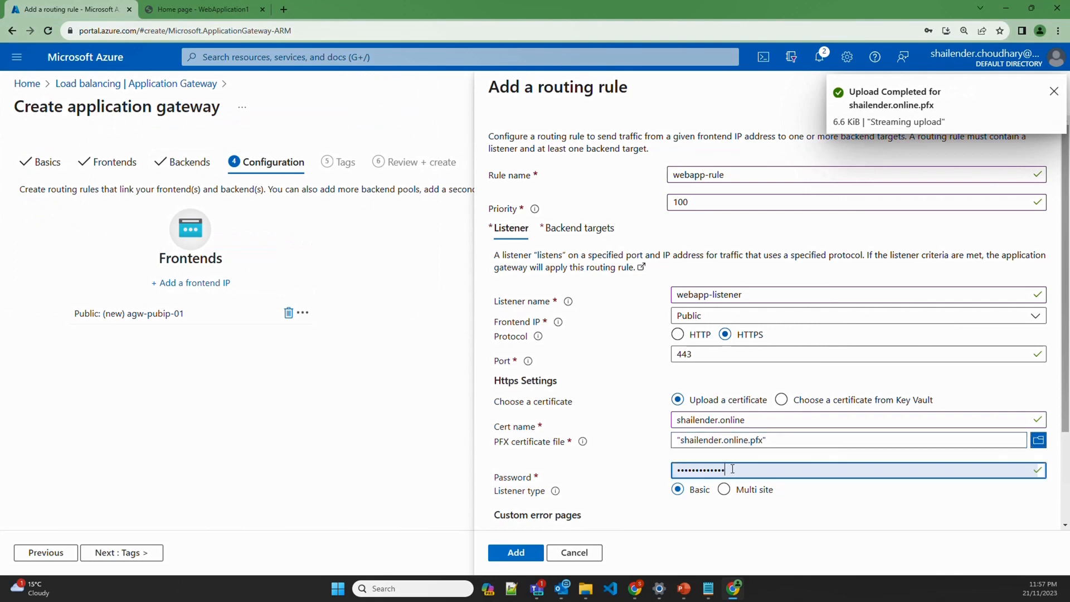
{"action": "type", "text": "•••"}
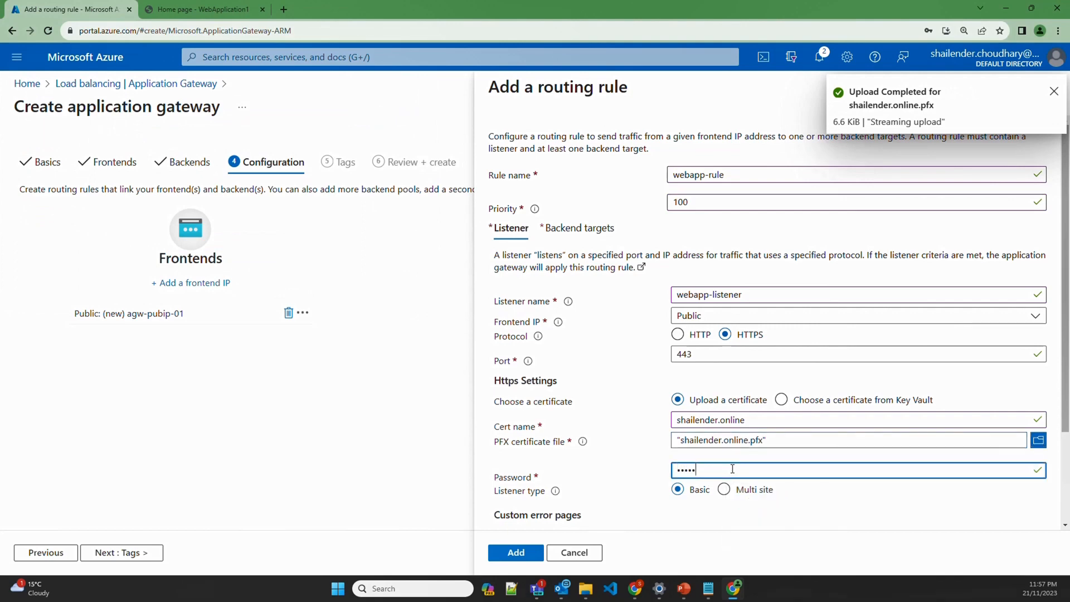
{"action": "left_click", "coordinate": [580, 228]}
Target webapp-pool, create backend setting webapp-setting, and add webapp-rule to the gateway
{"action": "left_click", "coordinate": [715, 317]}
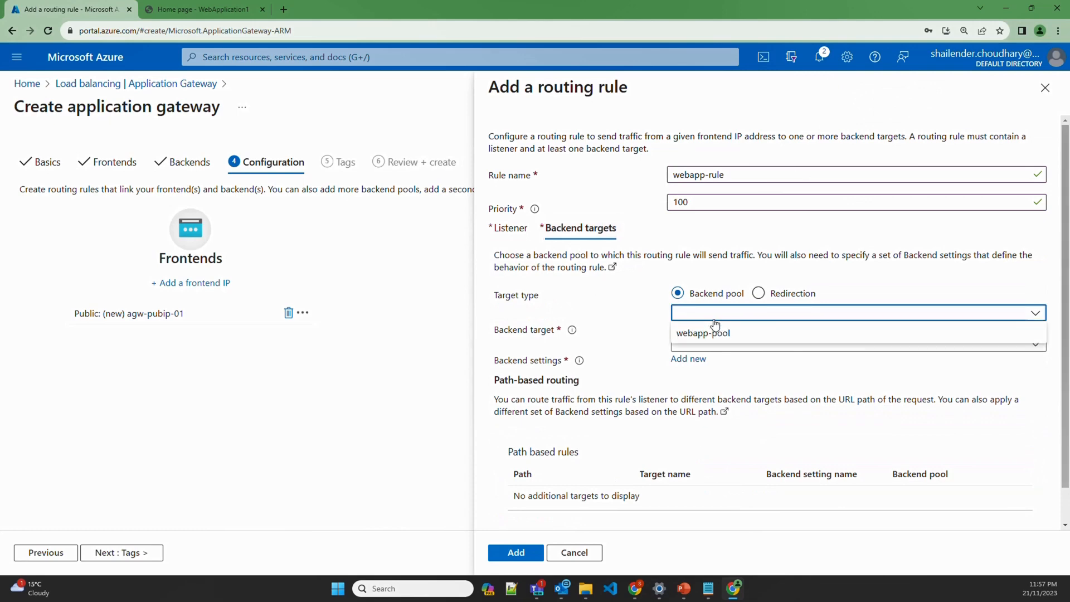
{"action": "left_click", "coordinate": [727, 332]}
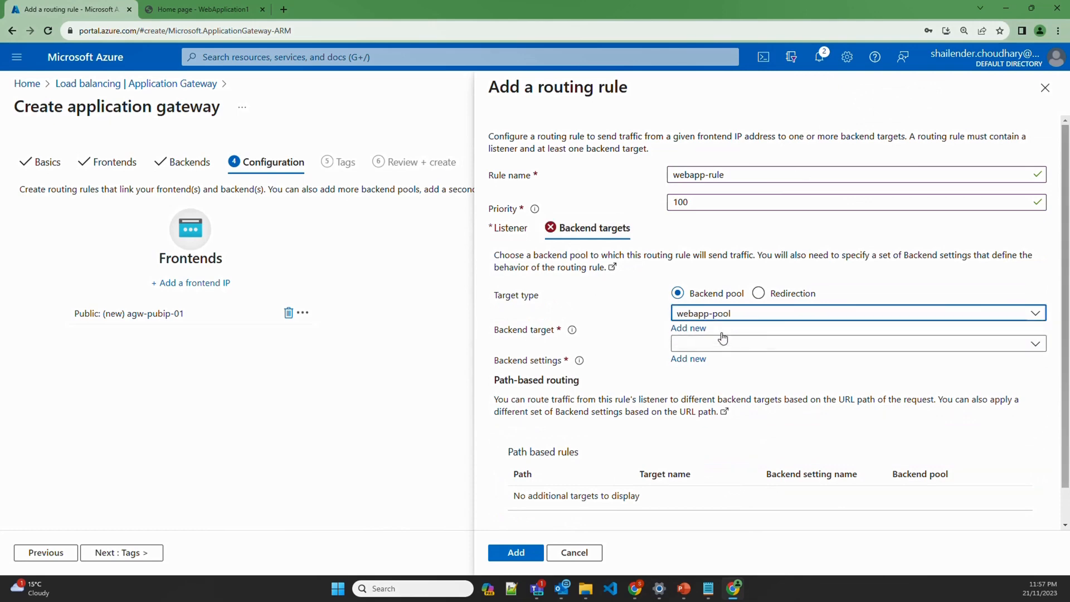
{"action": "left_click", "coordinate": [689, 360]}
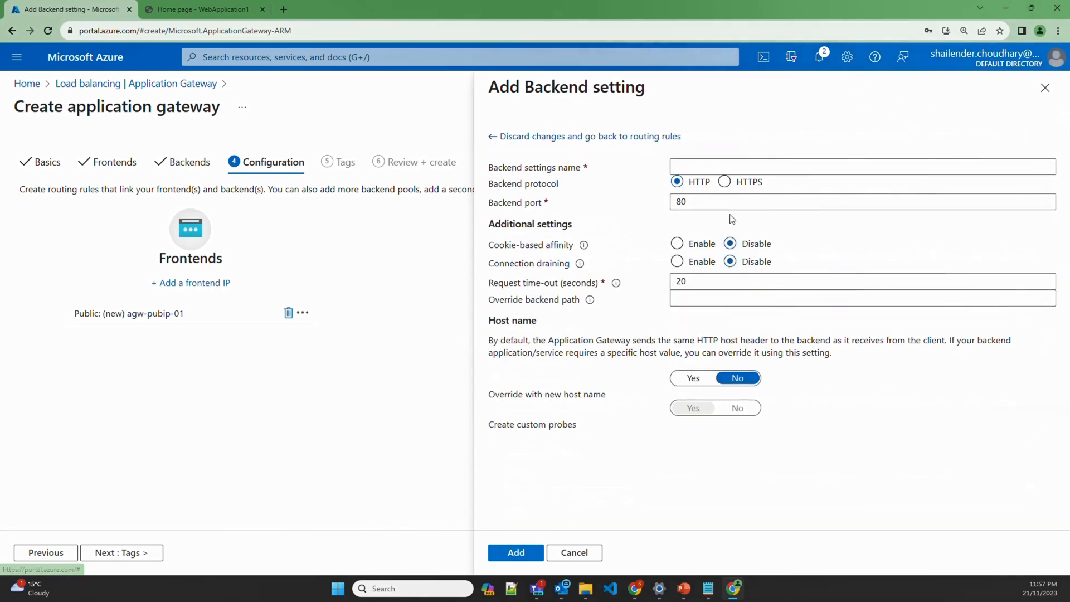
{"action": "left_click", "coordinate": [710, 167]}
{"action": "type", "text": "web"}
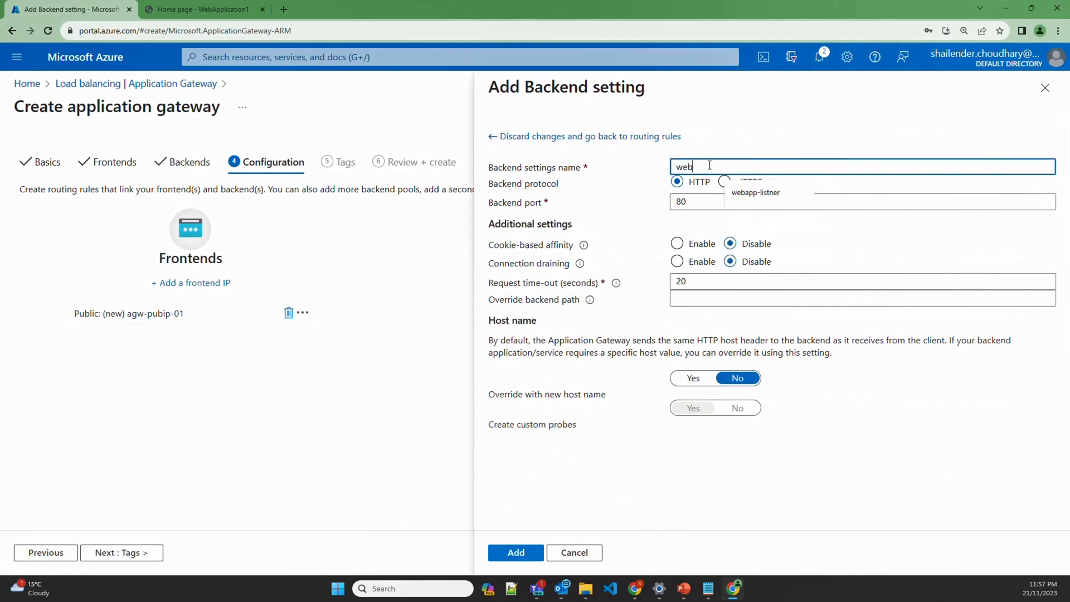
{"action": "type", "text": "app-setting"}
{"action": "left_click", "coordinate": [520, 555]}
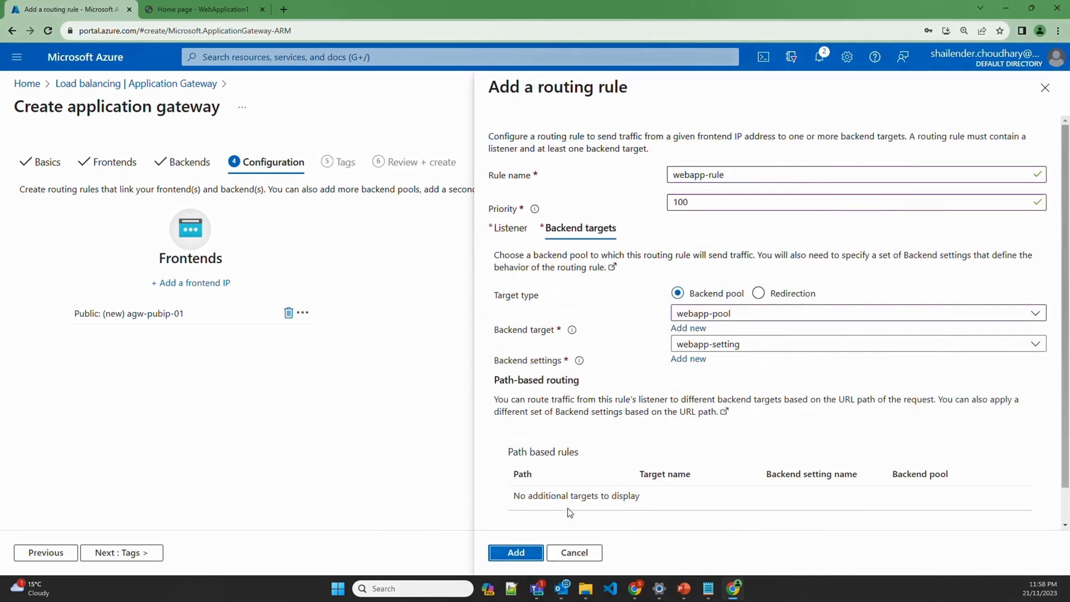
{"action": "left_click", "coordinate": [519, 554]}
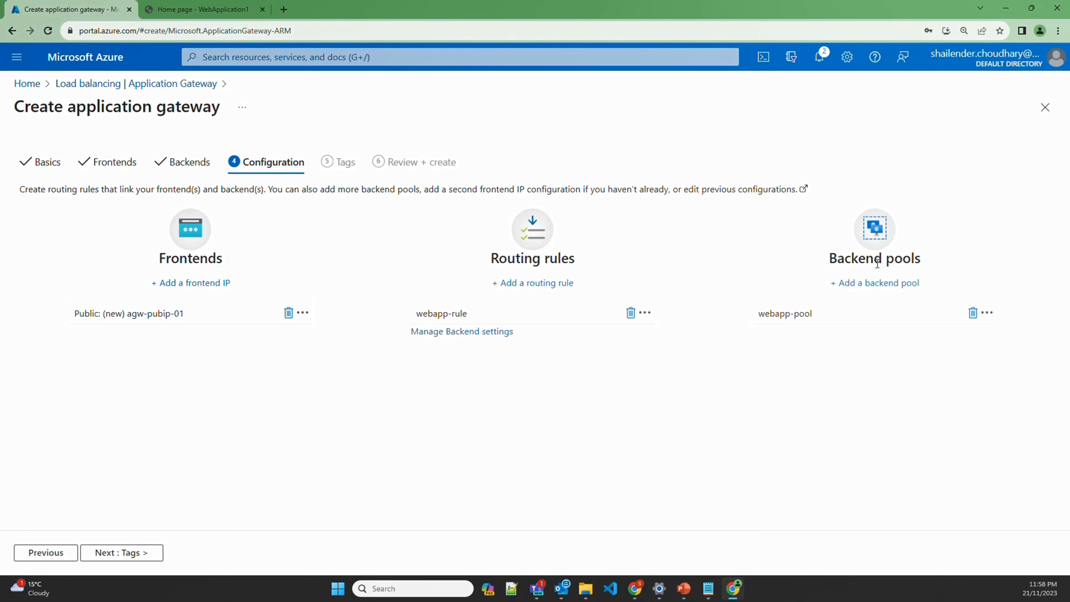
Skip Tags, pass Review + create validation, and create gateway agw-dev-001
{"action": "left_click", "coordinate": [133, 553]}
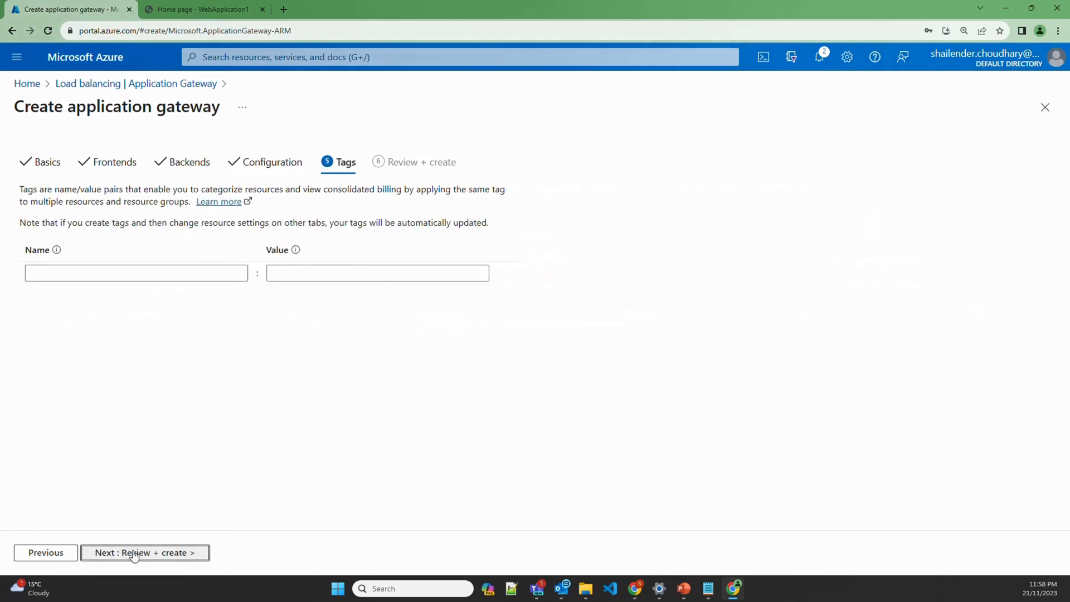
{"action": "left_click", "coordinate": [134, 553]}
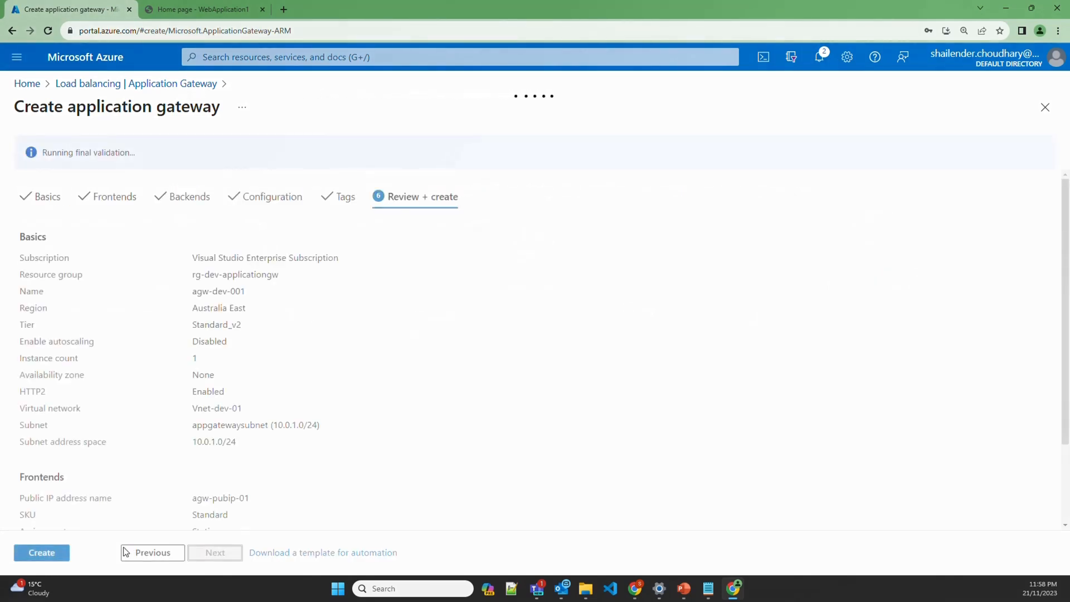
{"action": "left_click", "coordinate": [58, 555]}
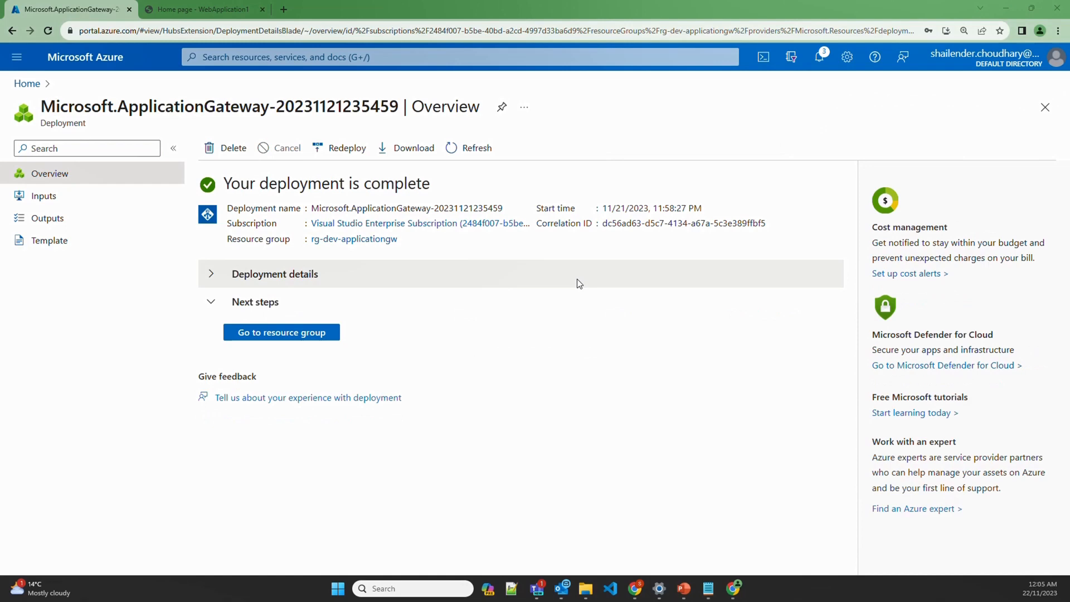
Copy gateway agw-dev-001's public IP 4.196.255.79 from resource group rg-dev-applicationgw
{"action": "left_click", "coordinate": [311, 334]}
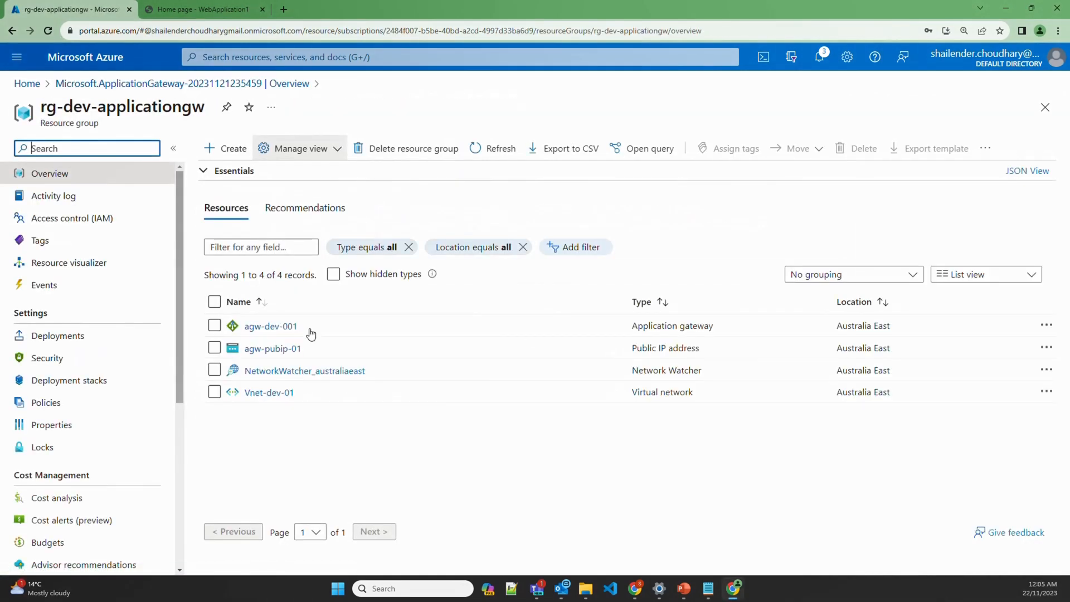
{"action": "left_click", "coordinate": [265, 330]}
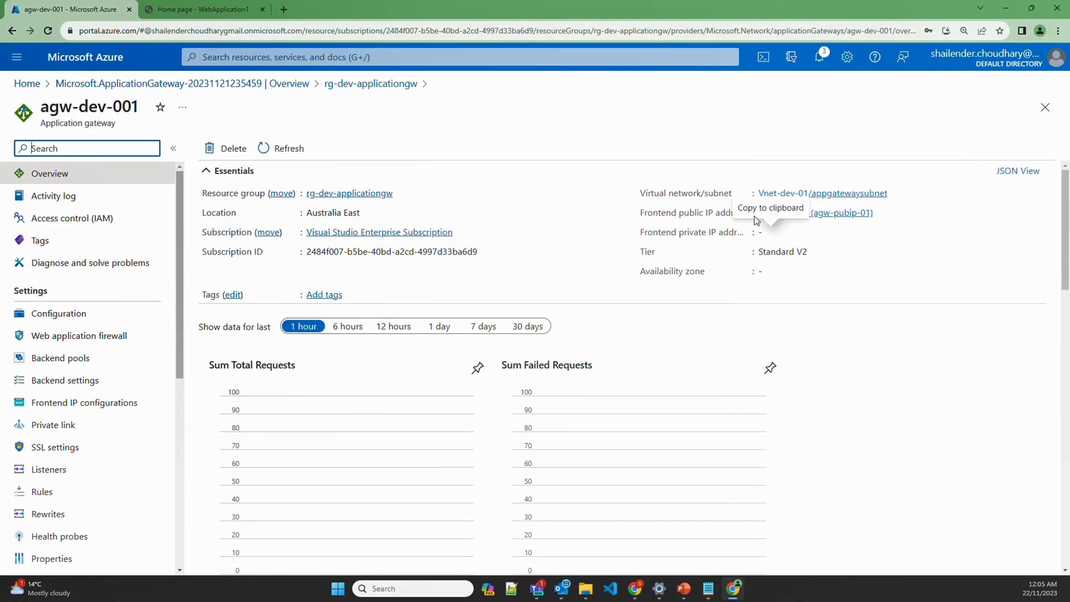
{"action": "left_click_drag", "start_coordinate": [758, 212], "coordinate": [809, 213]}
{"action": "key", "text": "ctrl+c"}
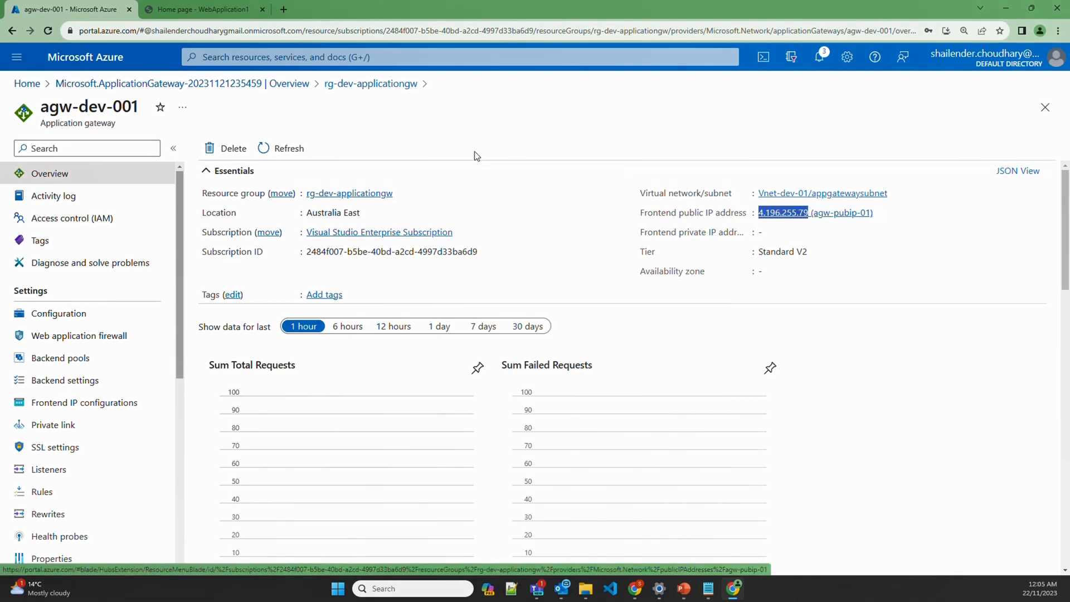
Open the A record set in the shailender.online DNS zone
{"action": "left_click", "coordinate": [350, 56]}
{"action": "type", "text": "d"}
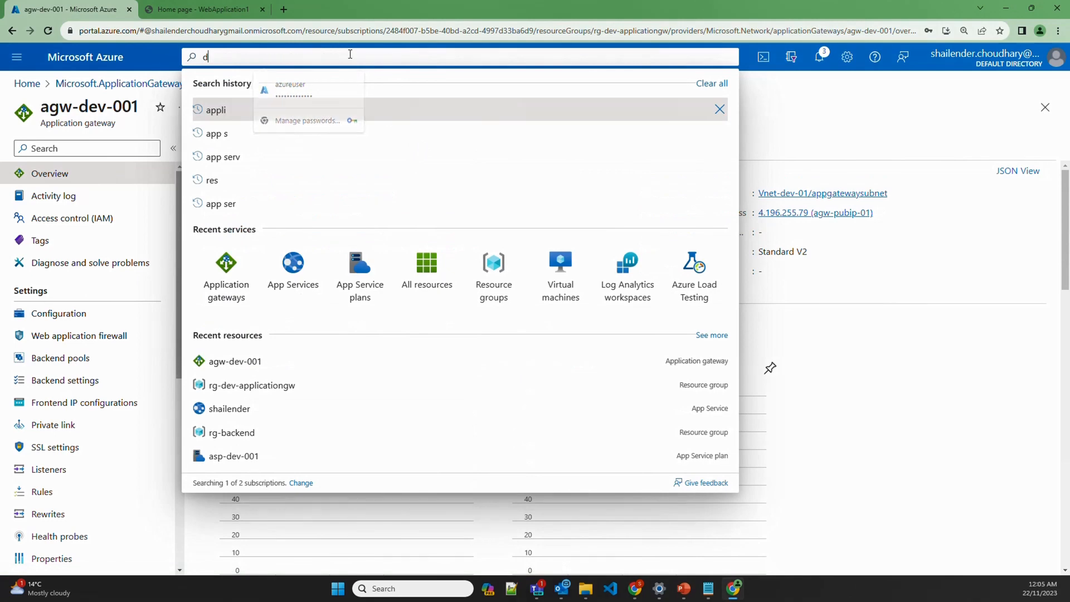
{"action": "type", "text": "ns zone"}
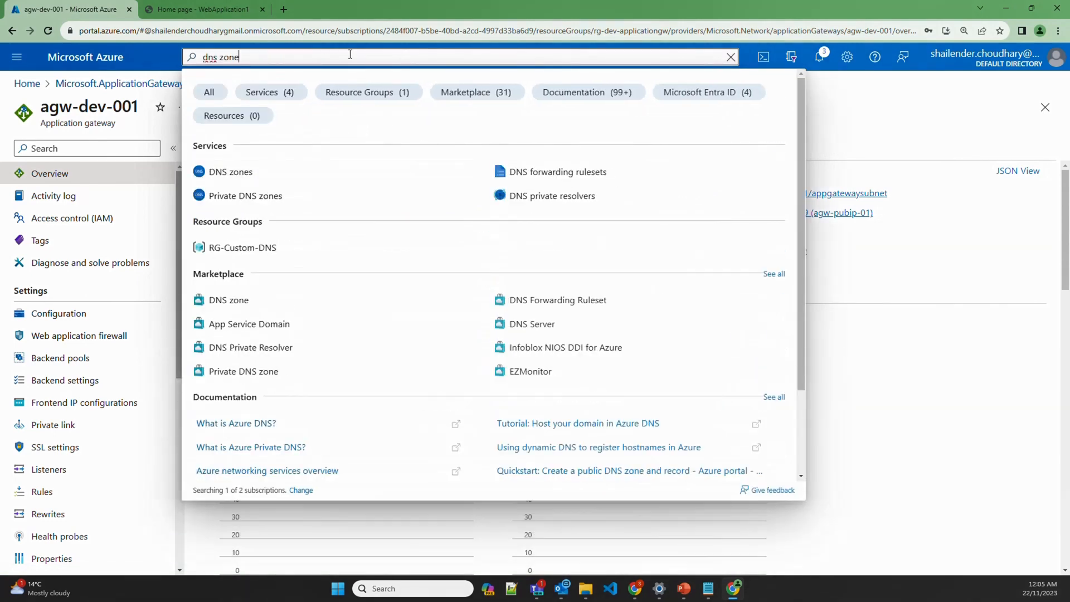
{"action": "left_click", "coordinate": [249, 170]}
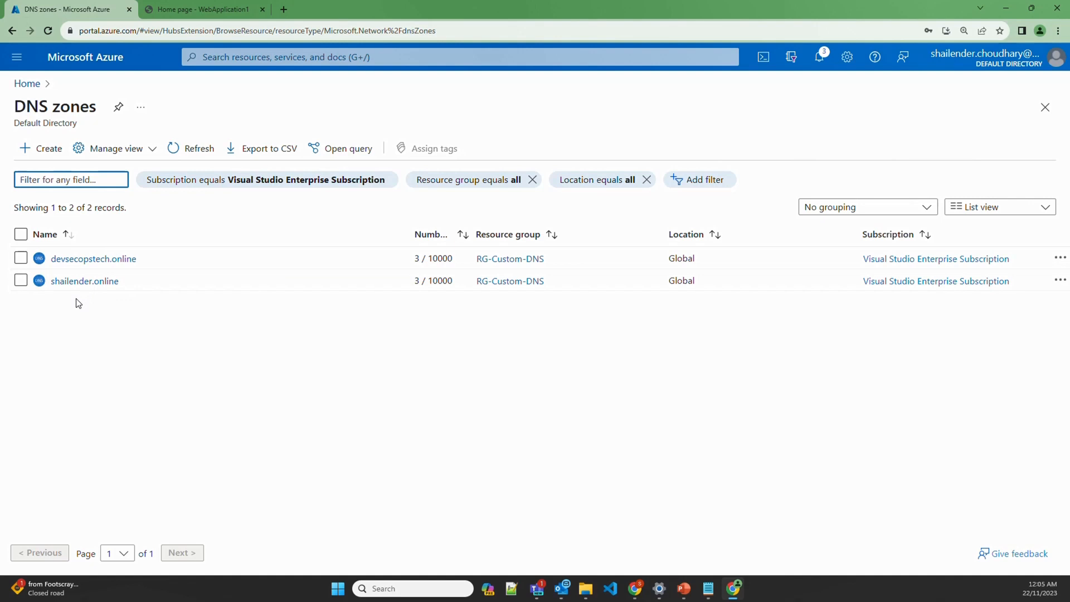
{"action": "left_click", "coordinate": [83, 281]}
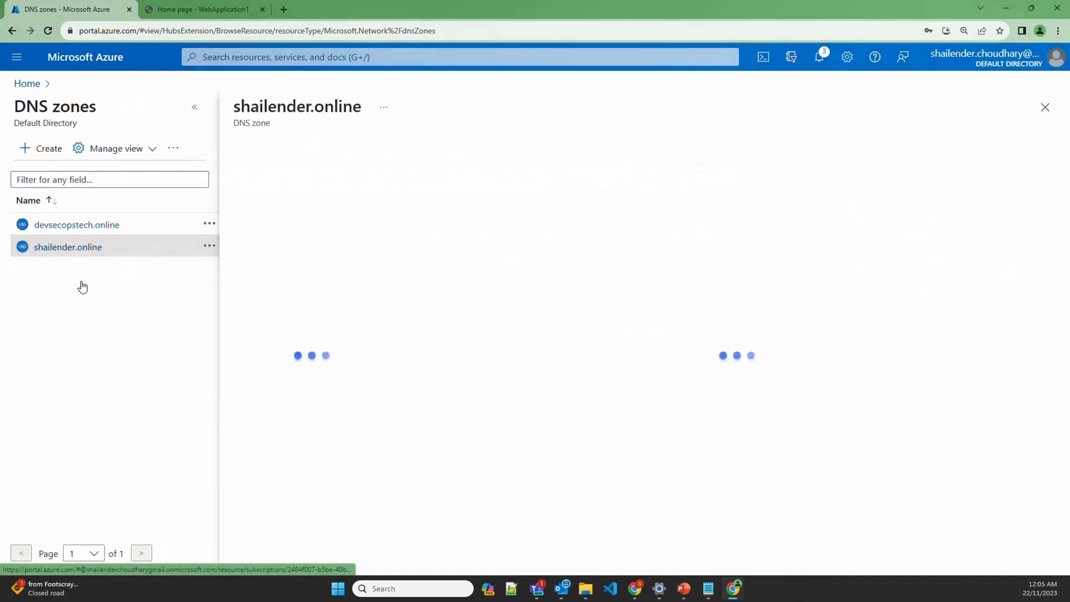
{"action": "scroll", "coordinate": [675, 410], "scroll_direction": "down", "scroll_amount": 1}
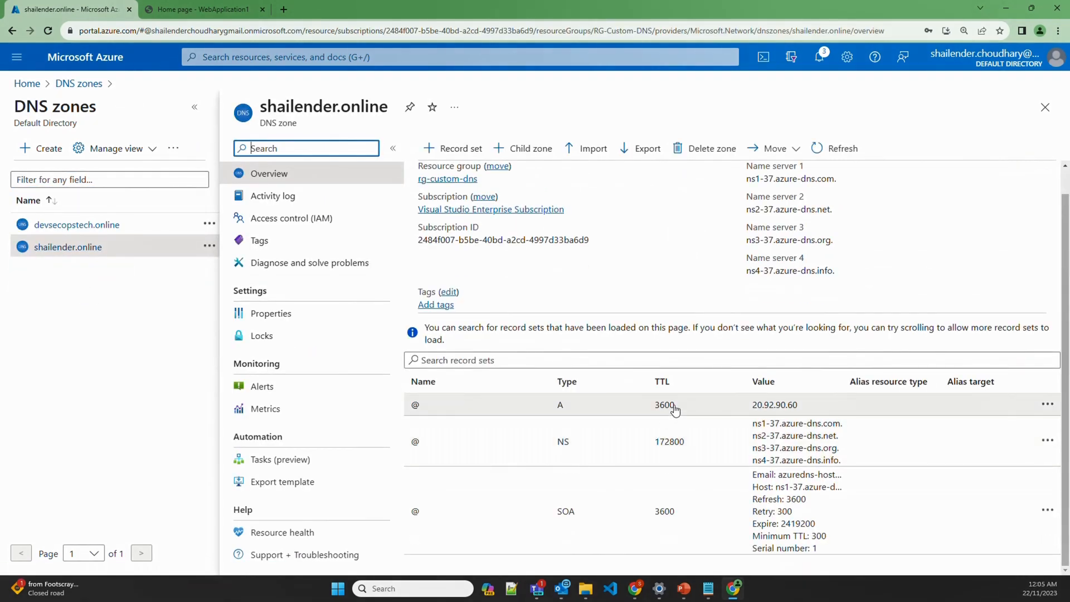
{"action": "left_click", "coordinate": [675, 409]}
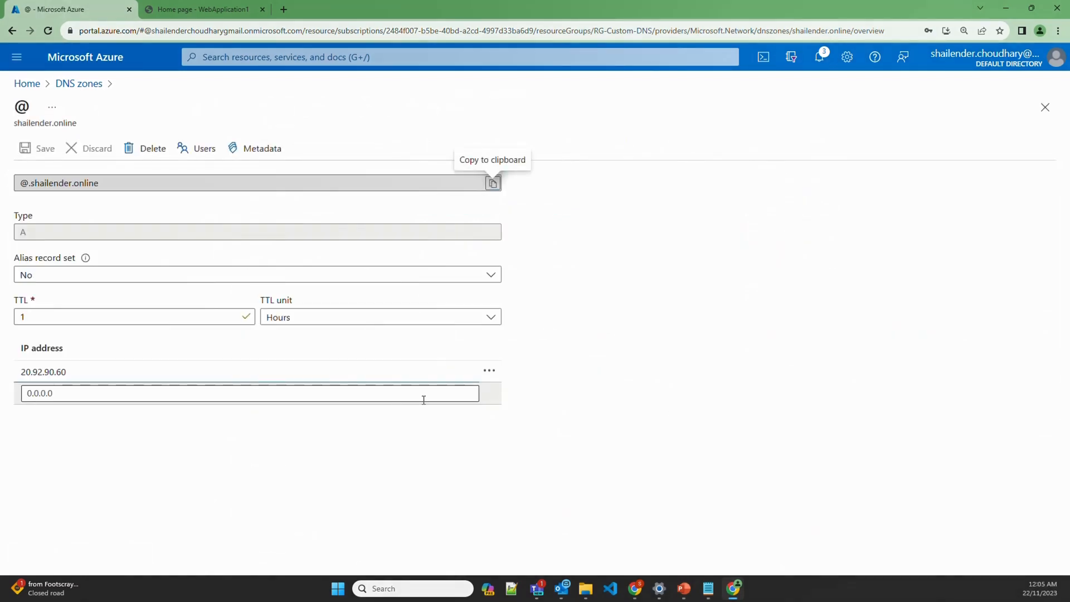
Replace IP 20.92.90.60 with 4.196.255.79 in the A record and save
{"action": "left_click", "coordinate": [74, 371]}
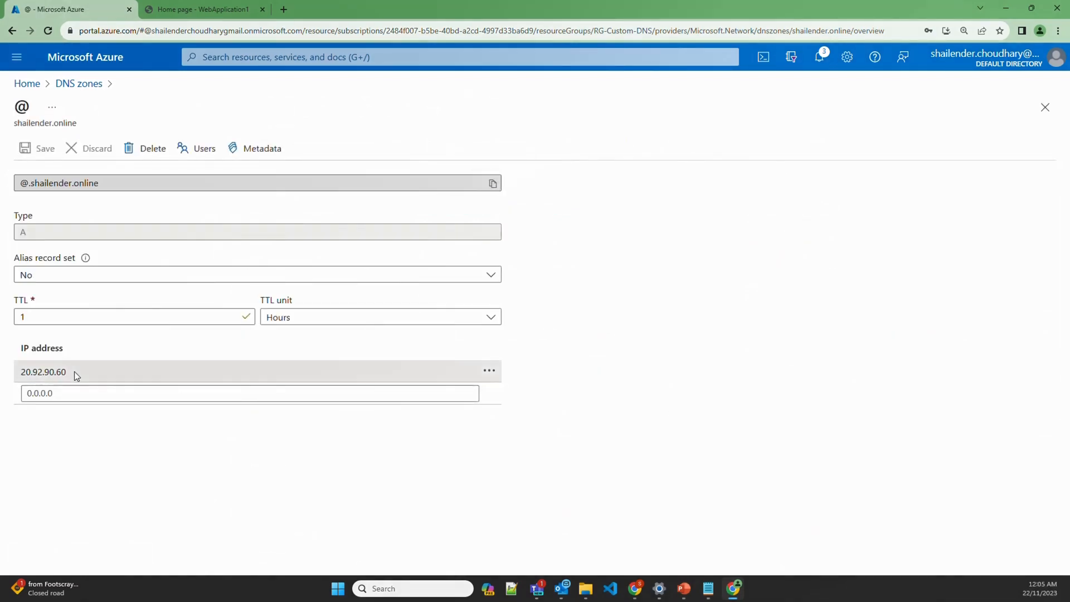
{"action": "left_click_drag", "start_coordinate": [74, 372], "coordinate": [24, 371]}
{"action": "key", "text": "ctrl+v"}
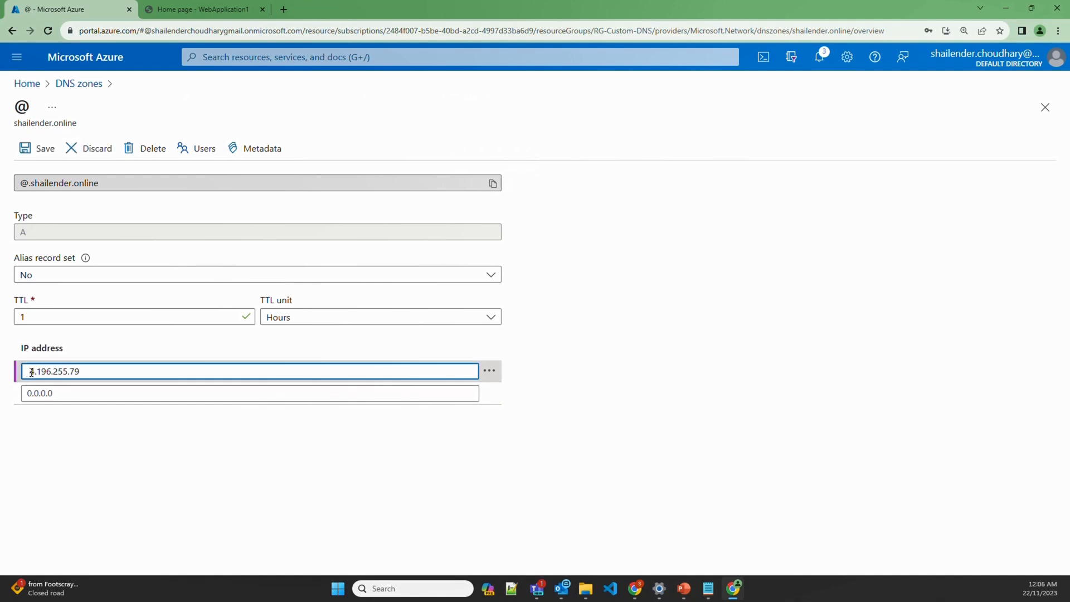
{"action": "left_click", "coordinate": [31, 372]}
{"action": "key", "text": "BackSpace"}
{"action": "left_click", "coordinate": [26, 156]}
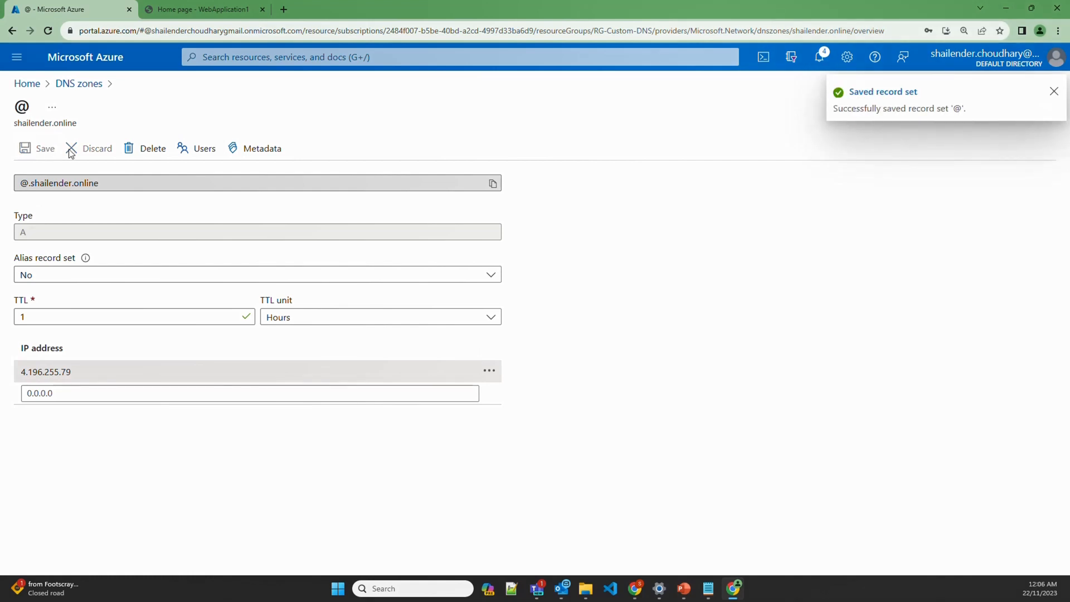
Load shailender.online in a new Chrome tab, which returns 502 Bad Gateway
{"action": "left_click", "coordinate": [80, 84]}
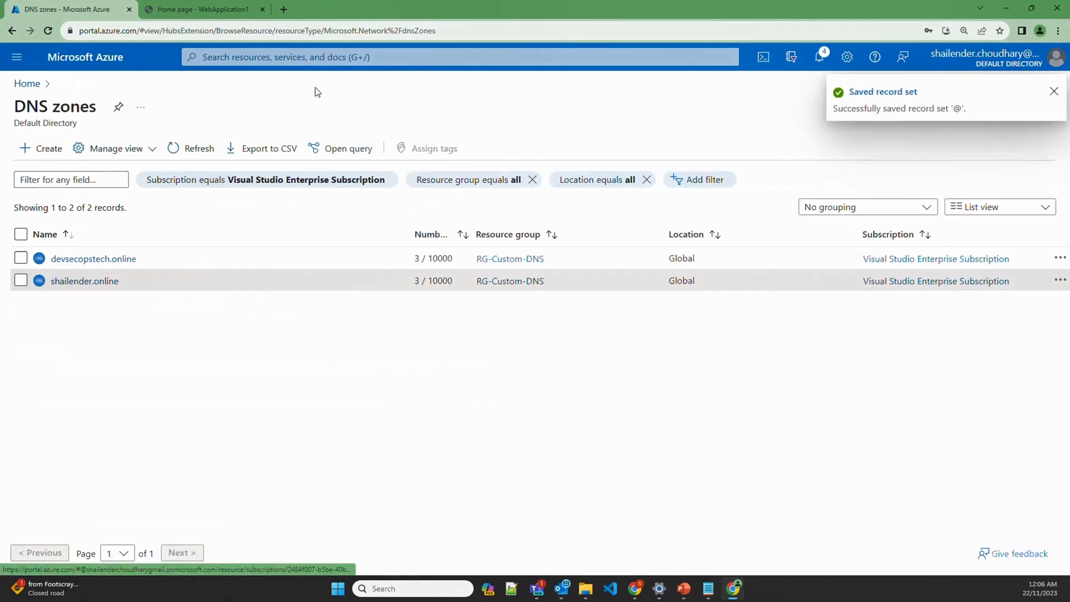
{"action": "left_click", "coordinate": [283, 9]}
{"action": "type", "text": "sh"}
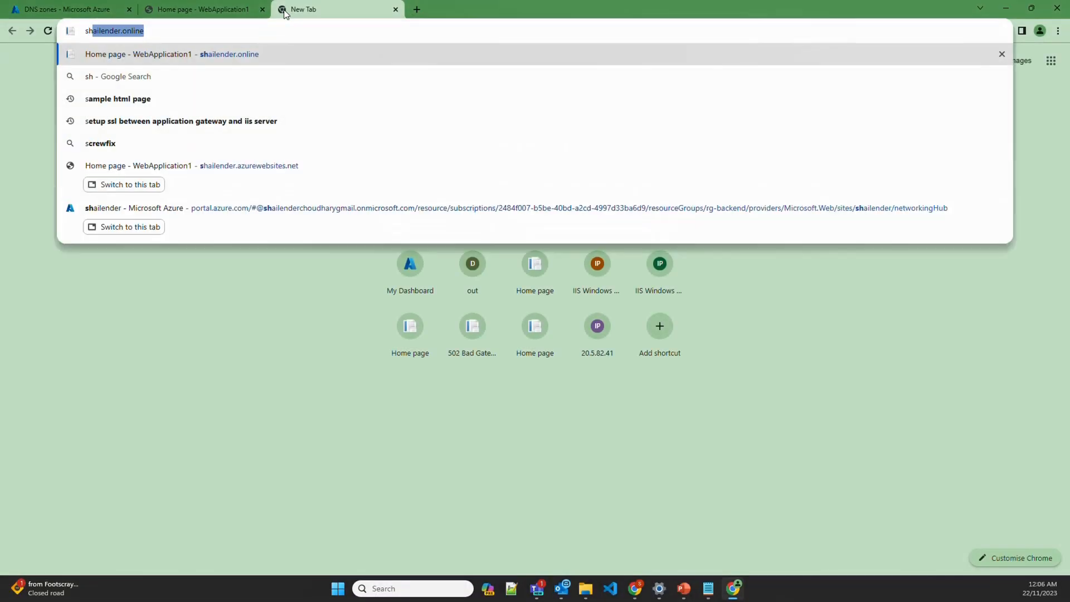
{"action": "type", "text": "ailender.onl"}
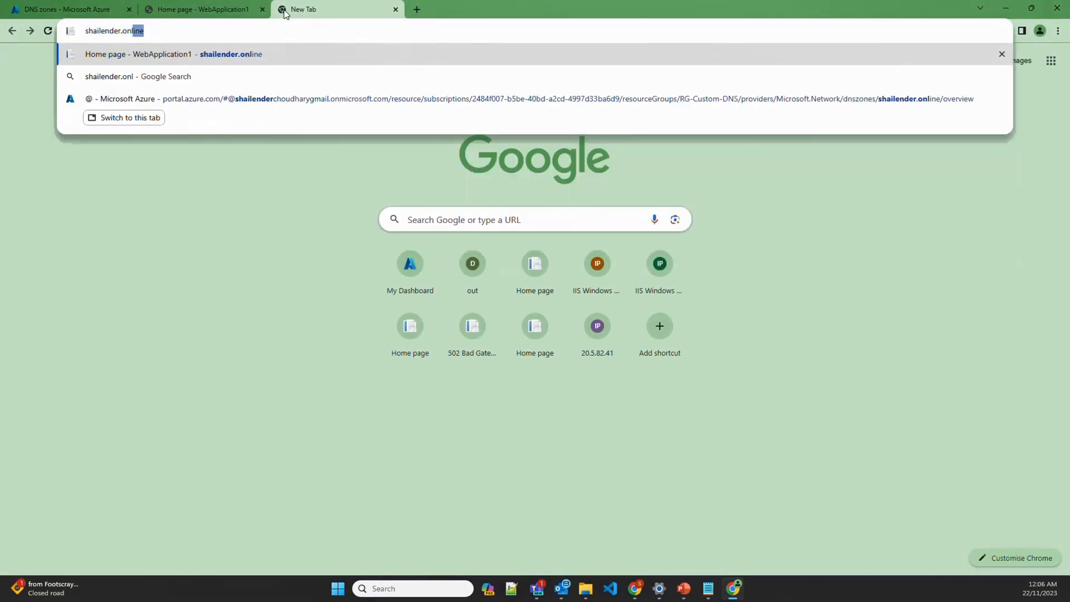
{"action": "key", "text": "Return"}
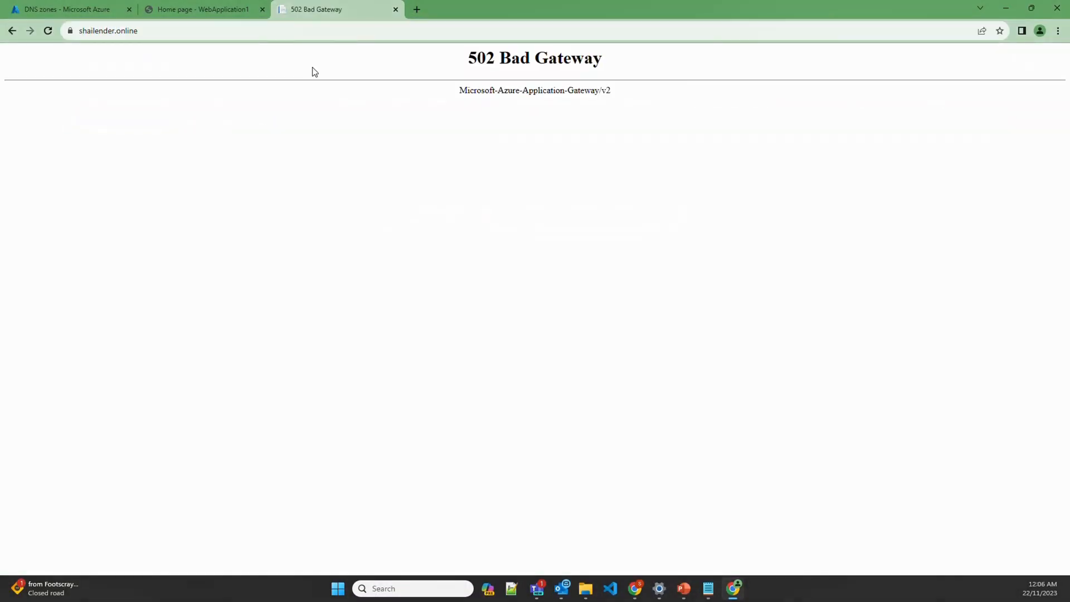
{"action": "left_click_drag", "start_coordinate": [446, 66], "coordinate": [613, 63]}
{"action": "left_click", "coordinate": [584, 168]}
Go to the Service endpoints page of virtual network Vnet-dev-01
{"action": "left_click", "coordinate": [73, 10]}
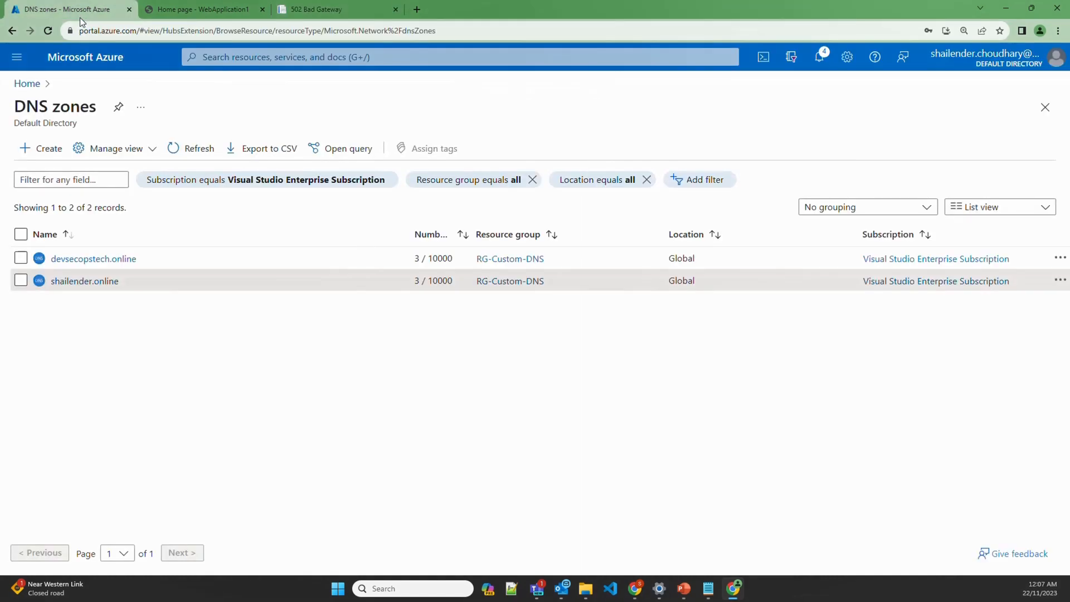
{"action": "left_click", "coordinate": [231, 55]}
{"action": "type", "text": "virt"}
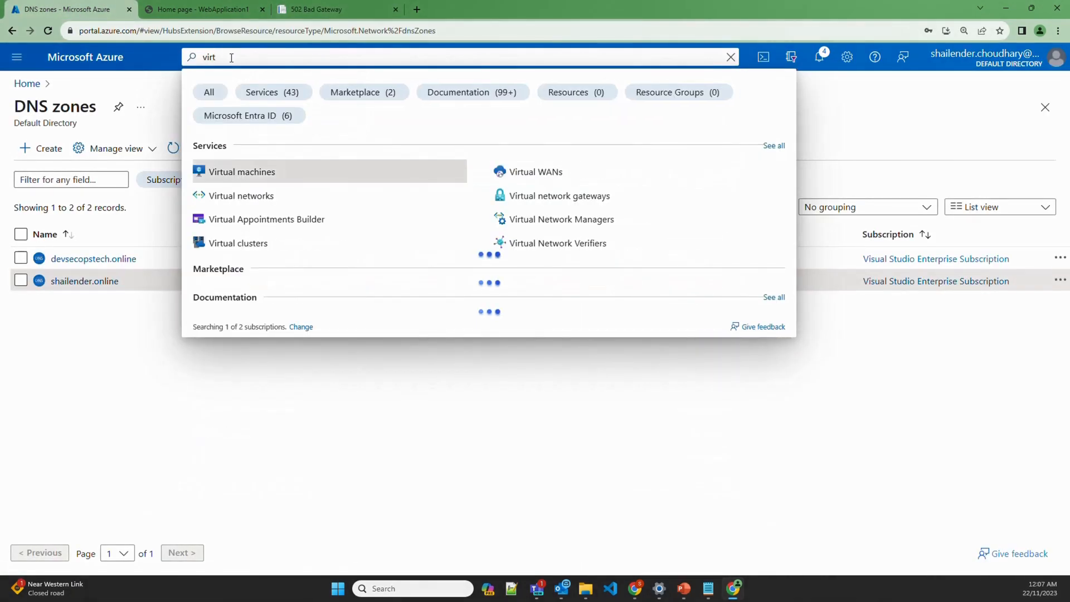
{"action": "left_click", "coordinate": [249, 194]}
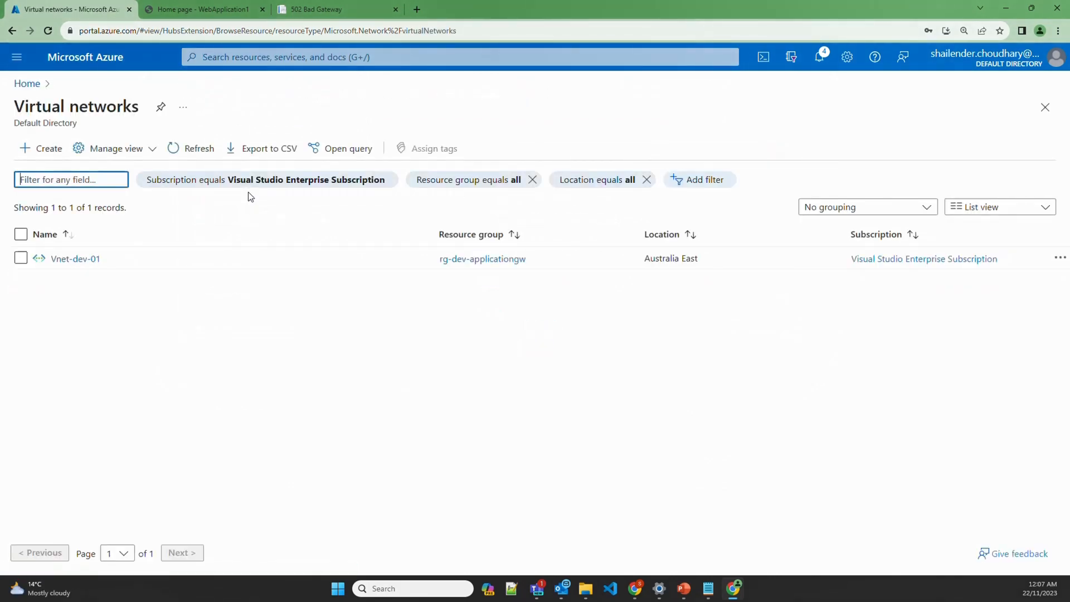
{"action": "left_click", "coordinate": [87, 260]}
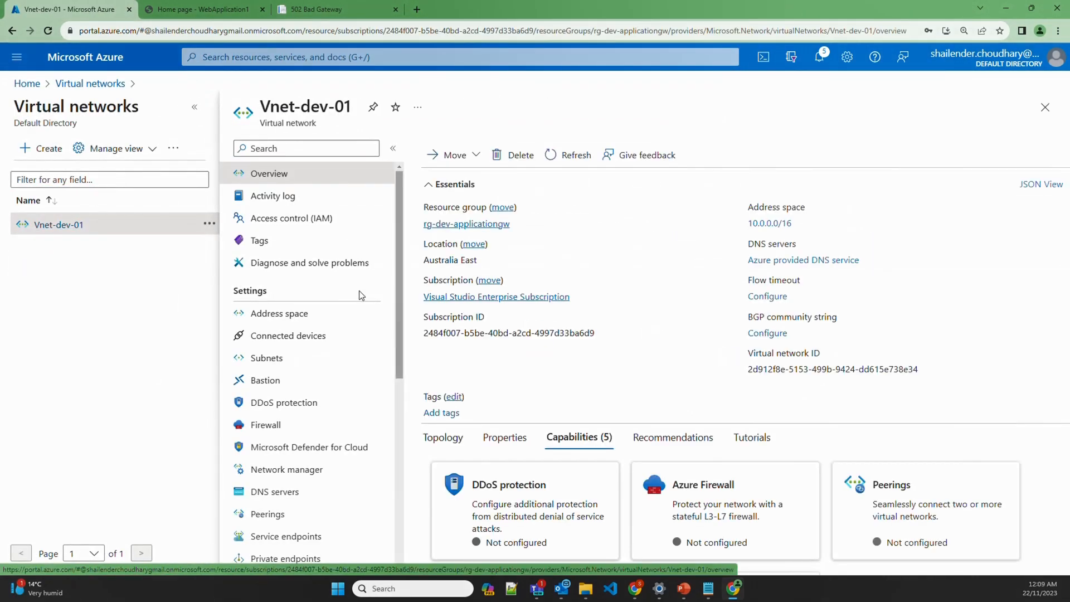
{"action": "scroll", "coordinate": [296, 390], "scroll_direction": "down", "scroll_amount": 3}
{"action": "left_click", "coordinate": [295, 429]}
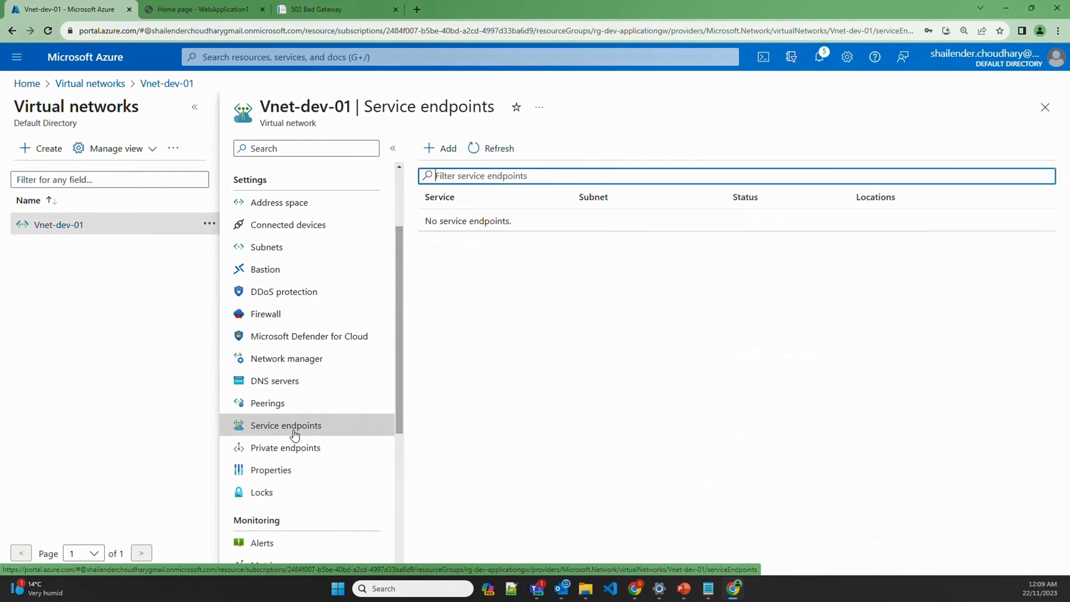
Add a Microsoft.Web service endpoint covering the appgatewaysubnet subnet
{"action": "left_click", "coordinate": [442, 150]}
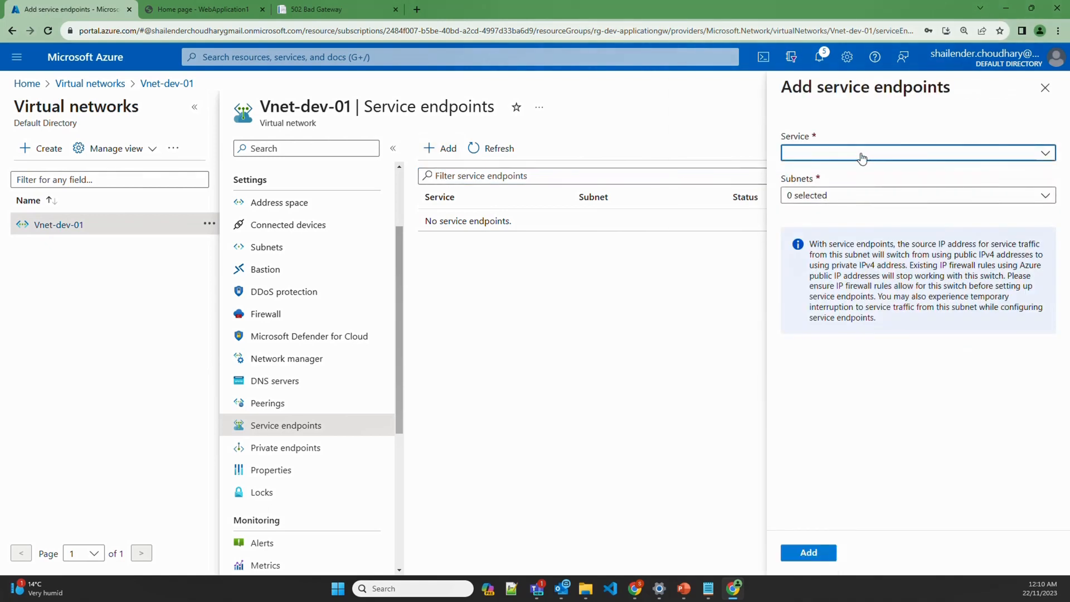
{"action": "left_click", "coordinate": [862, 156]}
{"action": "left_click", "coordinate": [831, 424]}
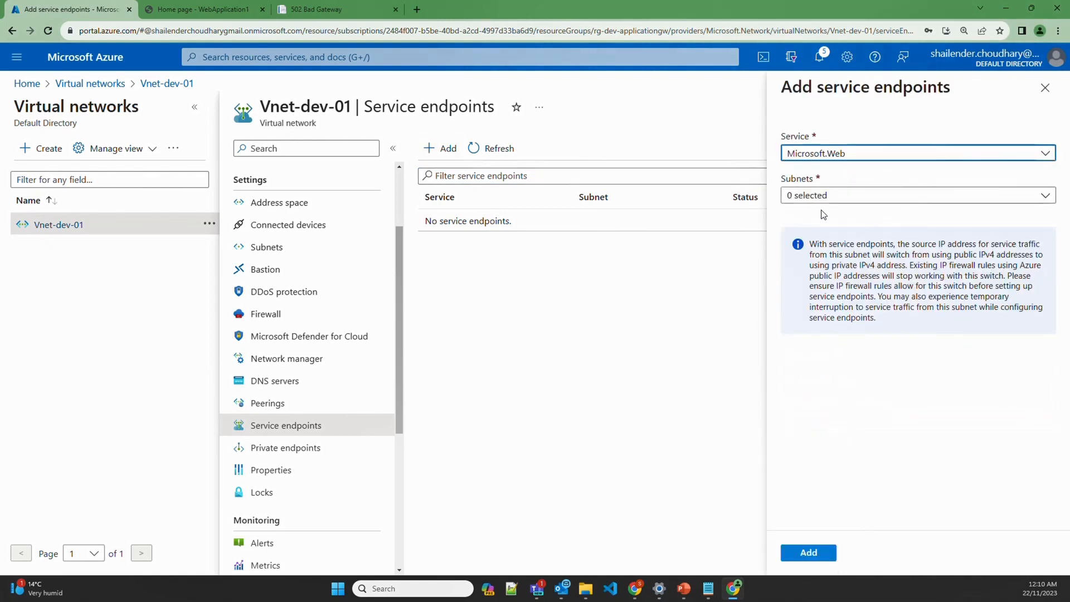
{"action": "left_click", "coordinate": [827, 198]}
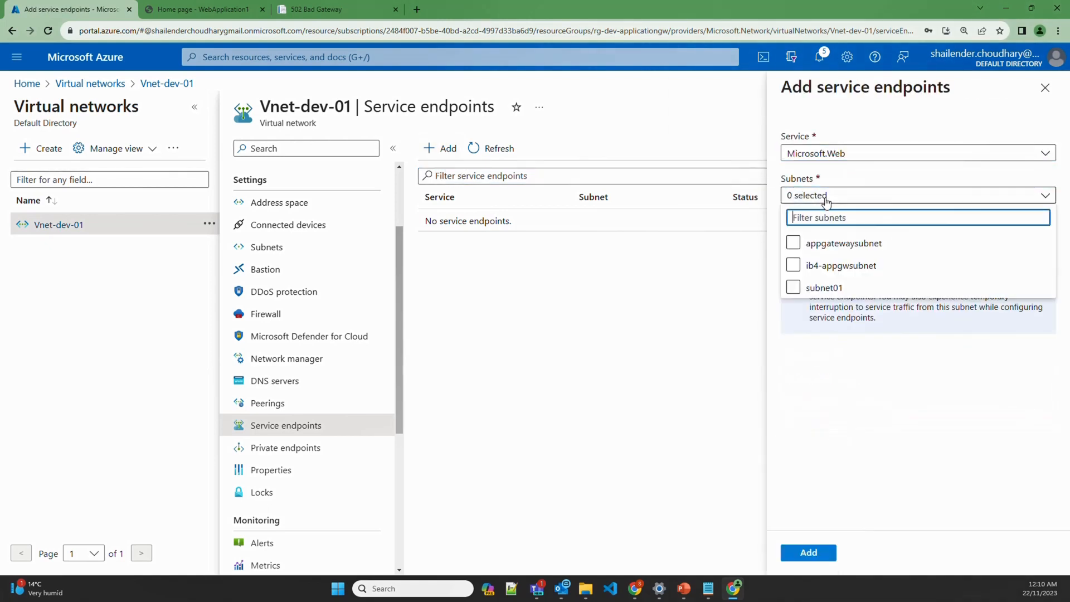
{"action": "left_click", "coordinate": [794, 243]}
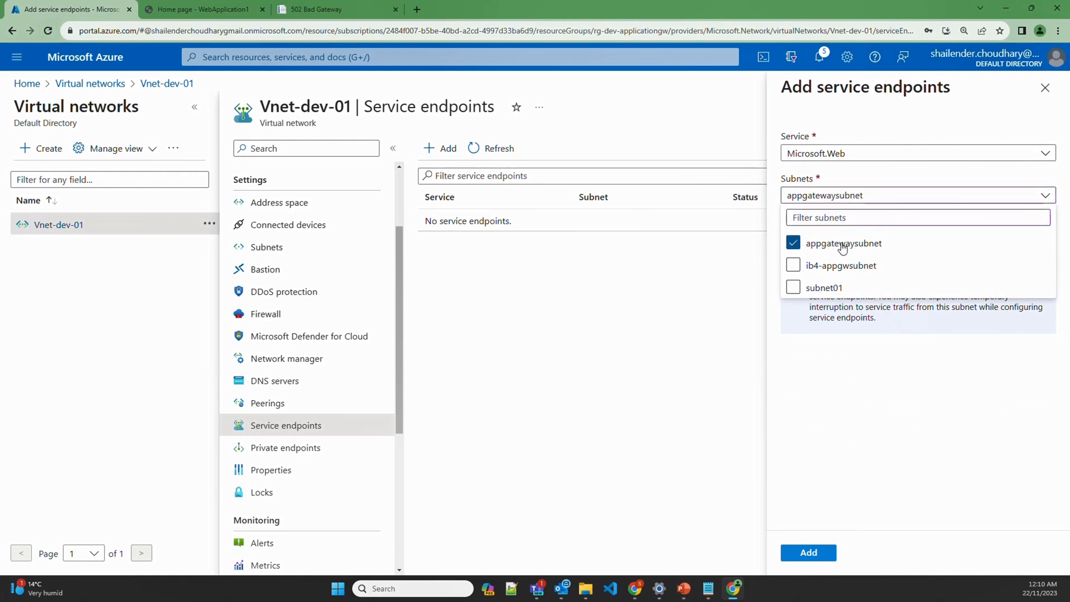
{"action": "left_click", "coordinate": [810, 552]}
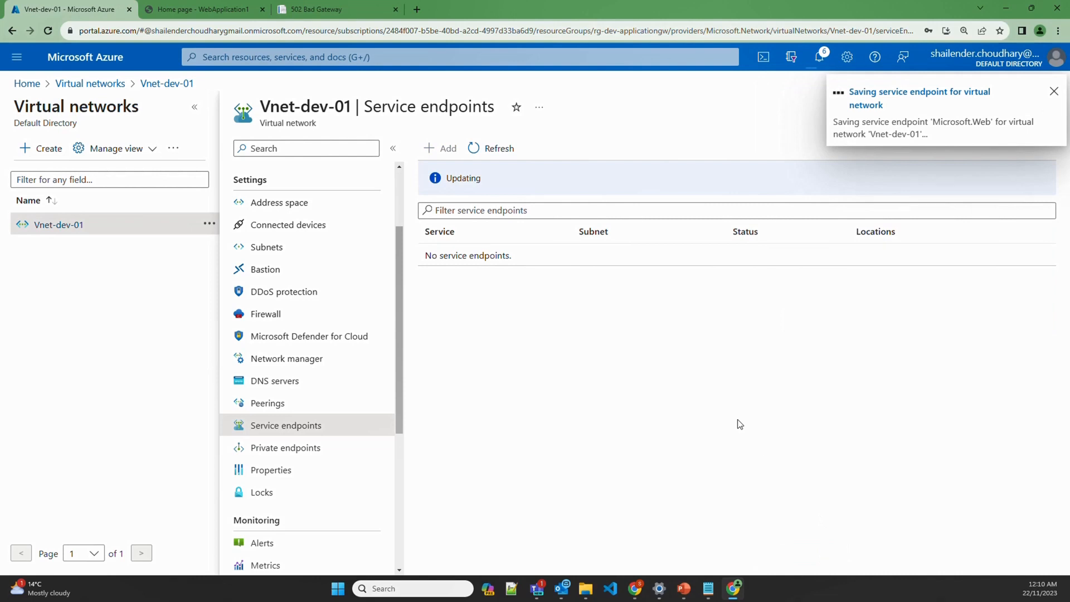
{"action": "left_click", "coordinate": [353, 56]}
Find the web app under App Services and open its Networking access restriction page
{"action": "type", "text": "app"}
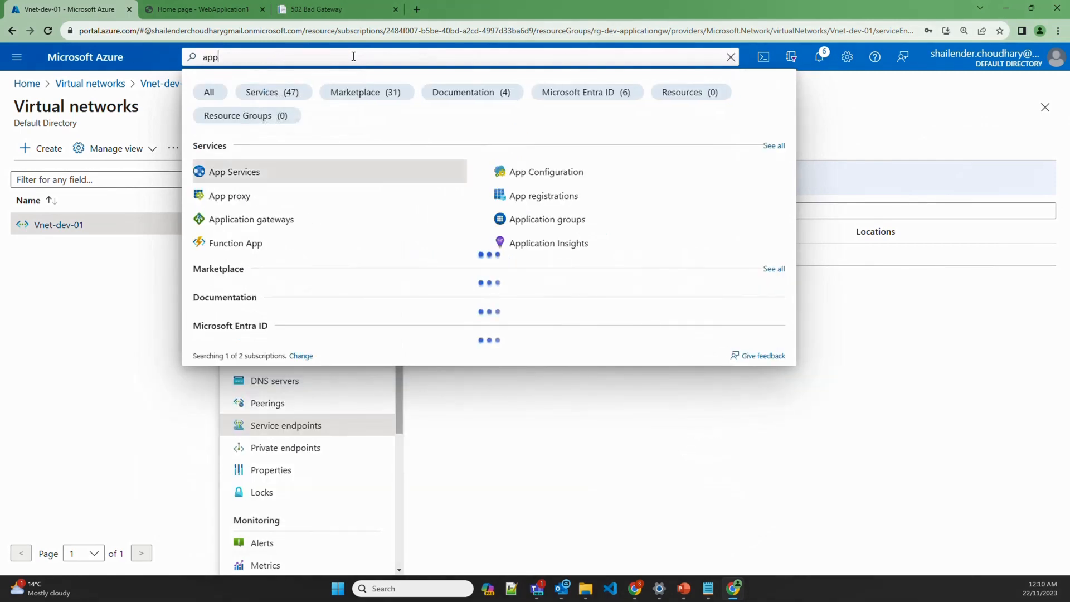
{"action": "left_click", "coordinate": [269, 171]}
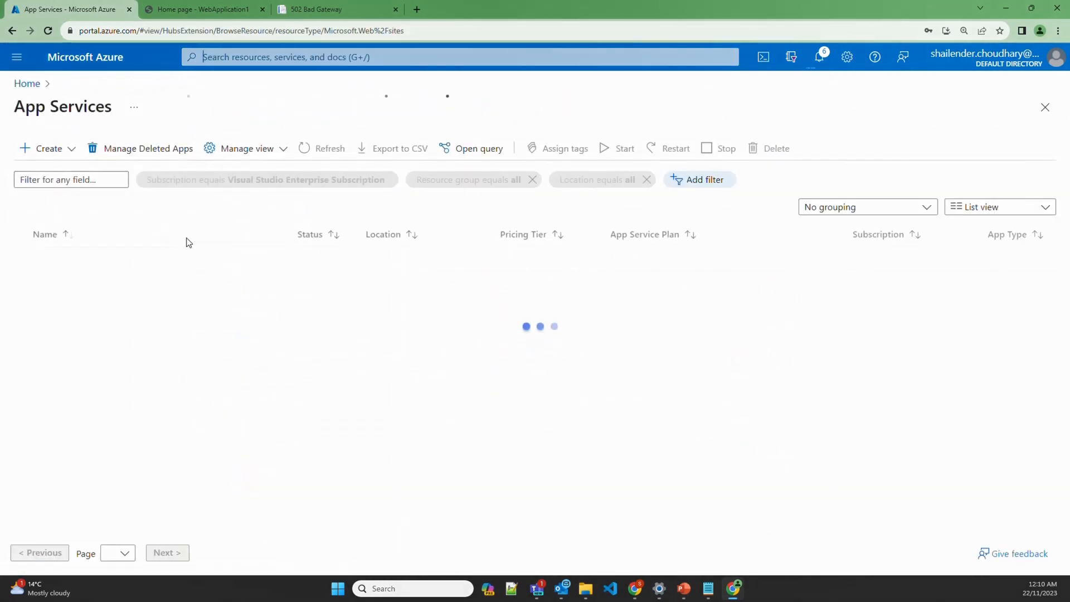
{"action": "left_click", "coordinate": [71, 258]}
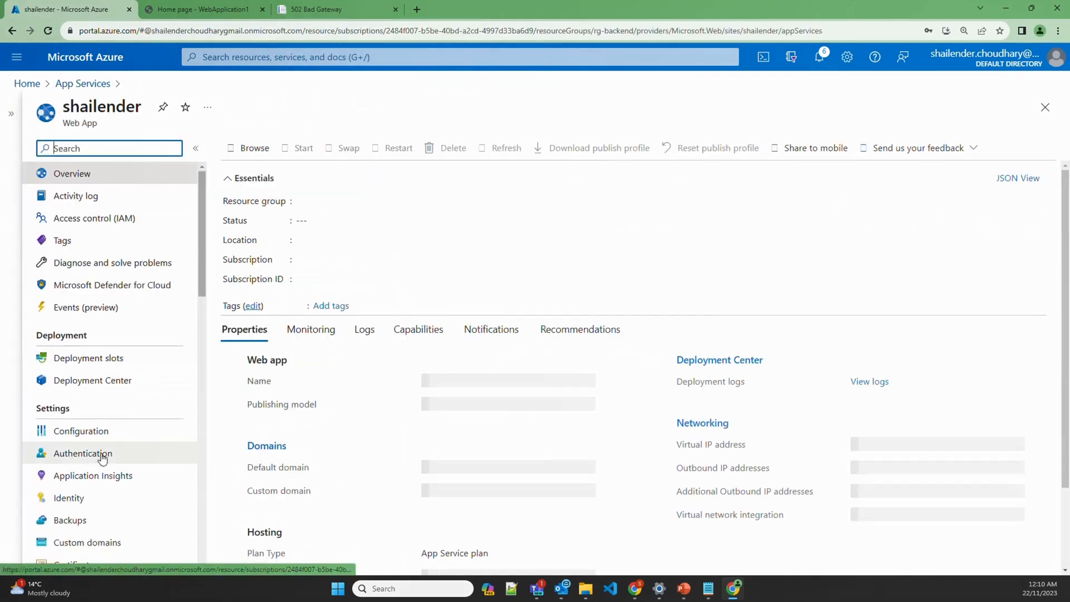
{"action": "scroll", "coordinate": [102, 459], "scroll_direction": "down", "scroll_amount": 2}
{"action": "scroll", "coordinate": [102, 459], "scroll_direction": "down", "scroll_amount": 1}
{"action": "left_click", "coordinate": [88, 422]}
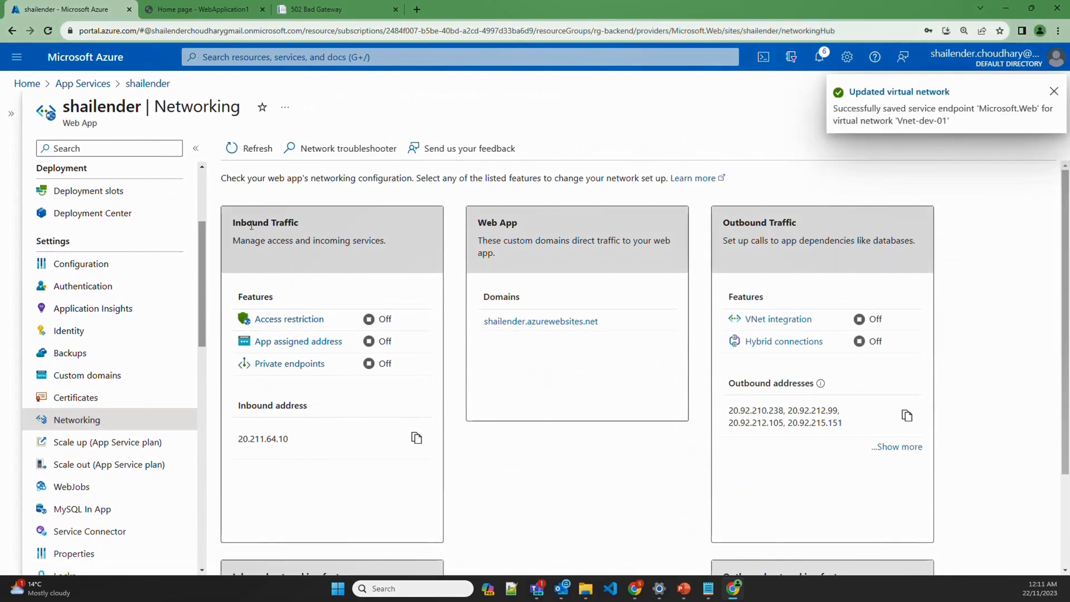
{"action": "left_click", "coordinate": [280, 322]}
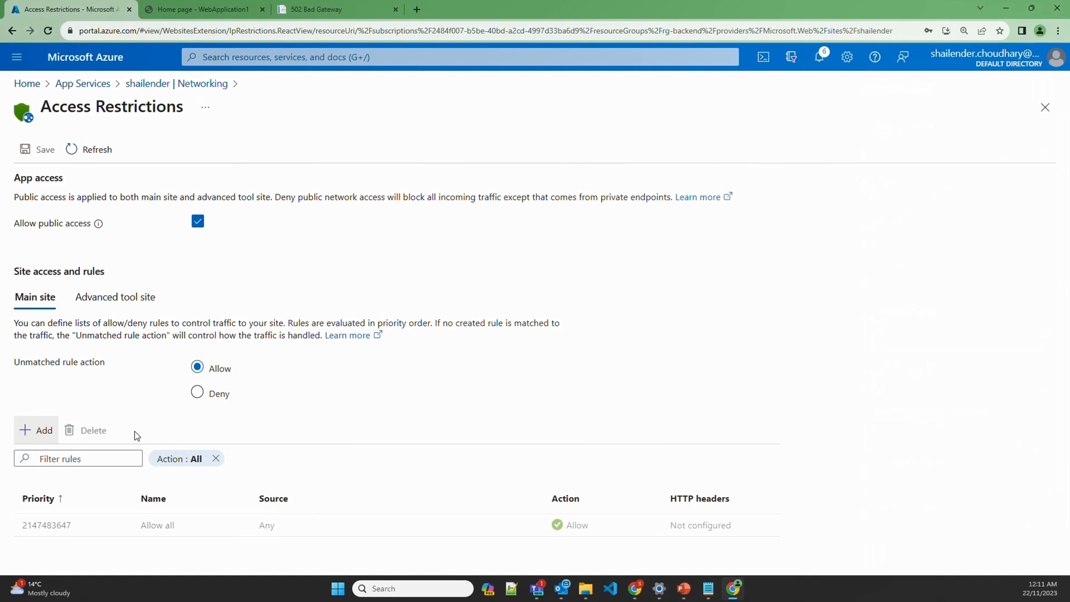
Add allow rule app-gateway, priority 100, sourced from Vnet-dev-01/appgatewaysubnet
{"action": "left_click", "coordinate": [45, 432]}
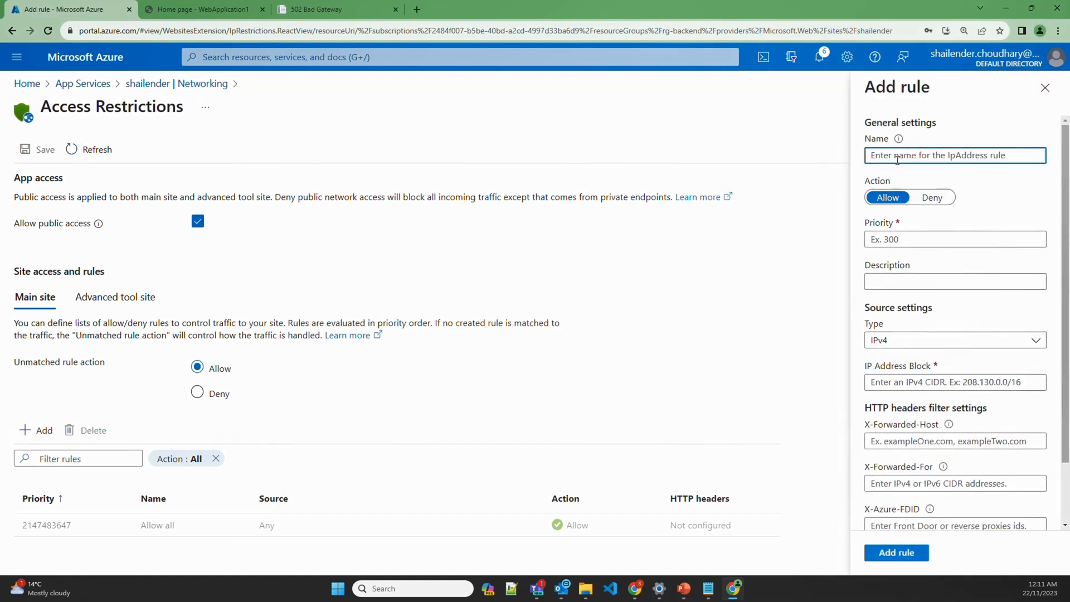
{"action": "type", "text": "app-"}
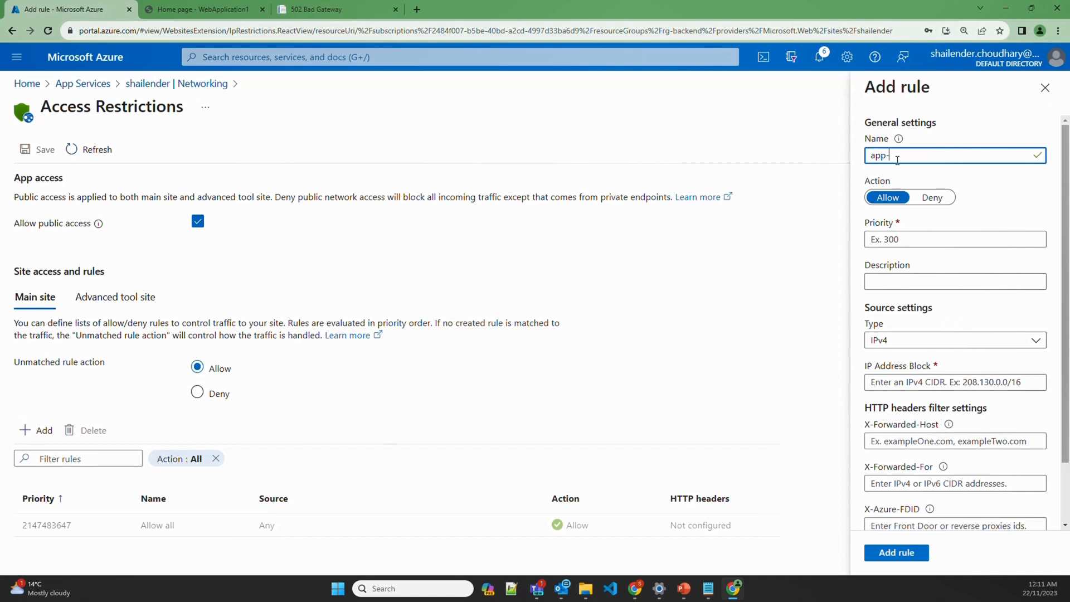
{"action": "type", "text": "gateway"}
{"action": "left_click", "coordinate": [896, 238]}
{"action": "type", "text": "100"}
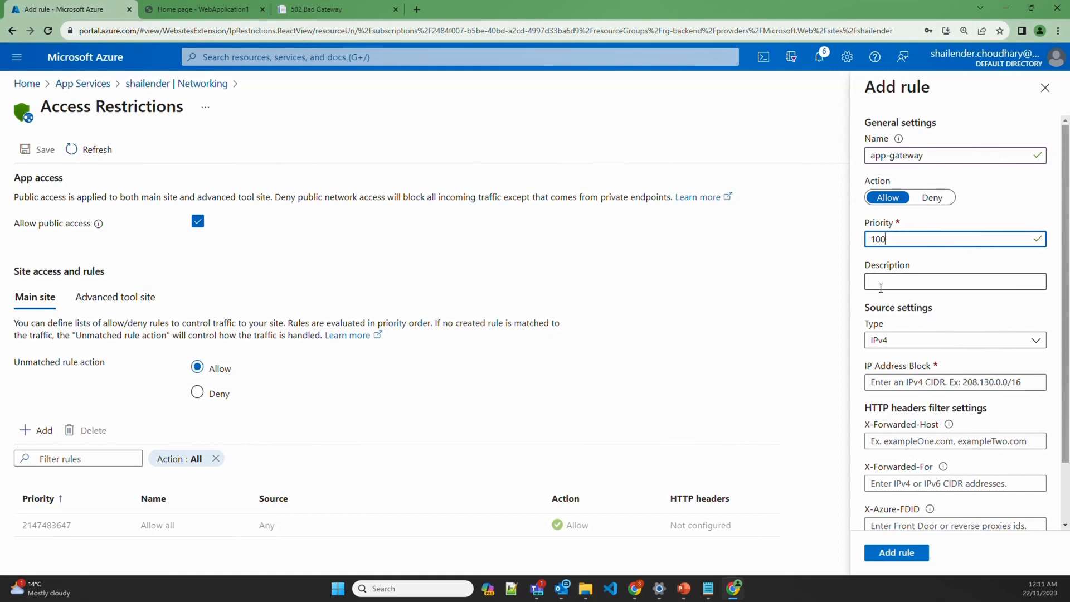
{"action": "left_click", "coordinate": [925, 341]}
{"action": "left_click", "coordinate": [903, 406]}
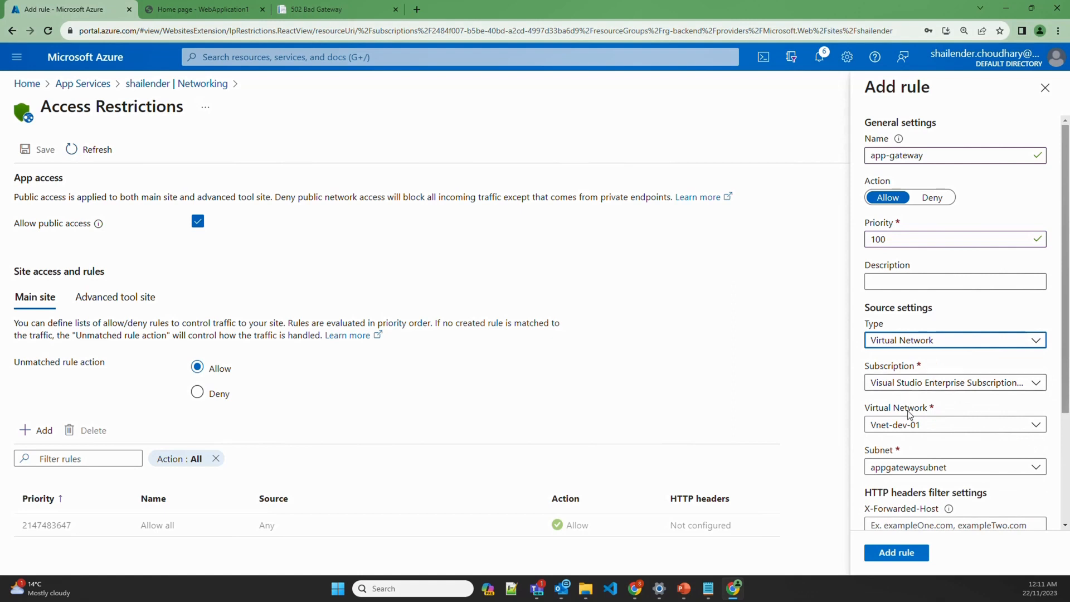
{"action": "left_click", "coordinate": [912, 468]}
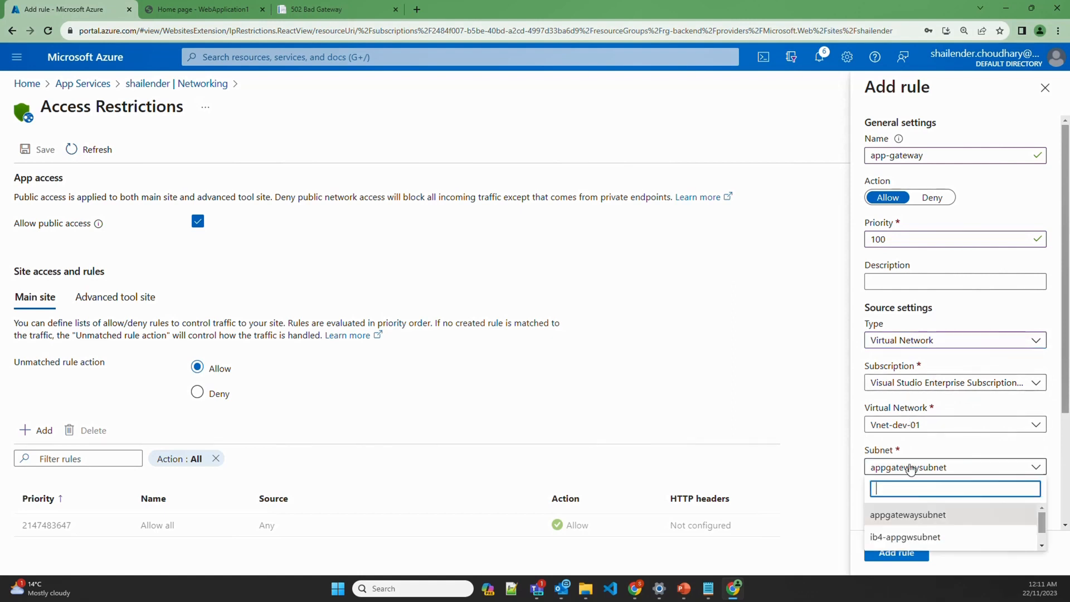
{"action": "left_click", "coordinate": [912, 469]}
{"action": "scroll", "coordinate": [929, 446], "scroll_direction": "down", "scroll_amount": 3}
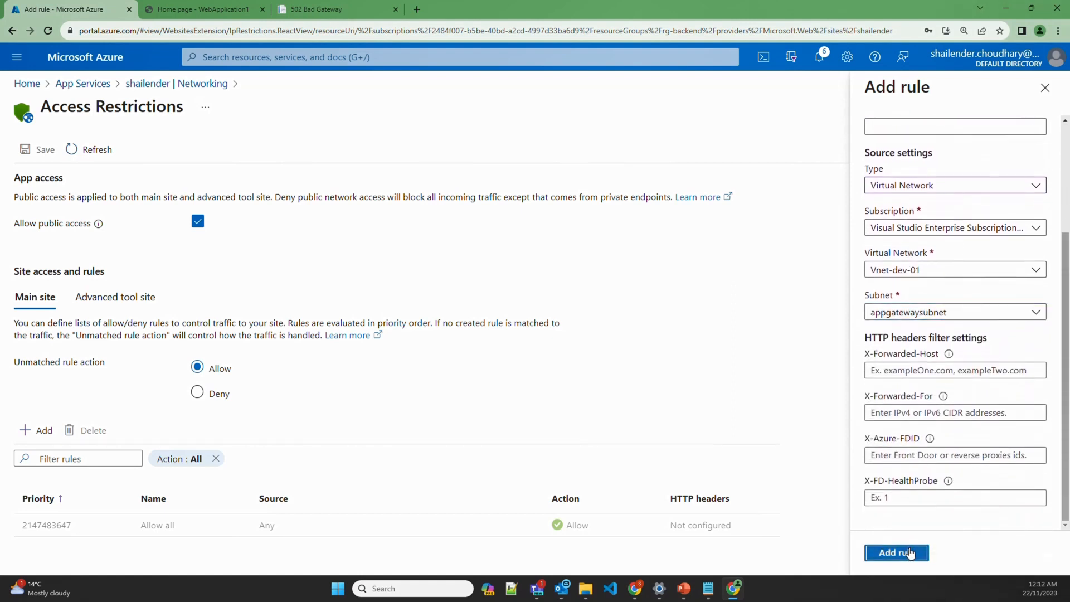
{"action": "left_click", "coordinate": [903, 552]}
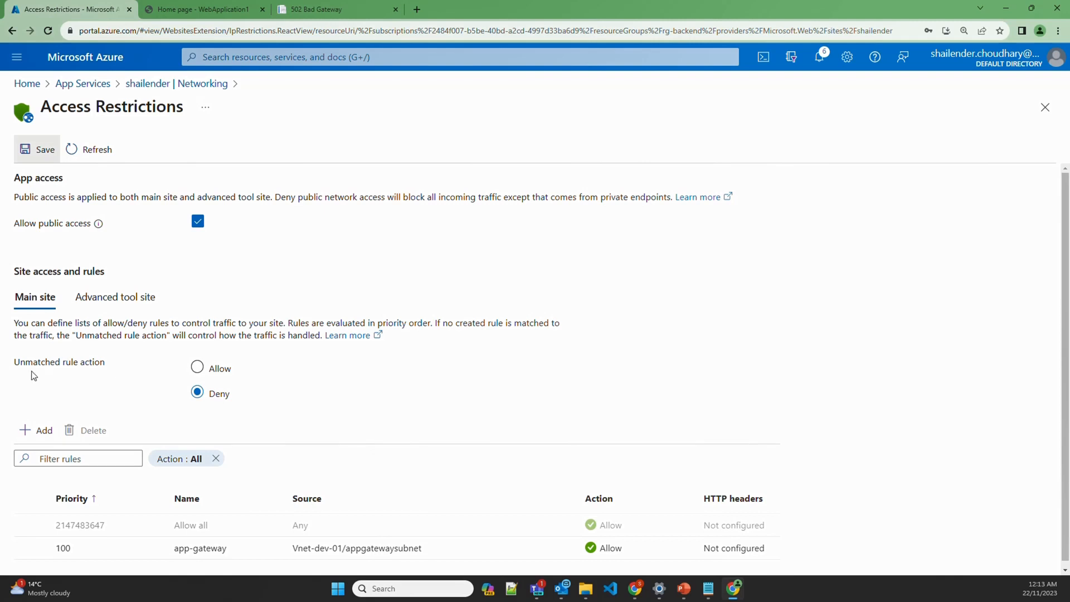
Set the unmatched rule action to Deny and save the access restrictions
{"action": "left_click_drag", "start_coordinate": [7, 361], "coordinate": [108, 367]}
{"action": "left_click", "coordinate": [120, 384]}
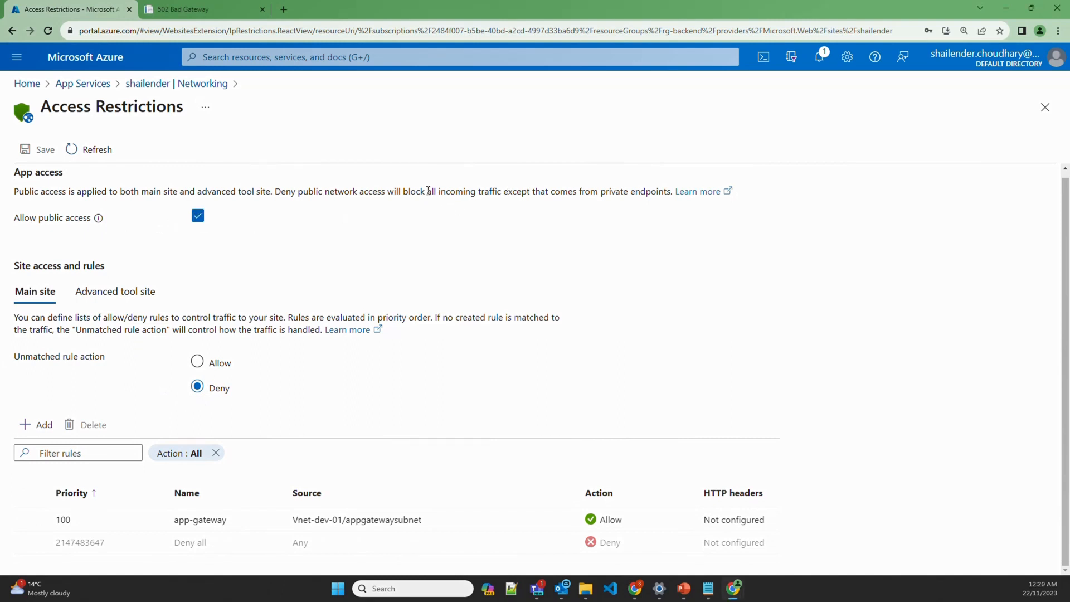
{"action": "left_click_drag", "start_coordinate": [427, 191], "coordinate": [666, 191]}
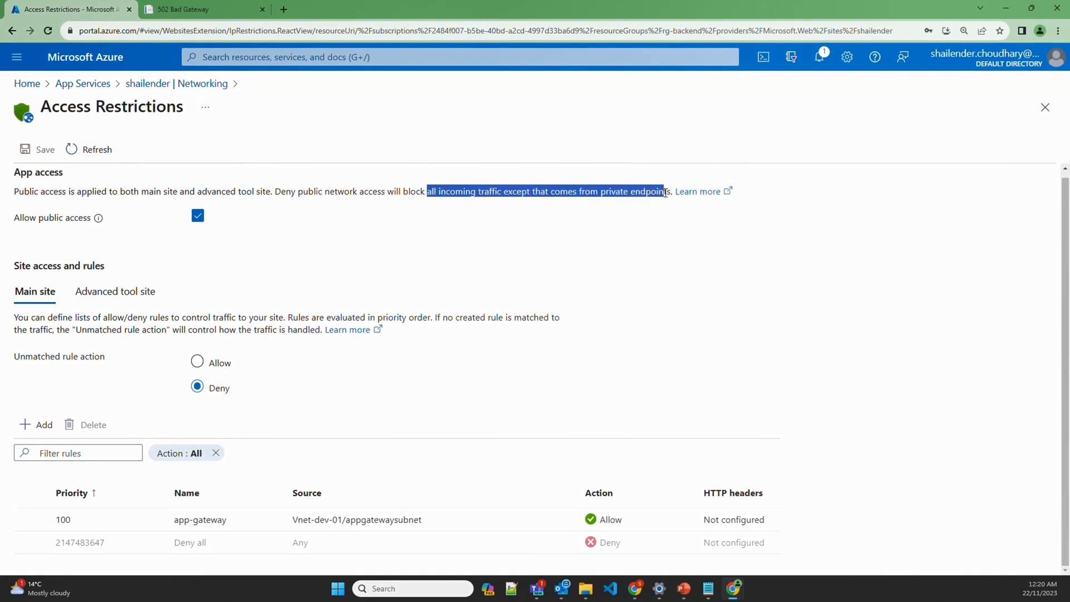
Open backend setting webapp-setting on application gateway agw-dev-001
{"action": "left_click", "coordinate": [248, 57]}
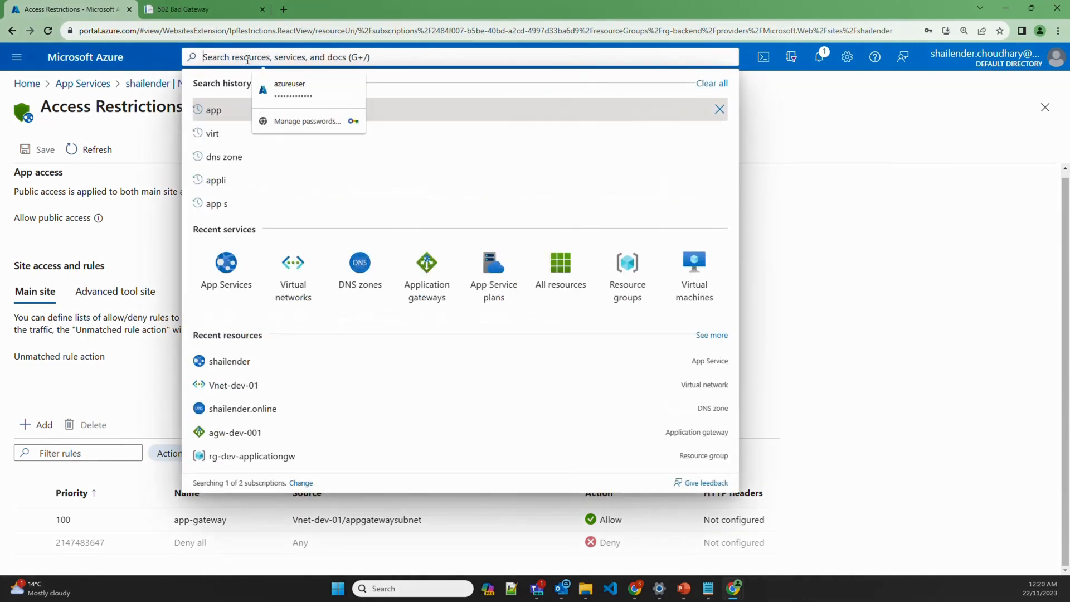
{"action": "type", "text": "app"}
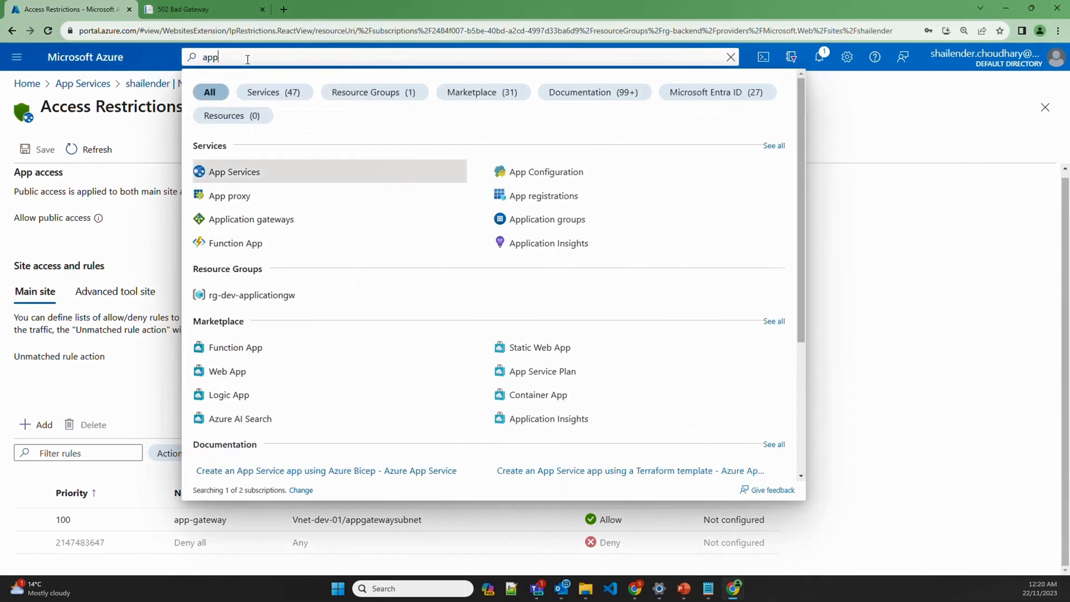
{"action": "type", "text": "licat"}
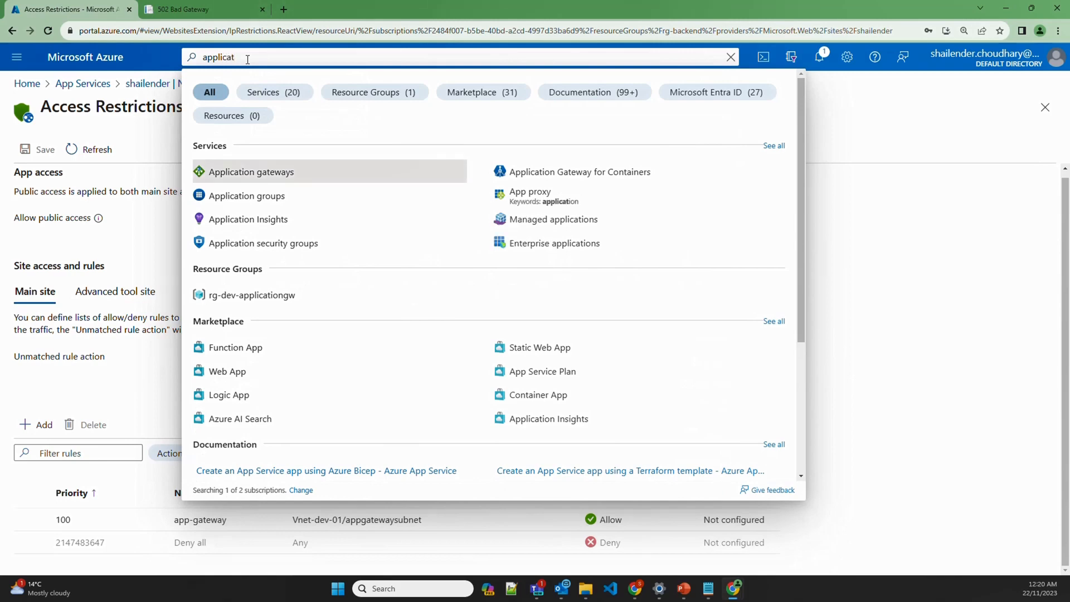
{"action": "left_click", "coordinate": [251, 172]}
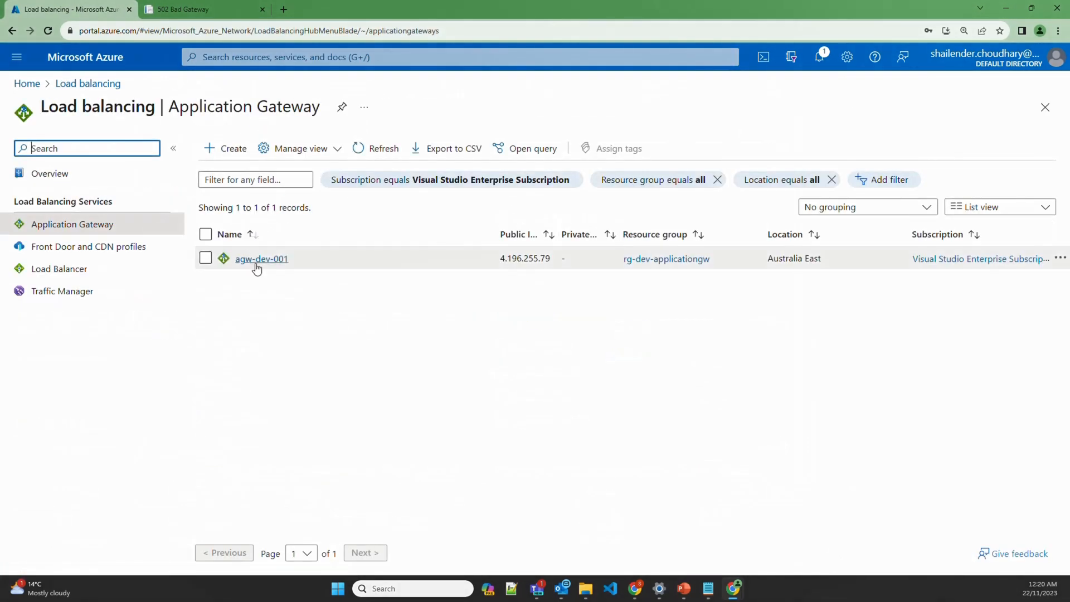
{"action": "left_click", "coordinate": [256, 265]}
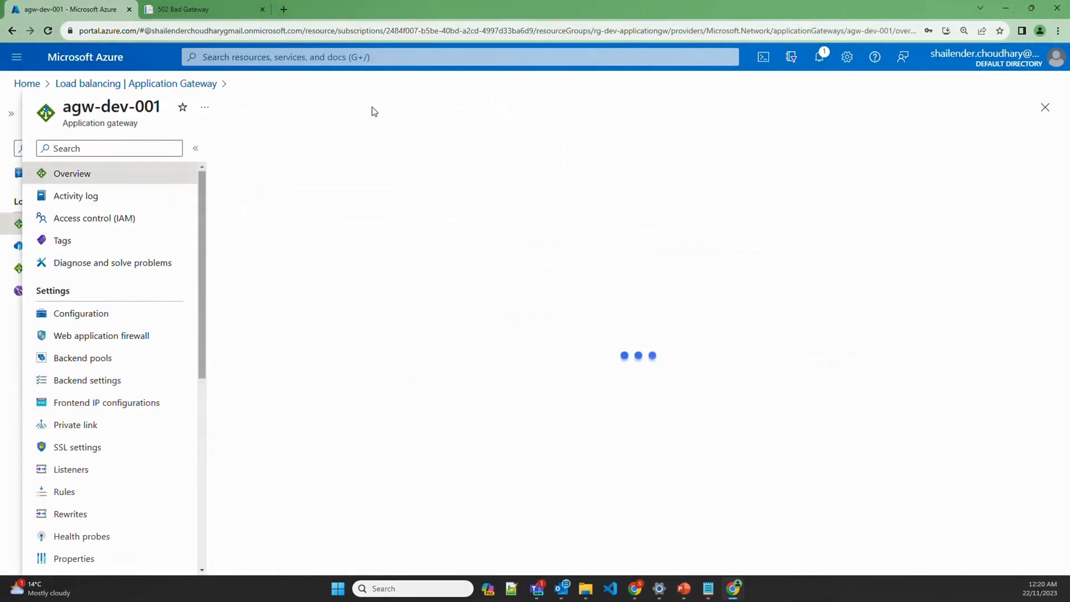
{"action": "left_click", "coordinate": [81, 384]}
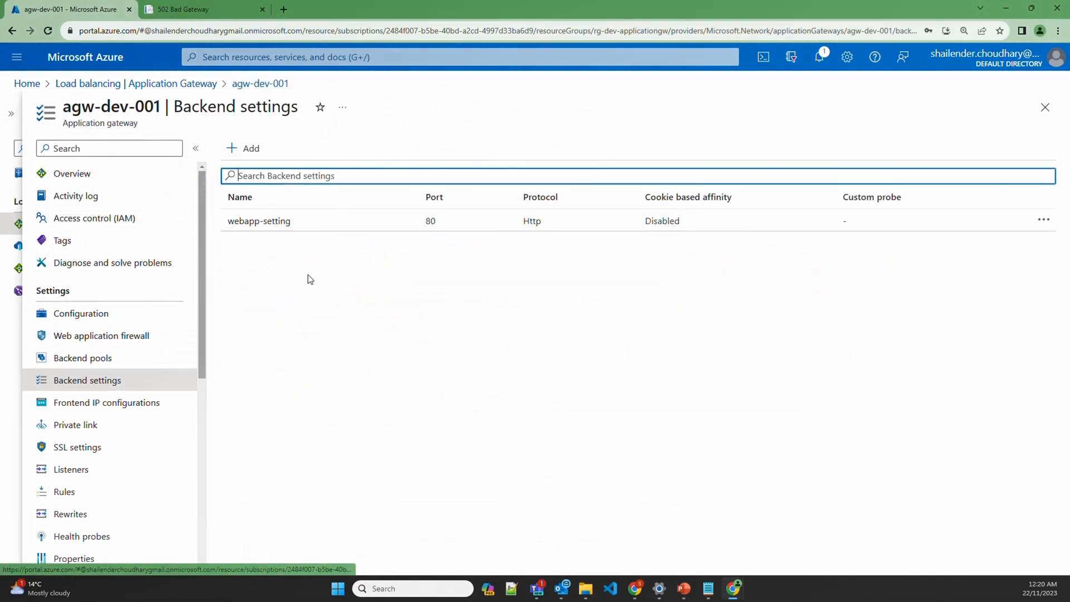
{"action": "left_click", "coordinate": [288, 223]}
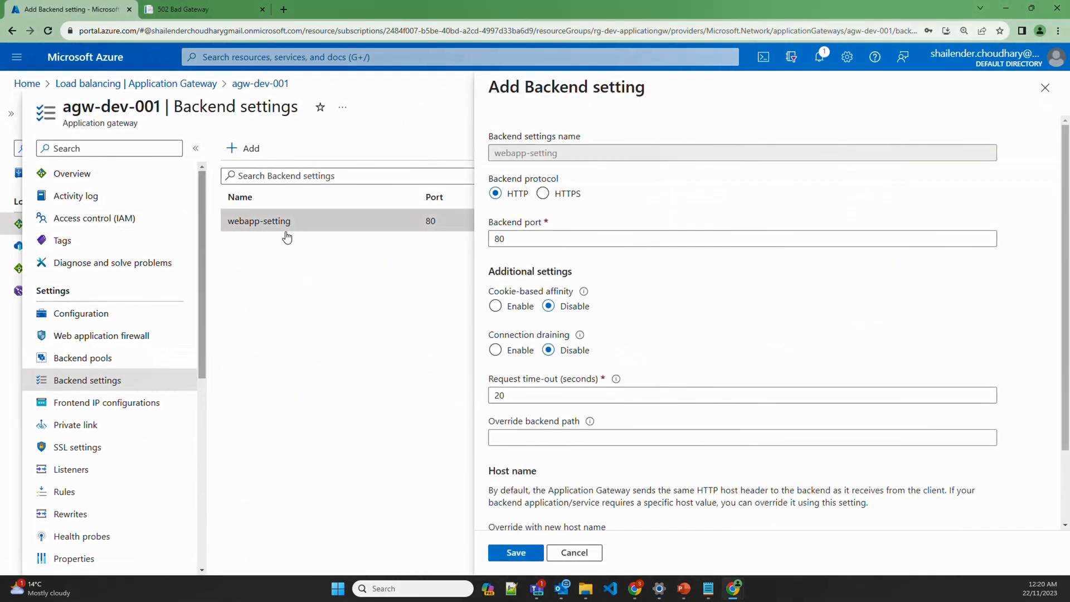
Override the host name by picking it from the backend target, then save
{"action": "scroll", "coordinate": [665, 347], "scroll_direction": "down", "scroll_amount": 2}
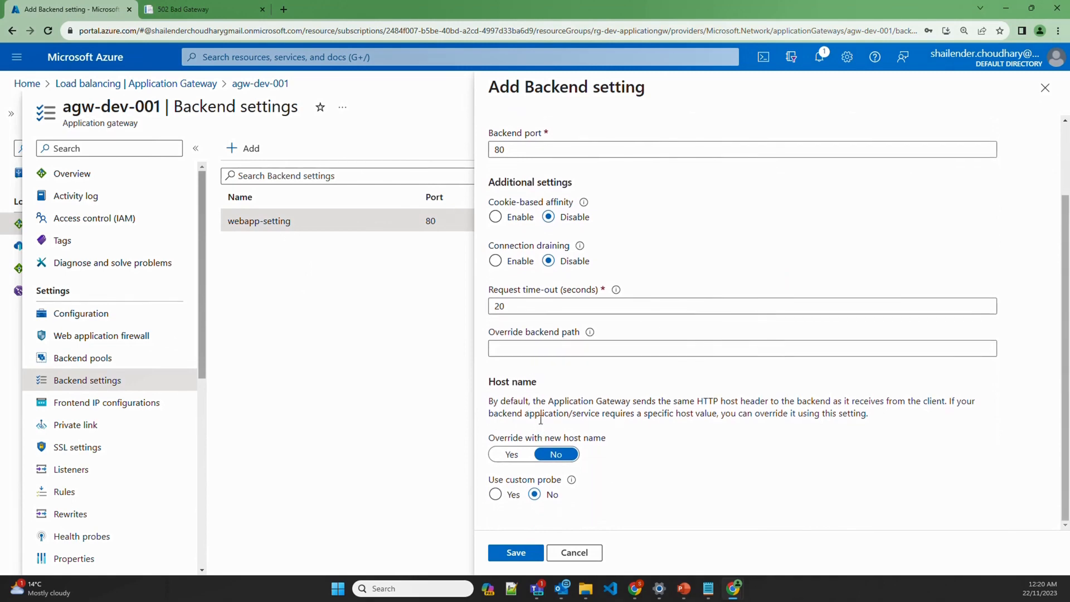
{"action": "left_click", "coordinate": [511, 454]}
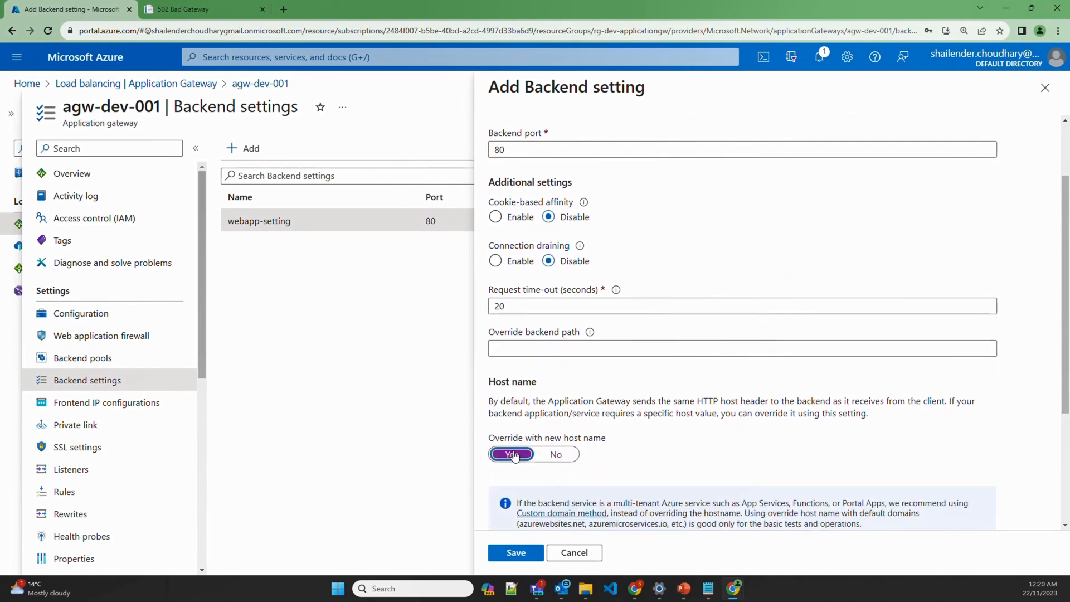
{"action": "scroll", "coordinate": [634, 447], "scroll_direction": "down", "scroll_amount": 3}
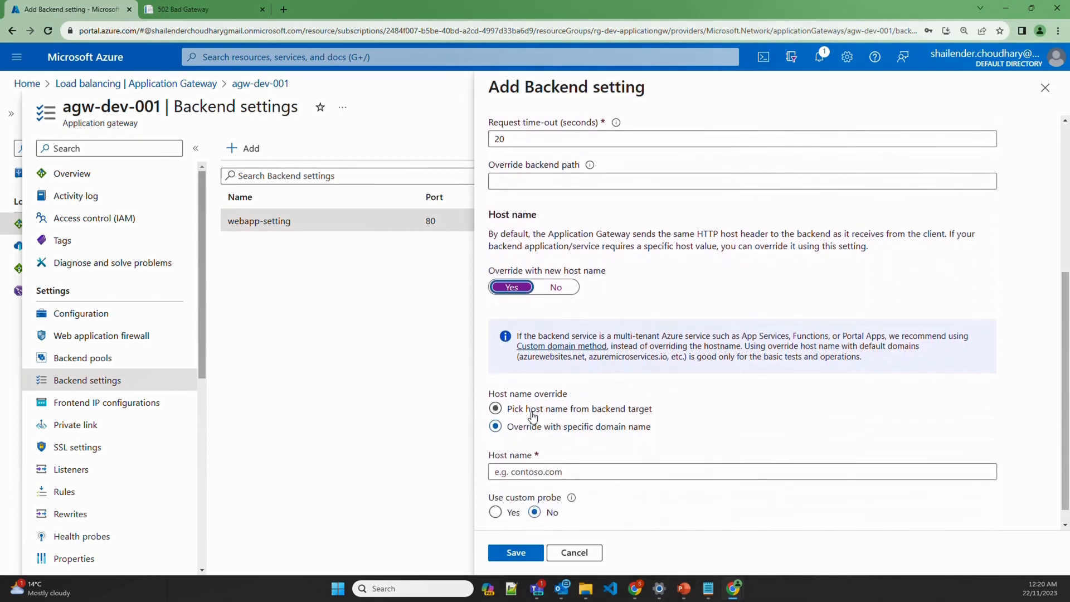
{"action": "left_click", "coordinate": [532, 412]}
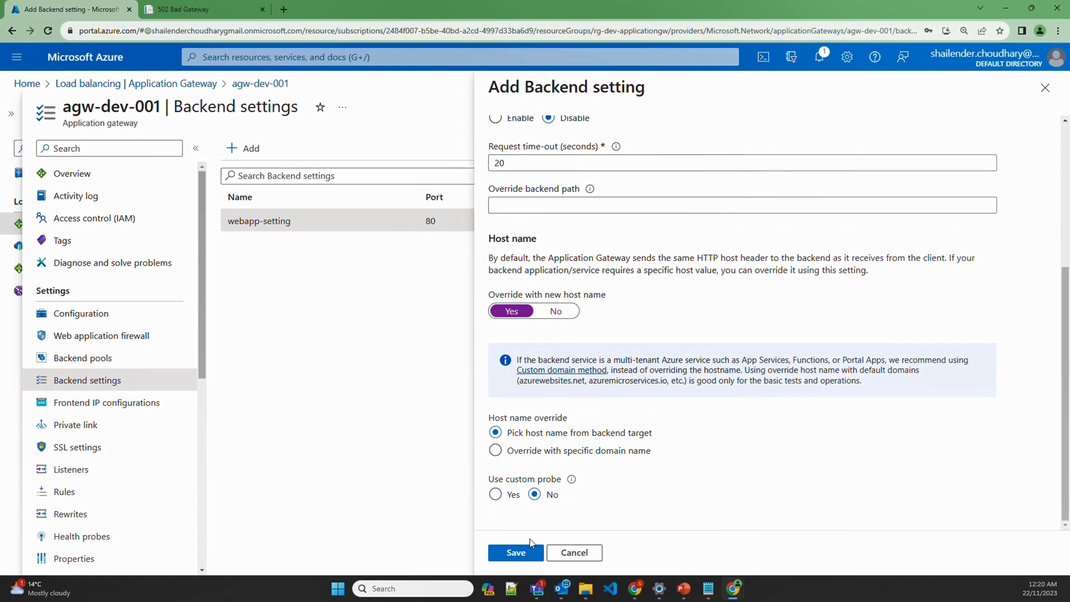
{"action": "left_click", "coordinate": [520, 554]}
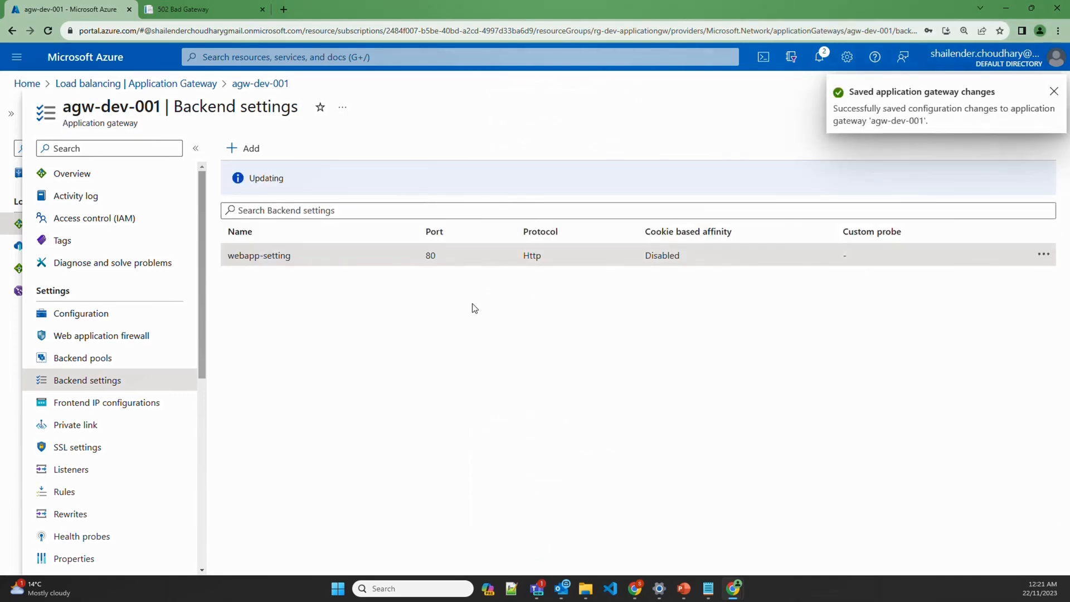
Load the web app's azurewebsites.net address, which returns 403 Forbidden, then begin a new tab
{"action": "left_click", "coordinate": [152, 9]}
{"action": "type", "text": "shailender.online"}
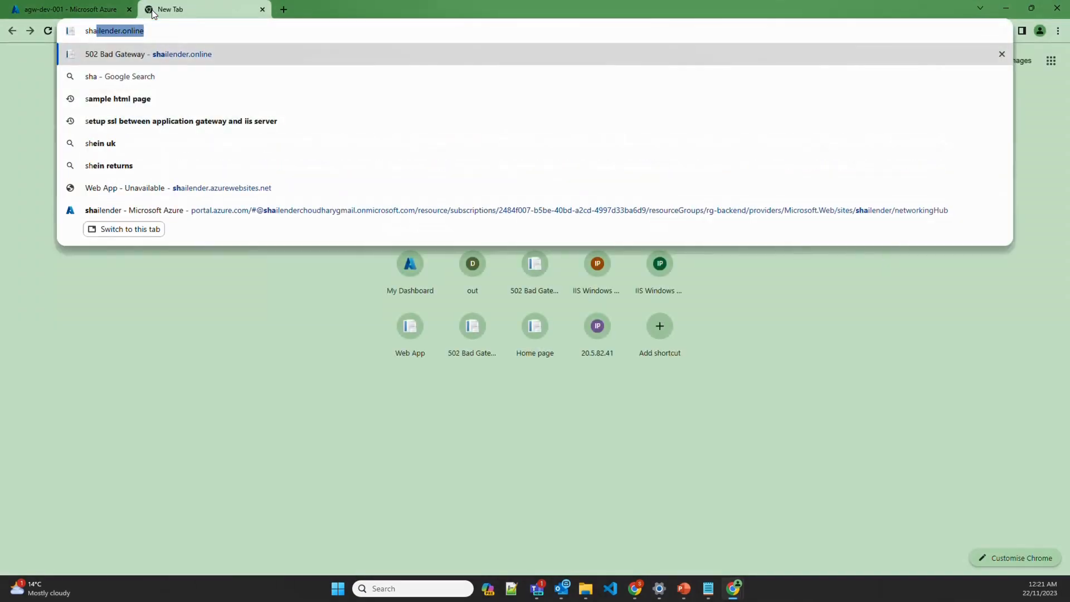
{"action": "key", "text": "Return"}
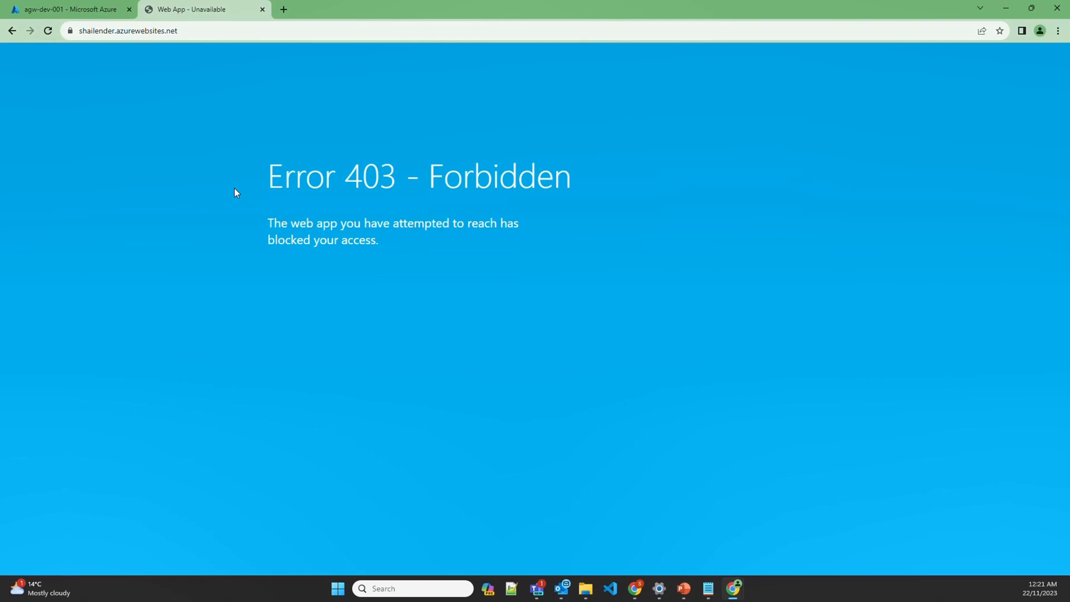
{"action": "left_click", "coordinate": [284, 9]}
{"action": "type", "text": "sha"}
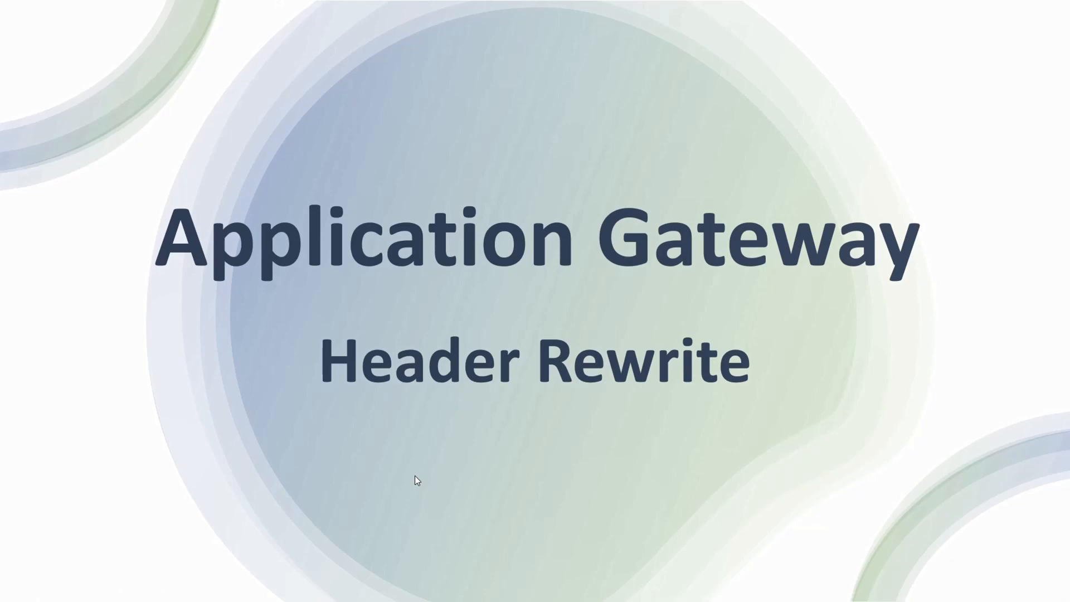
Show the request/response headers slide, then return to the Azure App Services list
{"action": "key", "text": "Right"}
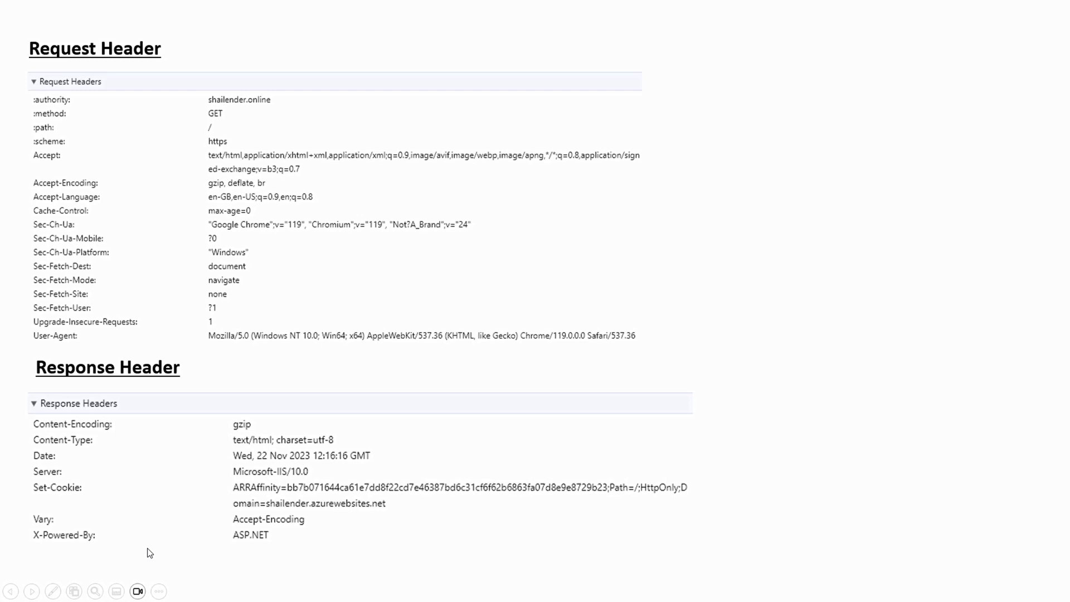
{"action": "key", "text": "alt+Tab"}
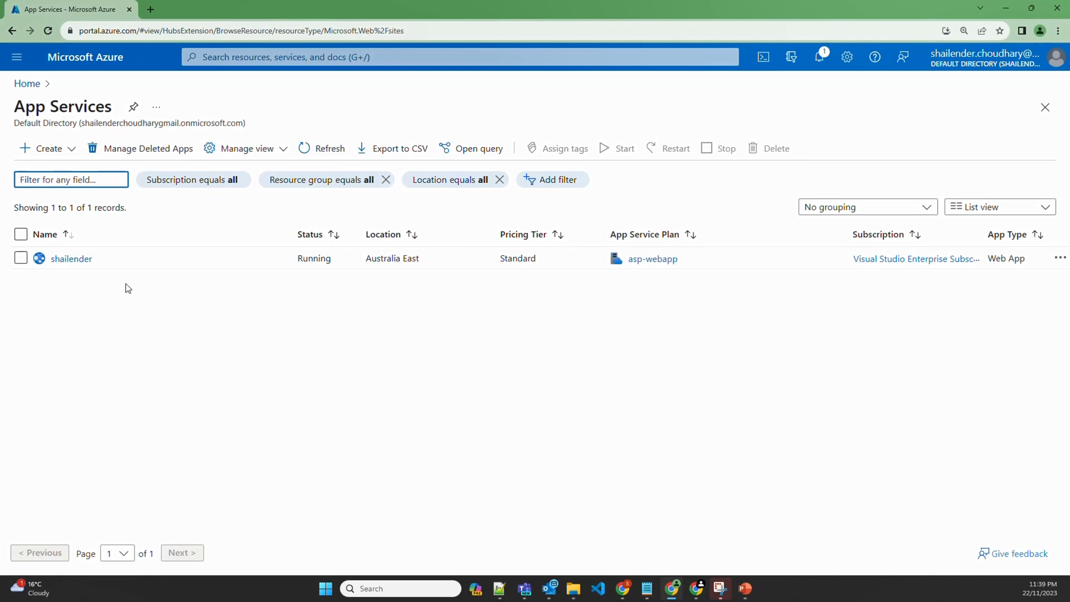
Open the web app's overview, then find and open the agw-dev-001 application gateway
{"action": "left_click", "coordinate": [72, 259]}
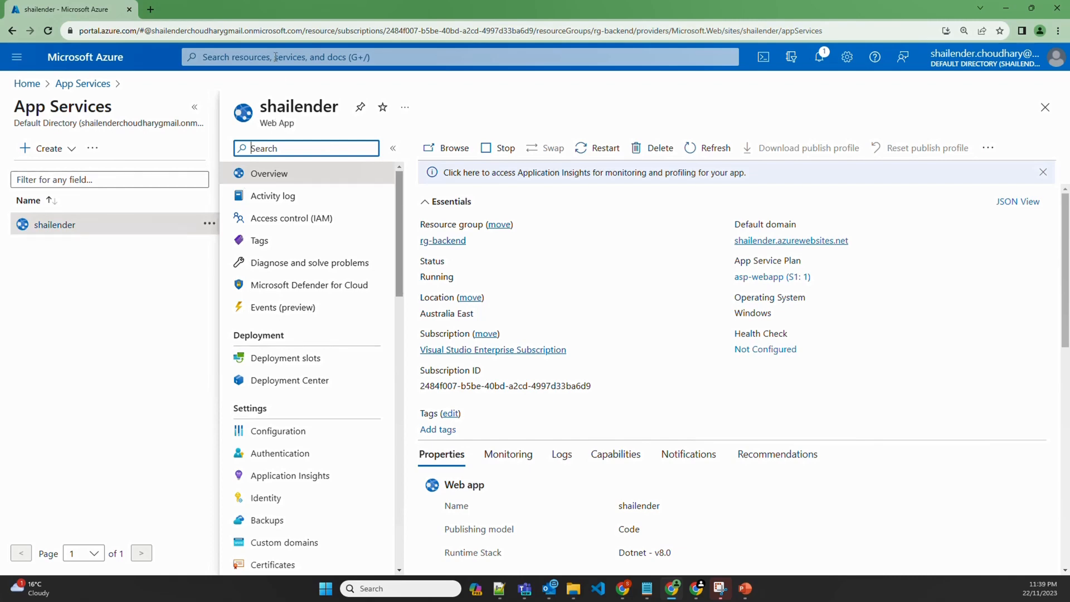
{"action": "left_click", "coordinate": [224, 58]}
{"action": "type", "text": "applicat"}
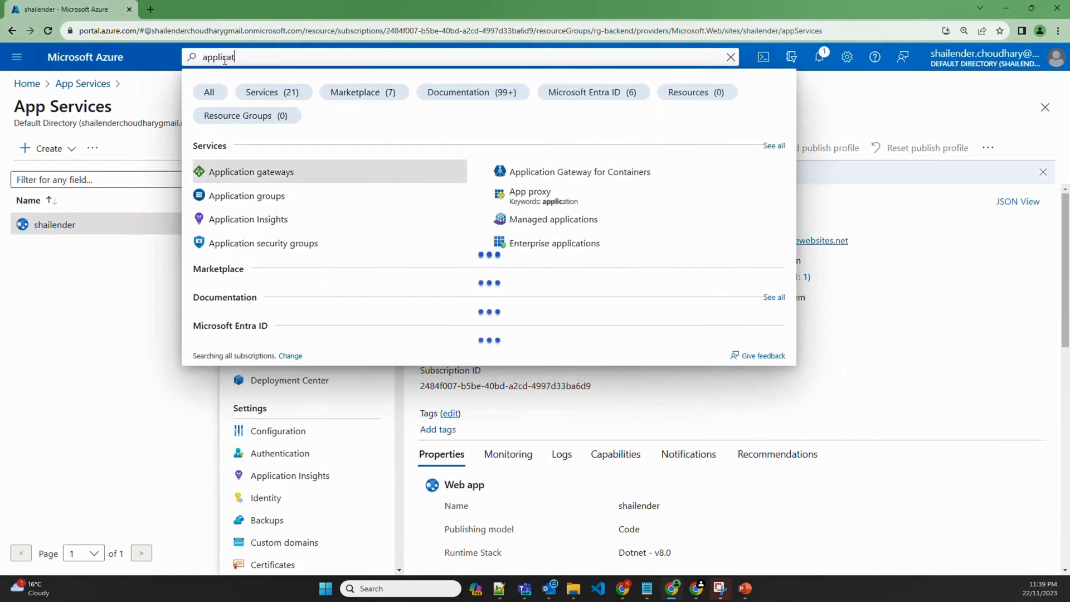
{"action": "type", "text": "ion"}
{"action": "left_click", "coordinate": [249, 171]}
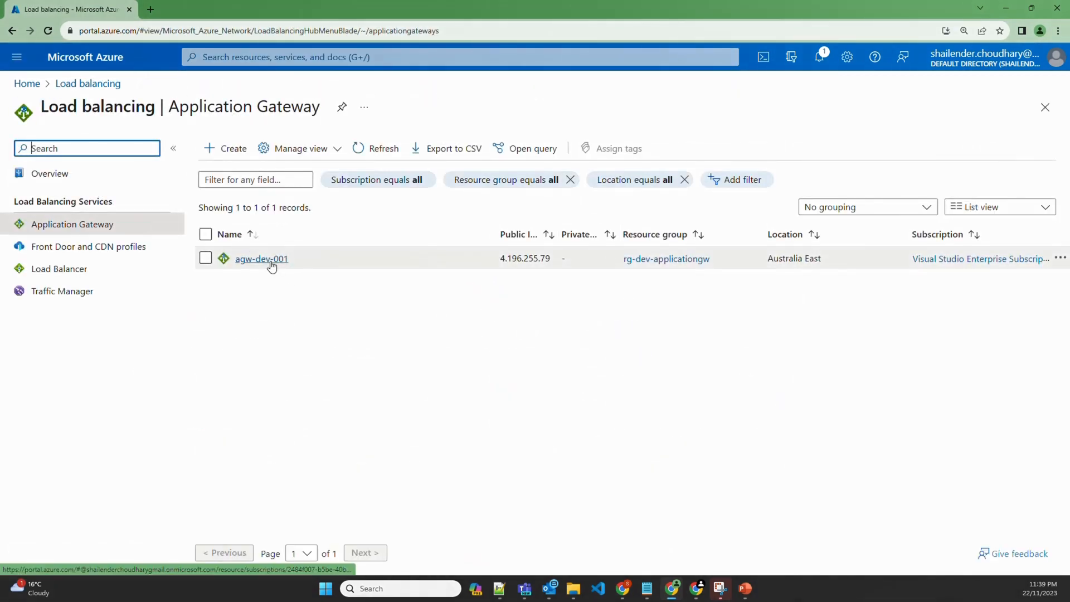
{"action": "left_click", "coordinate": [271, 261]}
Inspect the webapp-pool backend pool's target and return to the Backend pools list
{"action": "left_click", "coordinate": [379, 108]}
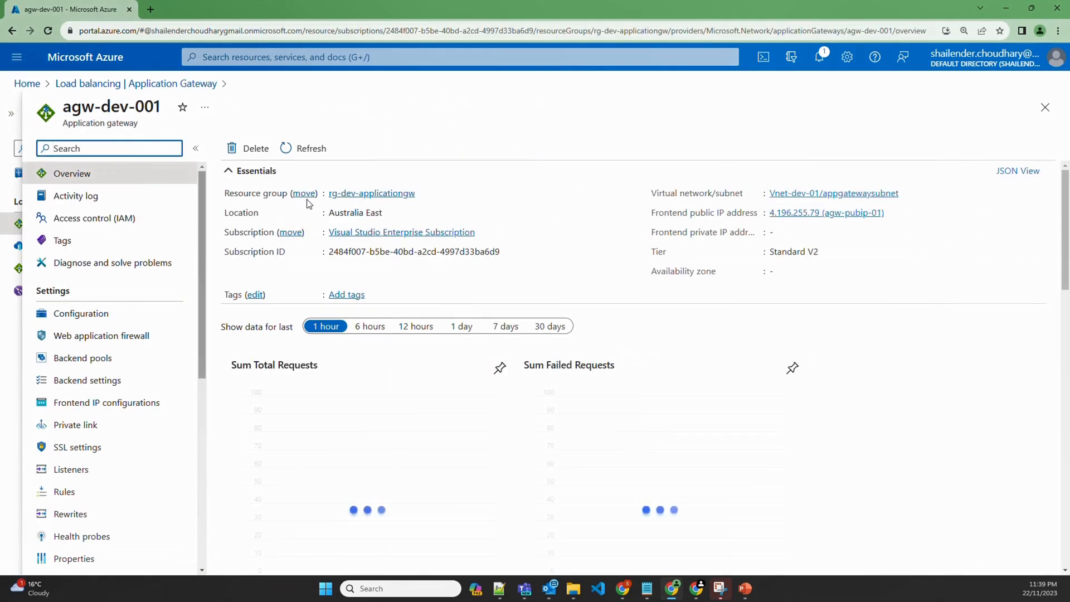
{"action": "left_click", "coordinate": [84, 358]}
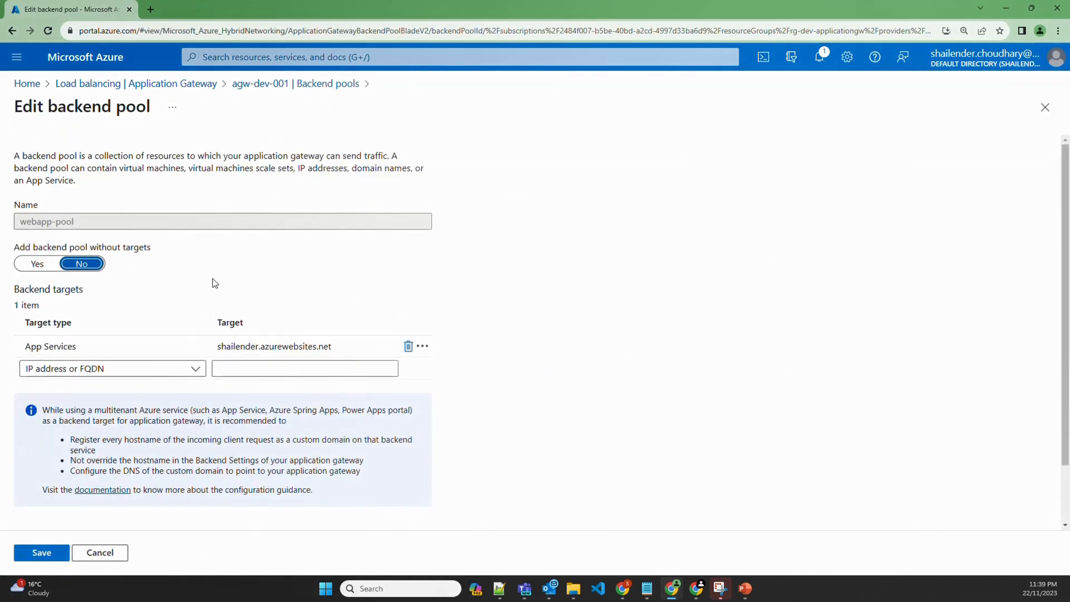
{"action": "left_click", "coordinate": [288, 84]}
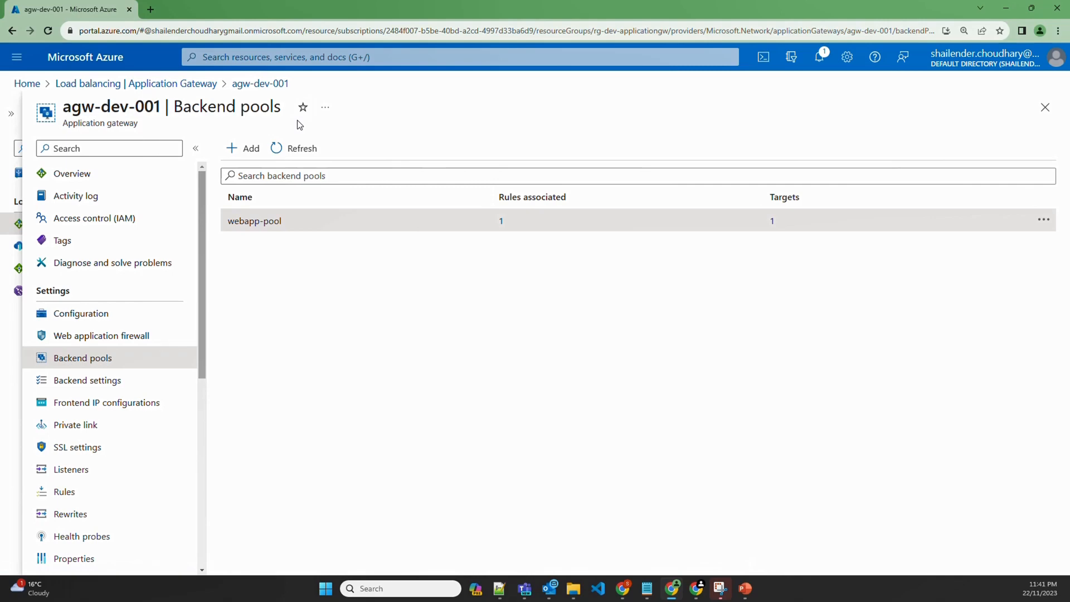
Load the site's custom domain in a new browser tab
{"action": "left_click", "coordinate": [151, 10]}
{"action": "type", "text": "shai"}
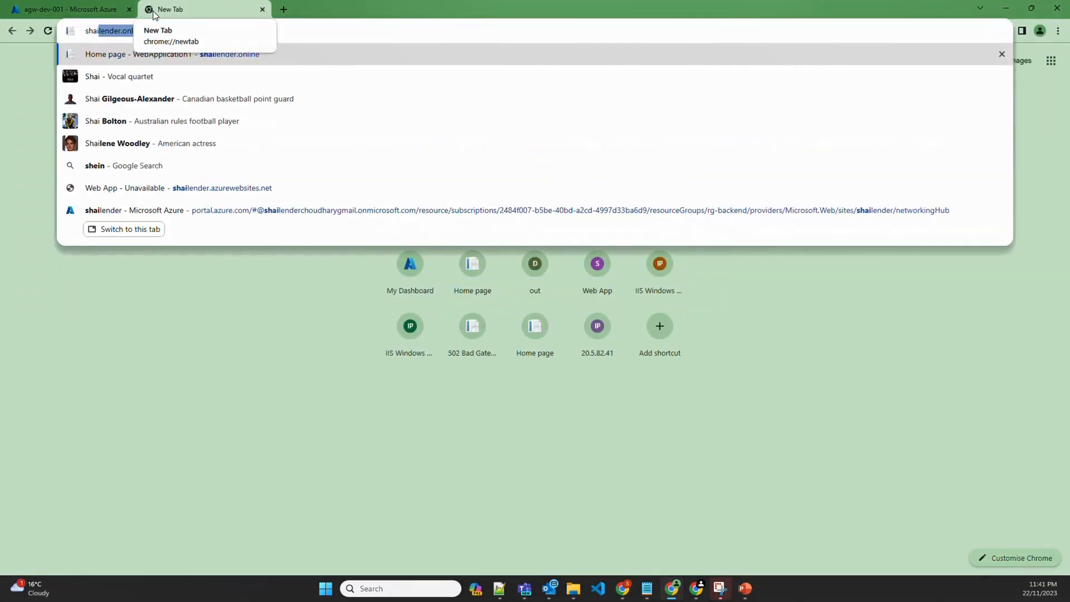
{"action": "key", "text": "Return"}
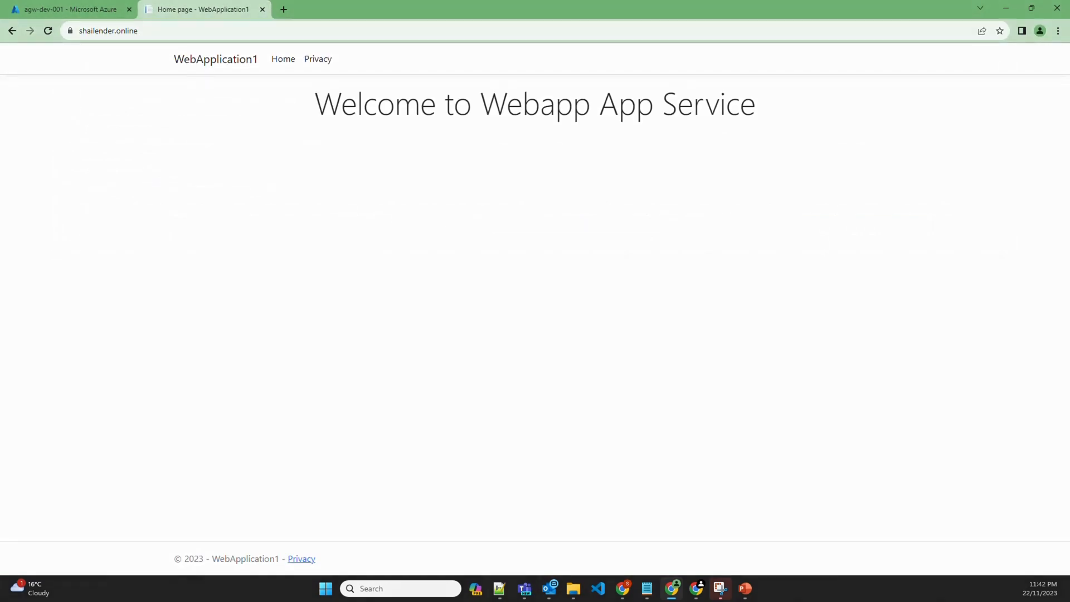
View the main request's response headers in DevTools Network, then return to the Azure tab
{"action": "right_click", "coordinate": [311, 190]}
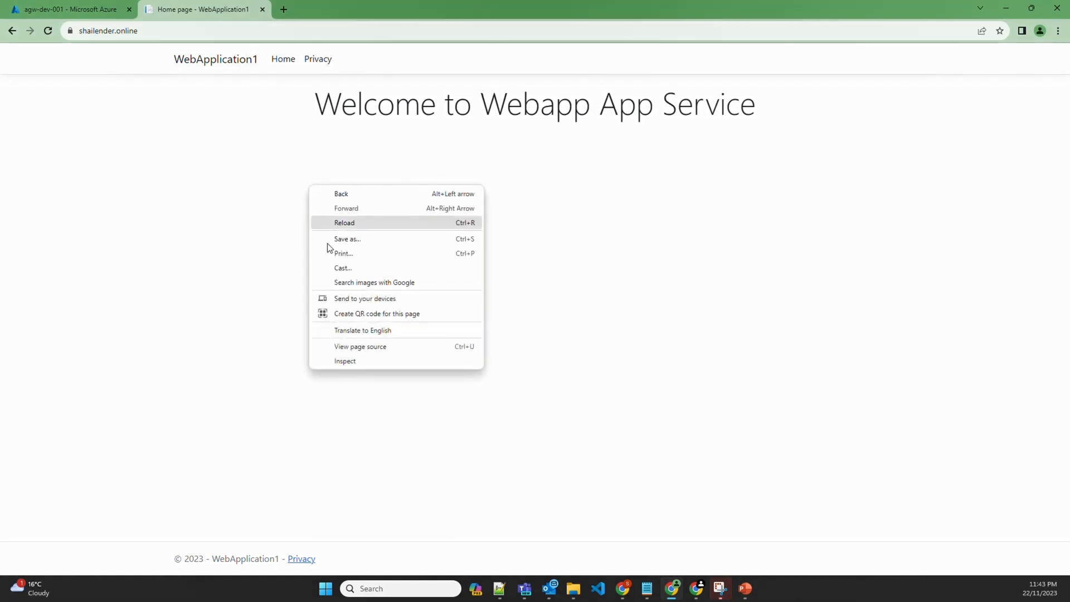
{"action": "left_click", "coordinate": [350, 362]}
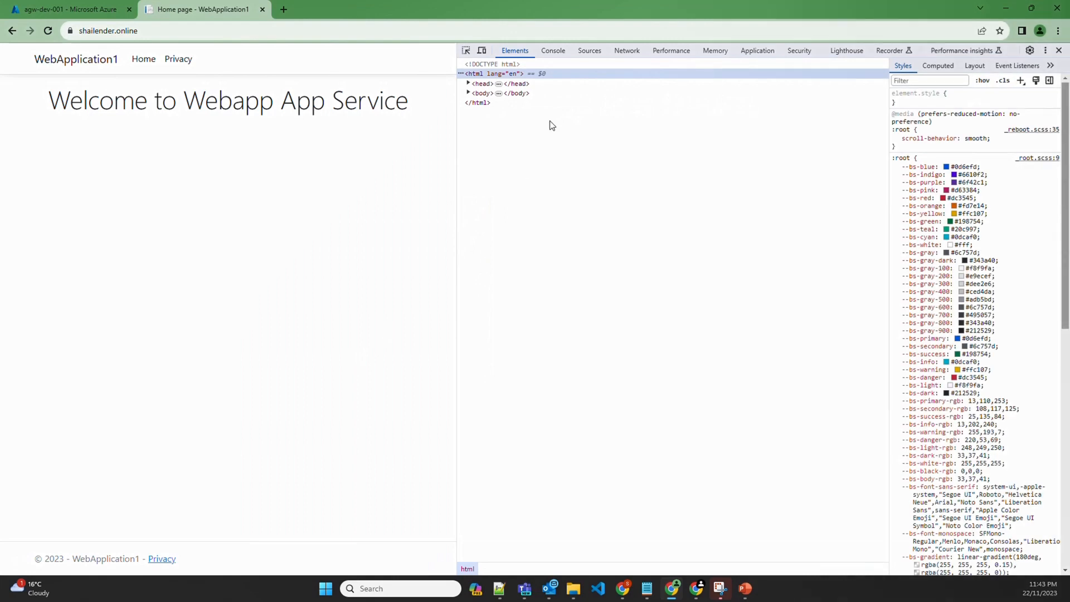
{"action": "left_click", "coordinate": [624, 51]}
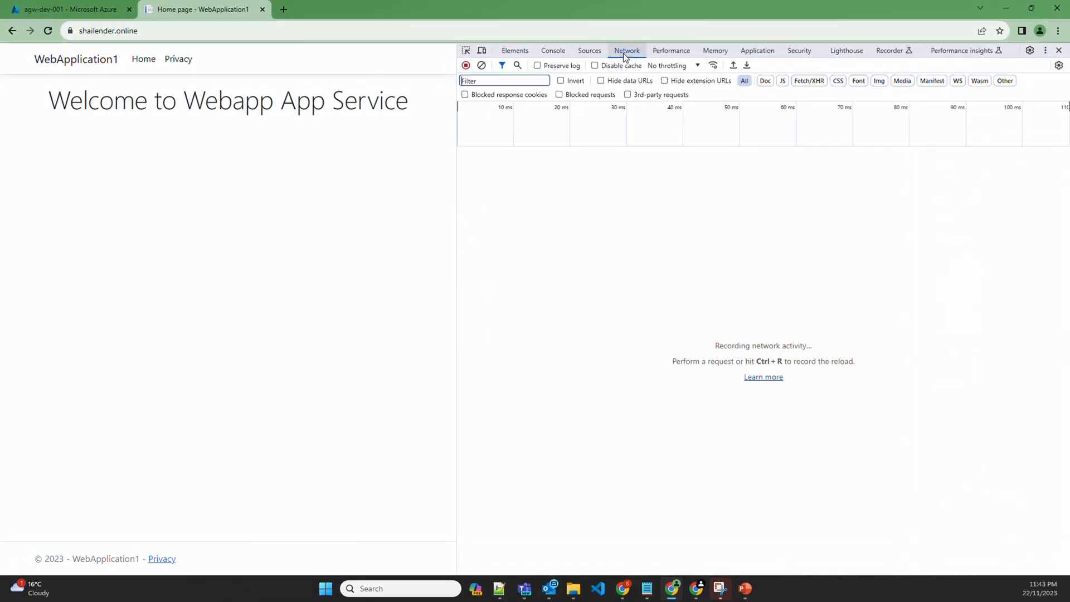
{"action": "left_click", "coordinate": [48, 31]}
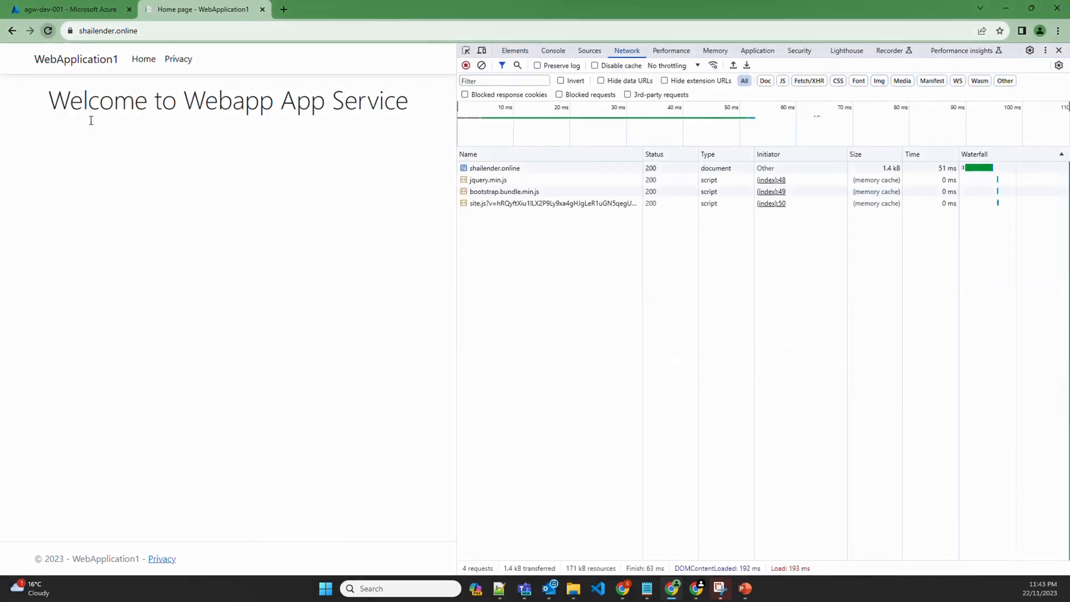
{"action": "left_click", "coordinate": [483, 169]}
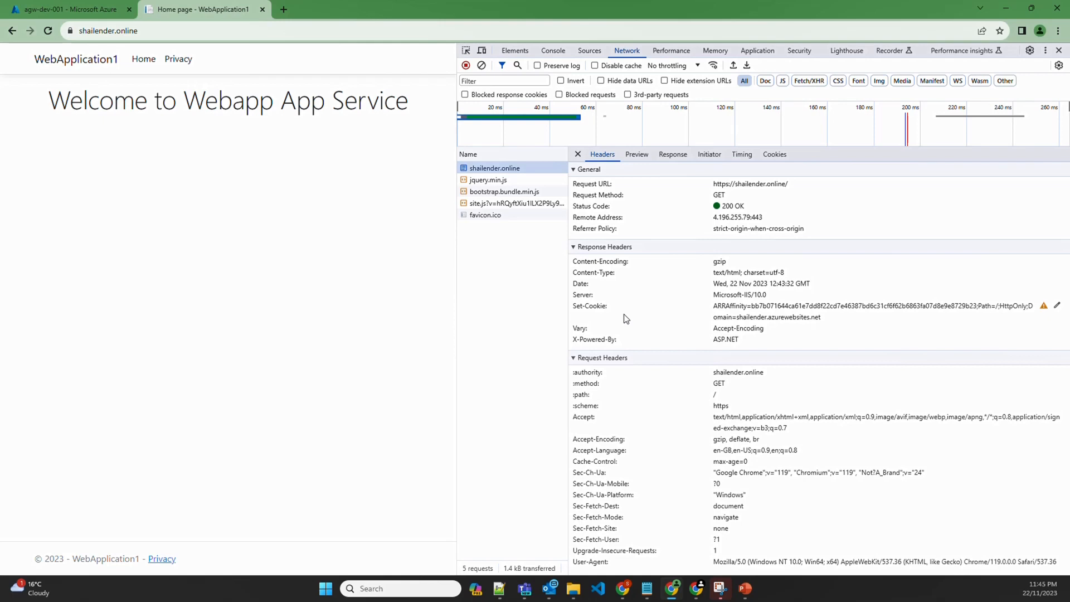
{"action": "left_click", "coordinate": [70, 9]}
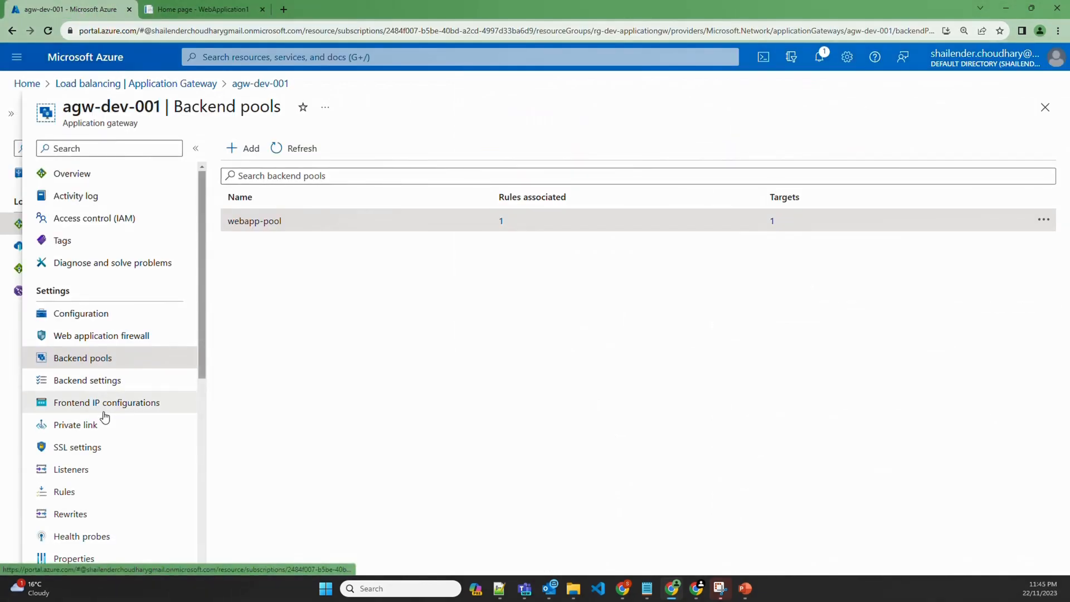
Start rewrite set 'webapp-rewrites' on agw-dev-001, associated with the webapp-rule routing rule
{"action": "scroll", "coordinate": [95, 445], "scroll_direction": "down", "scroll_amount": 1}
{"action": "left_click", "coordinate": [71, 467]}
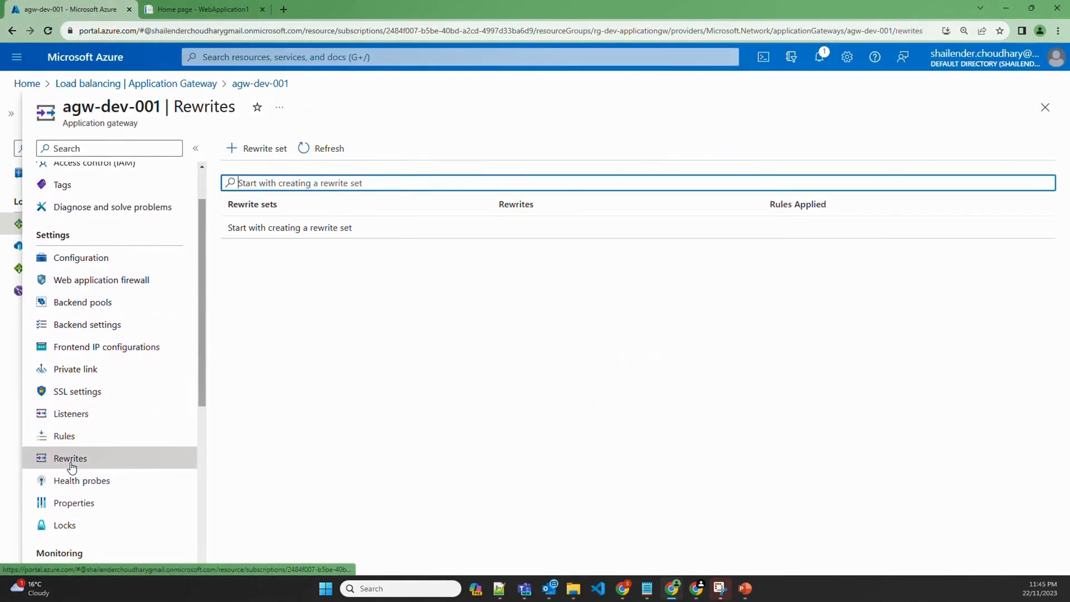
{"action": "left_click", "coordinate": [259, 154]}
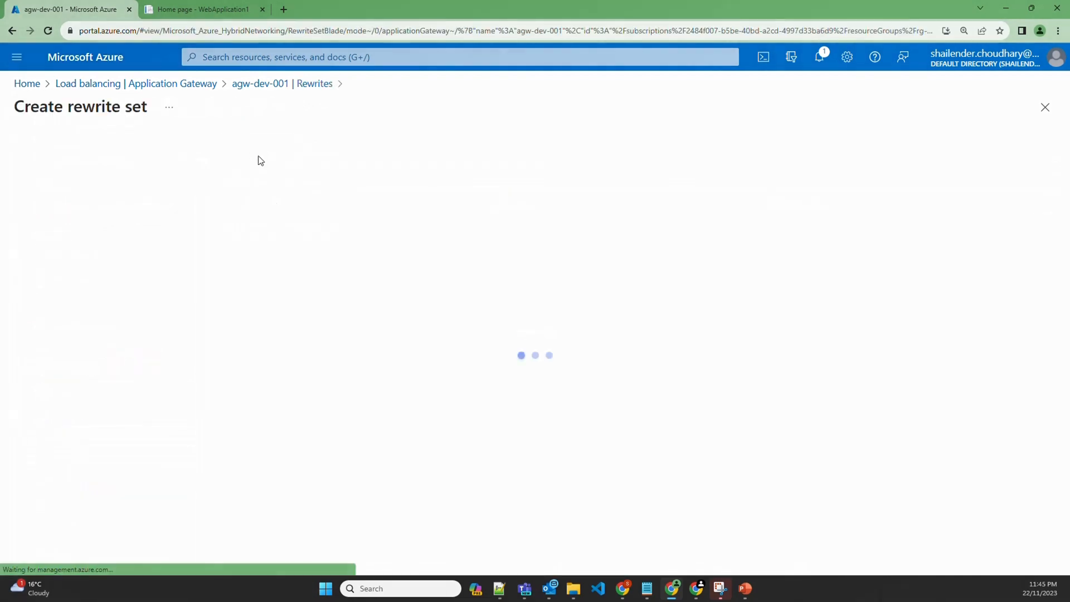
{"action": "left_click", "coordinate": [273, 232]}
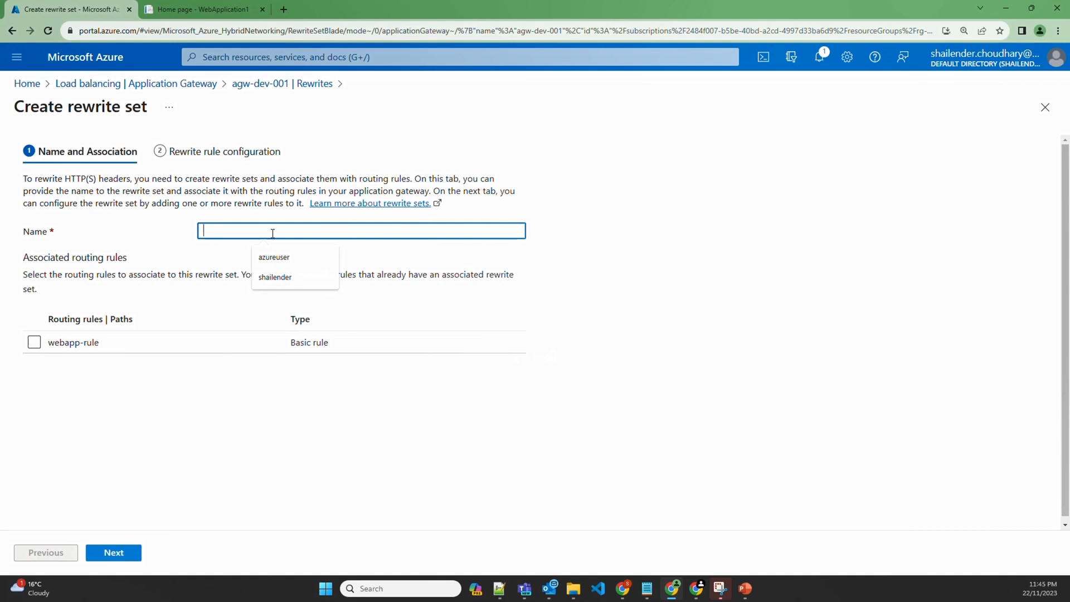
{"action": "type", "text": "webapp"}
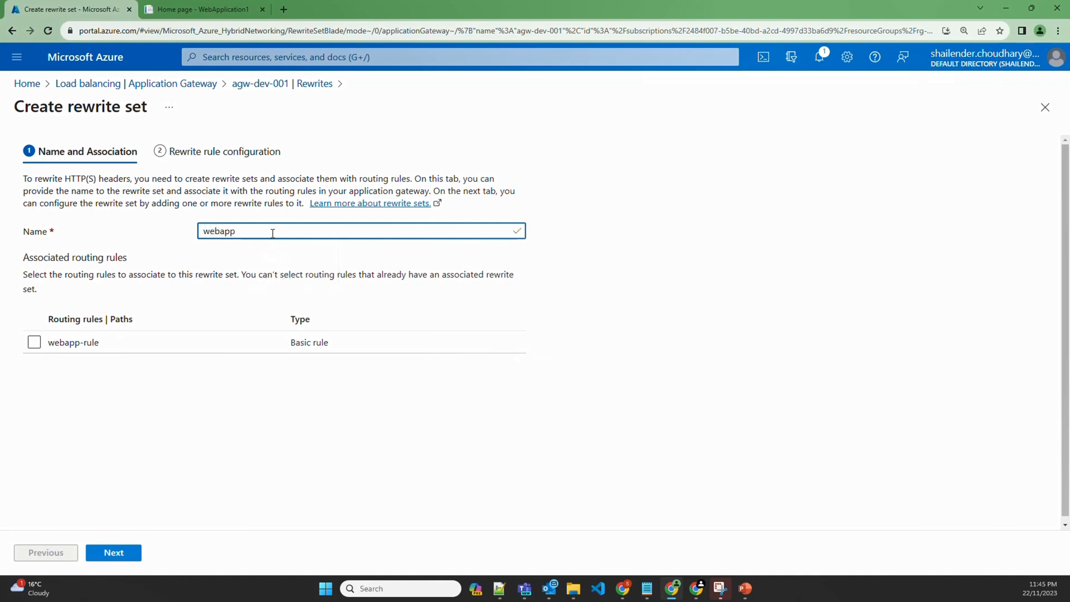
{"action": "type", "text": "-rewrites"}
{"action": "left_click", "coordinate": [34, 342]}
{"action": "left_click", "coordinate": [114, 552]}
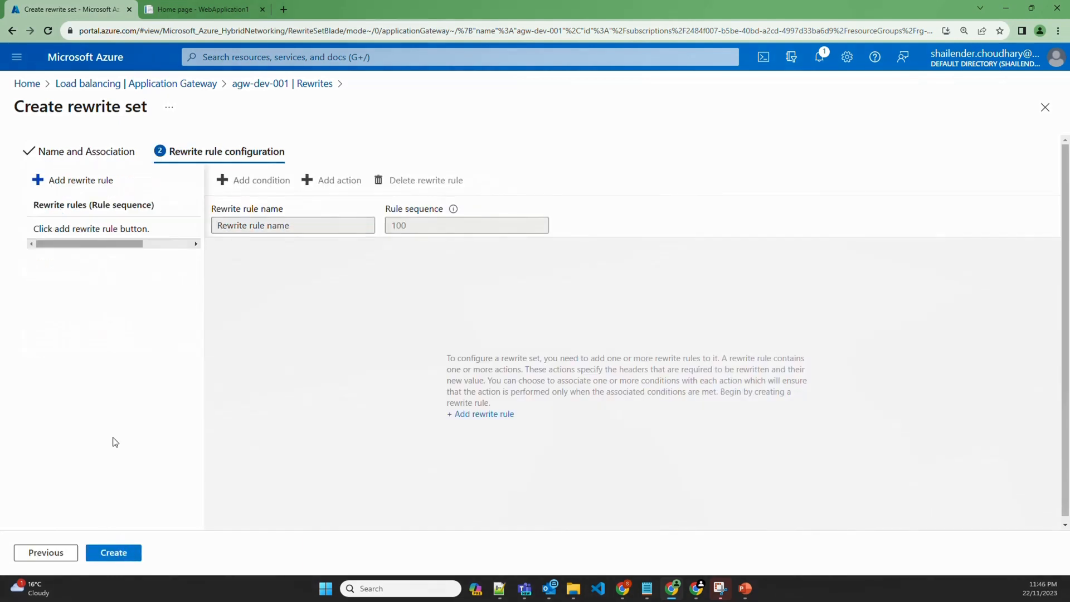
Add a rewrite rule named 'Server', checking the web app's current response headers
{"action": "left_click", "coordinate": [78, 187]}
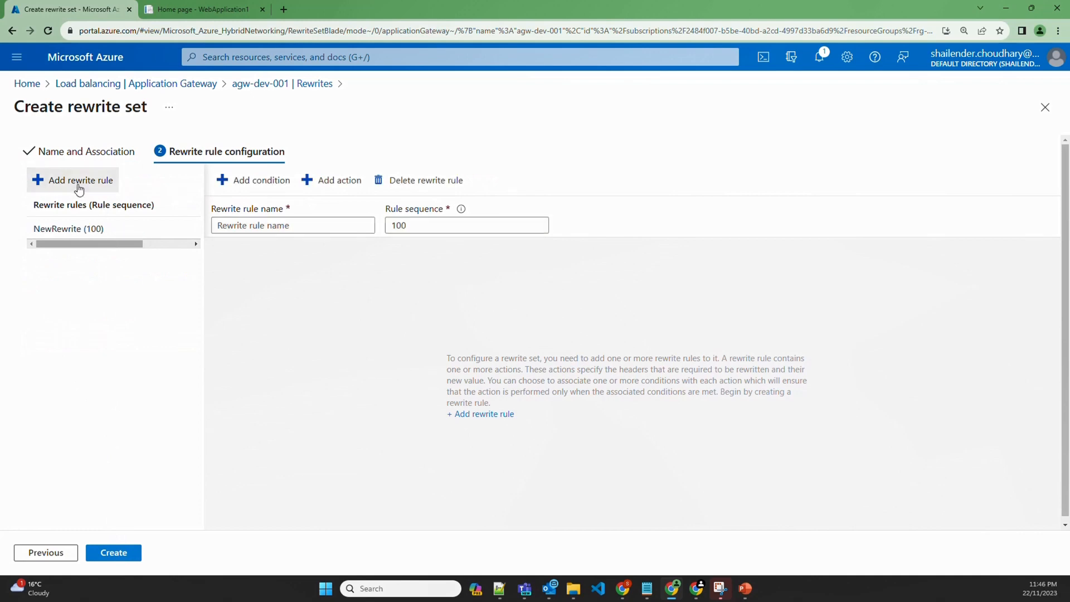
{"action": "double_click", "coordinate": [250, 225]}
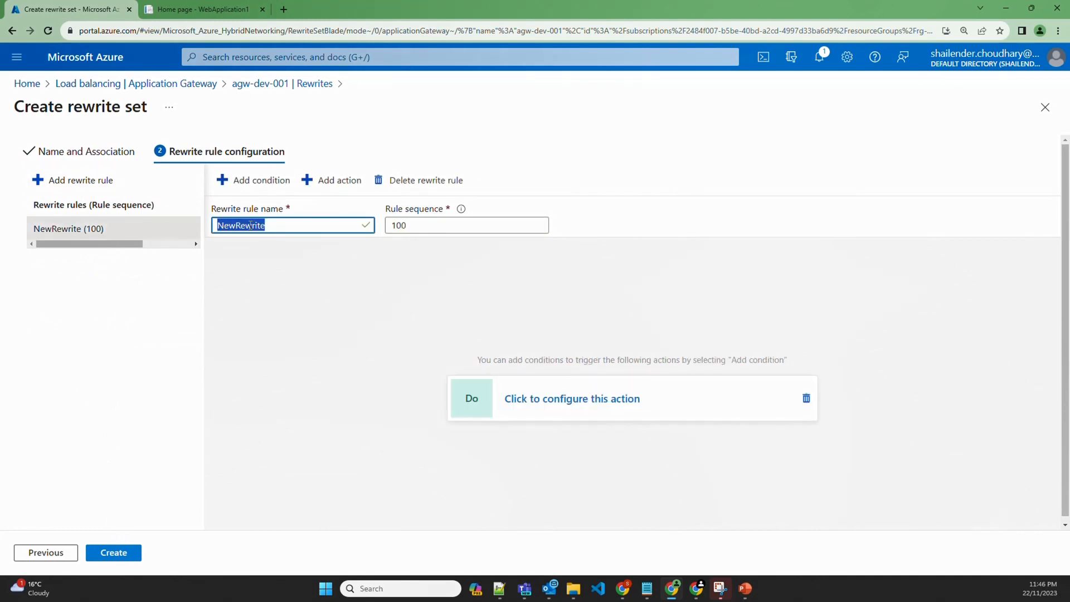
{"action": "type", "text": "Server"}
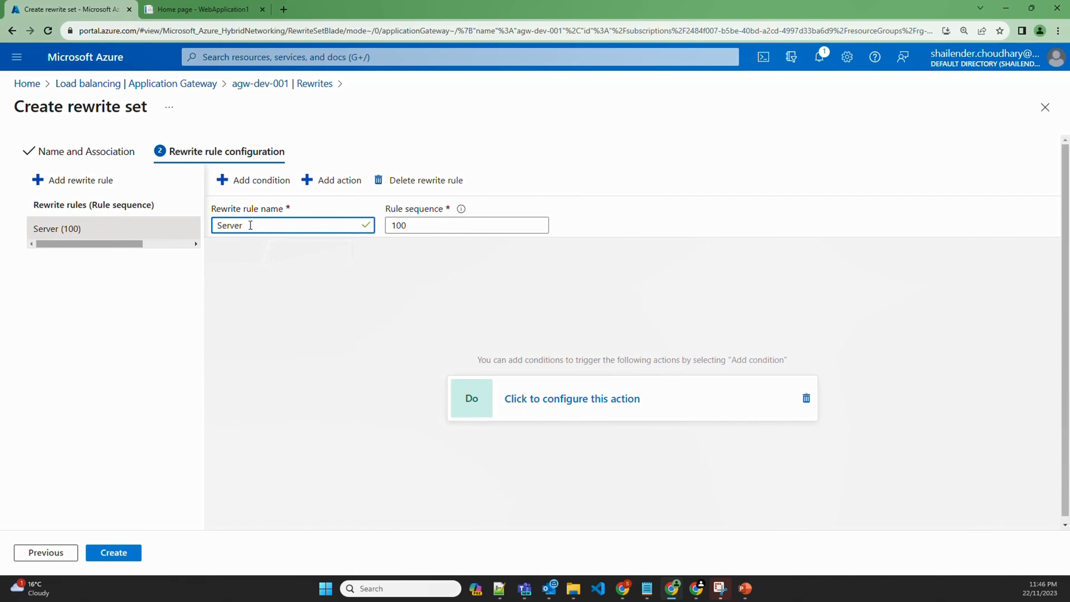
{"action": "left_click", "coordinate": [222, 10]}
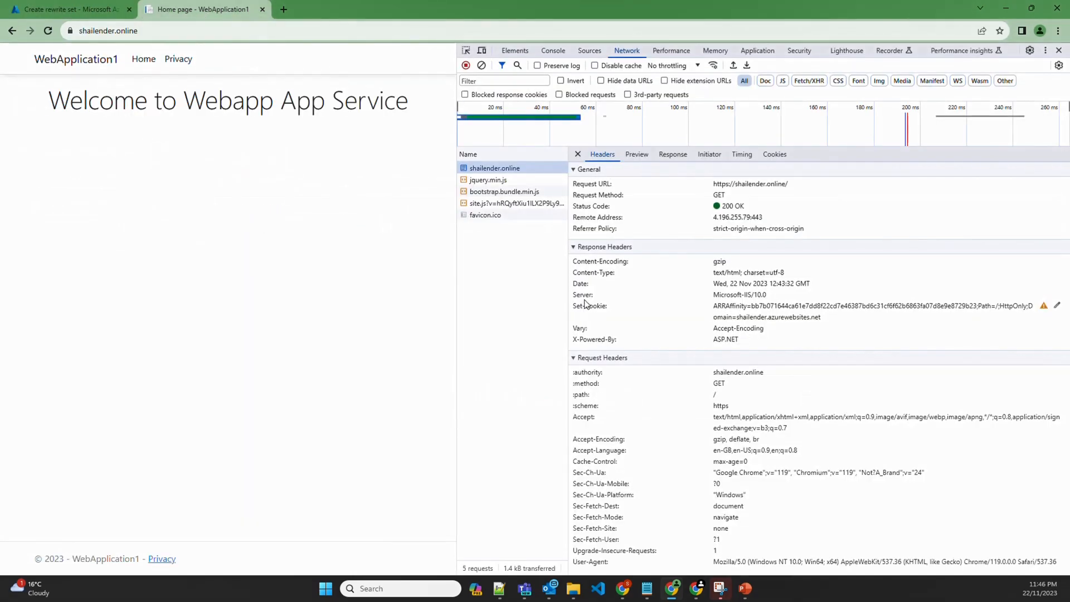
{"action": "left_click", "coordinate": [69, 10]}
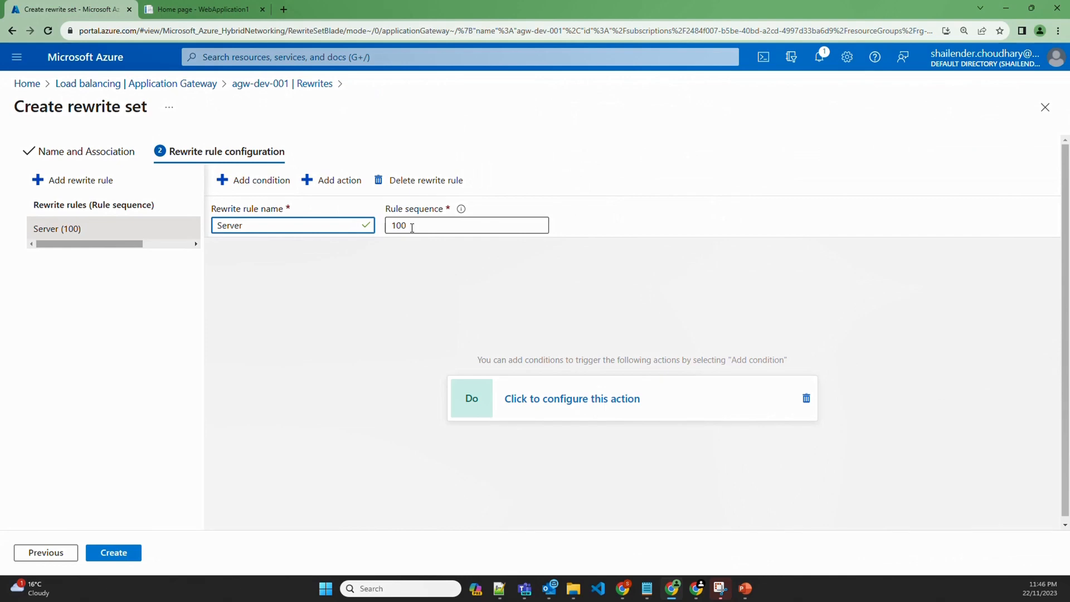
Make the Server rule delete the Server response header, then create the rewrite set
{"action": "left_click", "coordinate": [560, 400]}
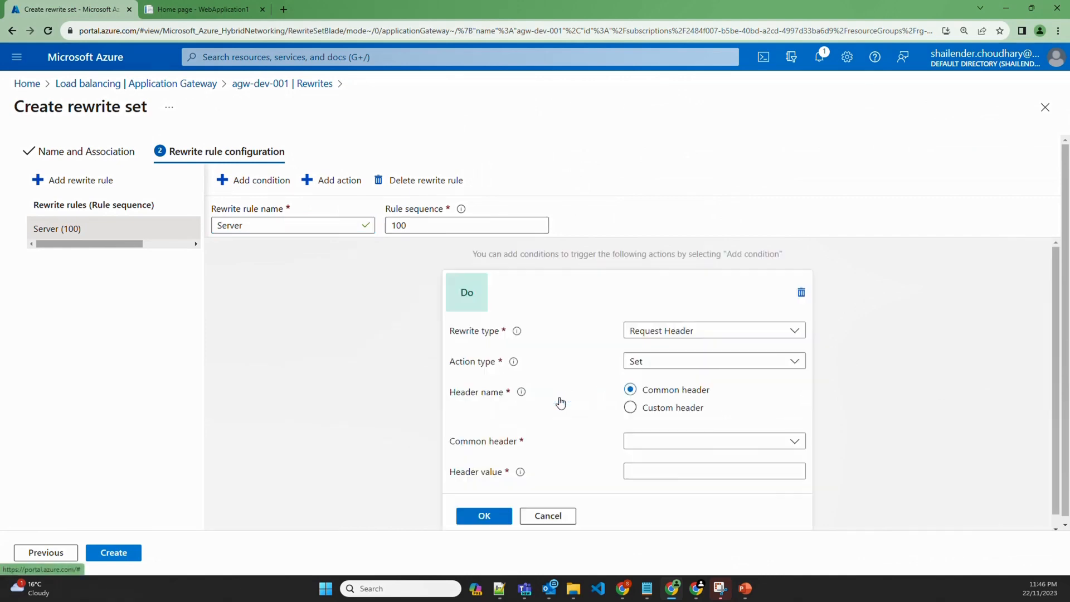
{"action": "left_click", "coordinate": [664, 332]}
{"action": "left_click", "coordinate": [662, 374]}
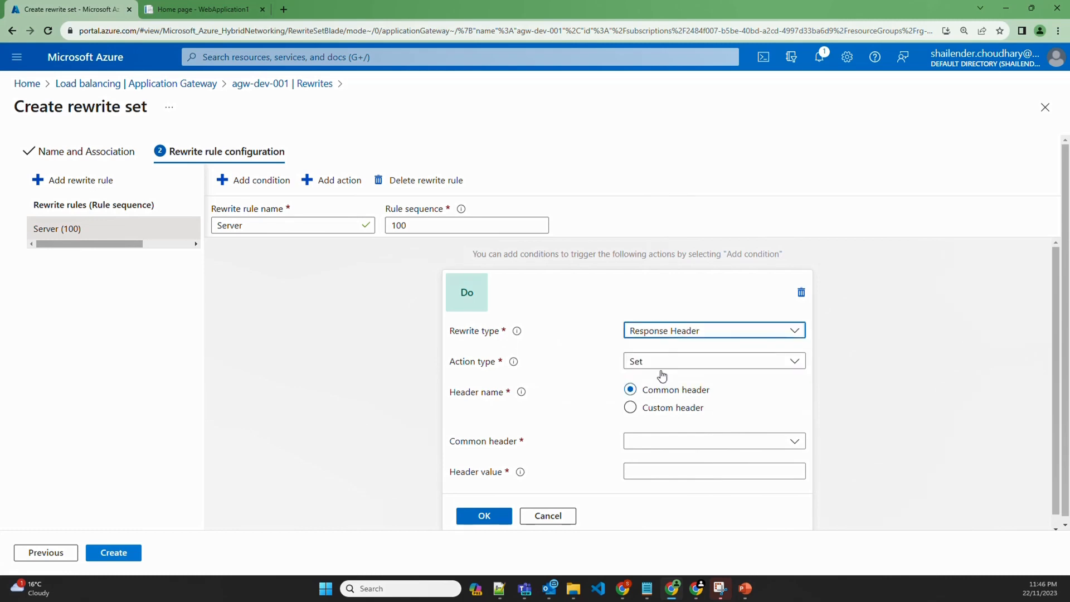
{"action": "left_click", "coordinate": [659, 363]}
{"action": "left_click", "coordinate": [658, 402]}
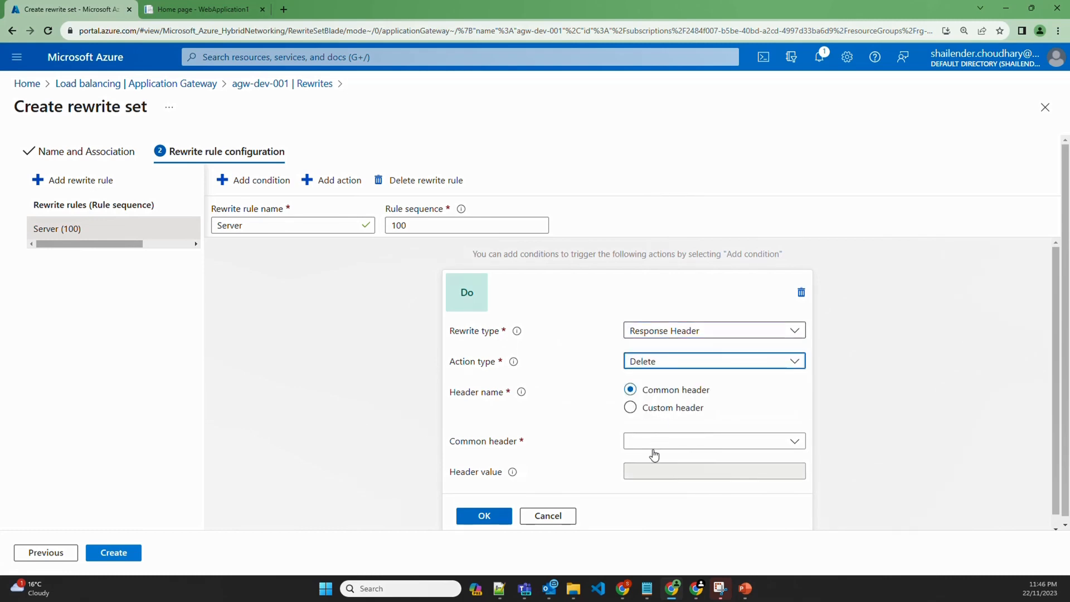
{"action": "left_click", "coordinate": [657, 443]}
{"action": "type", "text": "serve"}
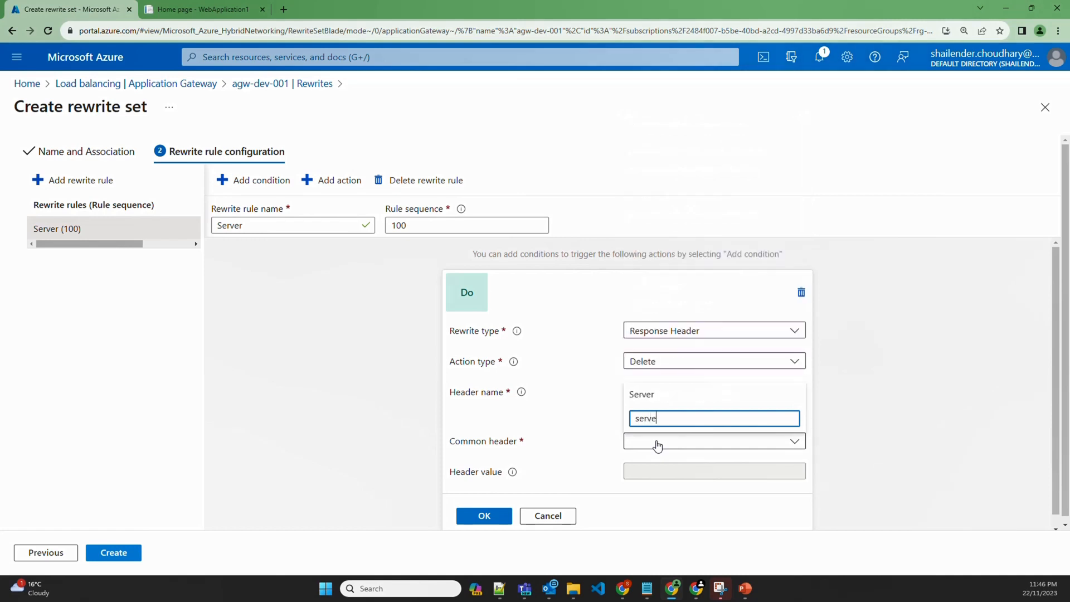
{"action": "type", "text": "r"}
{"action": "left_click", "coordinate": [650, 400]}
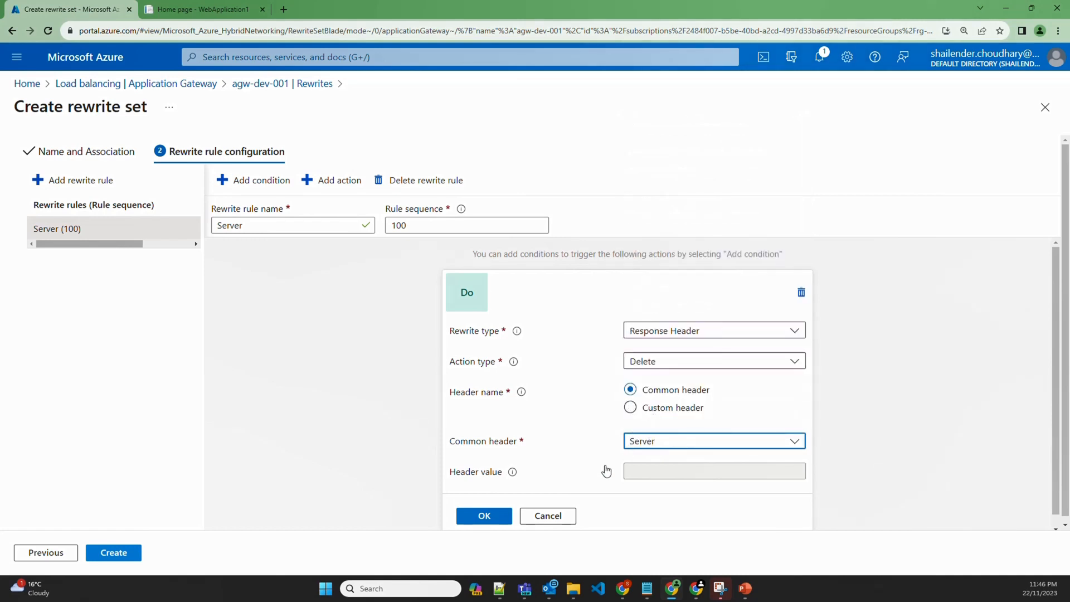
{"action": "left_click", "coordinate": [484, 516]}
{"action": "left_click", "coordinate": [127, 553]}
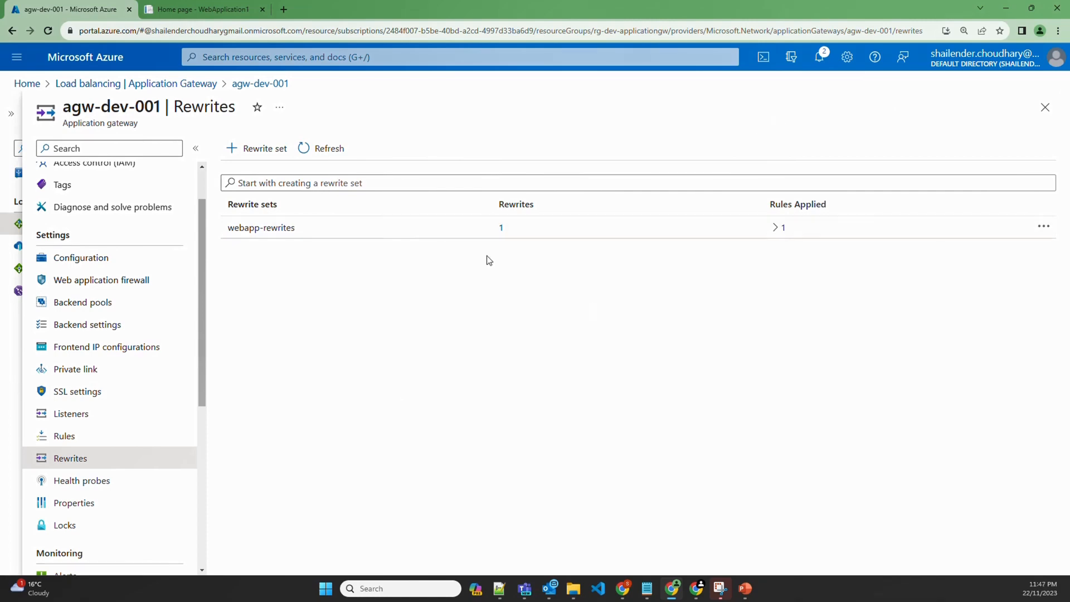
Reload shailender.online in DevTools and confirm the main response has no Server header
{"action": "left_click", "coordinate": [193, 13]}
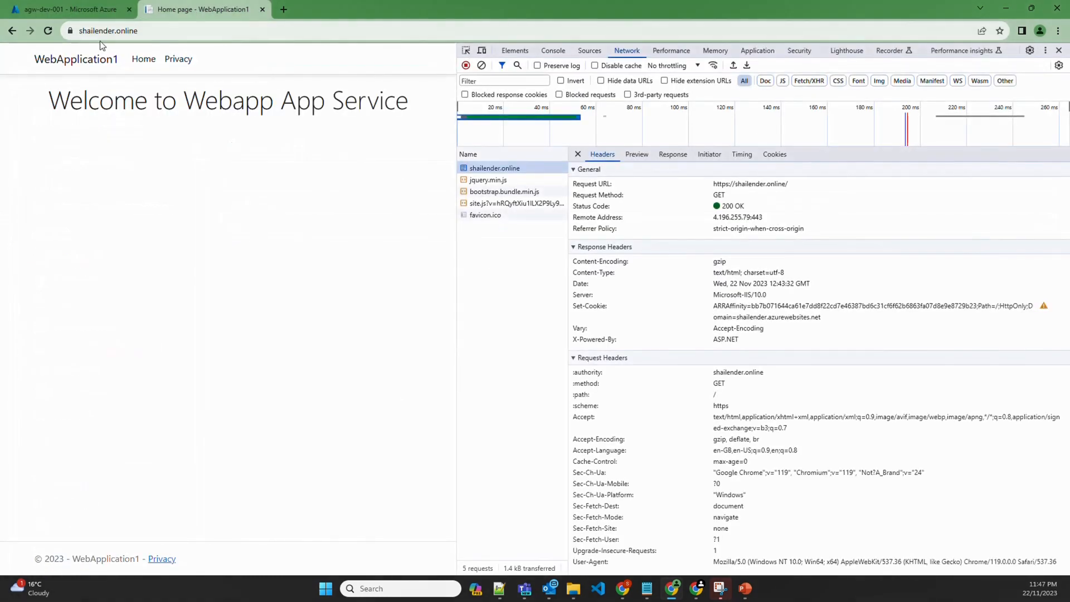
{"action": "left_click", "coordinate": [48, 31]}
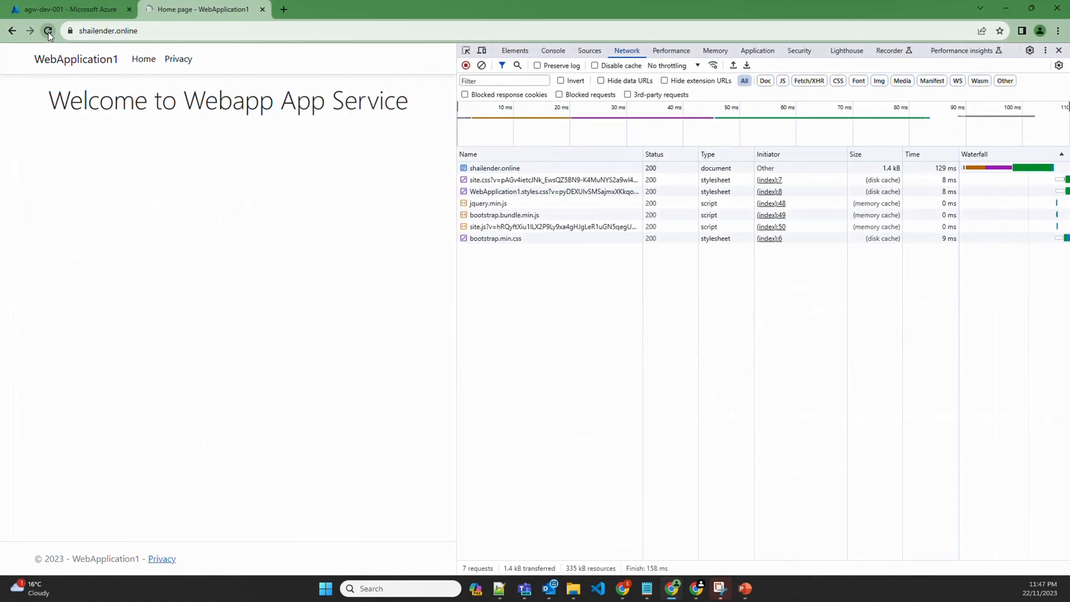
{"action": "left_click", "coordinate": [503, 169]}
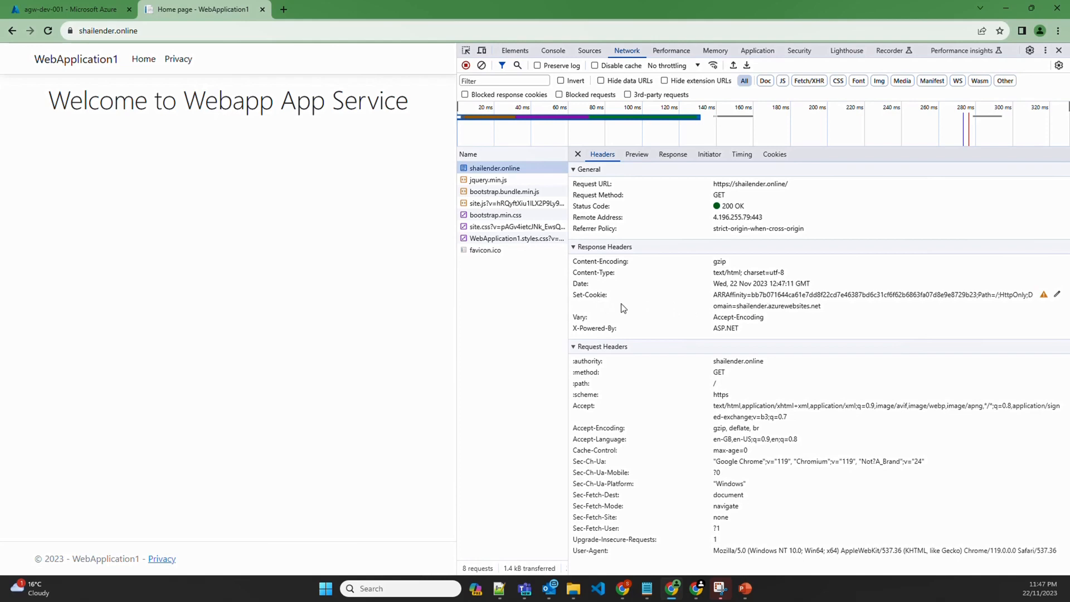
Open webapp-rewrites and add a rewrite rule named 'Cookie' with sequence 110
{"action": "left_click", "coordinate": [70, 10]}
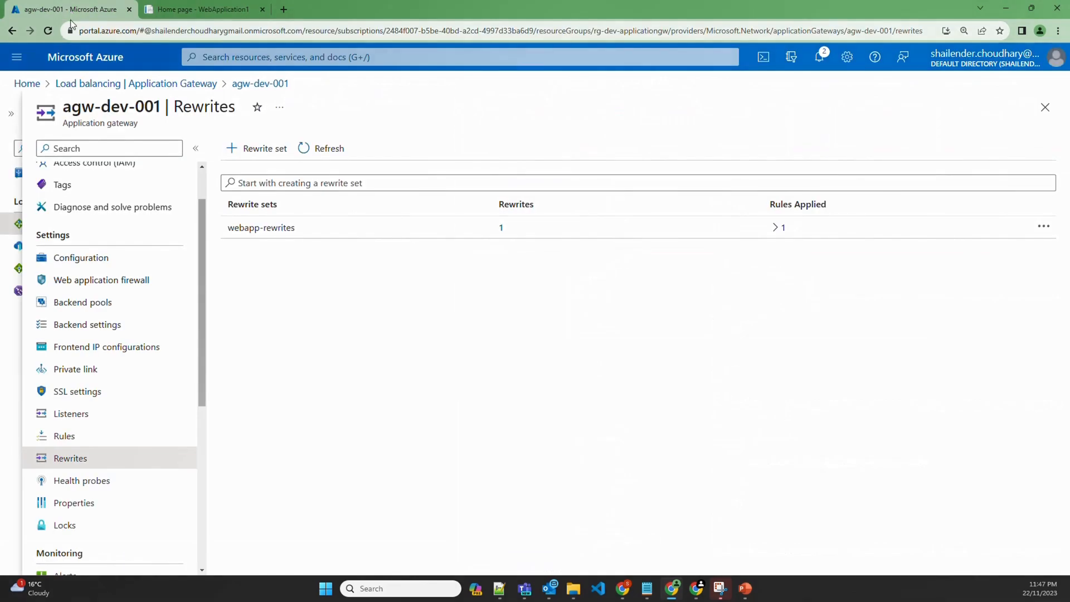
{"action": "left_click", "coordinate": [285, 228]}
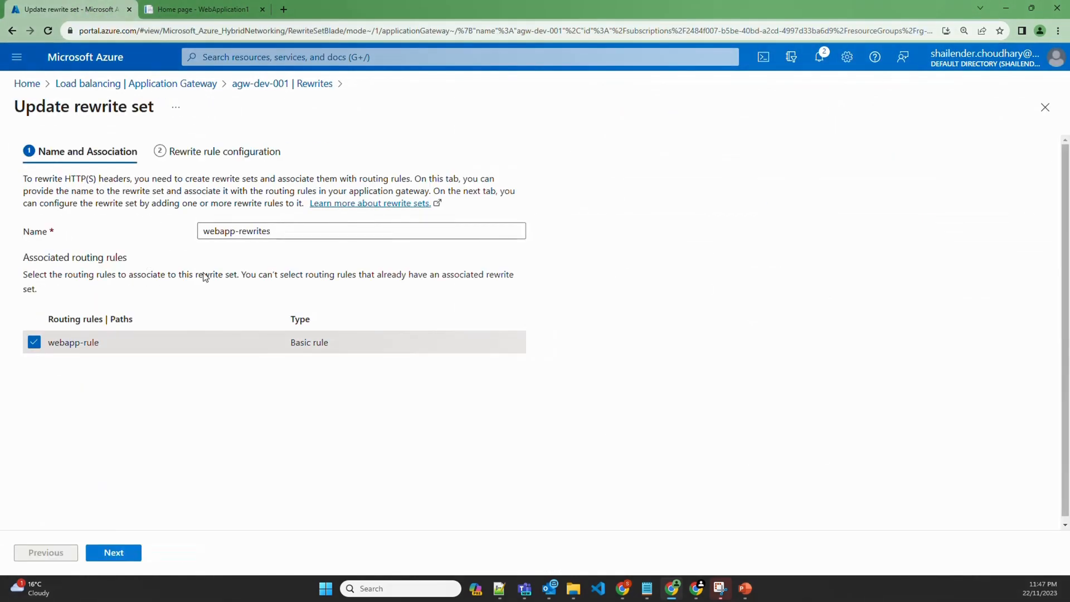
{"action": "left_click", "coordinate": [114, 553]}
{"action": "left_click", "coordinate": [82, 179]}
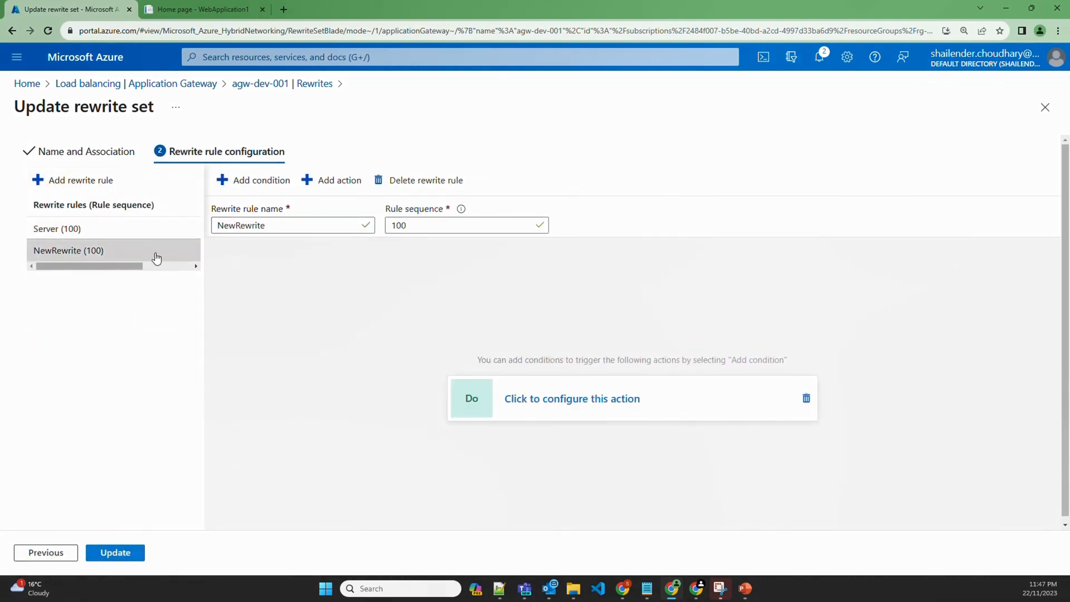
{"action": "double_click", "coordinate": [279, 223]}
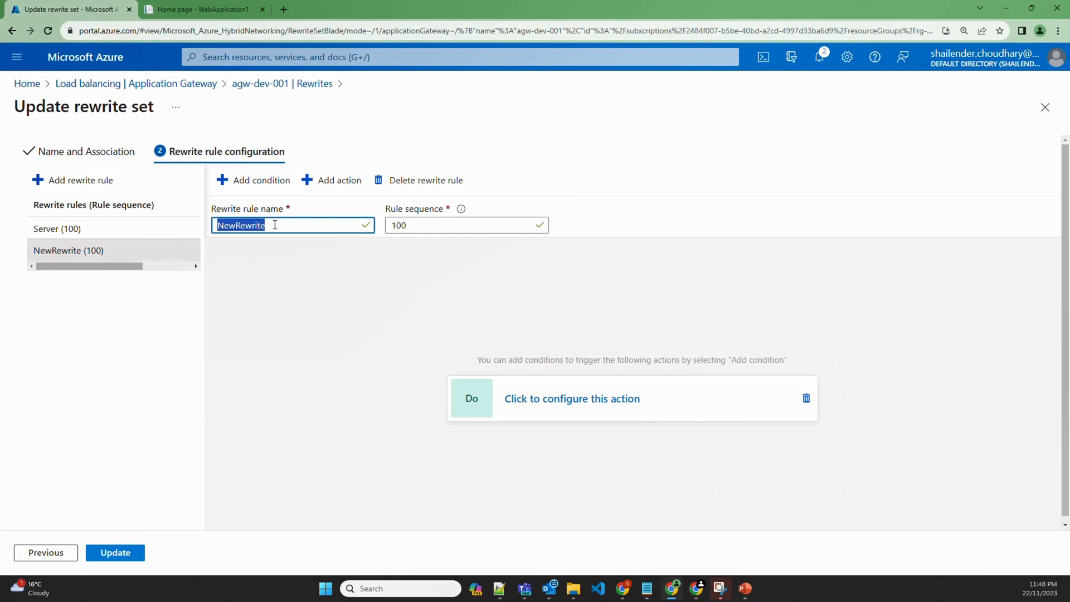
{"action": "type", "text": "Cookie"}
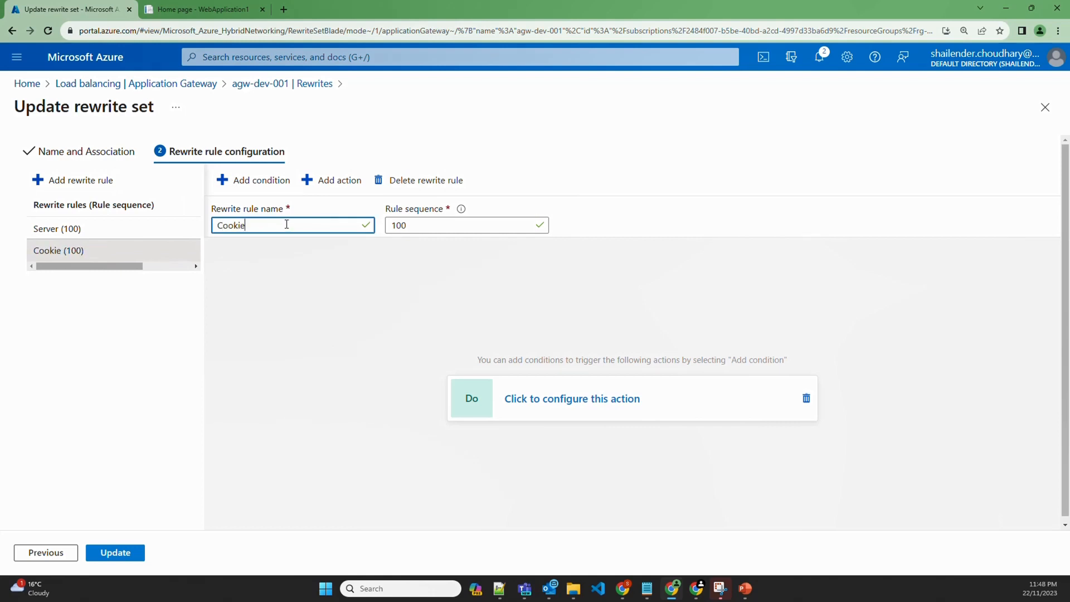
{"action": "double_click", "coordinate": [401, 223]}
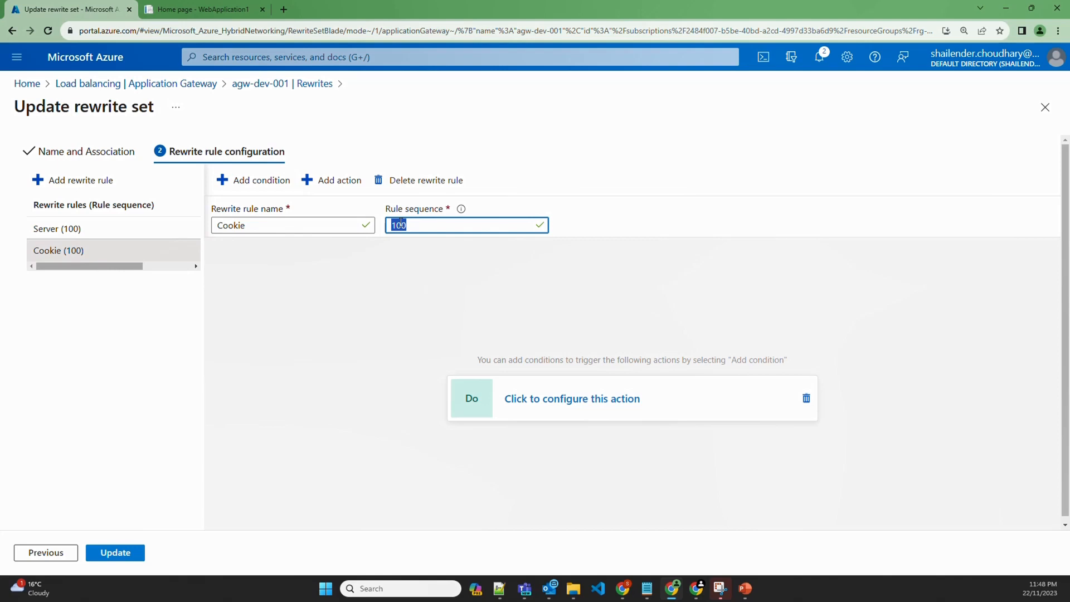
{"action": "type", "text": "110"}
Make the Cookie rule delete the Set-Cookie response header and update the rewrite set
{"action": "left_click", "coordinate": [540, 390]}
{"action": "left_click", "coordinate": [668, 333]}
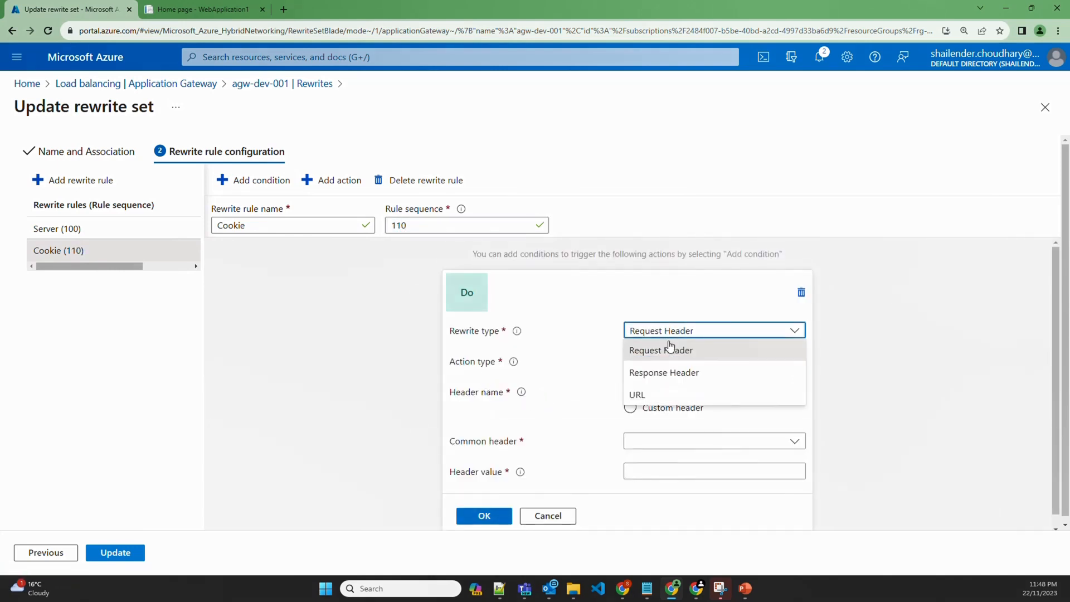
{"action": "left_click", "coordinate": [664, 372]}
{"action": "left_click", "coordinate": [669, 362]}
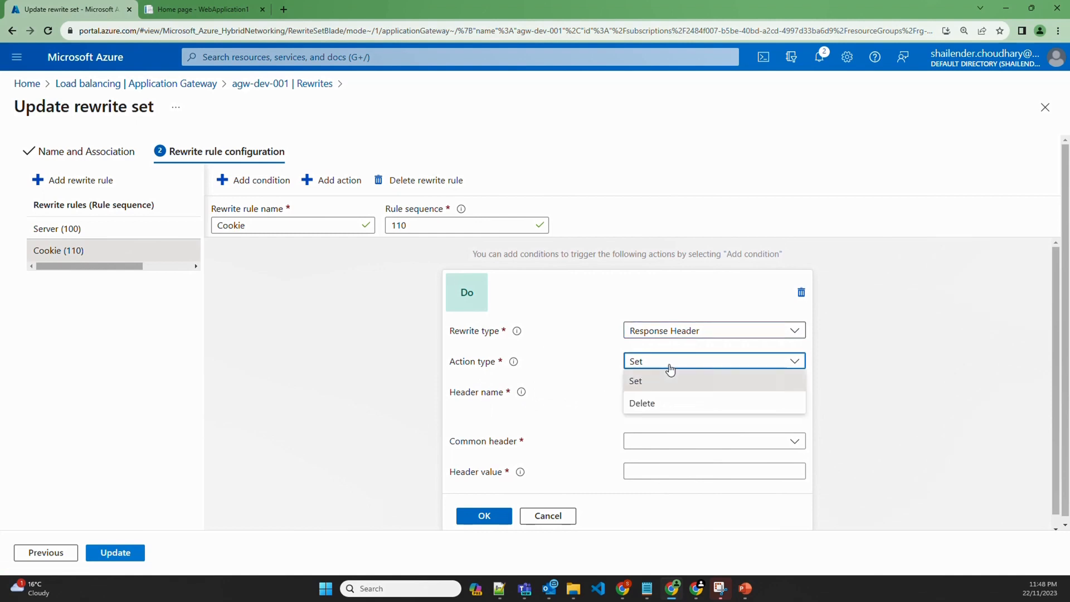
{"action": "left_click", "coordinate": [655, 403]}
{"action": "left_click", "coordinate": [660, 442]}
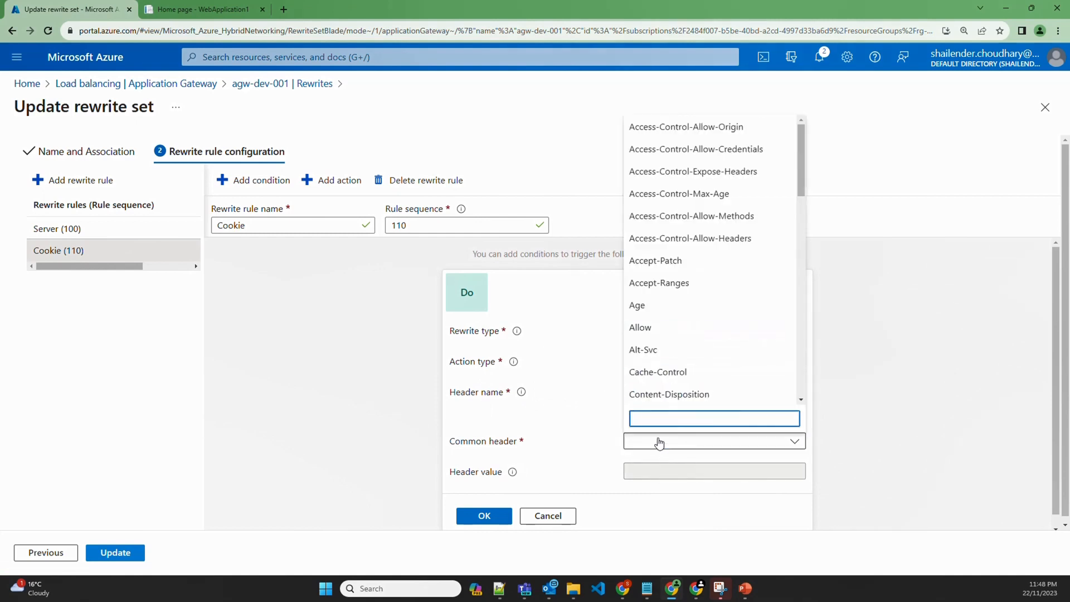
{"action": "type", "text": "set-"}
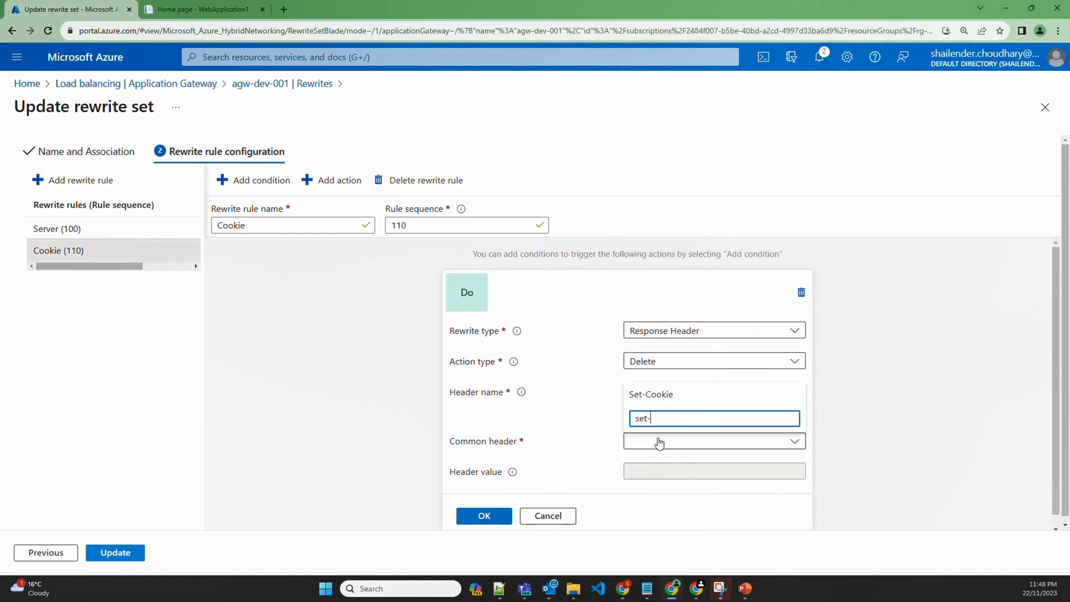
{"action": "left_click", "coordinate": [655, 397]}
{"action": "left_click", "coordinate": [499, 515]}
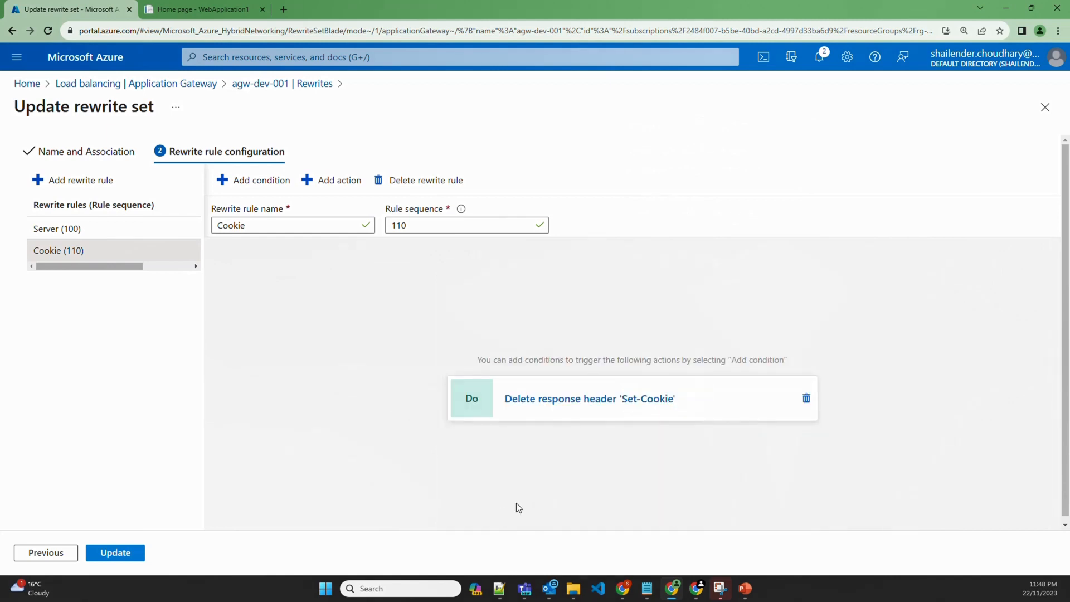
{"action": "left_click", "coordinate": [117, 552]}
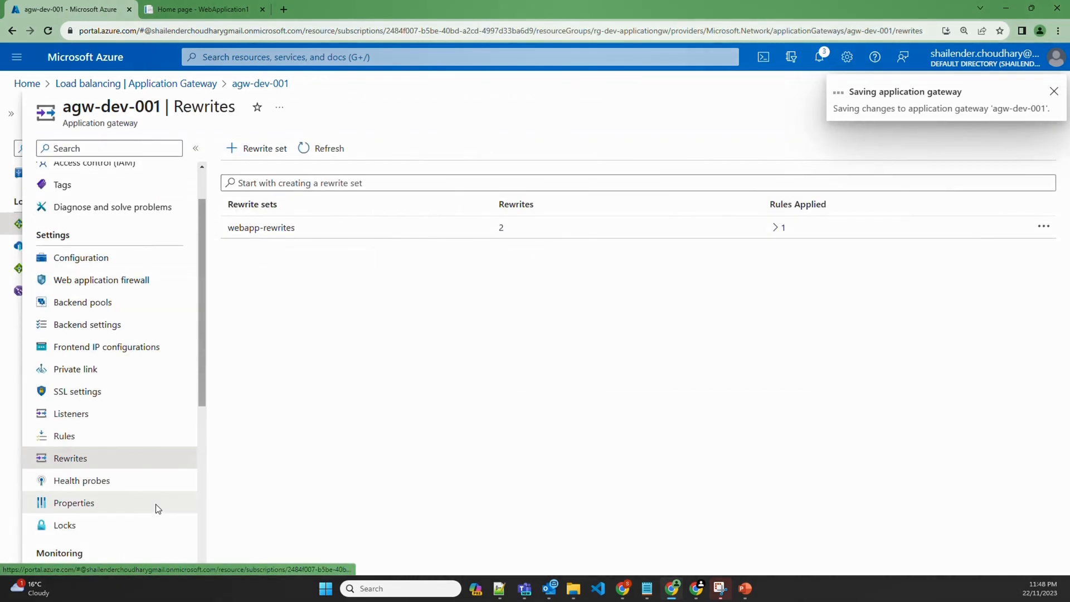
Reload shailender.online and check its main response headers no longer include Set-Cookie
{"action": "left_click", "coordinate": [195, 10]}
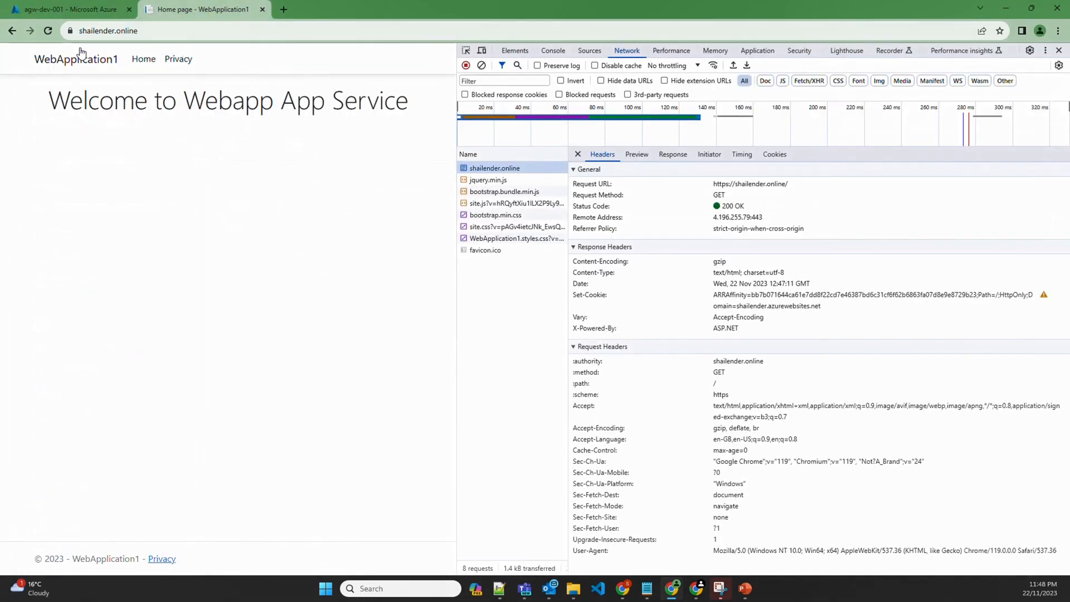
{"action": "left_click", "coordinate": [49, 32]}
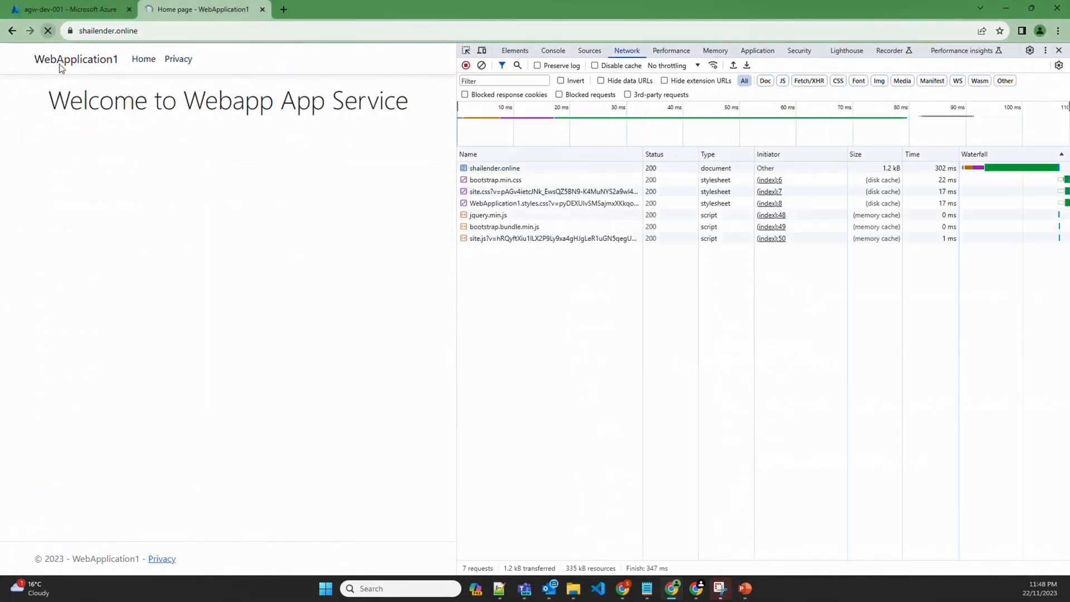
{"action": "left_click", "coordinate": [489, 168]}
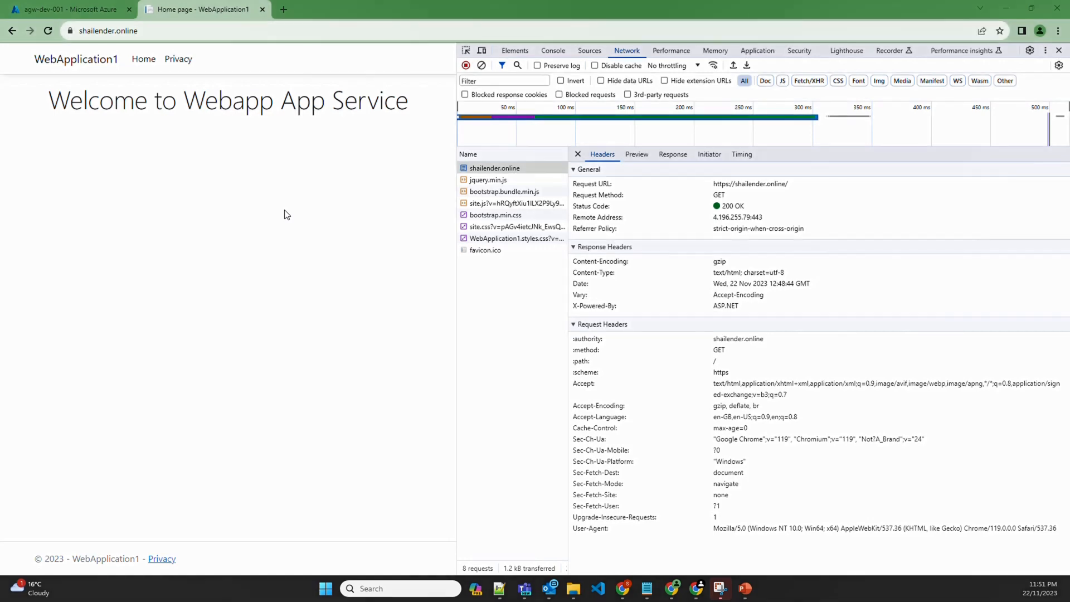
Load securityheaders.com in a new tab
{"action": "left_click", "coordinate": [283, 10]}
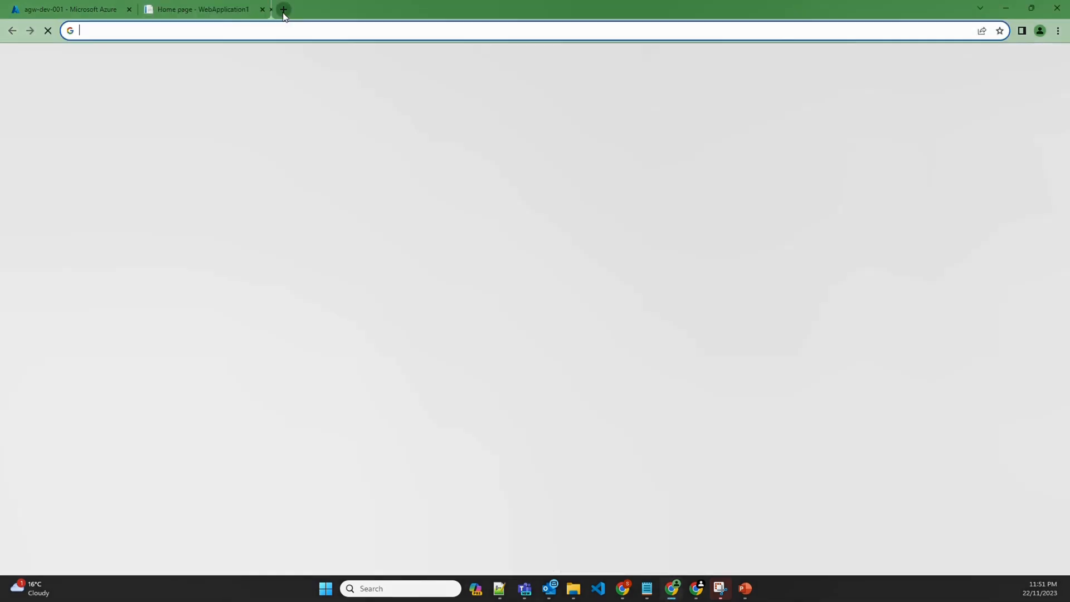
{"action": "type", "text": "https://securityheaders.com/"}
{"action": "key", "text": "Return"}
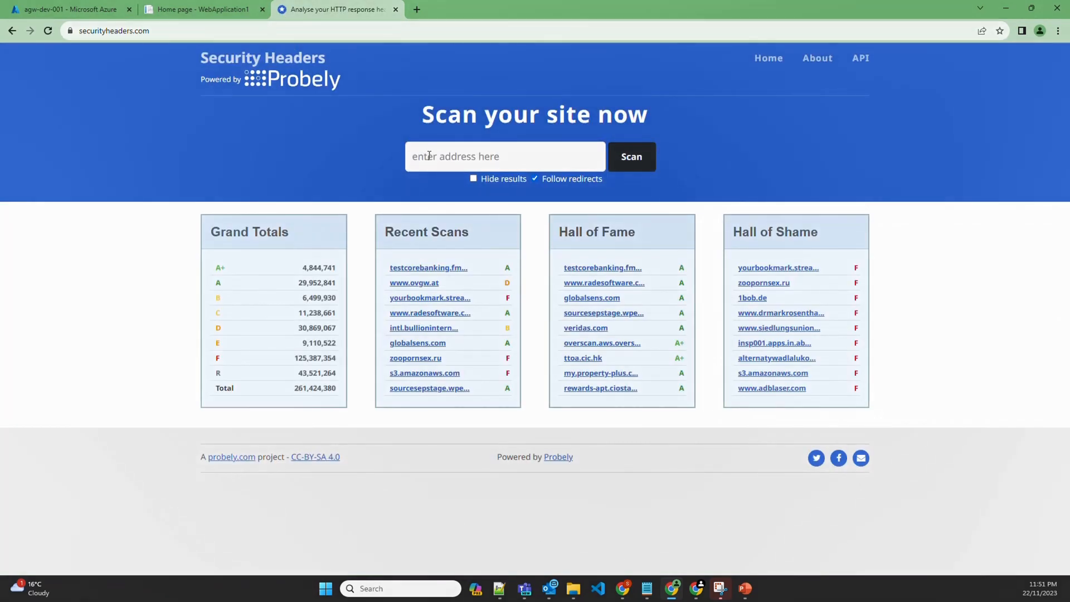
Scan the copied shailender.online URL and review the F-grade report's missing headers
{"action": "left_click", "coordinate": [202, 11]}
{"action": "left_click", "coordinate": [144, 29]}
{"action": "key", "text": "ctrl+c"}
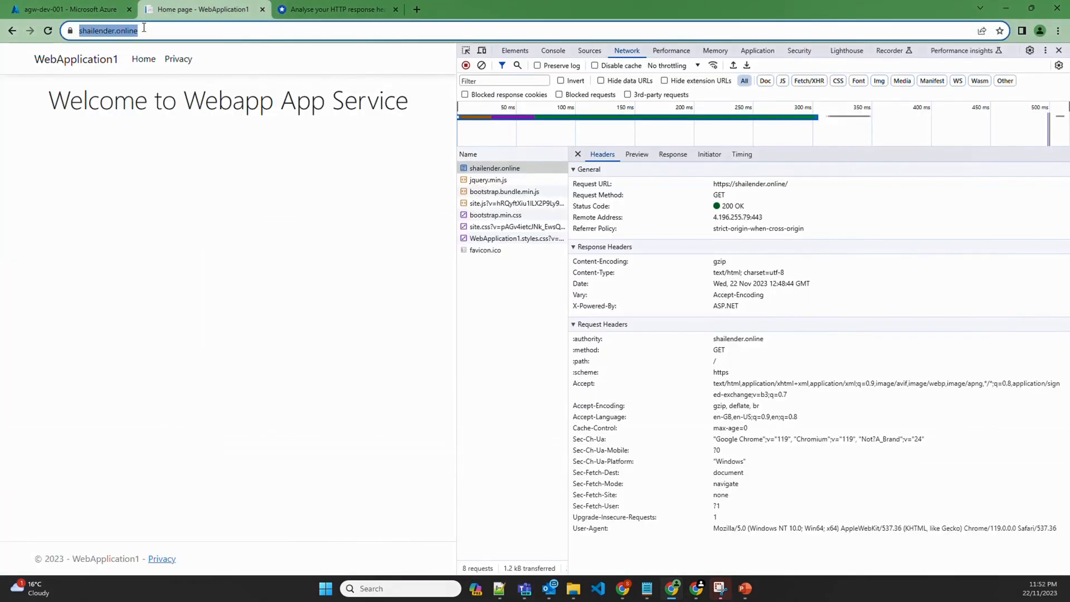
{"action": "left_click", "coordinate": [334, 10]}
{"action": "left_click", "coordinate": [317, 31]}
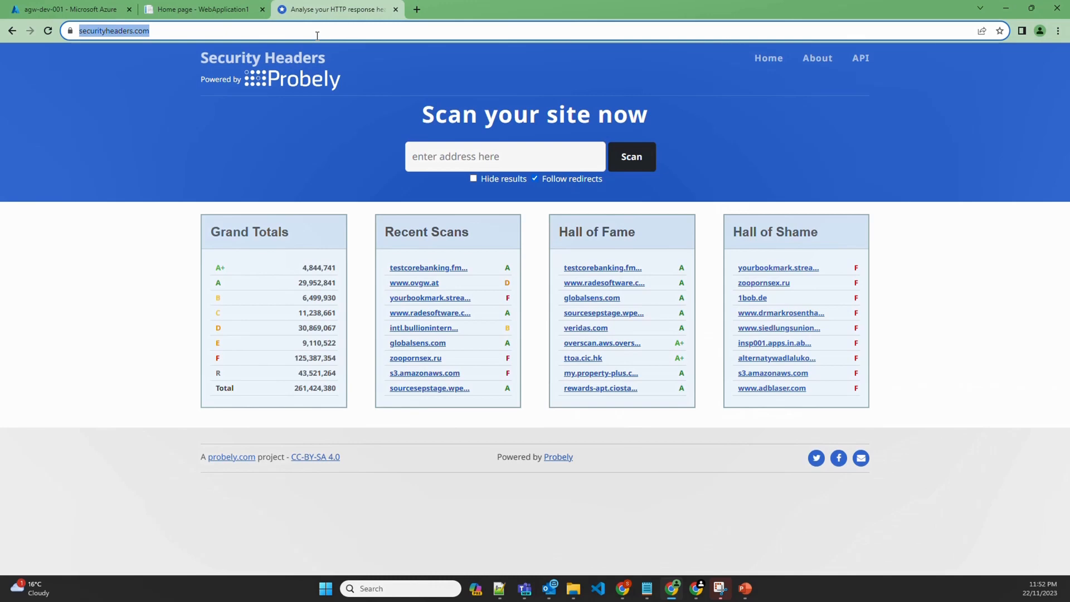
{"action": "left_click", "coordinate": [447, 164]}
{"action": "key", "text": "ctrl+v"}
{"action": "left_click", "coordinate": [631, 157]}
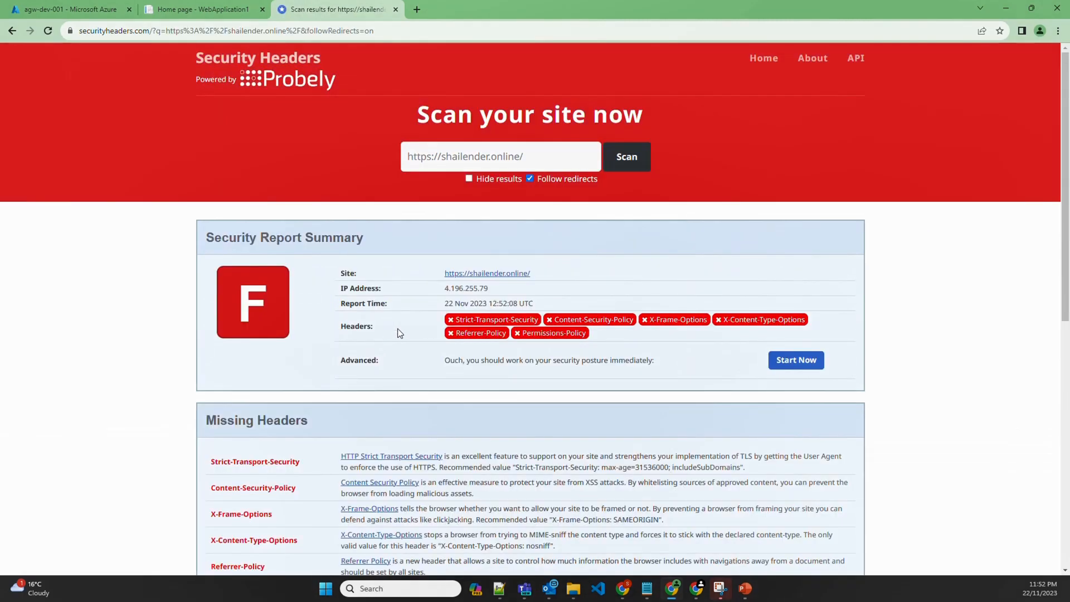
{"action": "scroll", "coordinate": [399, 338], "scroll_direction": "down", "scroll_amount": 2}
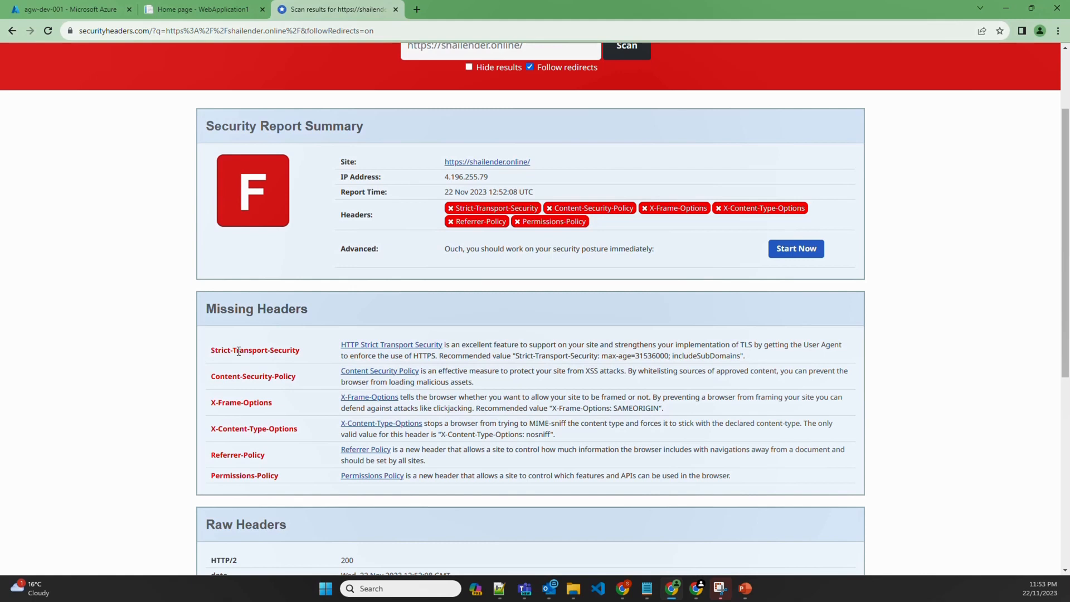
Select the full recommended HSTS value, max-age=31536000; includeSubDomains, then return to the agw-dev-001 Rewrites page
{"action": "left_click_drag", "start_coordinate": [516, 356], "coordinate": [669, 355]}
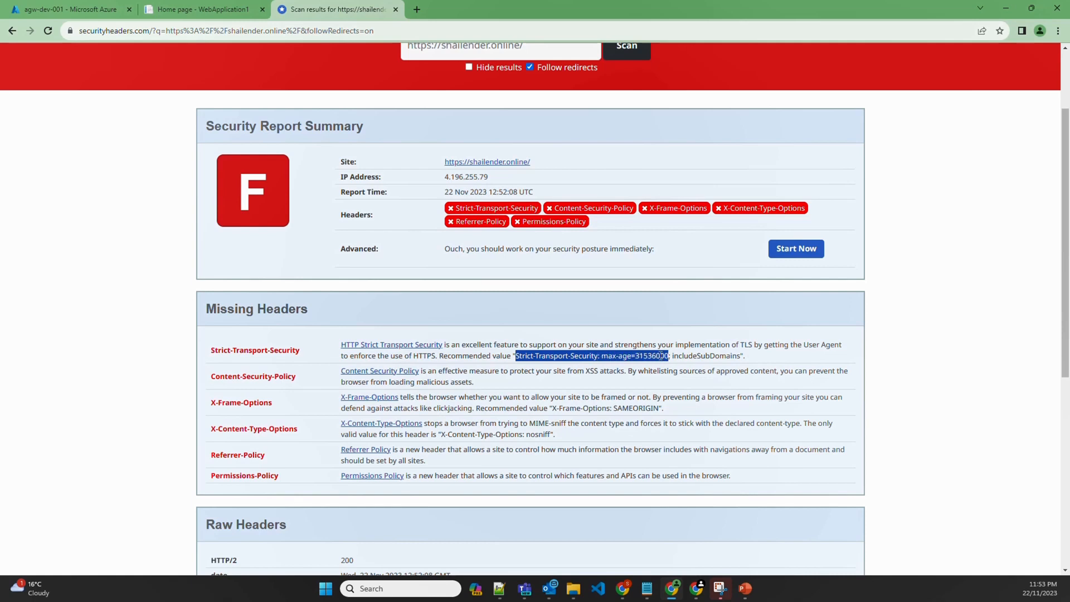
{"action": "double_click", "coordinate": [662, 356]}
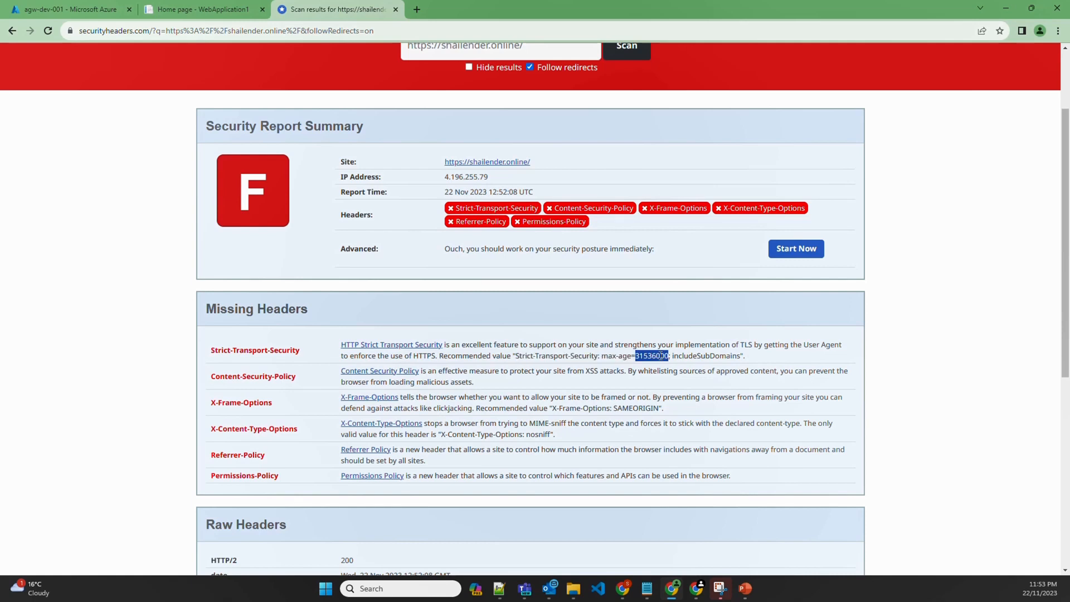
{"action": "double_click", "coordinate": [686, 356]}
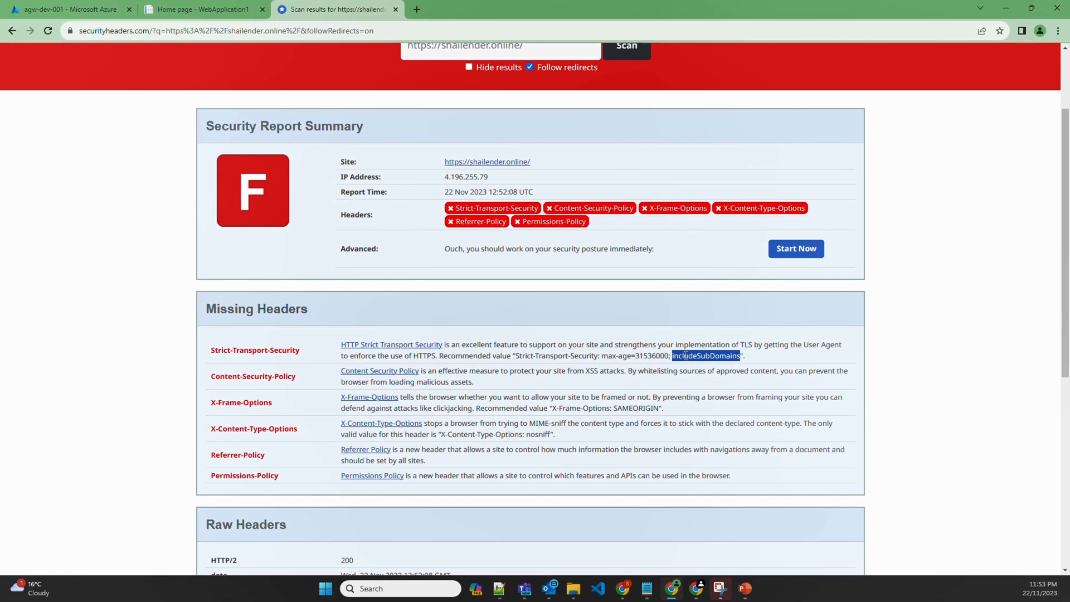
{"action": "left_click", "coordinate": [551, 364]}
{"action": "left_click_drag", "start_coordinate": [515, 356], "coordinate": [742, 357]}
{"action": "key", "text": "ctrl+c"}
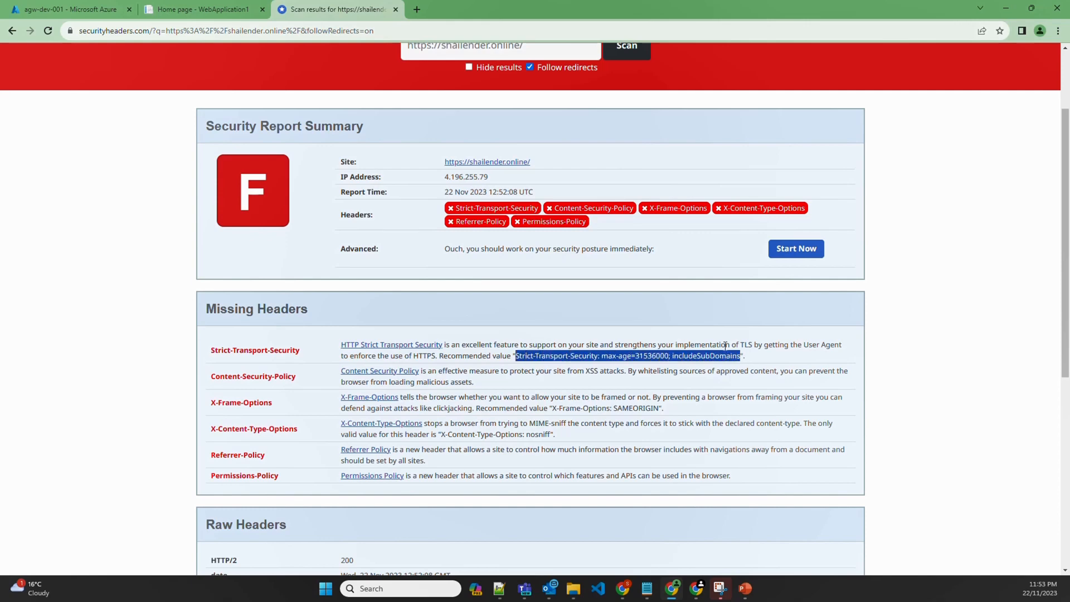
{"action": "left_click", "coordinate": [67, 9]}
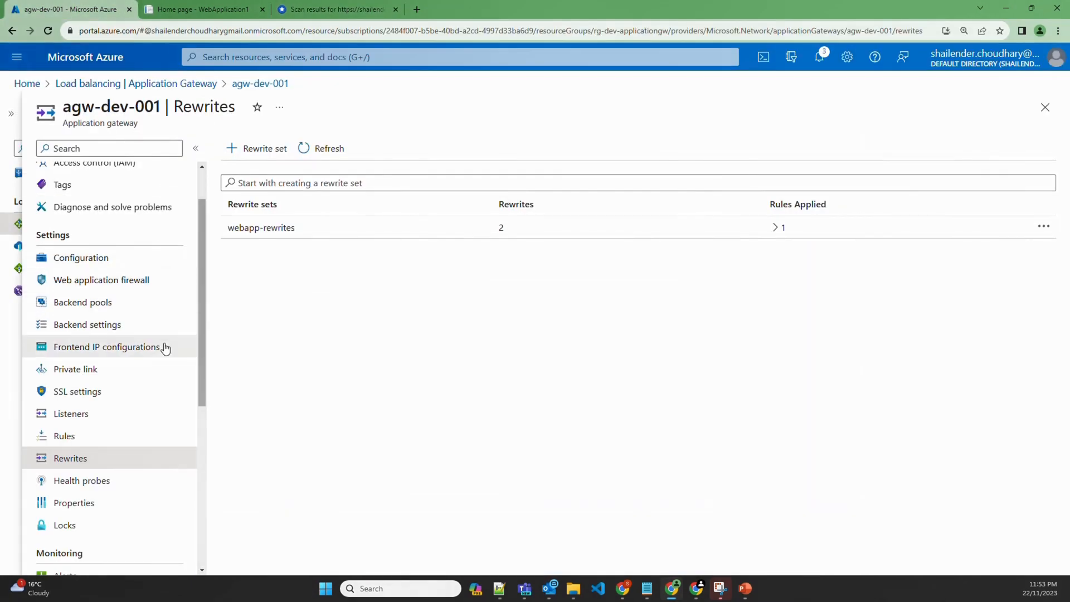
Add a new rewrite rule to webapp-rewrites named HSTS with sequence 120
{"action": "left_click", "coordinate": [261, 228]}
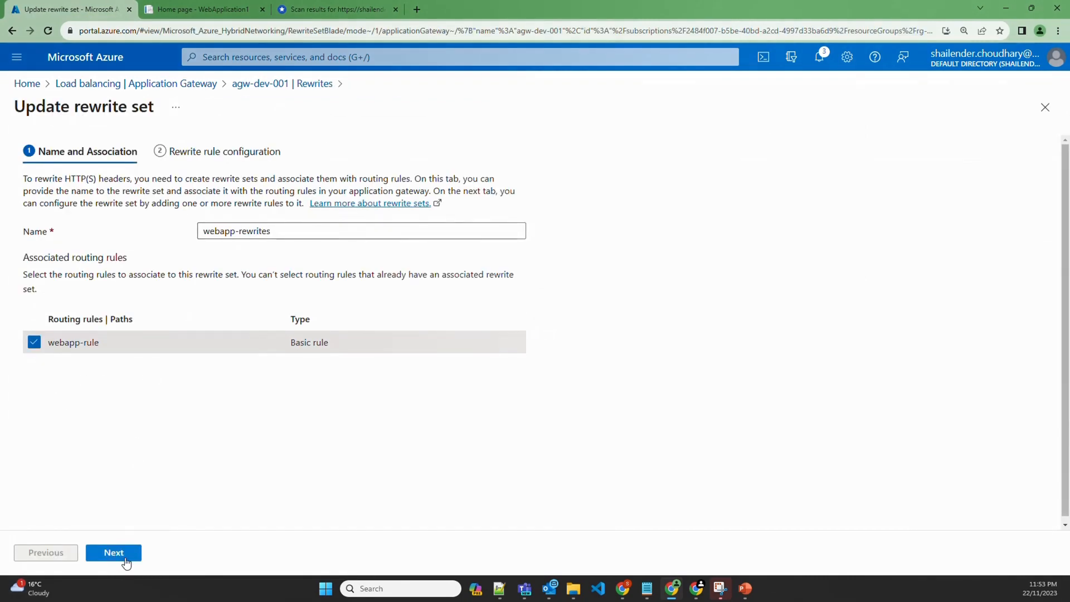
{"action": "left_click", "coordinate": [124, 561]}
{"action": "left_click", "coordinate": [70, 180]}
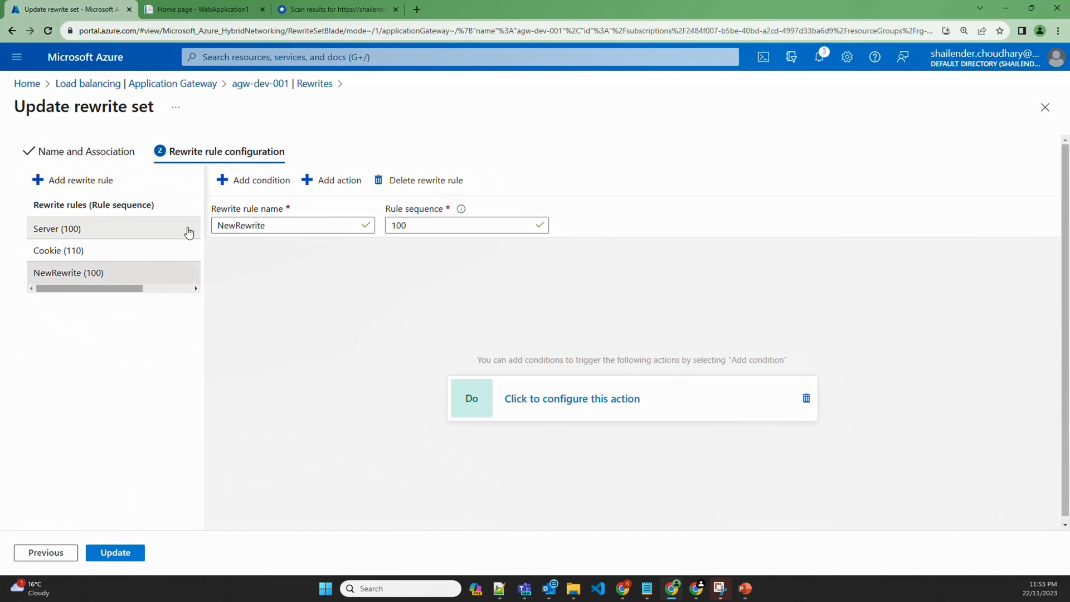
{"action": "double_click", "coordinate": [234, 224]}
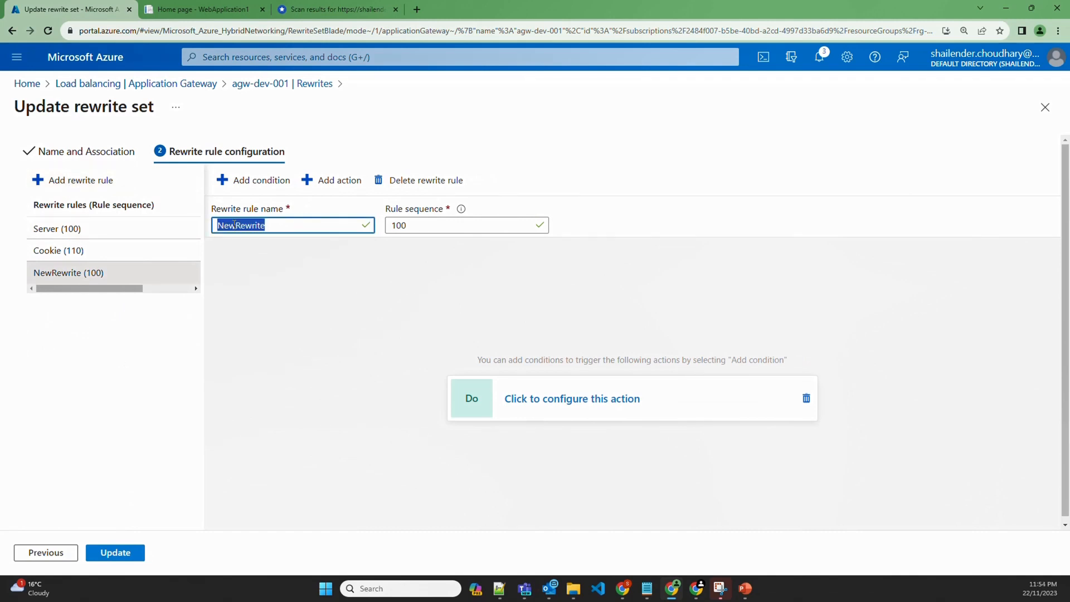
{"action": "type", "text": "HSTS"}
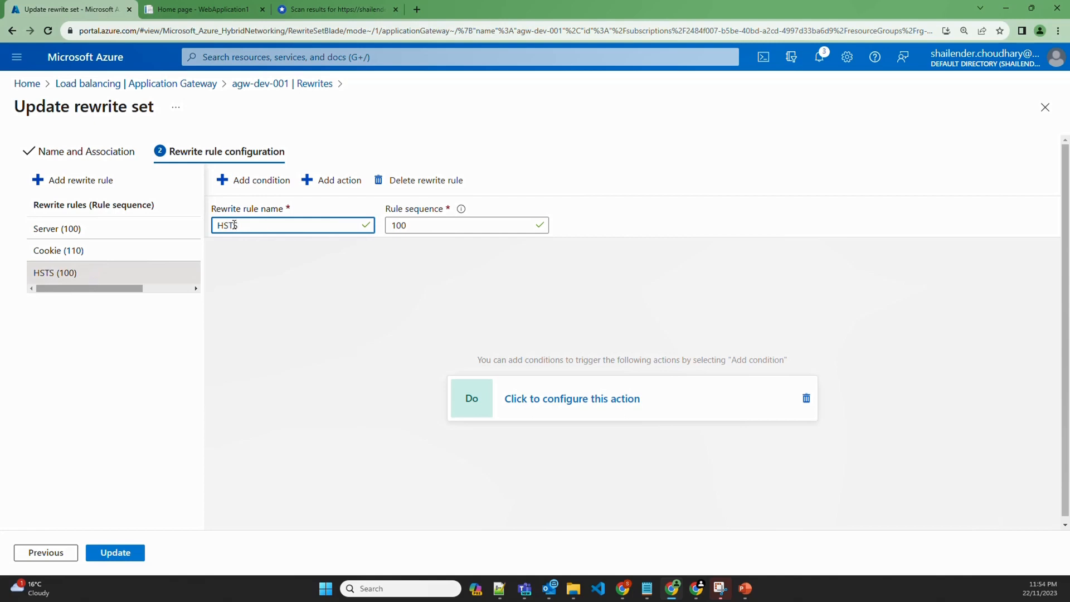
{"action": "double_click", "coordinate": [406, 225]}
{"action": "type", "text": "120"}
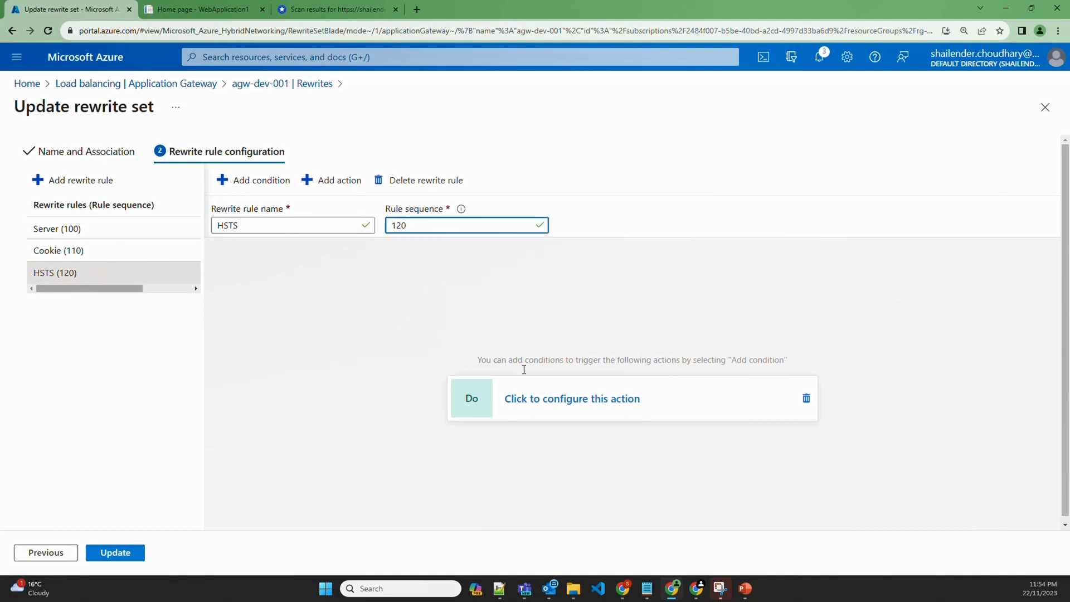
Make the HSTS rule set the Strict-Transport-Security response header to the copied max-age=31536000; includeSubDomains value
{"action": "left_click", "coordinate": [552, 398]}
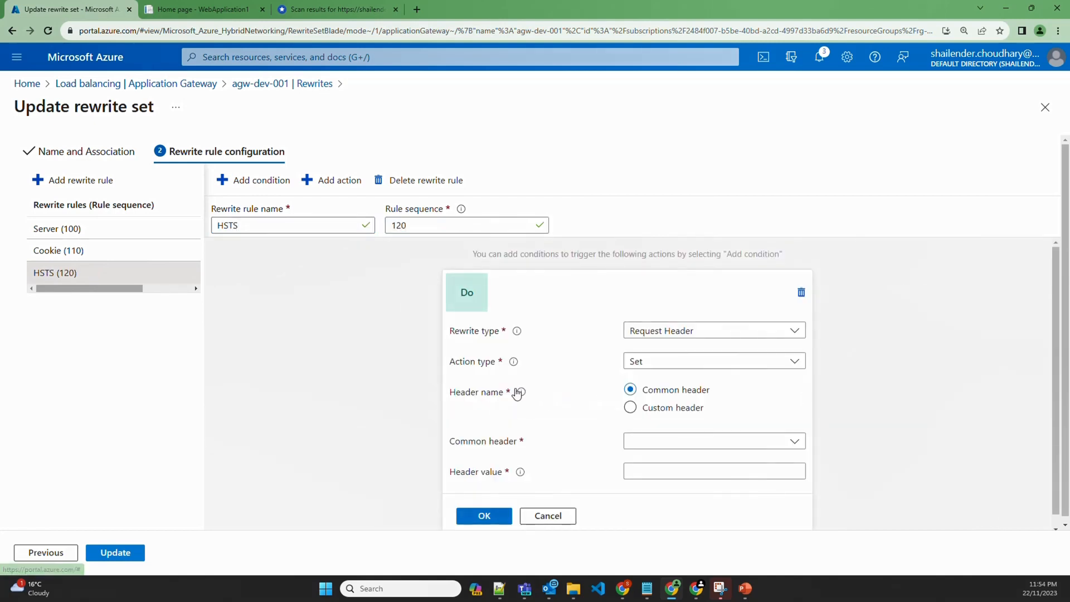
{"action": "left_click", "coordinate": [700, 333]}
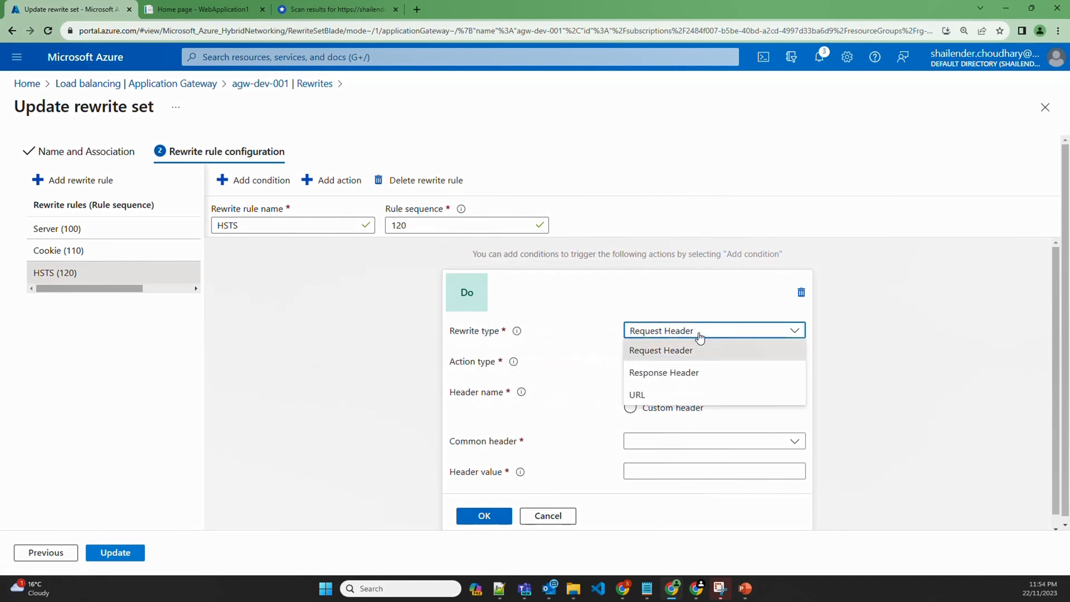
{"action": "left_click", "coordinate": [670, 373]}
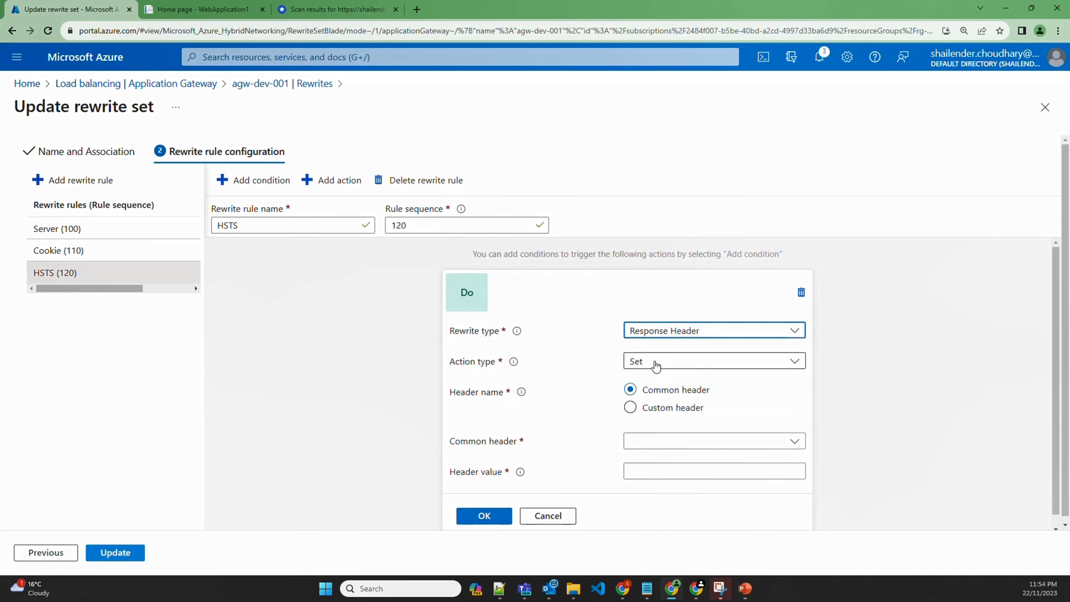
{"action": "left_click", "coordinate": [663, 446]}
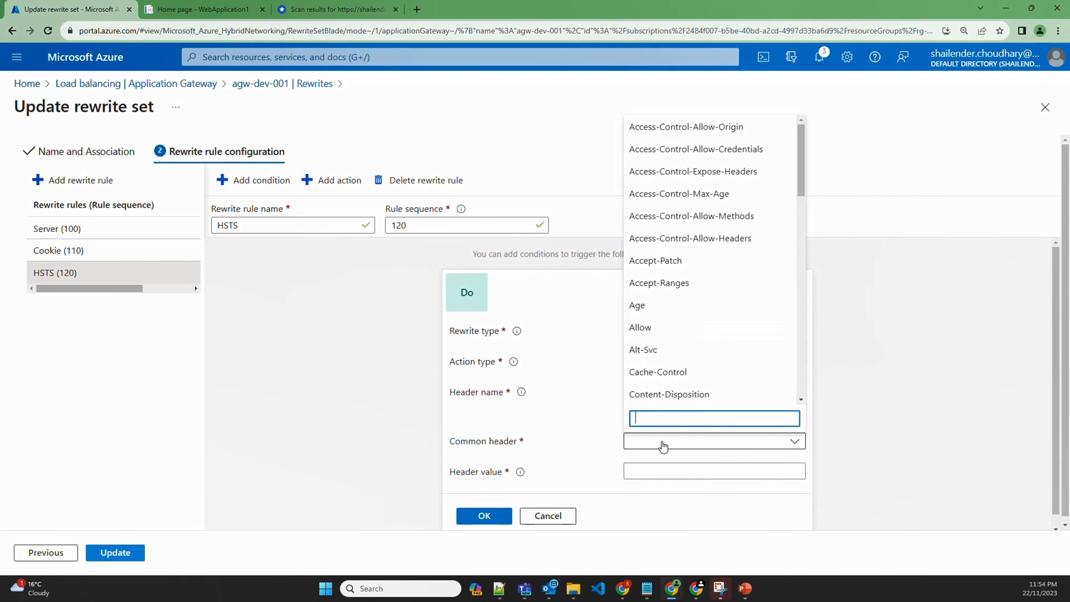
{"action": "type", "text": "stric"}
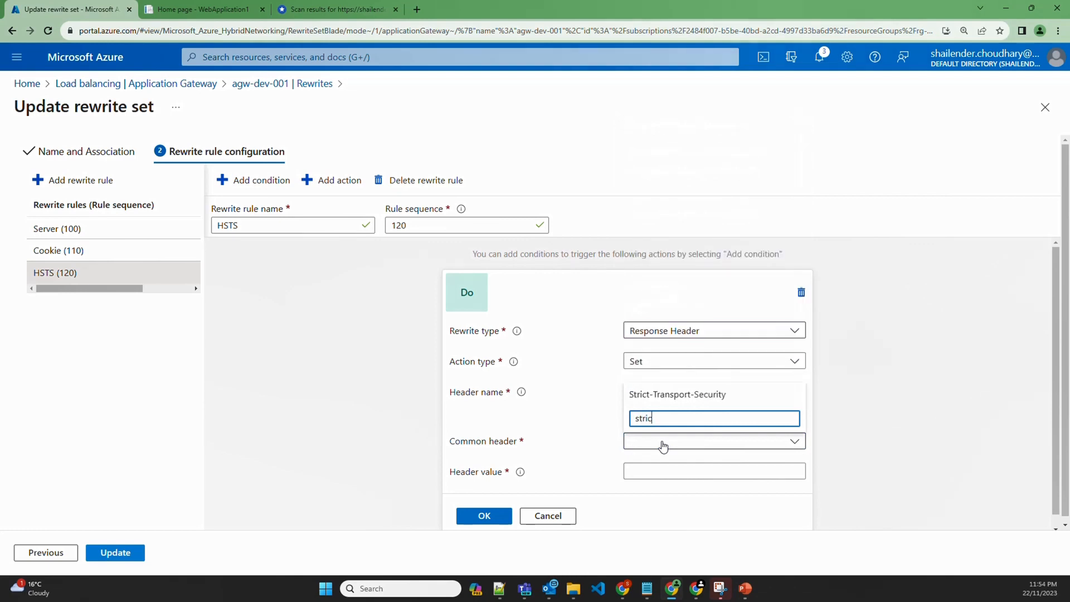
{"action": "type", "text": "t"}
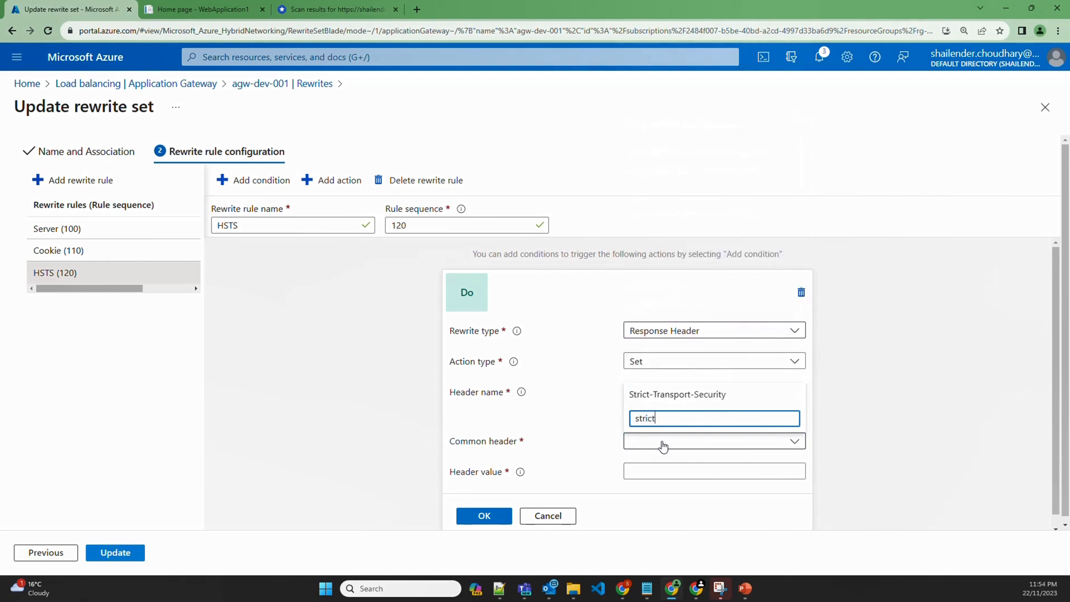
{"action": "left_click", "coordinate": [653, 394]}
{"action": "left_click", "coordinate": [646, 474]}
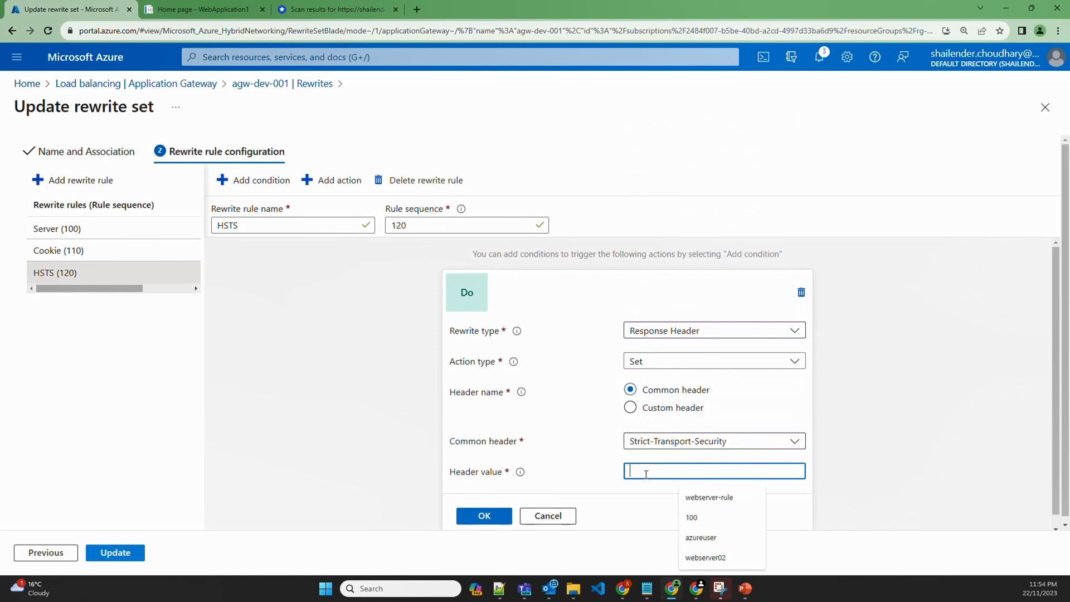
{"action": "key", "text": "ctrl+v"}
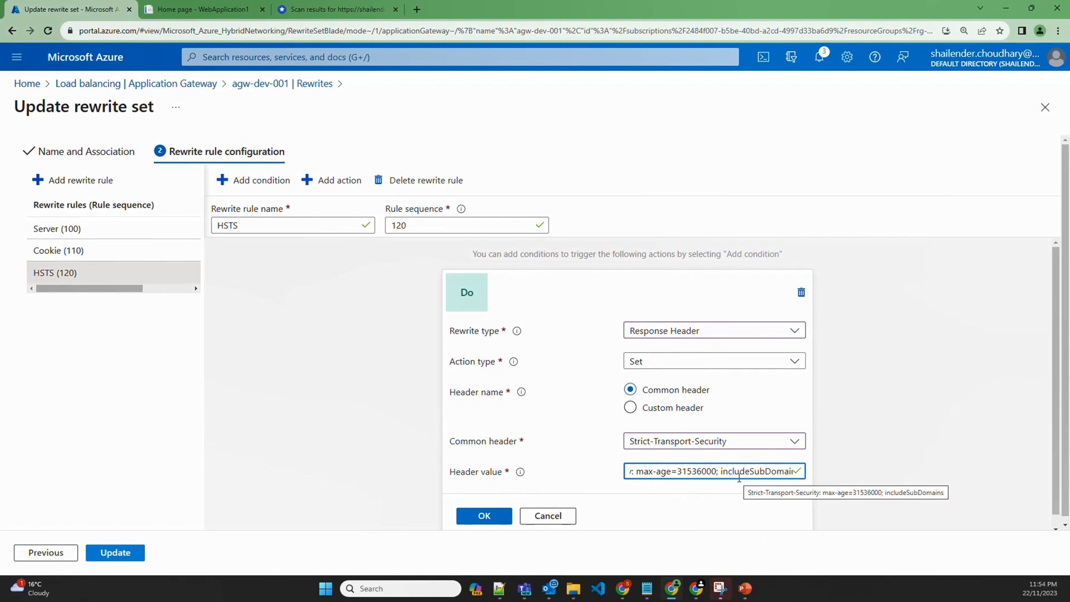
{"action": "left_click", "coordinate": [483, 514]}
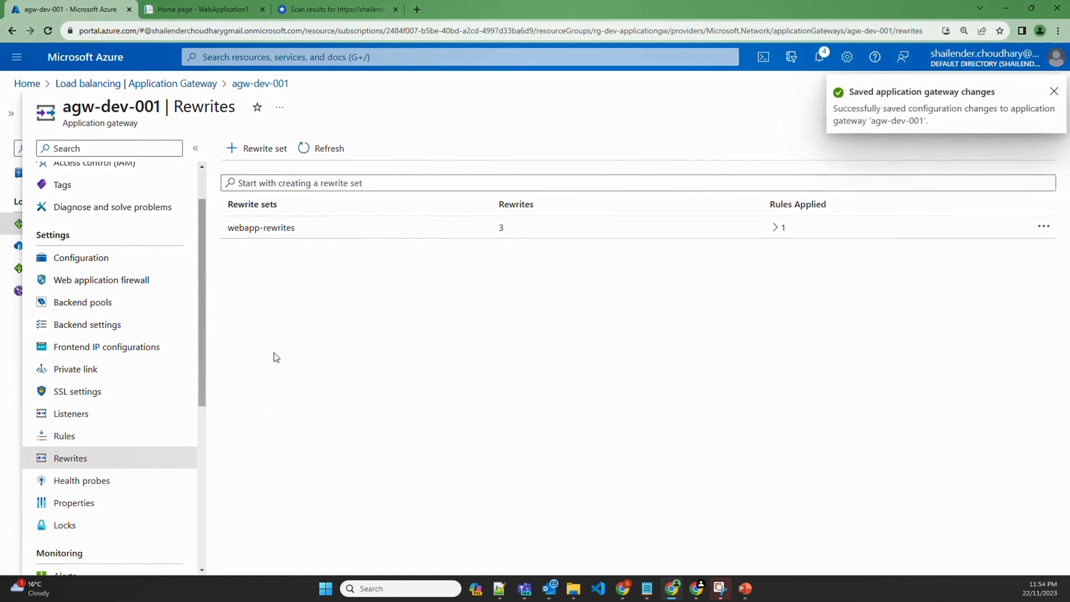
{"action": "left_click", "coordinate": [187, 9]}
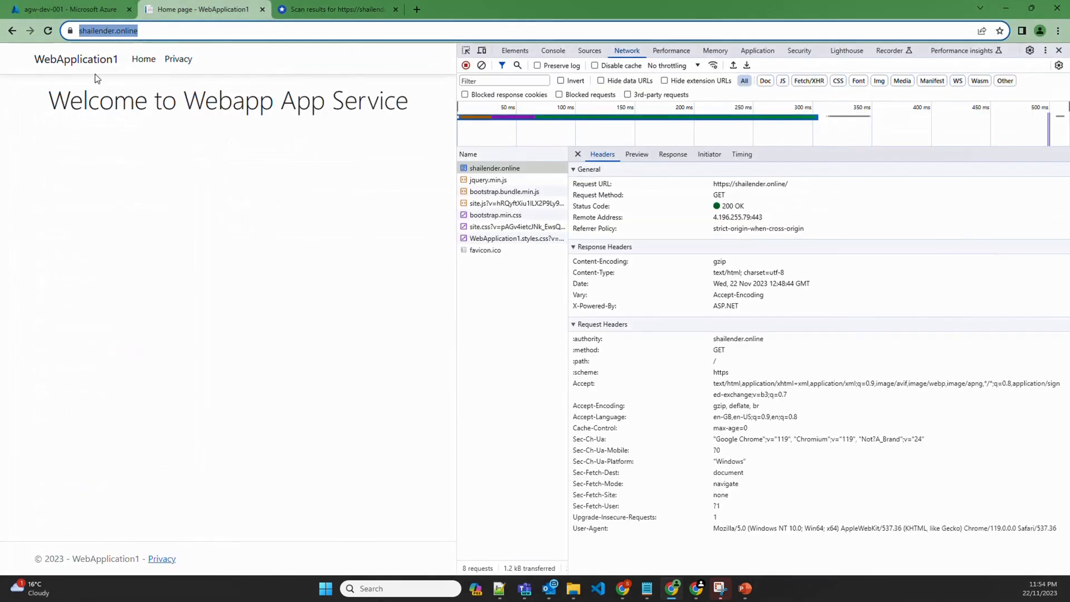
Reload shailender.online and confirm the main document's response headers now include Strict-Transport-Security
{"action": "left_click", "coordinate": [48, 31]}
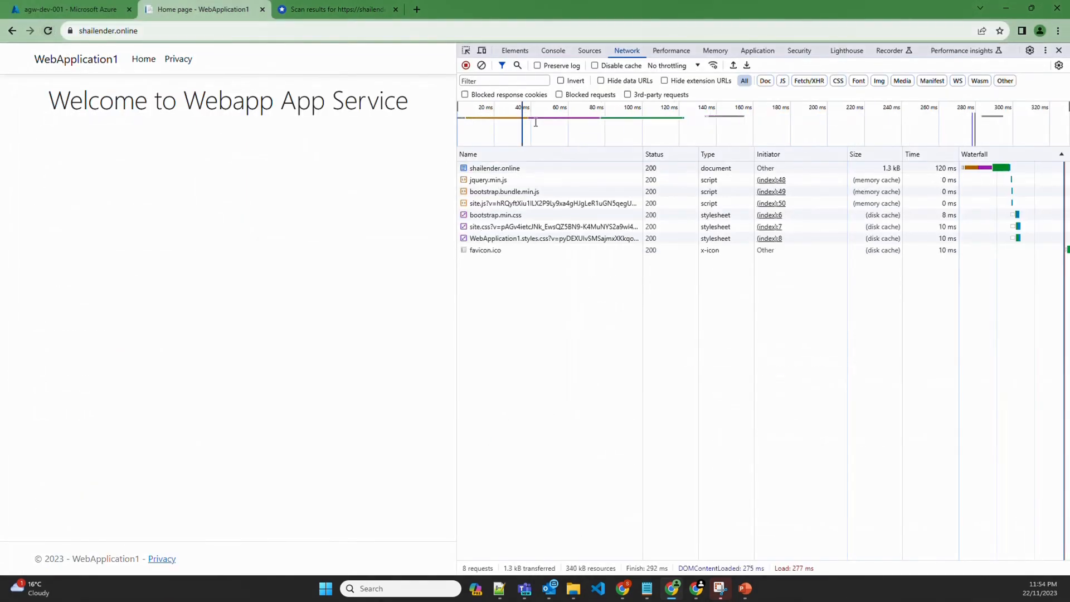
{"action": "left_click", "coordinate": [504, 169]}
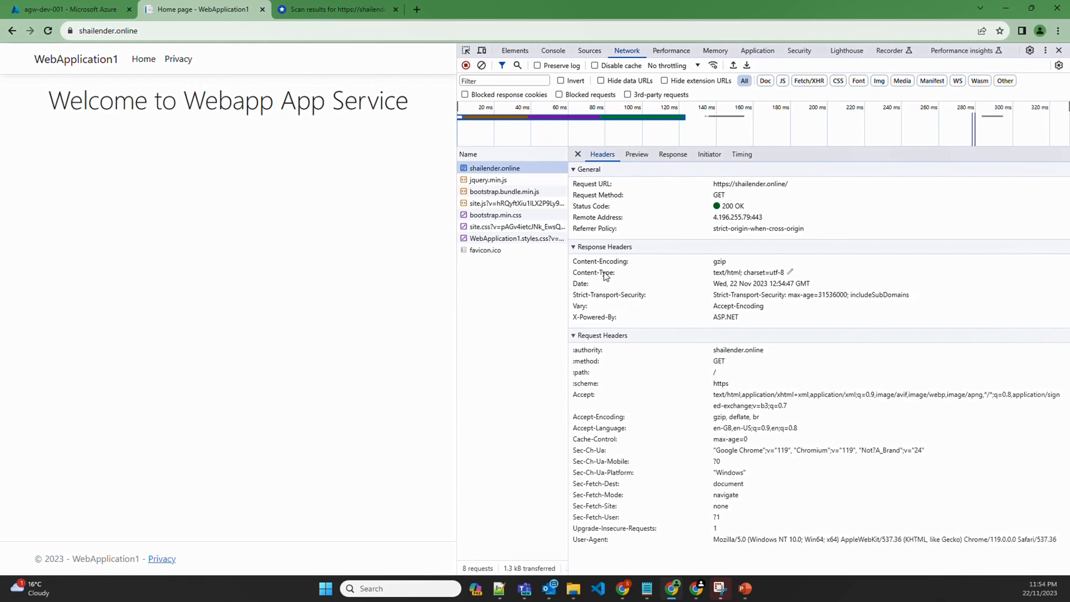
{"action": "left_click", "coordinate": [344, 11]}
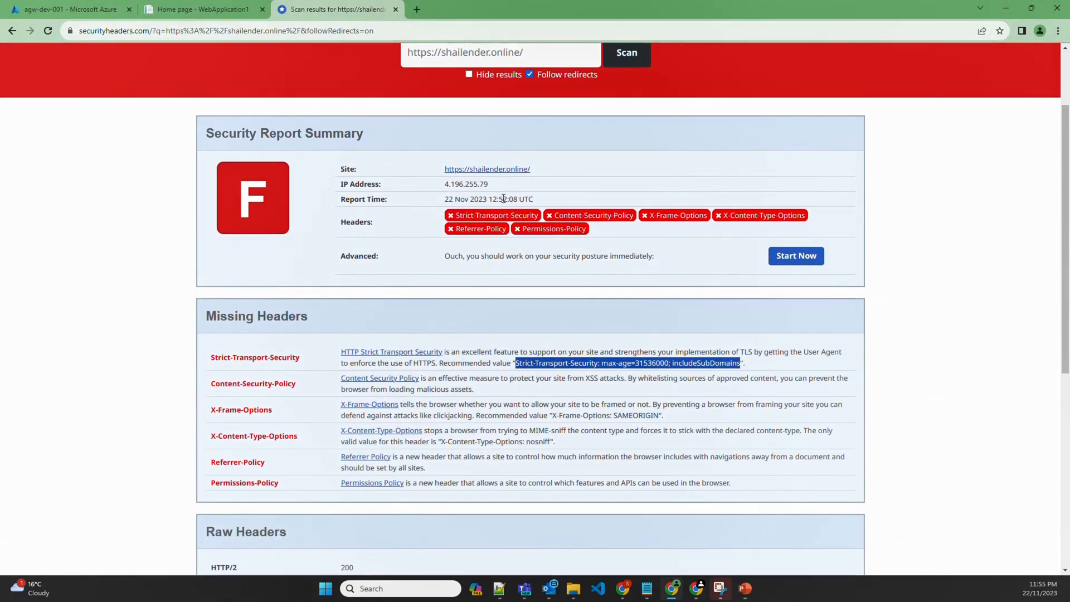
Rescan shailender.online and review the report, now graded D with HSTS present
{"action": "scroll", "coordinate": [503, 198], "scroll_direction": "up", "scroll_amount": 2}
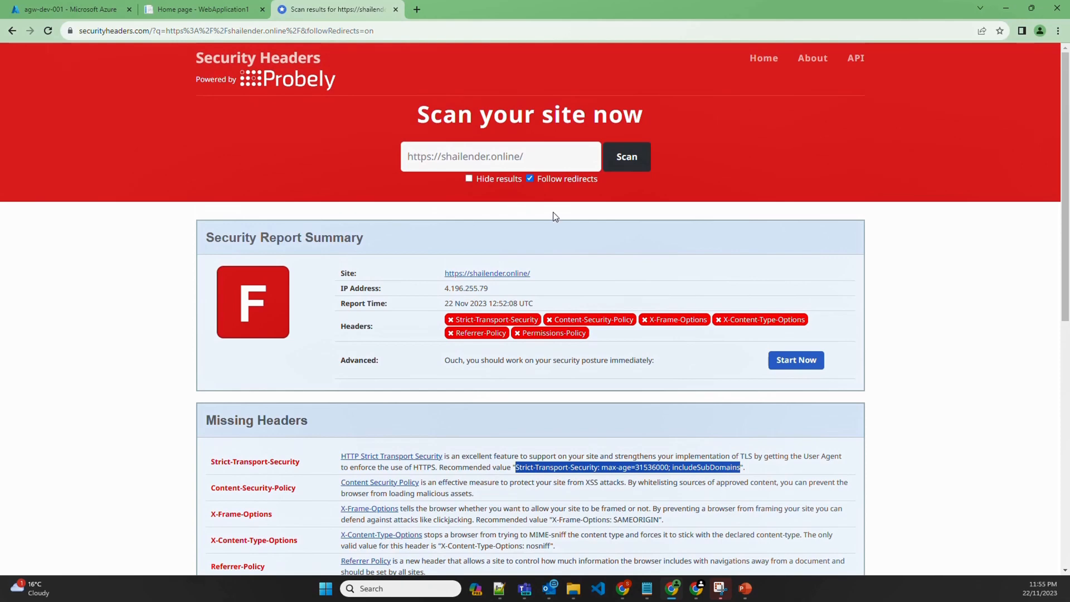
{"action": "left_click", "coordinate": [627, 158]}
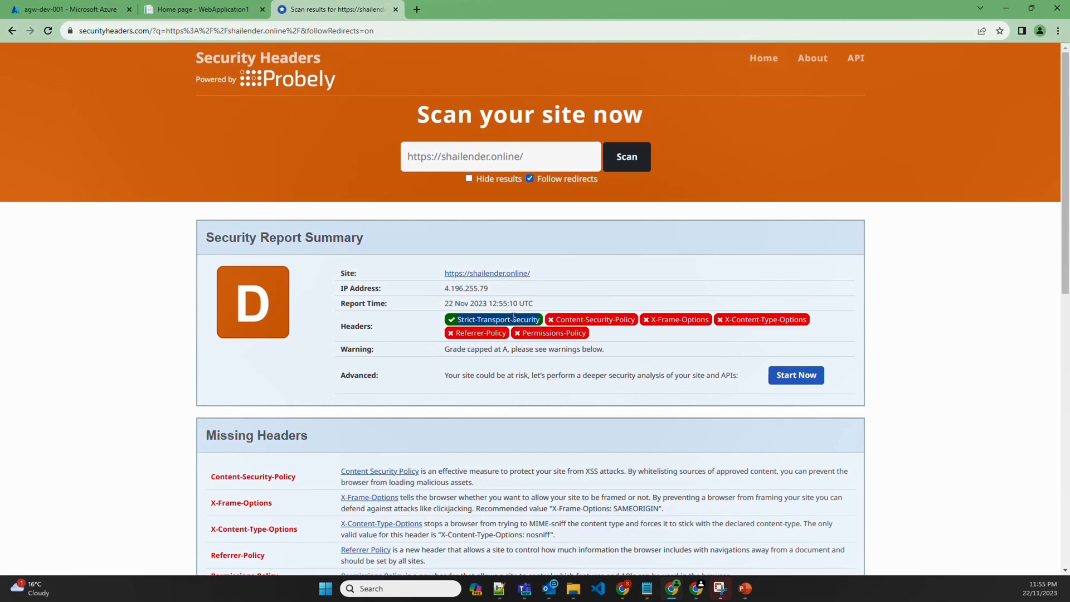
{"action": "scroll", "coordinate": [364, 346], "scroll_direction": "down", "scroll_amount": 2}
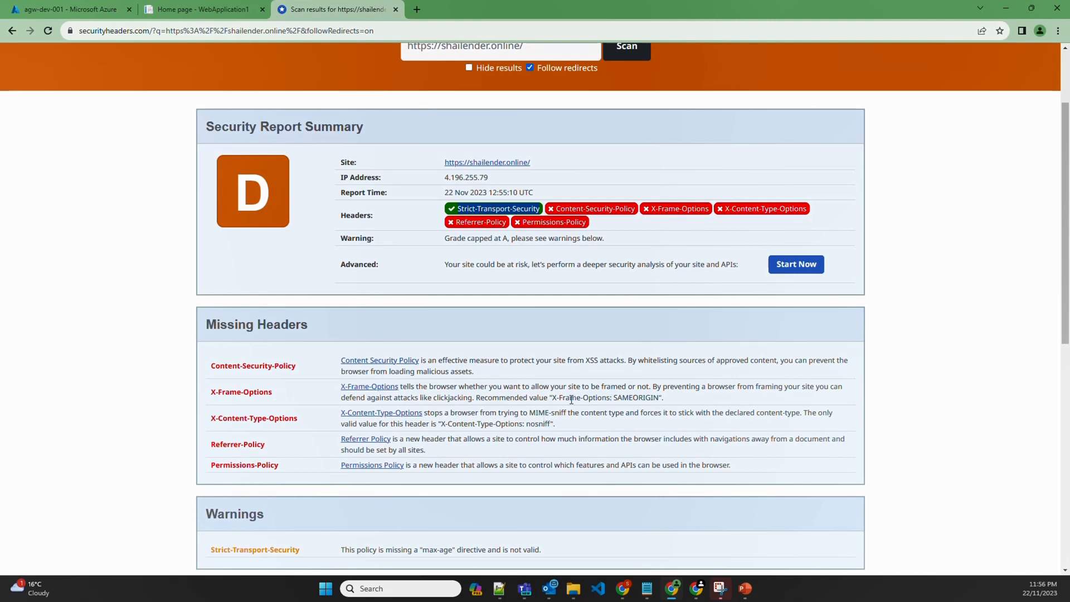
Select the X-Frame-Options header name and its recommended value SAMEORIGIN
{"action": "double_click", "coordinate": [622, 398]}
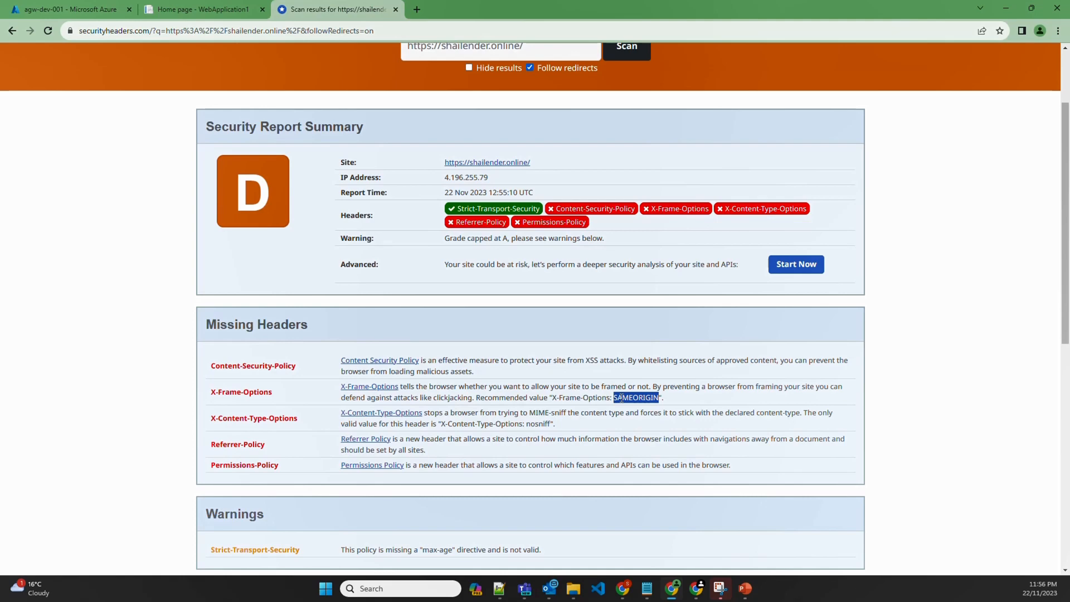
{"action": "left_click_drag", "start_coordinate": [277, 391], "coordinate": [208, 392]}
{"action": "key", "text": "ctrl+c"}
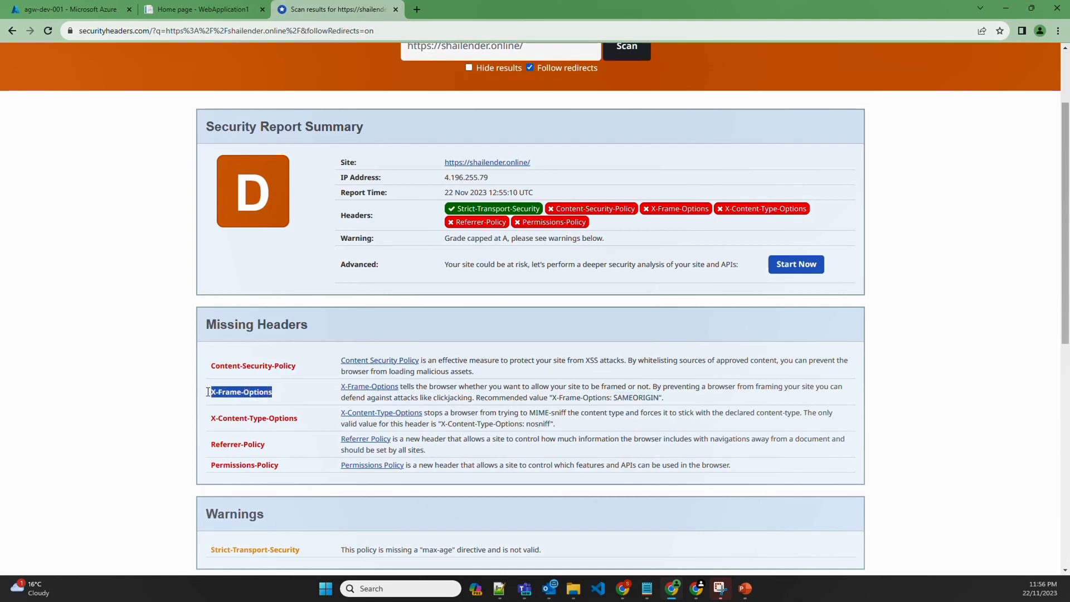
{"action": "left_click", "coordinate": [69, 11]}
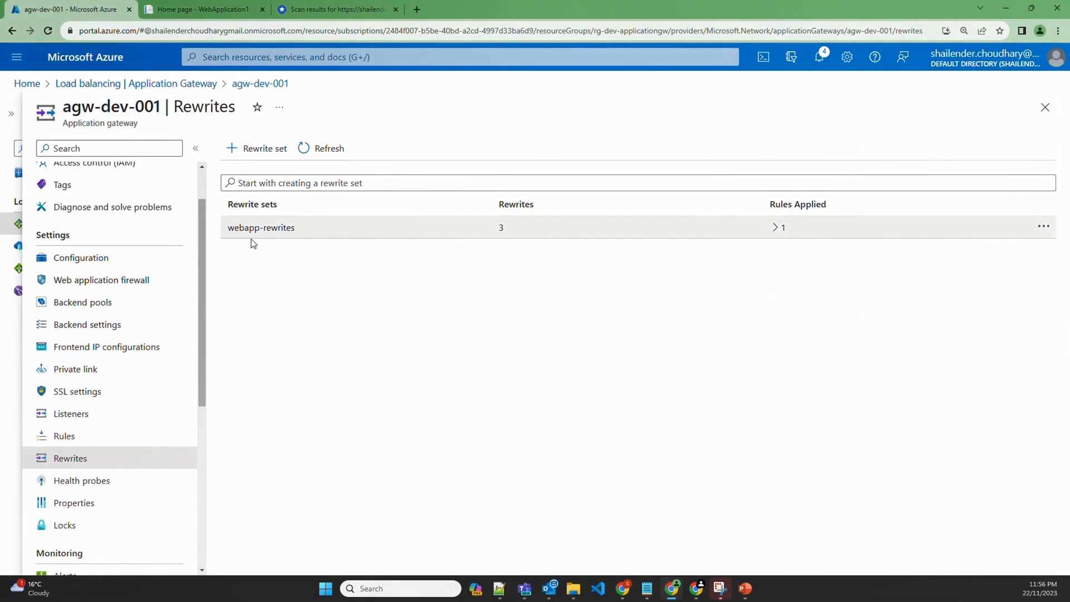
Add a rewrite rule named X-frame with sequence 140 to webapp-rewrites
{"action": "left_click", "coordinate": [265, 241]}
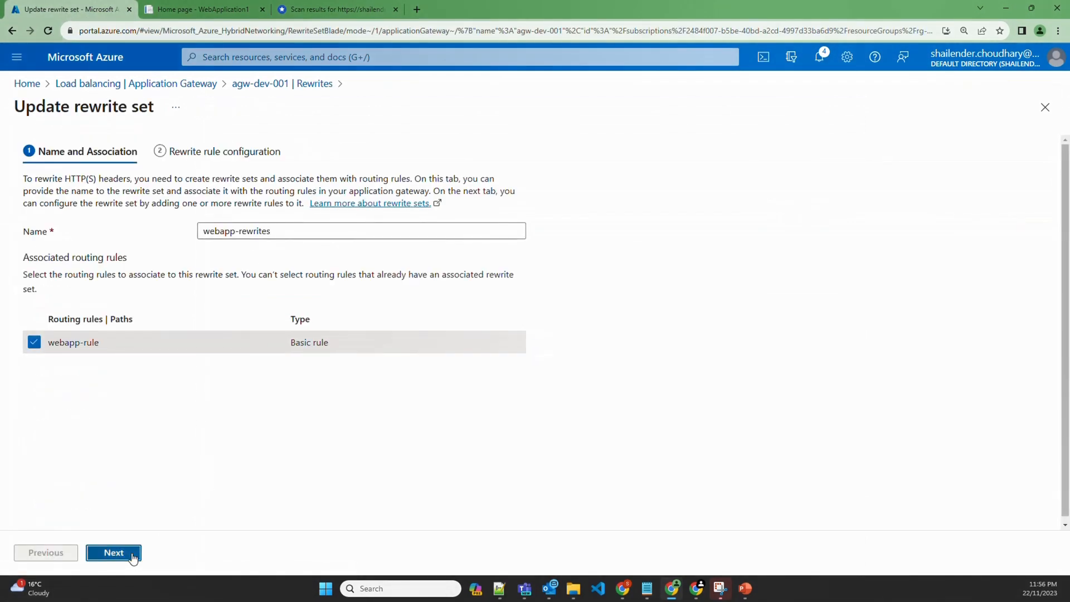
{"action": "left_click", "coordinate": [131, 553]}
{"action": "left_click", "coordinate": [73, 180]}
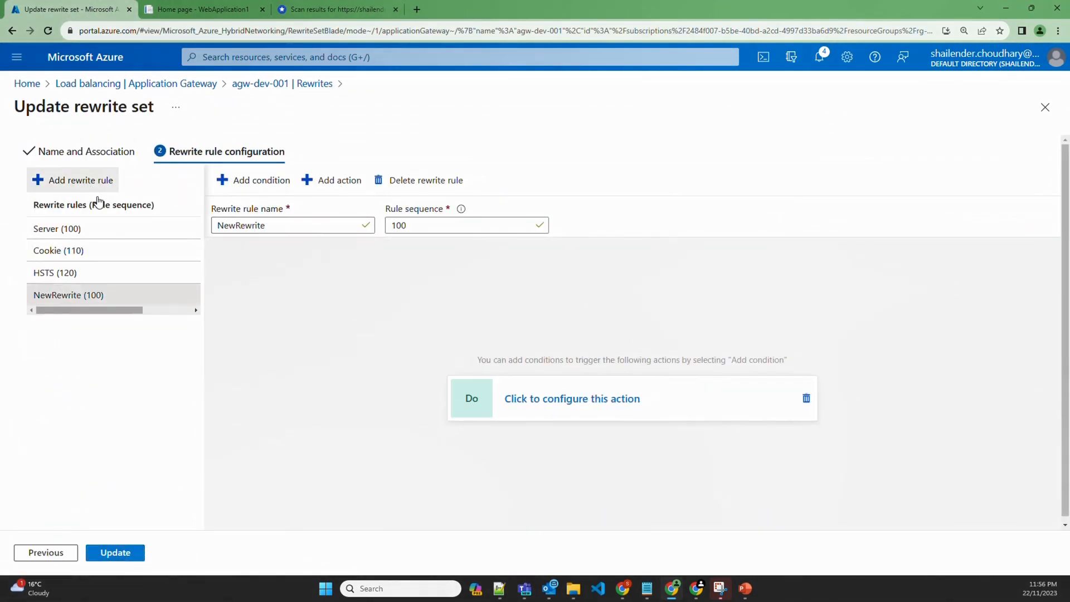
{"action": "double_click", "coordinate": [276, 225]}
{"action": "type", "text": "X-frame"}
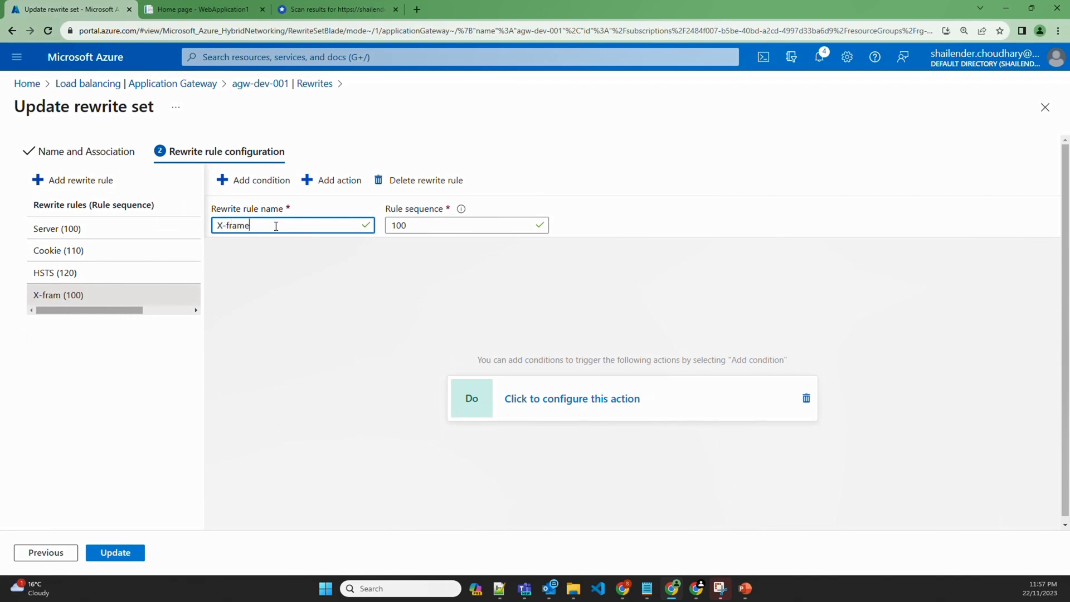
{"action": "double_click", "coordinate": [424, 231]}
{"action": "type", "text": "140"}
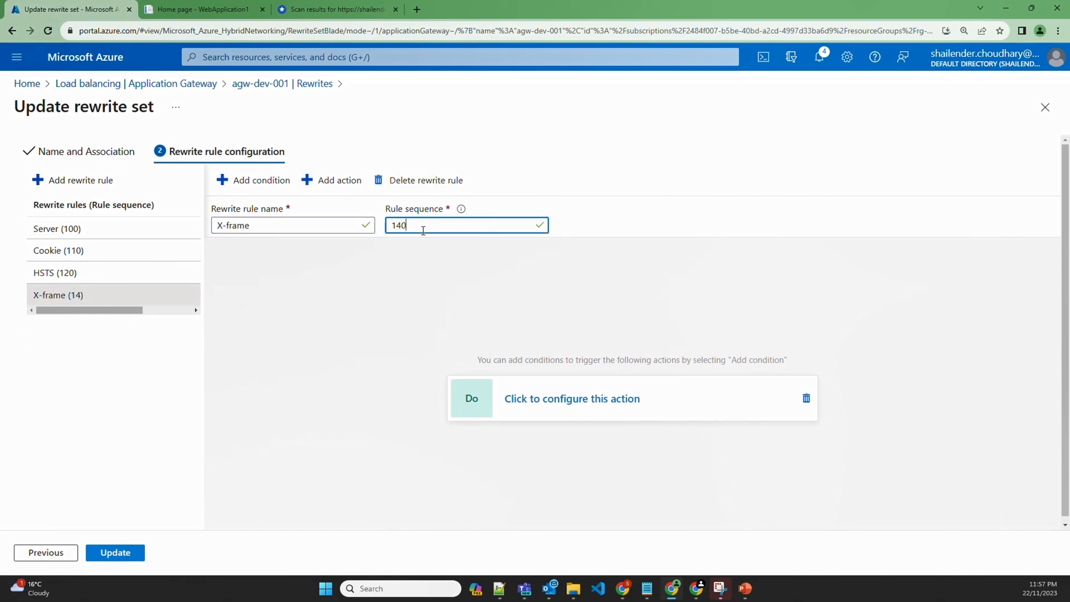
Make the X-frame rule Set the X-Frame-Options response header
{"action": "left_click", "coordinate": [563, 400]}
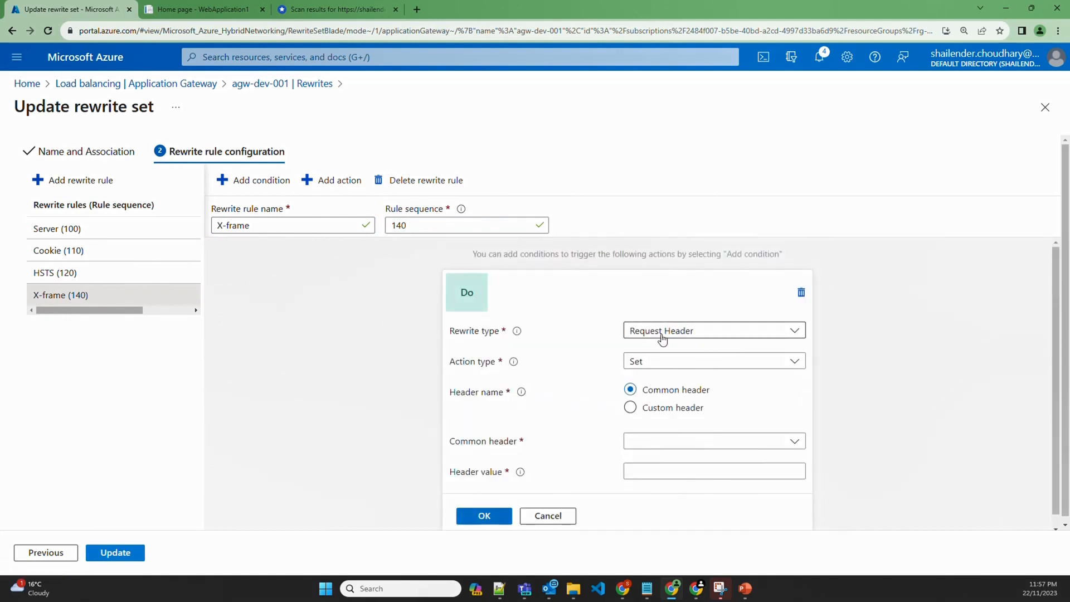
{"action": "left_click", "coordinate": [661, 338]}
{"action": "left_click", "coordinate": [660, 370]}
{"action": "left_click", "coordinate": [660, 363]}
{"action": "left_click", "coordinate": [660, 363]}
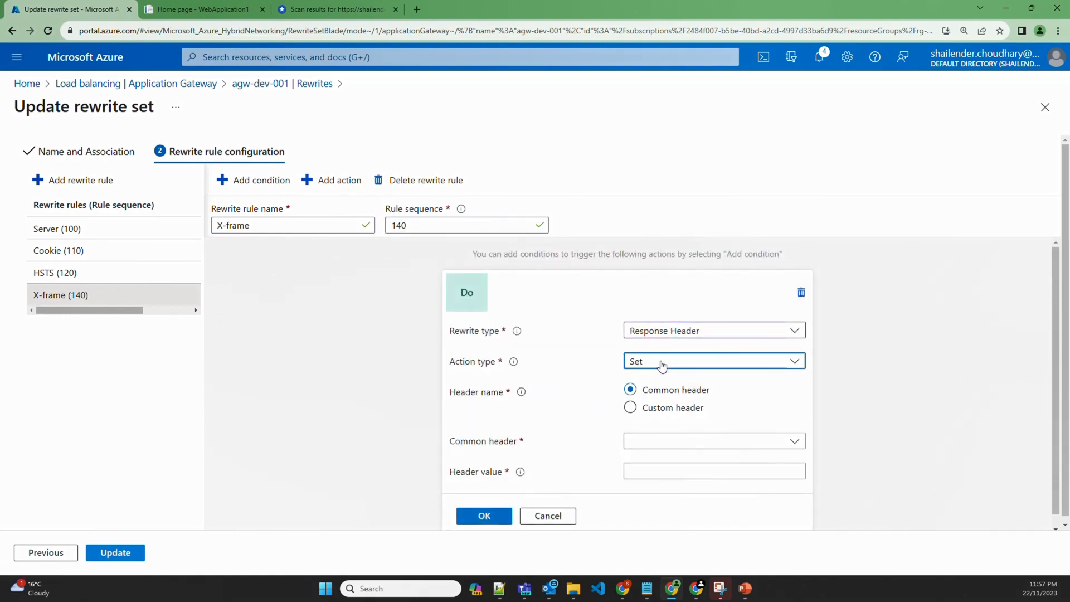
{"action": "left_click", "coordinate": [659, 445]}
{"action": "key", "text": "ctrl+v"}
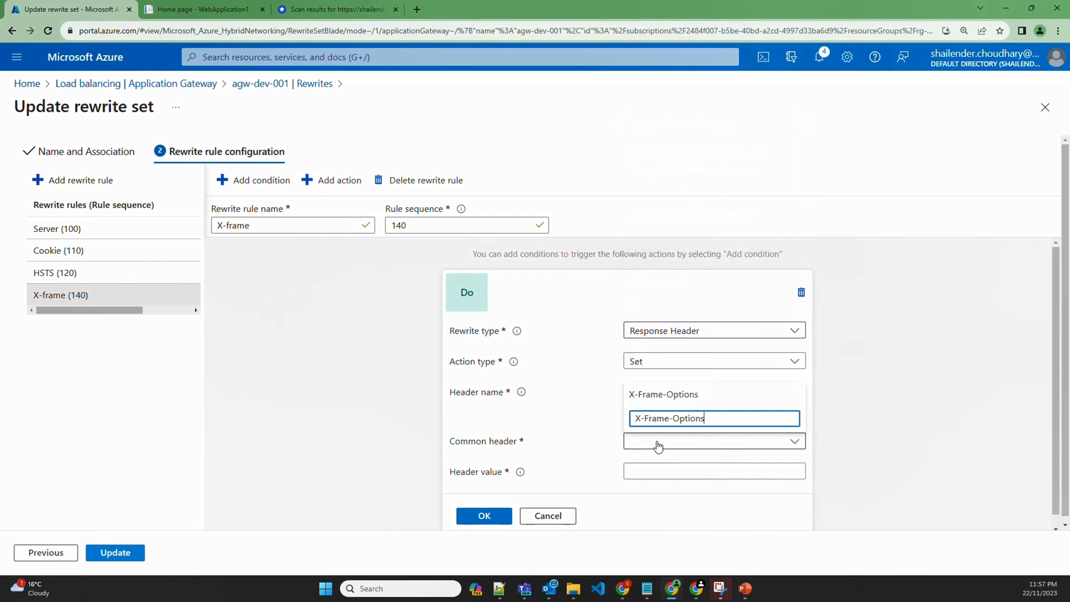
{"action": "left_click", "coordinate": [667, 397]}
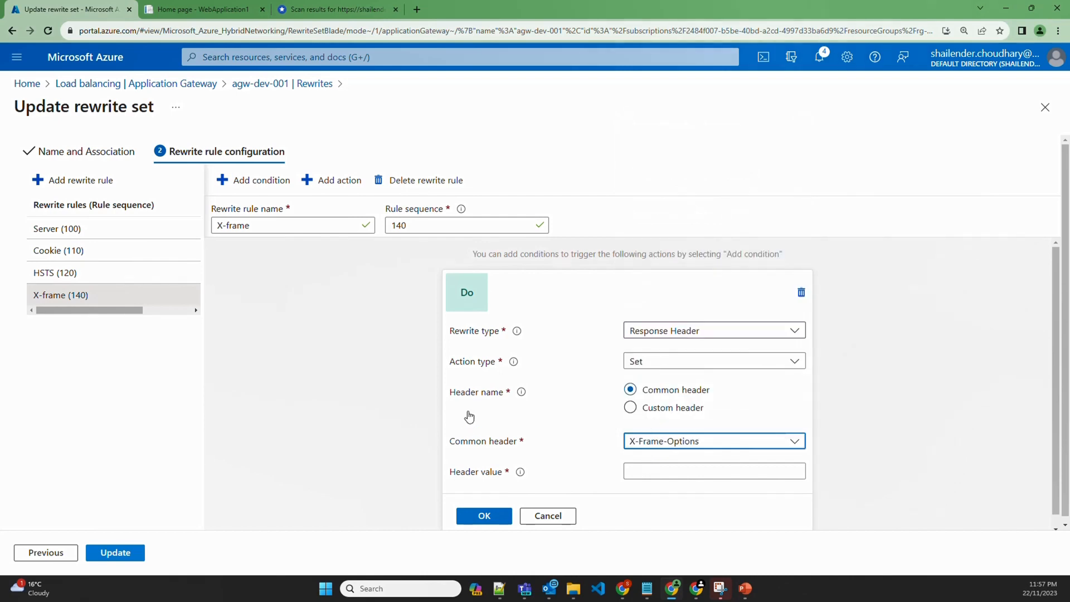
Give X-Frame-Options the value SAMEORIGIN copied from the scan report and save the rewrite set
{"action": "left_click", "coordinate": [313, 9]}
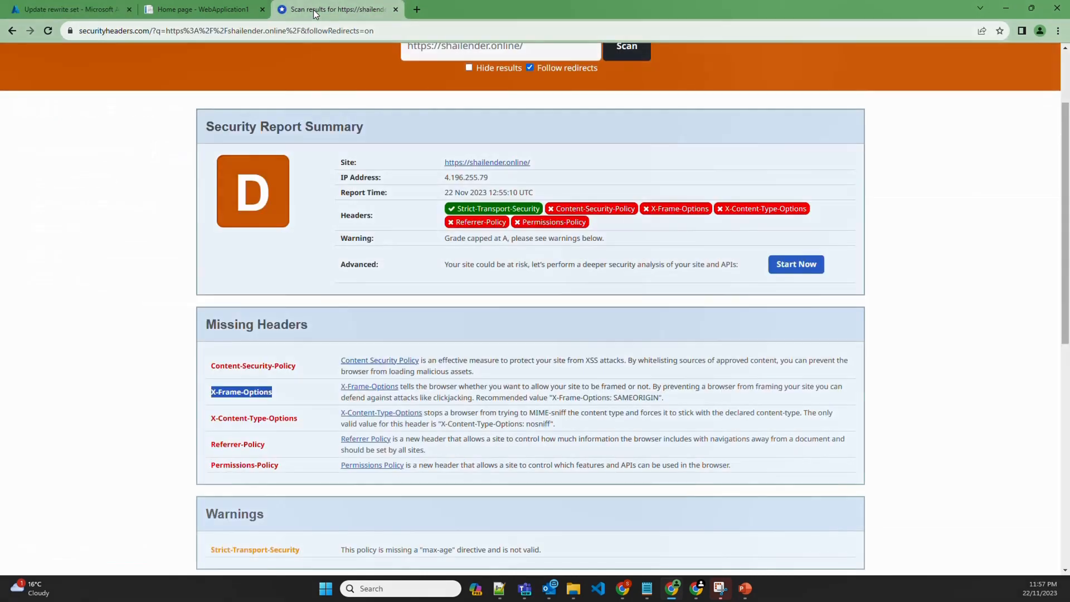
{"action": "double_click", "coordinate": [635, 397]}
{"action": "key", "text": "ctrl+c"}
{"action": "left_click", "coordinate": [67, 9]}
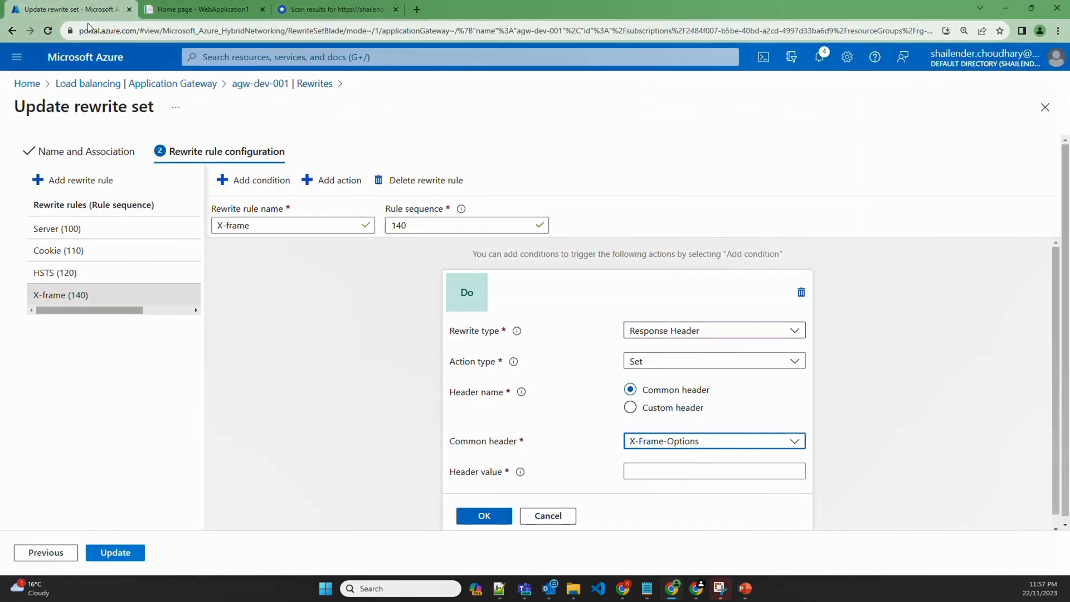
{"action": "left_click", "coordinate": [675, 470]}
{"action": "key", "text": "ctrl+v"}
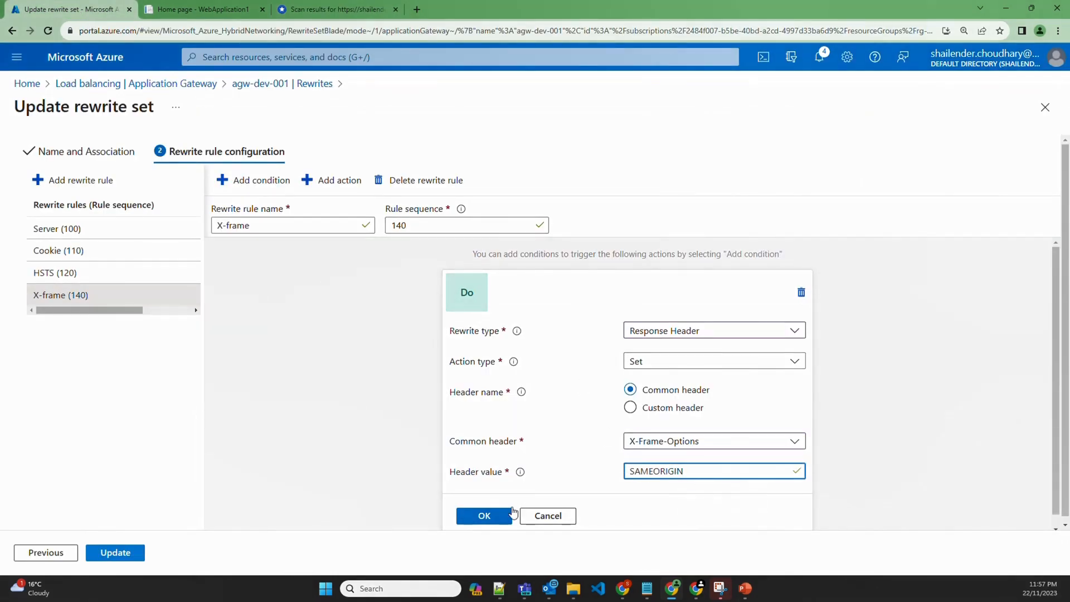
{"action": "left_click", "coordinate": [484, 516]}
{"action": "left_click", "coordinate": [113, 552]}
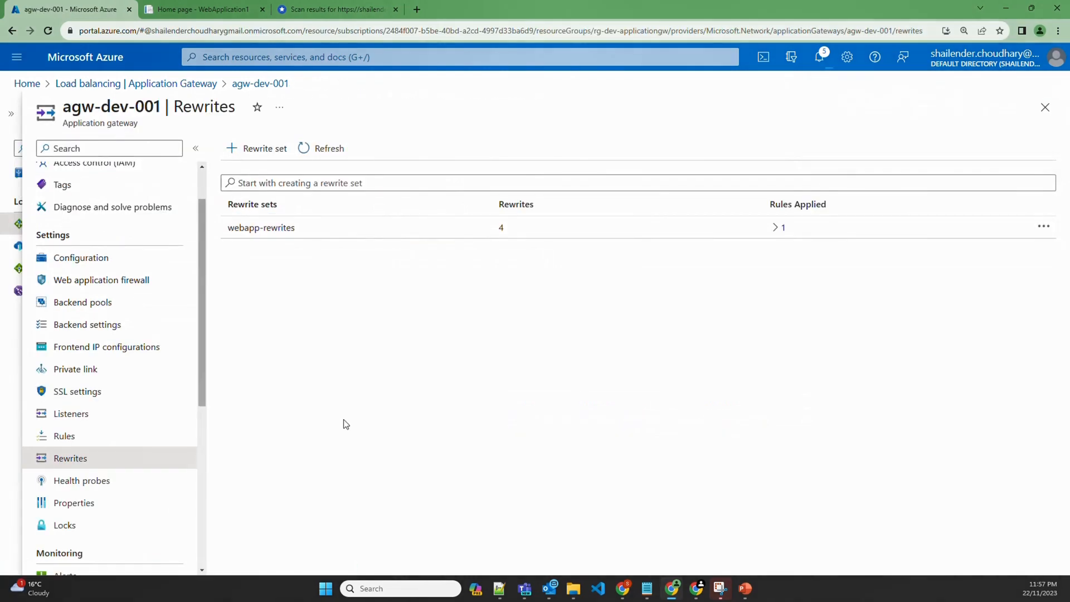
{"action": "left_click", "coordinate": [193, 11]}
Reload the site and confirm the main document now returns X-Frame-Options: SAMEORIGIN
{"action": "left_click", "coordinate": [48, 30]}
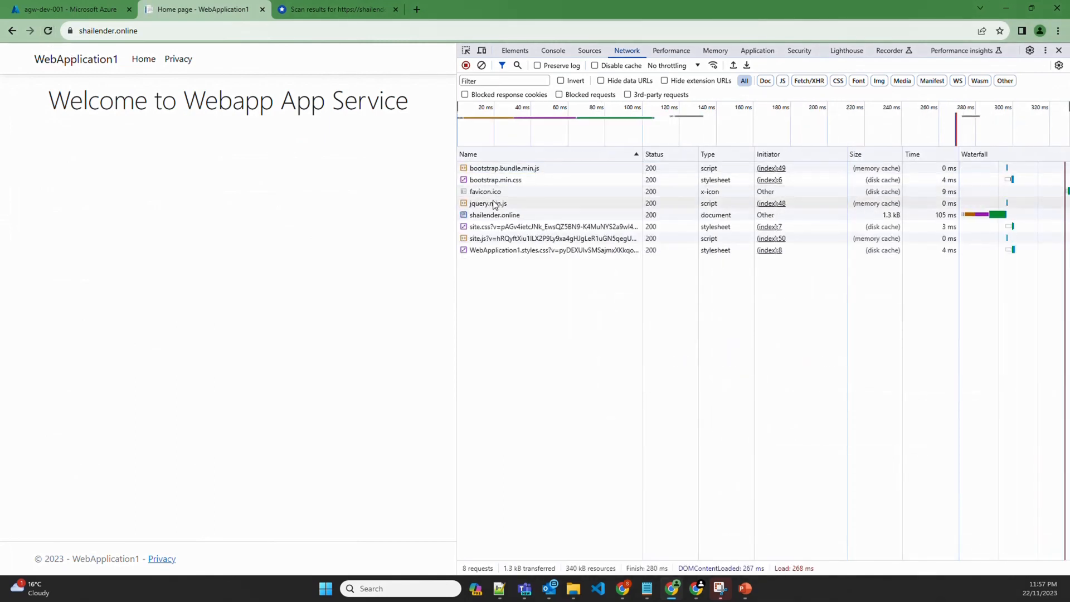
{"action": "left_click", "coordinate": [494, 156]}
{"action": "left_click", "coordinate": [495, 204]}
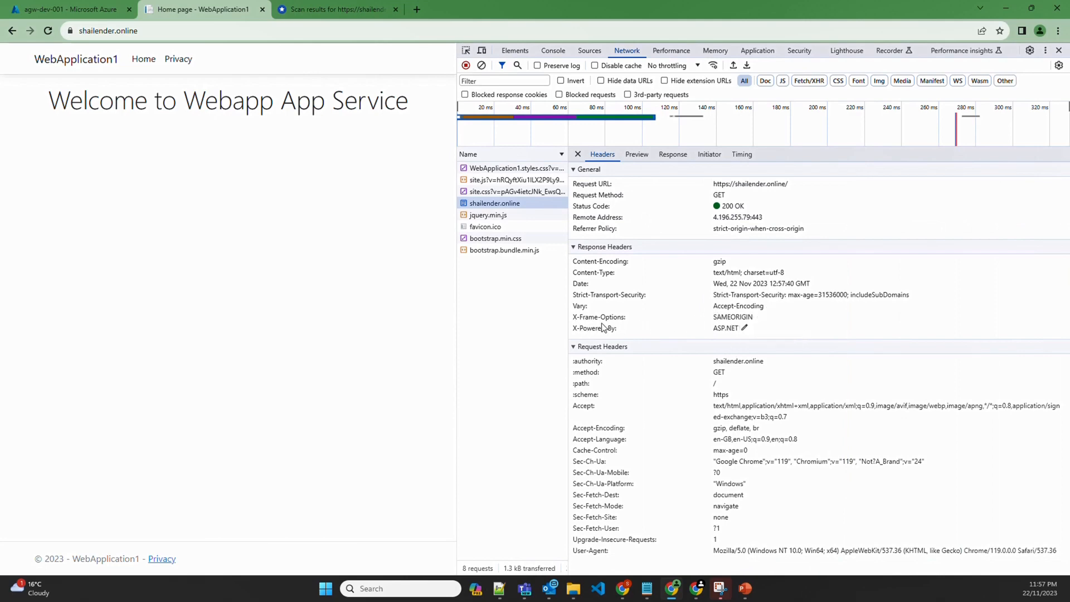
Rescan the site, then pick out X-Content-Type-Options and its recommended value nosniff
{"action": "left_click", "coordinate": [302, 10]}
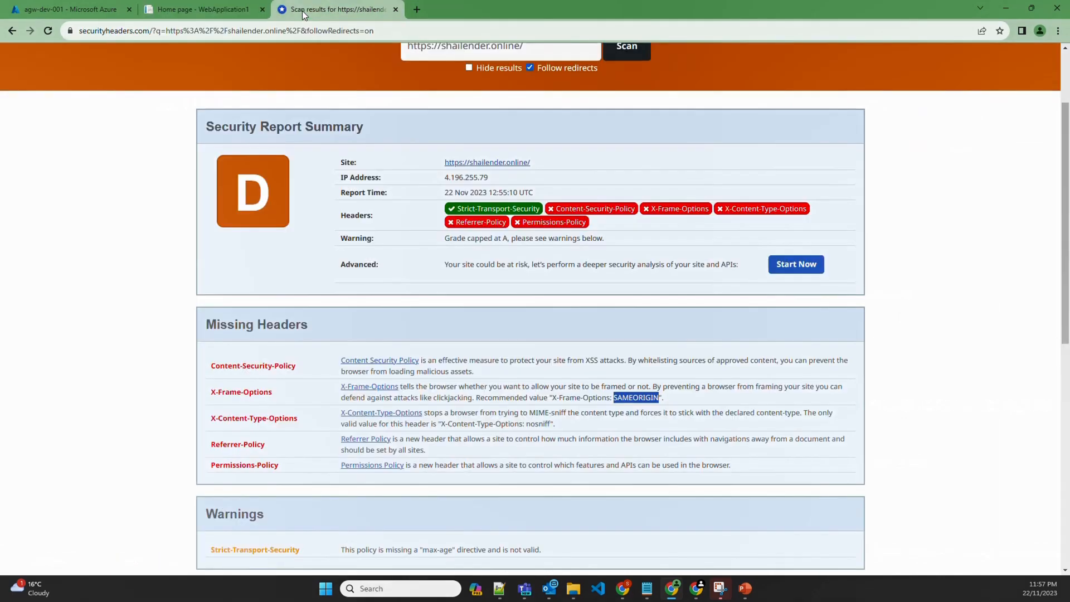
{"action": "left_click", "coordinate": [625, 50]}
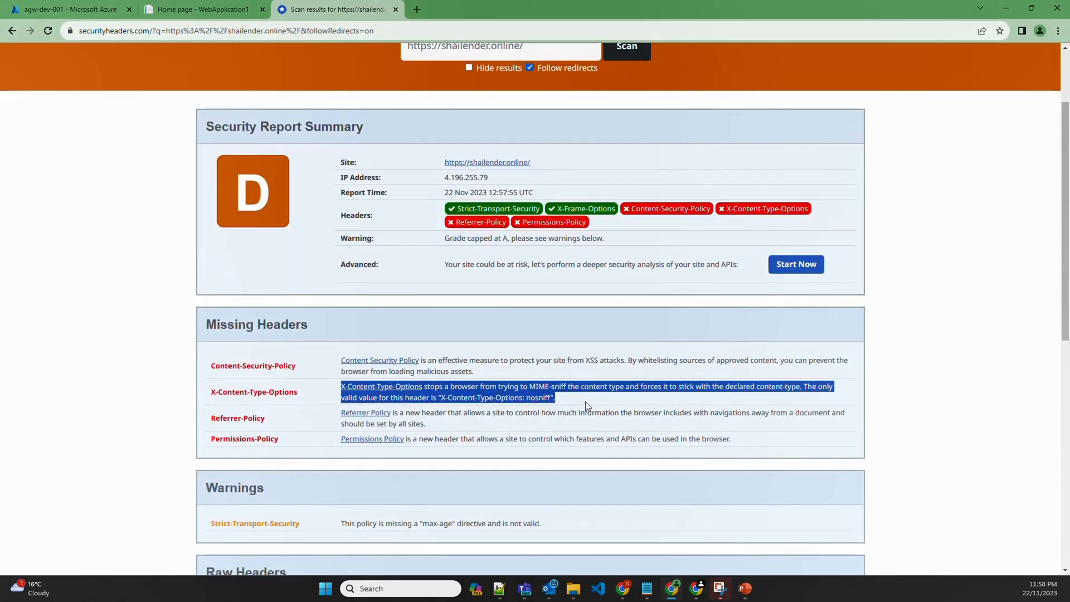
{"action": "left_click", "coordinate": [578, 397]}
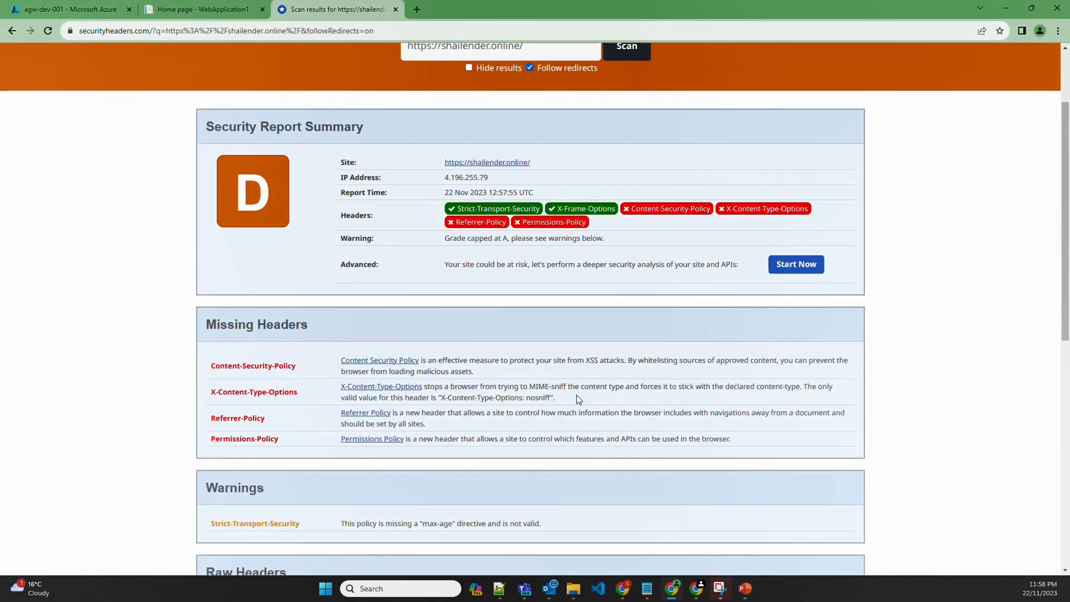
{"action": "left_click_drag", "start_coordinate": [576, 396], "coordinate": [210, 395]}
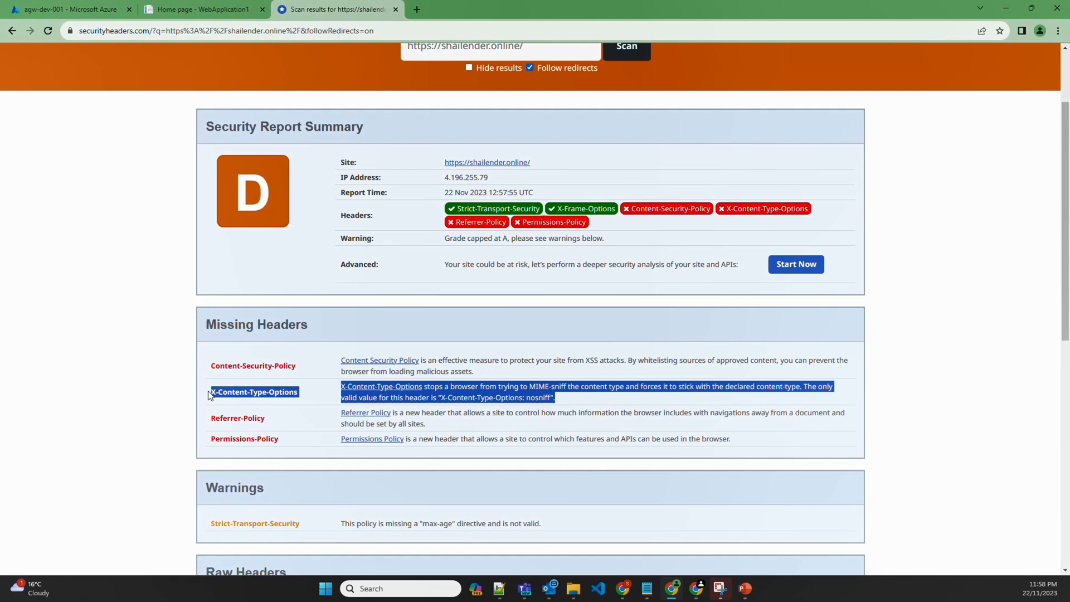
{"action": "double_click", "coordinate": [537, 397]}
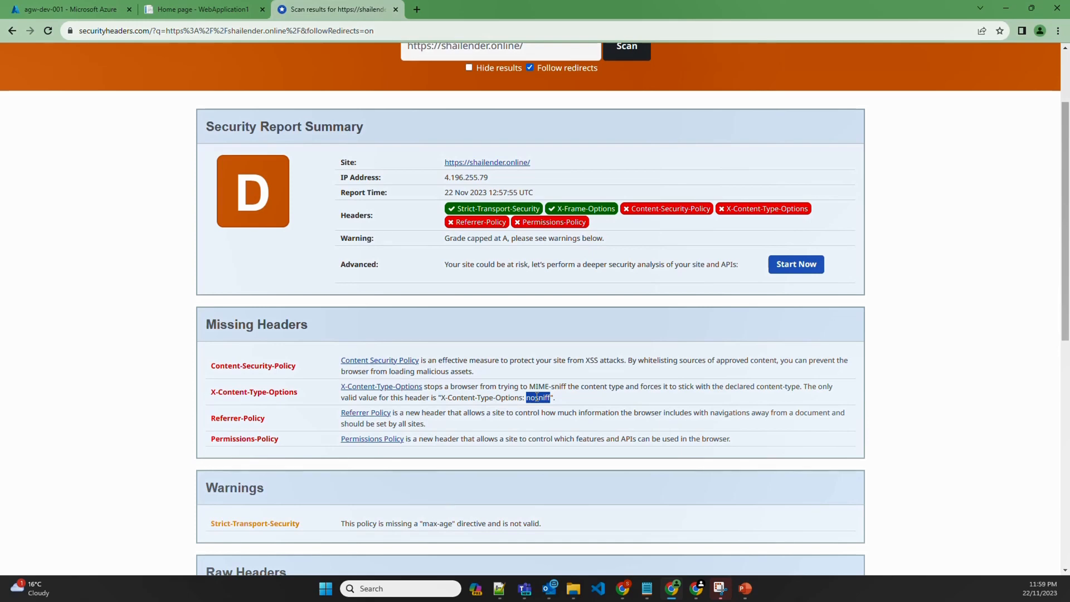
{"action": "left_click_drag", "start_coordinate": [298, 392], "coordinate": [213, 392]}
{"action": "key", "text": "ctrl+c"}
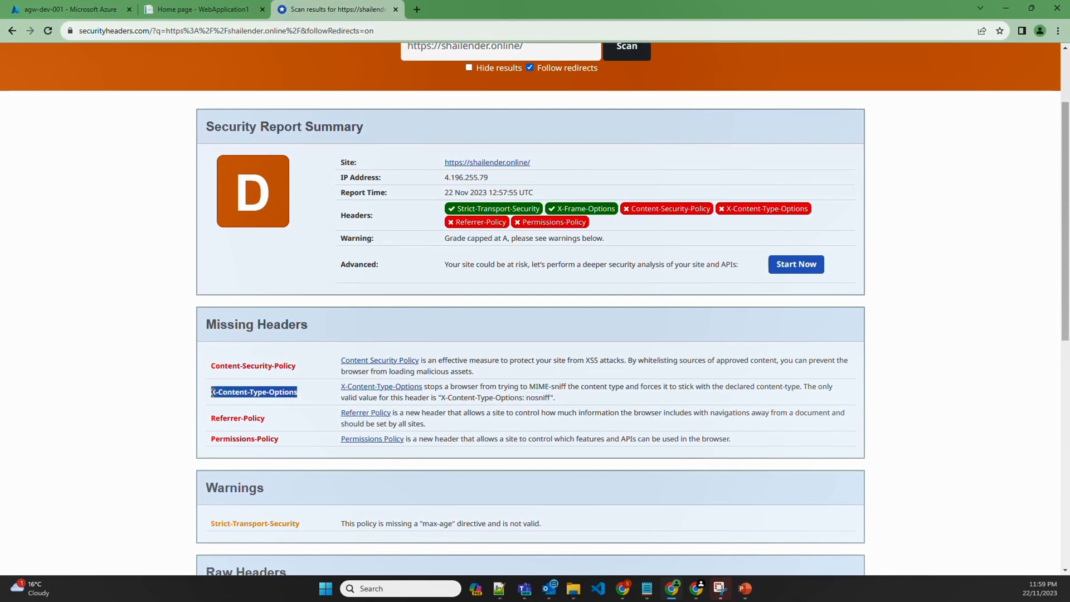
{"action": "left_click", "coordinate": [67, 8]}
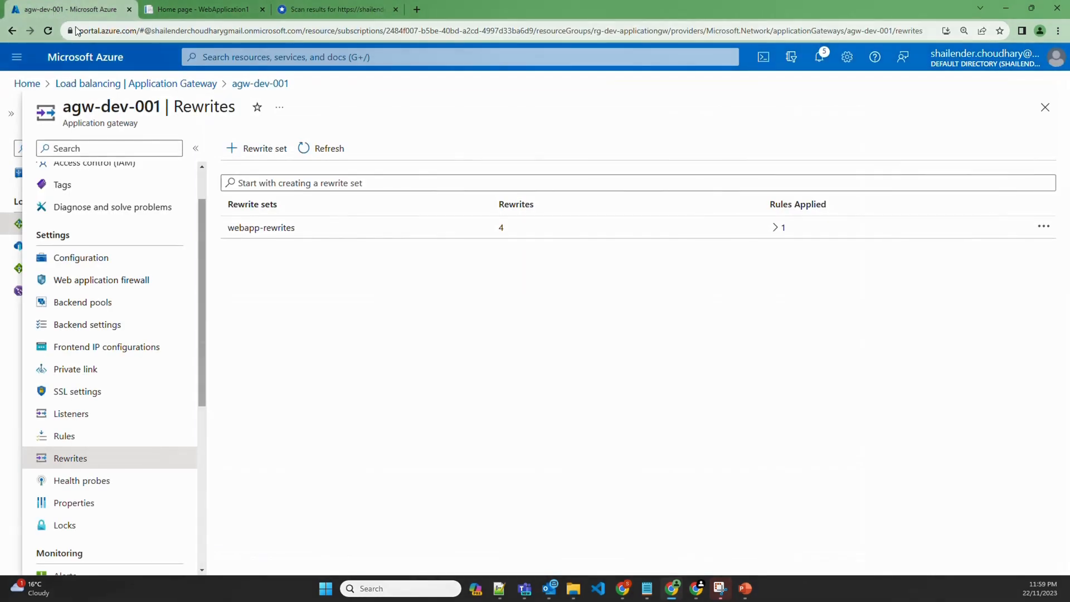
Add a rewrite rule named x-content with sequence 150 to webapp-rewrites
{"action": "left_click", "coordinate": [263, 223]}
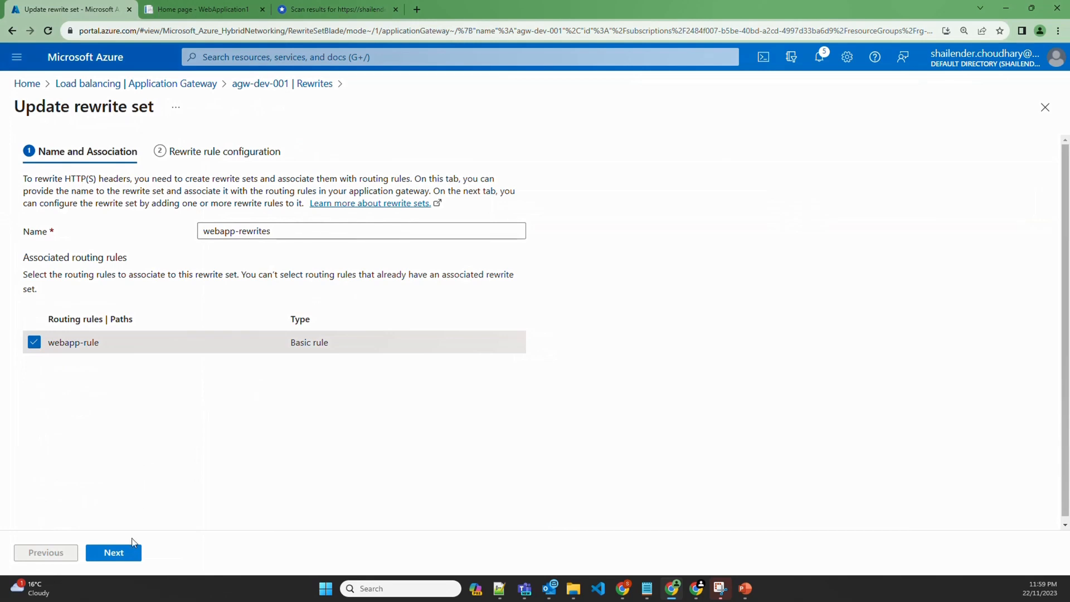
{"action": "left_click", "coordinate": [119, 557]}
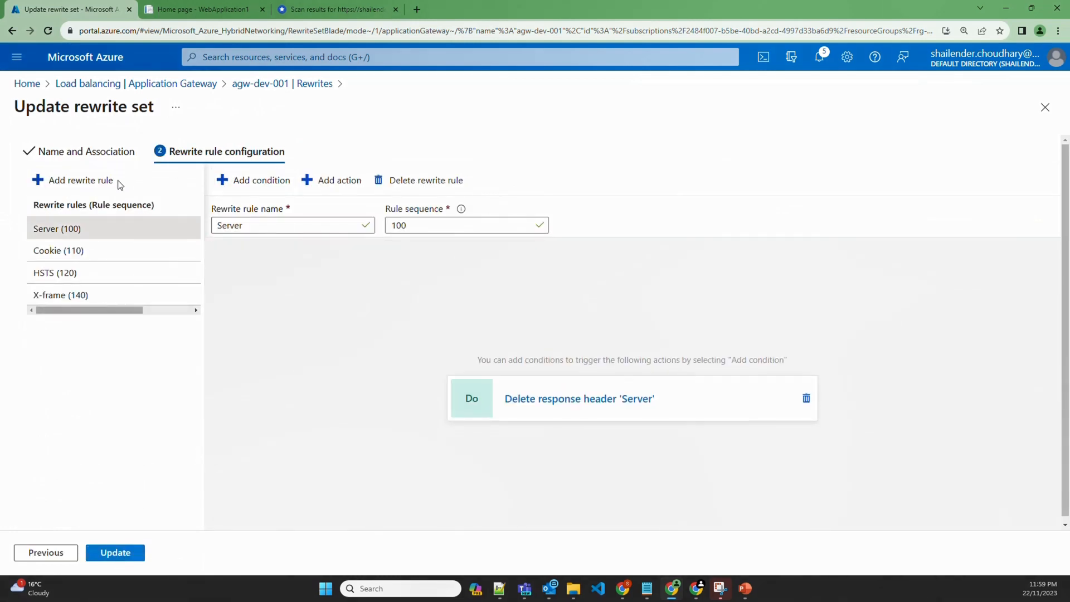
{"action": "left_click", "coordinate": [107, 185]}
{"action": "left_click", "coordinate": [269, 225]}
{"action": "double_click", "coordinate": [268, 226]}
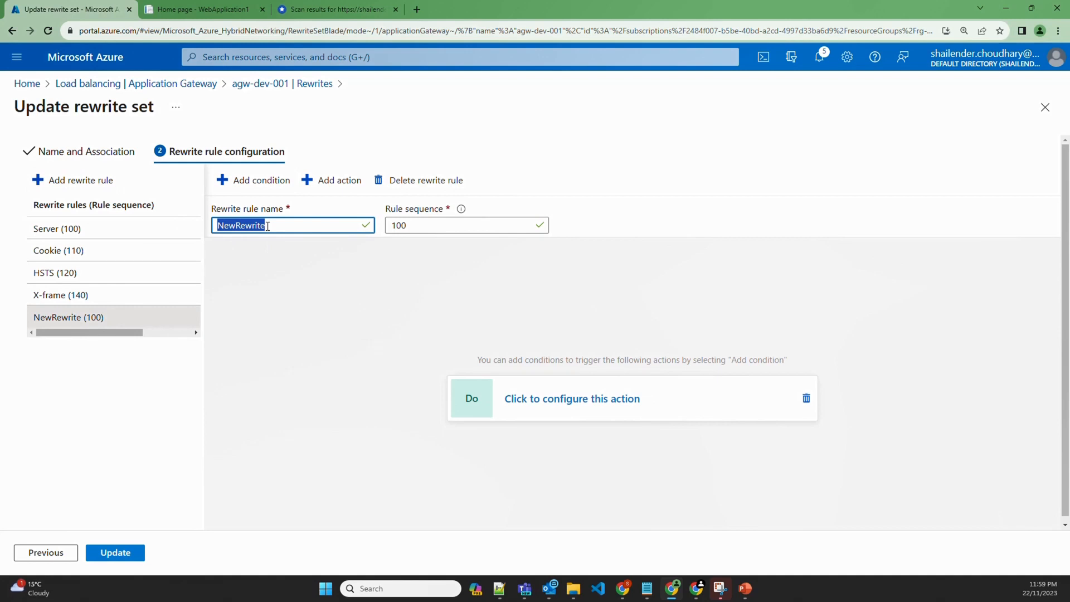
{"action": "type", "text": "x-content"}
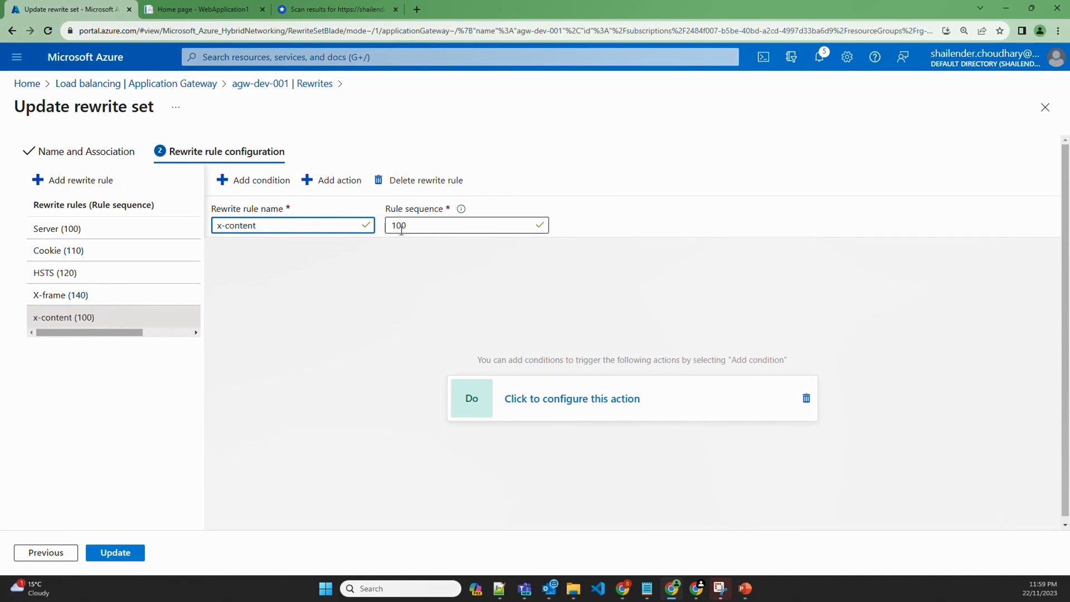
{"action": "left_click", "coordinate": [452, 226]}
{"action": "double_click", "coordinate": [452, 227]}
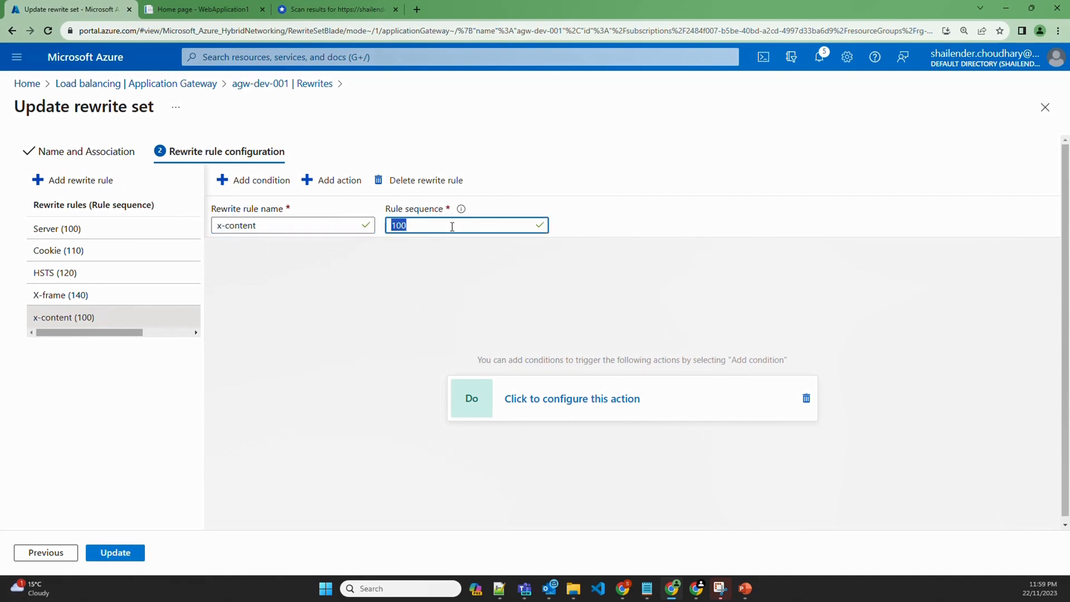
{"action": "type", "text": "150"}
Make the rule set a custom response header named X-Content-Type-Options
{"action": "left_click", "coordinate": [580, 405]}
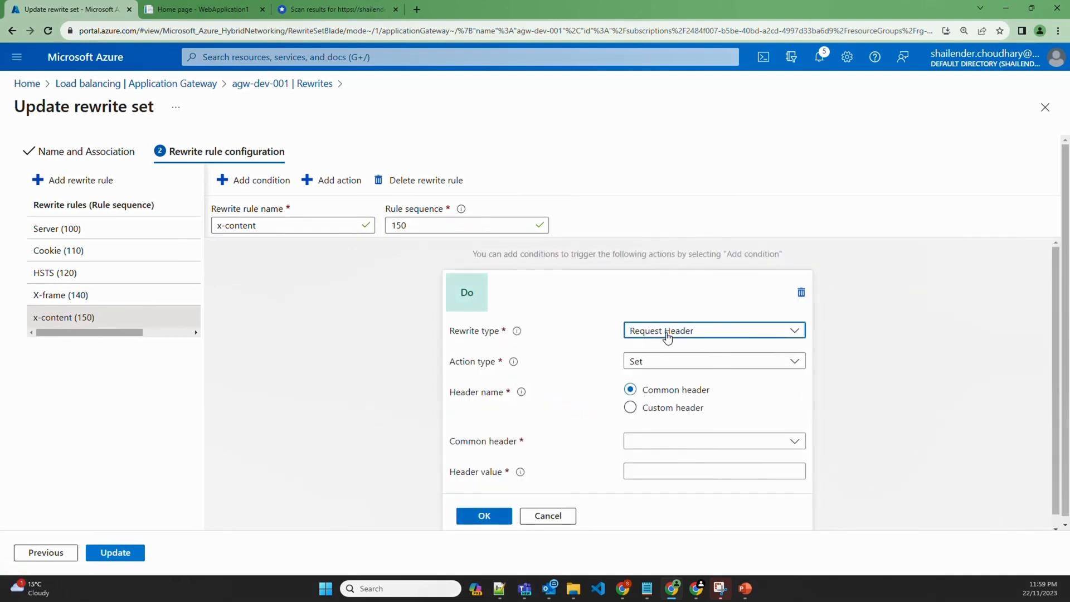
{"action": "left_click", "coordinate": [666, 334]}
{"action": "left_click", "coordinate": [665, 372]}
{"action": "left_click", "coordinate": [669, 442]}
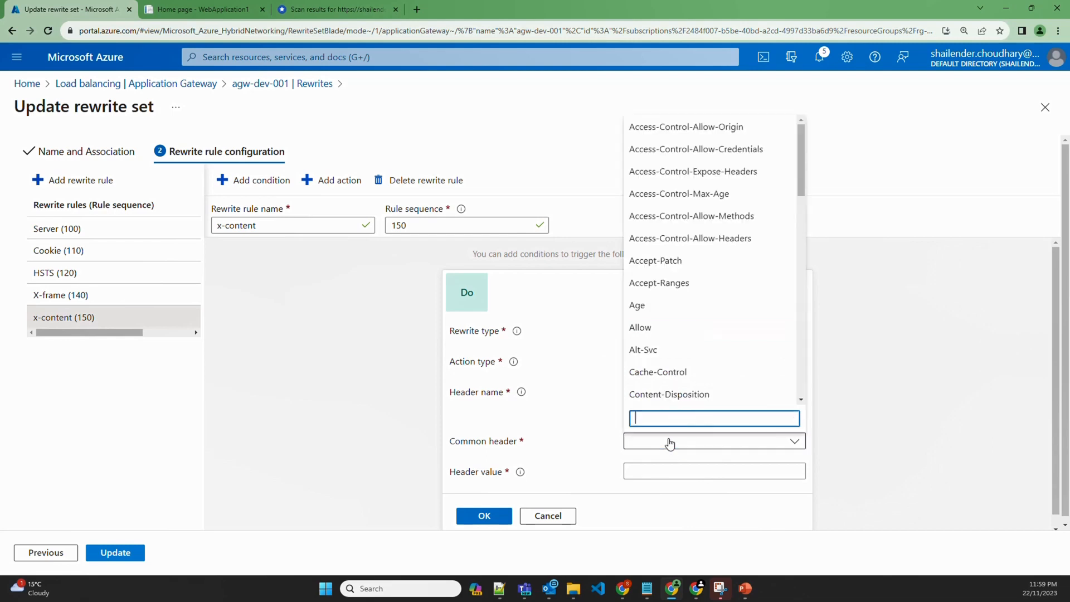
{"action": "key", "text": "ctrl+v"}
{"action": "left_click", "coordinate": [551, 418]}
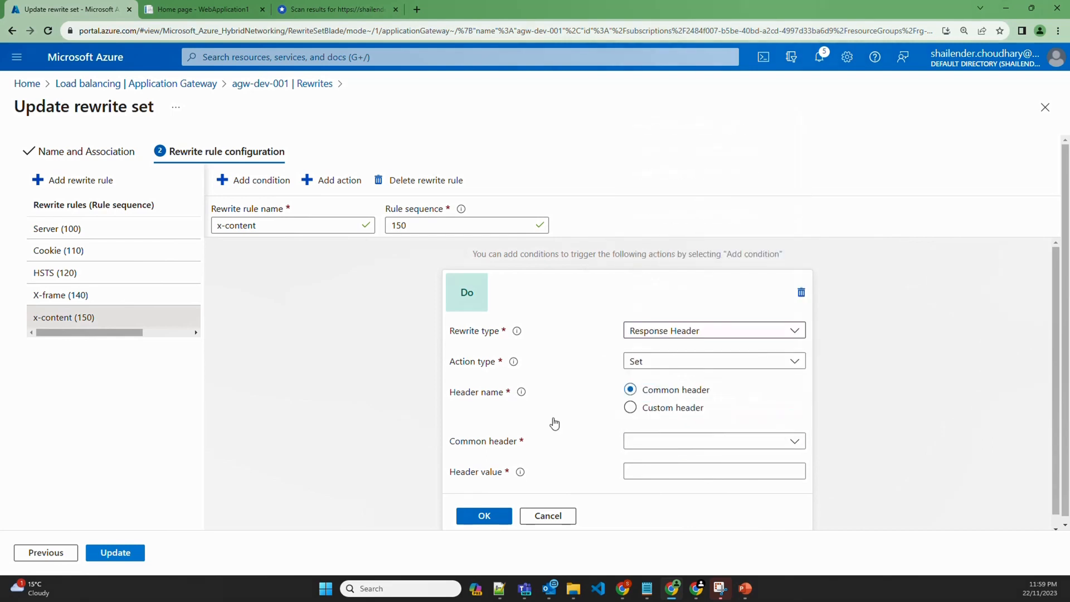
{"action": "left_click", "coordinate": [651, 408]}
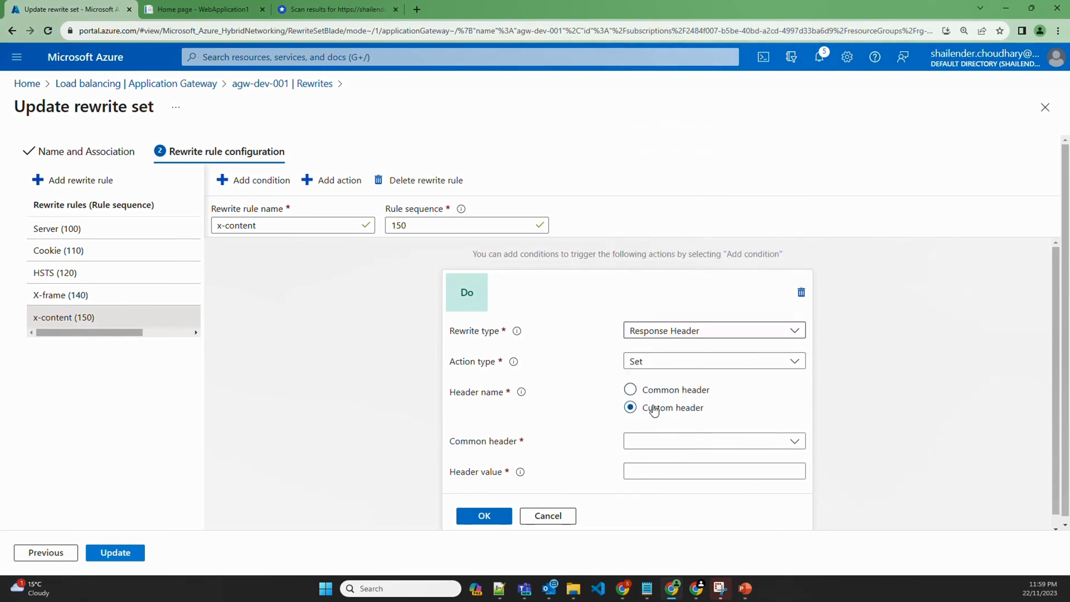
{"action": "left_click", "coordinate": [669, 435]}
{"action": "key", "text": "ctrl+v"}
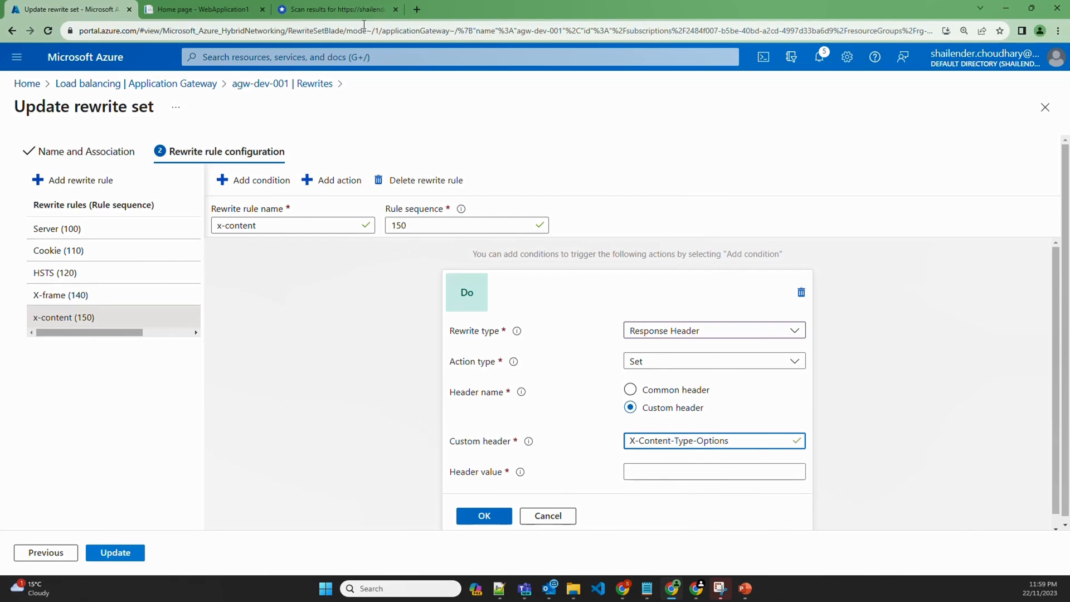
Give X-Content-Type-Options the value nosniff from the scan report and save the rewrite set
{"action": "left_click", "coordinate": [337, 9]}
{"action": "double_click", "coordinate": [538, 398]}
{"action": "key", "text": "ctrl+c"}
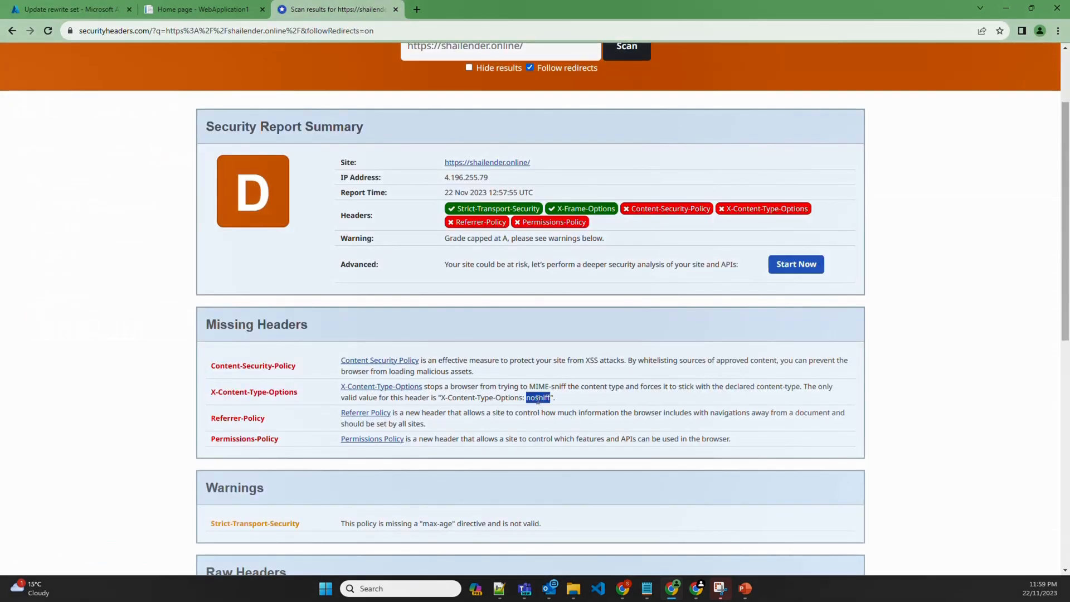
{"action": "left_click", "coordinate": [67, 9]}
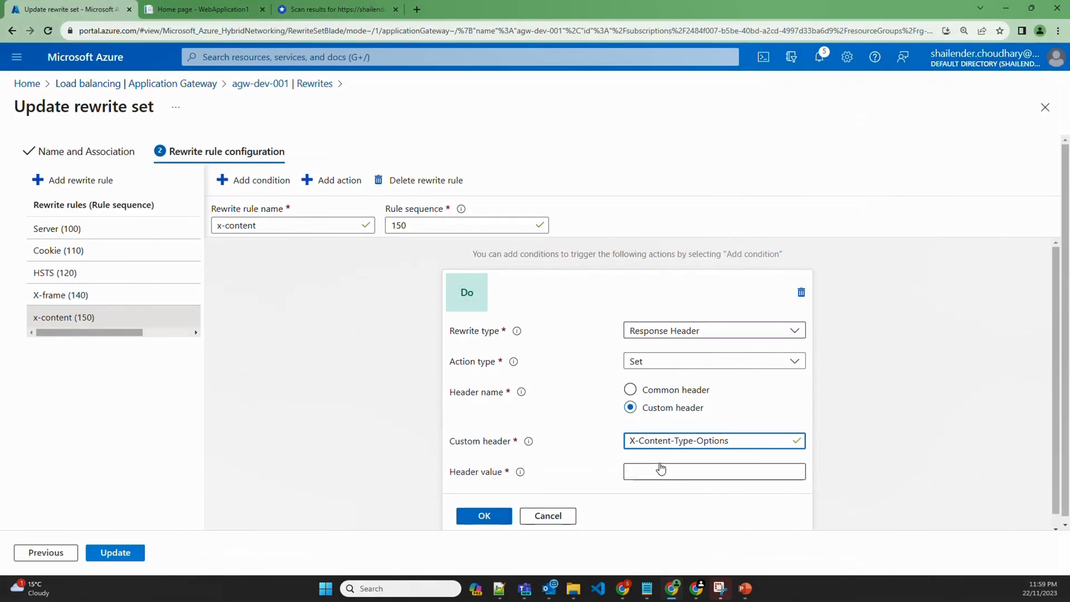
{"action": "left_click", "coordinate": [661, 470]}
{"action": "key", "text": "ctrl+v"}
{"action": "left_click", "coordinate": [485, 515]}
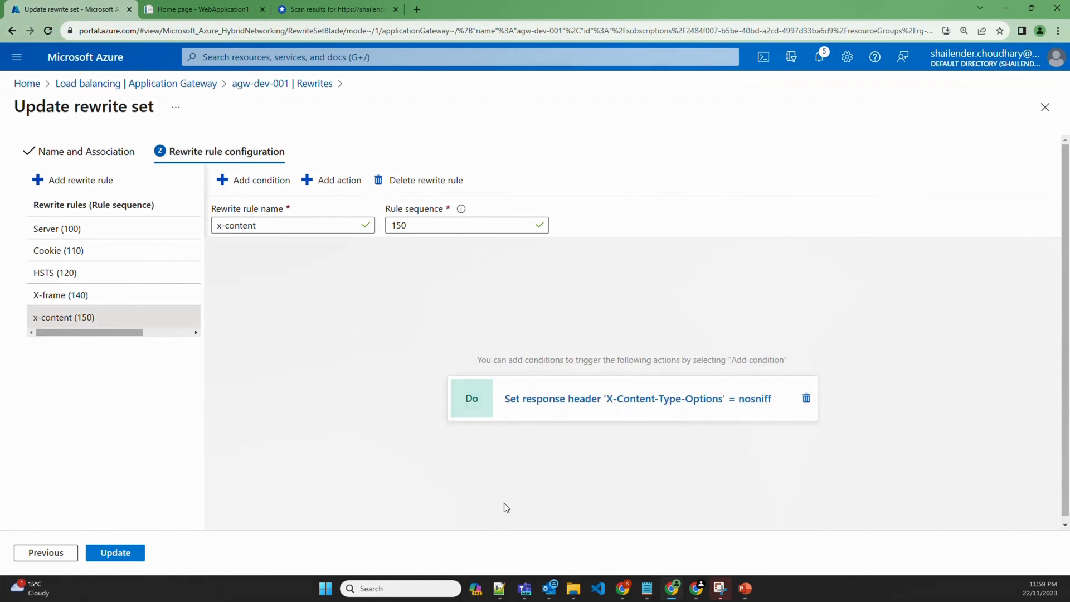
{"action": "left_click", "coordinate": [115, 552]}
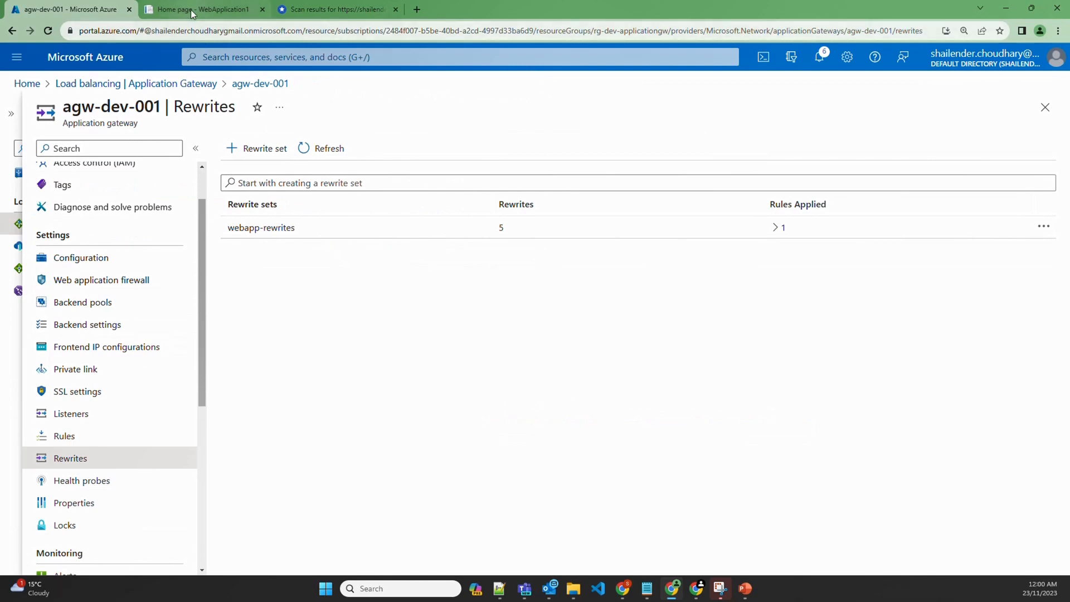
Reload shailender.online and inspect the main document's response headers for X-Content-Type-Options
{"action": "left_click", "coordinate": [190, 9]}
{"action": "left_click", "coordinate": [48, 32]}
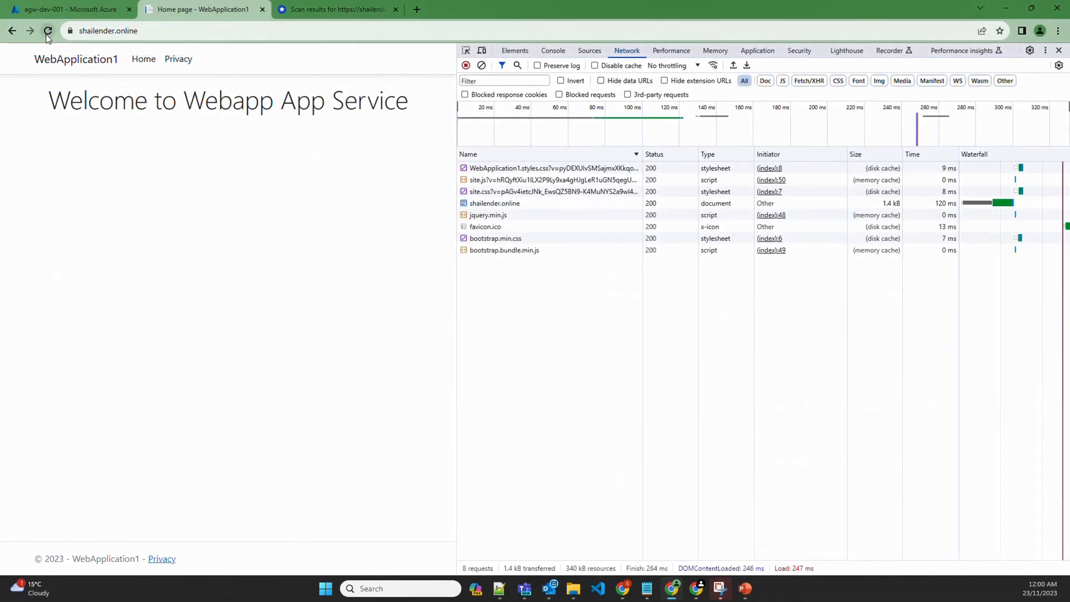
{"action": "left_click", "coordinate": [499, 204]}
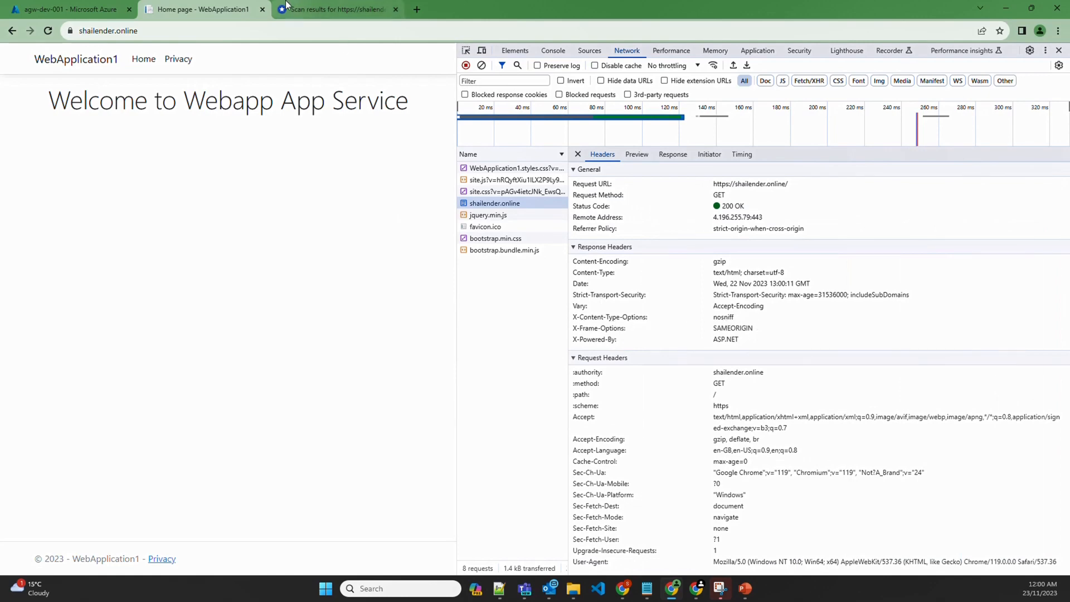
Rescan the site on securityheaders.com and highlight the headers still reported missing
{"action": "left_click", "coordinate": [335, 9]}
{"action": "scroll", "coordinate": [592, 182], "scroll_direction": "up", "scroll_amount": 2}
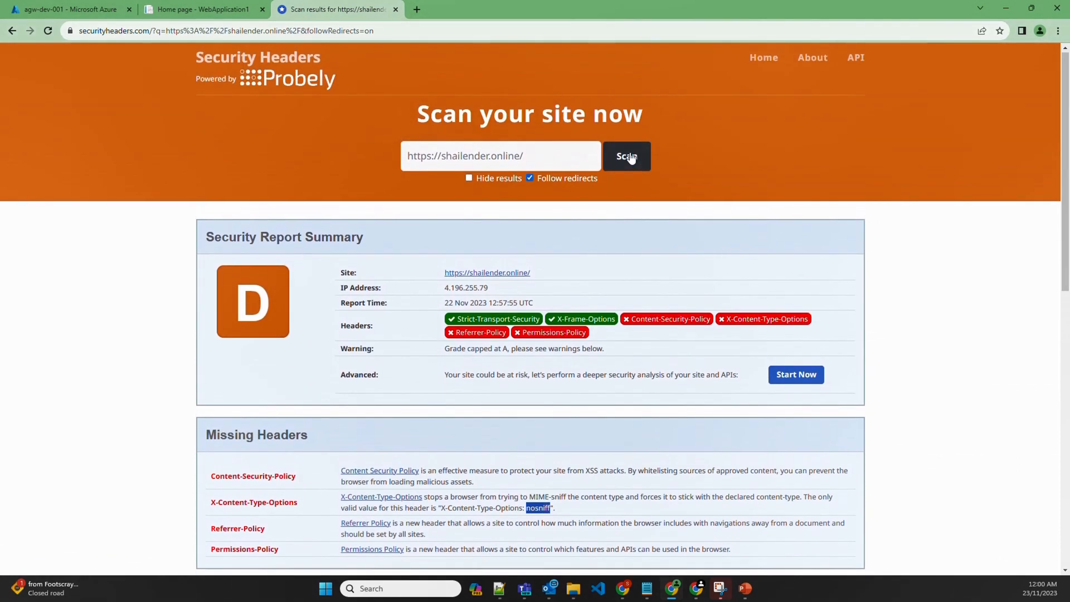
{"action": "left_click", "coordinate": [630, 157]}
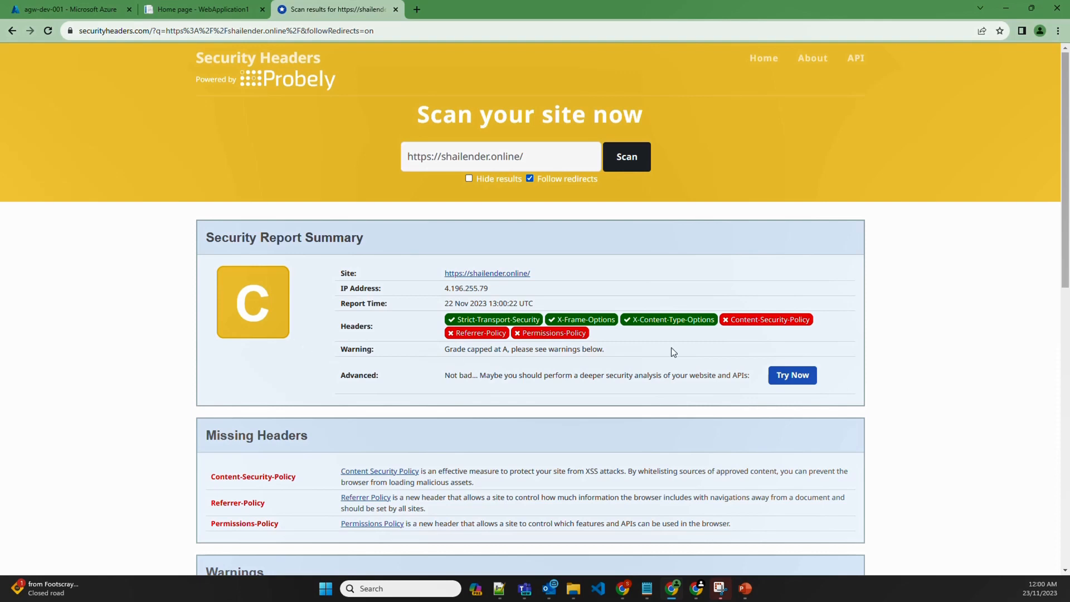
{"action": "left_click_drag", "start_coordinate": [601, 332], "coordinate": [721, 317]}
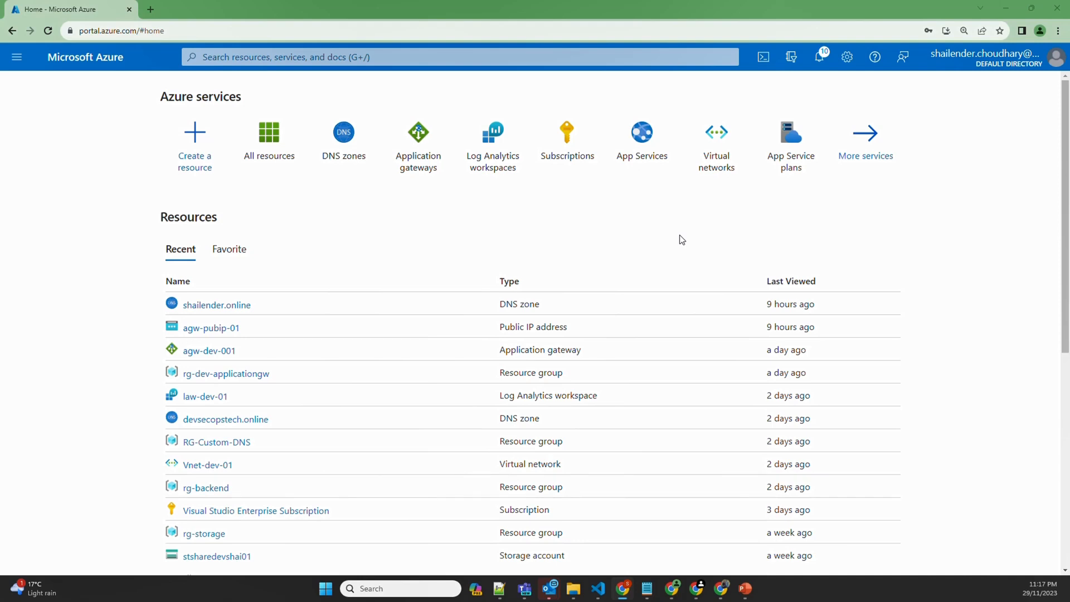
Open agw-dev-001's webserver-pool backend pool and review its virtual machine target options
{"action": "left_click", "coordinate": [416, 155]}
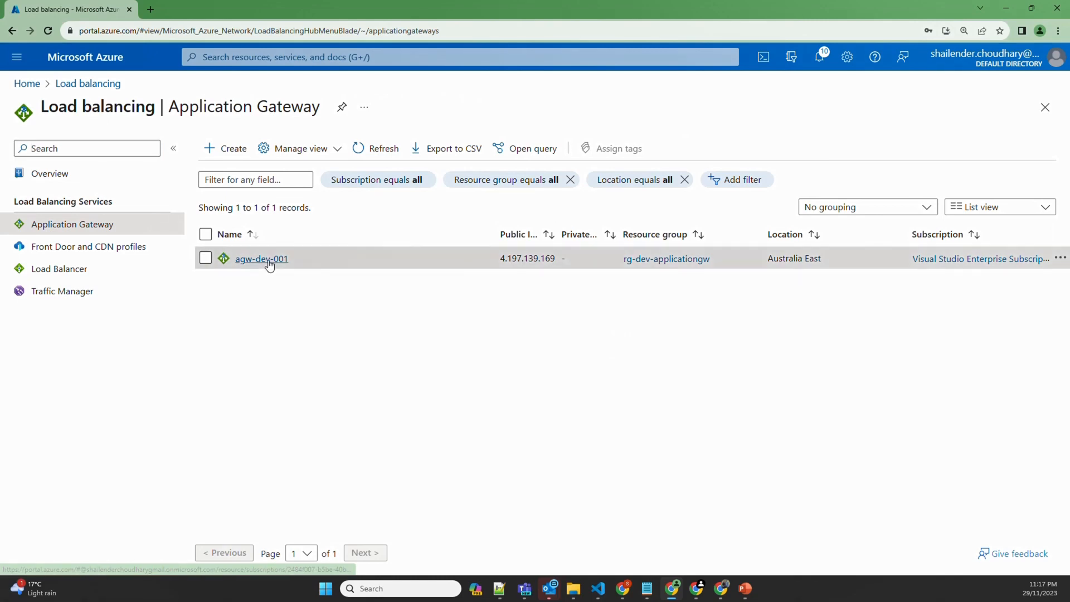
{"action": "left_click", "coordinate": [262, 260]}
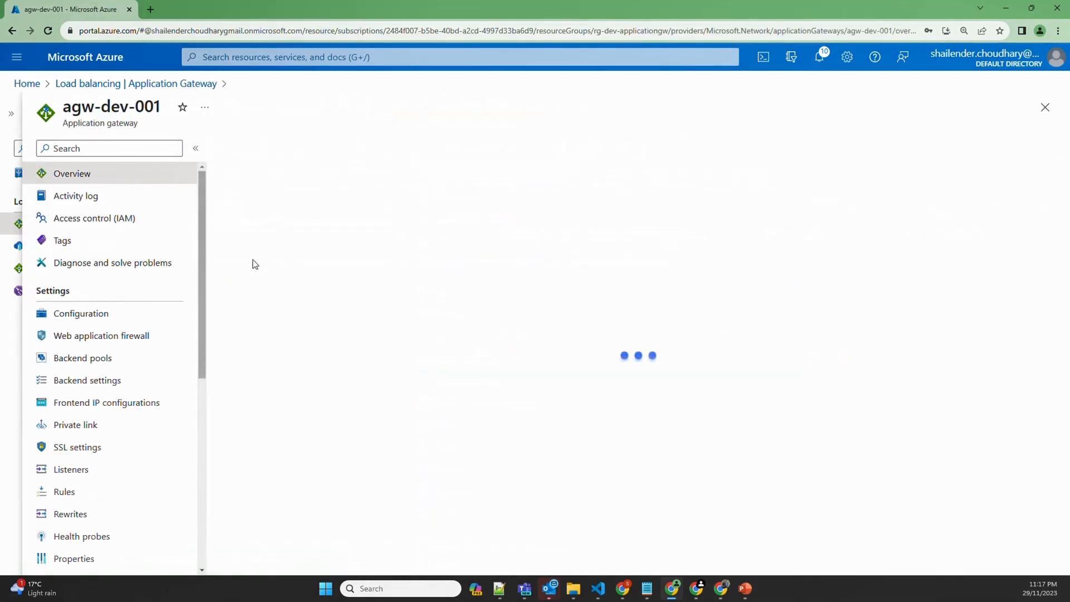
{"action": "left_click", "coordinate": [84, 358]}
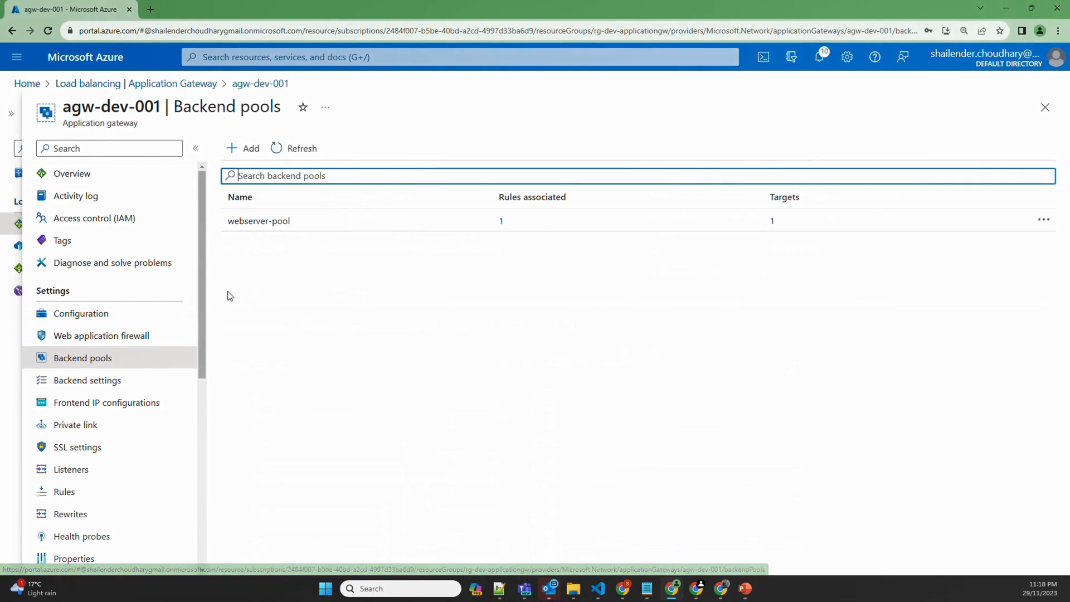
{"action": "left_click", "coordinate": [258, 224]}
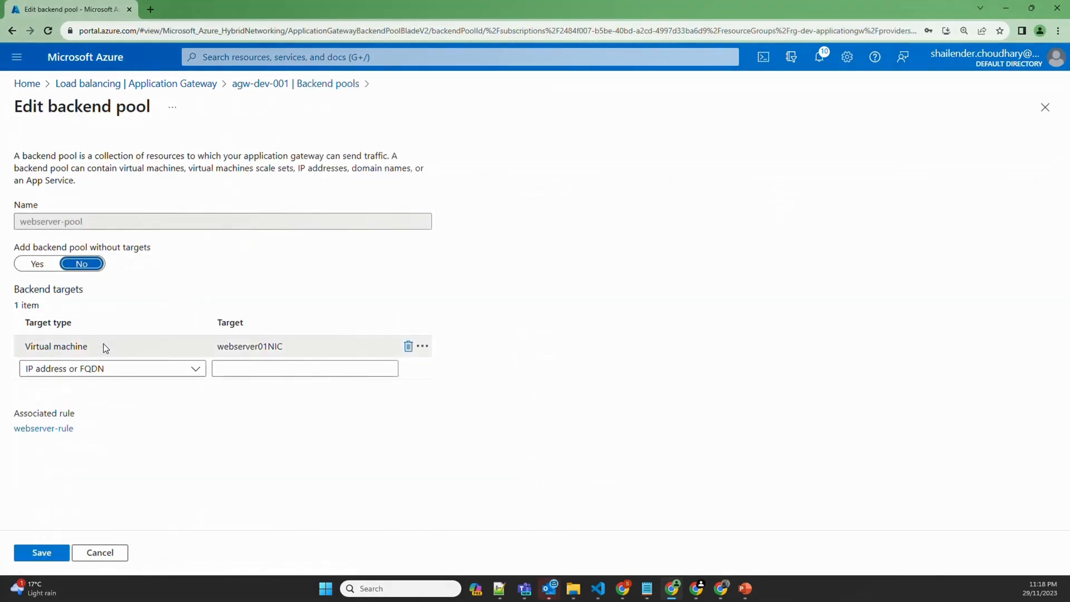
{"action": "left_click", "coordinate": [102, 344]}
{"action": "left_click", "coordinate": [222, 352]}
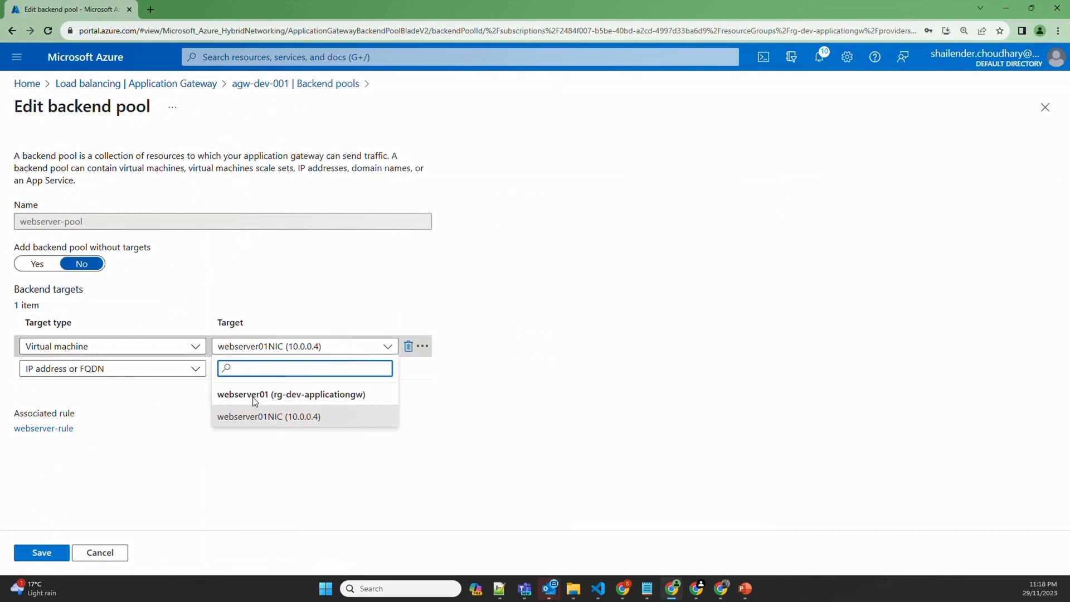
Find Application gateways through search and open agw-dev-001's Listeners page
{"action": "left_click", "coordinate": [264, 57]}
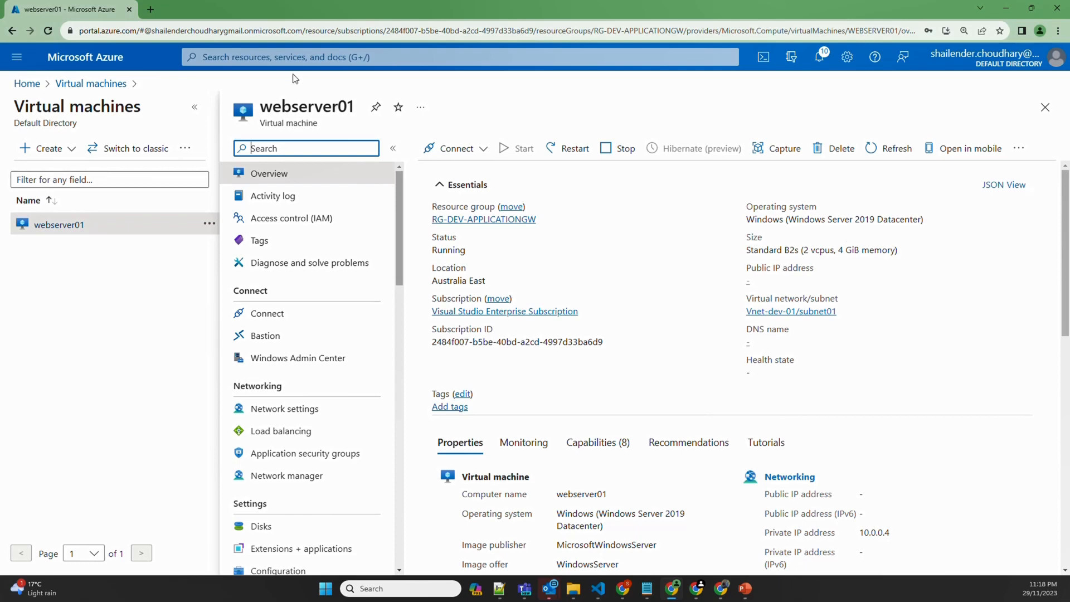
{"action": "left_click", "coordinate": [275, 56]}
{"action": "left_click", "coordinate": [290, 271]}
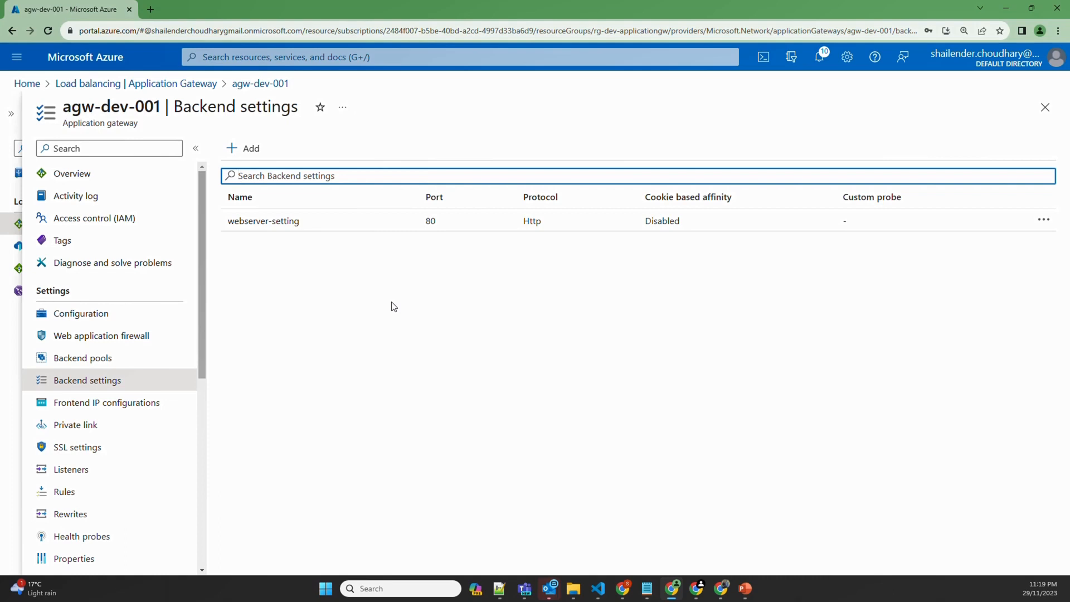
{"action": "left_click", "coordinate": [71, 469]}
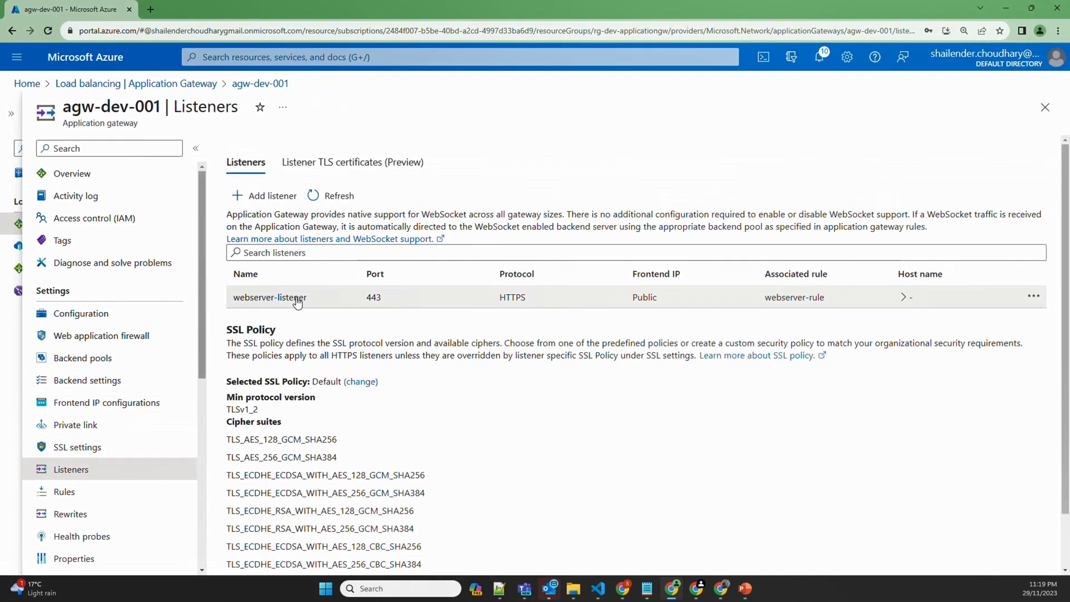
Inspect webserver-listener's certificate setting and cancel without saving any changes
{"action": "left_click", "coordinate": [297, 298]}
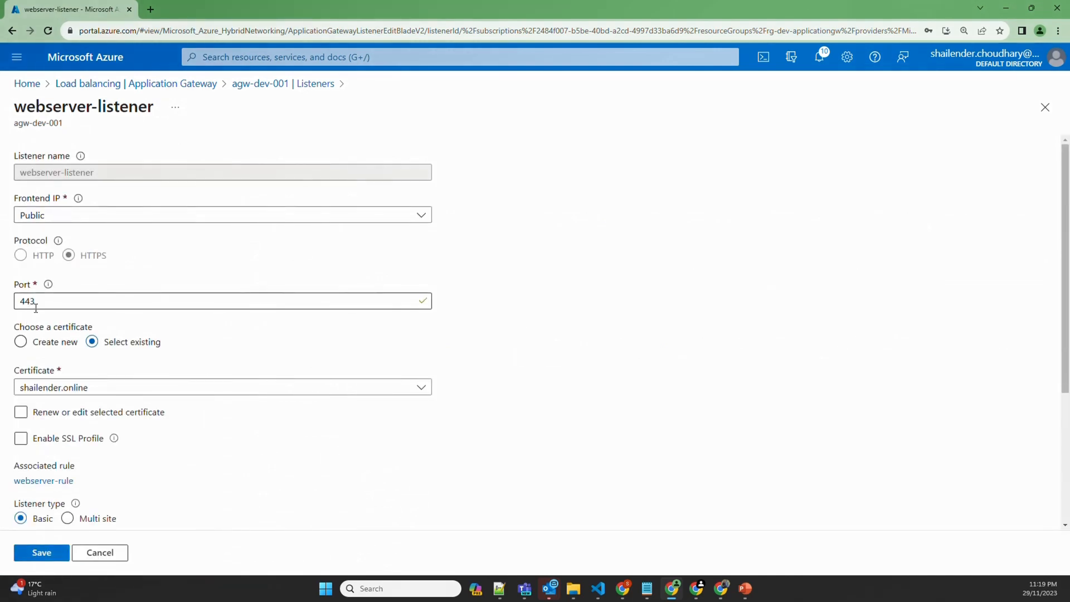
{"action": "left_click", "coordinate": [92, 412]}
{"action": "left_click", "coordinate": [92, 412]}
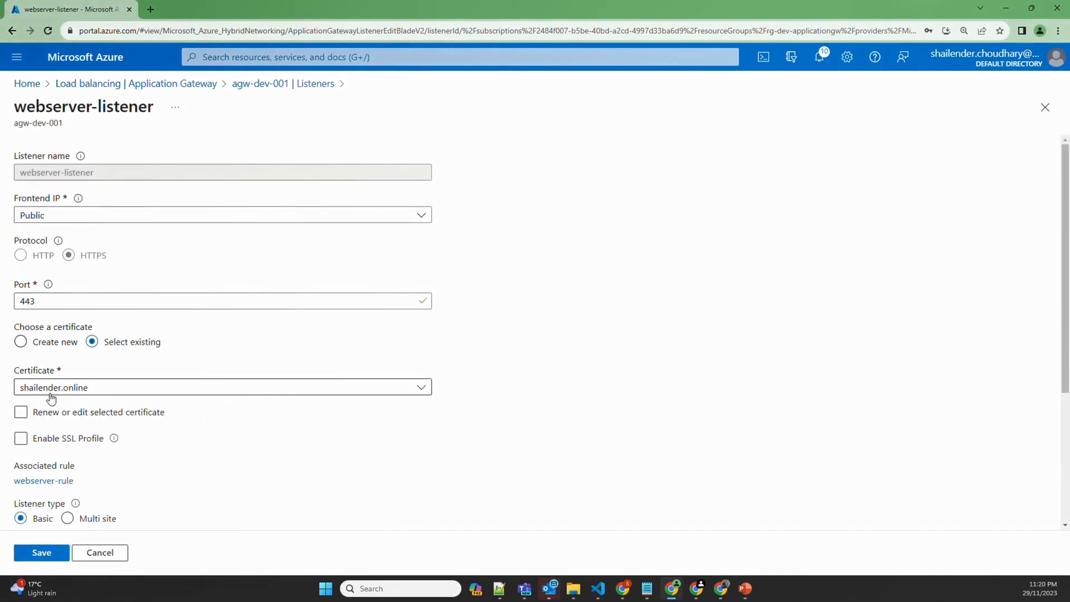
{"action": "left_click", "coordinate": [104, 553]}
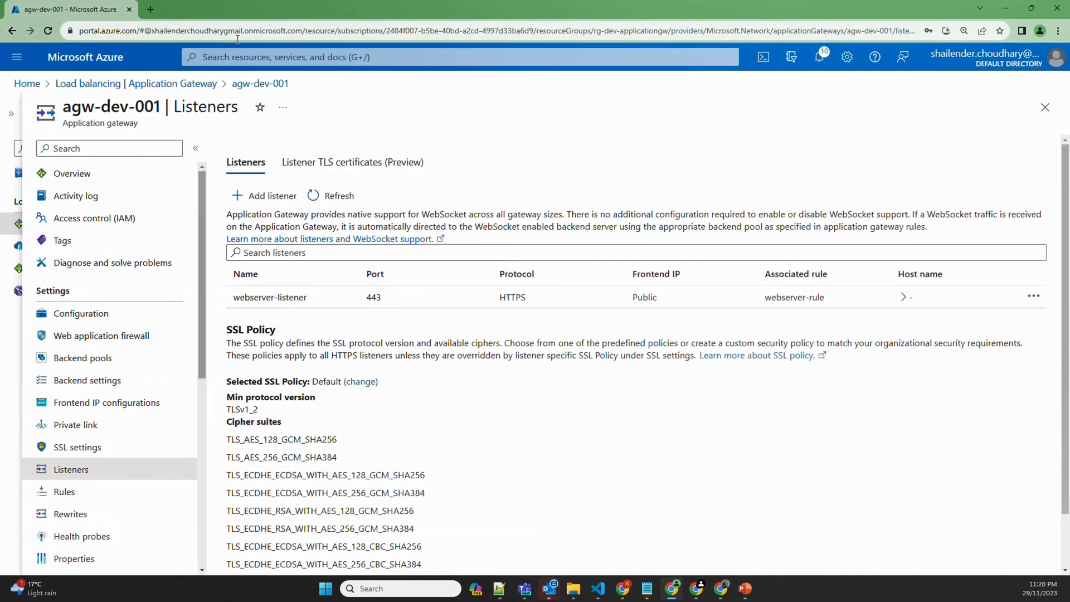
Load the gateway's website in a new tab, confirm webserver01 is served securely, then close it
{"action": "left_click", "coordinate": [149, 10]}
{"action": "type", "text": "shail"}
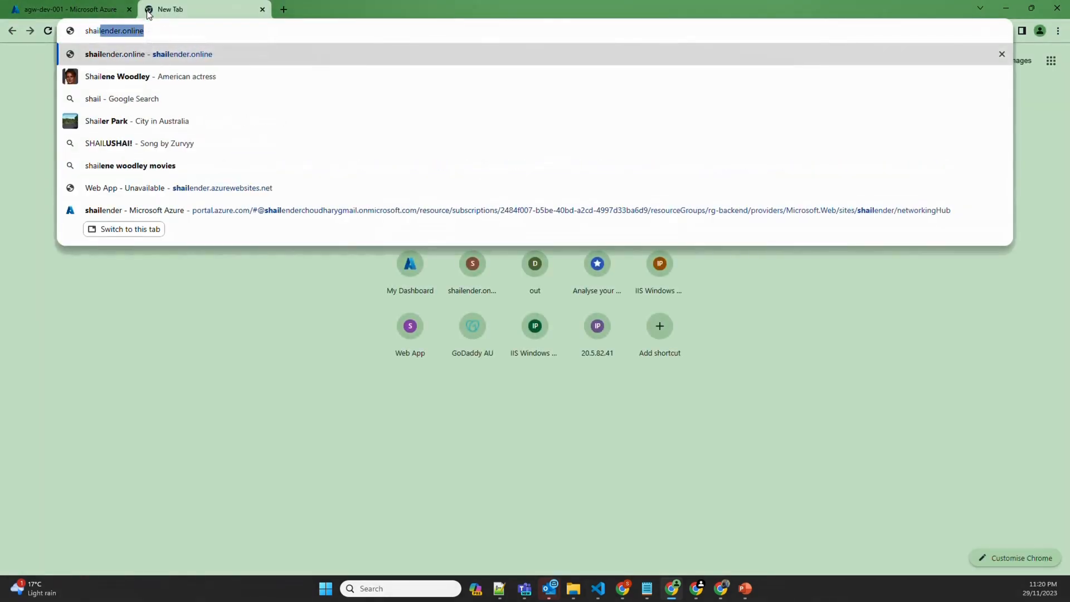
{"action": "key", "text": "Return"}
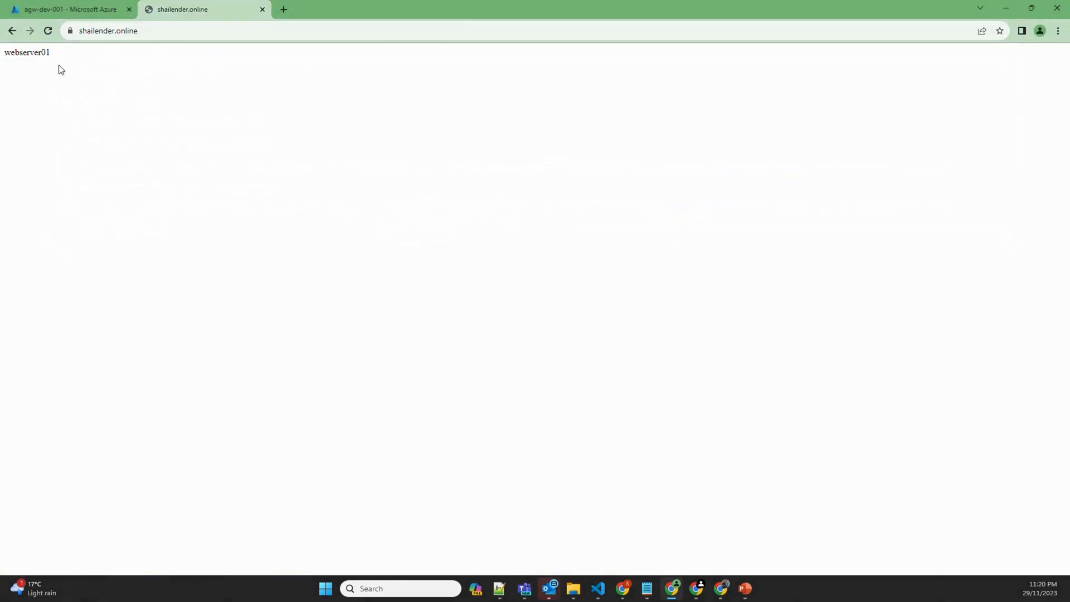
{"action": "double_click", "coordinate": [44, 55]}
{"action": "left_click", "coordinate": [69, 34]}
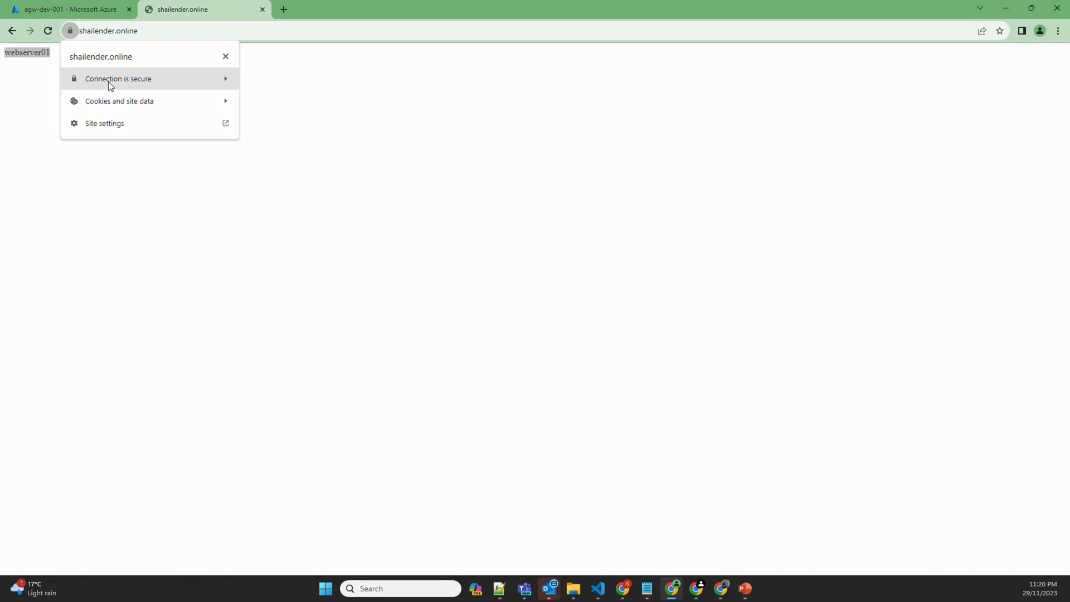
{"action": "left_click", "coordinate": [149, 177]}
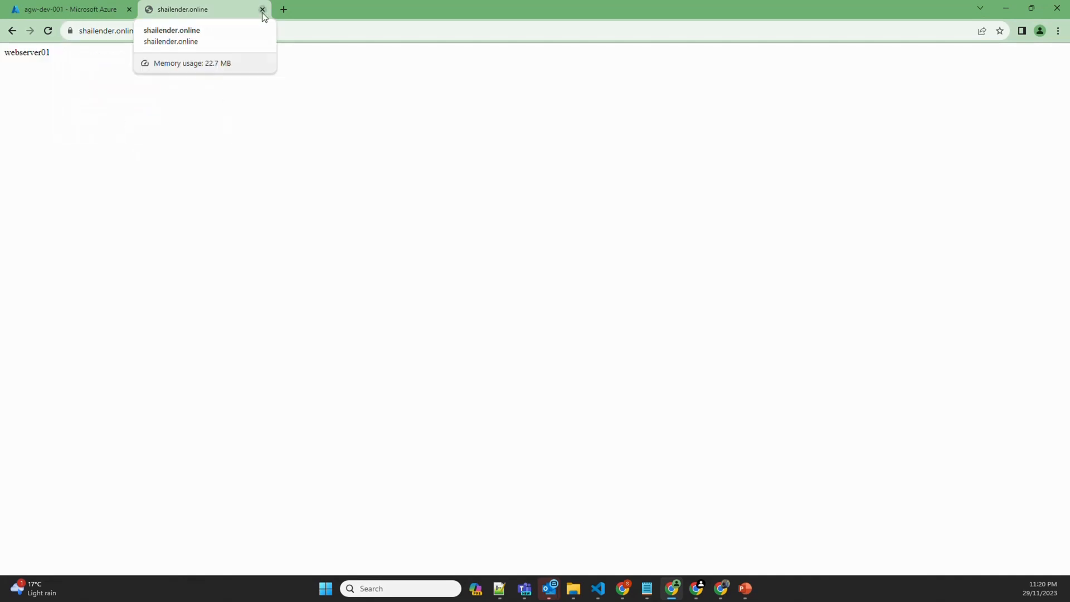
{"action": "left_click", "coordinate": [263, 10]}
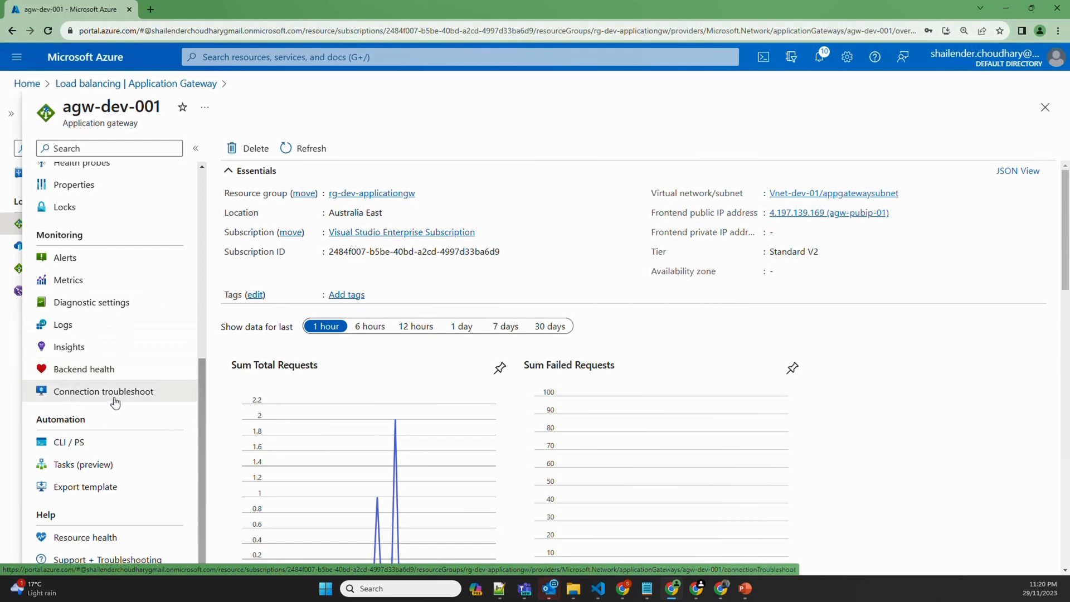
Confirm backend 10.0.0.4 is Healthy and no custom health probes exist, then go to Metrics
{"action": "left_click", "coordinate": [77, 372]}
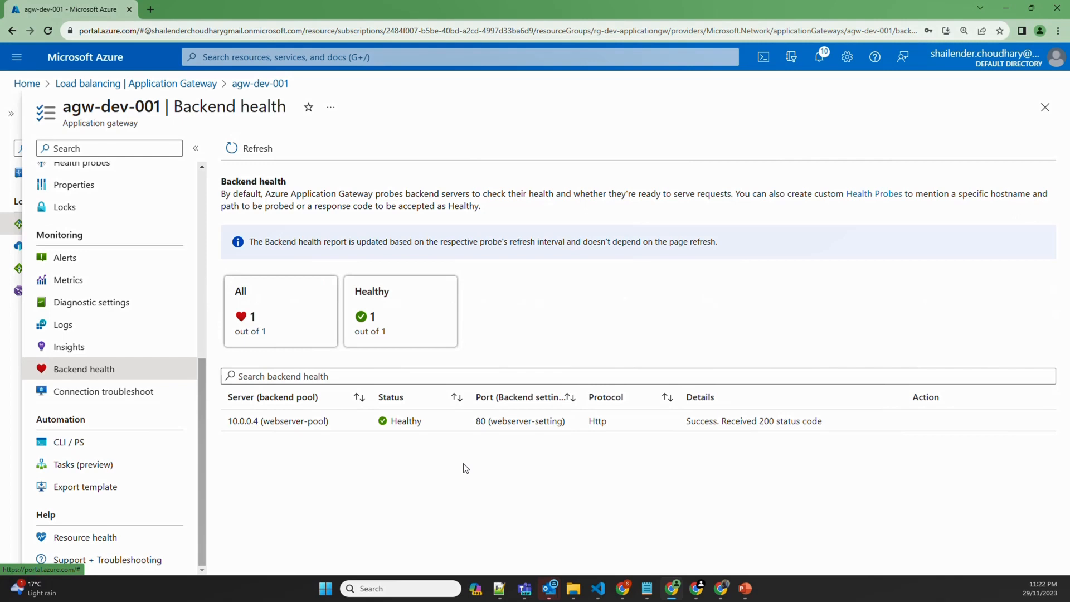
{"action": "scroll", "coordinate": [61, 223], "scroll_direction": "up", "scroll_amount": 2}
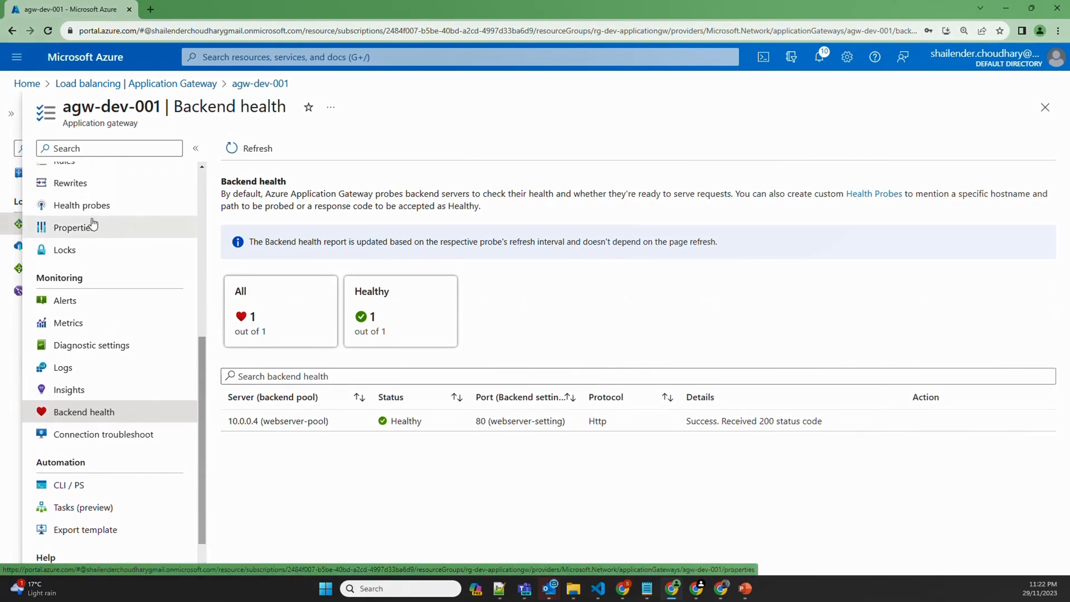
{"action": "left_click", "coordinate": [91, 221]}
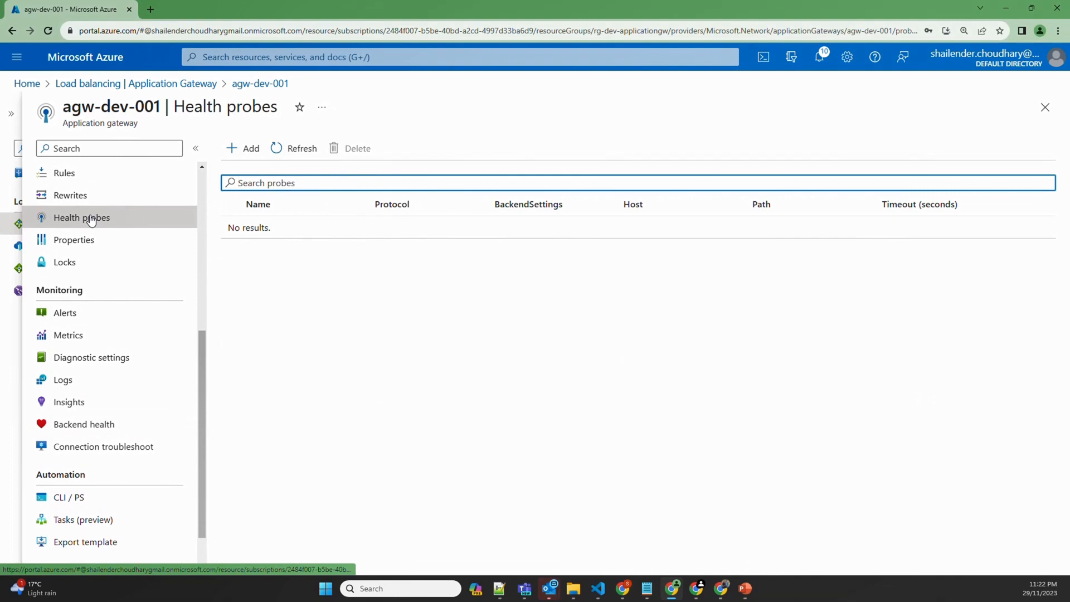
{"action": "left_click", "coordinate": [99, 427]}
{"action": "left_click", "coordinate": [79, 339]}
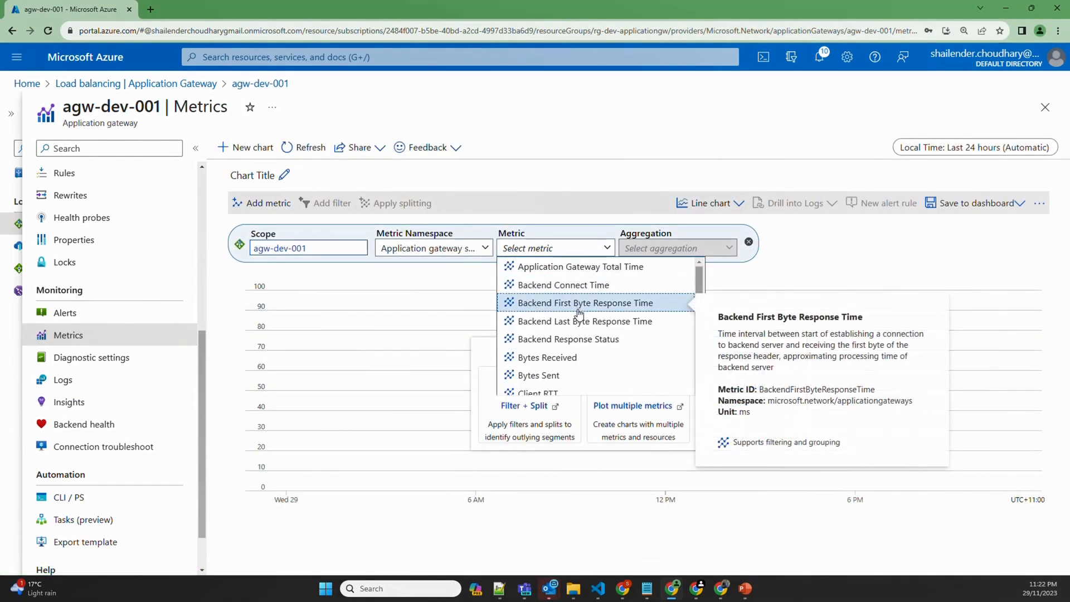
Plot Avg Application Gateway Total Time over the Last 12 hours, peaking at 3.00ms
{"action": "scroll", "coordinate": [613, 339], "scroll_direction": "down", "scroll_amount": 2}
{"action": "scroll", "coordinate": [616, 340], "scroll_direction": "down", "scroll_amount": 1}
{"action": "scroll", "coordinate": [591, 318], "scroll_direction": "up", "scroll_amount": 3}
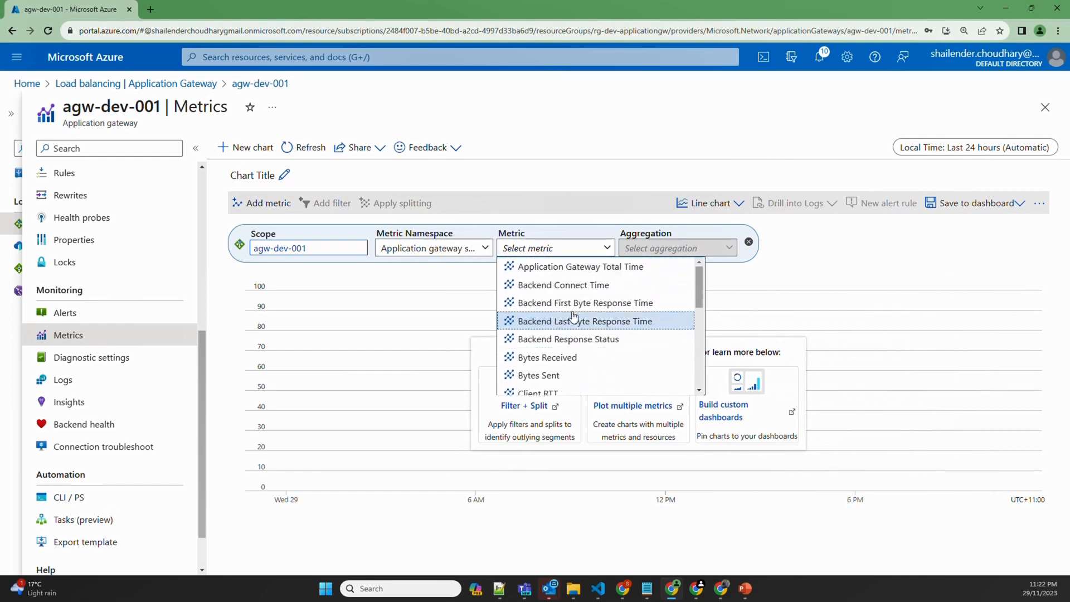
{"action": "mouse_move", "coordinate": [596, 273]}
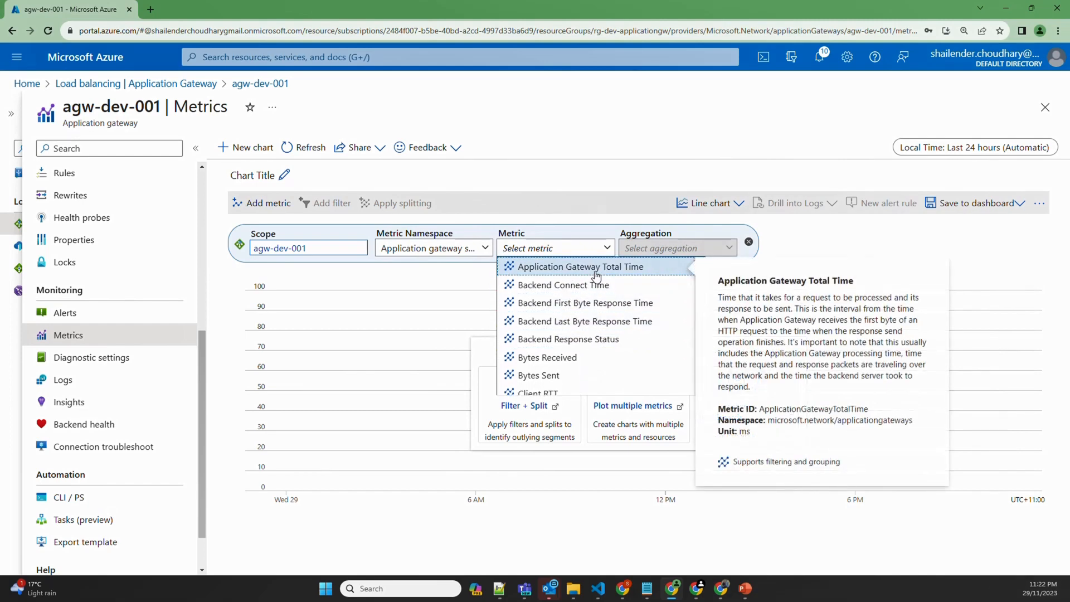
{"action": "left_click", "coordinate": [570, 268]}
{"action": "left_click", "coordinate": [571, 268]}
{"action": "left_click", "coordinate": [931, 147]}
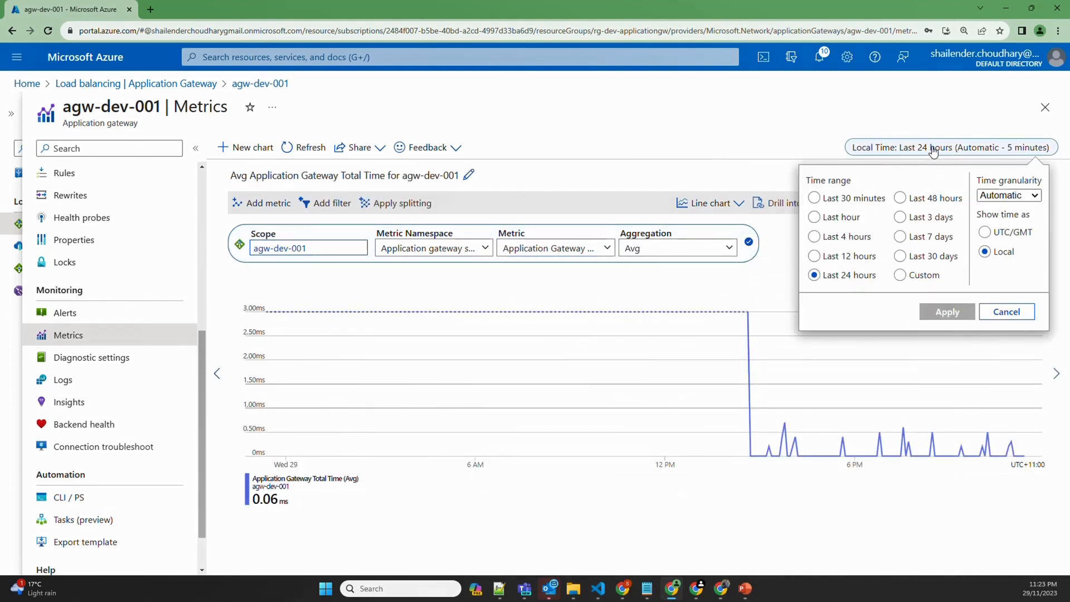
{"action": "left_click", "coordinate": [847, 257]}
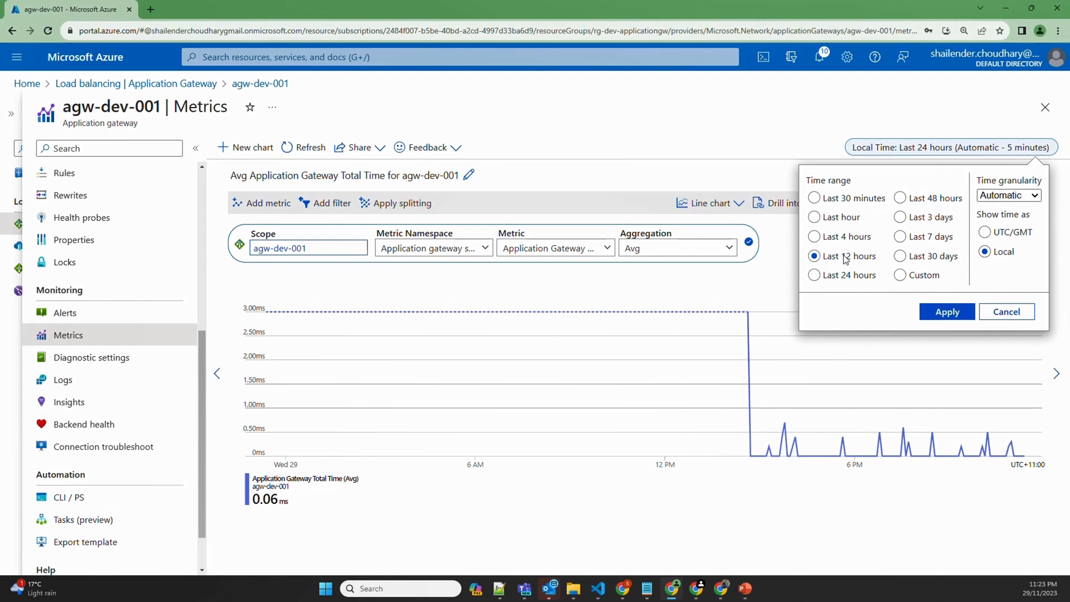
{"action": "left_click", "coordinate": [948, 311]}
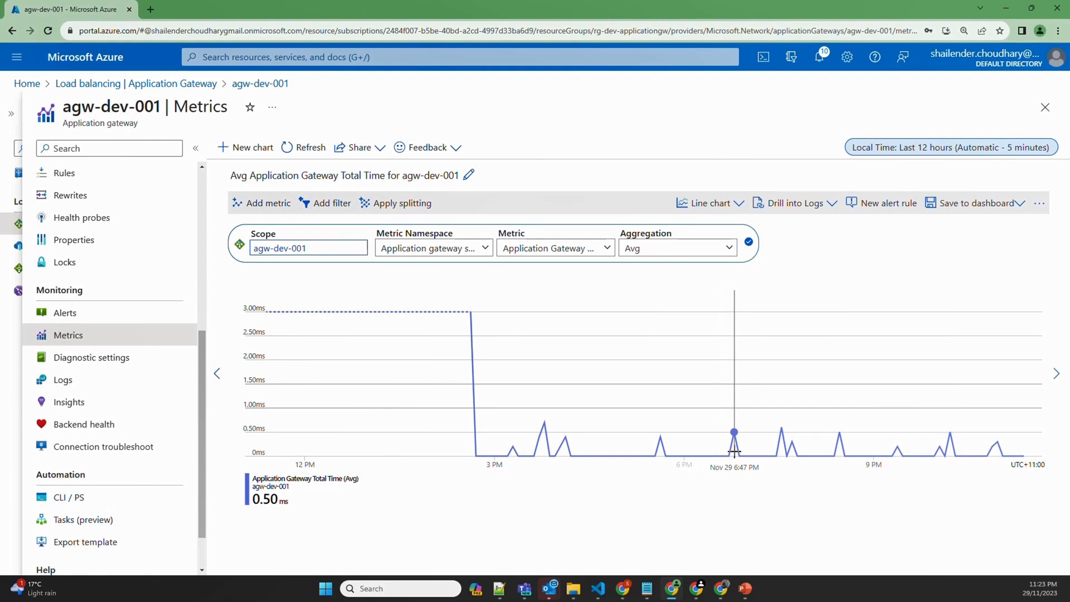
Try Backend Connect Time, Backend Response Status and Bytes Sent, settle on Total Requests, then open Insights
{"action": "left_click", "coordinate": [605, 248]}
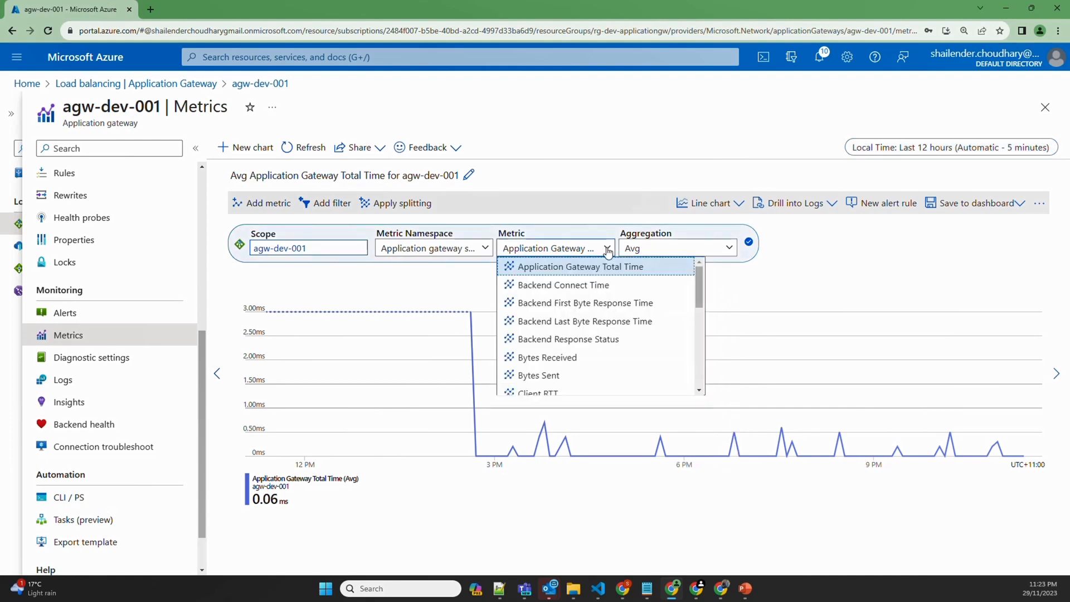
{"action": "left_click", "coordinate": [598, 285]}
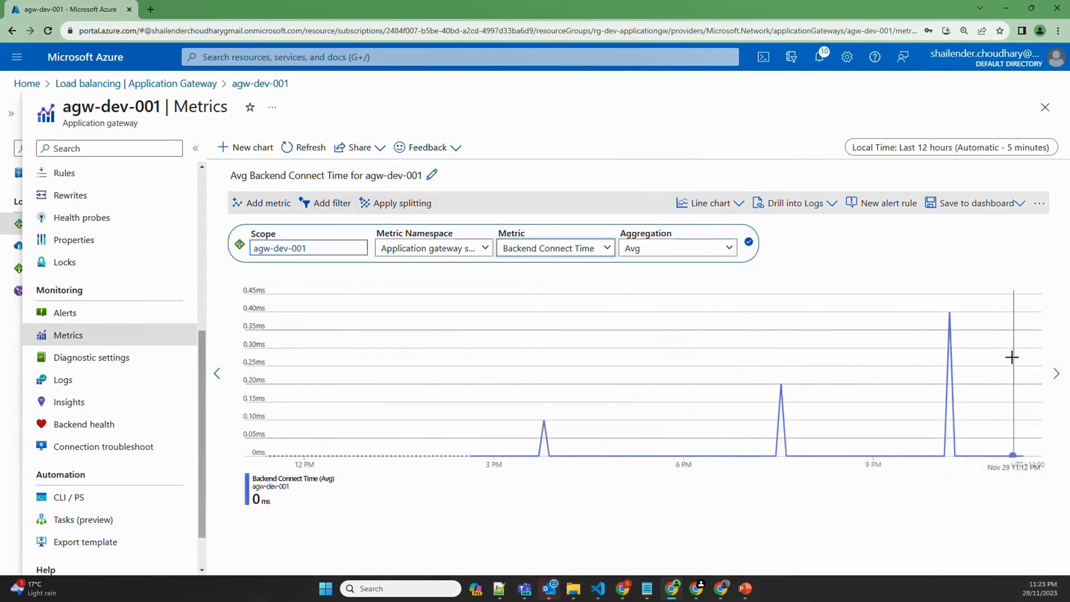
{"action": "left_click", "coordinate": [605, 248]}
{"action": "left_click", "coordinate": [590, 345]}
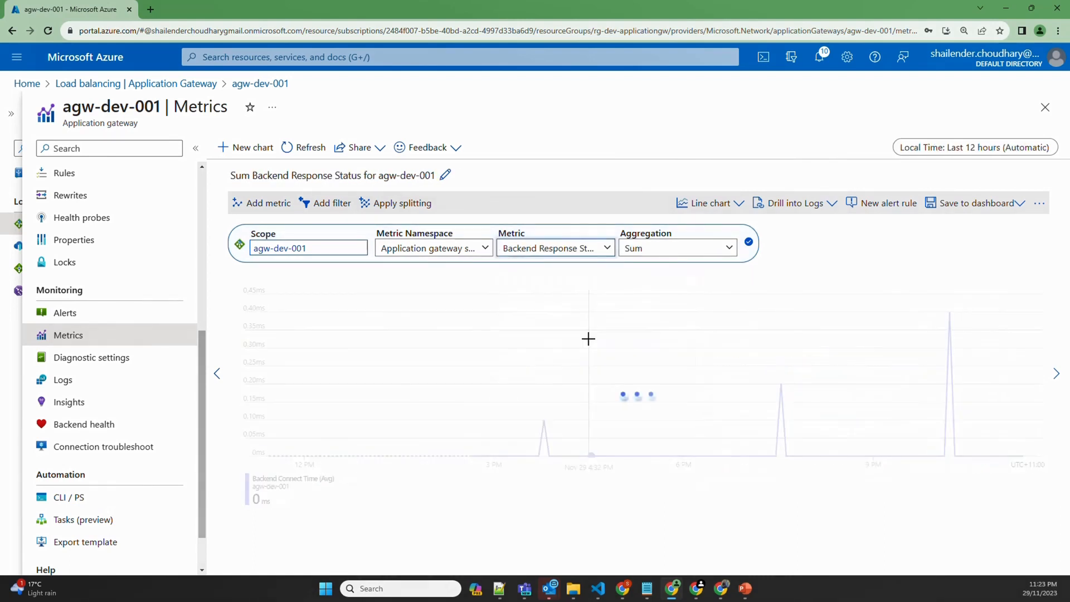
{"action": "left_click", "coordinate": [580, 248]}
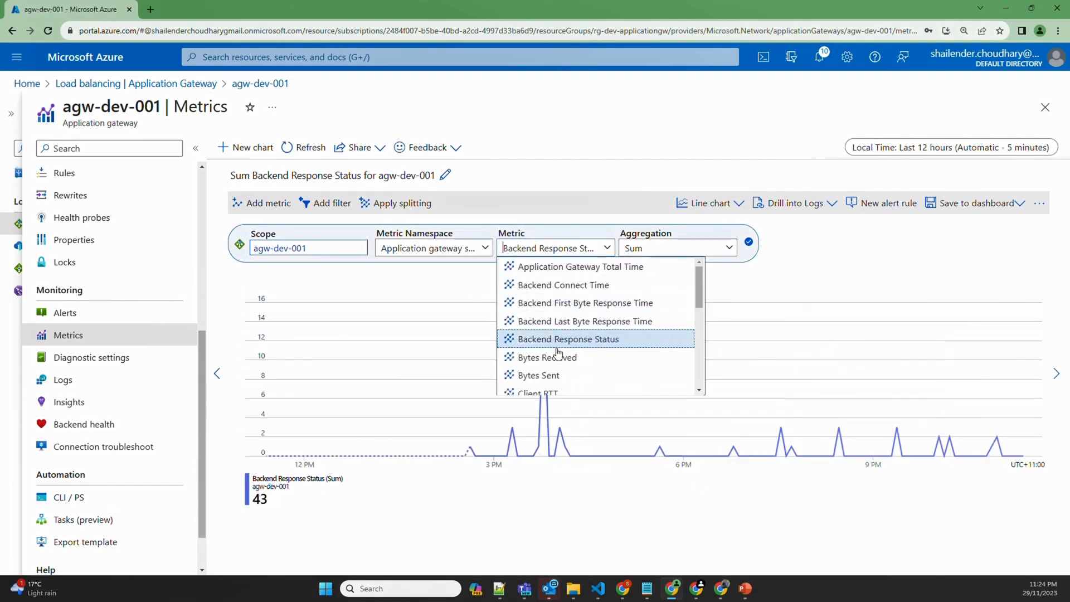
{"action": "left_click", "coordinate": [557, 379]}
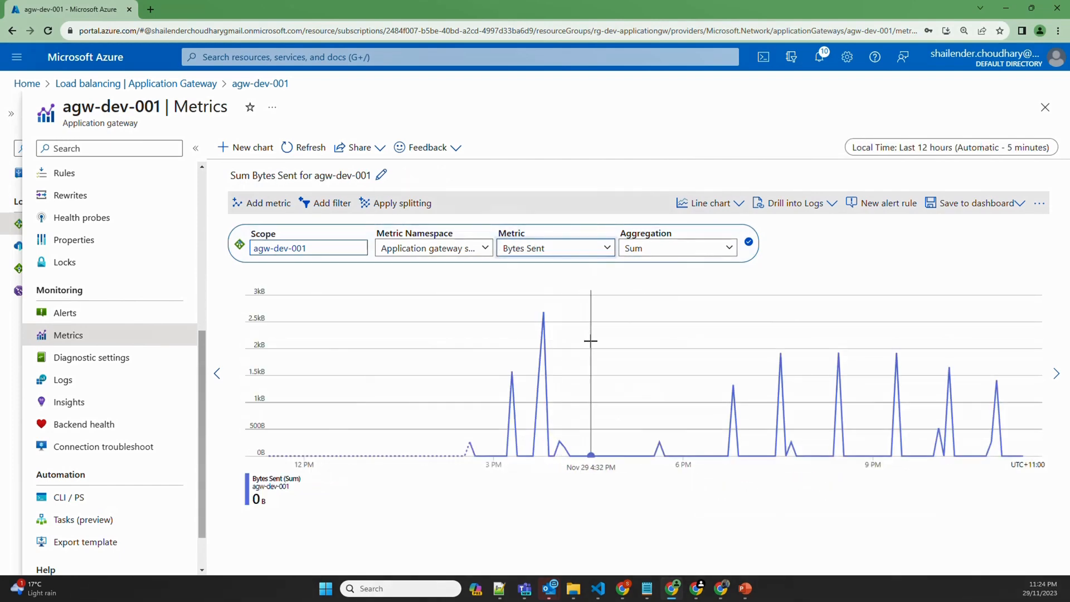
{"action": "left_click", "coordinate": [579, 248]}
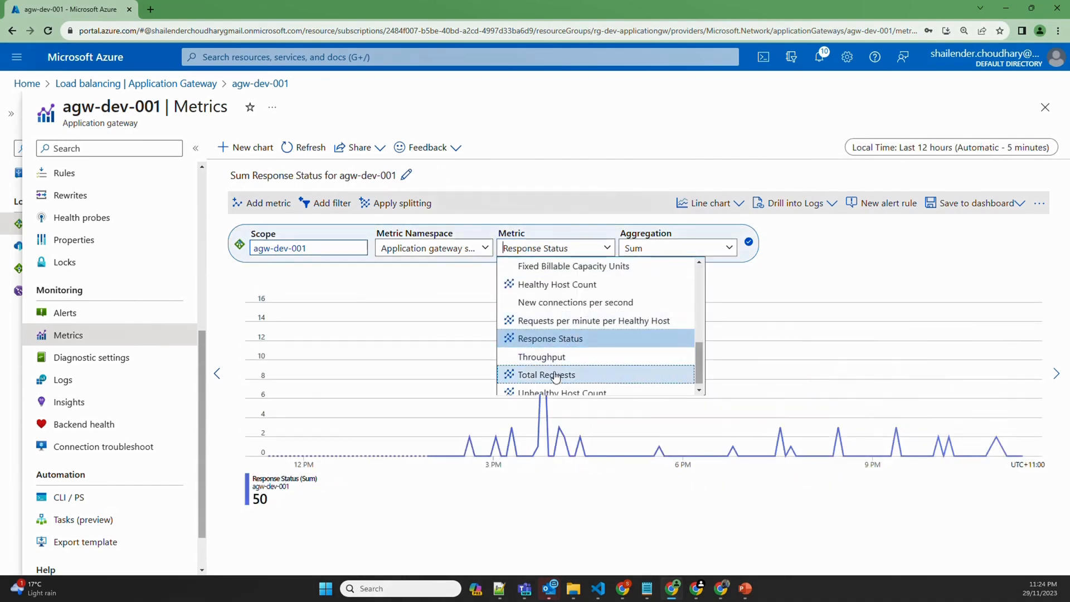
{"action": "left_click", "coordinate": [535, 439]}
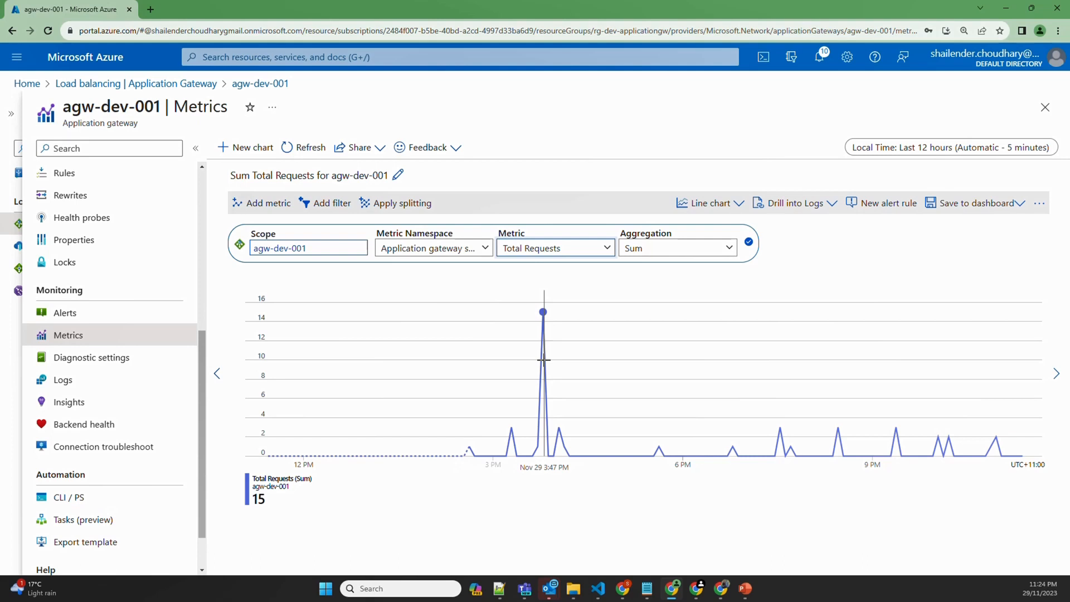
{"action": "left_click", "coordinate": [607, 248]}
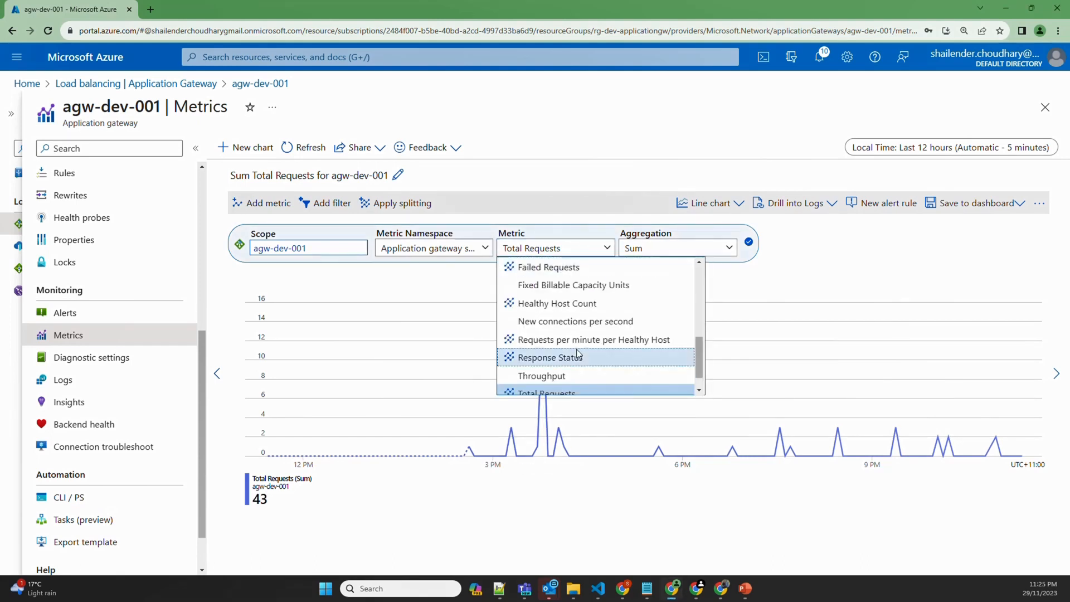
{"action": "scroll", "coordinate": [577, 354], "scroll_direction": "down", "scroll_amount": 1}
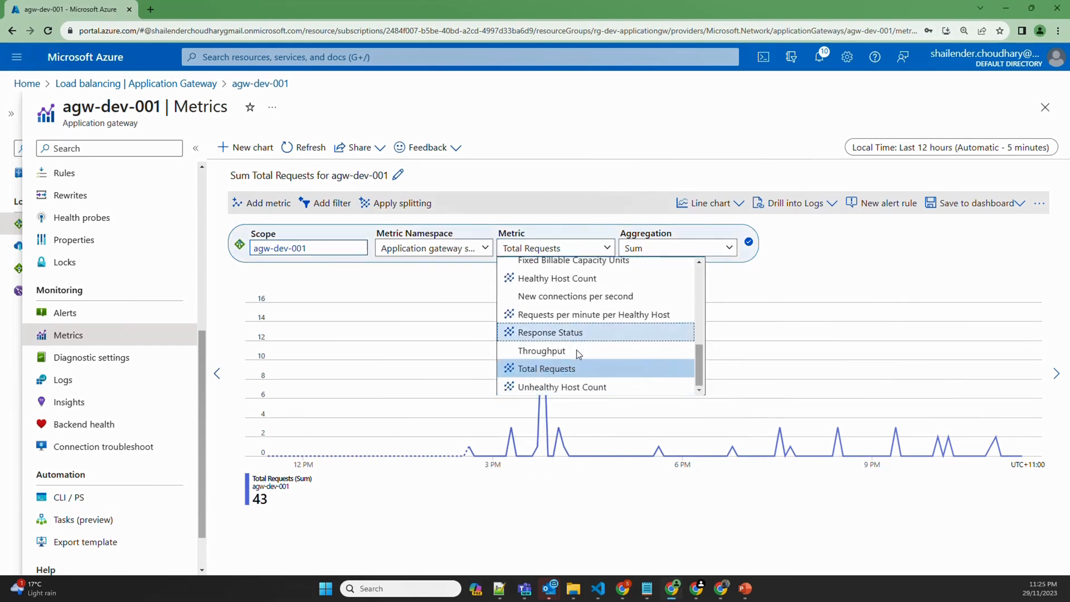
{"action": "left_click", "coordinate": [495, 184]}
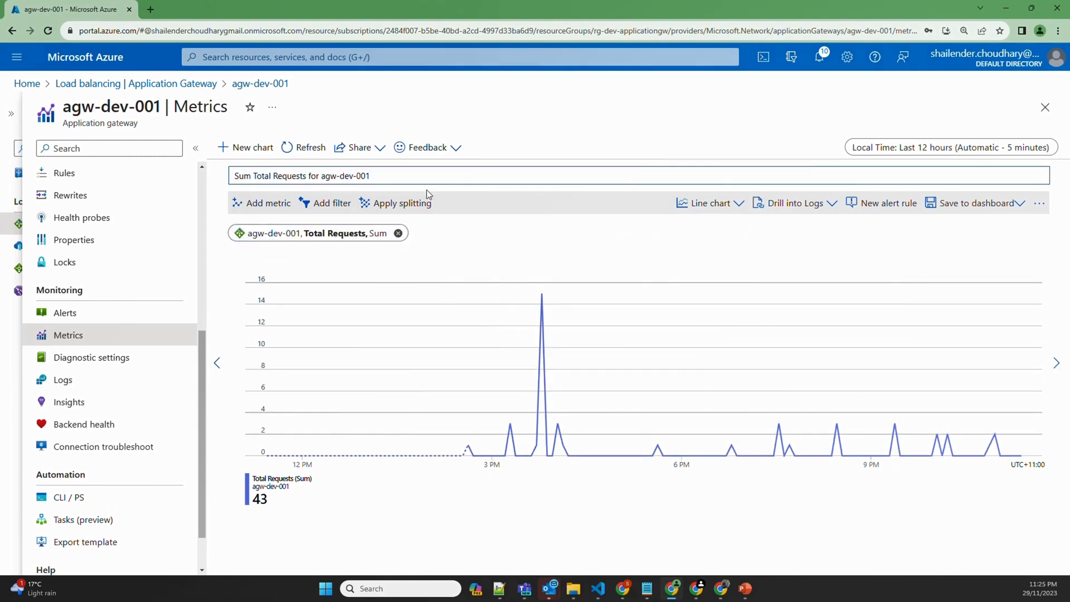
{"action": "left_click", "coordinate": [69, 404]}
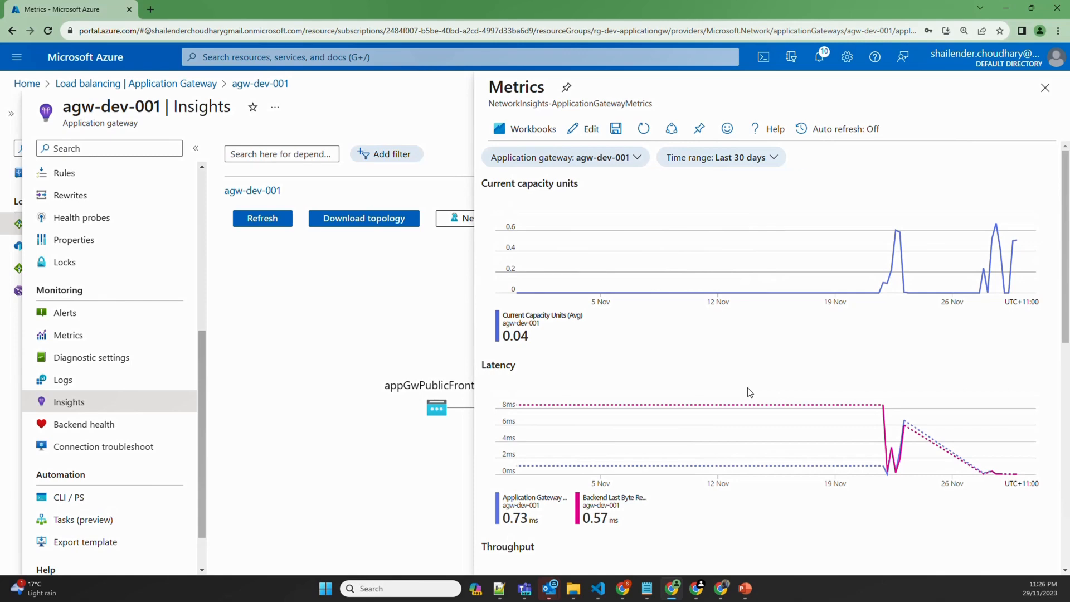
Set the Insights metrics to Last 12 hours, scroll through the charts, and close the pane
{"action": "left_click", "coordinate": [783, 158]}
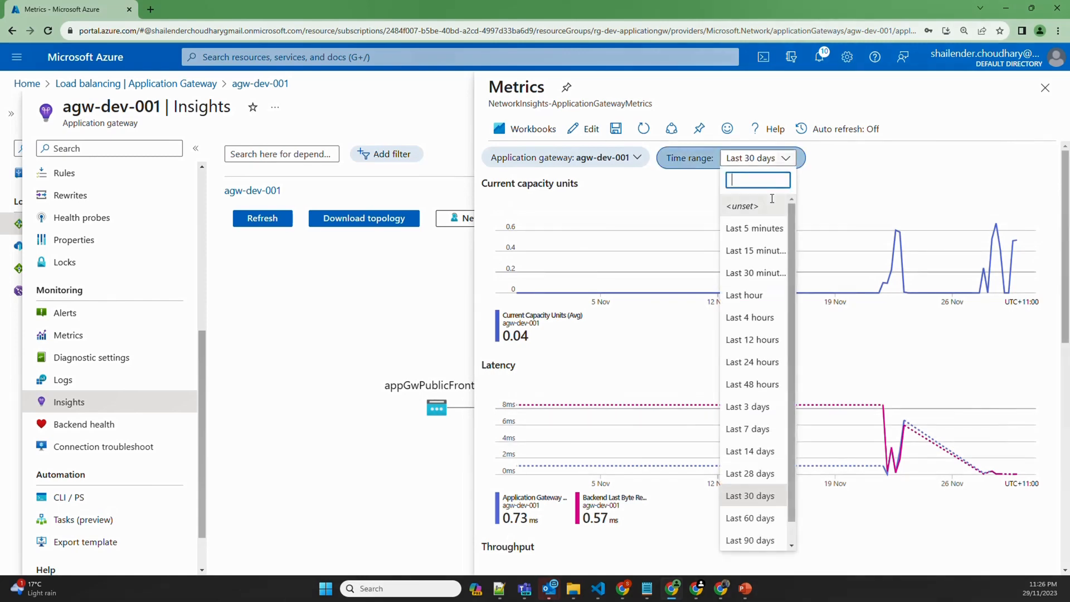
{"action": "left_click", "coordinate": [752, 339]}
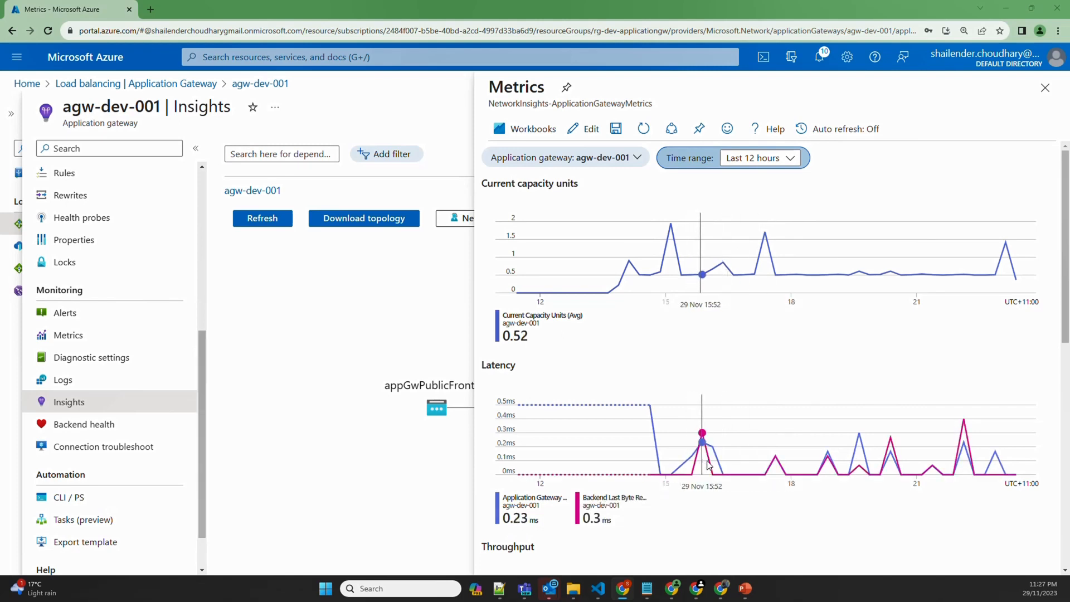
{"action": "scroll", "coordinate": [714, 464], "scroll_direction": "down", "scroll_amount": 3}
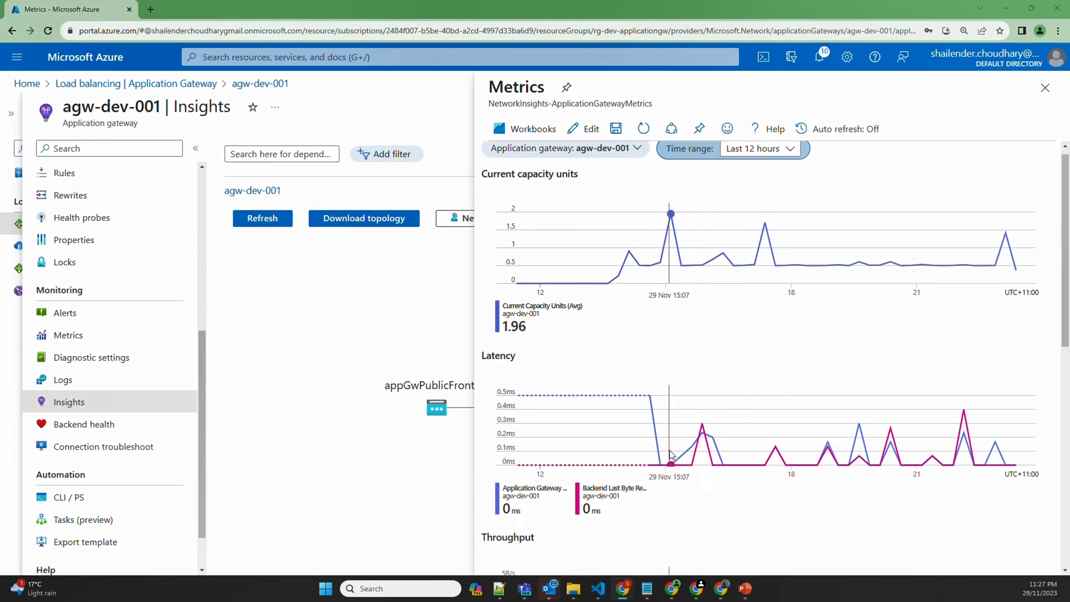
{"action": "scroll", "coordinate": [701, 463], "scroll_direction": "down", "scroll_amount": 4}
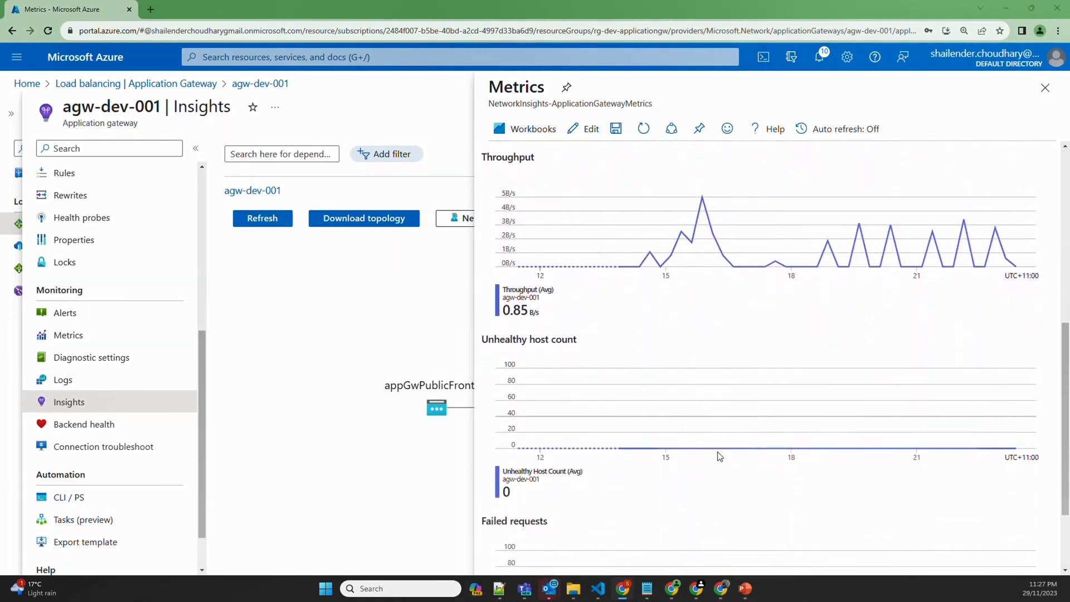
{"action": "scroll", "coordinate": [696, 461], "scroll_direction": "down", "scroll_amount": 2}
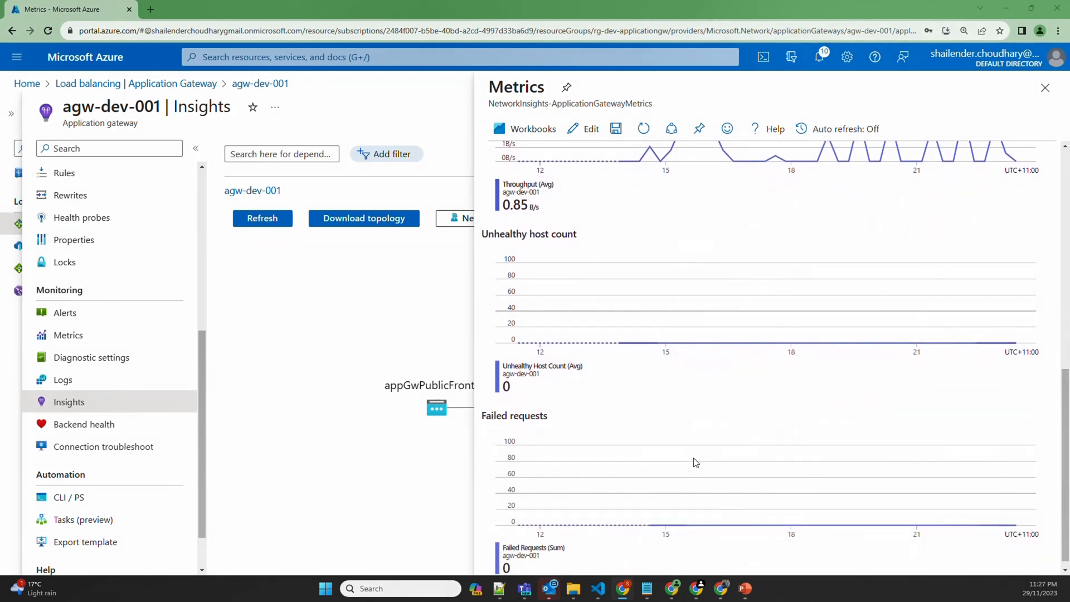
{"action": "scroll", "coordinate": [686, 468], "scroll_direction": "down", "scroll_amount": 1}
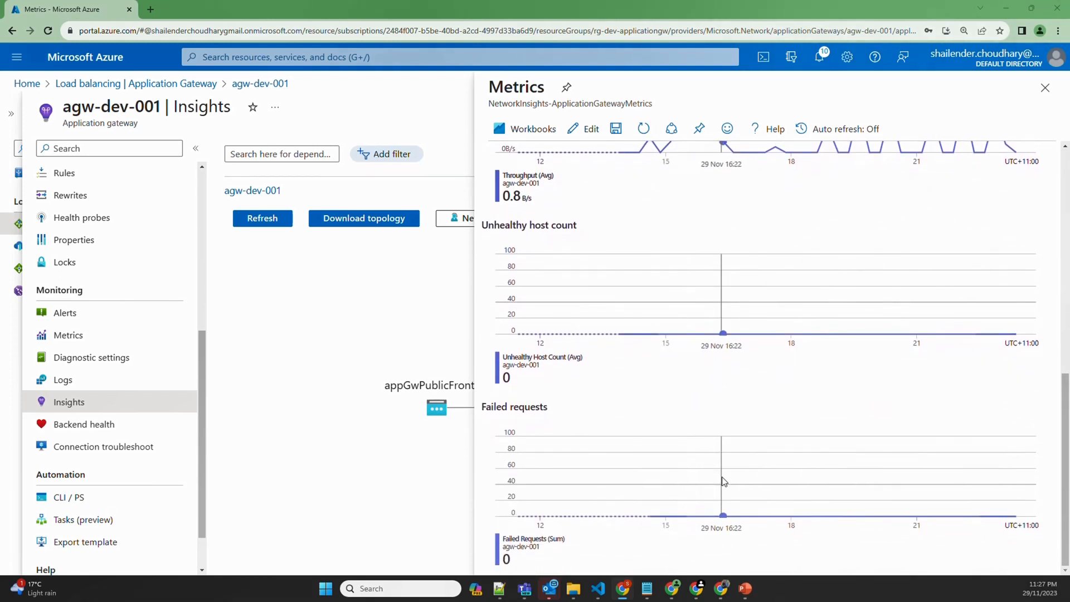
{"action": "left_click", "coordinate": [1045, 88]}
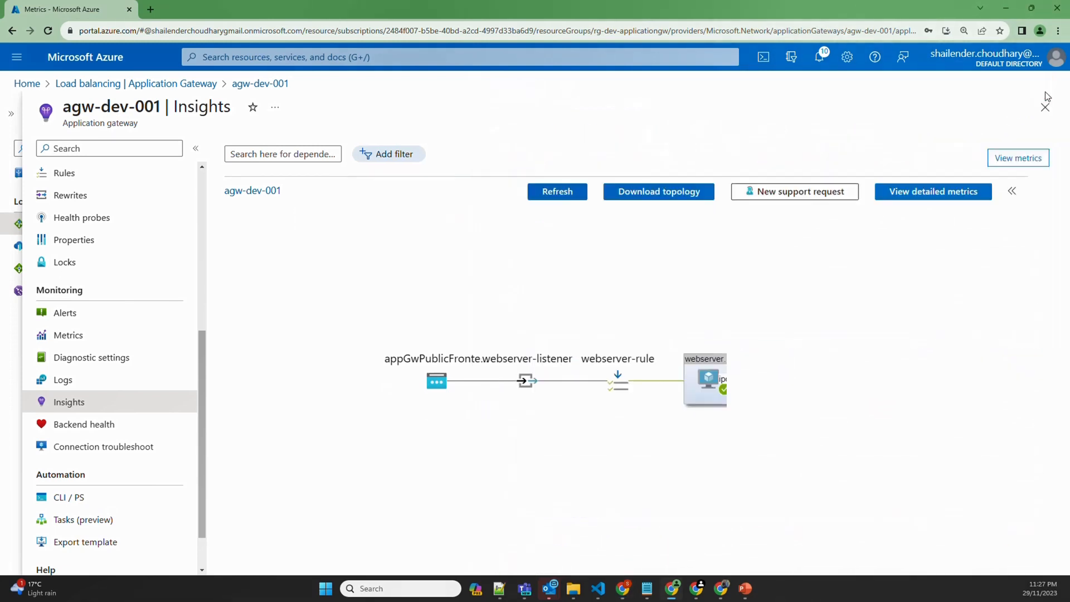
{"action": "left_click", "coordinate": [908, 195]}
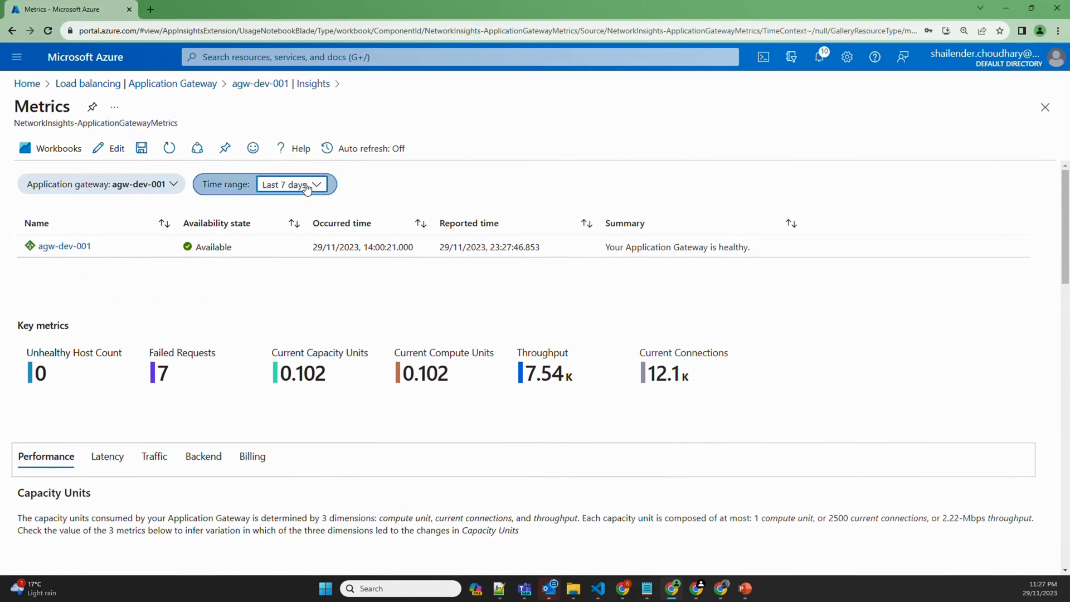
{"action": "left_click", "coordinate": [307, 187]}
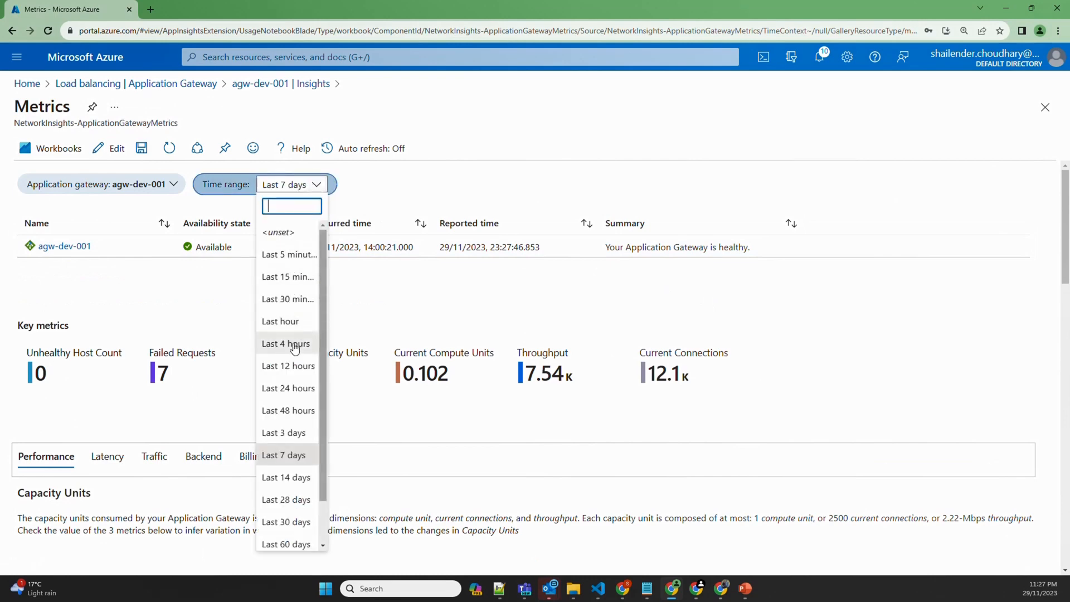
{"action": "left_click", "coordinate": [291, 368]}
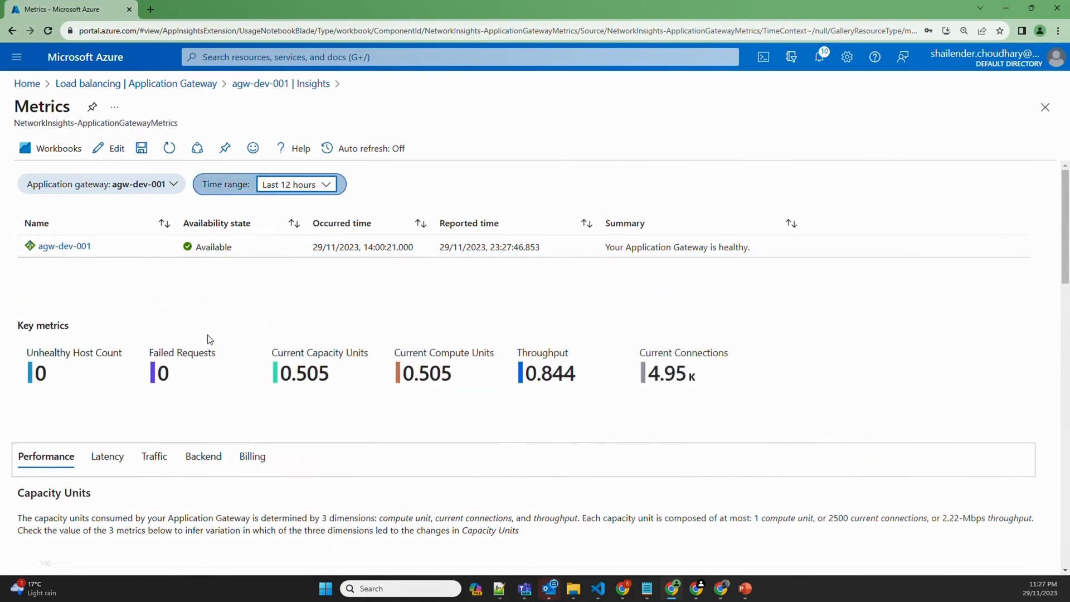
{"action": "scroll", "coordinate": [209, 339], "scroll_direction": "down", "scroll_amount": 4}
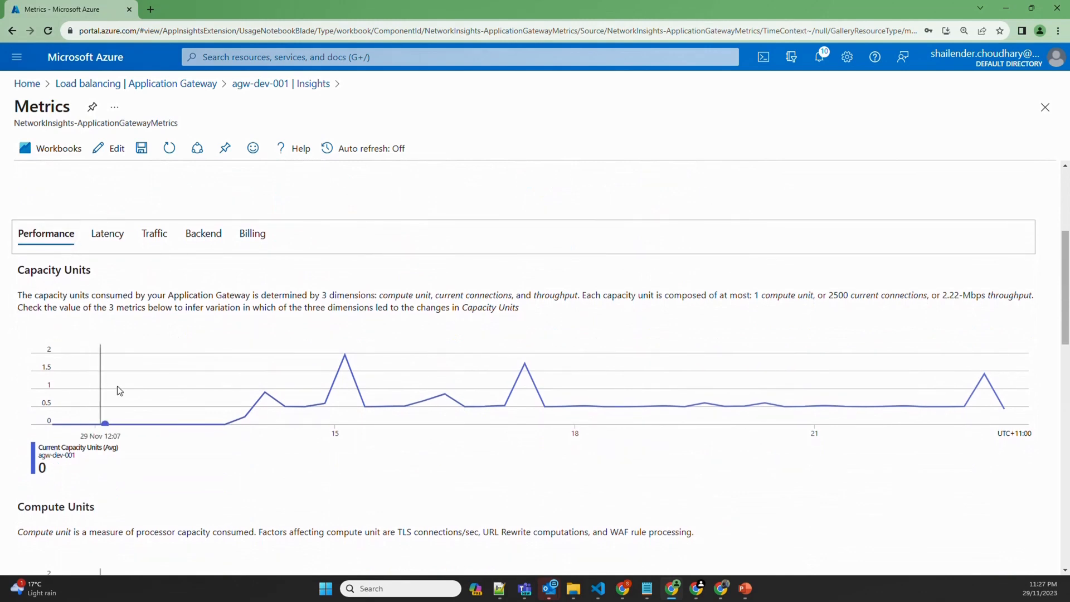
{"action": "scroll", "coordinate": [149, 366], "scroll_direction": "down", "scroll_amount": 4}
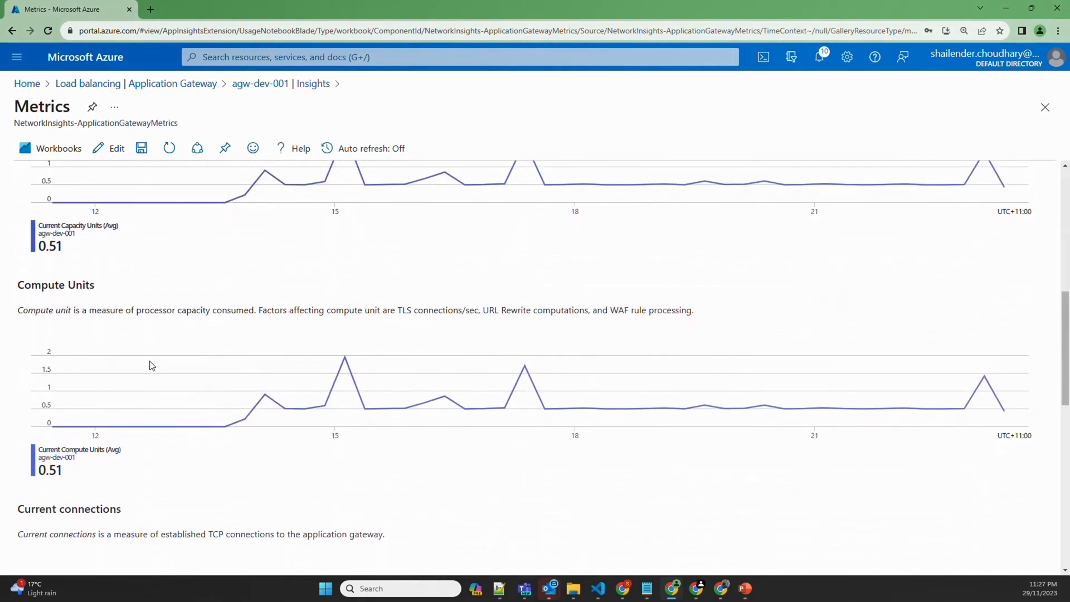
{"action": "scroll", "coordinate": [149, 365], "scroll_direction": "down", "scroll_amount": 4}
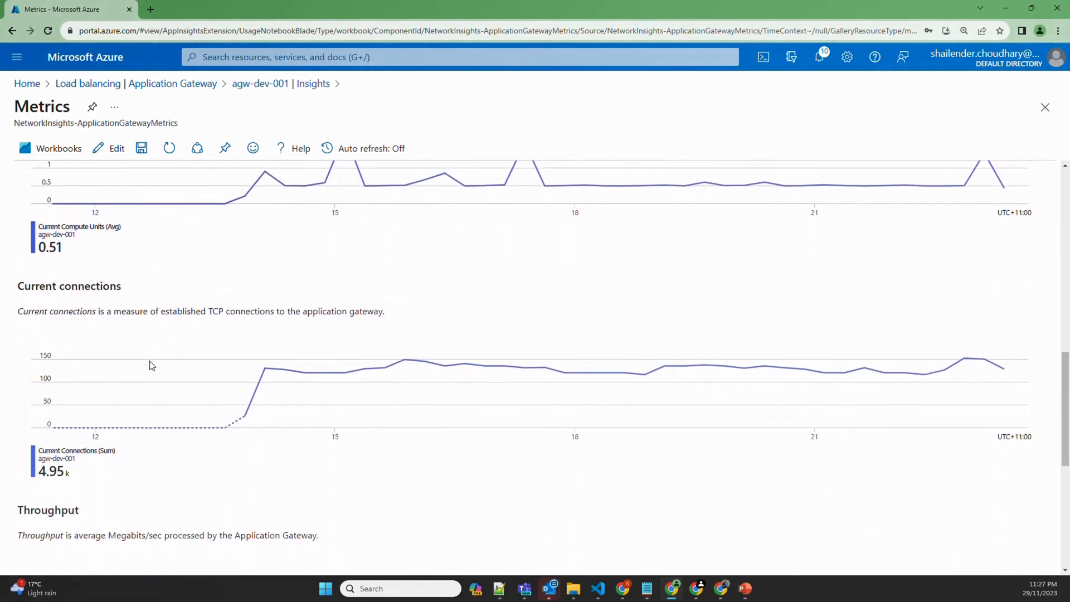
{"action": "scroll", "coordinate": [149, 366], "scroll_direction": "up", "scroll_amount": 12}
{"action": "left_click", "coordinate": [106, 401]}
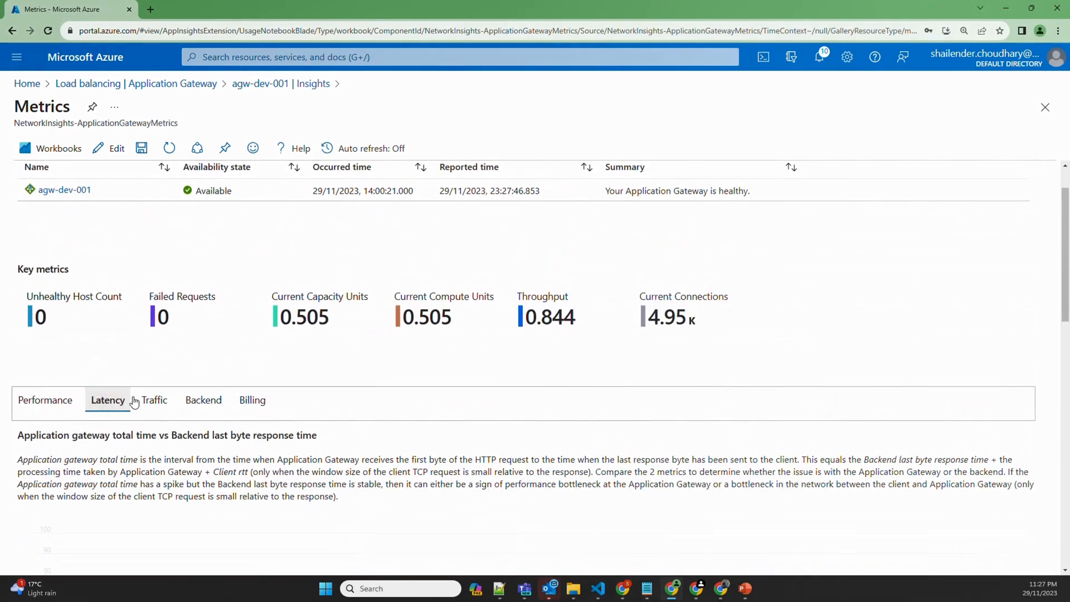
{"action": "scroll", "coordinate": [210, 432], "scroll_direction": "down", "scroll_amount": 5}
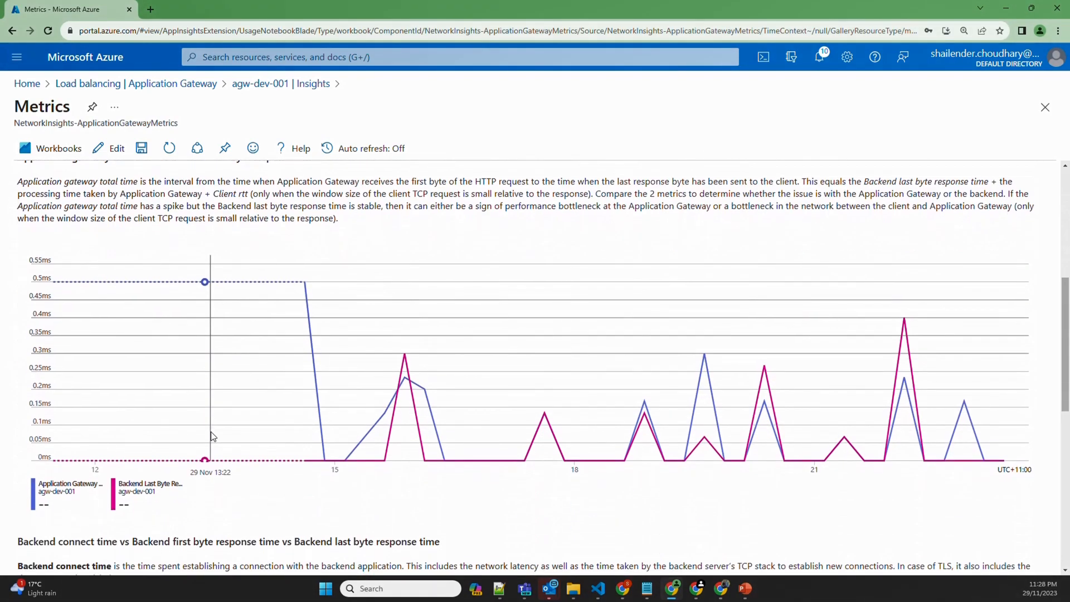
{"action": "scroll", "coordinate": [212, 436], "scroll_direction": "down", "scroll_amount": 4}
{"action": "scroll", "coordinate": [212, 436], "scroll_direction": "up", "scroll_amount": 6}
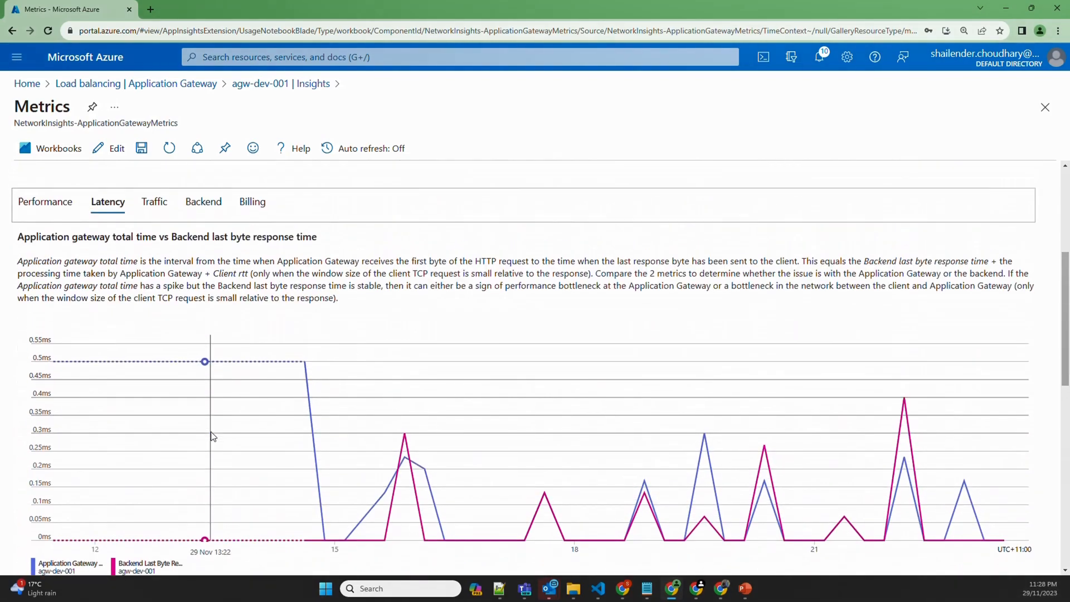
{"action": "scroll", "coordinate": [212, 436], "scroll_direction": "down", "scroll_amount": 4}
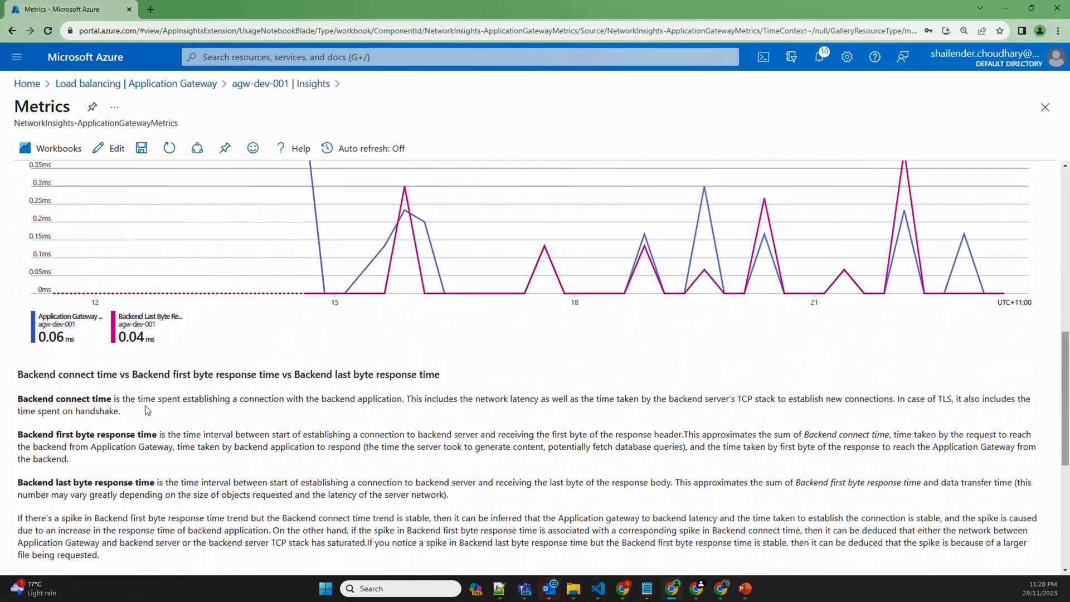
{"action": "scroll", "coordinate": [146, 411], "scroll_direction": "down", "scroll_amount": 5}
{"action": "scroll", "coordinate": [147, 411], "scroll_direction": "up", "scroll_amount": 11}
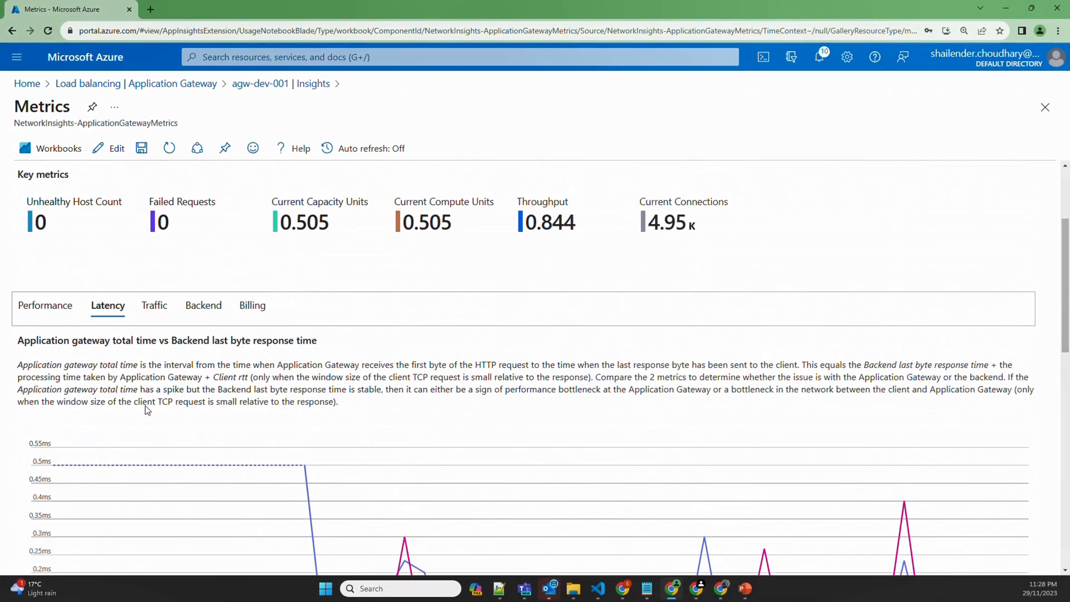
Browse the Traffic, Backend and Billing tabs, scrolling through the Billing capacity unit charts
{"action": "left_click", "coordinate": [155, 314]}
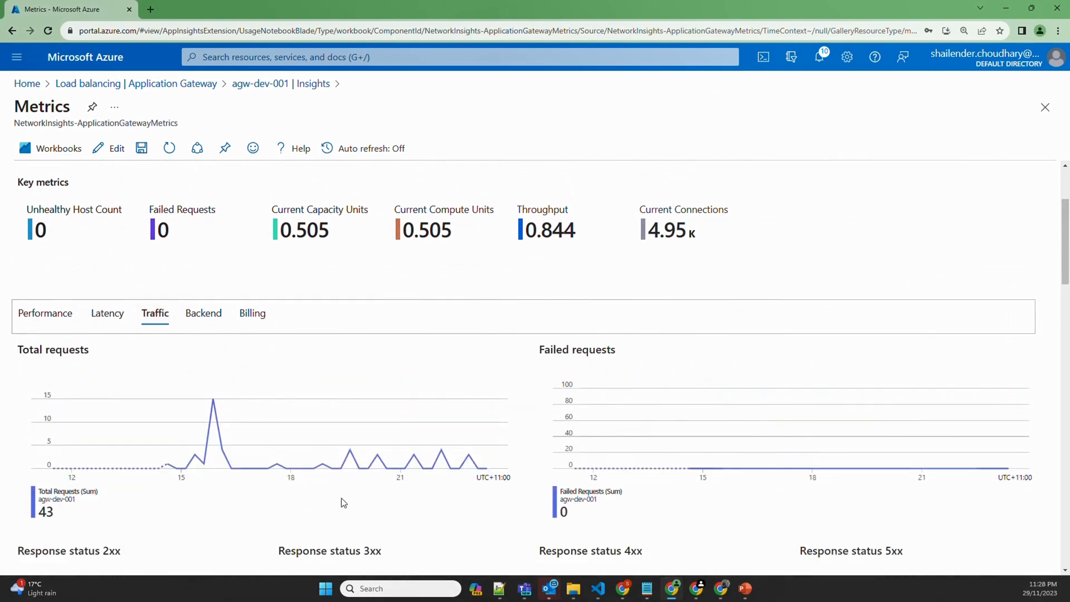
{"action": "left_click", "coordinate": [209, 315]}
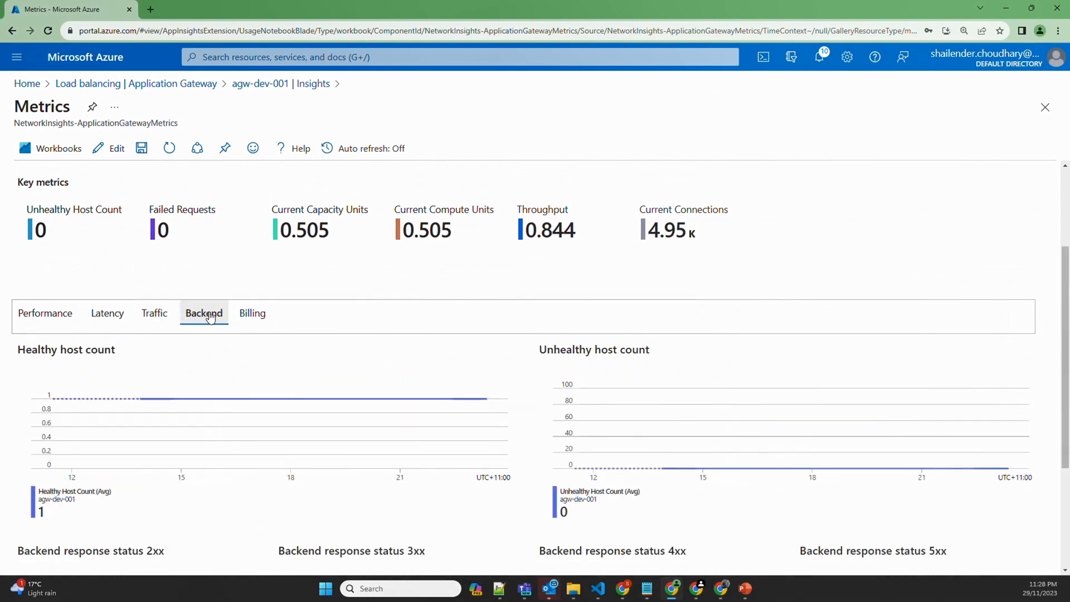
{"action": "left_click", "coordinate": [249, 314]}
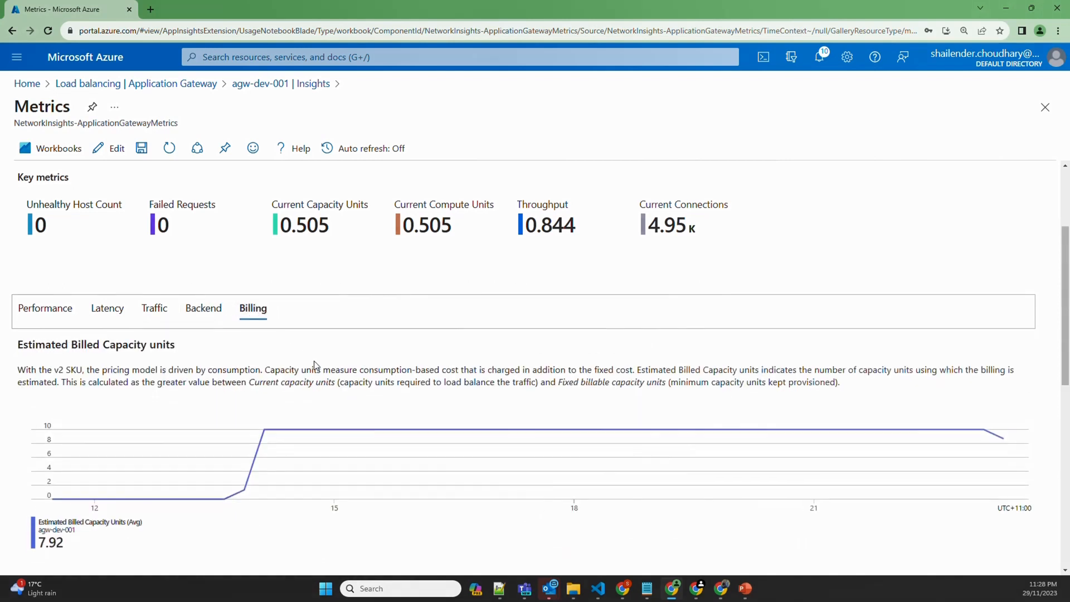
{"action": "scroll", "coordinate": [314, 362], "scroll_direction": "down", "scroll_amount": 2}
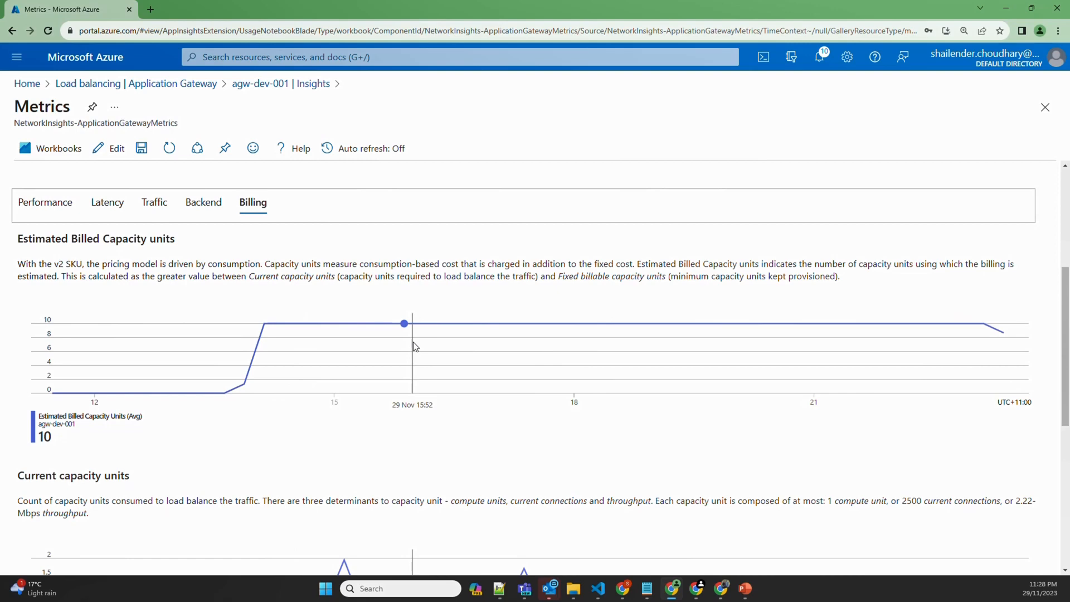
{"action": "scroll", "coordinate": [413, 343], "scroll_direction": "down", "scroll_amount": 5}
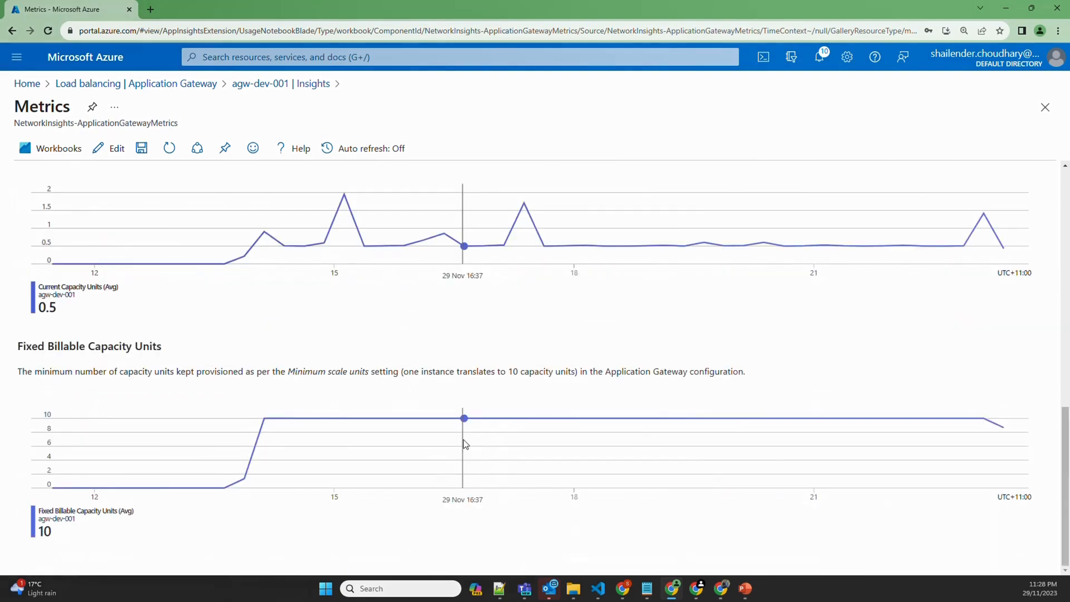
Go to the gateway's Metrics and chart Sum Total Requests over the last 24 hours
{"action": "left_click", "coordinate": [305, 89]}
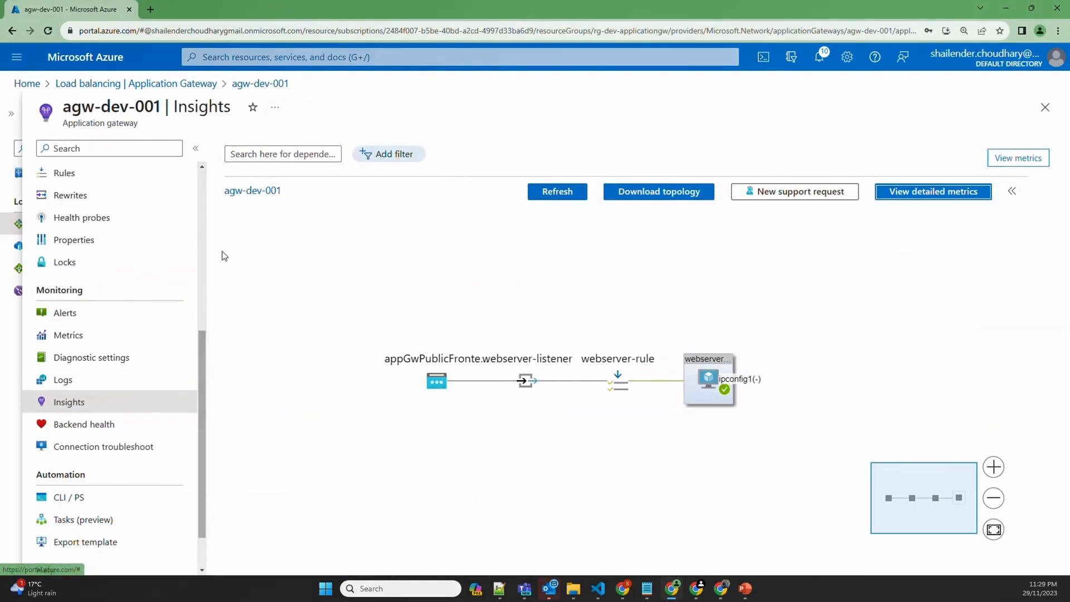
{"action": "left_click", "coordinate": [78, 336]}
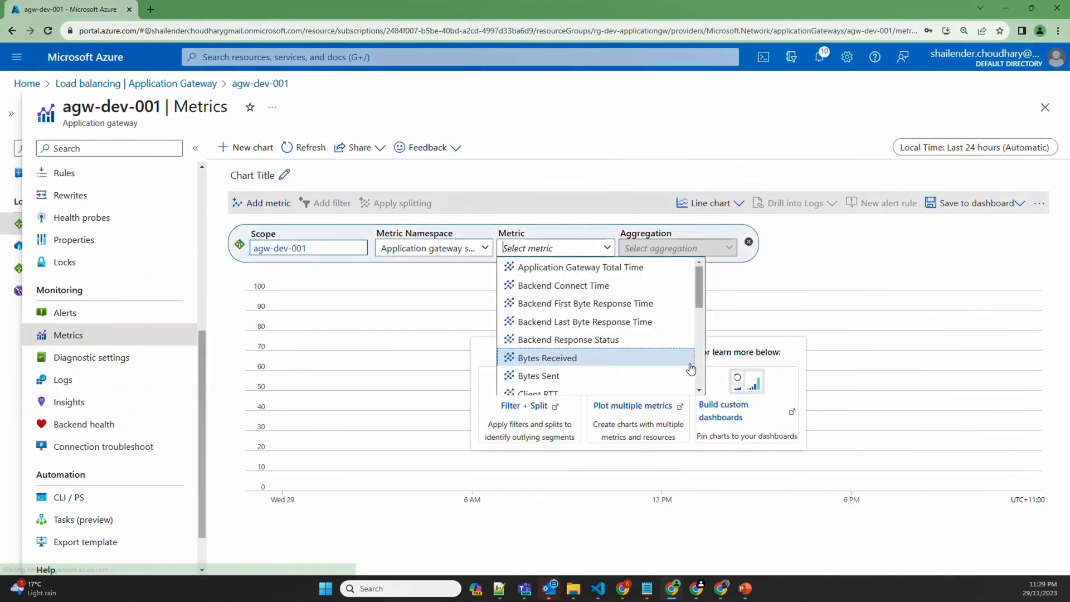
{"action": "scroll", "coordinate": [663, 364], "scroll_direction": "down", "scroll_amount": 5}
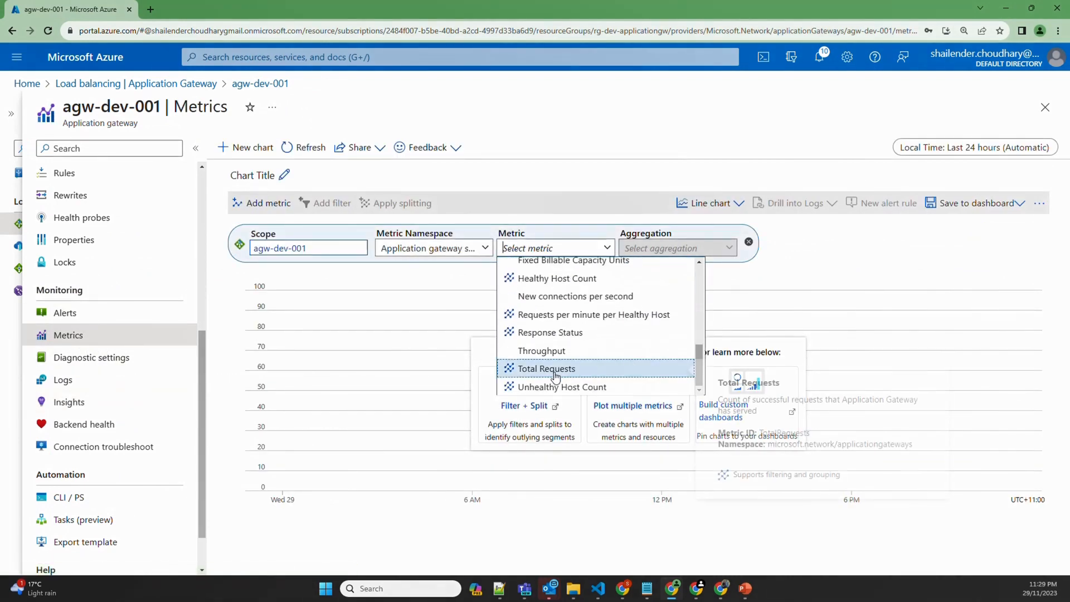
{"action": "left_click", "coordinate": [555, 370]}
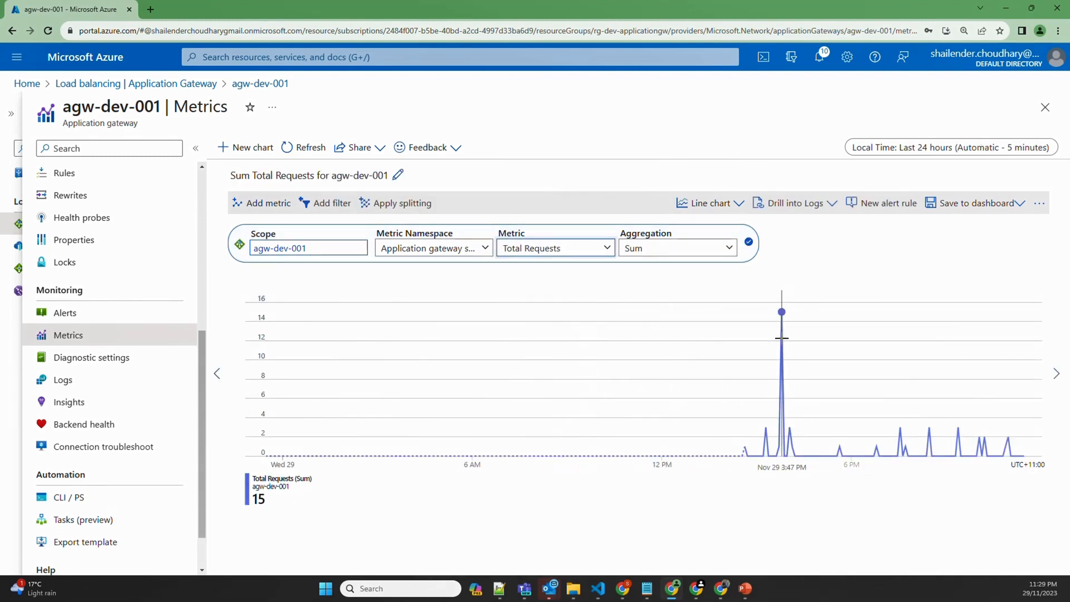
Start a new Total Requests alert rule with threshold 10, previewing the last 12 hours
{"action": "left_click", "coordinate": [885, 203]}
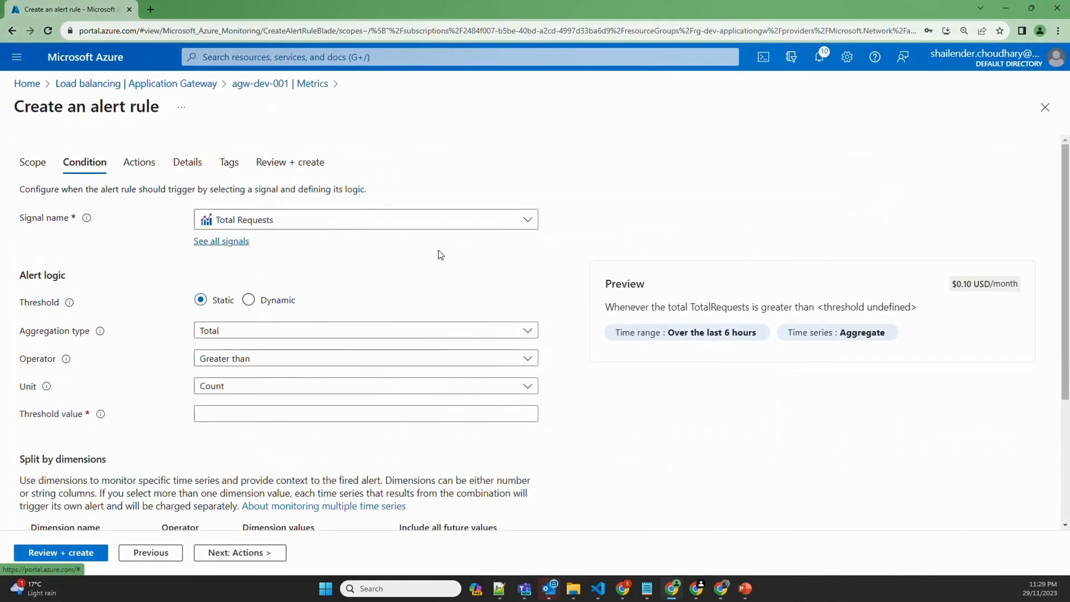
{"action": "scroll", "coordinate": [333, 235], "scroll_direction": "down", "scroll_amount": 2}
{"action": "left_click", "coordinate": [214, 308]}
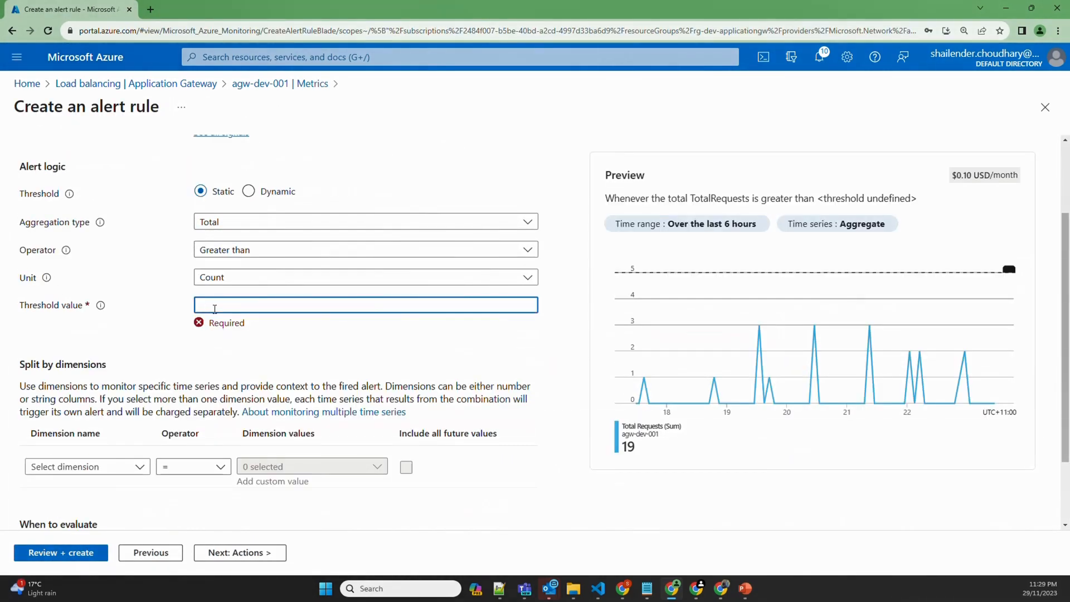
{"action": "type", "text": "10"}
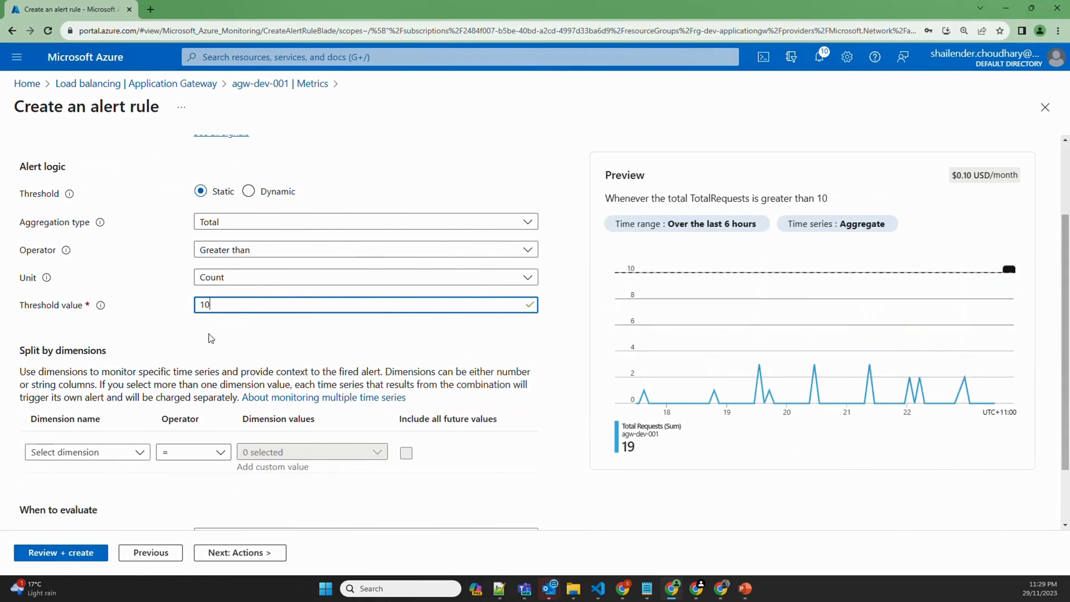
{"action": "left_click", "coordinate": [701, 233]}
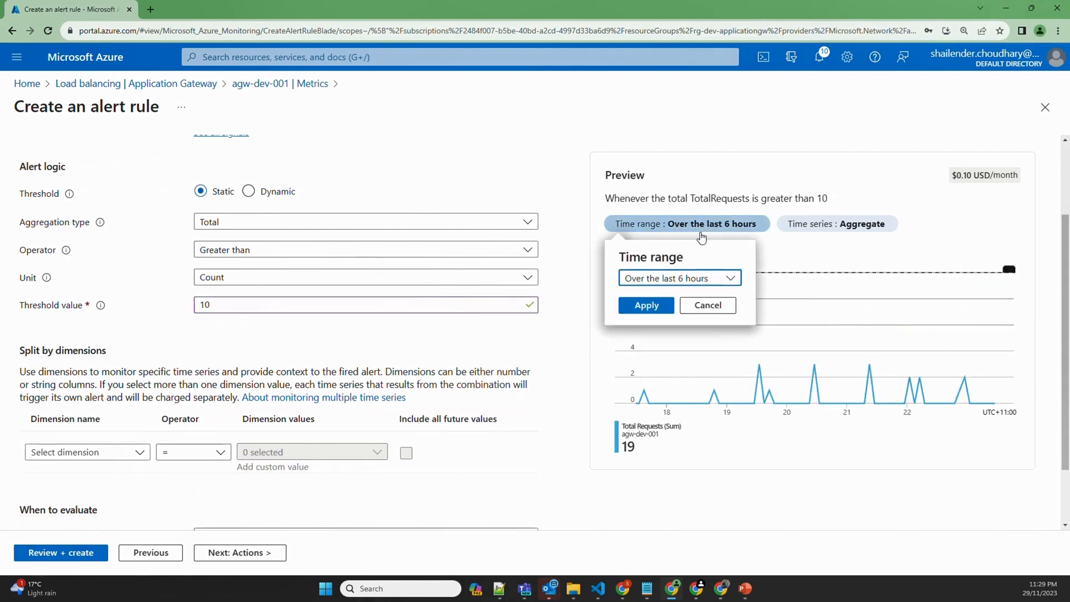
{"action": "left_click", "coordinate": [729, 279]}
{"action": "left_click", "coordinate": [668, 318]}
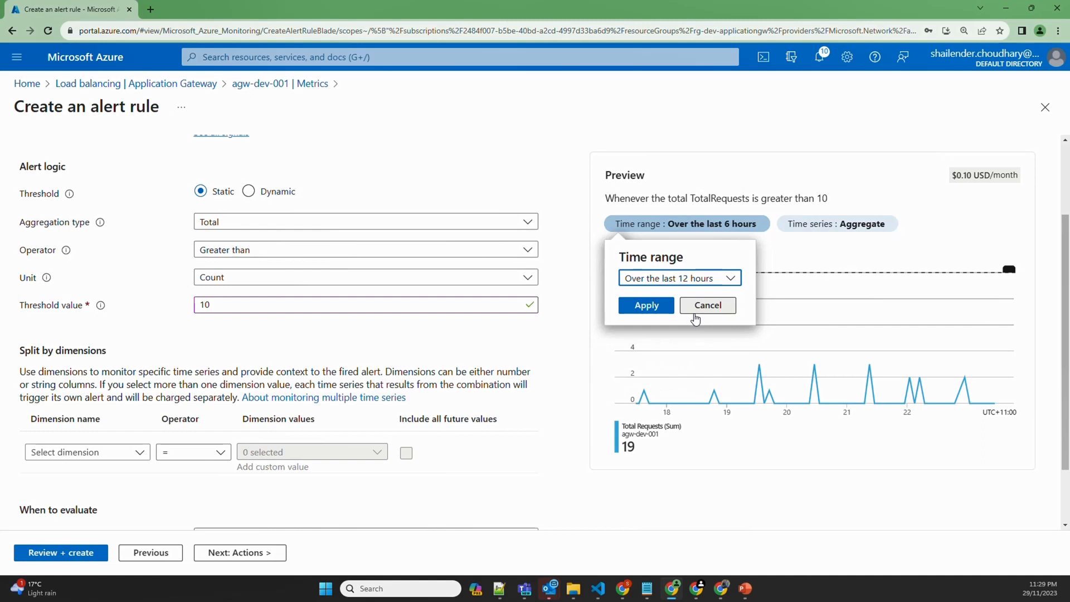
{"action": "left_click", "coordinate": [647, 305]}
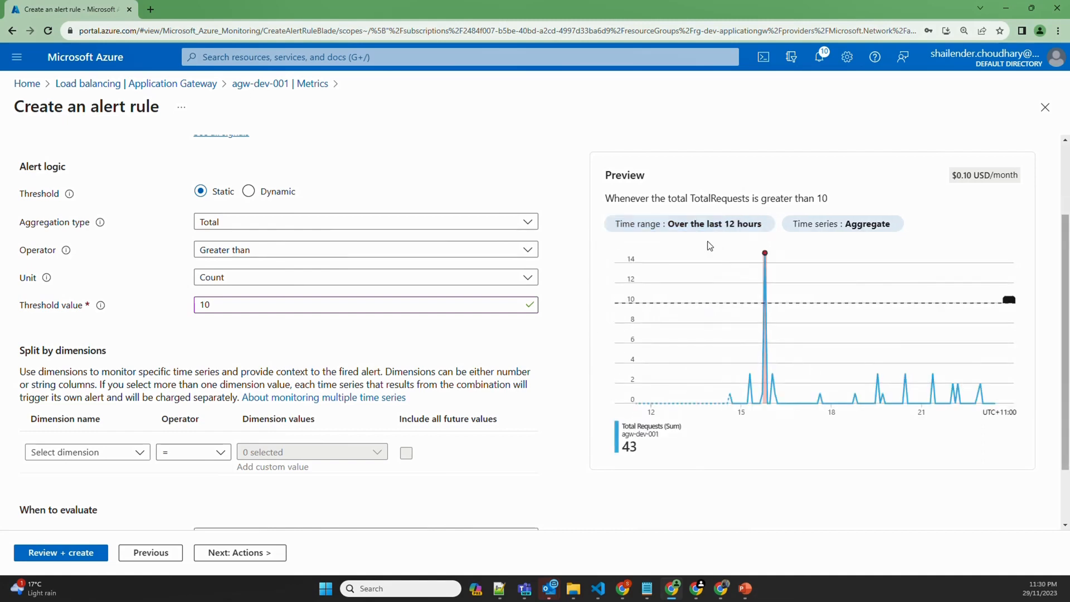
Evaluate the rule every 1 minute with a 1-minute lookback period
{"action": "mouse_move", "coordinate": [762, 260]}
{"action": "scroll", "coordinate": [233, 327], "scroll_direction": "down", "scroll_amount": 2}
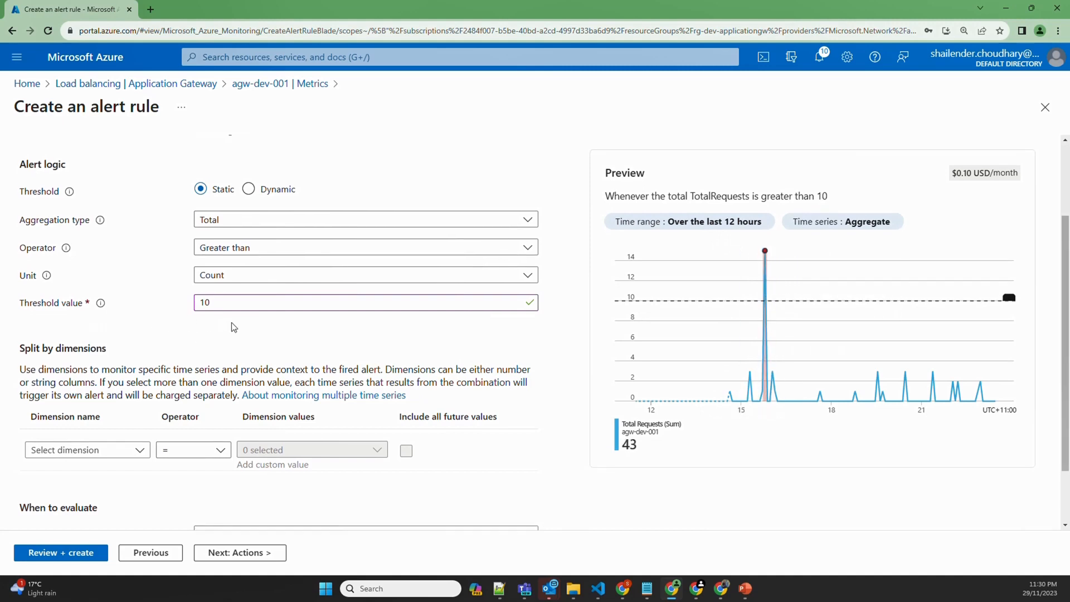
{"action": "left_click", "coordinate": [254, 462]}
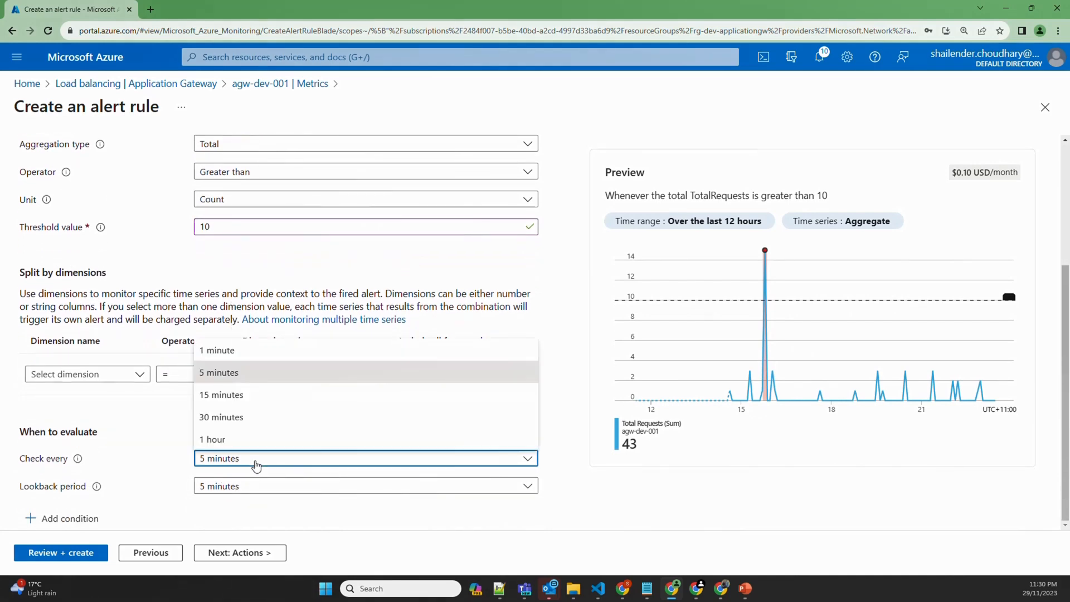
{"action": "left_click", "coordinate": [223, 350]}
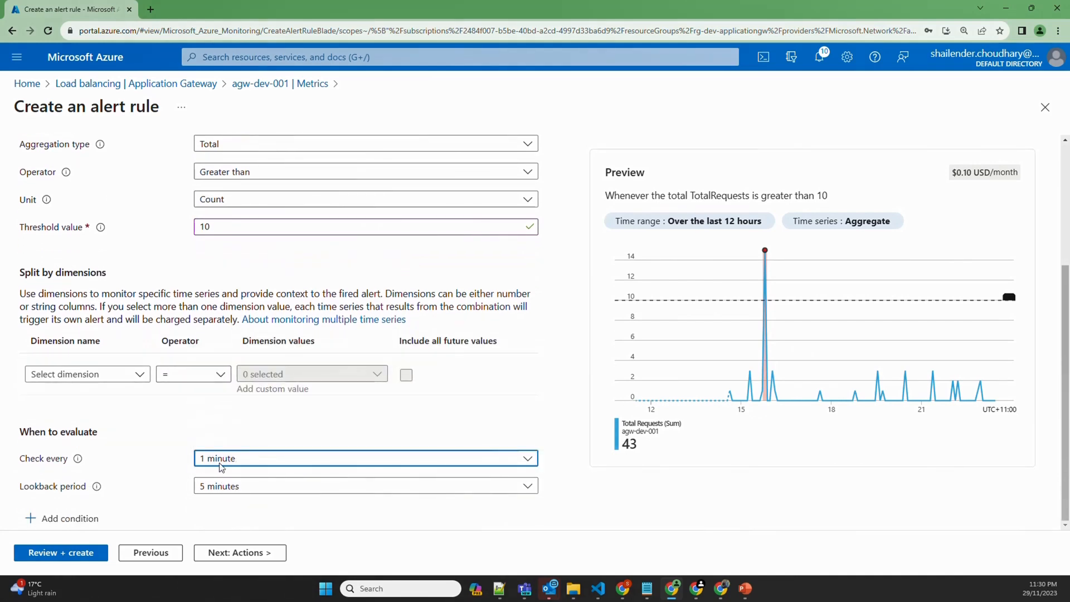
{"action": "left_click", "coordinate": [231, 487]}
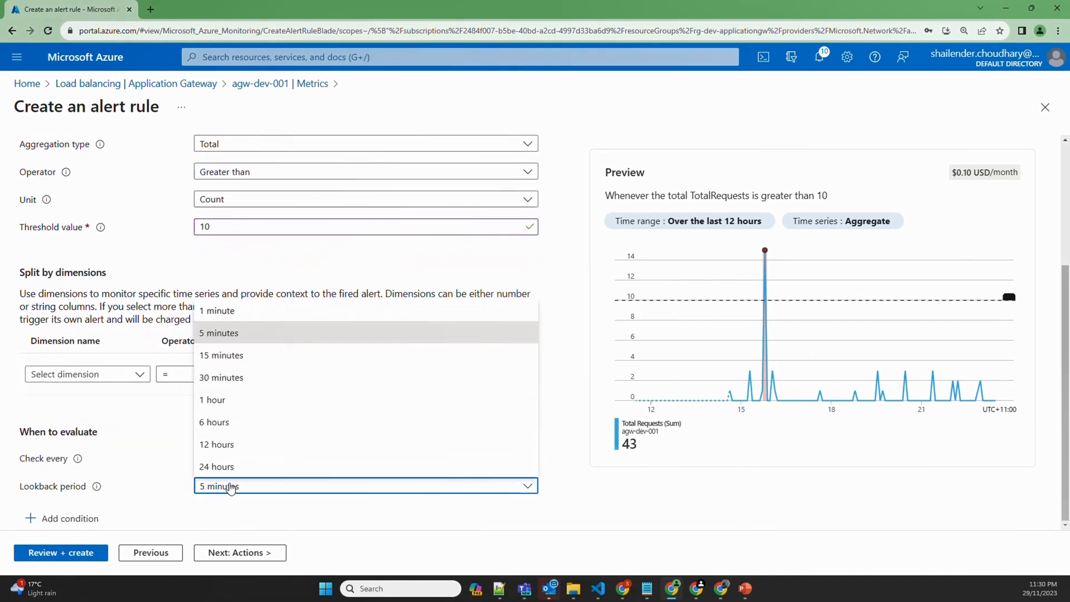
{"action": "left_click", "coordinate": [231, 313]}
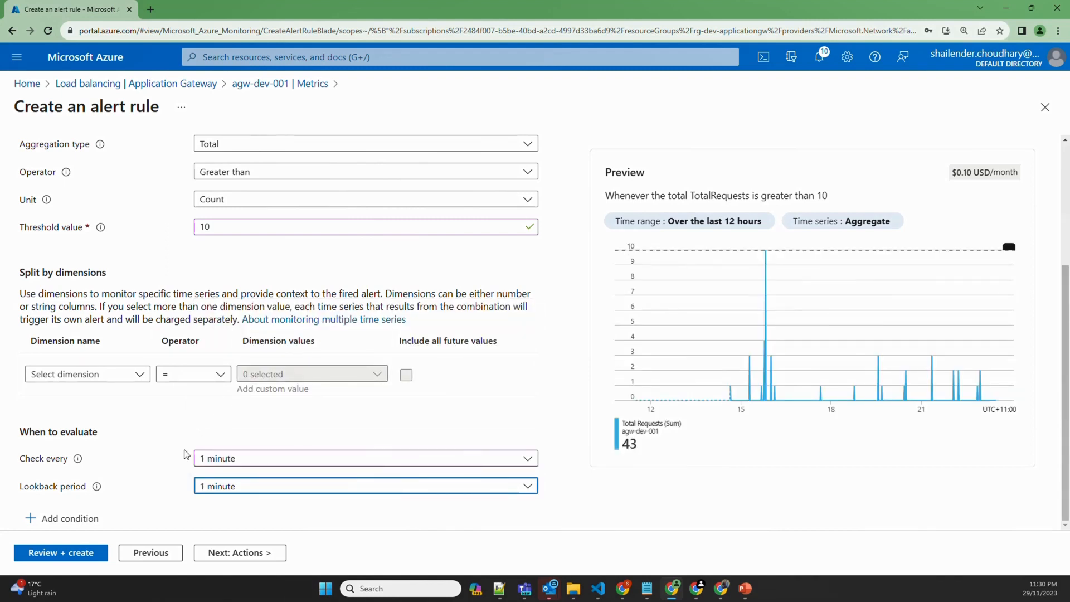
{"action": "left_click", "coordinate": [233, 549]}
Start a new action group named 'email' with 'email' as its display name
{"action": "left_click", "coordinate": [159, 207]}
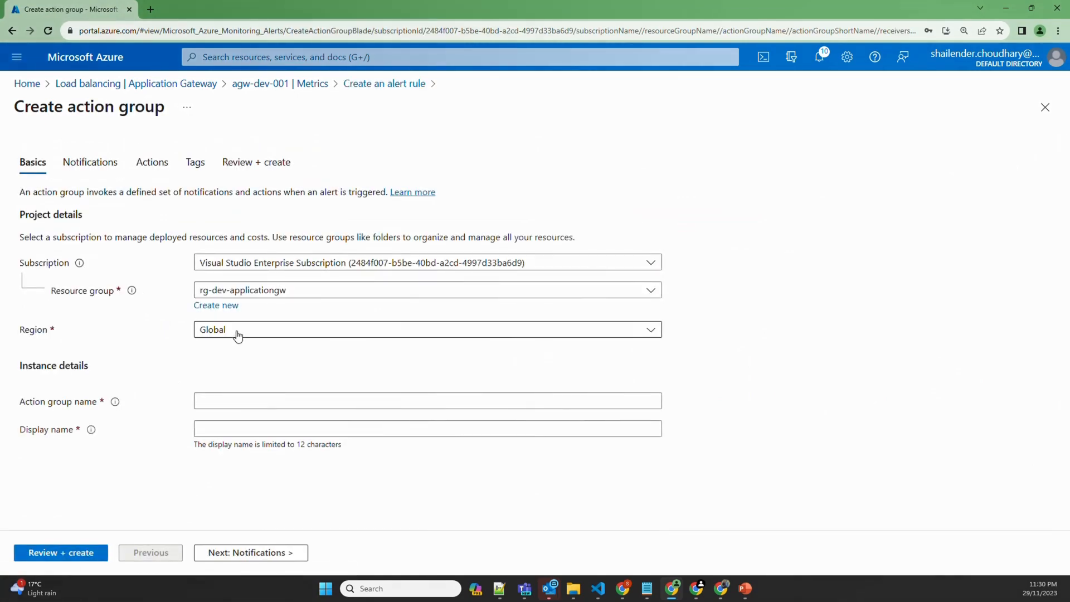
{"action": "left_click", "coordinate": [245, 400]}
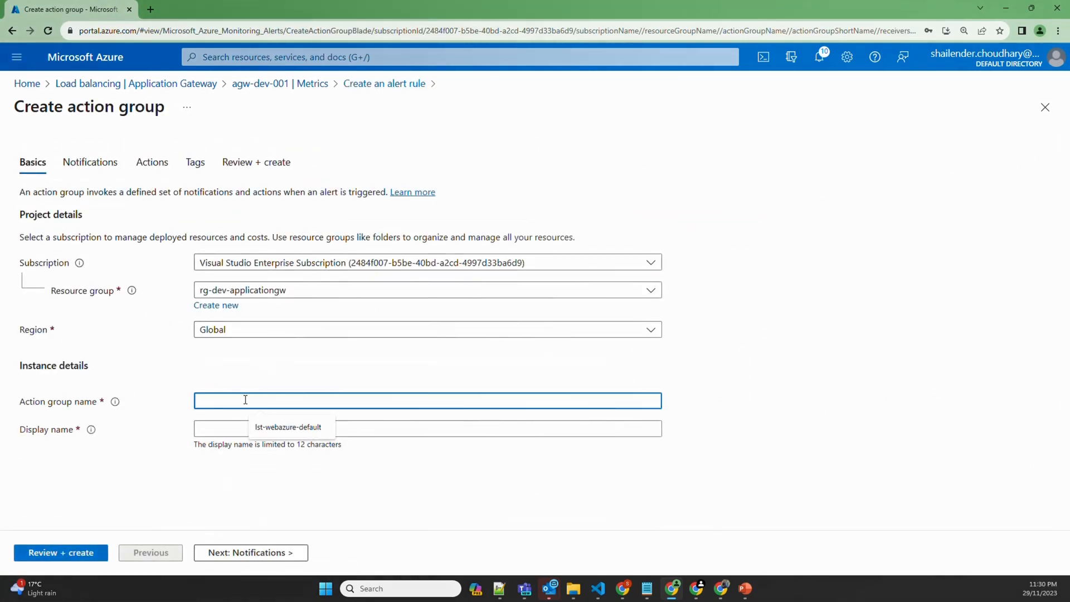
{"action": "type", "text": "email"}
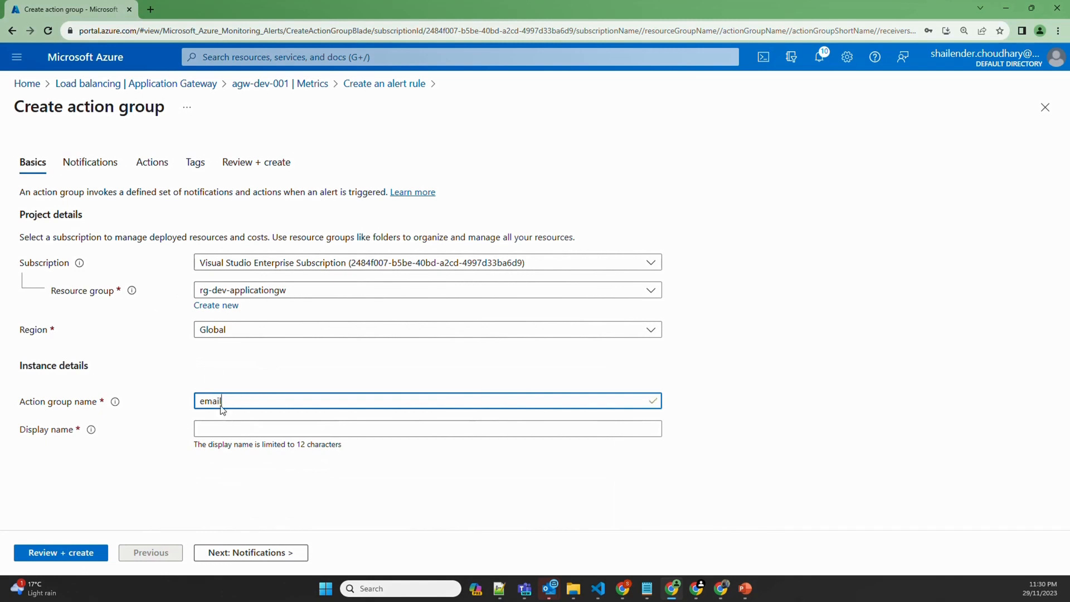
{"action": "double_click", "coordinate": [221, 401]}
{"action": "key", "text": "ctrl+c"}
{"action": "left_click", "coordinate": [226, 428]}
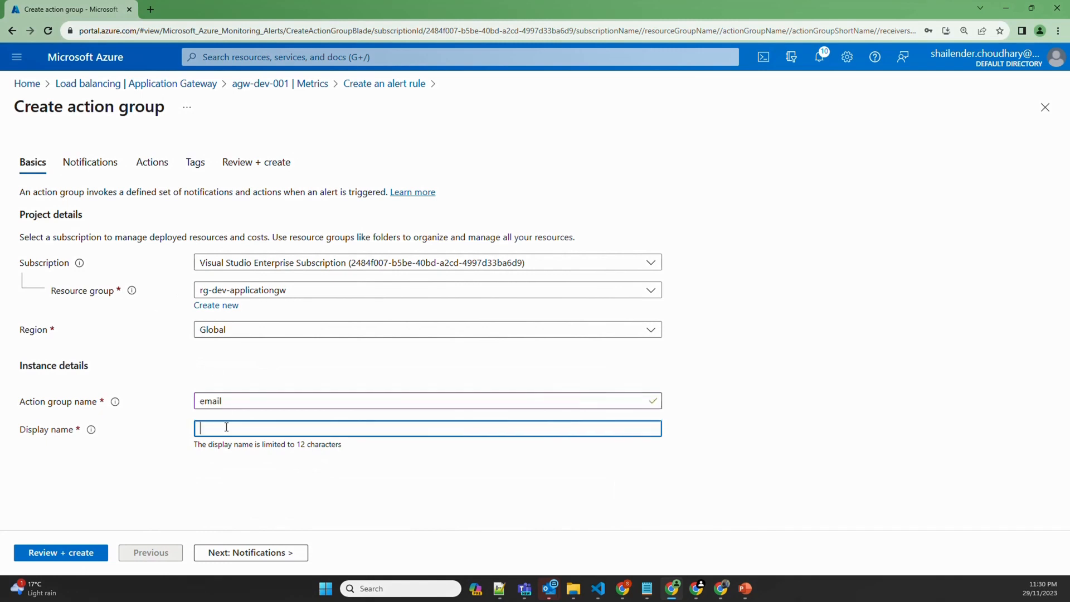
{"action": "key", "text": "ctrl+v"}
{"action": "left_click", "coordinate": [250, 552]}
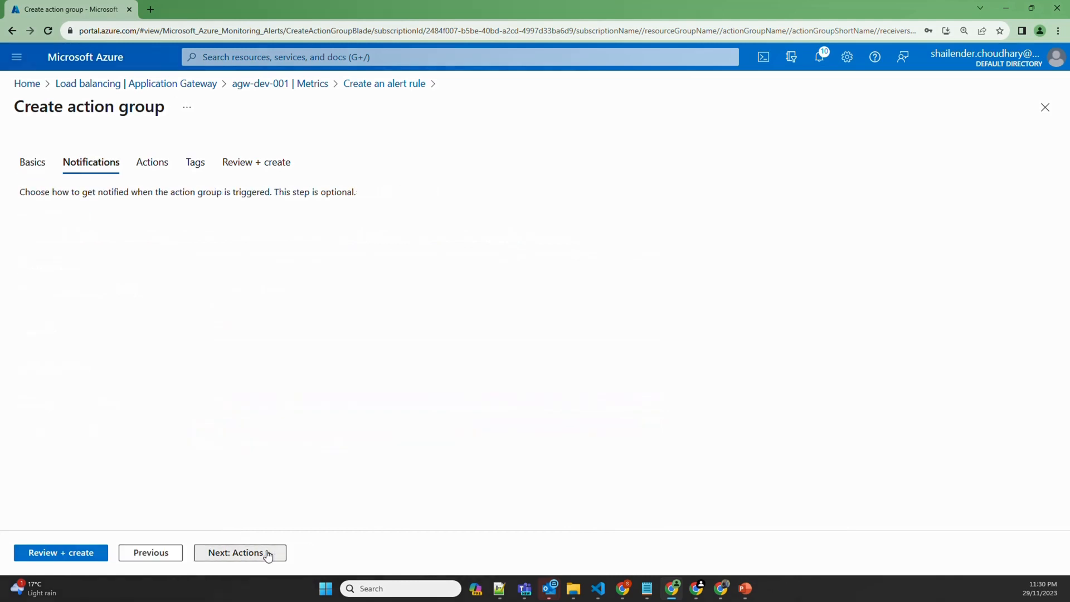
Add an email notification named 'alert' sending to the user's email address
{"action": "left_click", "coordinate": [185, 247]}
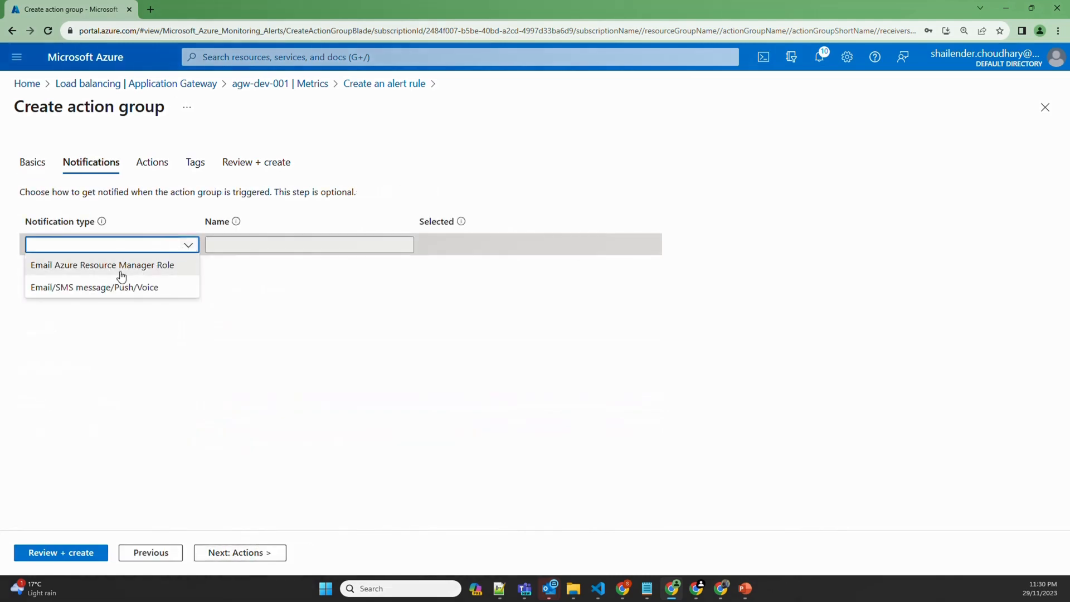
{"action": "left_click", "coordinate": [101, 287]}
{"action": "left_click", "coordinate": [244, 249]}
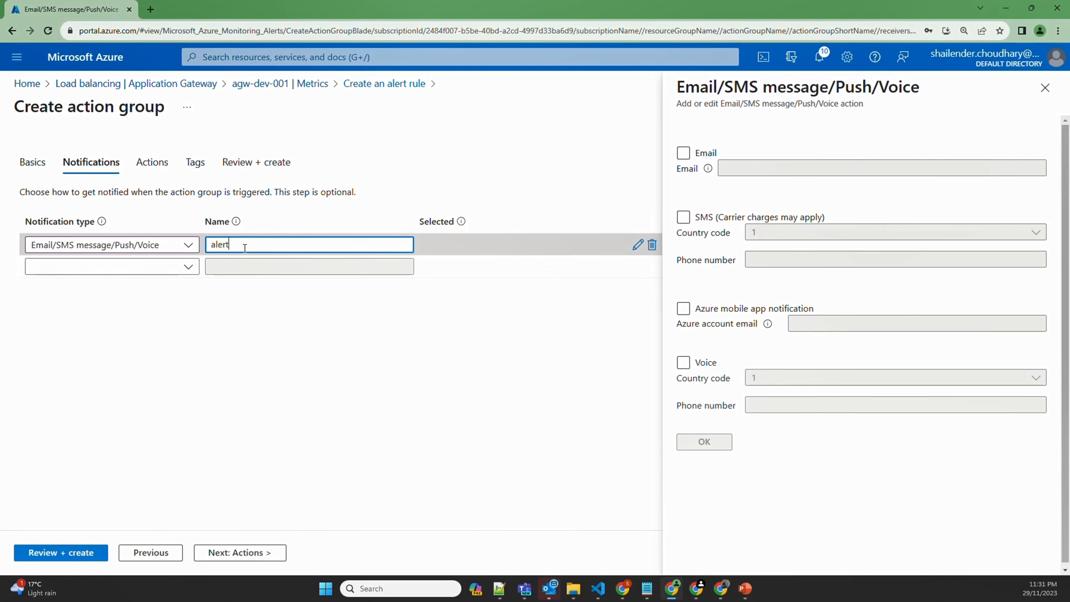
{"action": "left_click", "coordinate": [684, 153]}
{"action": "left_click", "coordinate": [748, 168]}
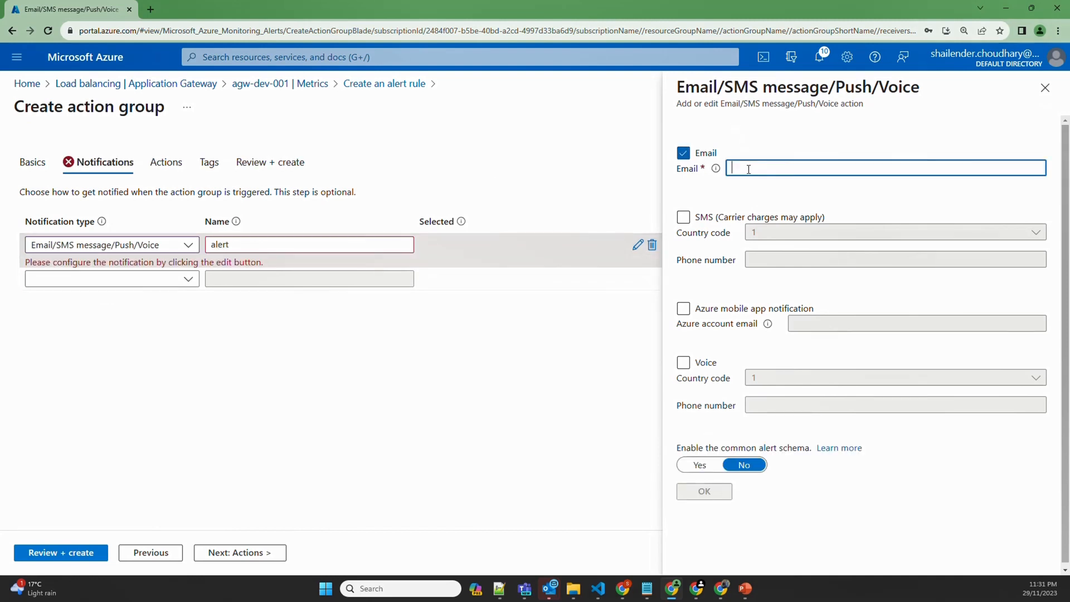
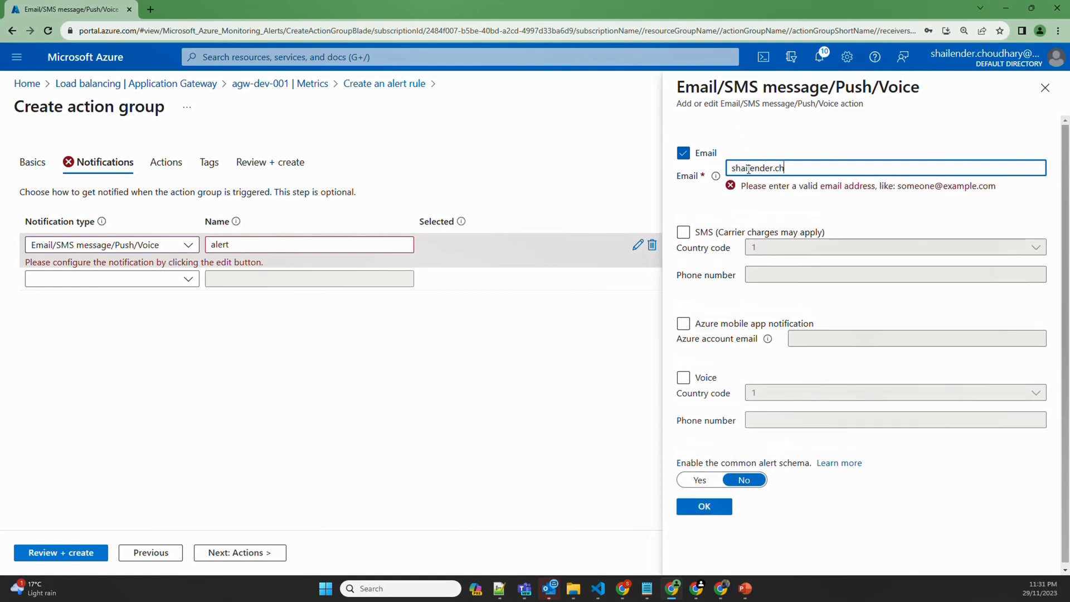
{"action": "left_click", "coordinate": [710, 493]}
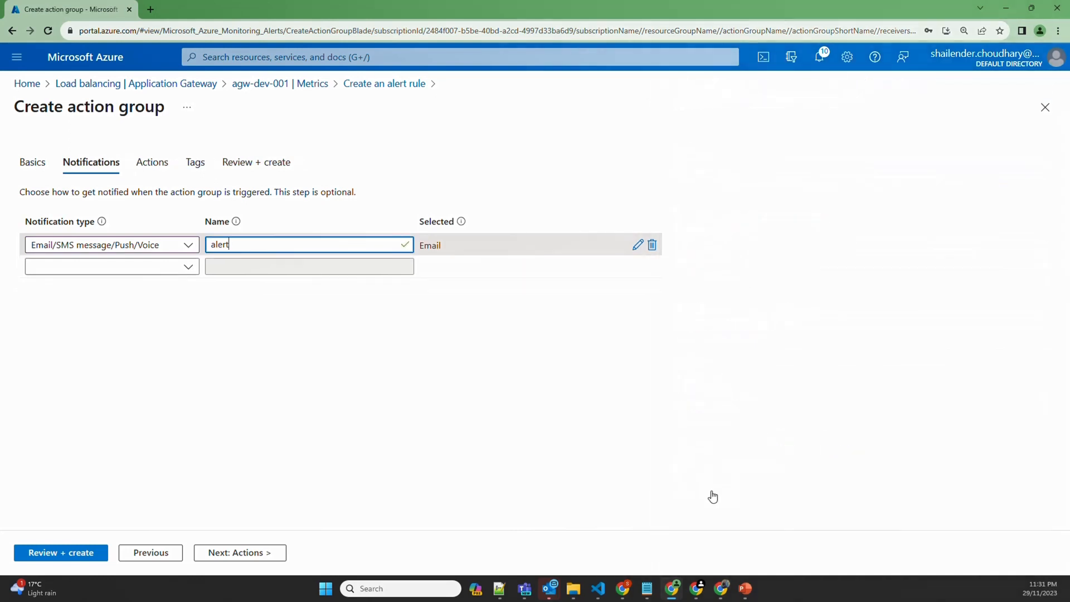
Skip the actions and tags steps, review, and create the email action group
{"action": "left_click", "coordinate": [253, 554]}
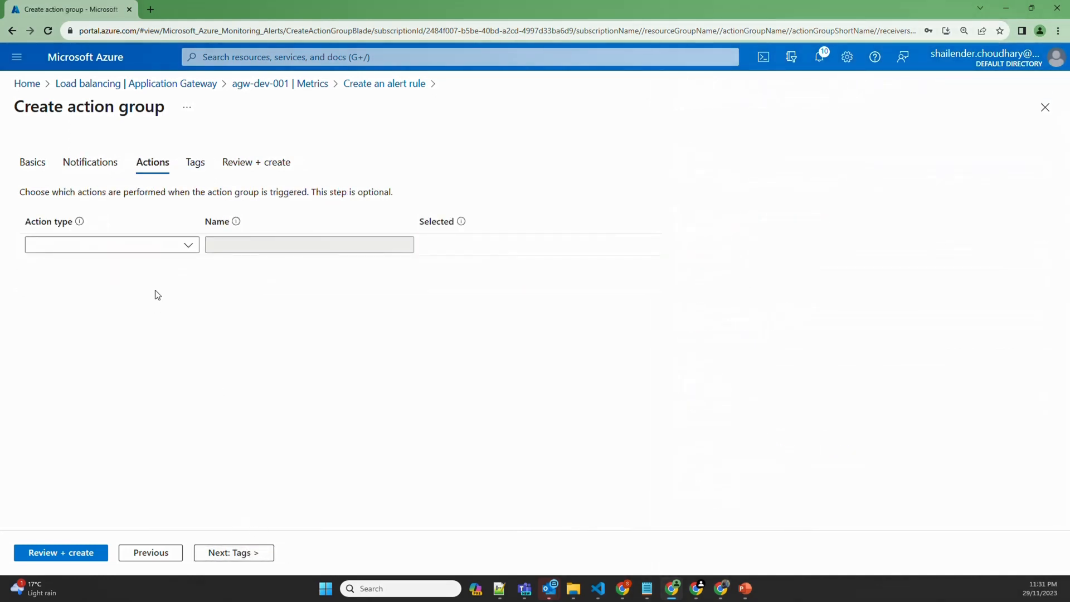
{"action": "left_click", "coordinate": [184, 246]}
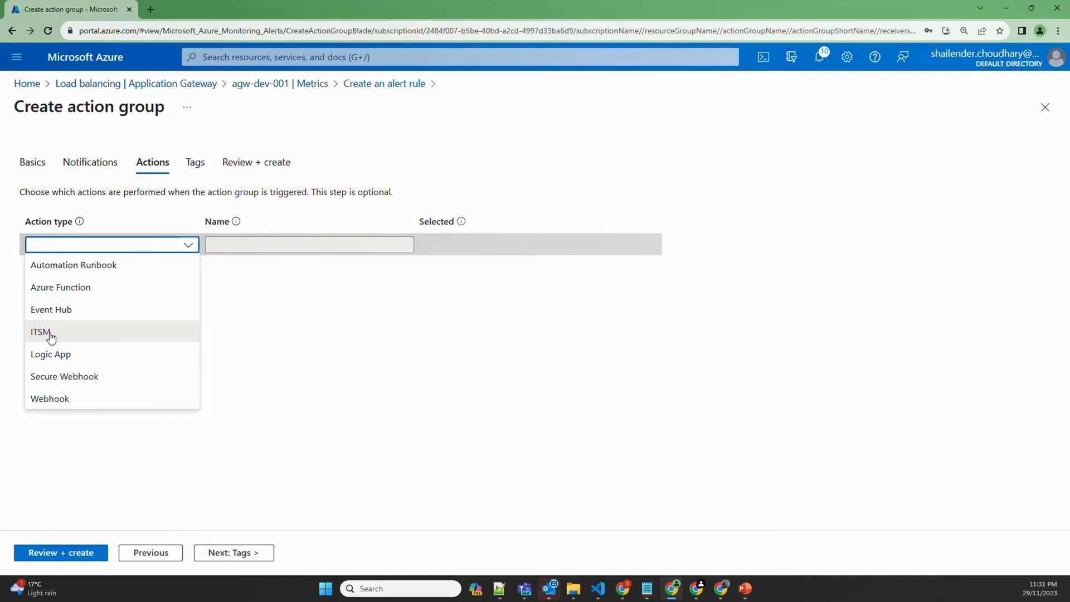
{"action": "left_click", "coordinate": [270, 322]}
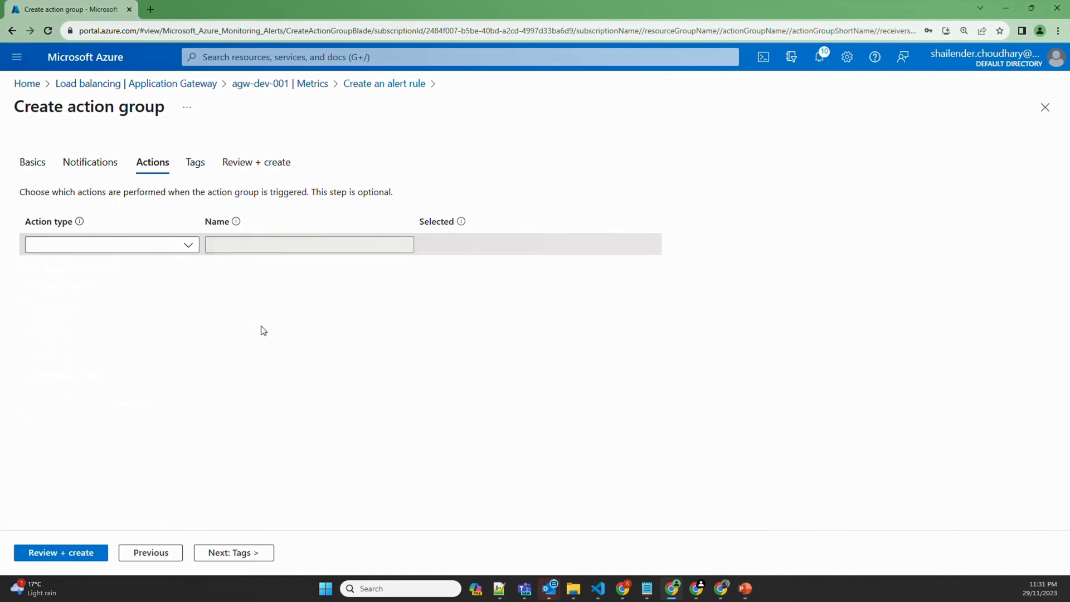
{"action": "left_click", "coordinate": [252, 553]}
{"action": "left_click", "coordinate": [255, 552]}
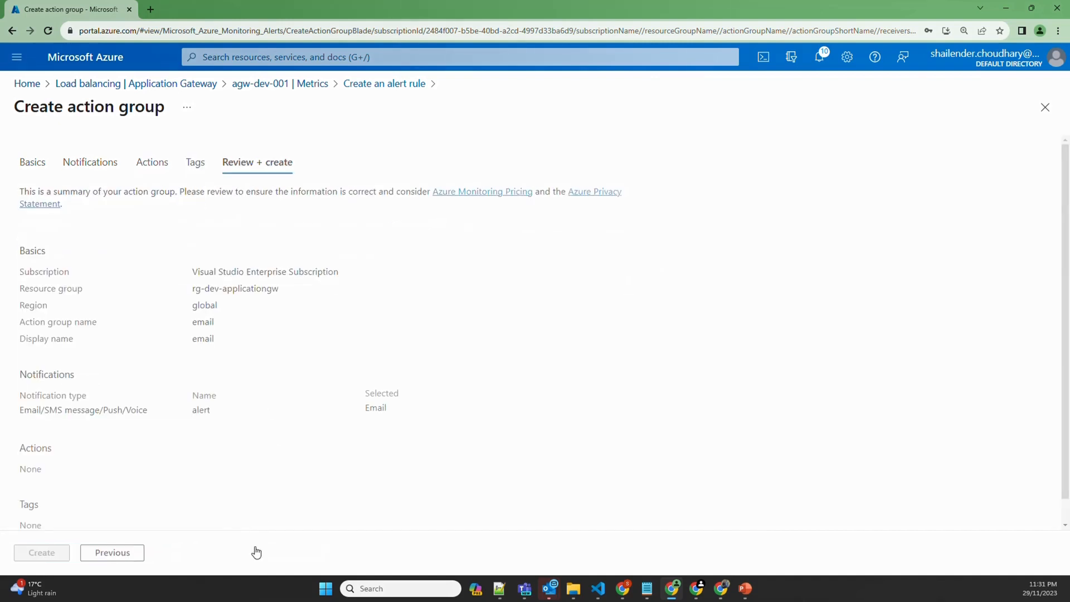
{"action": "left_click", "coordinate": [56, 551]}
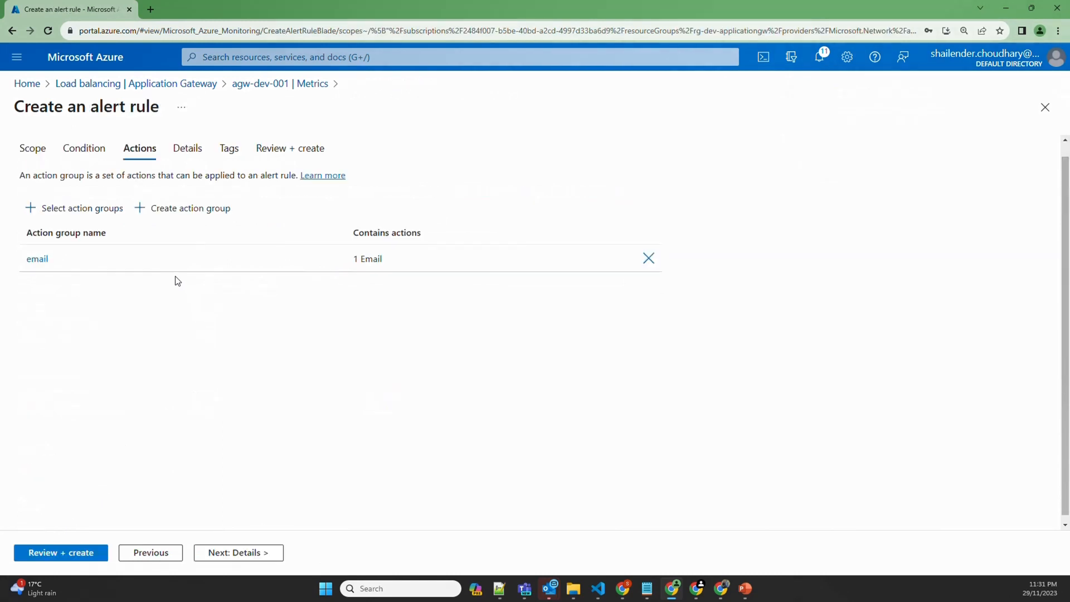
Set severity to 0 - Critical, name the rule 'Total requests', and create it
{"action": "left_click", "coordinate": [248, 553]}
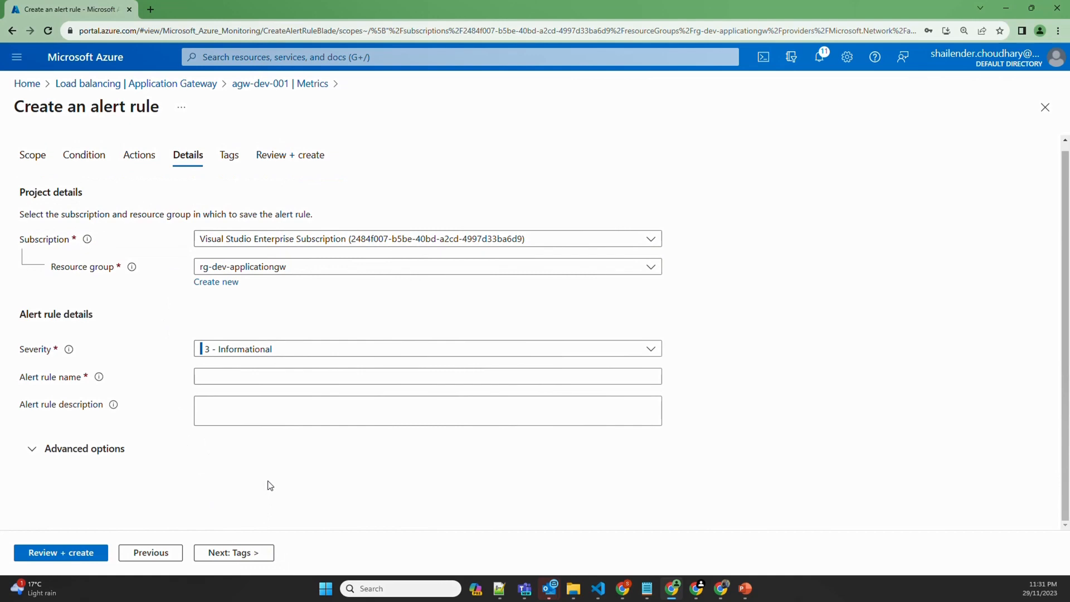
{"action": "left_click", "coordinate": [634, 349]}
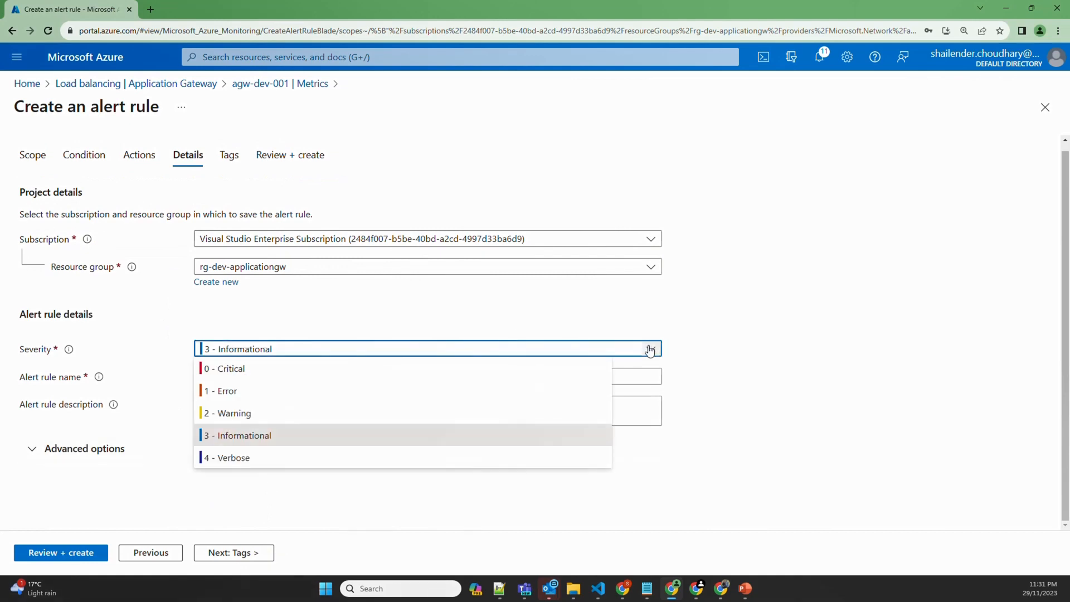
{"action": "left_click", "coordinate": [226, 372]}
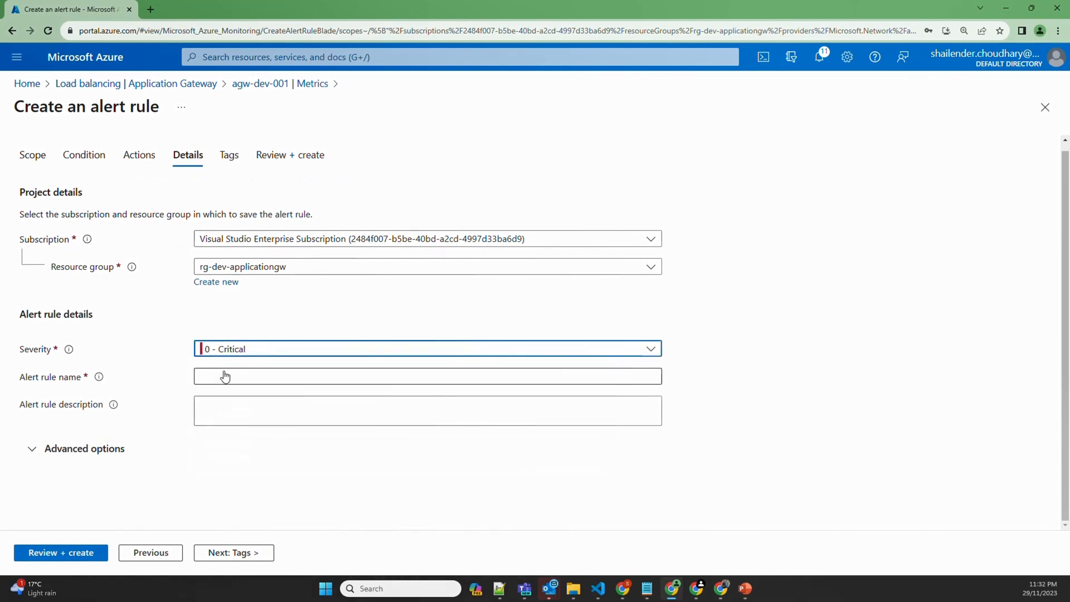
{"action": "left_click", "coordinate": [219, 375]}
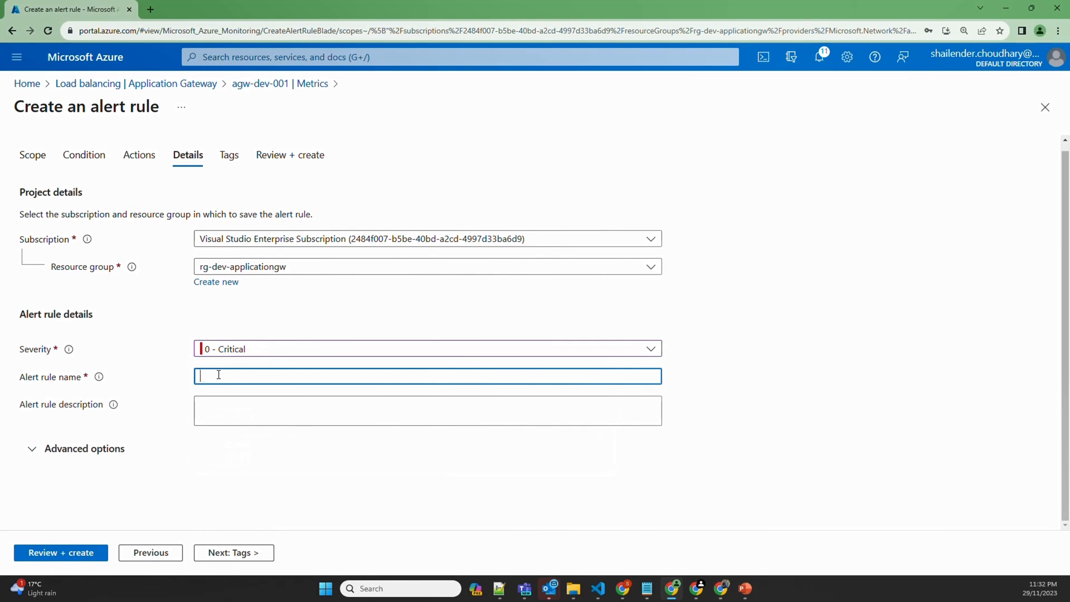
{"action": "type", "text": "Total requests"}
{"action": "left_click", "coordinate": [234, 553]}
{"action": "left_click", "coordinate": [234, 554]}
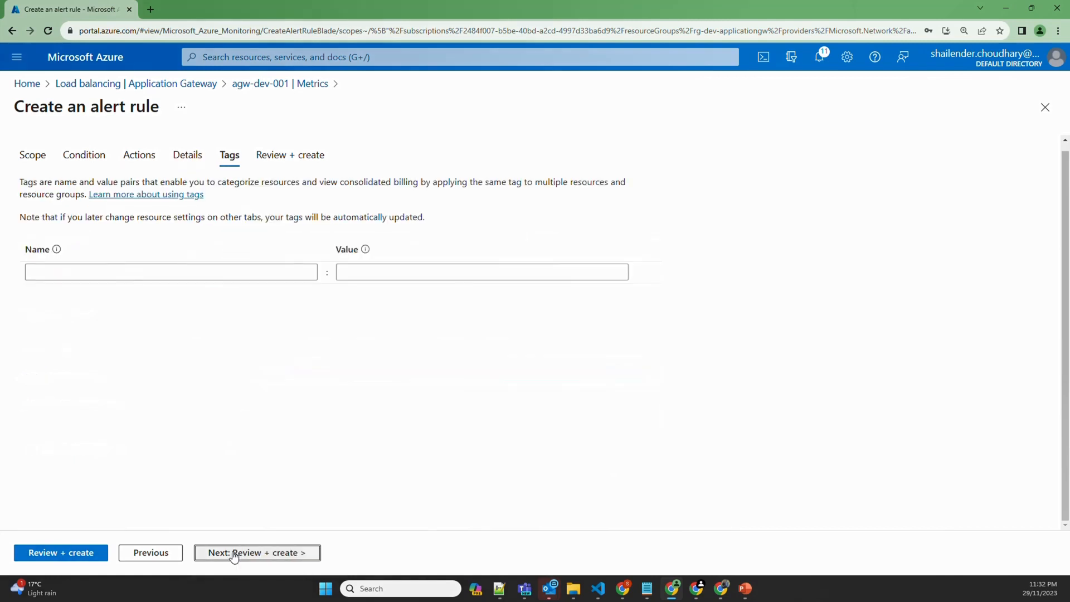
{"action": "left_click", "coordinate": [61, 551]}
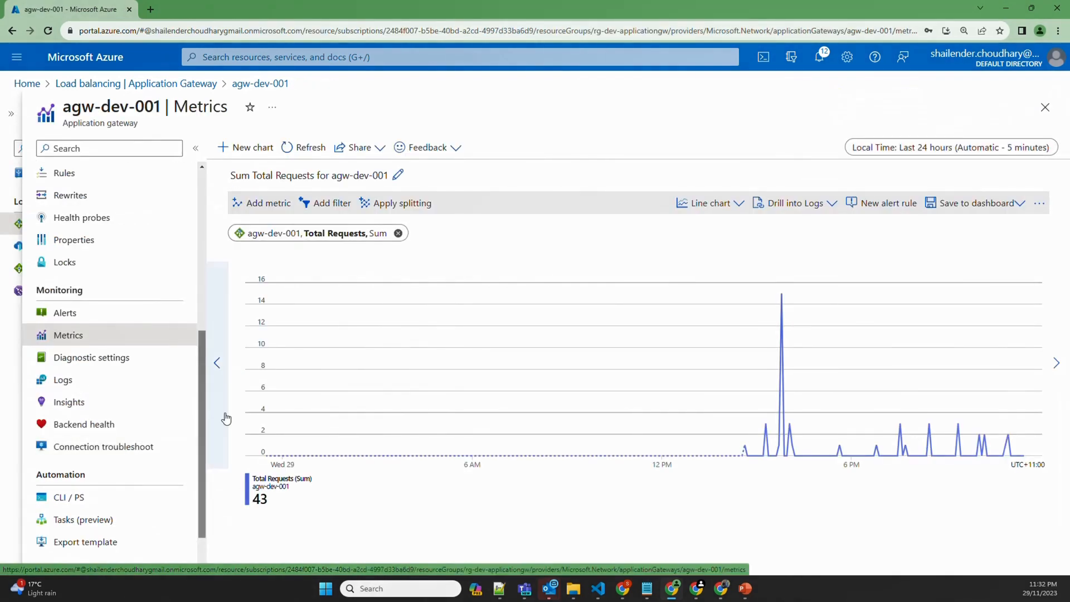
Load shailender.online in five new Chrome tabs
{"action": "left_click", "coordinate": [151, 10]}
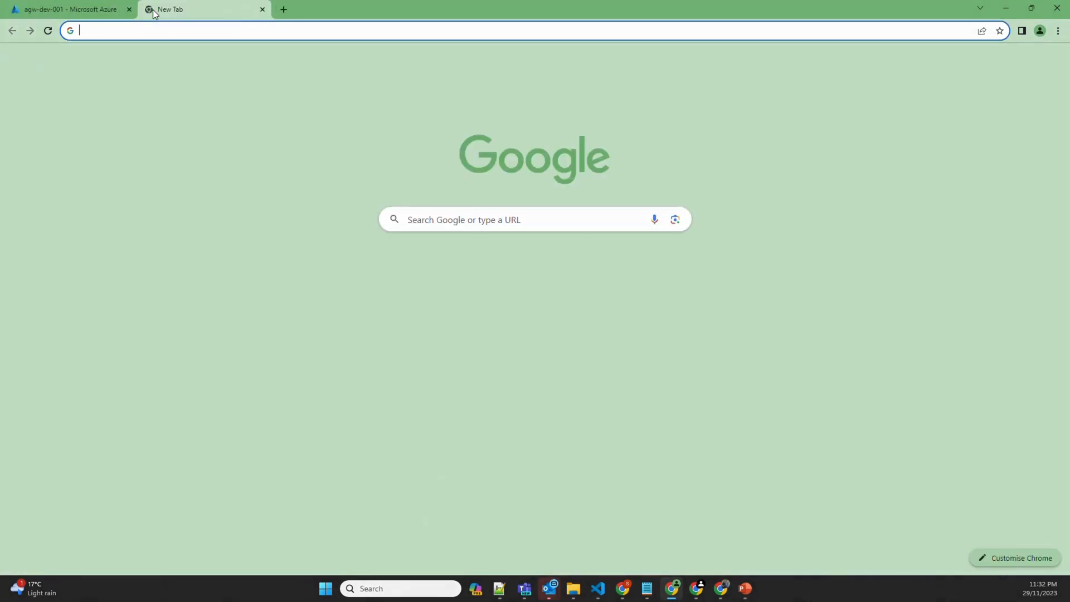
{"action": "type", "text": "shai"}
{"action": "key", "text": "Return"}
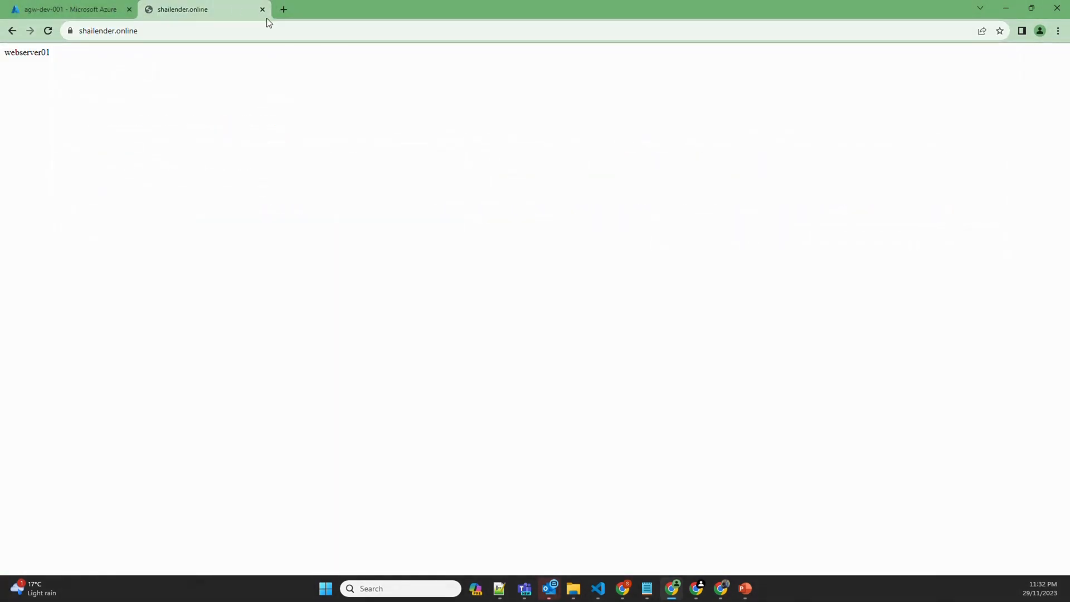
{"action": "left_click", "coordinate": [283, 10]}
{"action": "type", "text": "shai"}
{"action": "key", "text": "Return"}
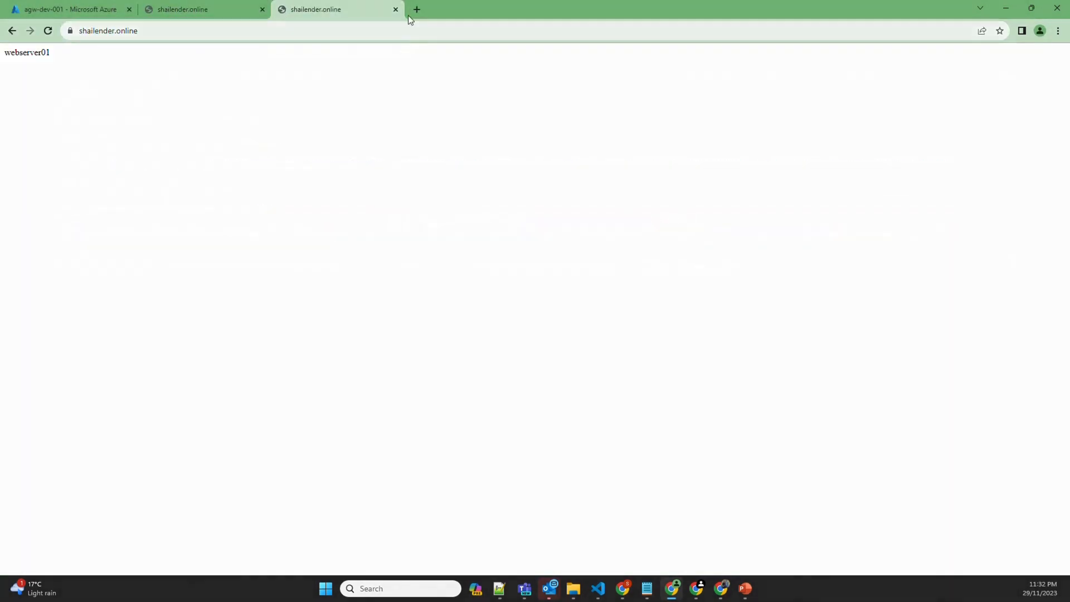
{"action": "left_click", "coordinate": [416, 10]}
{"action": "type", "text": "shai"}
{"action": "key", "text": "Return"}
{"action": "left_click", "coordinate": [550, 9]}
{"action": "type", "text": "shail"}
{"action": "key", "text": "Return"}
{"action": "left_click", "coordinate": [683, 10]}
{"action": "type", "text": "shail"}
{"action": "key", "text": "Return"}
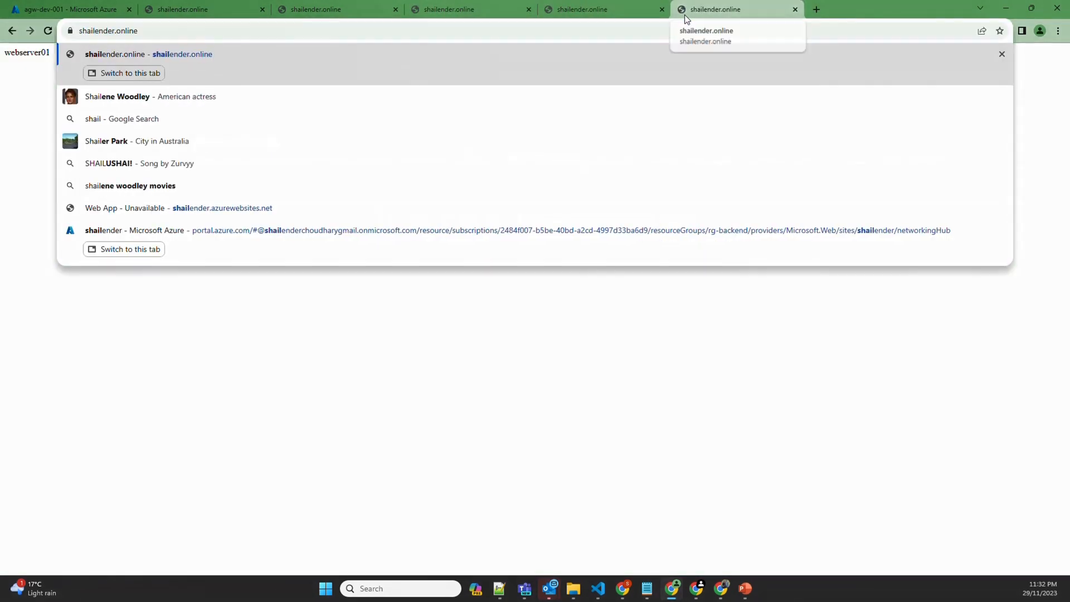
Reload the webserver01 pages several times to send requests, then return to the Azure tab
{"action": "left_click", "coordinate": [187, 10]}
{"action": "left_click", "coordinate": [50, 30]}
{"action": "left_click", "coordinate": [50, 31]}
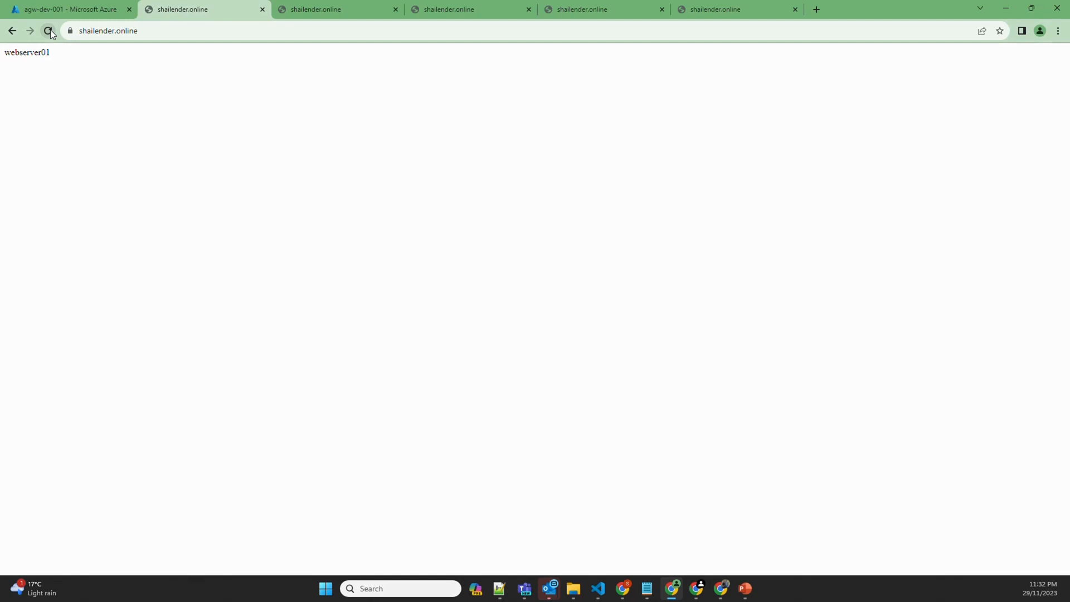
{"action": "left_click", "coordinate": [50, 29]}
{"action": "key", "text": "ctrl+Tab"}
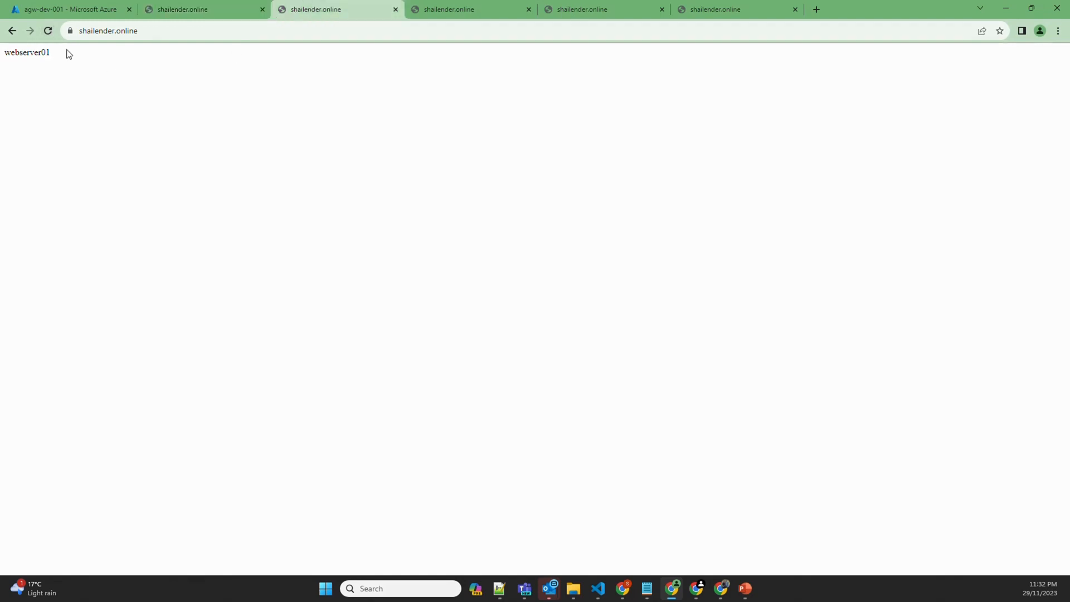
{"action": "left_click", "coordinate": [51, 34]}
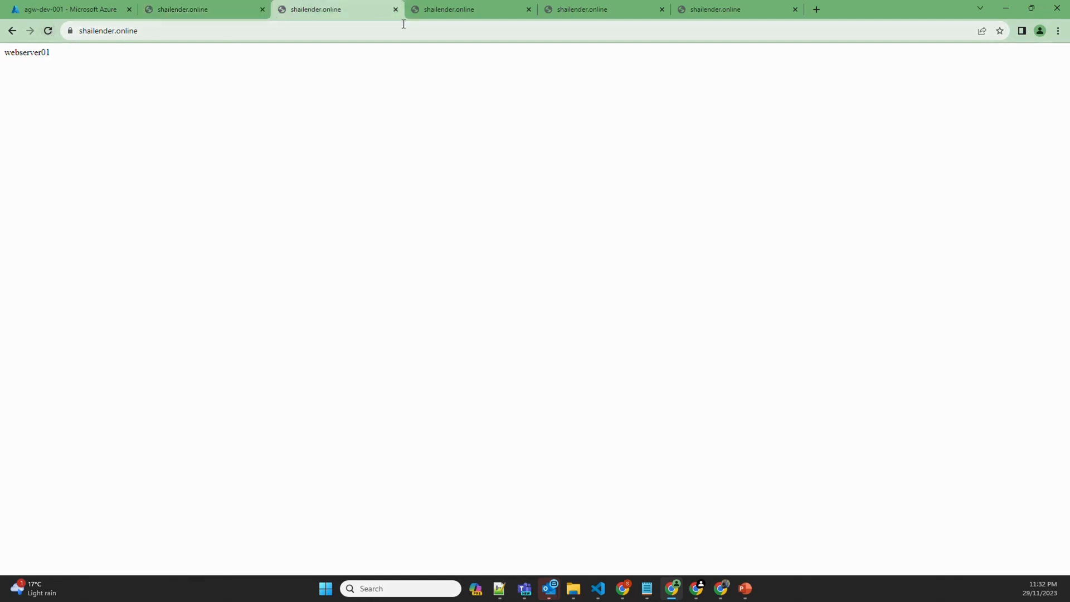
{"action": "left_click", "coordinate": [70, 9]}
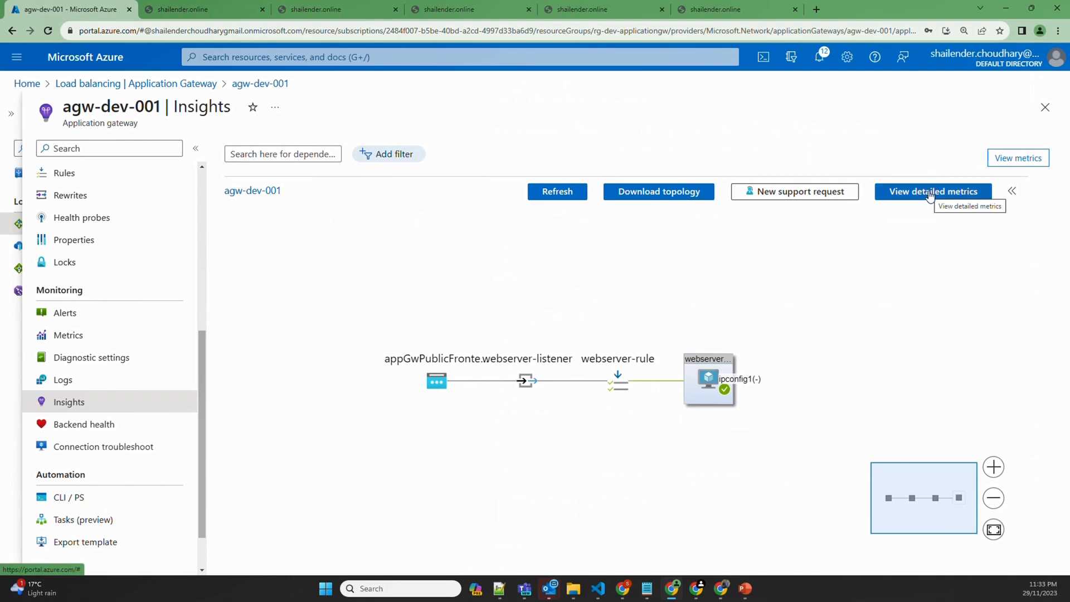
Open the detailed metrics workbook's Traffic charts and refresh them to show the request spike
{"action": "left_click", "coordinate": [910, 196]}
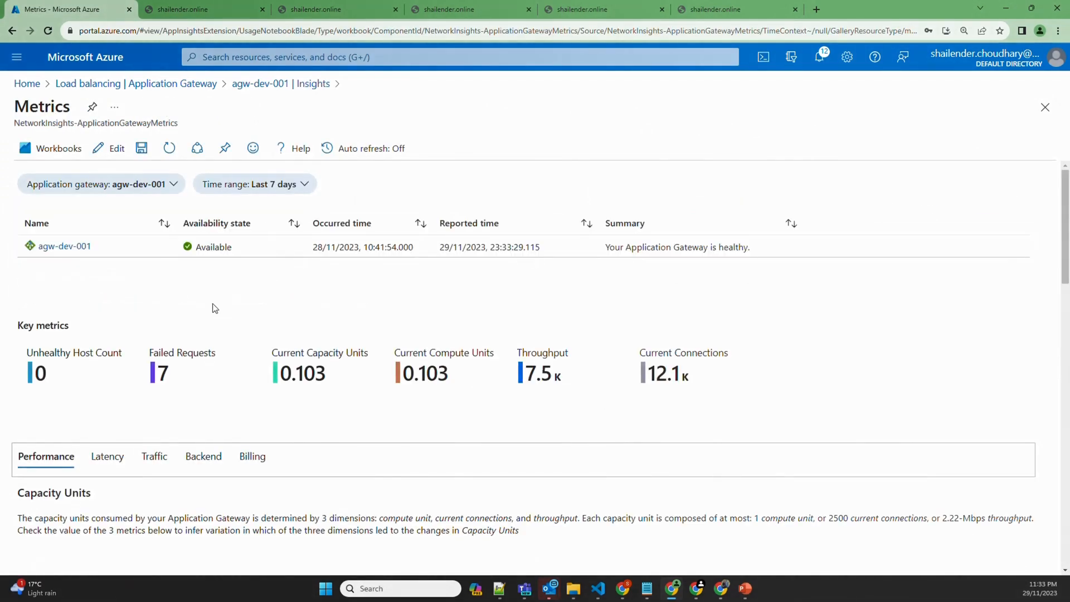
{"action": "left_click", "coordinate": [153, 457]}
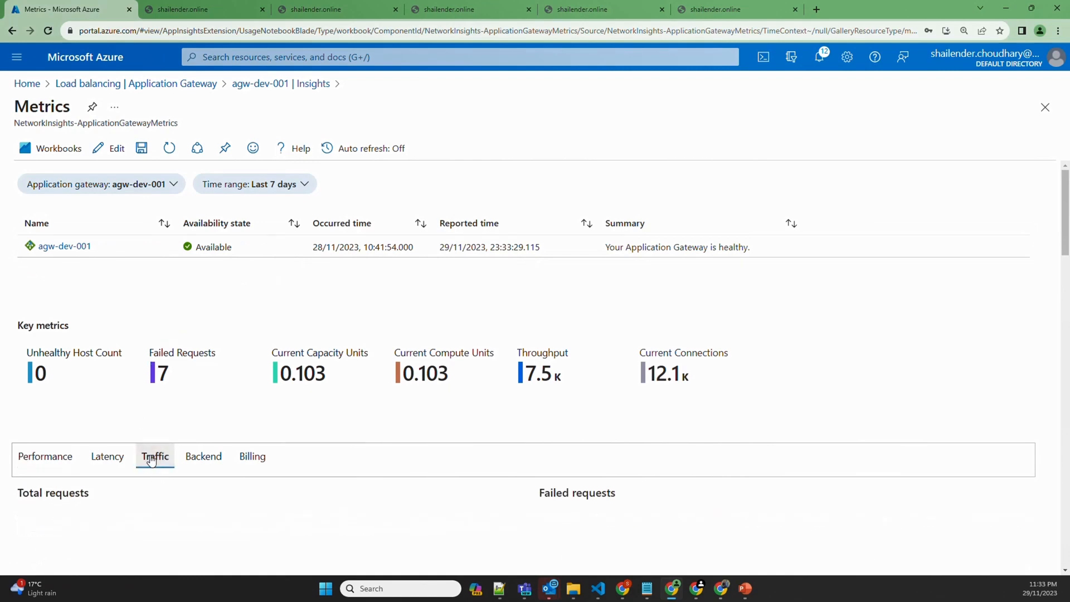
{"action": "left_click", "coordinate": [316, 187]}
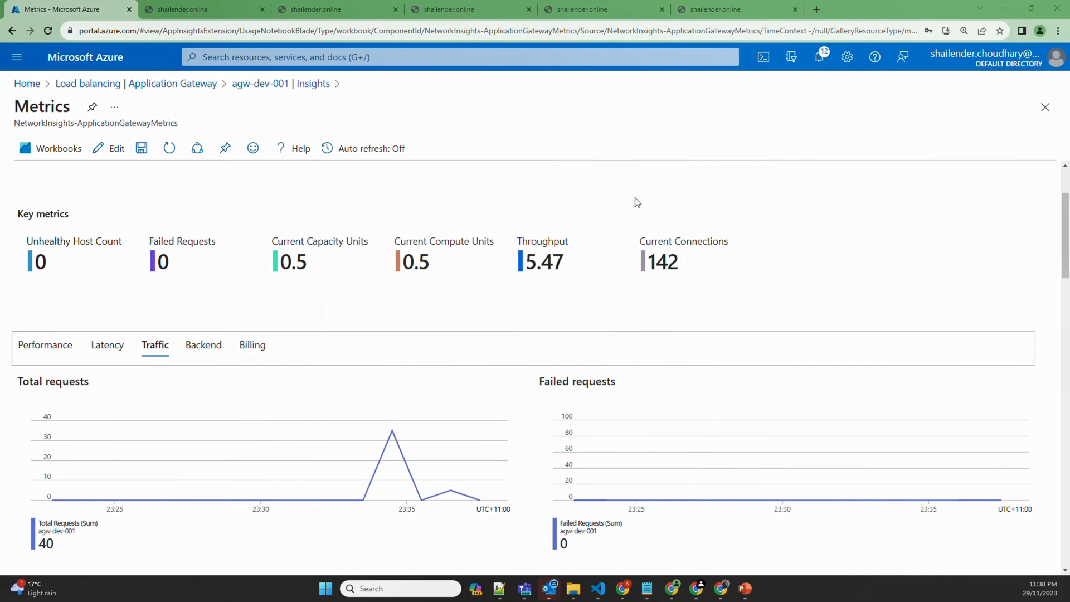
{"action": "left_click", "coordinate": [174, 152]}
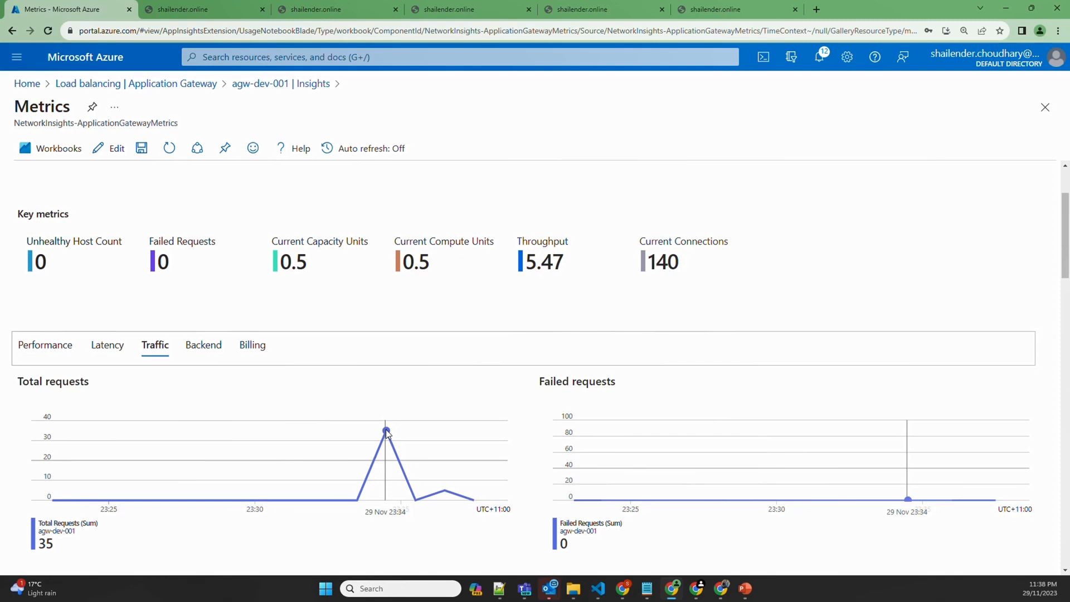
{"action": "scroll", "coordinate": [387, 433], "scroll_direction": "down", "scroll_amount": 7}
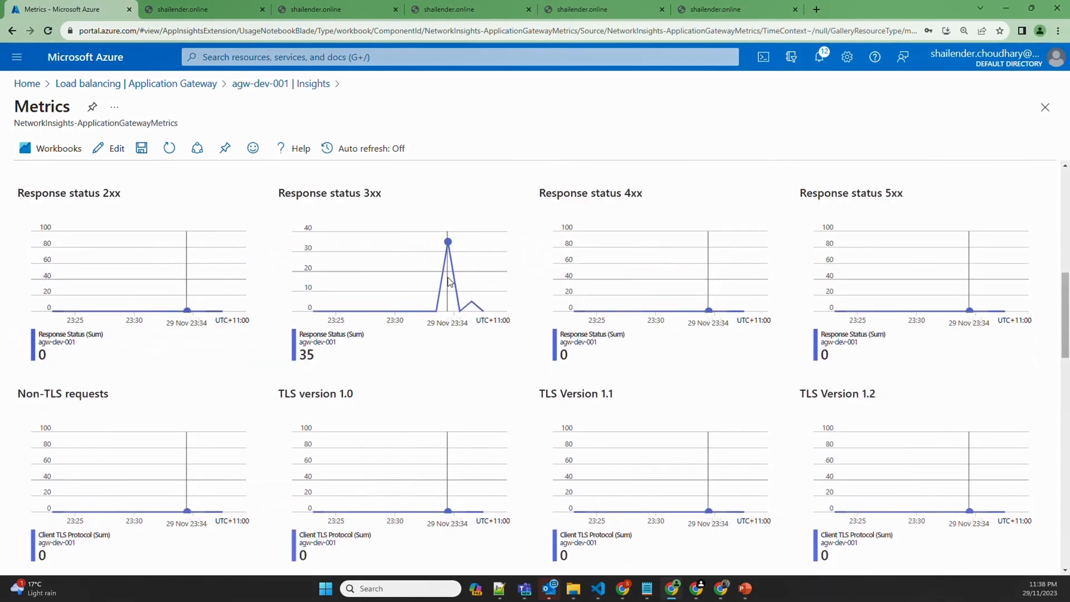
{"action": "scroll", "coordinate": [259, 240], "scroll_direction": "up", "scroll_amount": 3}
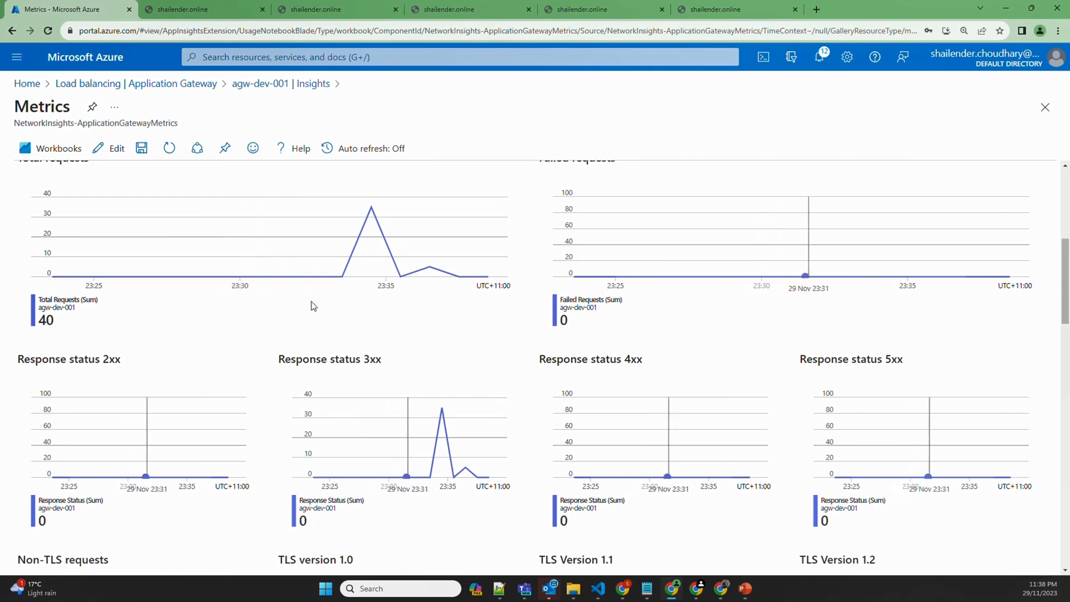
{"action": "scroll", "coordinate": [301, 301], "scroll_direction": "up", "scroll_amount": 1}
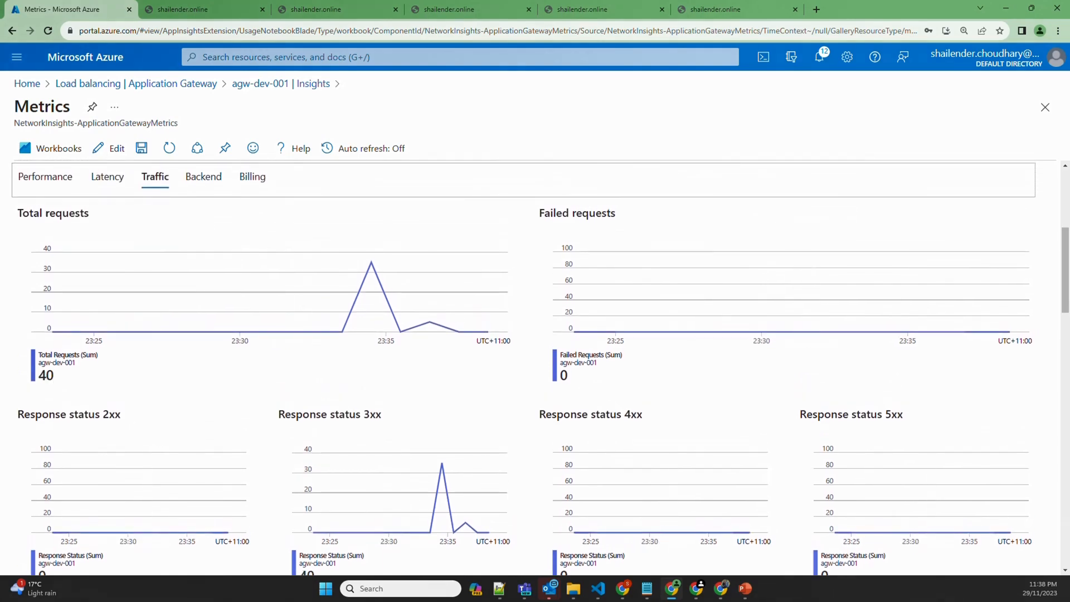
Bring forward the Gmail window with the Total requests alert email
{"action": "left_click", "coordinate": [721, 588]}
{"action": "scroll", "coordinate": [254, 336], "scroll_direction": "up", "scroll_amount": 1}
{"action": "scroll", "coordinate": [255, 336], "scroll_direction": "up", "scroll_amount": 2}
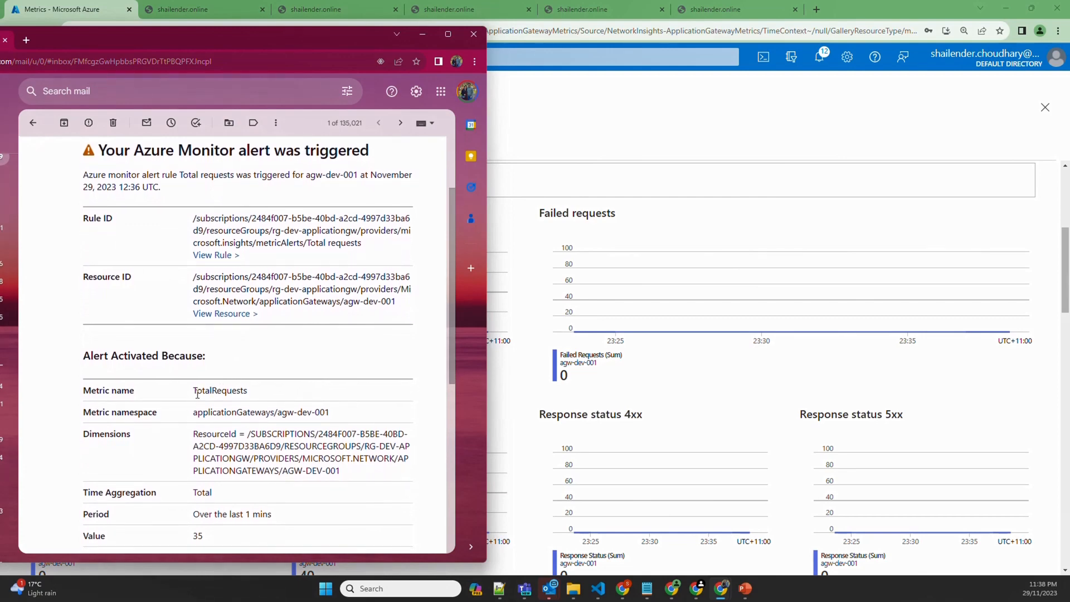
Highlight the alert's TotalRequests metric, dimensions and trigger value 35, then return to Azure charts
{"action": "left_click_drag", "start_coordinate": [195, 397], "coordinate": [257, 398]}
{"action": "scroll", "coordinate": [257, 398], "scroll_direction": "down", "scroll_amount": 2}
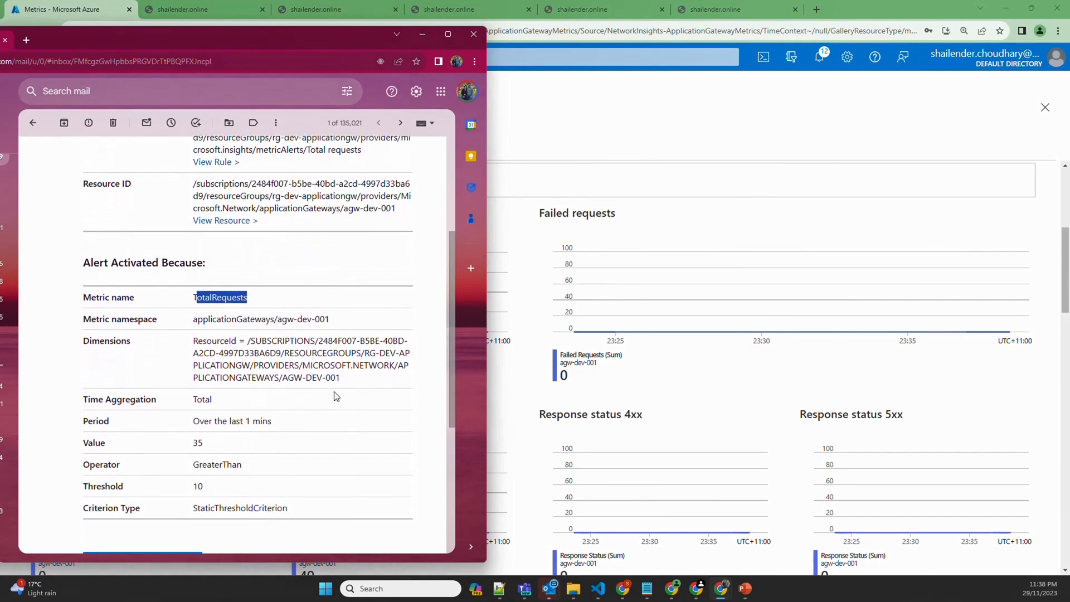
{"action": "left_click_drag", "start_coordinate": [340, 362], "coordinate": [189, 345]}
{"action": "left_click_drag", "start_coordinate": [194, 426], "coordinate": [211, 430]}
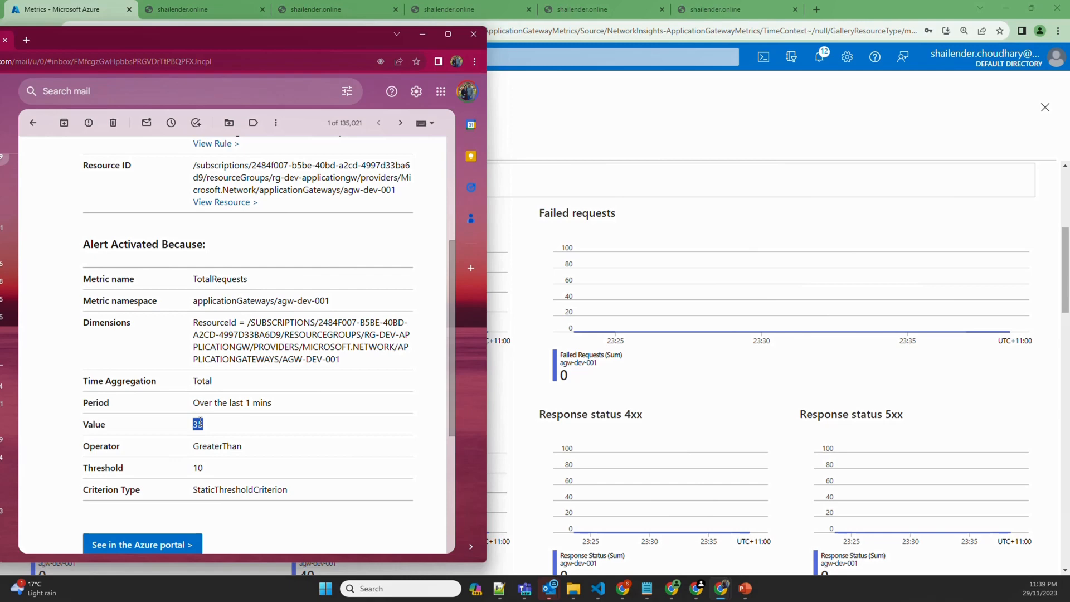
{"action": "left_click", "coordinate": [550, 116]}
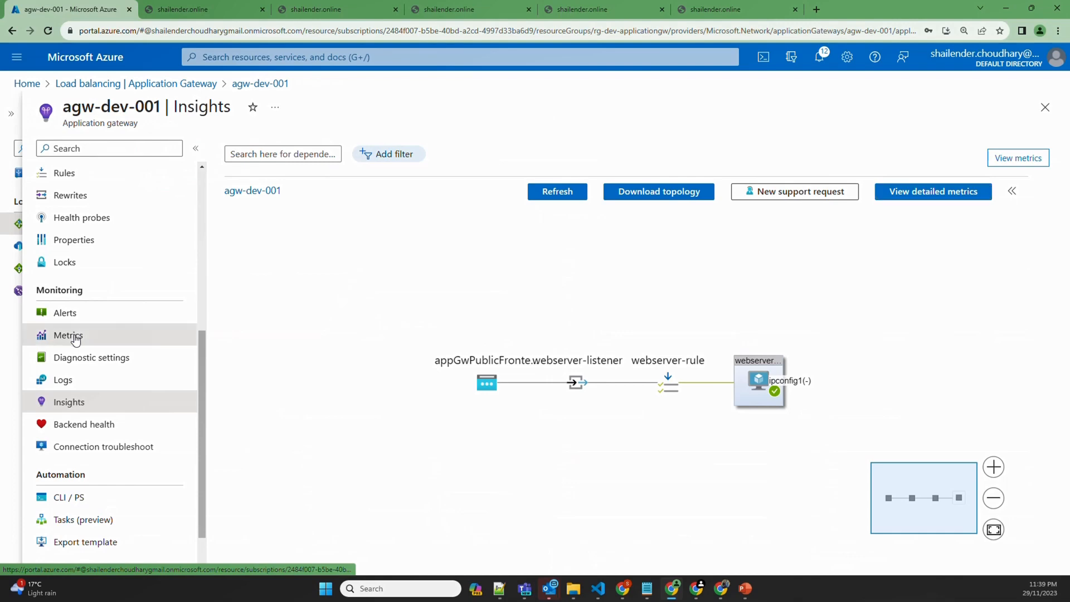
From agw-dev-001's Metrics, go to Diagnostic settings and add a new diagnostic setting
{"action": "left_click", "coordinate": [71, 336]}
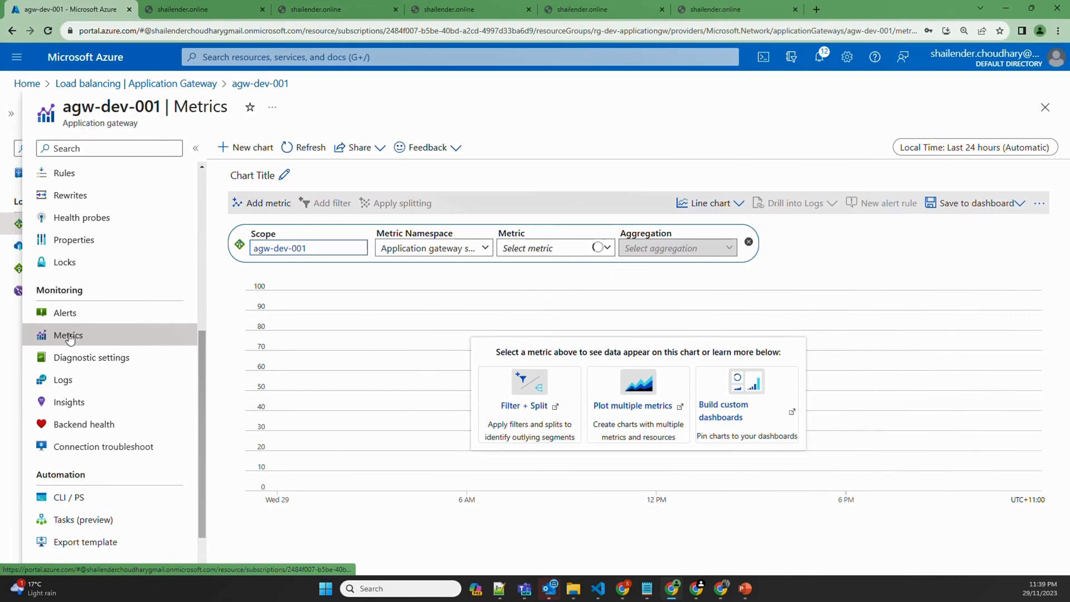
{"action": "left_click", "coordinate": [72, 364]}
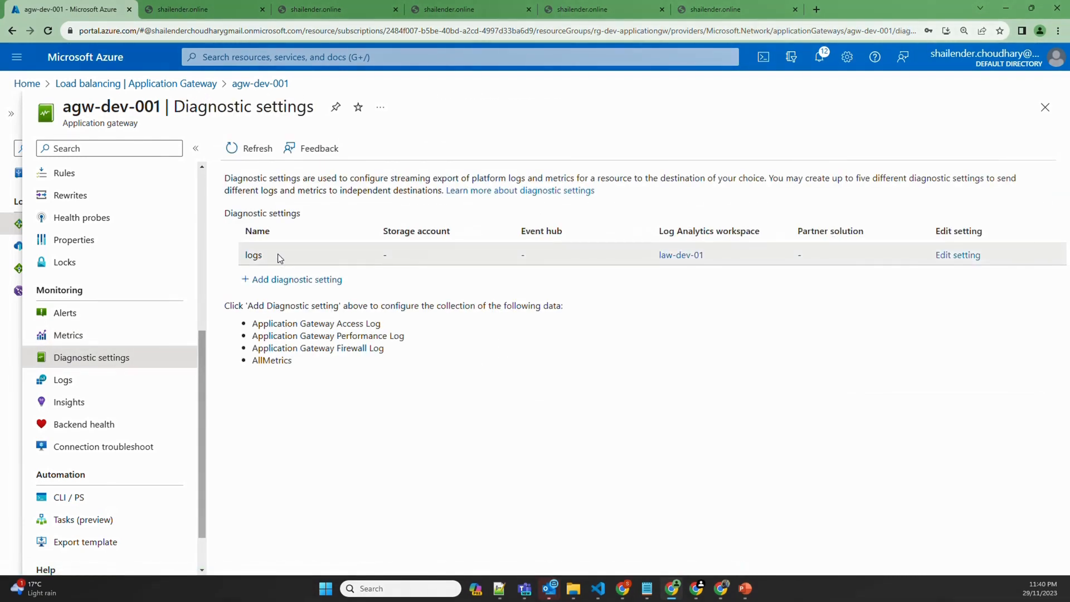
{"action": "left_click", "coordinate": [275, 281]}
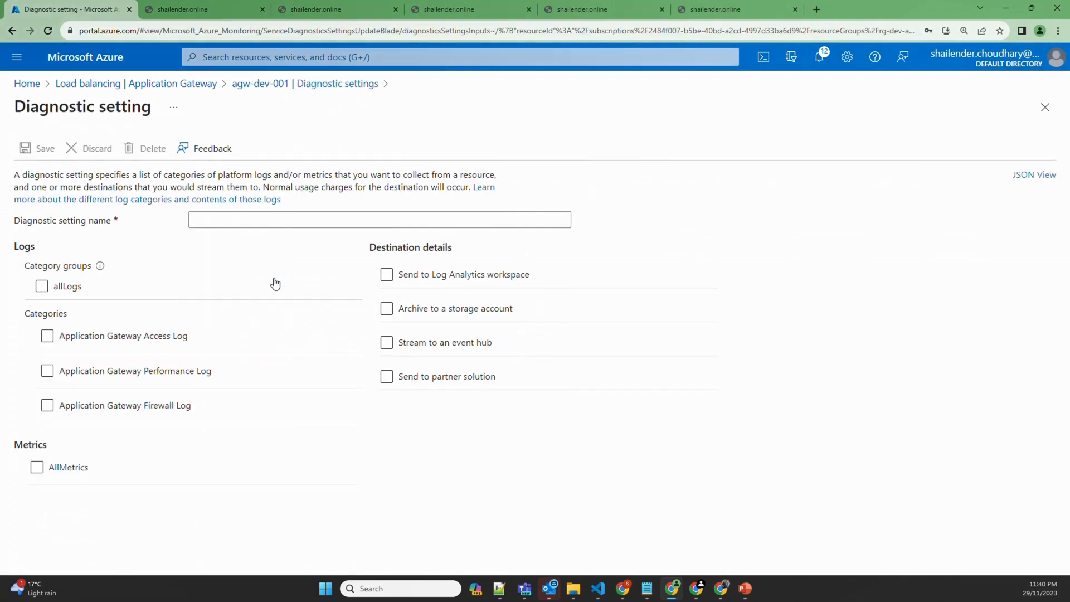
Tick the Access, Performance and Firewall log categories, then allLogs and AllMetrics
{"action": "left_click", "coordinate": [48, 341]}
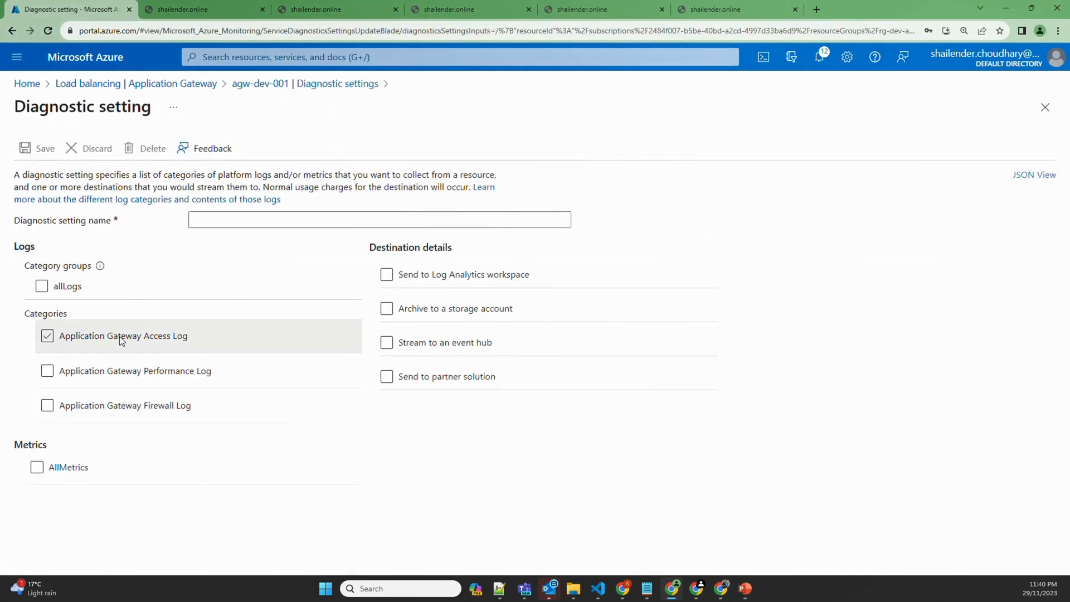
{"action": "left_click_drag", "start_coordinate": [192, 339], "coordinate": [134, 338]}
{"action": "left_click", "coordinate": [212, 373]}
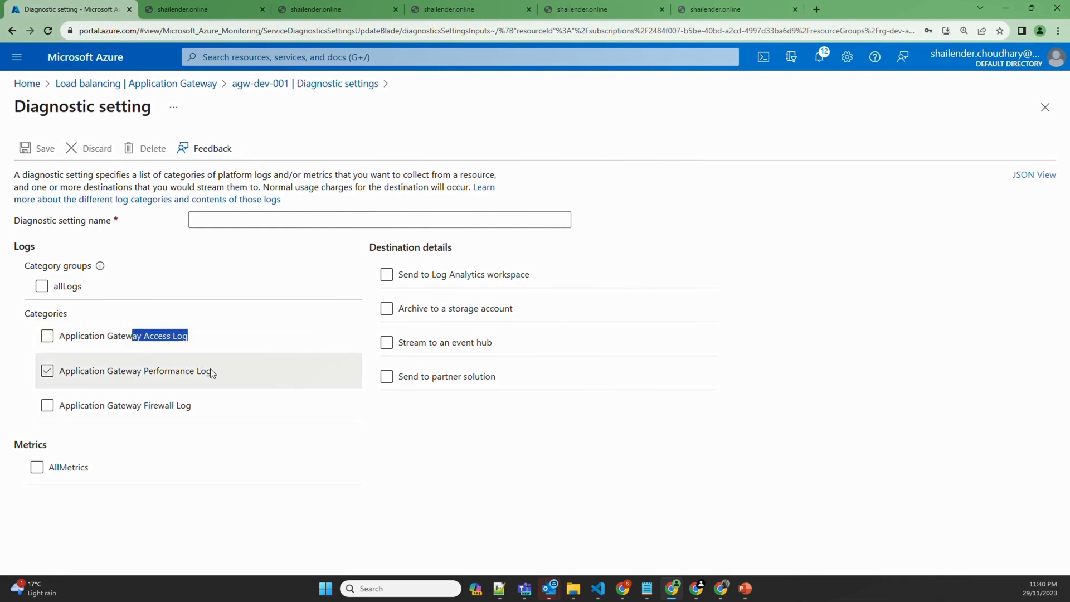
{"action": "left_click_drag", "start_coordinate": [211, 371], "coordinate": [156, 371]}
{"action": "left_click_drag", "start_coordinate": [191, 406], "coordinate": [144, 407]}
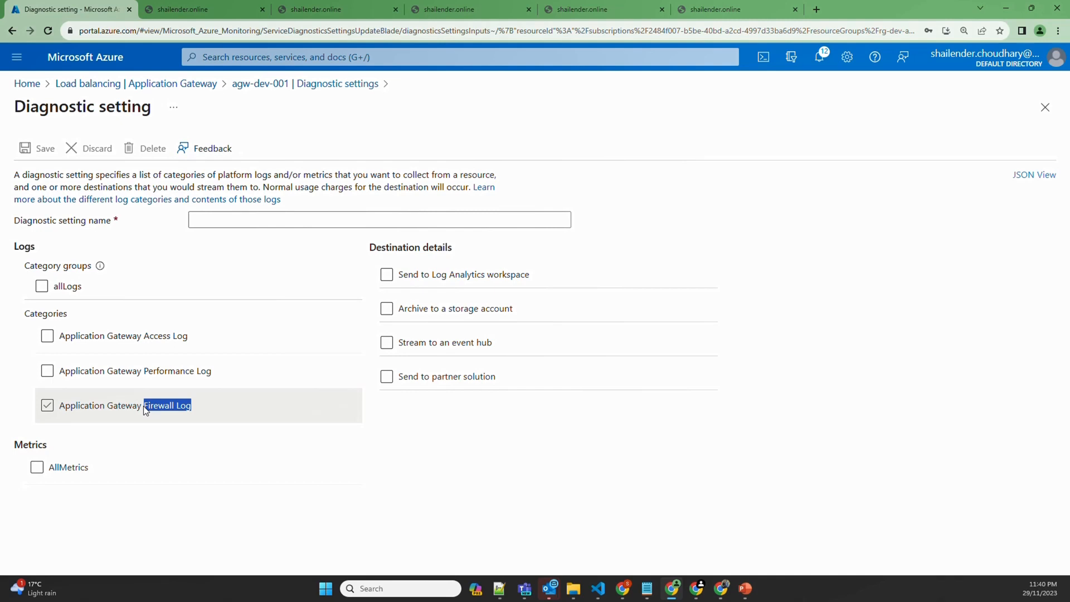
{"action": "left_click", "coordinate": [145, 337]}
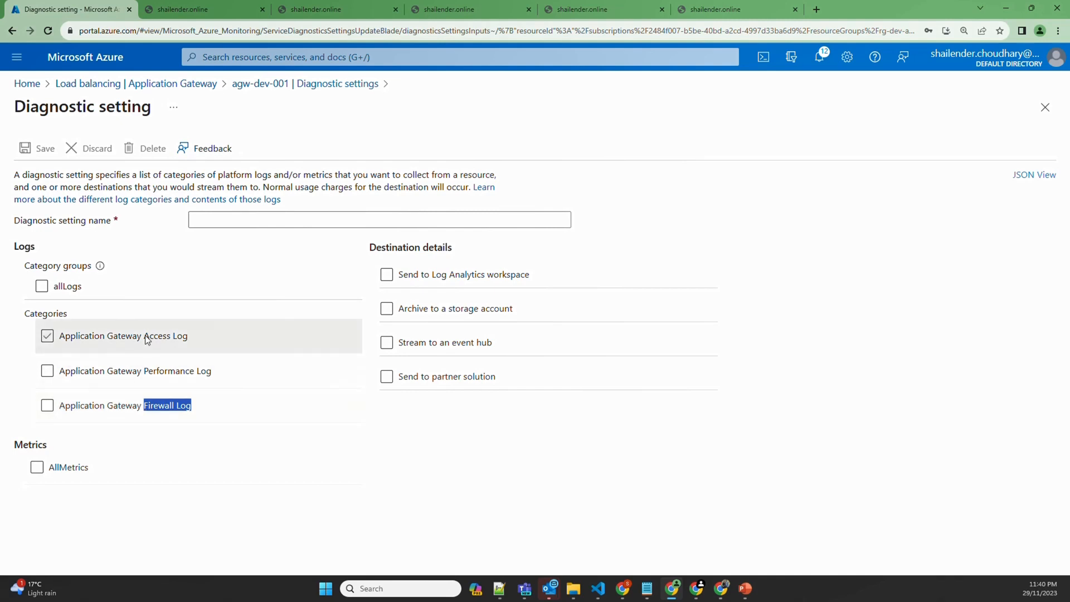
{"action": "left_click", "coordinate": [70, 290]}
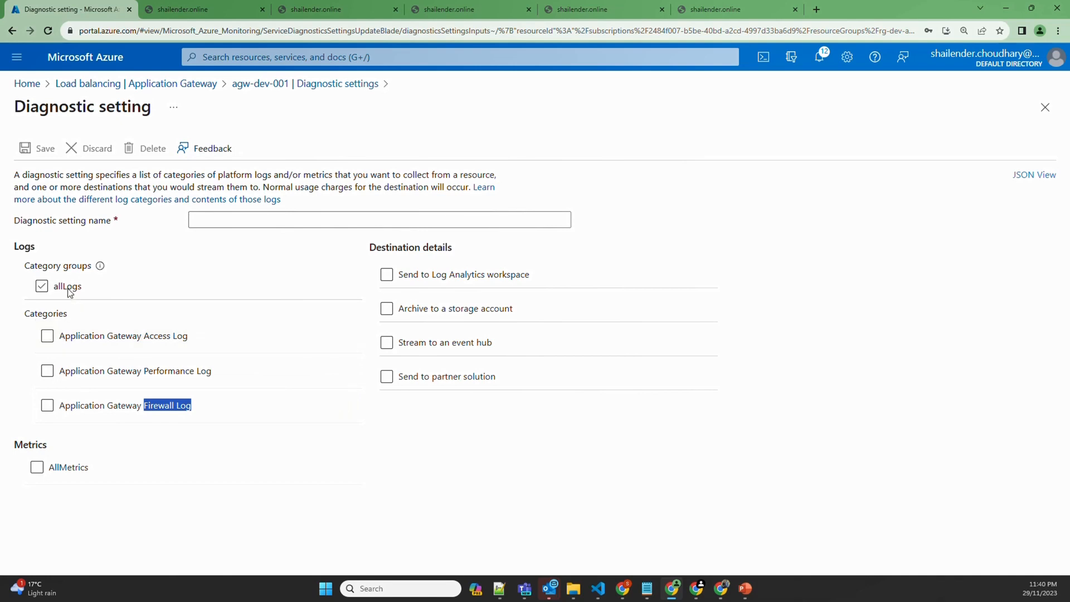
{"action": "left_click", "coordinate": [39, 470]}
Name the setting 'trhtrhtrh', choose Send to Log Analytics workspace, then discard it
{"action": "left_click", "coordinate": [224, 219]}
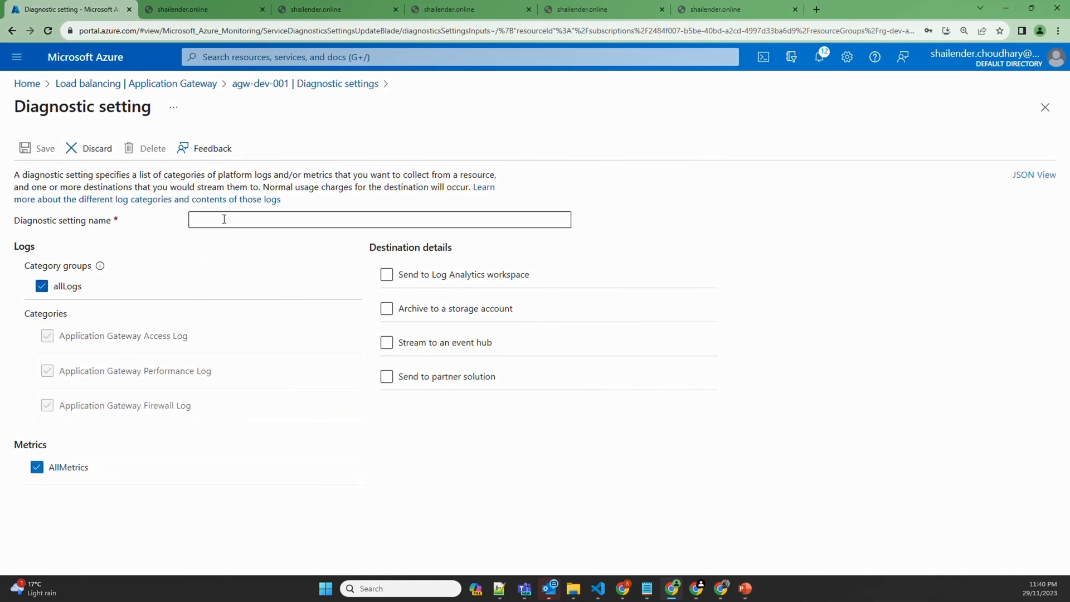
{"action": "type", "text": "trhtrhtrh"}
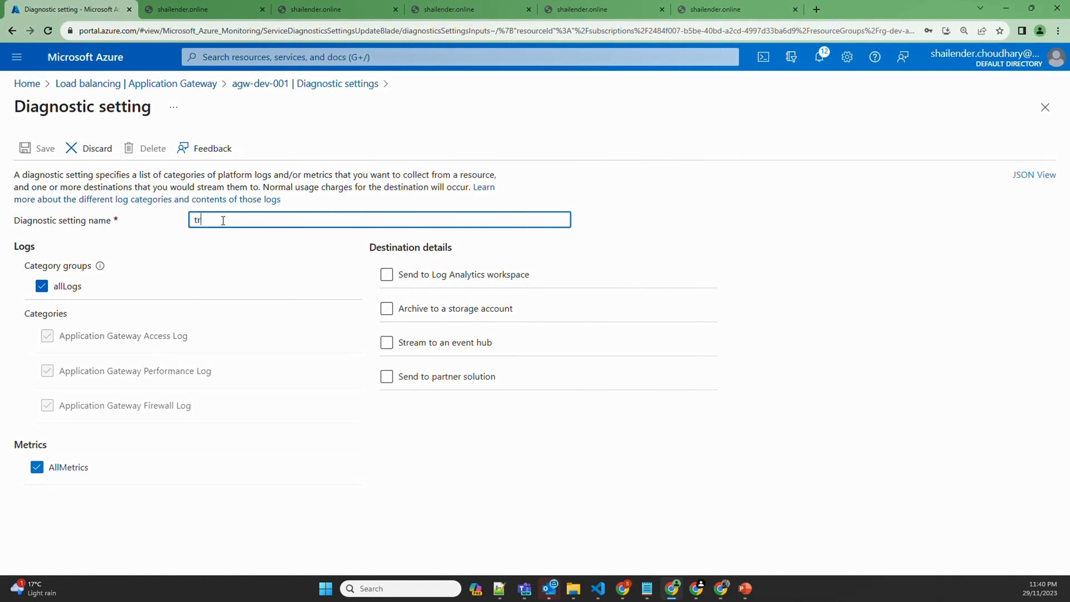
{"action": "left_click", "coordinate": [386, 275]}
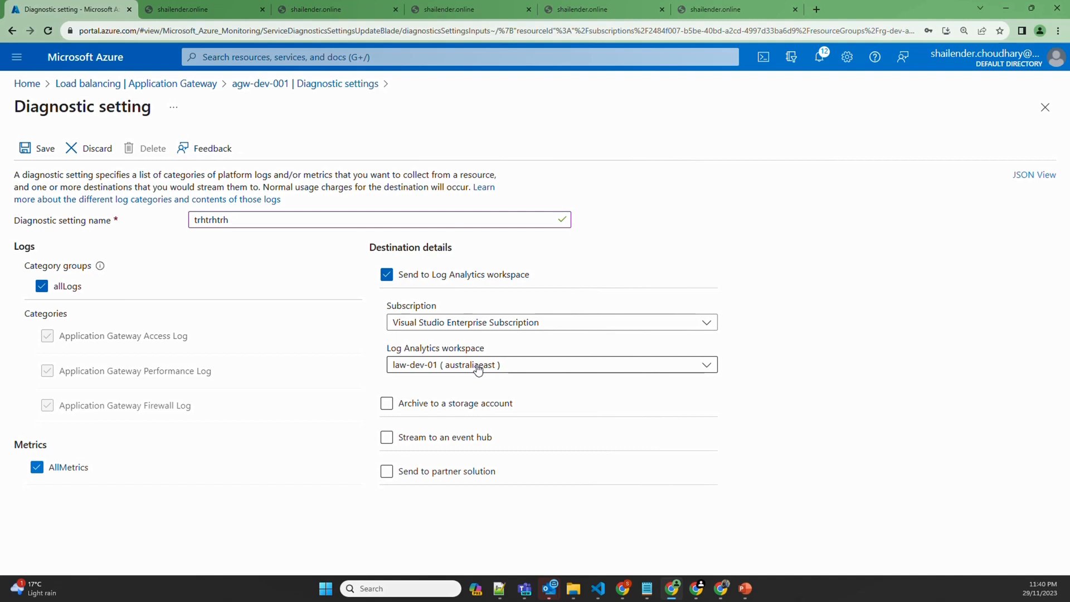
{"action": "left_click", "coordinate": [89, 148]}
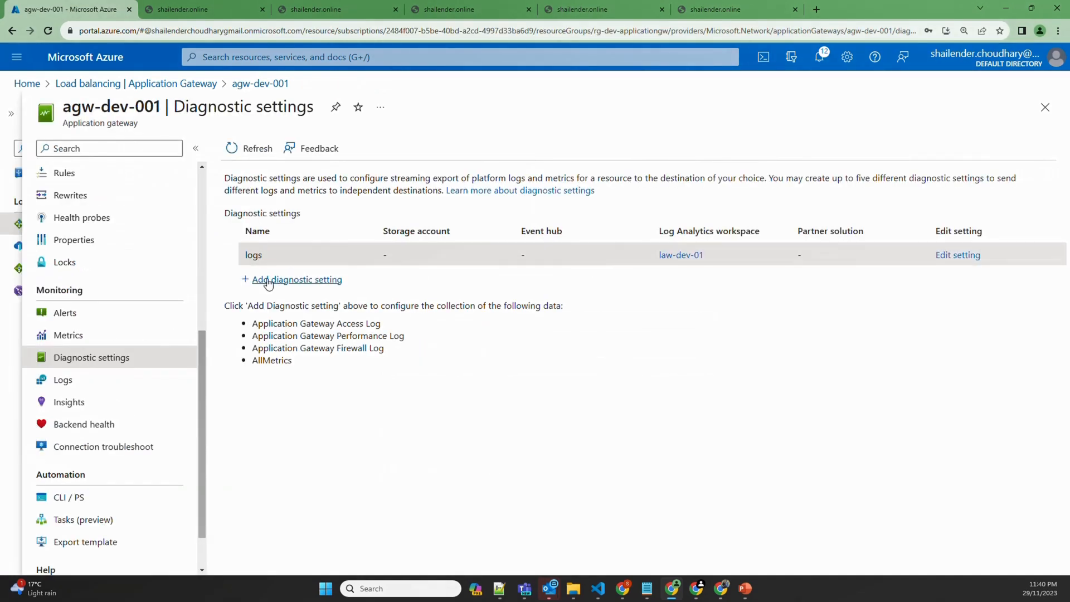
Run the Requests per hour example query in agw-dev-001's Logs and view the results table
{"action": "left_click_drag", "start_coordinate": [713, 254], "coordinate": [657, 256]}
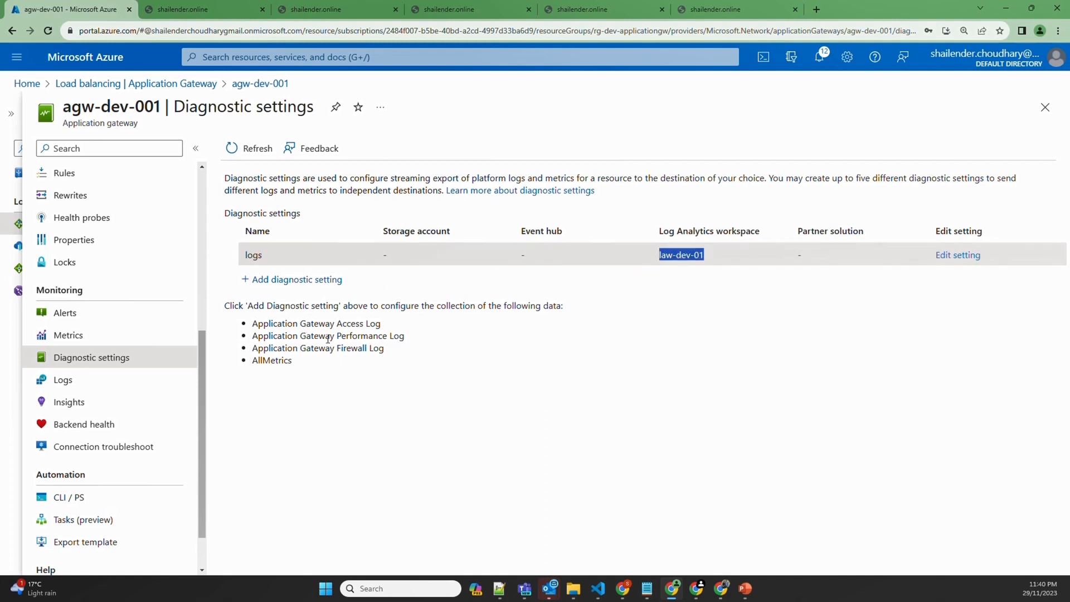
{"action": "left_click_drag", "start_coordinate": [300, 362], "coordinate": [254, 329]}
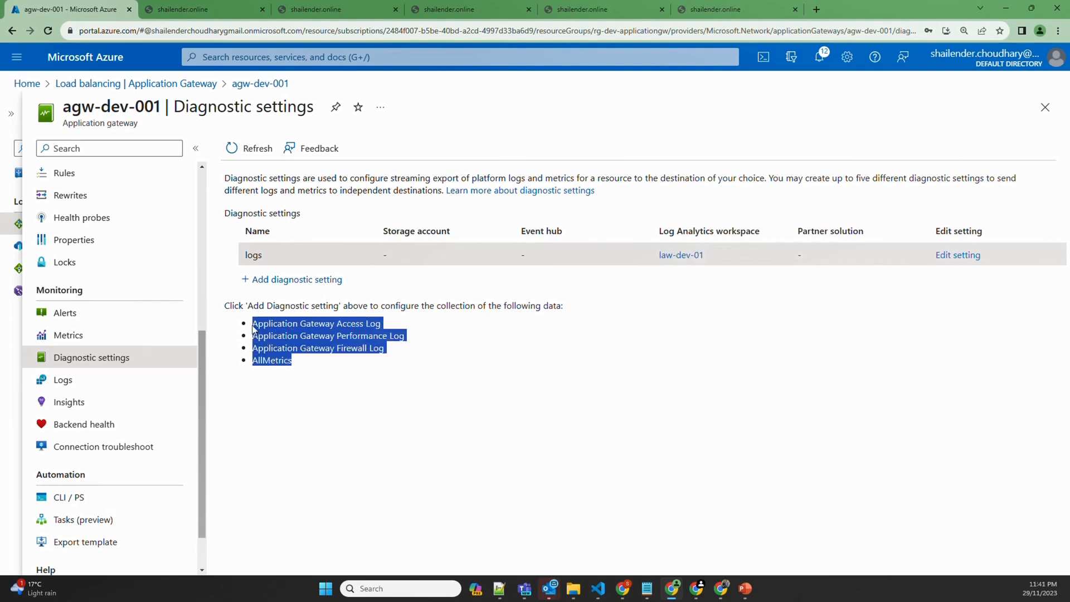
{"action": "left_click", "coordinate": [63, 381]}
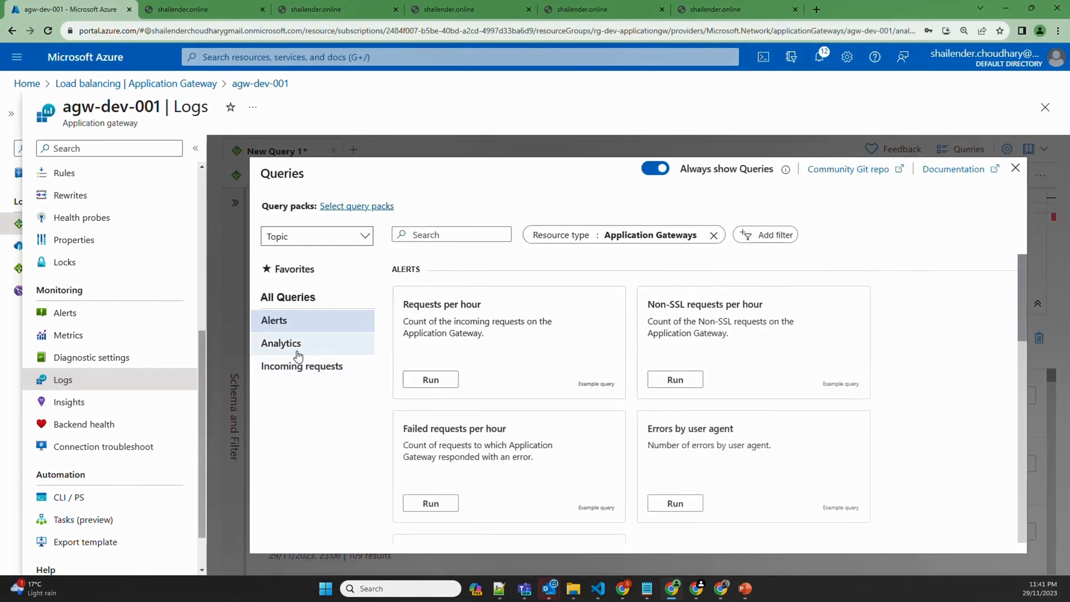
{"action": "left_click", "coordinate": [446, 385]}
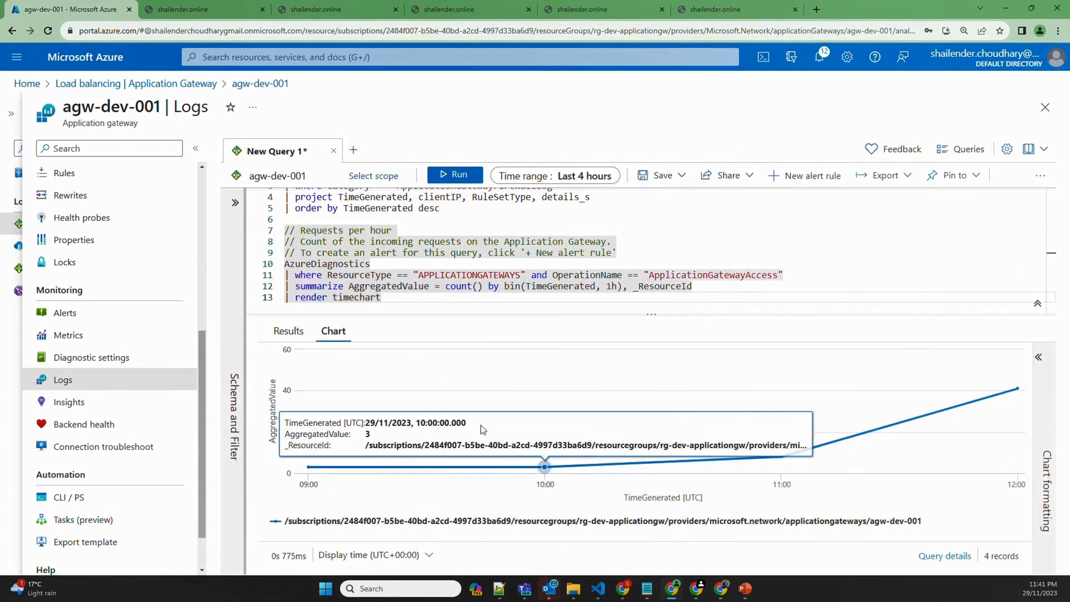
{"action": "left_click", "coordinate": [292, 333]}
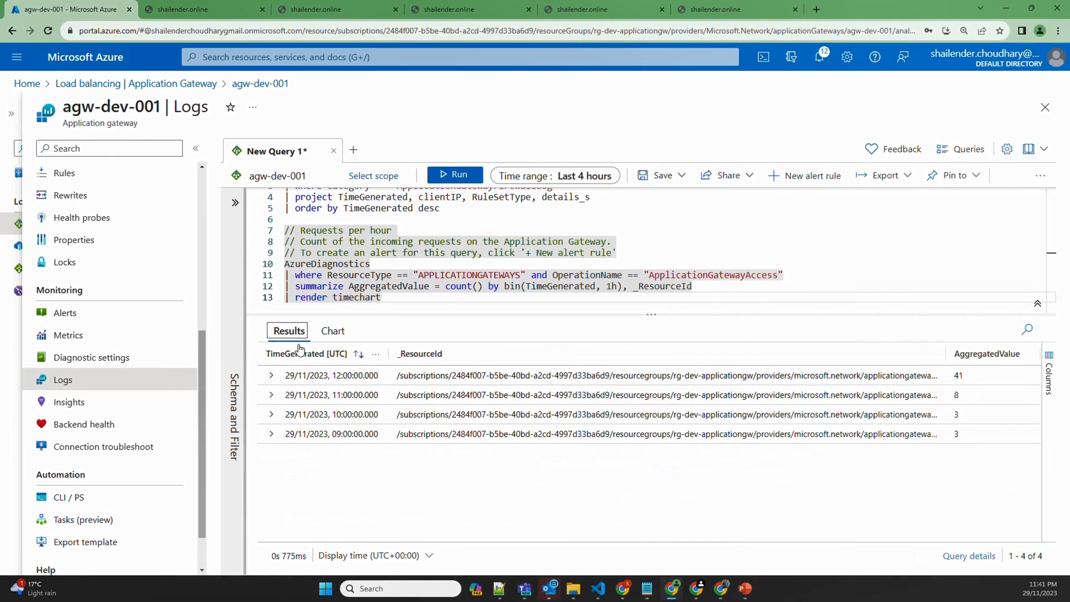
Switch result times to Local Time and highlight the latest hourly count of 41
{"action": "double_click", "coordinate": [967, 377]}
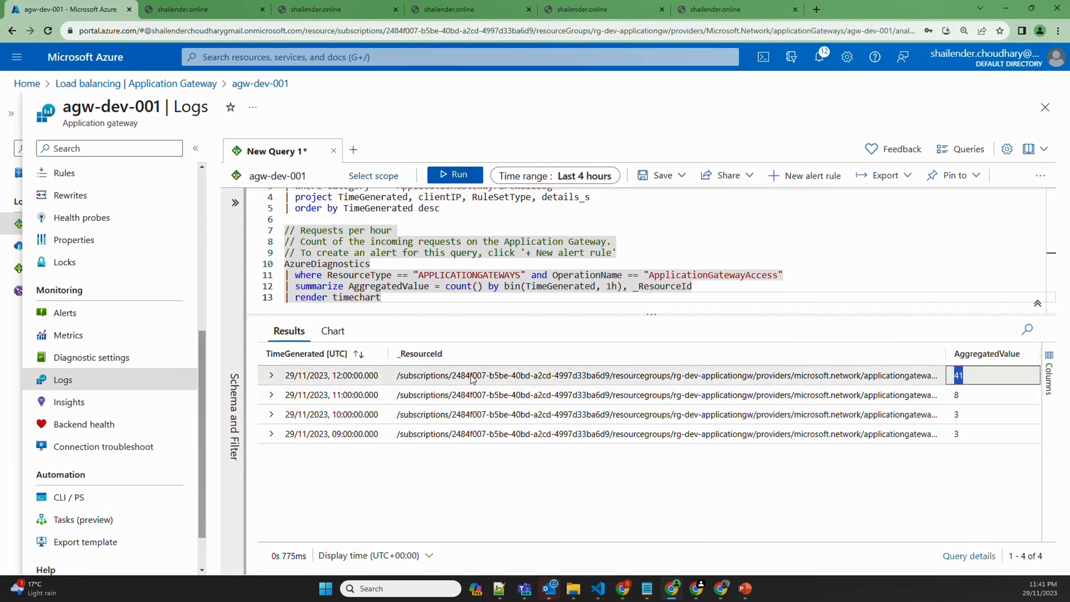
{"action": "left_click", "coordinate": [502, 484]}
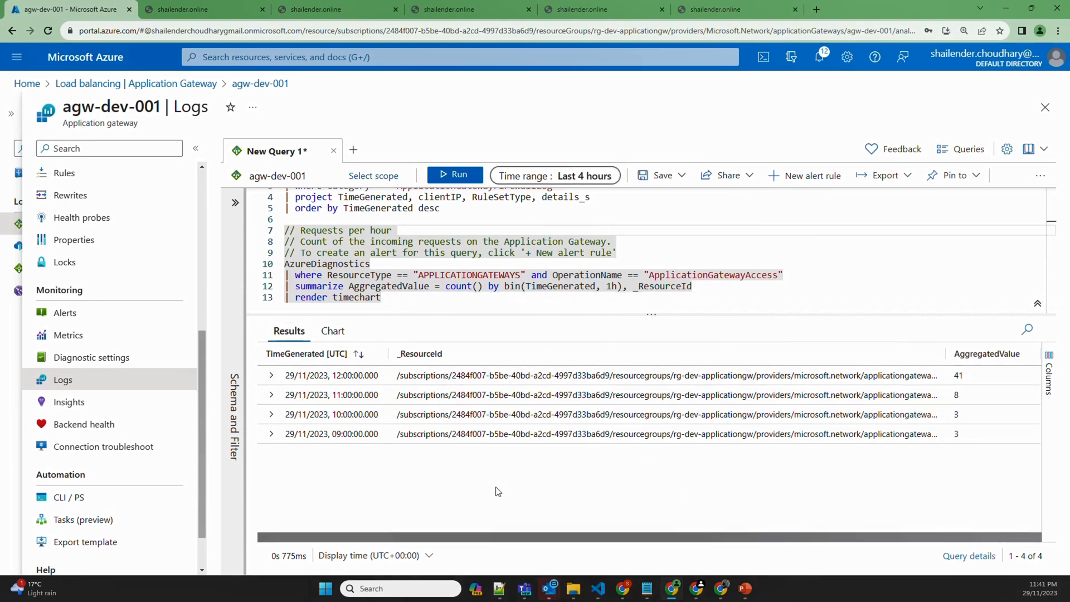
{"action": "left_click", "coordinate": [428, 555]}
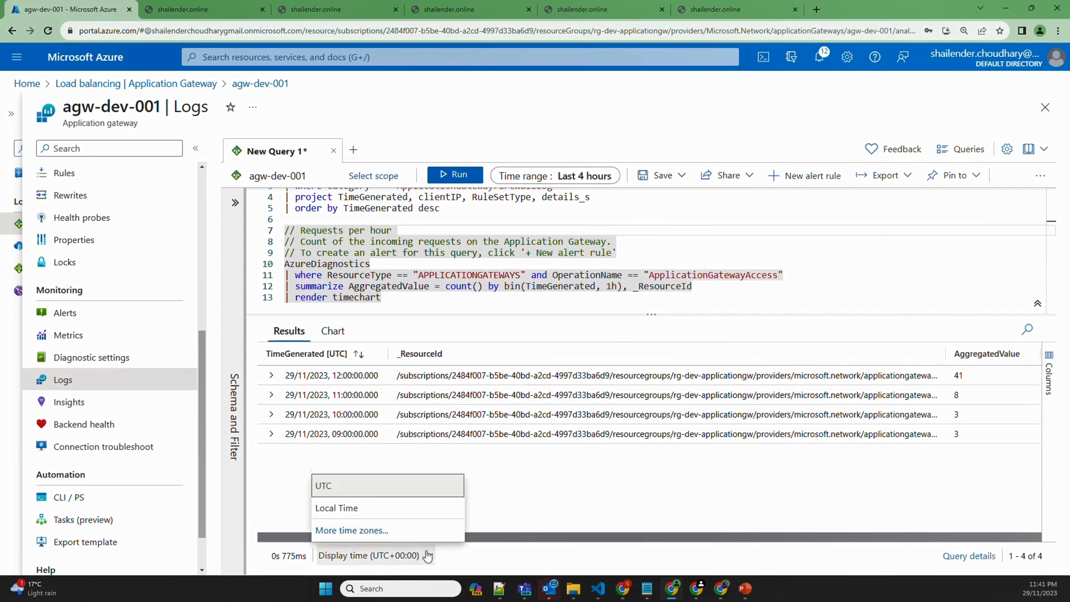
{"action": "left_click", "coordinate": [355, 507]}
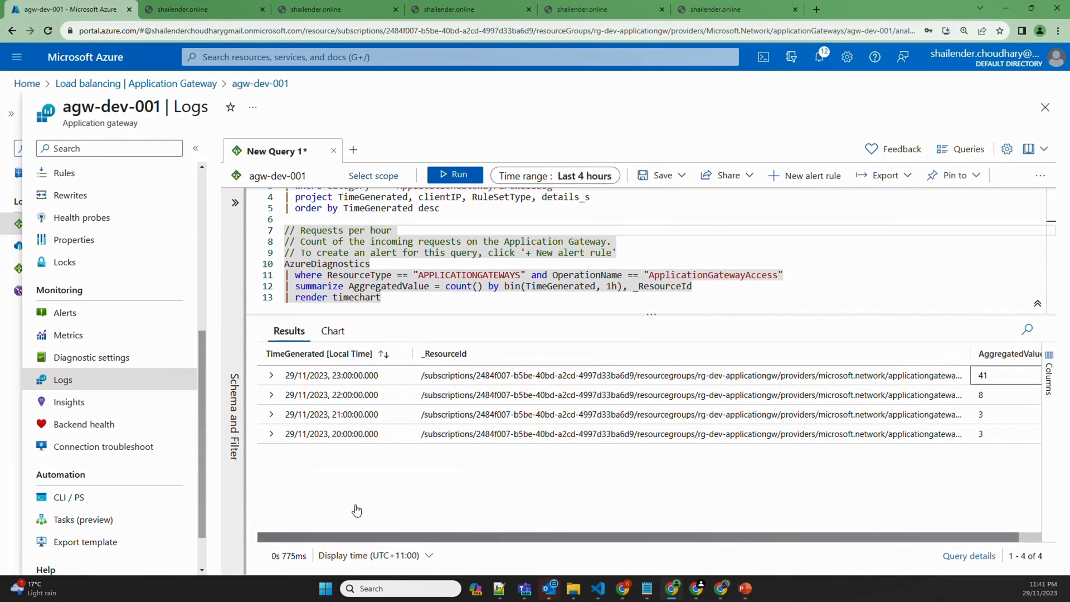
{"action": "double_click", "coordinate": [337, 376]}
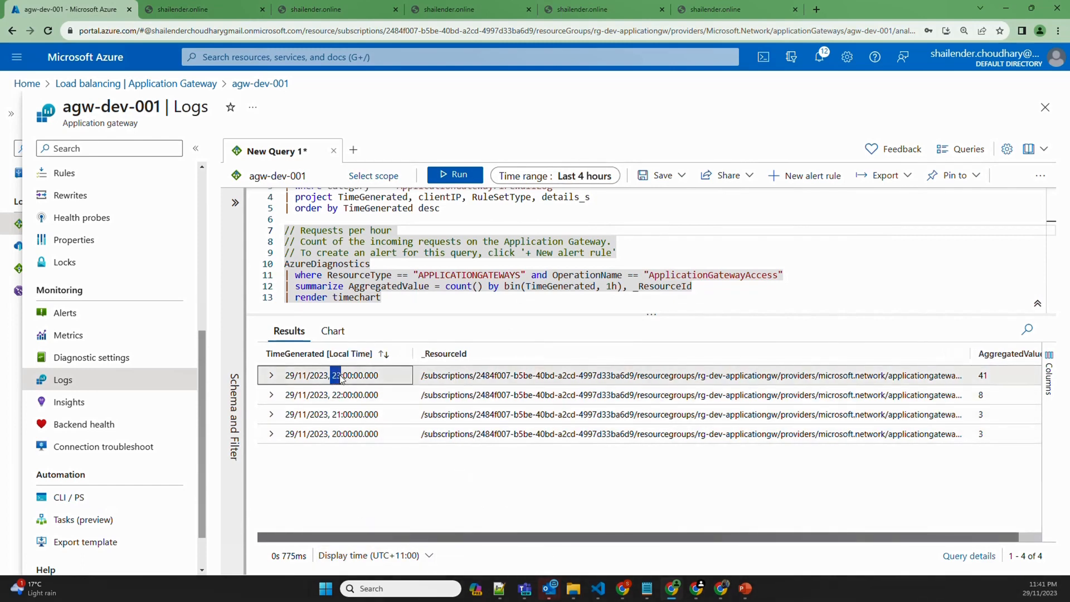
{"action": "left_click_drag", "start_coordinate": [341, 378], "coordinate": [380, 380]}
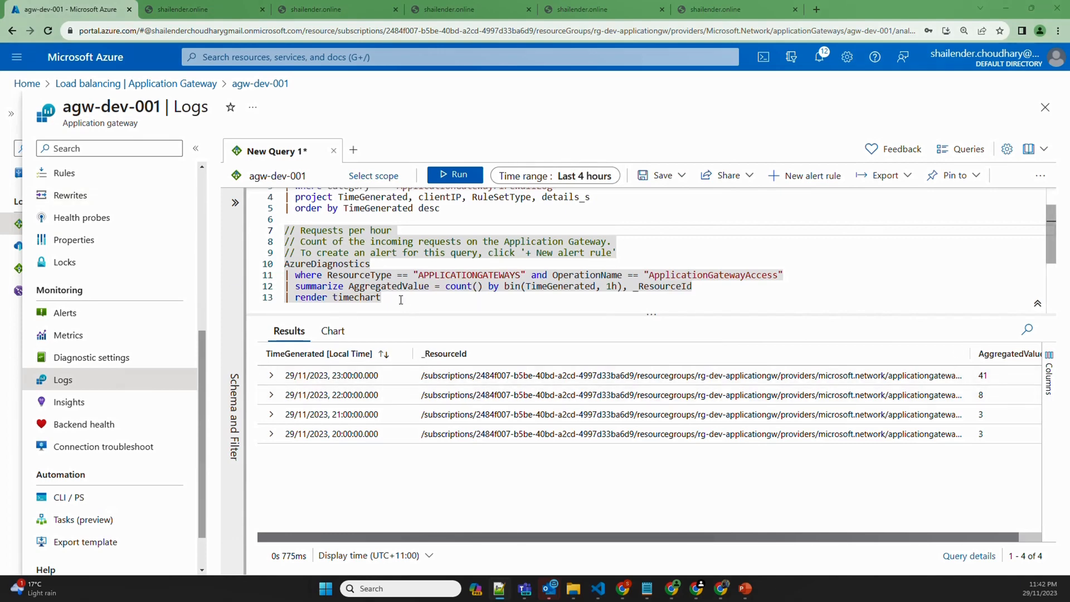
Paste the access-log query and run it over the last hour
{"action": "left_click_drag", "start_coordinate": [401, 300], "coordinate": [265, 172]}
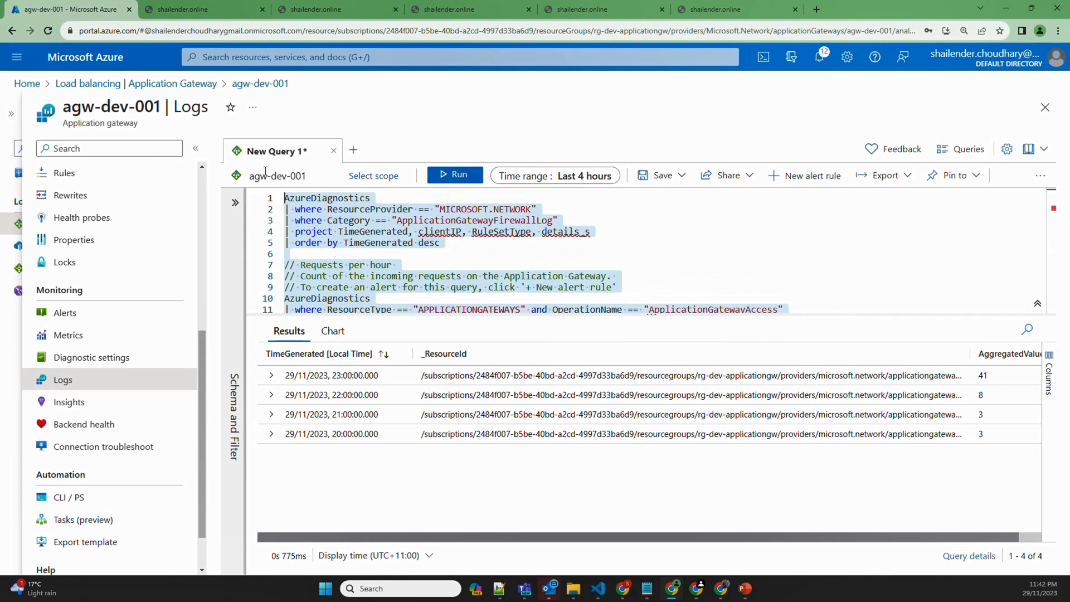
{"action": "type", "text": "AzureDiagnostics | where Category == \"ApplicationGatewayAccessLog\" | sort by TimeGenerated"}
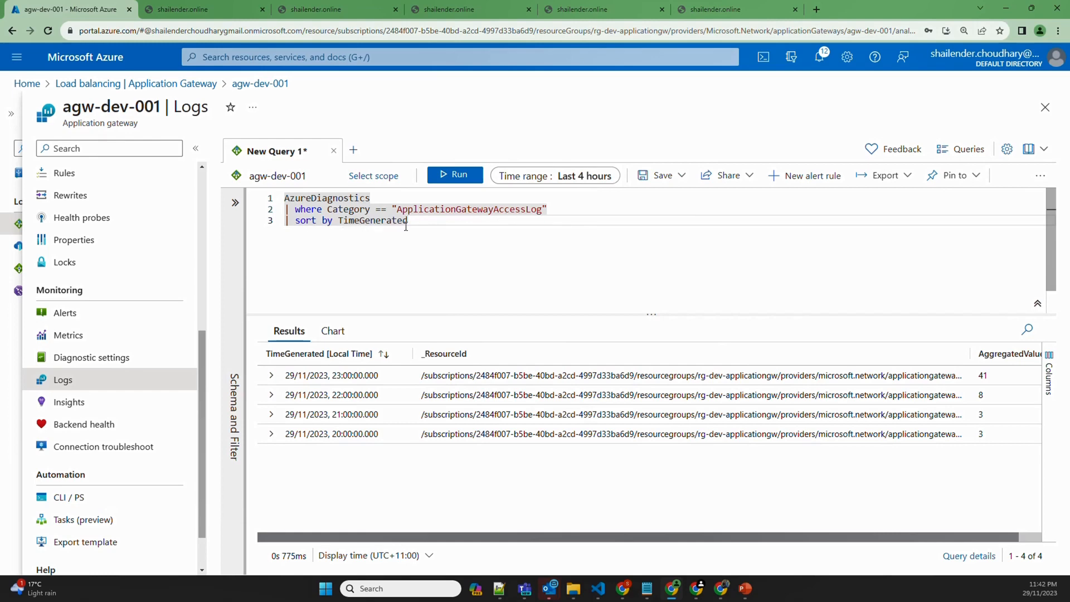
{"action": "left_click_drag", "start_coordinate": [444, 227], "coordinate": [251, 182]}
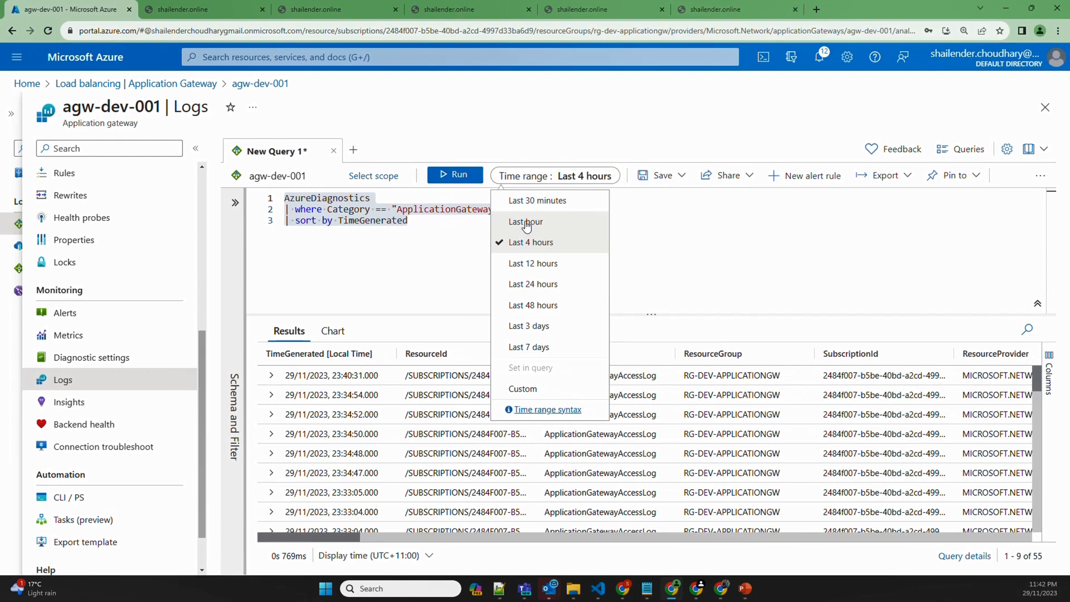
{"action": "left_click", "coordinate": [526, 221]}
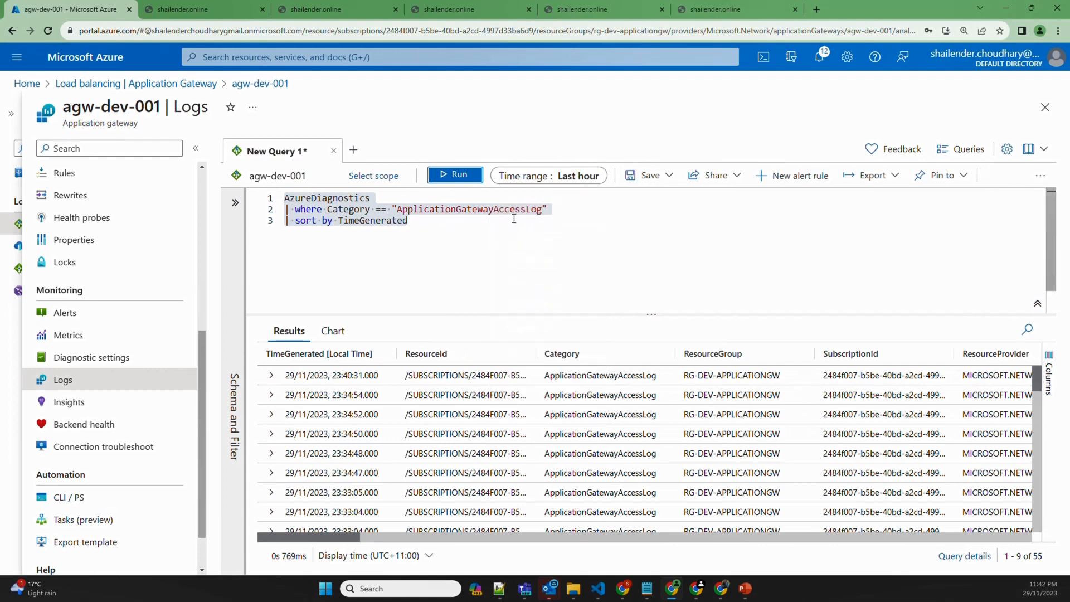
{"action": "left_click", "coordinate": [462, 175]}
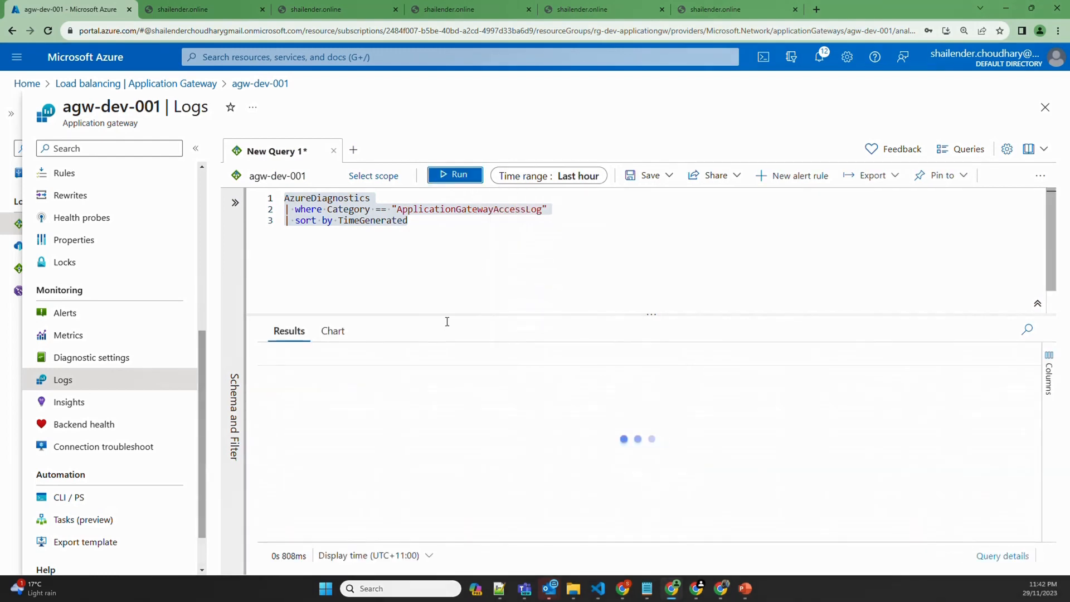
Expand the 23:32:55 log entry, then paste in the per-minute requestUri_s timechart query
{"action": "scroll", "coordinate": [524, 426], "scroll_direction": "down", "scroll_amount": 7}
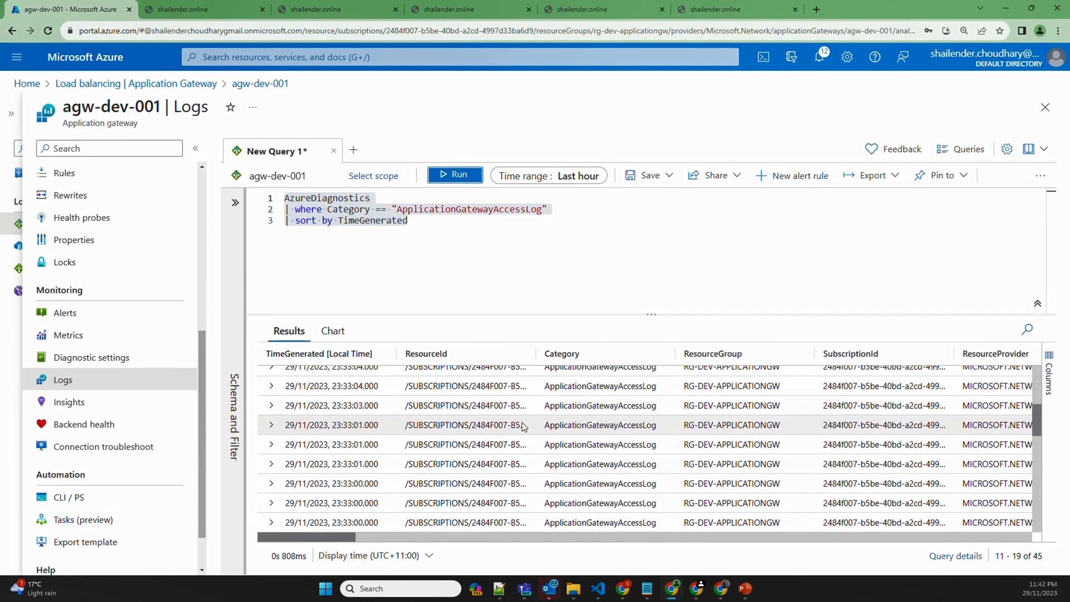
{"action": "left_click", "coordinate": [273, 398]}
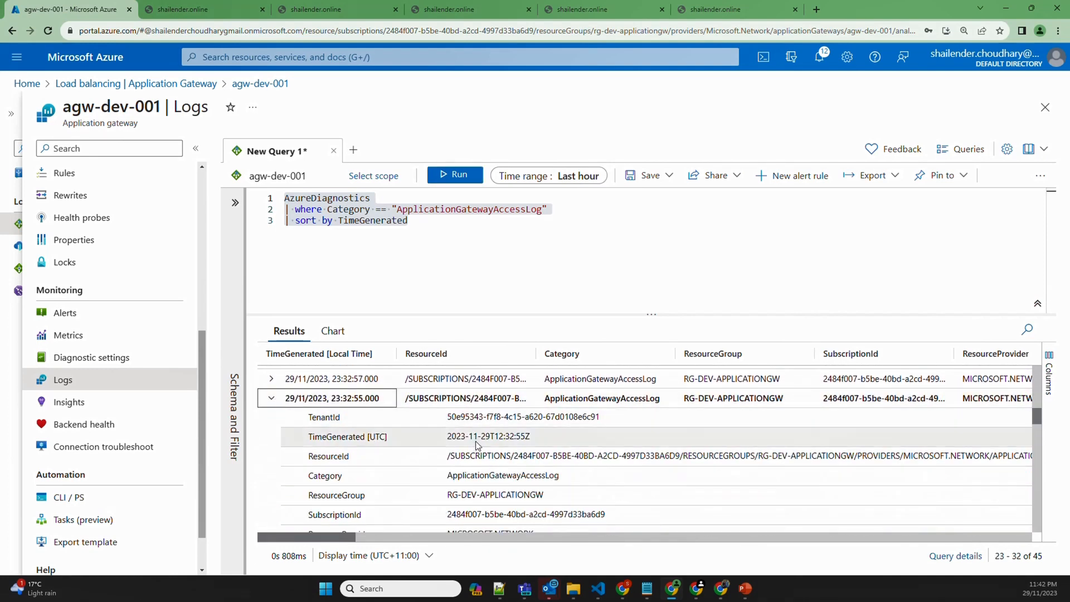
{"action": "scroll", "coordinate": [477, 445], "scroll_direction": "down", "scroll_amount": 6}
{"action": "scroll", "coordinate": [477, 446], "scroll_direction": "down", "scroll_amount": 8}
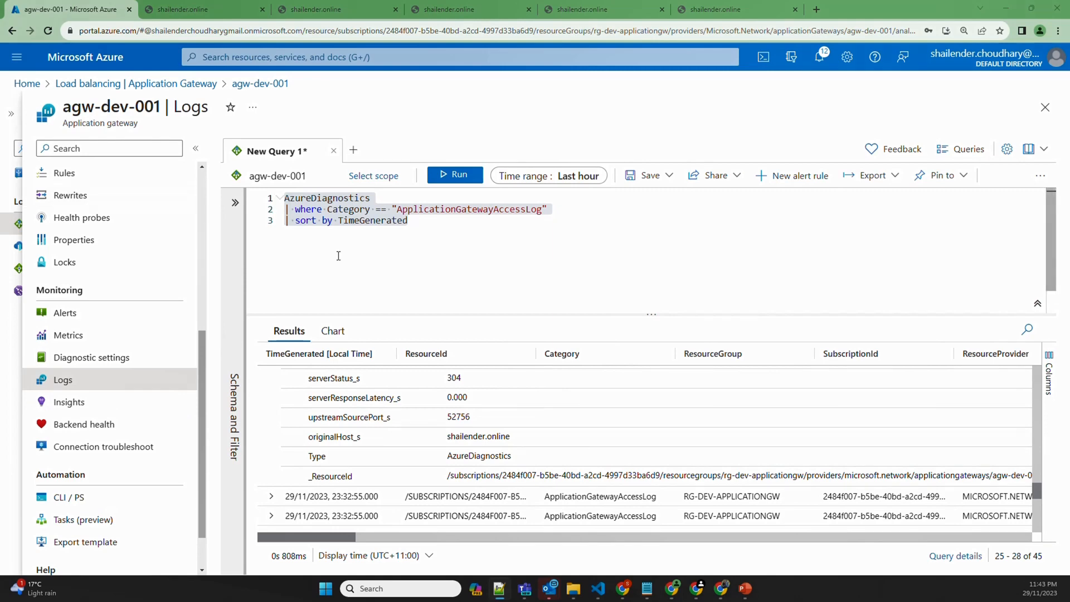
{"action": "type", "text": "AzureDiagnostics| where ResourceProvider == \"MICROSOFT.NETWORK\" and Category == \"ApplicationGatewayAccessLog\" | summarize count() by requestUri_s, bin(TimeGenerated, 1m) | render timechart"}
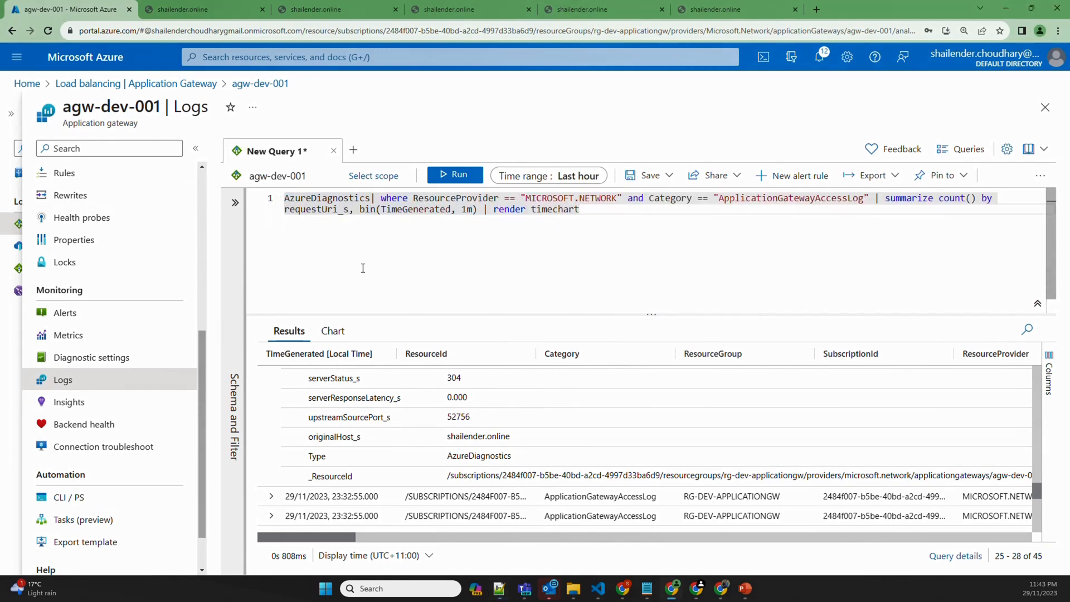
Run the per-URI timechart query over the last 12 hours and review its 34 per-minute rows
{"action": "left_click_drag", "start_coordinate": [527, 198], "coordinate": [617, 198]}
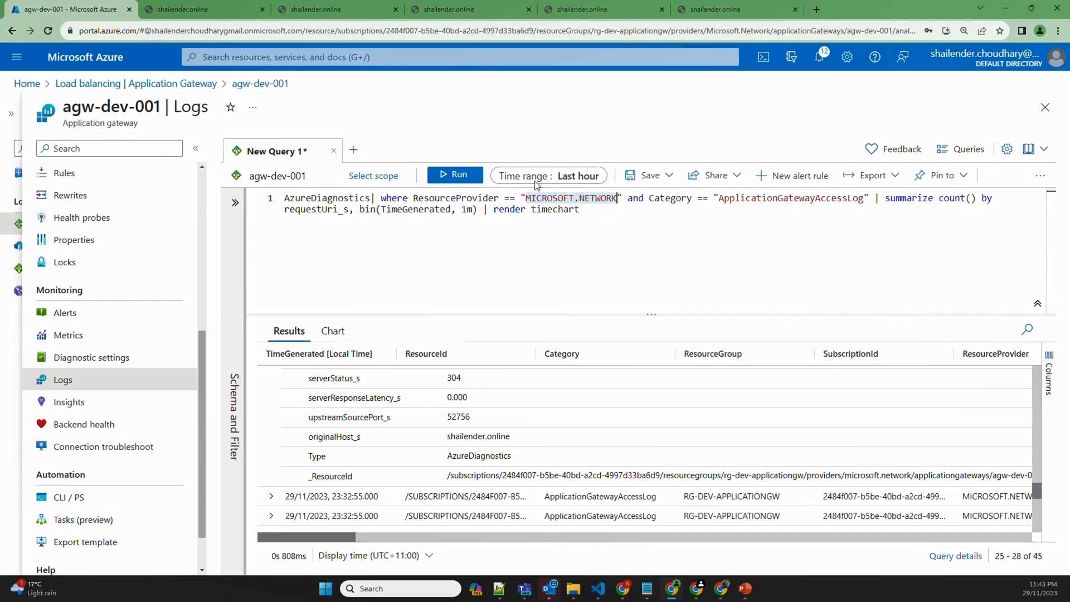
{"action": "left_click", "coordinate": [561, 177]}
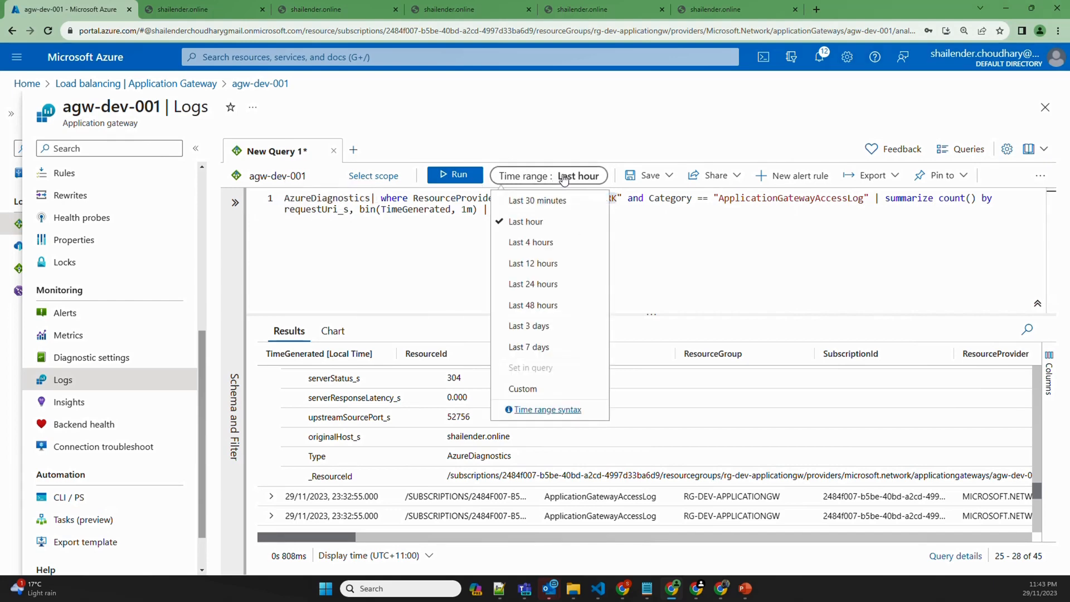
{"action": "left_click", "coordinate": [544, 265]}
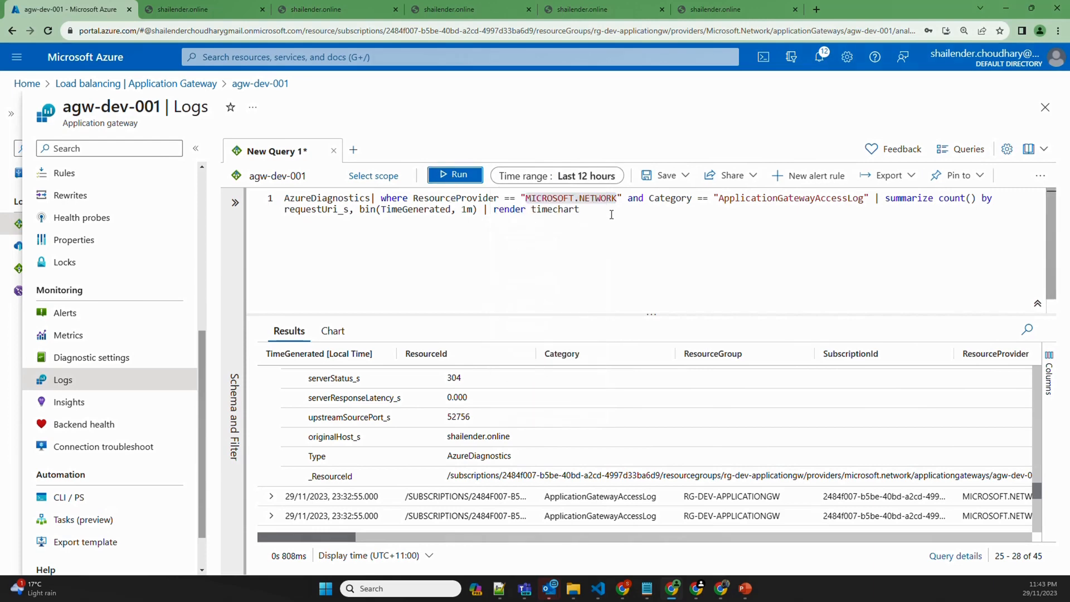
{"action": "left_click", "coordinate": [455, 174]}
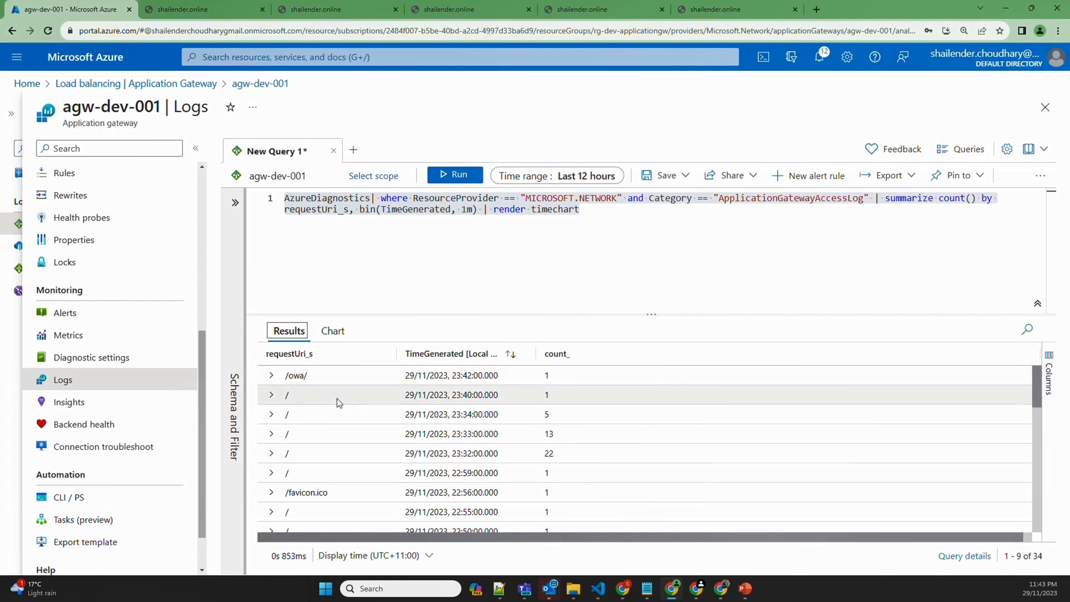
{"action": "scroll", "coordinate": [359, 437], "scroll_direction": "down", "scroll_amount": 3}
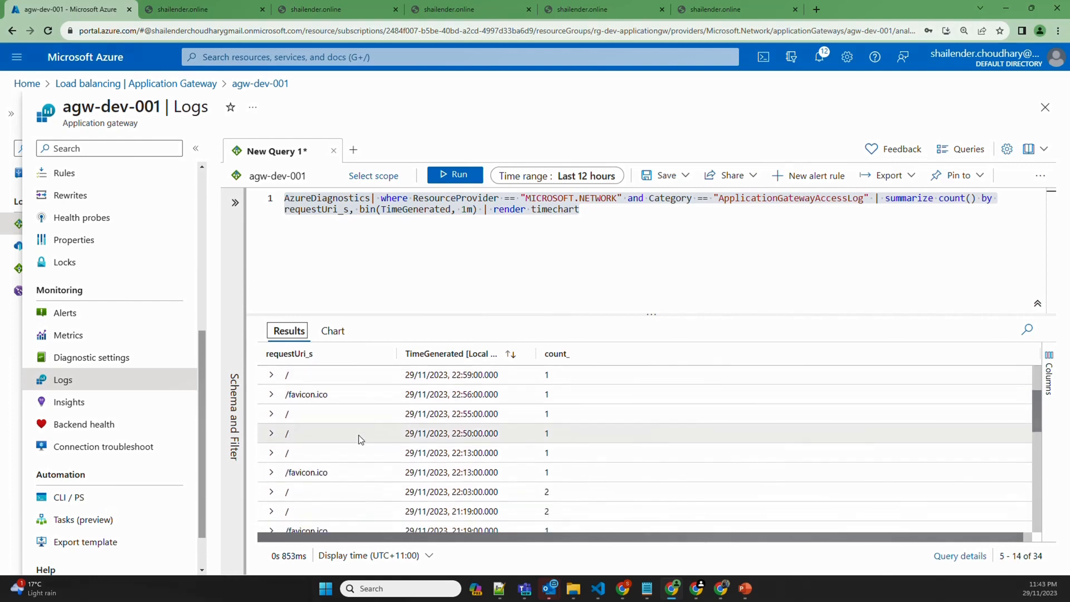
{"action": "scroll", "coordinate": [359, 437], "scroll_direction": "up", "scroll_amount": 3}
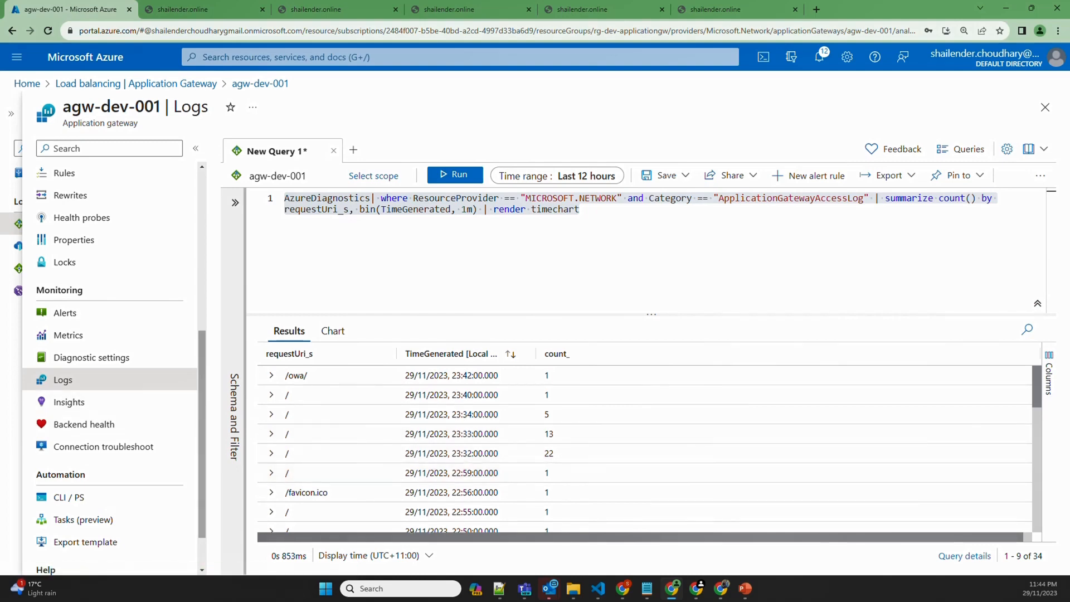
Replace the editor query with one grouping requests by URI, clientIP_s and query string
{"action": "key", "text": "alt+Tab"}
{"action": "left_click", "coordinate": [396, 246]}
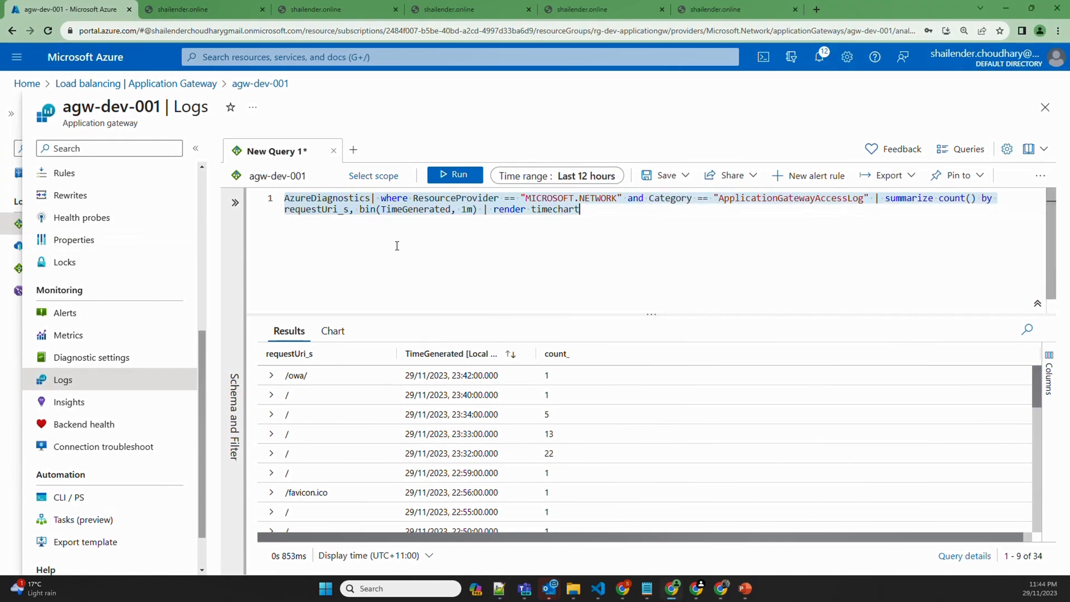
{"action": "key", "text": "ctrl+a"}
{"action": "type", "text": "AzureDiagnostics | where ResourceProvider == \"MICROSOFT.NETWORK\" and Category == \"ApplicationGatewayAccessLog\" | summarize count() by requestUri_s,clientIP_s,requestQuery_s"}
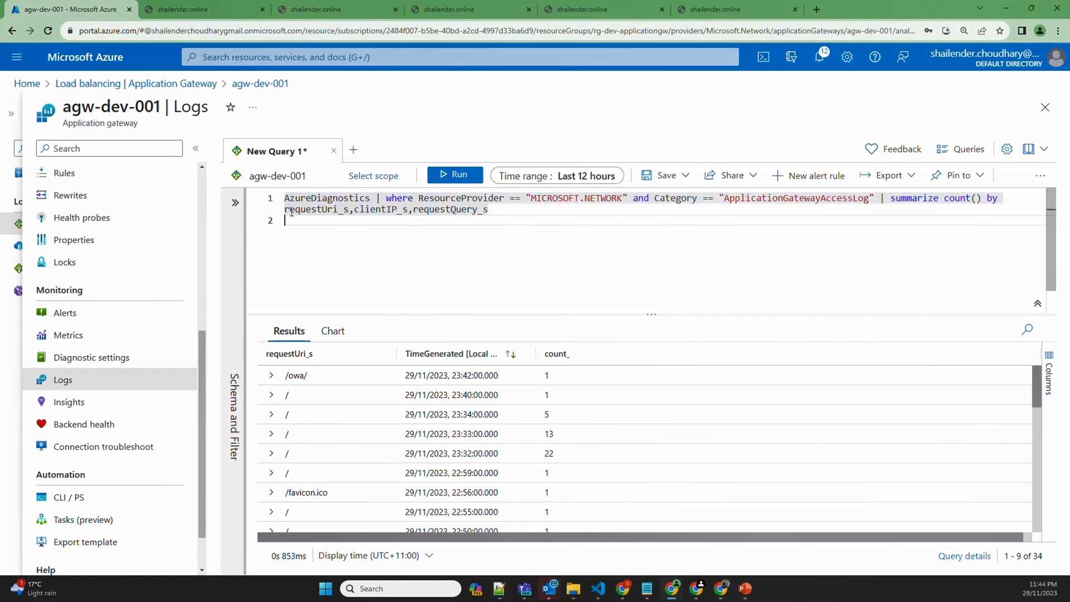
{"action": "left_click_drag", "start_coordinate": [291, 212], "coordinate": [490, 211]}
{"action": "key", "text": "shift+Return"}
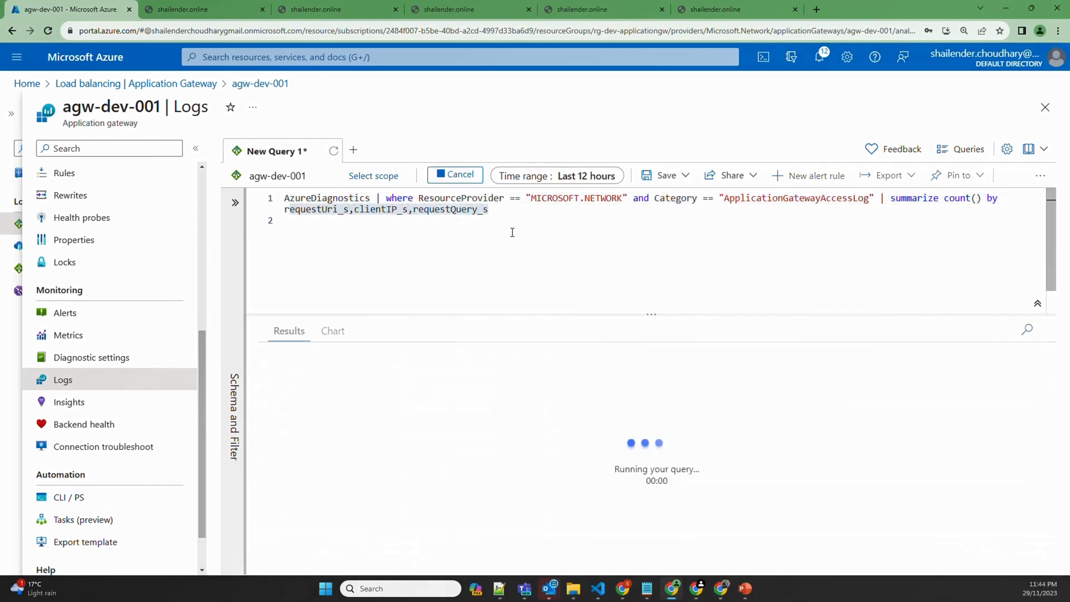
Rerun the full query and inspect the top client IP's 60-request row
{"action": "left_click_drag", "start_coordinate": [500, 211], "coordinate": [269, 196]}
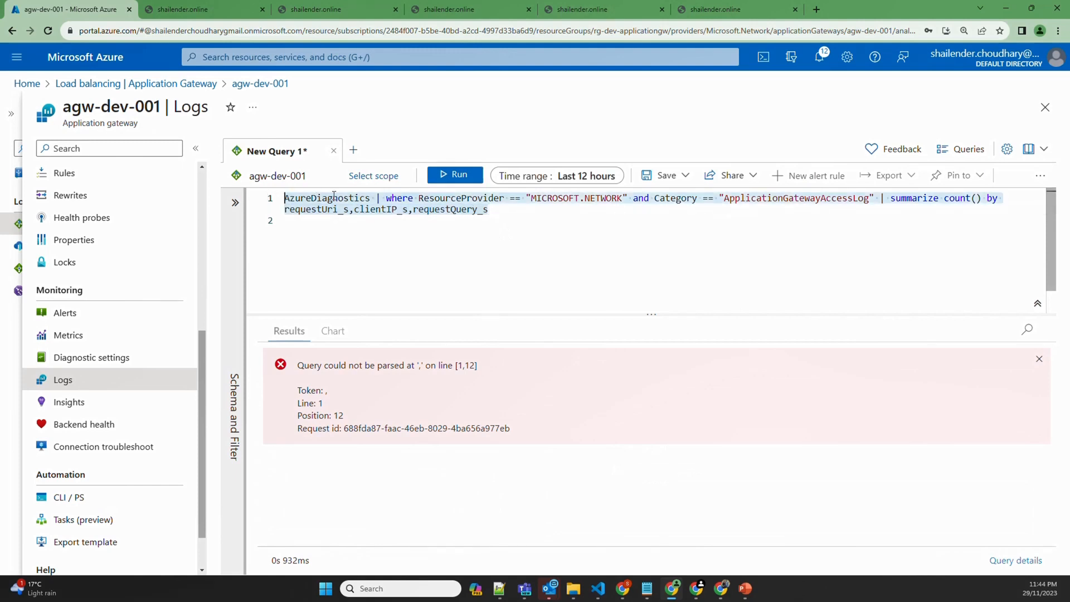
{"action": "left_click", "coordinate": [442, 176]}
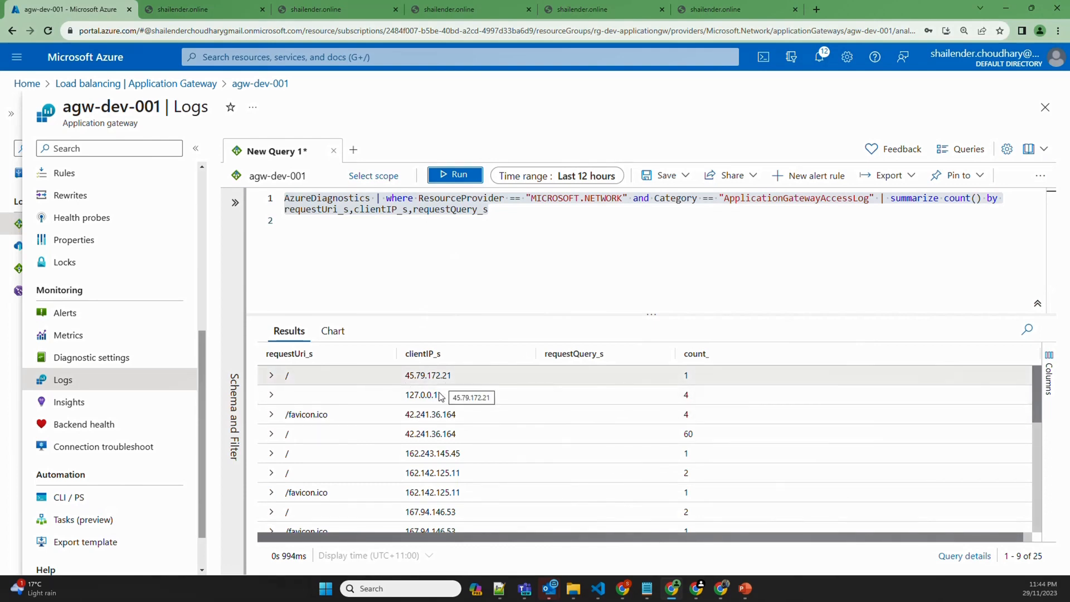
{"action": "left_click", "coordinate": [473, 437]}
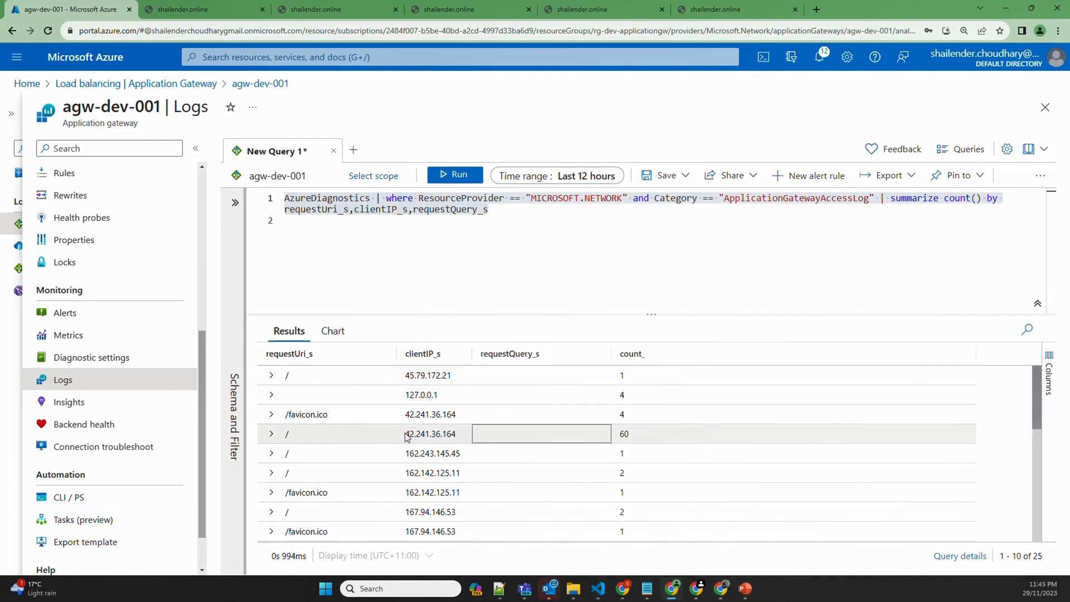
{"action": "left_click", "coordinate": [627, 438]}
{"action": "scroll", "coordinate": [537, 444], "scroll_direction": "down", "scroll_amount": 5}
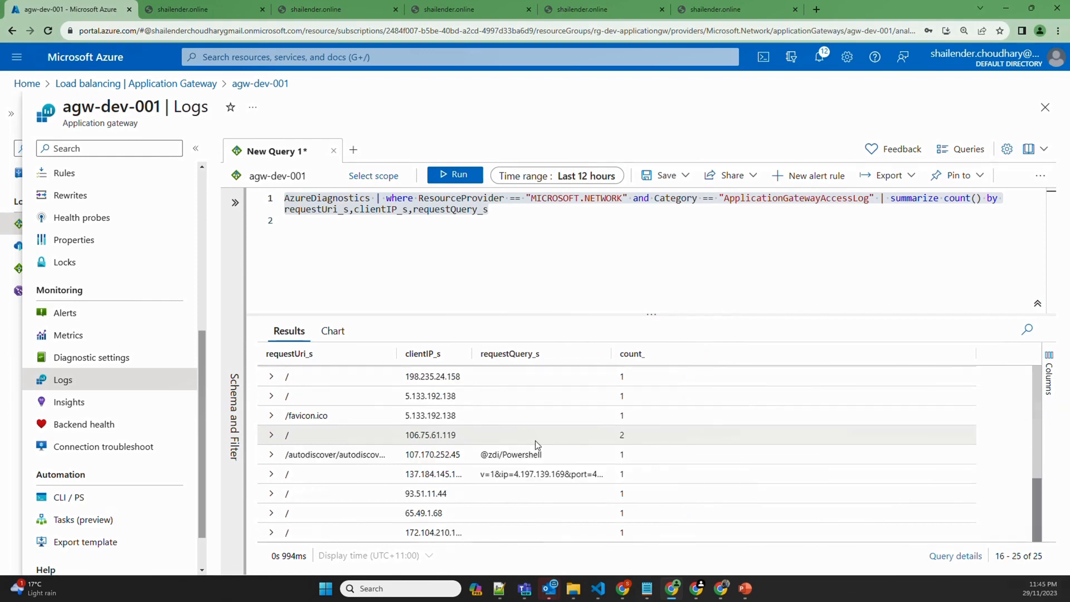
{"action": "scroll", "coordinate": [537, 445], "scroll_direction": "up", "scroll_amount": 5}
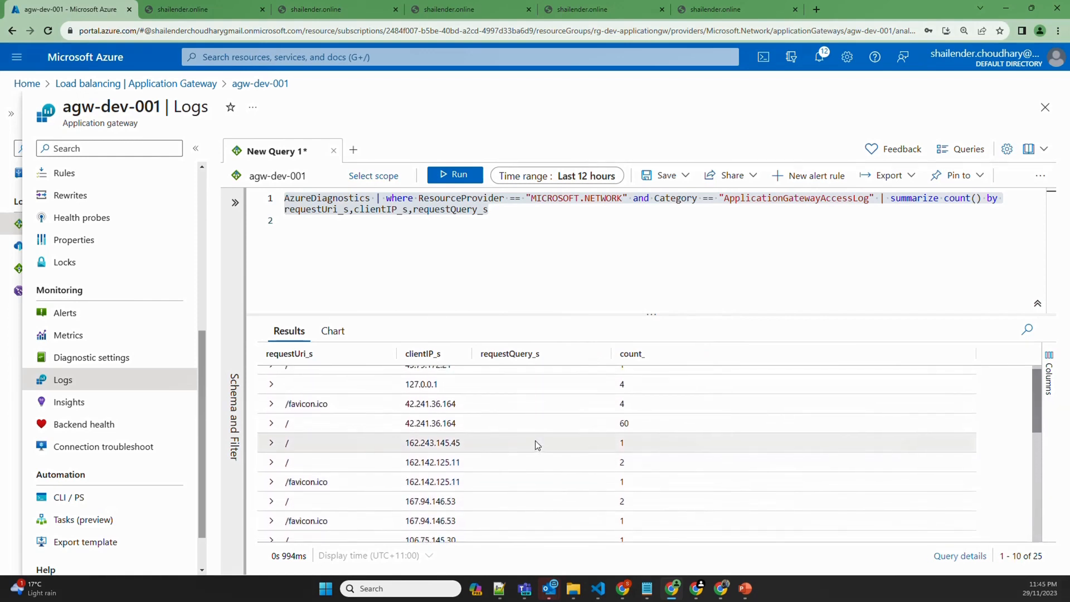
{"action": "scroll", "coordinate": [535, 440], "scroll_direction": "up", "scroll_amount": 1}
Start an alert rule with 1-minute granularity, split by all clientIP_s values, threshold 20
{"action": "left_click", "coordinate": [813, 184]}
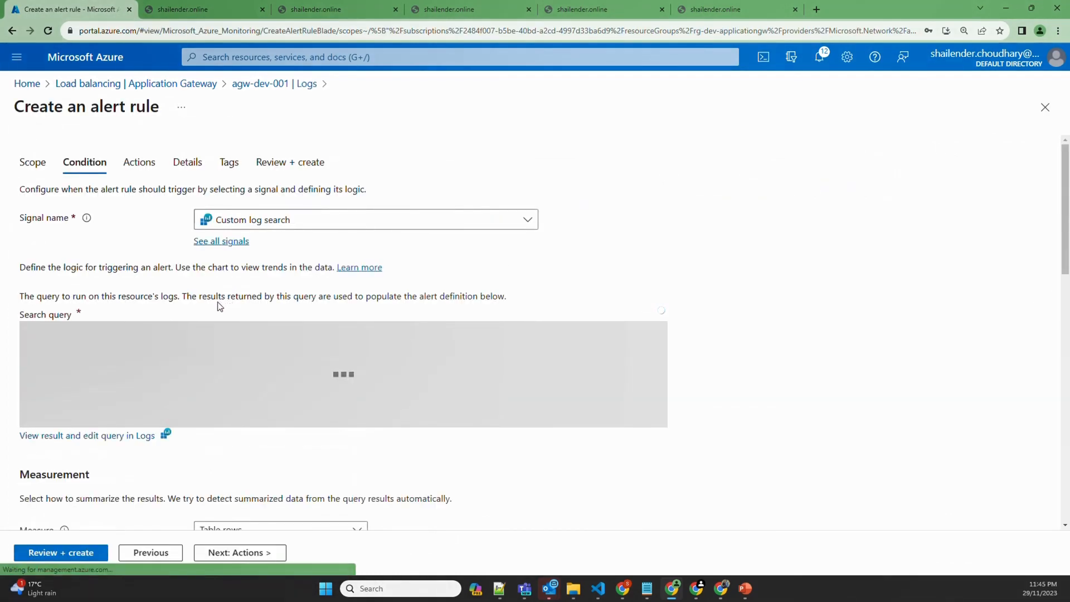
{"action": "scroll", "coordinate": [219, 304], "scroll_direction": "down", "scroll_amount": 5}
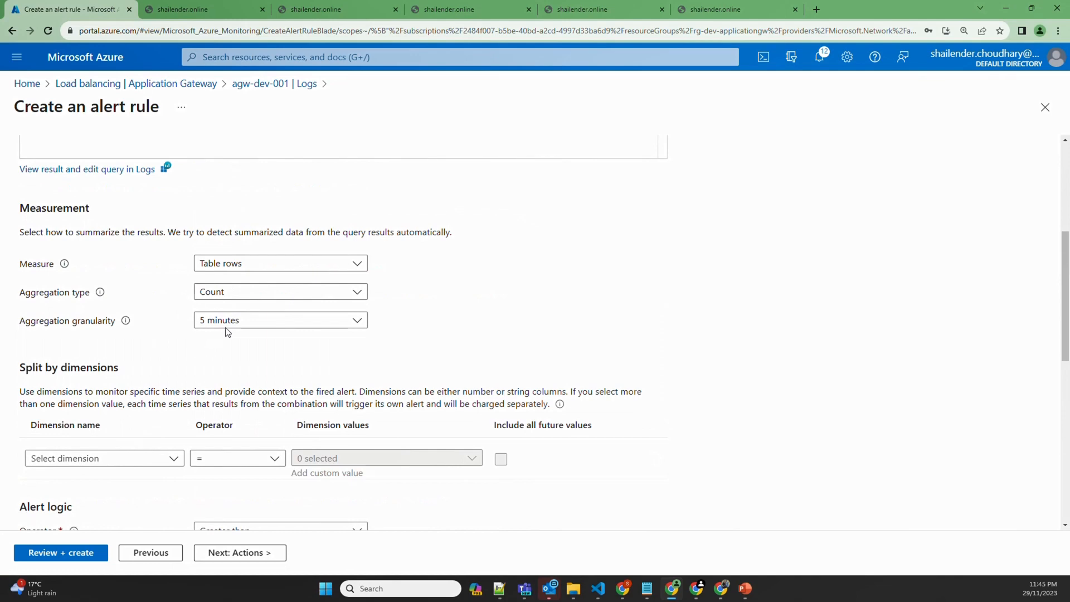
{"action": "left_click", "coordinate": [228, 324]}
{"action": "left_click", "coordinate": [230, 341]}
{"action": "scroll", "coordinate": [147, 350], "scroll_direction": "down", "scroll_amount": 4}
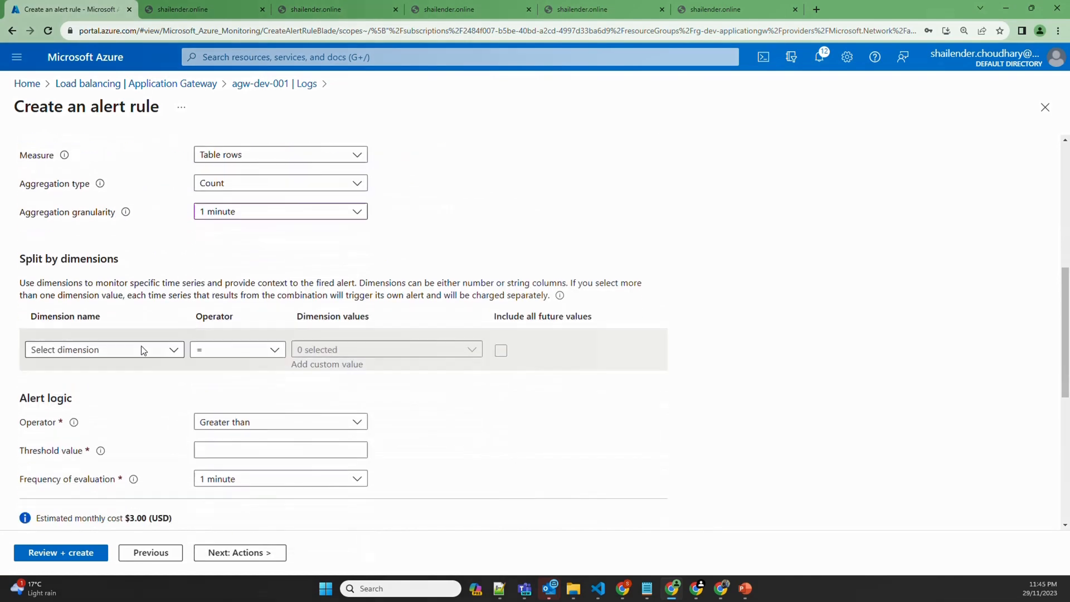
{"action": "left_click", "coordinate": [177, 241]}
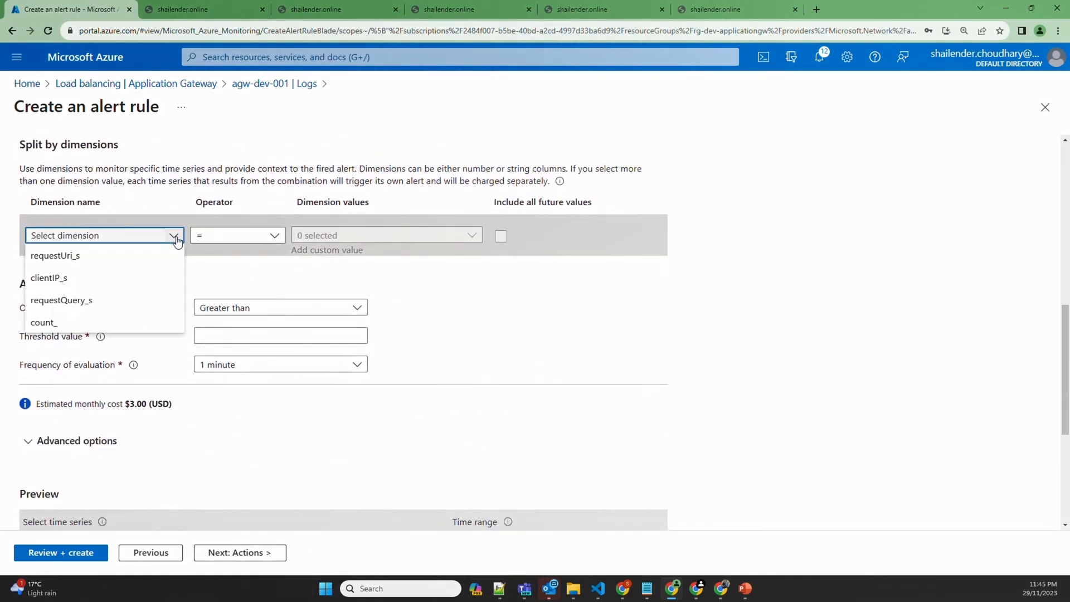
{"action": "left_click", "coordinate": [59, 277]}
{"action": "left_click", "coordinate": [353, 234]}
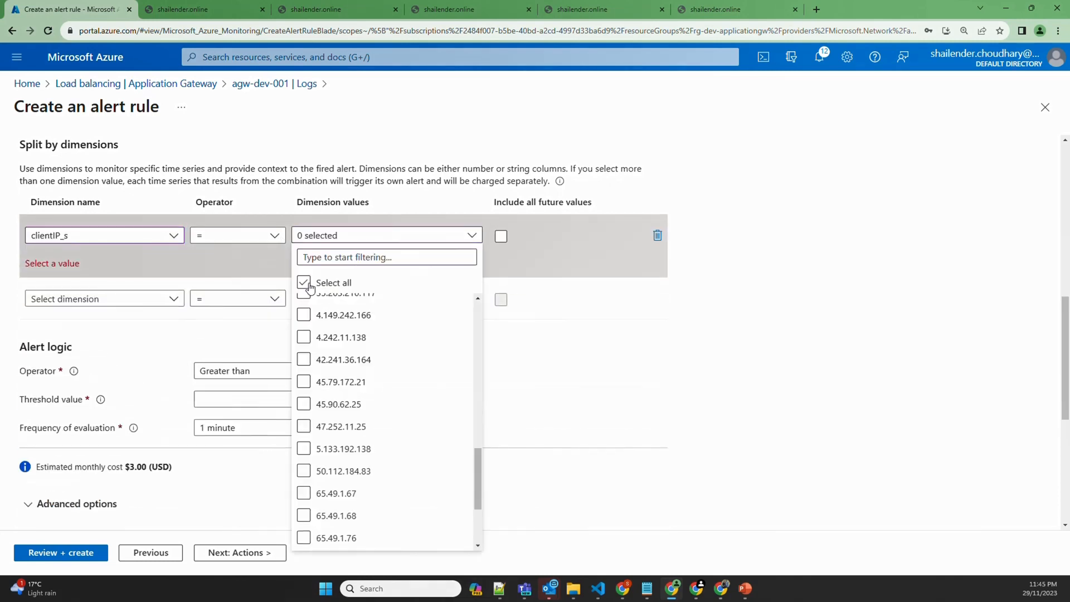
{"action": "left_click", "coordinate": [318, 282]}
{"action": "left_click", "coordinate": [550, 329]}
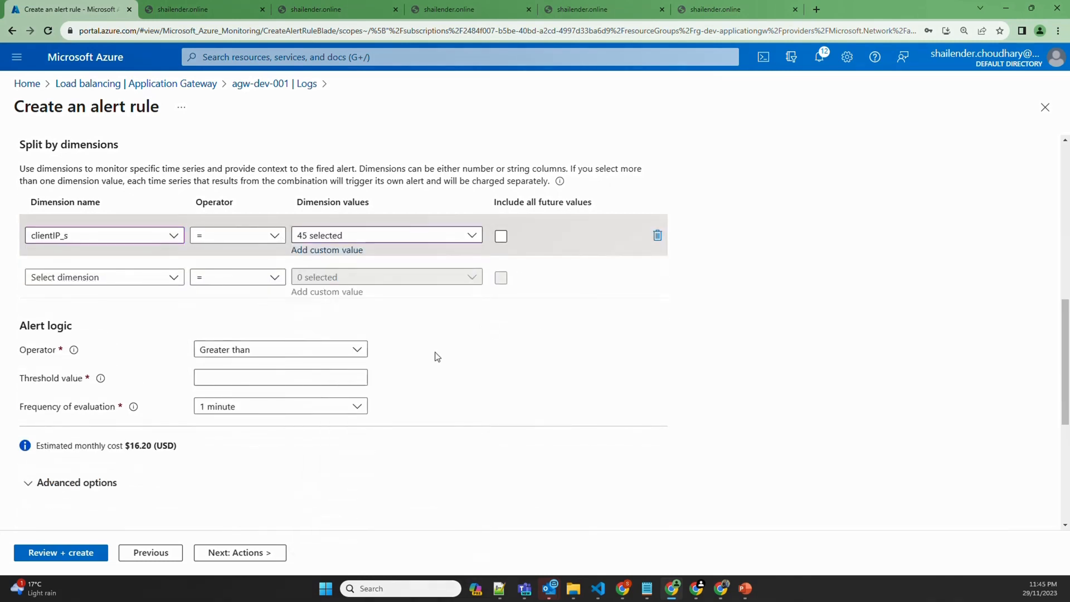
{"action": "left_click", "coordinate": [281, 375]}
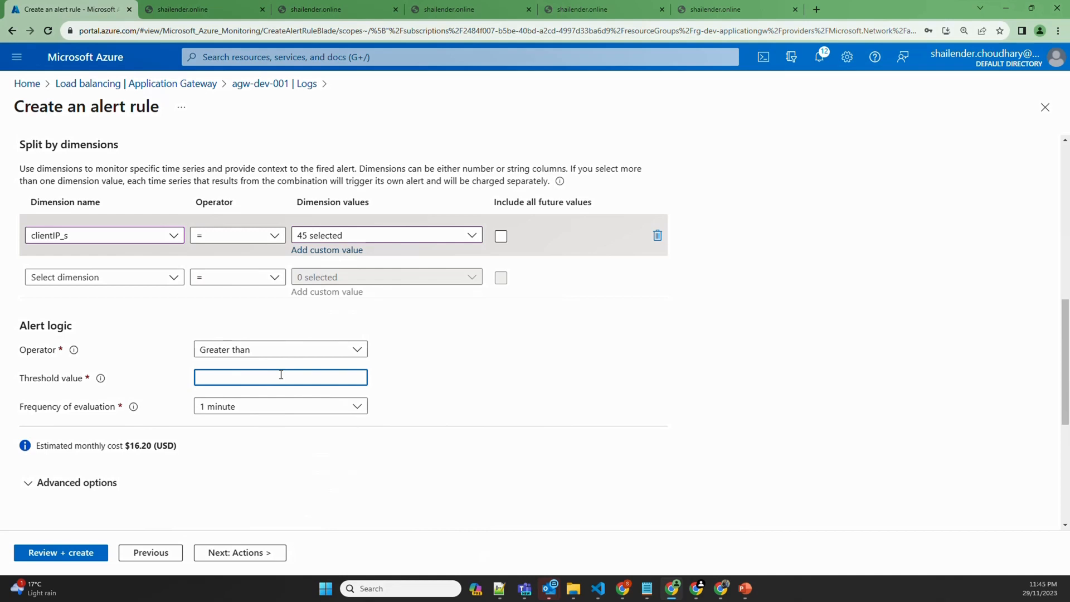
{"action": "type", "text": "20"}
{"action": "left_click", "coordinate": [389, 378]}
Attach the email action group, then close the unfinished alert rule to return to Logs
{"action": "scroll", "coordinate": [262, 410], "scroll_direction": "down", "scroll_amount": 5}
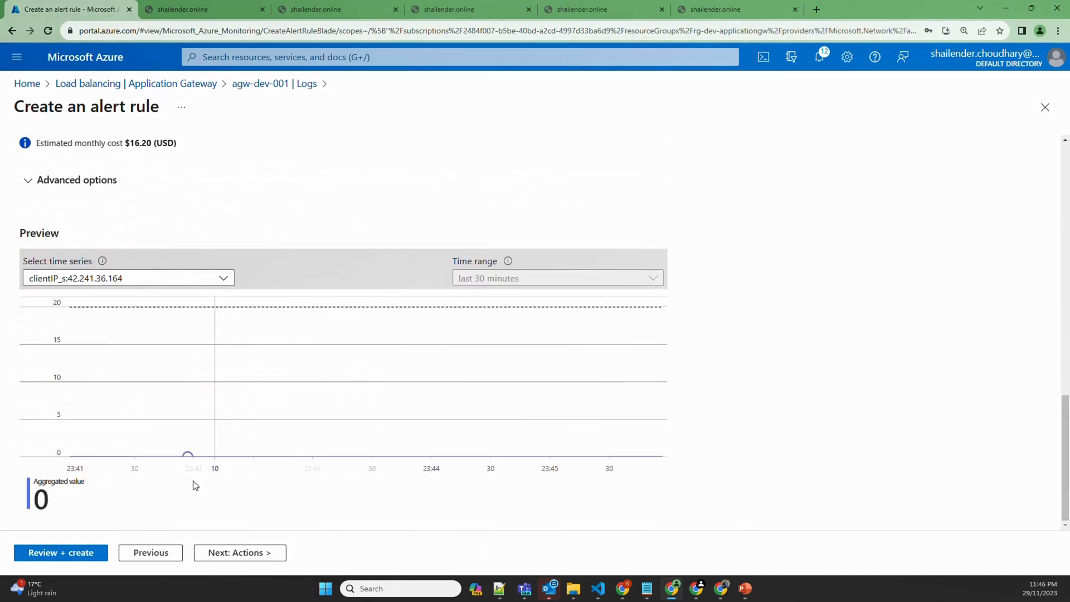
{"action": "left_click", "coordinate": [215, 553]}
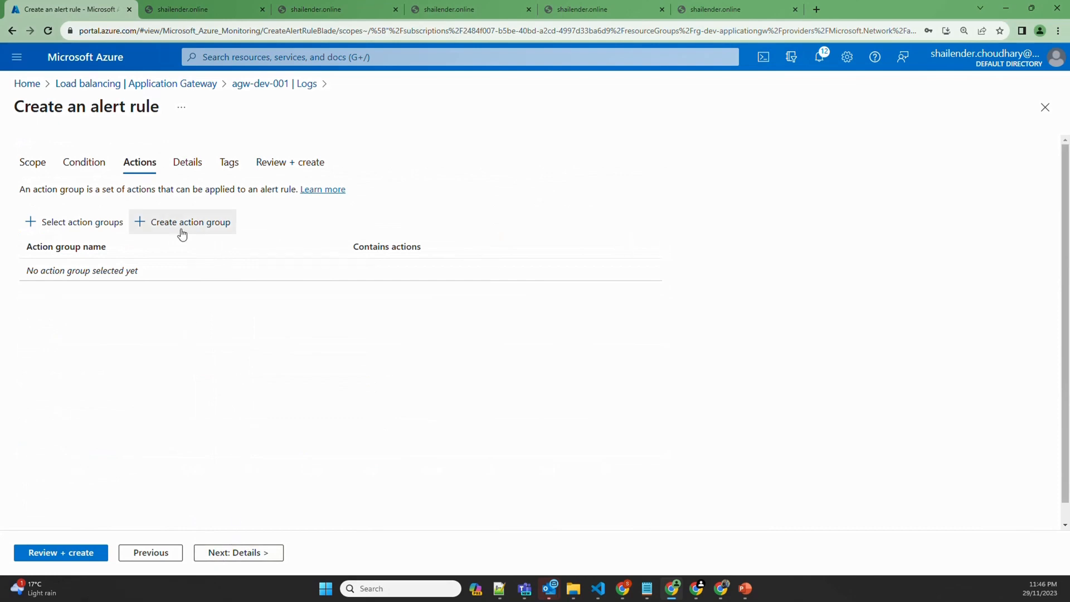
{"action": "left_click", "coordinate": [74, 221]}
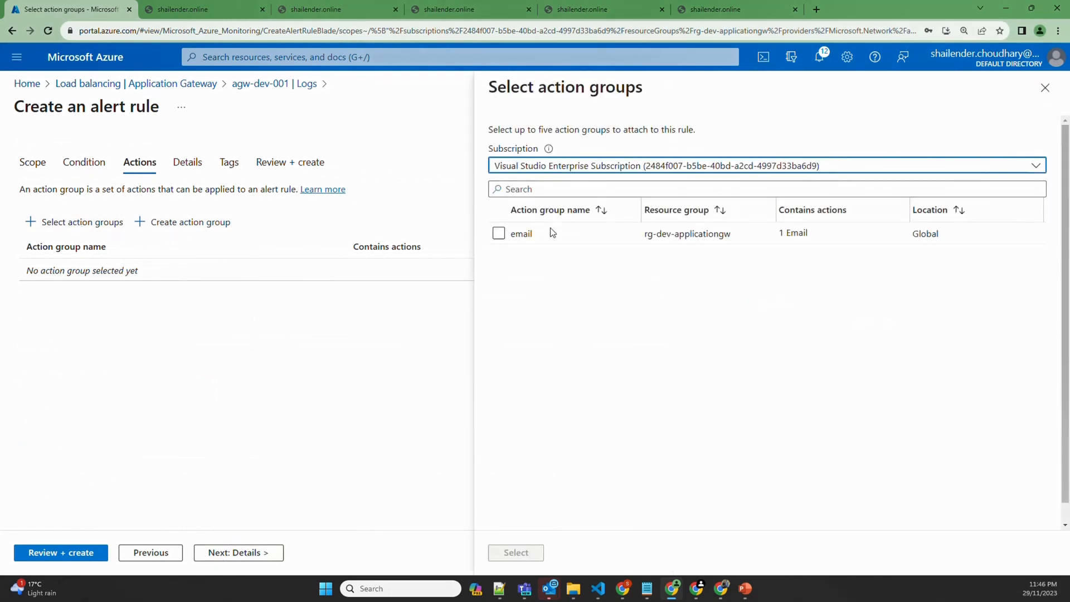
{"action": "left_click", "coordinate": [502, 235]}
{"action": "left_click", "coordinate": [515, 553]}
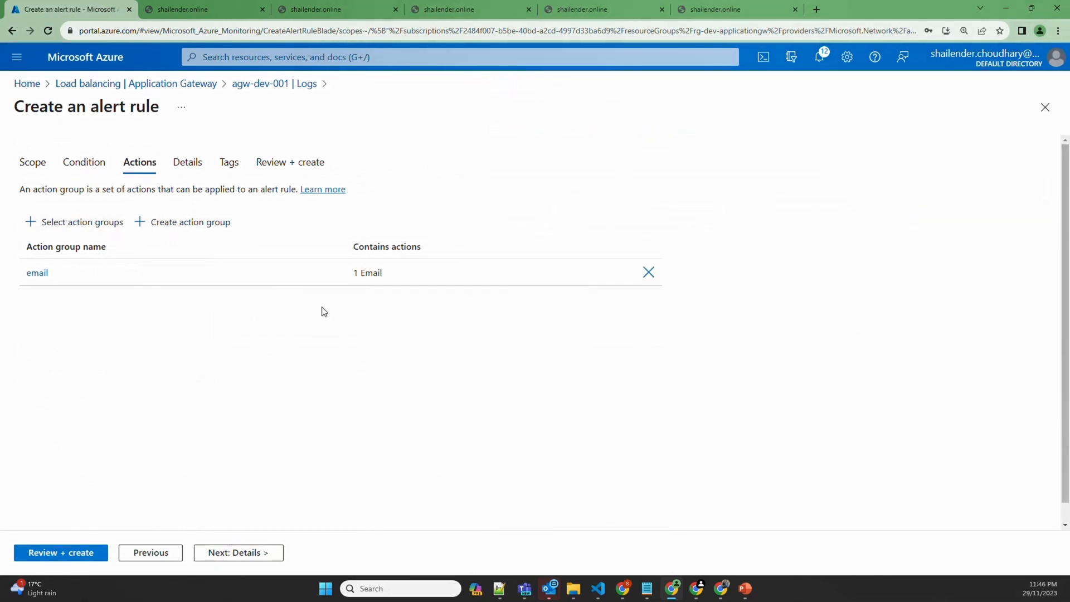
{"action": "left_click", "coordinate": [190, 165]}
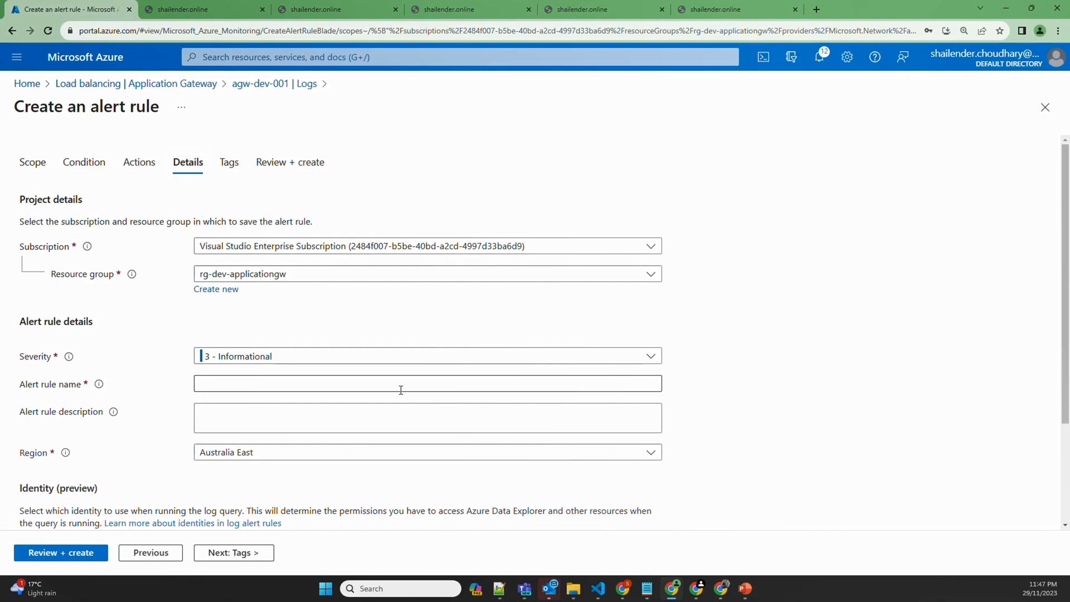
{"action": "left_click", "coordinate": [260, 85]}
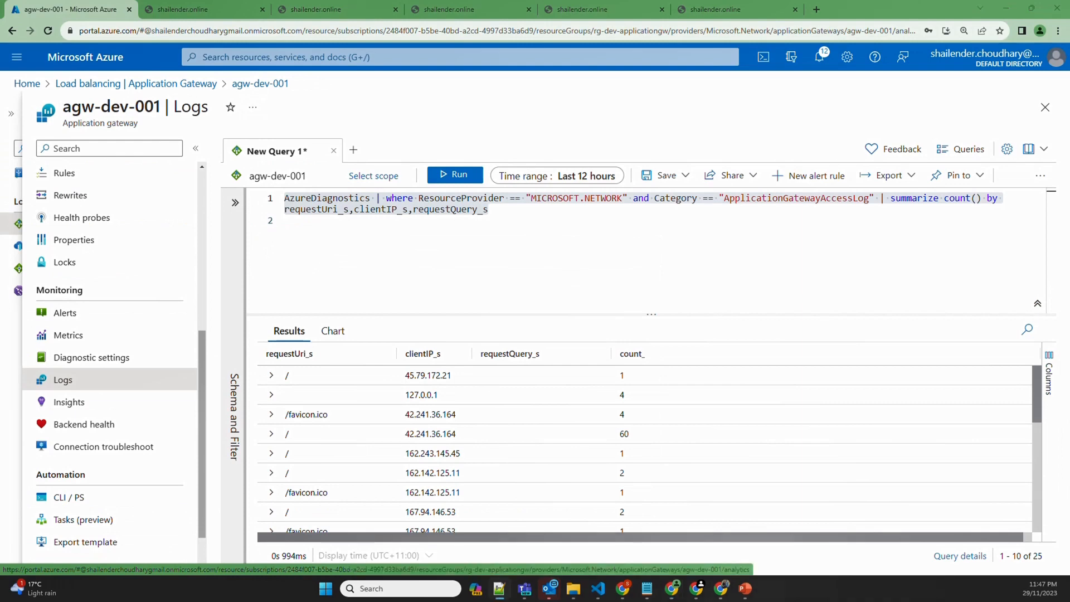
Run the access-log query counting requests by httpStatus_d
{"action": "left_click", "coordinate": [318, 247]}
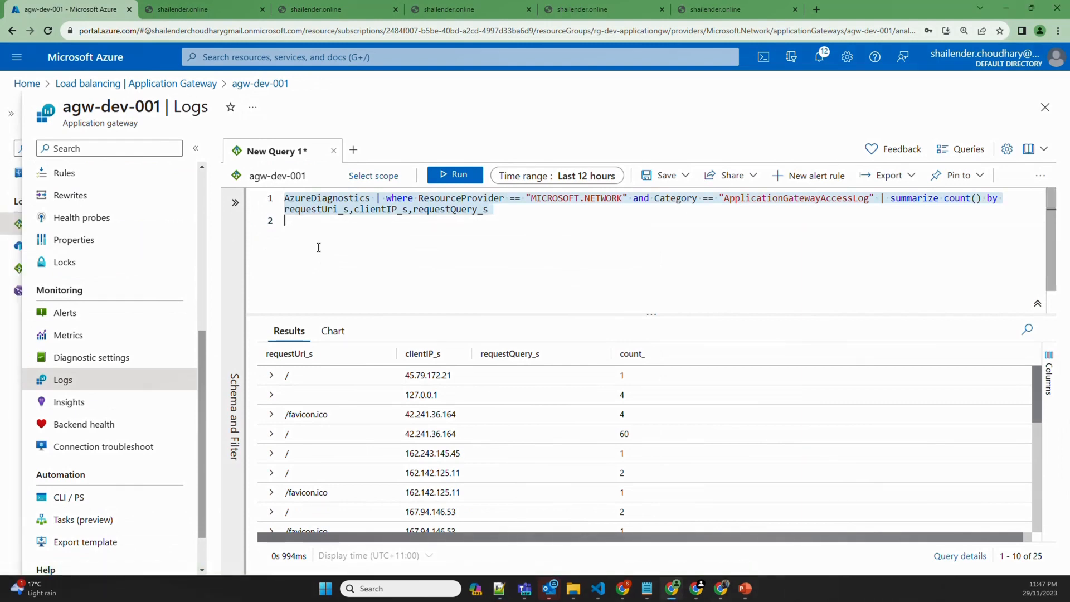
{"action": "key", "text": "ctrl+v"}
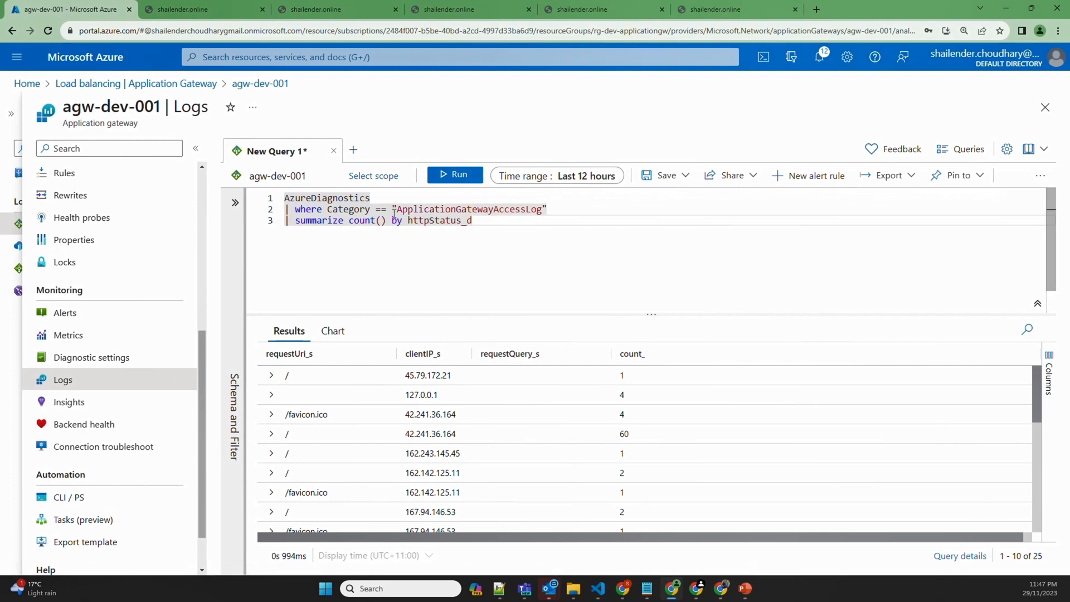
{"action": "left_click", "coordinate": [453, 175]}
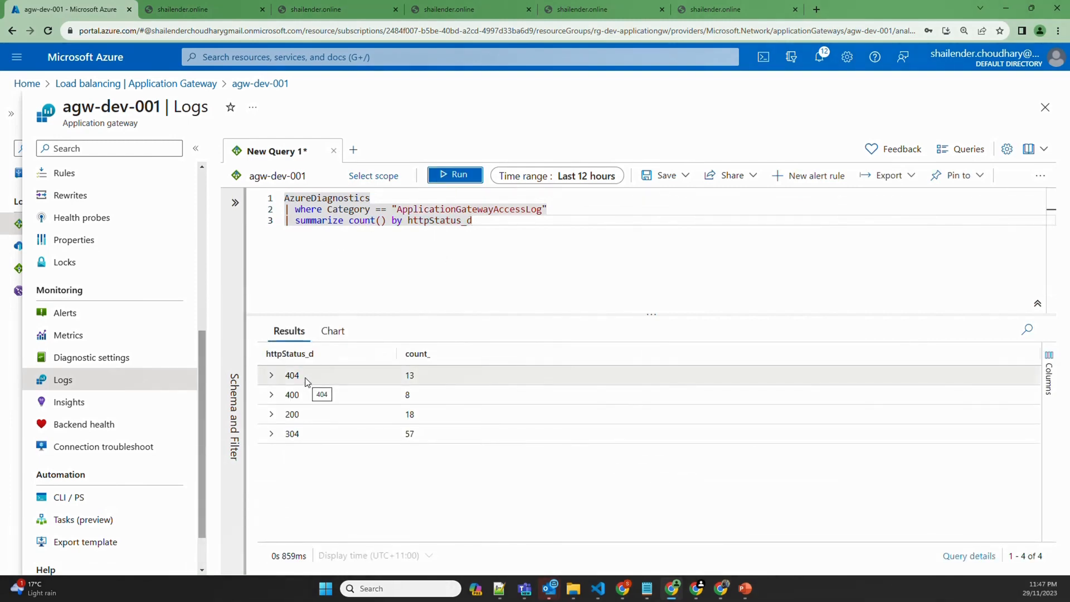
Review the status counts (304: 57, 200: 18, 404: 13, 400: 8), then clear the query editor
{"action": "left_click_drag", "start_coordinate": [306, 377], "coordinate": [288, 379]}
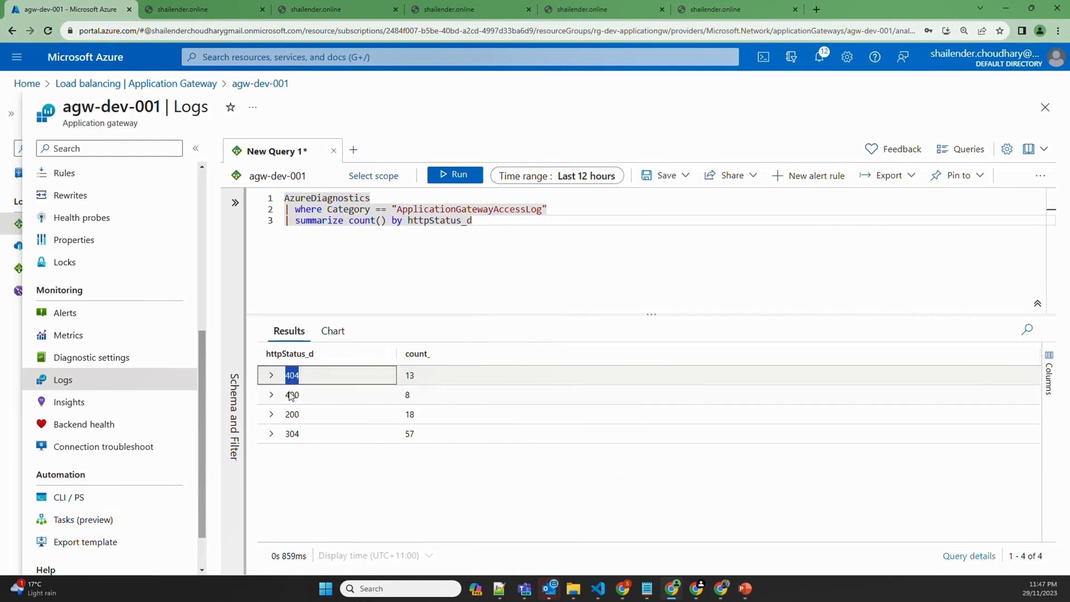
{"action": "left_click", "coordinate": [290, 397]}
{"action": "left_click", "coordinate": [291, 417]}
{"action": "left_click_drag", "start_coordinate": [304, 436], "coordinate": [287, 435]}
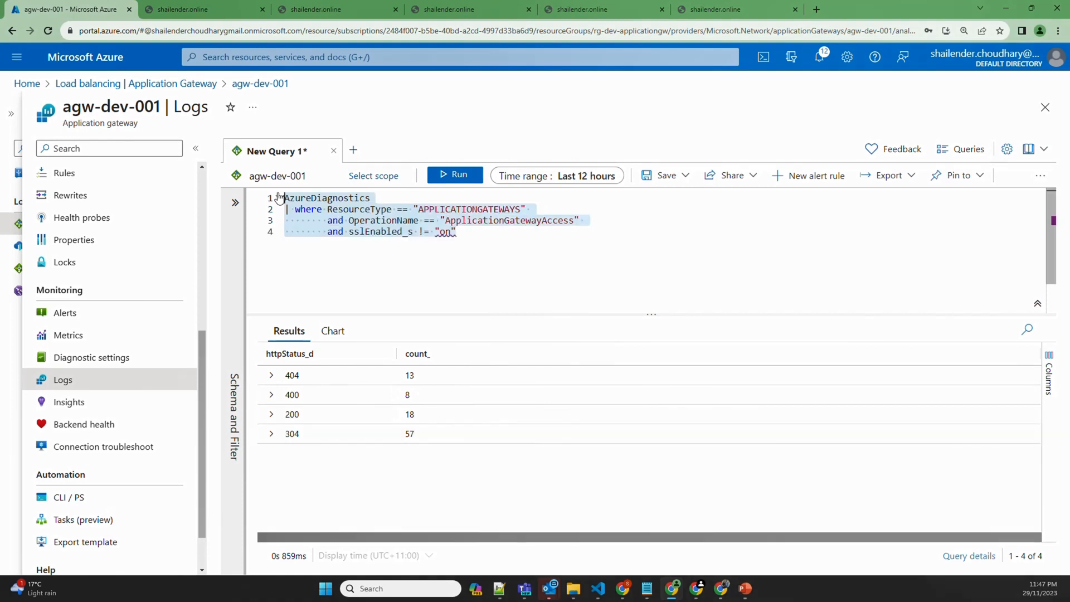
{"action": "key", "text": "BackSpace"}
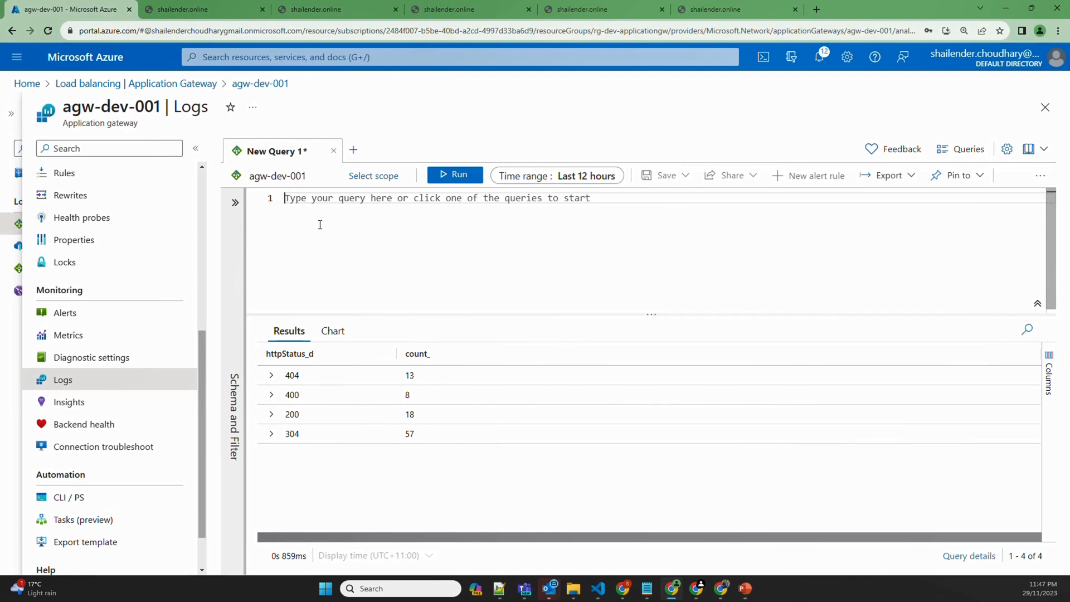
List the 8 non-SSL access-log requests, inspect the 16:20:59 record, then go to Connection troubleshoot
{"action": "type", "text": "AzureDiagnostics | where ResourceType == \"APPLICATIONGATEWAYS\"         and OperationName == \"ApplicationGatewayAccess\"         and sslEnabled_s != \"on\""}
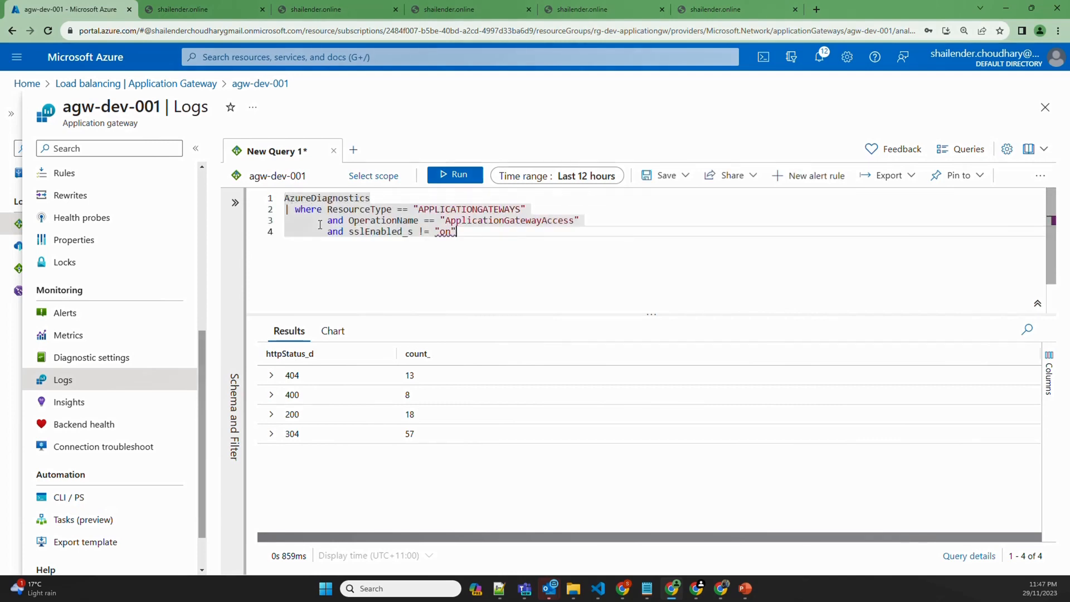
{"action": "key", "text": "shift+Return"}
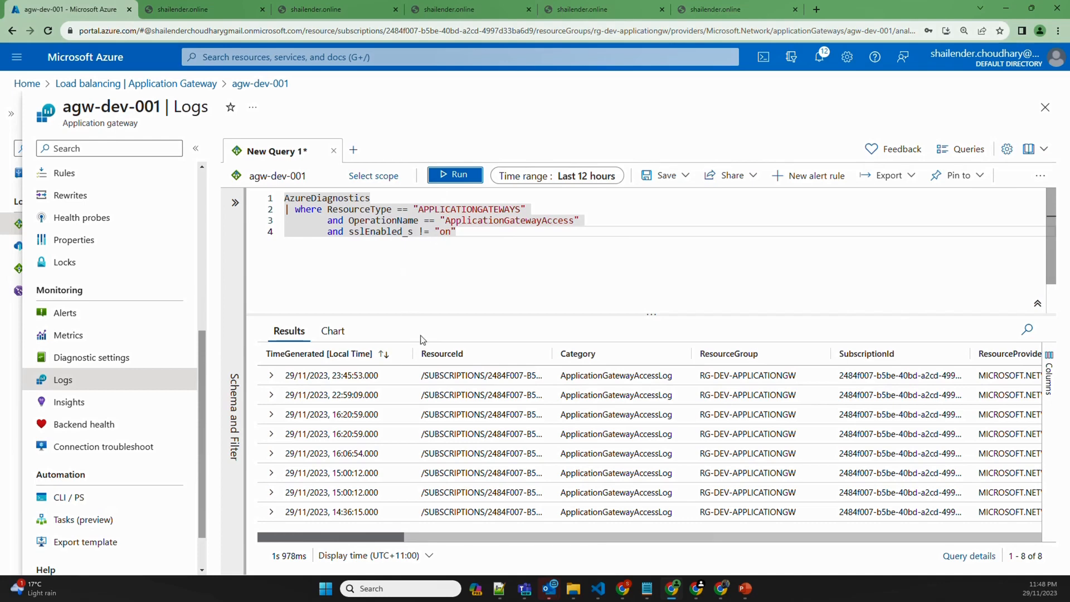
{"action": "left_click", "coordinate": [291, 419]}
{"action": "scroll", "coordinate": [435, 436], "scroll_direction": "down", "scroll_amount": 10}
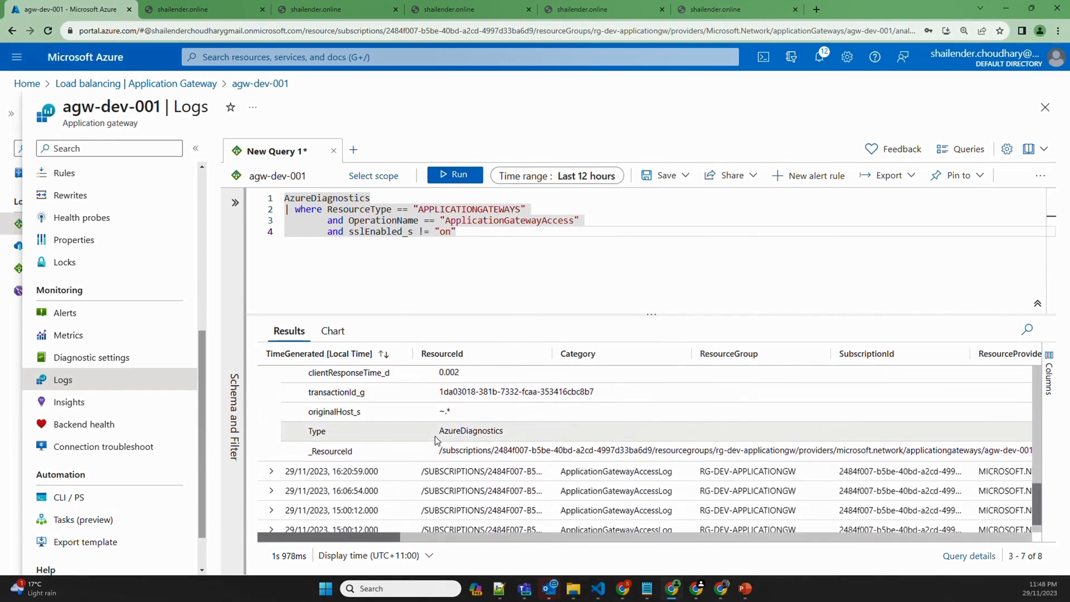
{"action": "scroll", "coordinate": [435, 440], "scroll_direction": "up", "scroll_amount": 6}
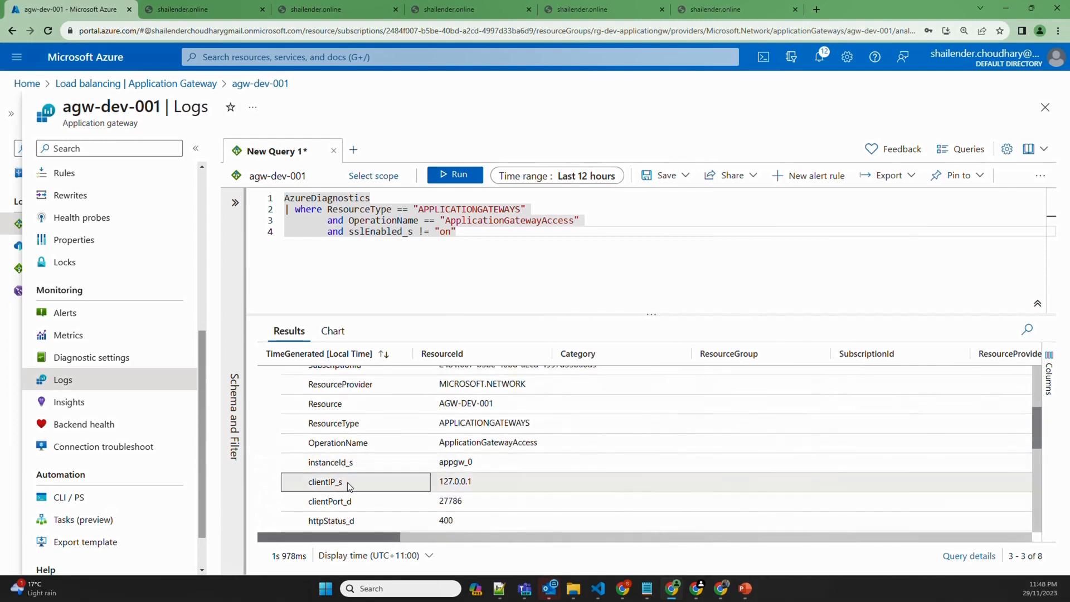
{"action": "scroll", "coordinate": [348, 493], "scroll_direction": "down", "scroll_amount": 3}
{"action": "scroll", "coordinate": [356, 401], "scroll_direction": "down", "scroll_amount": 1}
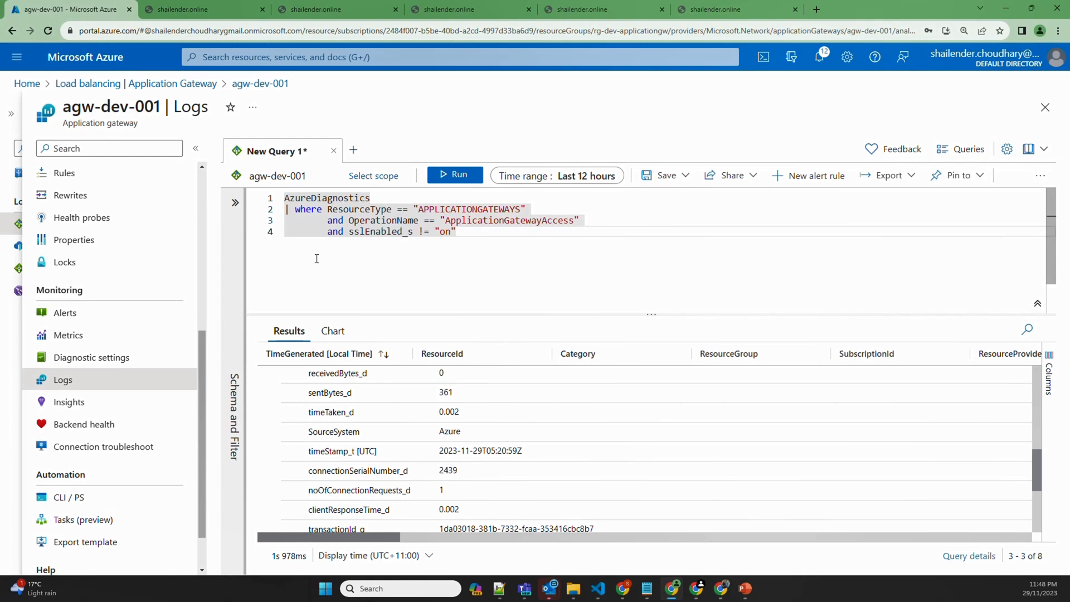
{"action": "left_click", "coordinate": [101, 447]}
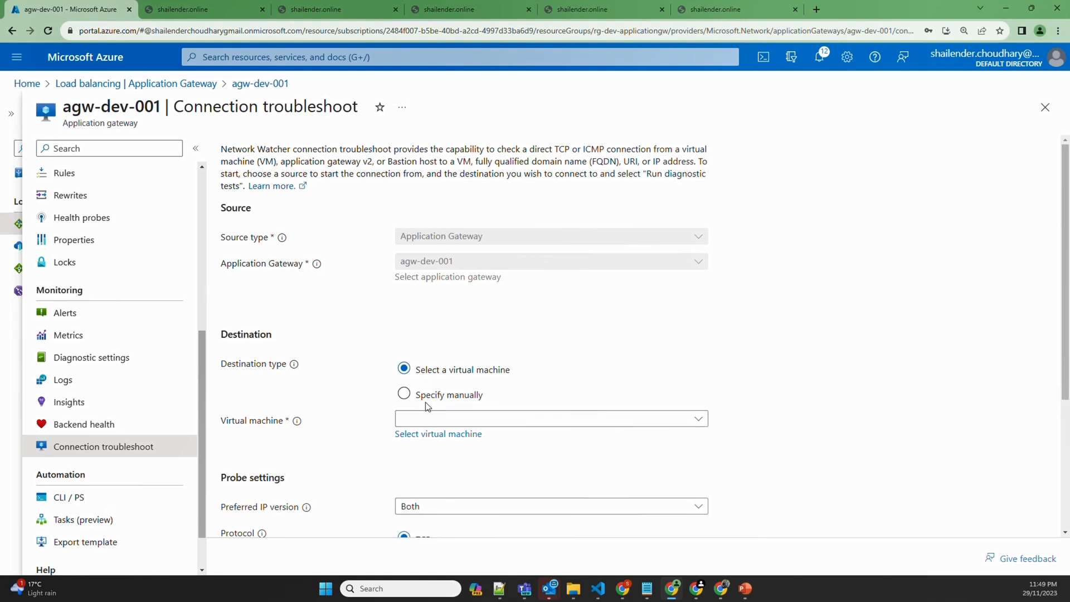
Try both destination types, pick webserver01 as the destination VM, review diagnostic tests, then open Metrics
{"action": "left_click", "coordinate": [403, 395]}
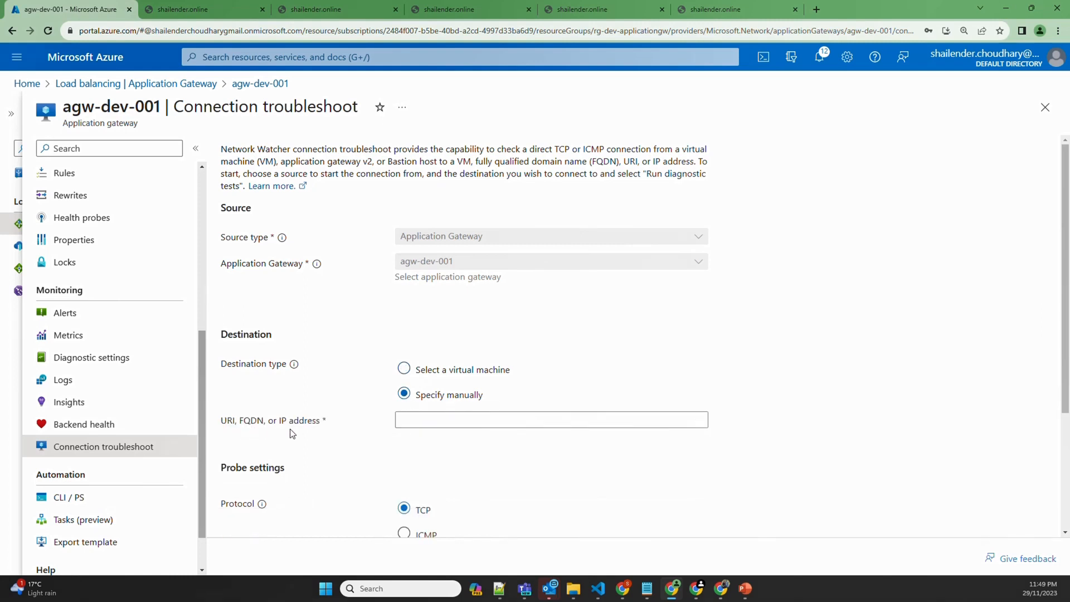
{"action": "left_click", "coordinate": [404, 369]}
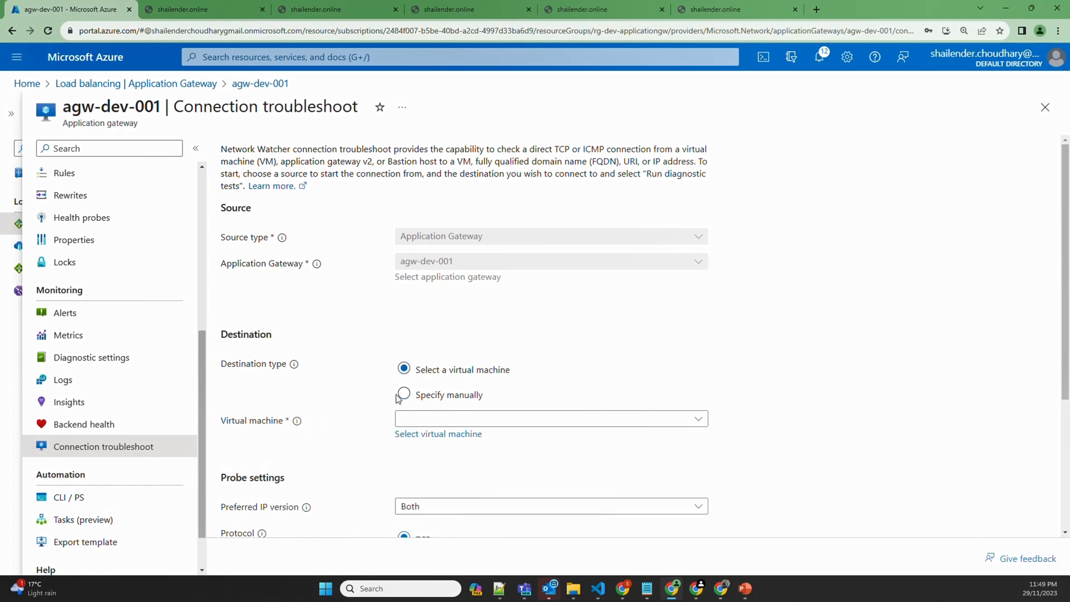
{"action": "left_click", "coordinate": [478, 420]}
{"action": "left_click", "coordinate": [439, 457]}
{"action": "scroll", "coordinate": [341, 448], "scroll_direction": "down", "scroll_amount": 3}
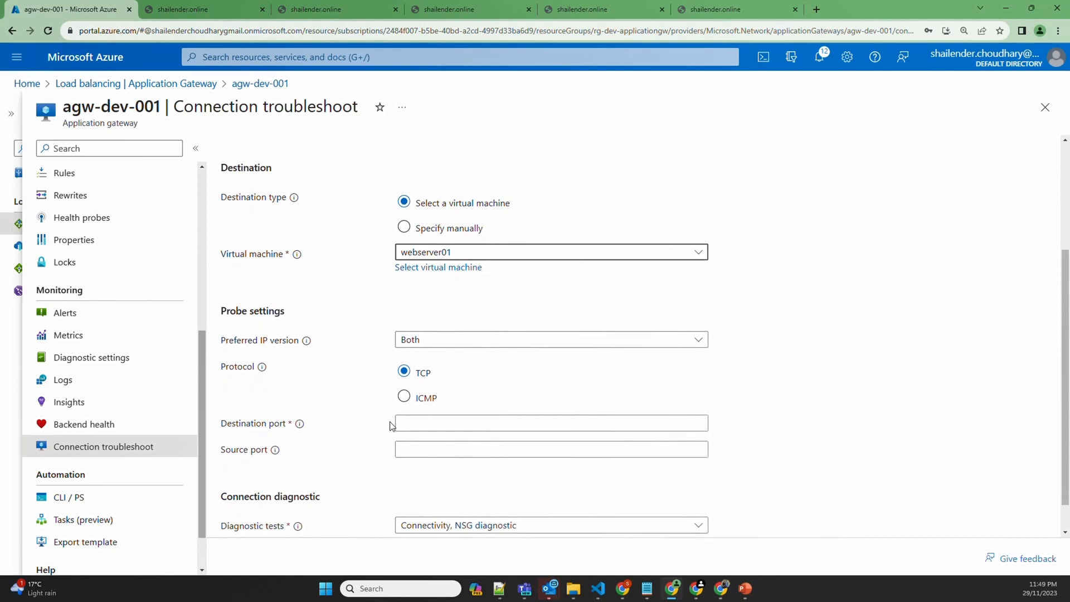
{"action": "left_click", "coordinate": [399, 525]}
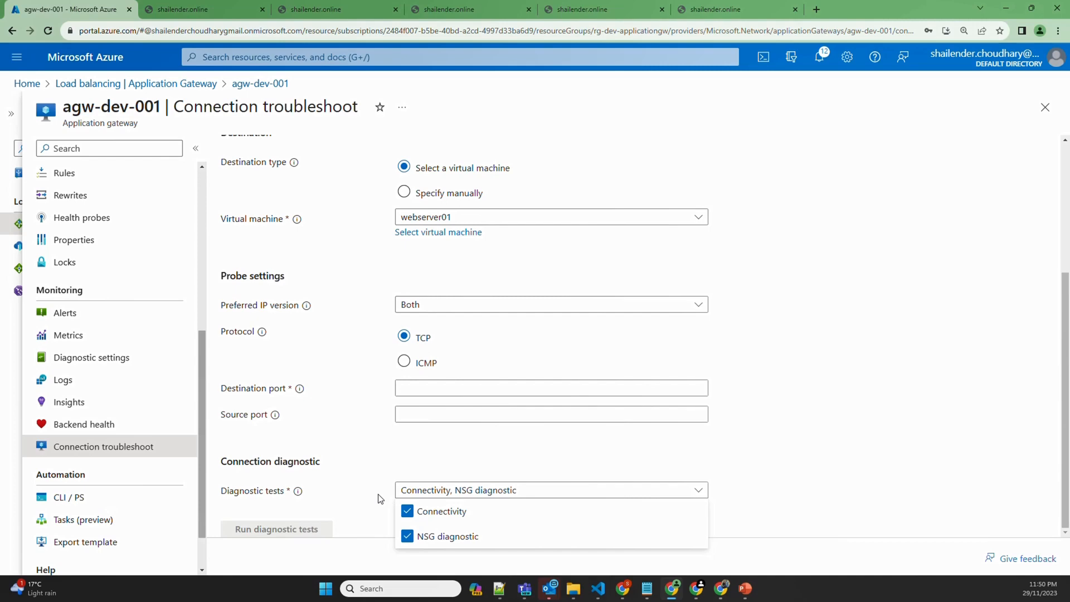
{"action": "left_click", "coordinate": [68, 335]}
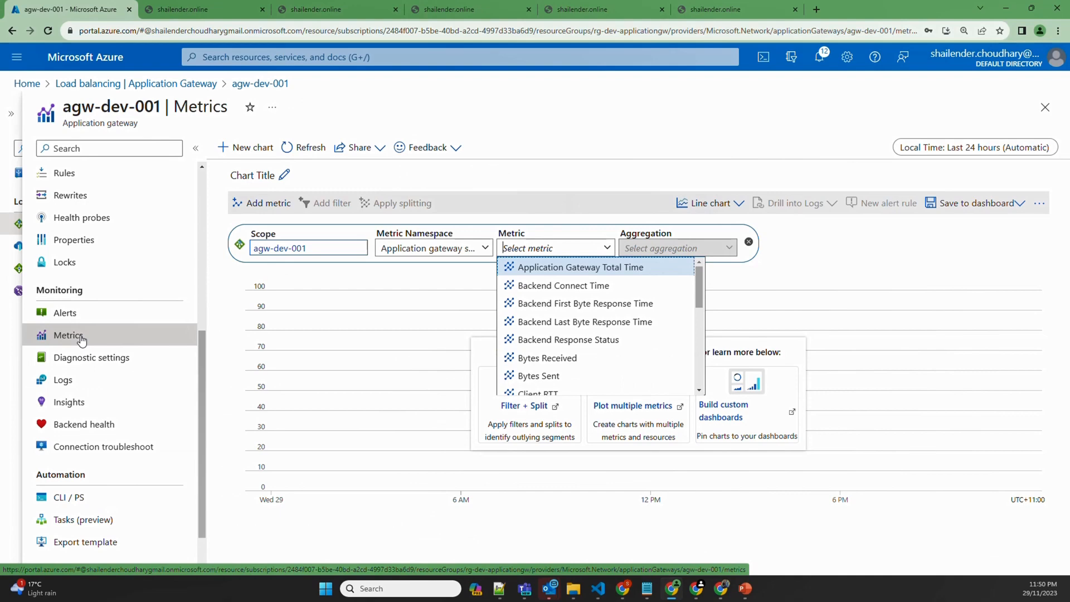
Confirm backend 10.0.0.4 is Healthy with status 200, then go back to Connection troubleshoot
{"action": "left_click", "coordinate": [71, 408]}
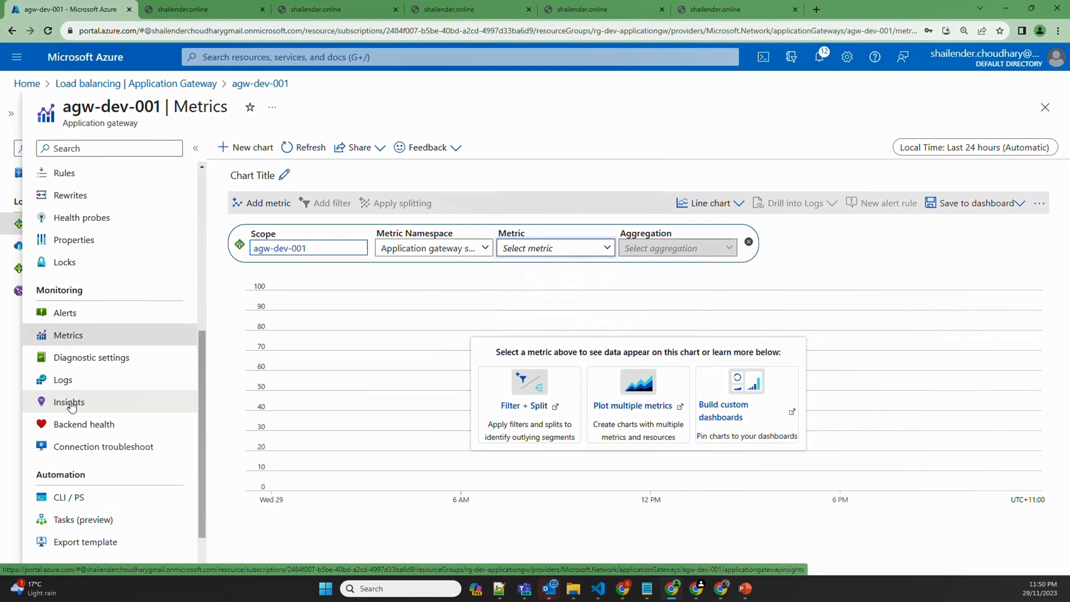
{"action": "left_click", "coordinate": [92, 425]}
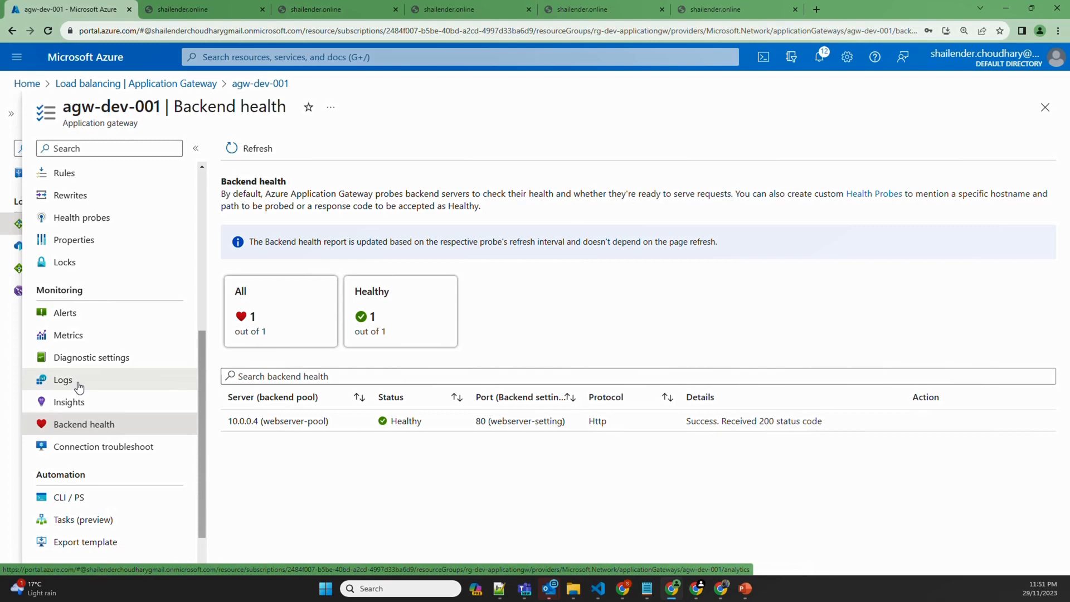
{"action": "left_click", "coordinate": [88, 447]}
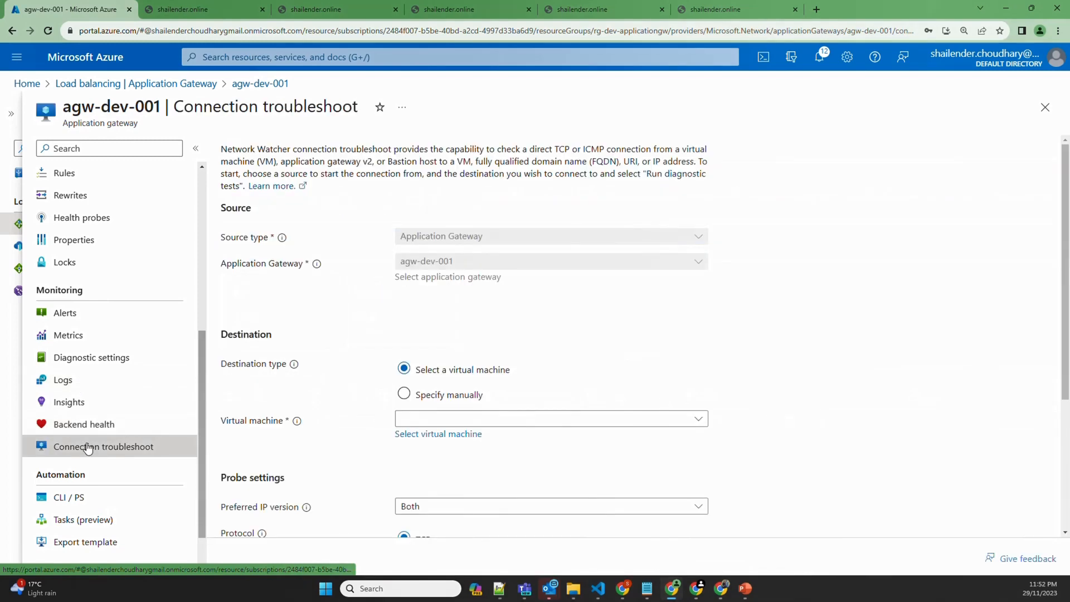
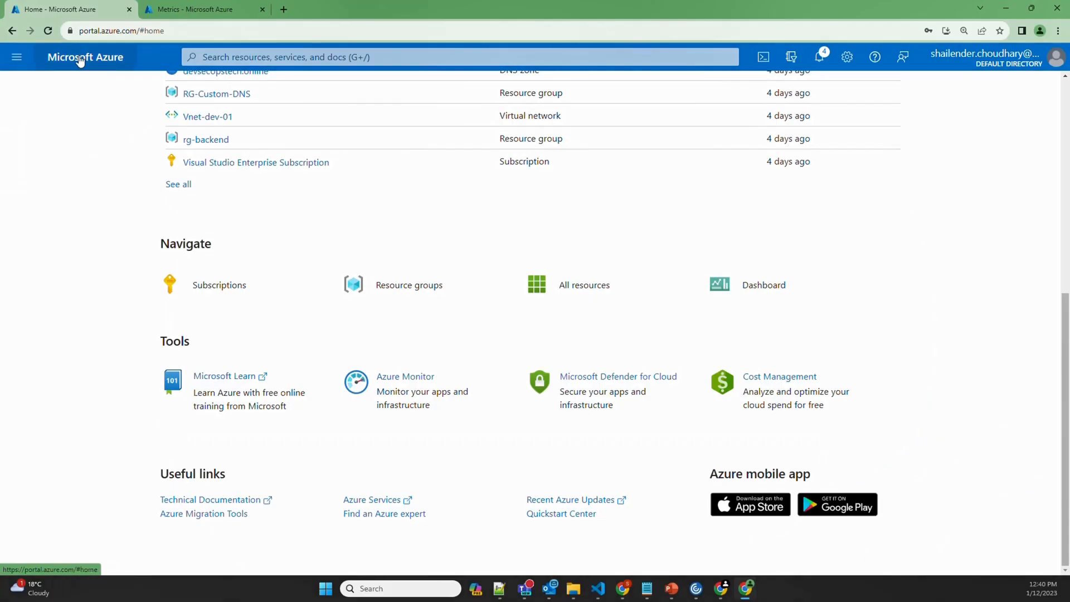
From the Azure home page, go to Application gateways and open agw-dev-001
{"action": "scroll", "coordinate": [273, 246], "scroll_direction": "up", "scroll_amount": 4}
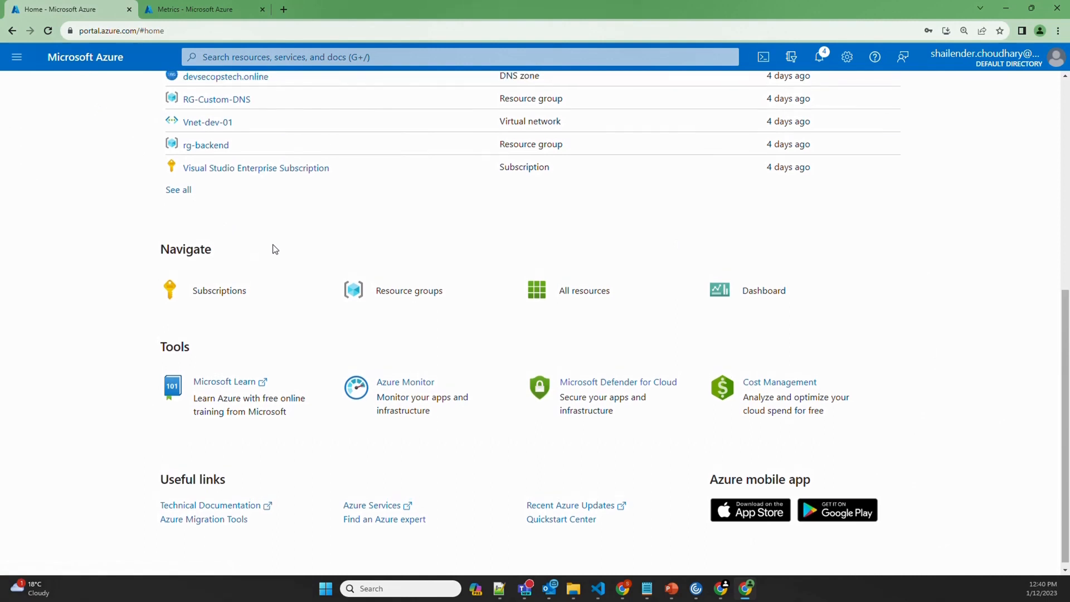
{"action": "scroll", "coordinate": [273, 248], "scroll_direction": "up", "scroll_amount": 3}
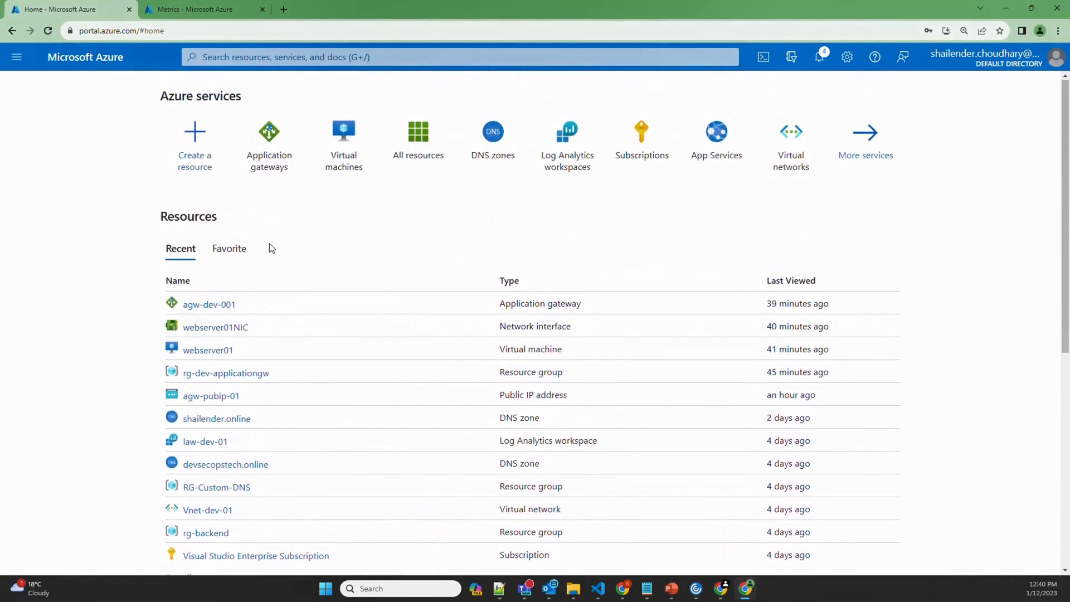
{"action": "mouse_move", "coordinate": [269, 170]}
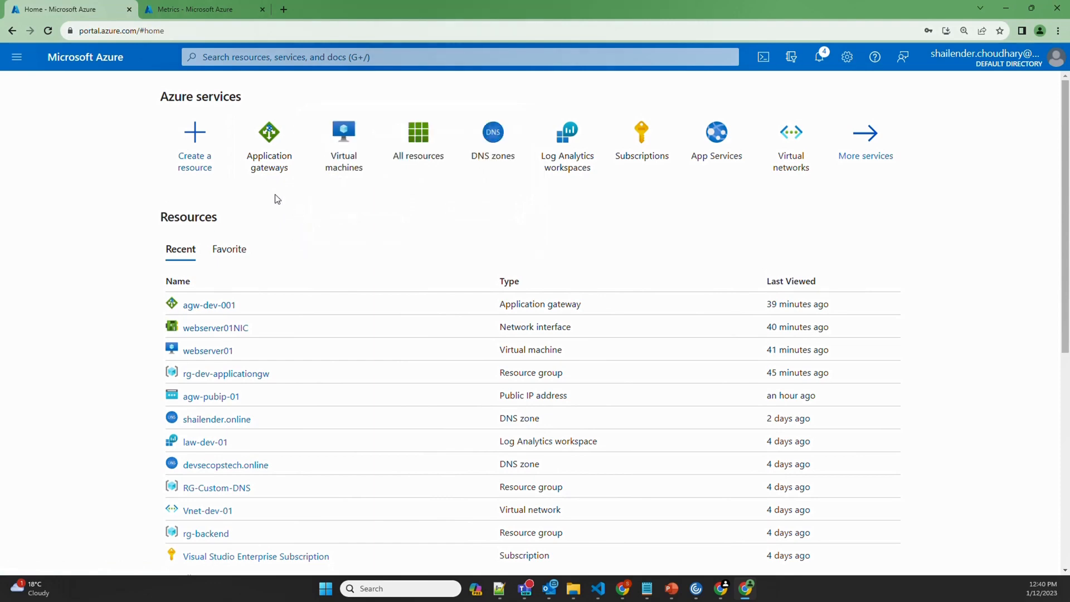
{"action": "left_click", "coordinate": [276, 172]}
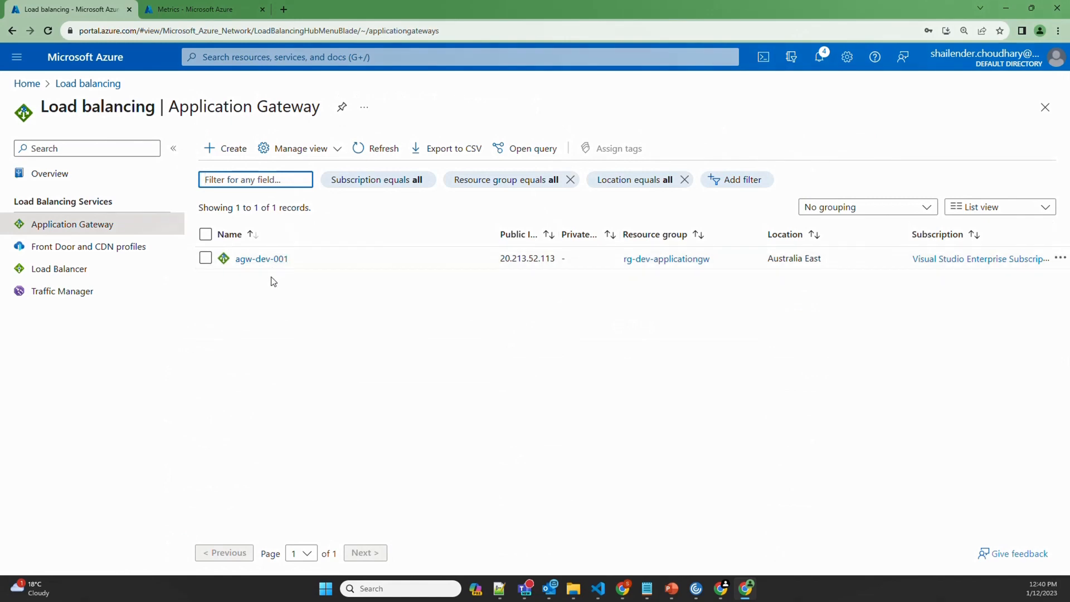
{"action": "left_click", "coordinate": [267, 260]}
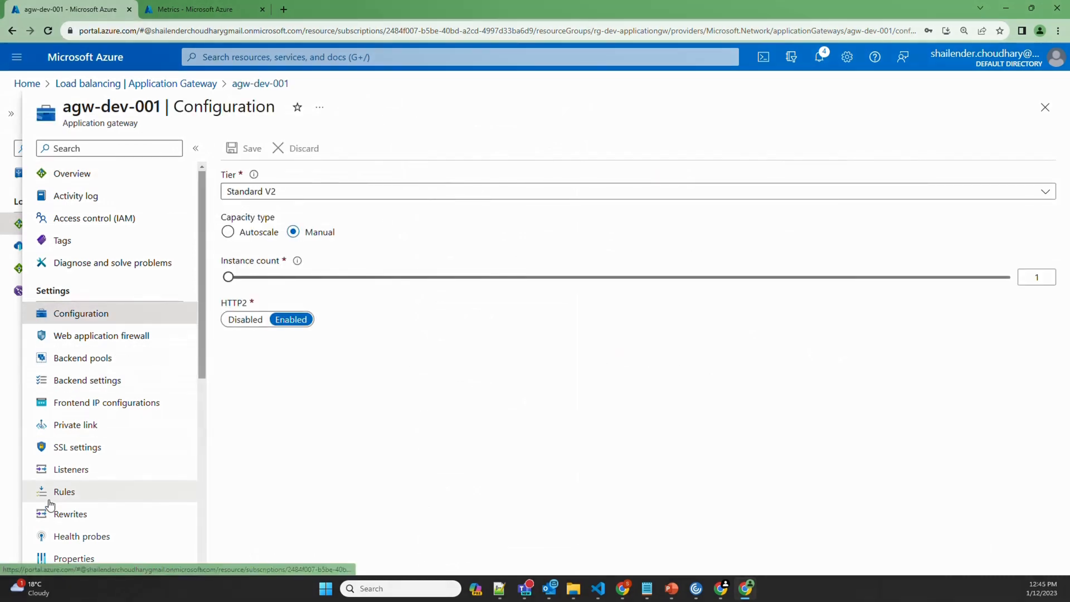
Check the current instance count, then switch agw-dev-001 to autoscale with maximum 3 instances and save
{"action": "left_click", "coordinate": [72, 559]}
{"action": "left_click_drag", "start_coordinate": [221, 308], "coordinate": [279, 312]}
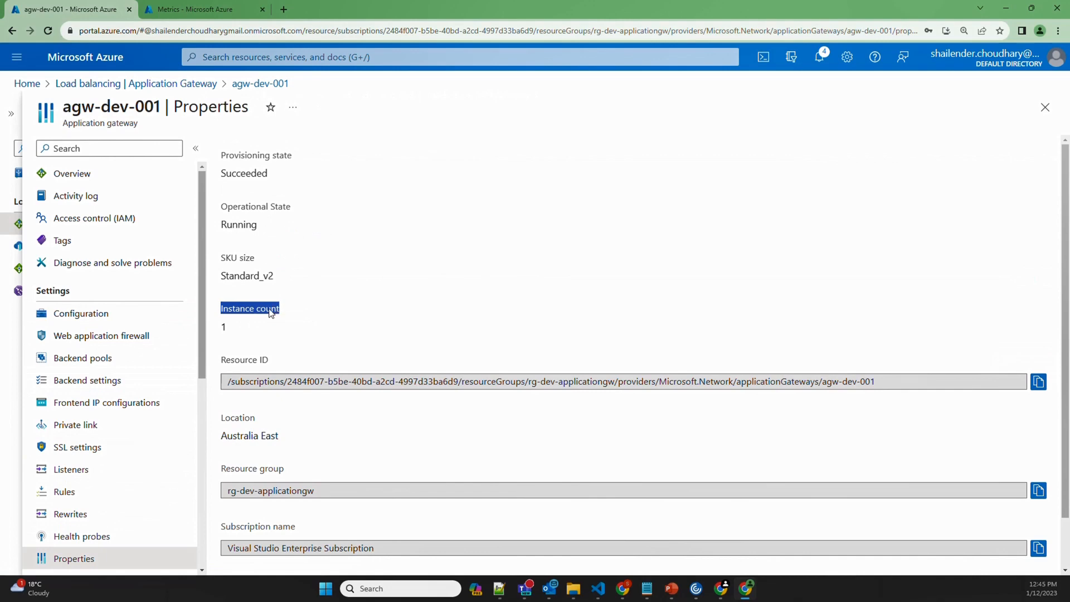
{"action": "left_click", "coordinate": [104, 316]}
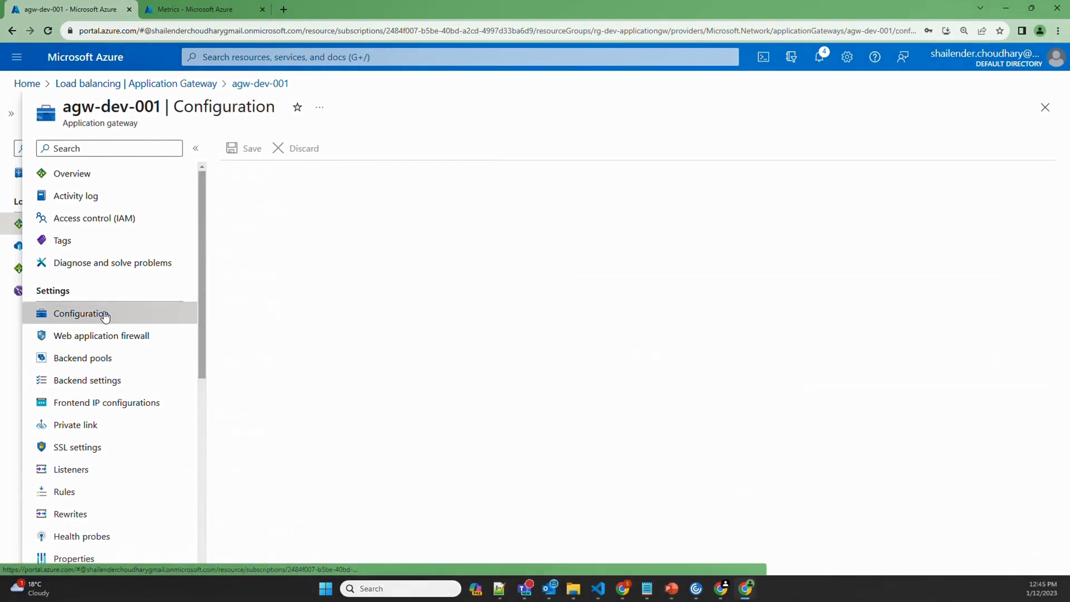
{"action": "left_click", "coordinate": [276, 233]}
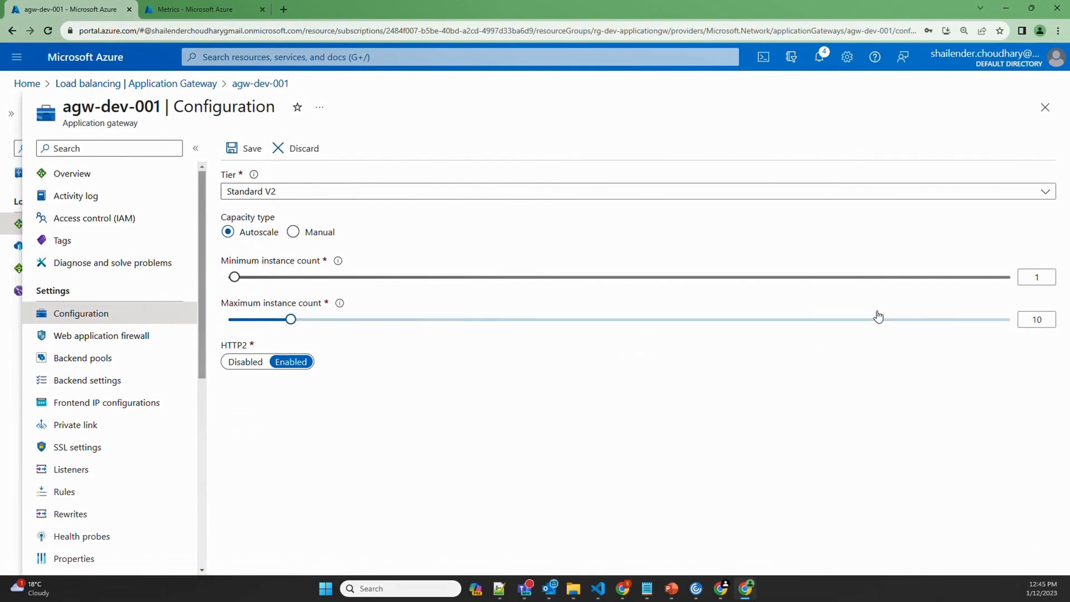
{"action": "left_click_drag", "start_coordinate": [291, 321], "coordinate": [245, 328]}
{"action": "left_click", "coordinate": [246, 150]}
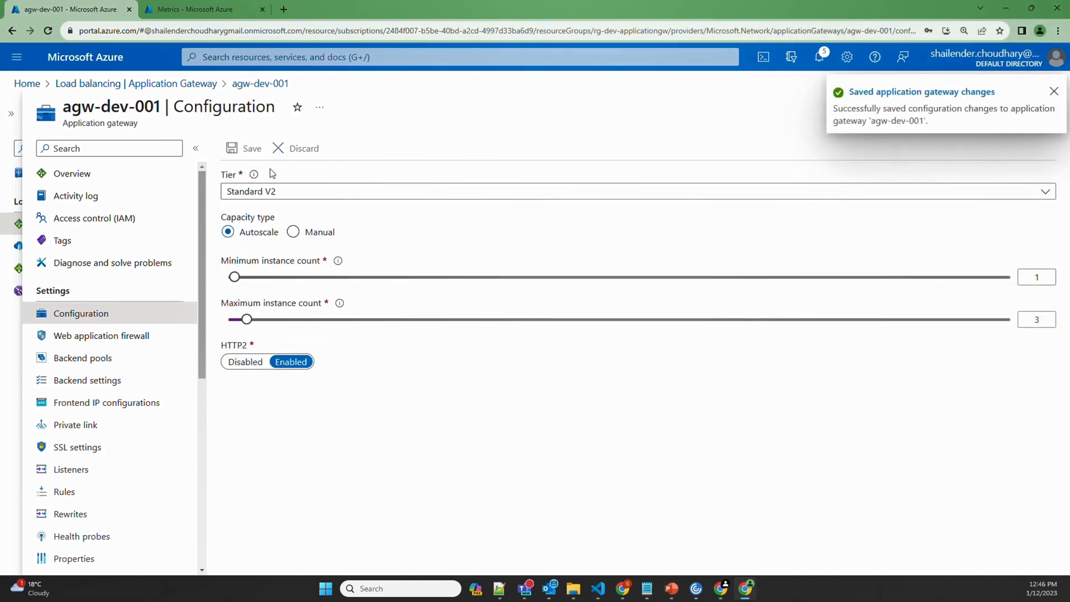
Review the updated instance count on the gateway's Properties page
{"action": "left_click", "coordinate": [85, 558]}
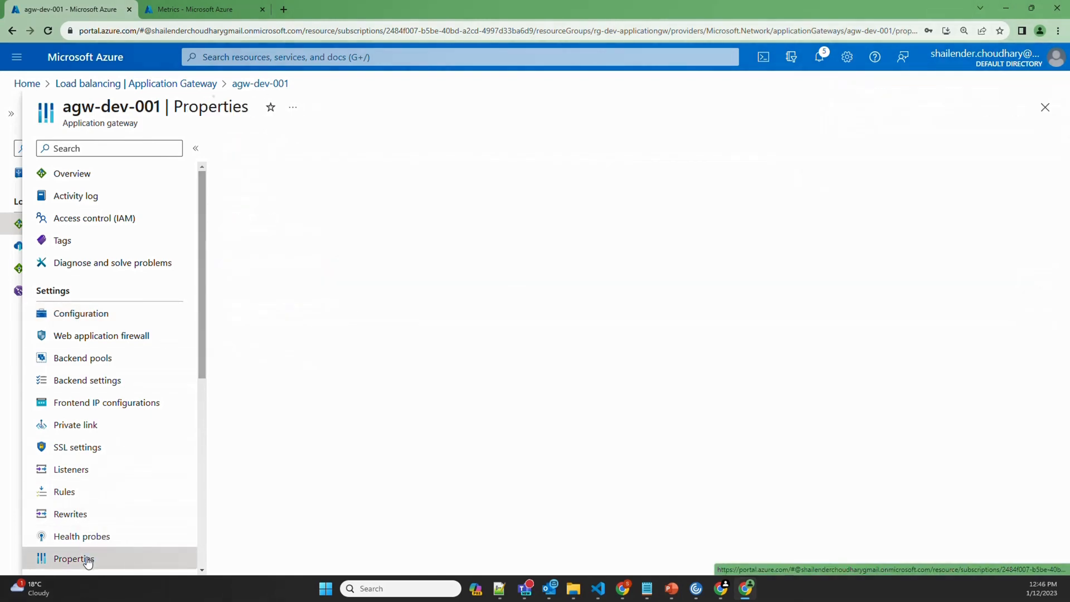
{"action": "left_click_drag", "start_coordinate": [246, 334], "coordinate": [220, 315]}
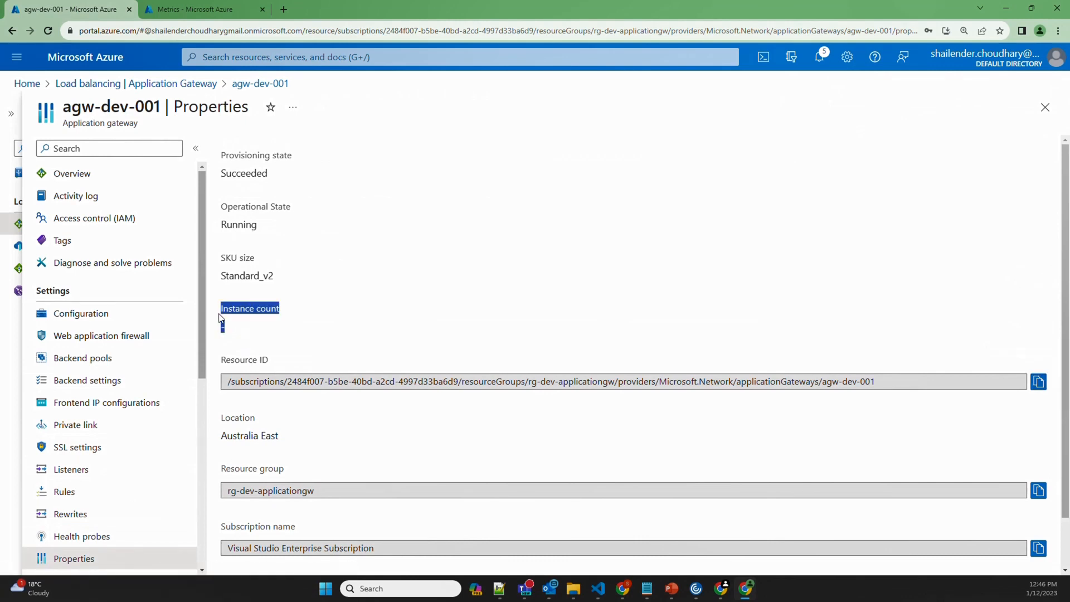
{"action": "left_click", "coordinate": [318, 322]}
{"action": "left_click_drag", "start_coordinate": [238, 328], "coordinate": [214, 312]}
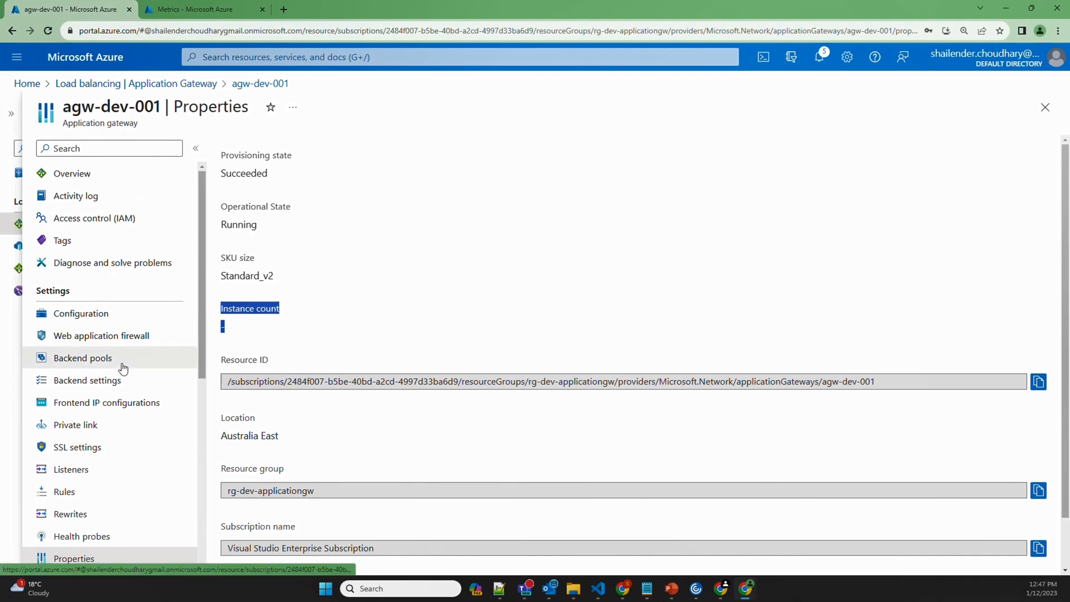
{"action": "scroll", "coordinate": [123, 373], "scroll_direction": "down", "scroll_amount": 4}
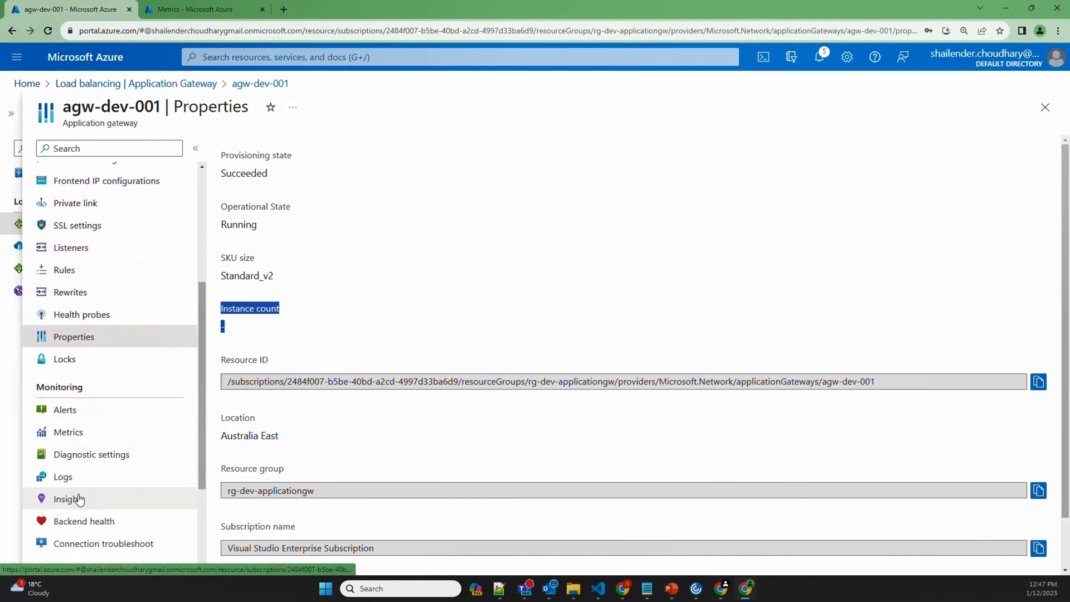
{"action": "left_click", "coordinate": [78, 500]}
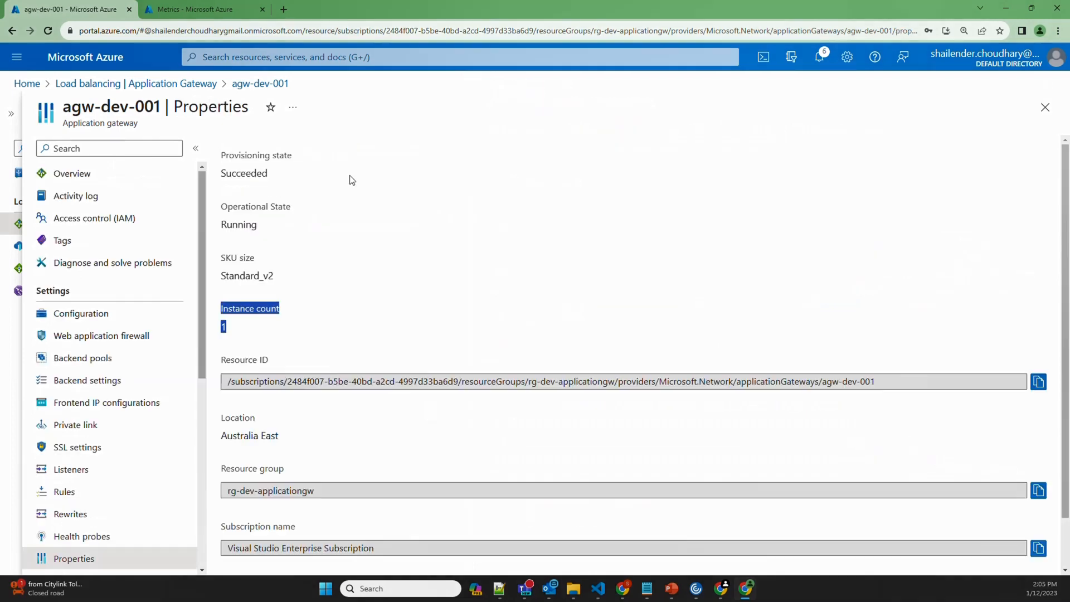
Search 'auto' and start creating a new Automation Account
{"action": "left_click", "coordinate": [327, 58]}
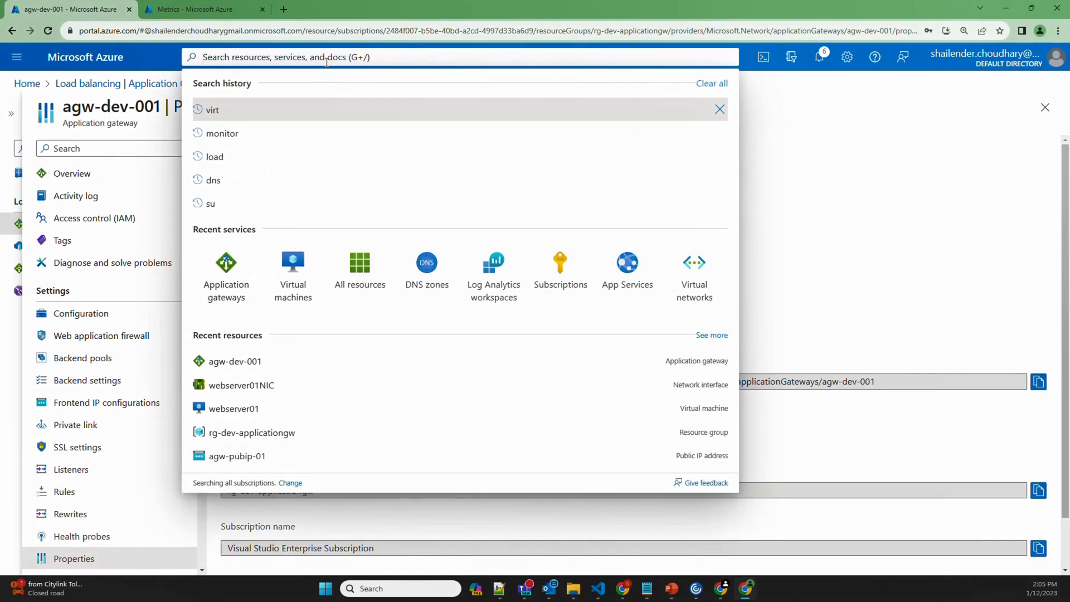
{"action": "type", "text": "auto"}
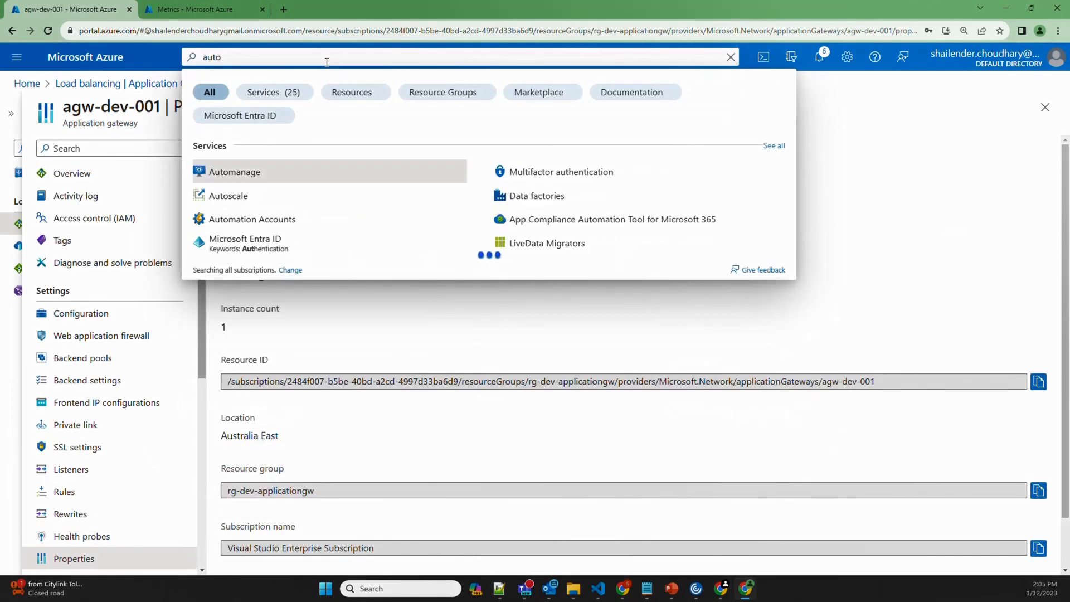
{"action": "left_click", "coordinate": [255, 222]}
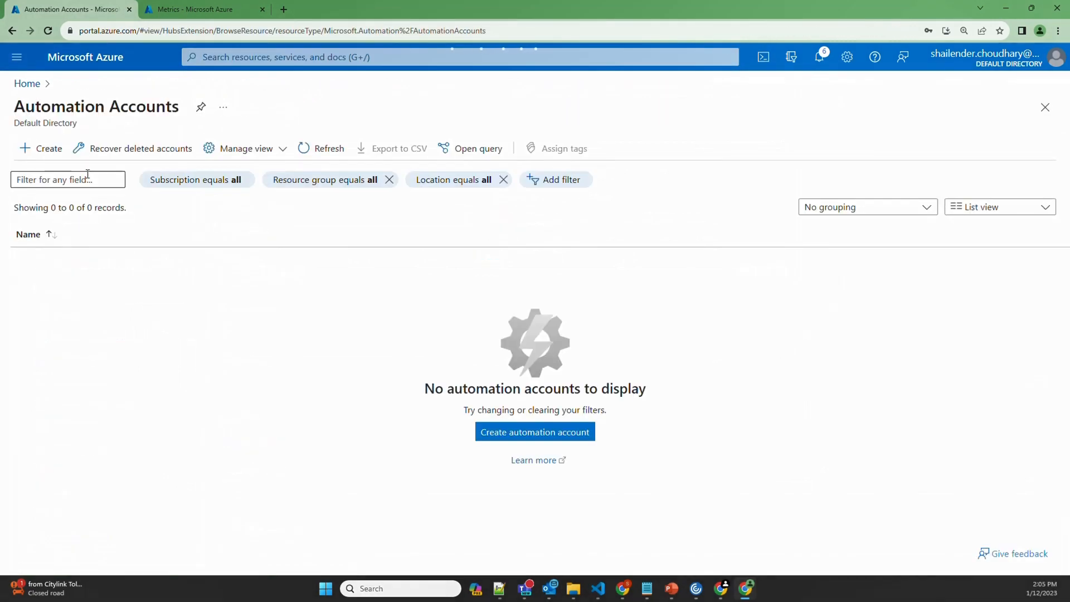
{"action": "left_click", "coordinate": [40, 147]}
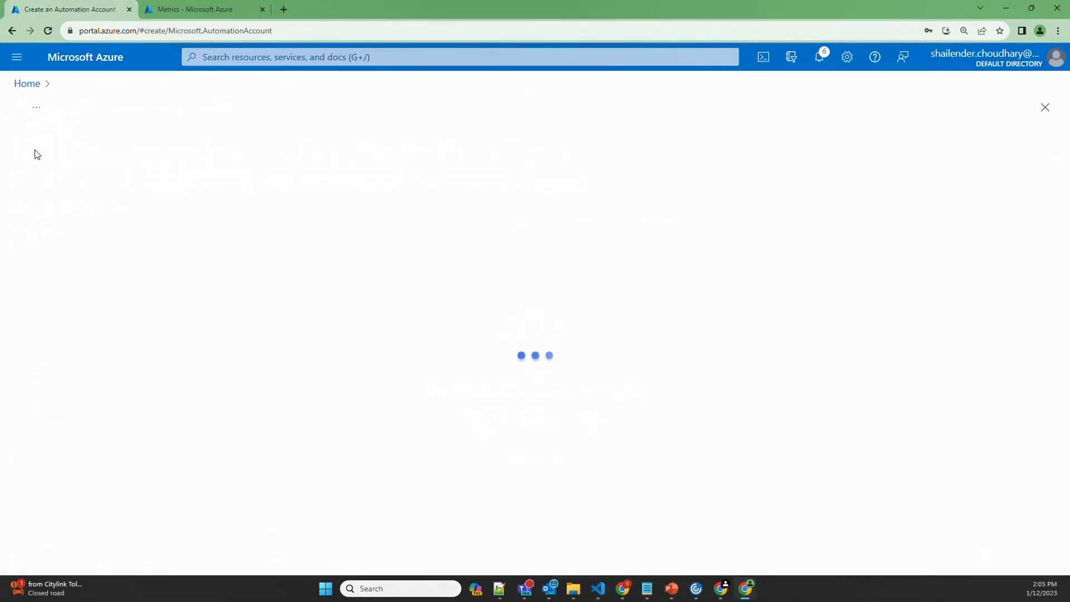
Create devauto001 in rg-dev-applicationgw, keeping default advanced, networking and tag settings
{"action": "left_click", "coordinate": [215, 294]}
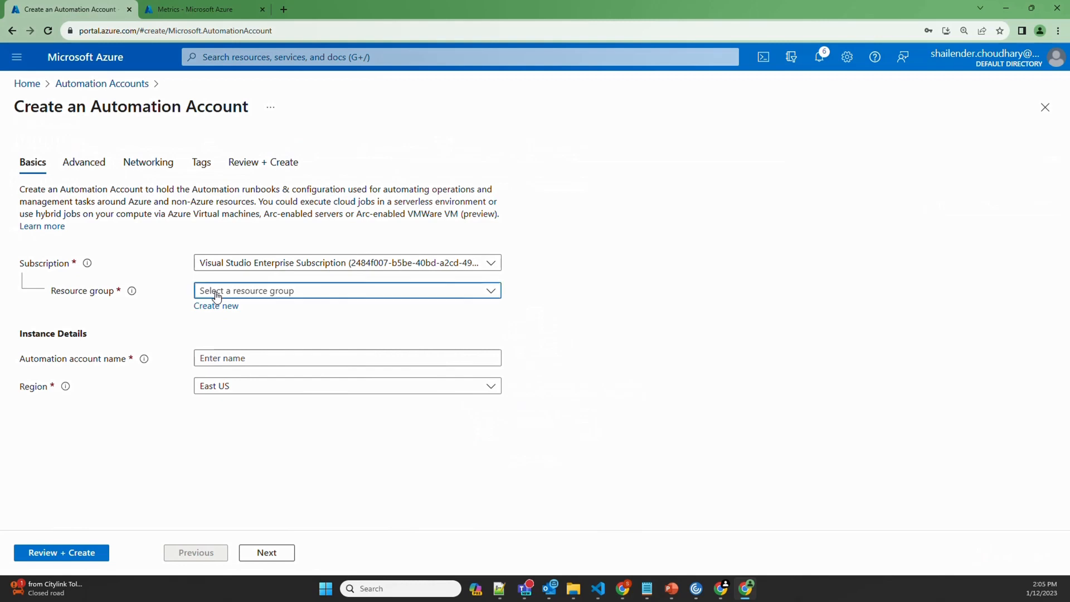
{"action": "left_click", "coordinate": [258, 413]}
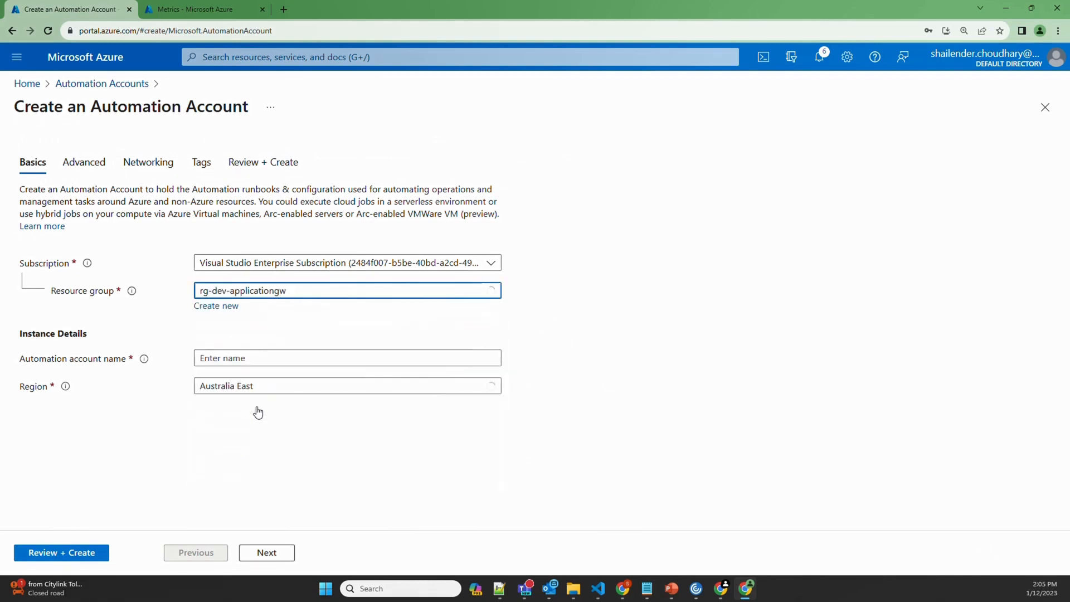
{"action": "left_click", "coordinate": [218, 365]}
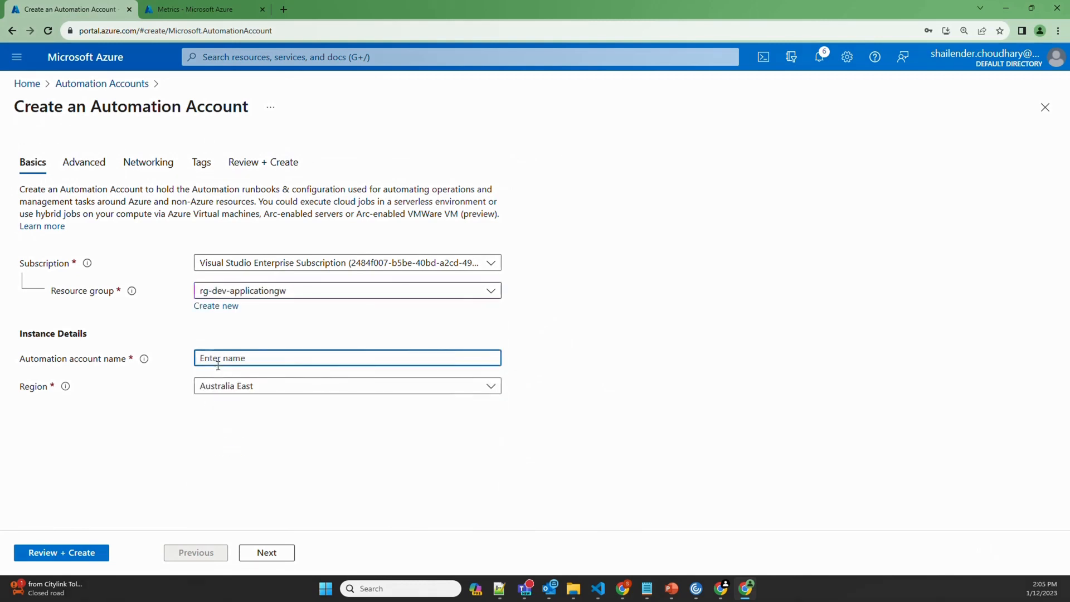
{"action": "type", "text": "devauto001"}
{"action": "left_click", "coordinate": [270, 555]}
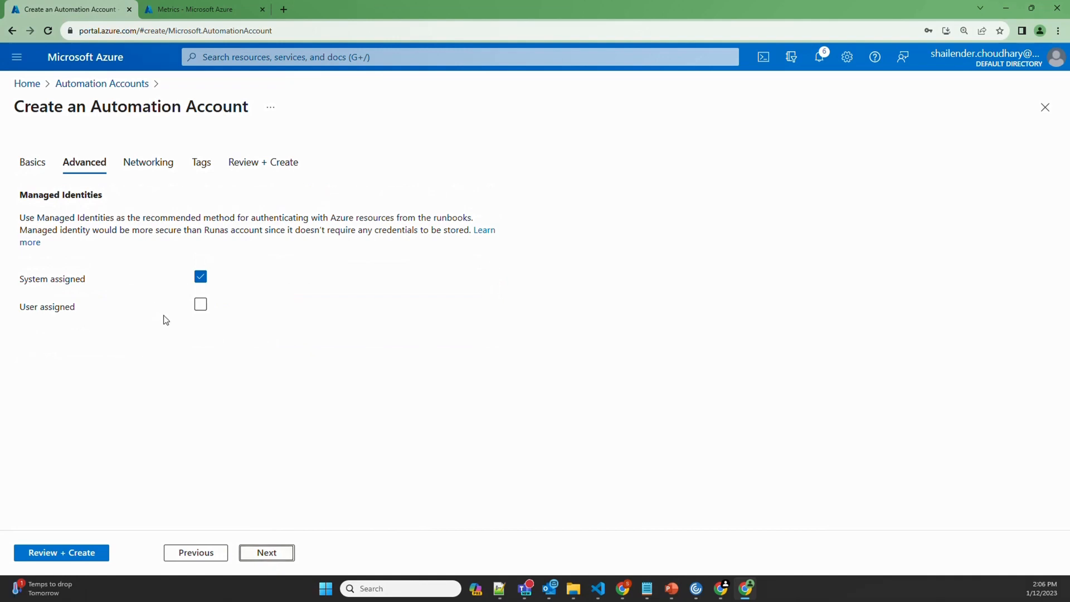
{"action": "left_click", "coordinate": [249, 550]}
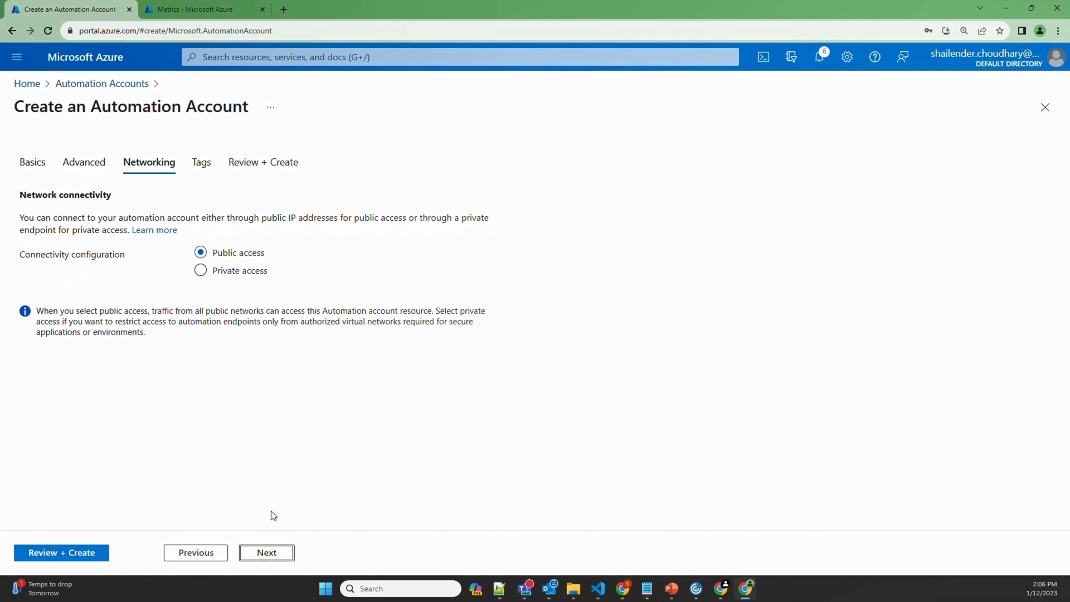
{"action": "left_click", "coordinate": [267, 554]}
{"action": "left_click", "coordinate": [267, 554]}
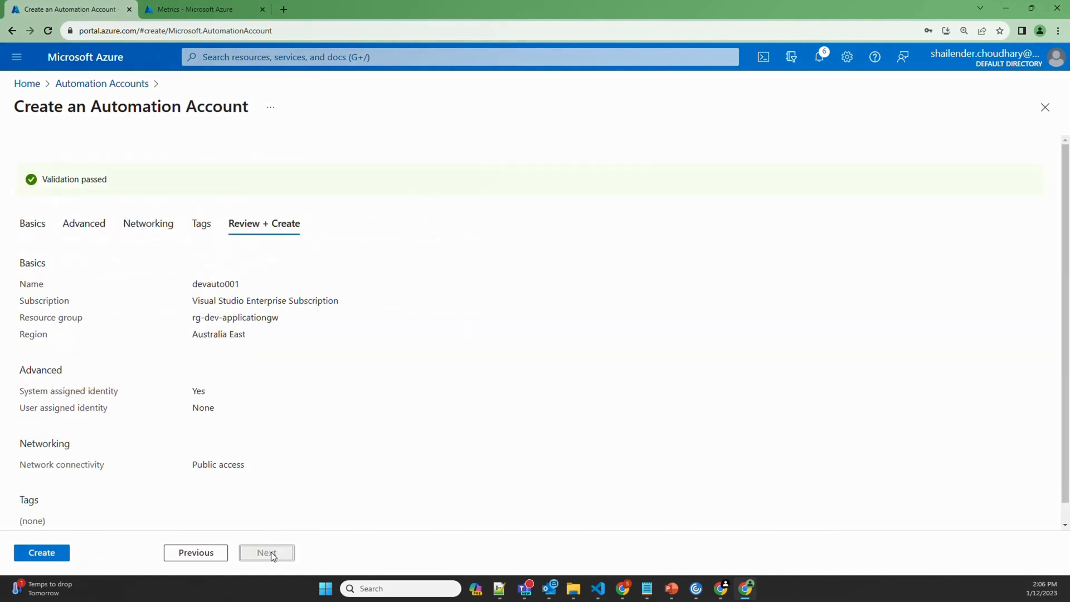
{"action": "left_click", "coordinate": [43, 557]}
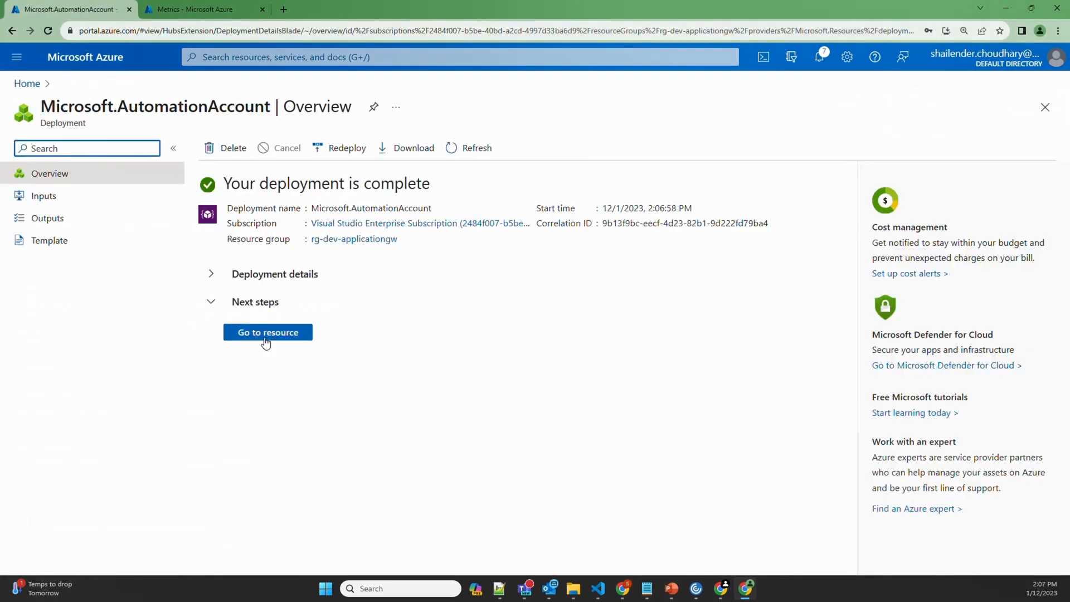
Open devauto001's managed Identity settings and its role assignments
{"action": "left_click", "coordinate": [265, 338]}
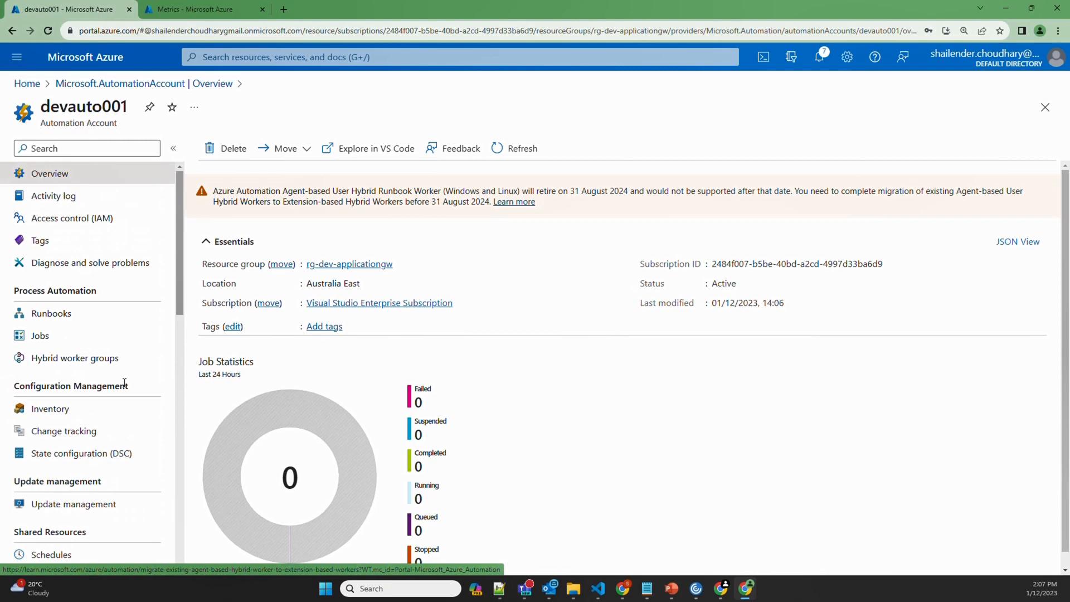
{"action": "scroll", "coordinate": [115, 389], "scroll_direction": "down", "scroll_amount": 9}
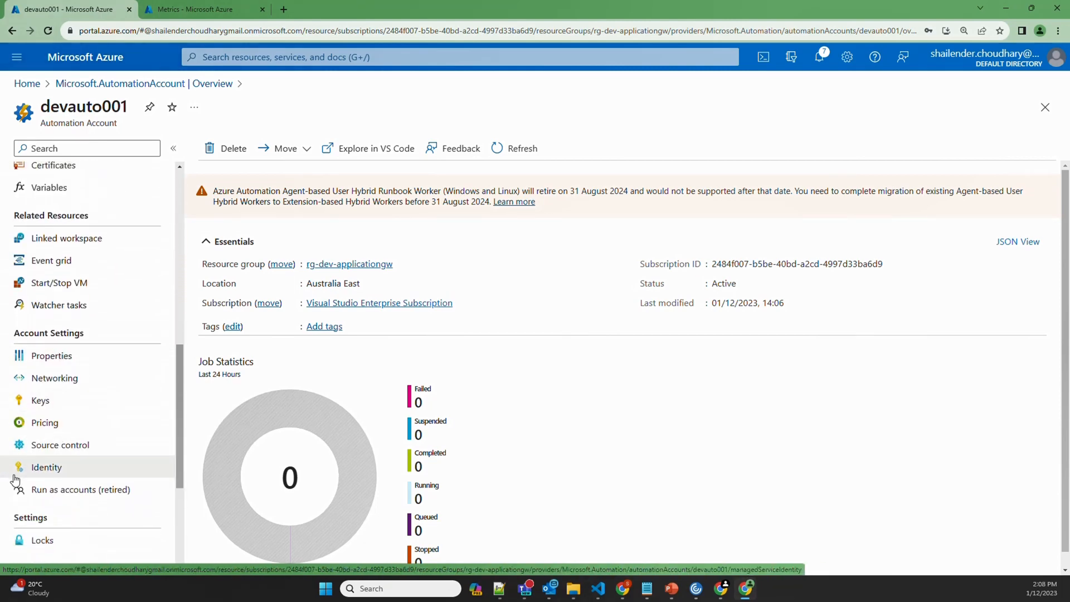
{"action": "left_click", "coordinate": [41, 471]}
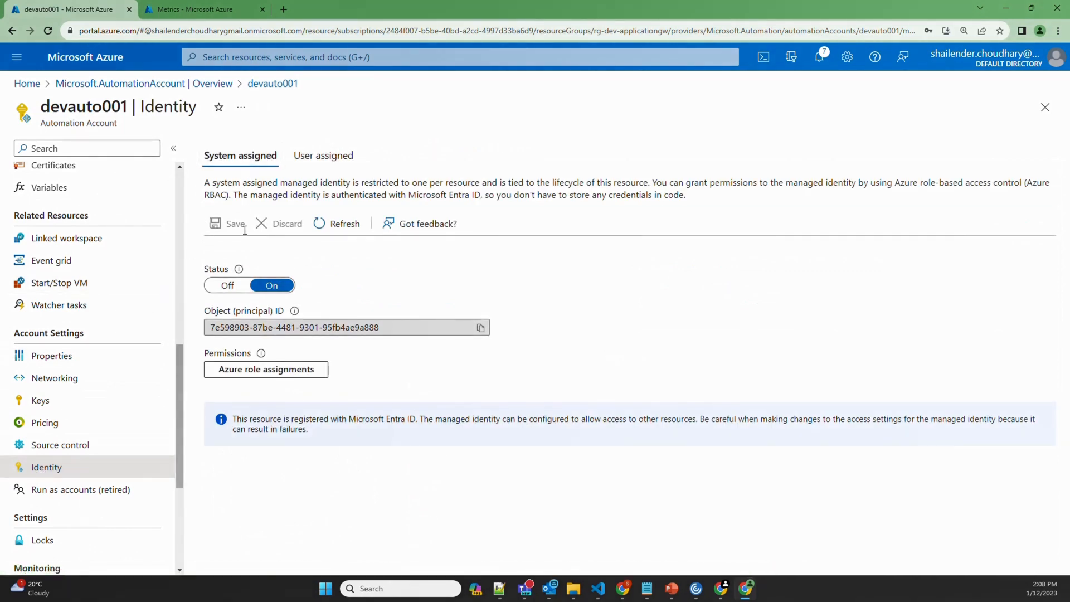
{"action": "left_click", "coordinate": [249, 375]}
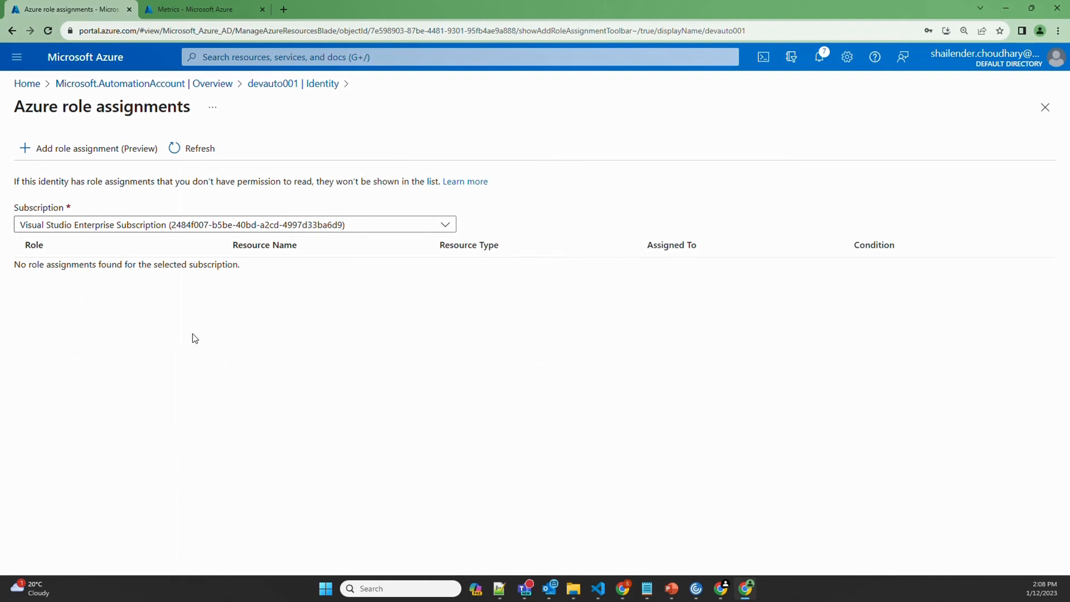
Assign the Contributor role at resource-group scope on rg-dev-applicationgw, then return to the Identity page
{"action": "left_click", "coordinate": [91, 156]}
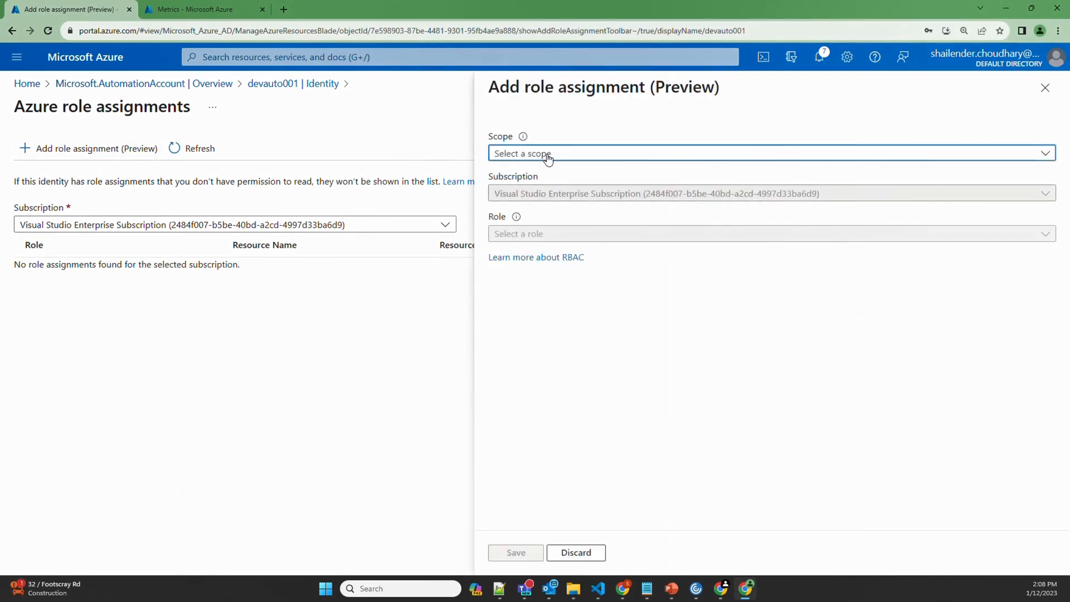
{"action": "left_click", "coordinate": [548, 155]}
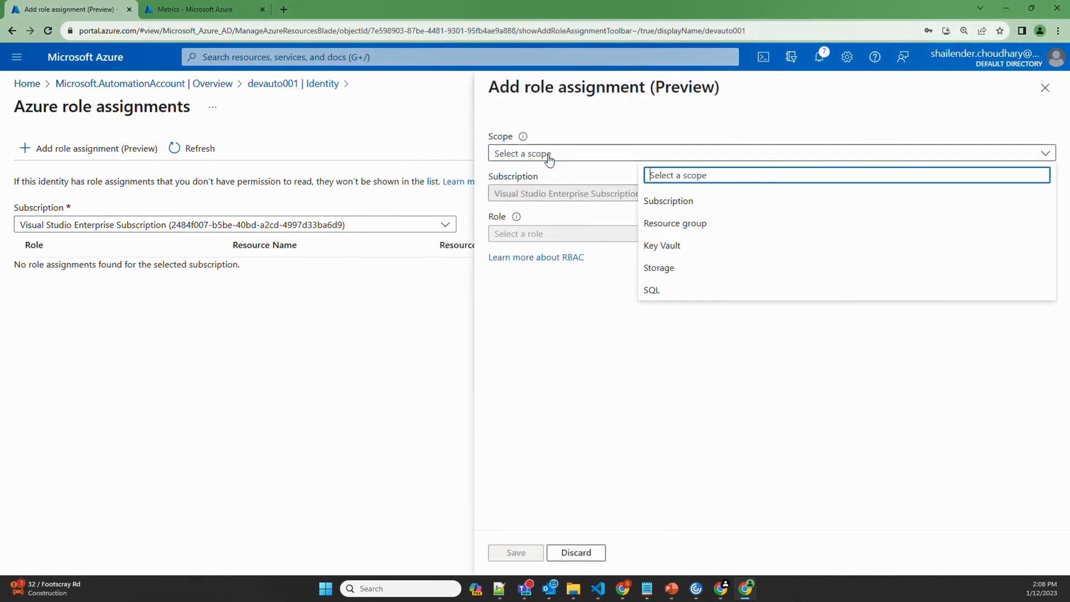
{"action": "left_click", "coordinate": [688, 228]}
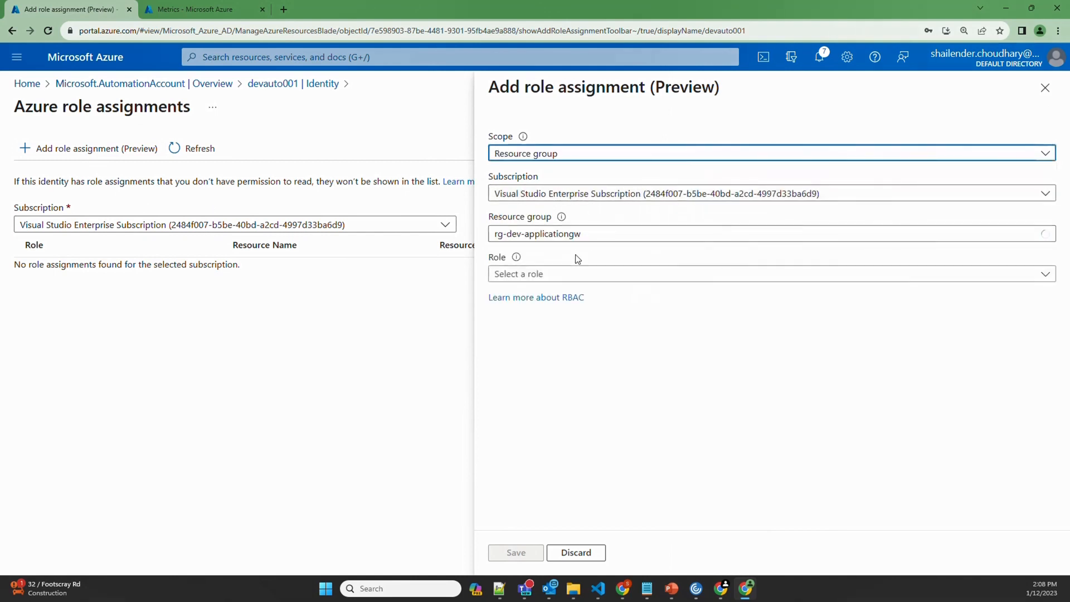
{"action": "left_click", "coordinate": [563, 274]}
{"action": "left_click", "coordinate": [677, 343]}
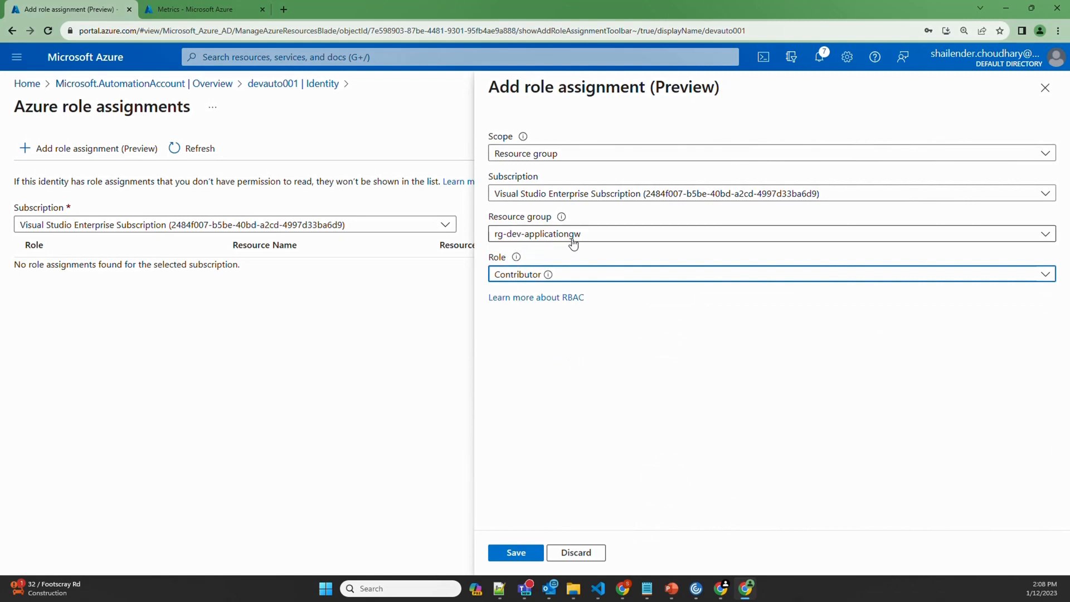
{"action": "left_click", "coordinate": [521, 552]}
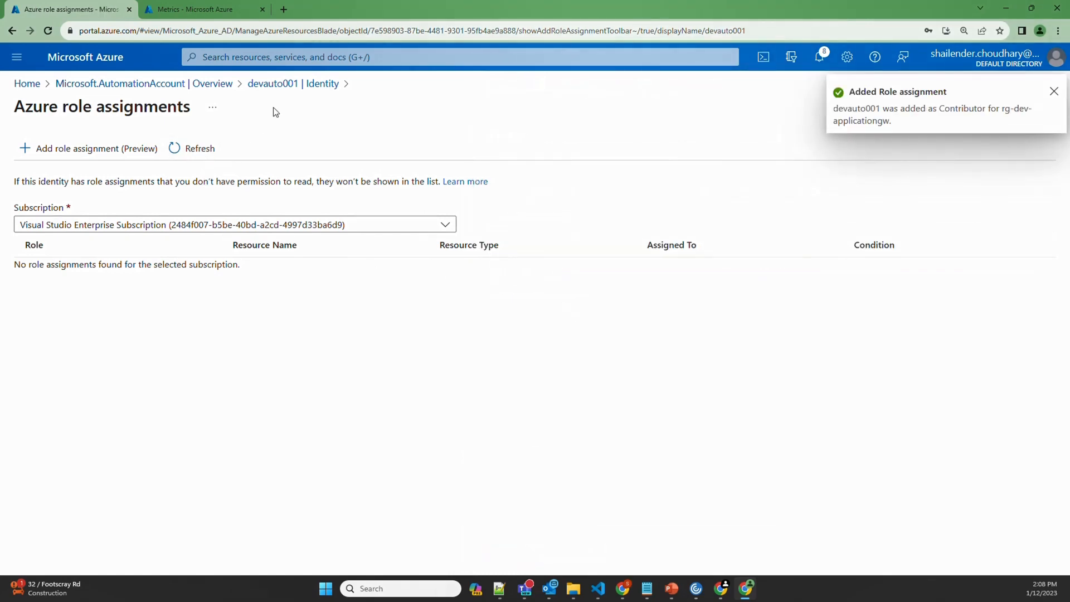
{"action": "left_click", "coordinate": [279, 85]}
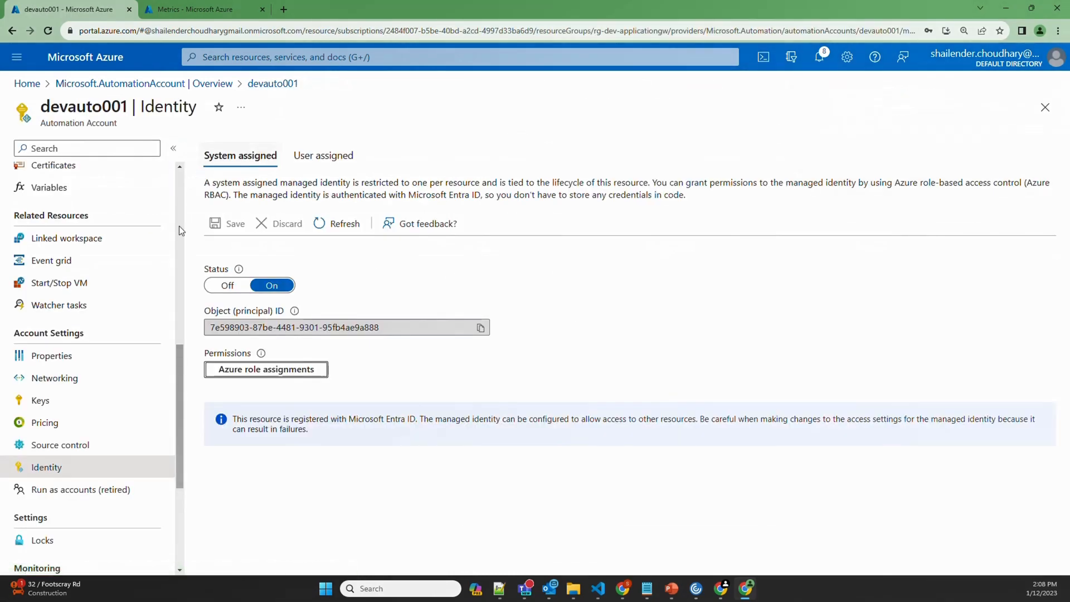
Create a PowerShell runbook named 'scaleup' with runtime version 5.1 from the Runbooks list
{"action": "scroll", "coordinate": [122, 336], "scroll_direction": "up", "scroll_amount": 8}
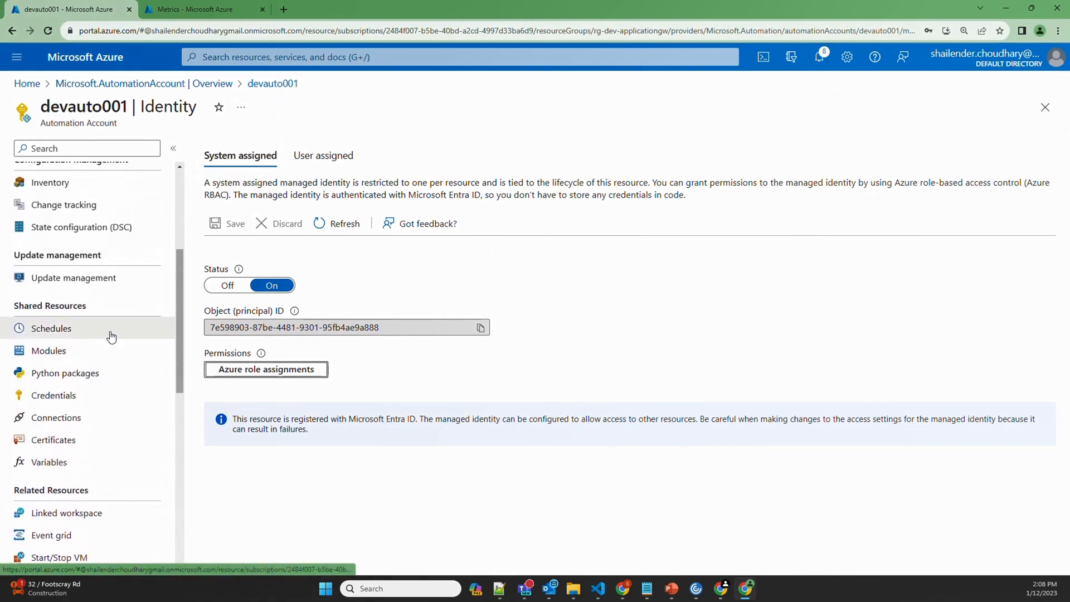
{"action": "scroll", "coordinate": [78, 322], "scroll_direction": "up", "scroll_amount": 1}
{"action": "left_click", "coordinate": [89, 313]}
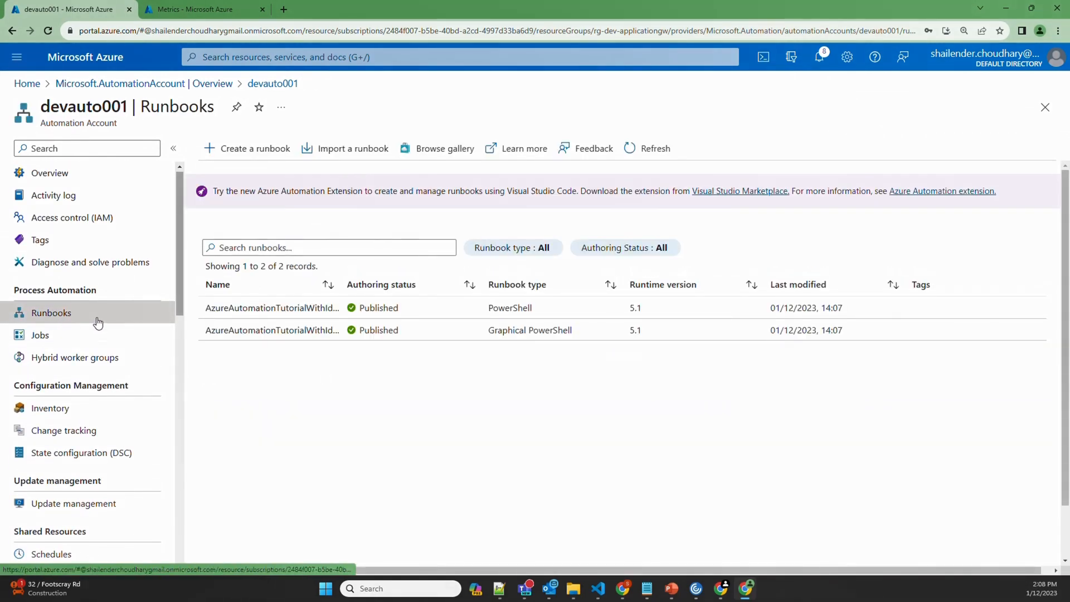
{"action": "left_click", "coordinate": [244, 148]}
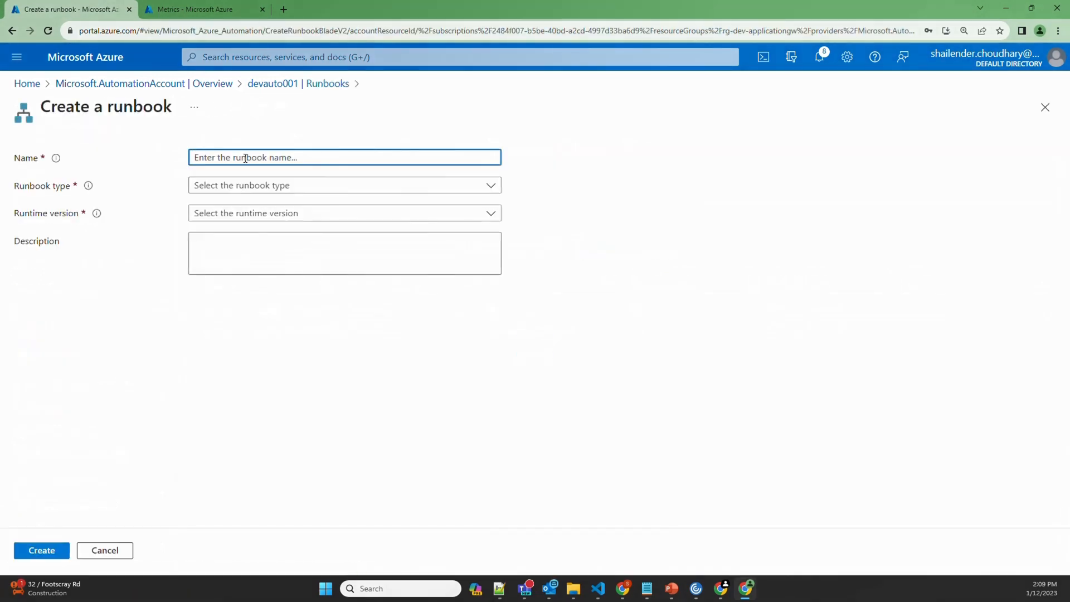
{"action": "type", "text": "scaleup"}
{"action": "left_click", "coordinate": [270, 185]}
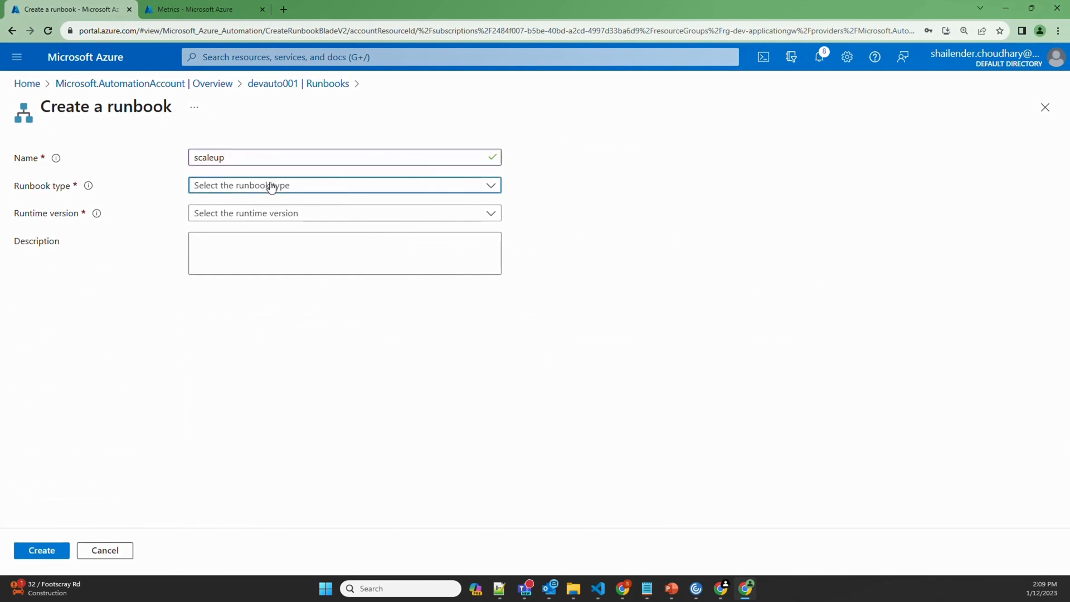
{"action": "left_click", "coordinate": [233, 211]}
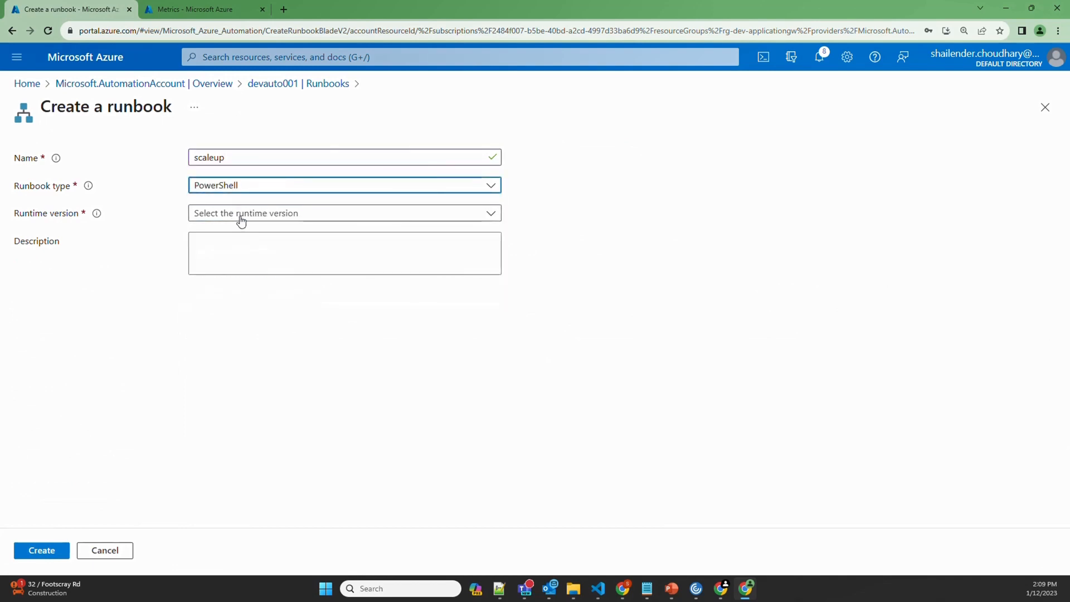
{"action": "left_click", "coordinate": [240, 217]}
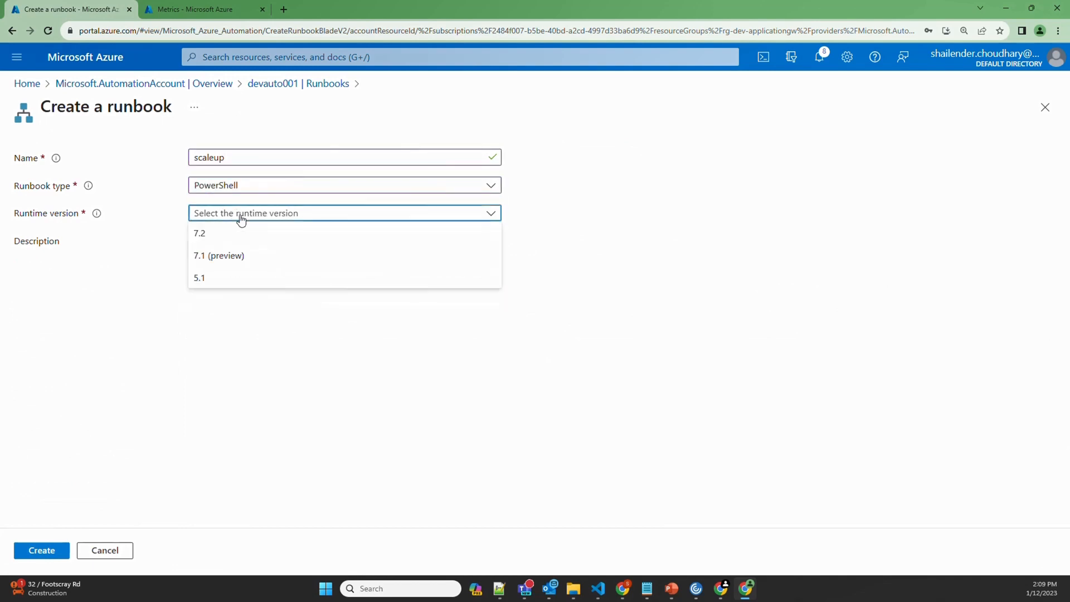
{"action": "left_click", "coordinate": [209, 278]}
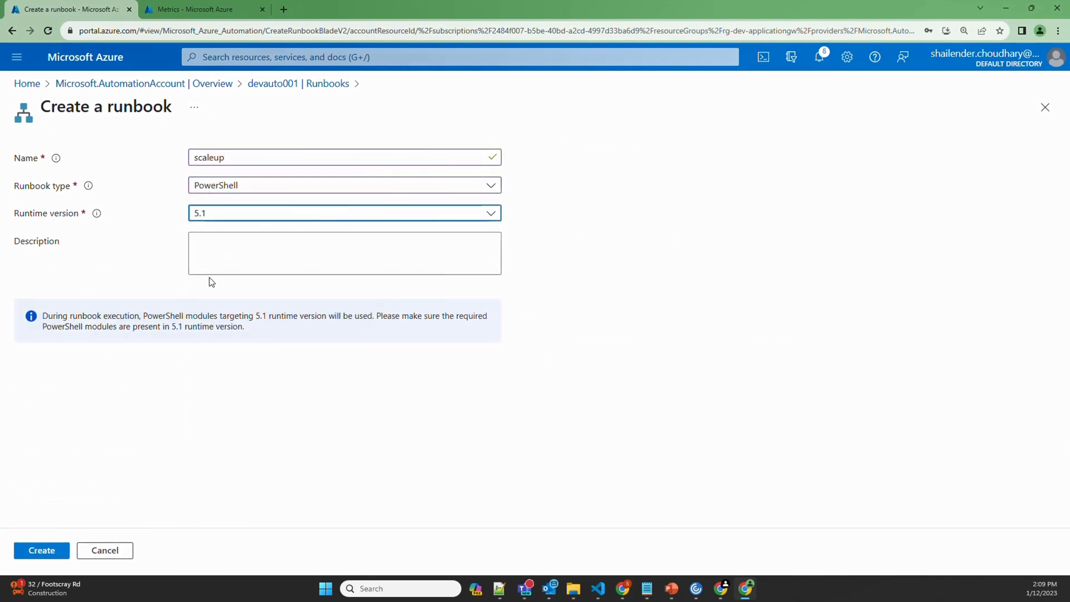
{"action": "left_click", "coordinate": [41, 550]}
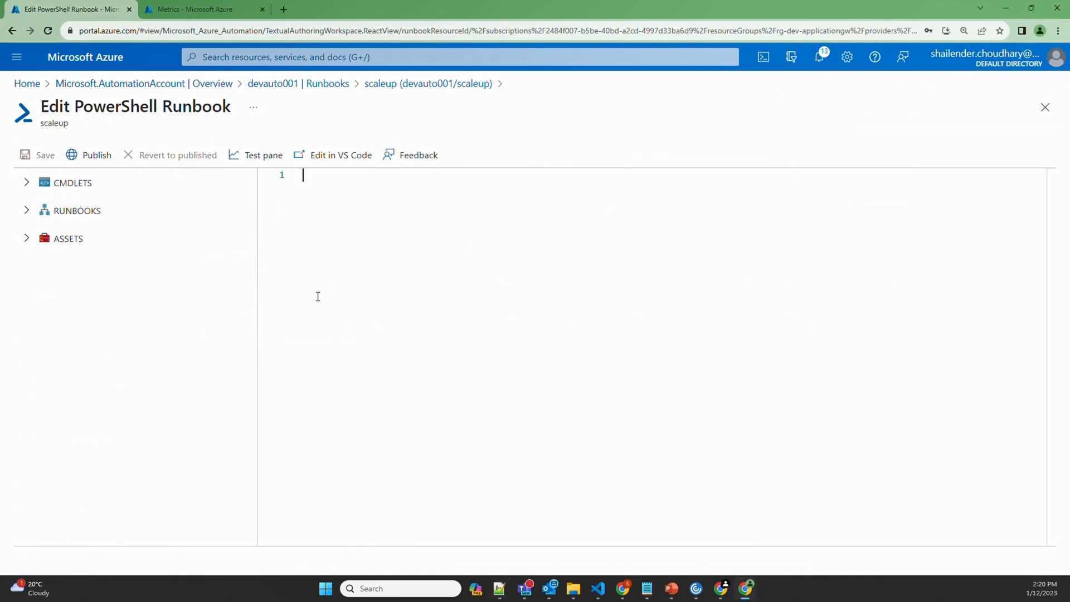
Paste the gateway scaling script, review its managed-identity, Import-Module Az and autoscale lines, and save
{"action": "type", "text": "# Use Parameters Param (     [Parameter (Mandatory = $true)]     [string] $AppGwName,      [Parameter (Mandatory = $true)]     [string] $ResourceGroupName,      [Parameter (Mandatory = $true)]     [int32] $NumberOfRequiredInstances )  # Use managed identity Connect-AzAccount -Identity  # Import the Az module Import-Module Az   # Adjust the instance count of your Application Gateway $gw = Get-AzApplicationGateway -Name $AppGwName -ResourceGroupName $ResourceGroupName $gw = Set-AzApplicationGatewayAutoscaleConfiguration -ApplicationGateway $gw -MinCapacity $NumberOfRequiredInstances $gw = Set-AzApplicationGateway -ApplicationGateway $gw"}
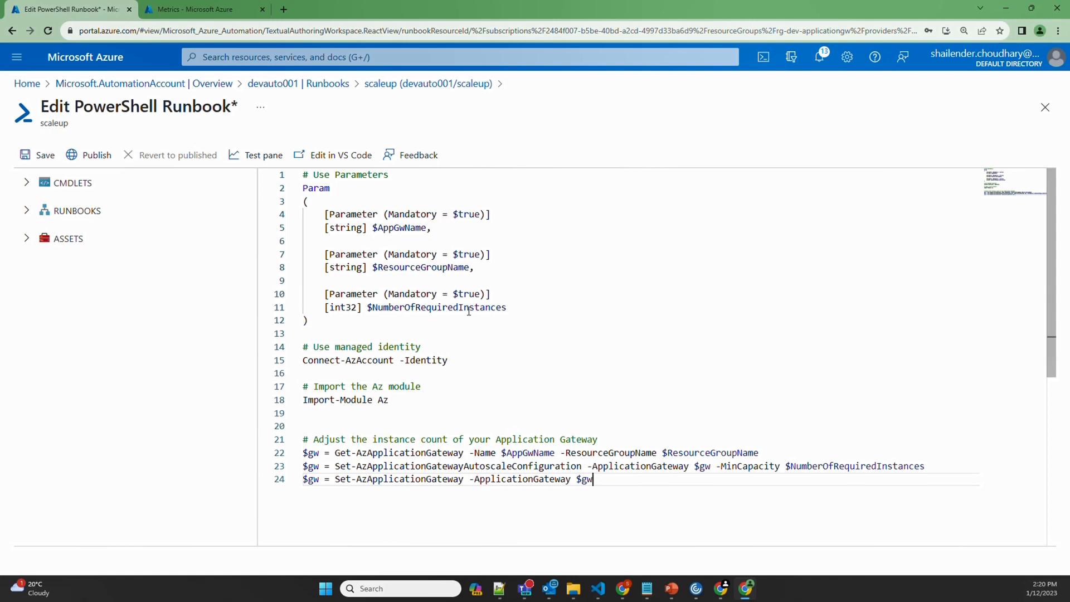
{"action": "left_click_drag", "start_coordinate": [449, 362], "coordinate": [304, 350]}
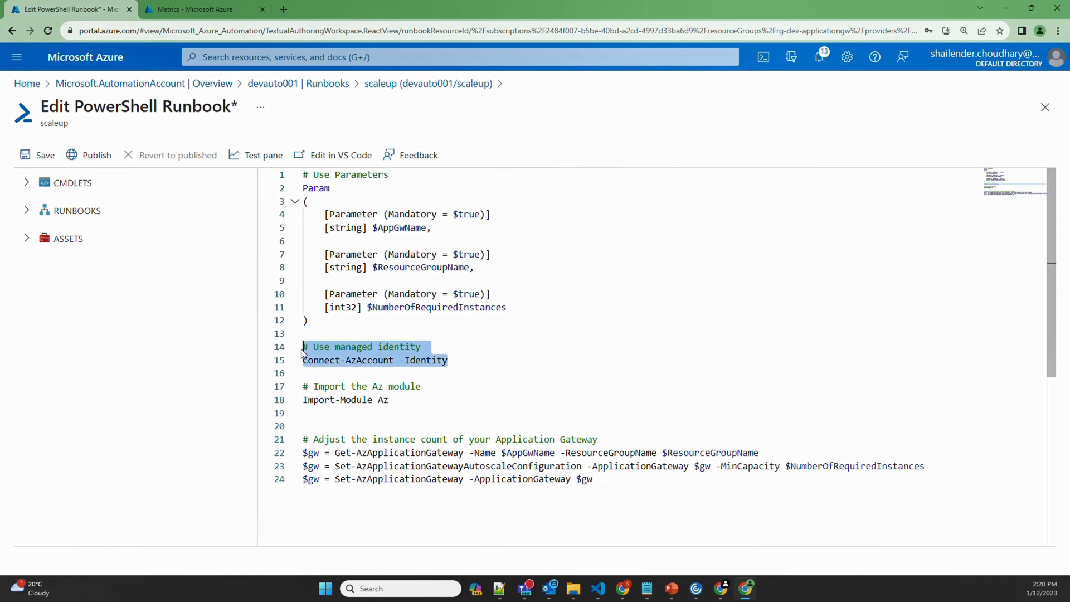
{"action": "left_click", "coordinate": [367, 368]}
{"action": "left_click_drag", "start_coordinate": [429, 351], "coordinate": [314, 349]}
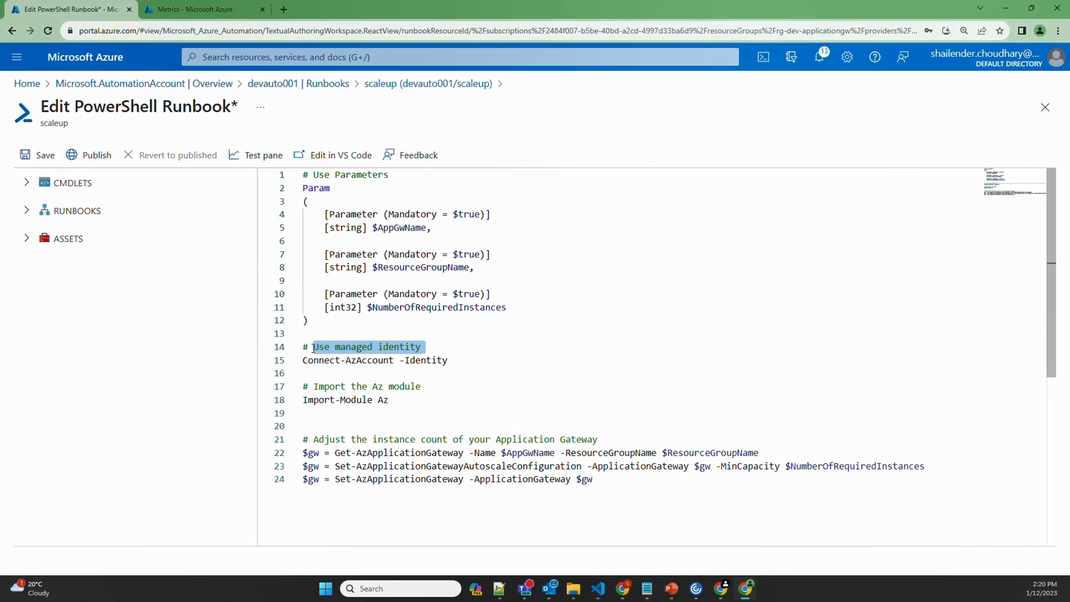
{"action": "left_click", "coordinate": [383, 411]}
{"action": "left_click_drag", "start_coordinate": [395, 401], "coordinate": [303, 402]}
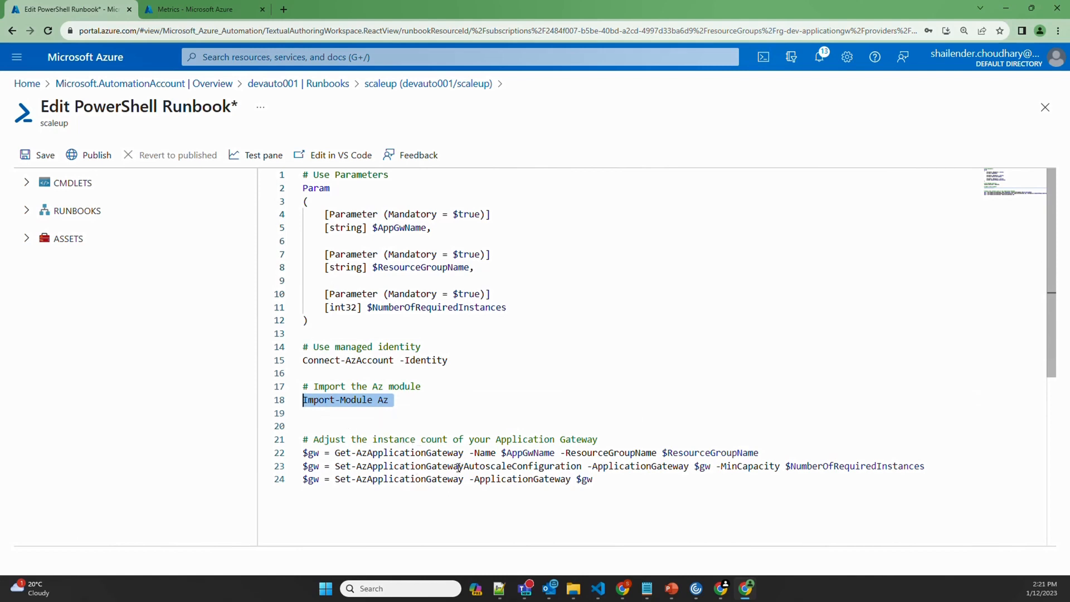
{"action": "left_click_drag", "start_coordinate": [454, 466], "coordinate": [577, 466]}
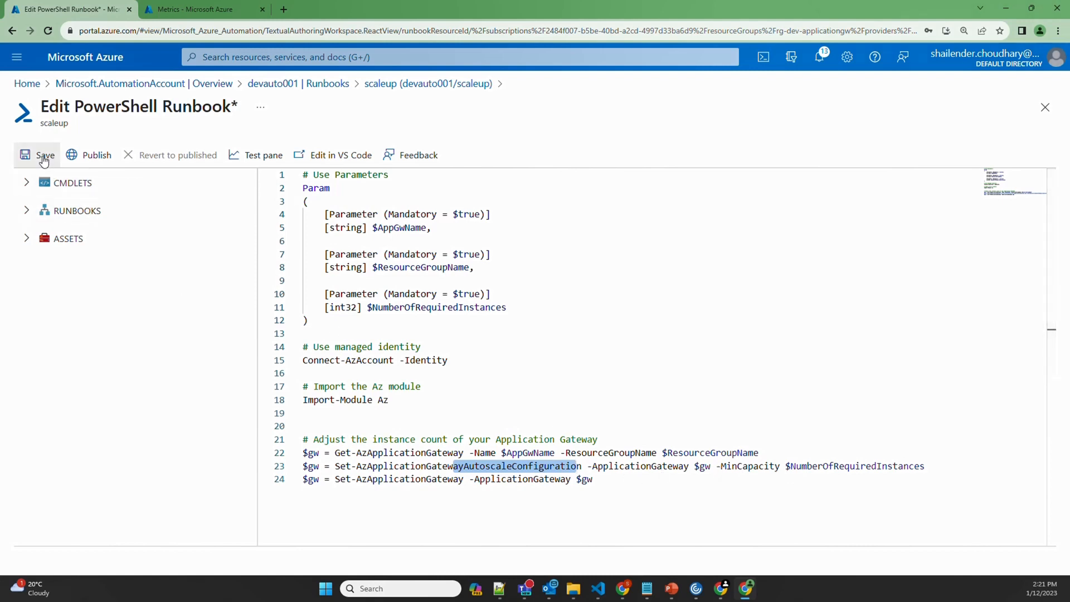
{"action": "left_click", "coordinate": [39, 157]}
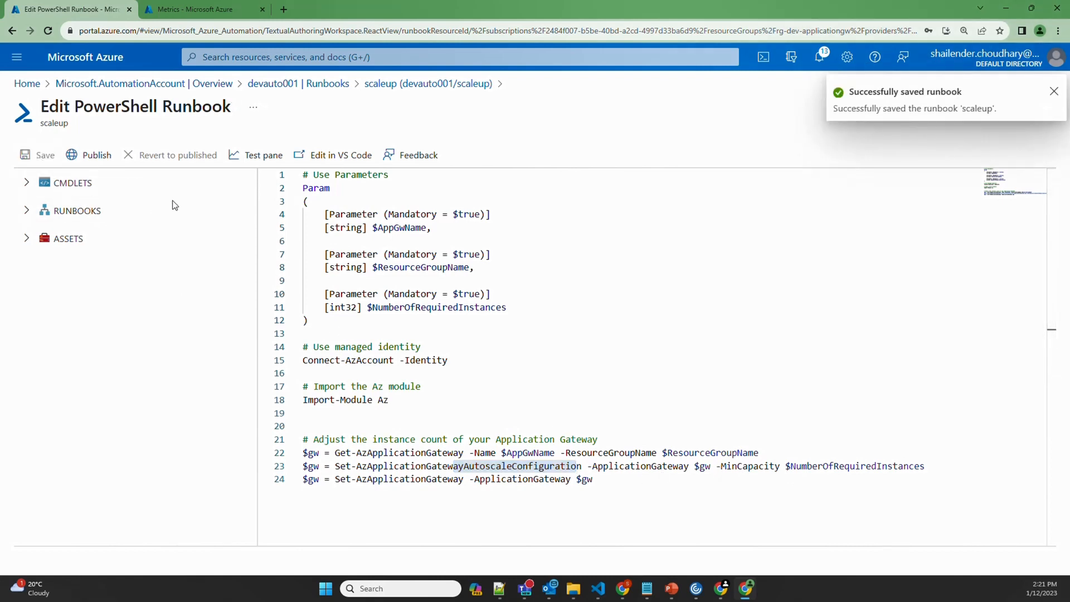
Open the scaleup Test pane and fill APPGWNAME with agw-dev-001 copied from the gateway
{"action": "left_click", "coordinate": [253, 159]}
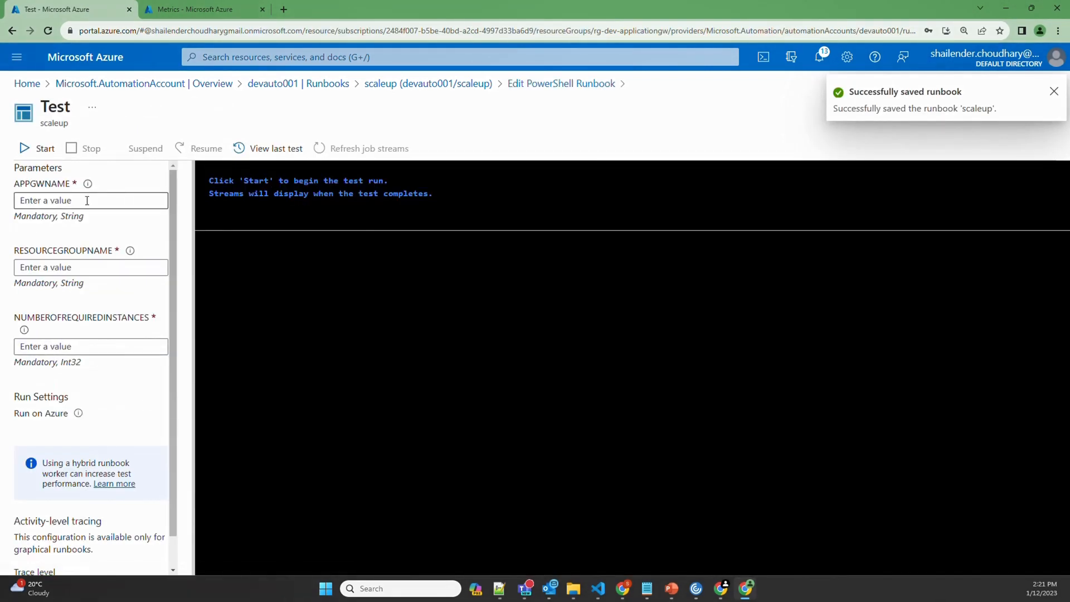
{"action": "left_click", "coordinate": [175, 10]}
{"action": "left_click", "coordinate": [296, 57]}
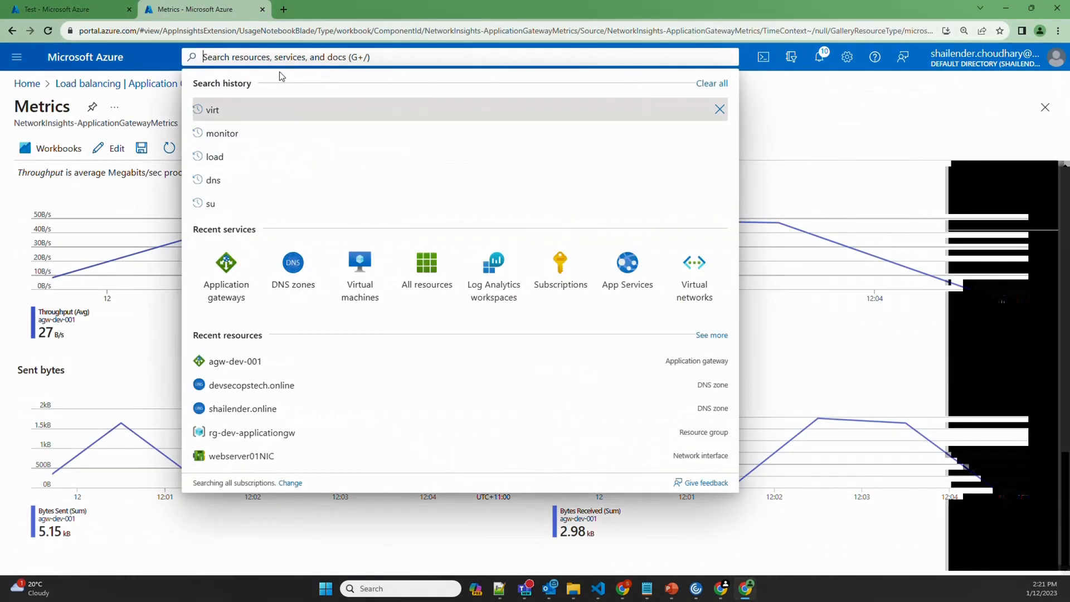
{"action": "left_click", "coordinate": [225, 274]}
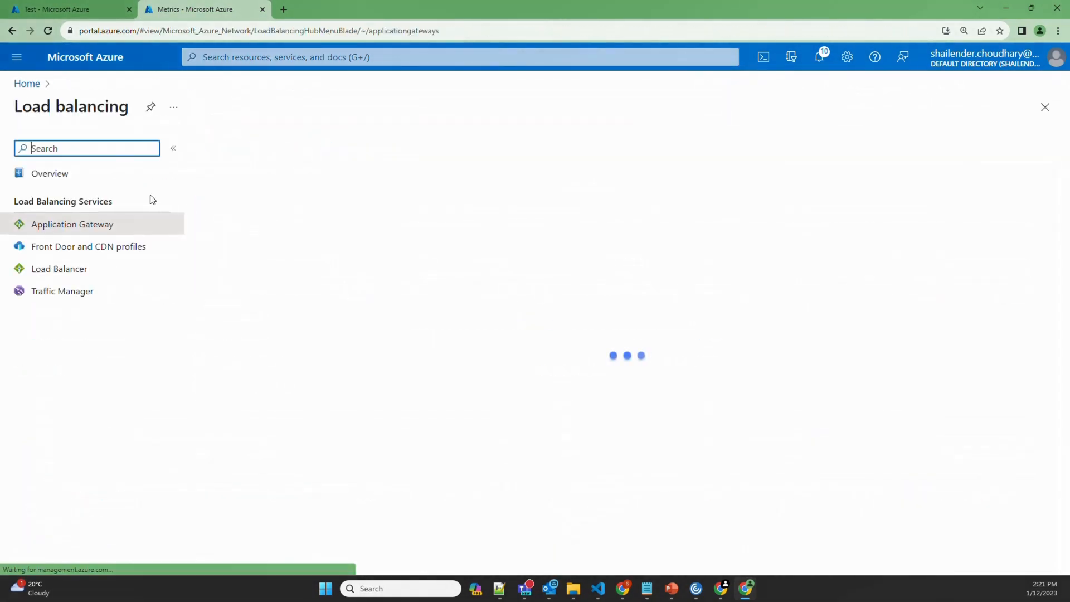
{"action": "left_click", "coordinate": [267, 260]}
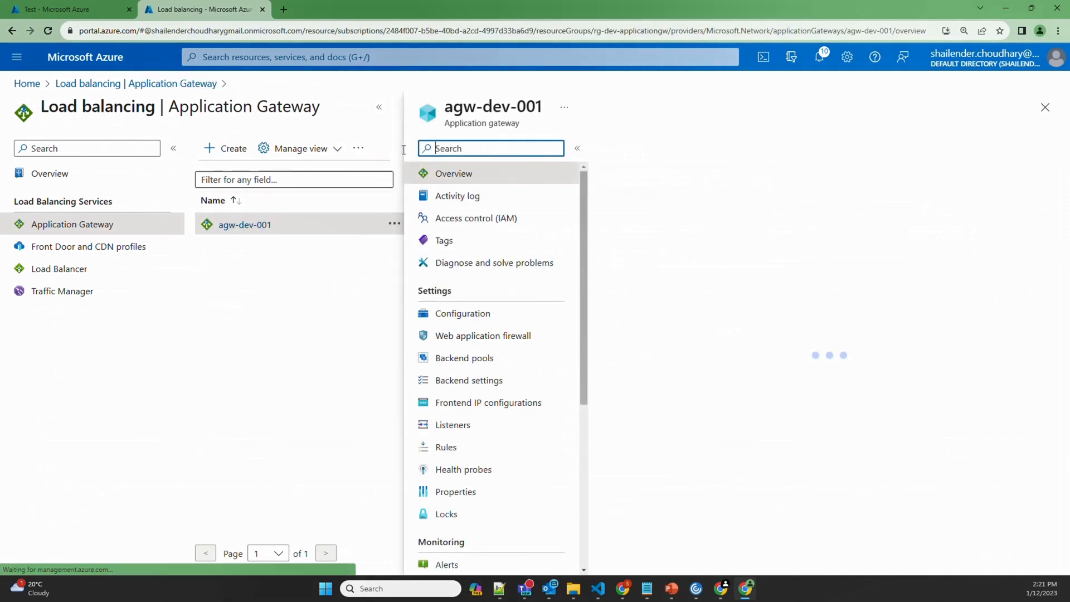
{"action": "left_click_drag", "start_coordinate": [545, 107], "coordinate": [441, 115]}
{"action": "key", "text": "ctrl+c"}
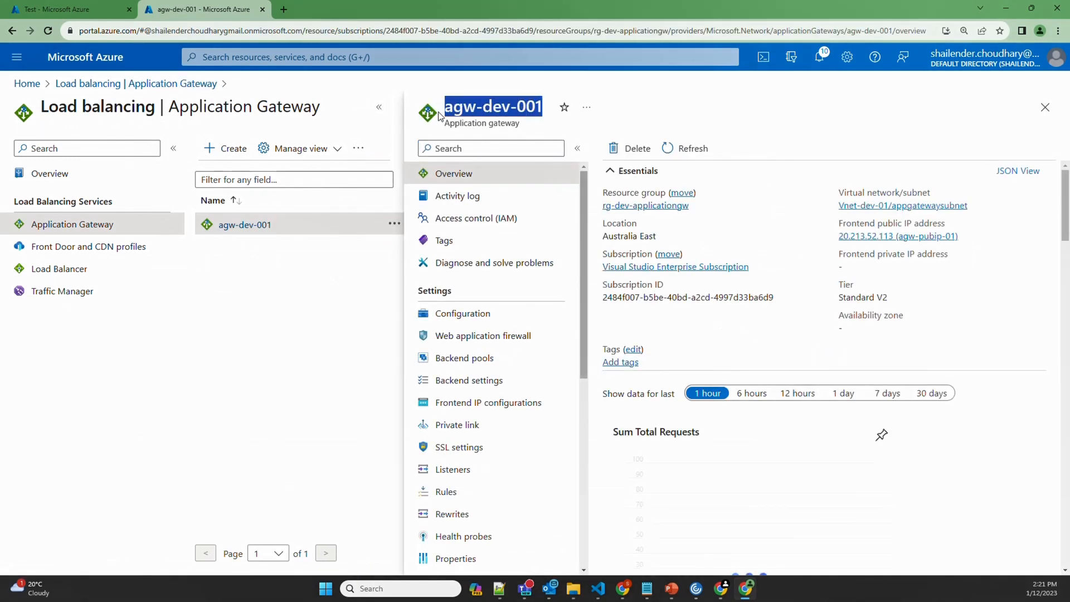
{"action": "left_click", "coordinate": [101, 12]}
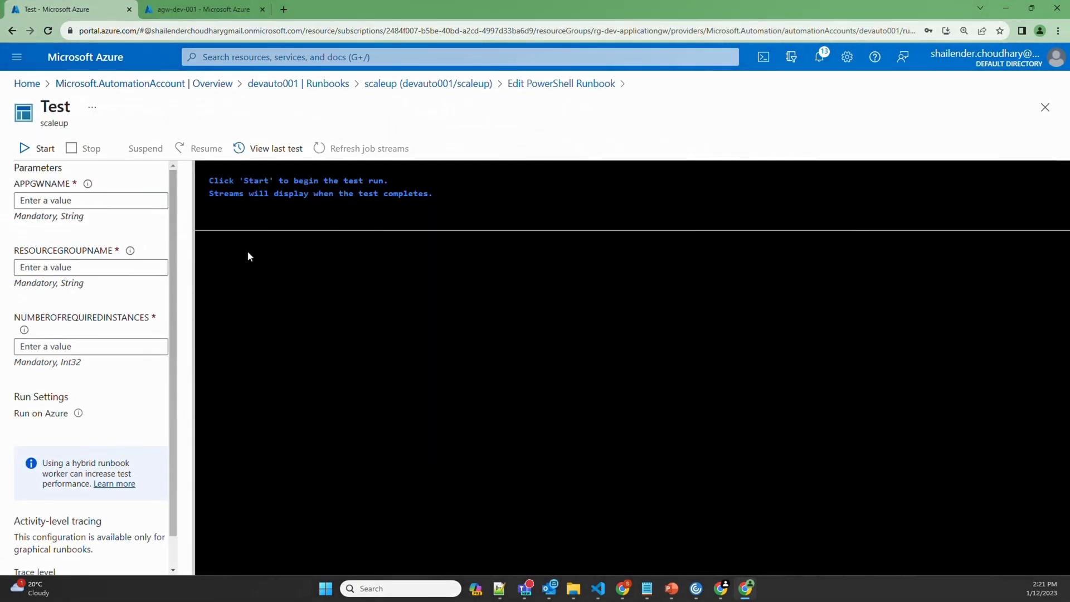
{"action": "left_click", "coordinate": [96, 202]}
{"action": "key", "text": "ctrl+v"}
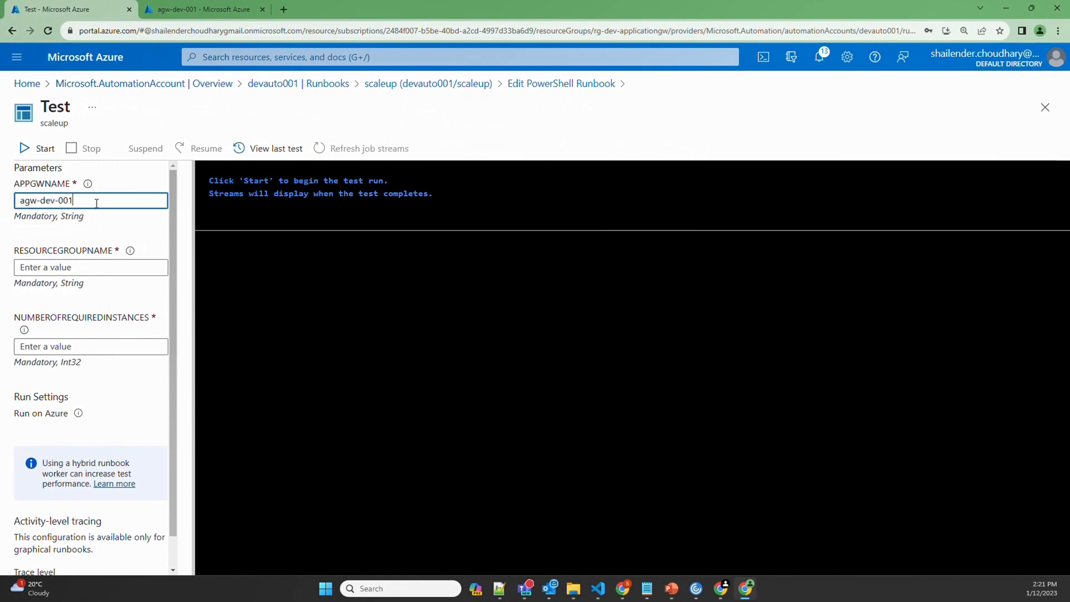
Set RESOURCEGROUPNAME to rg-dev-applicationgw and NUMBEROFREQUIREDINSTANCES to 2, then start the test
{"action": "left_click", "coordinate": [204, 10]}
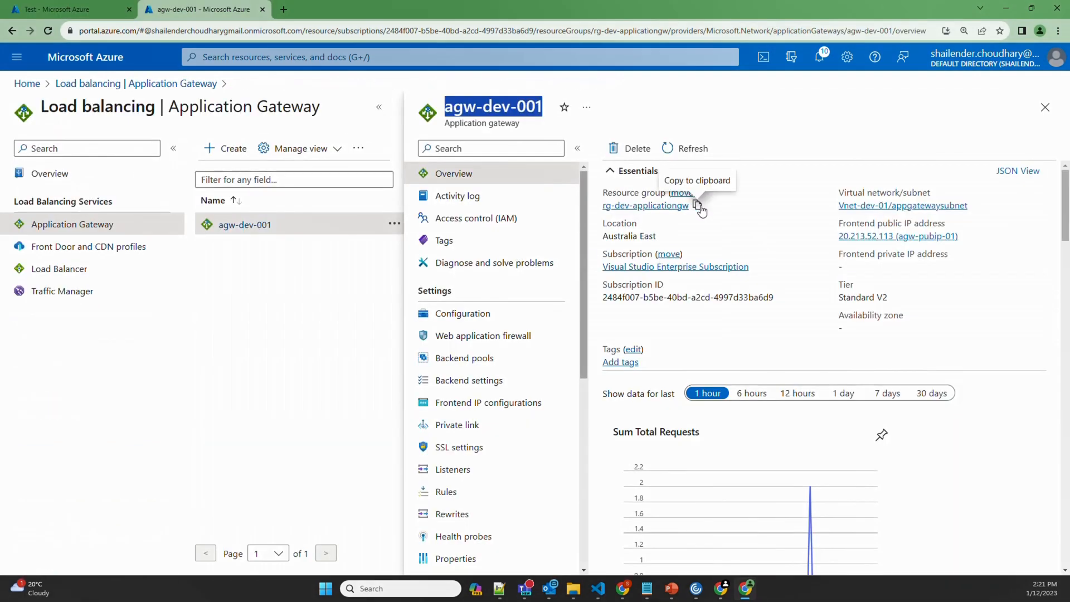
{"action": "left_click", "coordinate": [699, 206]}
{"action": "left_click", "coordinate": [61, 9]}
{"action": "left_click", "coordinate": [92, 267]}
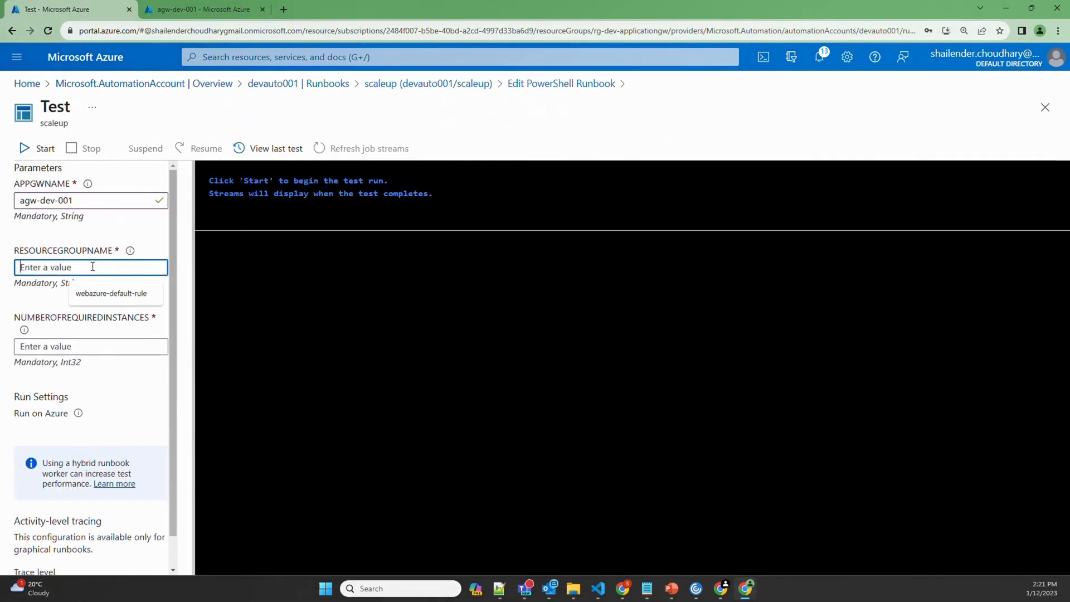
{"action": "key", "text": "ctrl+v"}
{"action": "left_click", "coordinate": [76, 346]}
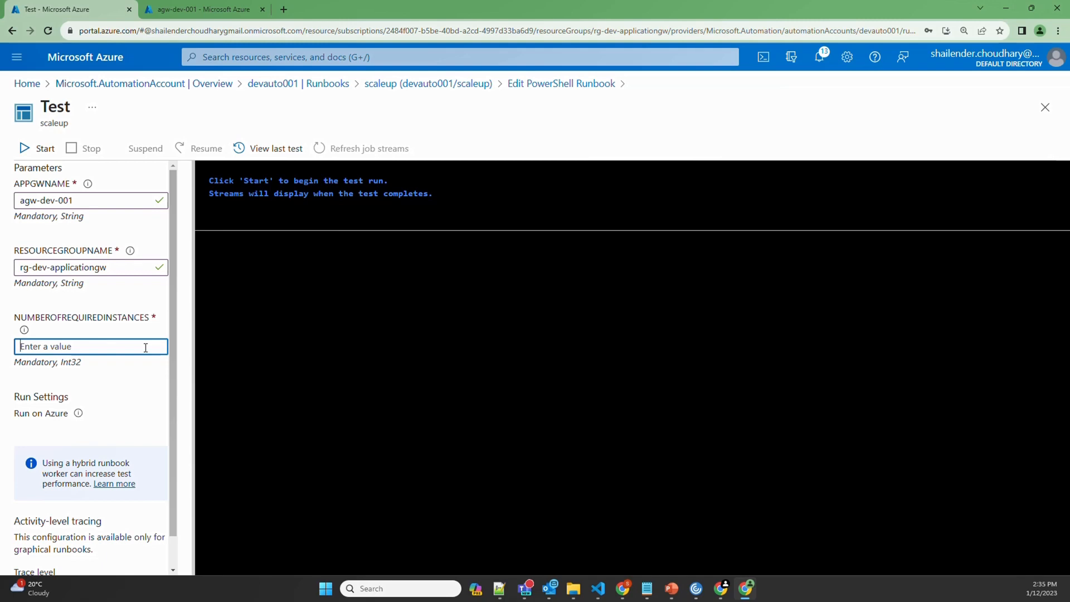
{"action": "type", "text": "2"}
{"action": "left_click", "coordinate": [41, 149]}
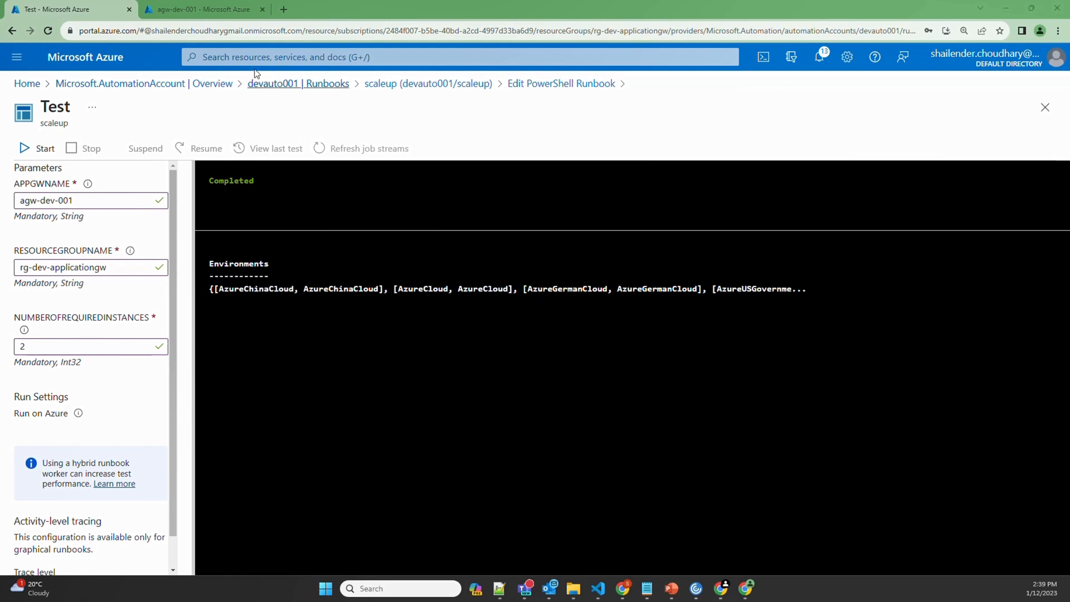
{"action": "left_click", "coordinate": [228, 8]}
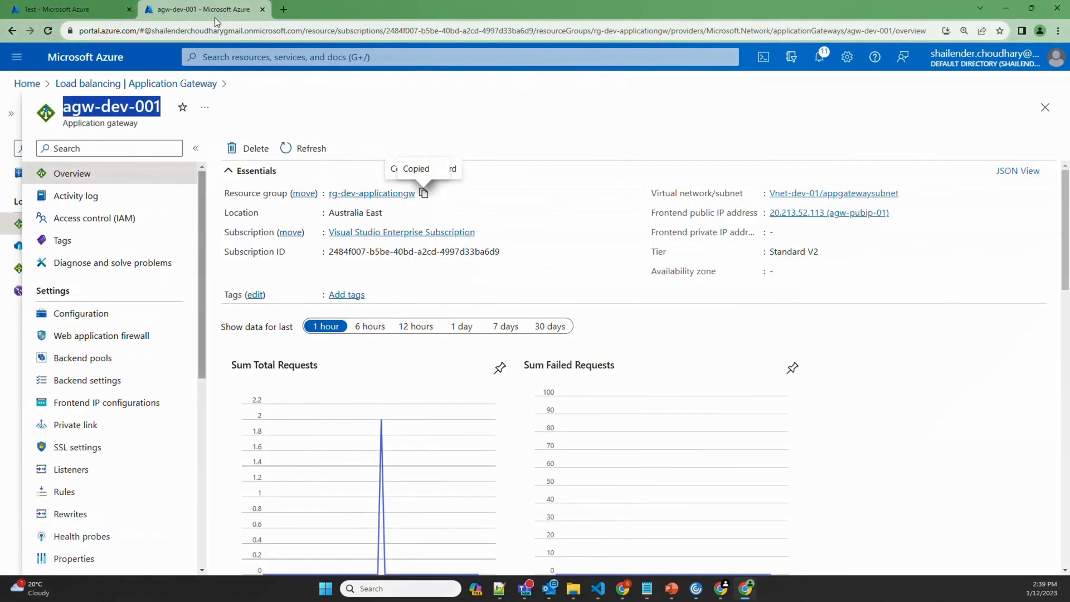
Check agw-dev-001's autoscale instance counts, close the Test pane discarding edits, and return to line 23
{"action": "left_click", "coordinate": [125, 312]}
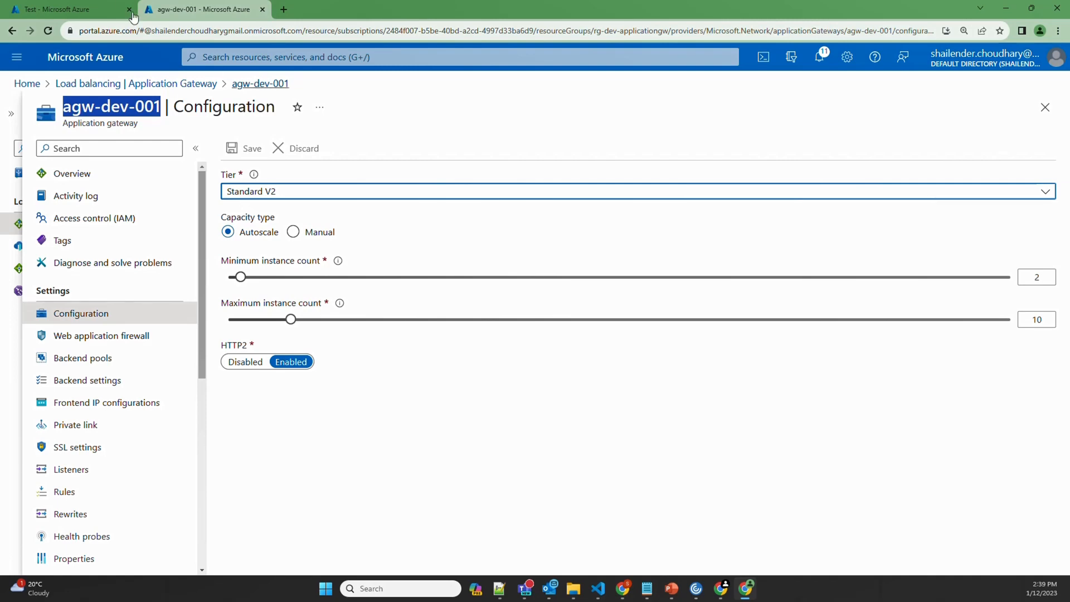
{"action": "left_click", "coordinate": [108, 10]}
{"action": "left_click", "coordinate": [505, 88]}
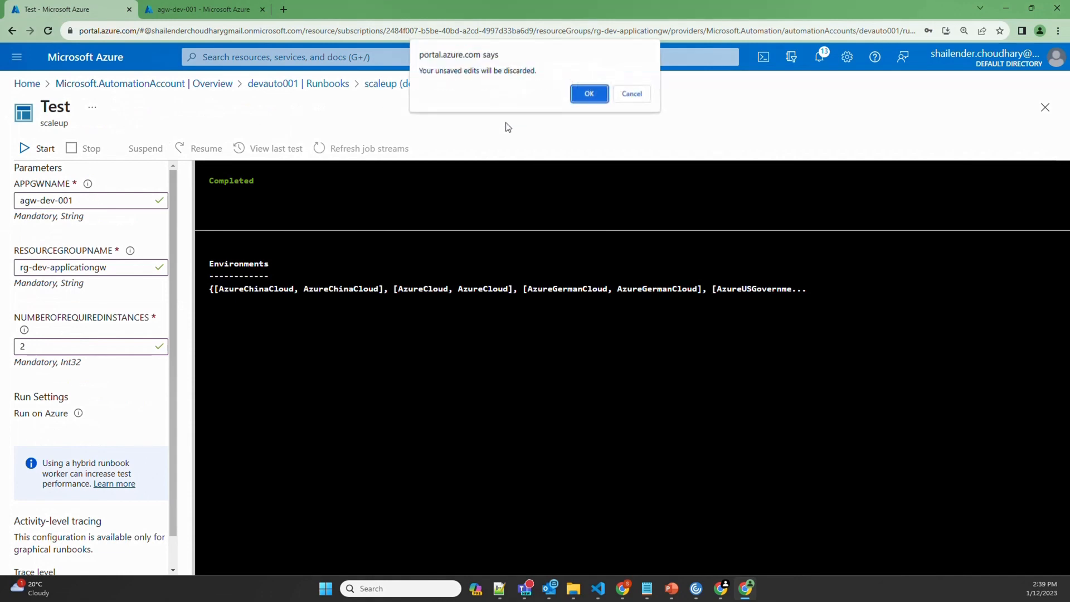
{"action": "left_click", "coordinate": [590, 103]}
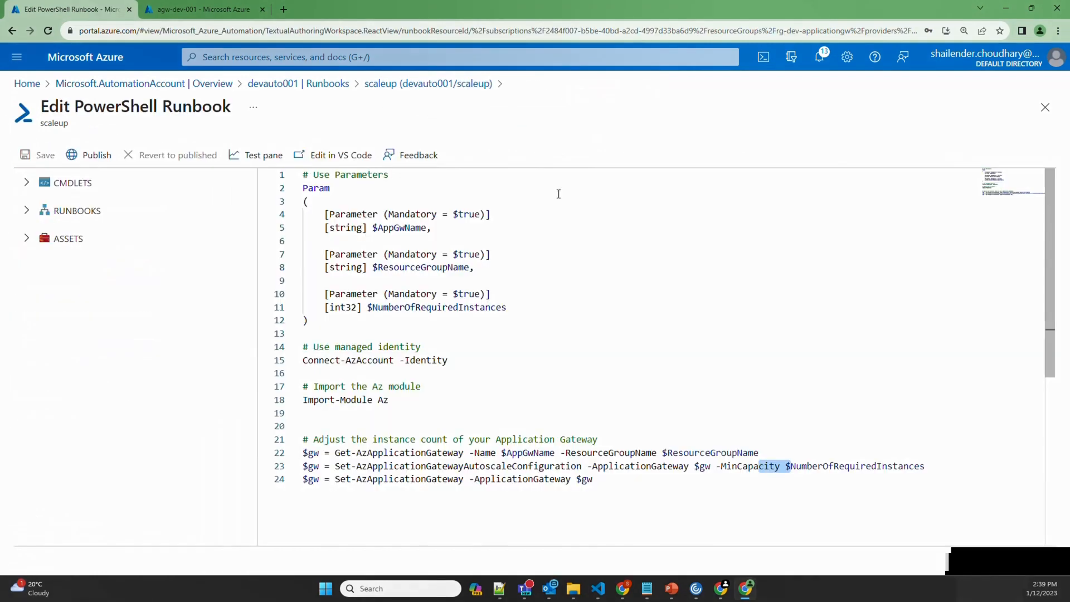
{"action": "left_click", "coordinate": [203, 10]}
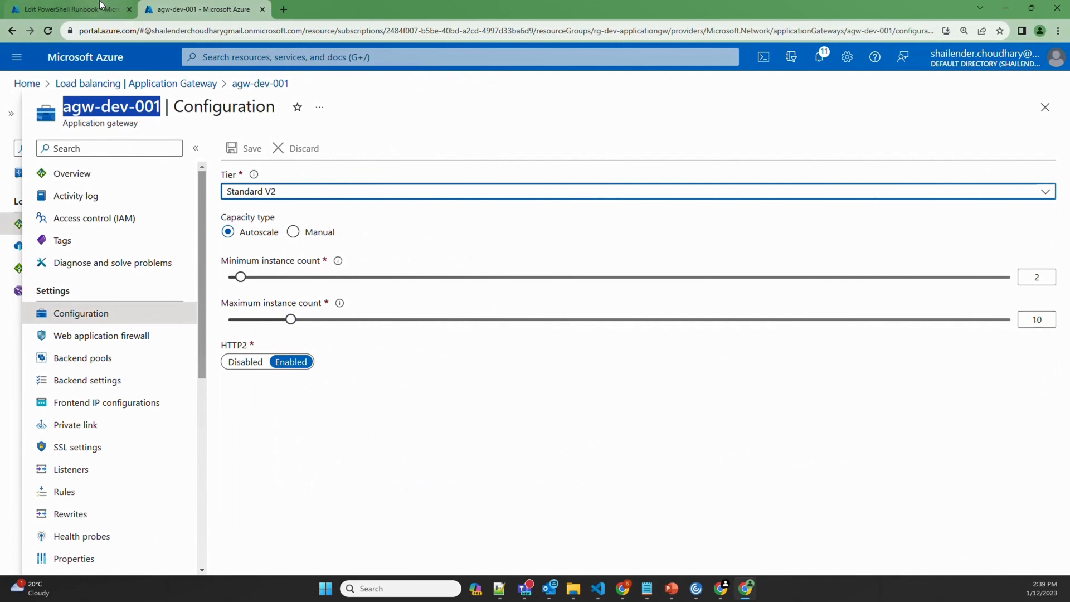
{"action": "left_click", "coordinate": [73, 9]}
{"action": "left_click", "coordinate": [945, 466]}
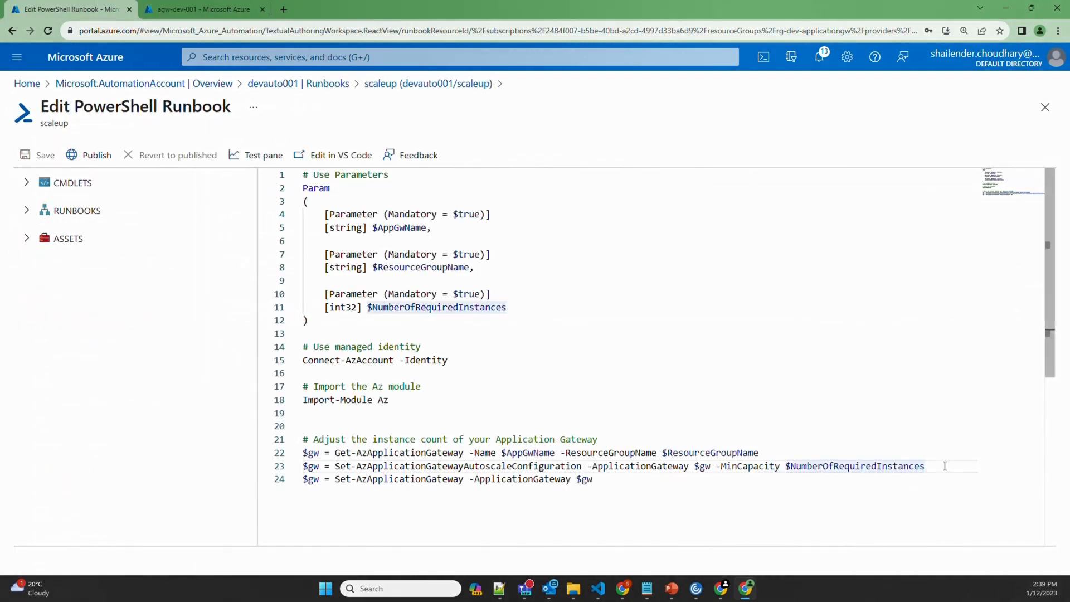
Add -MaxCapacity to line 23 and rename its variables to min and max instance counts
{"action": "type", "text": "-Ma"}
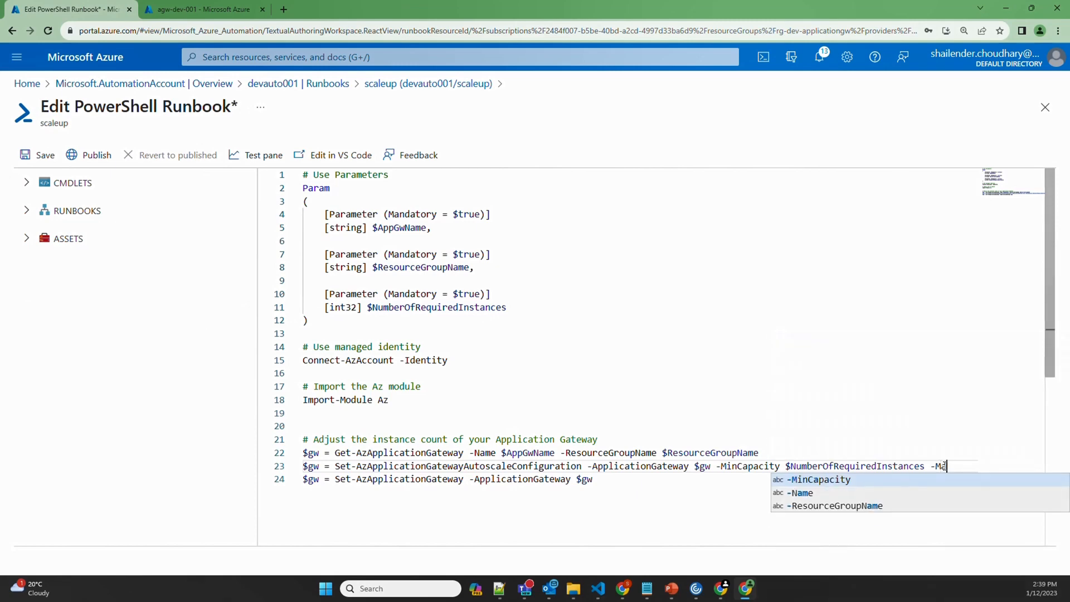
{"action": "type", "text": "xCapacity"}
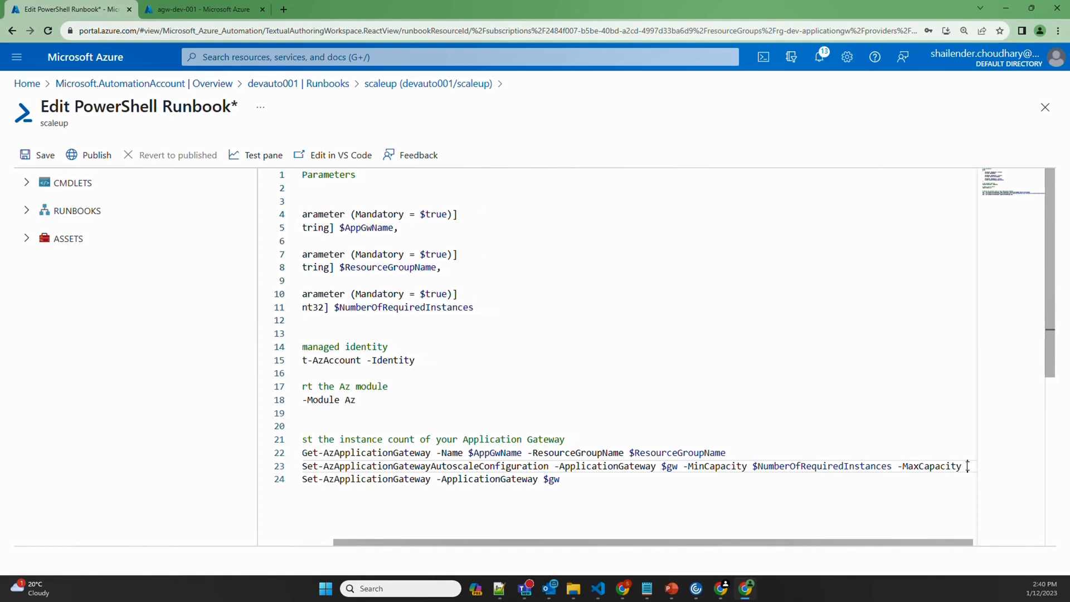
{"action": "key", "text": "ctrl+v"}
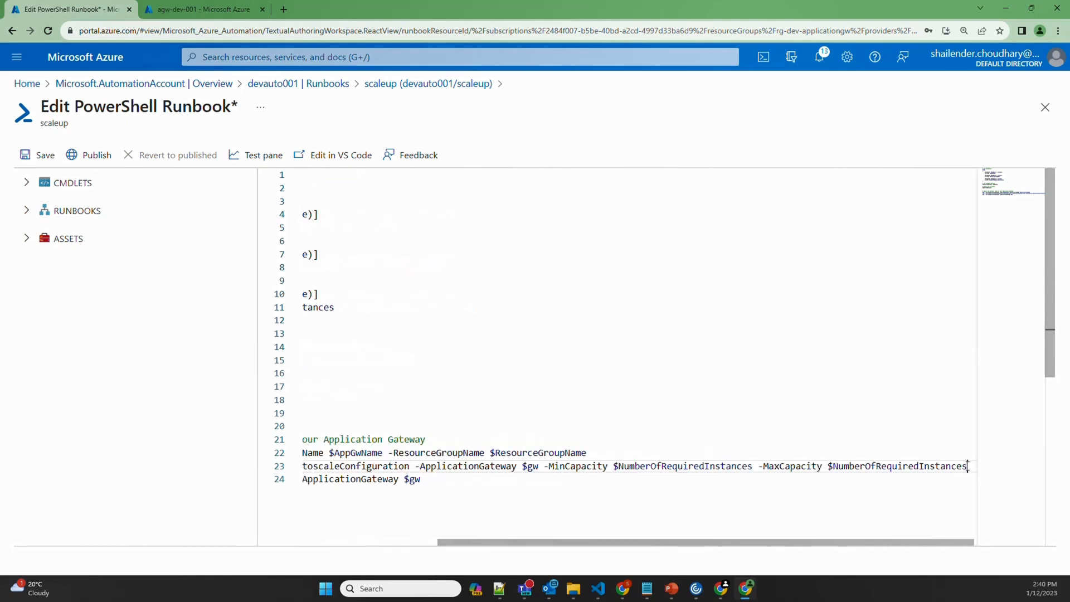
{"action": "left_click", "coordinate": [660, 465]}
{"action": "type", "text": "min"}
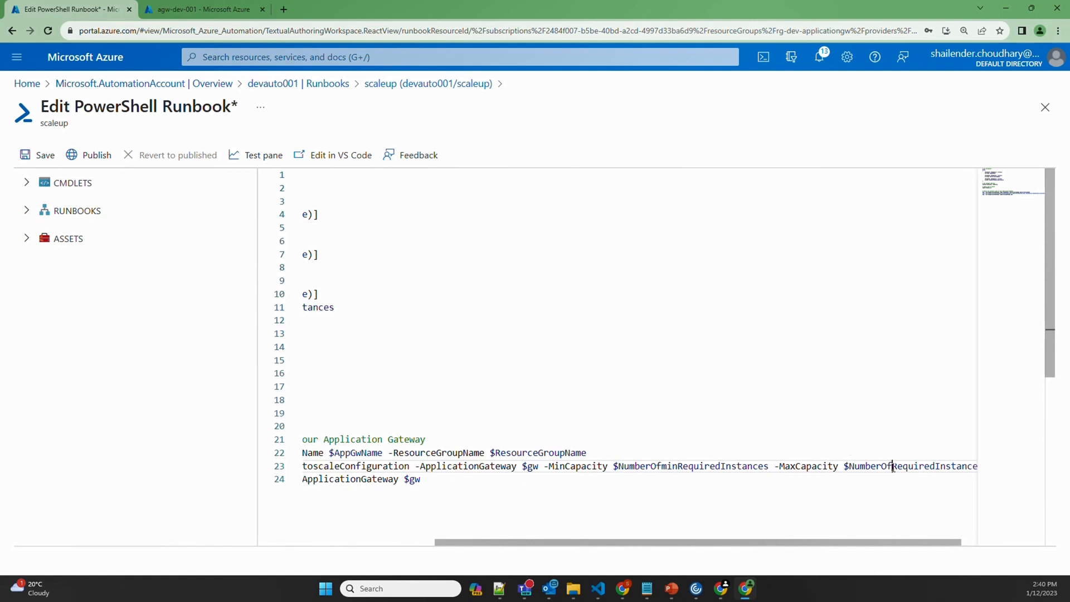
{"action": "type", "text": "max"}
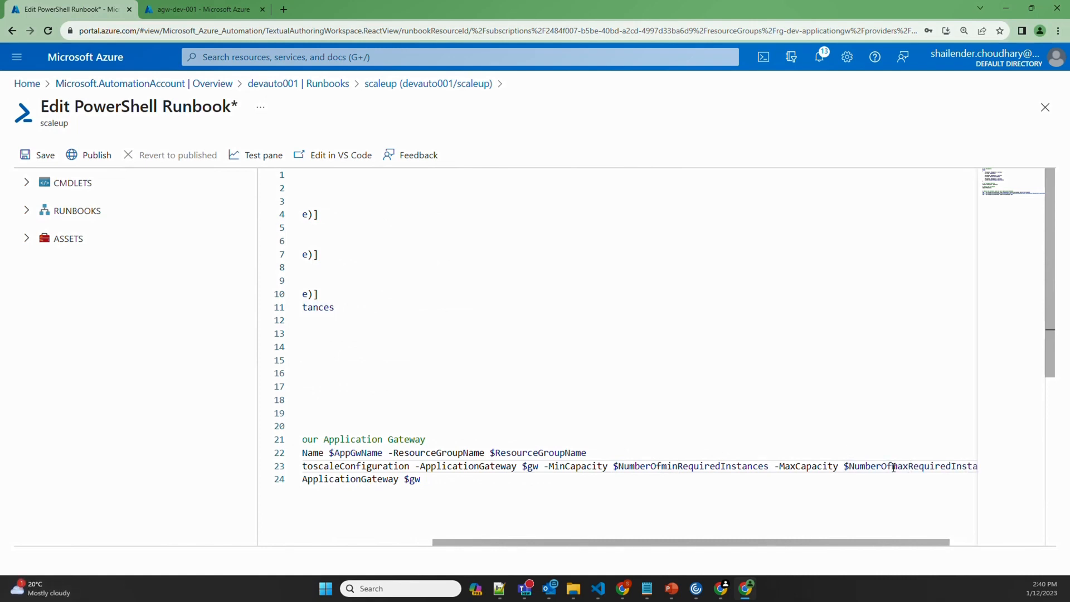
{"action": "double_click", "coordinate": [683, 465]}
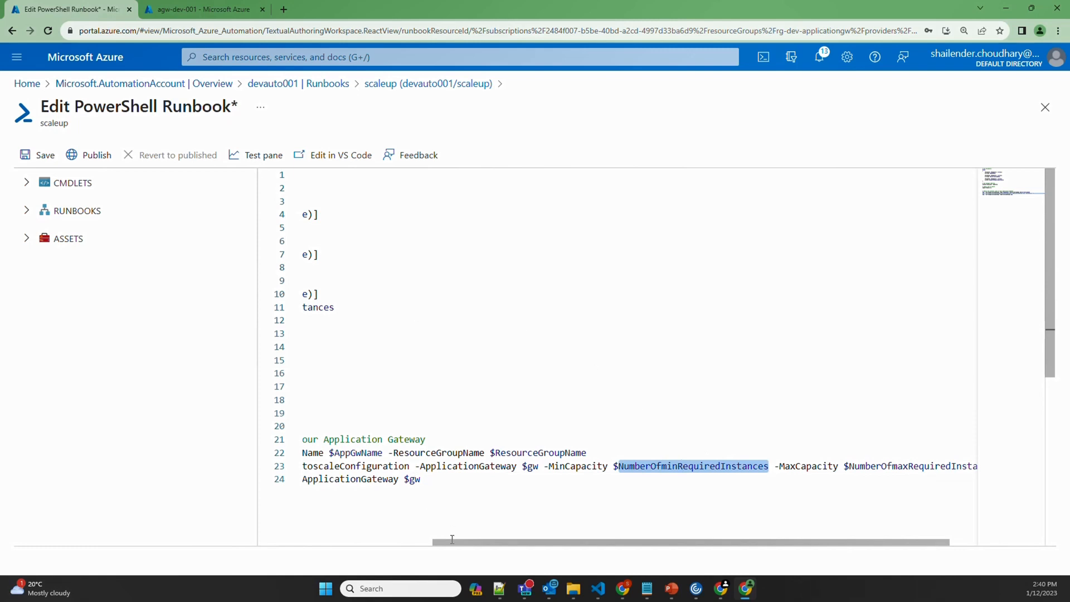
Rename the parameter to NumberOfminRequiredInstances and add a second [int32] parameter NumberOfmaxRequiredInstances
{"action": "left_click_drag", "start_coordinate": [452, 539], "coordinate": [395, 320]}
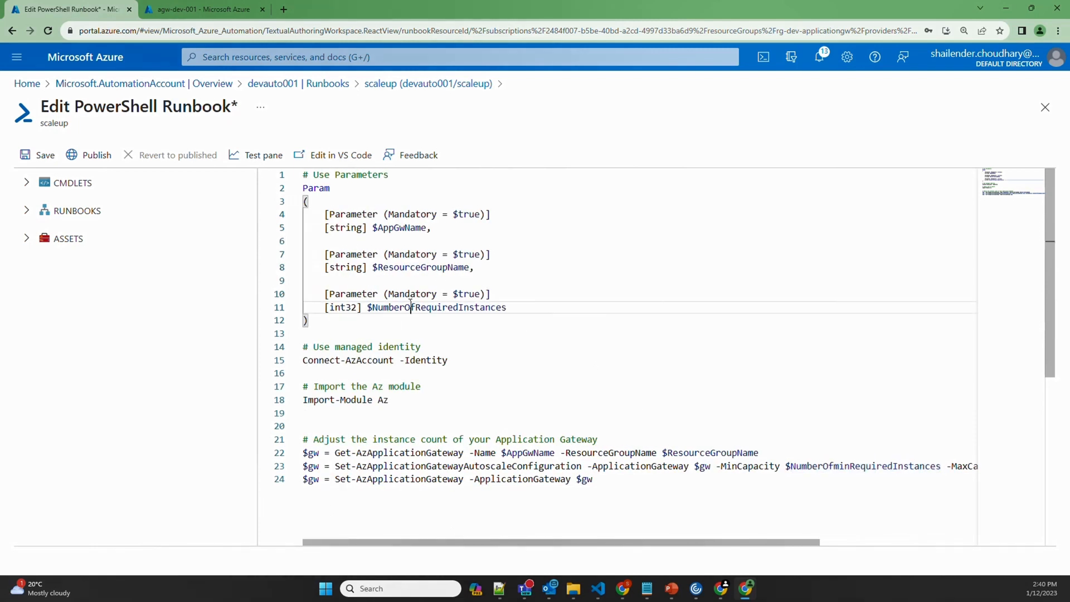
{"action": "double_click", "coordinate": [409, 307]}
{"action": "key", "text": "ctrl+v"}
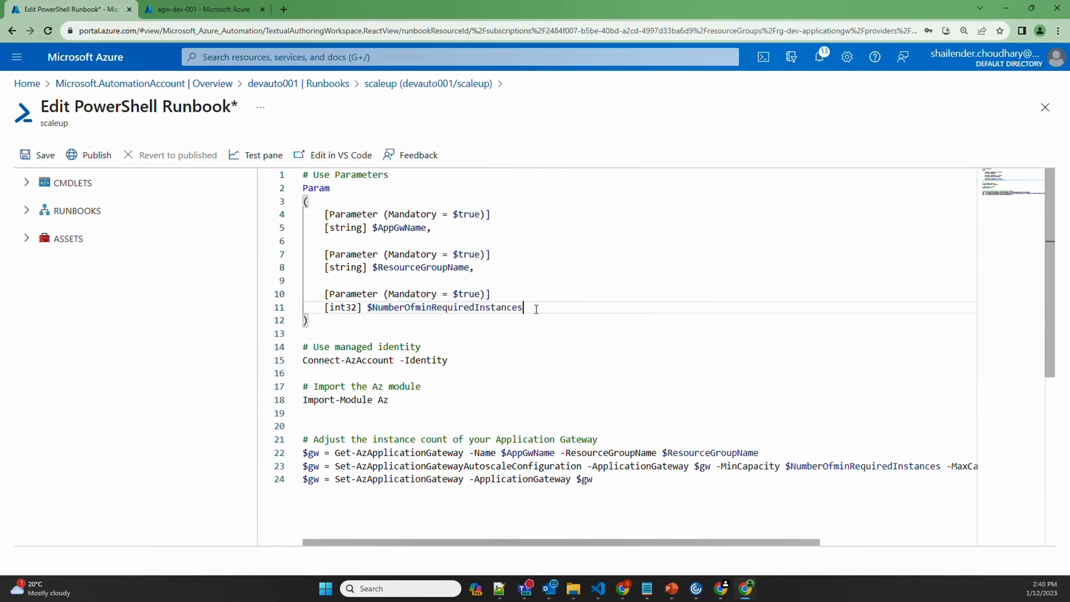
{"action": "left_click_drag", "start_coordinate": [536, 309], "coordinate": [326, 295]}
{"action": "key", "text": "ctrl+c"}
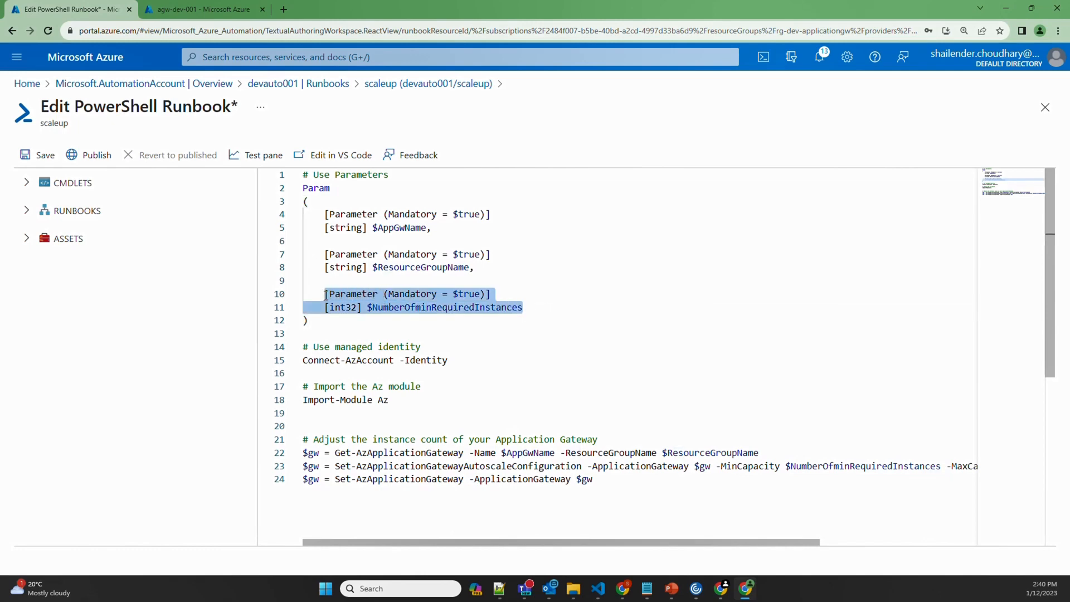
{"action": "left_click", "coordinate": [570, 308]}
{"action": "type", "text": ","}
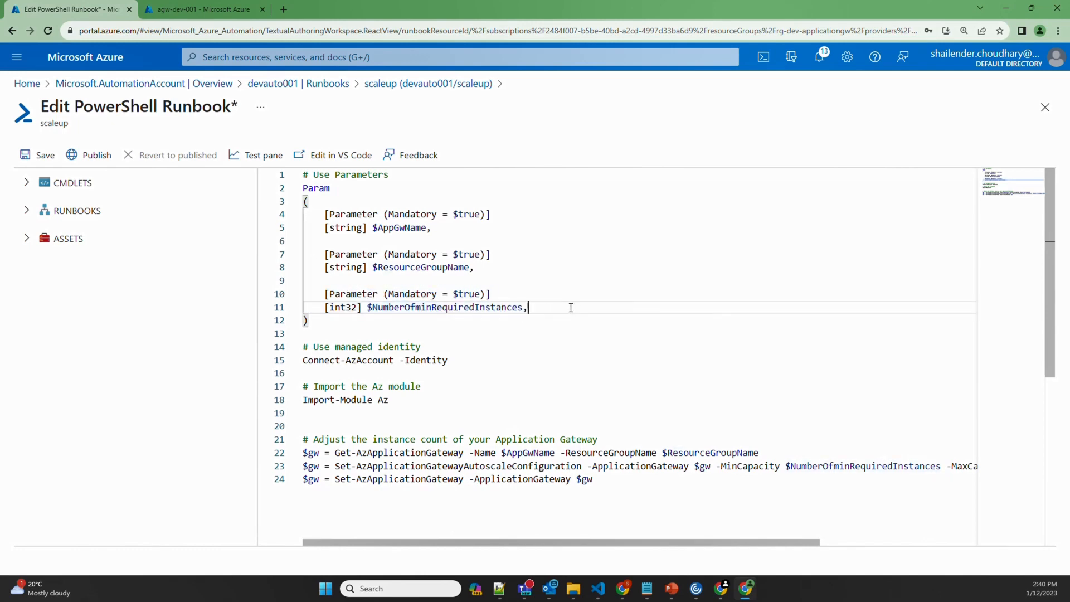
{"action": "key", "text": "Return"}
{"action": "key", "text": "Return"}
{"action": "key", "text": "ctrl+v"}
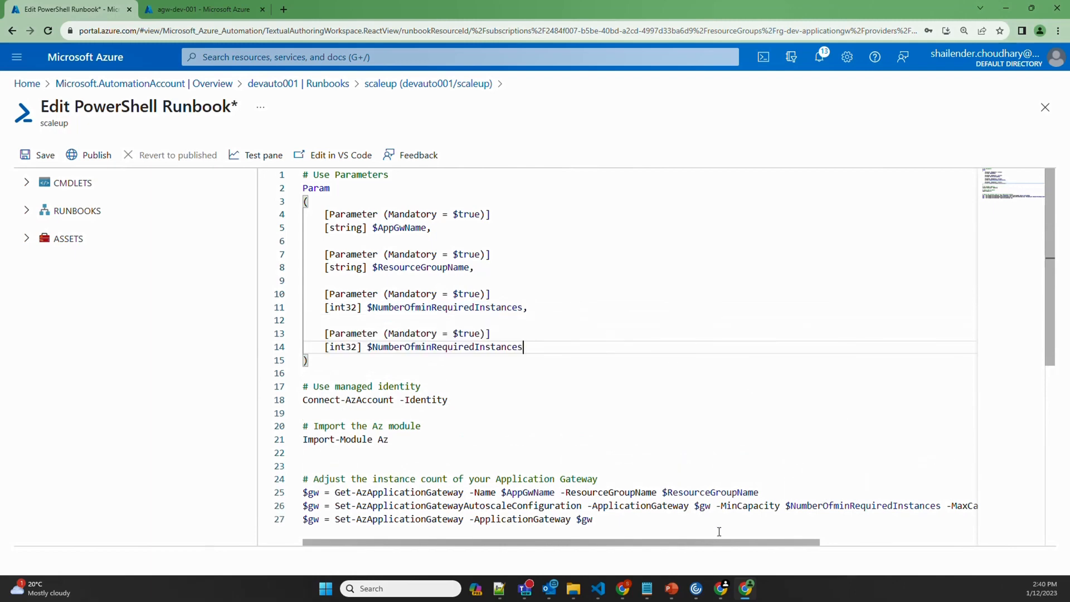
{"action": "left_click_drag", "start_coordinate": [752, 545], "coordinate": [485, 491]}
{"action": "double_click", "coordinate": [925, 507]}
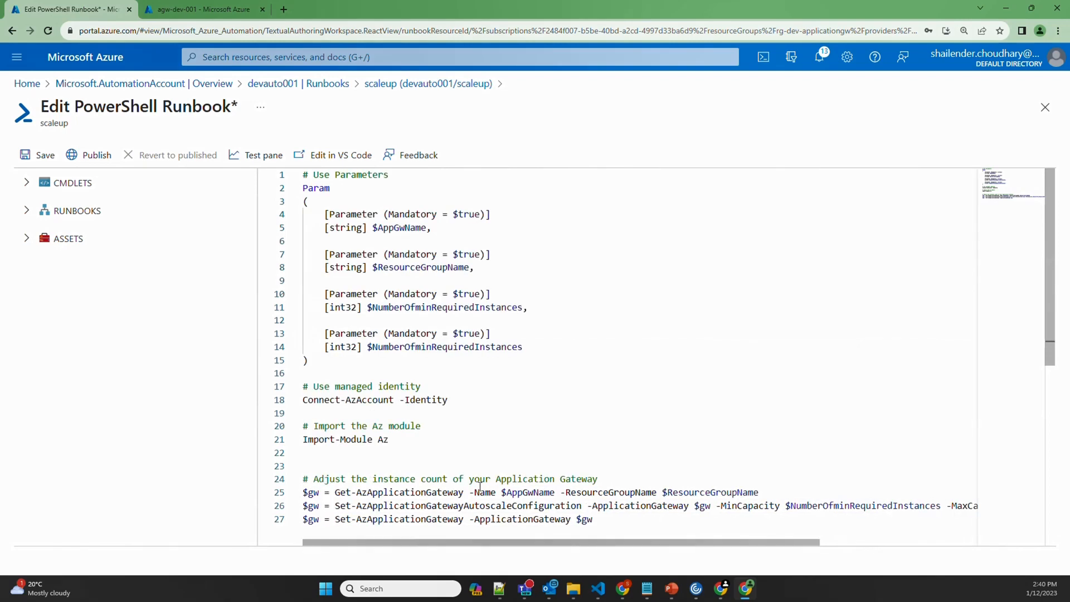
{"action": "double_click", "coordinate": [483, 347]}
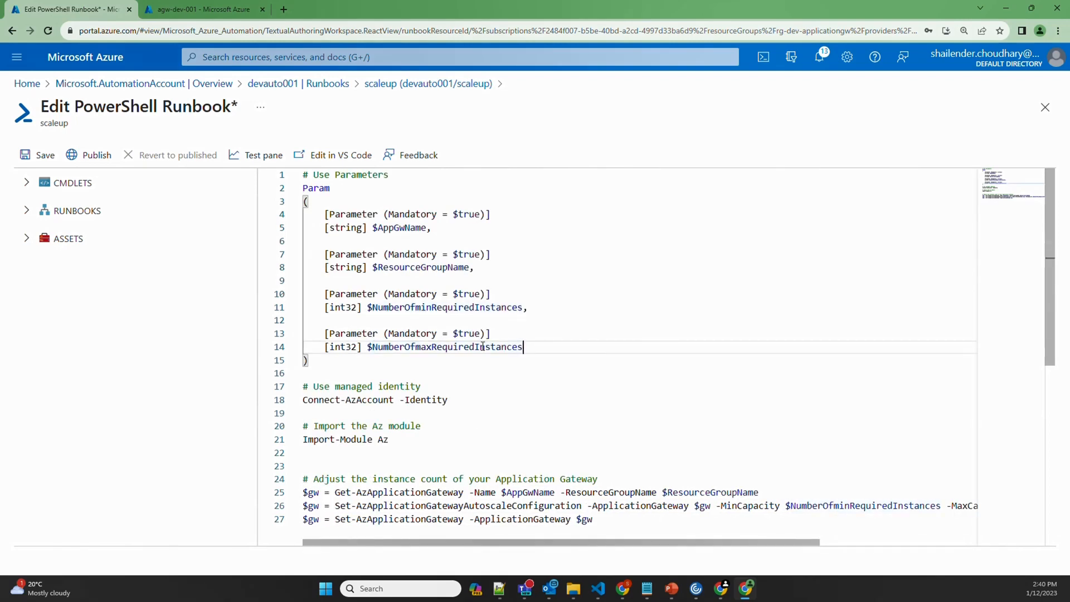
{"action": "key", "text": "ctrl+Tab"}
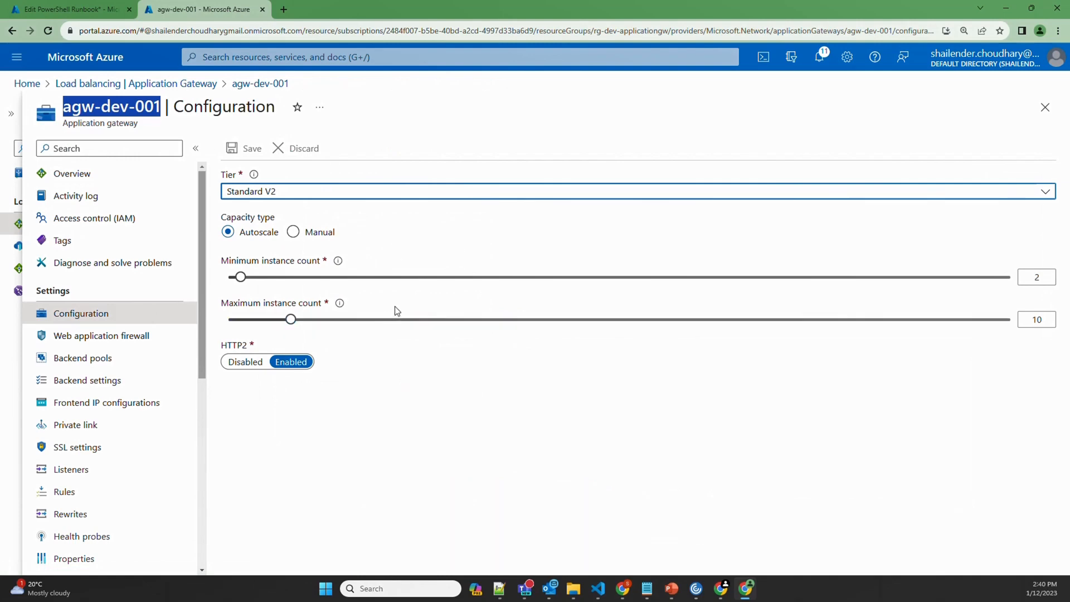
Save and publish the edited scaleup runbook, replacing the previous version
{"action": "key", "text": "ctrl+Tab"}
{"action": "left_click", "coordinate": [35, 157]}
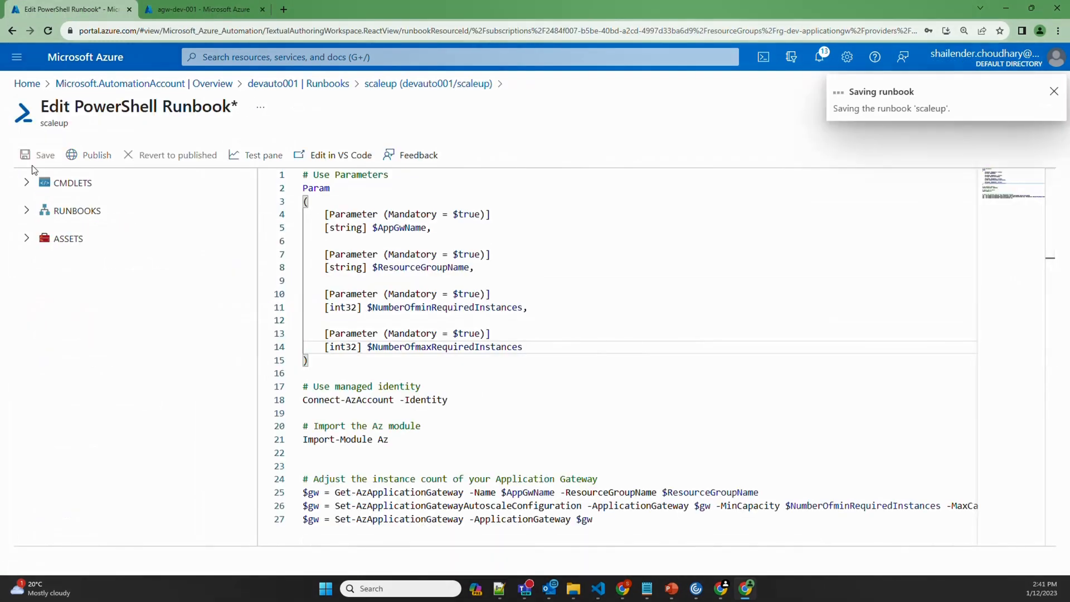
{"action": "left_click", "coordinate": [89, 159]}
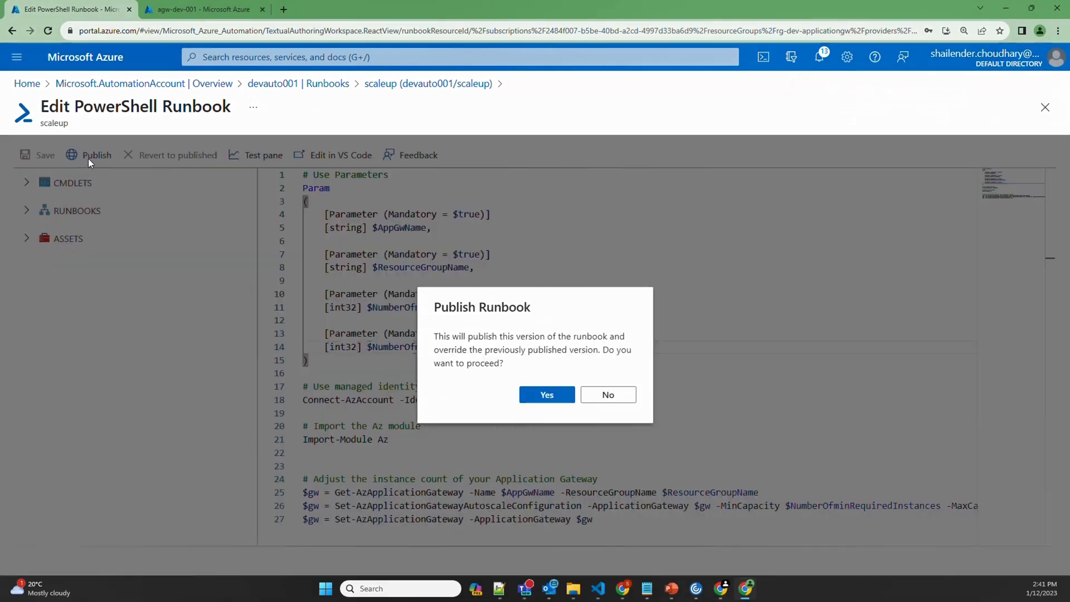
{"action": "left_click", "coordinate": [560, 397]}
Create a PowerShell 5.1 runbook named scaledown
{"action": "left_click", "coordinate": [326, 85]}
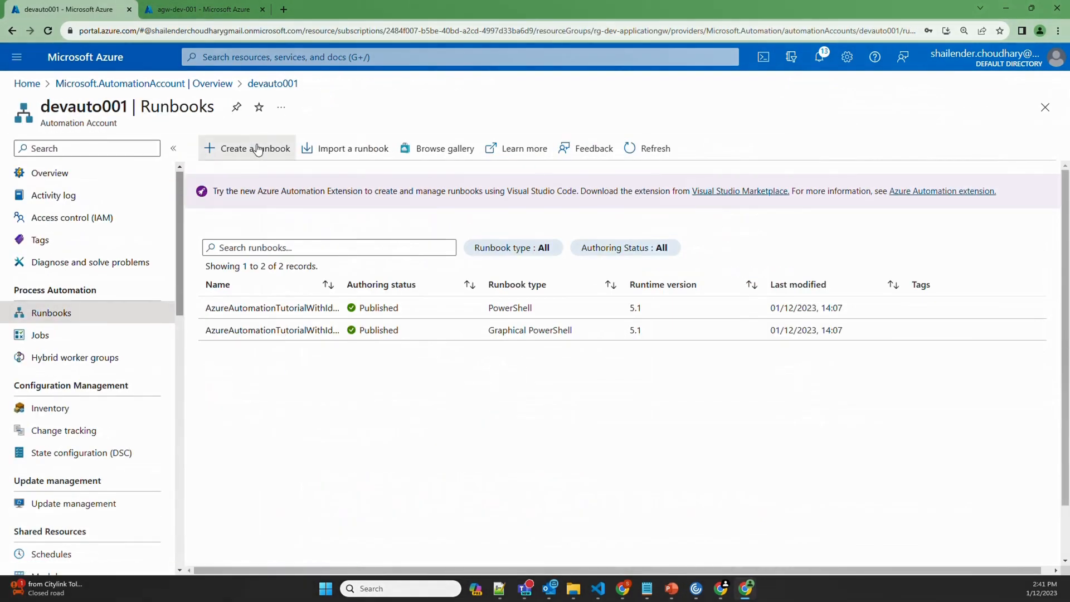
{"action": "left_click", "coordinate": [257, 148]}
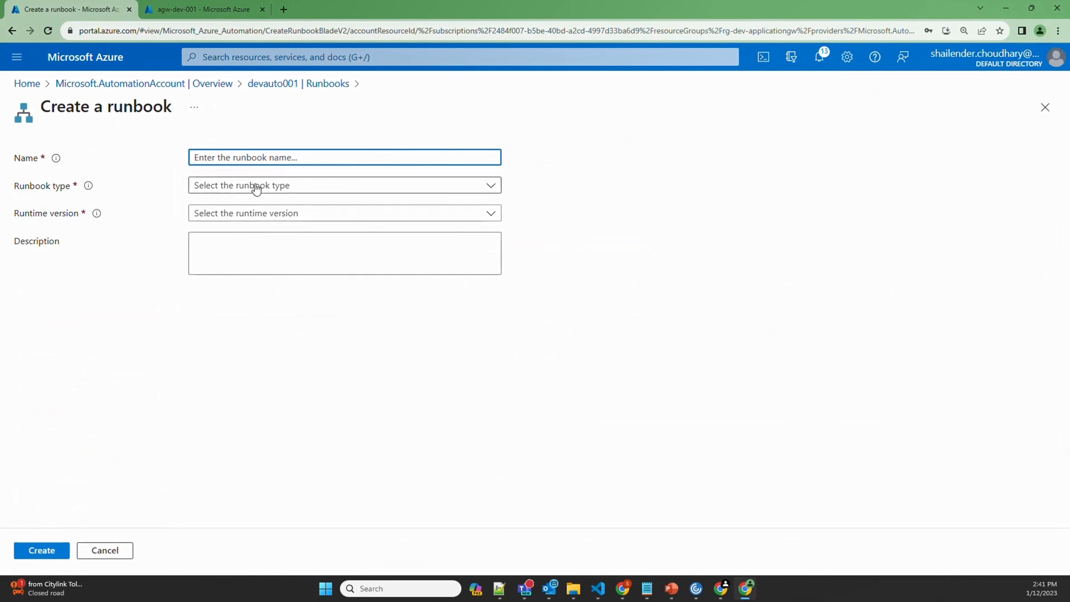
{"action": "type", "text": "scaledown"}
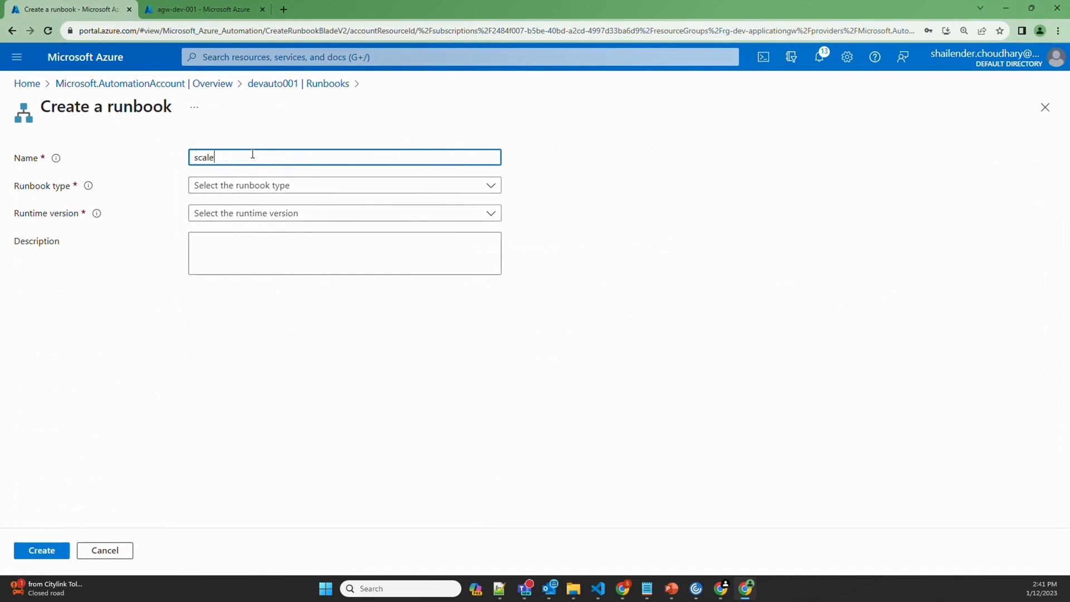
{"action": "left_click", "coordinate": [262, 184]}
{"action": "left_click", "coordinate": [246, 206]}
{"action": "left_click", "coordinate": [251, 218]}
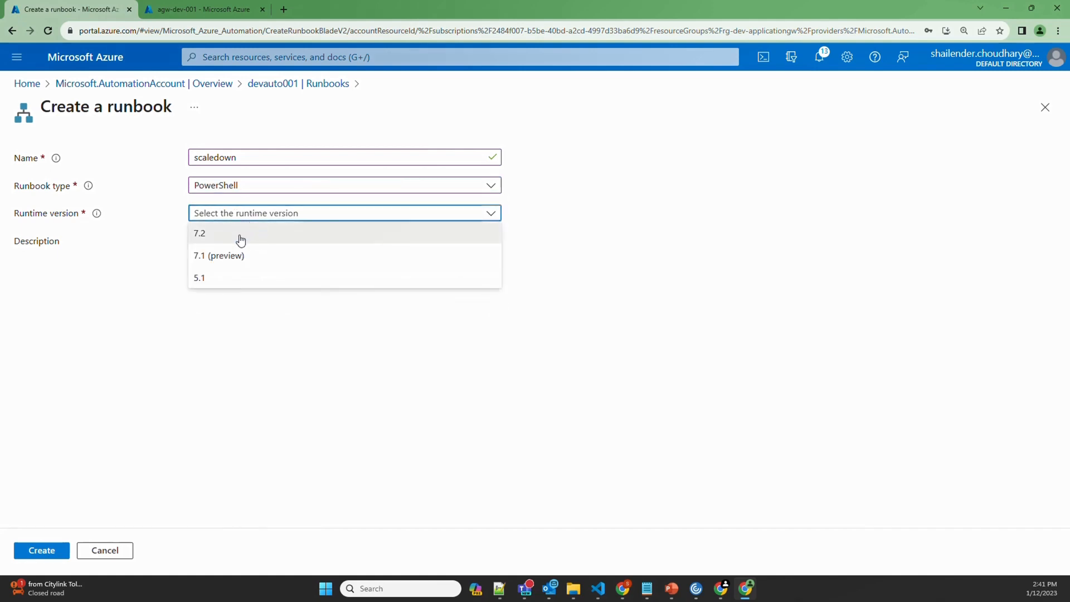
{"action": "left_click", "coordinate": [220, 277]}
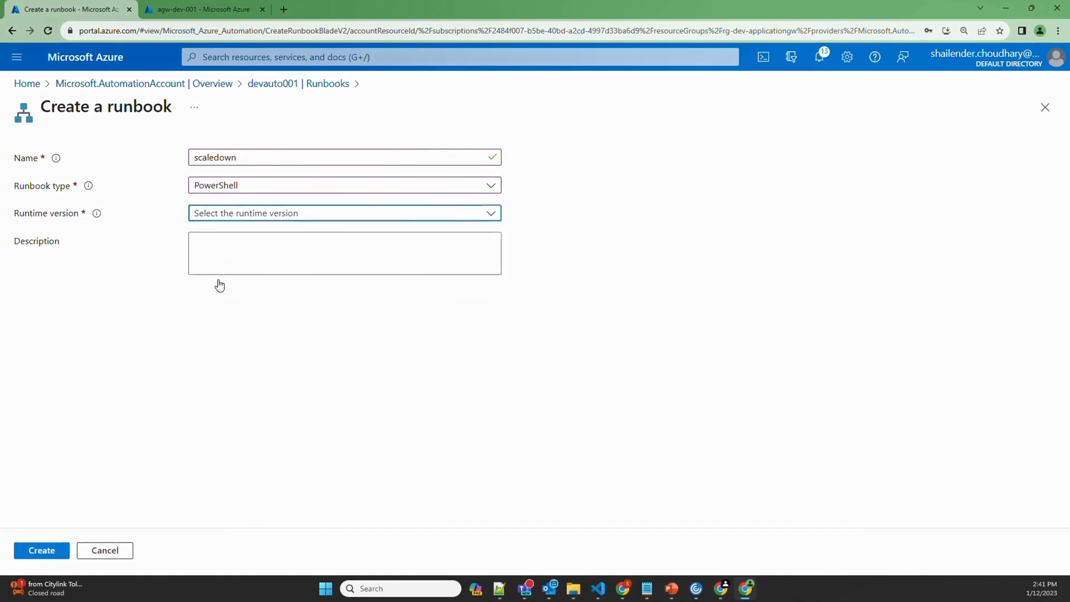
{"action": "left_click", "coordinate": [56, 551]}
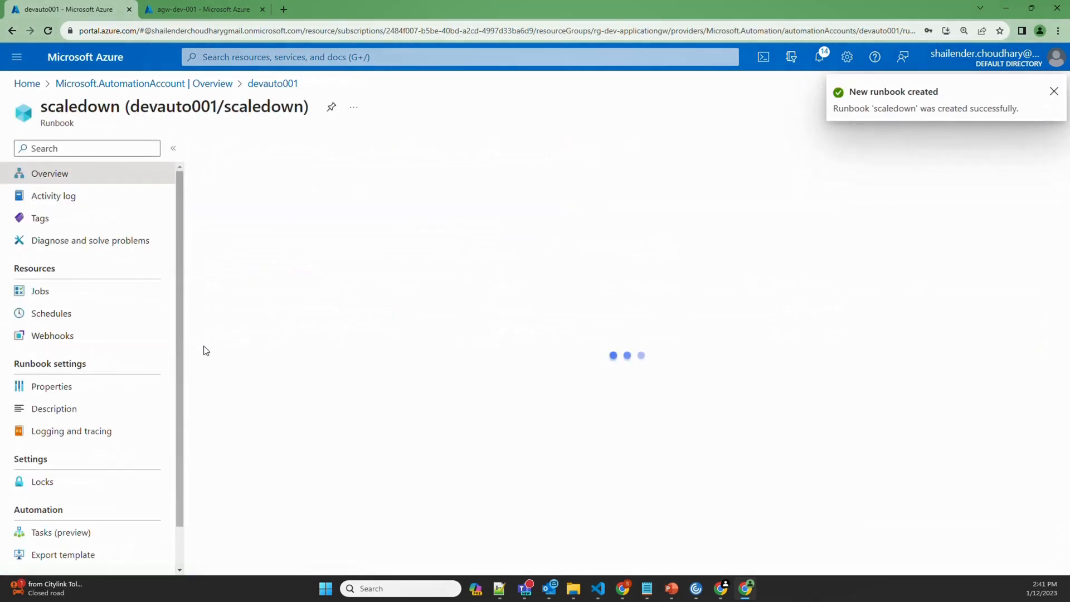
In the gateway tab, search 'autom' and open the devauto001 Automation Account
{"action": "left_click", "coordinate": [210, 11]}
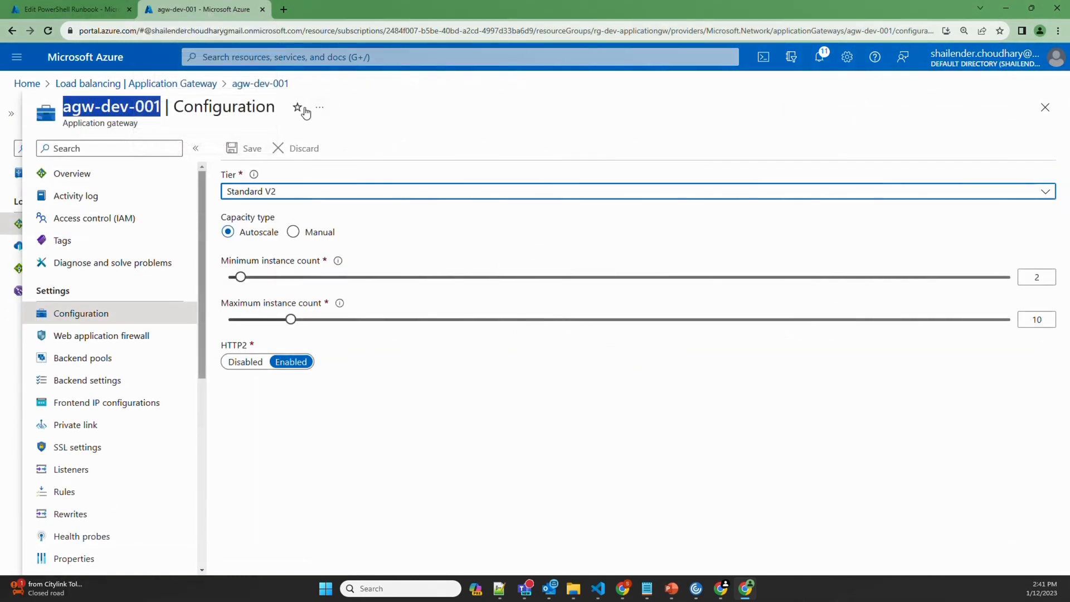
{"action": "left_click", "coordinate": [308, 58]}
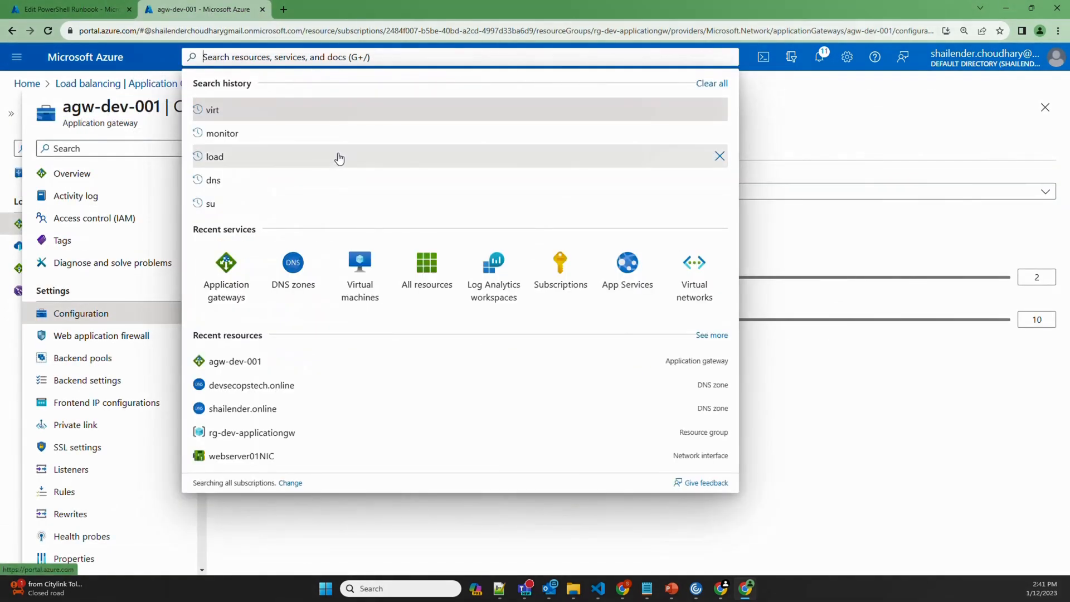
{"action": "type", "text": "autom"}
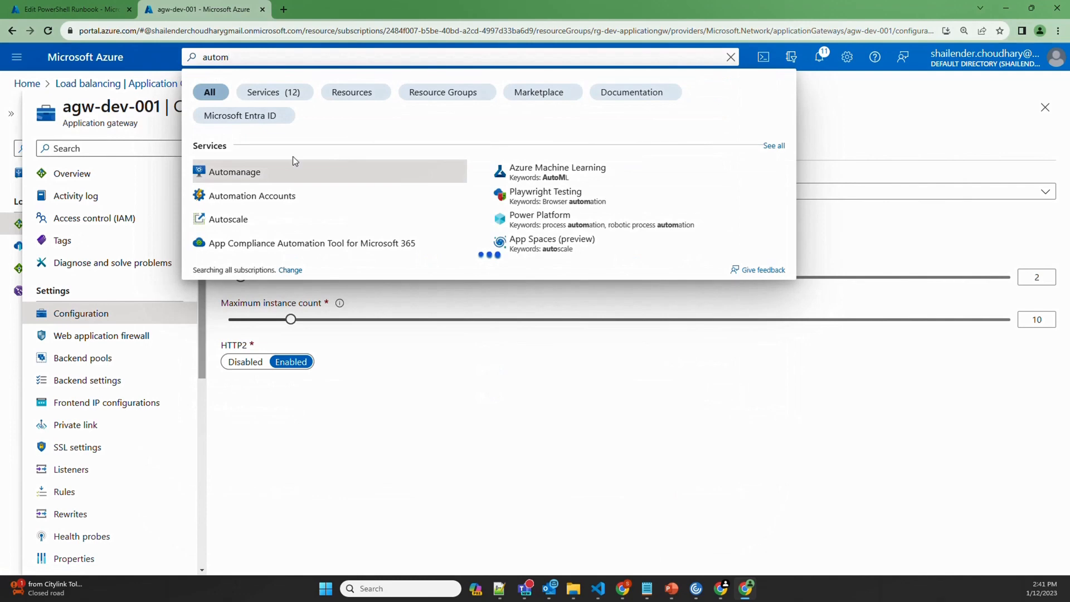
{"action": "left_click", "coordinate": [262, 196]}
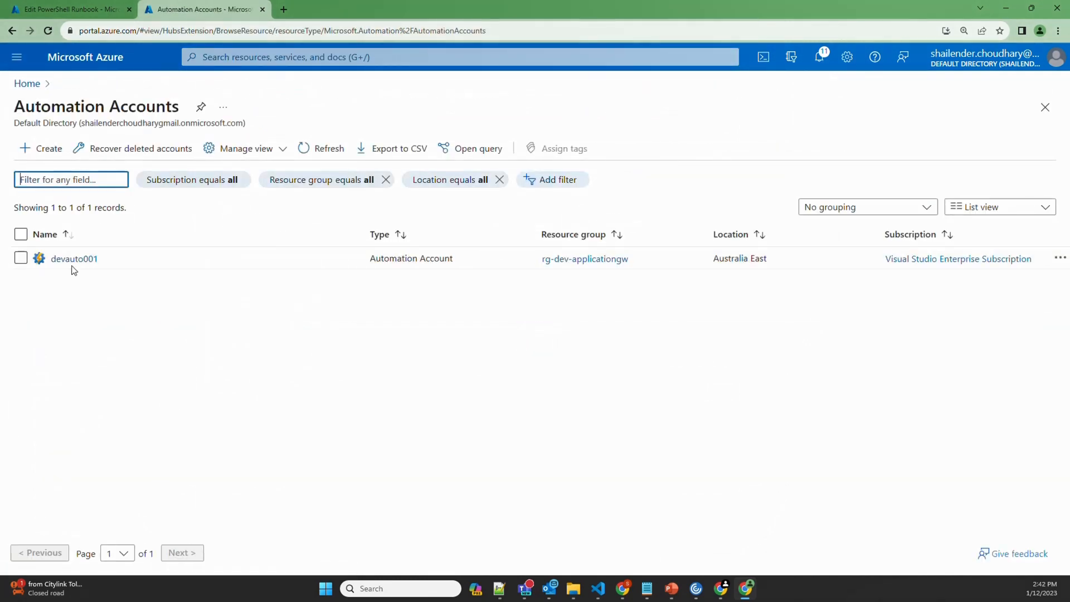
{"action": "left_click", "coordinate": [78, 263]}
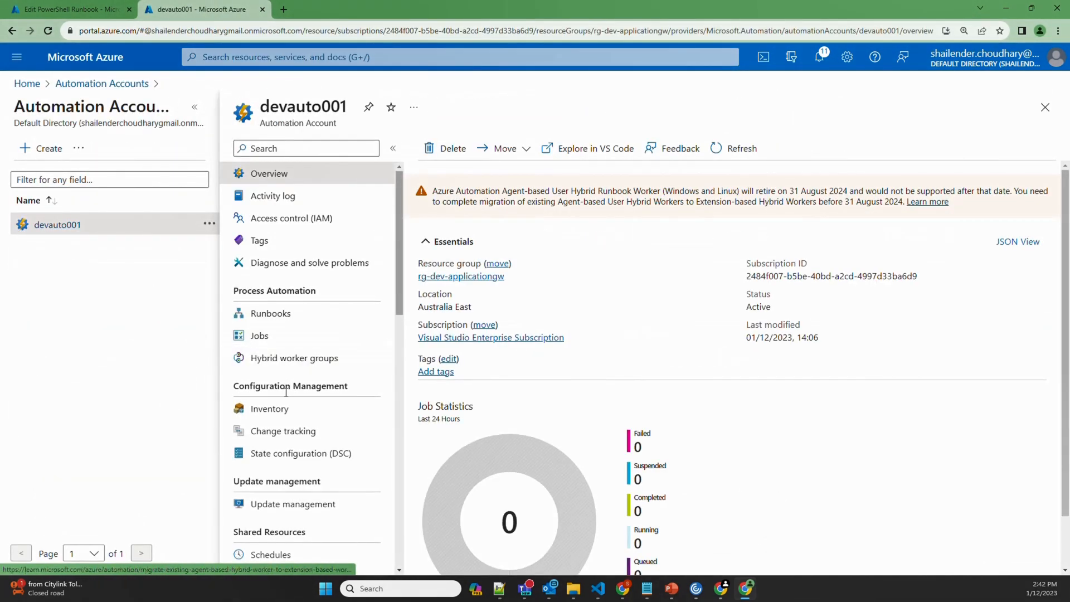
Open the scaleup runbook's published code and select the whole script to copy
{"action": "left_click", "coordinate": [283, 316]}
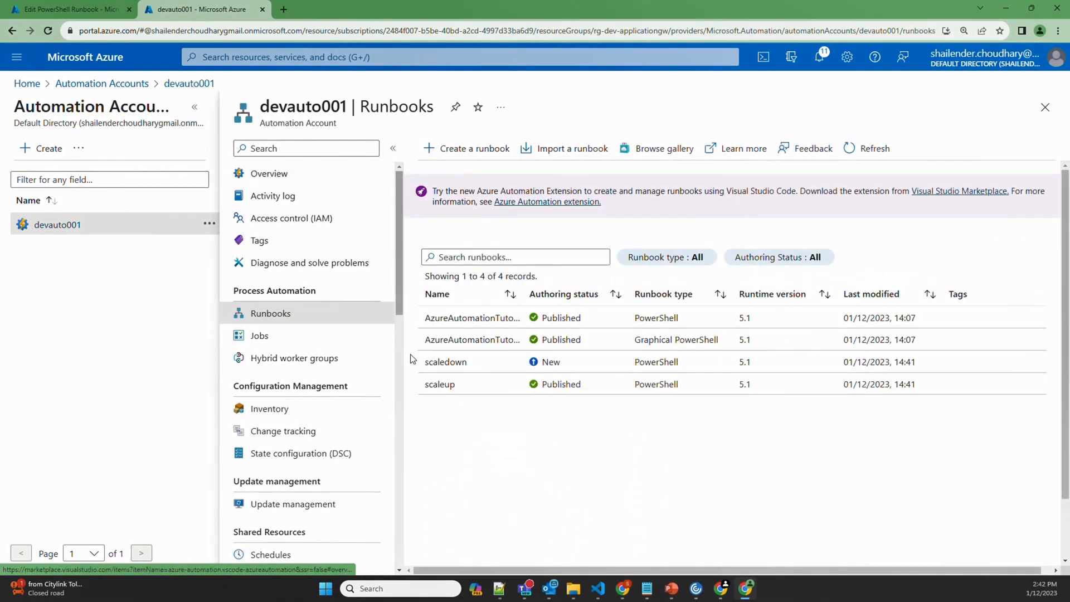
{"action": "left_click", "coordinate": [456, 389]}
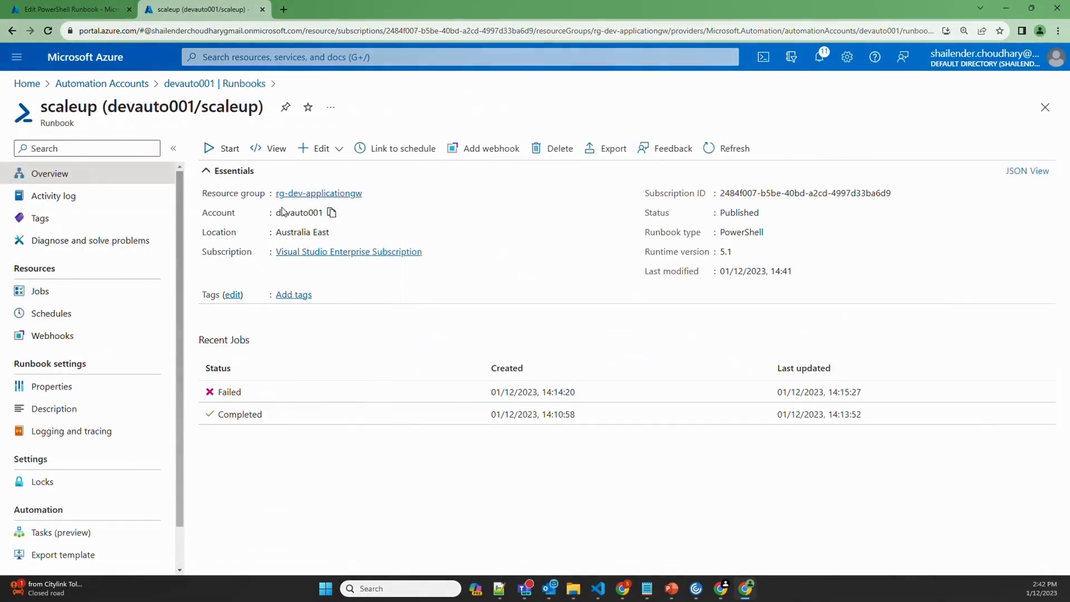
{"action": "left_click", "coordinate": [271, 148]}
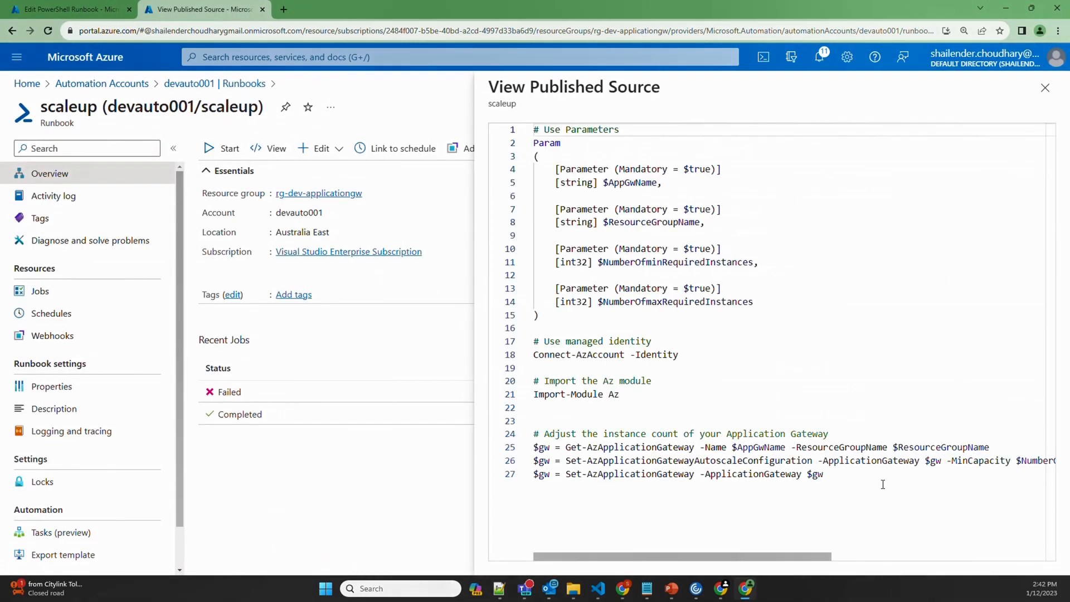
{"action": "left_click_drag", "start_coordinate": [864, 477], "coordinate": [528, 138]}
{"action": "key", "text": "ctrl+c"}
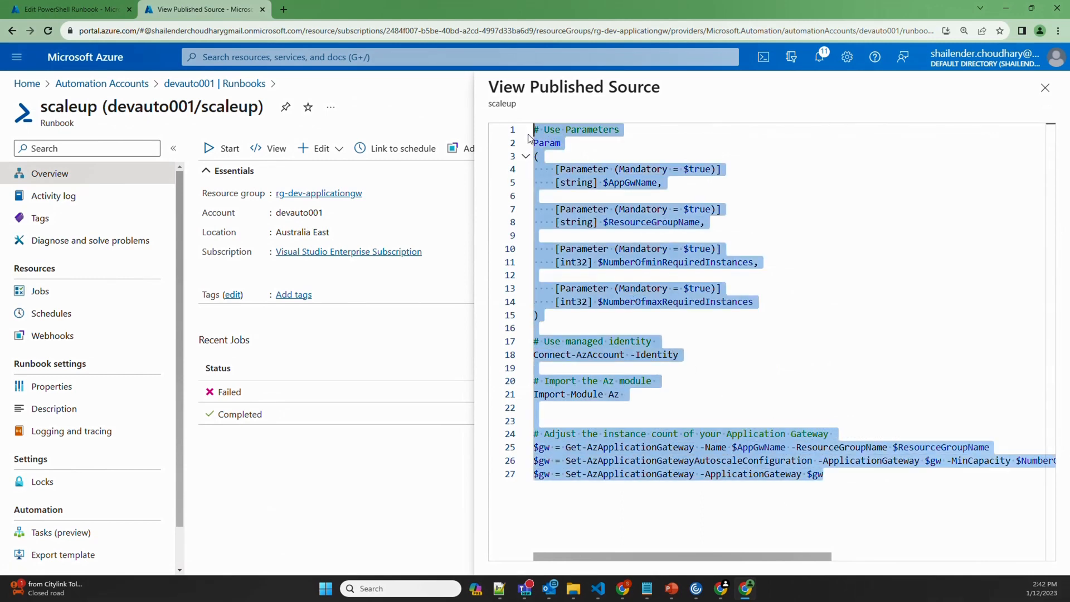
Paste the script into the scaledown runbook editor, then save and publish it
{"action": "left_click", "coordinate": [101, 9]}
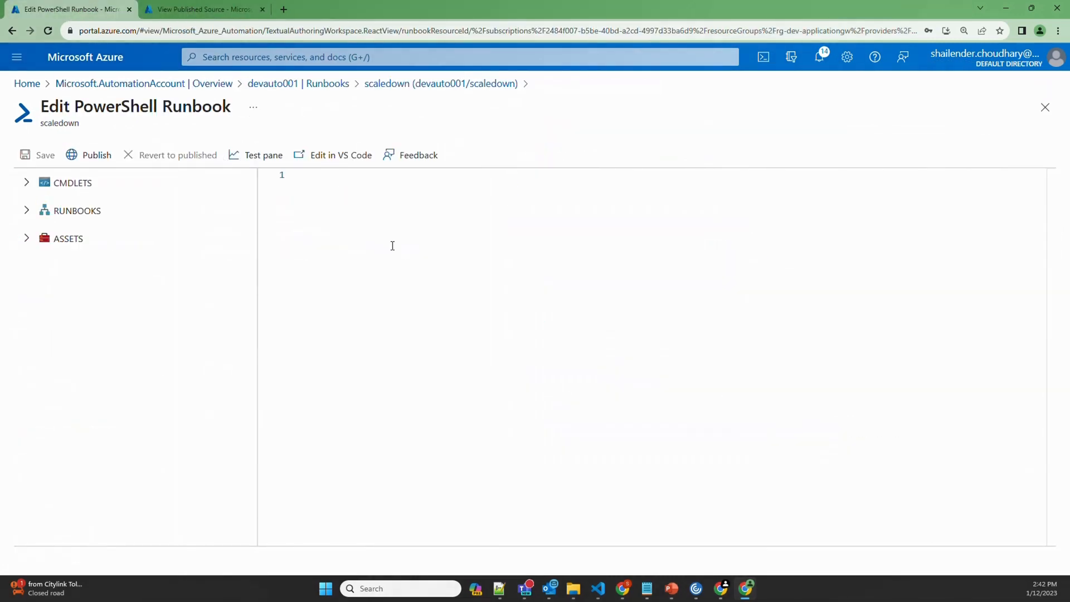
{"action": "key", "text": "ctrl+v"}
{"action": "left_click", "coordinate": [41, 156]}
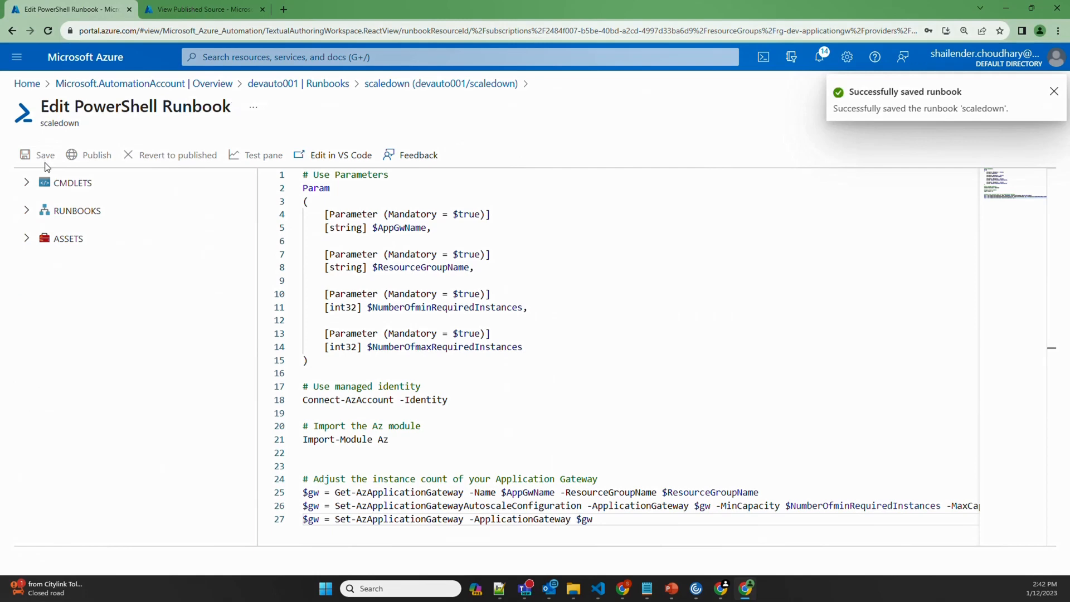
{"action": "left_click", "coordinate": [88, 155]}
{"action": "left_click", "coordinate": [529, 395]}
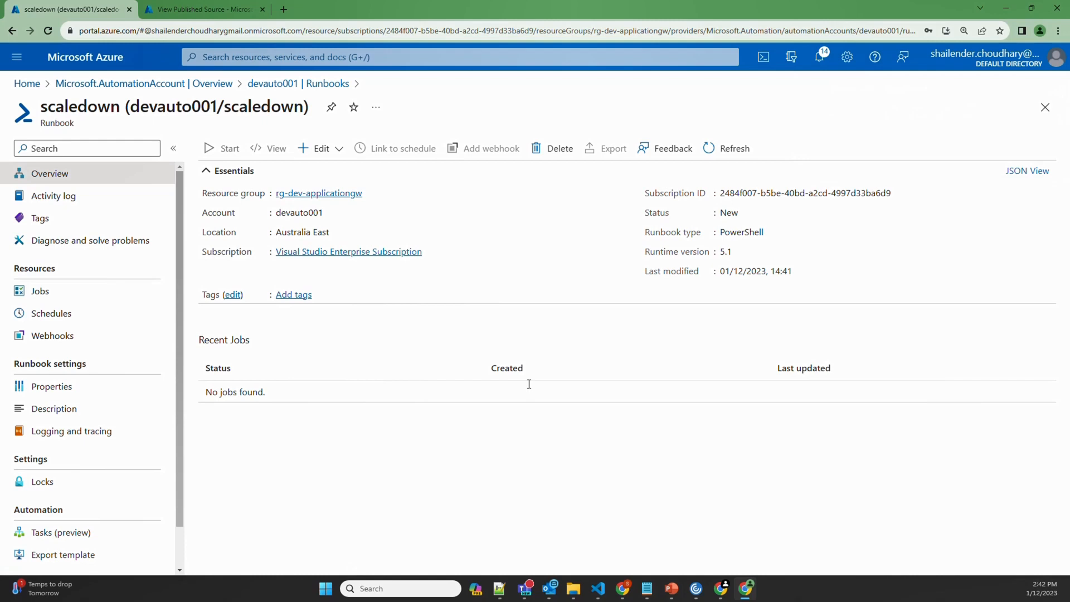
Create the one-time scaleup schedule in devauto001 starting 02/12/2023 at 11:00
{"action": "left_click", "coordinate": [144, 83]}
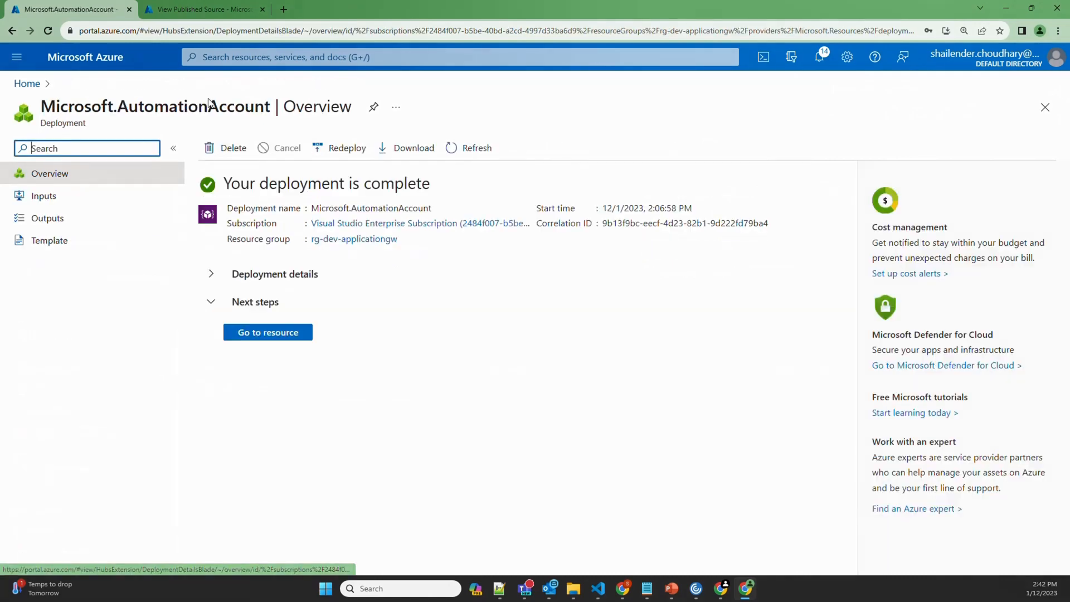
{"action": "left_click", "coordinate": [259, 335]}
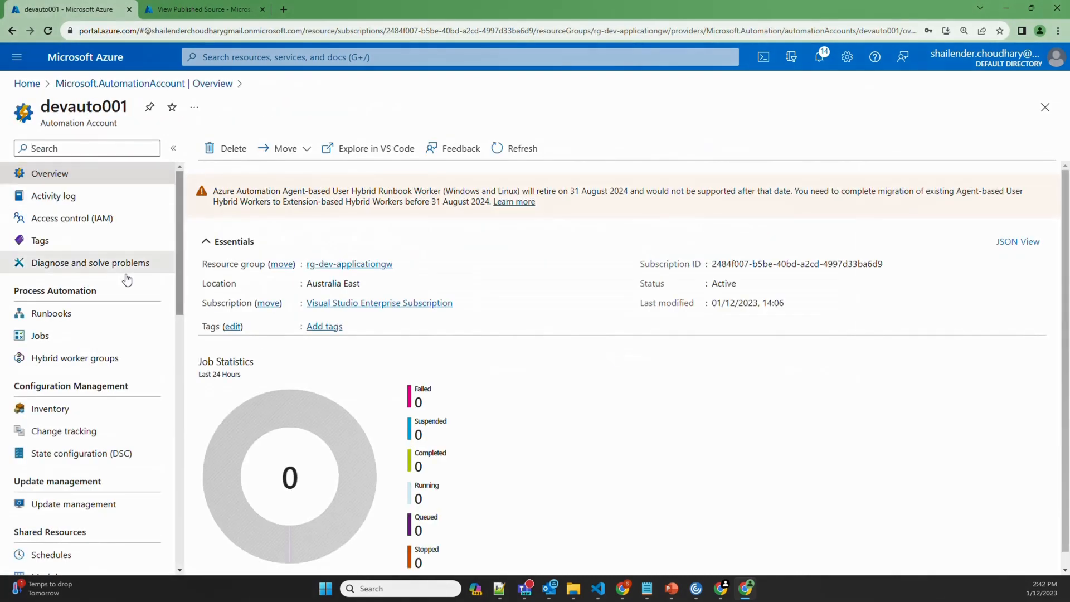
{"action": "left_click", "coordinate": [51, 554]}
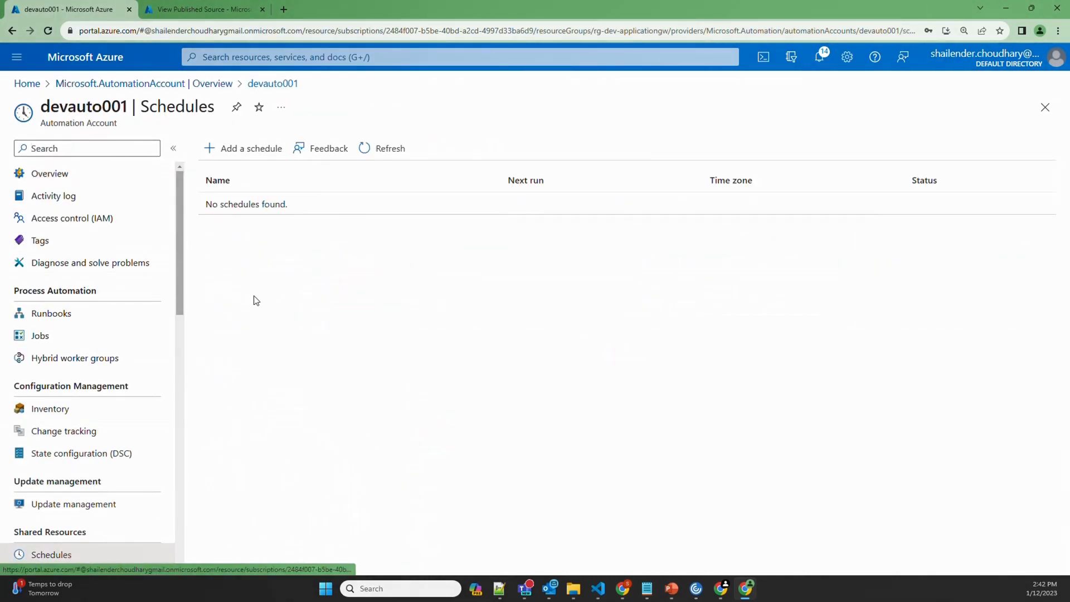
{"action": "left_click", "coordinate": [250, 148]}
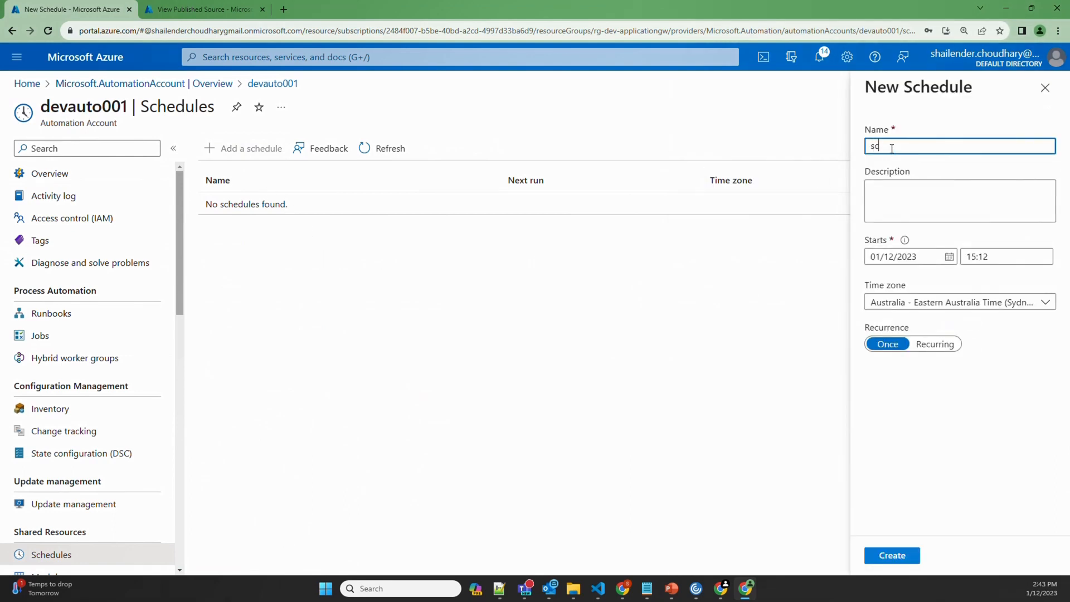
{"action": "left_click", "coordinate": [949, 257]}
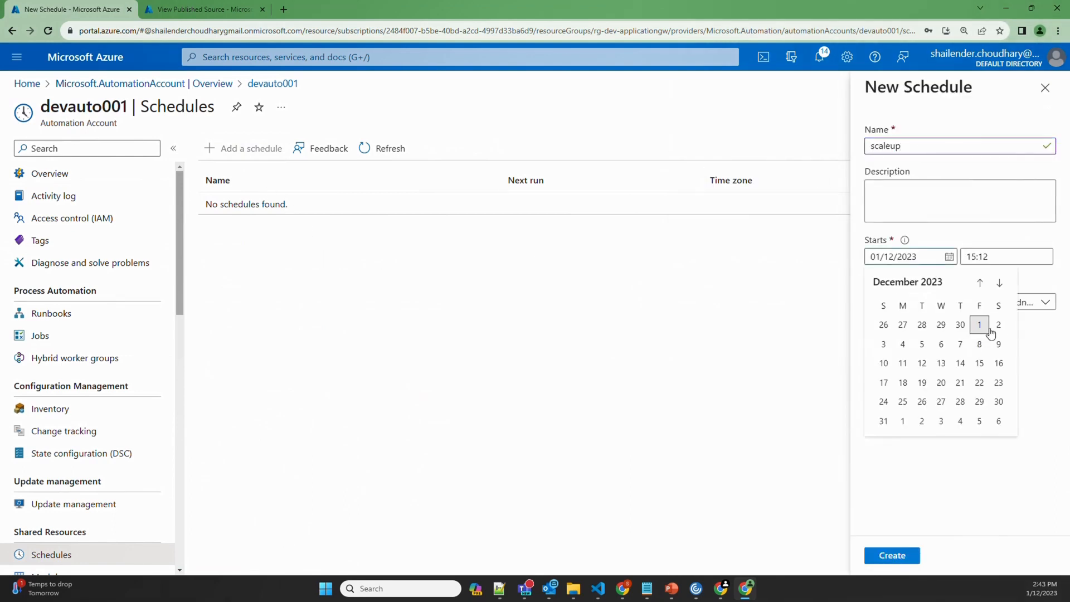
{"action": "left_click", "coordinate": [996, 324]}
{"action": "left_click", "coordinate": [984, 256]}
{"action": "type", "text": "11:00"}
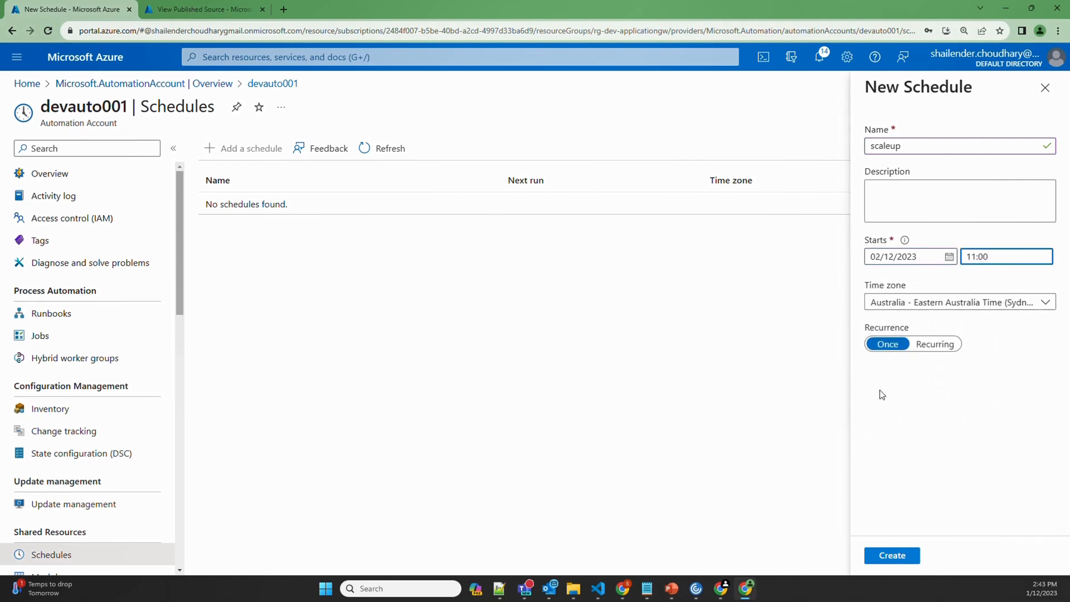
{"action": "left_click", "coordinate": [891, 561]}
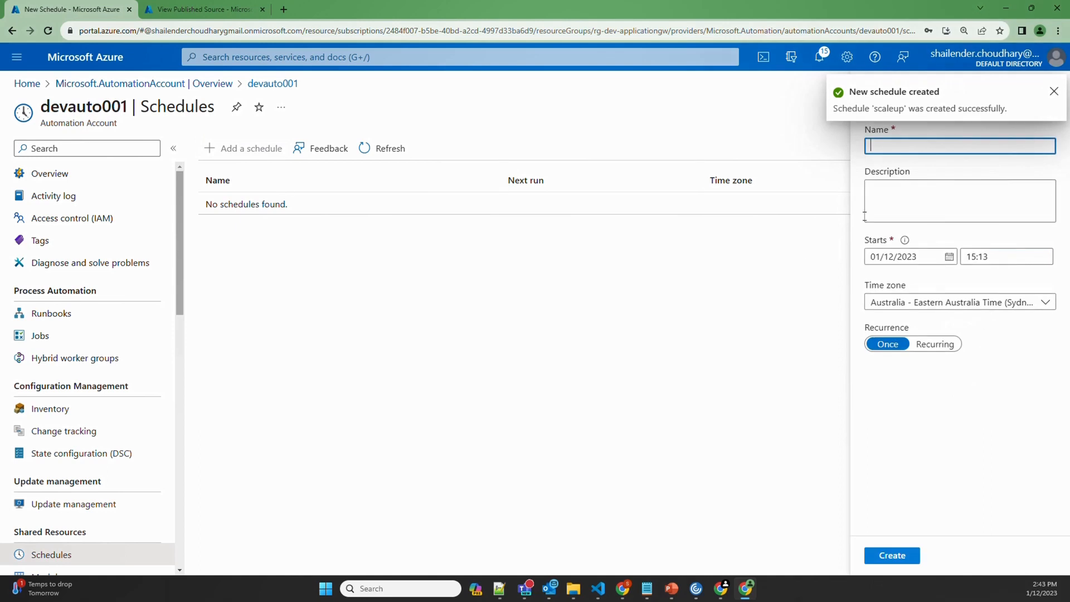
Create the scaledown schedule starting 02/12/2023 at 13:00, then return to the runbooks list
{"action": "left_click", "coordinate": [885, 151]}
{"action": "type", "text": "scaledown"}
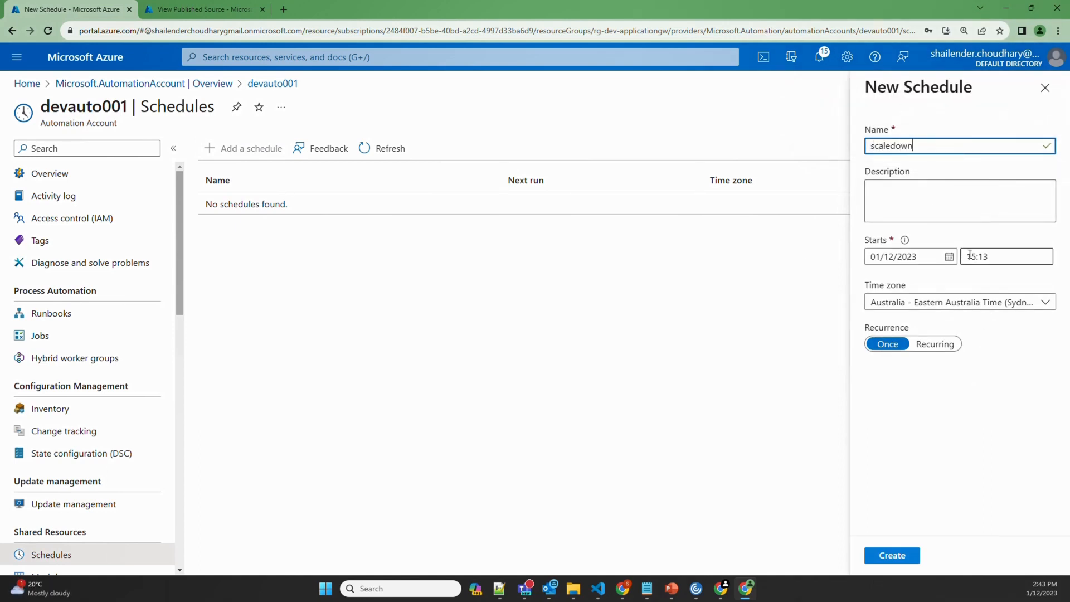
{"action": "left_click", "coordinate": [949, 256]}
{"action": "left_click", "coordinate": [997, 327]}
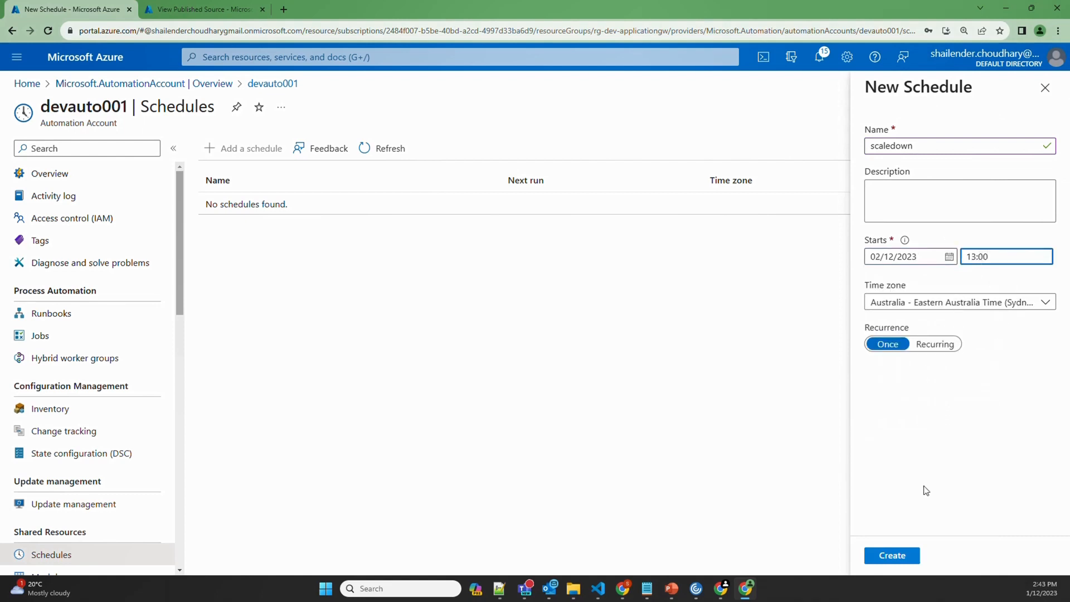
{"action": "left_click", "coordinate": [893, 551]}
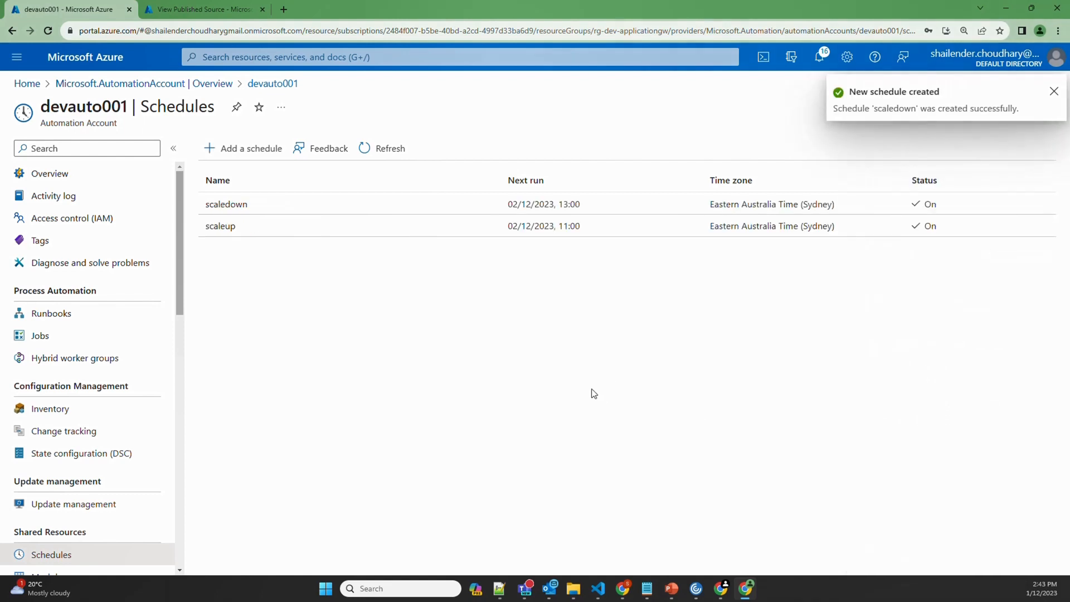
{"action": "left_click", "coordinate": [59, 321]}
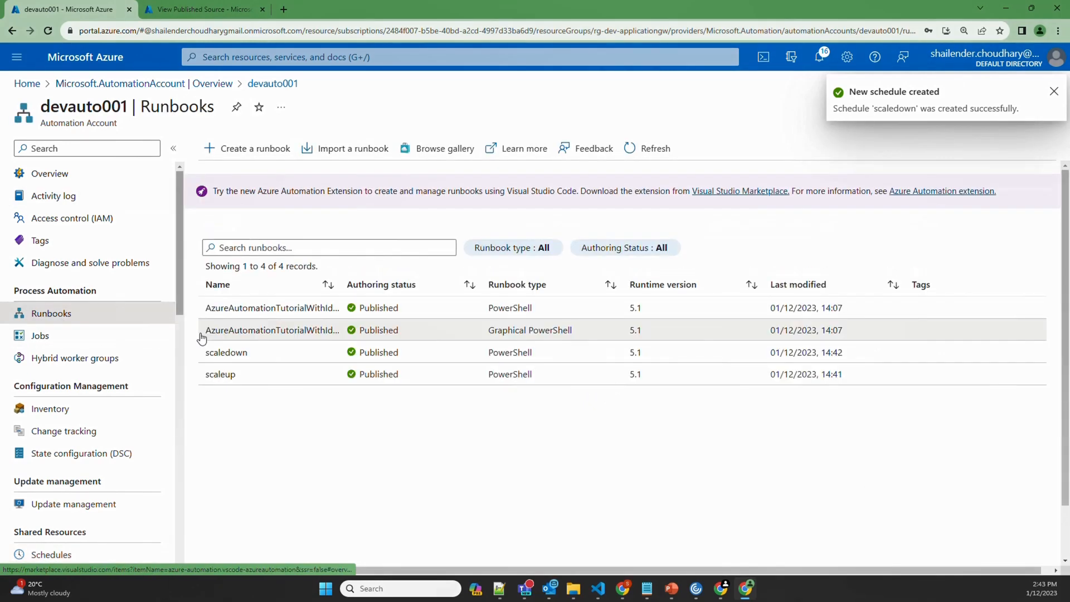
Choose the scaleup schedule for the scaleup runbook and open its parameter settings
{"action": "left_click", "coordinate": [221, 375]}
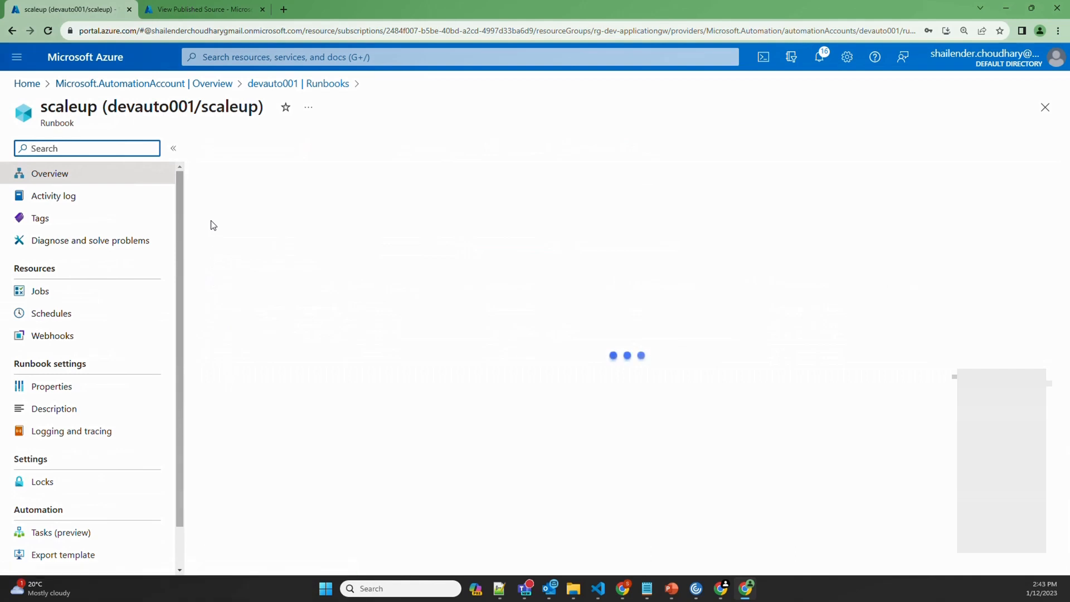
{"action": "left_click", "coordinate": [390, 153]}
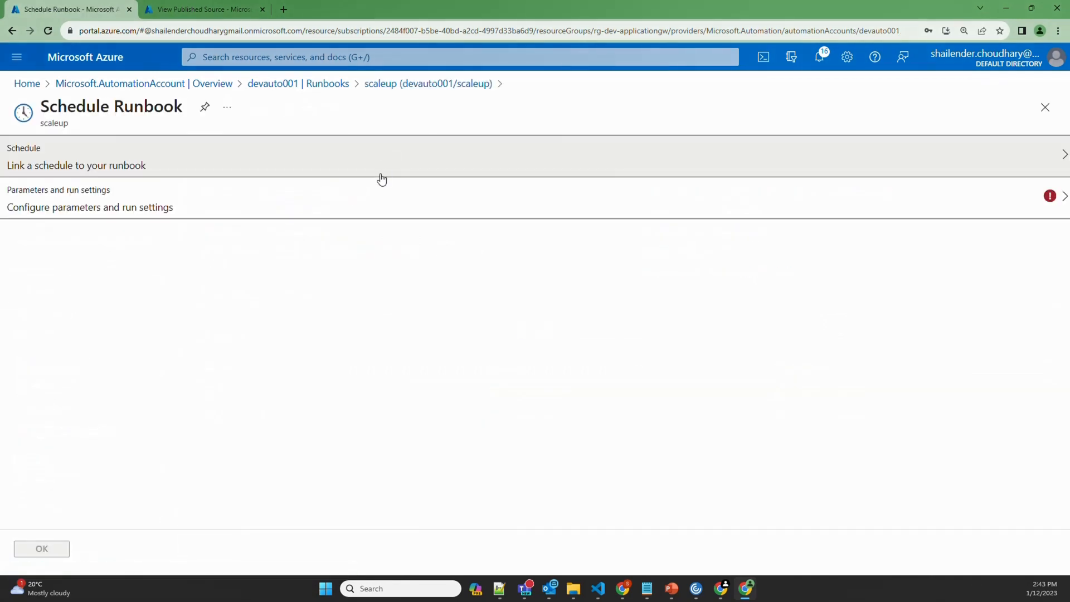
{"action": "left_click", "coordinate": [251, 162]}
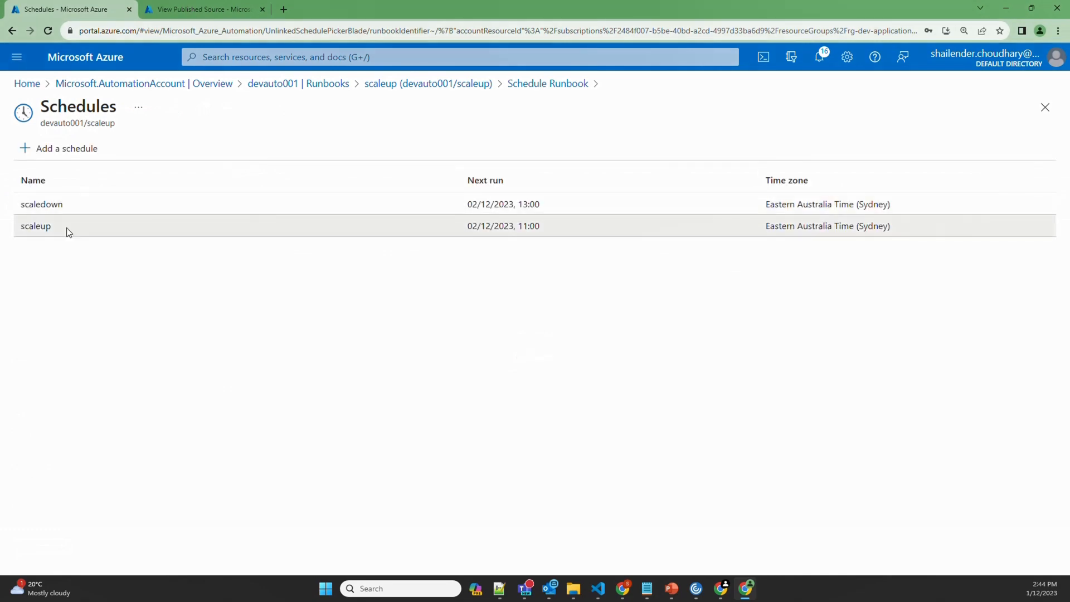
{"action": "left_click", "coordinate": [66, 228]}
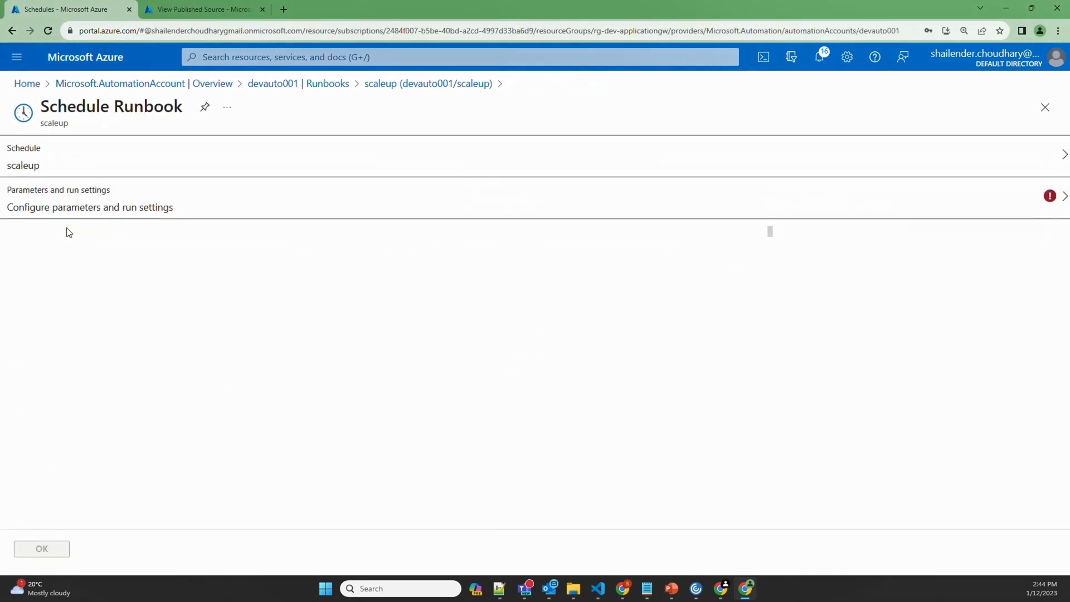
{"action": "left_click", "coordinate": [103, 206]}
Fill APPGWNAME with agw-dev-001 and RESOURCEGROUPNAME with rg-dev-applicationgw, copied from the gateway list
{"action": "left_click", "coordinate": [202, 9]}
{"action": "left_click", "coordinate": [204, 56]}
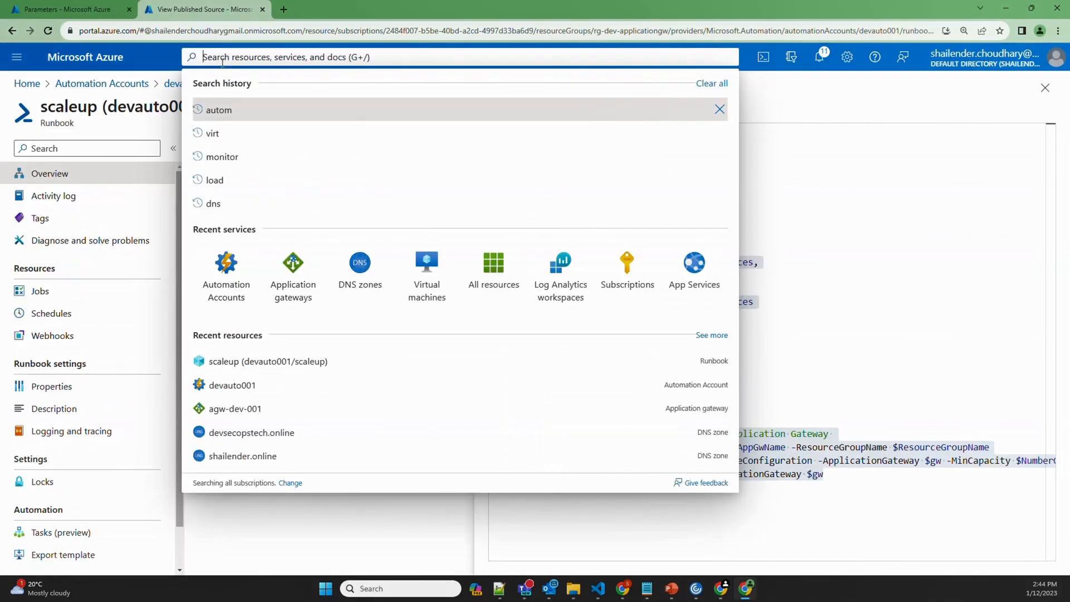
{"action": "left_click", "coordinate": [293, 264]}
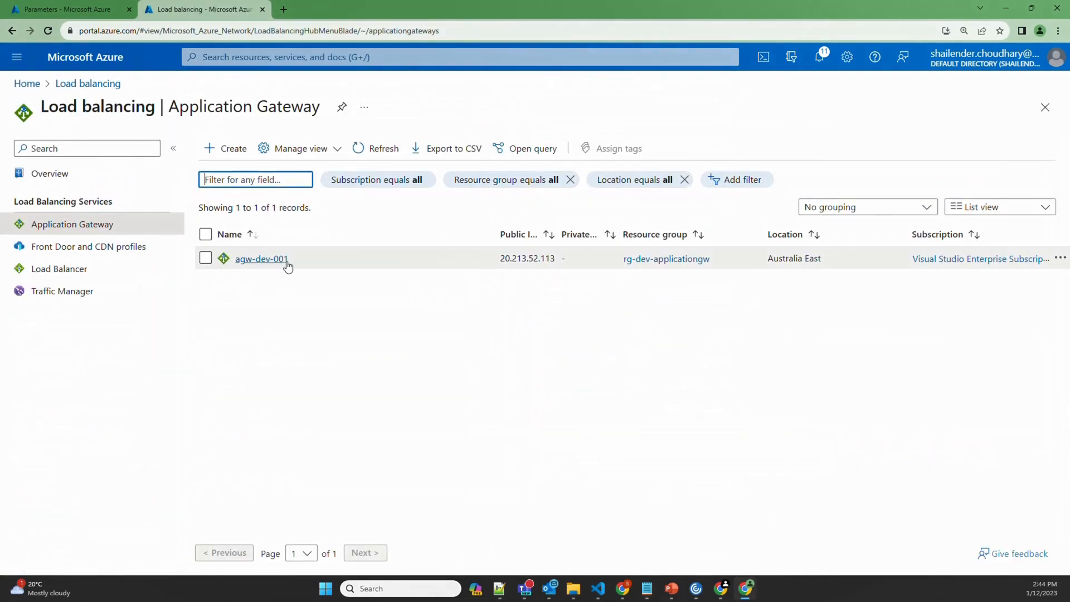
{"action": "left_click_drag", "start_coordinate": [287, 262], "coordinate": [237, 260]}
{"action": "key", "text": "ctrl+c"}
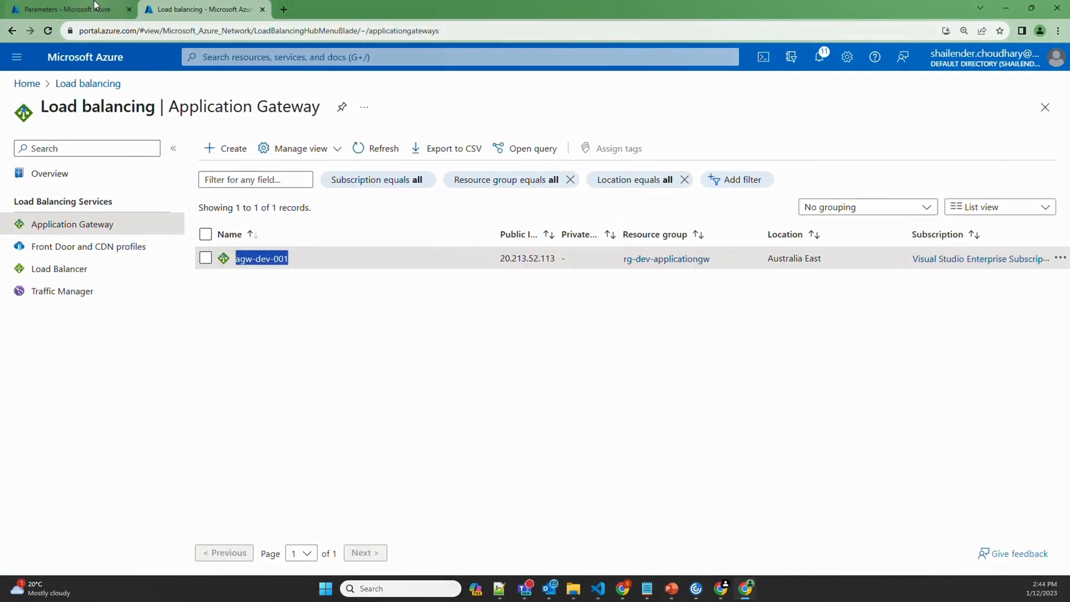
{"action": "left_click", "coordinate": [67, 9]}
{"action": "key", "text": "ctrl+v"}
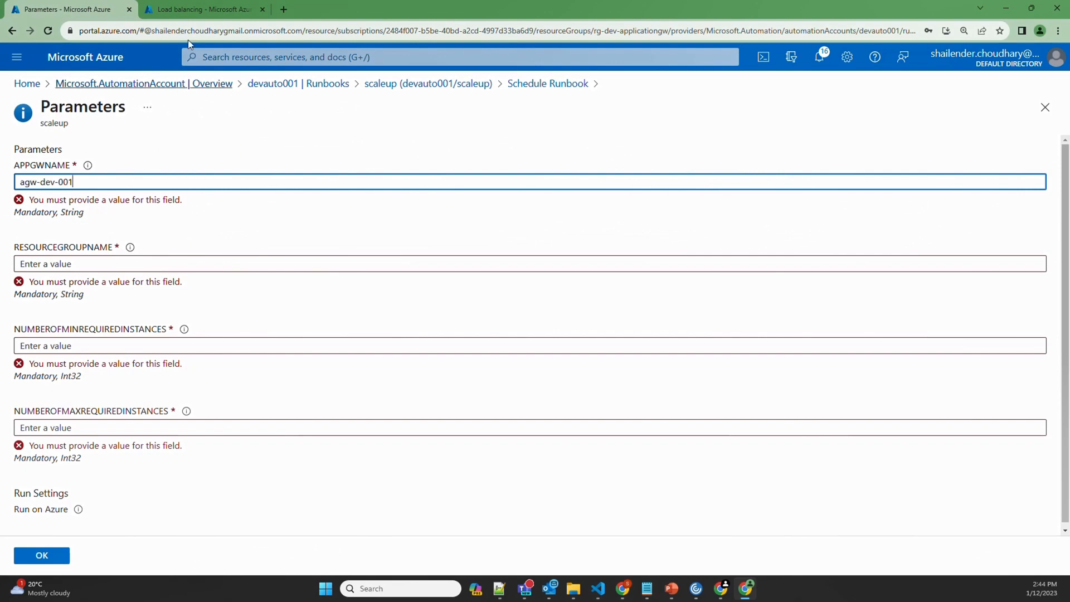
{"action": "left_click", "coordinate": [203, 9]}
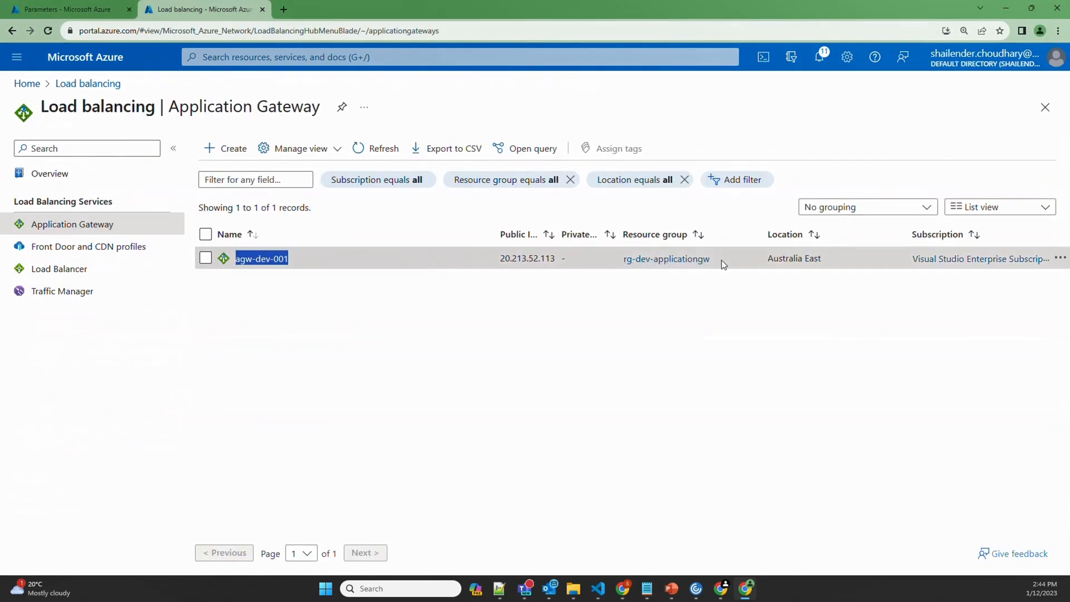
{"action": "left_click_drag", "start_coordinate": [719, 260], "coordinate": [622, 265]}
{"action": "key", "text": "ctrl+c"}
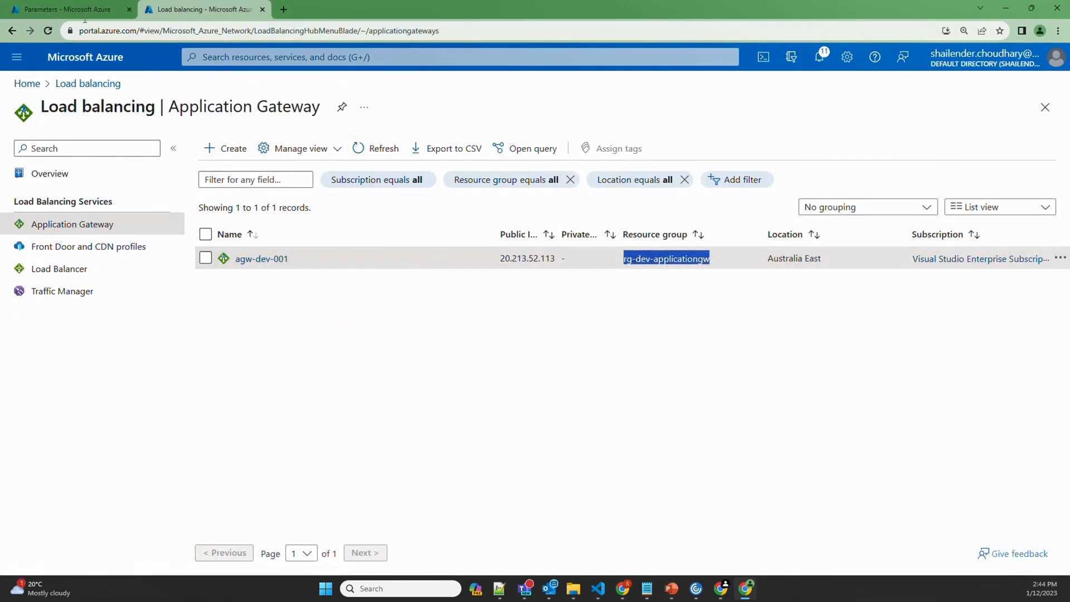
{"action": "left_click", "coordinate": [67, 10]}
{"action": "left_click", "coordinate": [146, 251]}
{"action": "key", "text": "ctrl+v"}
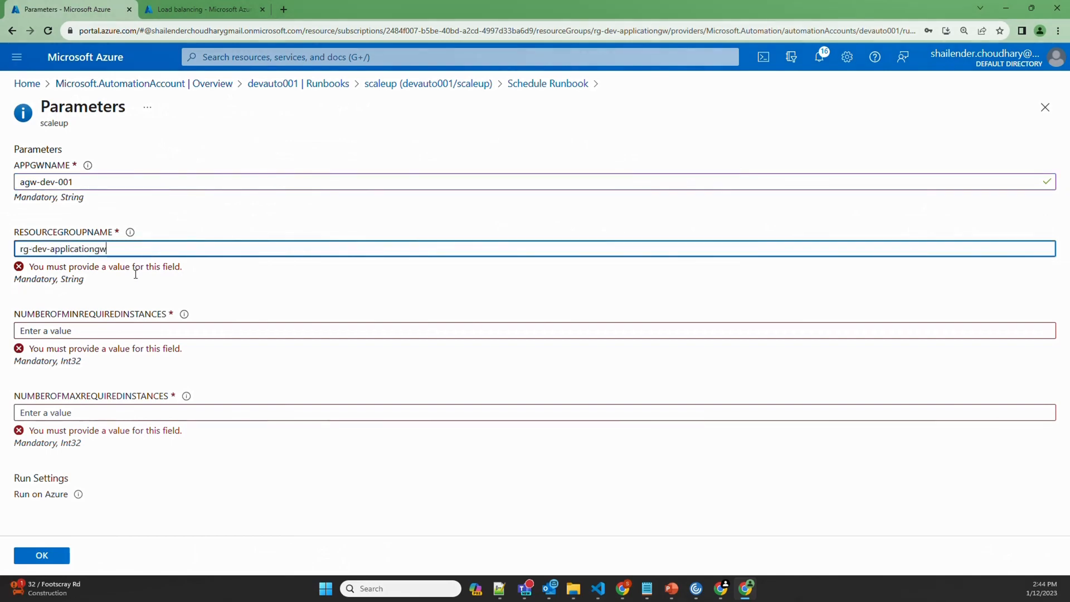
Set minimum 3 and maximum 5 instances, confirm the link, and check the schedule's next run
{"action": "left_click", "coordinate": [122, 316]}
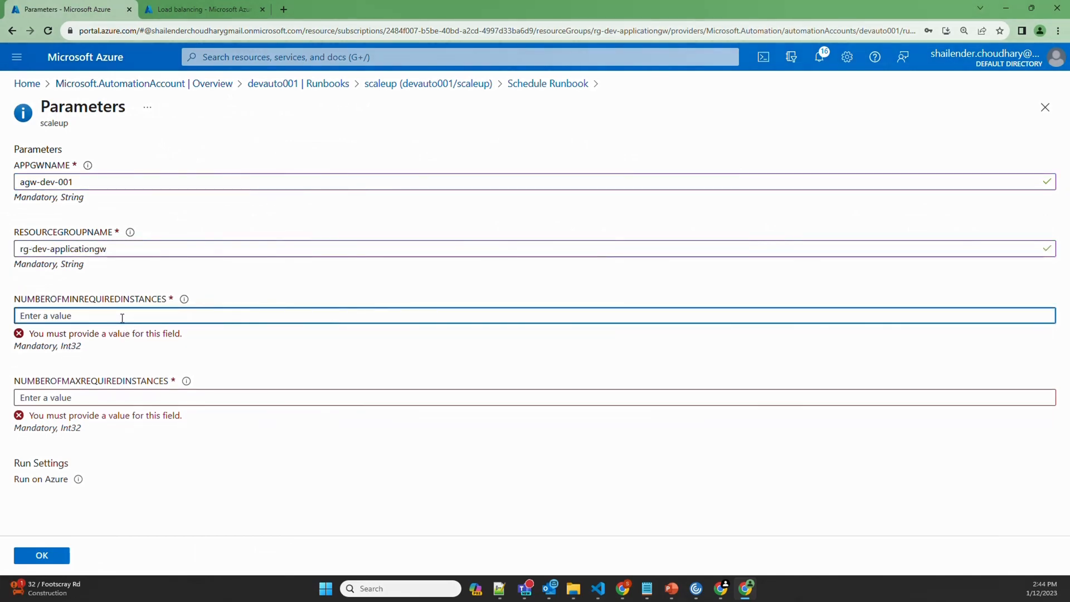
{"action": "type", "text": "3"}
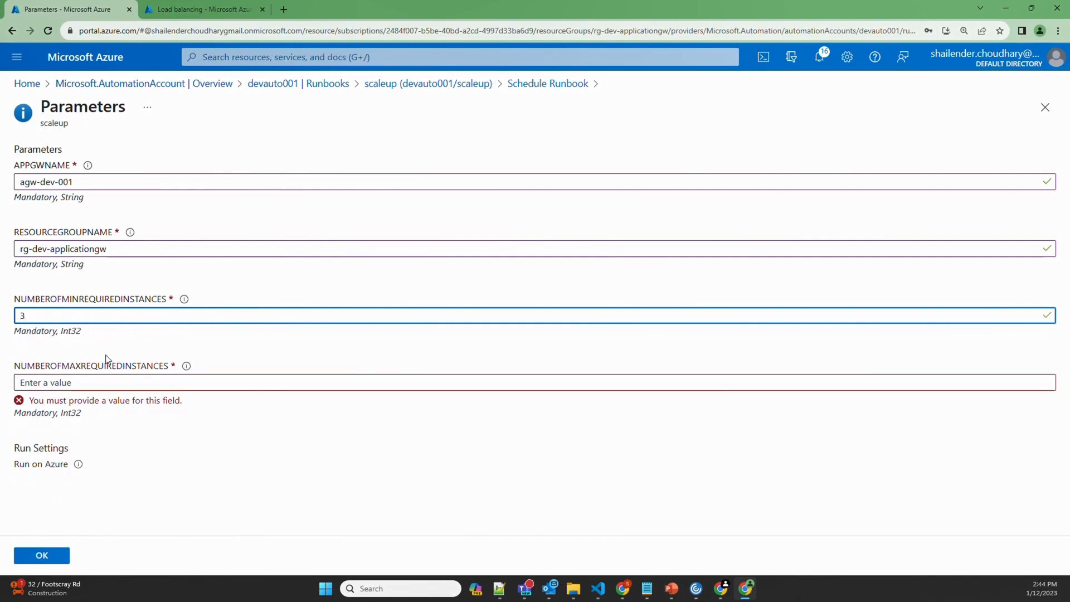
{"action": "left_click", "coordinate": [86, 375]}
{"action": "type", "text": "5"}
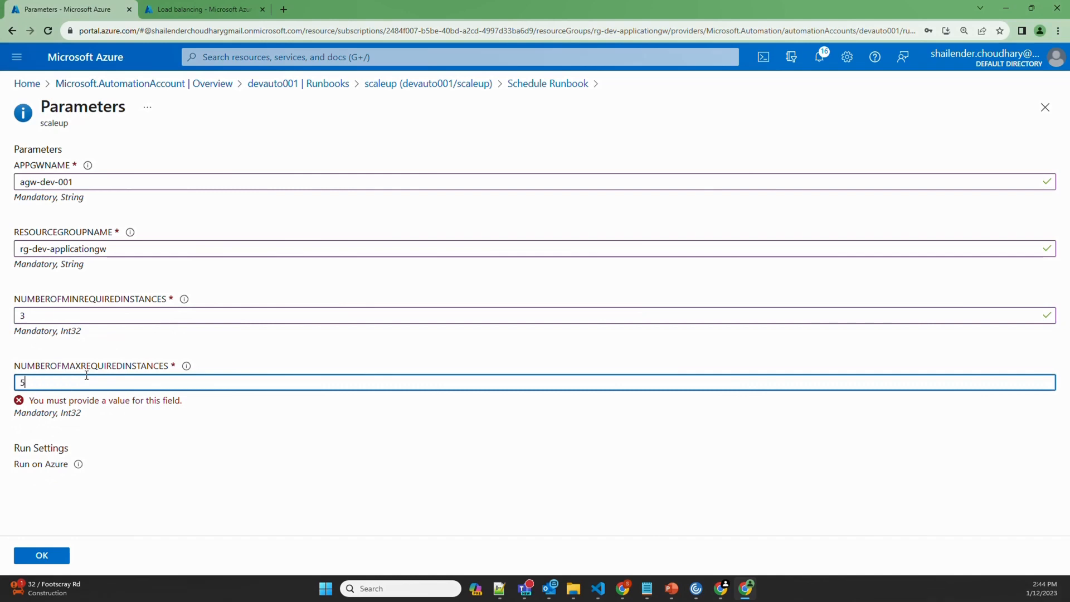
{"action": "left_click", "coordinate": [42, 556]}
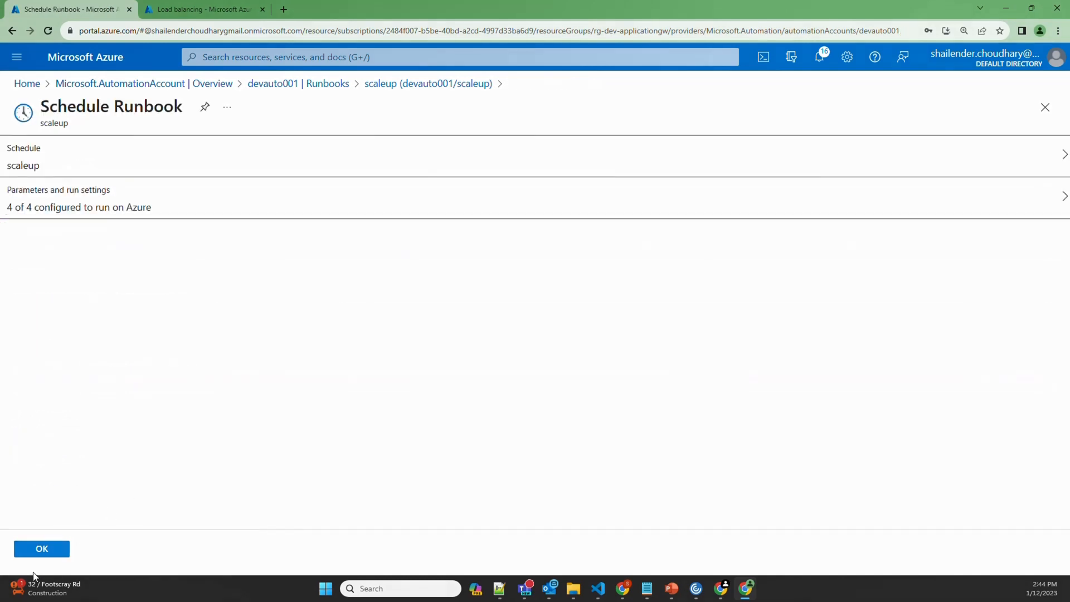
{"action": "left_click", "coordinate": [35, 552]}
{"action": "left_click", "coordinate": [59, 317]}
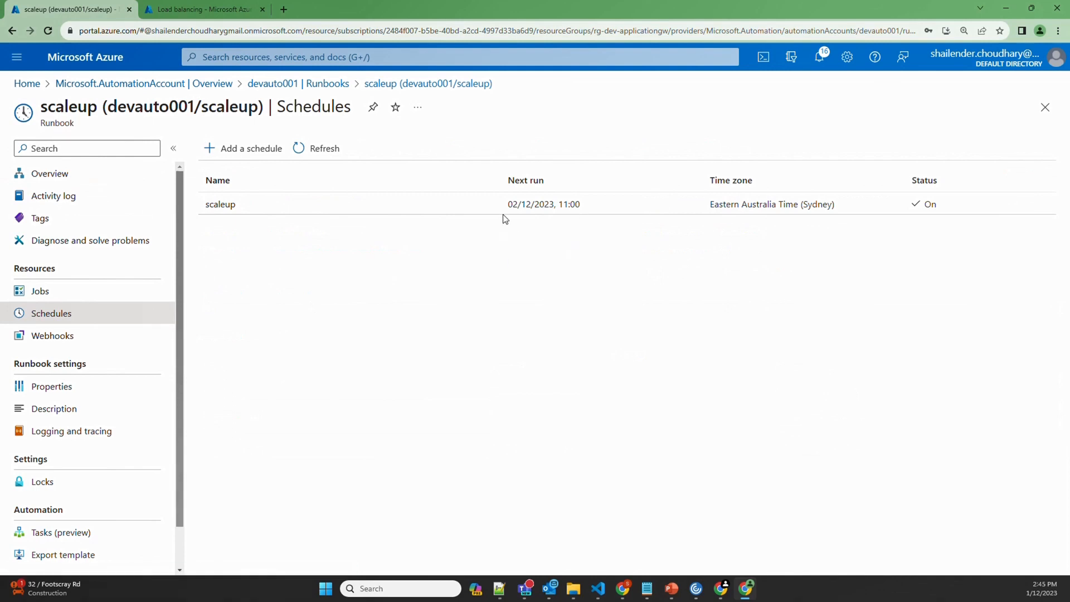
{"action": "left_click_drag", "start_coordinate": [508, 205], "coordinate": [580, 213]}
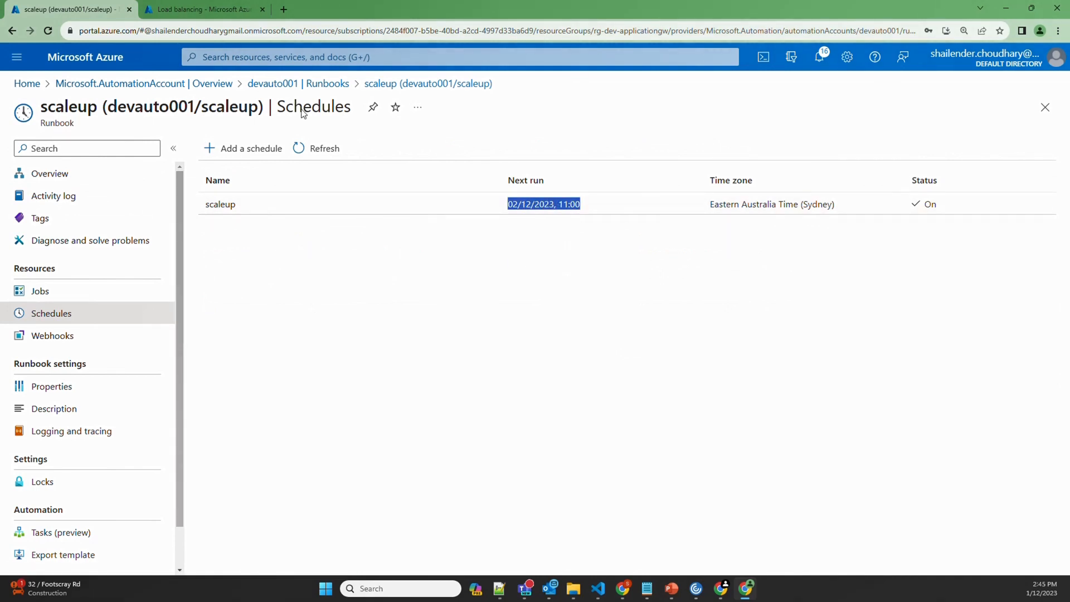
{"action": "left_click", "coordinate": [318, 86]}
Pick the scaledown schedule for the scaledown runbook and open its parameter settings
{"action": "left_click", "coordinate": [227, 353]}
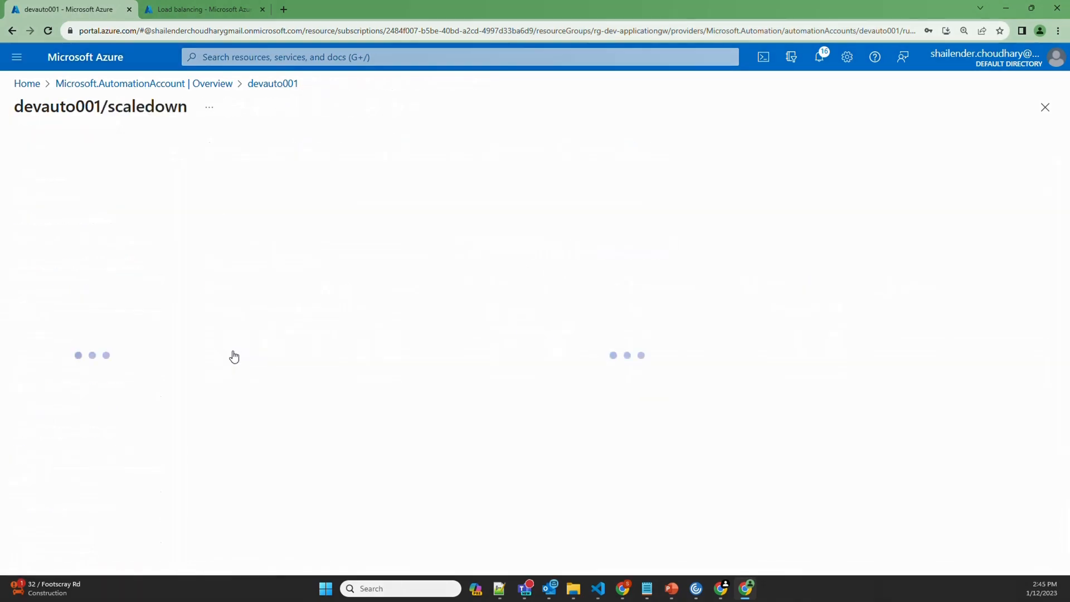
{"action": "left_click", "coordinate": [390, 150]}
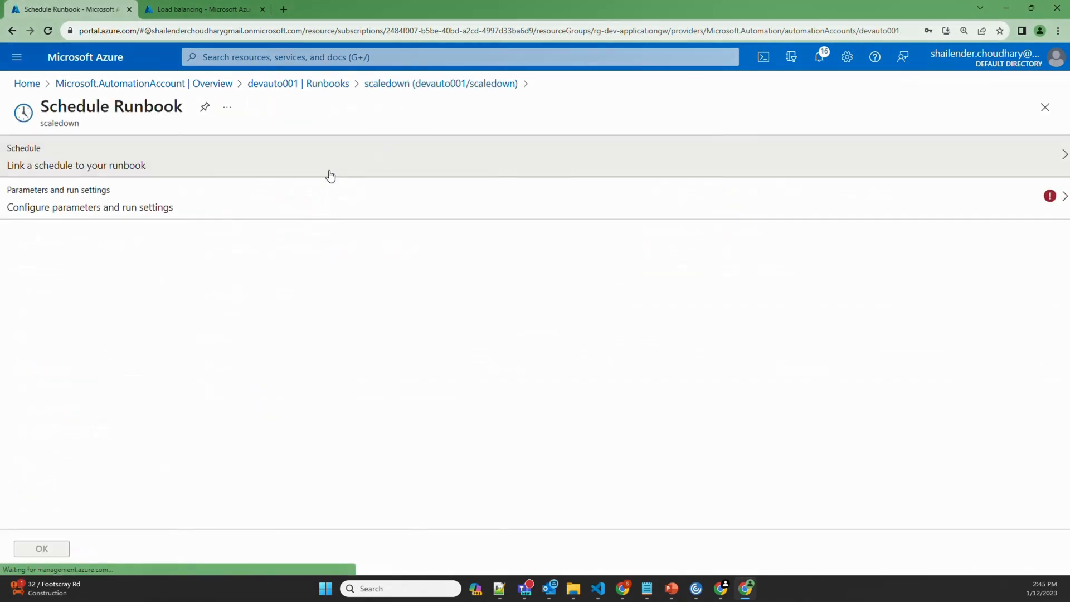
{"action": "left_click", "coordinate": [325, 165]}
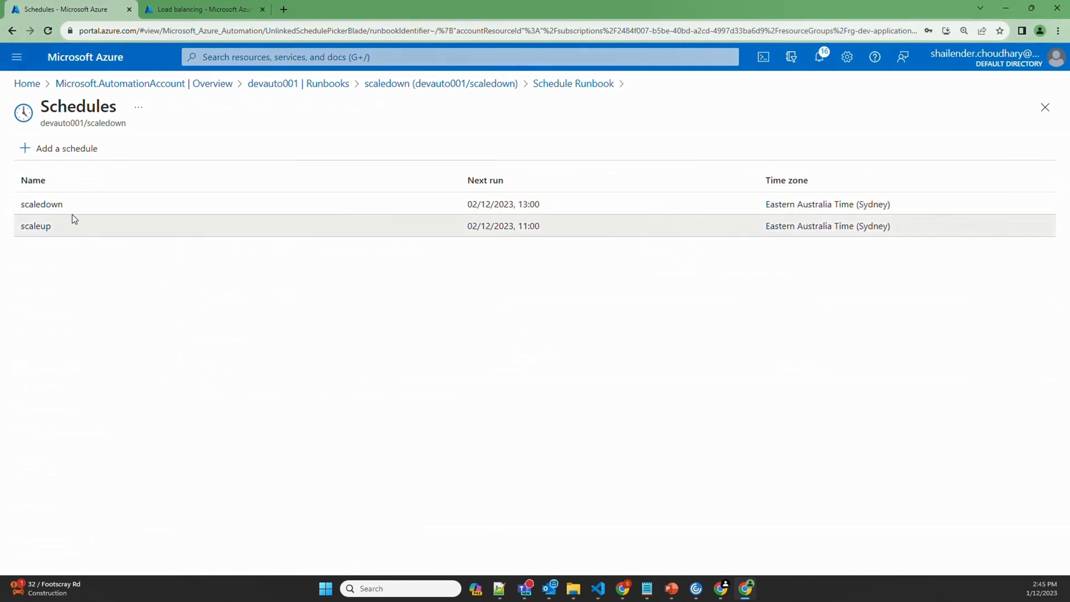
{"action": "left_click", "coordinate": [62, 204]}
{"action": "left_click", "coordinate": [126, 219]}
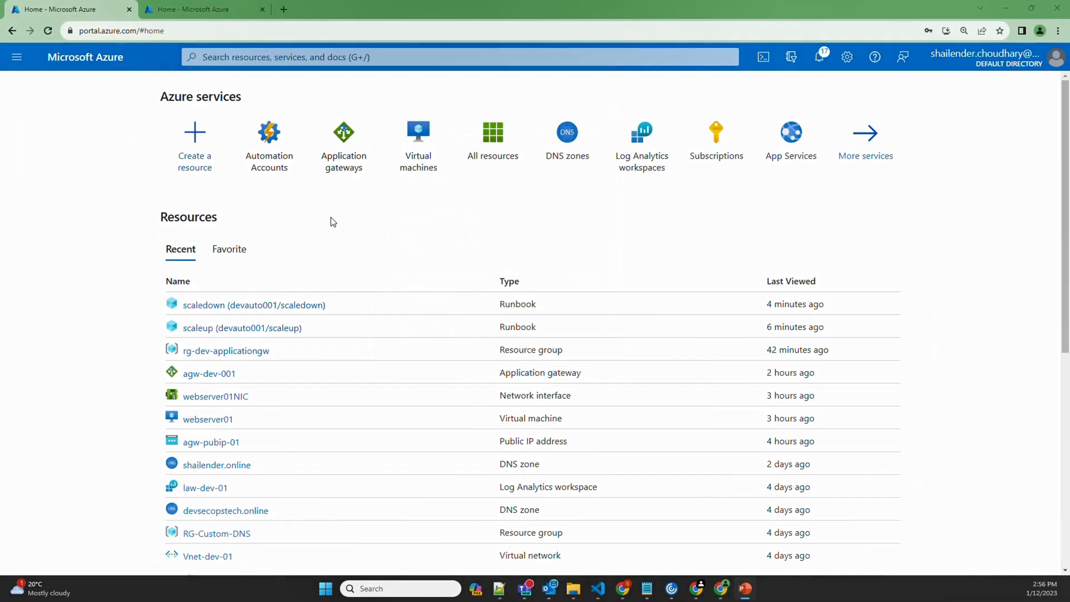
Check agw-dev-001's capacity and tier configuration, then go to the empty Automation Accounts list
{"action": "left_click", "coordinate": [340, 163]}
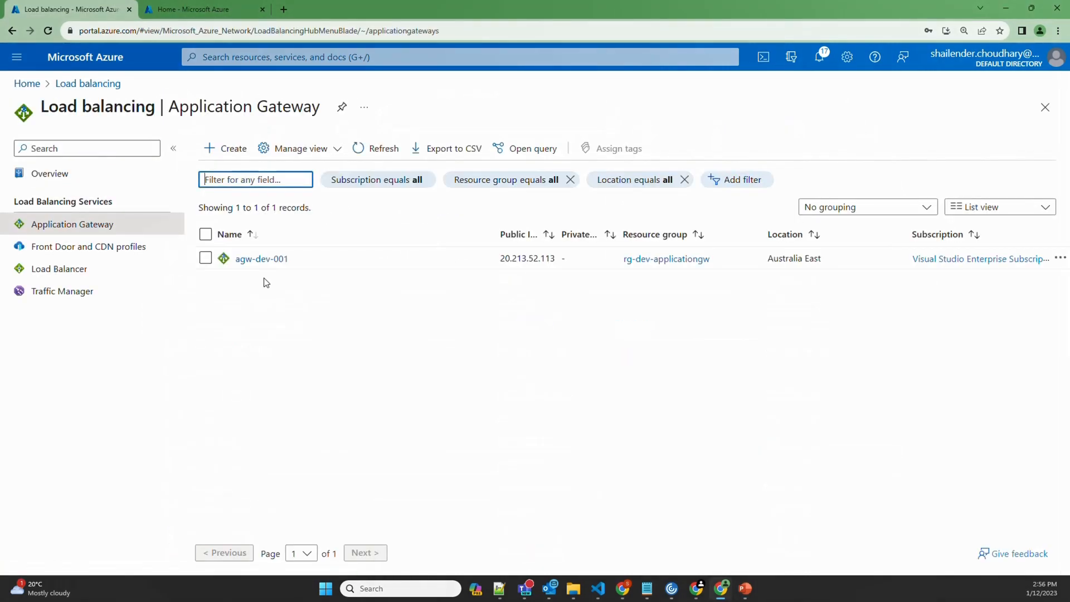
{"action": "left_click", "coordinate": [272, 261]}
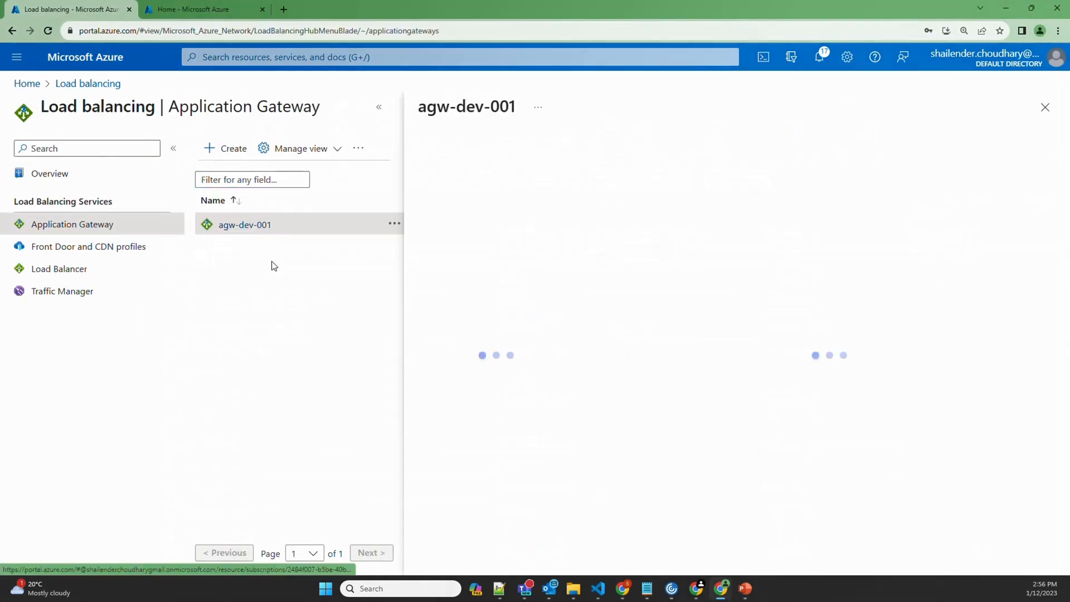
{"action": "left_click", "coordinate": [378, 112]}
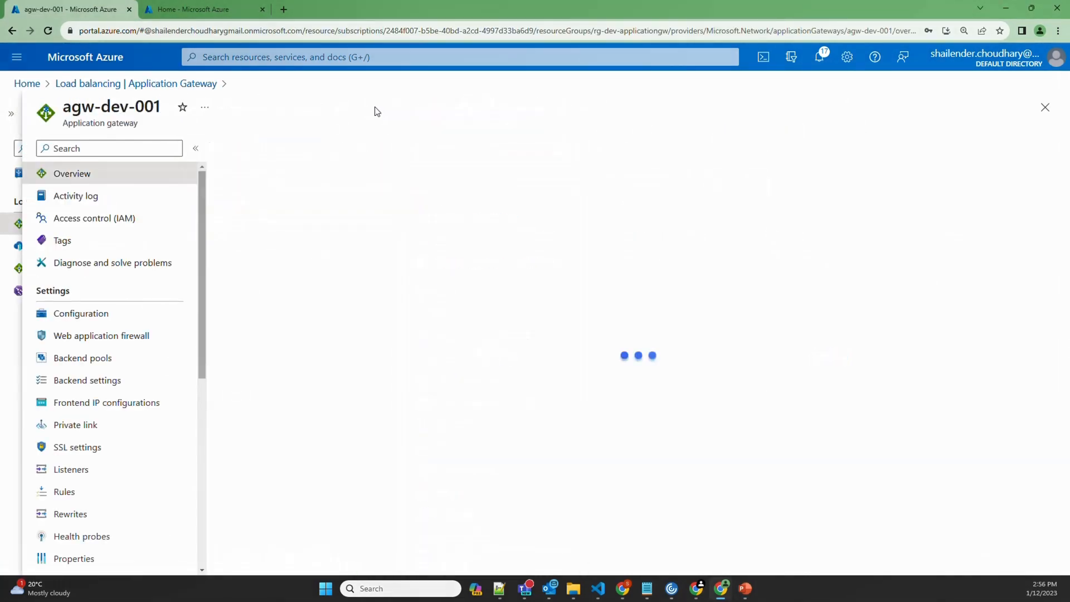
{"action": "left_click", "coordinate": [114, 316]}
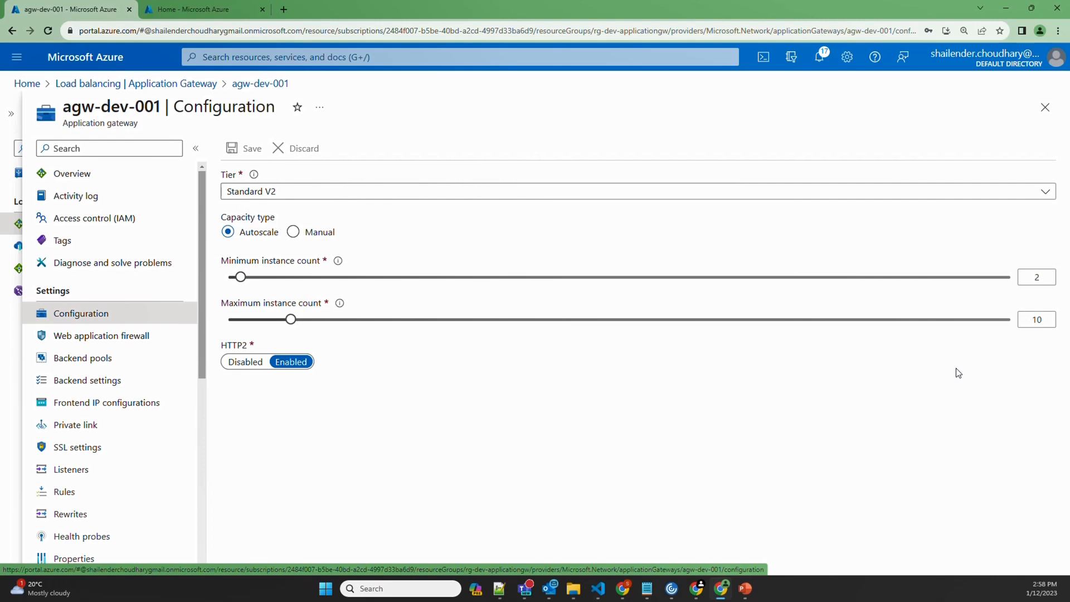
{"action": "left_click", "coordinate": [342, 58]}
{"action": "left_click", "coordinate": [304, 271]}
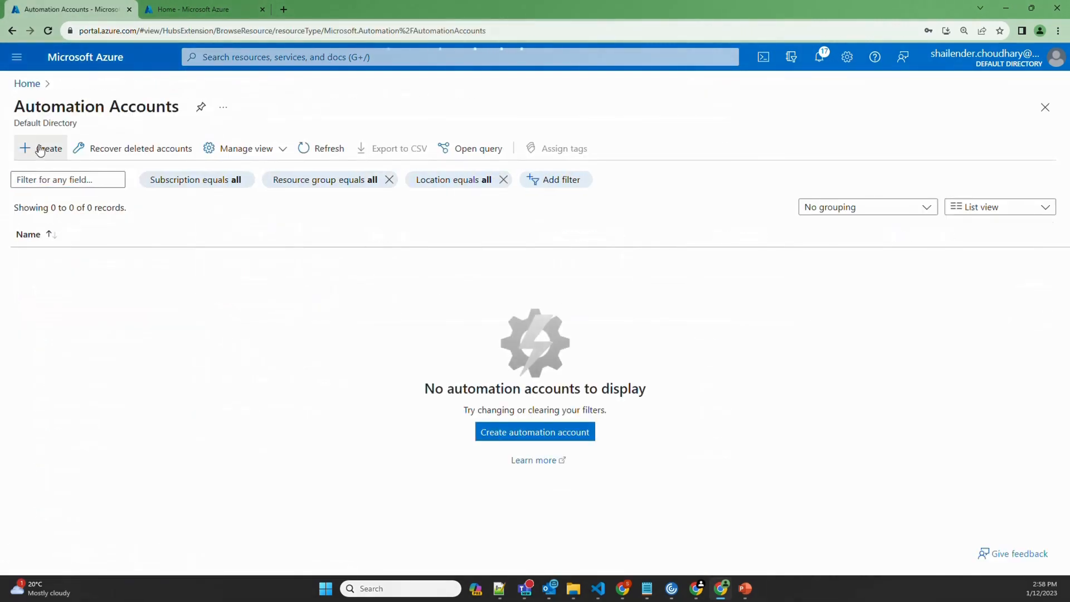
Create automation account devauto001 in rg-dev-applicationgw, keeping default advanced settings and tags
{"action": "left_click", "coordinate": [41, 149]}
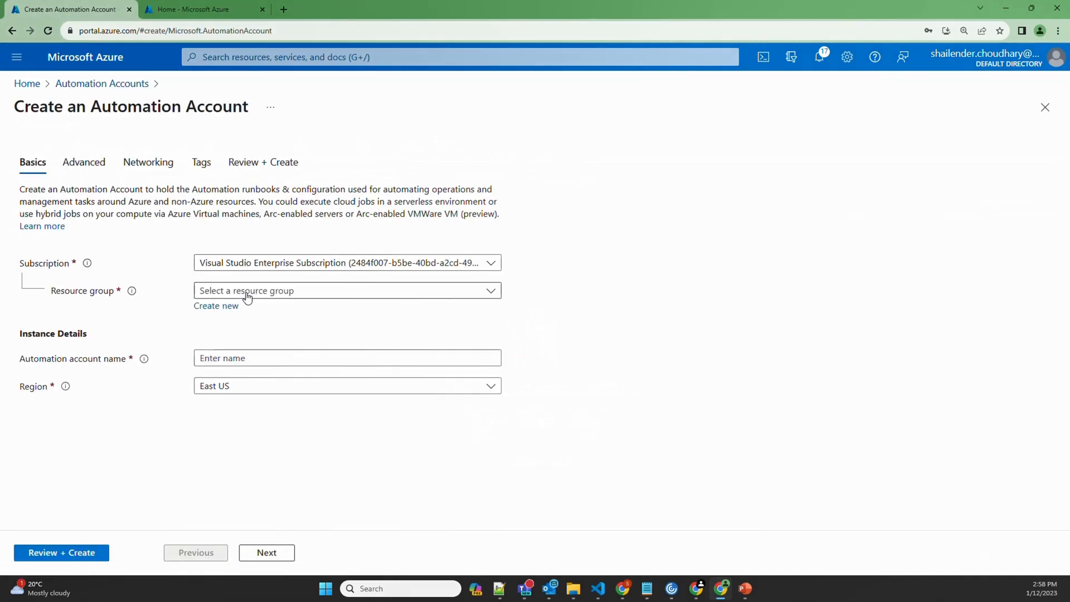
{"action": "left_click", "coordinate": [247, 296]}
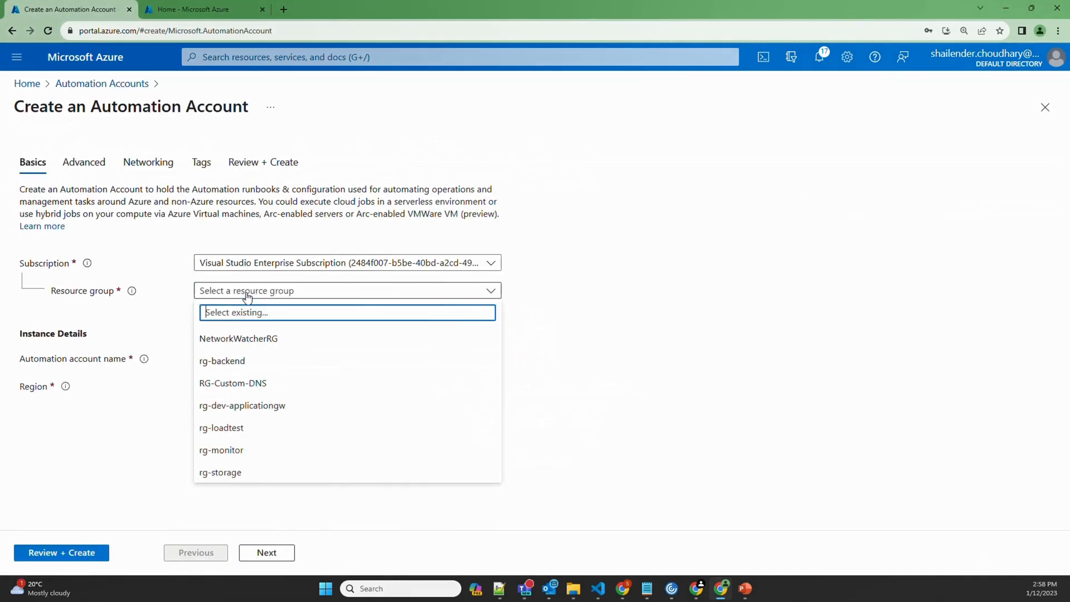
{"action": "left_click", "coordinate": [244, 407]}
{"action": "left_click", "coordinate": [222, 359]}
{"action": "type", "text": "d"}
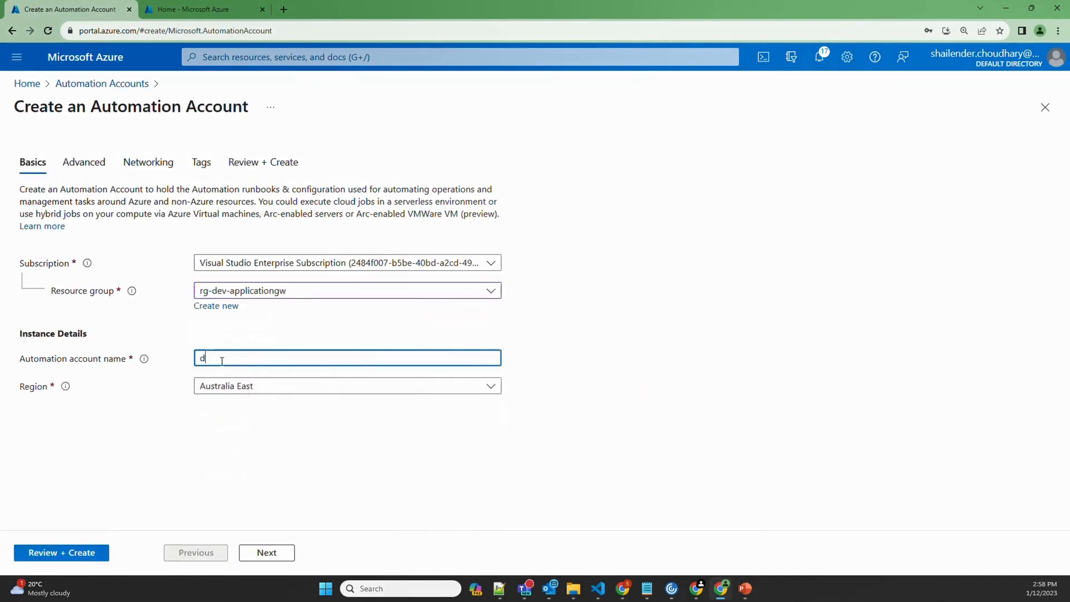
{"action": "type", "text": "evauto001"}
{"action": "left_click", "coordinate": [274, 553]}
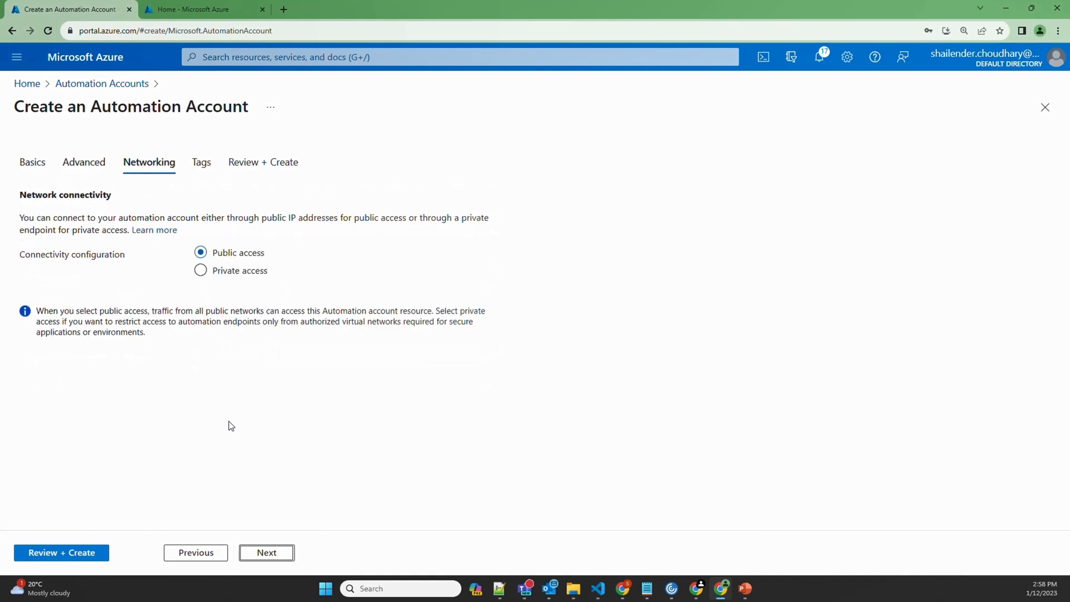
{"action": "left_click", "coordinate": [268, 553]}
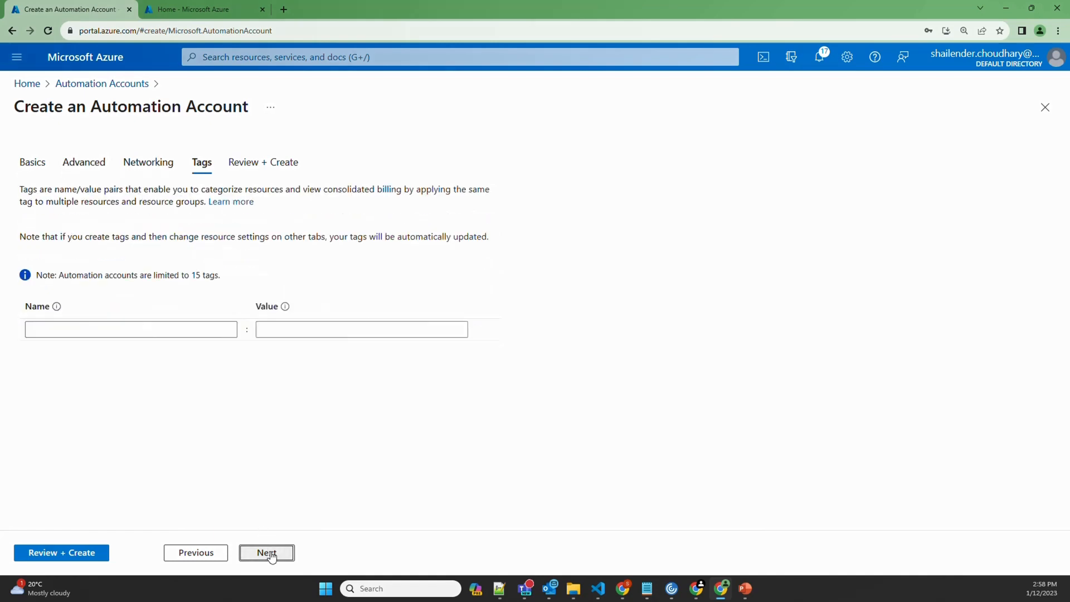
{"action": "left_click", "coordinate": [269, 553]}
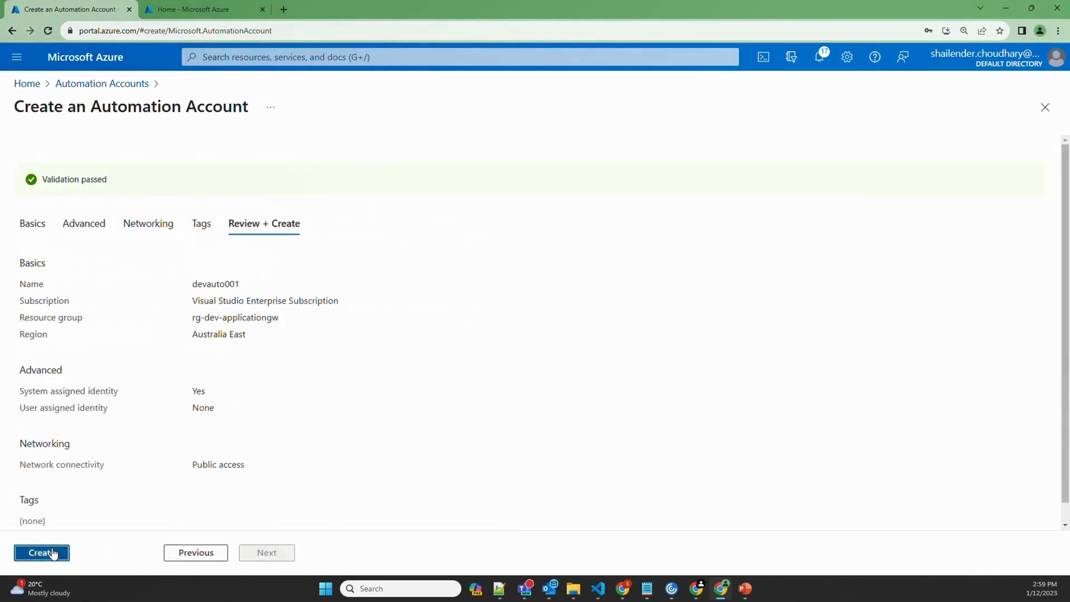
{"action": "left_click", "coordinate": [48, 552]}
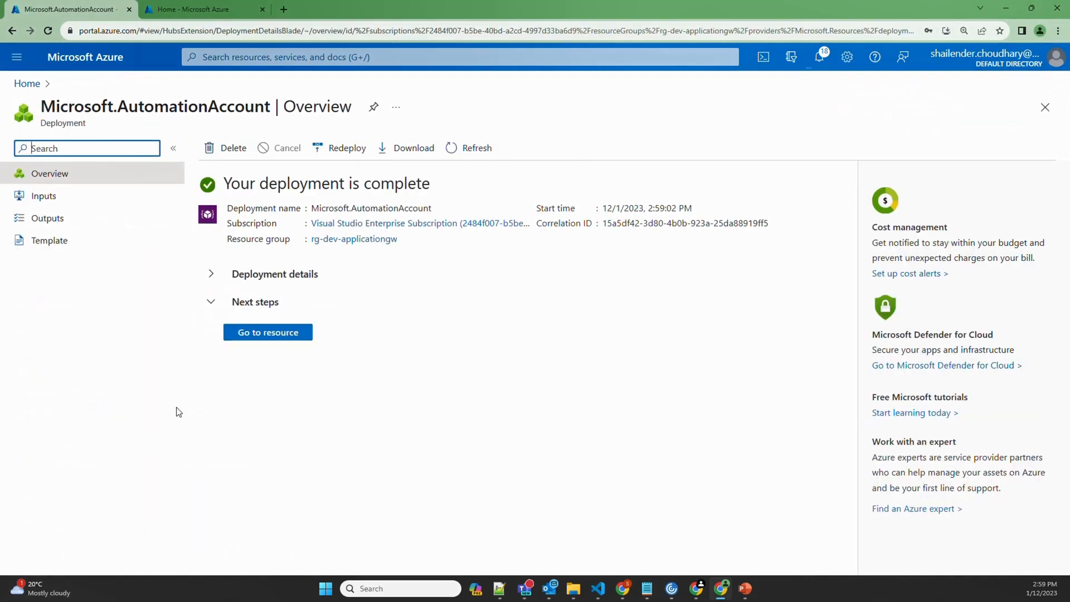
Open devauto001's Identity page to confirm the system-assigned managed identity is On
{"action": "left_click", "coordinate": [260, 333]}
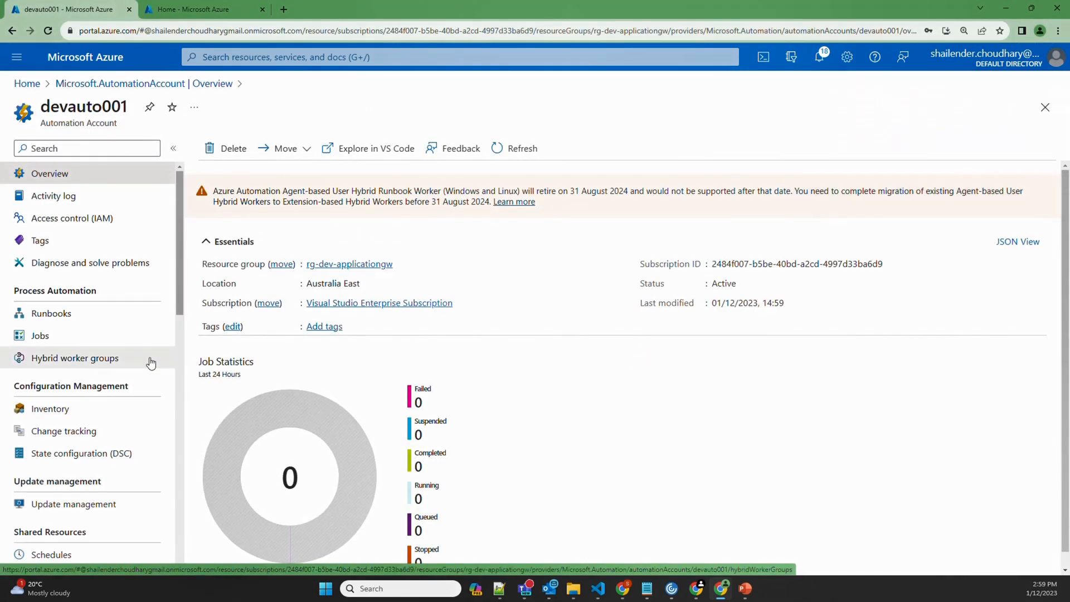
{"action": "scroll", "coordinate": [150, 363], "scroll_direction": "down", "scroll_amount": 4}
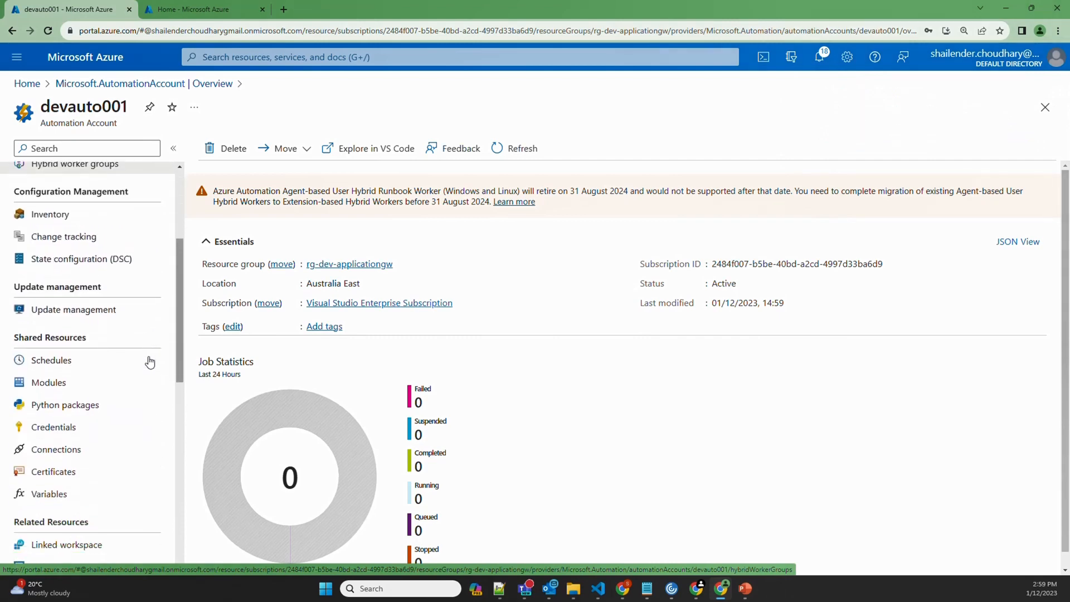
{"action": "scroll", "coordinate": [150, 362], "scroll_direction": "down", "scroll_amount": 4}
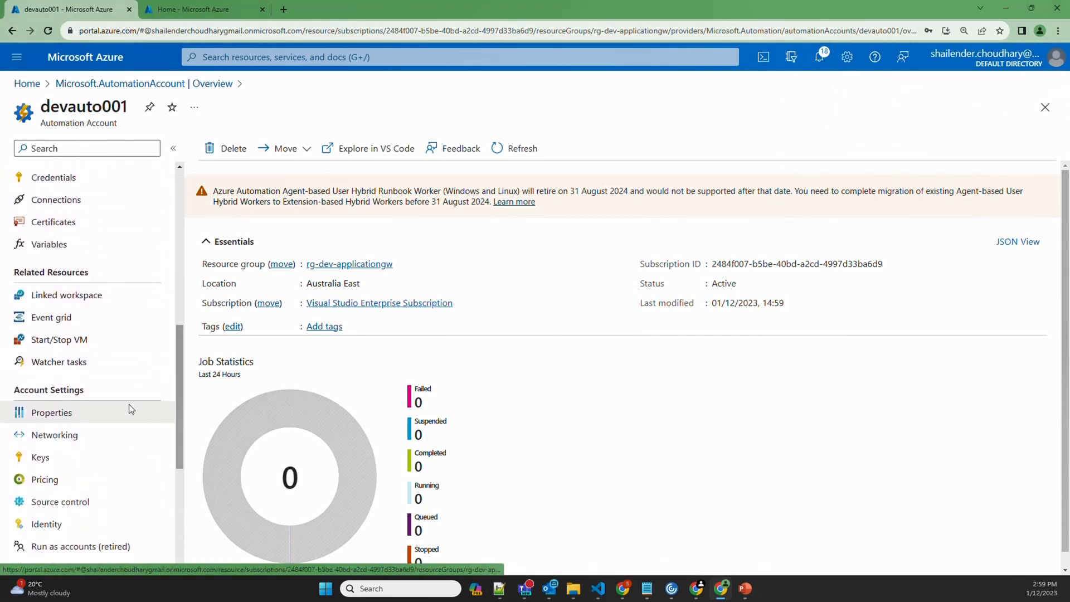
{"action": "scroll", "coordinate": [114, 410], "scroll_direction": "down", "scroll_amount": 1}
{"action": "left_click", "coordinate": [42, 470]}
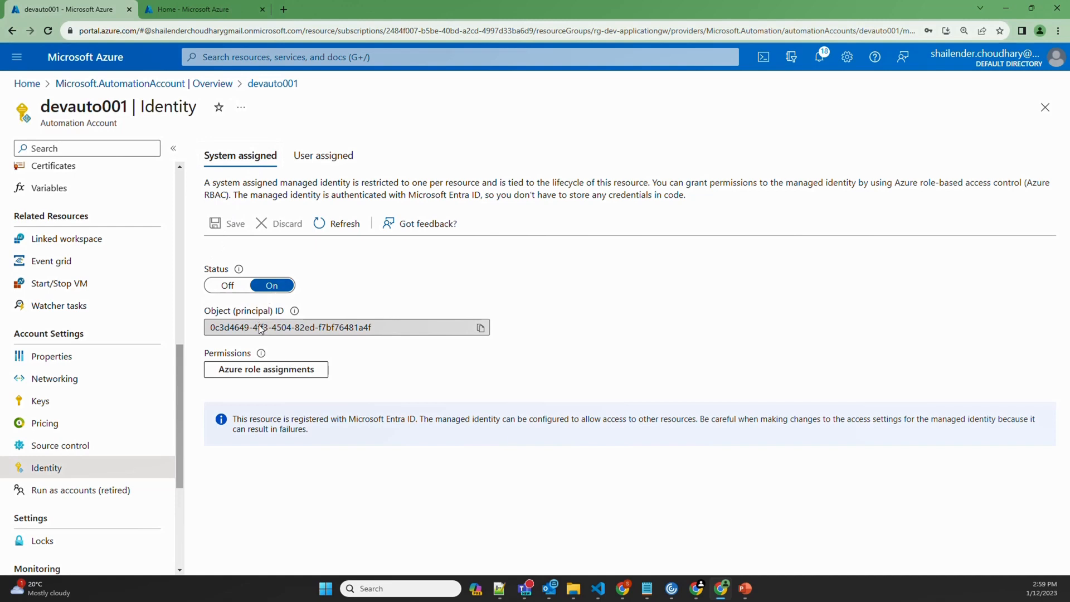
Assign devauto001's identity the Contributor role on rg-dev-applicationgw, then return to Automation Accounts
{"action": "left_click", "coordinate": [265, 373]}
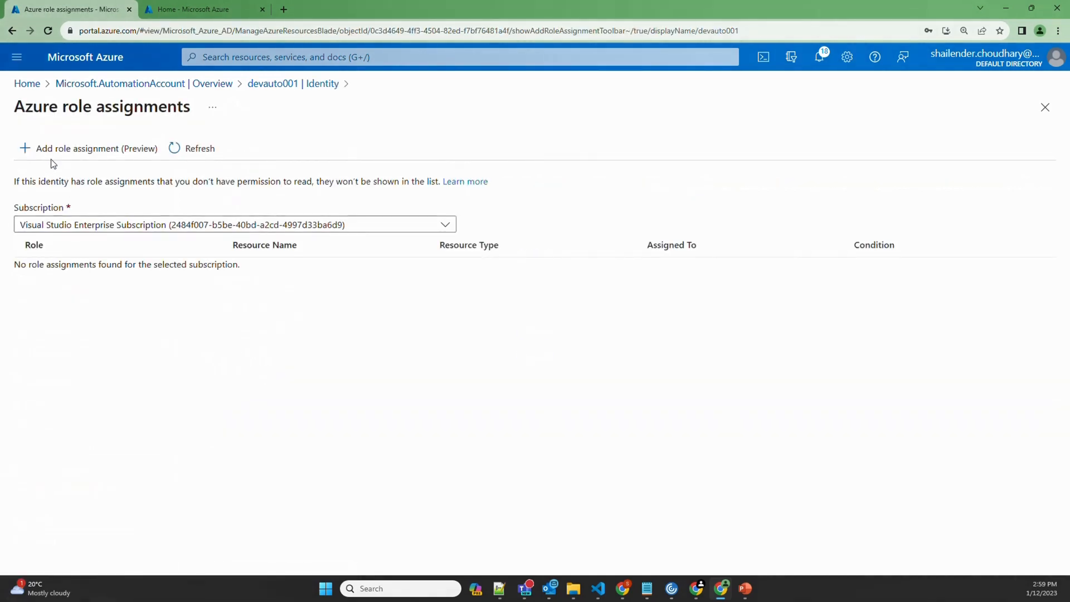
{"action": "left_click", "coordinate": [64, 149]}
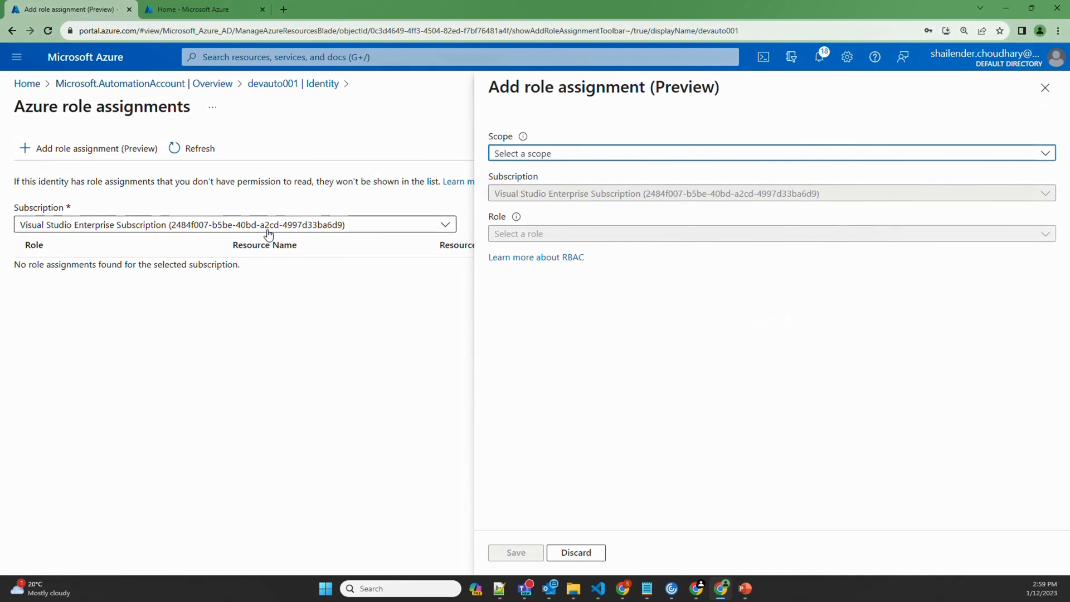
{"action": "left_click", "coordinate": [546, 159]}
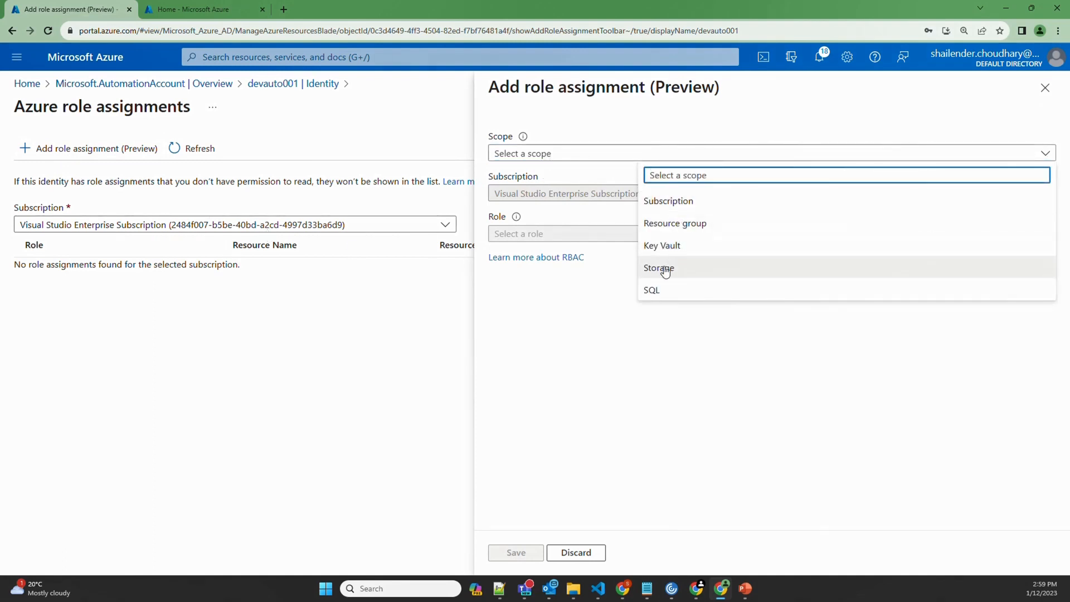
{"action": "left_click", "coordinate": [673, 224]}
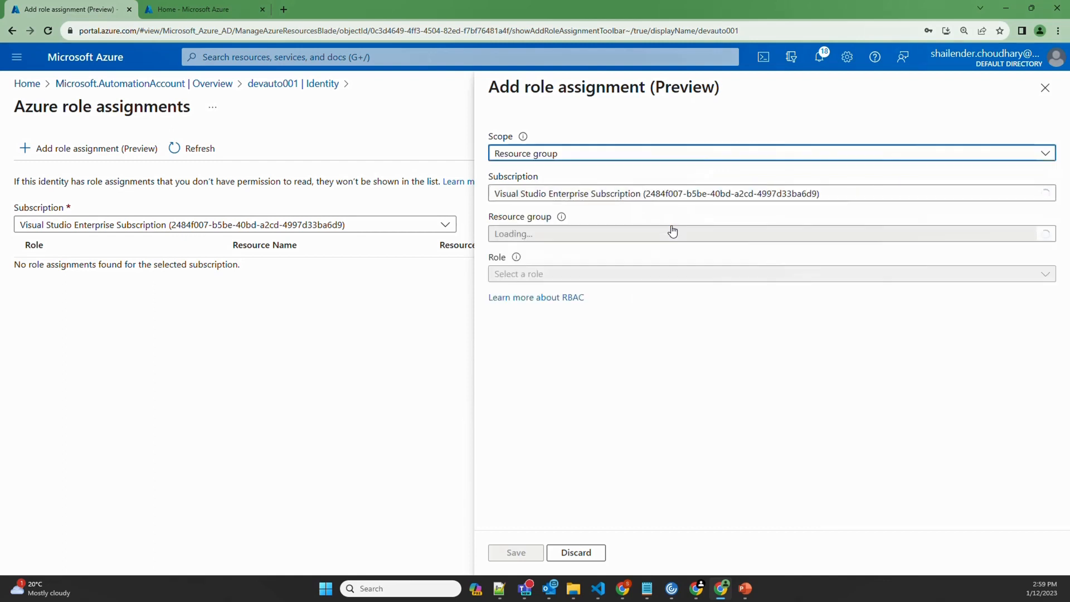
{"action": "left_click", "coordinate": [527, 274]}
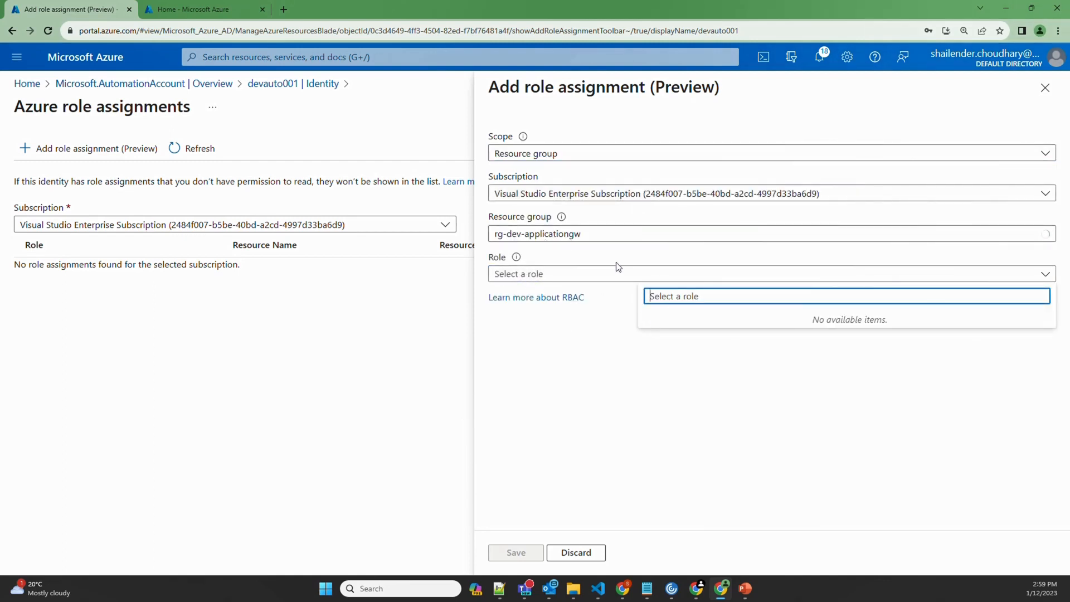
{"action": "left_click", "coordinate": [640, 272]}
{"action": "left_click", "coordinate": [661, 347]}
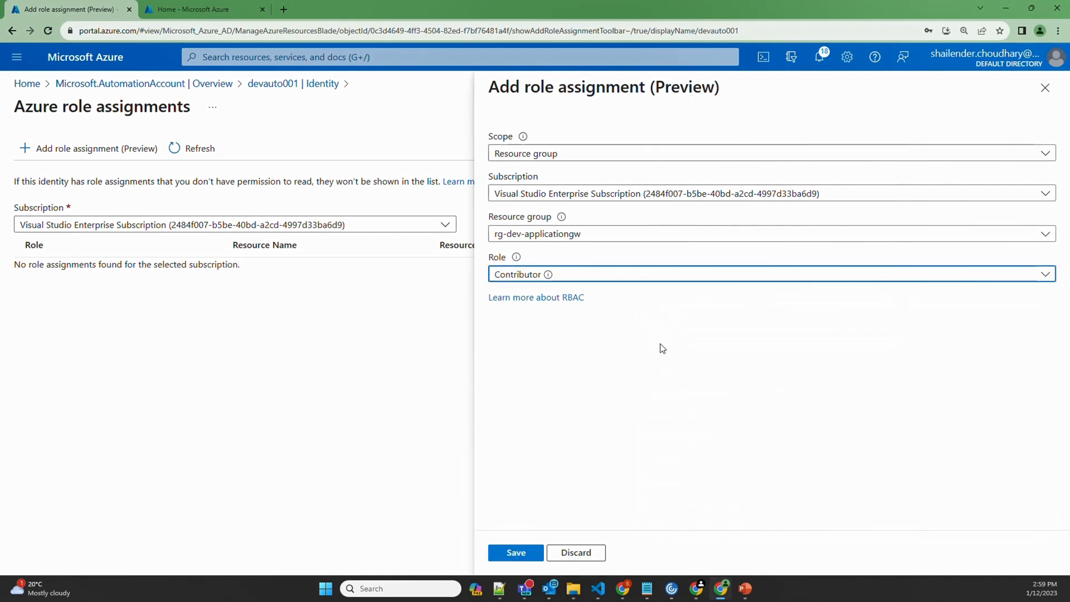
{"action": "left_click", "coordinate": [518, 553]}
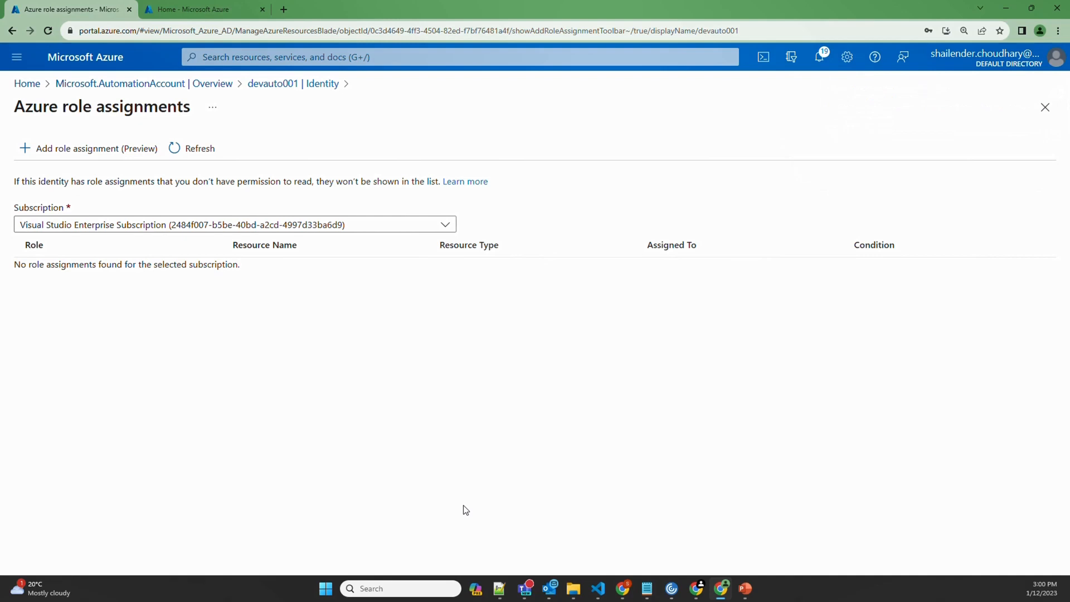
{"action": "left_click", "coordinate": [390, 57]}
{"action": "left_click", "coordinate": [228, 274]}
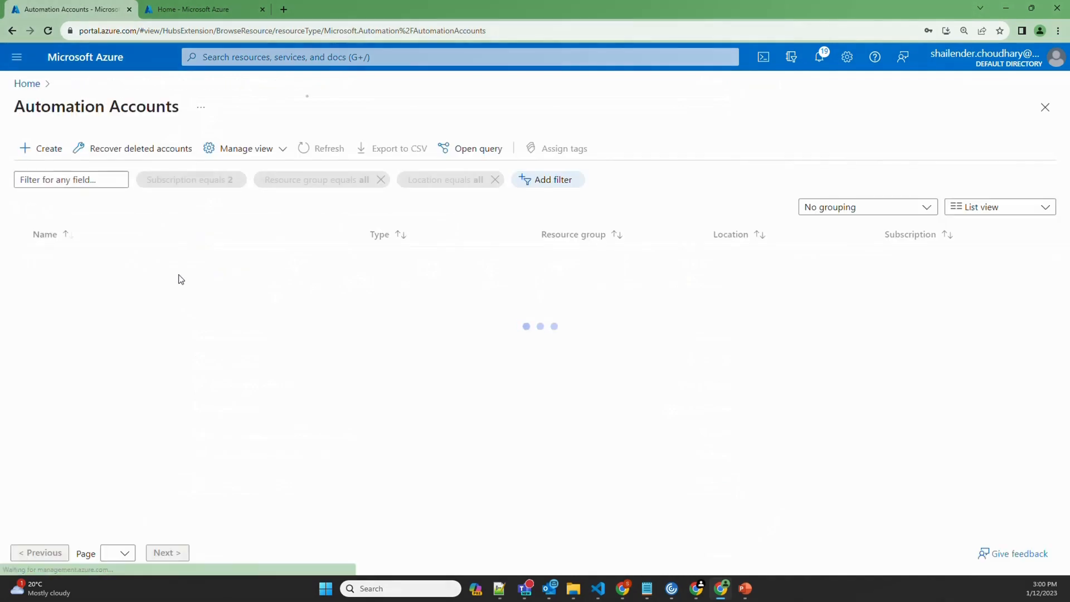
Create the PowerShell runbook stop-appgw with runtime version 5.1 in devauto001's Runbooks
{"action": "left_click", "coordinate": [75, 258]}
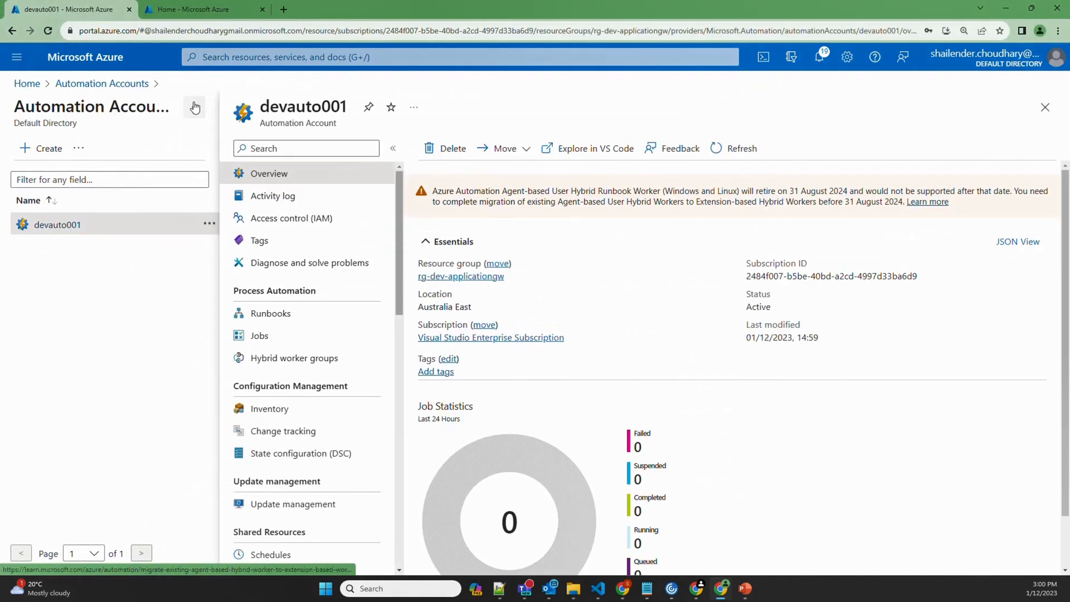
{"action": "left_click", "coordinate": [195, 108]}
{"action": "left_click", "coordinate": [80, 314]}
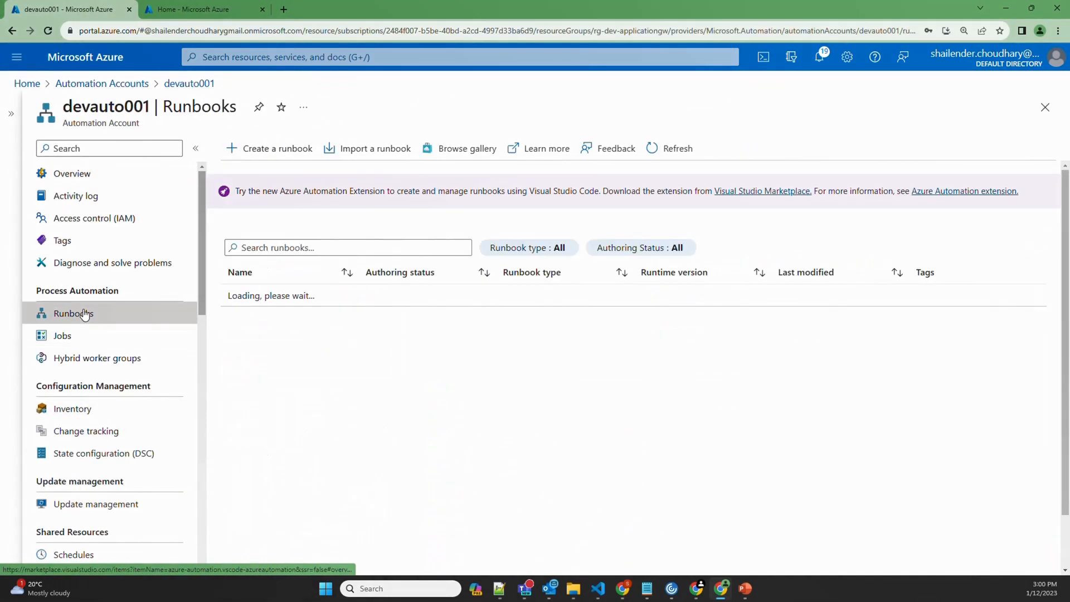
{"action": "left_click", "coordinate": [285, 148]}
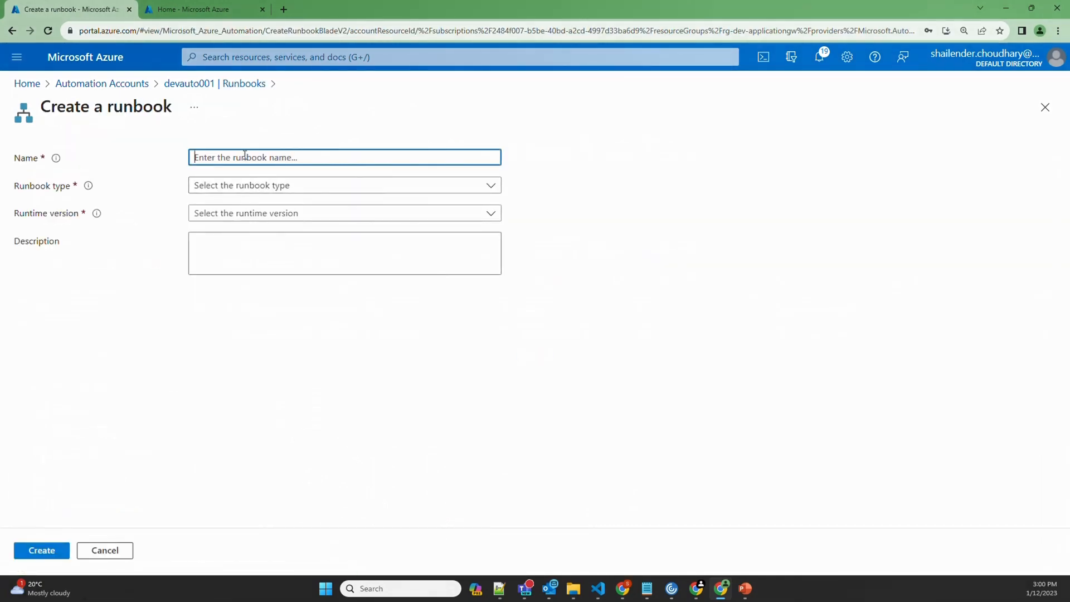
{"action": "type", "text": "stop-appgw"}
{"action": "left_click", "coordinate": [248, 186]}
{"action": "left_click", "coordinate": [238, 205]}
{"action": "left_click", "coordinate": [244, 212]}
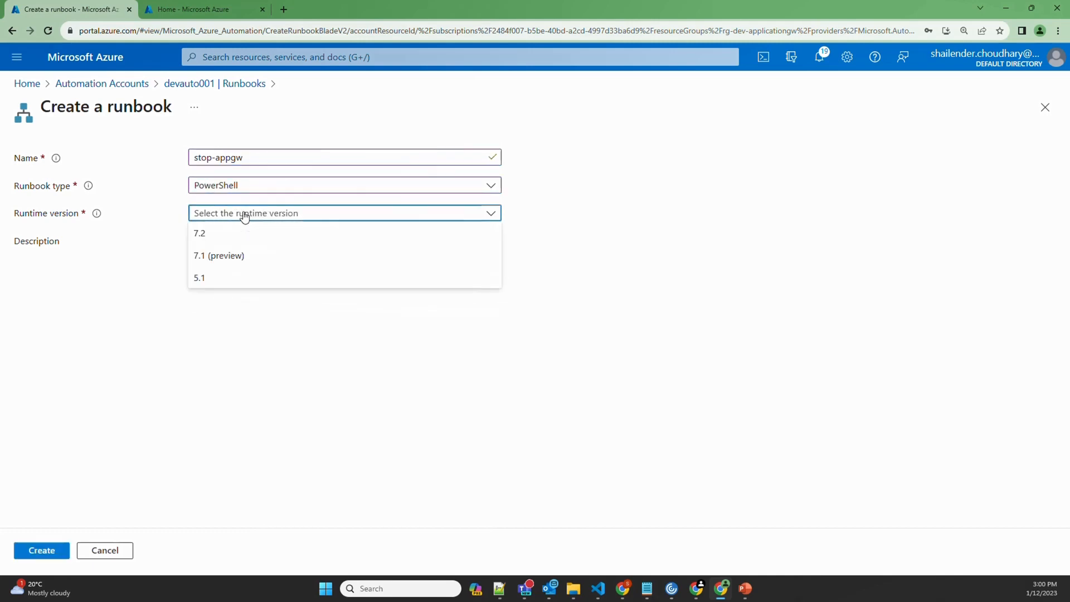
{"action": "left_click", "coordinate": [208, 279]}
{"action": "left_click", "coordinate": [42, 550]}
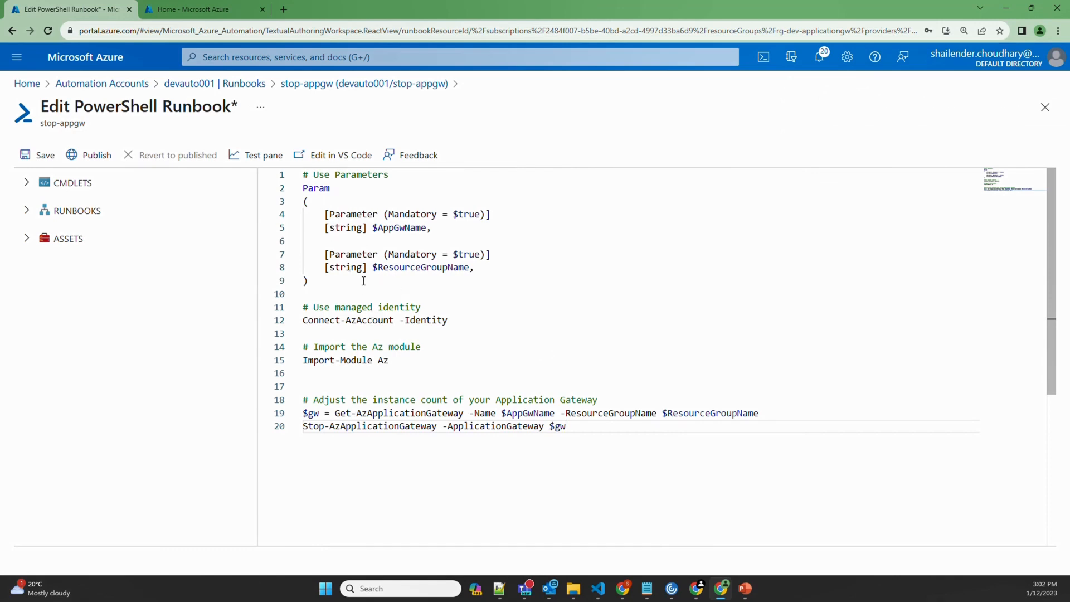
Review the script's parameters, identity sign-in and stop-gateway commands, then save and open the Test pane
{"action": "double_click", "coordinate": [397, 228]}
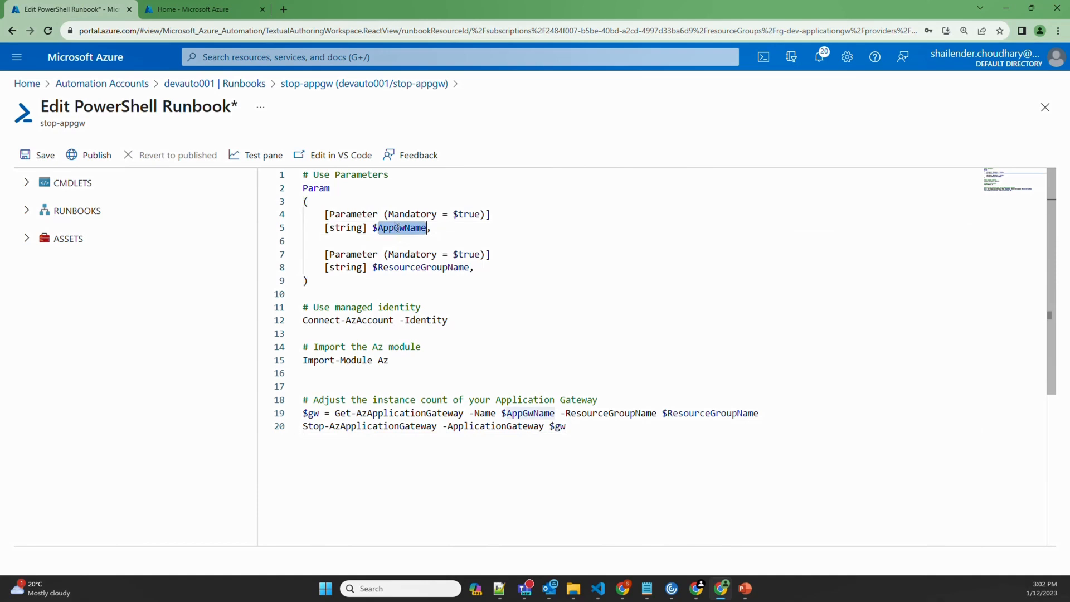
{"action": "double_click", "coordinate": [410, 269]}
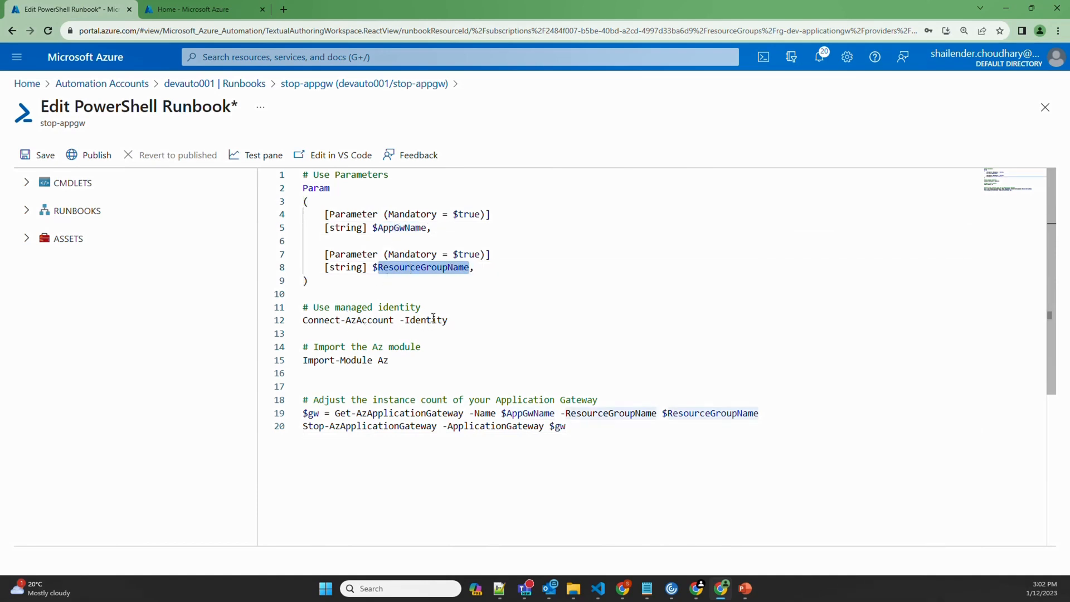
{"action": "left_click_drag", "start_coordinate": [449, 320], "coordinate": [304, 308]}
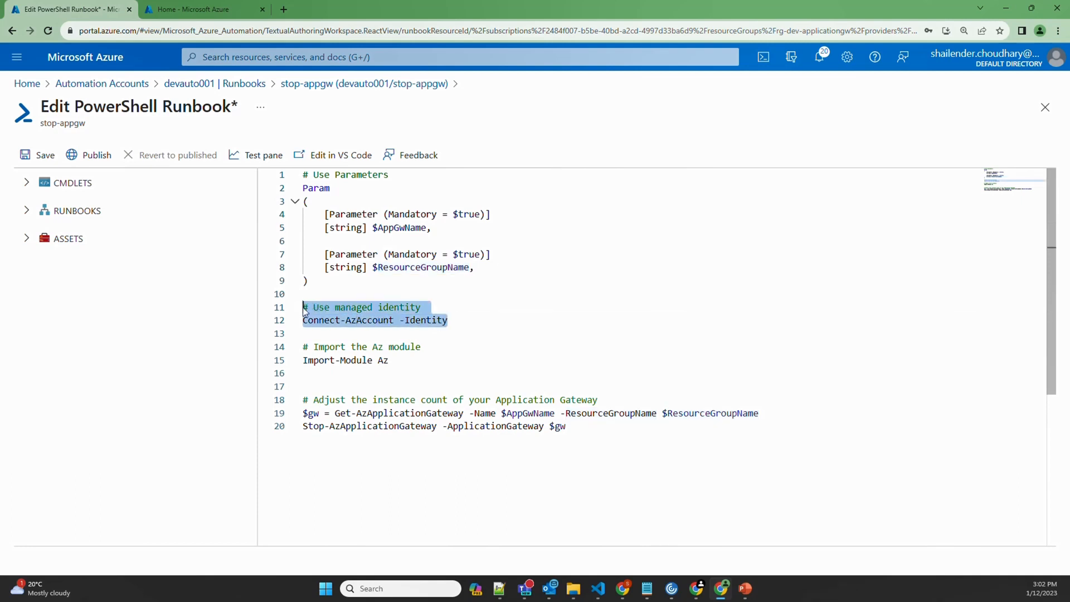
{"action": "left_click_drag", "start_coordinate": [400, 360], "coordinate": [306, 353]}
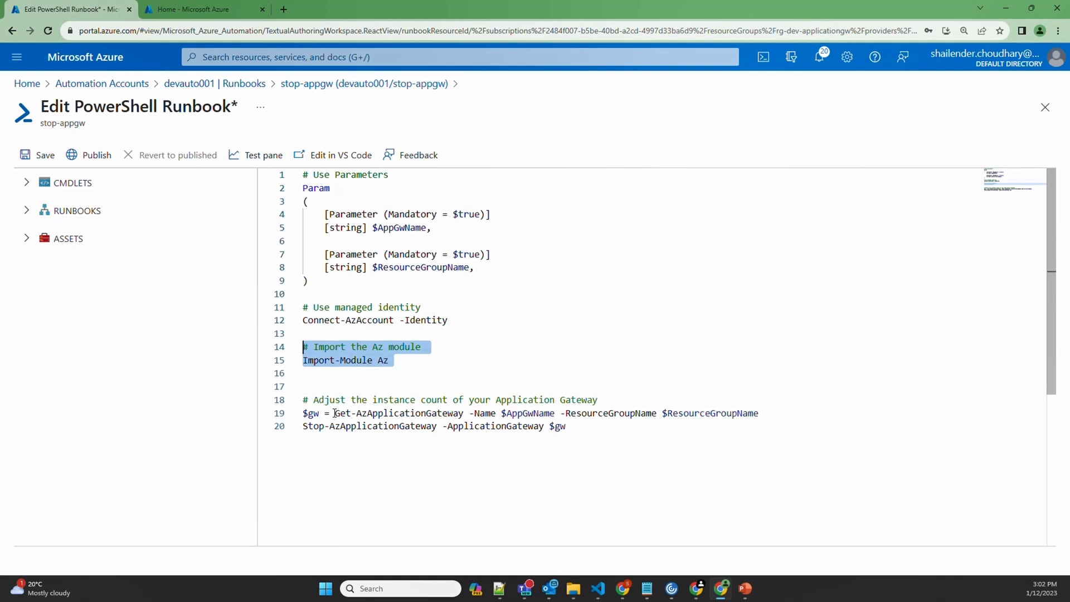
{"action": "left_click_drag", "start_coordinate": [334, 413], "coordinate": [720, 424]}
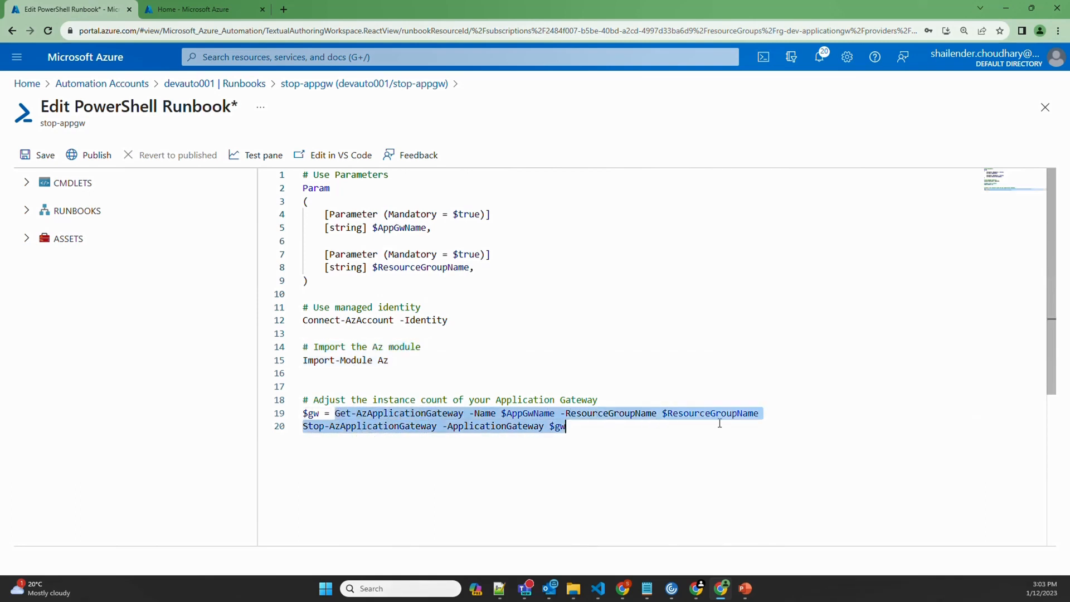
{"action": "left_click", "coordinate": [564, 428]}
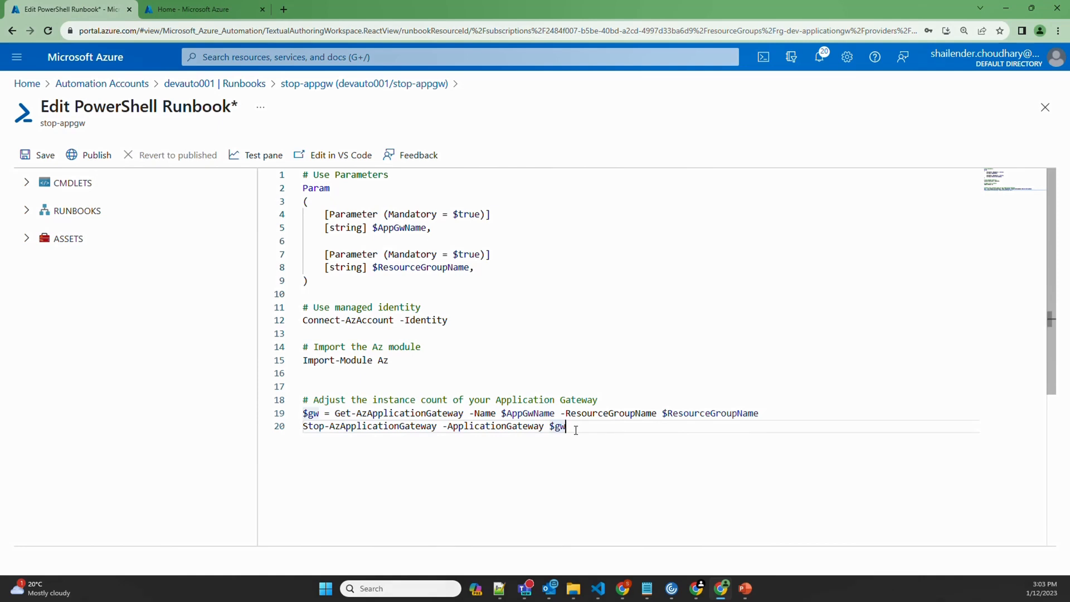
{"action": "left_click", "coordinate": [39, 155]}
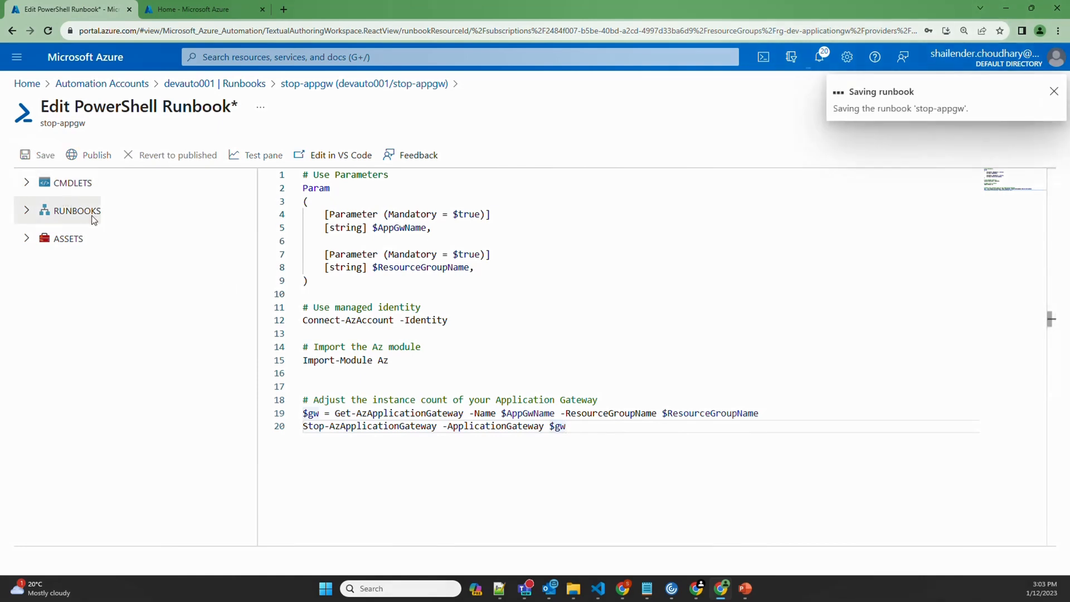
{"action": "left_click", "coordinate": [257, 155]}
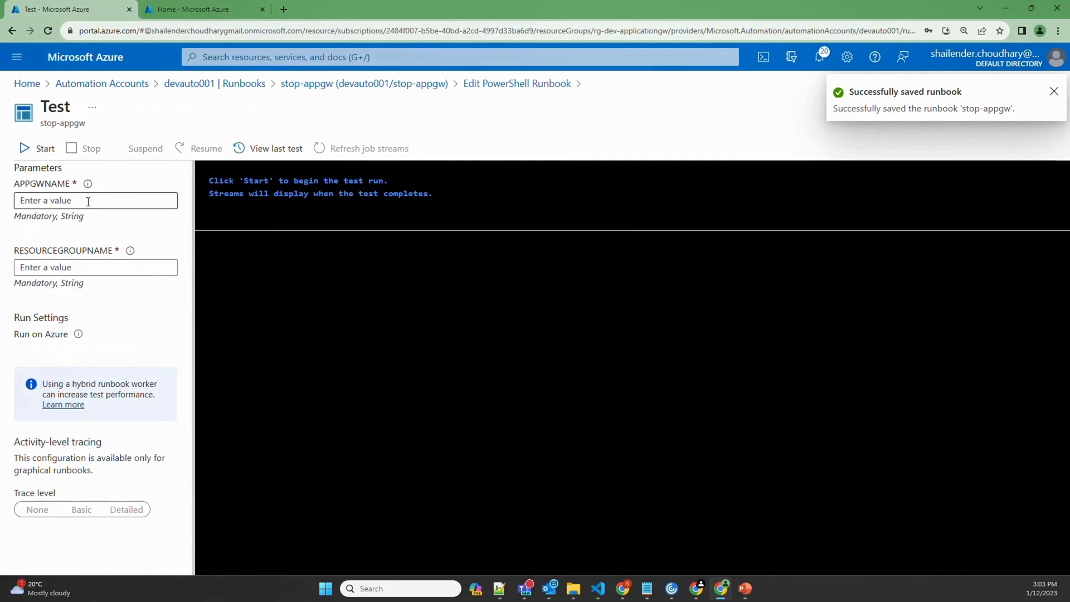
Fill the test parameters: APPGWNAME agw-dev-001 and RESOURCEGROUPNAME rg-dev-applicationgw, copied from the gateway list
{"action": "left_click", "coordinate": [176, 9]}
{"action": "left_click", "coordinate": [262, 143]}
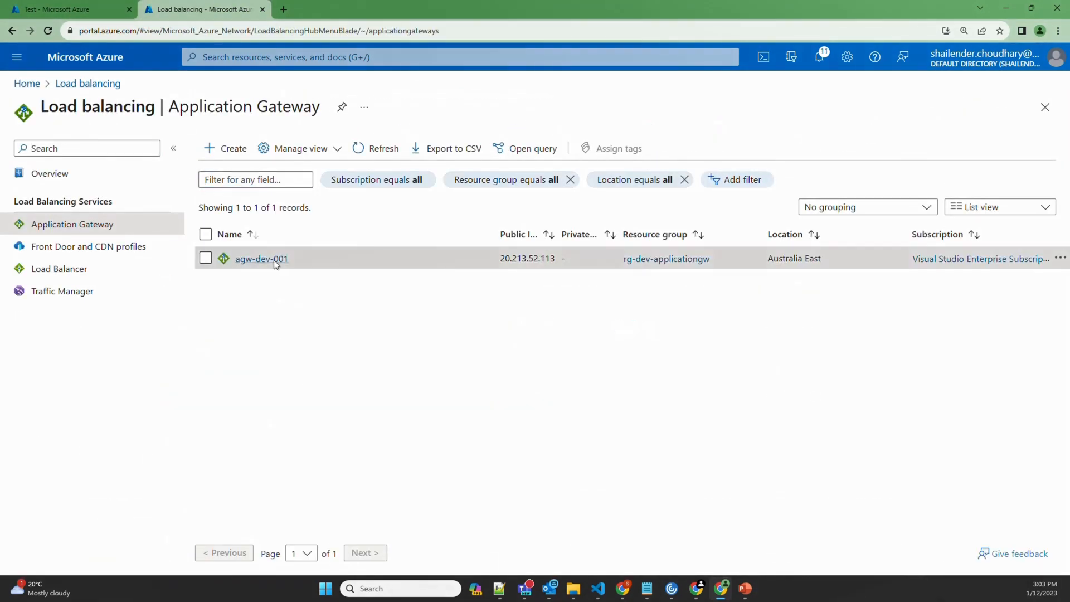
{"action": "left_click_drag", "start_coordinate": [288, 259], "coordinate": [237, 261]}
{"action": "key", "text": "ctrl+c"}
{"action": "left_click", "coordinate": [61, 9]}
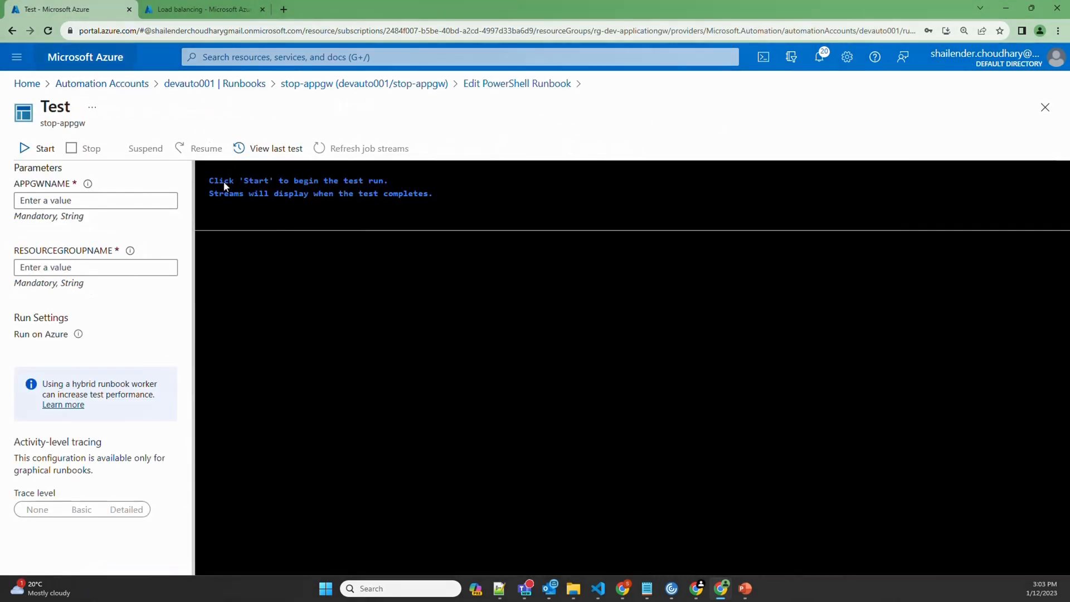
{"action": "left_click", "coordinate": [107, 199]}
{"action": "key", "text": "ctrl+v"}
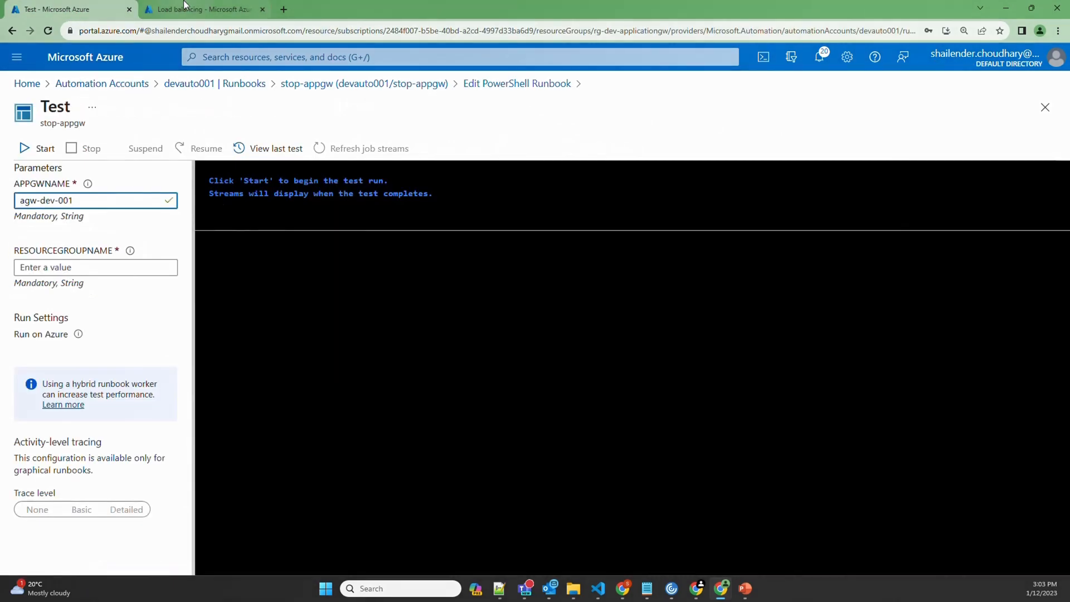
{"action": "left_click", "coordinate": [203, 9]}
{"action": "left_click_drag", "start_coordinate": [713, 267], "coordinate": [625, 269]}
{"action": "key", "text": "ctrl+c"}
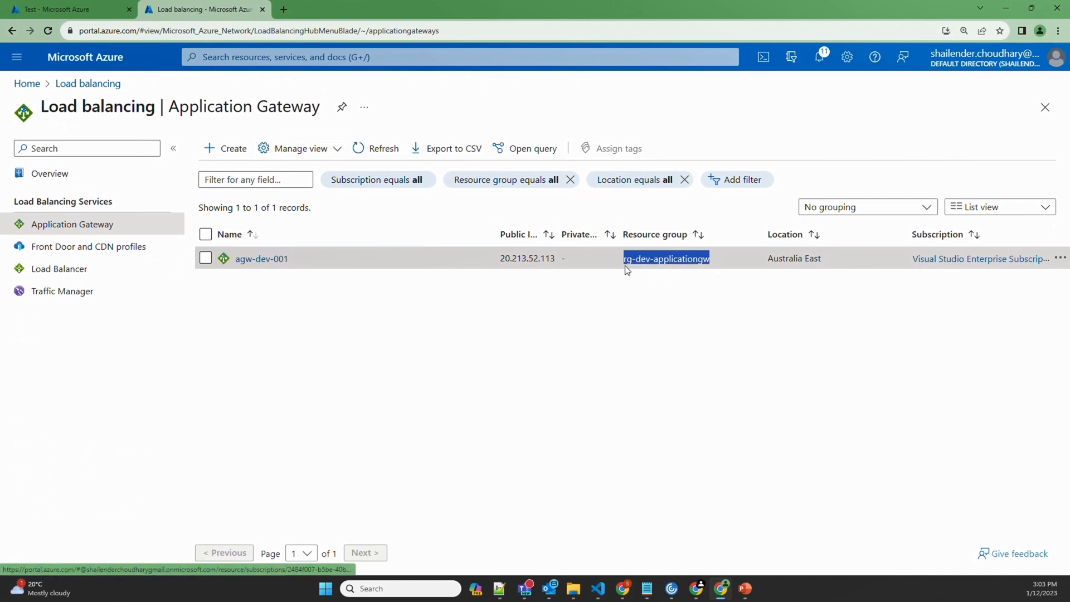
{"action": "left_click", "coordinate": [70, 10]}
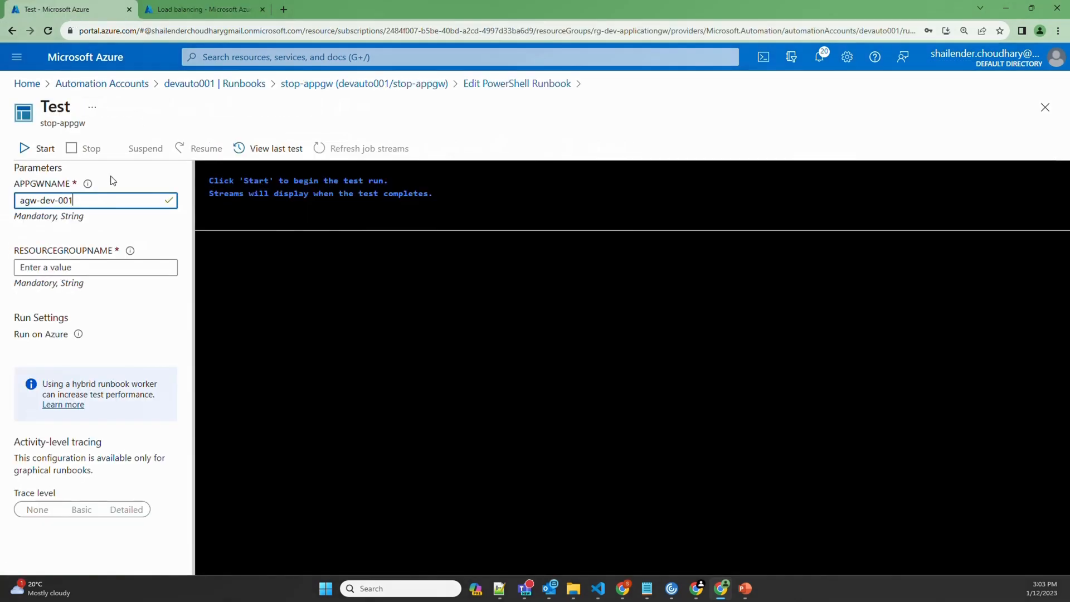
{"action": "left_click", "coordinate": [97, 270]}
{"action": "key", "text": "ctrl+v"}
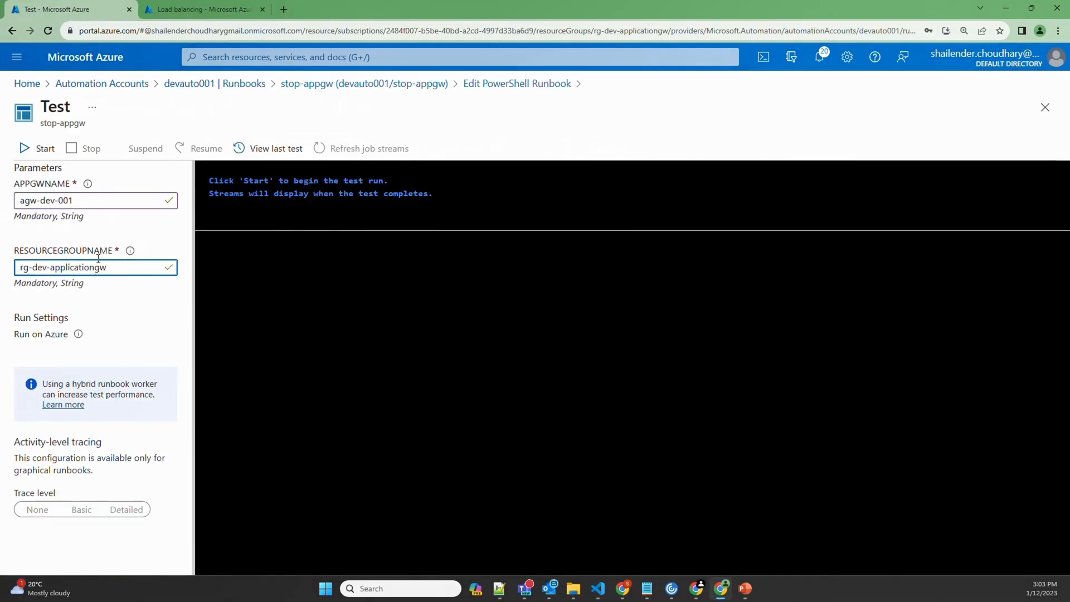
Run the stop-appgw test and review its output once it completes
{"action": "left_click", "coordinate": [41, 149]}
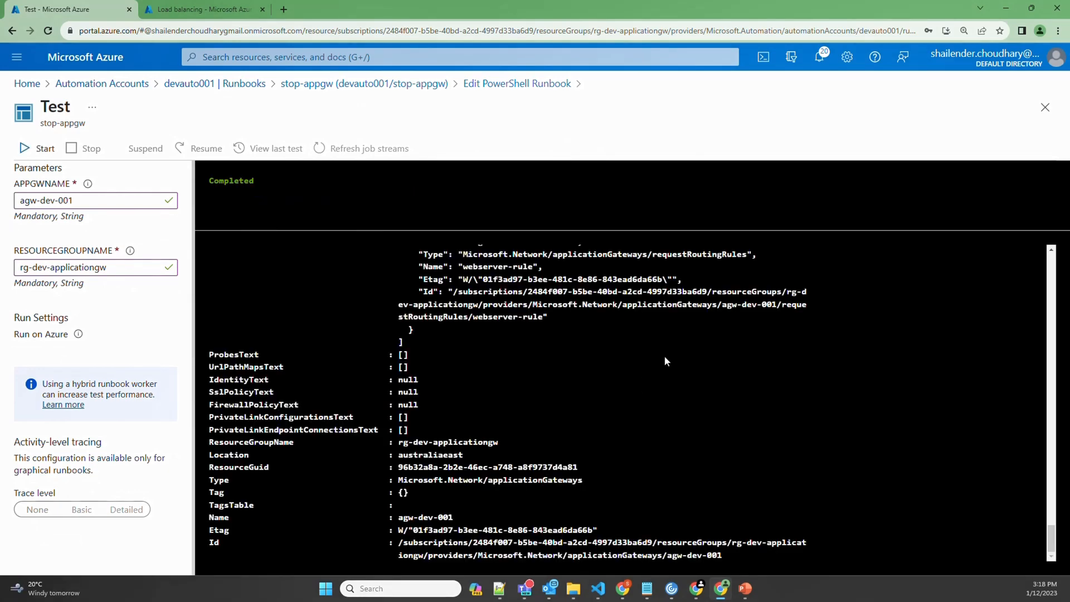
{"action": "scroll", "coordinate": [665, 351], "scroll_direction": "up", "scroll_amount": 7}
{"action": "scroll", "coordinate": [668, 363], "scroll_direction": "up", "scroll_amount": 8}
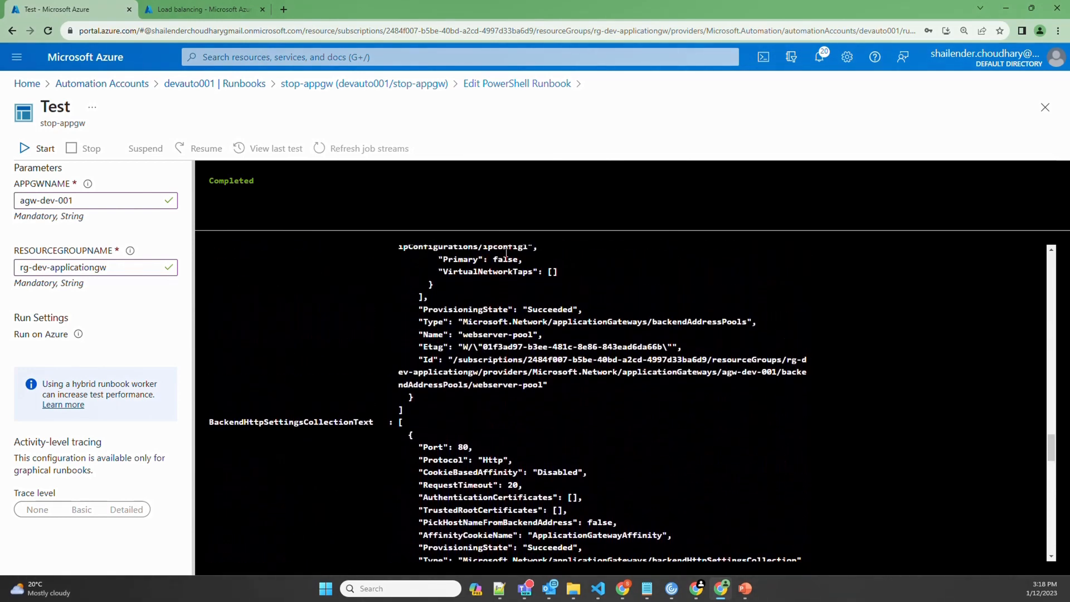
{"action": "left_click", "coordinate": [202, 14]}
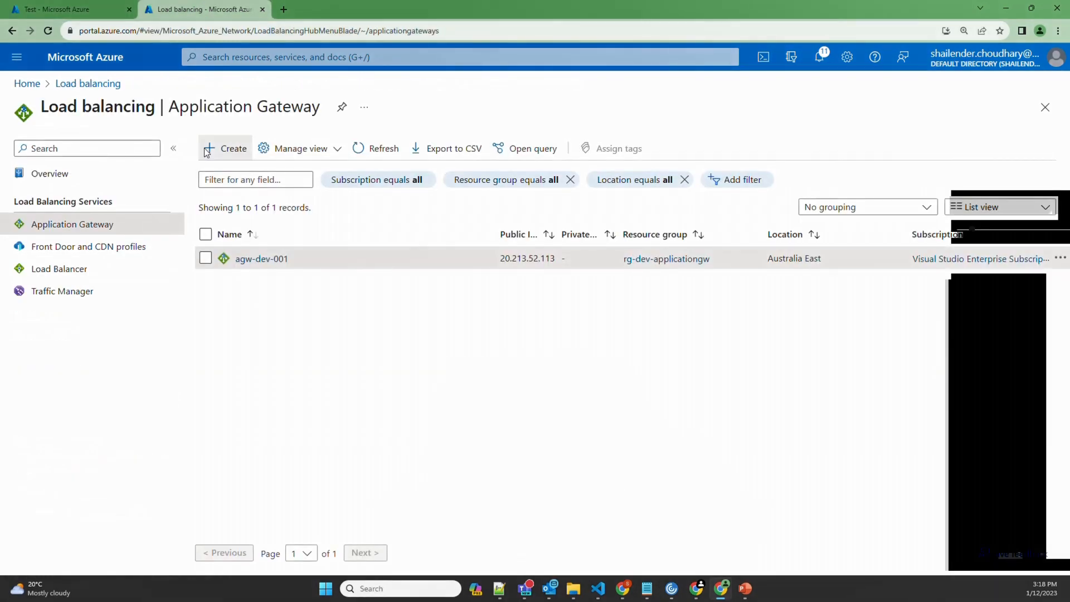
Check in agw-dev-001's Properties that its Operational State is Stopped
{"action": "left_click", "coordinate": [244, 260]}
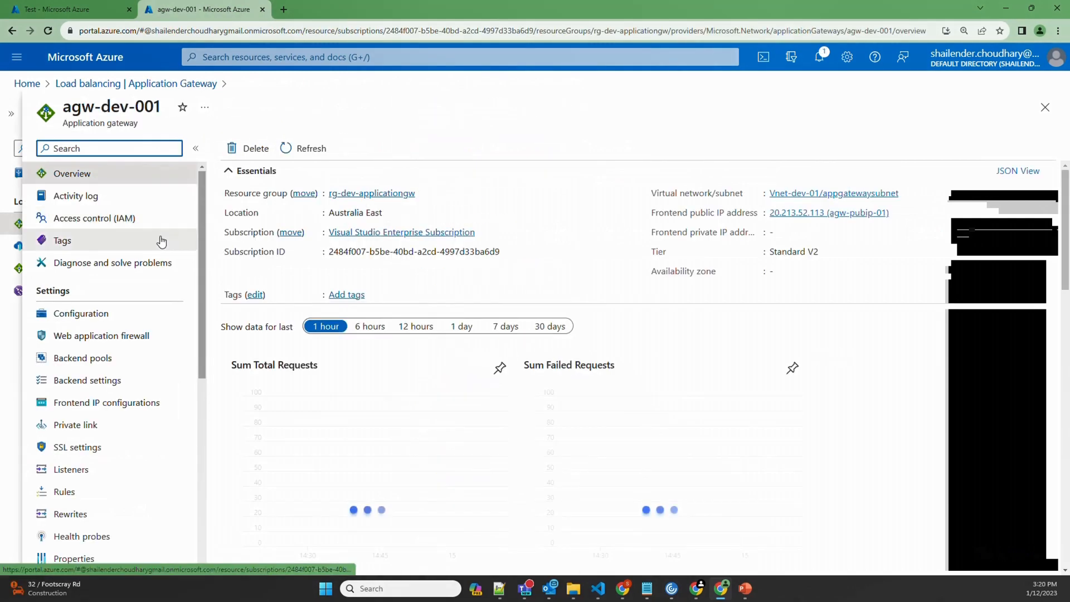
{"action": "left_click", "coordinate": [73, 558]}
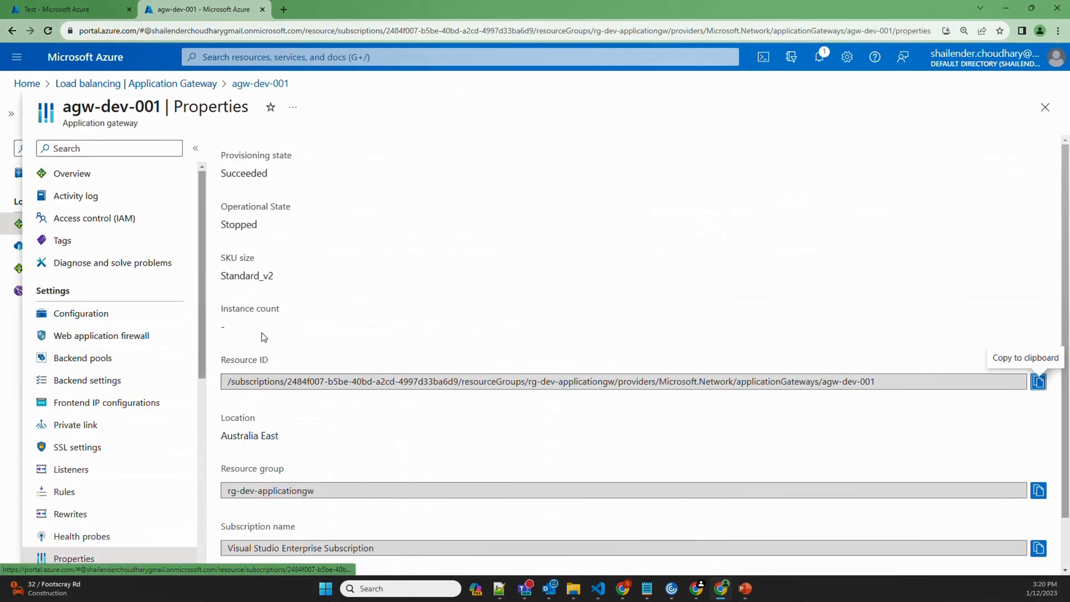
{"action": "left_click_drag", "start_coordinate": [268, 228], "coordinate": [226, 224]}
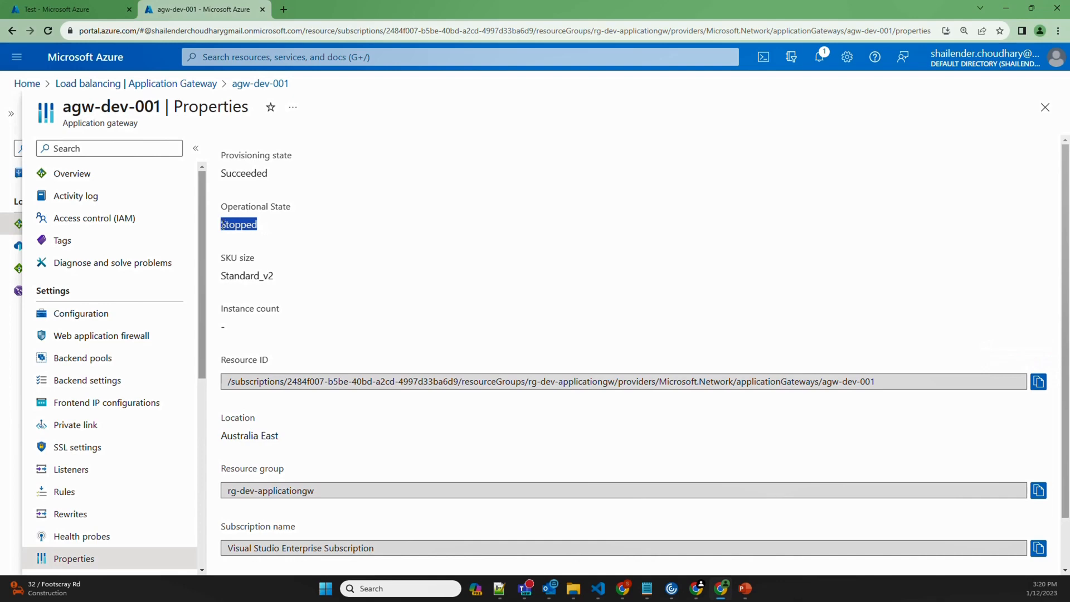
Leave the test pane for the stop-appgw editor, discarding the unsaved test edits
{"action": "left_click", "coordinate": [88, 10]}
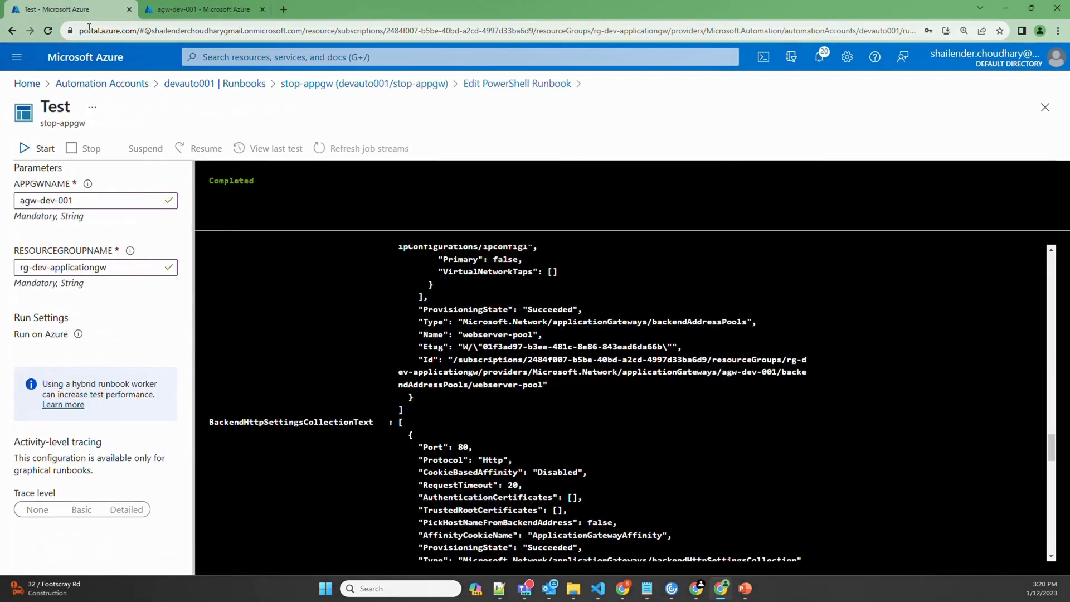
{"action": "left_click", "coordinate": [471, 84]}
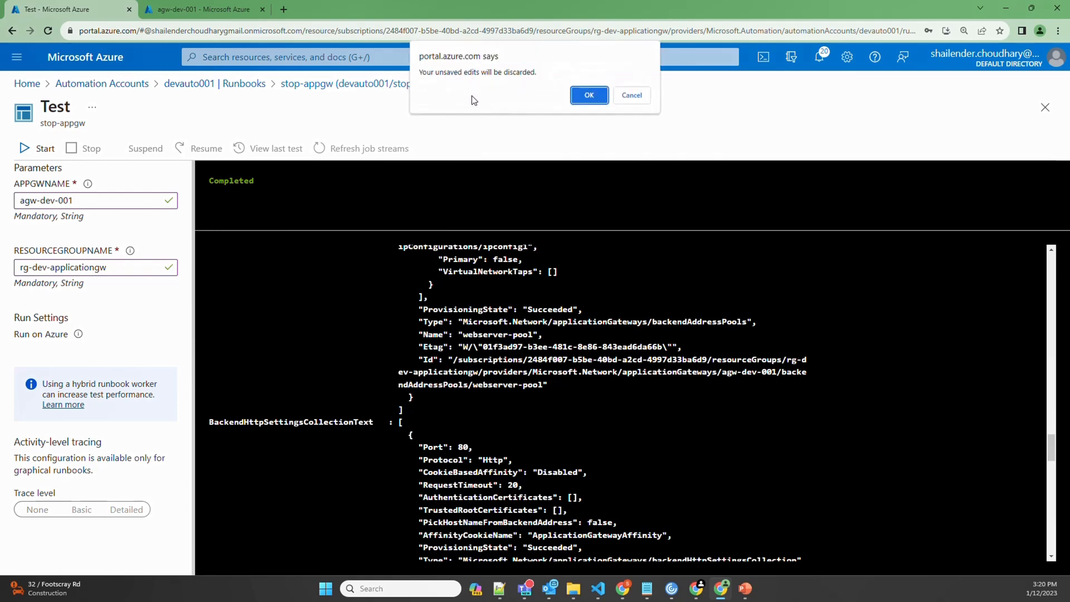
{"action": "left_click", "coordinate": [587, 96]}
Publish stop-appgw, replacing the previous version, and go to devauto001's Schedules
{"action": "left_click", "coordinate": [89, 155]}
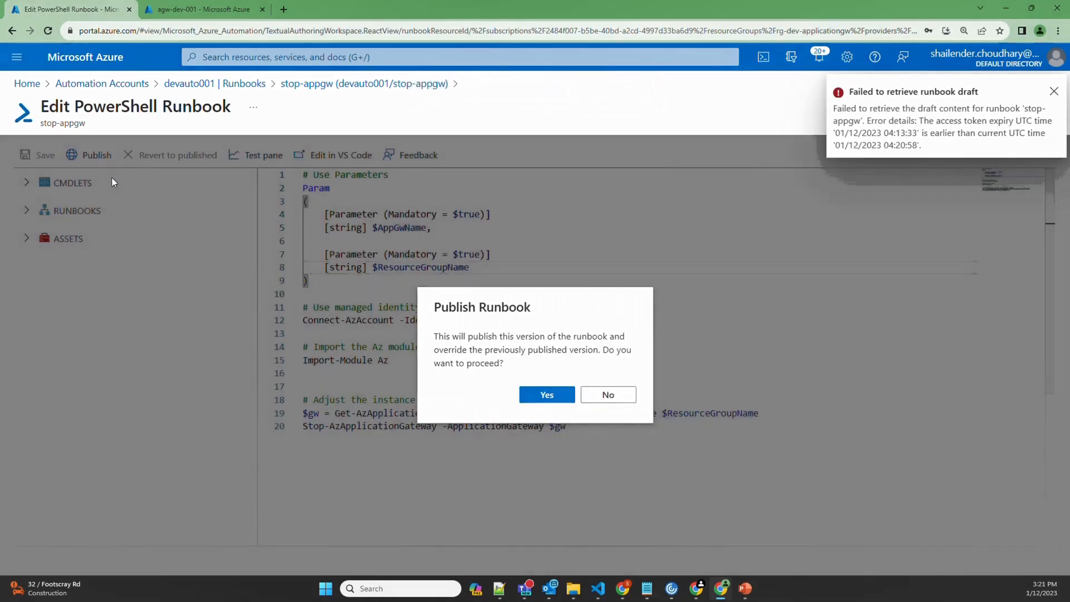
{"action": "left_click", "coordinate": [547, 393]}
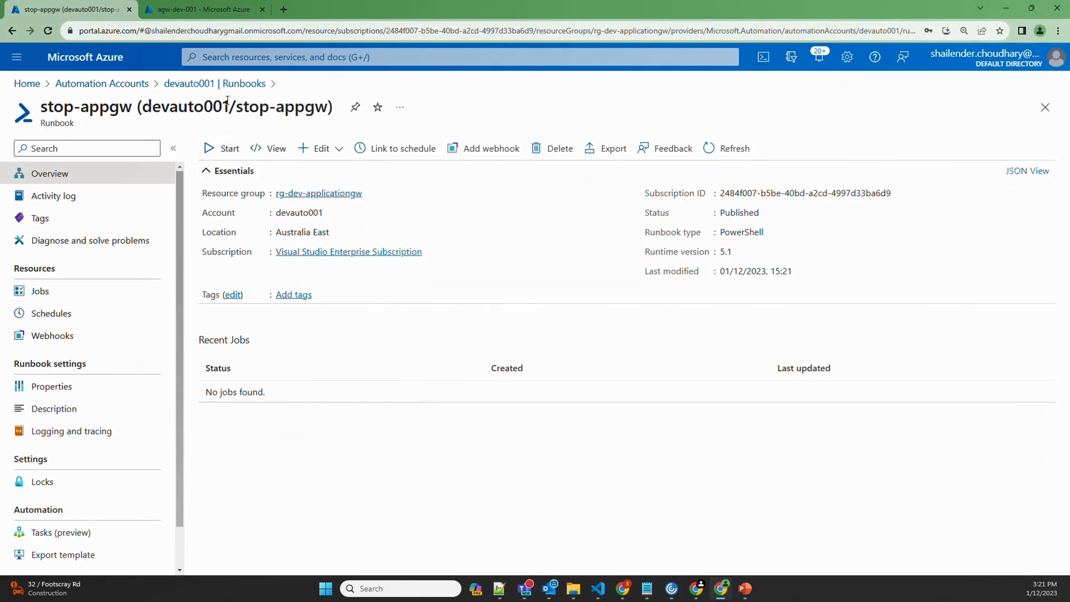
{"action": "left_click", "coordinate": [139, 86]}
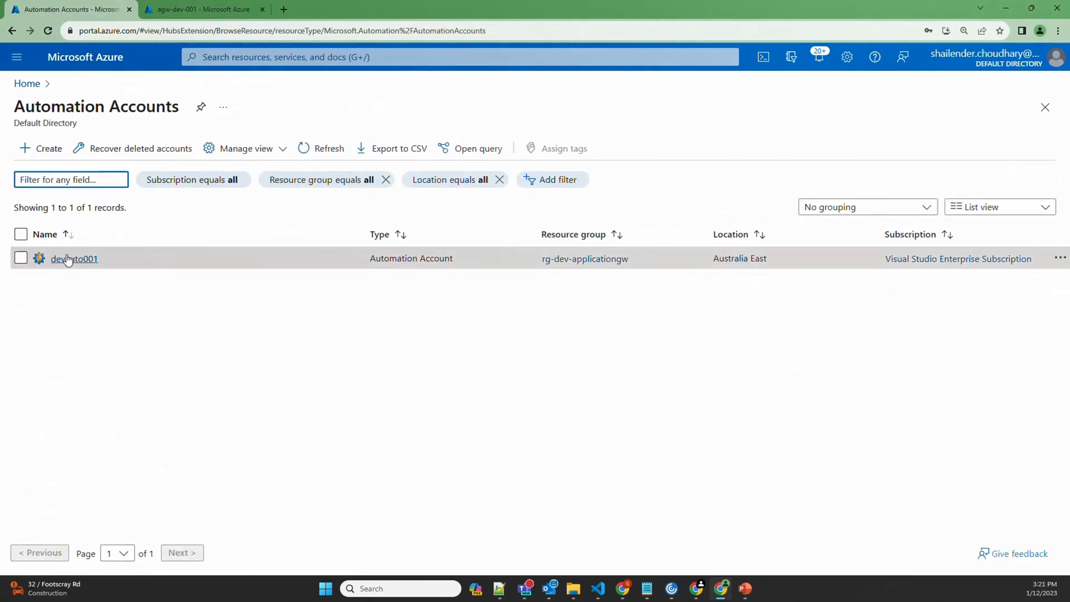
{"action": "left_click", "coordinate": [67, 260]}
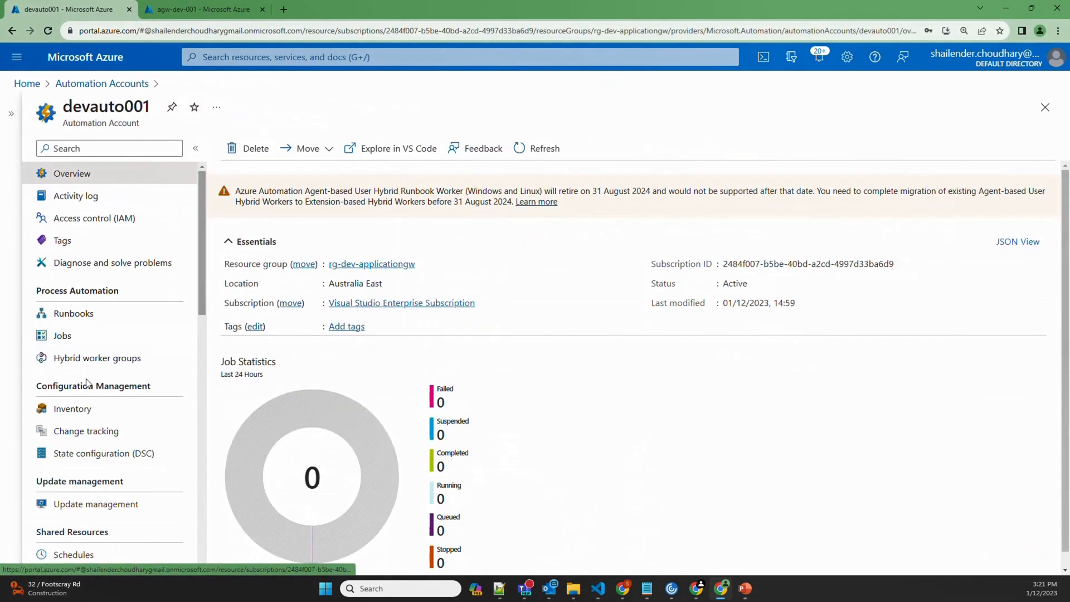
{"action": "left_click", "coordinate": [73, 554]}
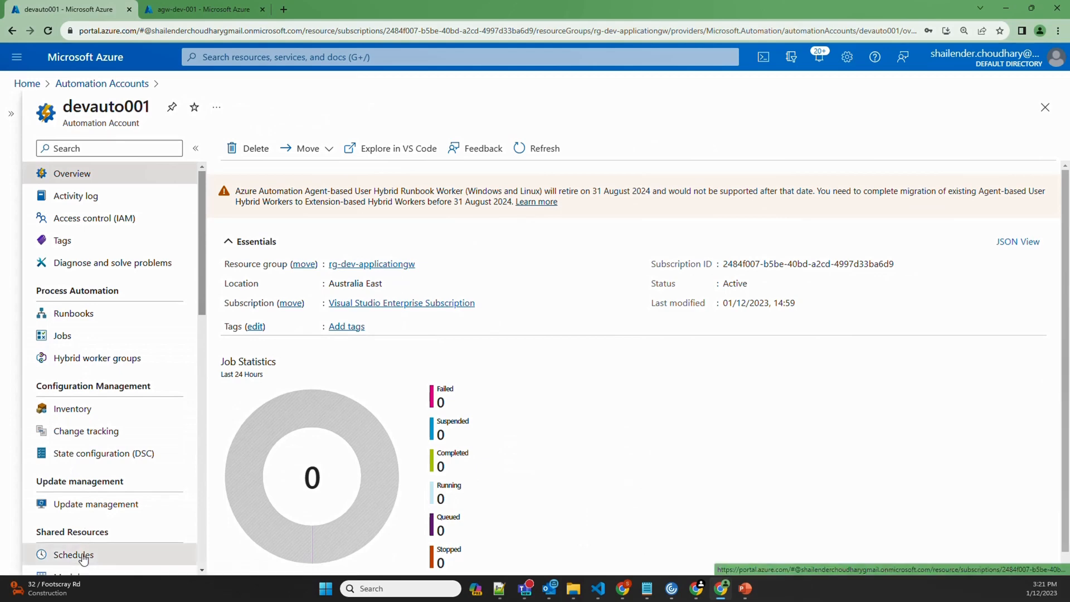
Create a one-time schedule named stop-appgw starting 02/12/2023 at 00:00
{"action": "left_click", "coordinate": [252, 149]}
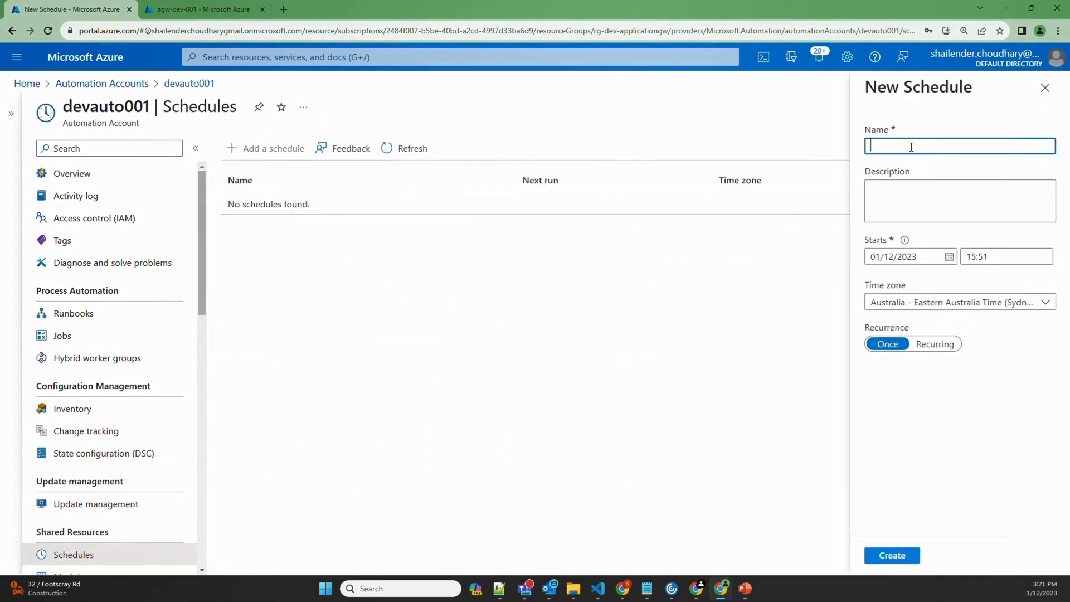
{"action": "type", "text": "stop-appgw"}
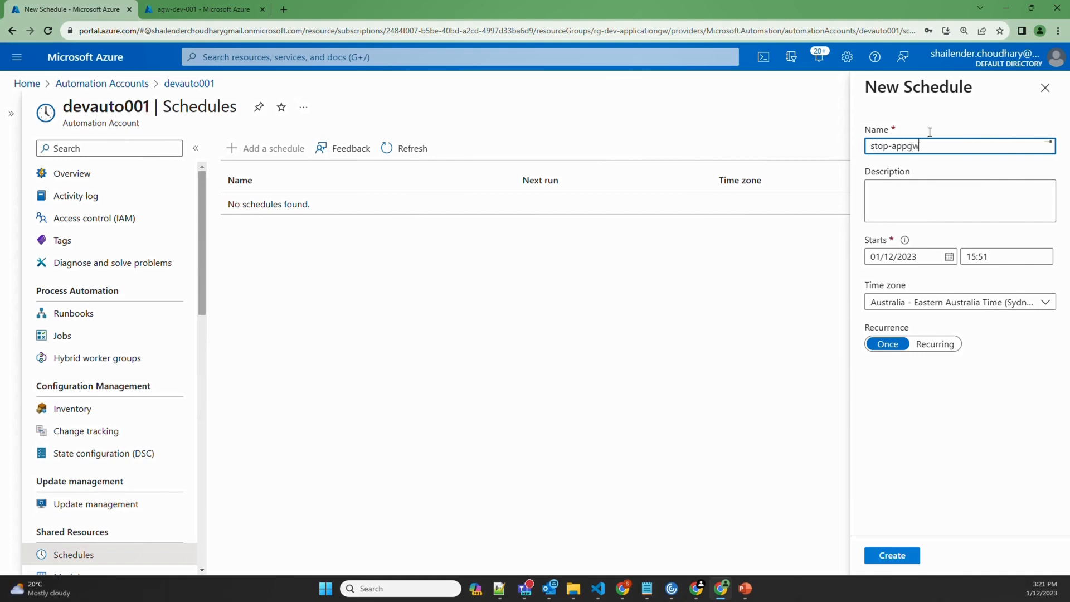
{"action": "left_click", "coordinate": [949, 256]}
{"action": "left_click", "coordinate": [996, 323]}
{"action": "left_click_drag", "start_coordinate": [993, 257], "coordinate": [968, 257]}
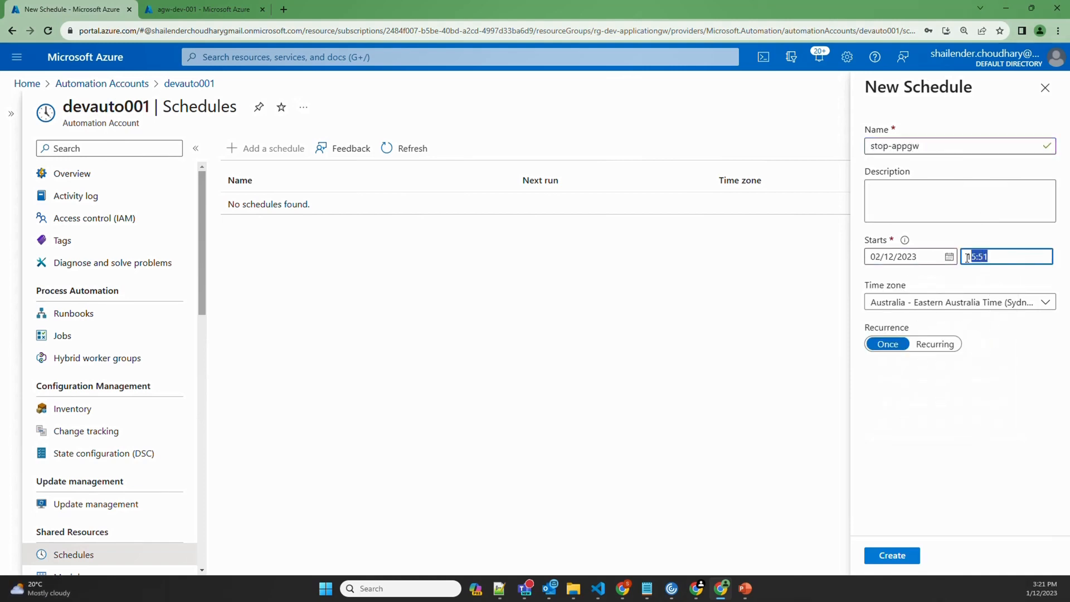
{"action": "type", "text": "00:00"}
{"action": "left_click", "coordinate": [892, 555]}
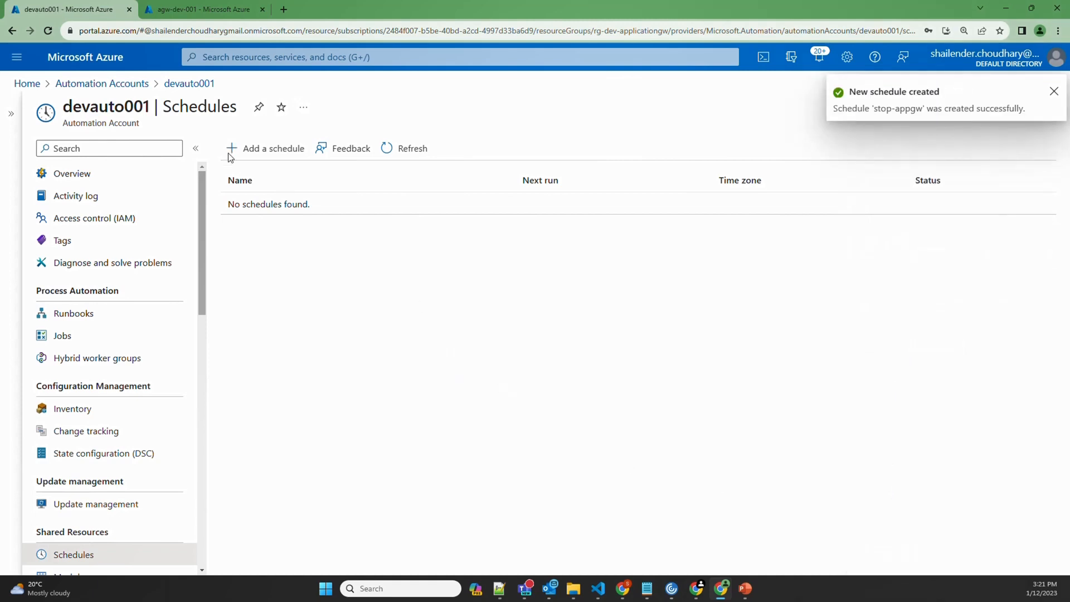
In the stop-appgw runbook, link the stop-appgw schedule and open its parameters
{"action": "left_click", "coordinate": [85, 313]}
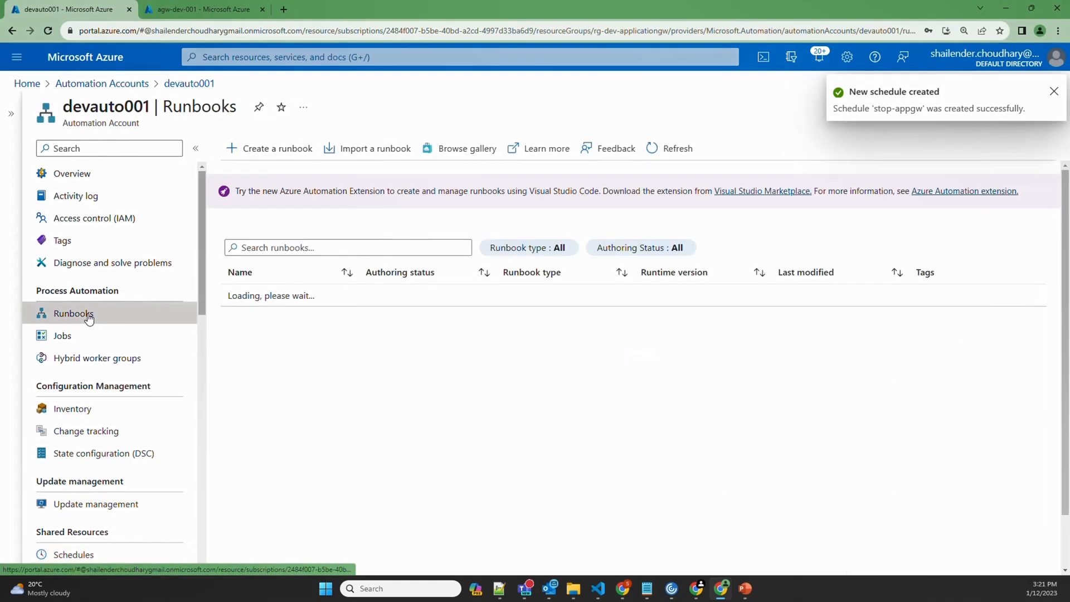
{"action": "left_click", "coordinate": [261, 353]}
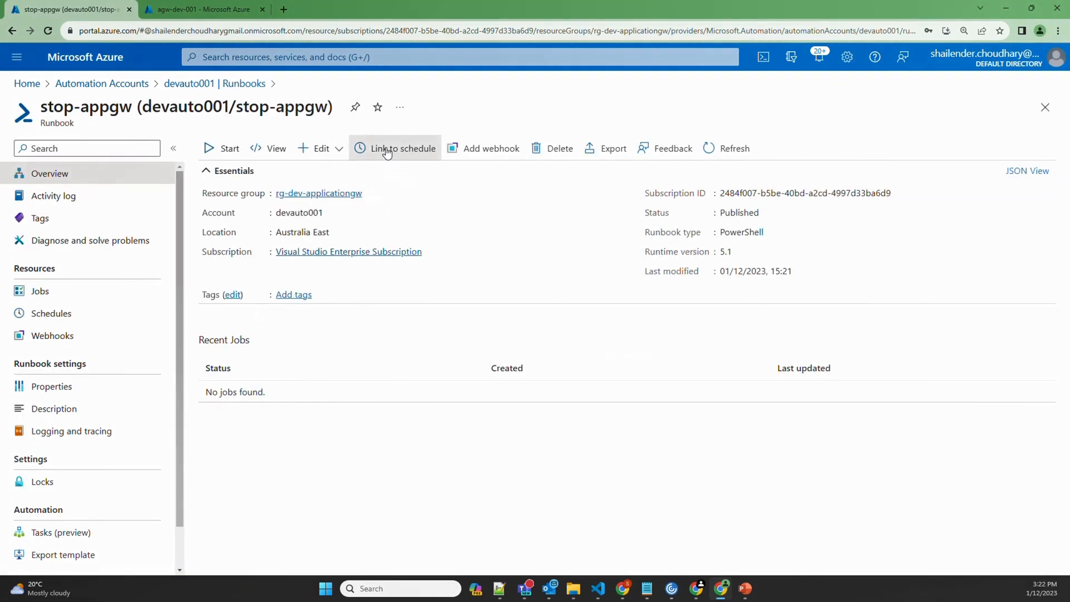
{"action": "left_click", "coordinate": [385, 149]}
{"action": "left_click", "coordinate": [114, 171]}
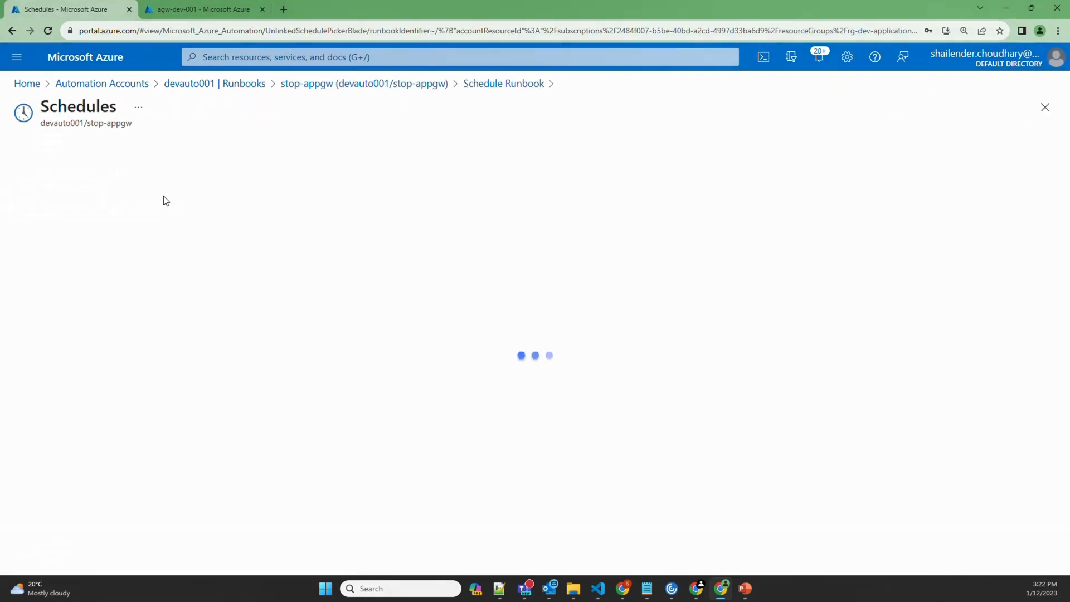
{"action": "left_click", "coordinate": [108, 203]}
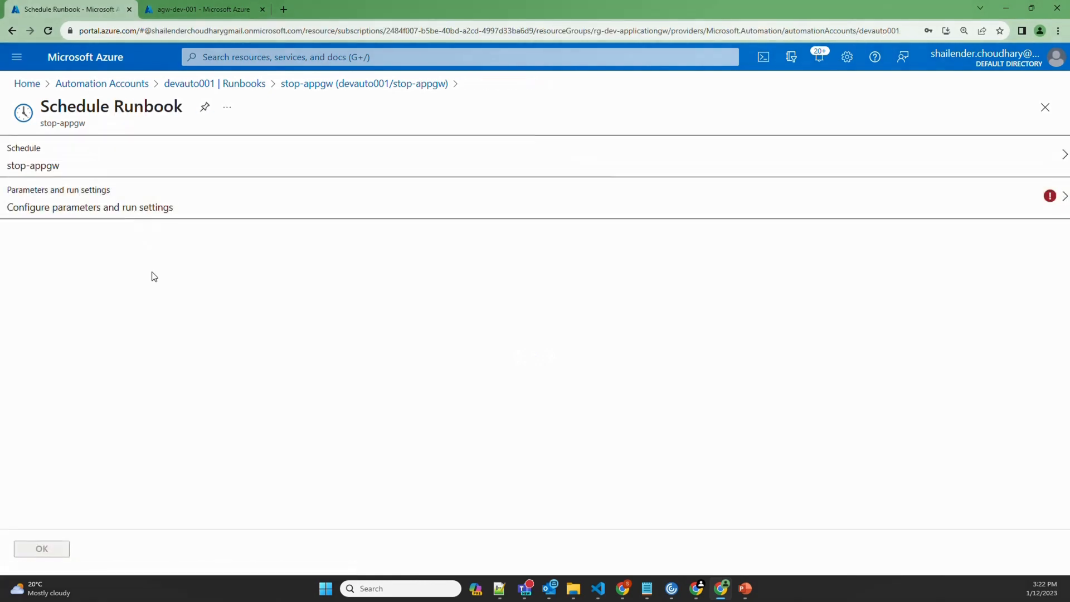
{"action": "left_click", "coordinate": [148, 207]}
Set schedule parameters APPGWNAME to agw-dev-001 and RESOURCEGROUPNAME to rg-dev-applicationgw
{"action": "left_click", "coordinate": [179, 16]}
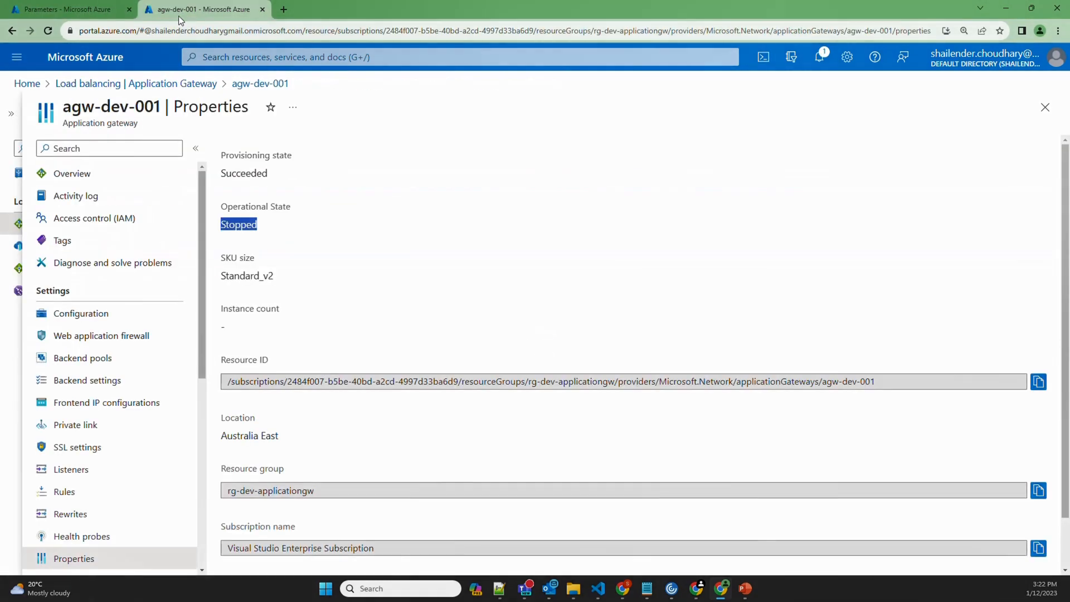
{"action": "left_click", "coordinate": [156, 103]}
{"action": "left_click_drag", "start_coordinate": [155, 103], "coordinate": [66, 104]}
{"action": "key", "text": "ctrl+c"}
{"action": "left_click", "coordinate": [67, 9]}
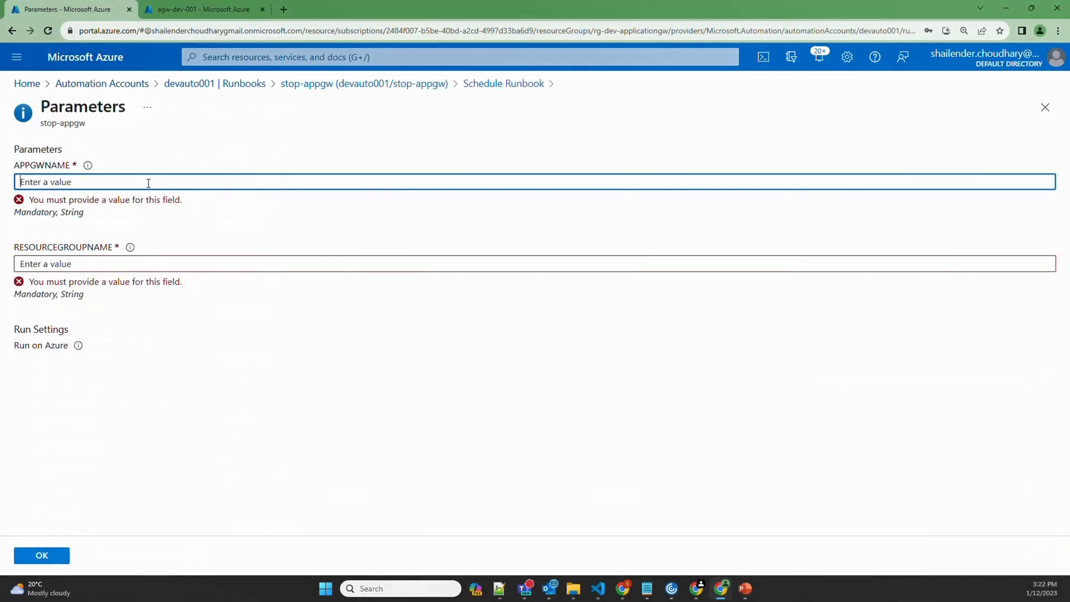
{"action": "key", "text": "ctrl+v"}
{"action": "left_click", "coordinate": [191, 9]}
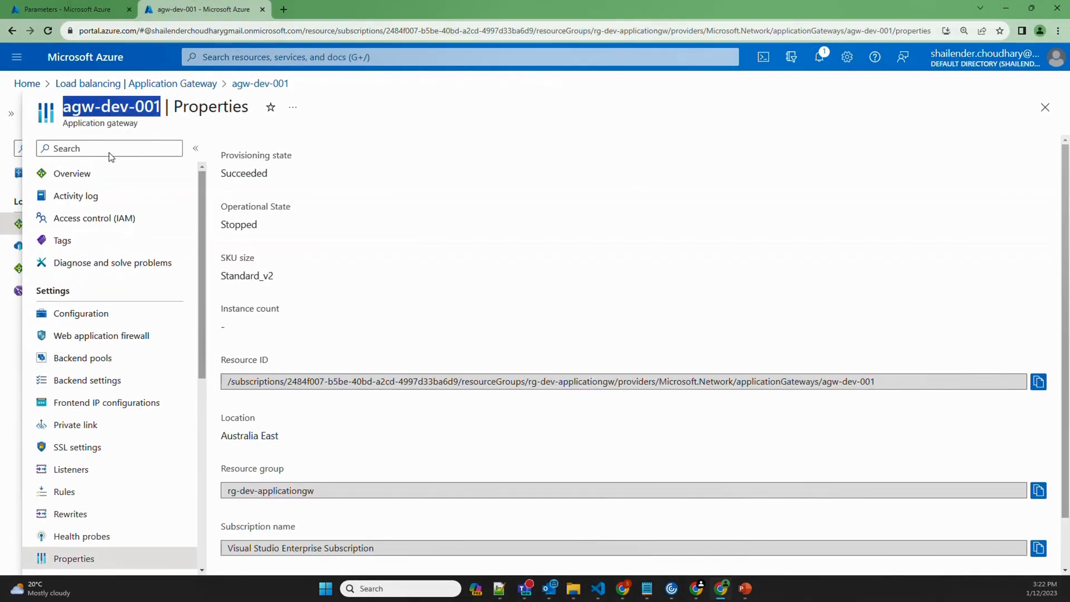
{"action": "left_click", "coordinate": [99, 175]}
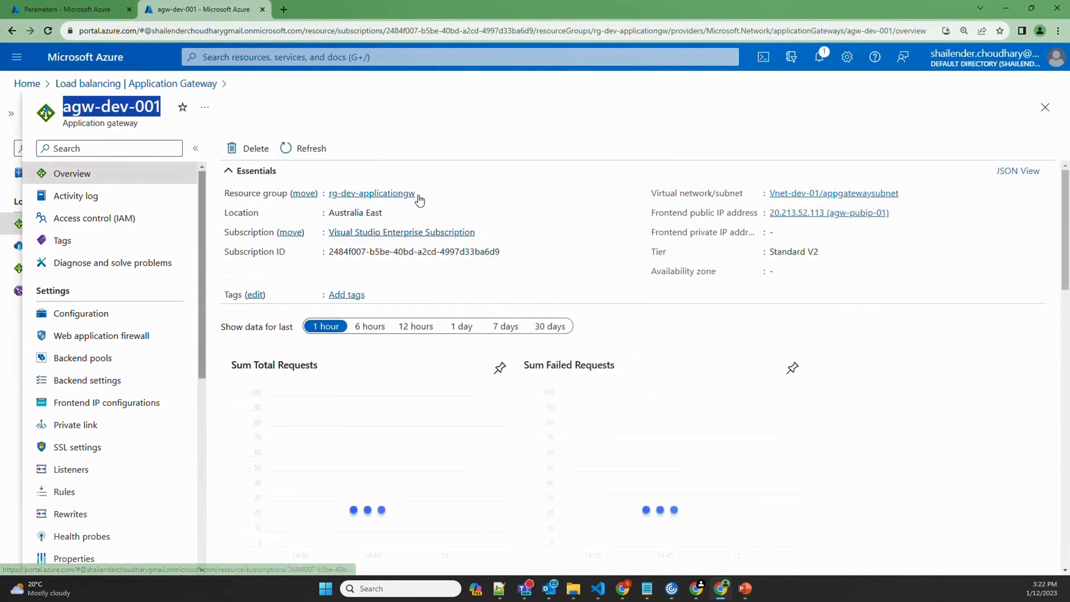
{"action": "left_click", "coordinate": [423, 193]}
{"action": "left_click", "coordinate": [67, 9]}
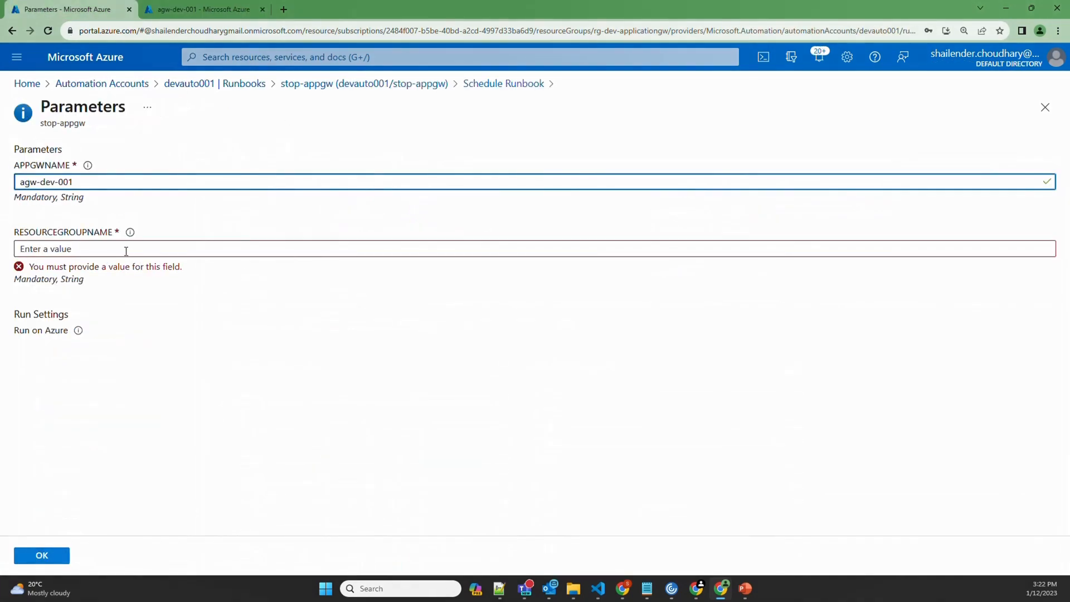
{"action": "left_click", "coordinate": [126, 249]}
{"action": "key", "text": "ctrl+v"}
{"action": "left_click", "coordinate": [48, 555]}
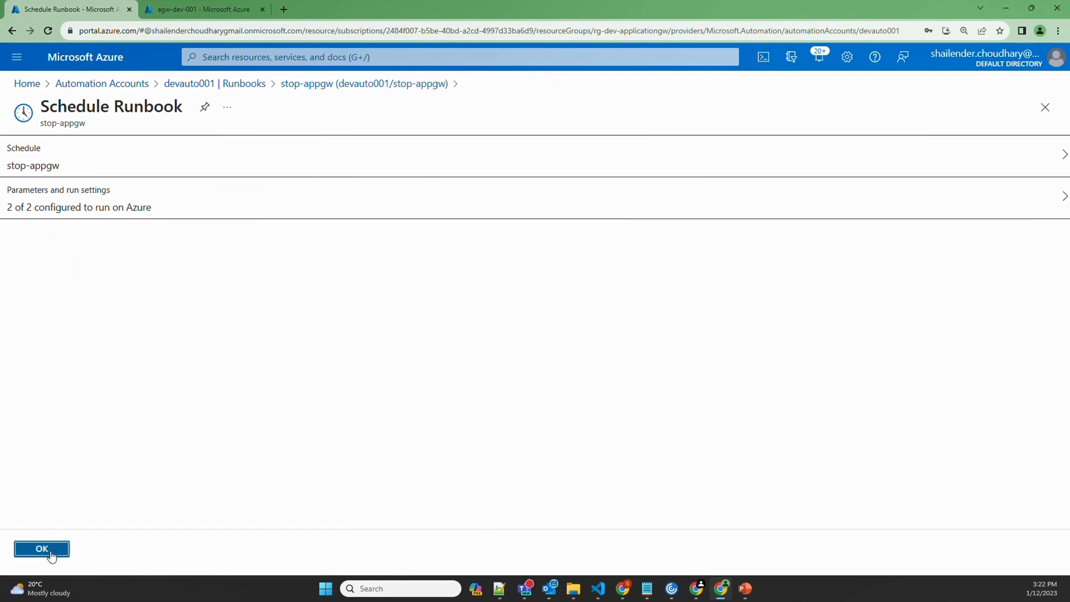
Finish linking and confirm the stop-appgw schedule's next run is 02/12/2023 00:00
{"action": "left_click", "coordinate": [50, 553]}
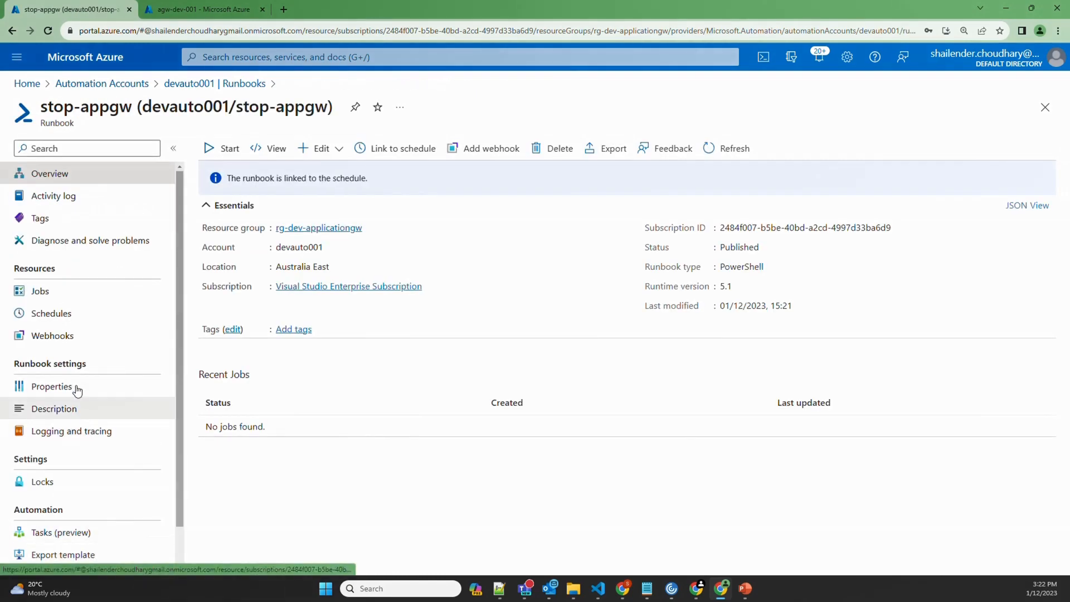
{"action": "left_click", "coordinate": [62, 321]}
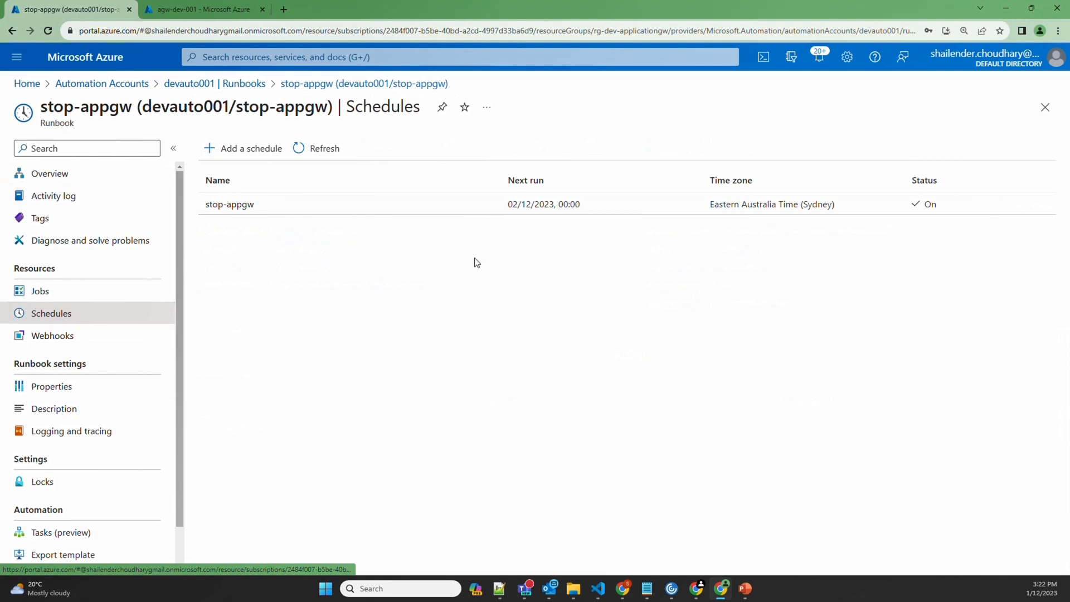
{"action": "left_click_drag", "start_coordinate": [498, 208], "coordinate": [580, 212]}
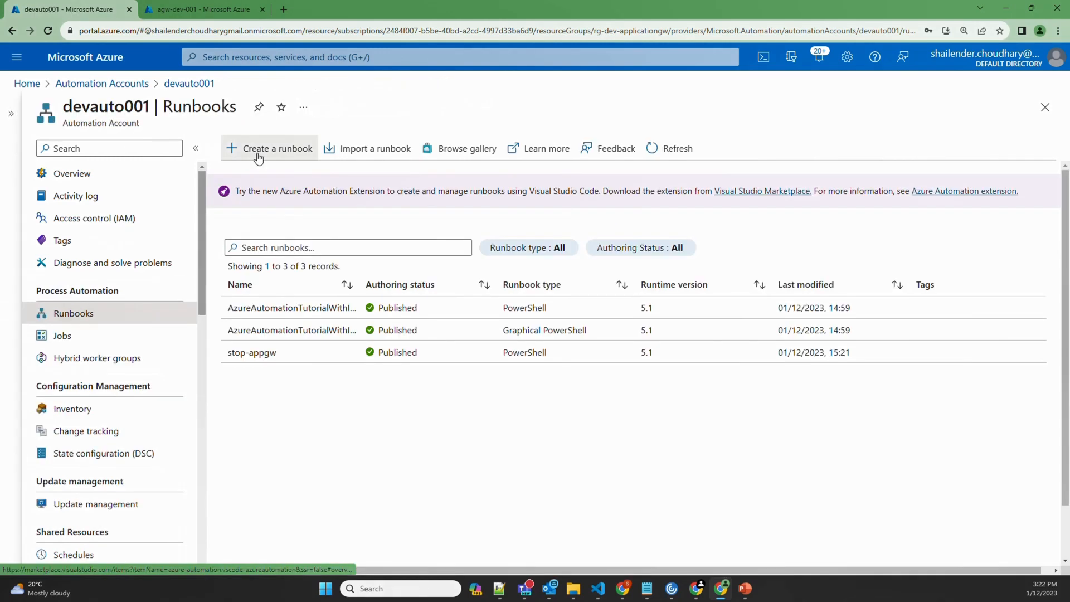
Create a PowerShell runbook named start-appgw with runtime version 5.1
{"action": "left_click", "coordinate": [258, 150]}
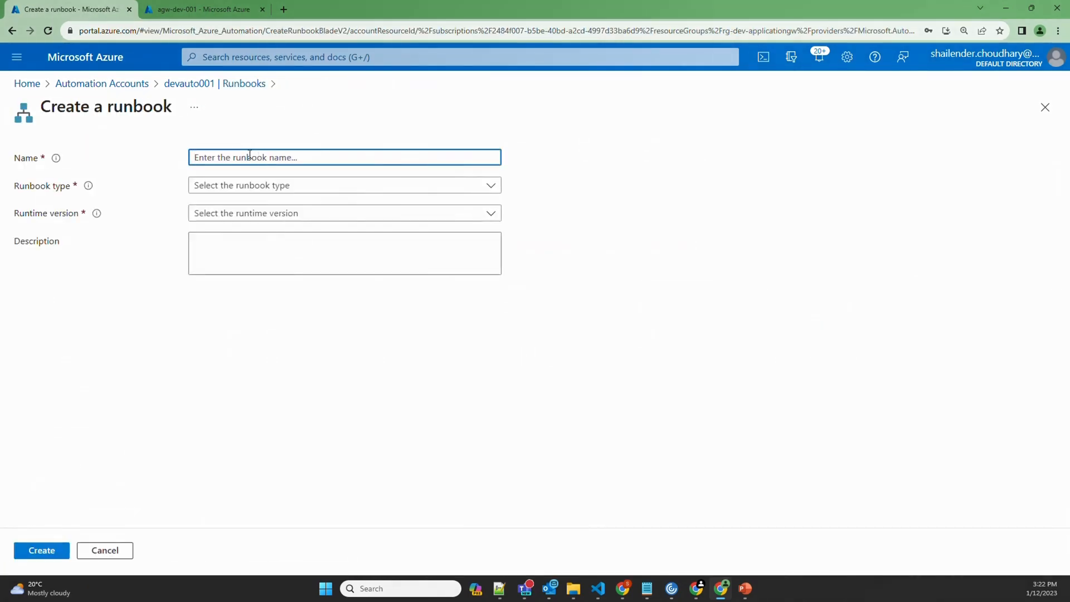
{"action": "type", "text": "start-appgw"}
{"action": "left_click", "coordinate": [268, 189]}
{"action": "left_click", "coordinate": [240, 212]}
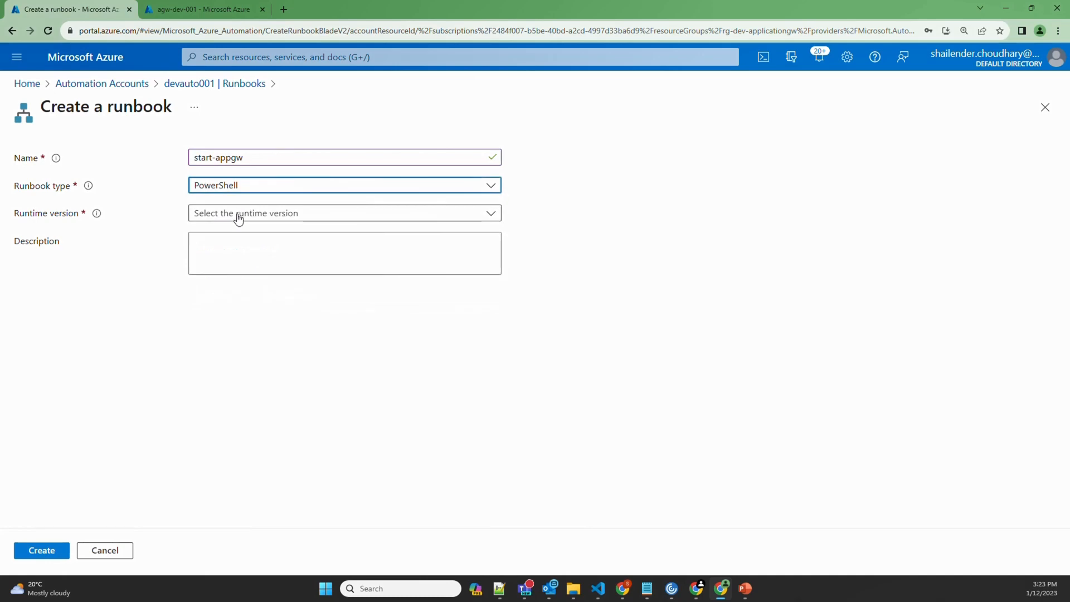
{"action": "left_click", "coordinate": [236, 215]}
{"action": "left_click", "coordinate": [226, 279]}
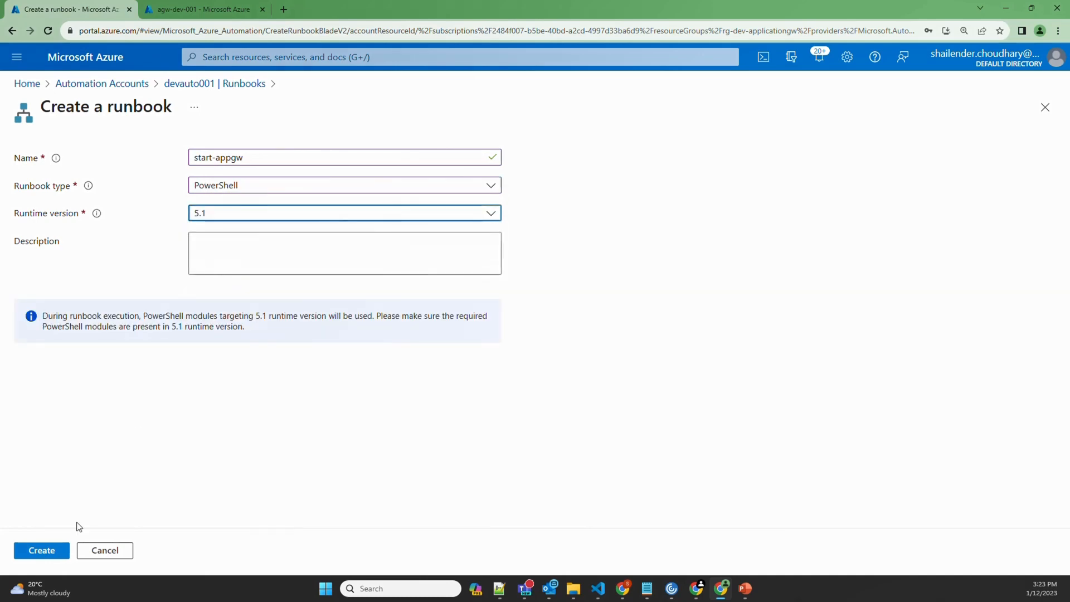
{"action": "left_click", "coordinate": [59, 551]}
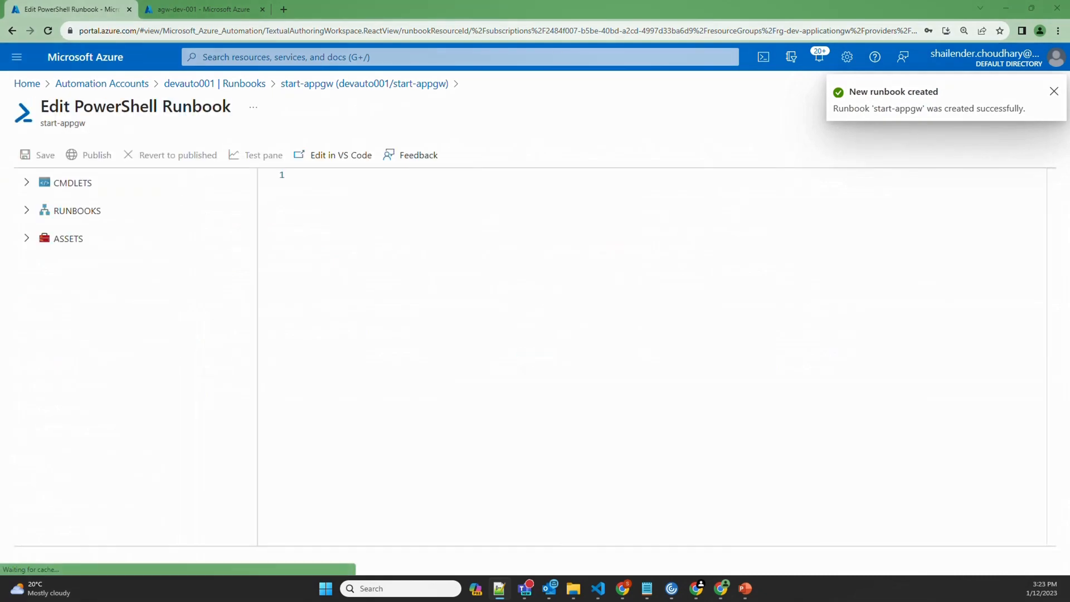
Paste the script, change Stop-AzApplicationGateway to Start-AzApplicationGateway, then save and publish
{"action": "left_click", "coordinate": [378, 344]}
{"action": "key", "text": "ctrl+v"}
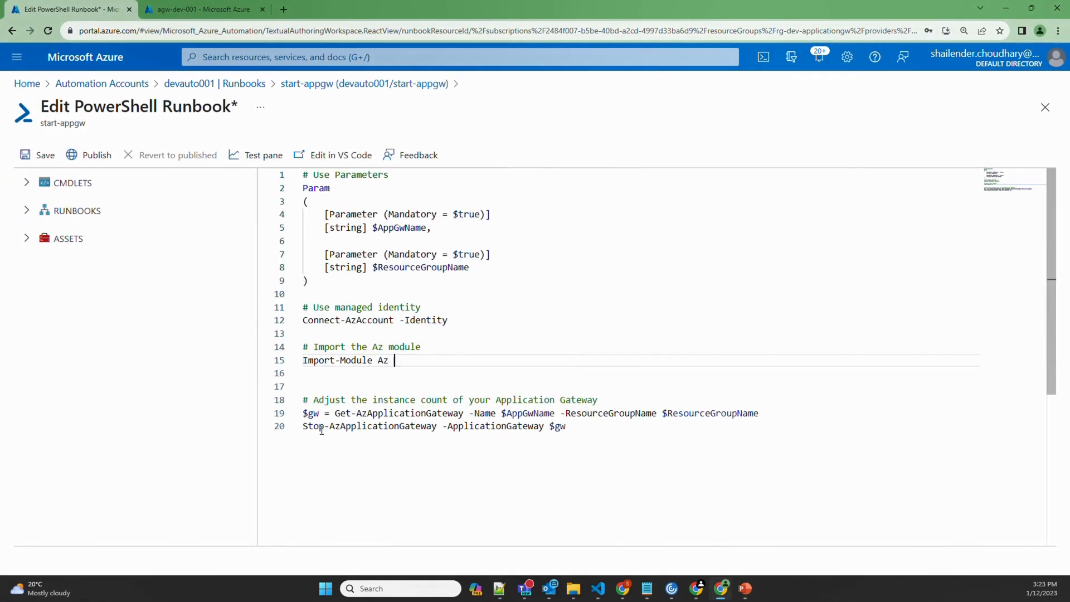
{"action": "left_click", "coordinate": [323, 426]}
{"action": "left_click_drag", "start_coordinate": [324, 427], "coordinate": [316, 427]}
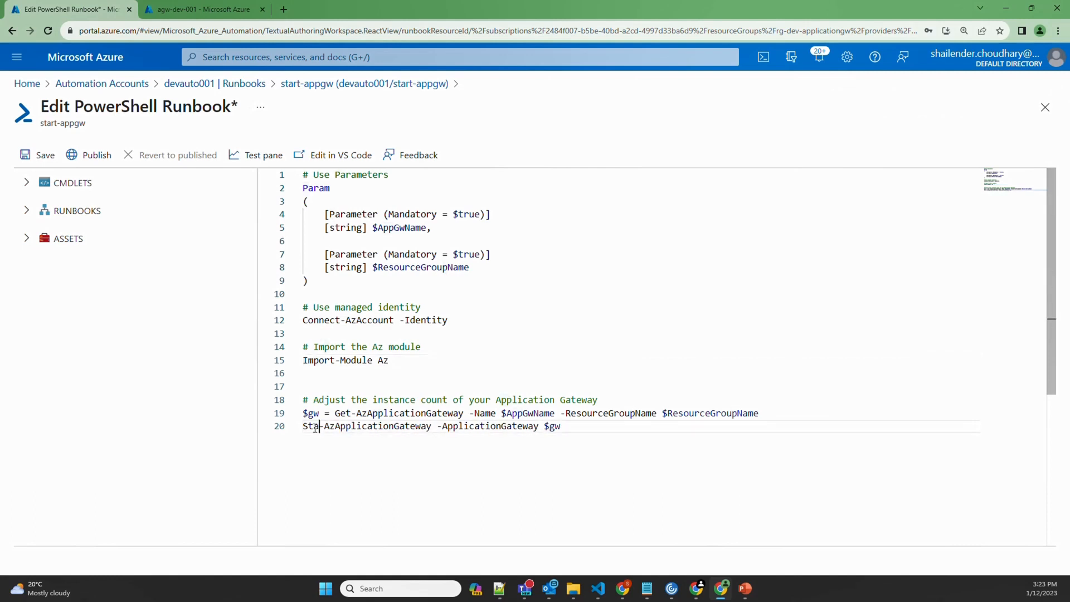
{"action": "type", "text": "art"}
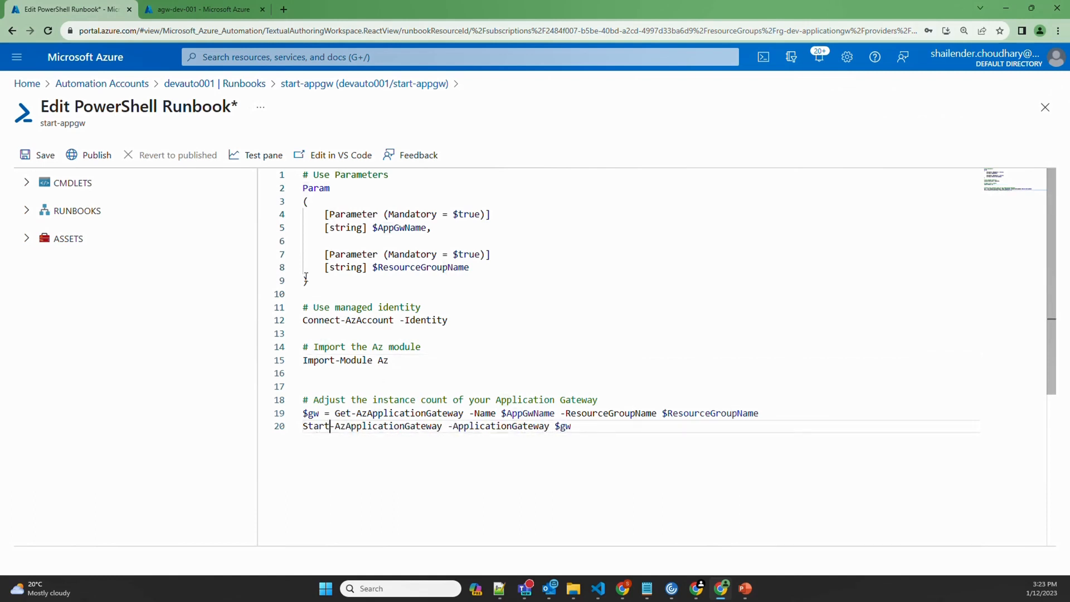
{"action": "left_click", "coordinate": [45, 159]}
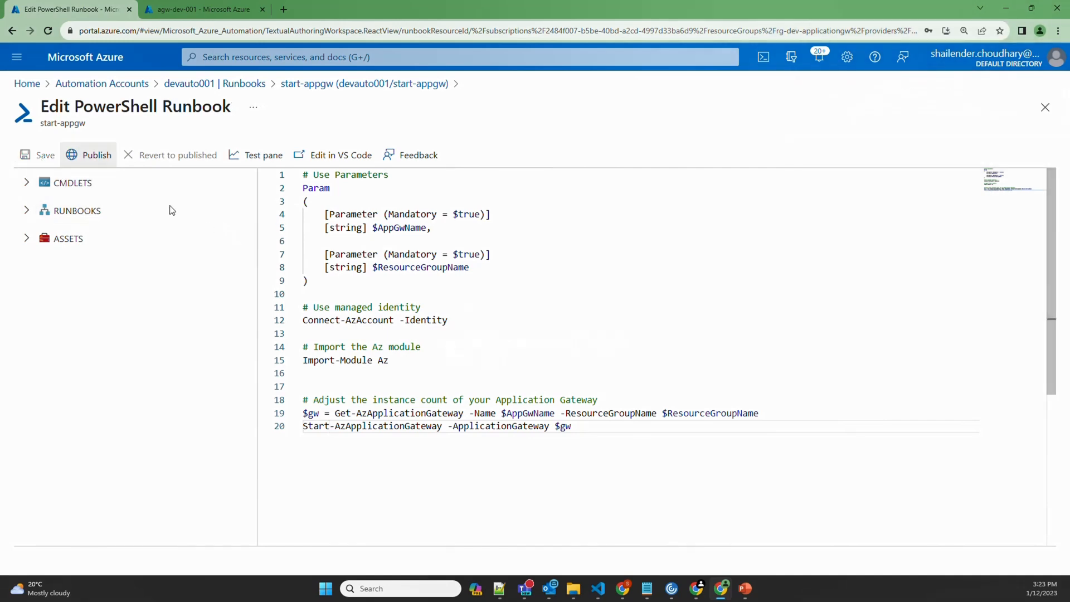
{"action": "left_click", "coordinate": [94, 156]}
{"action": "left_click", "coordinate": [543, 396]}
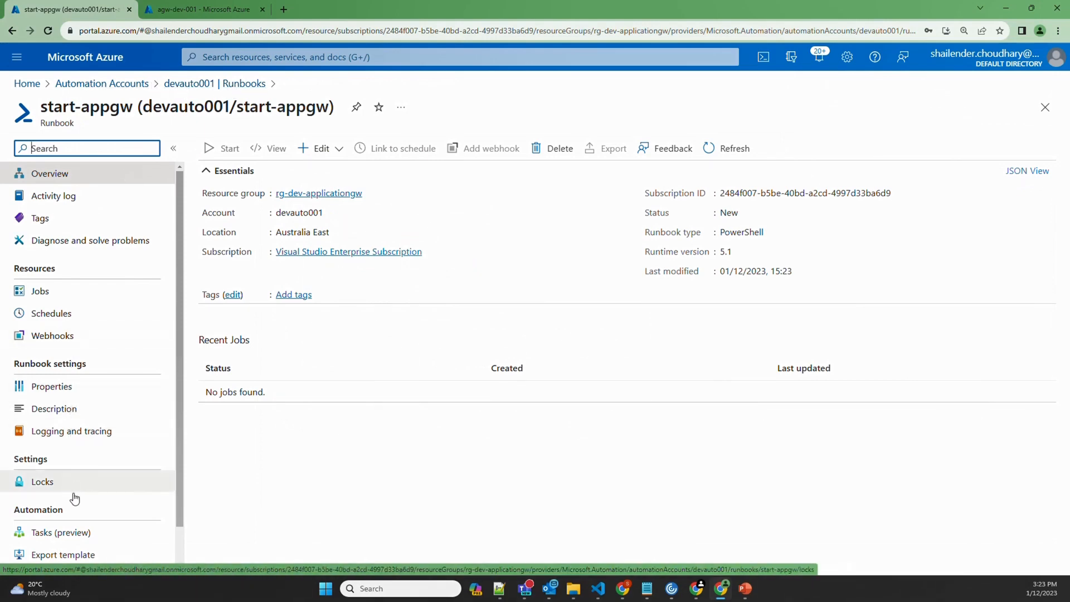
Create a schedule named start-appgw starting 04/12/2023 at 08:00 in devauto001
{"action": "left_click", "coordinate": [228, 85]}
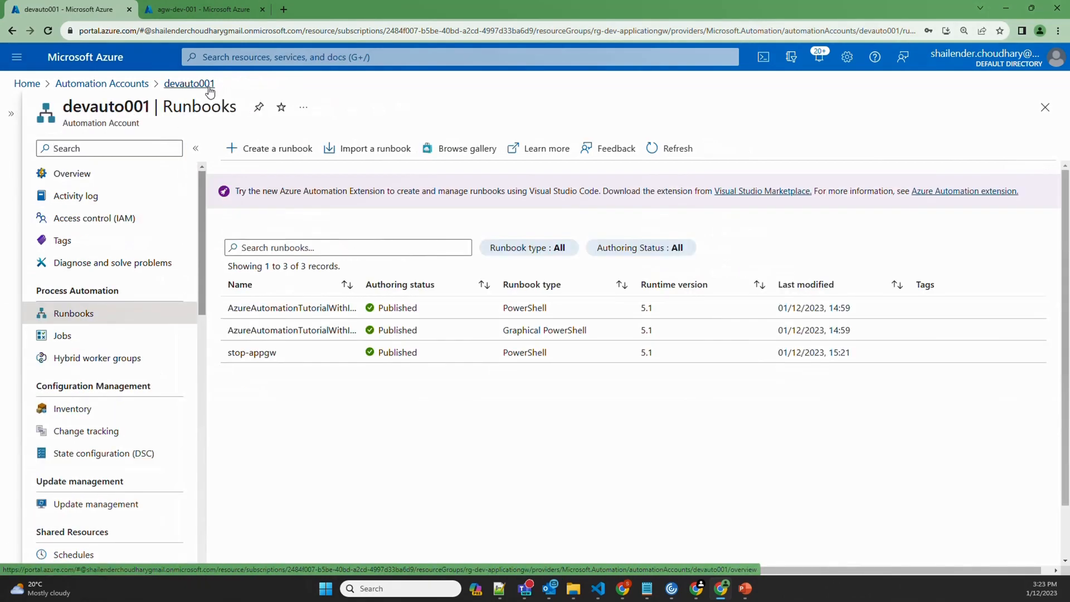
{"action": "left_click", "coordinate": [78, 555]}
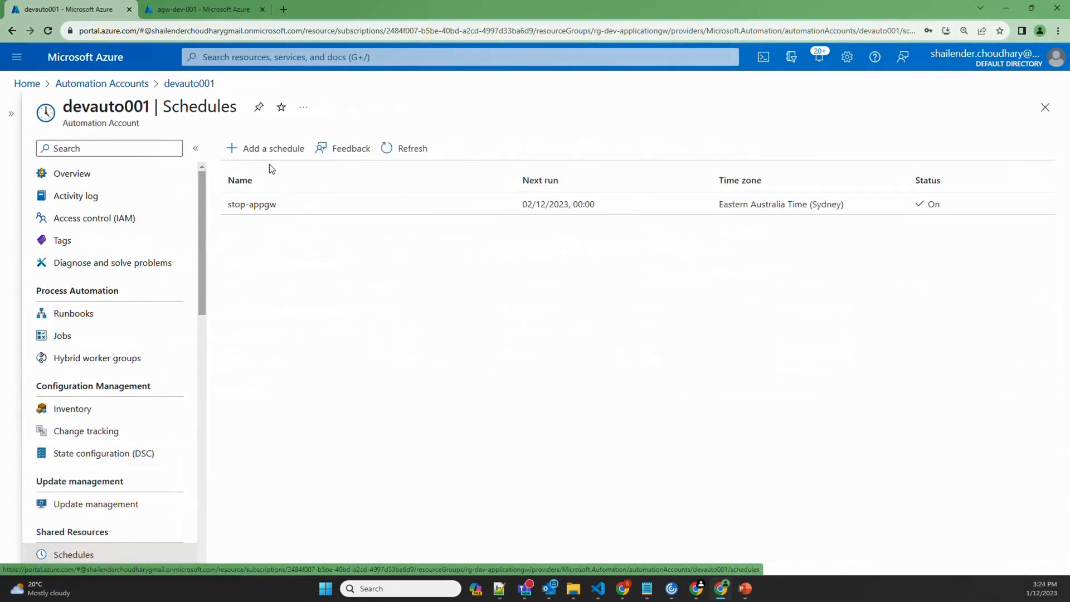
{"action": "left_click", "coordinate": [266, 148]}
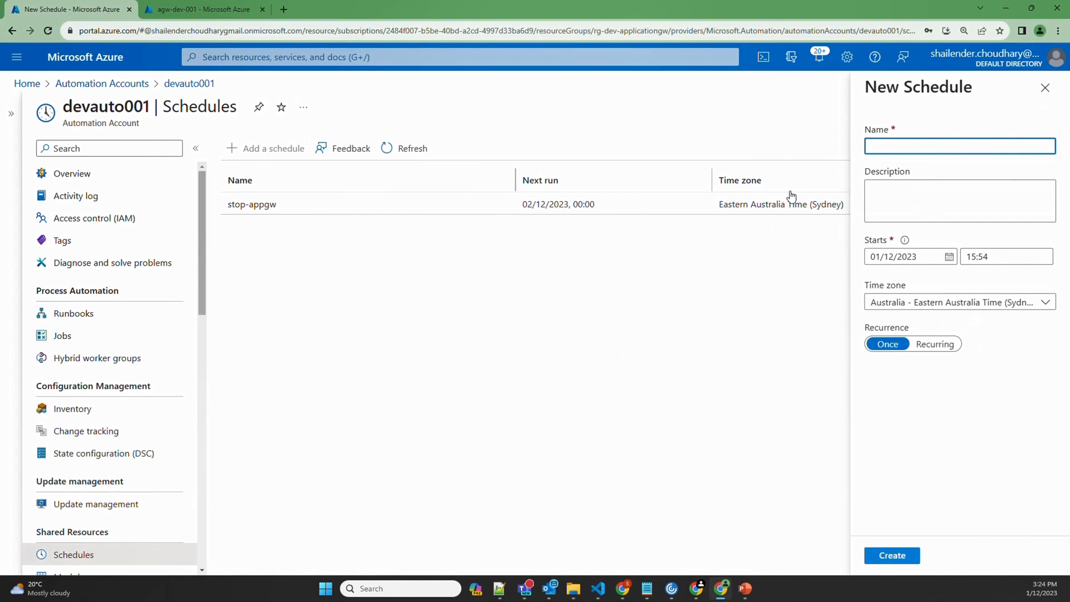
{"action": "type", "text": "start-appgw"}
{"action": "left_click", "coordinate": [955, 260]}
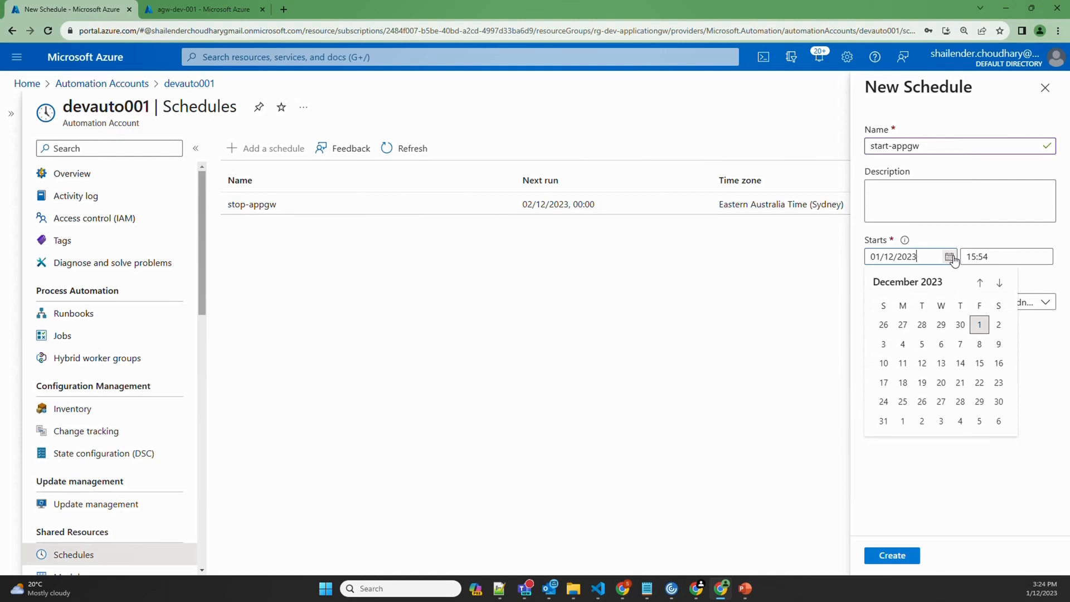
{"action": "left_click", "coordinate": [903, 349]}
{"action": "key", "text": "Tab"}
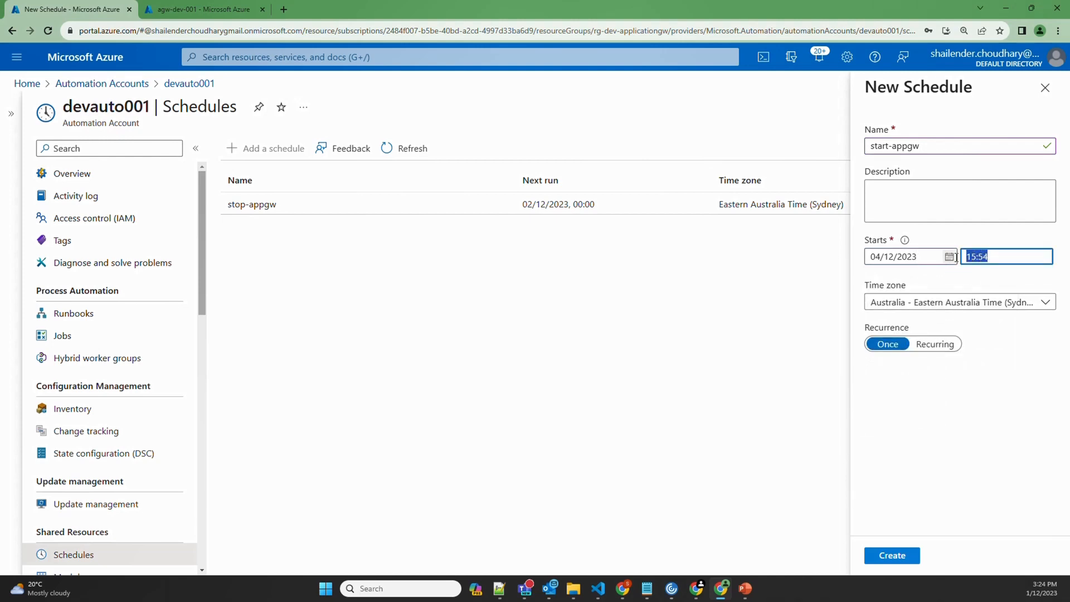
{"action": "type", "text": "08:00"}
{"action": "left_click", "coordinate": [892, 559]}
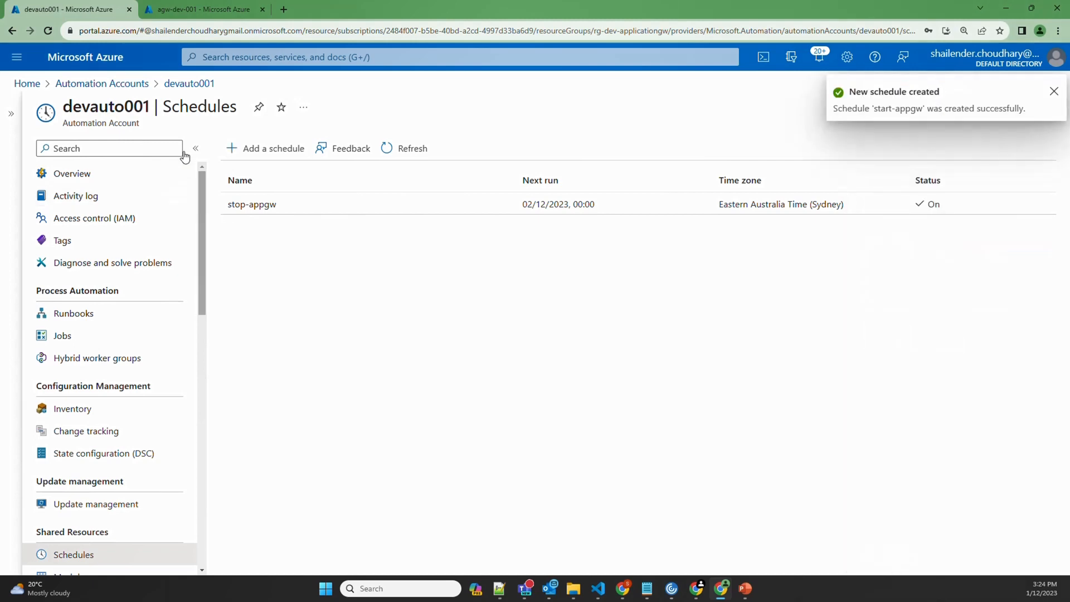
Link the start-appgw runbook to the start-appgw schedule and open its parameter settings
{"action": "left_click", "coordinate": [85, 315]}
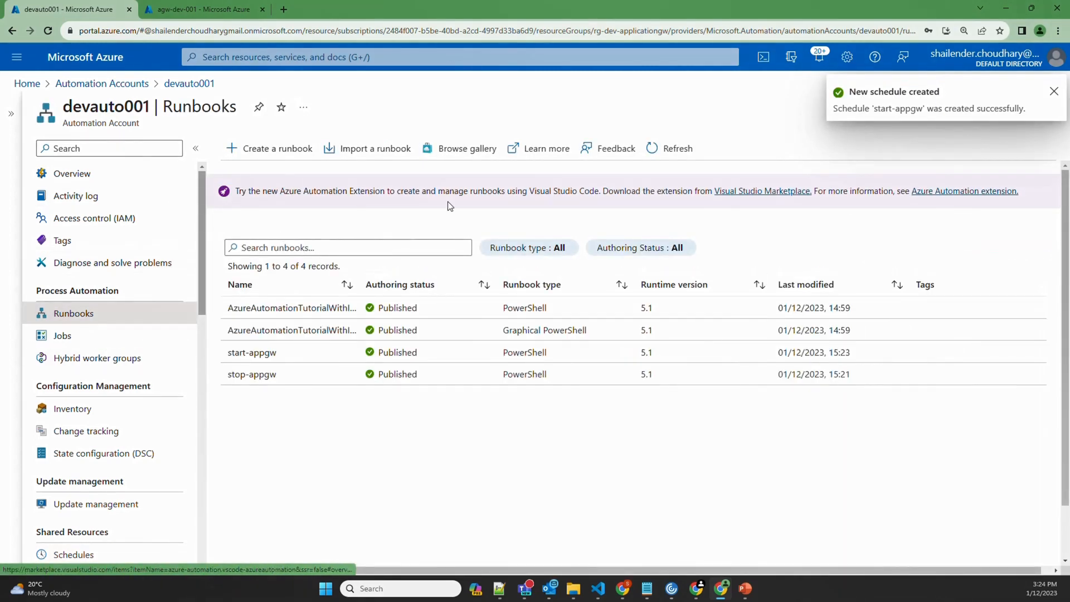
{"action": "left_click", "coordinate": [278, 377]}
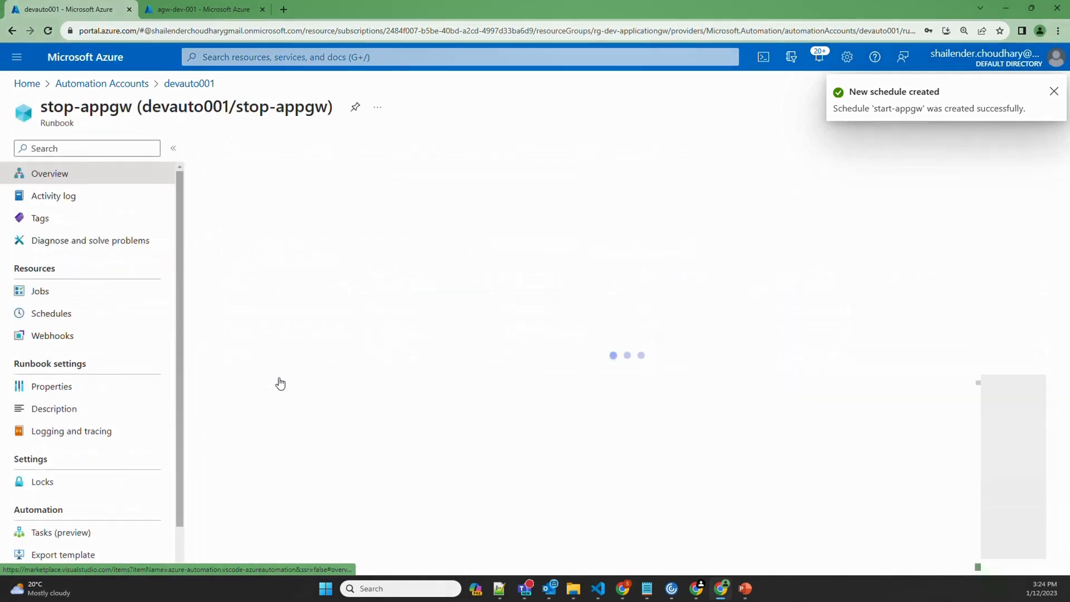
{"action": "left_click", "coordinate": [240, 85]}
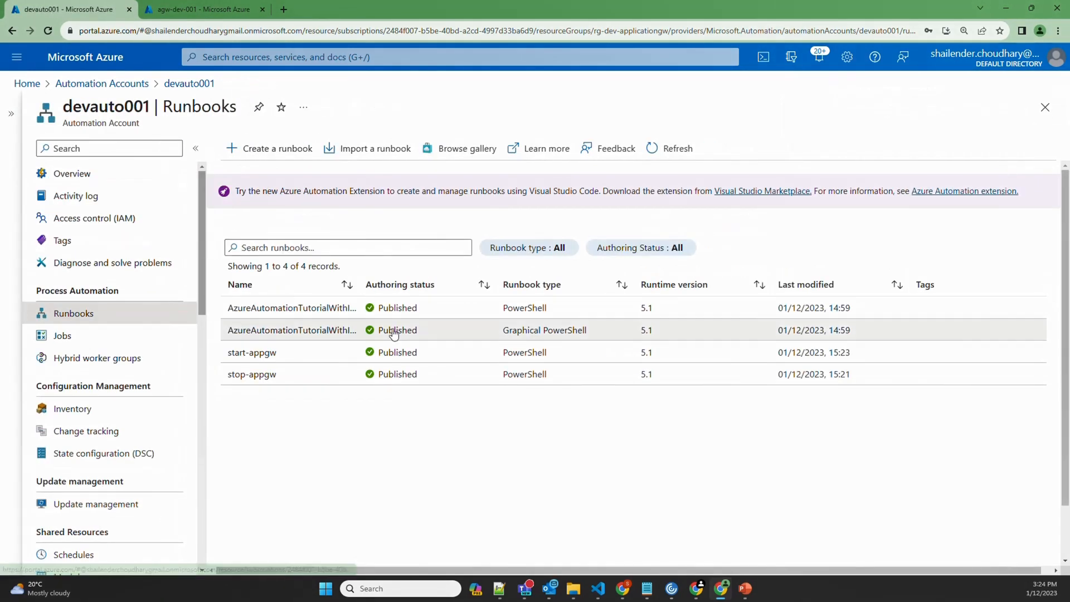
{"action": "left_click", "coordinate": [290, 358]}
{"action": "left_click", "coordinate": [394, 152]}
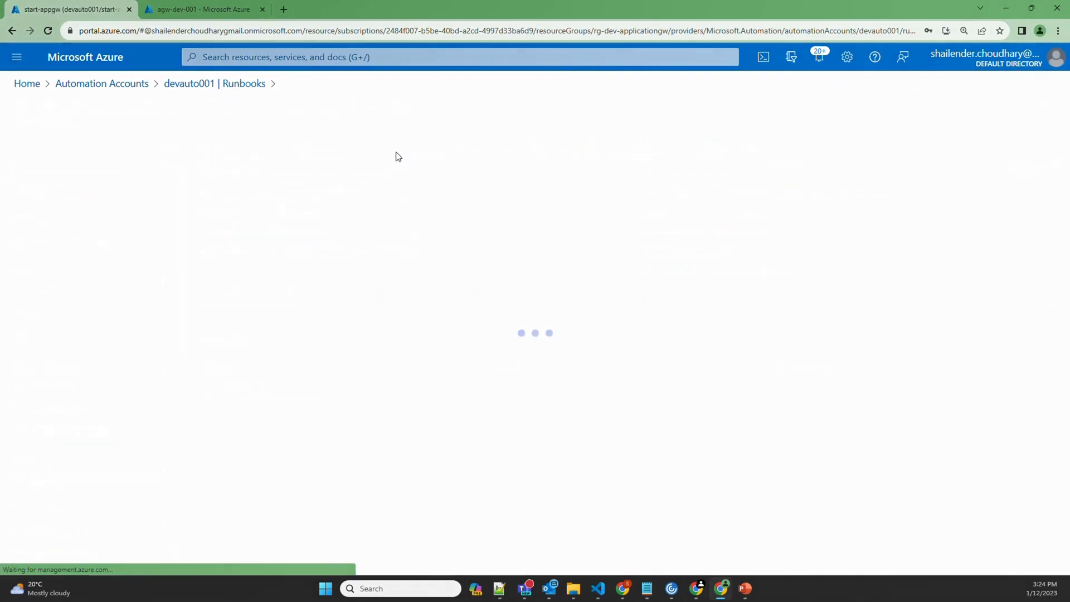
{"action": "left_click", "coordinate": [171, 157]}
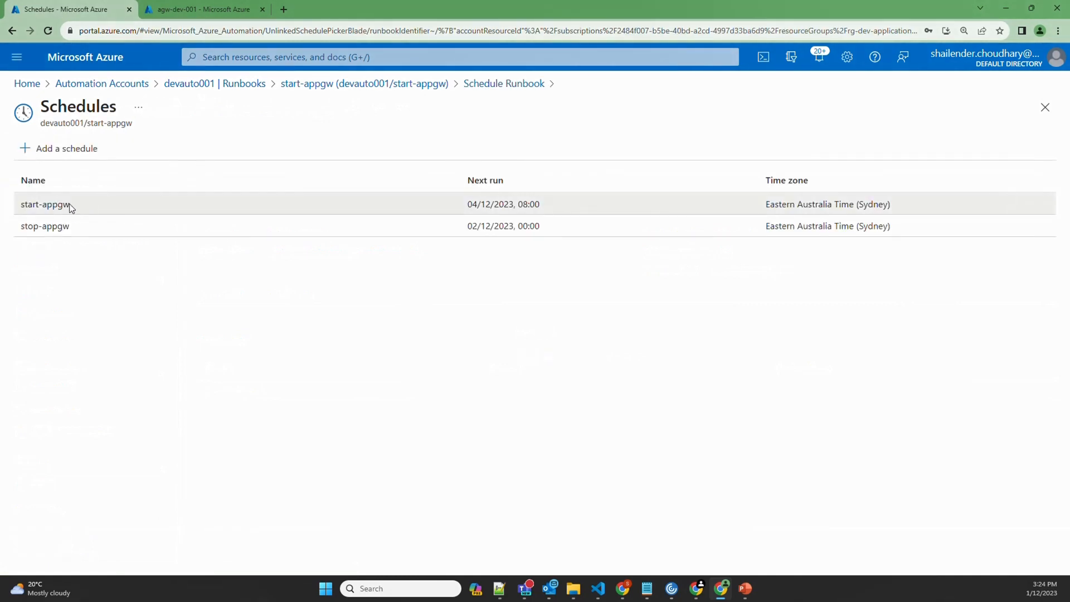
{"action": "left_click", "coordinate": [63, 205]}
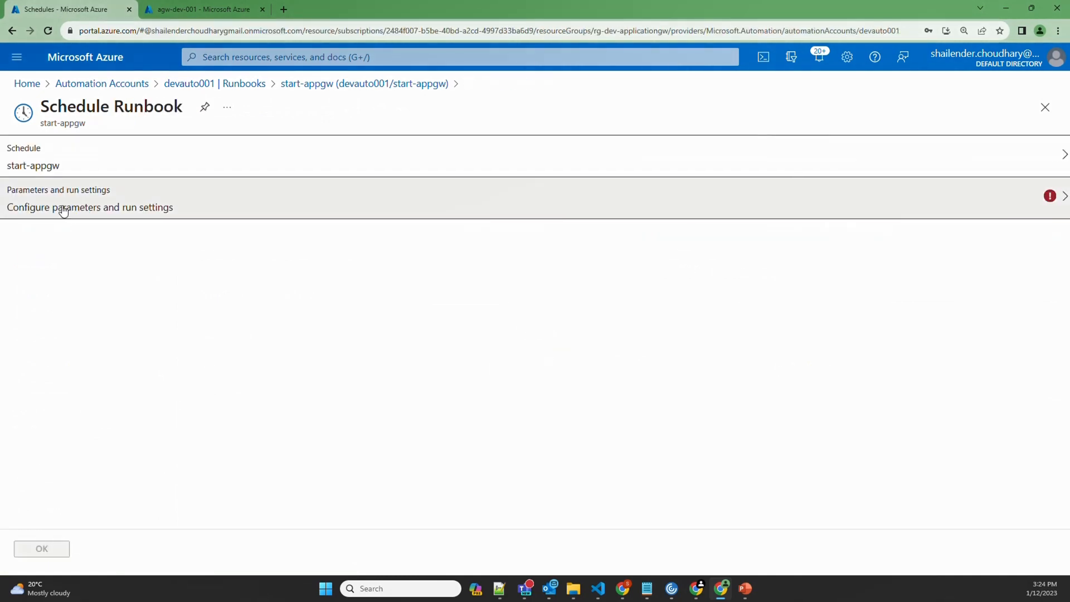
{"action": "left_click", "coordinate": [92, 214]}
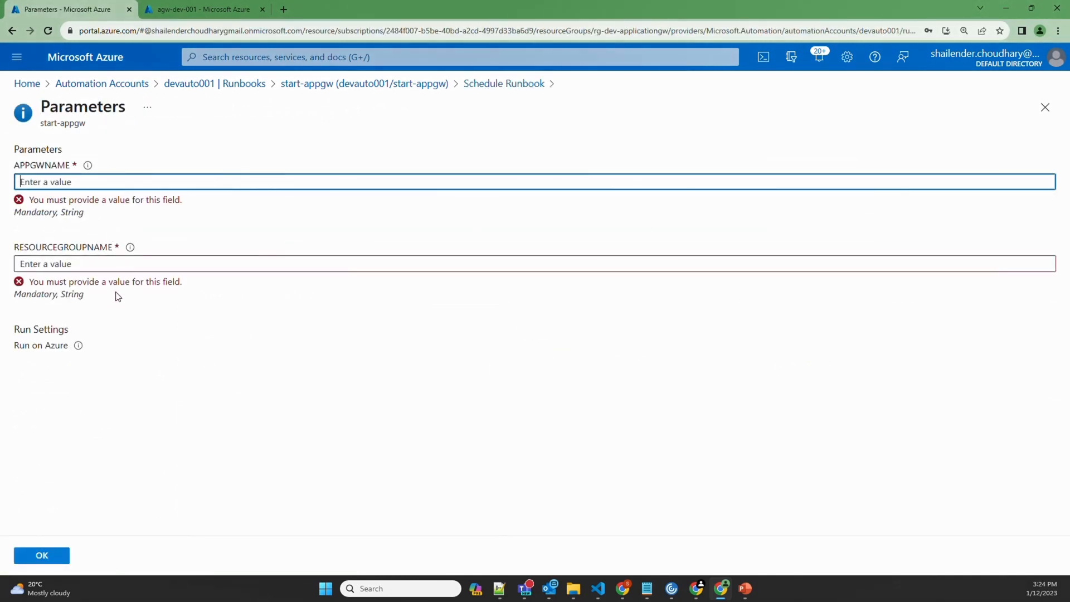